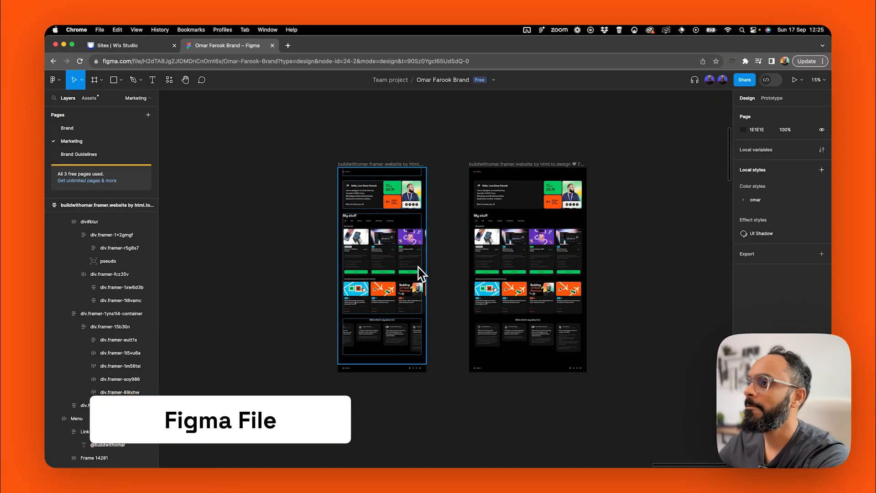
Inspect the menu bar and the introduction cards of the first page frame in the Figma website design.
{"action": "left_click_drag", "start_coordinate": [448, 157], "coordinate": [374, 146]}
{"action": "scroll", "coordinate": [274, 172], "scroll_direction": "up", "scroll_amount": 5}
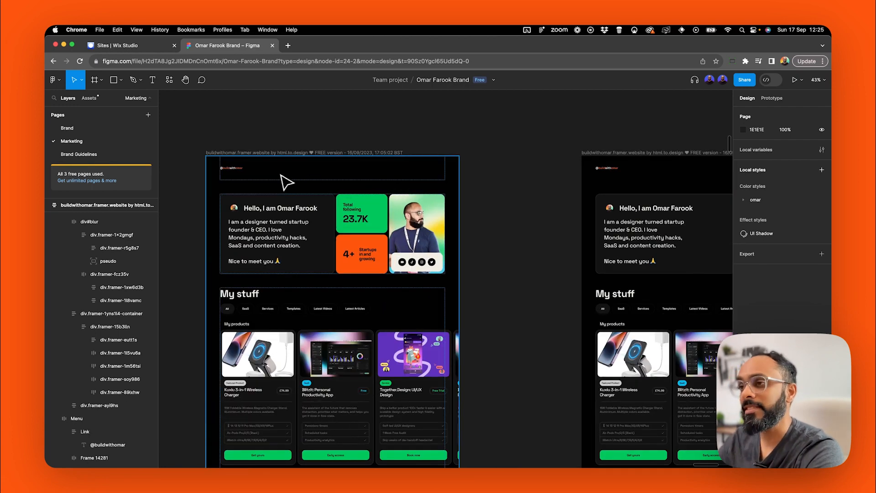
{"action": "scroll", "coordinate": [265, 176], "scroll_direction": "up", "scroll_amount": 2}
{"action": "left_click", "coordinate": [261, 176]}
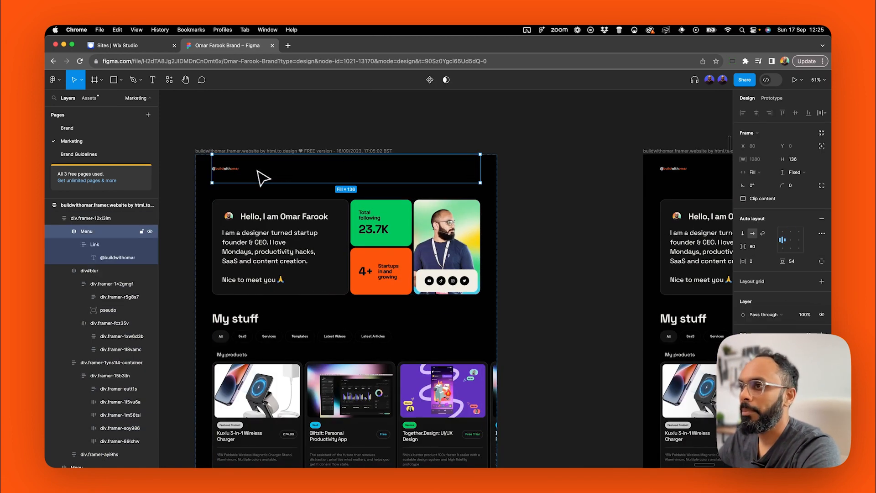
{"action": "scroll", "coordinate": [235, 176], "scroll_direction": "up", "scroll_amount": 2}
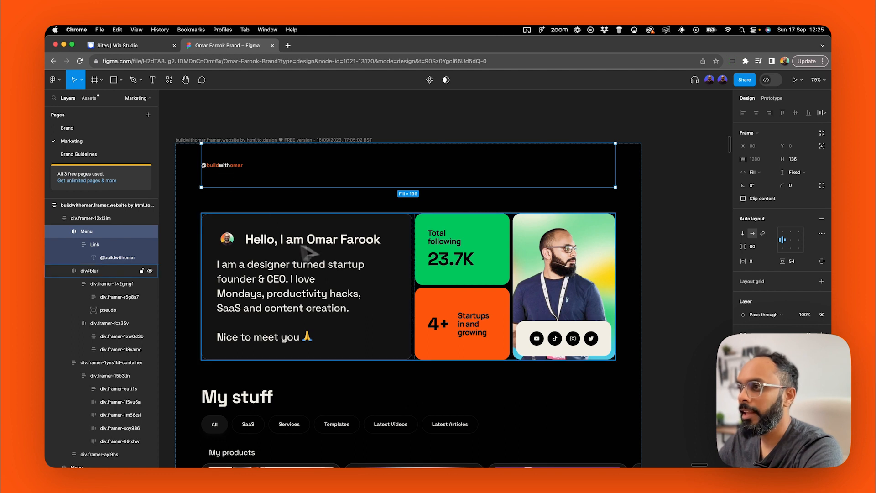
{"action": "scroll", "coordinate": [352, 244], "scroll_direction": "down", "scroll_amount": 2}
{"action": "left_click", "coordinate": [397, 232]}
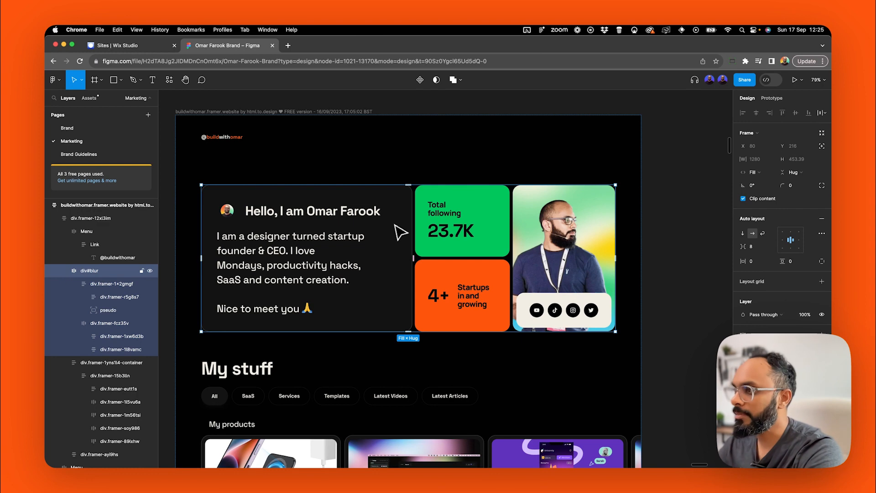
{"action": "scroll", "coordinate": [583, 313], "scroll_direction": "down", "scroll_amount": 2}
{"action": "scroll", "coordinate": [413, 325], "scroll_direction": "down", "scroll_amount": 3}
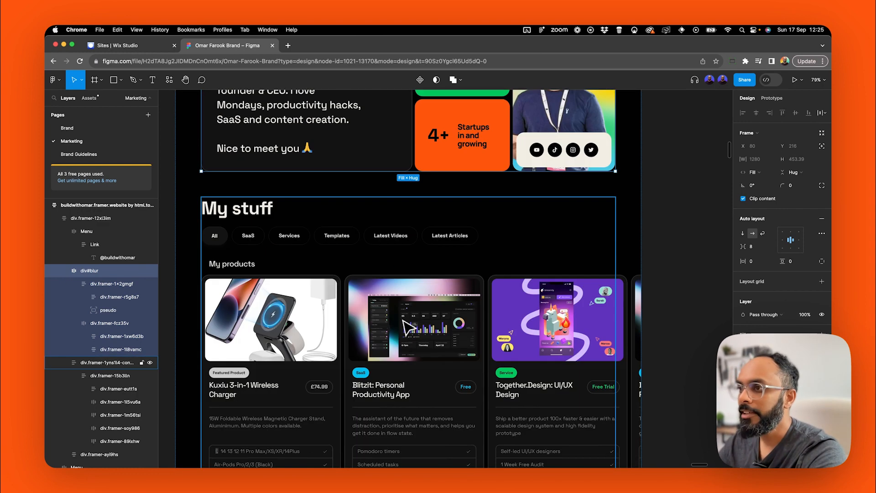
Examine the My stuff section with its category filters, product cards and article cards in the website design.
{"action": "scroll", "coordinate": [406, 328], "scroll_direction": "down", "scroll_amount": 5}
{"action": "left_click", "coordinate": [601, 278]}
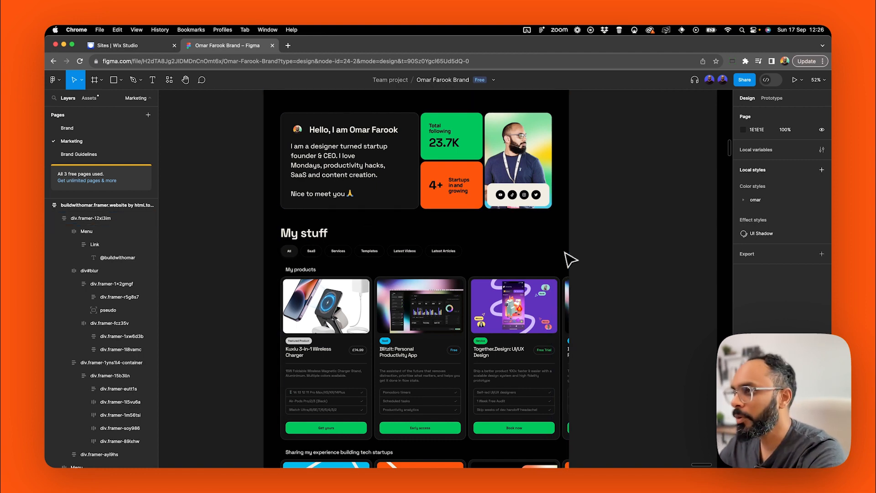
{"action": "scroll", "coordinate": [636, 260], "scroll_direction": "down", "scroll_amount": 3}
{"action": "scroll", "coordinate": [395, 279], "scroll_direction": "up", "scroll_amount": 3}
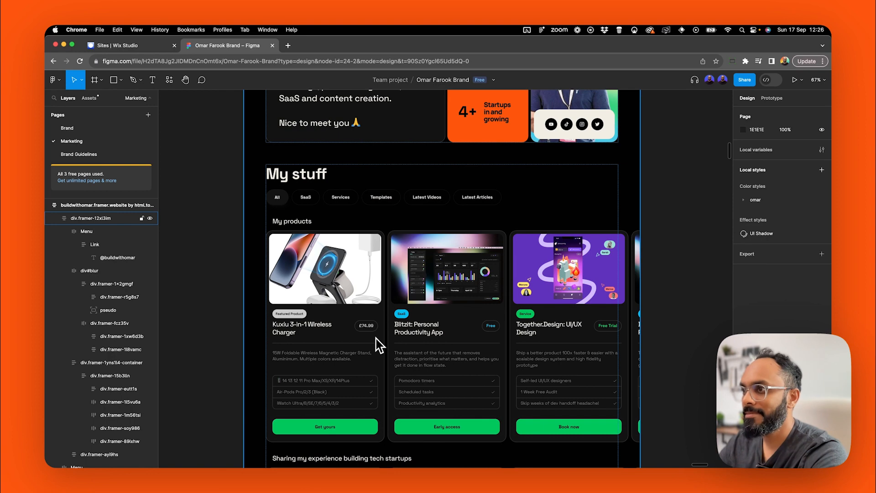
{"action": "scroll", "coordinate": [529, 311], "scroll_direction": "down", "scroll_amount": 3}
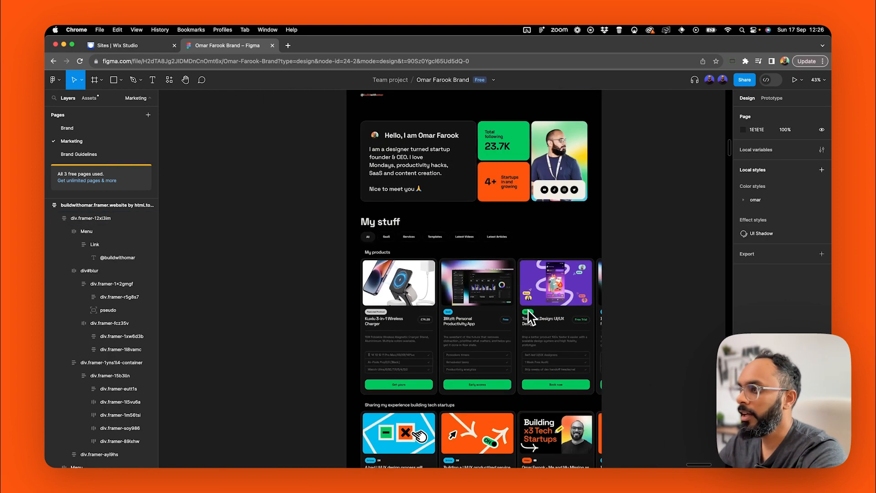
{"action": "scroll", "coordinate": [457, 307], "scroll_direction": "down", "scroll_amount": 3}
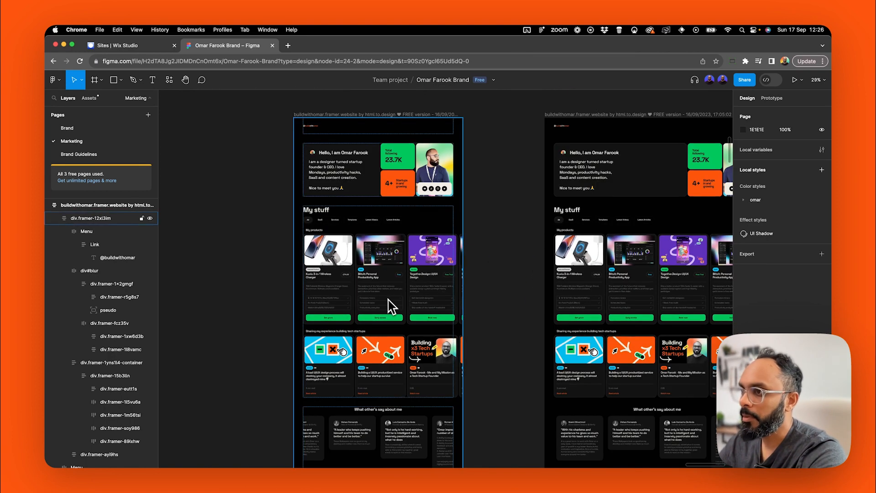
{"action": "scroll", "coordinate": [512, 371], "scroll_direction": "down", "scroll_amount": 5}
{"action": "scroll", "coordinate": [512, 371], "scroll_direction": "right", "scroll_amount": 4}
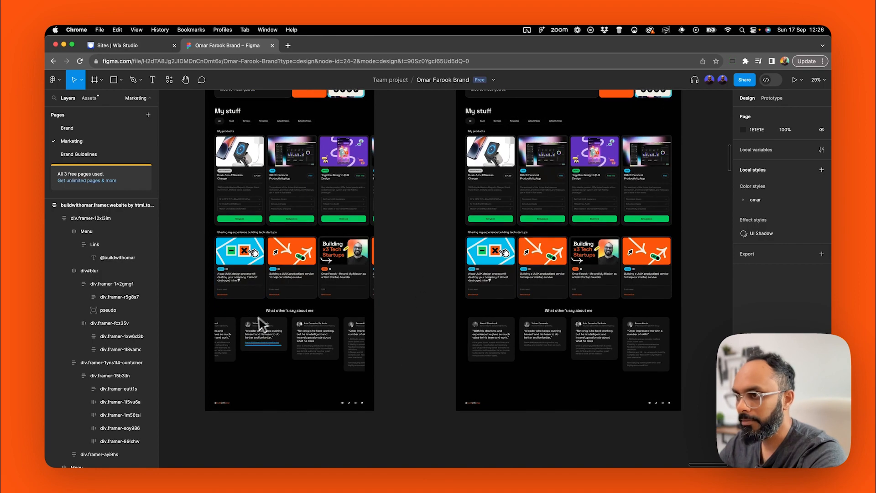
Examine the "What other's say about me" testimonials and the footer at the end of the page design.
{"action": "scroll", "coordinate": [268, 326], "scroll_direction": "up", "scroll_amount": 2}
{"action": "scroll", "coordinate": [242, 378], "scroll_direction": "up", "scroll_amount": 3}
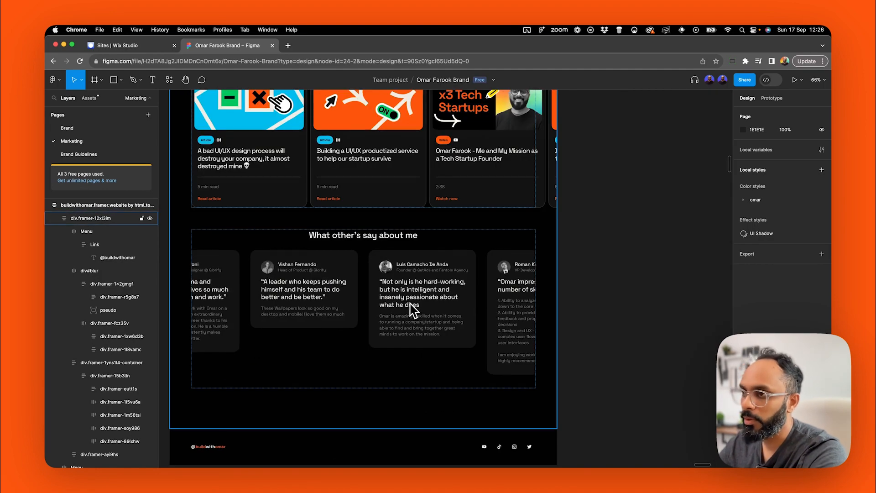
{"action": "scroll", "coordinate": [394, 283], "scroll_direction": "down", "scroll_amount": 3}
{"action": "scroll", "coordinate": [332, 434], "scroll_direction": "up", "scroll_amount": 3}
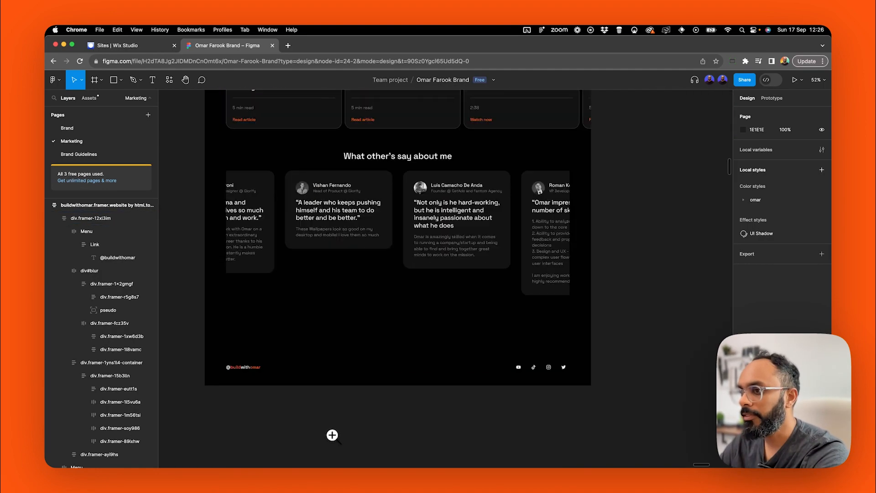
{"action": "scroll", "coordinate": [390, 378], "scroll_direction": "up", "scroll_amount": 3}
{"action": "scroll", "coordinate": [428, 378], "scroll_direction": "down", "scroll_amount": 5}
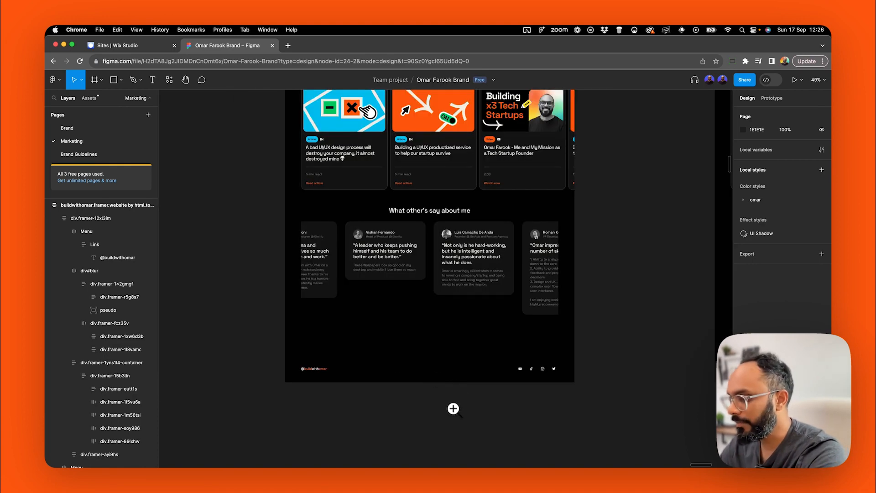
{"action": "scroll", "coordinate": [453, 409], "scroll_direction": "up", "scroll_amount": 5}
{"action": "scroll", "coordinate": [453, 409], "scroll_direction": "down", "scroll_amount": 4}
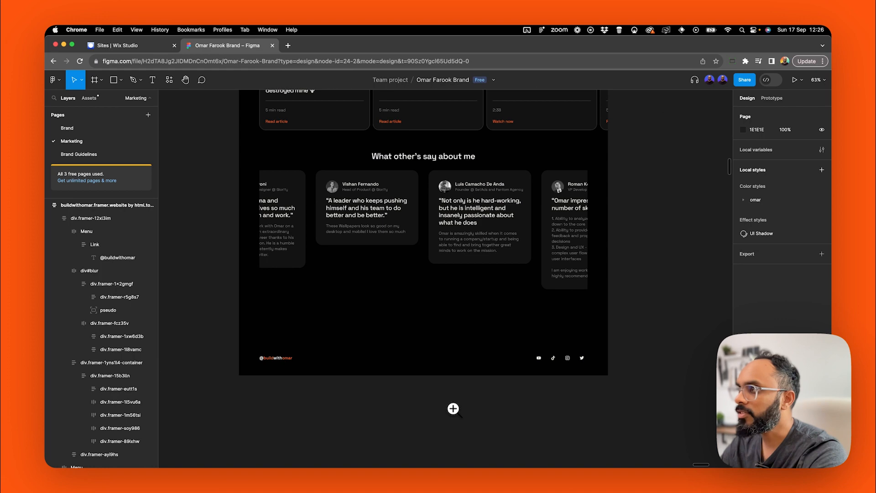
View both page frames together and select the 1440-wide one to inspect its introduction card and My stuff section.
{"action": "key", "text": "shift+1"}
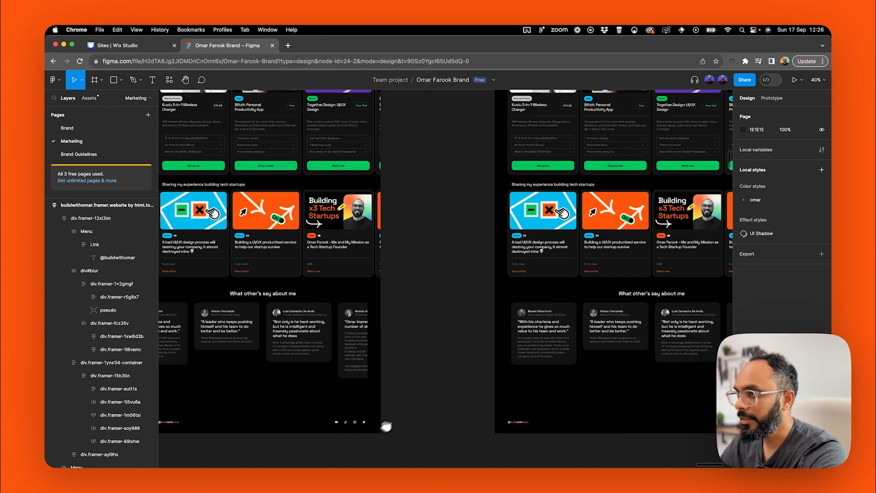
{"action": "scroll", "coordinate": [402, 413], "scroll_direction": "right", "scroll_amount": 3}
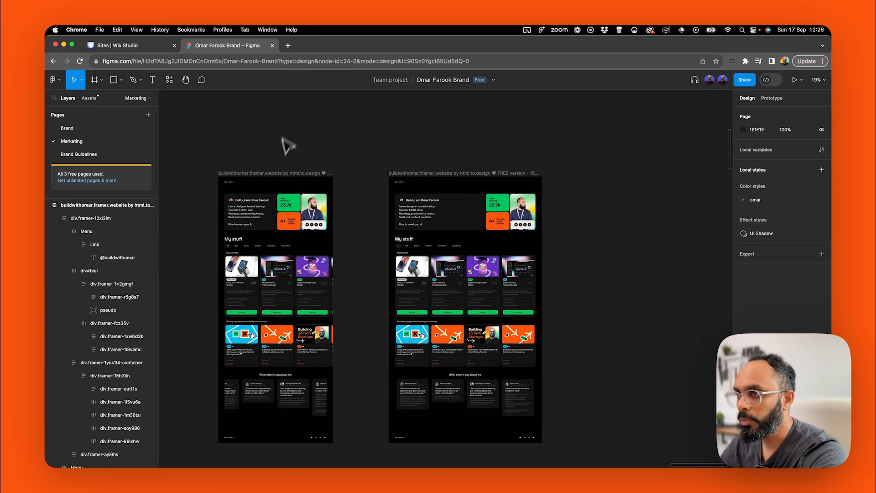
{"action": "left_click", "coordinate": [272, 174]}
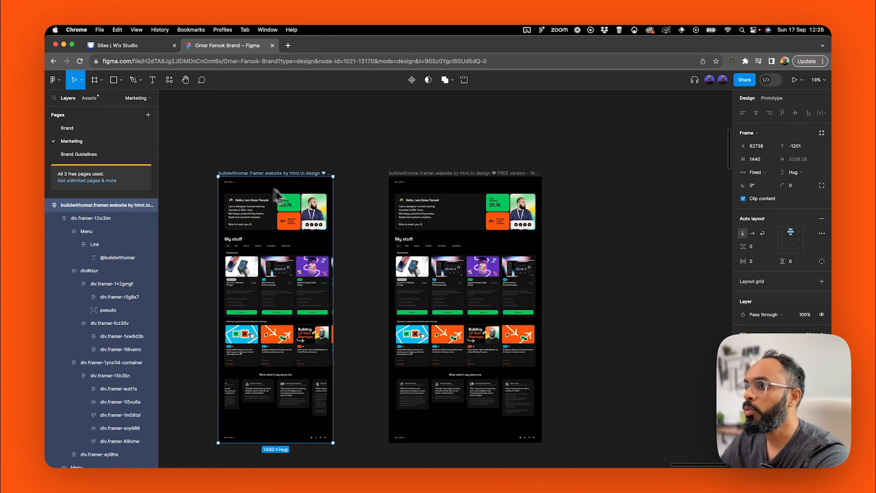
{"action": "scroll", "coordinate": [283, 198], "scroll_direction": "up", "scroll_amount": 5}
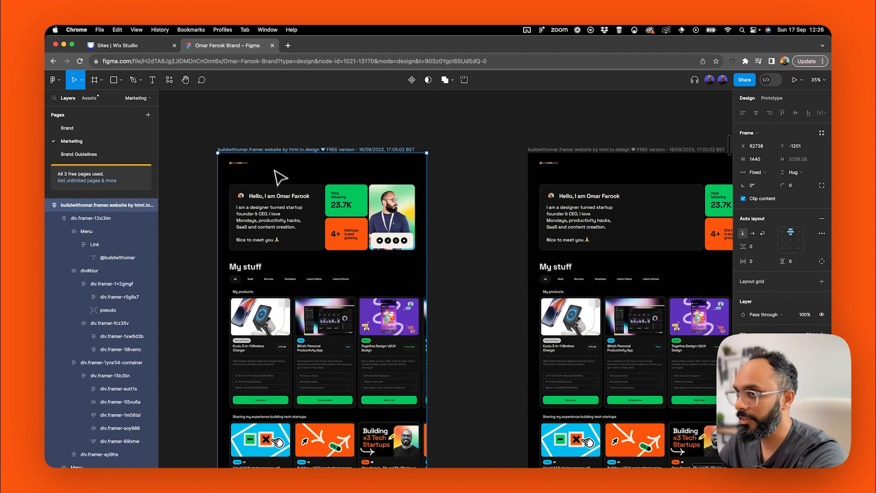
{"action": "double_click", "coordinate": [276, 196]}
{"action": "left_click", "coordinate": [285, 267], "text": "shift"}
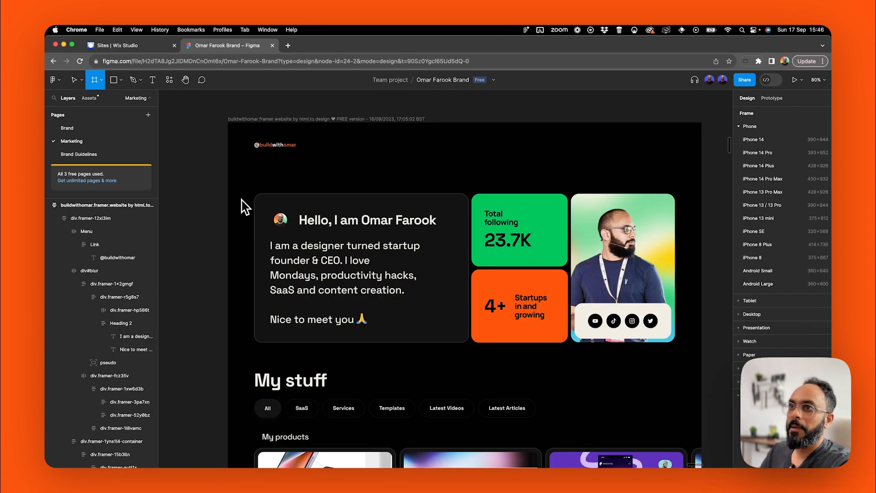
{"action": "left_click", "coordinate": [155, 46]}
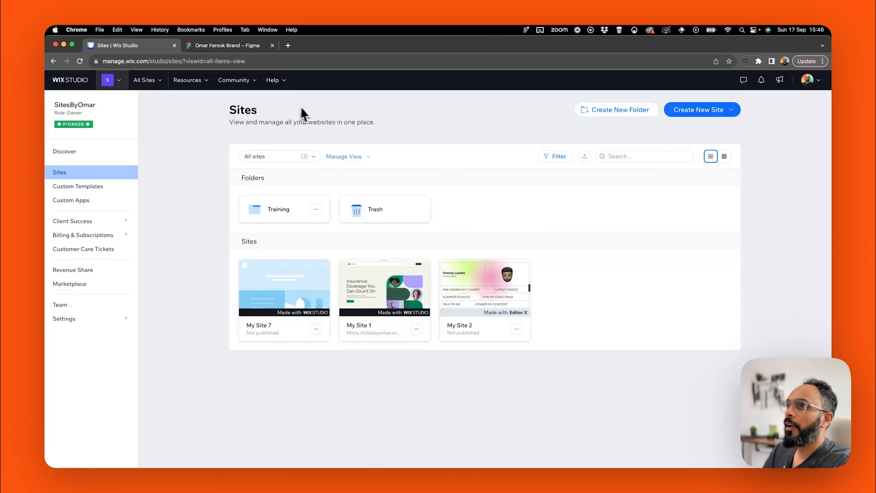
{"action": "left_click", "coordinate": [245, 48]}
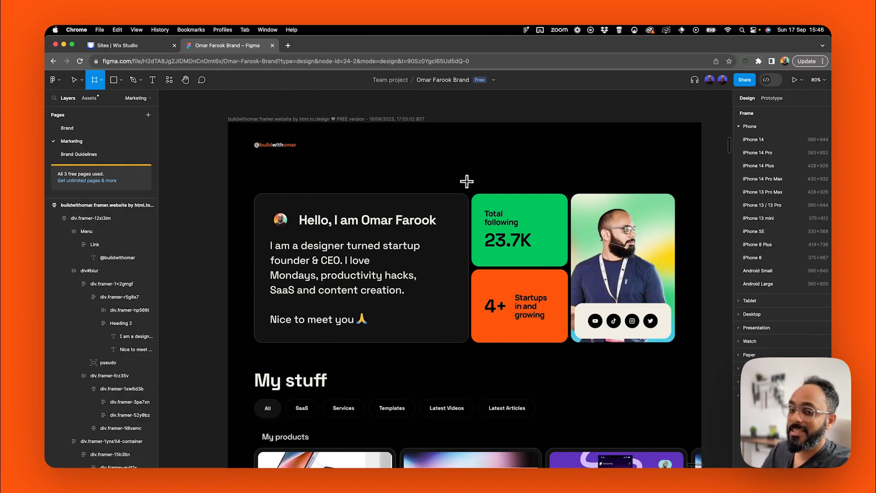
{"action": "key", "text": "v"}
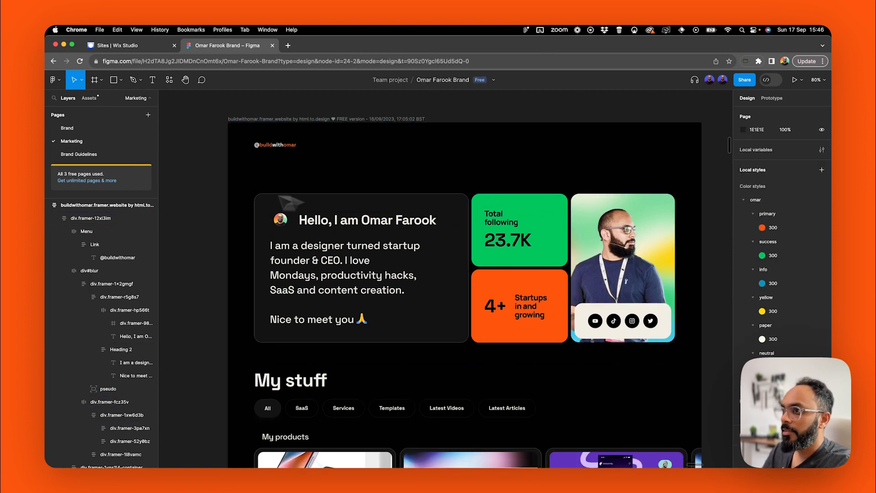
Switch to the Wix Studio sites dashboard and create a new site from a blank canvas.
{"action": "left_click", "coordinate": [132, 46]}
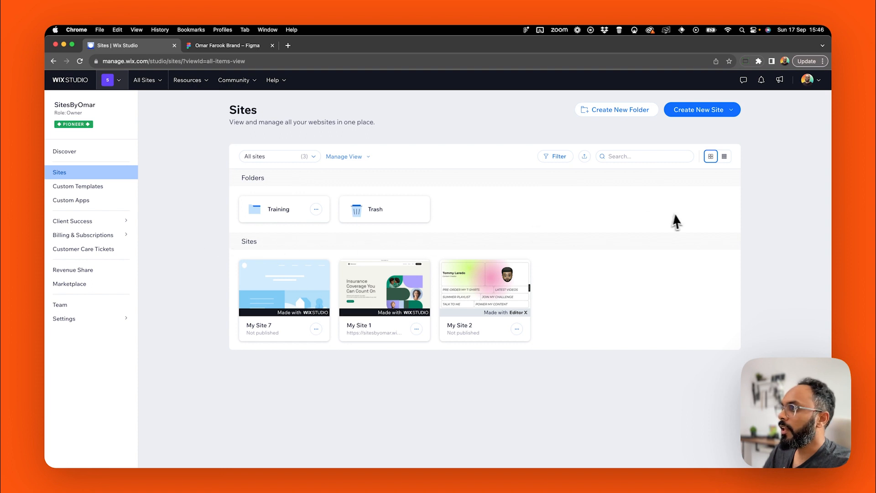
{"action": "left_click", "coordinate": [726, 114]}
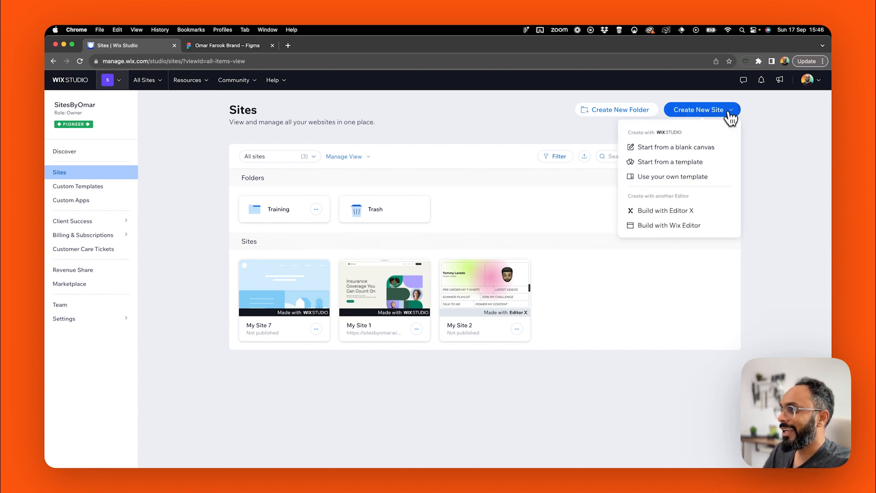
{"action": "left_click", "coordinate": [674, 149]}
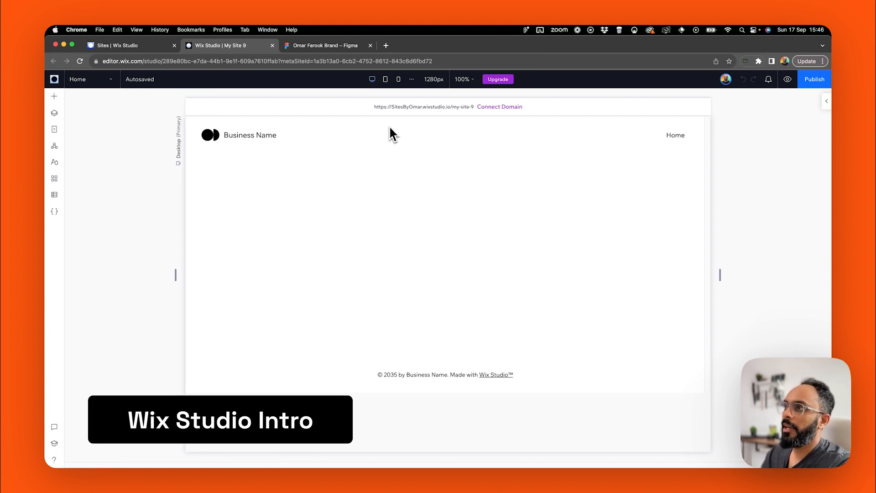
Select the header, the blank section and the footer of the new page in turn to inspect its default structure.
{"action": "left_click", "coordinate": [373, 139]}
{"action": "left_click", "coordinate": [392, 161]}
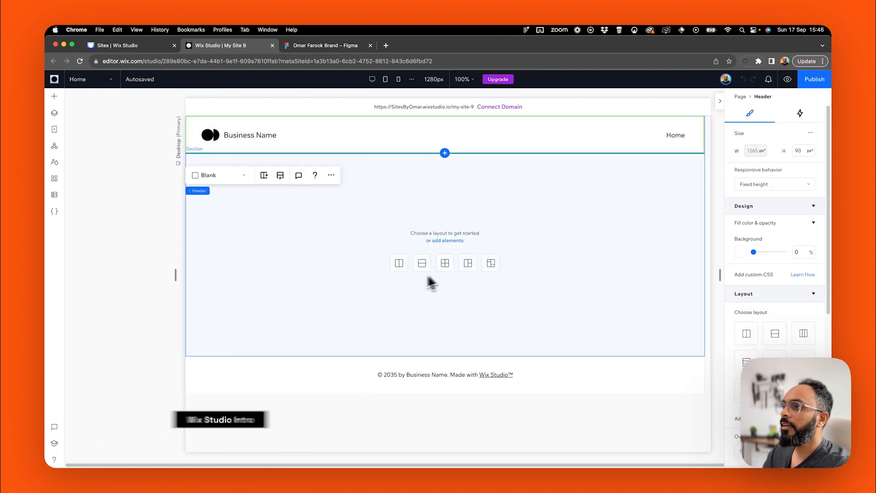
{"action": "left_click", "coordinate": [311, 373]}
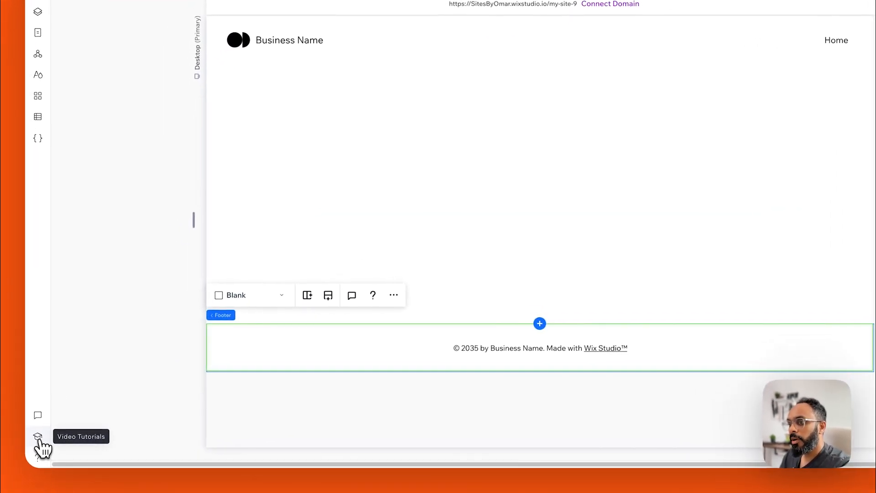
Open the video tutorials and browse the whole list of Wix Studio editor topics.
{"action": "left_click", "coordinate": [38, 438]}
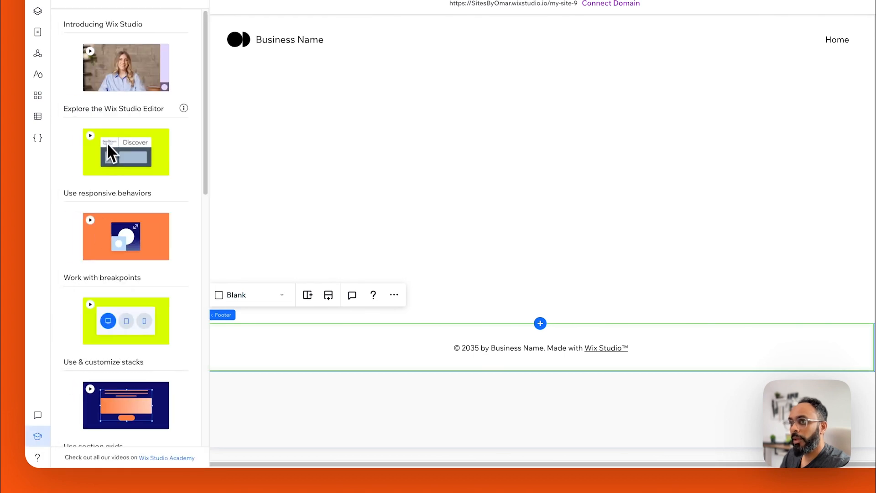
{"action": "scroll", "coordinate": [109, 67], "scroll_direction": "down", "scroll_amount": 10}
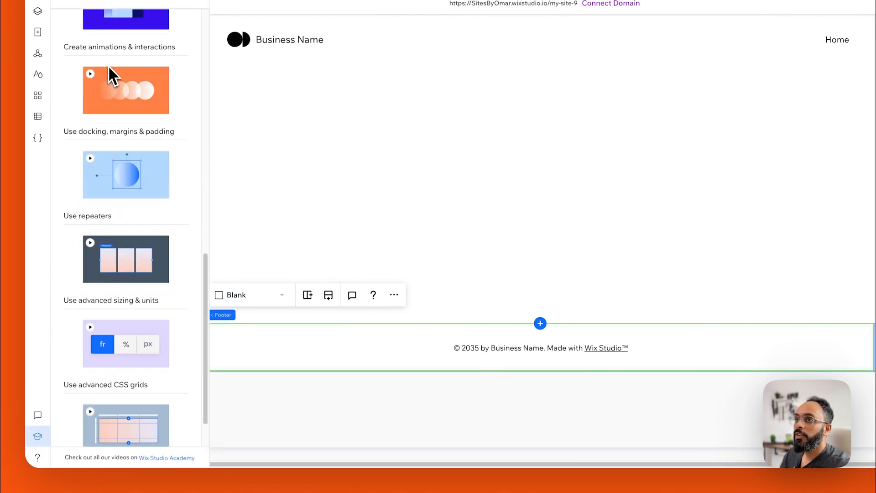
{"action": "scroll", "coordinate": [108, 95], "scroll_direction": "up", "scroll_amount": 10}
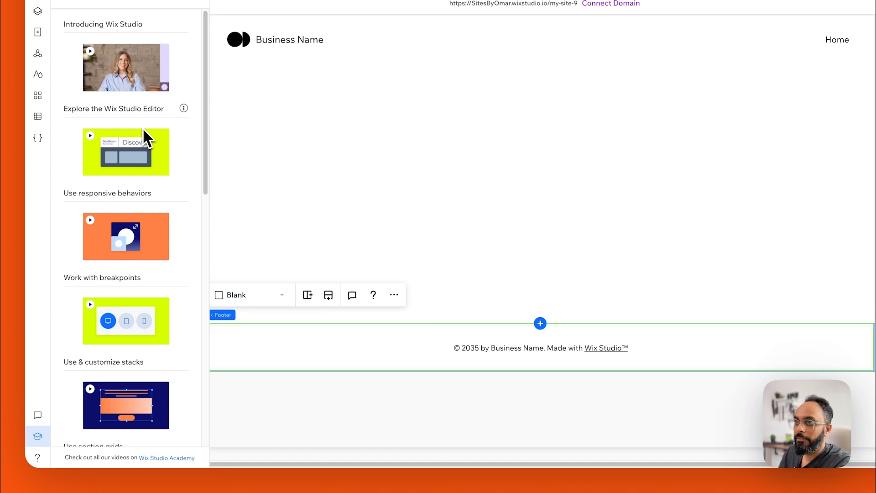
{"action": "scroll", "coordinate": [144, 137], "scroll_direction": "down", "scroll_amount": 12}
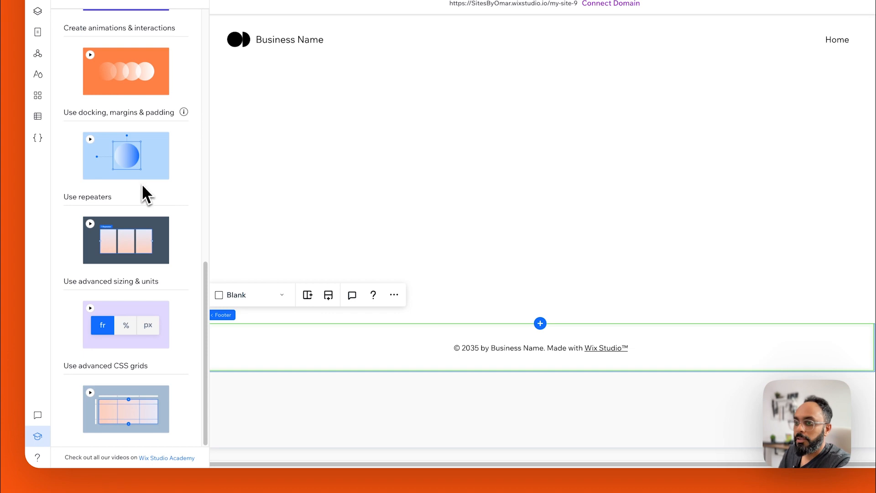
{"action": "scroll", "coordinate": [117, 290], "scroll_direction": "up", "scroll_amount": 12}
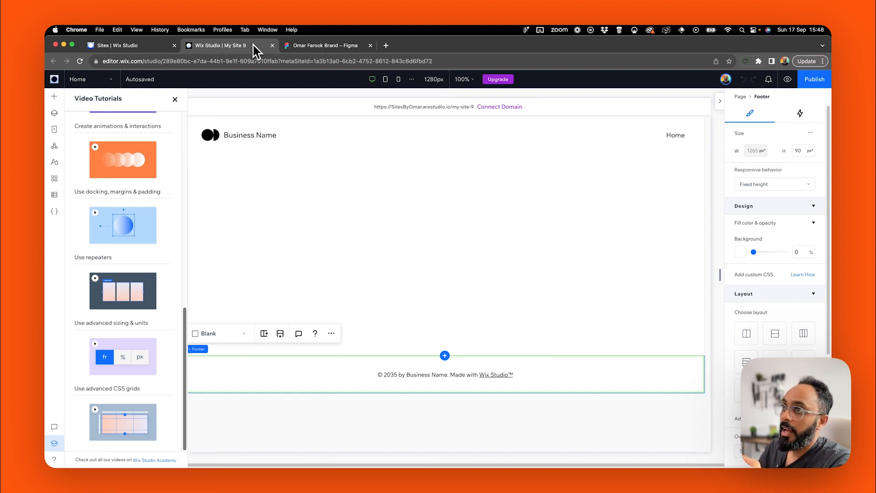
Check the page design in Figma again, and return to the start of the video tutorials list in Wix Studio.
{"action": "left_click", "coordinate": [295, 46]}
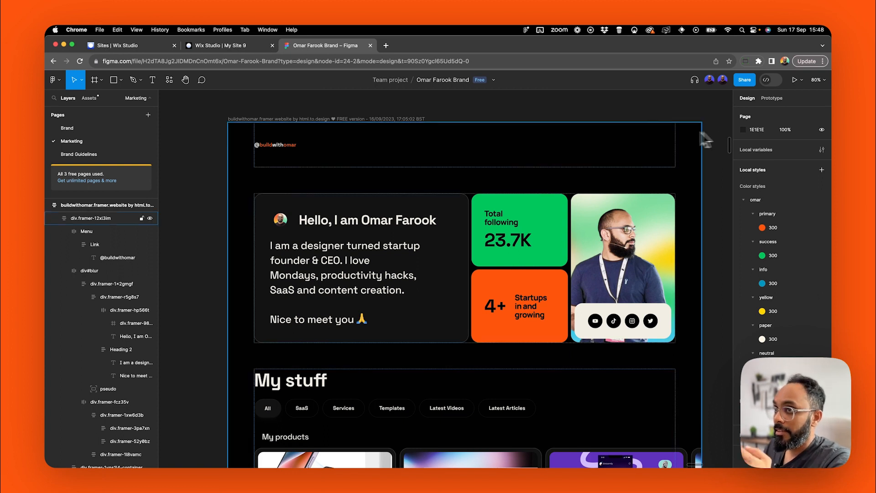
{"action": "left_click", "coordinate": [218, 45]}
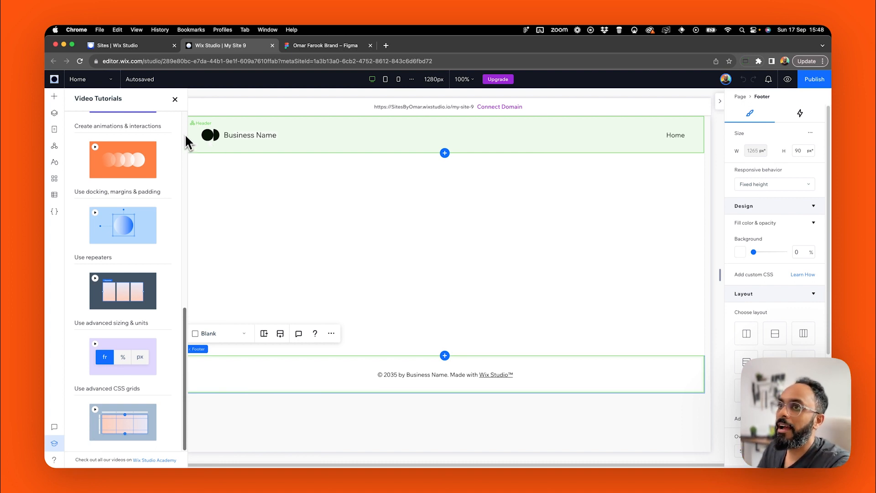
{"action": "scroll", "coordinate": [146, 233], "scroll_direction": "up", "scroll_amount": 10}
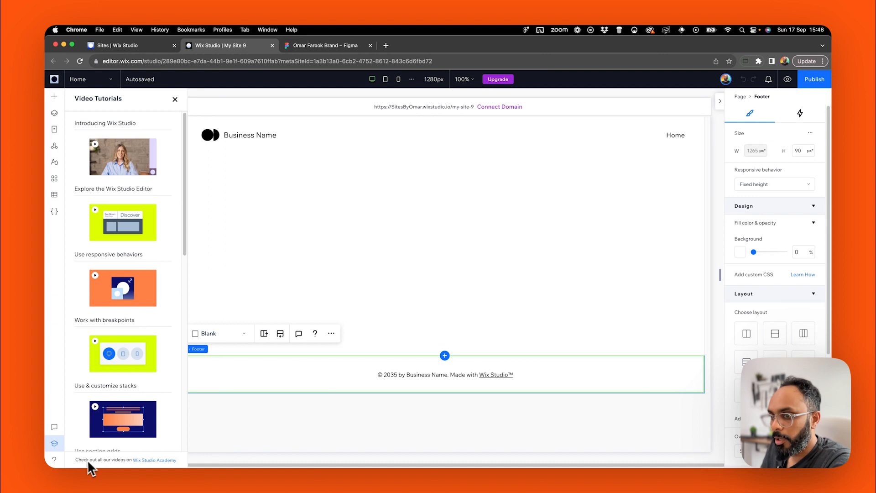
Open the Wix Studio Academy page from the video tutorials, look over its courses and tutorials, and return to the editor.
{"action": "left_click", "coordinate": [155, 460]}
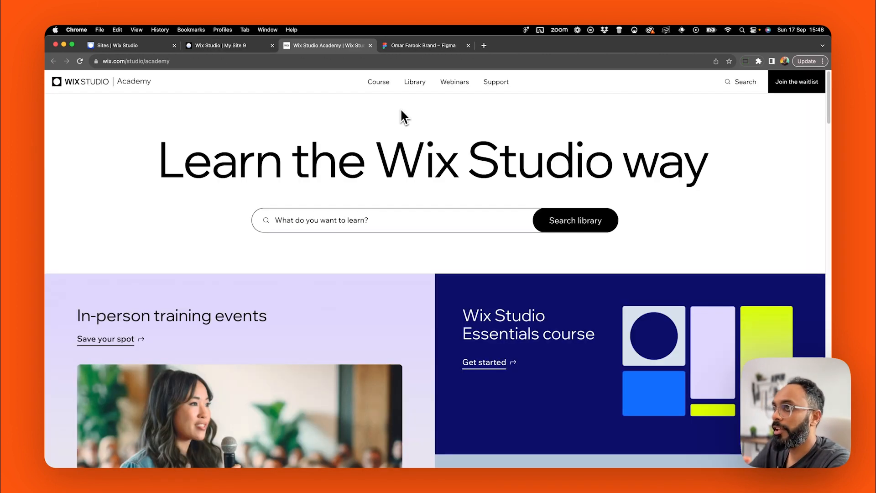
{"action": "scroll", "coordinate": [411, 137], "scroll_direction": "down", "scroll_amount": 2}
{"action": "scroll", "coordinate": [571, 173], "scroll_direction": "down", "scroll_amount": 2}
{"action": "scroll", "coordinate": [684, 137], "scroll_direction": "down", "scroll_amount": 5}
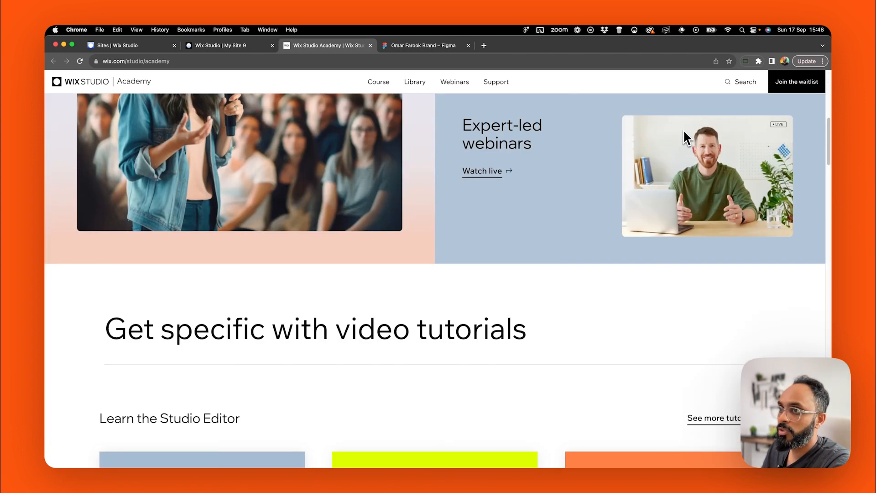
{"action": "left_click", "coordinate": [370, 46]}
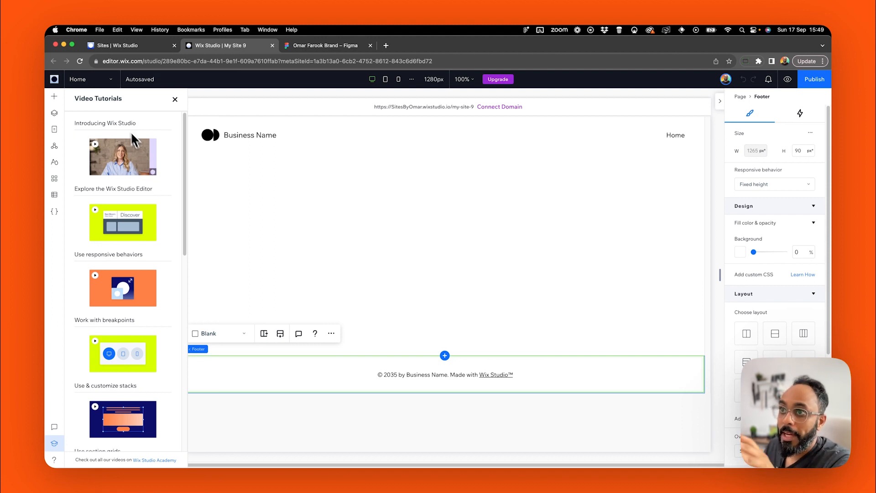
Browse to the end of the video tutorials list, close it, and collapse the element settings to clear the workspace.
{"action": "scroll", "coordinate": [128, 146], "scroll_direction": "down", "scroll_amount": 10}
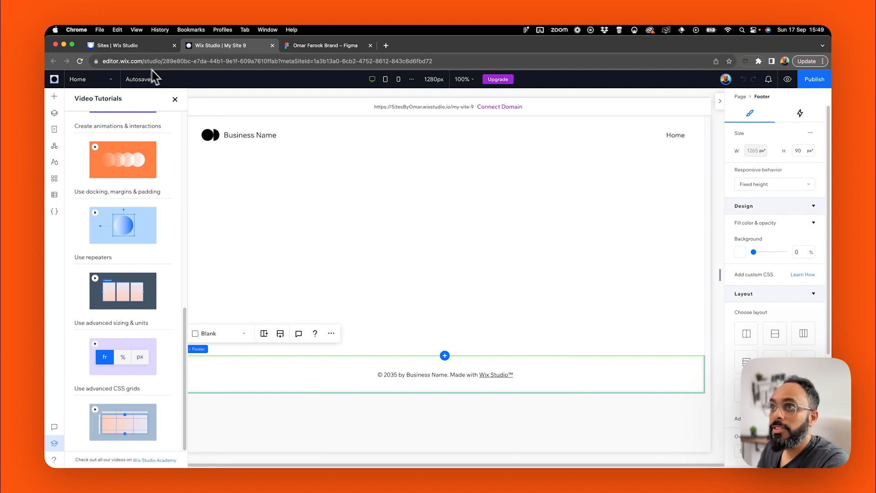
{"action": "left_click", "coordinate": [174, 99]}
{"action": "left_click", "coordinate": [720, 102]}
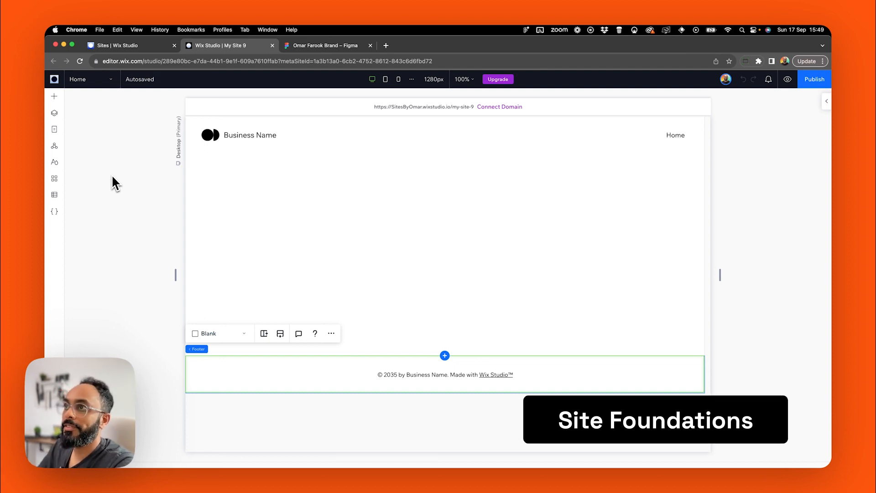
Switch to Figma and open the primary 300 color style to get its hex value FD550E.
{"action": "left_click", "coordinate": [319, 46]}
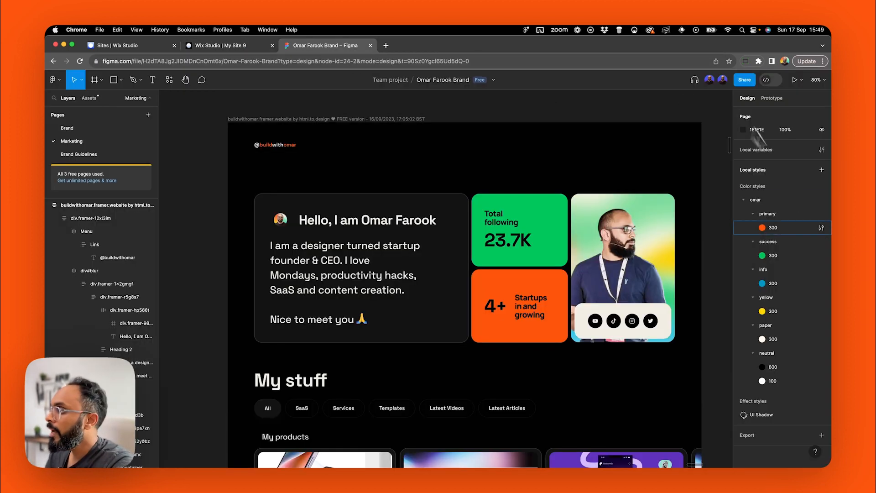
{"action": "left_click", "coordinate": [821, 228]}
{"action": "left_click", "coordinate": [635, 353]}
Return to Wix Studio and set the site's action color to #FD550E in the site color styles.
{"action": "left_click", "coordinate": [231, 46]}
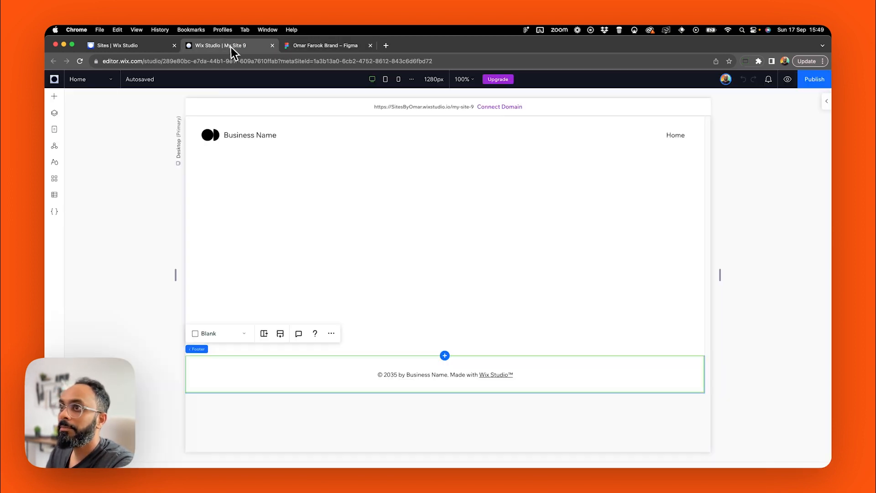
{"action": "left_click", "coordinate": [54, 163]}
{"action": "left_click", "coordinate": [93, 119]}
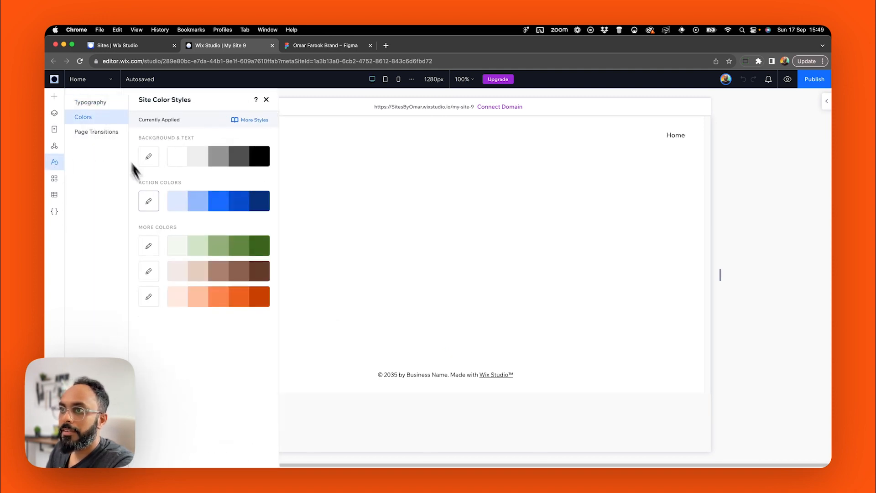
{"action": "left_click", "coordinate": [150, 203]}
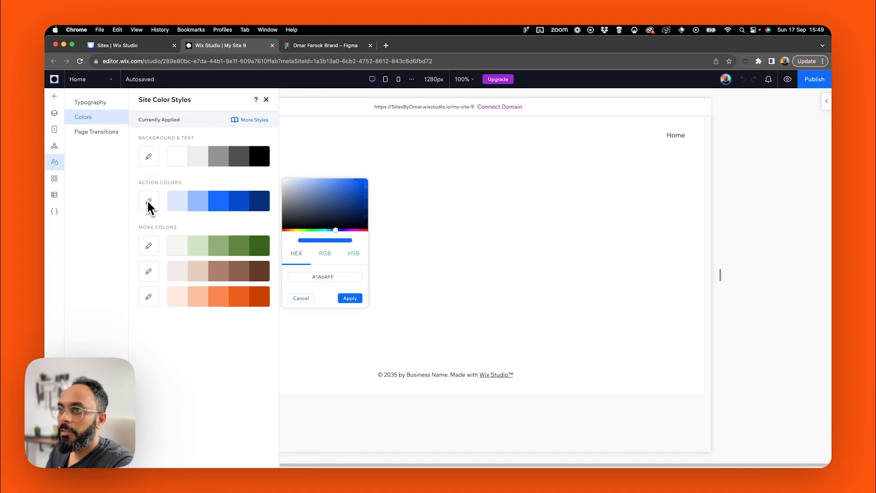
{"action": "double_click", "coordinate": [337, 276]}
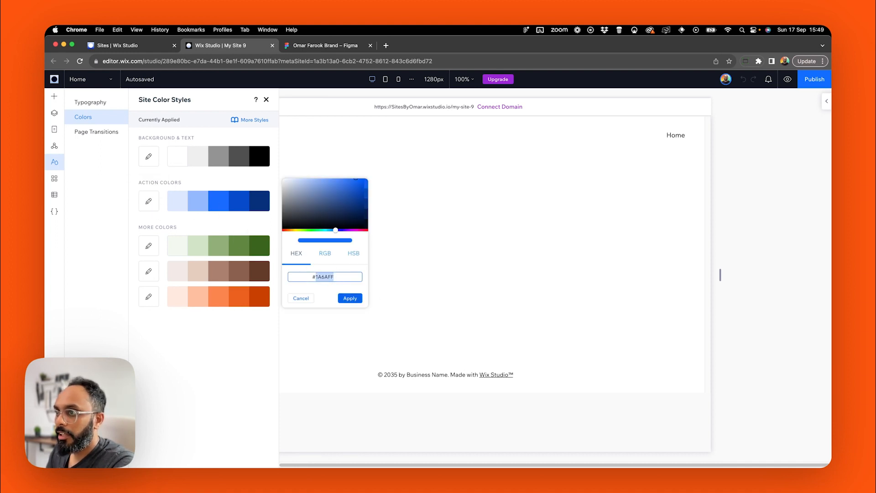
{"action": "type", "text": "FD550E"}
{"action": "left_click", "coordinate": [350, 298]}
Get the success 300 hex value from Figma and set the first of the site's More Colors to #02C65C.
{"action": "left_click", "coordinate": [315, 46]}
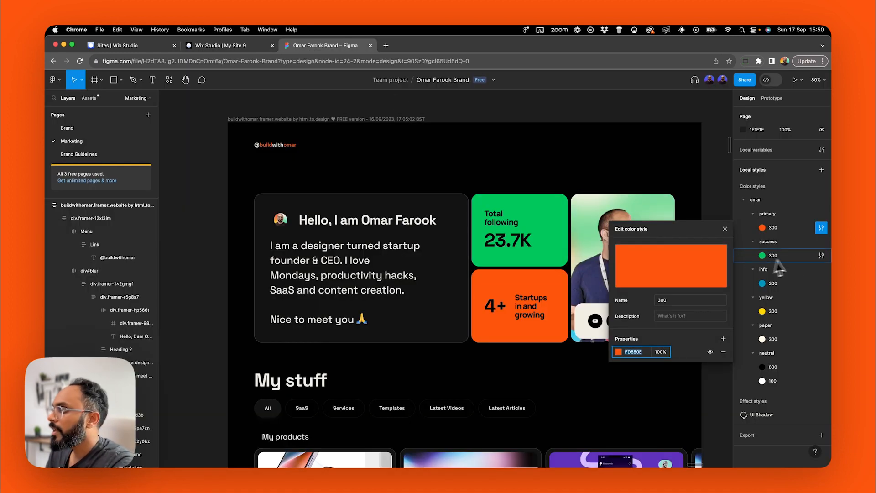
{"action": "left_click", "coordinate": [821, 255]}
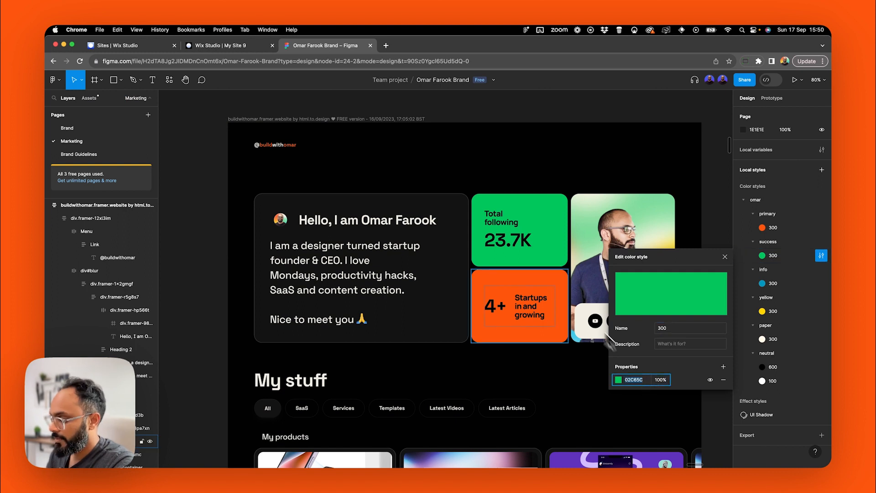
{"action": "left_click", "coordinate": [208, 47]}
{"action": "left_click", "coordinate": [158, 241]}
{"action": "left_click", "coordinate": [325, 319]}
{"action": "type", "text": "02C65C"}
{"action": "left_click", "coordinate": [349, 343]}
Copy the info 300 hex value from Figma and set the second of the site's More Colors to #03BDEF.
{"action": "key", "text": "ctrl+Tab"}
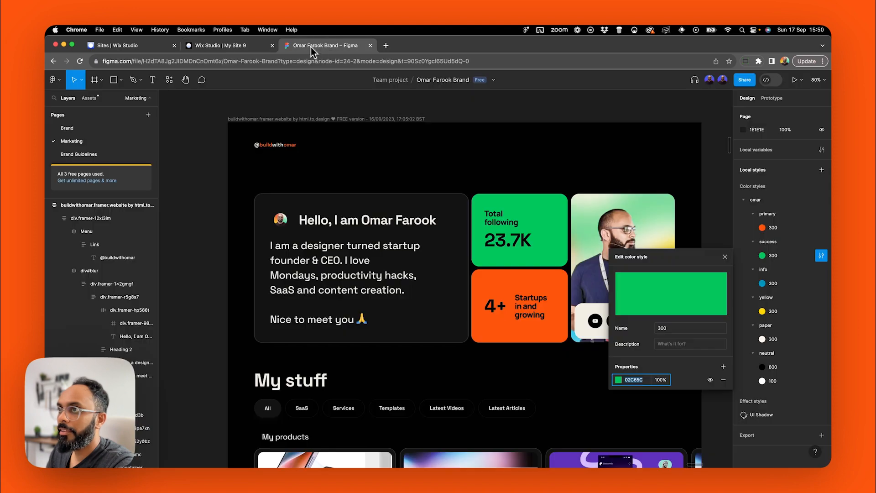
{"action": "left_click", "coordinate": [821, 283]}
{"action": "left_click", "coordinate": [633, 420]}
{"action": "key", "text": "super+c"}
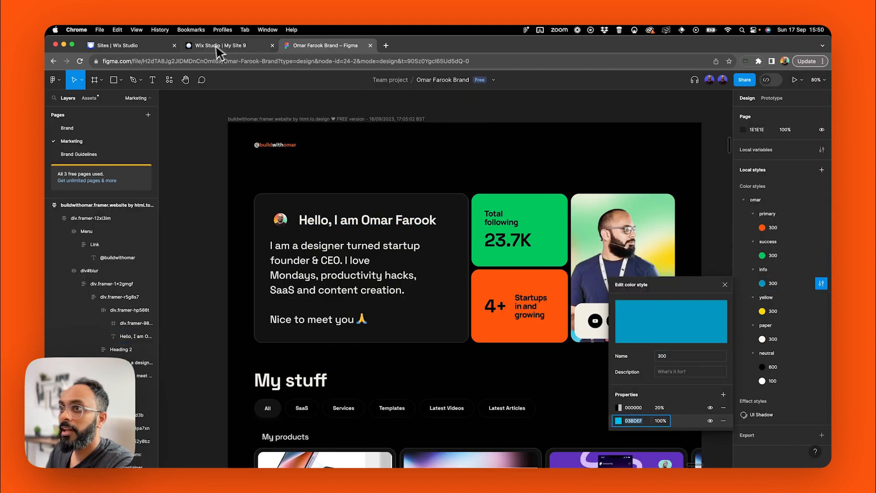
{"action": "left_click", "coordinate": [221, 46]}
{"action": "left_click", "coordinate": [148, 271]}
{"action": "double_click", "coordinate": [325, 347]}
{"action": "key", "text": "super+v"}
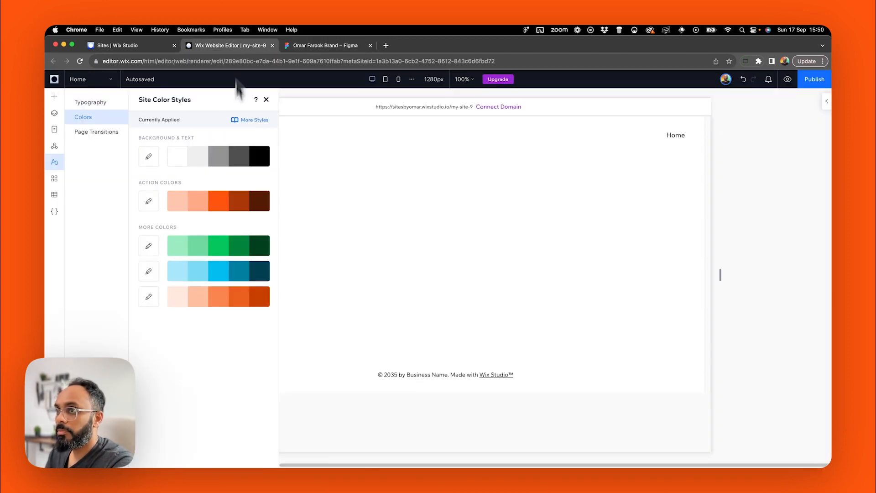
Set the third of the site's More Colors to the yellow #FFD600.
{"action": "left_click", "coordinate": [148, 296]}
{"action": "double_click", "coordinate": [340, 373]}
{"action": "type", "text": "FFD600"}
{"action": "left_click", "coordinate": [350, 394]}
Switch to Figma and copy the hex value FFF9E8 of the paper 300 color style.
{"action": "left_click", "coordinate": [322, 46]}
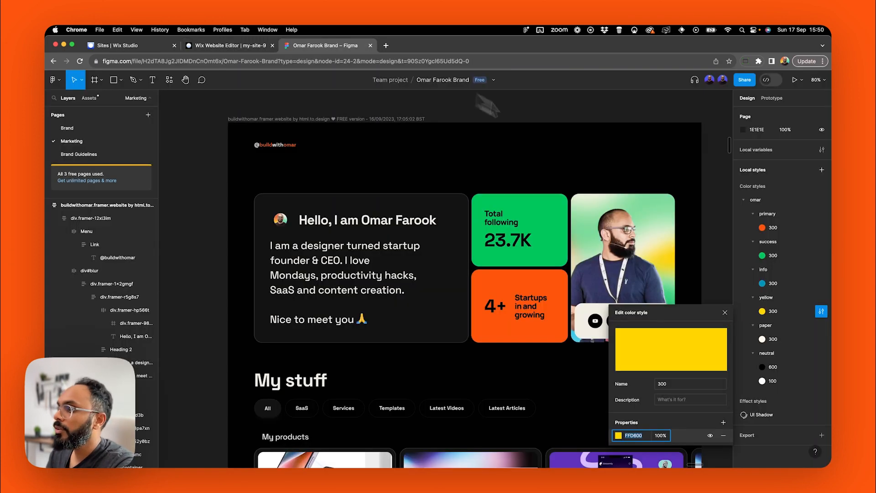
{"action": "left_click", "coordinate": [822, 339]}
{"action": "left_click", "coordinate": [636, 450]}
{"action": "key", "text": "super+c"}
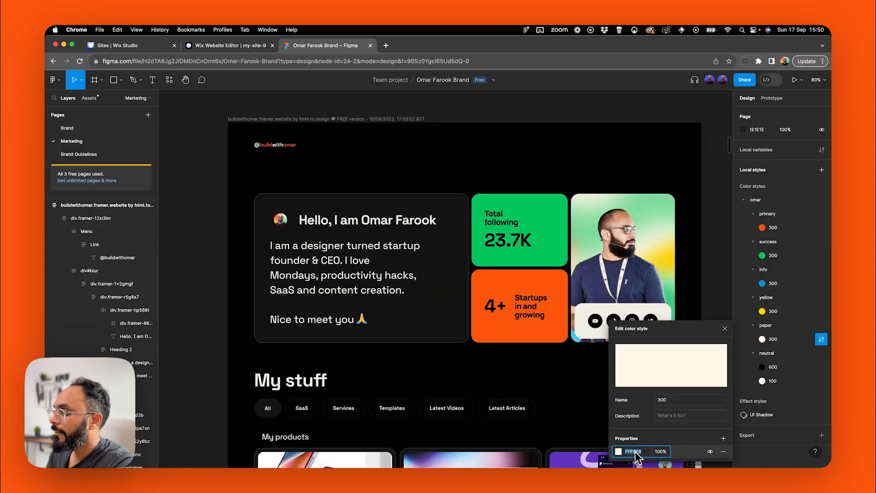
Return to Wix Studio and check the site color styles for a way to add another color, then close them.
{"action": "left_click", "coordinate": [230, 45]}
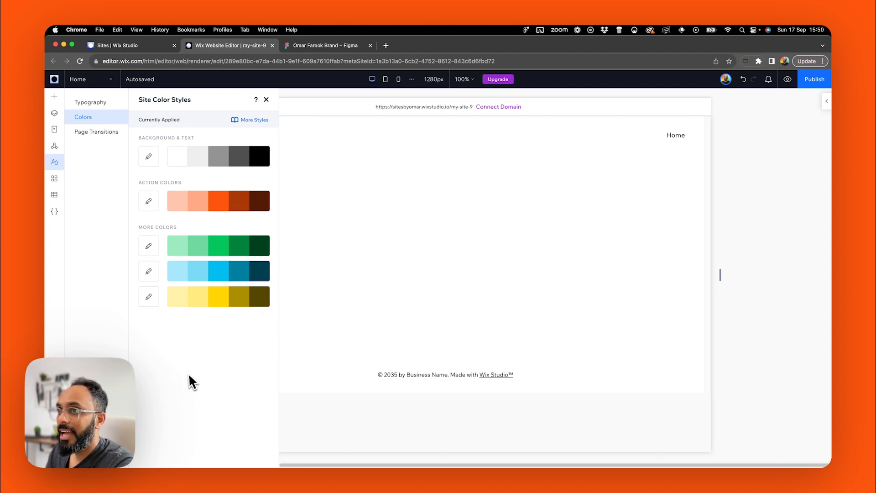
{"action": "left_click", "coordinate": [449, 197]}
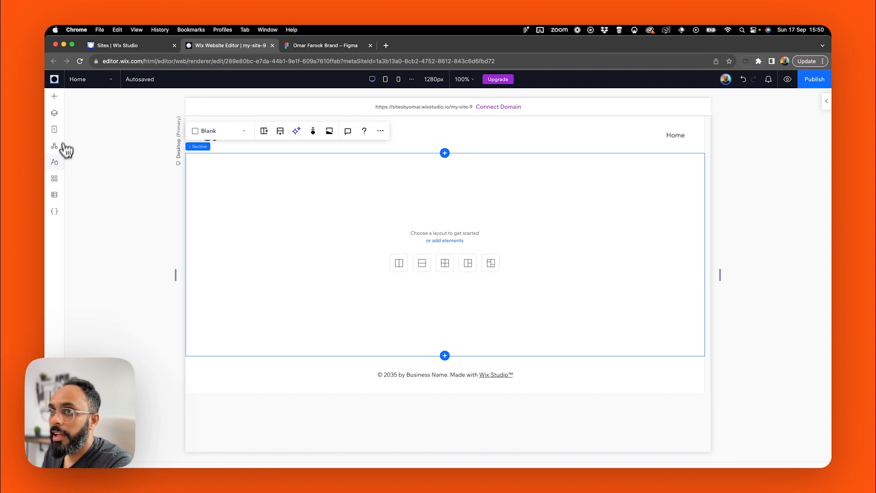
{"action": "left_click", "coordinate": [55, 163]}
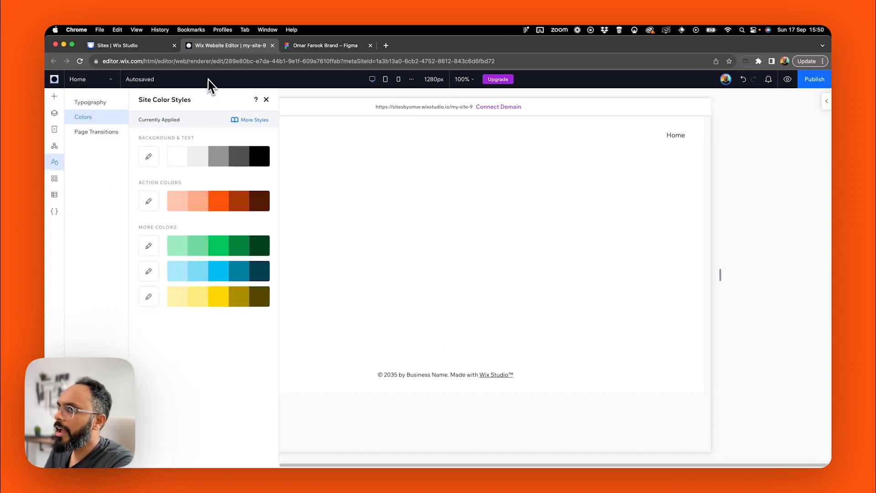
{"action": "left_click", "coordinate": [262, 121]}
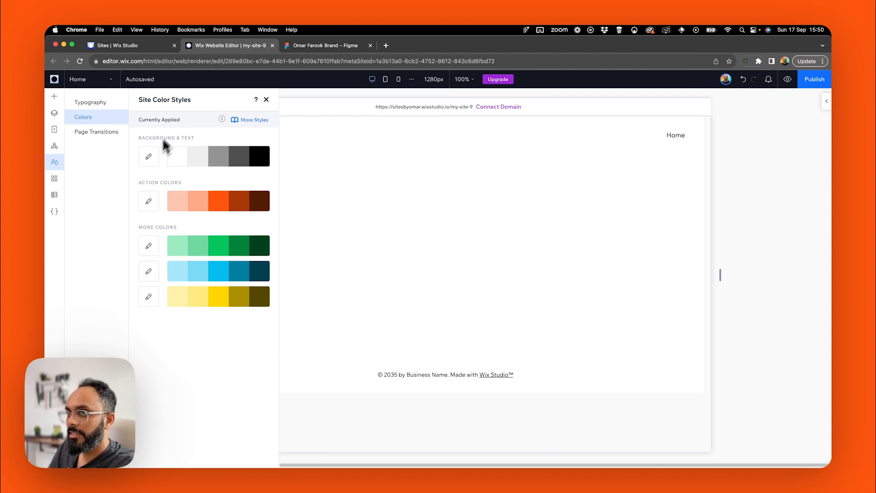
{"action": "left_click", "coordinate": [265, 100]}
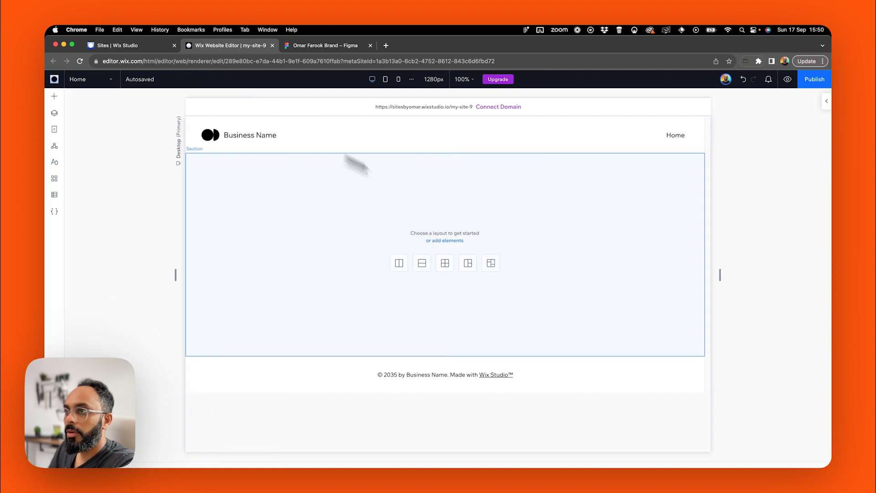
Add #FFF9E8 as a custom color through the blank section's background color, saving it among My colors.
{"action": "left_click", "coordinate": [830, 100]}
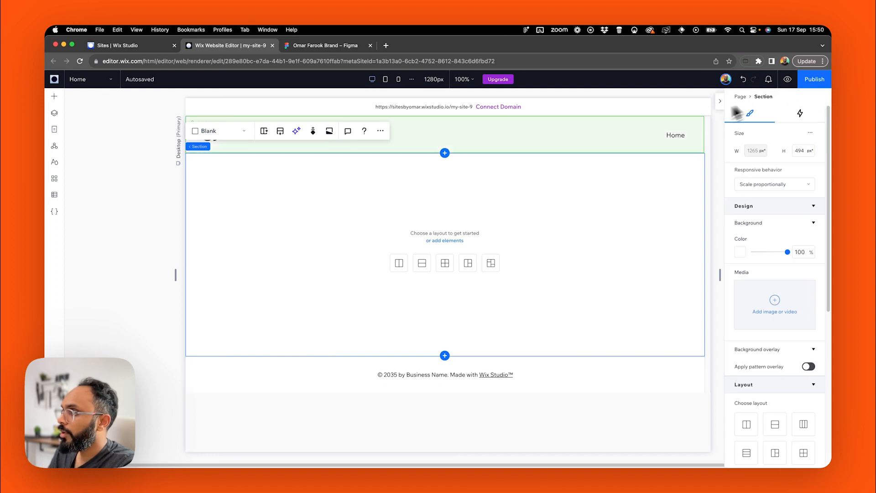
{"action": "left_click", "coordinate": [740, 251]}
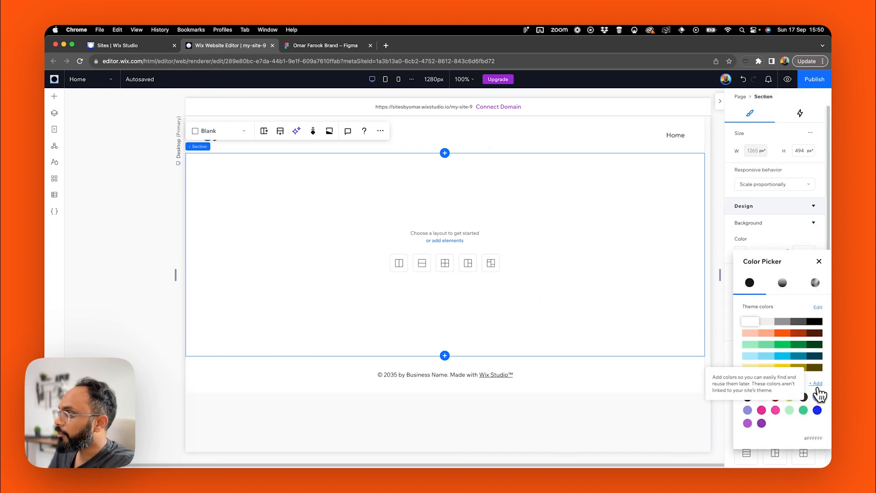
{"action": "left_click", "coordinate": [817, 384]}
{"action": "key", "text": "super+v"}
{"action": "left_click", "coordinate": [808, 405]}
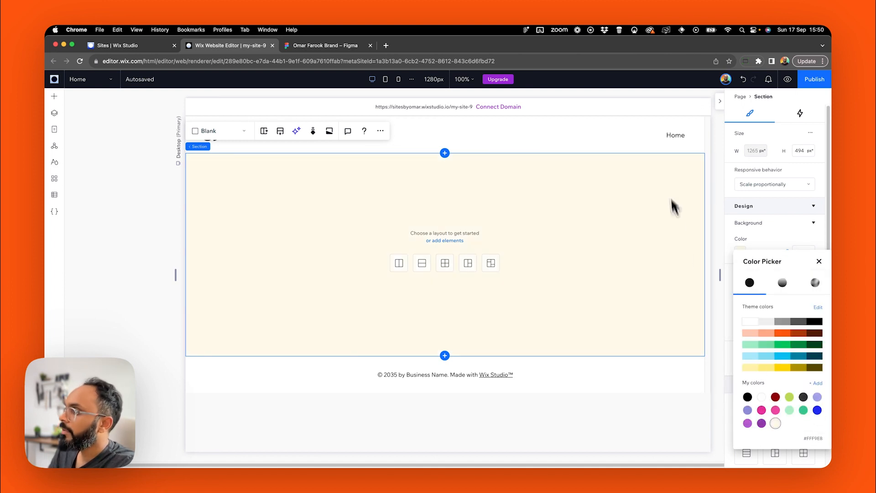
Select the dark introduction card in the Figma design and copy its fill color 141414.
{"action": "left_click", "coordinate": [336, 46]}
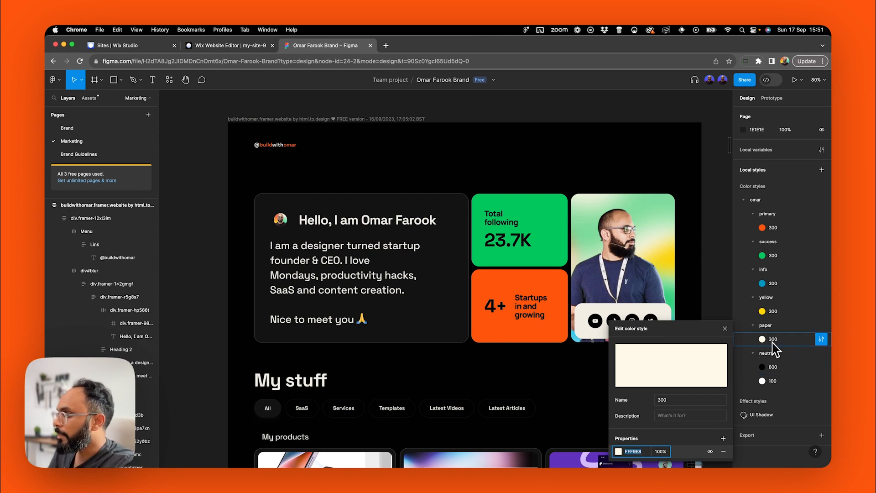
{"action": "scroll", "coordinate": [390, 355], "scroll_direction": "down", "scroll_amount": 2}
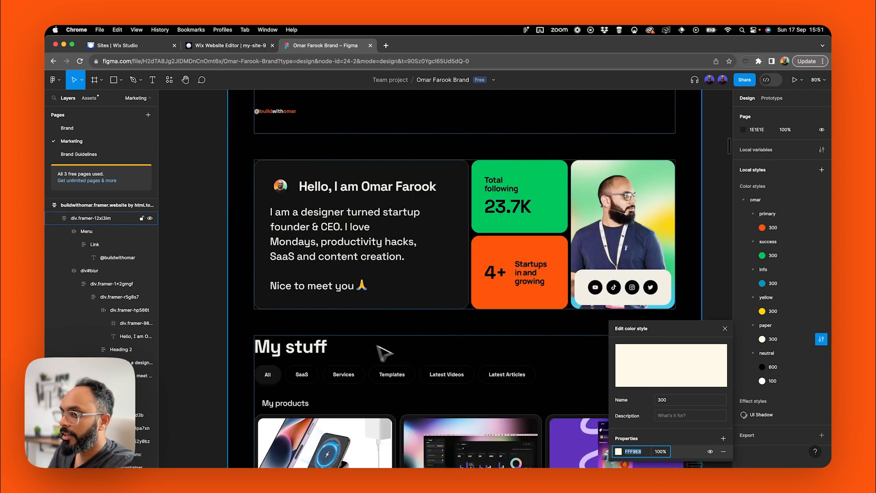
{"action": "left_click", "coordinate": [293, 226]}
{"action": "left_click", "coordinate": [342, 203]}
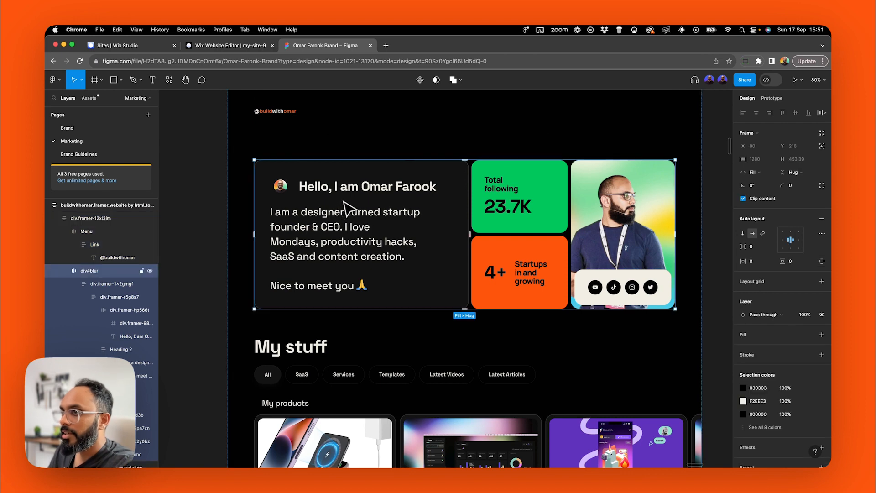
{"action": "left_click", "coordinate": [467, 235]}
{"action": "left_click", "coordinate": [766, 363]}
{"action": "key", "text": "super+c"}
Back in Wix Studio, add #141414 as a custom color through the section's background color.
{"action": "left_click", "coordinate": [218, 48]}
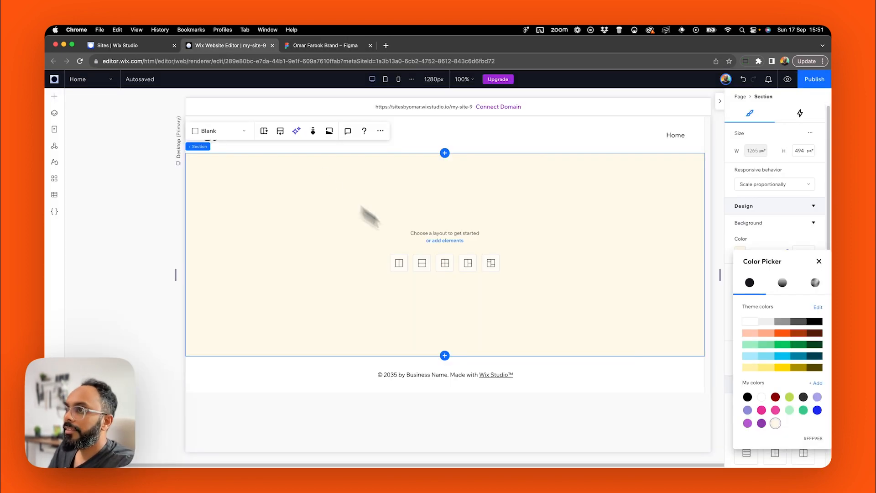
{"action": "left_click", "coordinate": [817, 410]}
{"action": "double_click", "coordinate": [803, 384]}
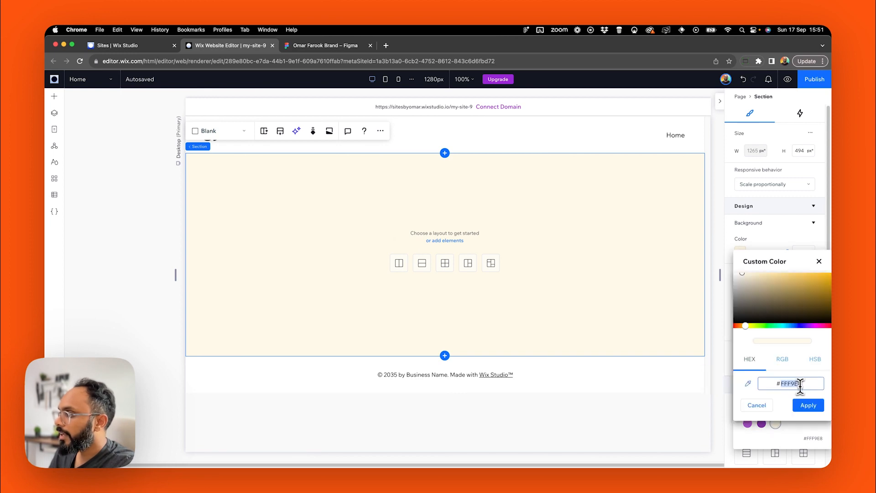
{"action": "key", "text": "super+v"}
{"action": "left_click", "coordinate": [808, 406]}
Get the gray 444444 from the introduction card's selection colors in Figma and add it as a custom section background color in Wix Studio.
{"action": "left_click", "coordinate": [315, 45]}
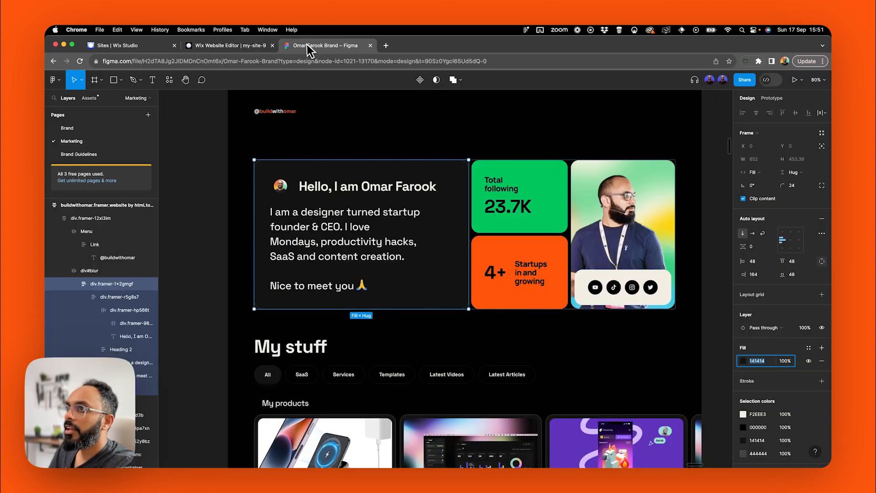
{"action": "left_click", "coordinate": [760, 454]}
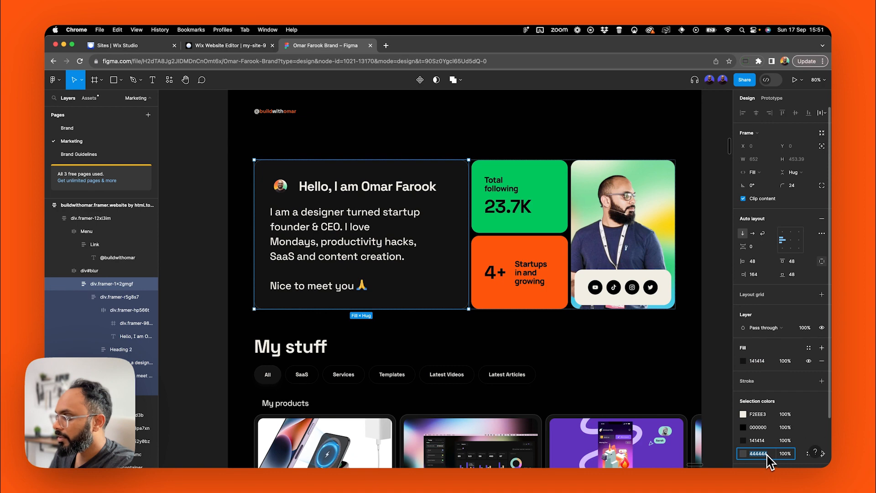
{"action": "left_click", "coordinate": [229, 45]}
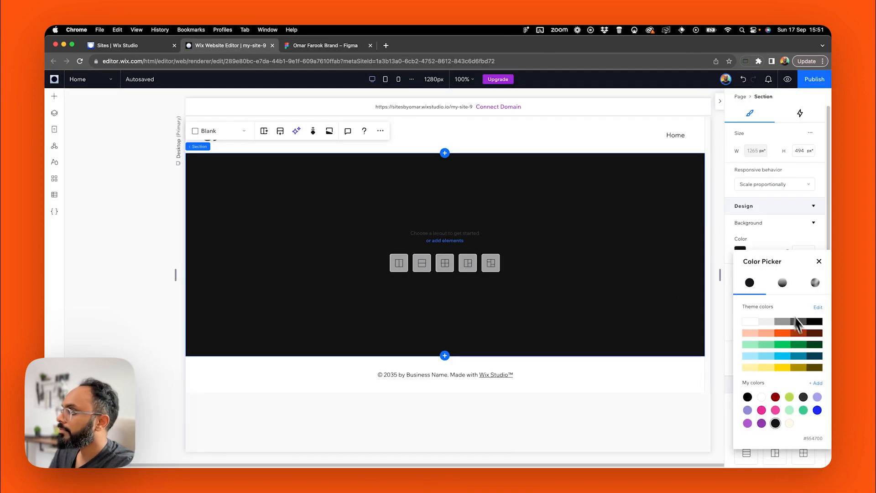
{"action": "left_click", "coordinate": [820, 384]}
{"action": "double_click", "coordinate": [793, 384]}
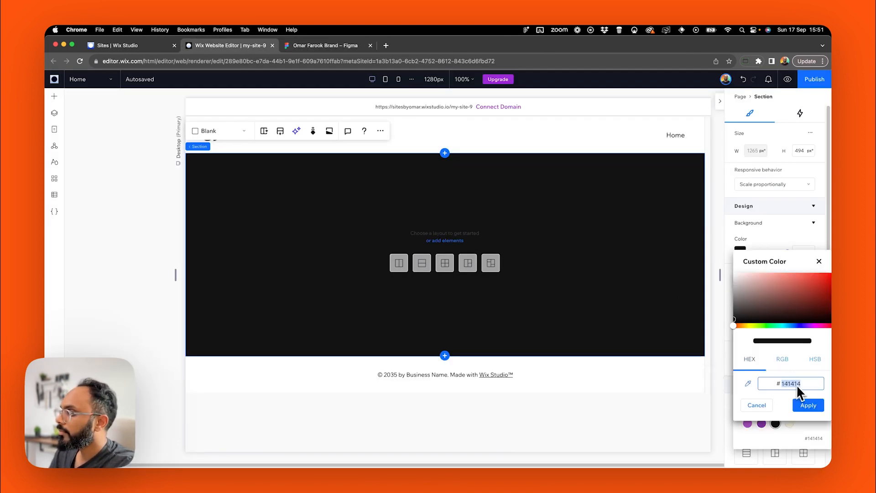
{"action": "type", "text": "444444"}
{"action": "left_click", "coordinate": [816, 406]}
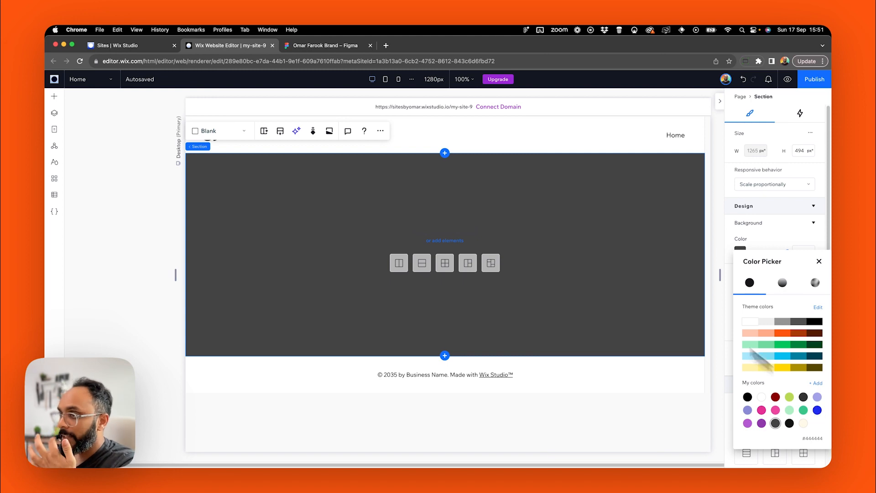
In the Figma design, select the introduction card's greeting heading text to check its font family and weight.
{"action": "left_click", "coordinate": [319, 46]}
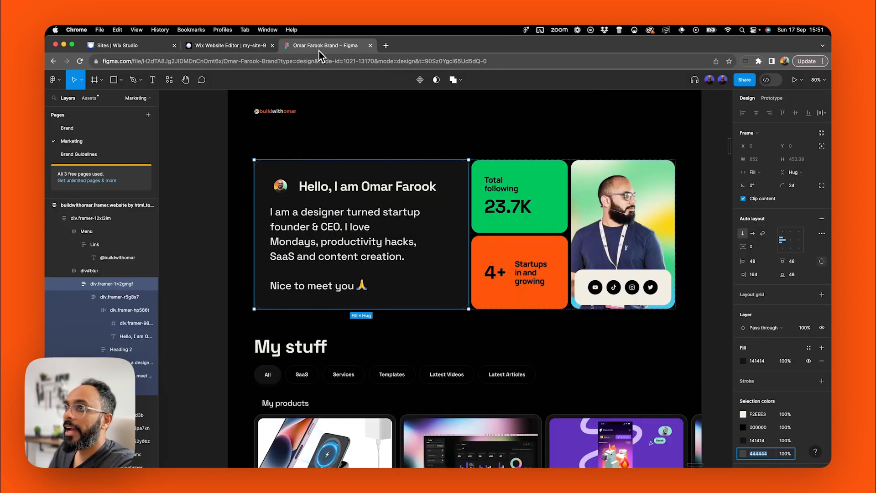
{"action": "double_click", "coordinate": [346, 196]}
{"action": "double_click", "coordinate": [355, 191]}
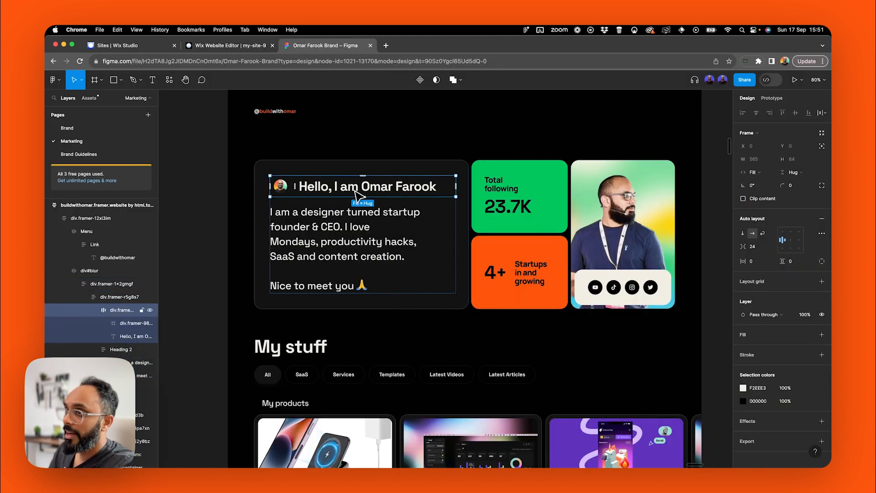
{"action": "double_click", "coordinate": [383, 191]}
{"action": "double_click", "coordinate": [383, 191]}
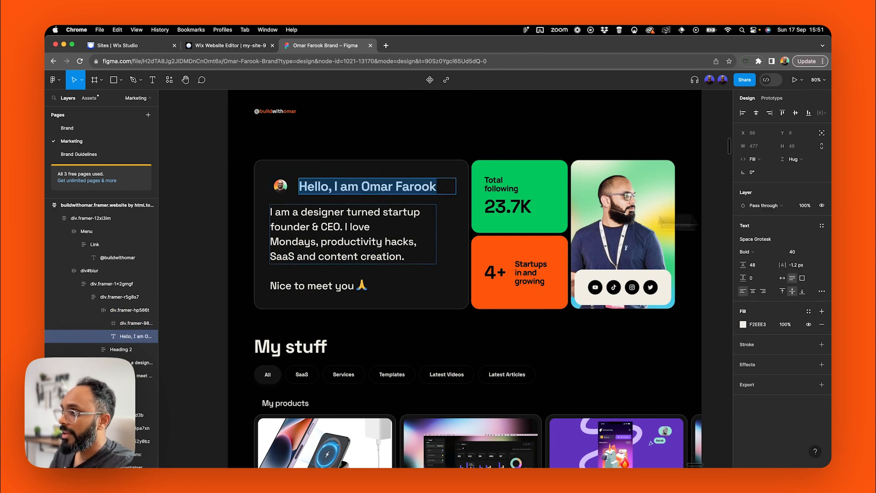
{"action": "scroll", "coordinate": [336, 245], "scroll_direction": "down", "scroll_amount": 4}
{"action": "scroll", "coordinate": [337, 245], "scroll_direction": "down", "scroll_amount": 5}
Back in Wix Studio's site typography styles, set the Heading 1 font to Space Grotesk and make it bold.
{"action": "left_click", "coordinate": [226, 48]}
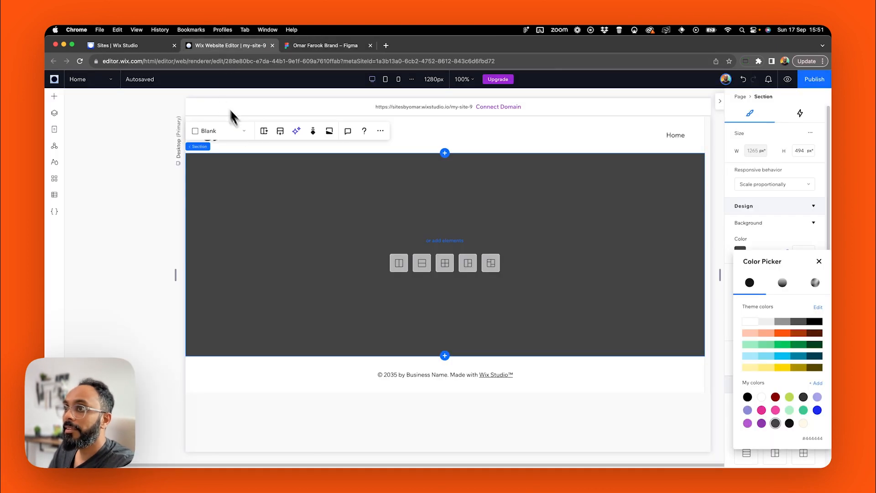
{"action": "left_click", "coordinate": [271, 196]}
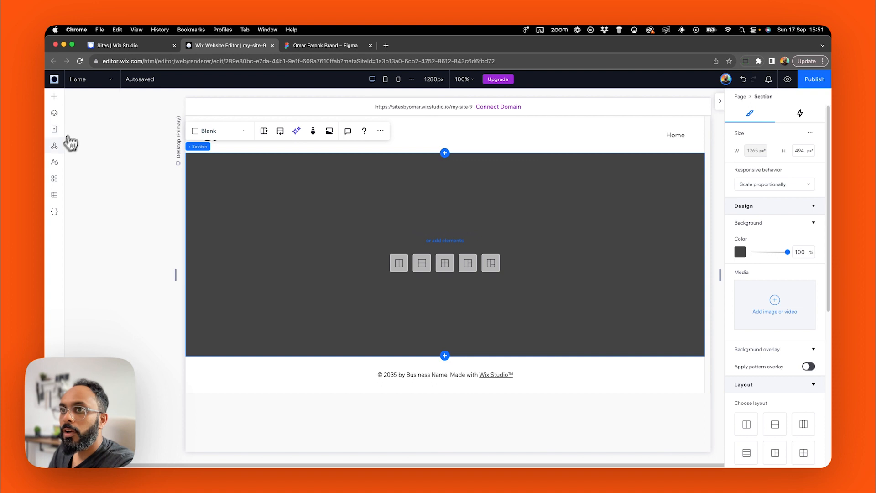
{"action": "left_click", "coordinate": [57, 163]}
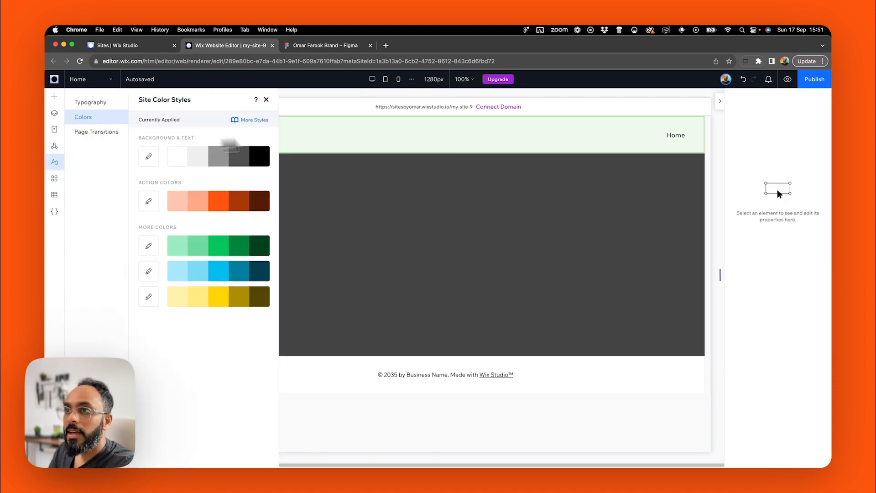
{"action": "left_click", "coordinate": [92, 103]}
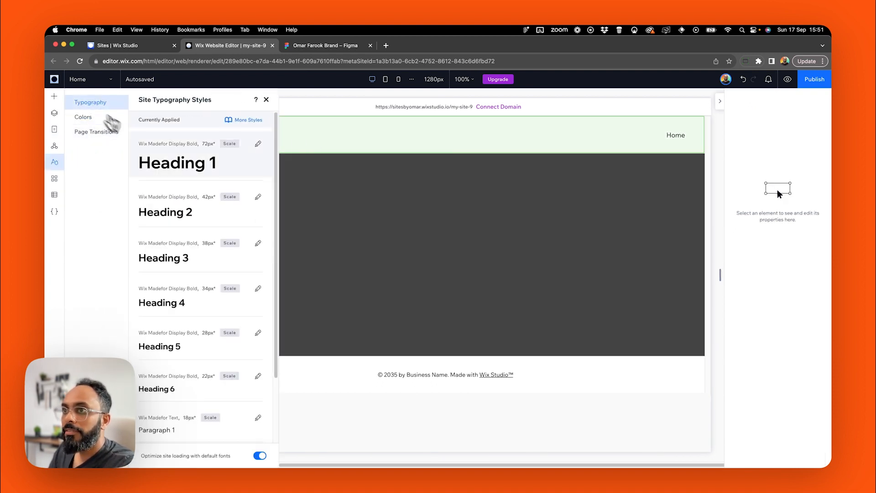
{"action": "scroll", "coordinate": [176, 212], "scroll_direction": "down", "scroll_amount": 3}
{"action": "scroll", "coordinate": [182, 214], "scroll_direction": "up", "scroll_amount": 3}
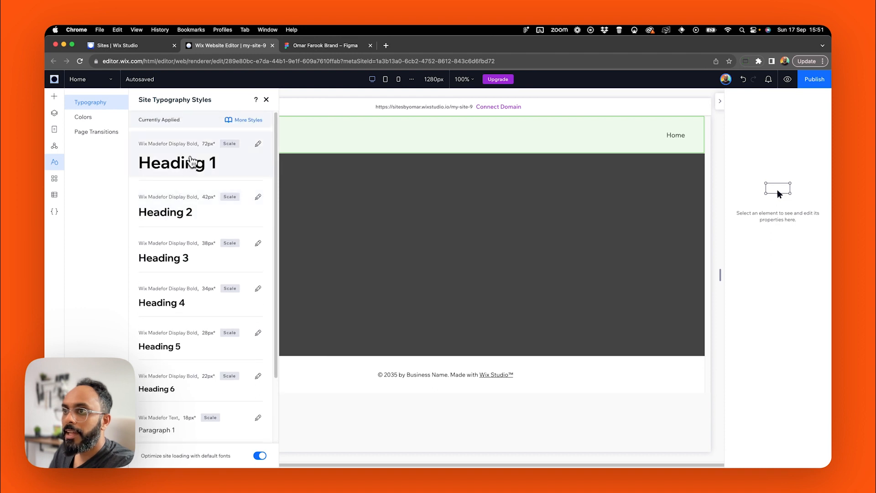
{"action": "left_click", "coordinate": [194, 164]}
{"action": "left_click", "coordinate": [338, 167]}
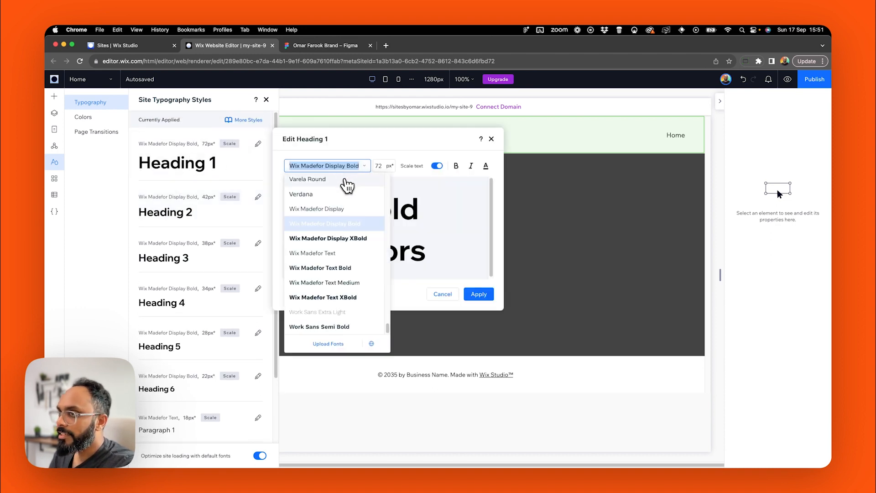
{"action": "type", "text": "Space Grotesk"}
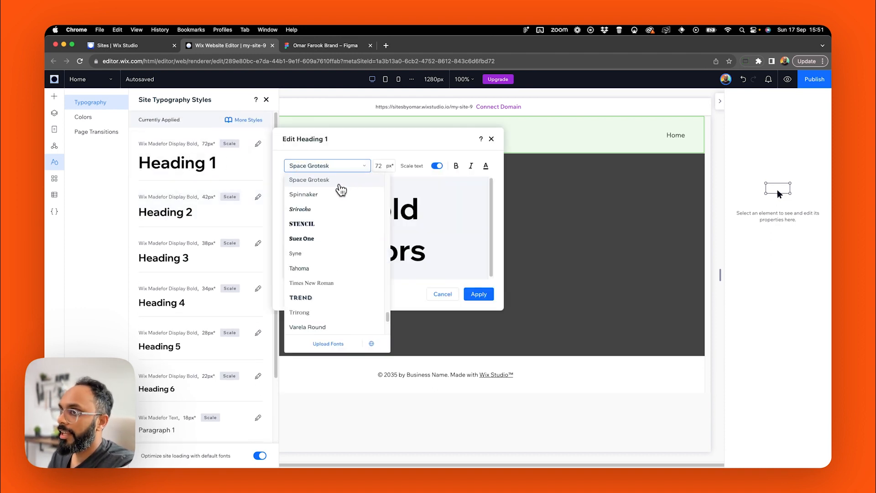
{"action": "left_click", "coordinate": [341, 180]}
{"action": "left_click", "coordinate": [456, 166]}
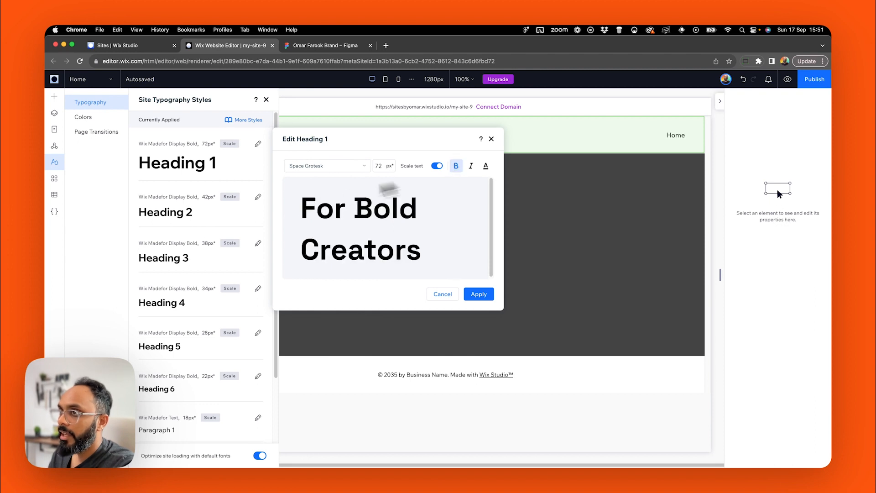
Set the Heading 2 typography style to Space Grotesk in bold.
{"action": "left_click", "coordinate": [170, 210]}
{"action": "left_click", "coordinate": [184, 223]}
{"action": "left_click", "coordinate": [322, 219]}
{"action": "type", "text": "Space"}
{"action": "left_click", "coordinate": [322, 232]}
{"action": "left_click", "coordinate": [455, 219]}
Apply Space Grotesk to the Heading 3 to 6 and Paragraph 1 to 3 styles and close the site typography styles.
{"action": "left_click", "coordinate": [174, 211]}
{"action": "left_click", "coordinate": [167, 256]}
{"action": "left_click", "coordinate": [315, 264]}
{"action": "left_click", "coordinate": [478, 393]}
{"action": "left_click", "coordinate": [165, 302]}
{"action": "left_click", "coordinate": [319, 310]}
{"action": "type", "text": "Spa"}
{"action": "left_click", "coordinate": [162, 267]}
{"action": "left_click", "coordinate": [160, 309]}
{"action": "left_click", "coordinate": [291, 322]}
{"action": "left_click", "coordinate": [478, 447]}
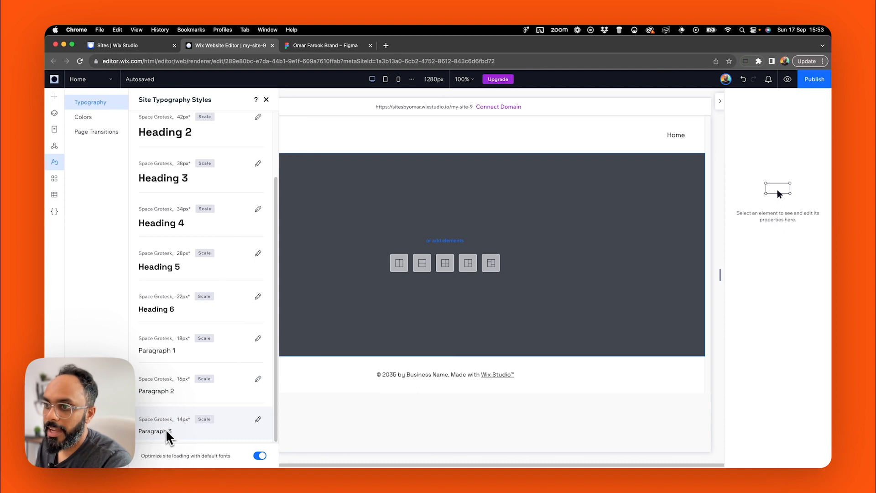
{"action": "scroll", "coordinate": [159, 429], "scroll_direction": "up", "scroll_amount": 5}
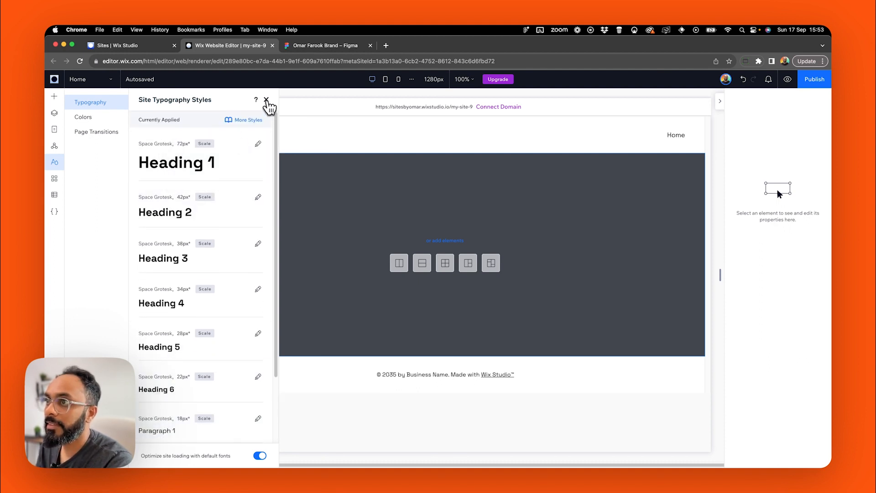
{"action": "left_click", "coordinate": [267, 100]}
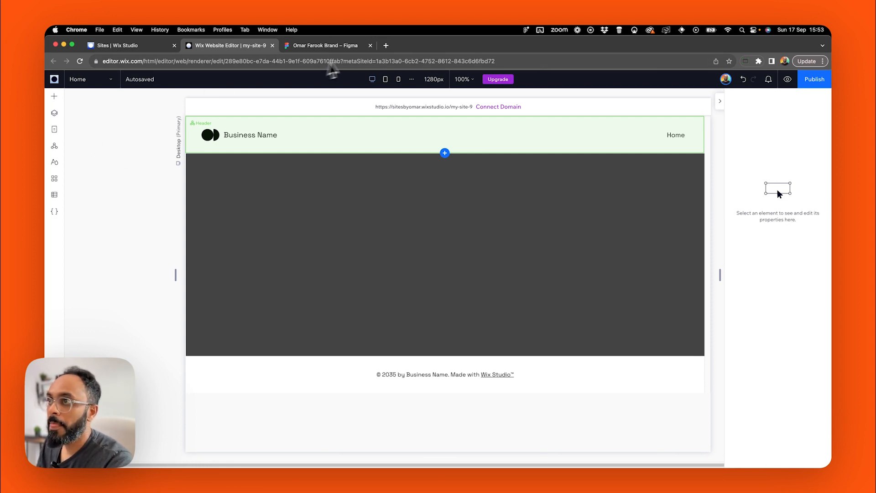
Switch to Figma and select each of the two website page frames to check their widths.
{"action": "left_click", "coordinate": [321, 46]}
{"action": "scroll", "coordinate": [402, 201], "scroll_direction": "down", "scroll_amount": 5}
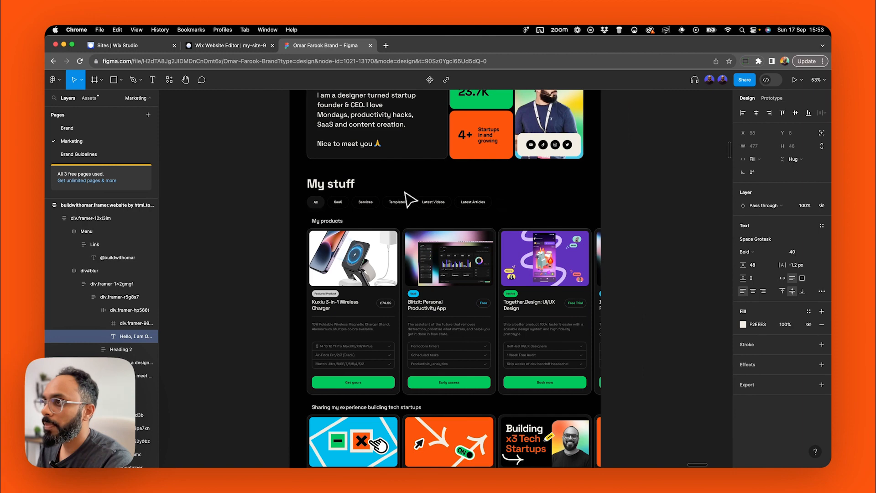
{"action": "scroll", "coordinate": [570, 208], "scroll_direction": "up", "scroll_amount": 1}
{"action": "scroll", "coordinate": [525, 204], "scroll_direction": "up", "scroll_amount": 3}
{"action": "left_click", "coordinate": [458, 193]}
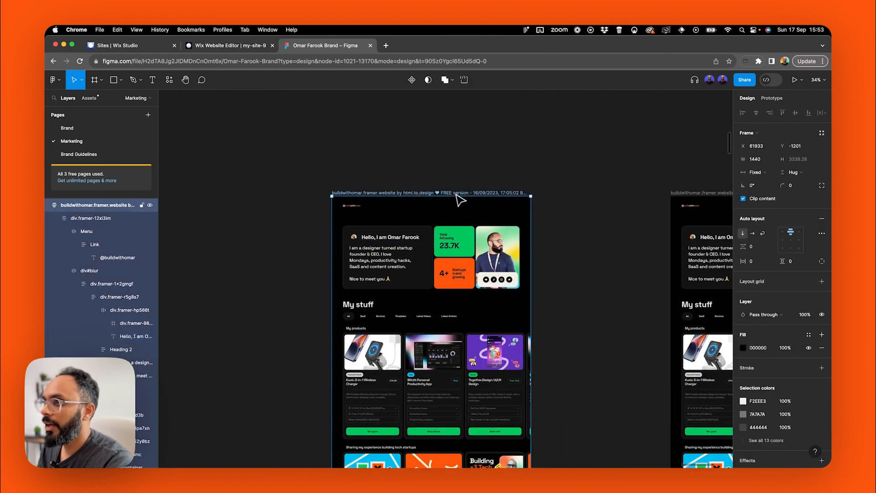
{"action": "left_click", "coordinate": [652, 184]}
{"action": "left_click_drag", "start_coordinate": [651, 184], "coordinate": [405, 174]}
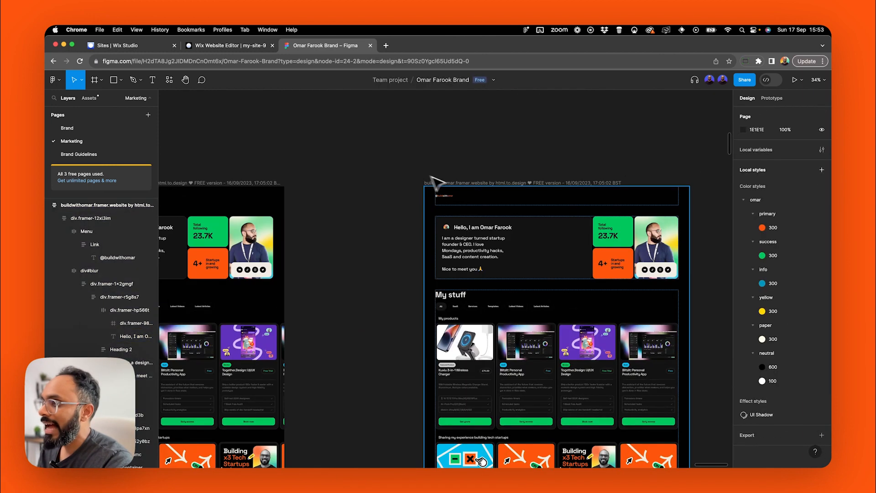
{"action": "left_click", "coordinate": [506, 184]}
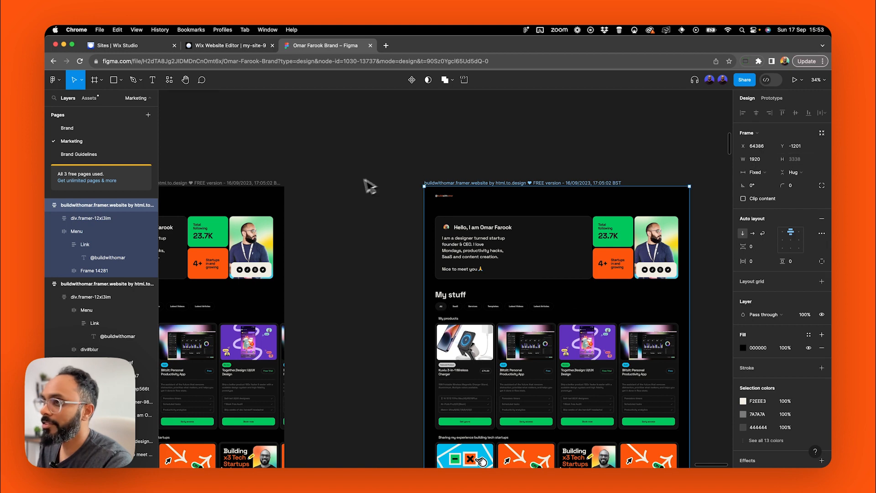
Compare the narrower and wider website page layouts side by side on the Figma canvas.
{"action": "scroll", "coordinate": [356, 198], "scroll_direction": "down", "scroll_amount": 2}
{"action": "scroll", "coordinate": [357, 196], "scroll_direction": "left", "scroll_amount": 2}
{"action": "scroll", "coordinate": [358, 196], "scroll_direction": "left", "scroll_amount": 2}
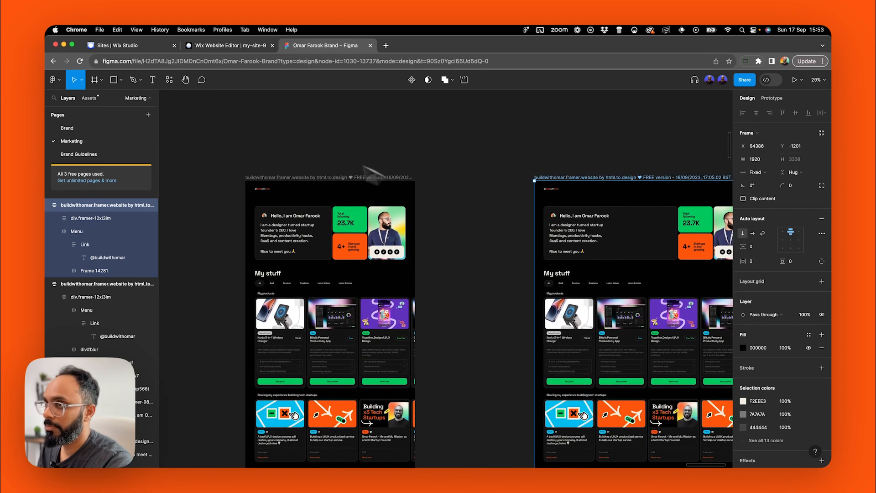
{"action": "left_click", "coordinate": [279, 137]}
{"action": "scroll", "coordinate": [314, 160], "scroll_direction": "right", "scroll_amount": 4}
{"action": "scroll", "coordinate": [308, 139], "scroll_direction": "down", "scroll_amount": 2}
{"action": "scroll", "coordinate": [308, 139], "scroll_direction": "left", "scroll_amount": 3}
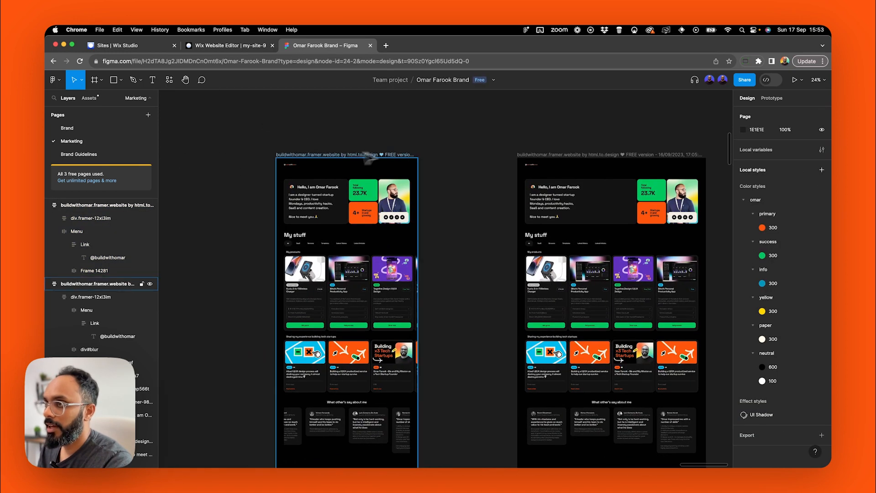
{"action": "left_click", "coordinate": [289, 211]}
{"action": "left_click_drag", "start_coordinate": [272, 241], "coordinate": [211, 257]}
{"action": "key", "text": "super+z"}
{"action": "key", "text": "super+z"}
{"action": "left_click", "coordinate": [454, 195]}
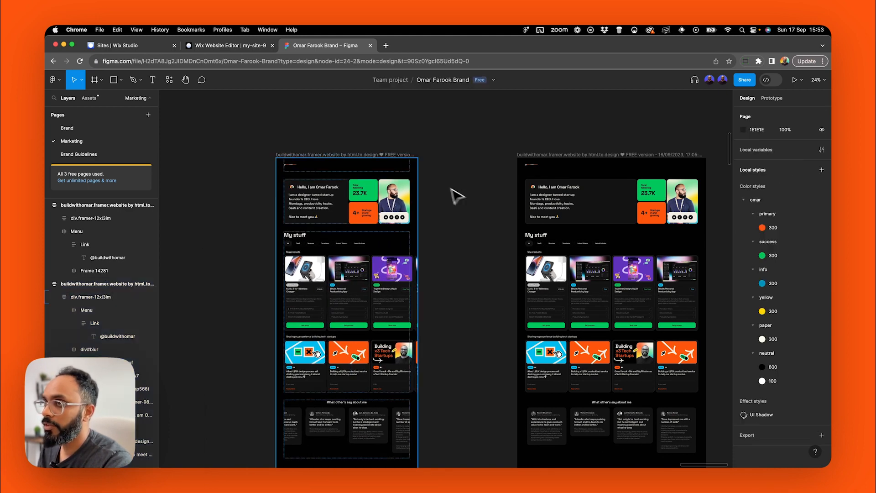
In Wix Studio, select the Home page in the layers and set its desktop editing size to 1200 px.
{"action": "left_click", "coordinate": [233, 45]}
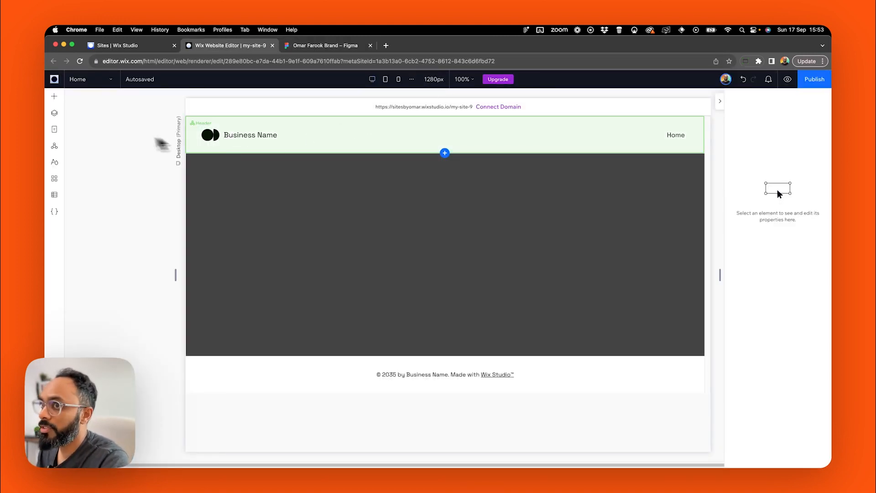
{"action": "left_click", "coordinate": [60, 116]}
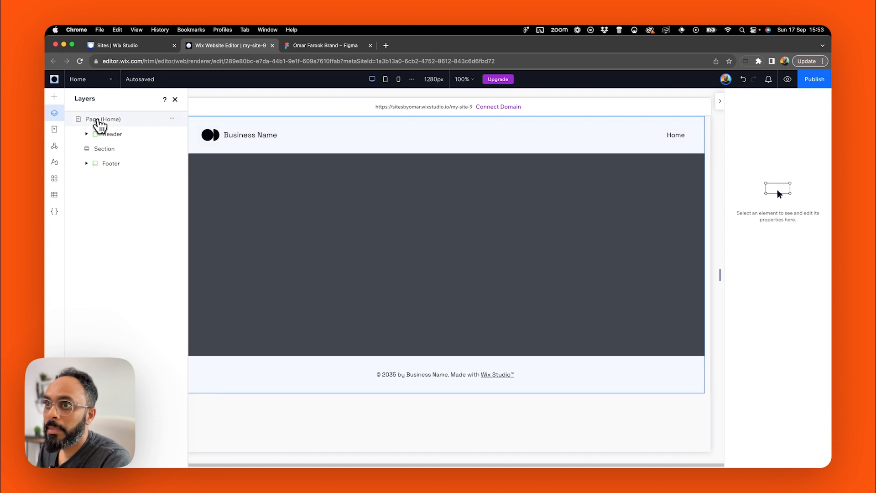
{"action": "left_click", "coordinate": [102, 121]}
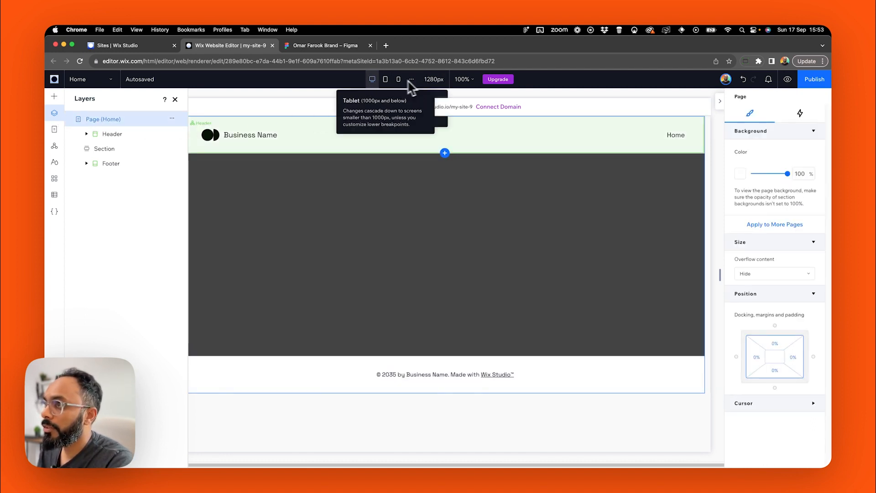
{"action": "left_click", "coordinate": [439, 80]}
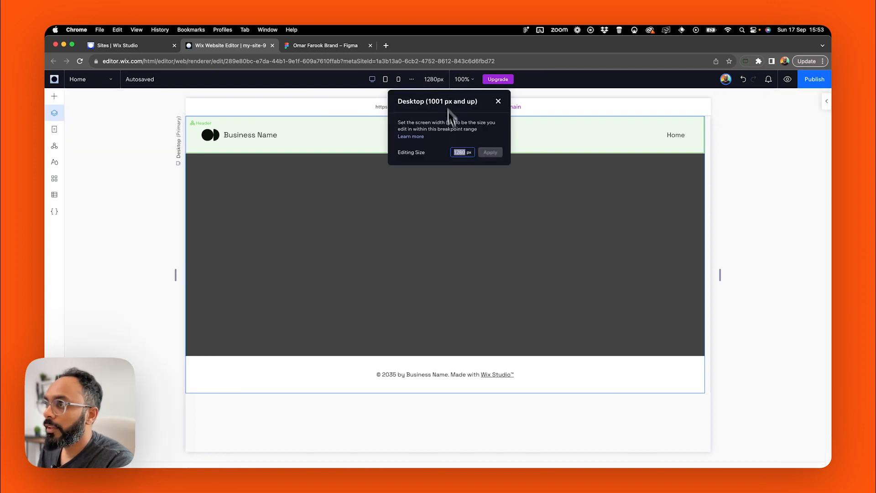
{"action": "type", "text": "1440"}
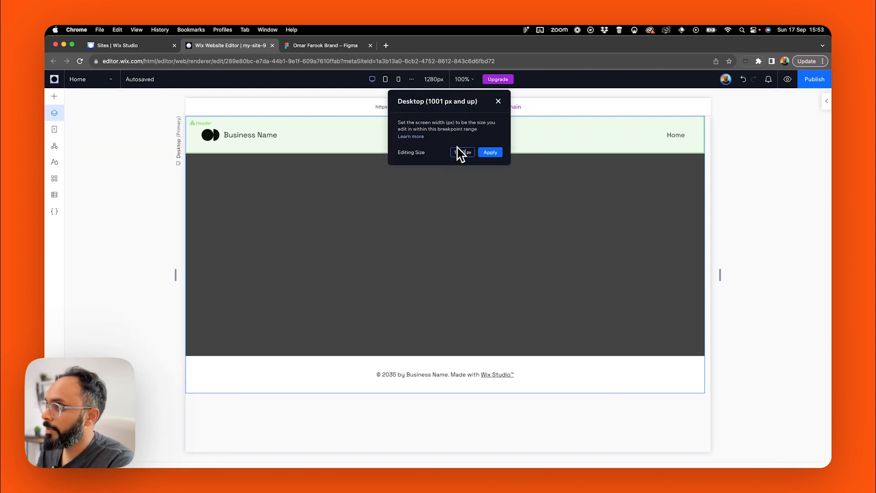
{"action": "left_click", "coordinate": [492, 154]}
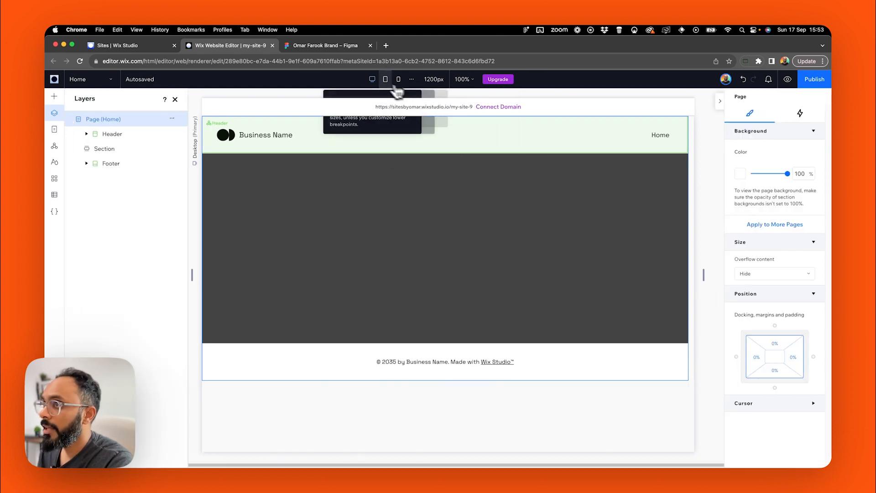
Add a 1440 px desktop breakpoint to the page's custom breakpoints.
{"action": "left_click", "coordinate": [412, 80]}
{"action": "left_click", "coordinate": [423, 229]}
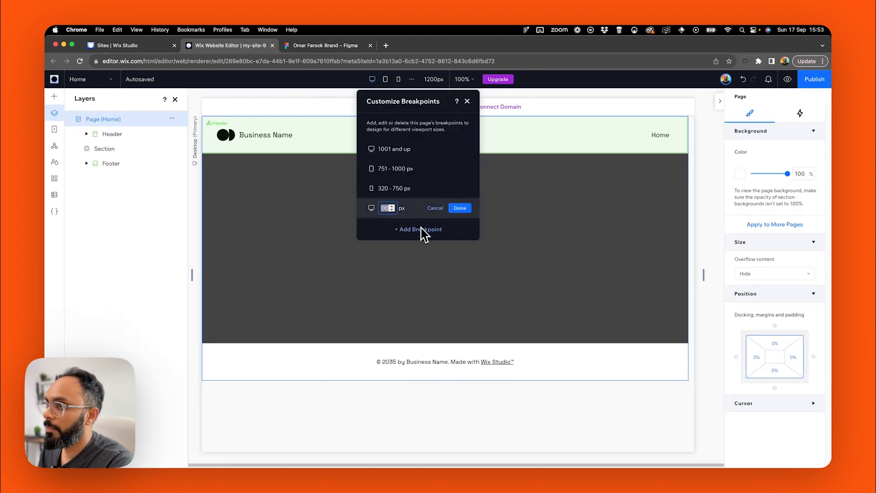
{"action": "type", "text": "40"}
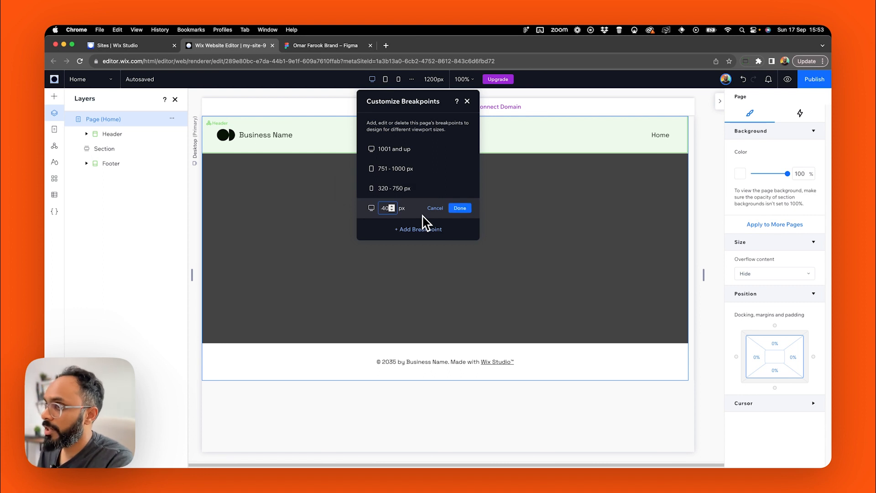
{"action": "left_click", "coordinate": [460, 209]}
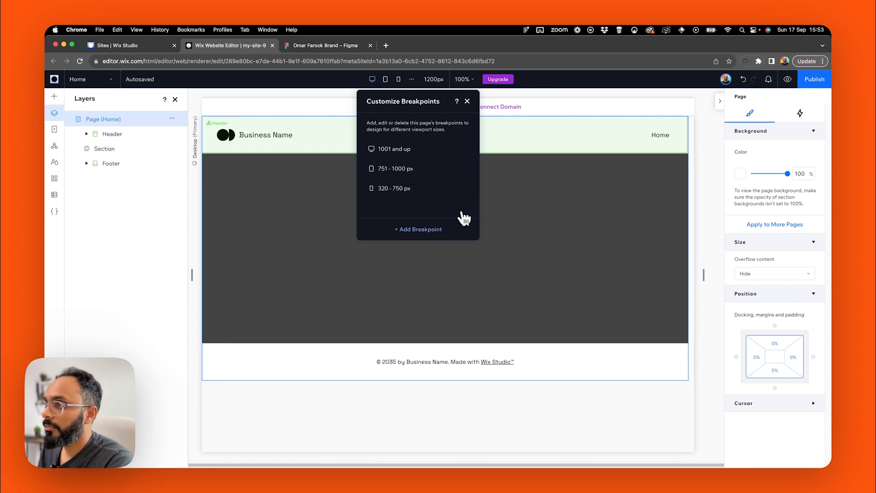
Check the page at the primary desktop, 1440 px desktop and tablet breakpoints, and inspect the header and footer on desktop.
{"action": "left_click", "coordinate": [366, 79]}
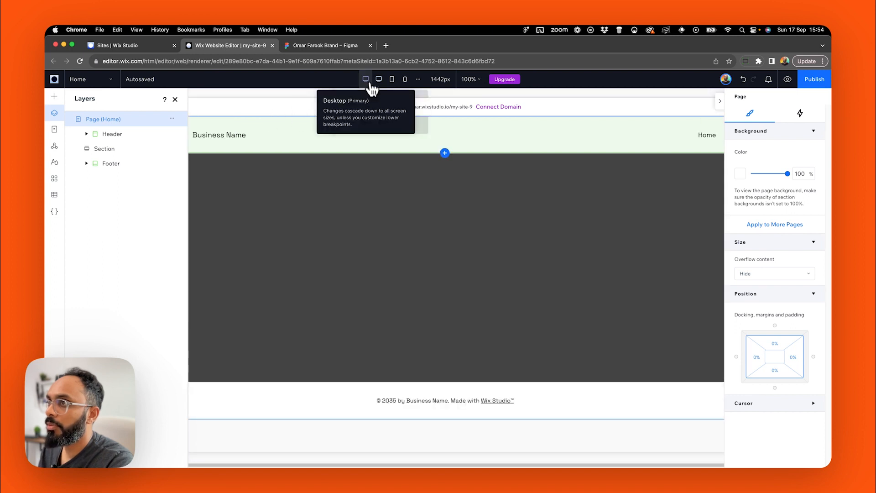
{"action": "left_click", "coordinate": [385, 81]}
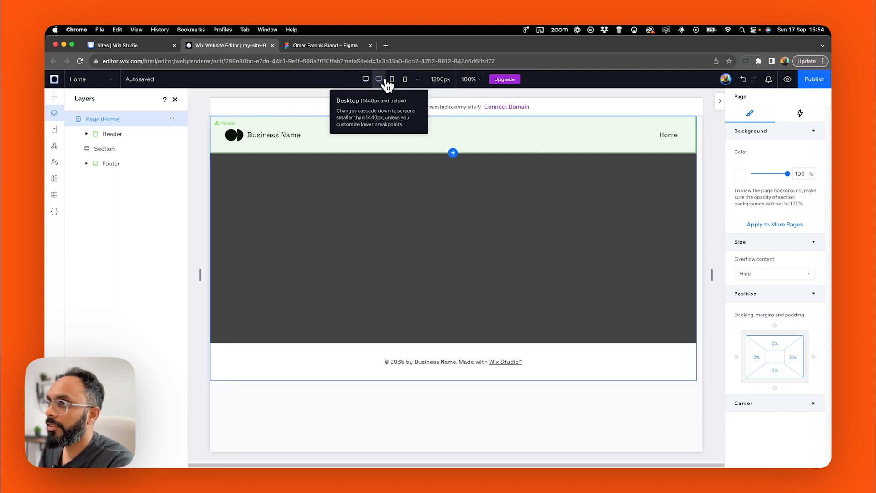
{"action": "left_click", "coordinate": [392, 81]}
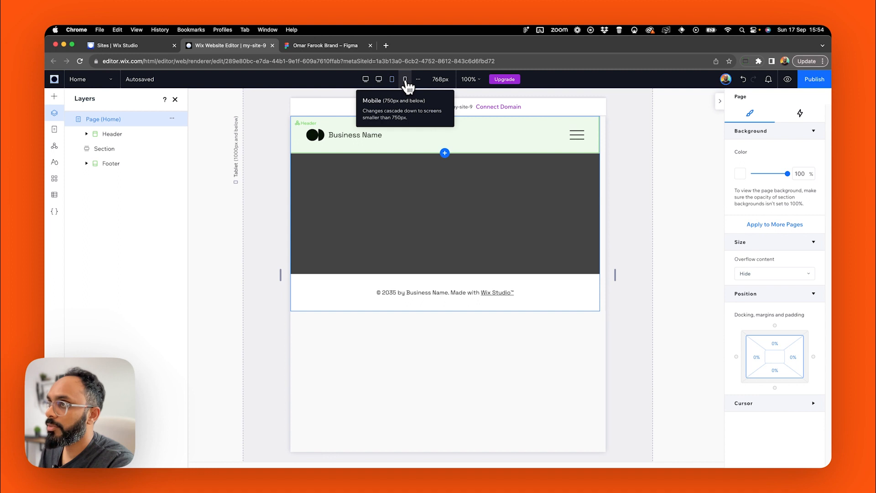
{"action": "left_click", "coordinate": [379, 82]}
{"action": "left_click", "coordinate": [307, 135]}
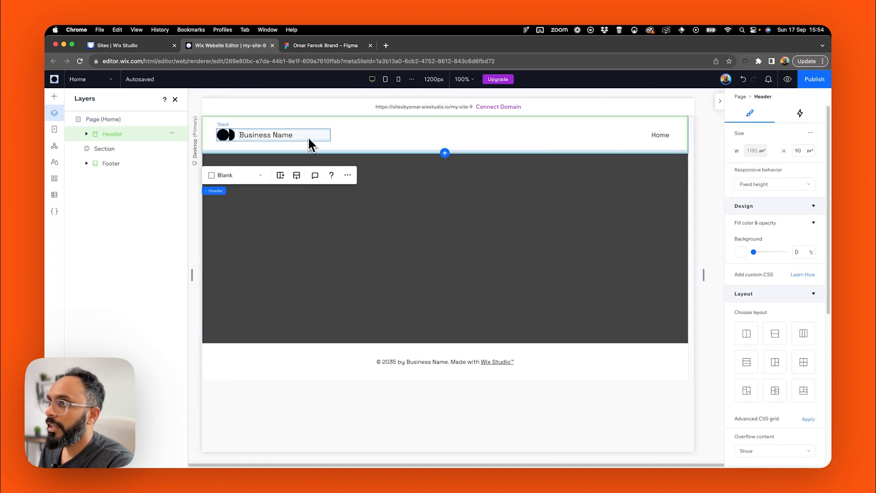
{"action": "left_click", "coordinate": [281, 365]}
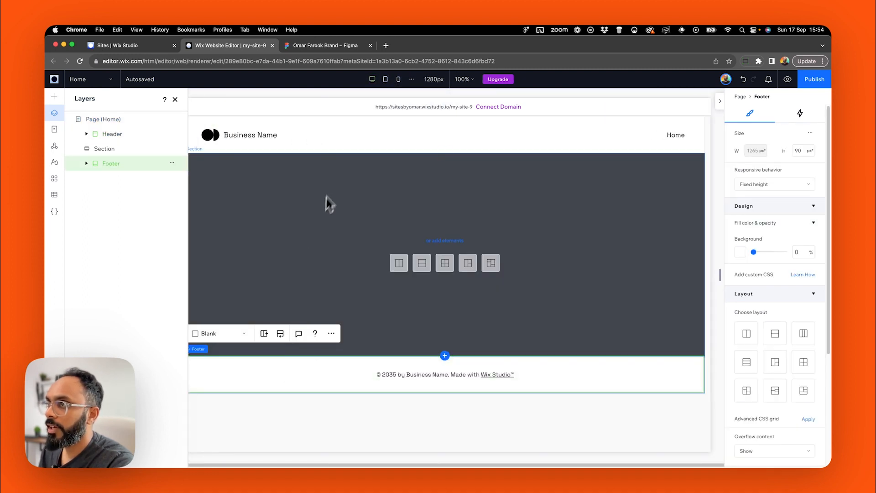
Inspect the header and footer in turn on the canvas and in the layers of the Home page.
{"action": "left_click", "coordinate": [329, 129]}
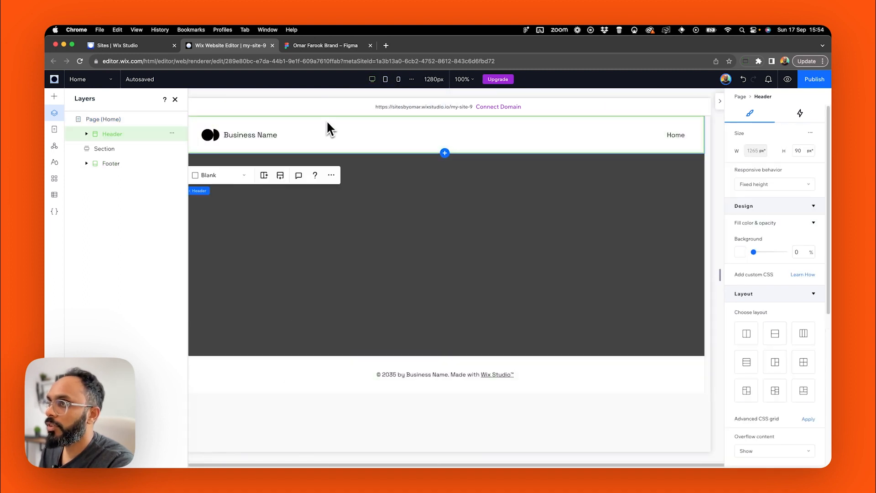
{"action": "left_click", "coordinate": [266, 377]}
{"action": "left_click", "coordinate": [298, 134]}
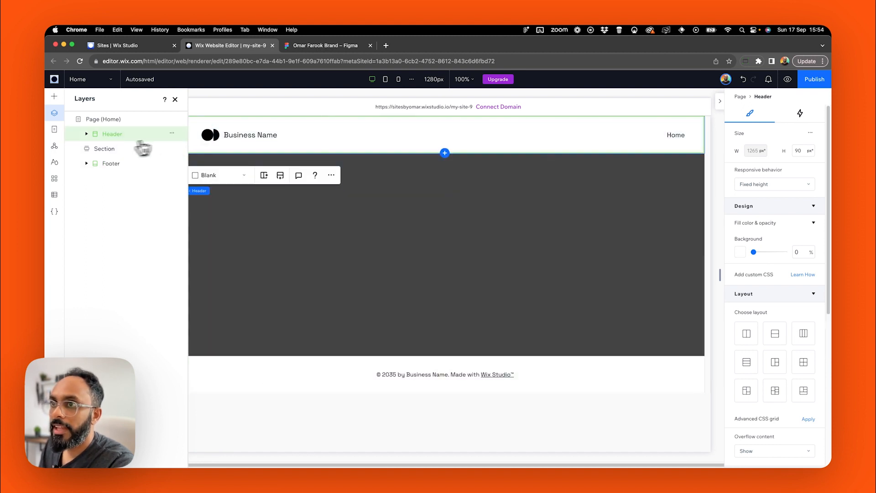
{"action": "left_click", "coordinate": [87, 134]}
{"action": "left_click", "coordinate": [86, 134]}
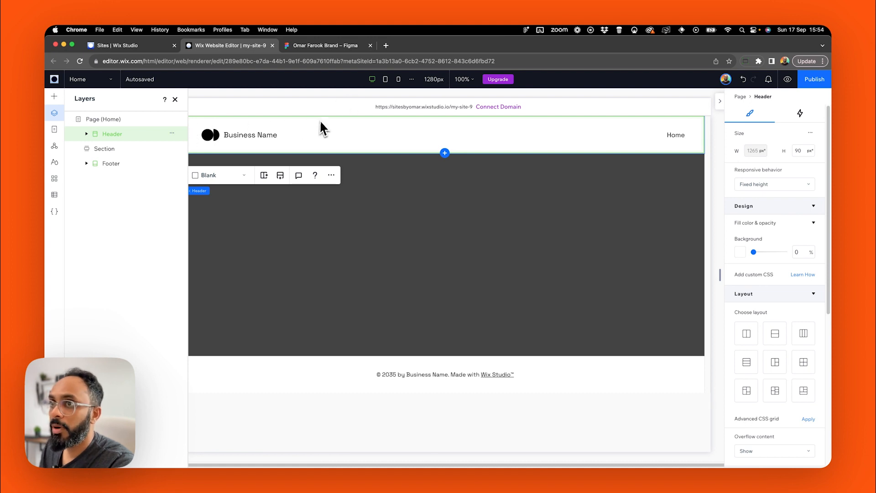
{"action": "left_click", "coordinate": [138, 168]}
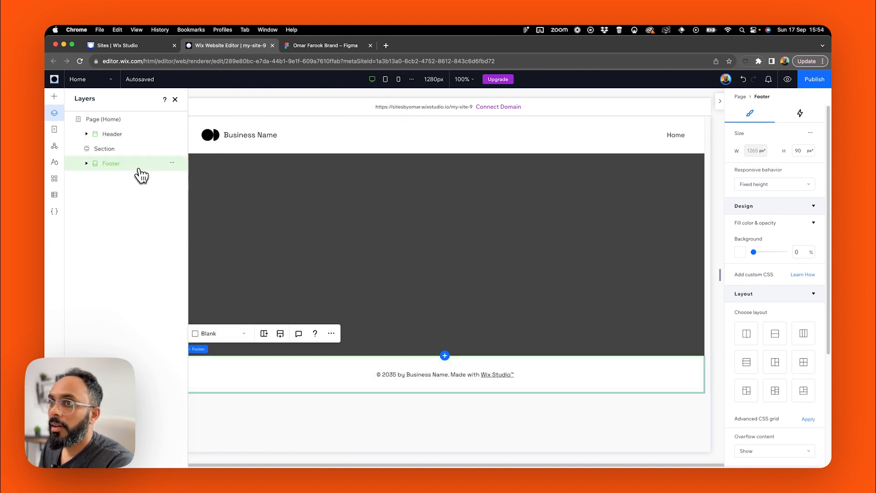
{"action": "left_click", "coordinate": [124, 135]}
{"action": "left_click", "coordinate": [122, 169]}
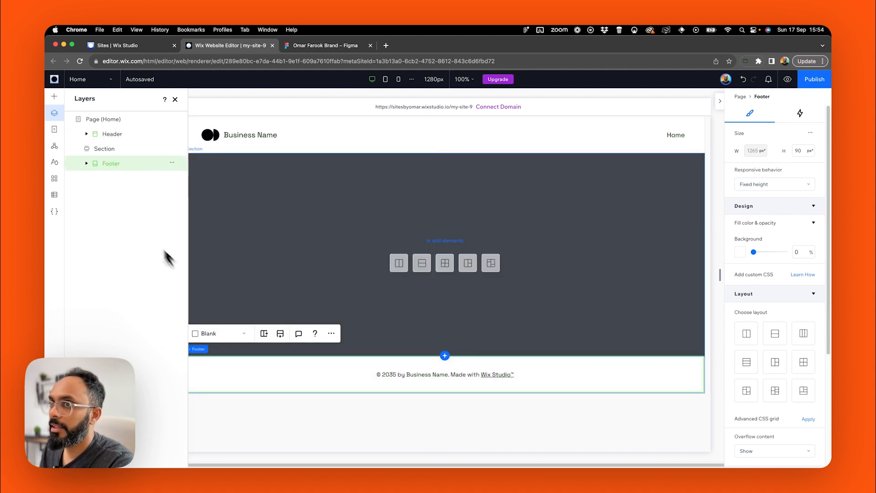
Select the header and set its desktop editing size to 1200 px.
{"action": "left_click", "coordinate": [383, 133]}
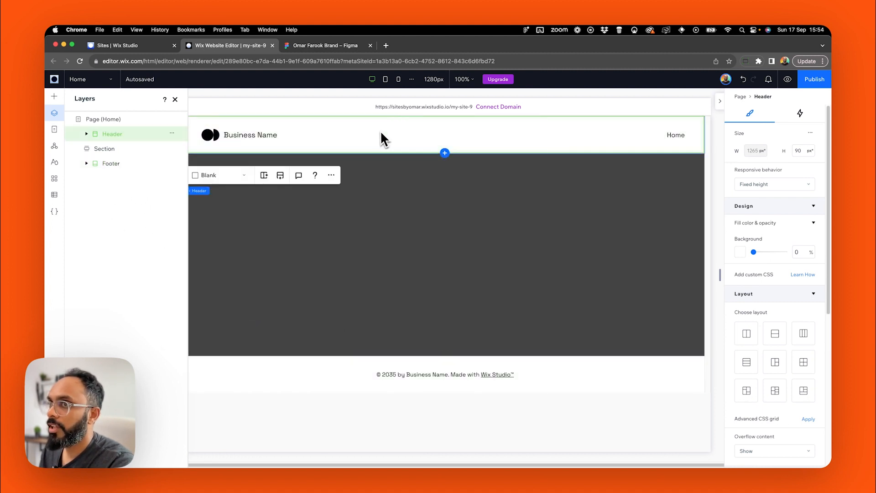
{"action": "left_click", "coordinate": [445, 84]}
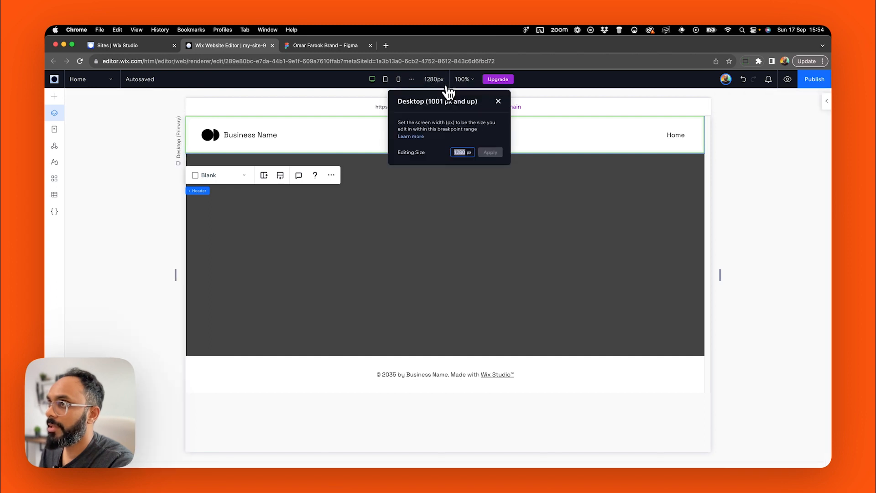
{"action": "type", "text": "1200"}
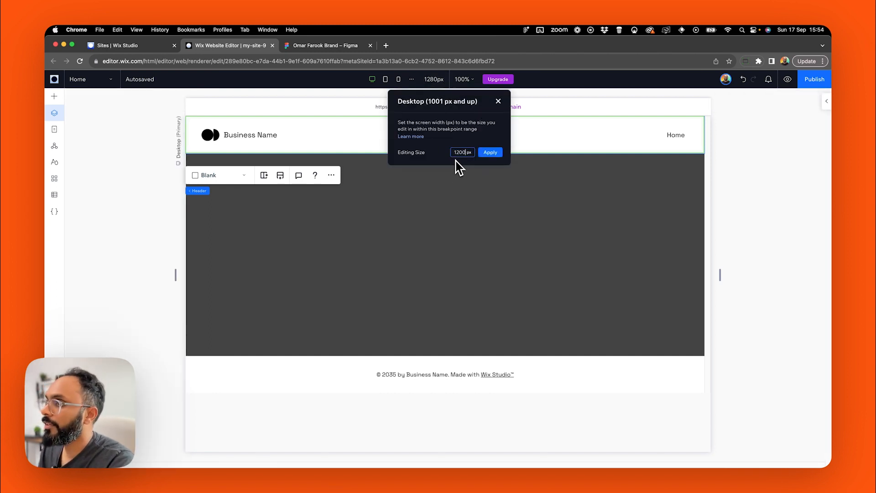
{"action": "left_click", "coordinate": [490, 153]}
Add a 1440 px desktop breakpoint to the header's breakpoints.
{"action": "left_click", "coordinate": [410, 80]}
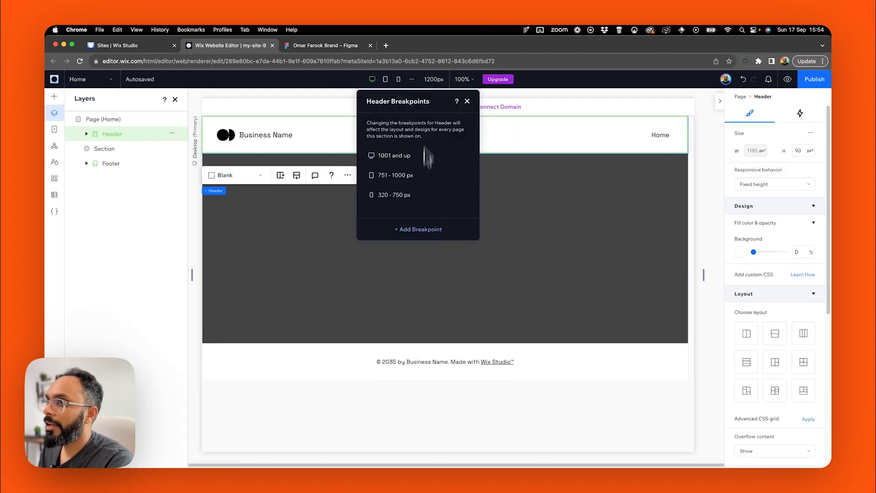
{"action": "left_click", "coordinate": [418, 229]}
{"action": "type", "text": "1440"}
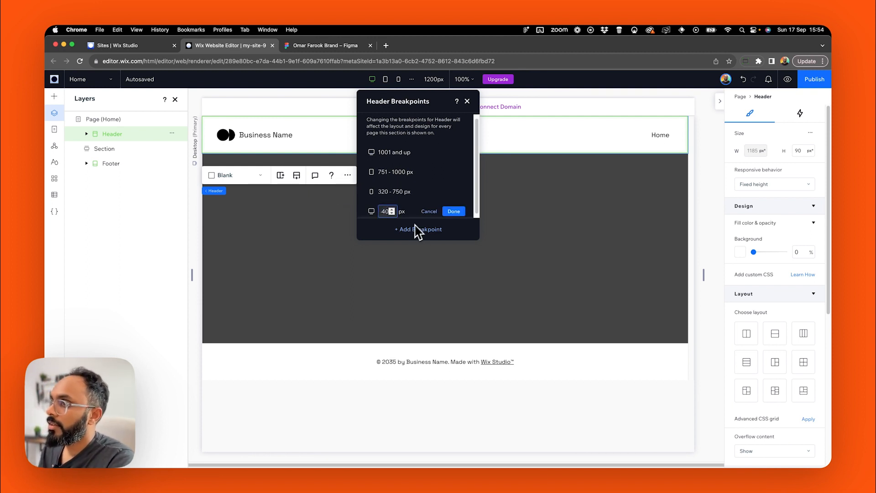
{"action": "left_click", "coordinate": [455, 213]}
Add the same large desktop breakpoint to the footer as the header has.
{"action": "left_click", "coordinate": [121, 238]}
{"action": "left_click", "coordinate": [110, 165]}
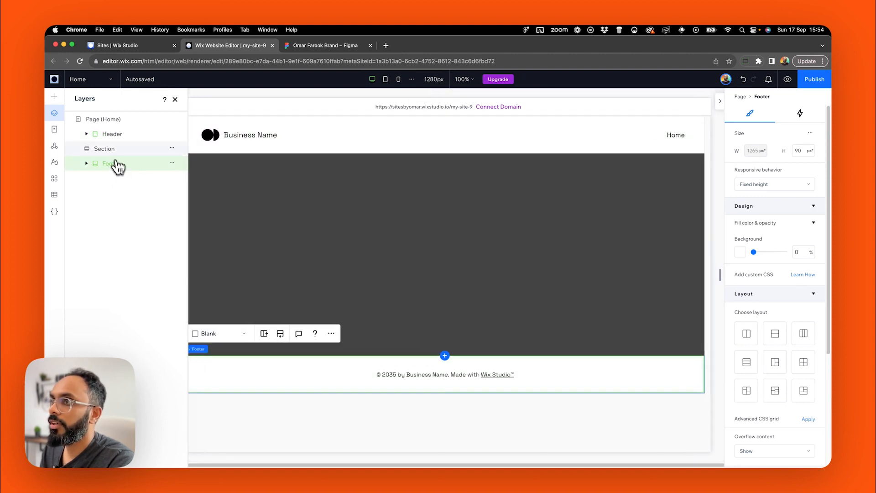
{"action": "left_click", "coordinate": [111, 134]}
{"action": "left_click", "coordinate": [439, 81]}
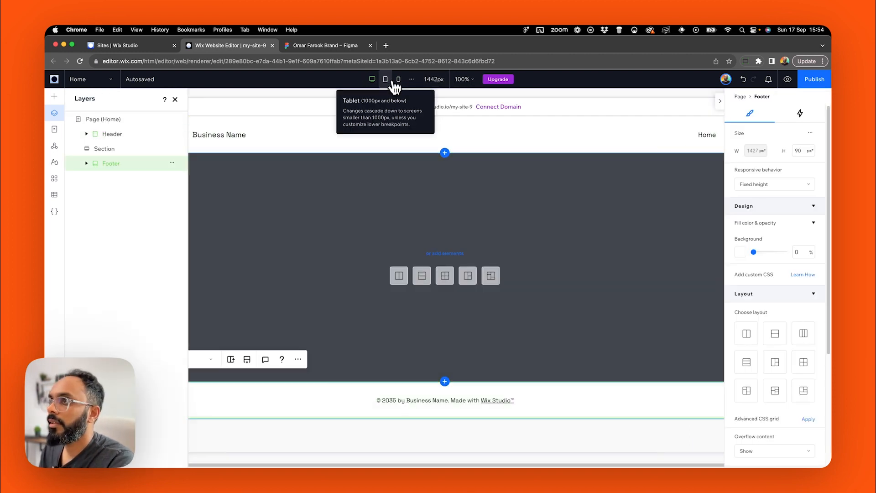
{"action": "left_click", "coordinate": [453, 211]}
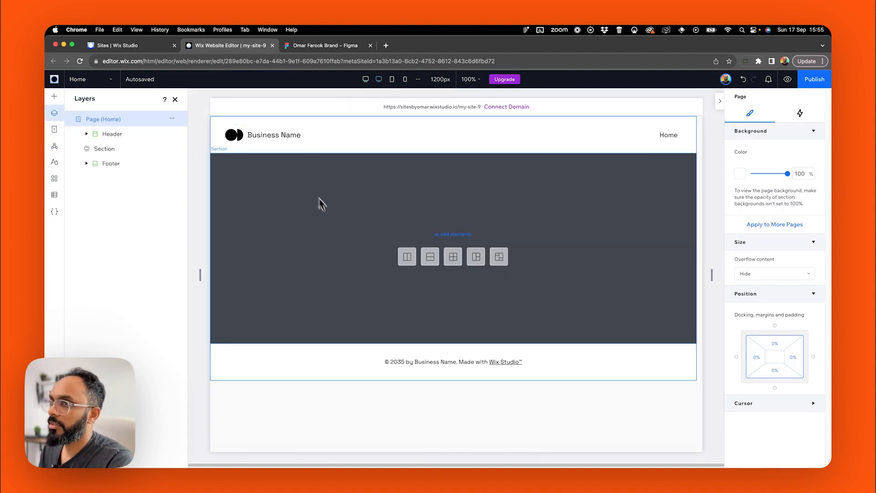
Check the header, section and footer at the largest desktop breakpoint.
{"action": "left_click", "coordinate": [530, 137]}
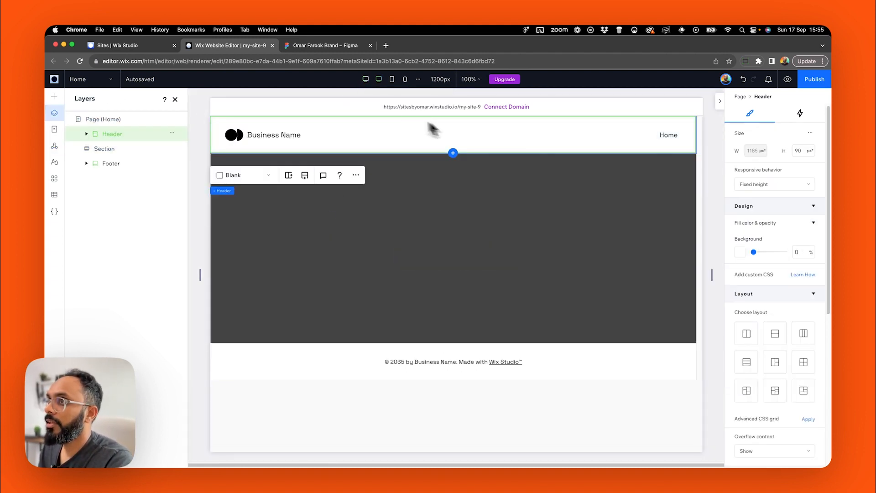
{"action": "left_click", "coordinate": [366, 79]}
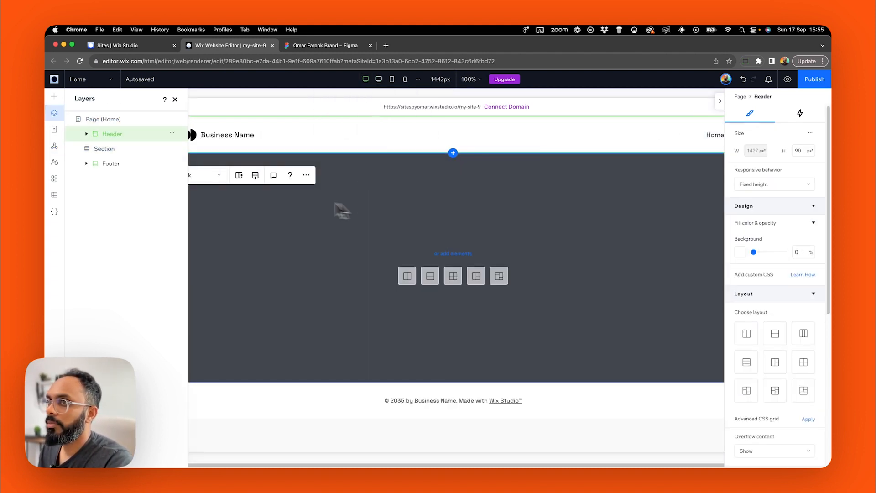
{"action": "left_click", "coordinate": [114, 119]}
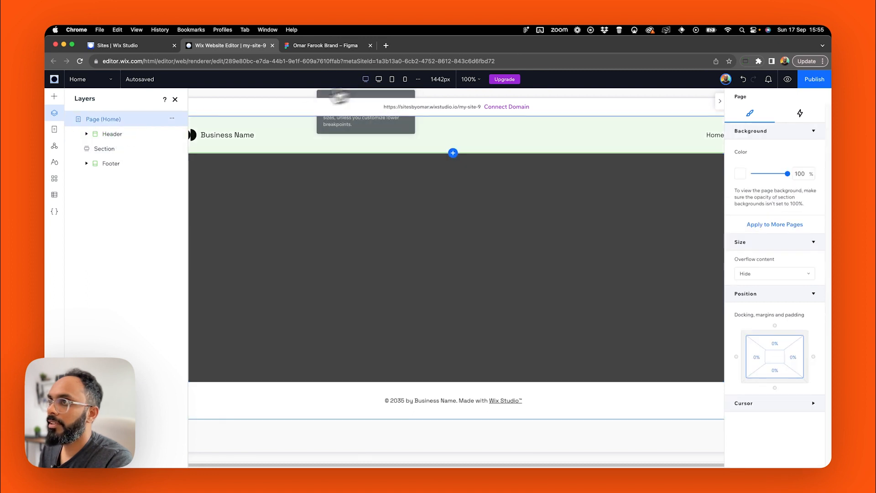
{"action": "left_click", "coordinate": [127, 133]}
{"action": "left_click", "coordinate": [129, 150]}
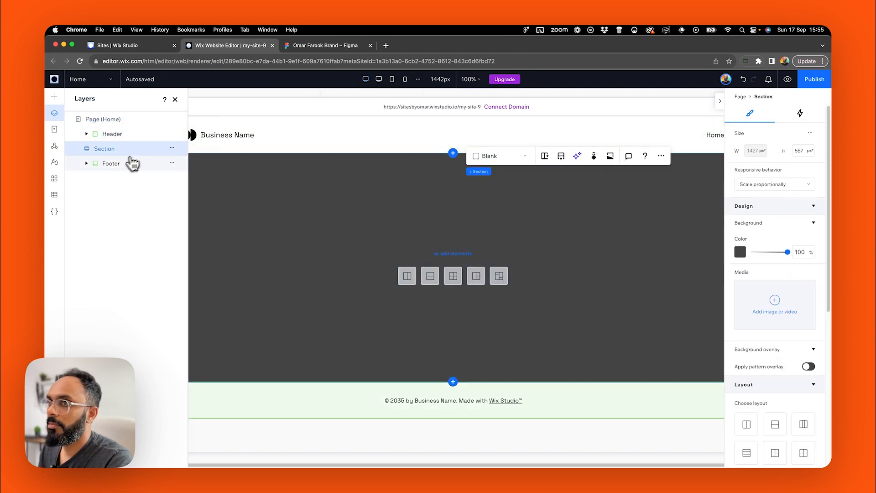
{"action": "left_click", "coordinate": [131, 163]}
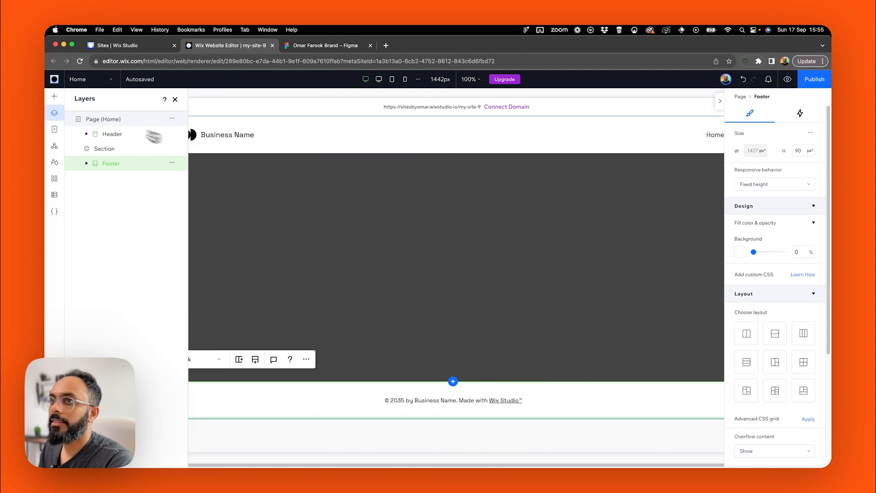
Select the whole Home page and set its background to the black theme color.
{"action": "left_click", "coordinate": [116, 120]}
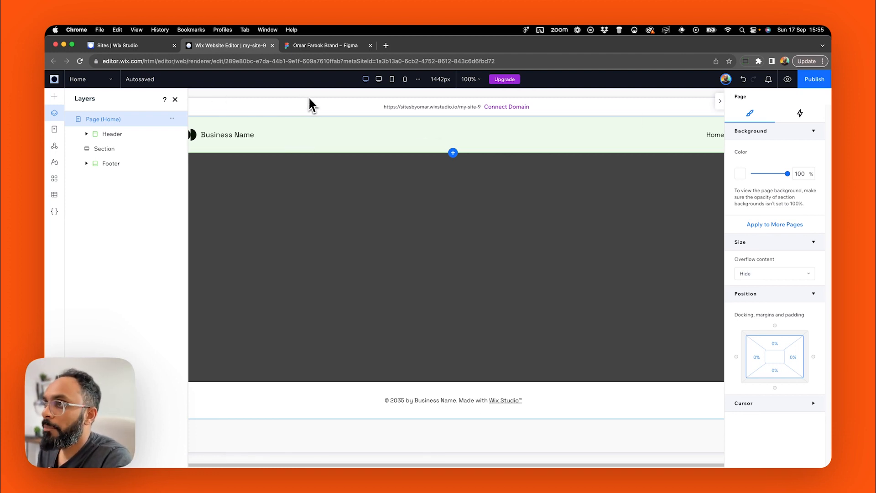
{"action": "left_click", "coordinate": [176, 99]}
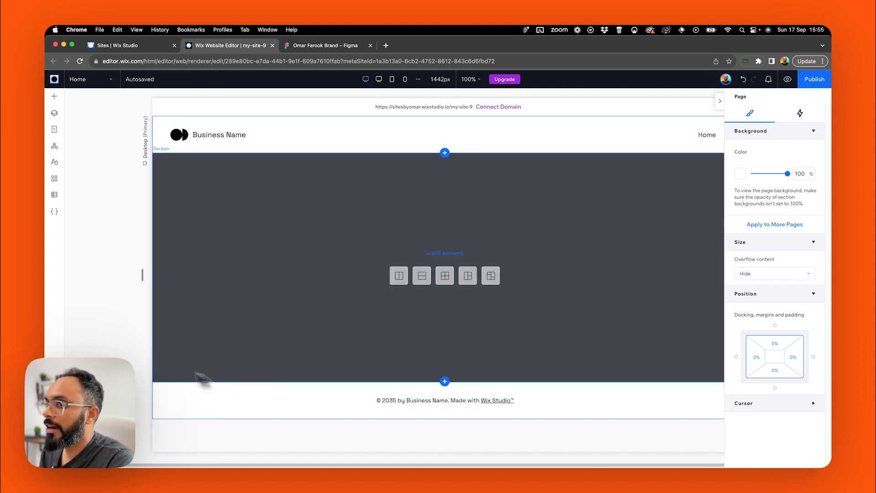
{"action": "left_click", "coordinate": [56, 113]}
{"action": "left_click", "coordinate": [175, 100]}
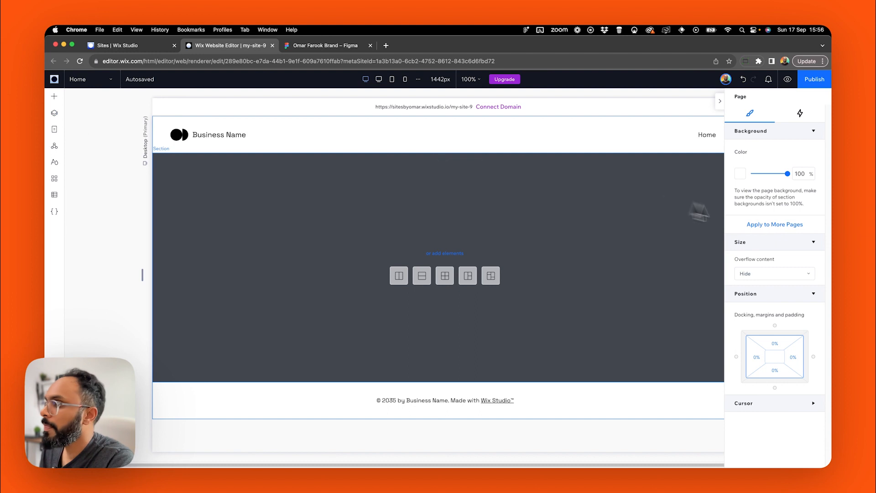
{"action": "left_click", "coordinate": [741, 174]}
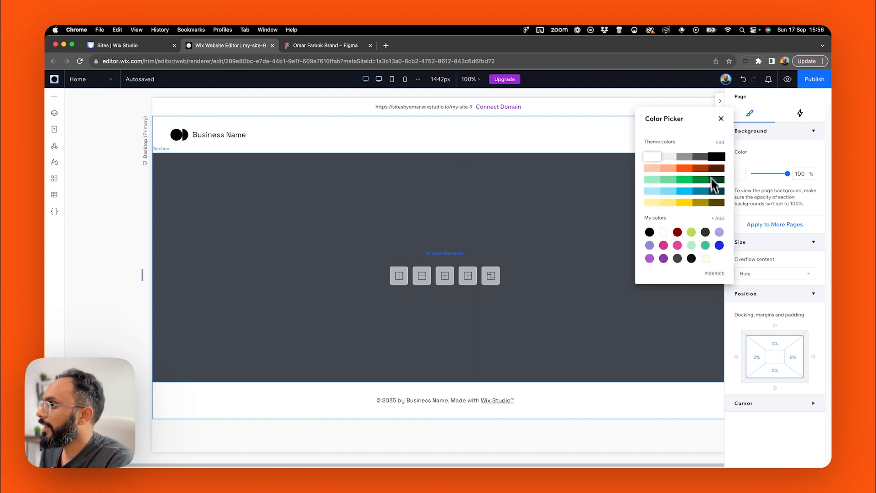
{"action": "left_click", "coordinate": [715, 158]}
{"action": "left_click", "coordinate": [150, 245]}
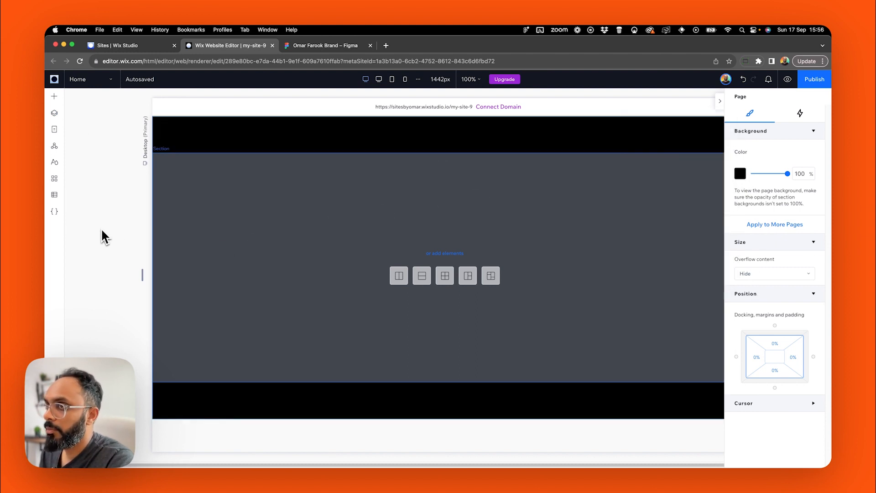
Reduce the middle section's background opacity to 0%.
{"action": "left_click", "coordinate": [183, 171]}
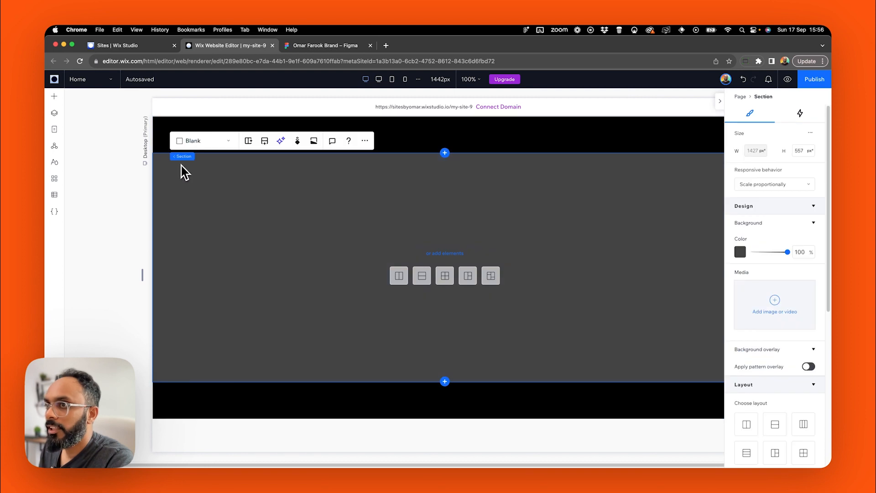
{"action": "left_click_drag", "start_coordinate": [788, 252], "coordinate": [752, 252]}
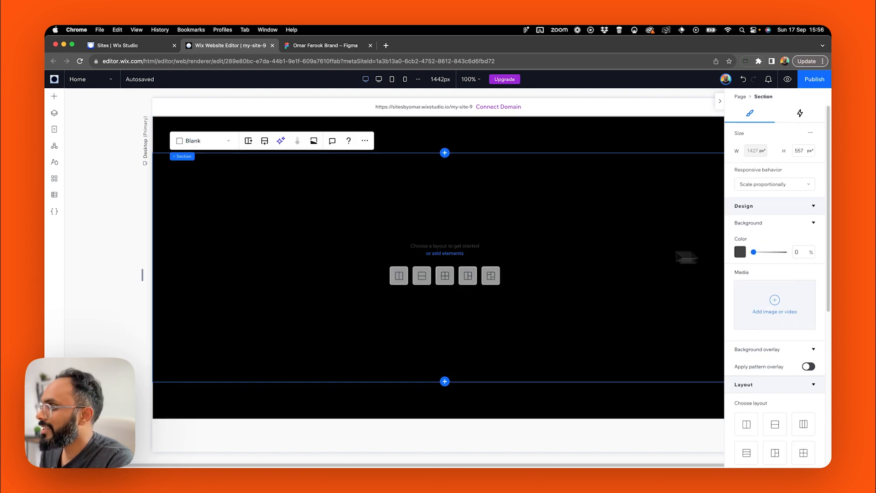
{"action": "left_click", "coordinate": [120, 215]}
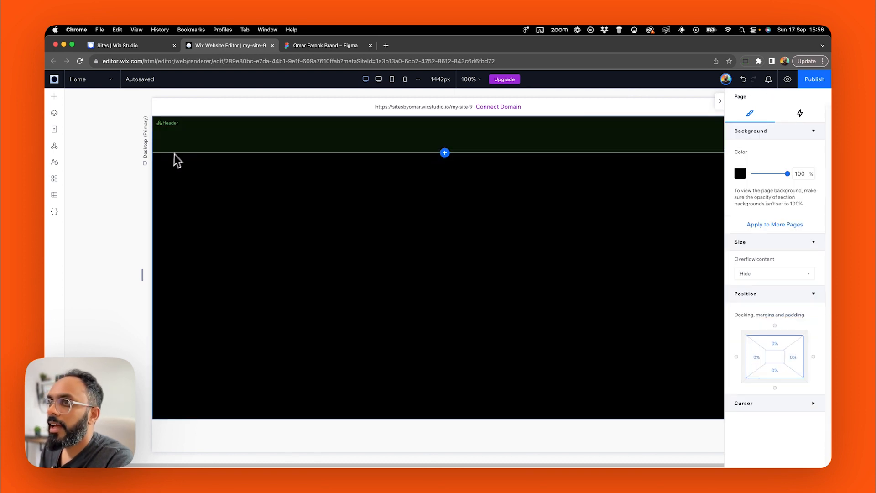
Select the header and raise its background opacity to 43%.
{"action": "left_click", "coordinate": [184, 145]}
{"action": "left_click", "coordinate": [183, 135]}
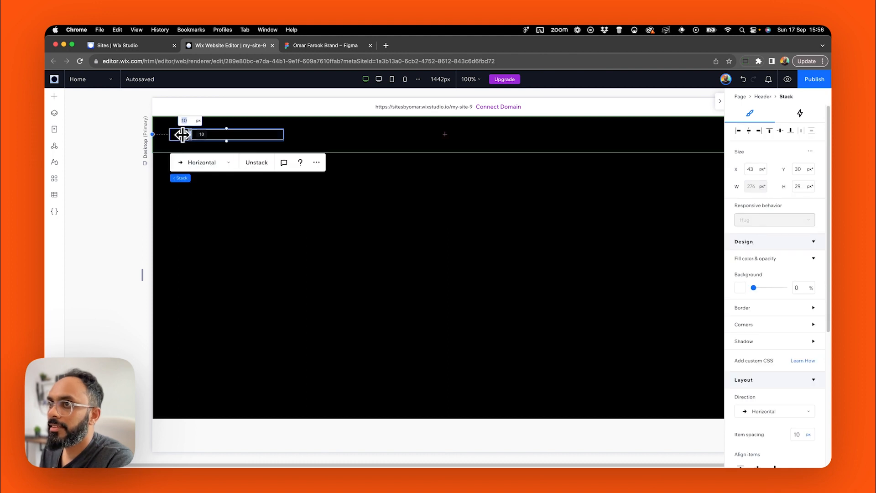
{"action": "left_click", "coordinate": [325, 144]}
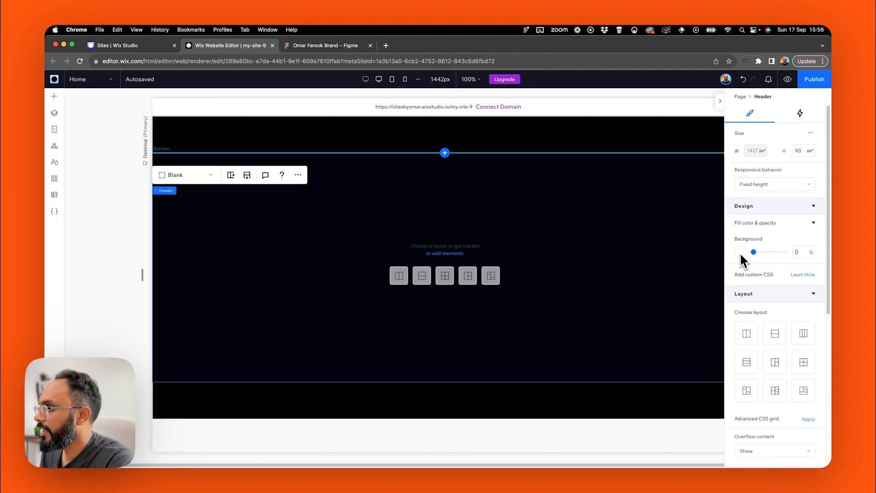
{"action": "left_click_drag", "start_coordinate": [754, 252], "coordinate": [769, 254]}
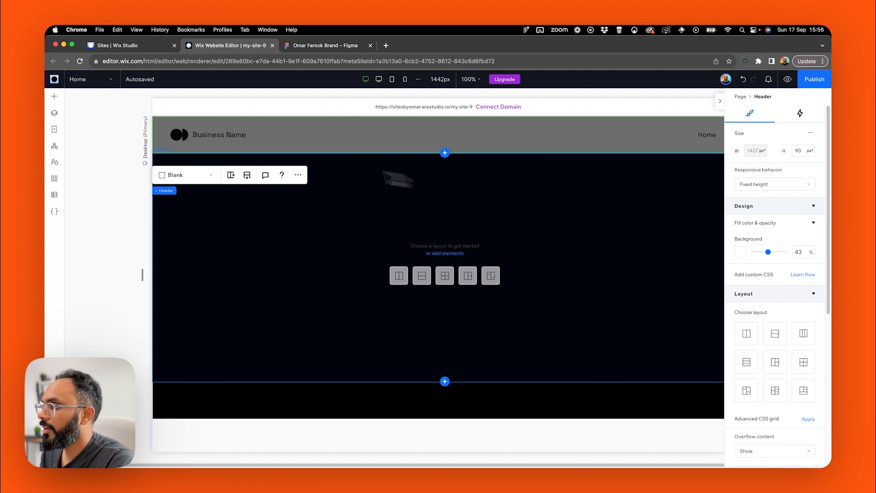
Delete the header logo and replace the Business Name text with the brand's social handle.
{"action": "left_click", "coordinate": [186, 138]}
{"action": "left_click", "coordinate": [196, 136]}
{"action": "double_click", "coordinate": [196, 136]}
{"action": "type", "text": "Bu"}
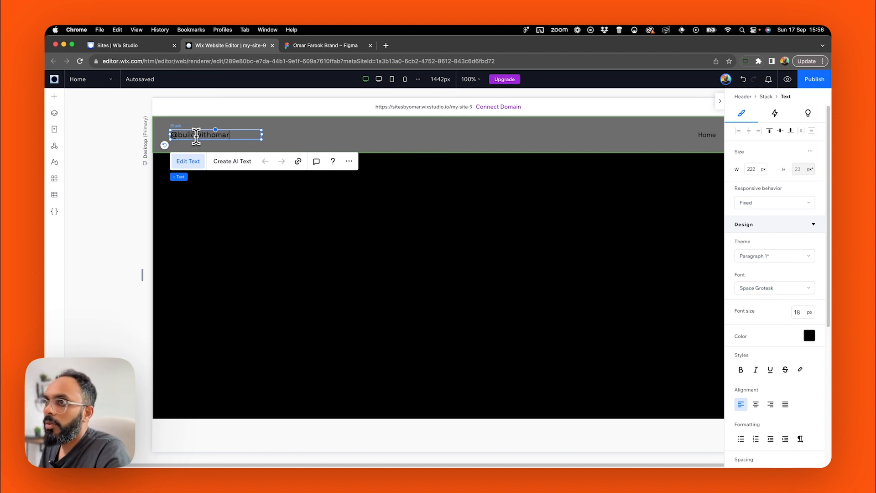
{"action": "left_click", "coordinate": [105, 218]}
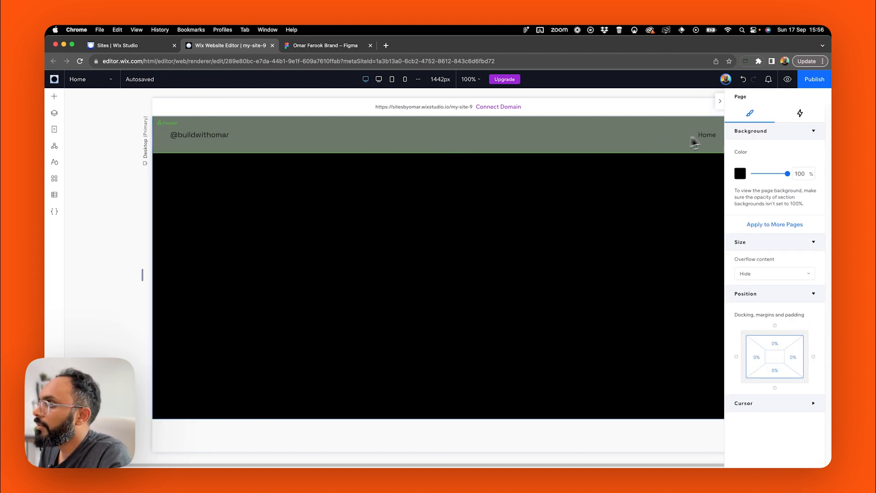
Delete the Home menu from the header.
{"action": "left_click", "coordinate": [710, 137]}
{"action": "key", "text": "Delete"}
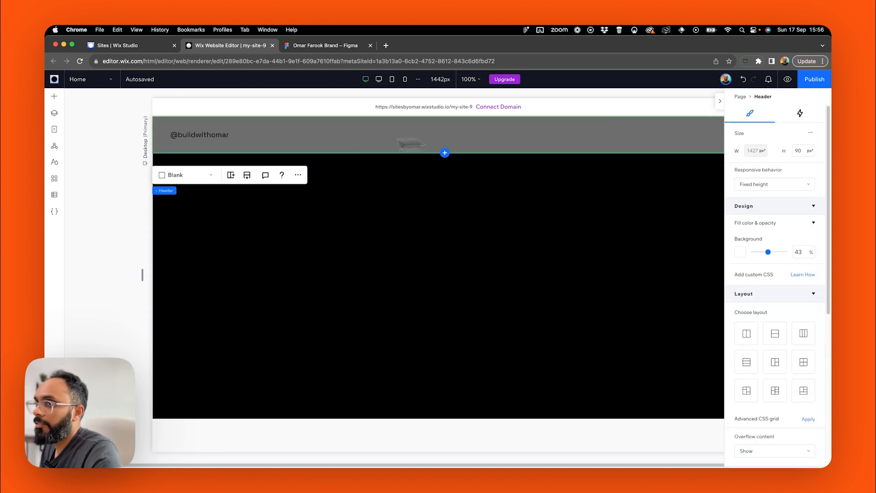
Recolor the header's social handle text with the saved cream color.
{"action": "left_click", "coordinate": [206, 135]}
{"action": "left_click", "coordinate": [201, 136]}
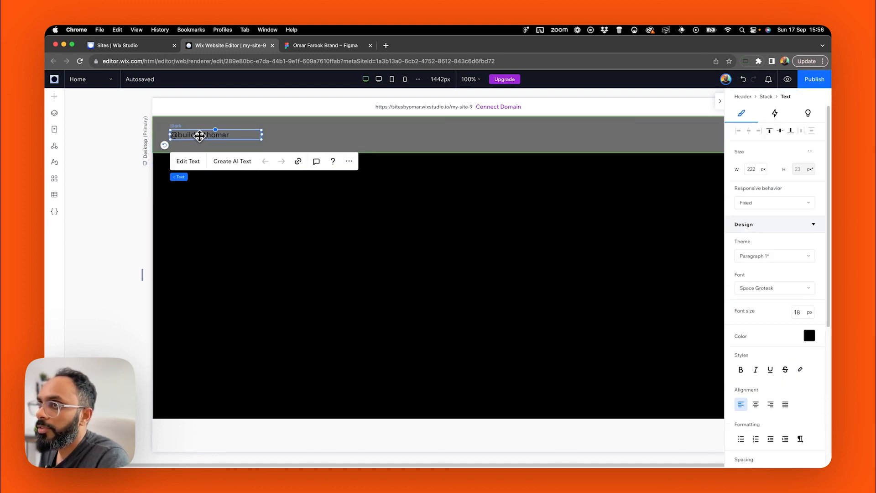
{"action": "double_click", "coordinate": [200, 136]}
{"action": "left_click", "coordinate": [809, 335]}
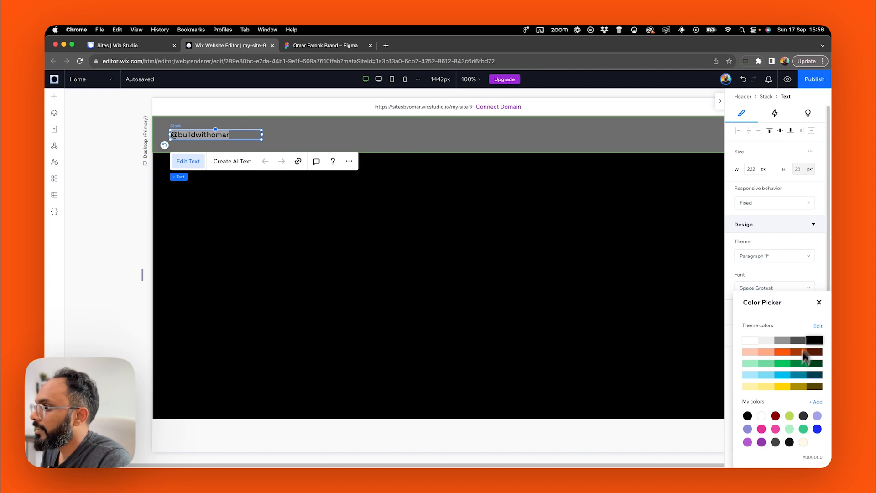
{"action": "left_click", "coordinate": [798, 445]}
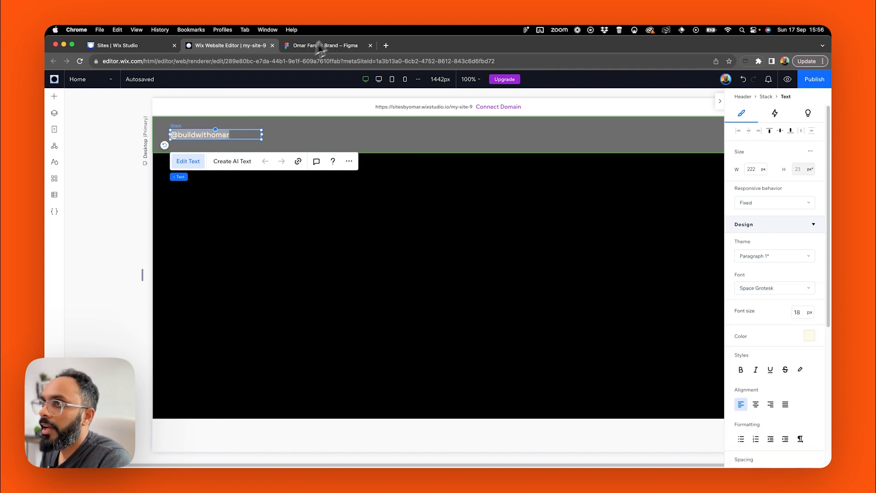
Check the header handle's coloring in the Figma design and recolor the word "build" with the orange theme color #FD550E in Wix Studio.
{"action": "left_click", "coordinate": [319, 46]}
{"action": "scroll", "coordinate": [289, 169], "scroll_direction": "up", "scroll_amount": 5}
{"action": "scroll", "coordinate": [321, 178], "scroll_direction": "up", "scroll_amount": 2}
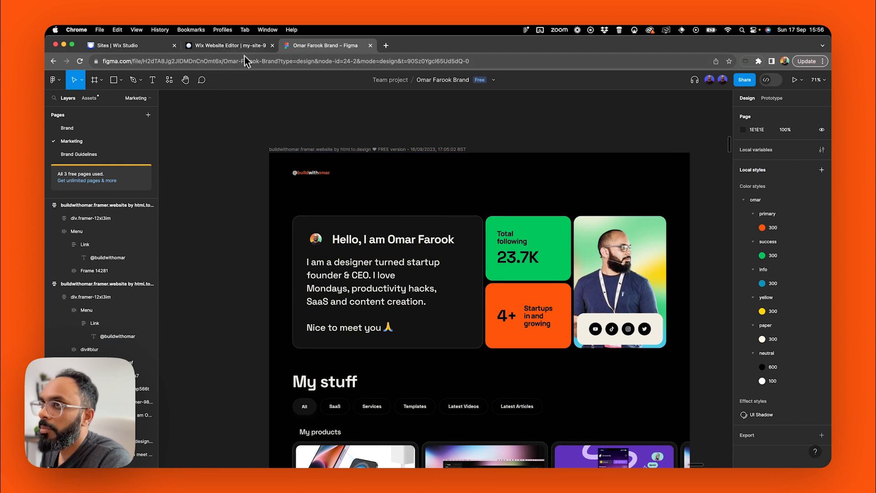
{"action": "left_click", "coordinate": [237, 46]}
{"action": "left_click", "coordinate": [184, 138]}
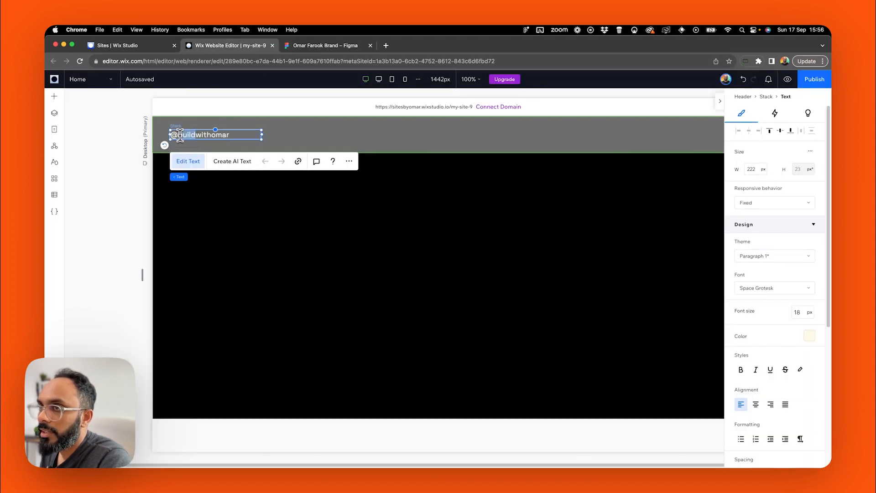
{"action": "scroll", "coordinate": [767, 411], "scroll_direction": "down", "scroll_amount": 3}
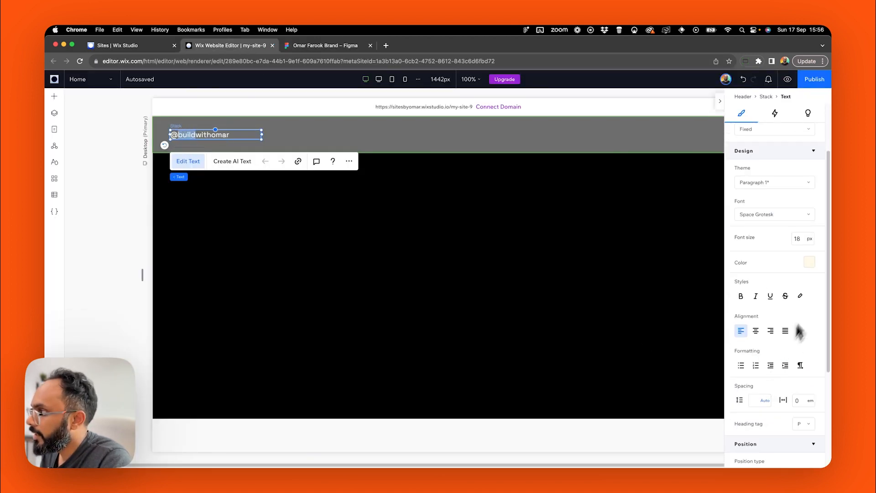
{"action": "left_click", "coordinate": [809, 262]}
{"action": "left_click", "coordinate": [782, 351]}
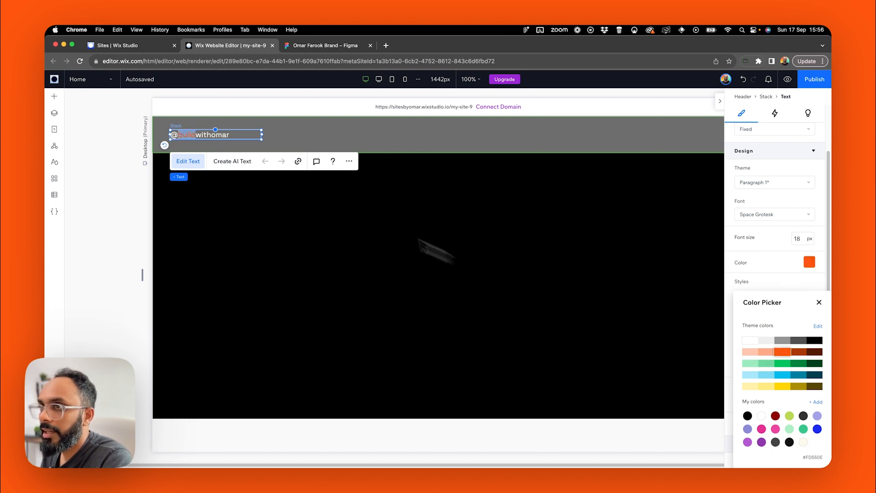
Apply the orange theme color #FD550E to the last word of the header's social handle and deselect the text.
{"action": "left_click", "coordinate": [209, 135]}
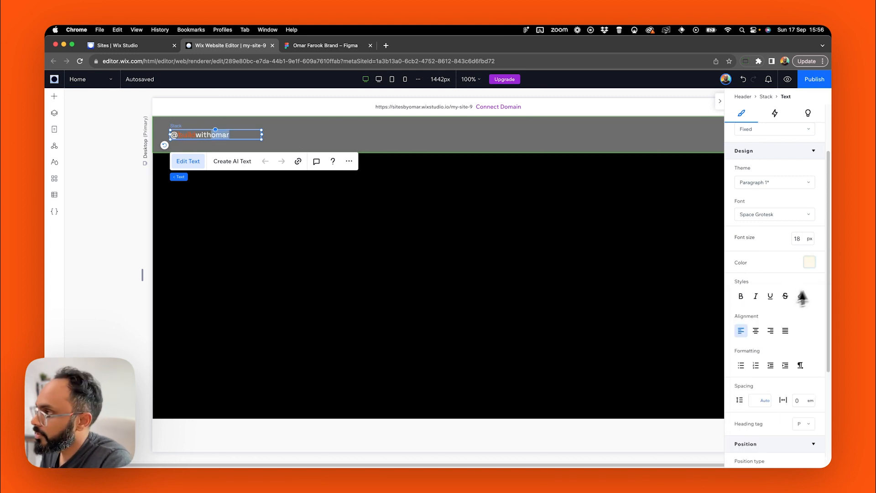
{"action": "left_click", "coordinate": [809, 263]}
{"action": "left_click", "coordinate": [787, 358]}
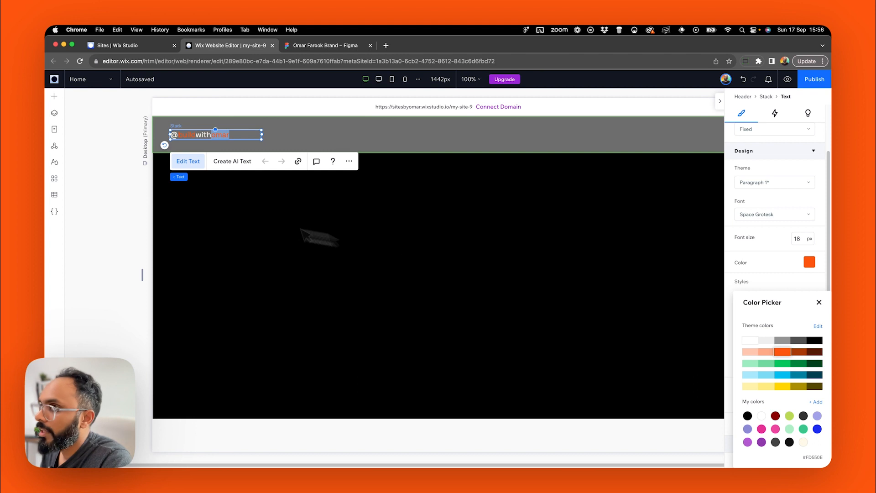
{"action": "left_click", "coordinate": [147, 160]}
Select the header and lower its background opacity until it is fully transparent.
{"action": "left_click", "coordinate": [336, 135]}
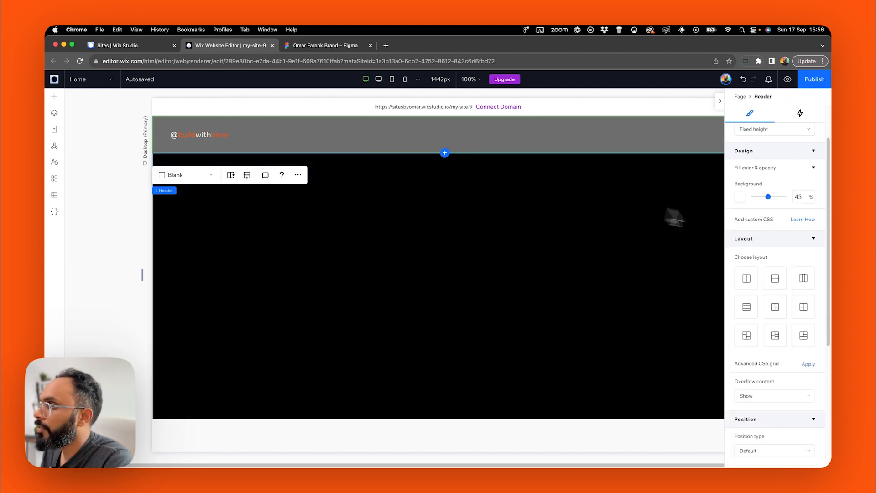
{"action": "left_click_drag", "start_coordinate": [768, 252], "coordinate": [750, 253]}
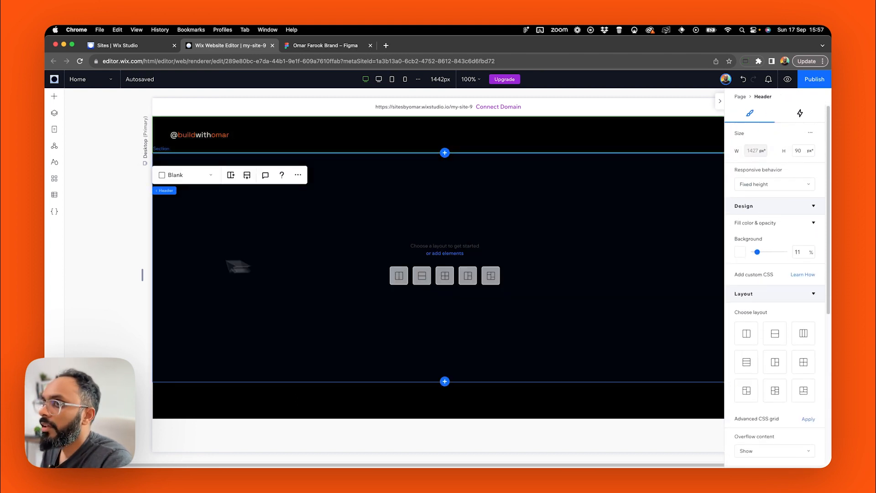
{"action": "left_click", "coordinate": [119, 272]}
Raise the footer's background opacity to 55%, recolor its copyright text with the saved cream color, and make the background transparent again.
{"action": "left_click", "coordinate": [302, 395]}
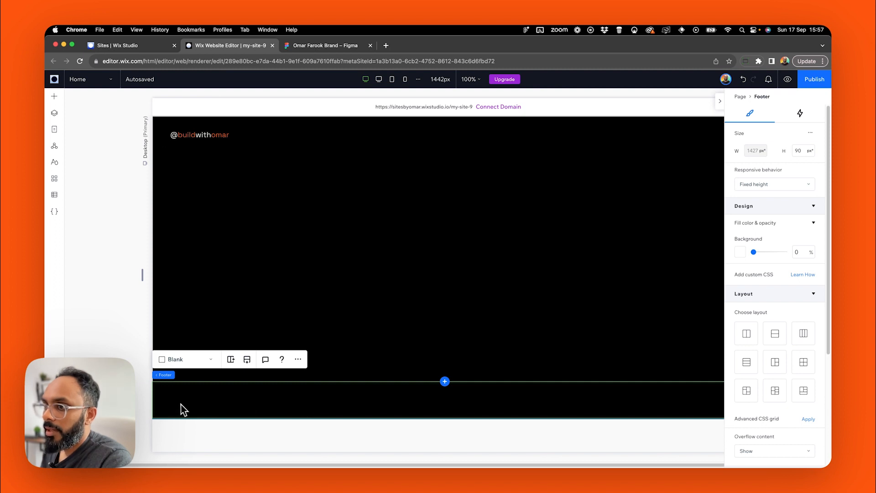
{"action": "left_click_drag", "start_coordinate": [753, 252], "coordinate": [772, 254]}
{"action": "left_click", "coordinate": [452, 400]}
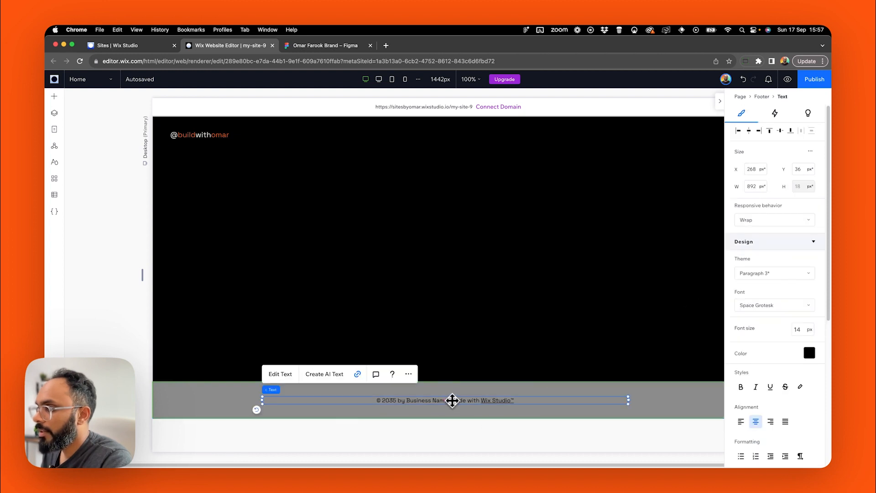
{"action": "left_click", "coordinate": [803, 350]}
{"action": "left_click", "coordinate": [804, 444]}
{"action": "left_click", "coordinate": [721, 390]}
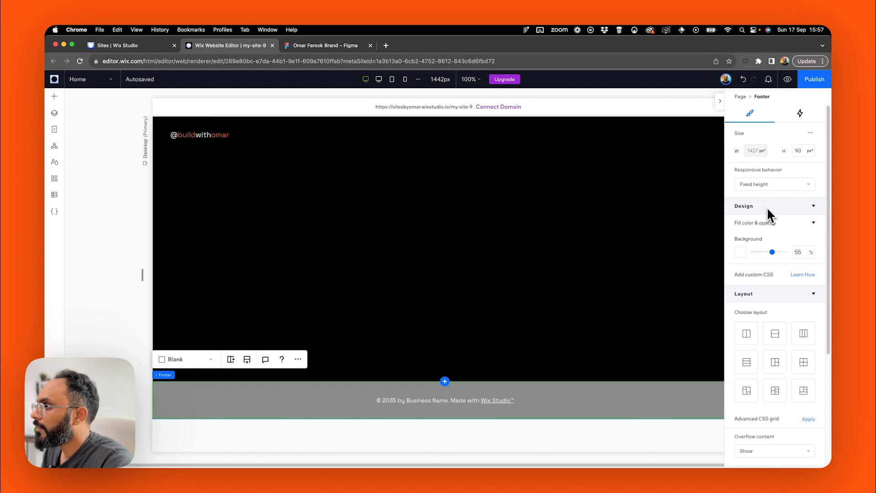
{"action": "left_click", "coordinate": [122, 235]}
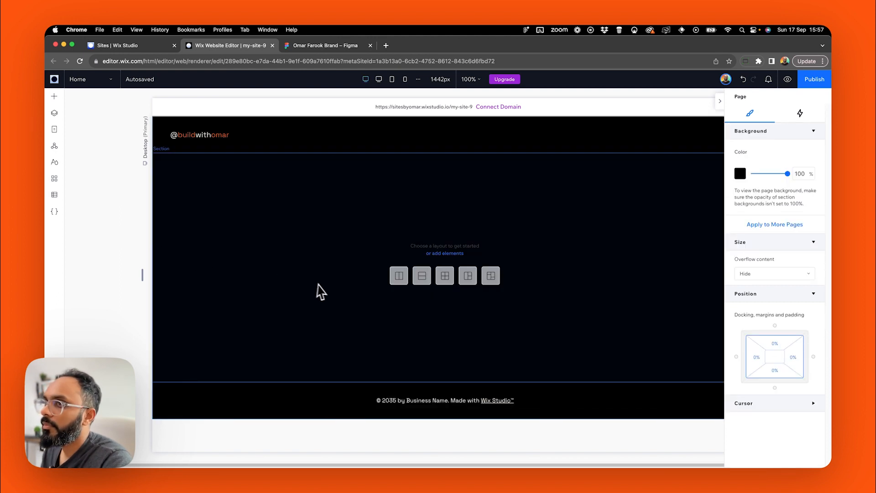
Examine the hero card grid in the Figma design and compare it with the empty Wix Studio section.
{"action": "left_click", "coordinate": [341, 282]}
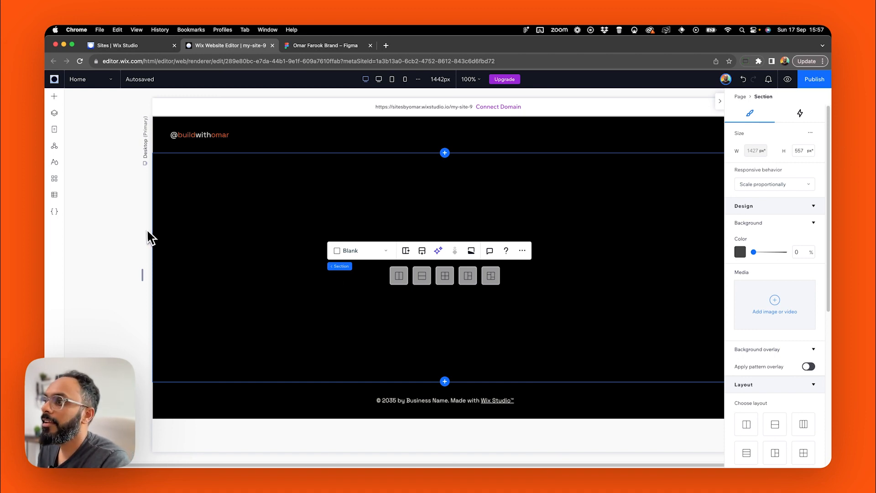
{"action": "left_click", "coordinate": [325, 45]}
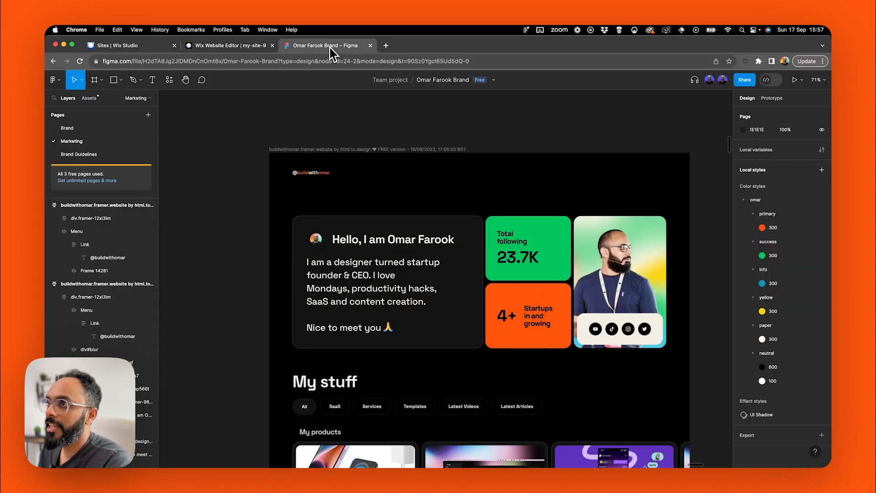
{"action": "left_click", "coordinate": [505, 317]}
{"action": "left_click", "coordinate": [542, 281]}
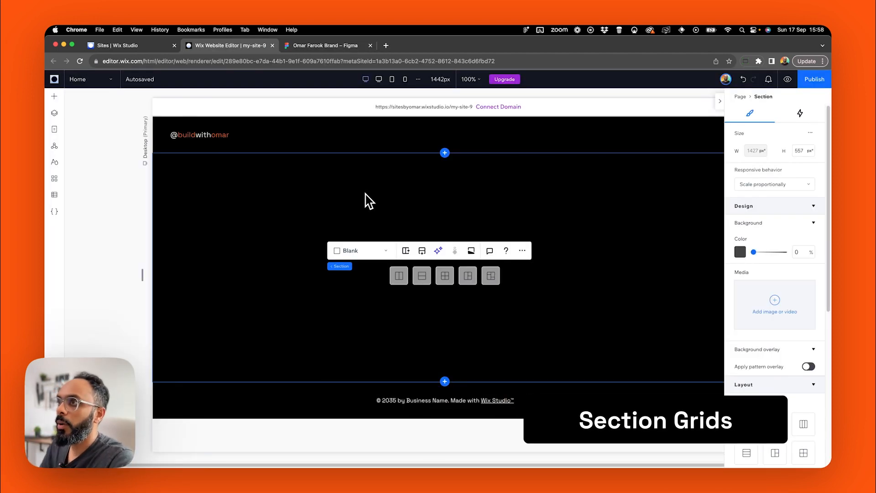
{"action": "left_click", "coordinate": [327, 46]}
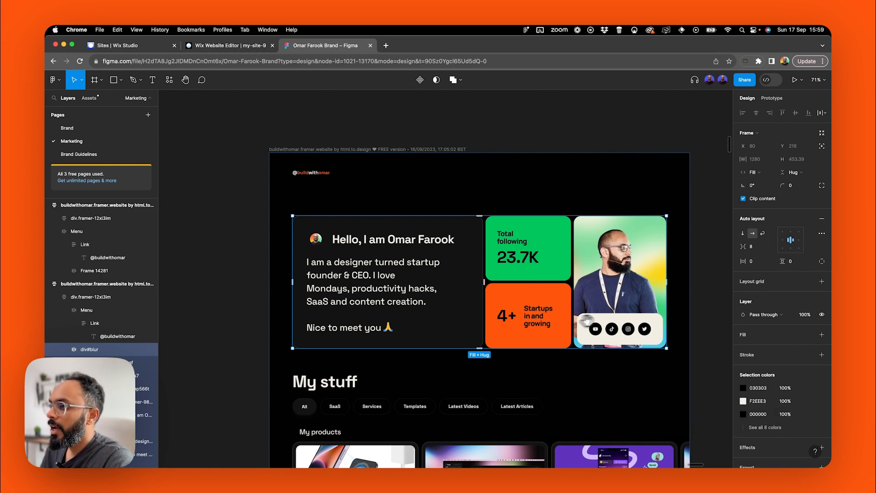
{"action": "scroll", "coordinate": [411, 265], "scroll_direction": "right", "scroll_amount": 3}
{"action": "scroll", "coordinate": [346, 243], "scroll_direction": "up", "scroll_amount": 3}
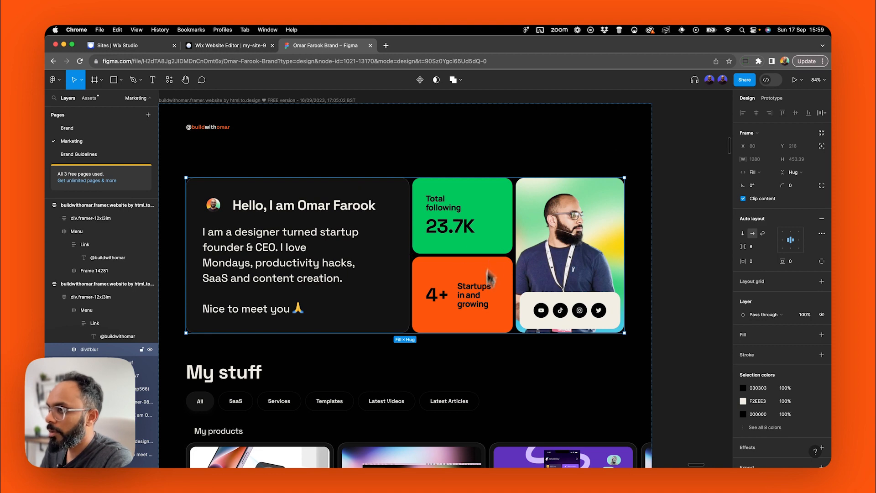
Apply the two-cell Columns layout to the empty section in Wix Studio.
{"action": "left_click", "coordinate": [226, 44]}
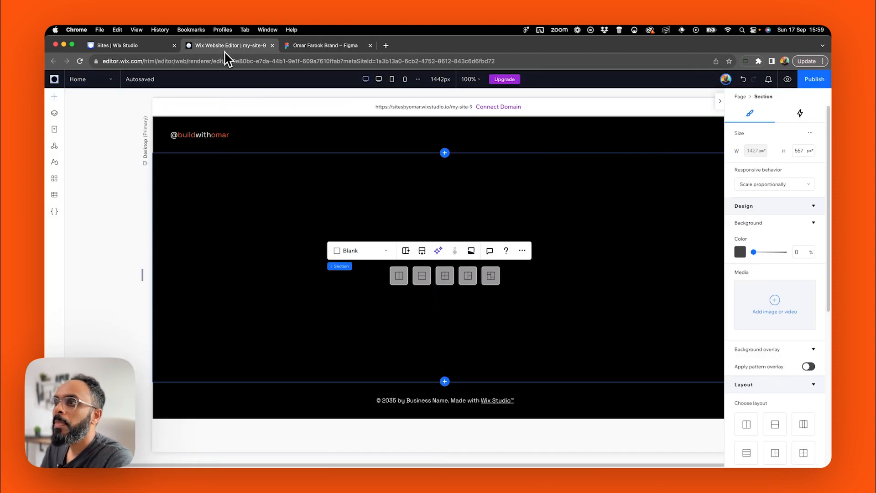
{"action": "left_click", "coordinate": [304, 259]}
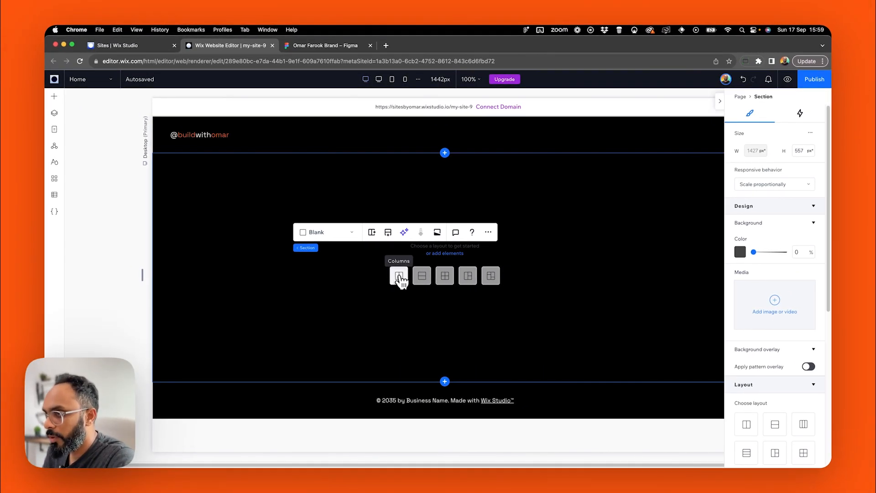
{"action": "left_click", "coordinate": [399, 276]}
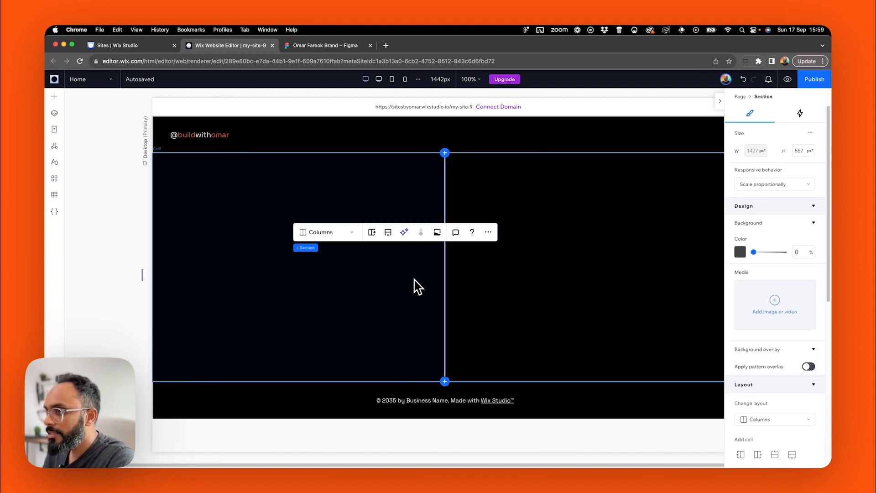
Select the section's two cells in turn to inspect how the column layout is divided.
{"action": "left_click", "coordinate": [570, 261]}
{"action": "left_click_drag", "start_coordinate": [637, 279], "coordinate": [511, 282]}
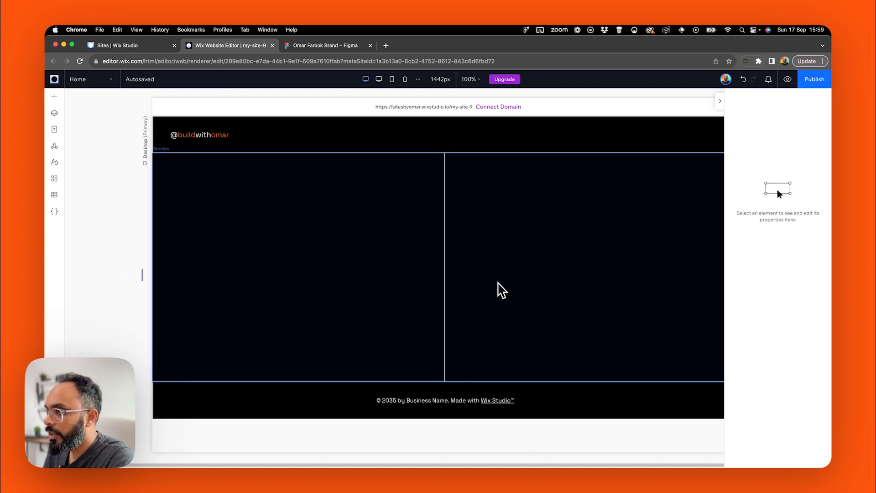
{"action": "left_click", "coordinate": [544, 276]}
{"action": "left_click", "coordinate": [363, 263]}
{"action": "left_click", "coordinate": [570, 269]}
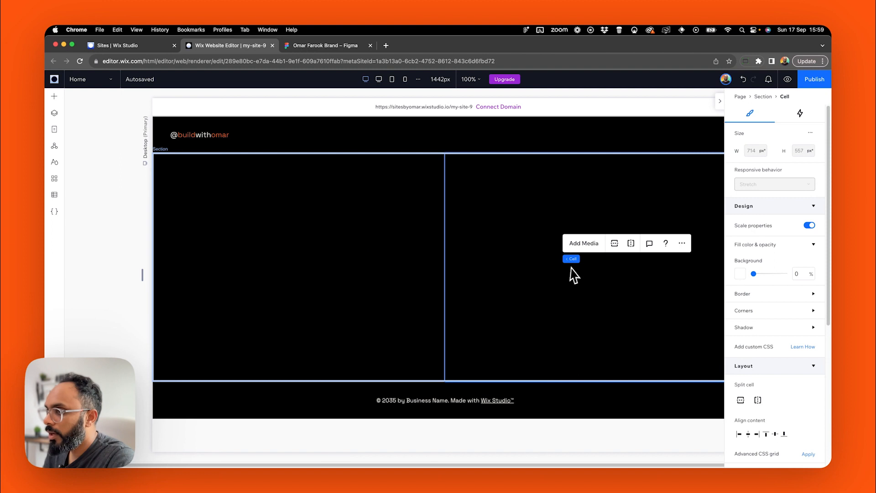
{"action": "left_click", "coordinate": [367, 267]}
{"action": "left_click", "coordinate": [525, 277]}
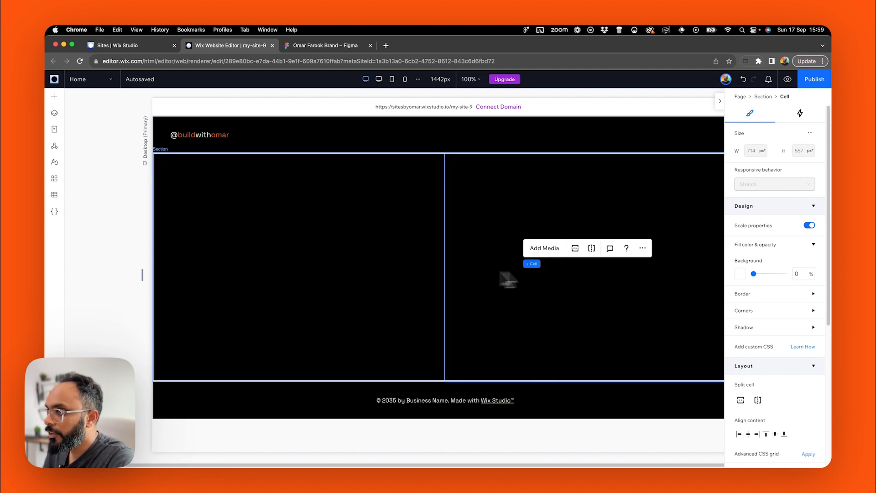
{"action": "left_click", "coordinate": [336, 279]}
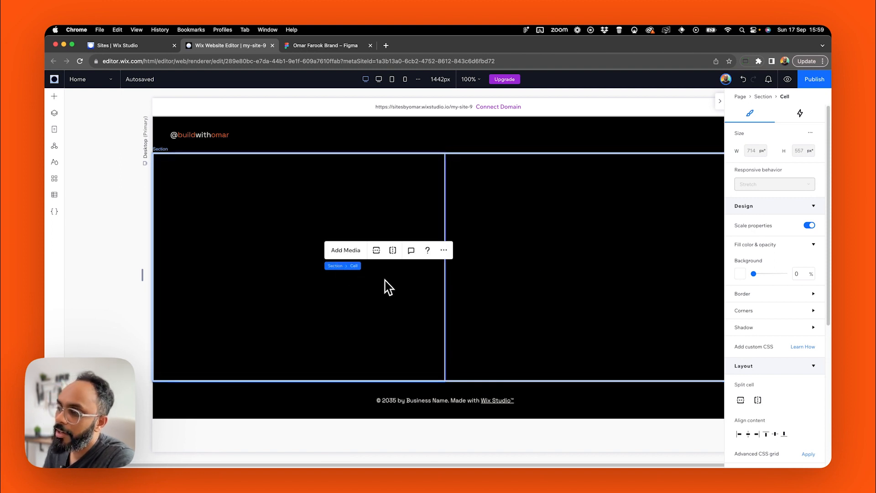
{"action": "left_click", "coordinate": [384, 322]}
{"action": "left_click", "coordinate": [538, 273]}
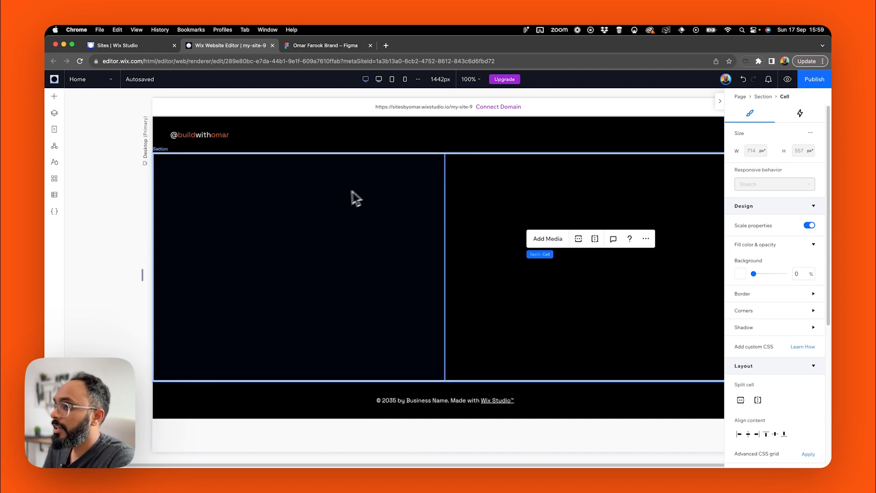
{"action": "left_click", "coordinate": [339, 195]}
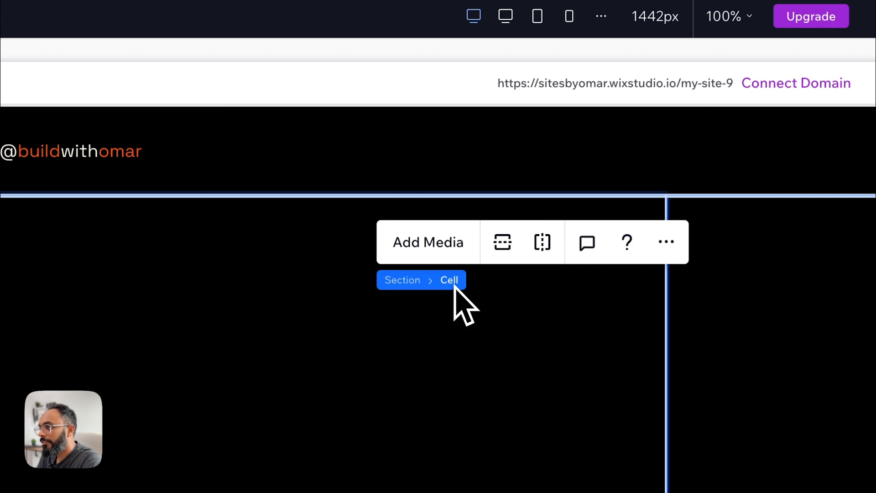
Move the selection up from the left cell to its parent section and up to the page.
{"action": "left_click", "coordinate": [405, 280]}
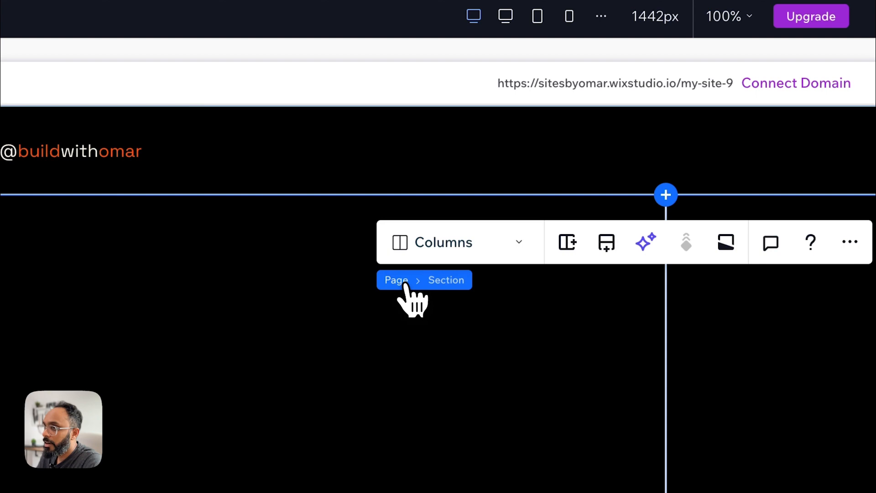
{"action": "left_click", "coordinate": [511, 337]}
{"action": "left_click", "coordinate": [522, 331]}
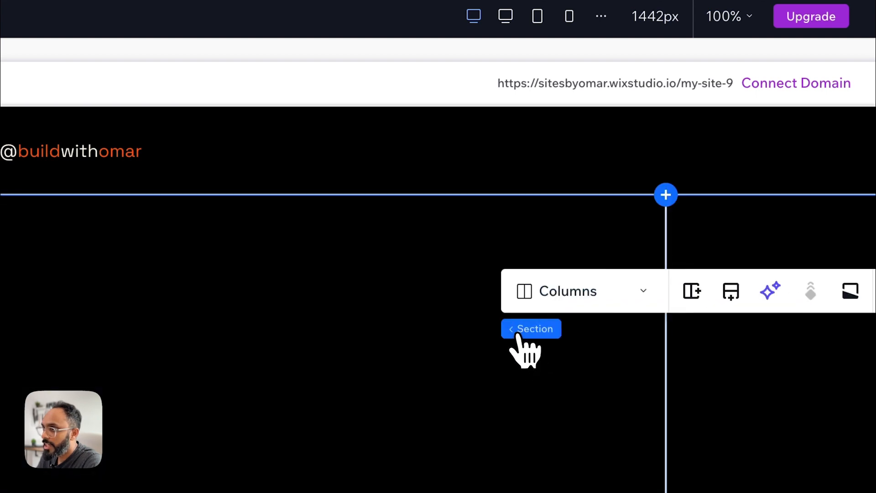
{"action": "left_click", "coordinate": [525, 329]}
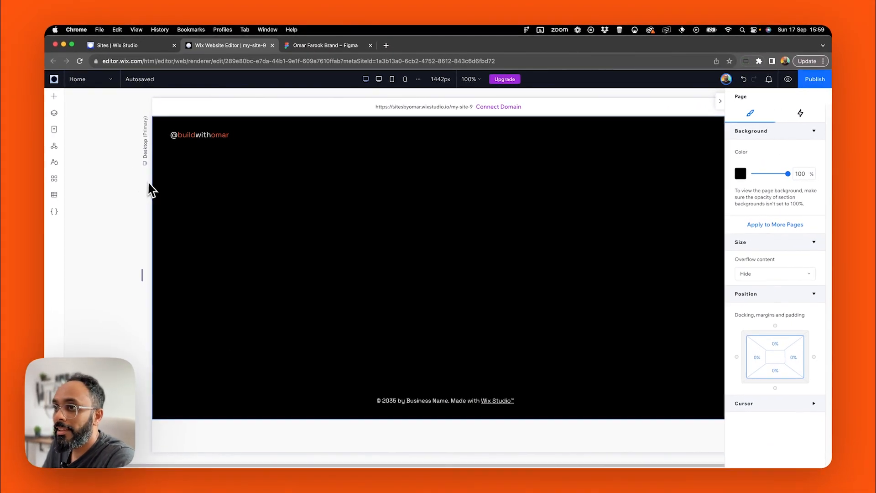
Split the right cell into two columns and split the resulting middle cell into two stacked rows.
{"action": "left_click", "coordinate": [378, 269]}
{"action": "left_click", "coordinate": [595, 260]}
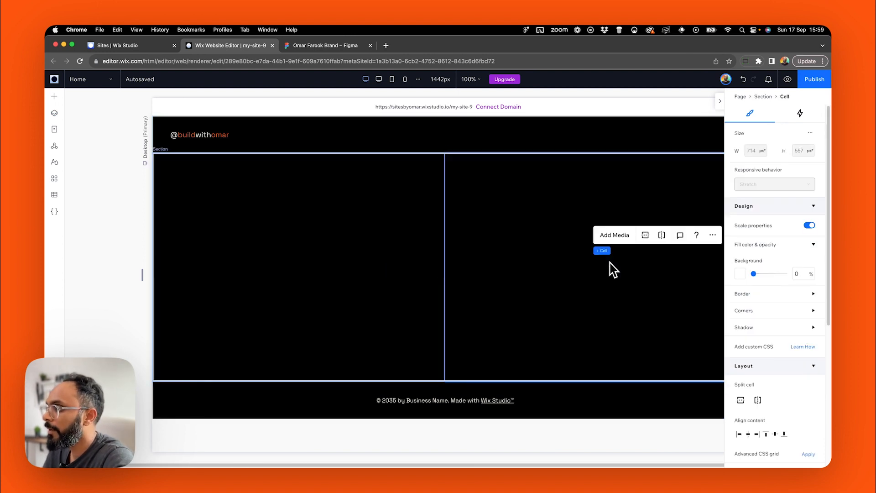
{"action": "left_click", "coordinate": [662, 235]}
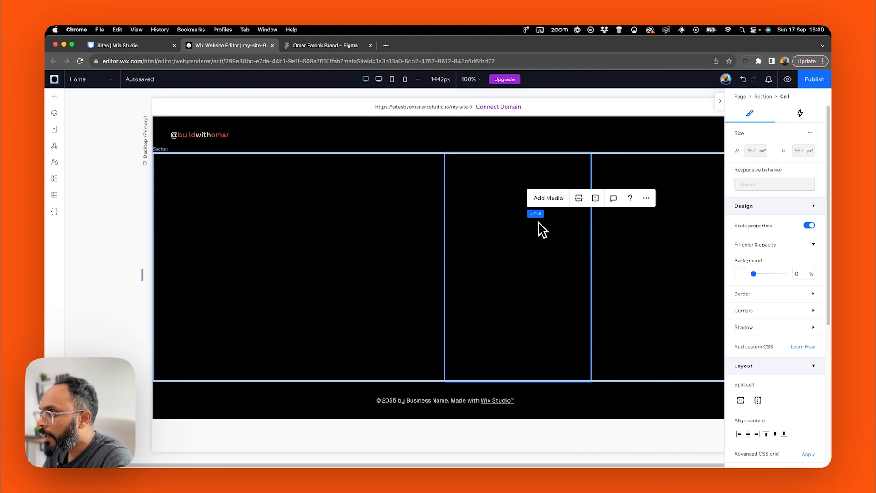
{"action": "left_click", "coordinate": [578, 199]}
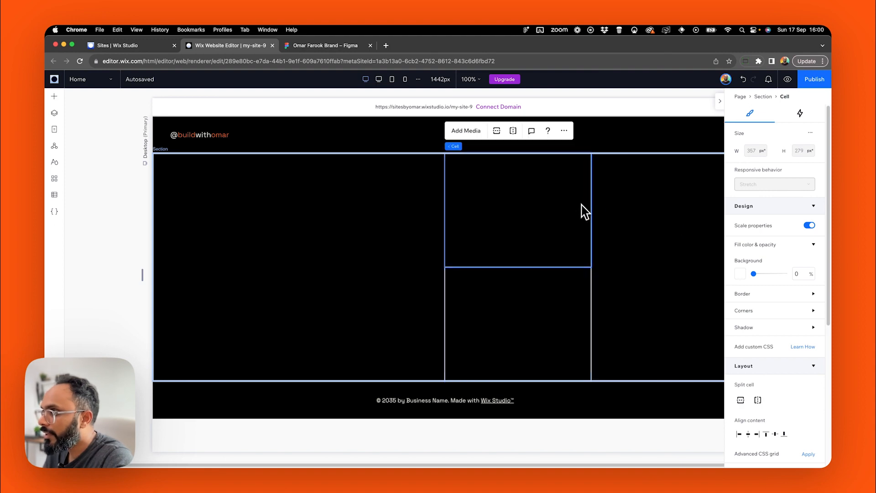
Compare the cell grid with the hero layout in Figma and select the large left cell in Wix Studio.
{"action": "left_click", "coordinate": [328, 47]}
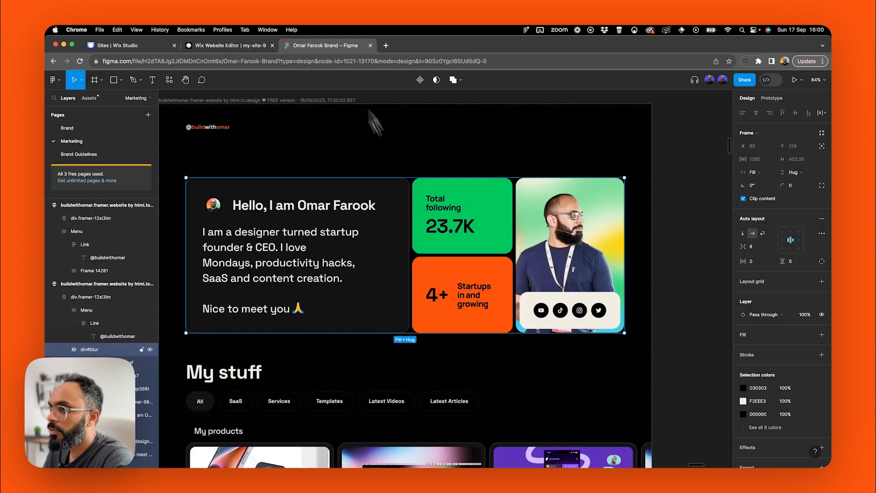
{"action": "left_click", "coordinate": [255, 48]}
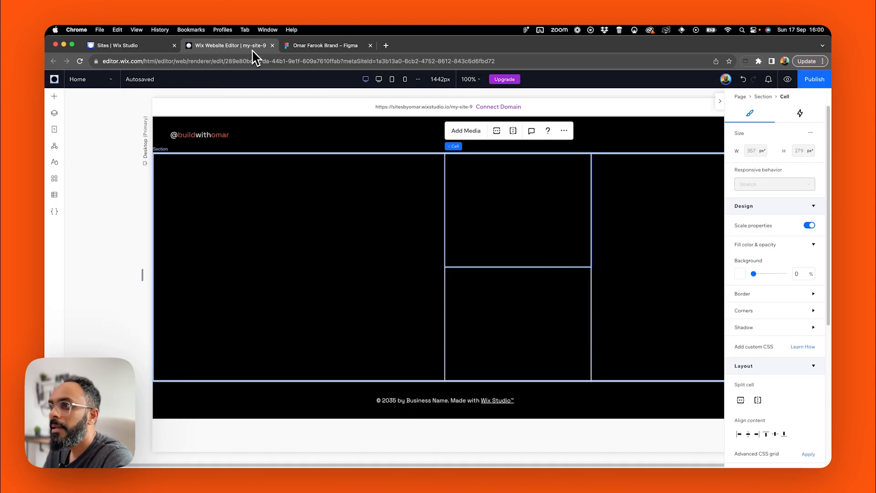
{"action": "left_click", "coordinate": [347, 242]}
{"action": "left_click", "coordinate": [294, 289]}
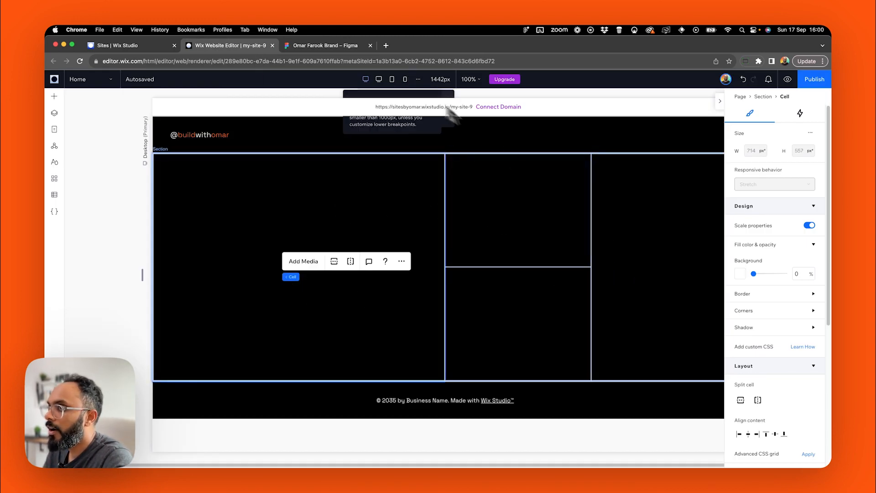
Check the hero card colours in Figma, and fill the large left cell in Wix Studio with dark grey #141414.
{"action": "left_click", "coordinate": [352, 50]}
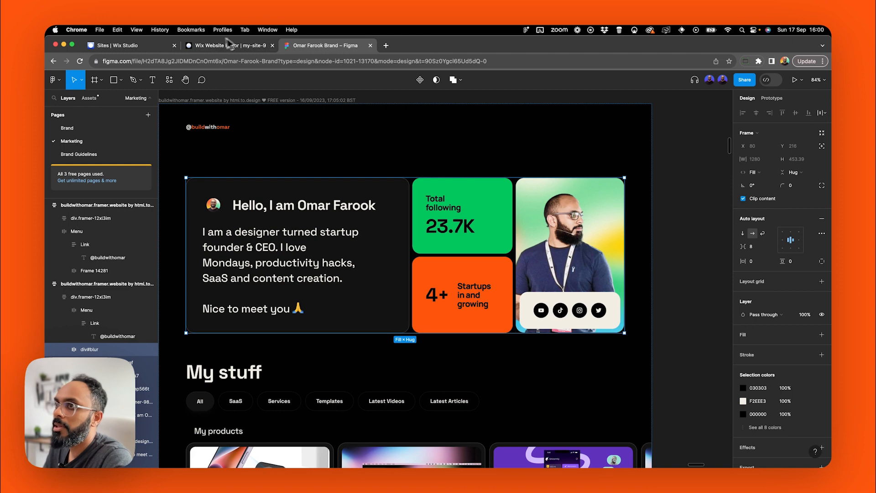
{"action": "left_click", "coordinate": [218, 45]}
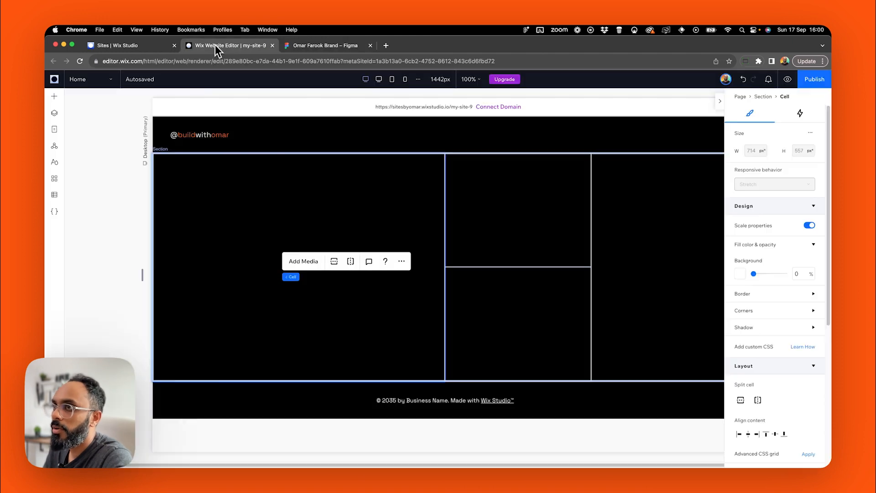
{"action": "left_click", "coordinate": [740, 274]}
{"action": "left_click", "coordinate": [790, 424]}
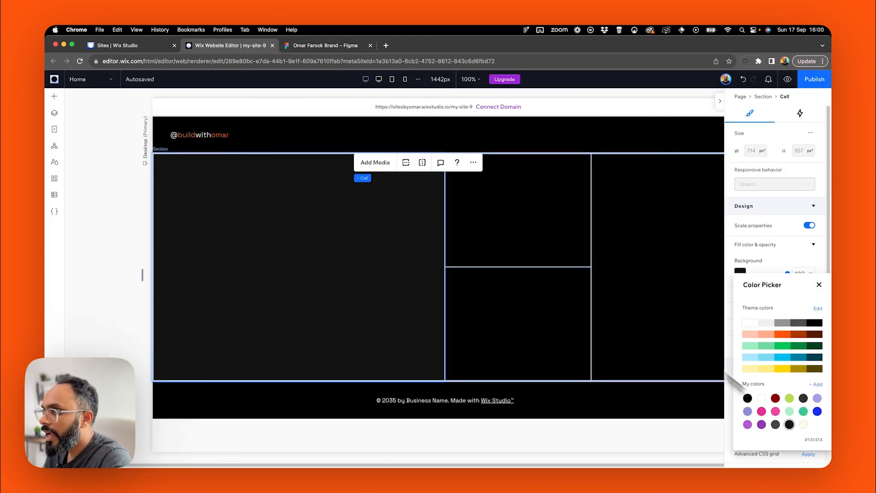
Fill the upper middle cell with the theme green #02C65C.
{"action": "left_click", "coordinate": [531, 224]}
{"action": "left_click", "coordinate": [532, 223]}
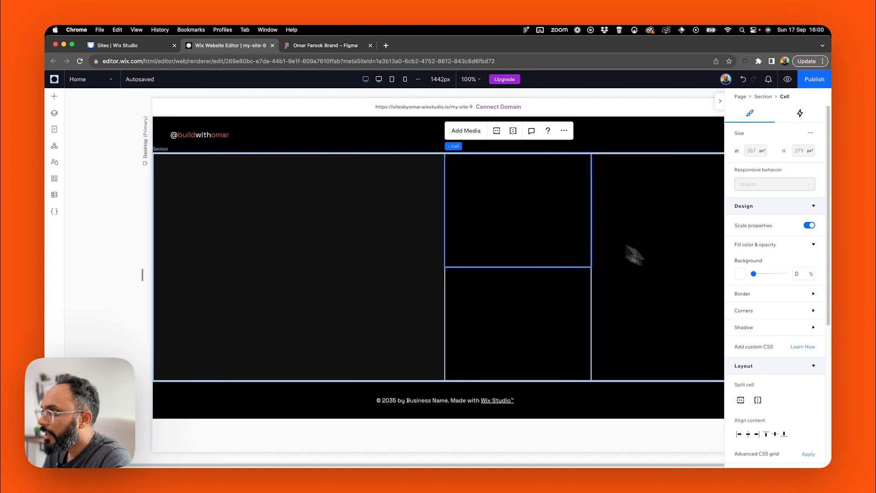
{"action": "left_click", "coordinate": [739, 274]}
{"action": "left_click", "coordinate": [787, 349]}
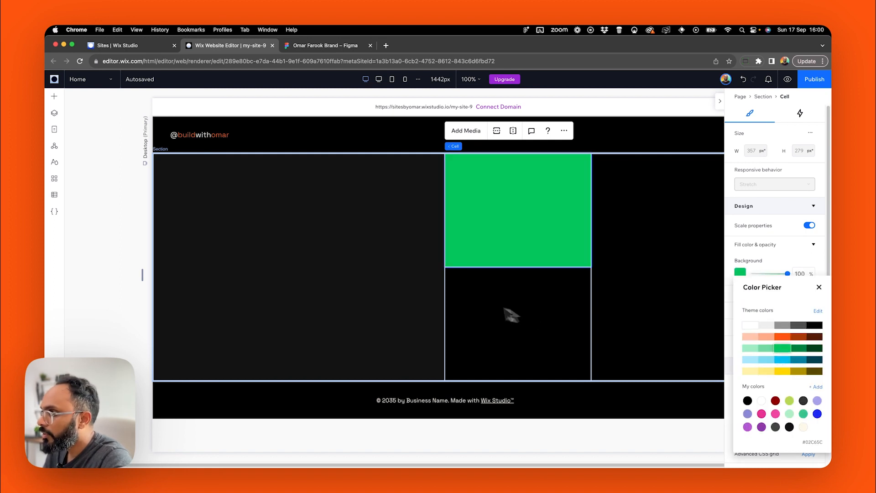
Fill the lower middle cell with the bright orange theme colour.
{"action": "left_click", "coordinate": [519, 300]}
{"action": "left_click", "coordinate": [522, 299]}
{"action": "left_click", "coordinate": [740, 273]}
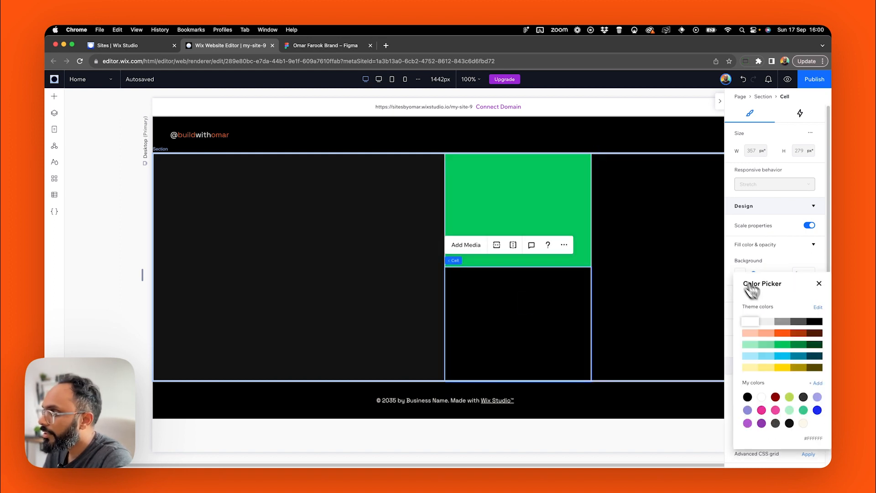
{"action": "left_click", "coordinate": [782, 338]}
Upload BWO - Thumbnail V2.jpg from the computer and add it as the background media of the tall right cell.
{"action": "left_click", "coordinate": [669, 294]}
{"action": "left_click", "coordinate": [669, 225]}
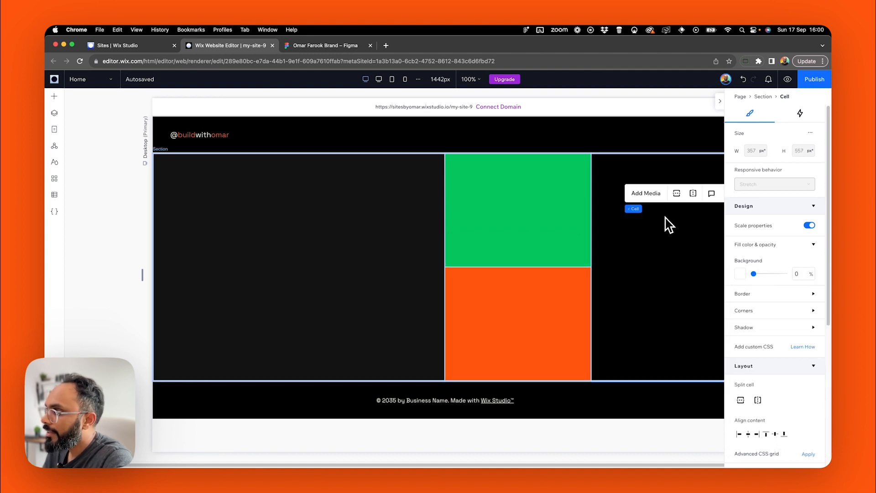
{"action": "left_click", "coordinate": [721, 101]}
{"action": "left_click", "coordinate": [647, 194]}
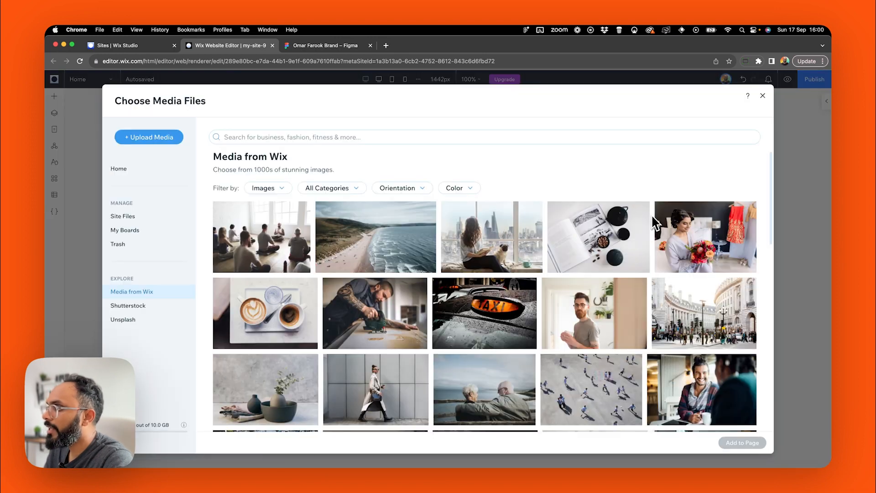
{"action": "left_click", "coordinate": [167, 145]}
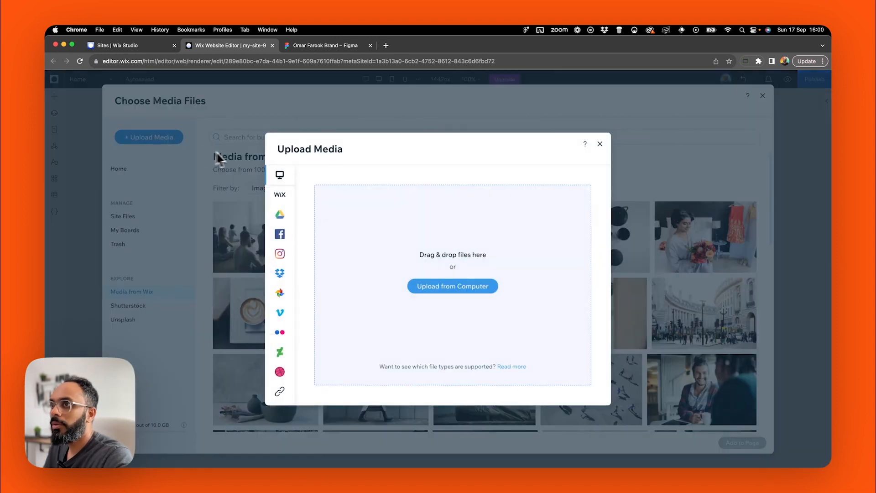
{"action": "left_click", "coordinate": [446, 287]}
{"action": "scroll", "coordinate": [451, 291], "scroll_direction": "down", "scroll_amount": 8}
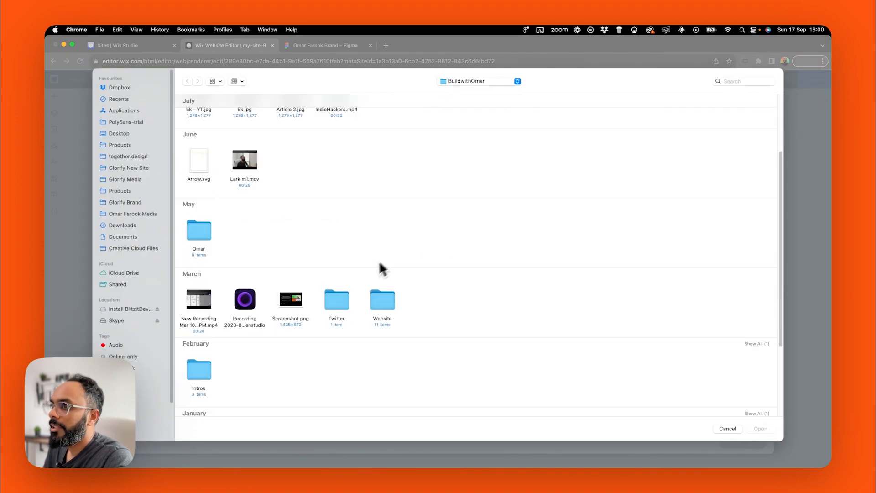
{"action": "double_click", "coordinate": [383, 381]}
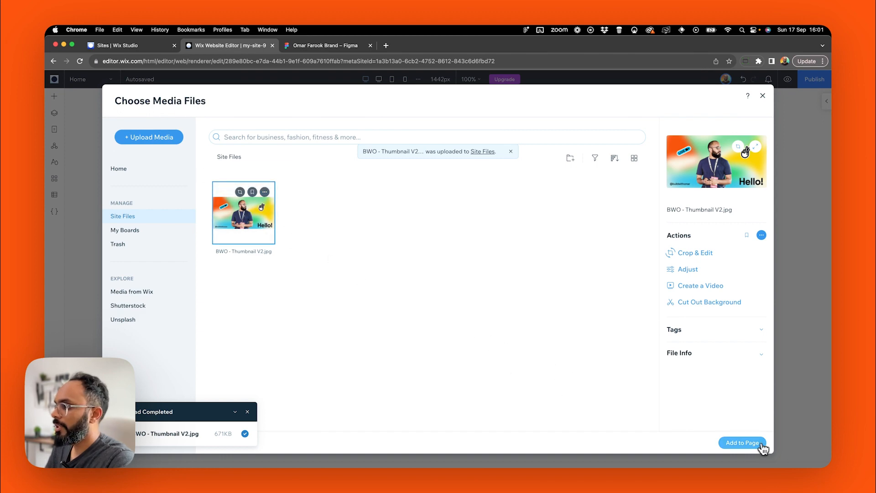
{"action": "left_click", "coordinate": [748, 443]}
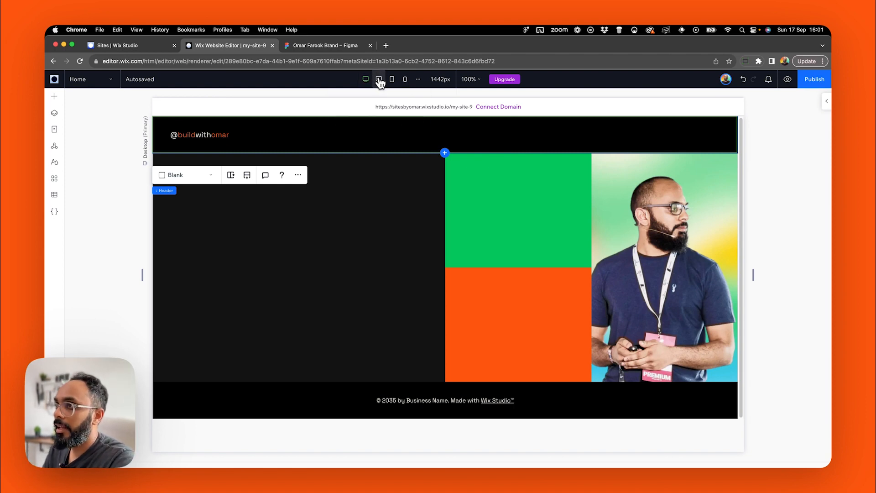
Preview the cell grid at the smaller breakpoints, including mobile, and return to the desktop view.
{"action": "left_click", "coordinate": [379, 80]}
{"action": "left_click", "coordinate": [393, 84]}
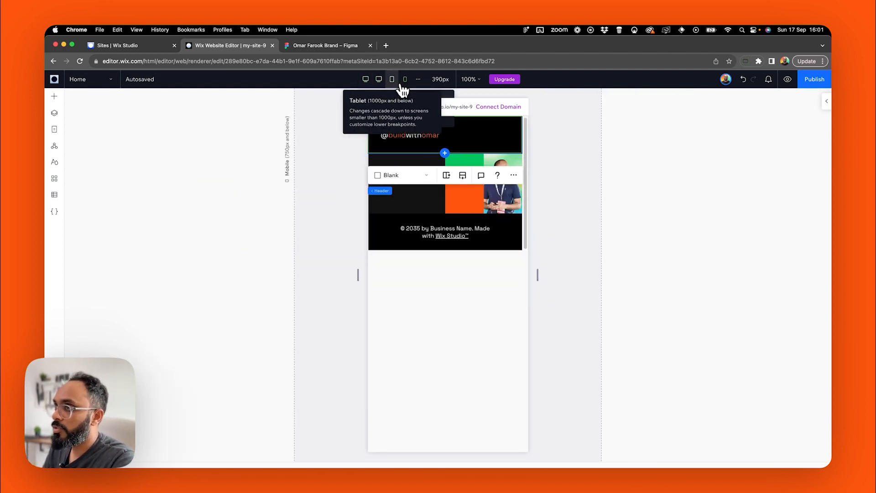
{"action": "left_click", "coordinate": [365, 81]}
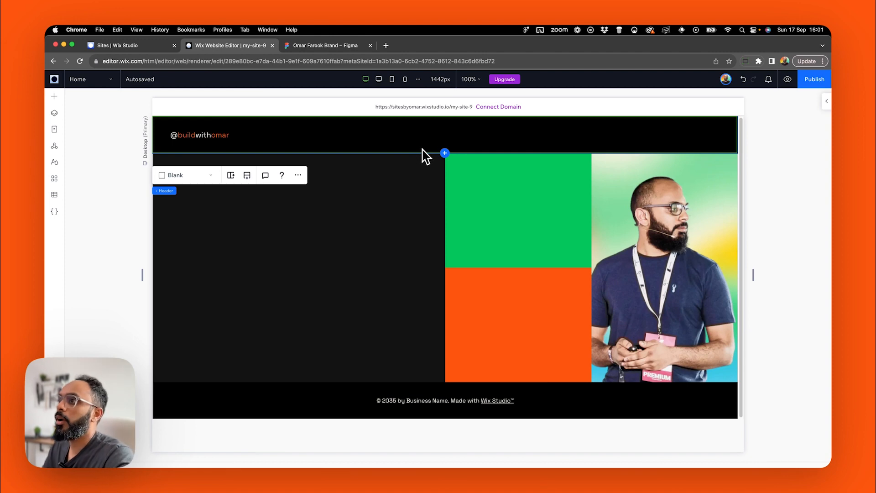
Switch to Figma and examine the hero frames' gaps, padding and distance to the My stuff section.
{"action": "left_click", "coordinate": [325, 46]}
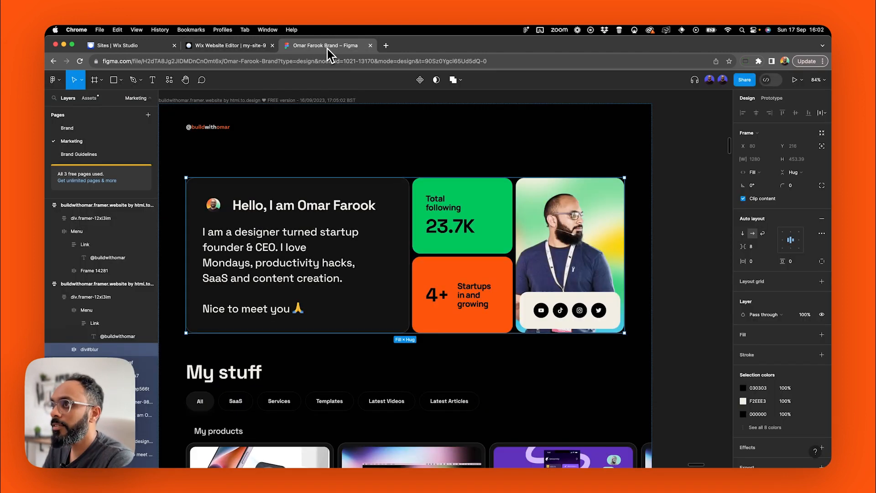
{"action": "left_click", "coordinate": [400, 204]}
{"action": "scroll", "coordinate": [518, 223], "scroll_direction": "left", "scroll_amount": 3}
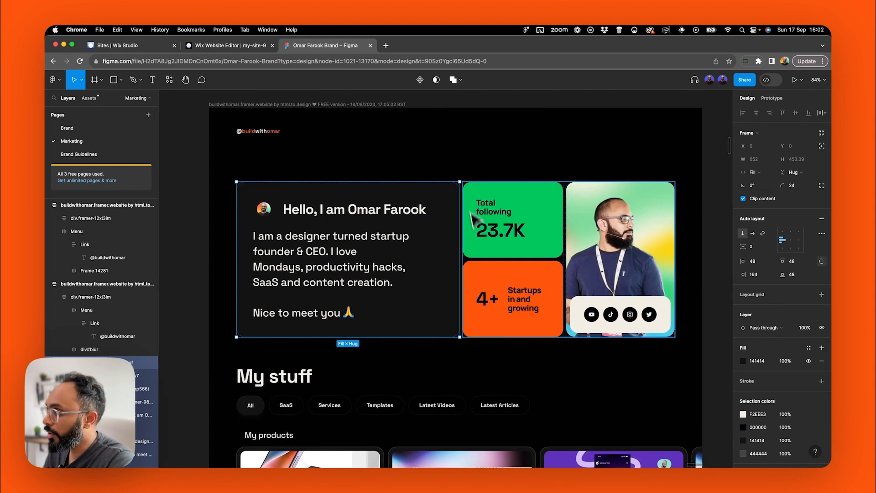
{"action": "left_click", "coordinate": [507, 274]}
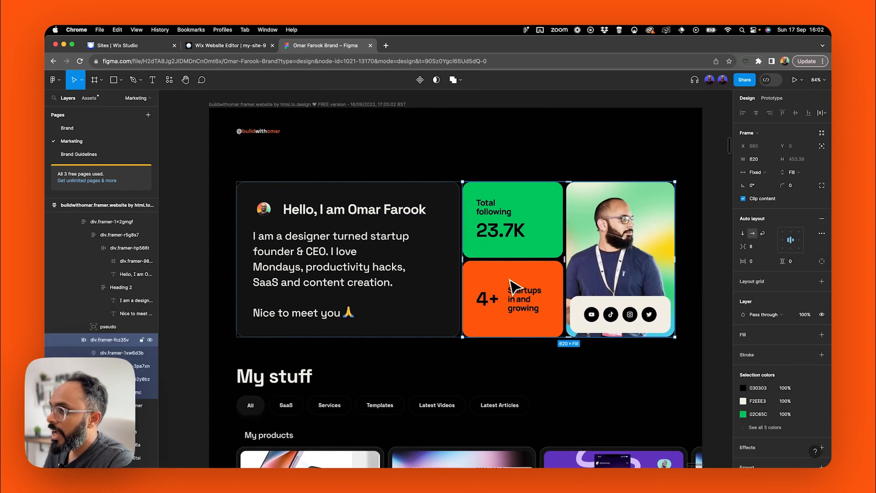
{"action": "left_click", "coordinate": [455, 275]}
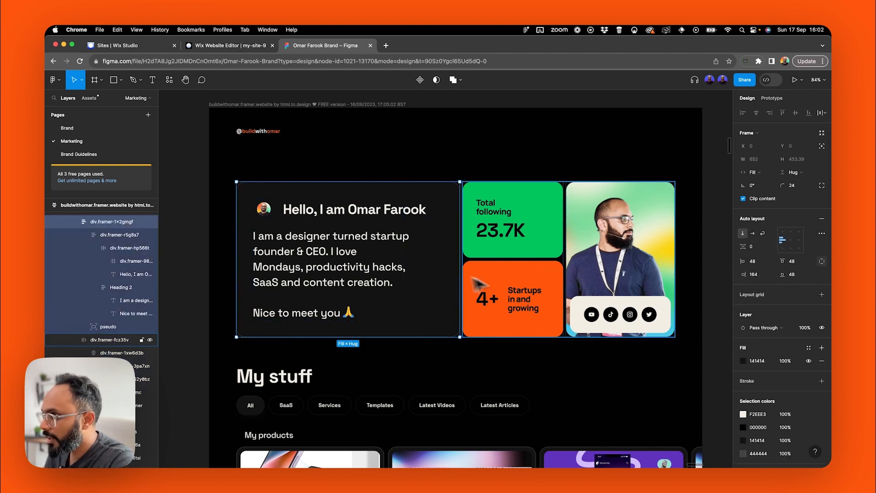
{"action": "left_click", "coordinate": [454, 290]}
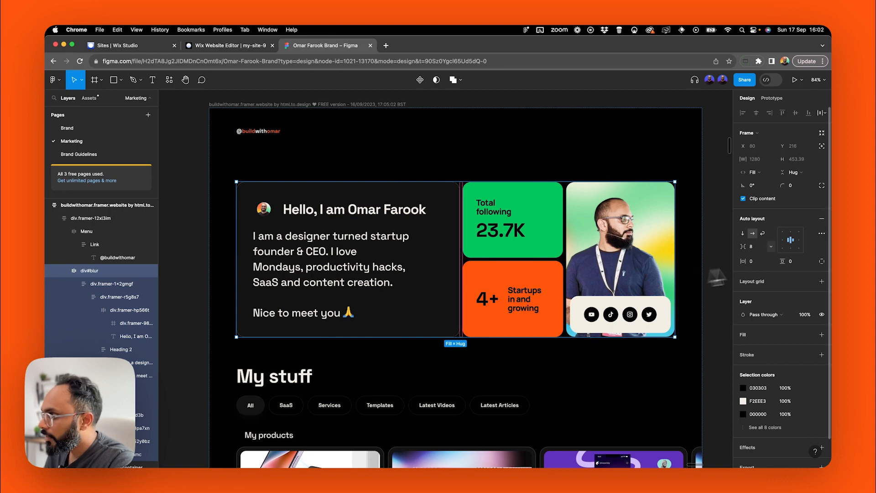
{"action": "left_click", "coordinate": [508, 258]}
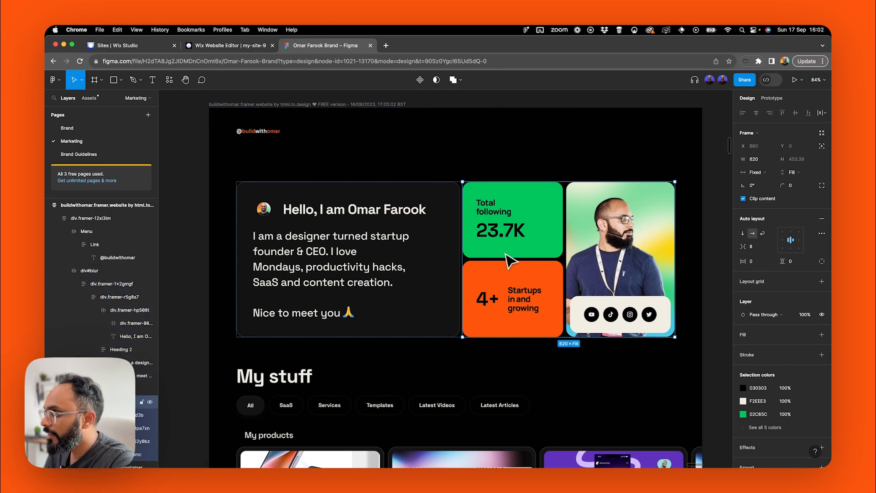
{"action": "left_click", "coordinate": [327, 247]}
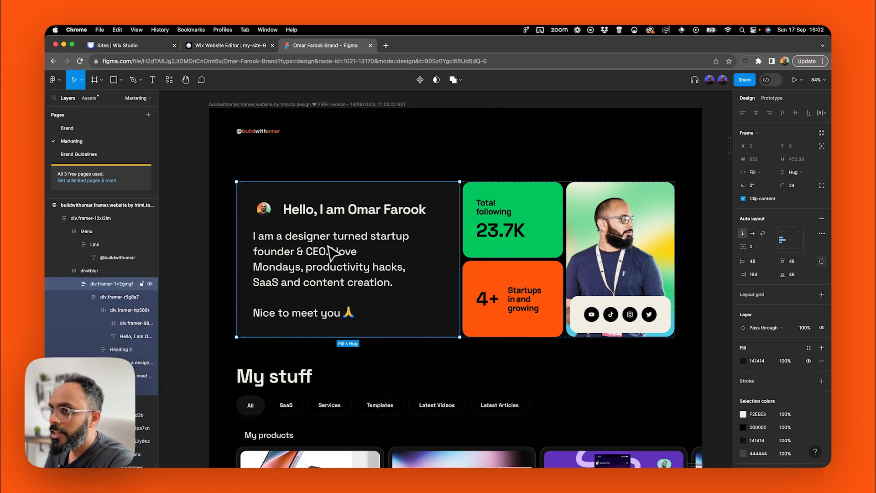
{"action": "key", "text": "alt"}
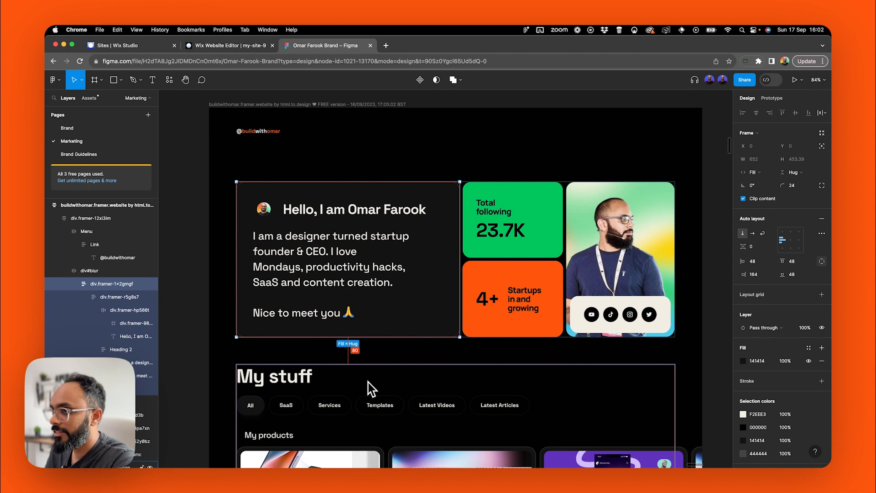
{"action": "left_click", "coordinate": [232, 47]}
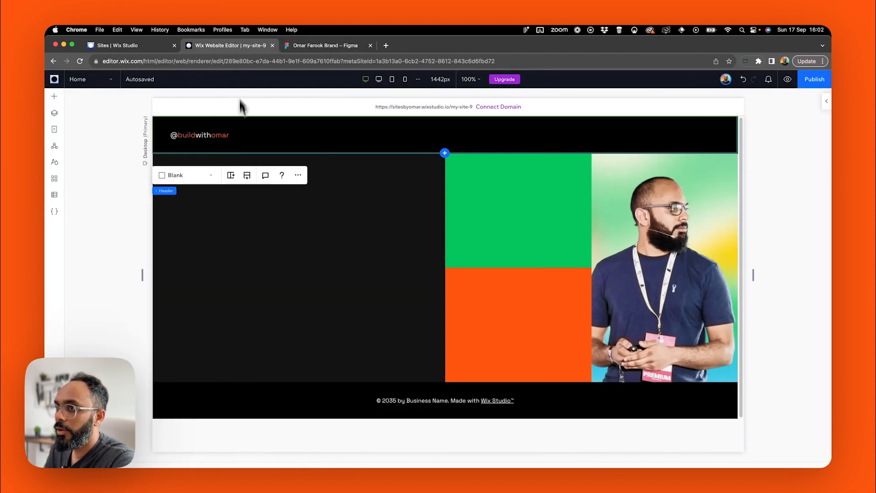
{"action": "left_click", "coordinate": [204, 133]}
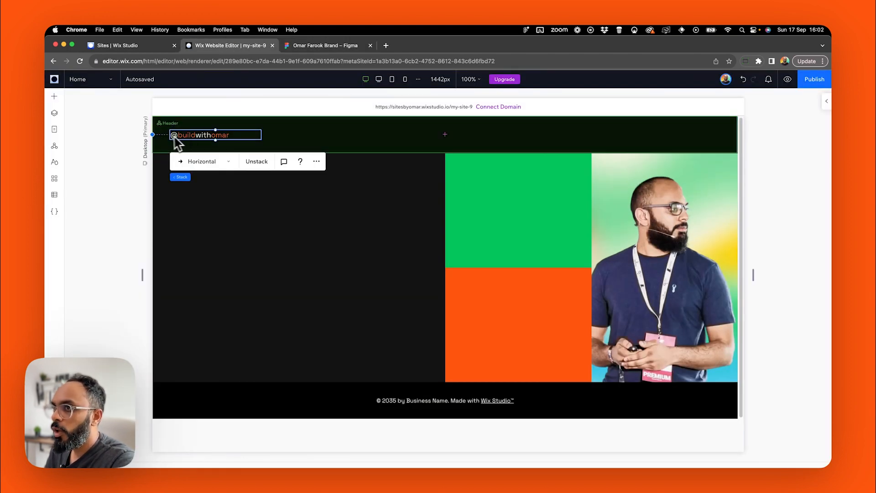
{"action": "left_click", "coordinate": [827, 102]}
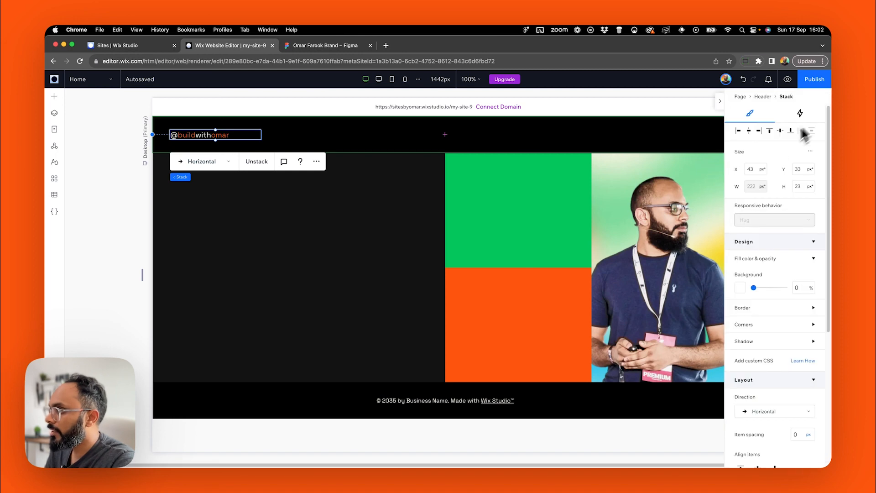
{"action": "left_click", "coordinate": [739, 136]}
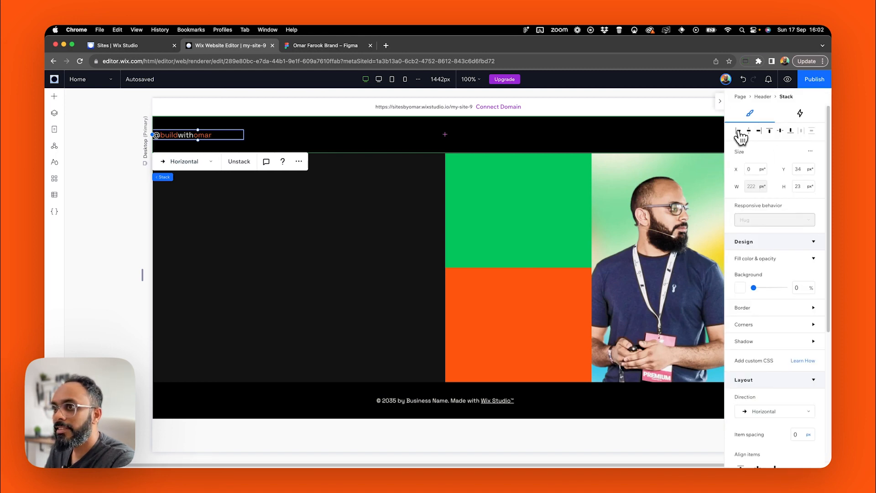
Select the whole page and set its left padding to 80 px.
{"action": "left_click", "coordinate": [178, 208]}
{"action": "left_click", "coordinate": [248, 144]}
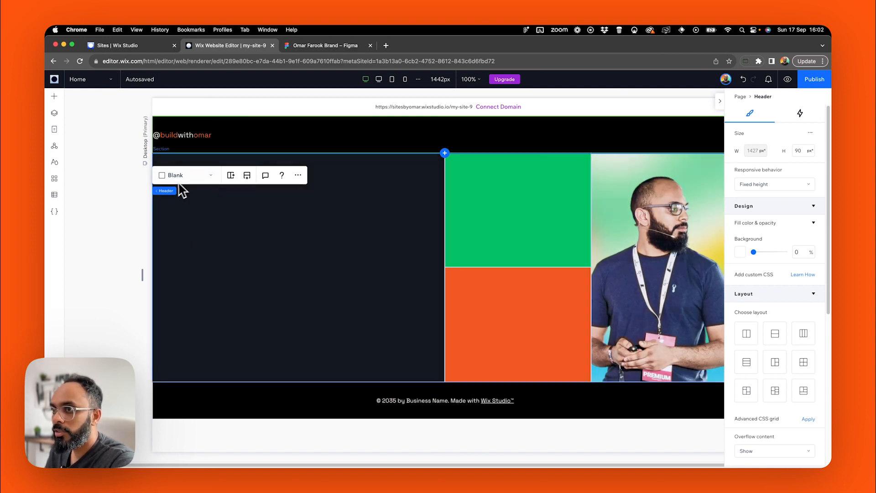
{"action": "left_click", "coordinate": [166, 192]}
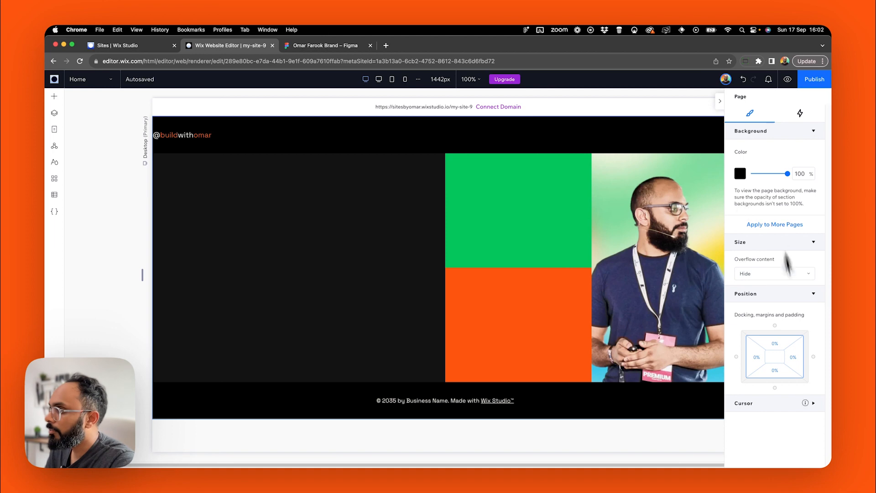
{"action": "left_click", "coordinate": [756, 360]}
{"action": "left_click", "coordinate": [782, 358]}
{"action": "left_click", "coordinate": [782, 357]}
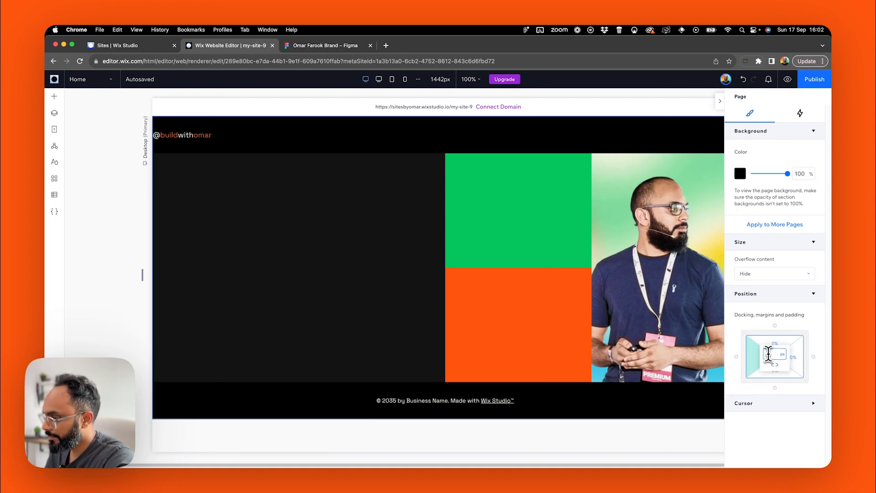
{"action": "type", "text": "80"}
Set the page's right padding to 80 px to match the left side.
{"action": "left_click", "coordinate": [804, 355]}
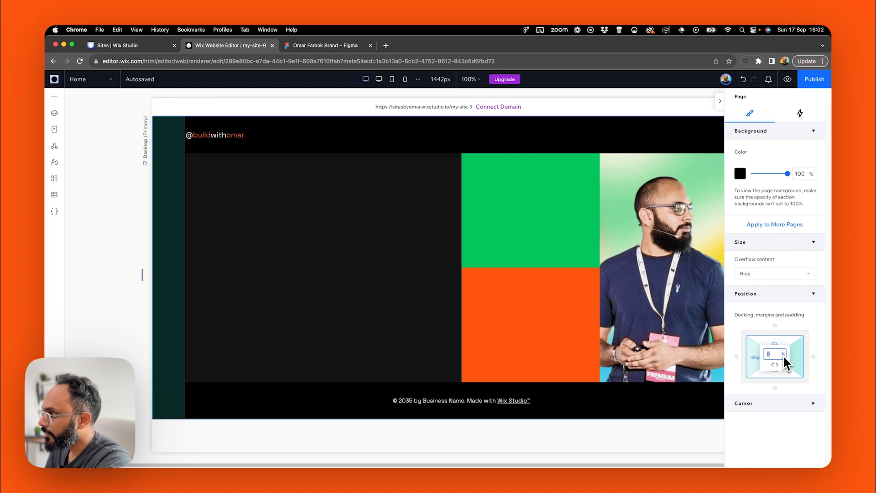
{"action": "left_click", "coordinate": [781, 356]}
{"action": "left_click", "coordinate": [759, 358]}
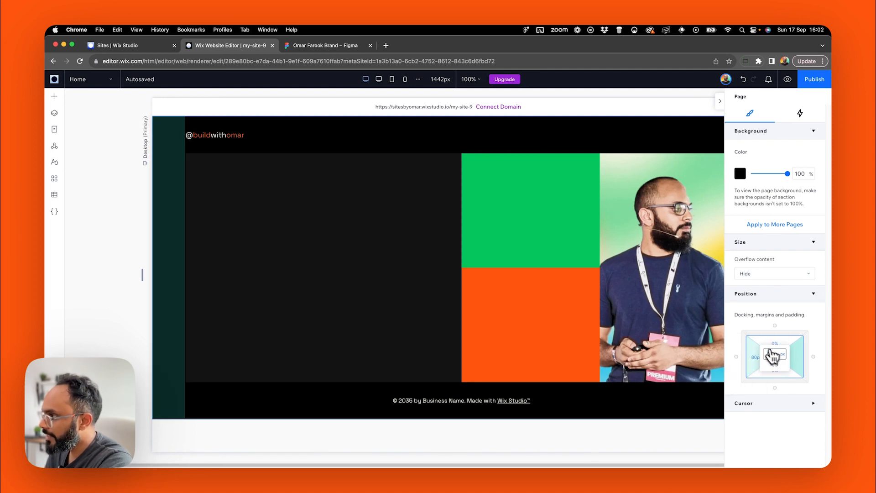
{"action": "type", "text": "80"}
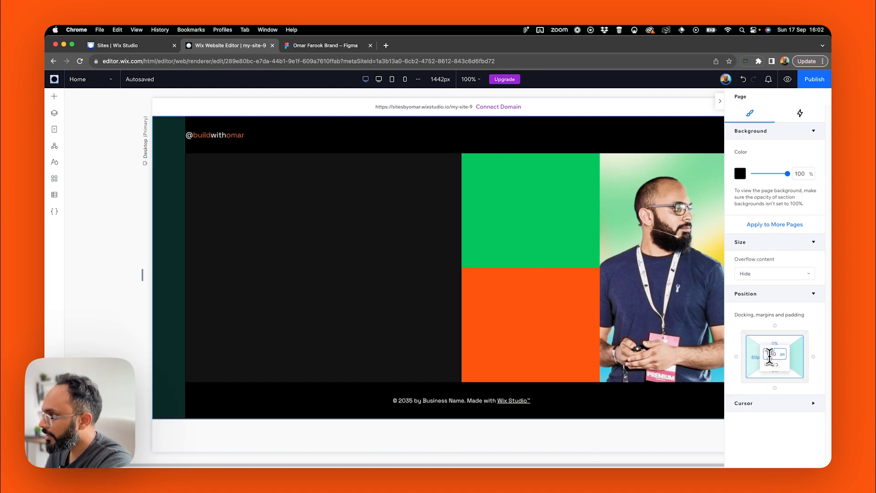
{"action": "key", "text": "Return"}
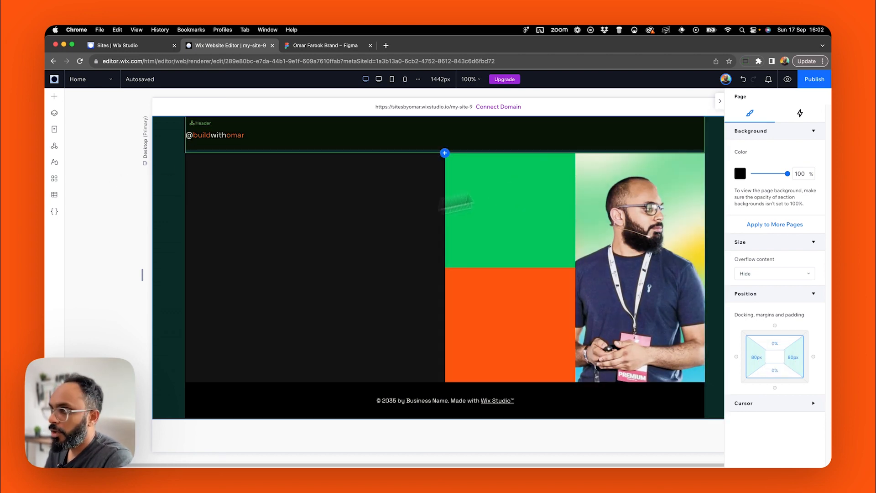
Select the hero collage section and set both its horizontal and vertical cell gaps to 8 px.
{"action": "left_click", "coordinate": [720, 100]}
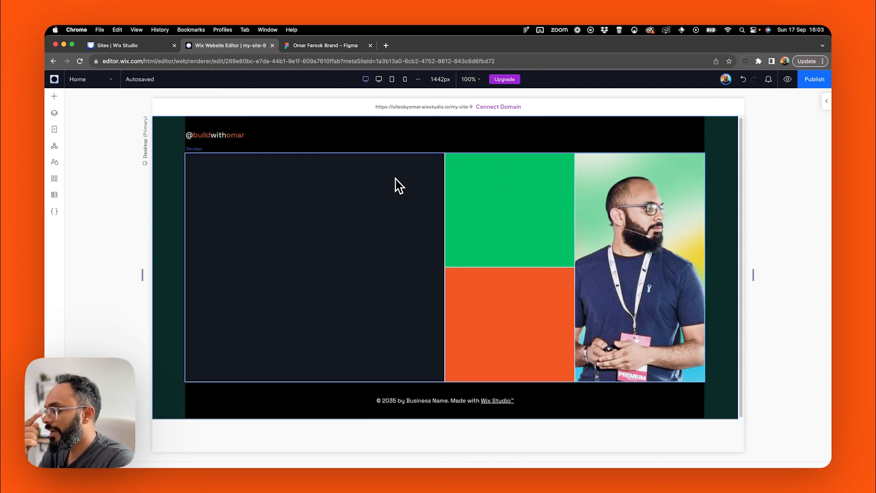
{"action": "left_click", "coordinate": [398, 201]}
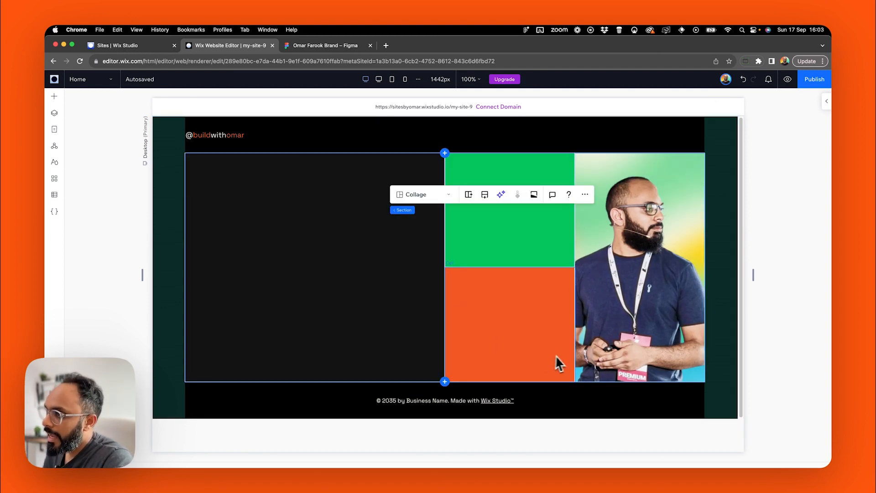
{"action": "mouse_move", "coordinate": [395, 214]}
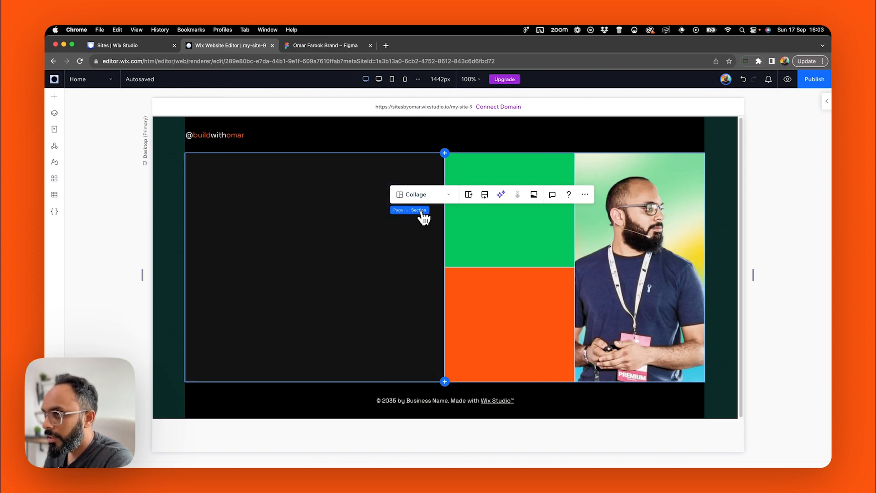
{"action": "left_click", "coordinate": [827, 101]}
{"action": "scroll", "coordinate": [782, 239], "scroll_direction": "down", "scroll_amount": 5}
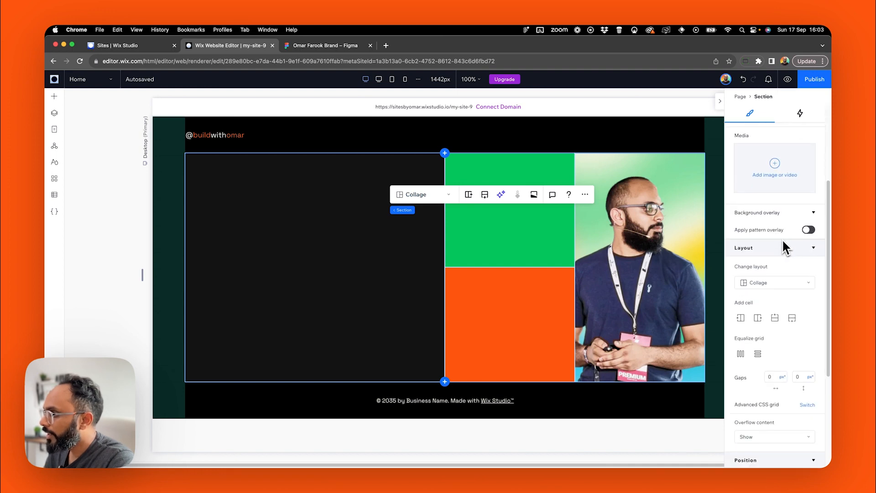
{"action": "left_click", "coordinate": [775, 307]}
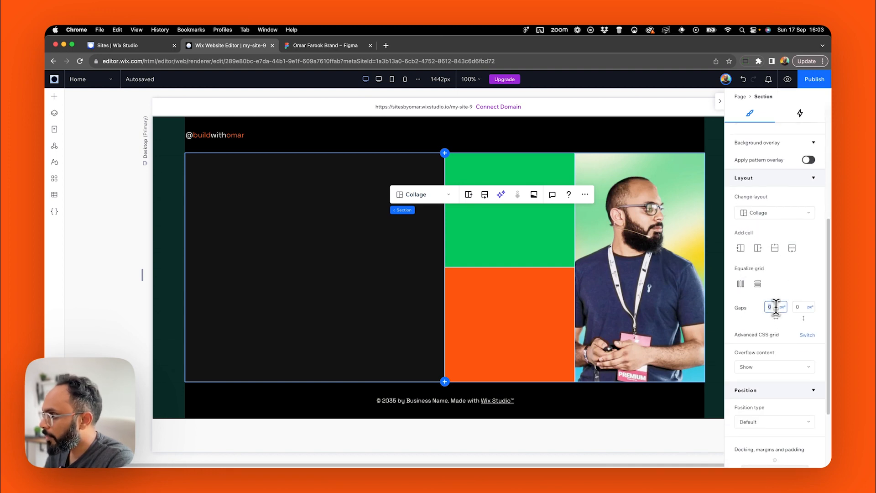
{"action": "type", "text": "8"}
{"action": "left_click", "coordinate": [798, 306]}
{"action": "type", "text": "8"}
{"action": "left_click", "coordinate": [805, 282]}
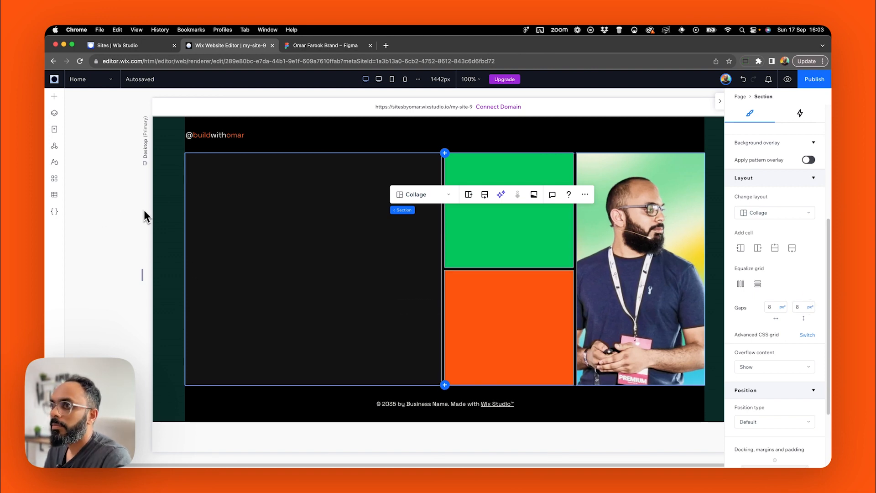
{"action": "left_click", "coordinate": [128, 216]}
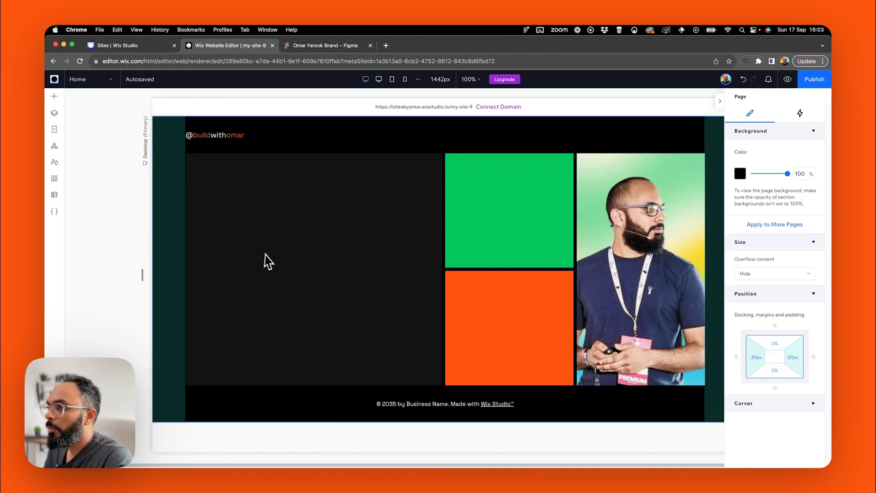
{"action": "left_click", "coordinate": [309, 228]}
{"action": "left_click", "coordinate": [327, 267]}
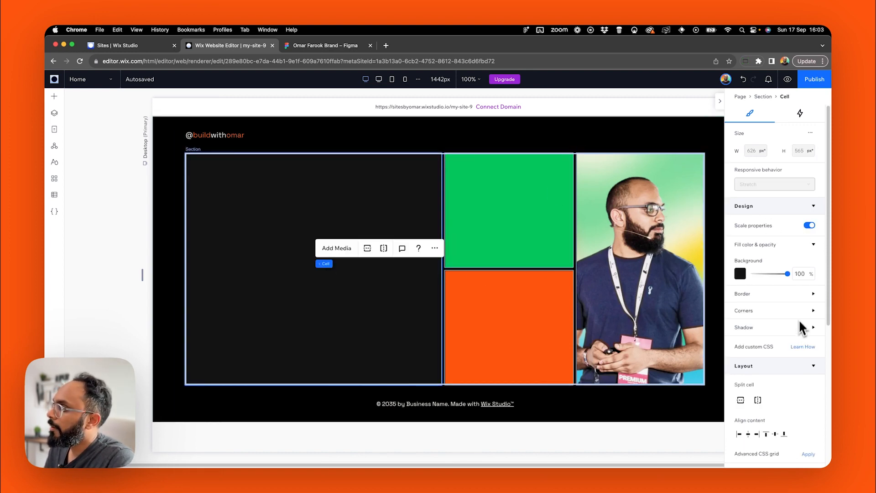
{"action": "left_click", "coordinate": [150, 272]}
{"action": "left_click", "coordinate": [298, 220]}
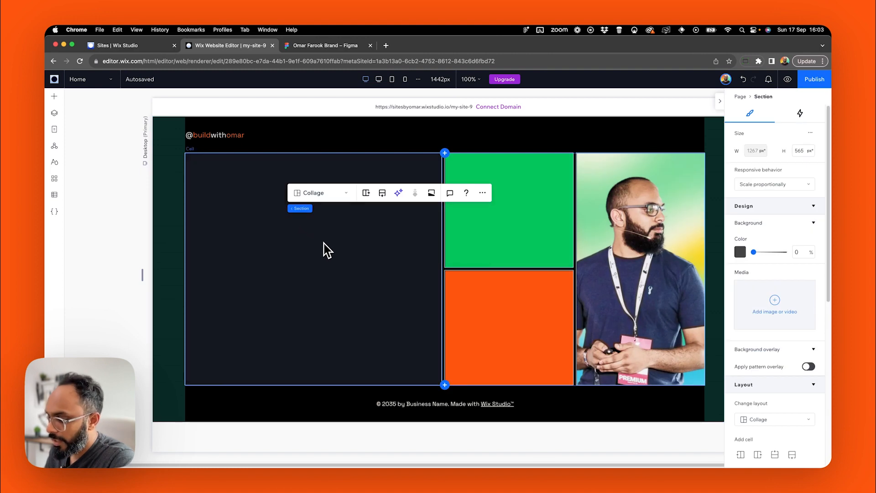
{"action": "left_click", "coordinate": [524, 330]}
{"action": "key", "text": "Escape"}
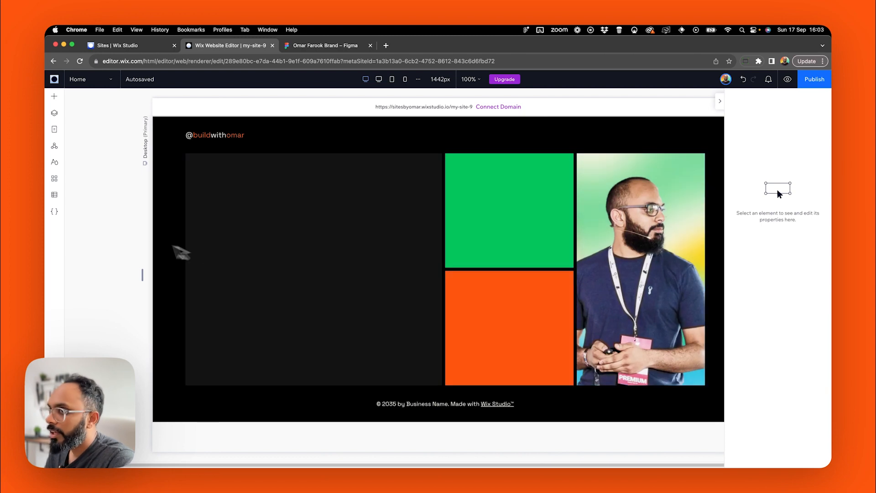
Select all four hero cells together and set their corner radius to 24 px.
{"action": "left_click", "coordinate": [141, 240]}
{"action": "left_click", "coordinate": [264, 211]}
{"action": "left_click", "coordinate": [266, 264]}
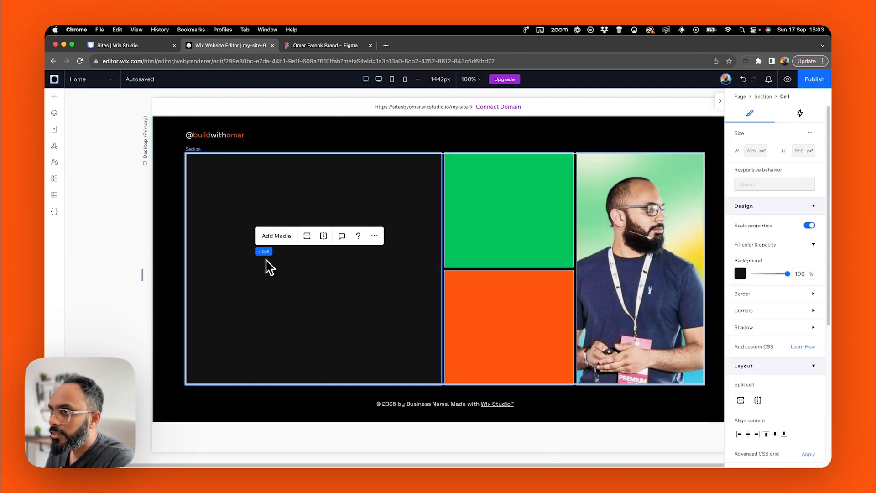
{"action": "left_click", "coordinate": [536, 185], "text": "shift"}
{"action": "left_click", "coordinate": [530, 288], "text": "shift"}
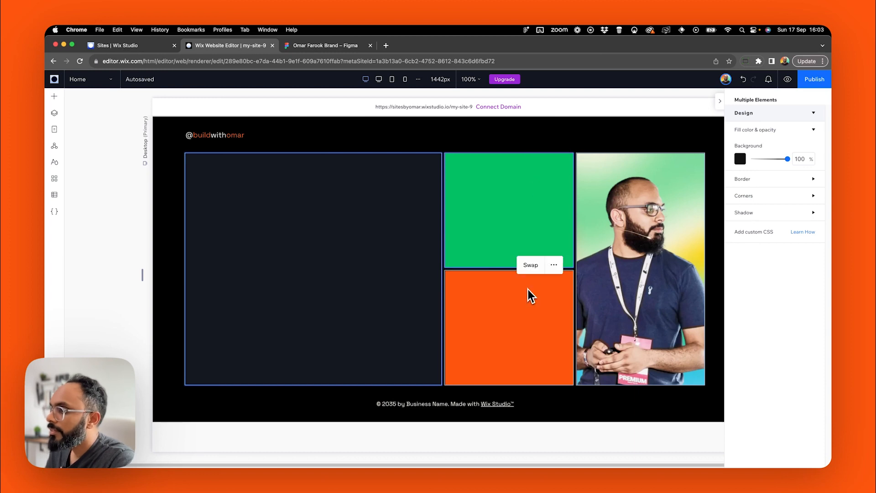
{"action": "left_click", "coordinate": [652, 254], "text": "shift"}
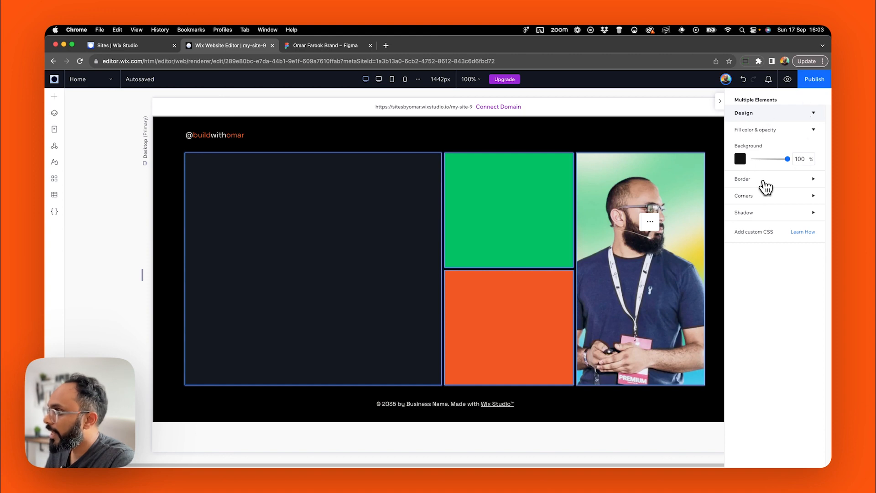
{"action": "left_click", "coordinate": [780, 201]}
{"action": "left_click", "coordinate": [745, 222]}
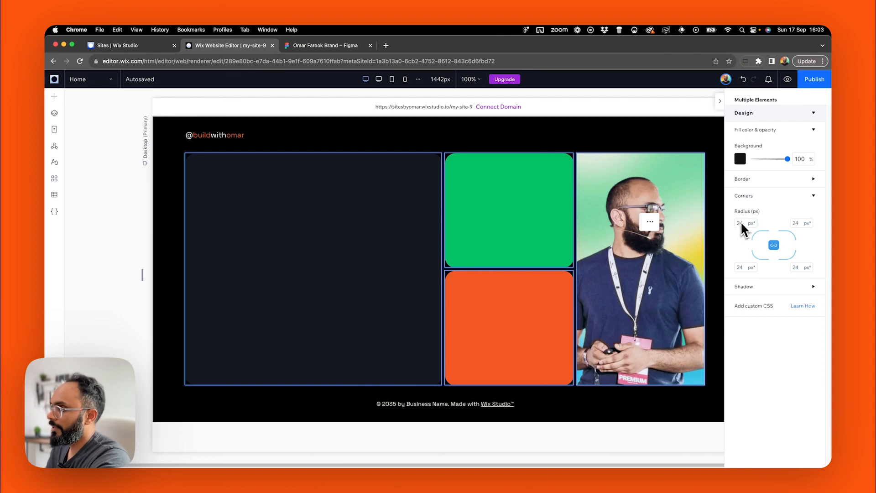
{"action": "left_click", "coordinate": [719, 202]}
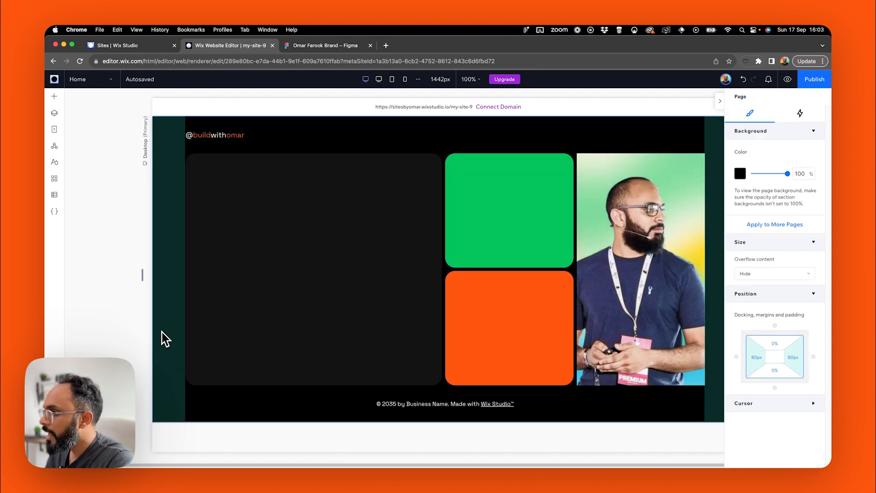
Round the portrait image's corners with a 24 px radius to match the neighbouring cells.
{"action": "left_click", "coordinate": [629, 210]}
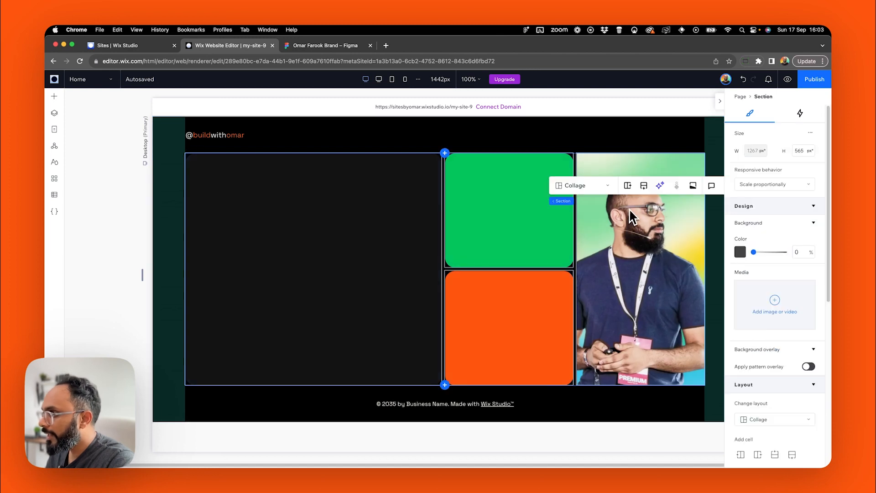
{"action": "left_click", "coordinate": [664, 307]}
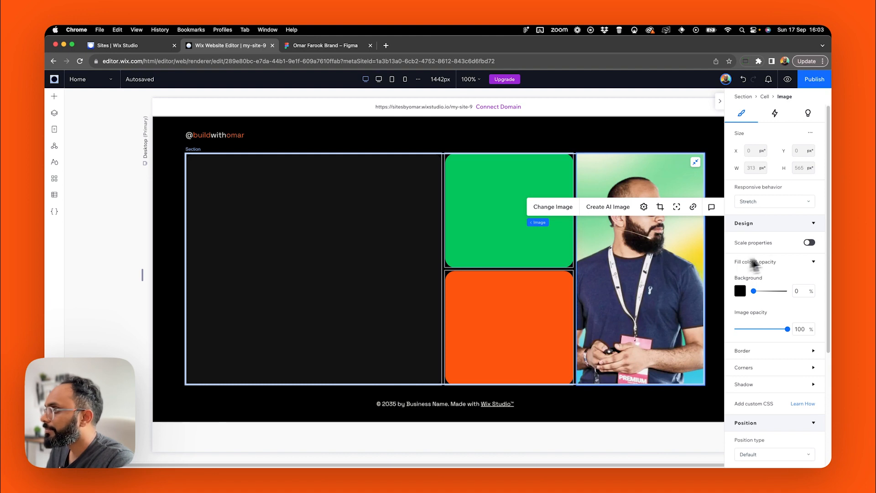
{"action": "scroll", "coordinate": [783, 260], "scroll_direction": "down", "scroll_amount": 3}
{"action": "left_click", "coordinate": [775, 310]}
{"action": "left_click", "coordinate": [747, 337]}
{"action": "type", "text": "24"}
{"action": "left_click", "coordinate": [778, 310]}
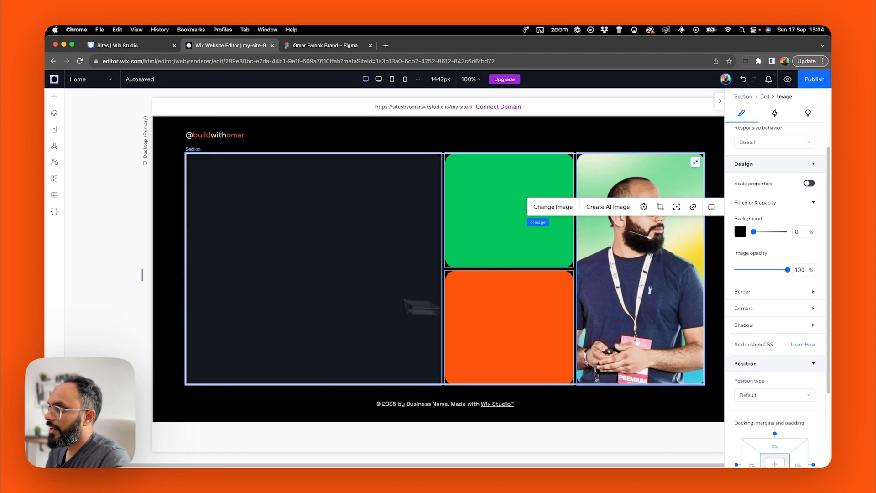
{"action": "left_click", "coordinate": [245, 286]}
{"action": "left_click", "coordinate": [555, 267]}
{"action": "left_click", "coordinate": [631, 245]}
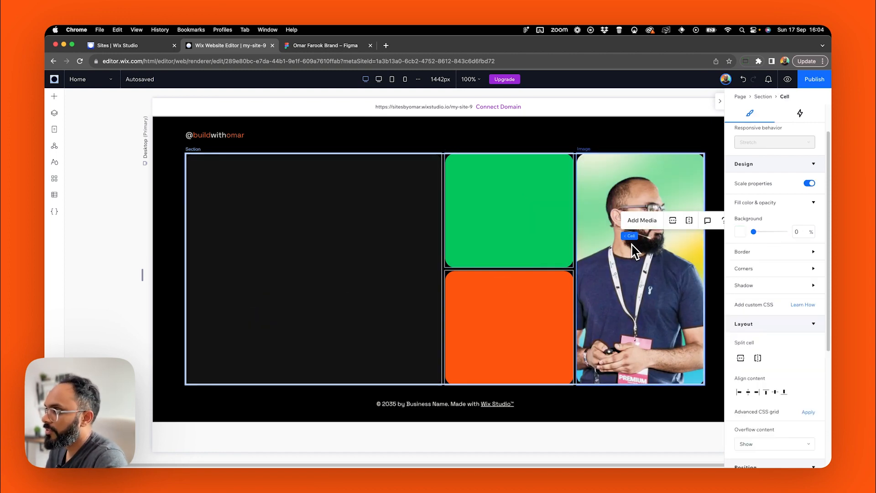
{"action": "mouse_move", "coordinate": [630, 238]}
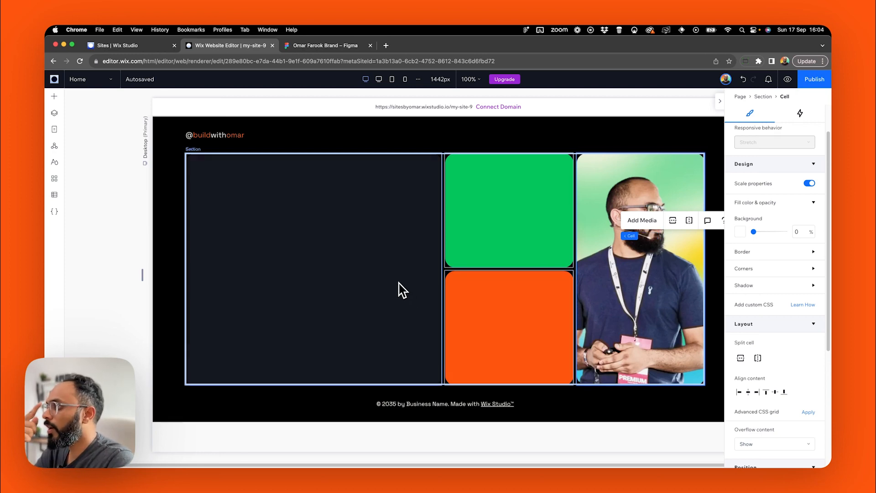
{"action": "left_click", "coordinate": [125, 252]}
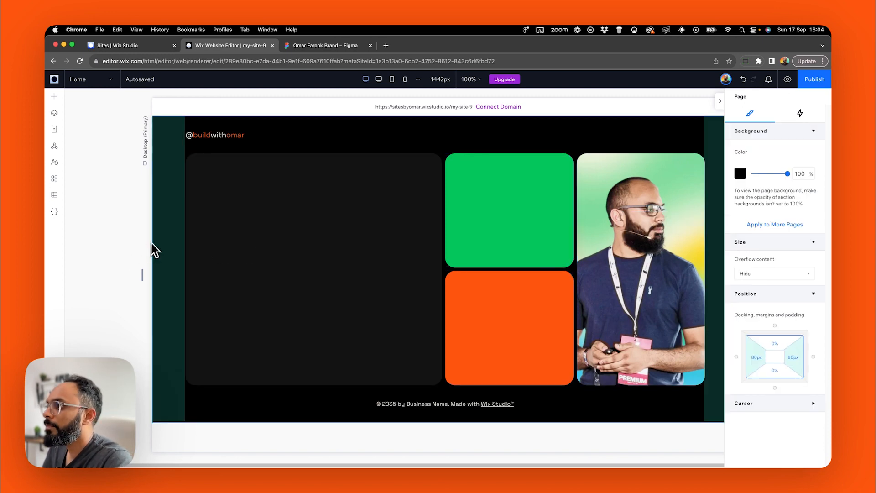
Set the hero section's bottom padding to 80 px, using pixels as the unit.
{"action": "left_click", "coordinate": [290, 256]}
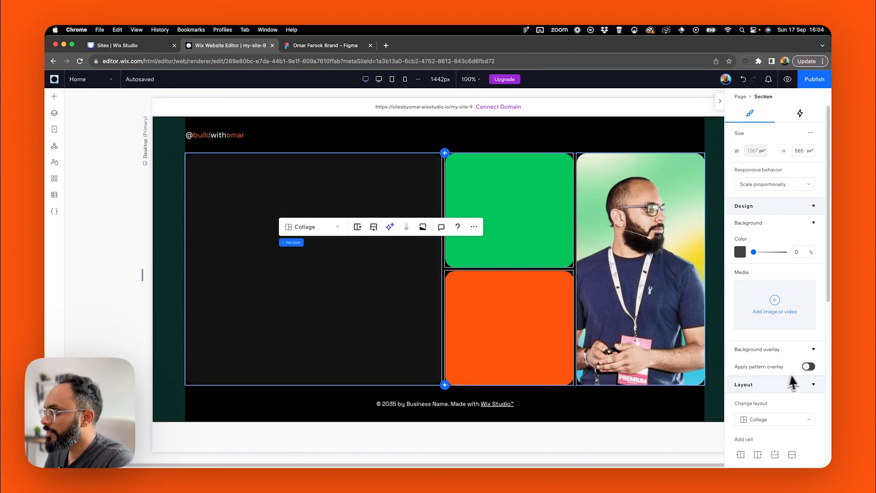
{"action": "scroll", "coordinate": [770, 374], "scroll_direction": "down", "scroll_amount": 10}
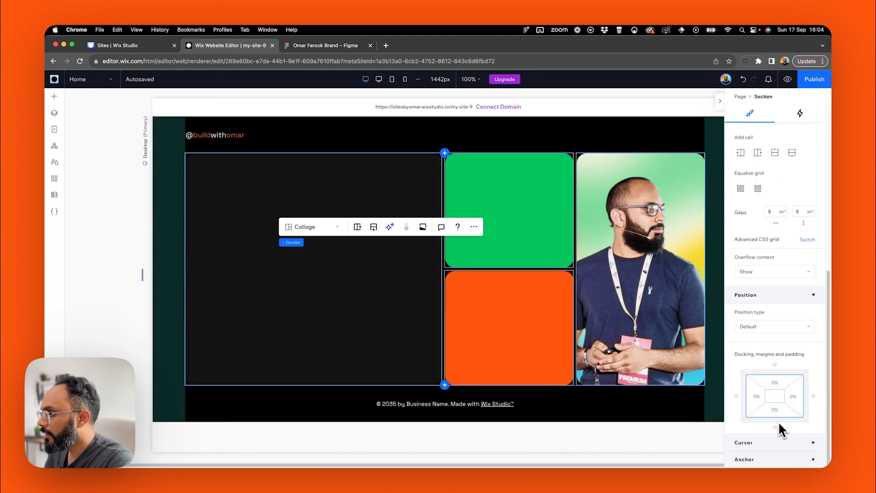
{"action": "left_click", "coordinate": [780, 401]}
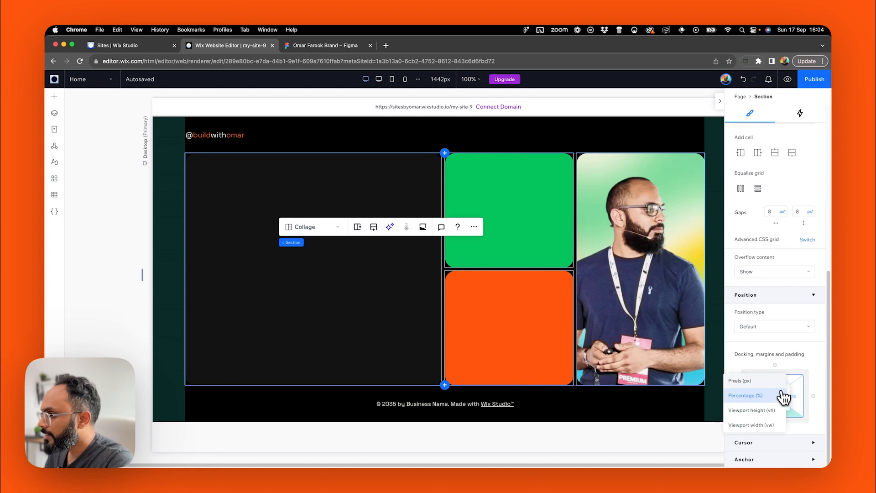
{"action": "left_click", "coordinate": [769, 392]}
{"action": "type", "text": "80"}
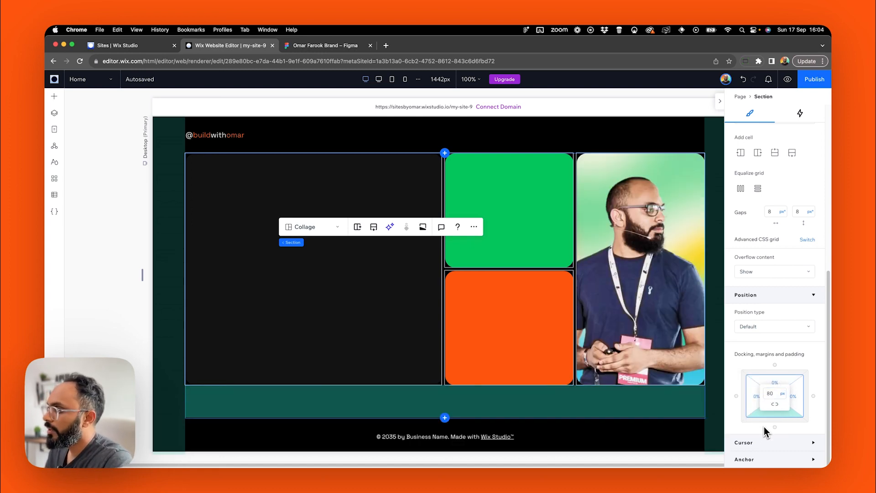
{"action": "left_click", "coordinate": [763, 426]}
{"action": "left_click", "coordinate": [167, 358]}
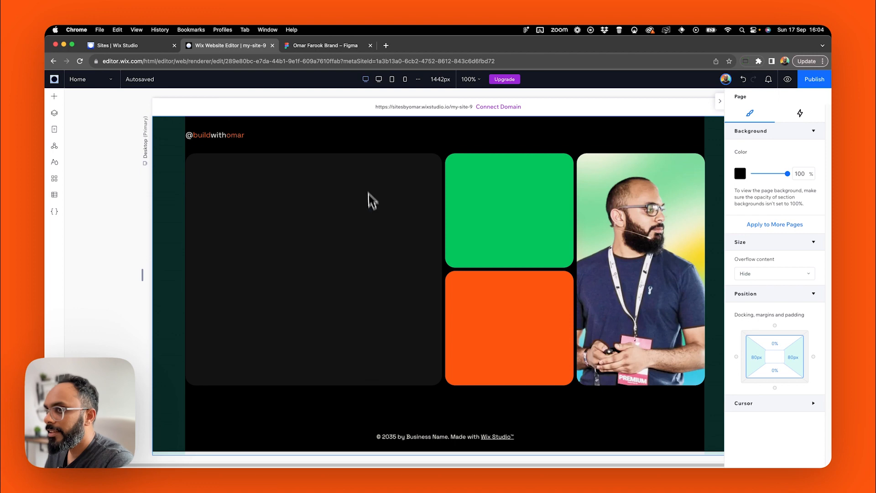
Check the intro card in Figma, switch back to Wix Studio and give the large dark hero cell a 1 px dark grey border.
{"action": "left_click", "coordinate": [326, 46]}
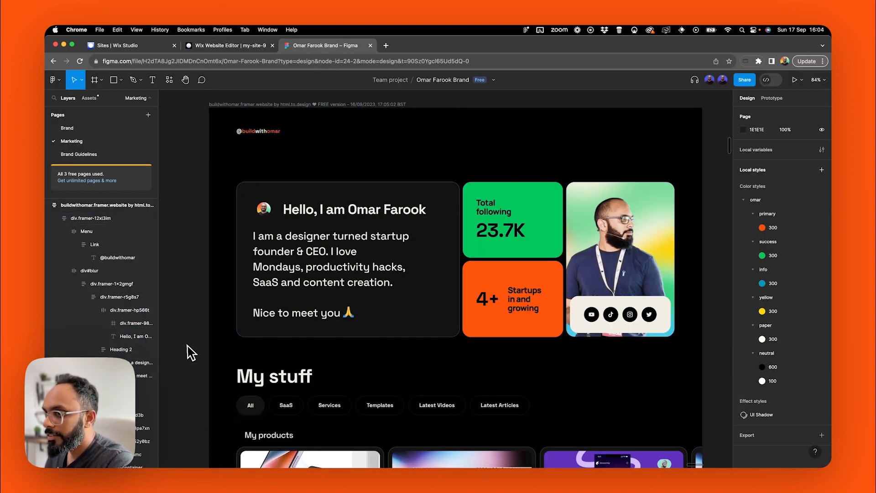
{"action": "left_click", "coordinate": [253, 45]}
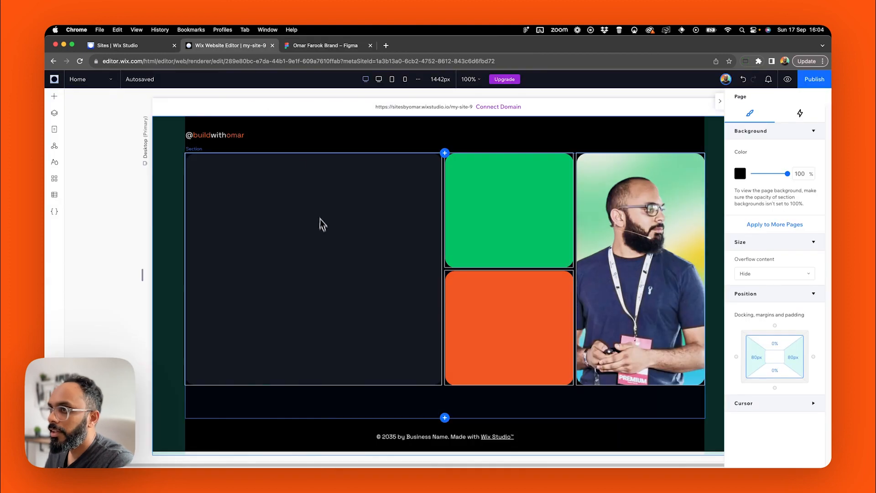
{"action": "left_click", "coordinate": [325, 233]}
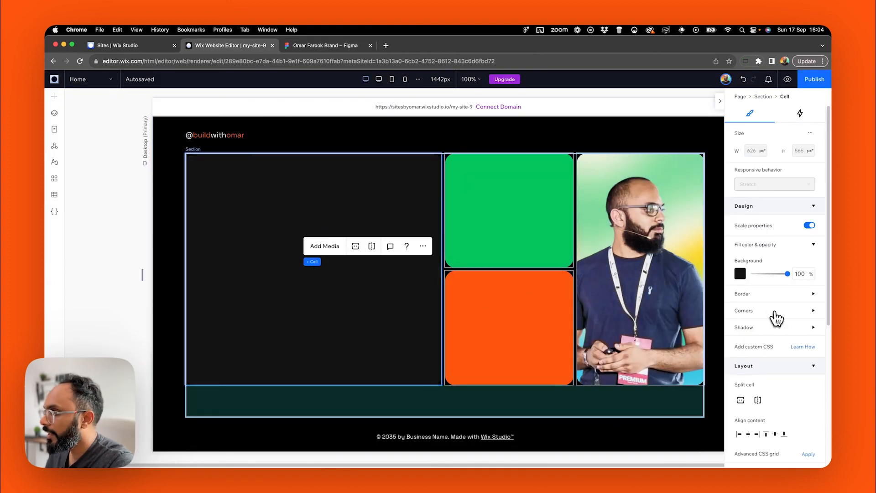
{"action": "left_click", "coordinate": [744, 296]}
{"action": "left_click", "coordinate": [741, 323]}
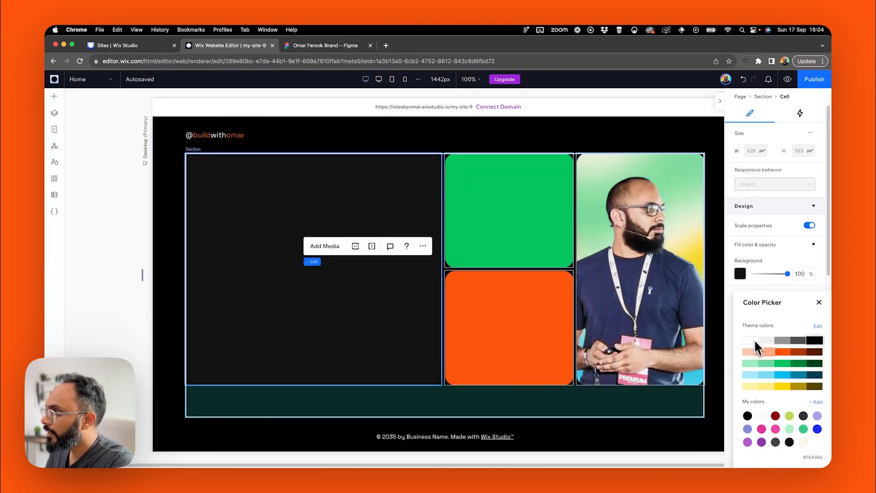
{"action": "left_click", "coordinate": [775, 442]}
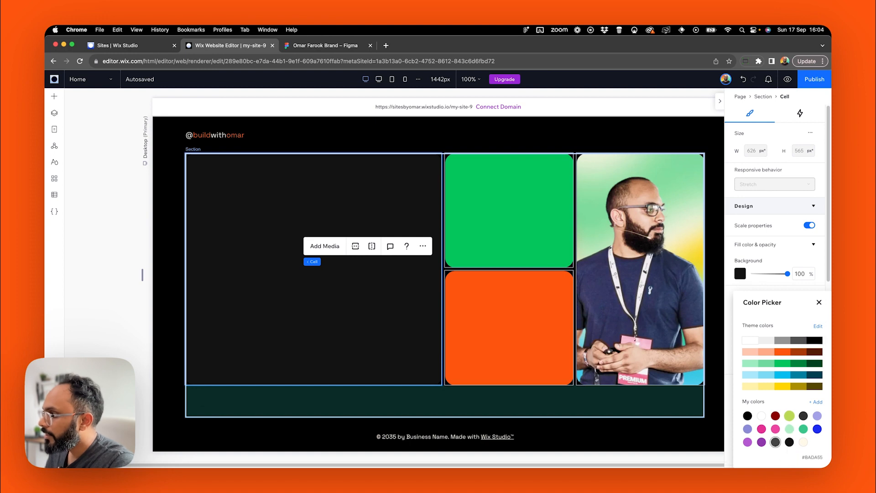
{"action": "left_click", "coordinate": [819, 302]}
{"action": "left_click", "coordinate": [803, 363]}
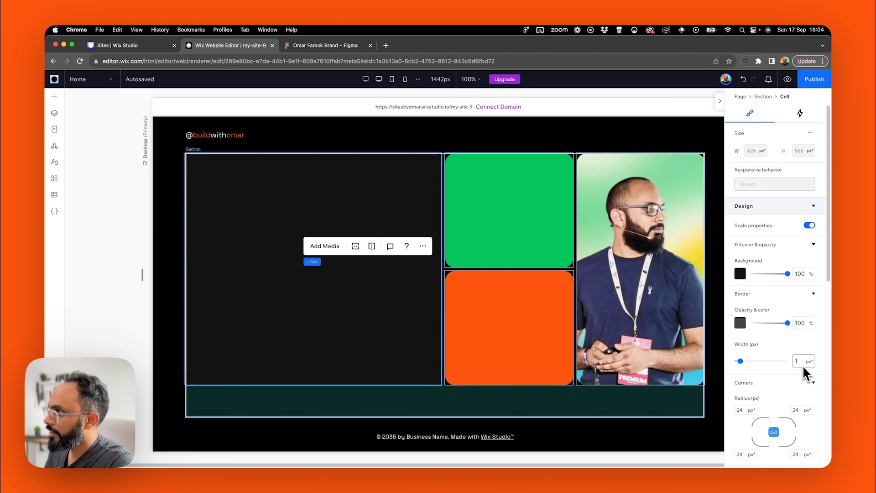
{"action": "left_click", "coordinate": [108, 251]}
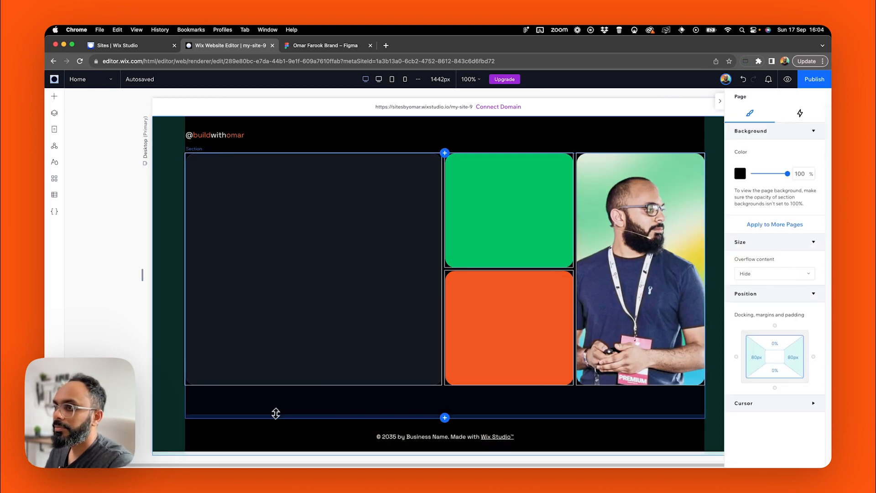
View the page layout at the 1440px-and-below desktop breakpoint.
{"action": "left_click", "coordinate": [276, 412]}
{"action": "left_click", "coordinate": [504, 149]}
{"action": "left_click", "coordinate": [708, 133]}
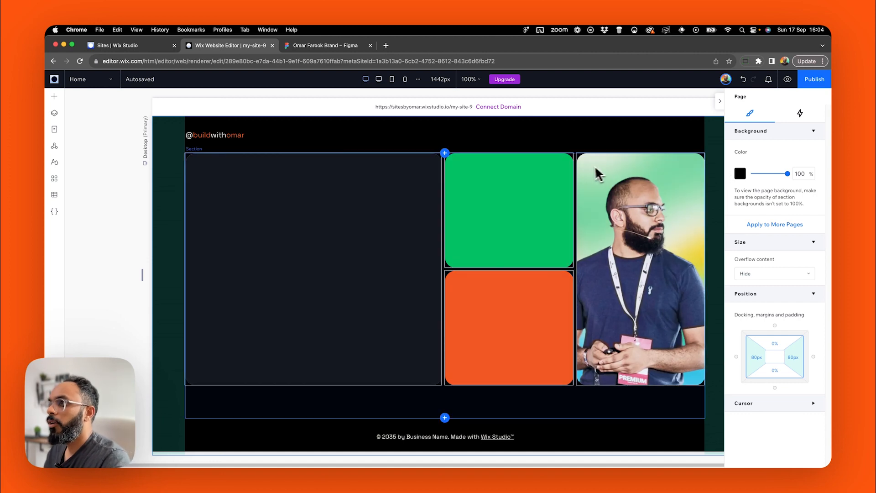
{"action": "left_click", "coordinate": [379, 80]}
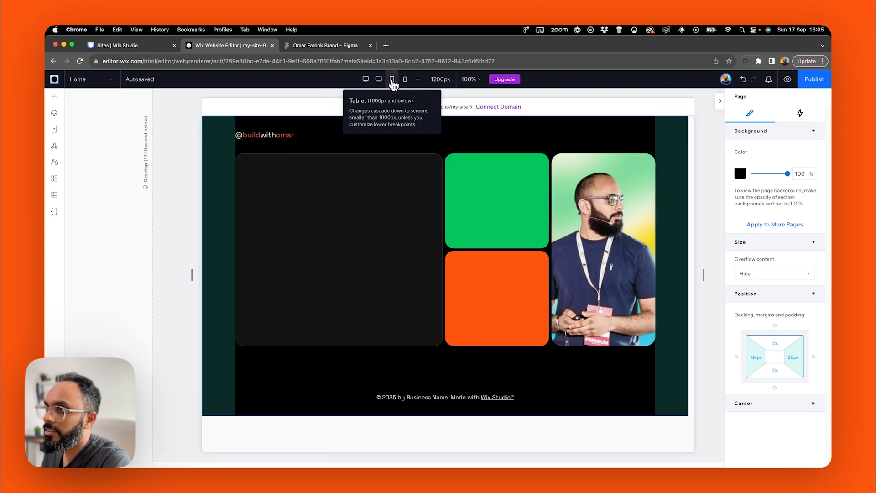
Check the page layout at the tablet and mobile breakpoints and return to the primary desktop view.
{"action": "left_click", "coordinate": [392, 80]}
{"action": "left_click", "coordinate": [405, 80]}
{"action": "left_click", "coordinate": [392, 80]}
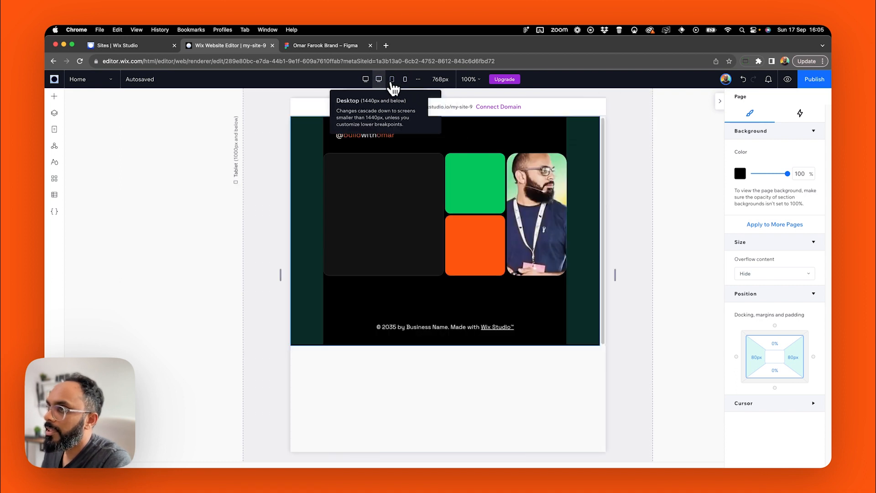
{"action": "left_click", "coordinate": [367, 80]}
{"action": "left_click", "coordinate": [367, 79]}
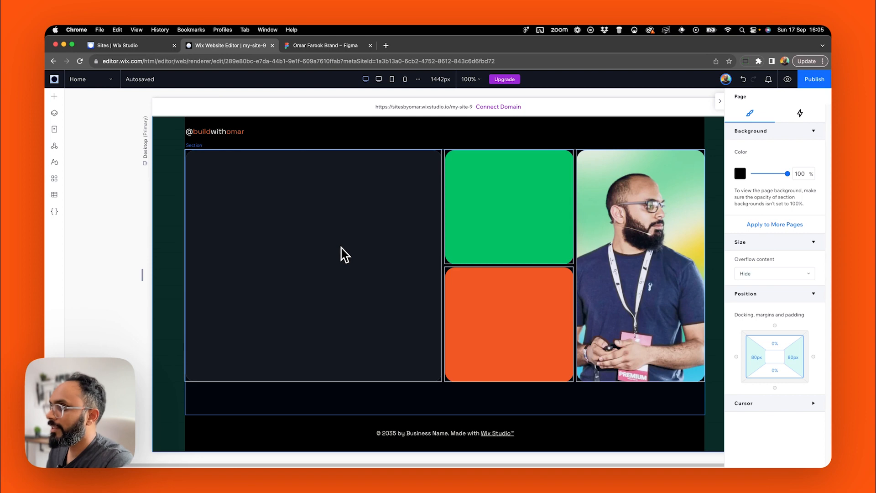
Switch to Figma and try stretching the first website frame to about 1911 px wide to test its fluid resizing, undoing each resize.
{"action": "left_click", "coordinate": [341, 46]}
{"action": "scroll", "coordinate": [294, 166], "scroll_direction": "down", "scroll_amount": 5}
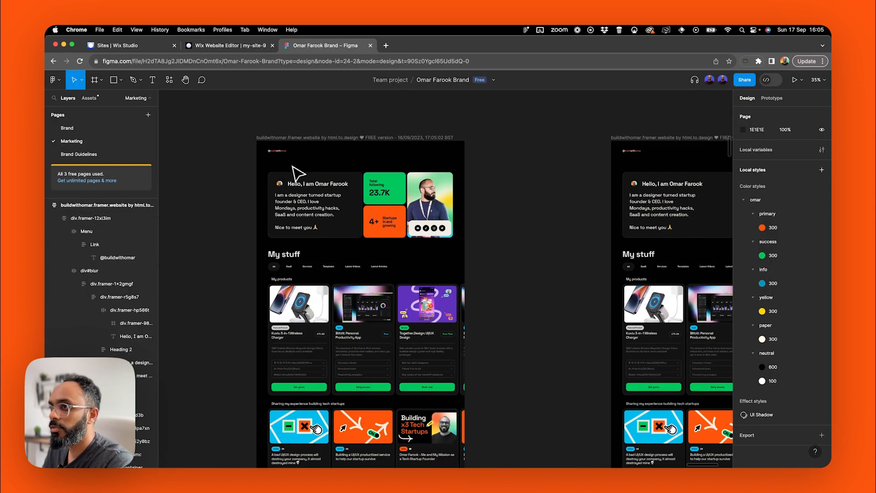
{"action": "left_click", "coordinate": [297, 139]}
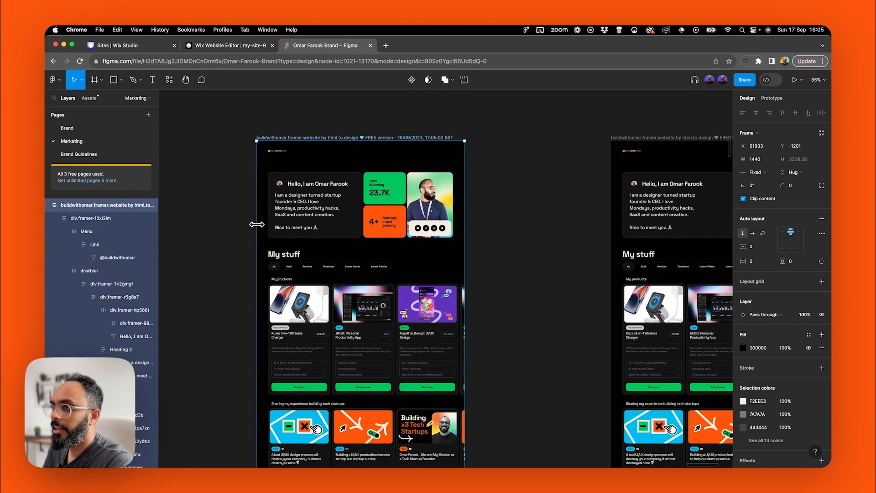
{"action": "left_click_drag", "start_coordinate": [256, 224], "coordinate": [189, 224]}
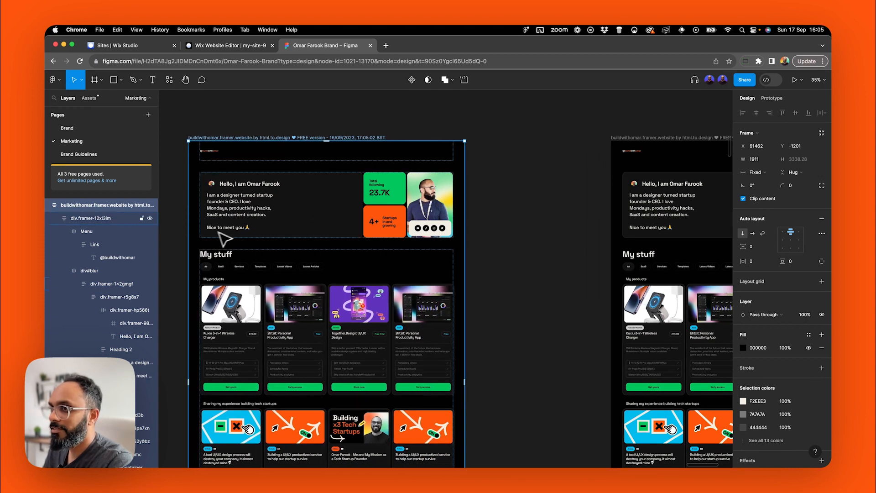
{"action": "key", "text": "super+z"}
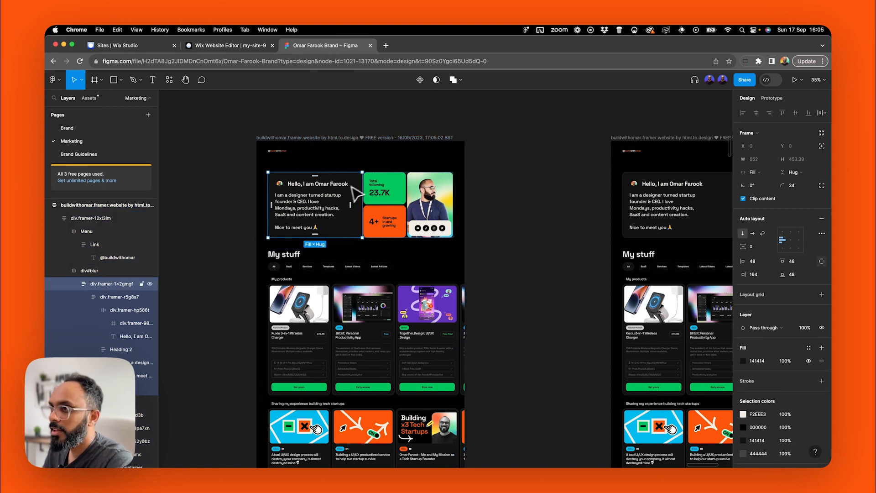
{"action": "left_click_drag", "start_coordinate": [251, 190], "coordinate": [192, 197]}
{"action": "key", "text": "super+z"}
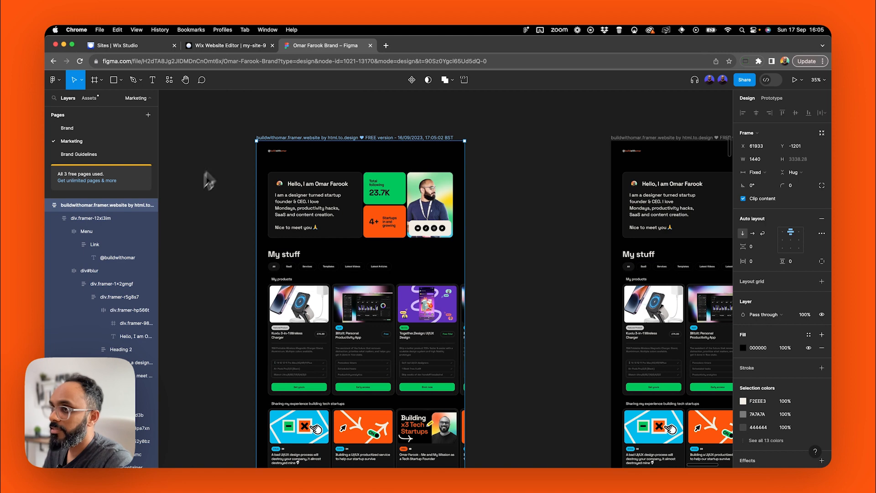
Switch back to Wix Studio and test how the hero cells respond to resizing the desktop canvas.
{"action": "left_click", "coordinate": [231, 47]}
{"action": "mouse_move", "coordinate": [144, 270]}
{"action": "left_mouse_down"}
{"action": "mouse_move", "coordinate": [100, 277]}
{"action": "mouse_move", "coordinate": [143, 269]}
{"action": "left_mouse_up"}
{"action": "left_click_drag", "start_coordinate": [292, 245], "coordinate": [298, 196]}
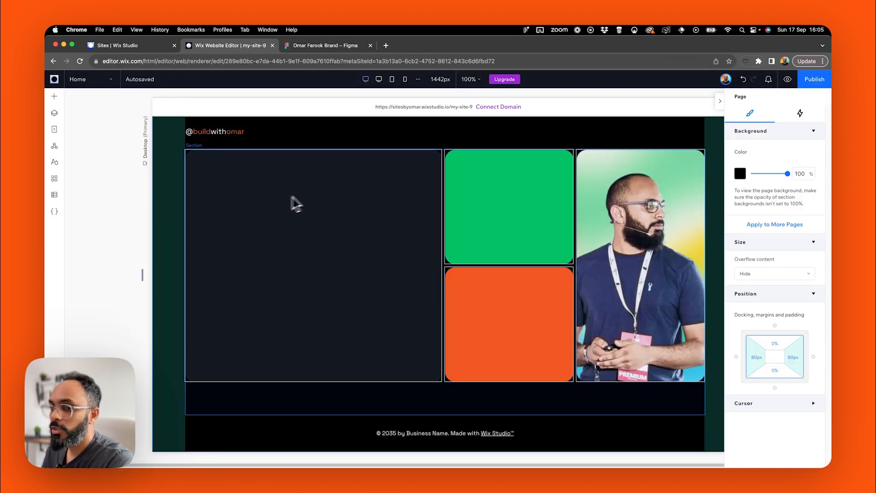
{"action": "left_click_drag", "start_coordinate": [142, 276], "coordinate": [165, 288]}
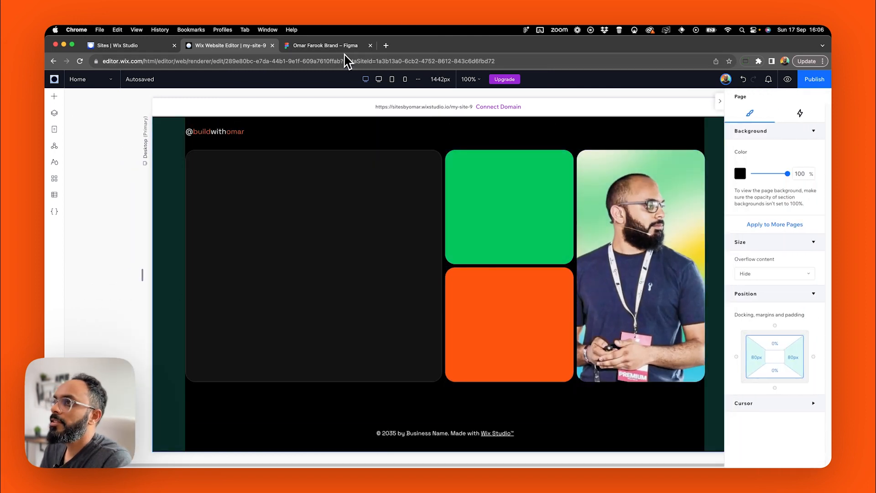
Switch to Figma and inspect the sizing of the website frame, intro card, stats column and portrait card.
{"action": "left_click", "coordinate": [334, 45]}
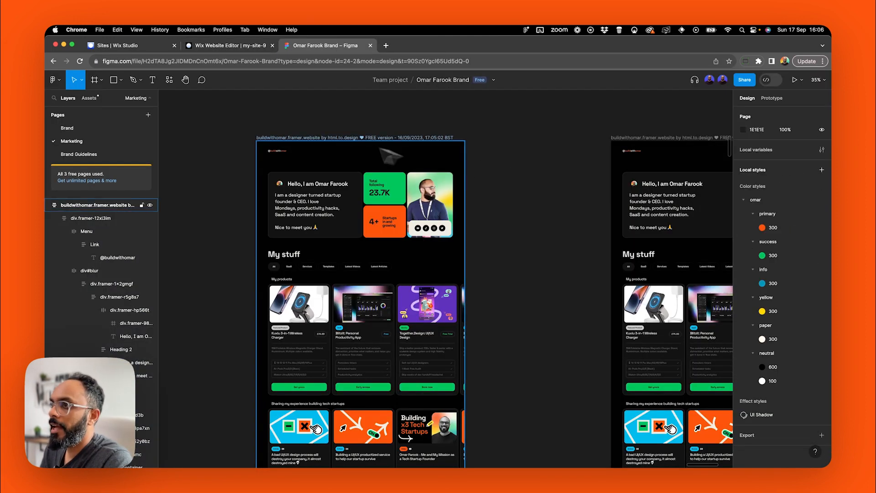
{"action": "left_click", "coordinate": [320, 138]}
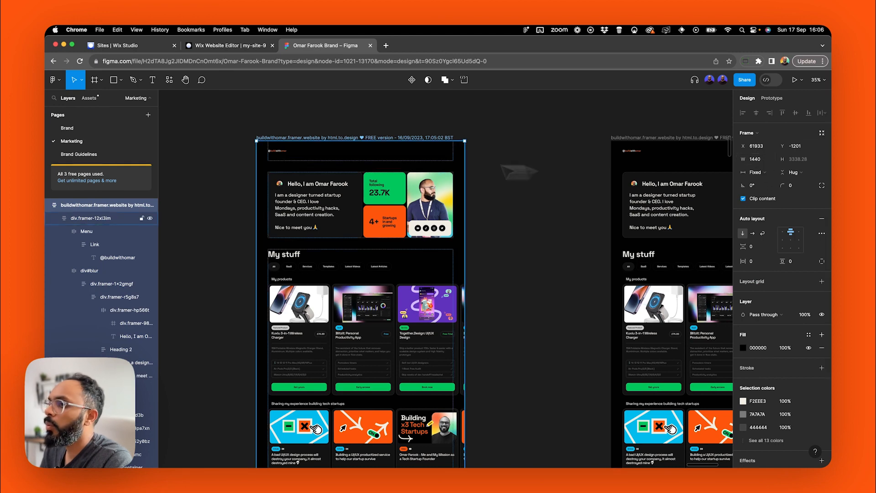
{"action": "scroll", "coordinate": [287, 183], "scroll_direction": "up", "scroll_amount": 2}
{"action": "scroll", "coordinate": [345, 183], "scroll_direction": "up", "scroll_amount": 2}
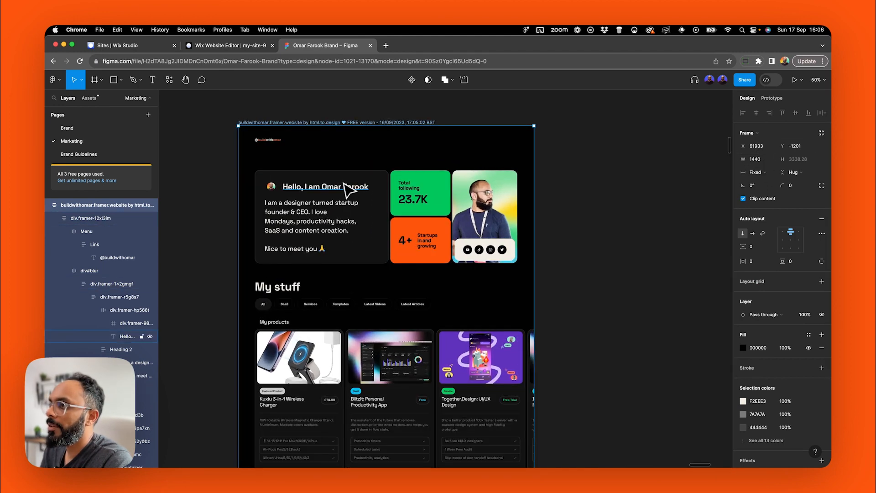
{"action": "left_click", "coordinate": [380, 181], "text": "super"}
{"action": "scroll", "coordinate": [267, 176], "scroll_direction": "up", "scroll_amount": 2}
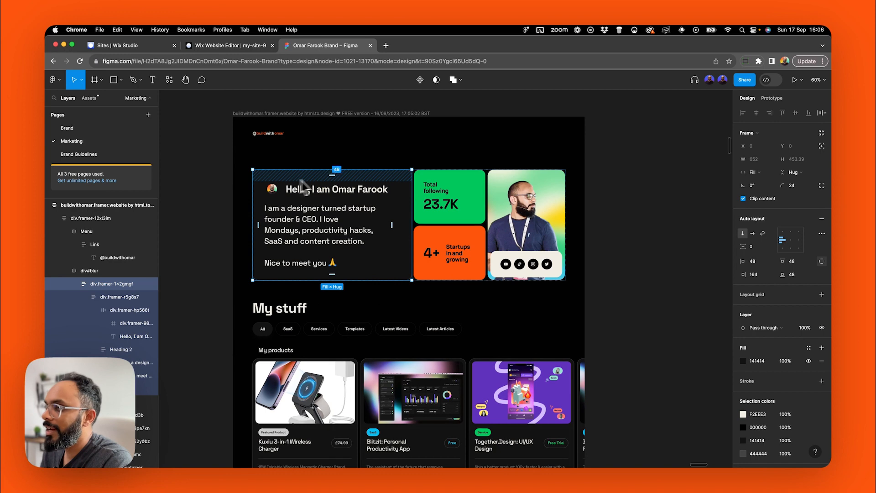
{"action": "left_click", "coordinate": [473, 191]}
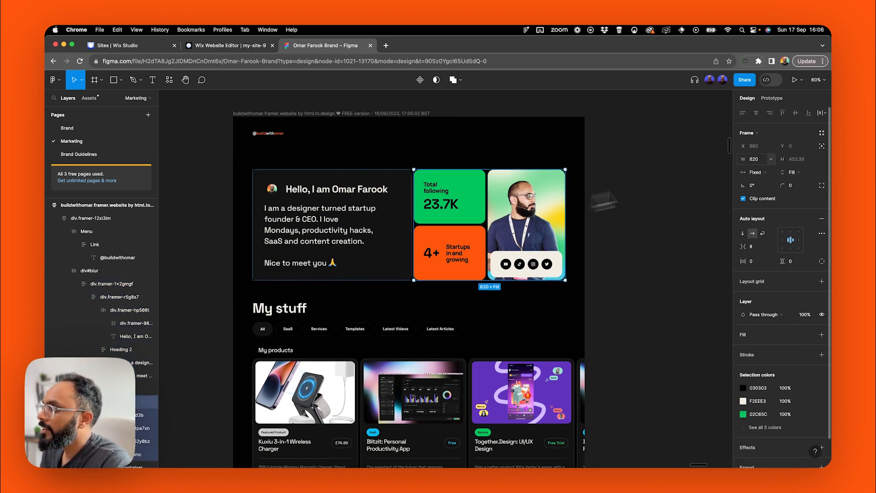
{"action": "left_click", "coordinate": [481, 182]}
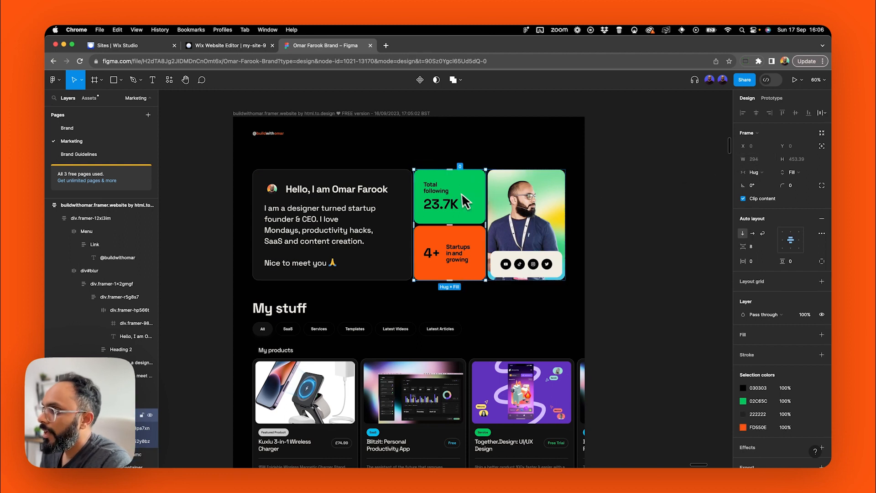
{"action": "left_click", "coordinate": [545, 195]}
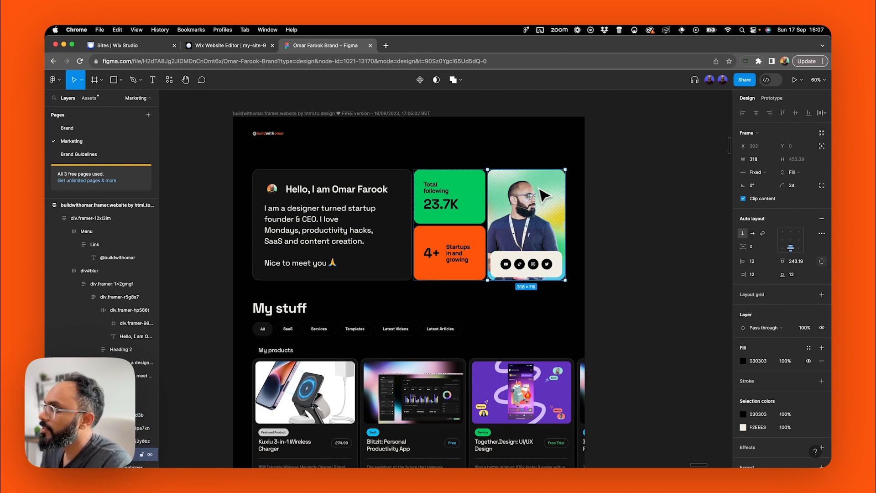
Switch to Wix Studio and check the sizing of the hero section and its green and portrait cells against the canvas width.
{"action": "left_click", "coordinate": [240, 47]}
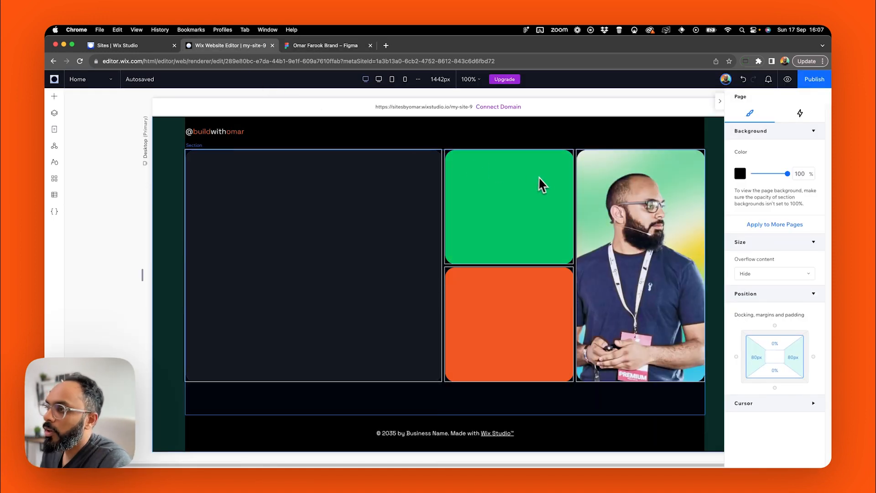
{"action": "scroll", "coordinate": [491, 196], "scroll_direction": "up", "scroll_amount": 1}
{"action": "left_click", "coordinate": [494, 217]}
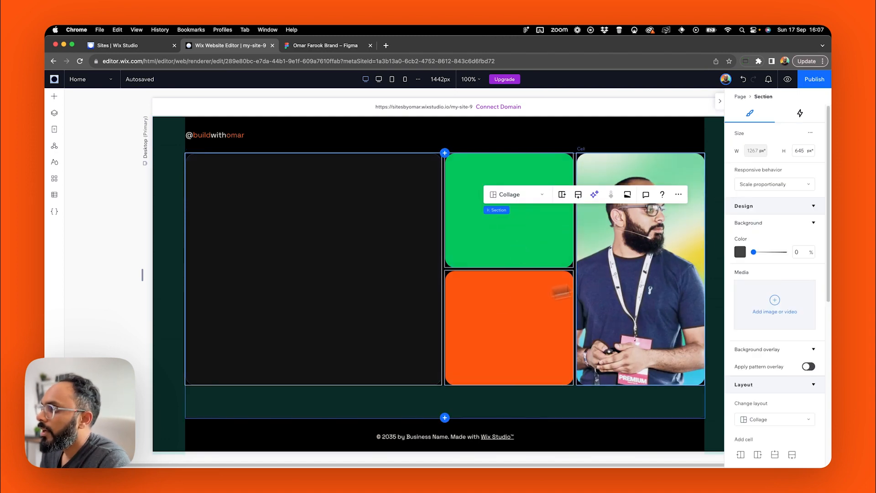
{"action": "left_click", "coordinate": [668, 264]}
{"action": "left_click", "coordinate": [522, 247]}
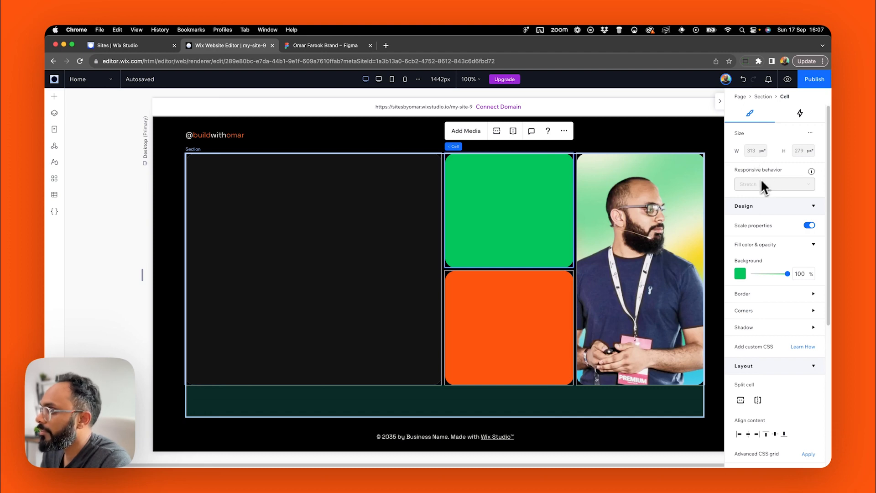
{"action": "left_click", "coordinate": [659, 224]}
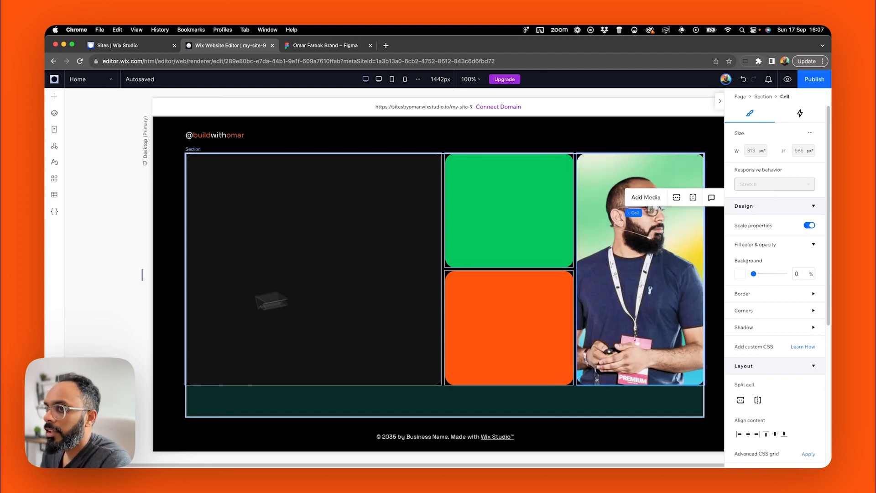
{"action": "mouse_move", "coordinate": [139, 282]}
{"action": "left_mouse_down"}
{"action": "mouse_move", "coordinate": [141, 274]}
{"action": "mouse_move", "coordinate": [68, 283]}
{"action": "mouse_move", "coordinate": [142, 278]}
{"action": "left_mouse_up"}
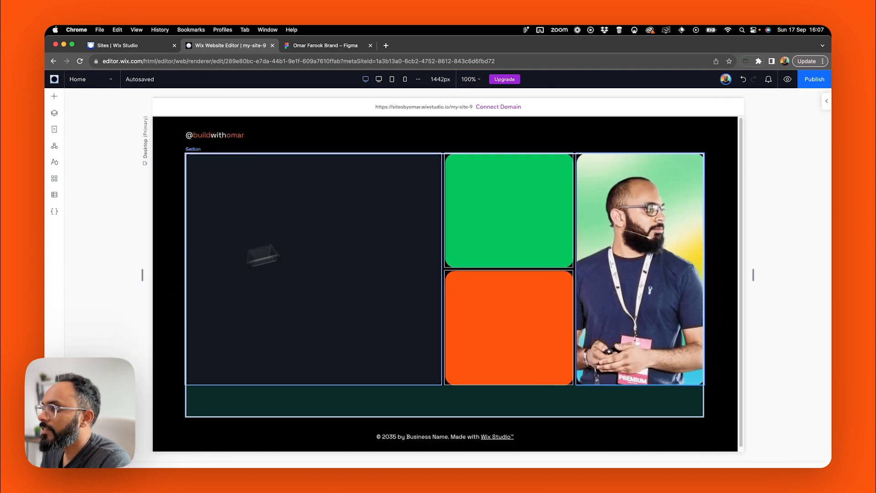
Examine the green cell's size, design, layout and position settings for a way to control its width.
{"action": "left_click", "coordinate": [489, 201]}
{"action": "scroll", "coordinate": [766, 319], "scroll_direction": "down", "scroll_amount": 5}
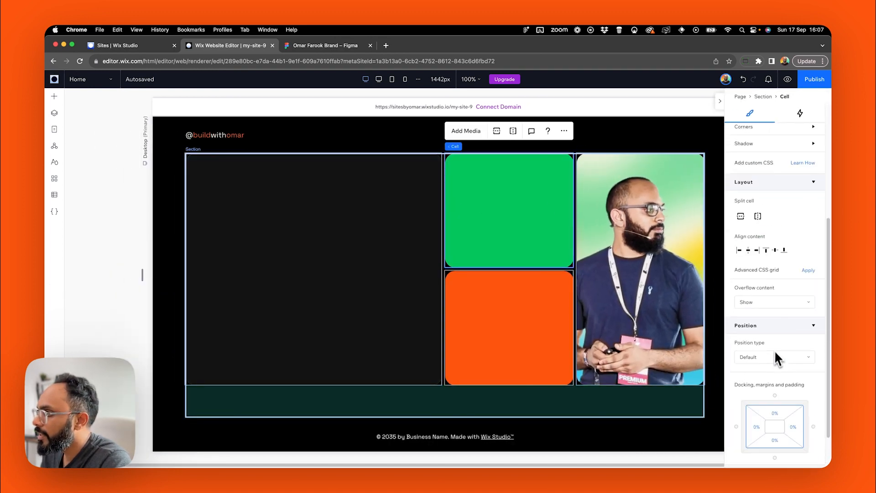
{"action": "scroll", "coordinate": [792, 297], "scroll_direction": "up", "scroll_amount": 5}
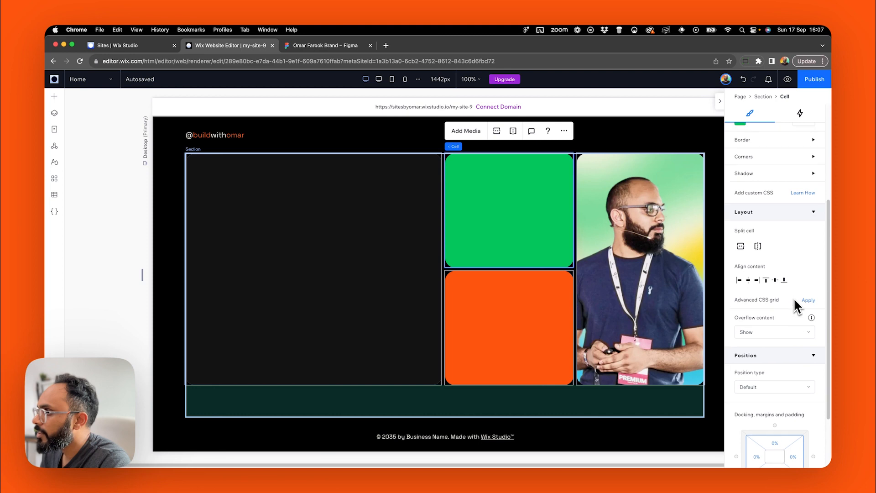
{"action": "scroll", "coordinate": [767, 328], "scroll_direction": "down", "scroll_amount": 5}
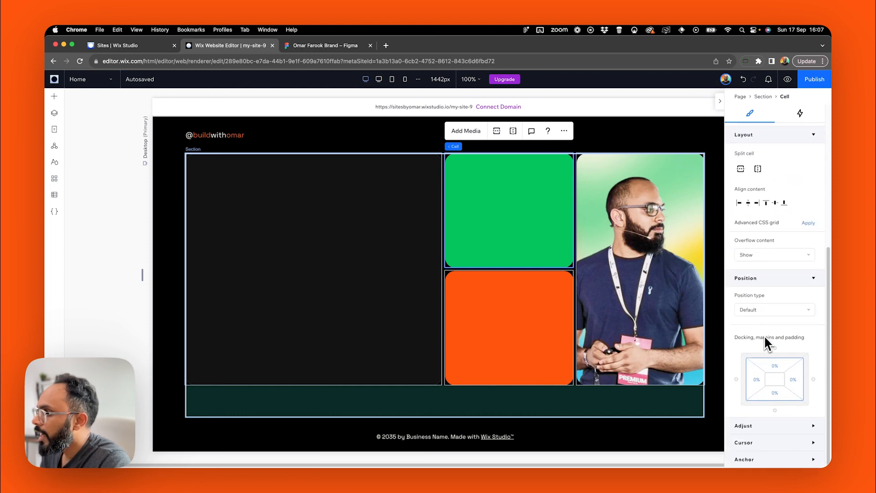
{"action": "scroll", "coordinate": [791, 347], "scroll_direction": "up", "scroll_amount": 5}
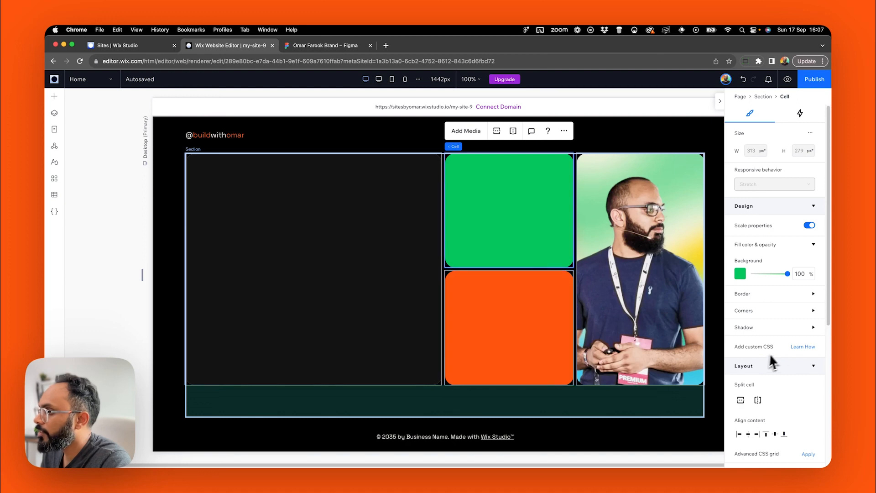
{"action": "scroll", "coordinate": [776, 356], "scroll_direction": "down", "scroll_amount": 2}
{"action": "scroll", "coordinate": [781, 283], "scroll_direction": "up", "scroll_amount": 2}
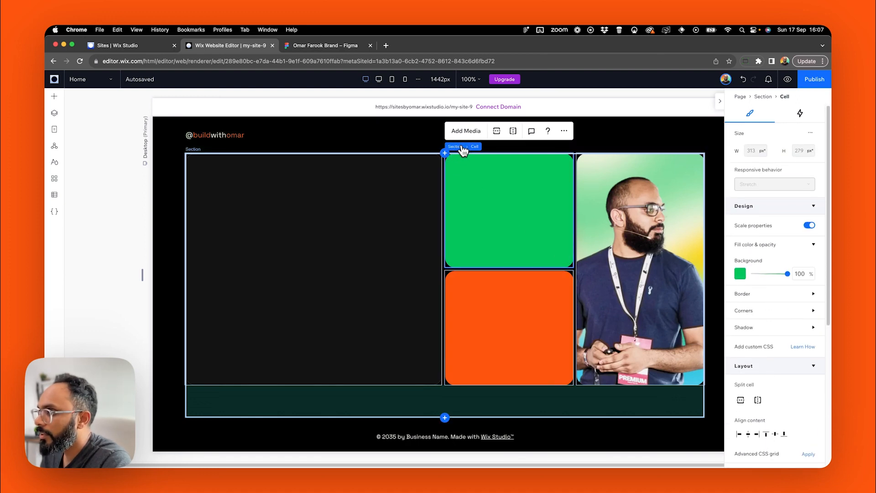
Select the parent hero section and examine its layout, gap and responsive behavior settings.
{"action": "left_click", "coordinate": [456, 146]}
{"action": "scroll", "coordinate": [768, 347], "scroll_direction": "down", "scroll_amount": 5}
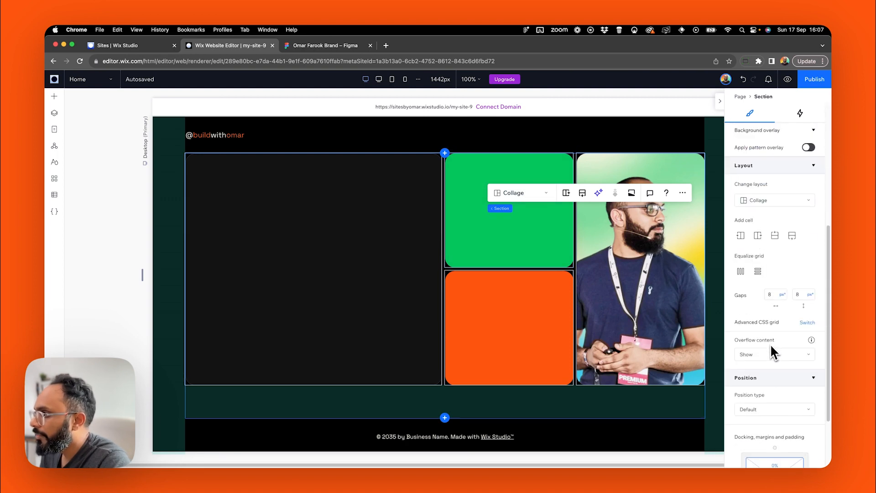
{"action": "scroll", "coordinate": [770, 254], "scroll_direction": "up", "scroll_amount": 1}
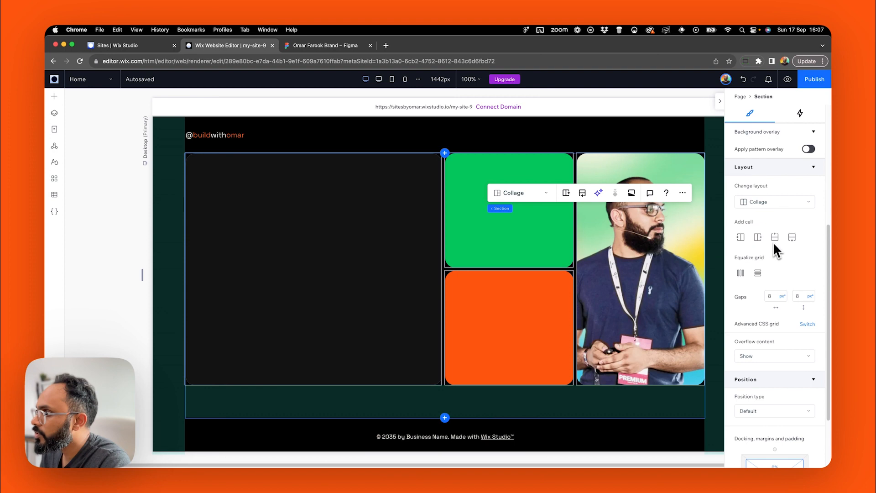
{"action": "scroll", "coordinate": [775, 249], "scroll_direction": "up", "scroll_amount": 5}
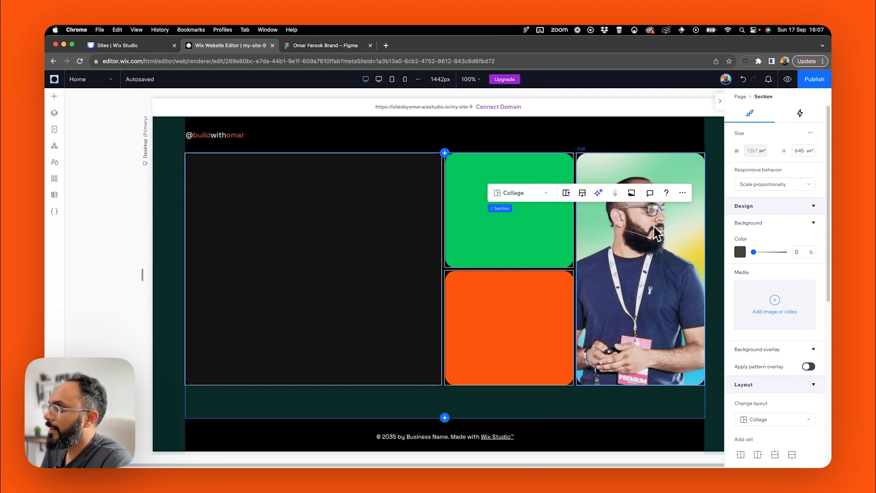
Turn on advanced sizing for the hero section to check its width and height options, and turn it back off.
{"action": "left_click", "coordinate": [811, 132]}
{"action": "left_click", "coordinate": [789, 139]}
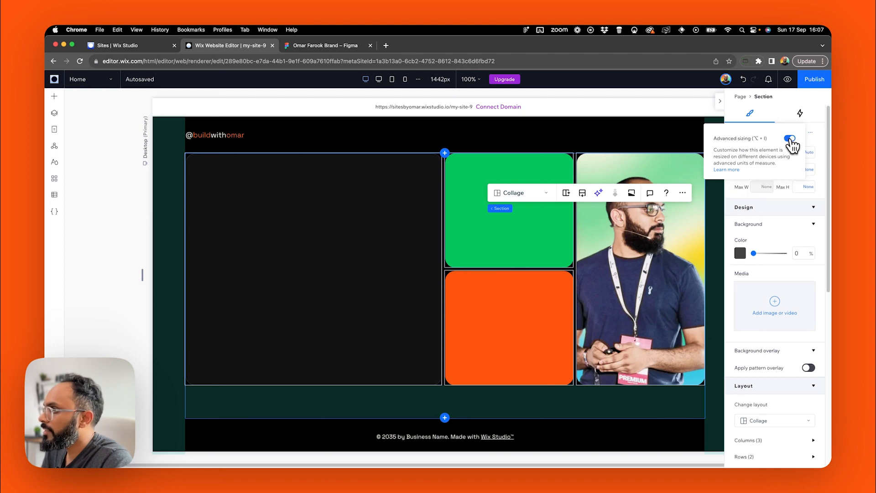
{"action": "left_click", "coordinate": [811, 138]}
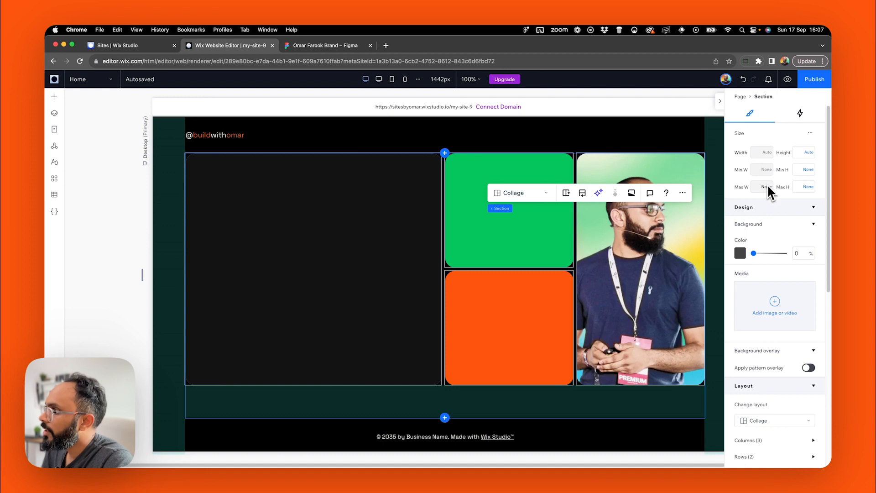
{"action": "left_click", "coordinate": [814, 133]}
{"action": "left_click", "coordinate": [798, 141]}
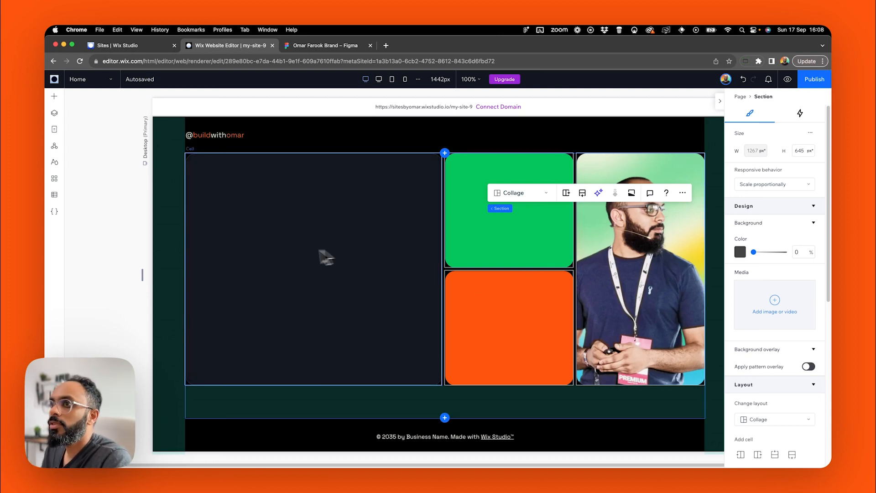
Duplicate the hero section so a copy of its collage sits below the original.
{"action": "left_click", "coordinate": [131, 247]}
{"action": "left_click", "coordinate": [338, 238]}
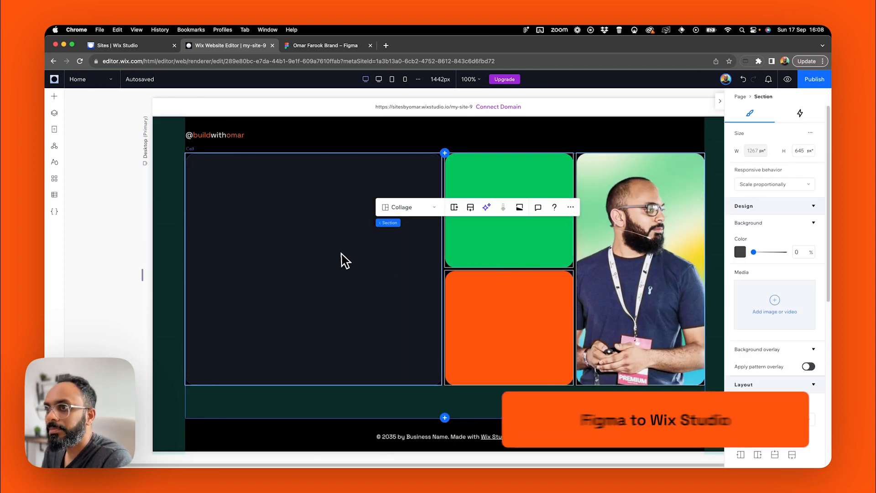
{"action": "left_click", "coordinate": [208, 167]}
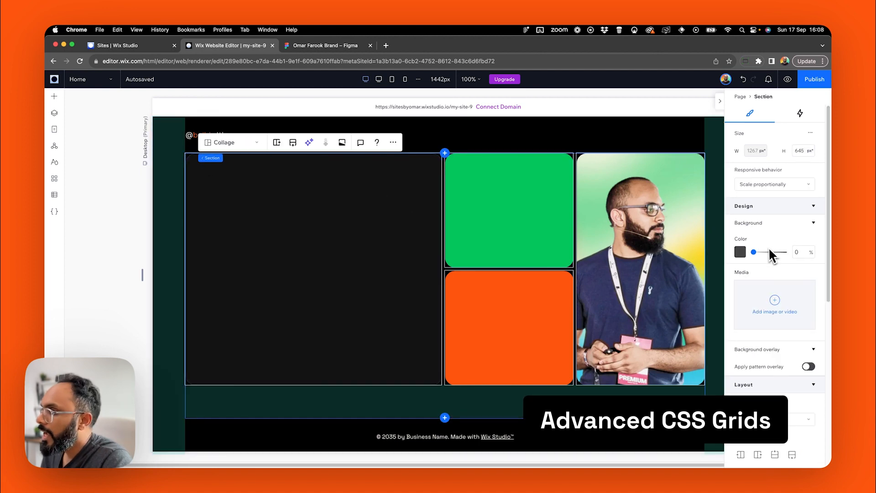
{"action": "scroll", "coordinate": [789, 279], "scroll_direction": "down", "scroll_amount": 3}
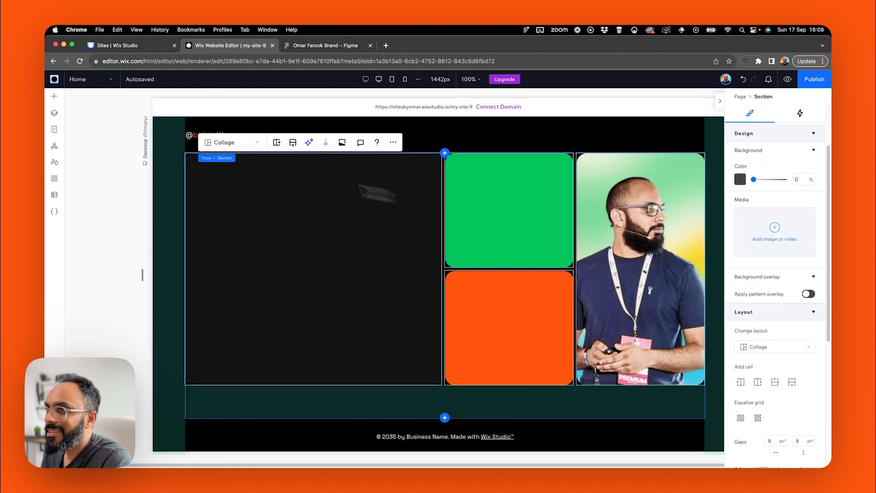
{"action": "left_click", "coordinate": [393, 143]}
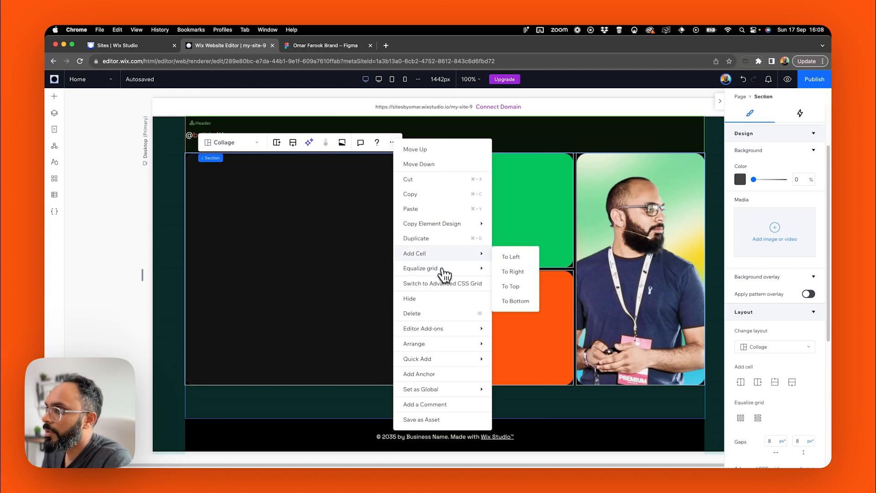
{"action": "left_click", "coordinate": [442, 248]}
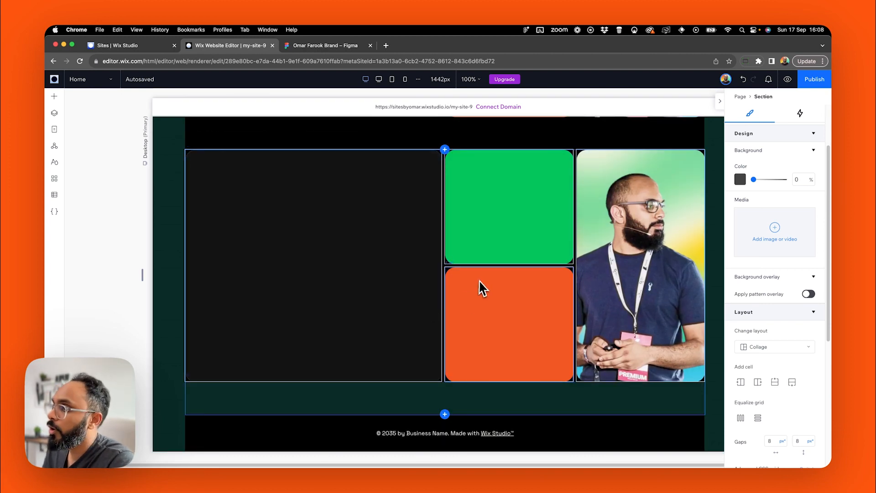
{"action": "scroll", "coordinate": [478, 283], "scroll_direction": "up", "scroll_amount": 5}
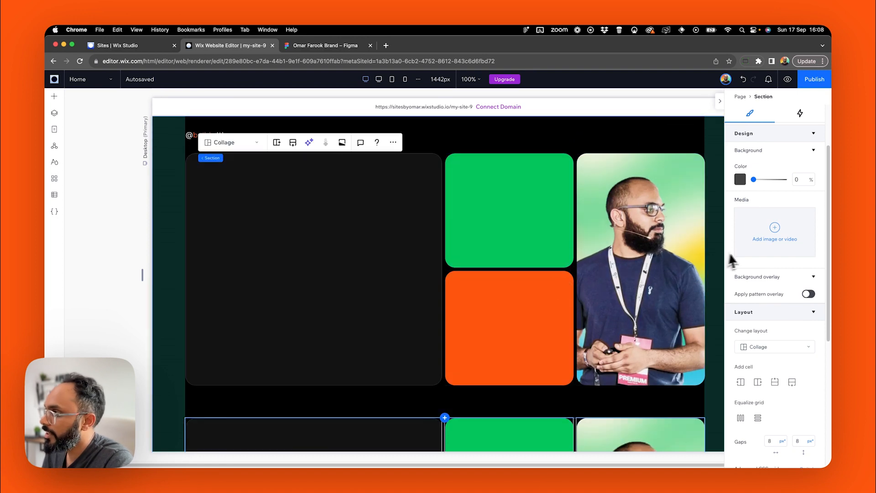
Convert the top hero section's collage layout to an advanced CSS grid.
{"action": "left_click", "coordinate": [475, 274]}
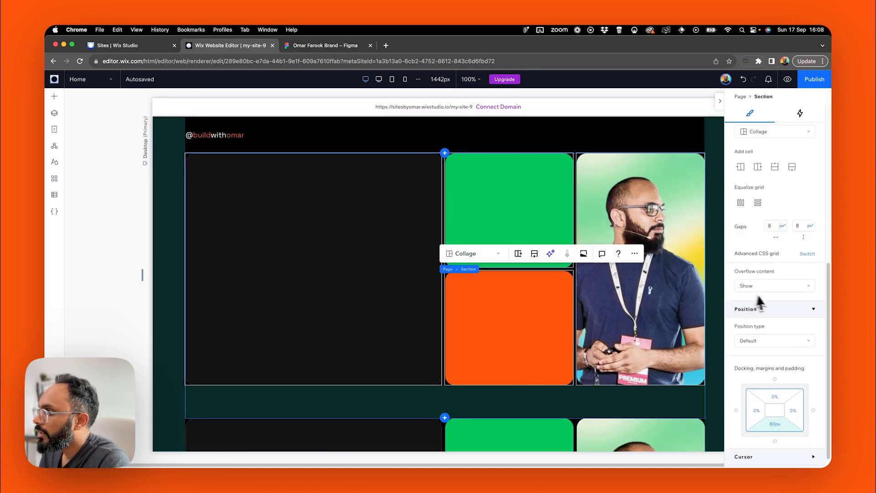
{"action": "left_click", "coordinate": [812, 256]}
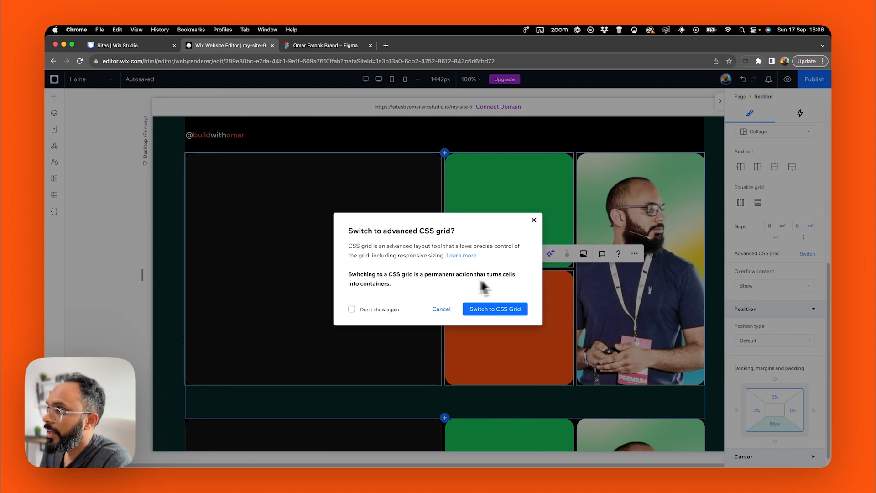
{"action": "left_click", "coordinate": [504, 314]}
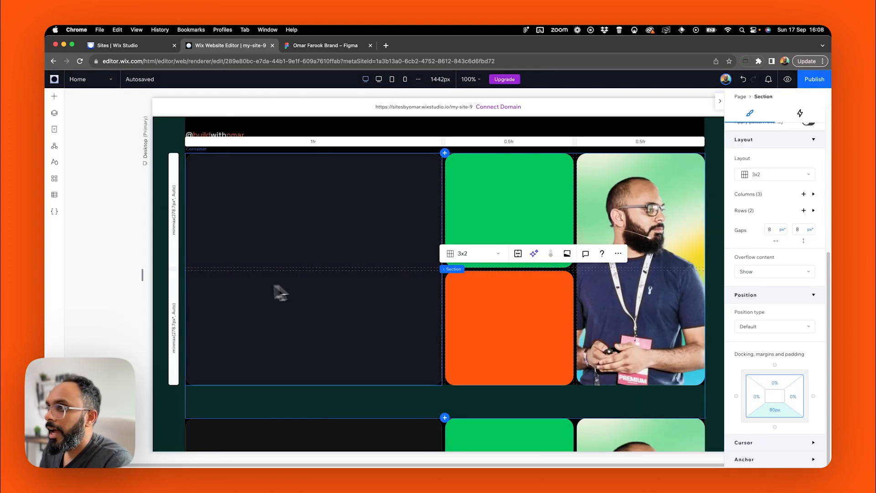
Examine the sizing of the grid's two rows and three columns in the top hero section.
{"action": "left_click", "coordinate": [177, 239]}
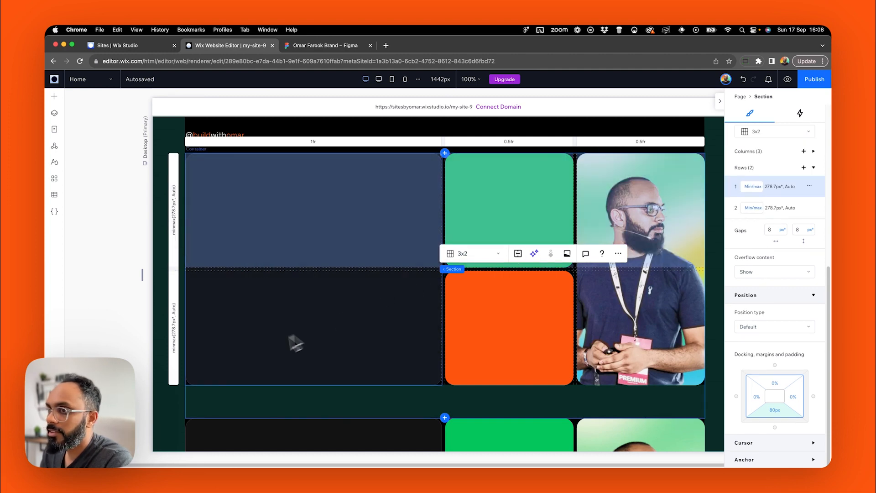
{"action": "left_click", "coordinate": [176, 323]}
{"action": "left_click", "coordinate": [349, 143]}
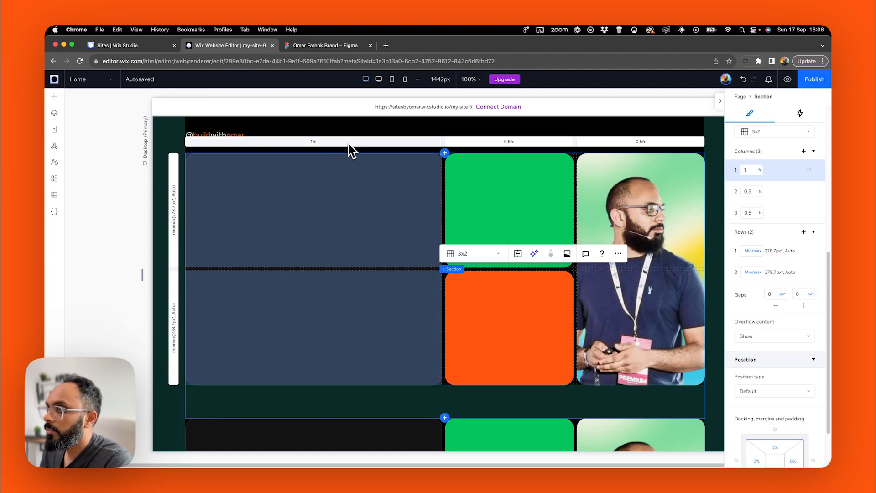
{"action": "left_click", "coordinate": [500, 144]}
{"action": "left_click", "coordinate": [622, 143]}
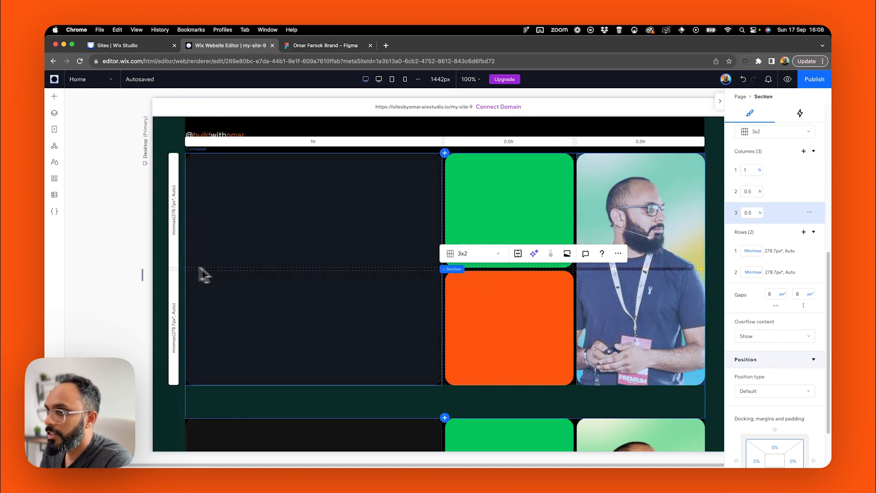
Examine which grid cells the dark, green and portrait containers occupy, and the dark container's size and design settings.
{"action": "left_click", "coordinate": [436, 371]}
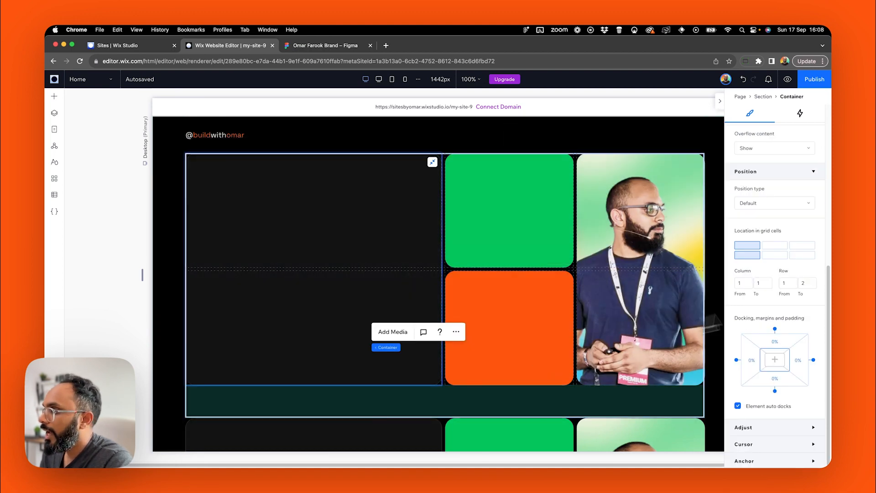
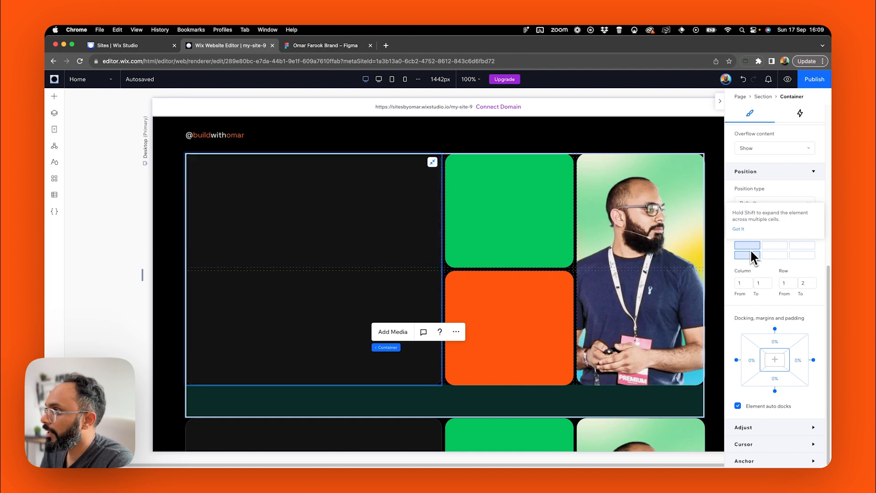
{"action": "left_click", "coordinate": [493, 200]}
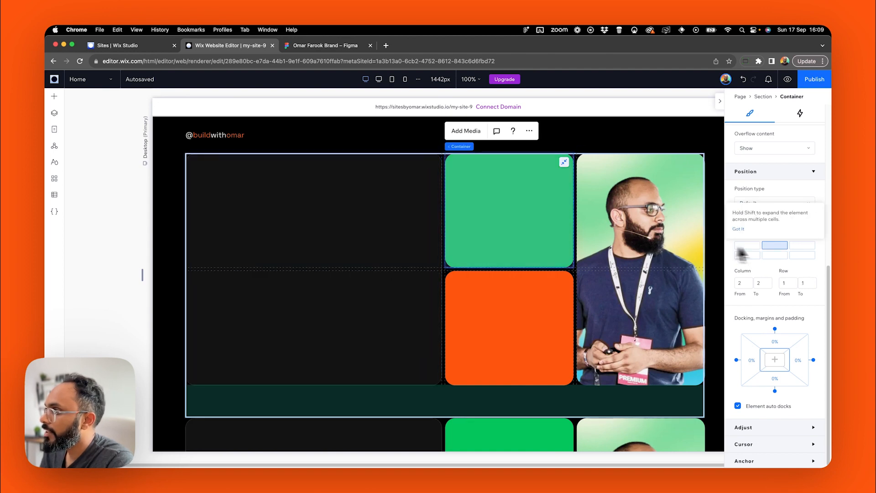
{"action": "left_click", "coordinate": [782, 254]}
{"action": "left_click", "coordinate": [636, 354]}
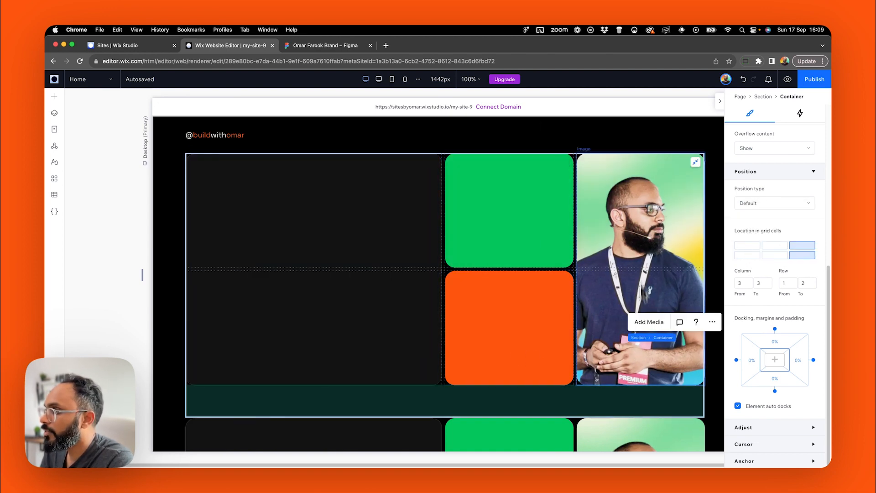
{"action": "left_click", "coordinate": [644, 310]}
{"action": "left_click", "coordinate": [350, 261]}
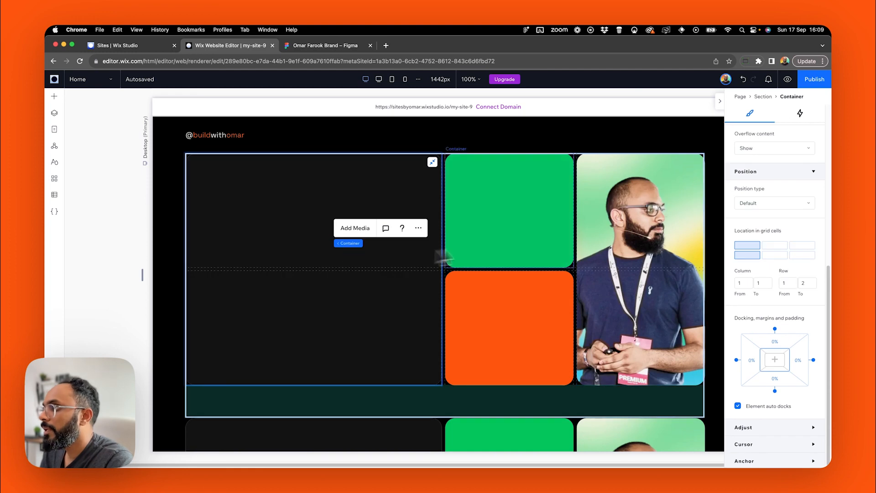
{"action": "scroll", "coordinate": [755, 217], "scroll_direction": "up", "scroll_amount": 6}
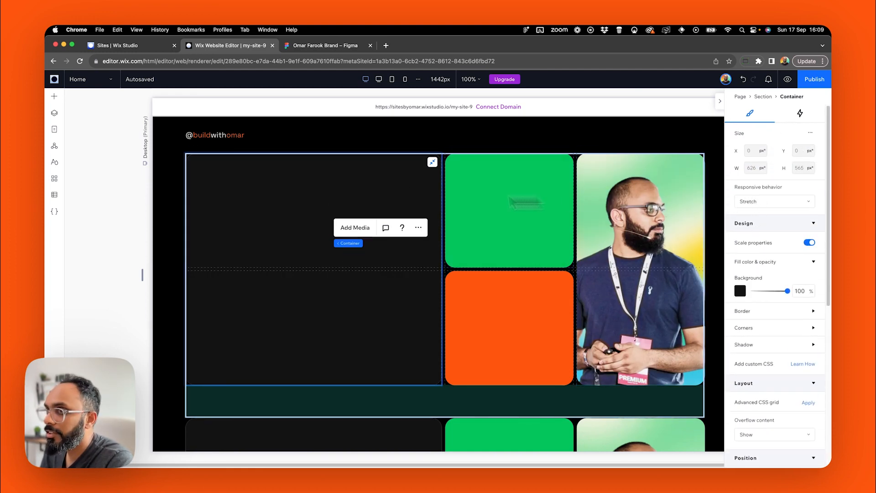
Check the responsive behavior options of the top hero section and reselect its dark container.
{"action": "left_click", "coordinate": [346, 244]}
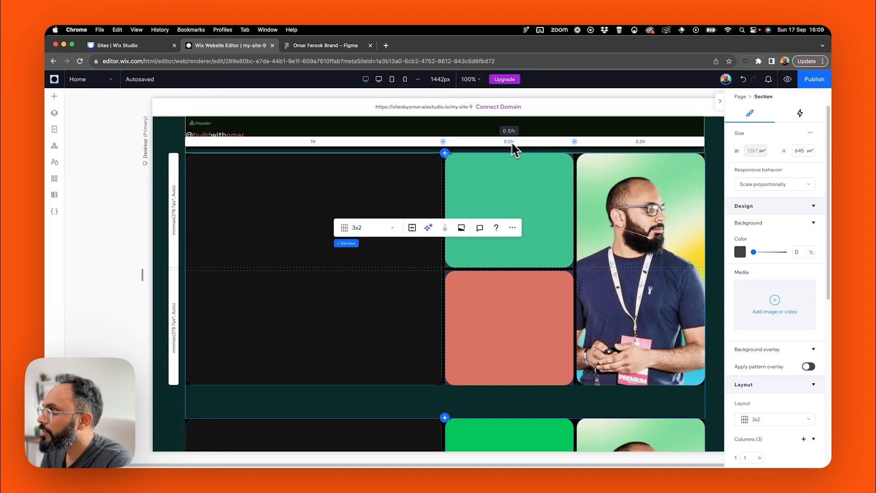
{"action": "left_click", "coordinate": [786, 185]}
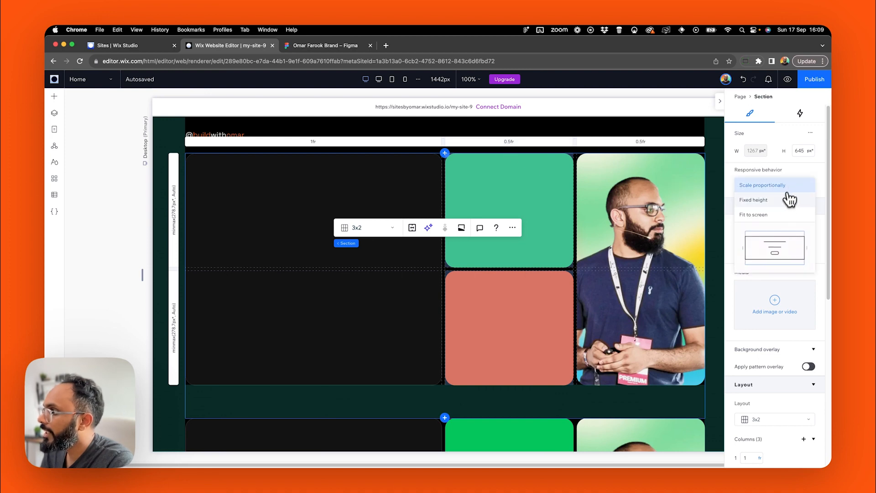
{"action": "left_click", "coordinate": [786, 185]}
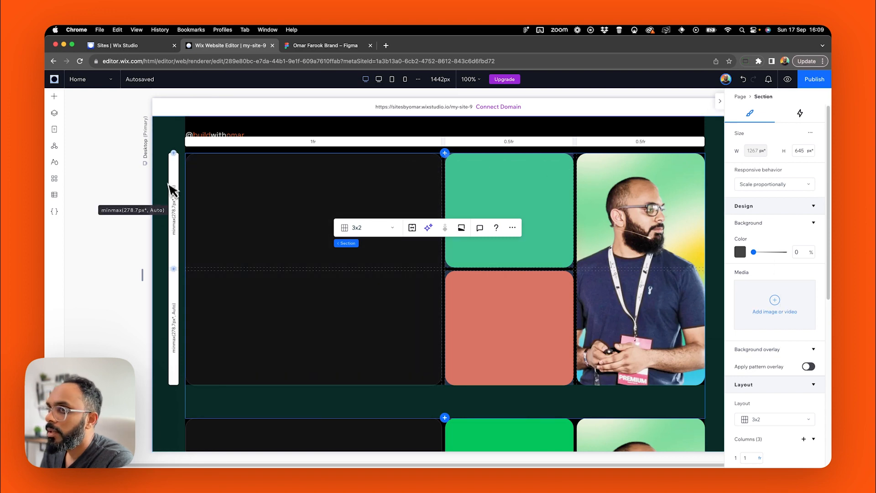
{"action": "left_click", "coordinate": [253, 195]}
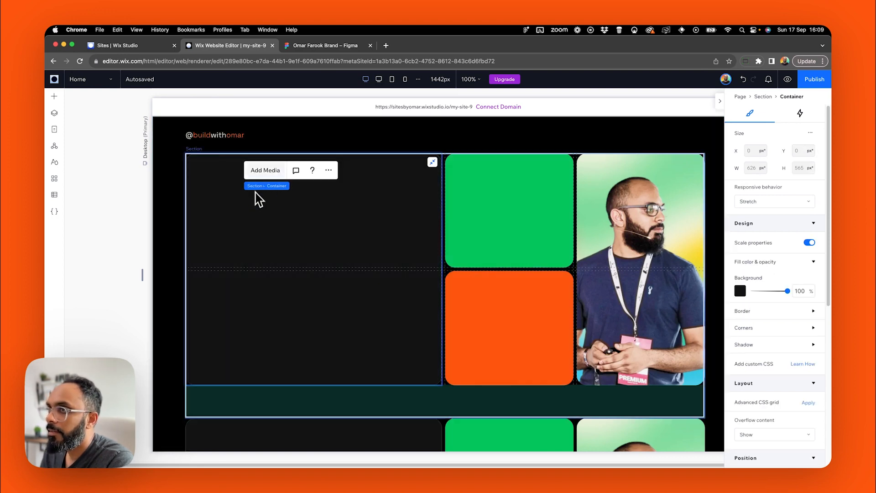
Switch to the Figma design to check the dark intro card's height, and return to Wix Studio.
{"action": "left_click", "coordinate": [319, 45]}
{"action": "left_click", "coordinate": [406, 183]}
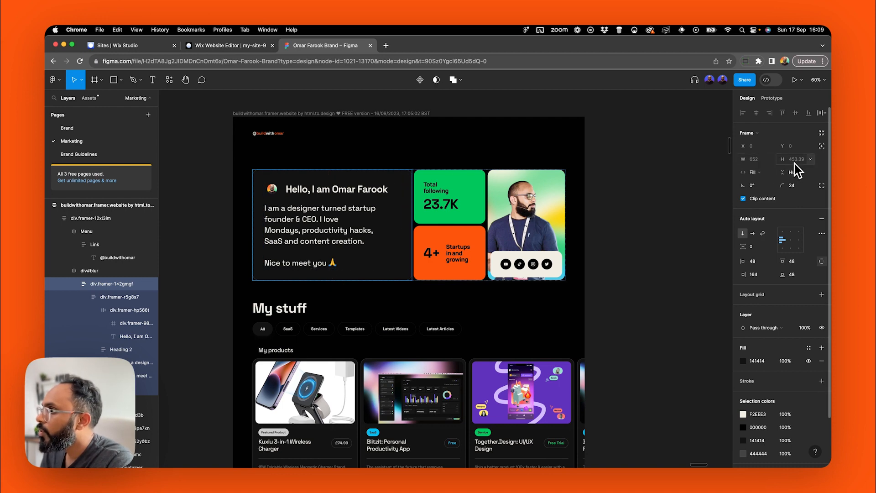
{"action": "left_click", "coordinate": [226, 46]}
Set the top hero section's responsive behavior to Fixed height and its height to 453 px.
{"action": "left_click", "coordinate": [313, 220]}
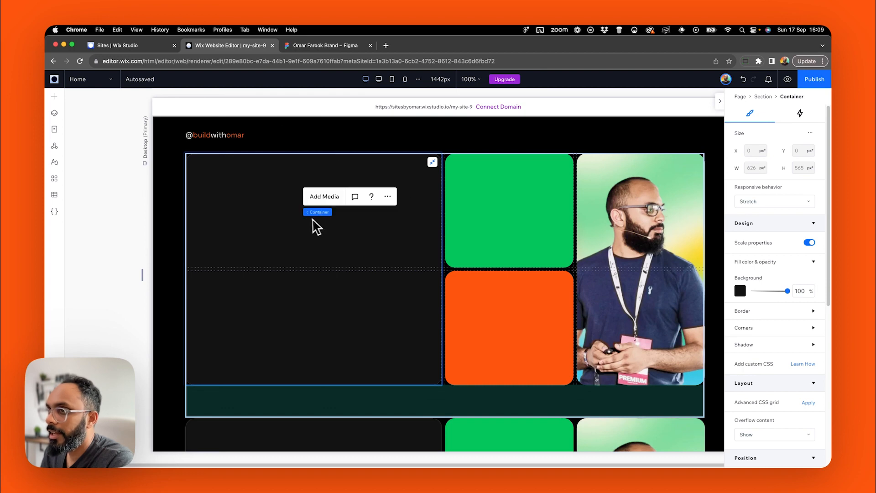
{"action": "left_click", "coordinate": [314, 213]}
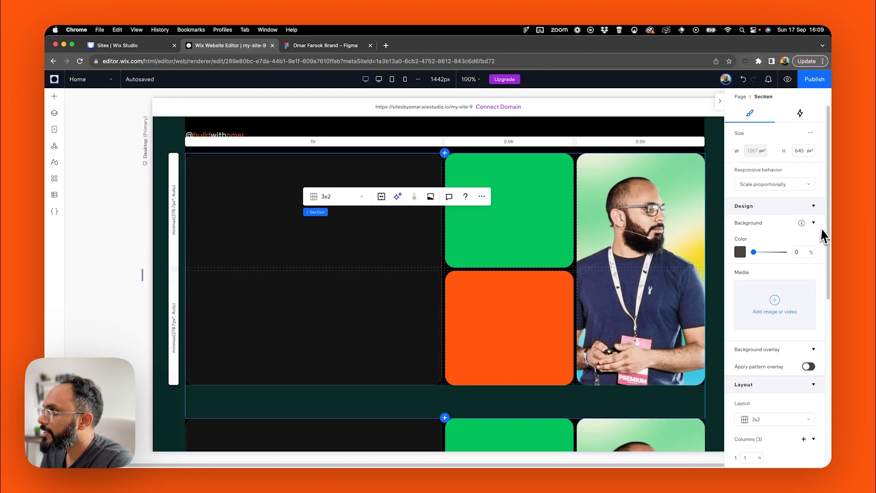
{"action": "left_click", "coordinate": [787, 184]}
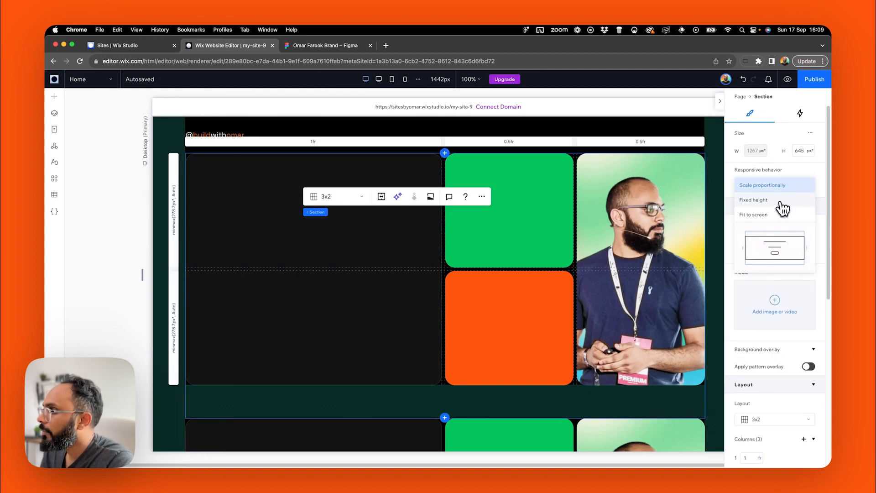
{"action": "left_click", "coordinate": [779, 201]}
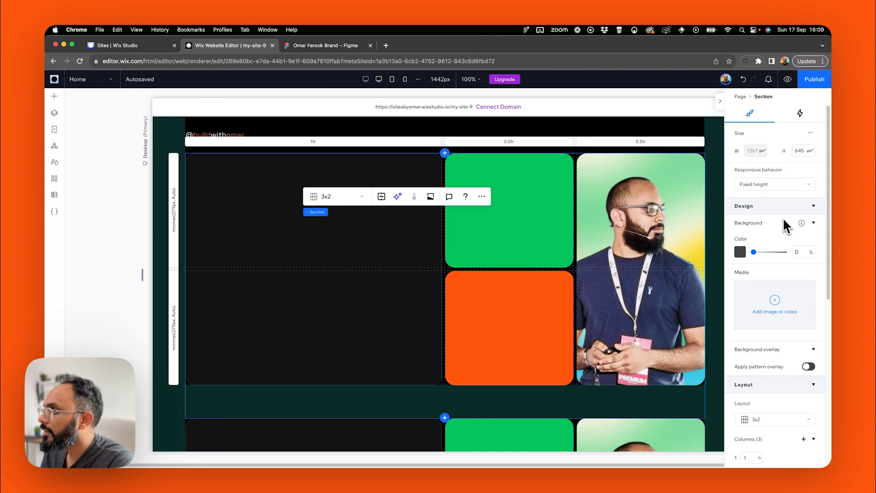
{"action": "left_click", "coordinate": [800, 150]}
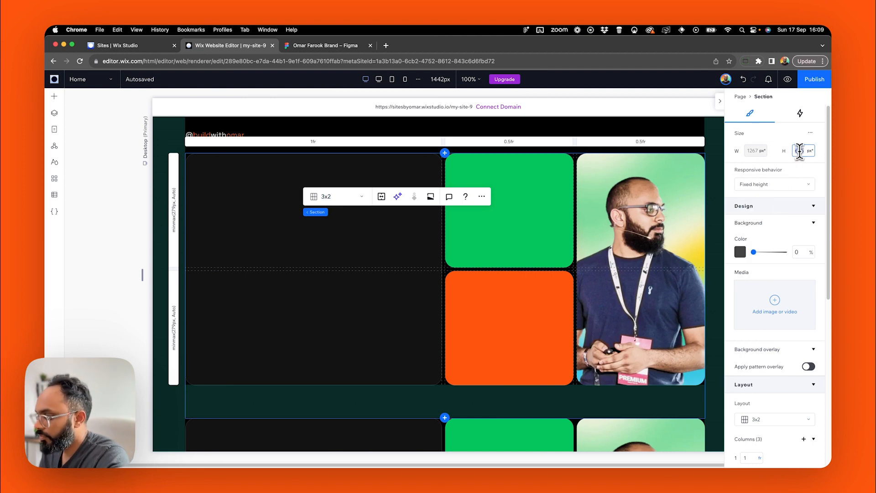
{"action": "key", "text": "Return"}
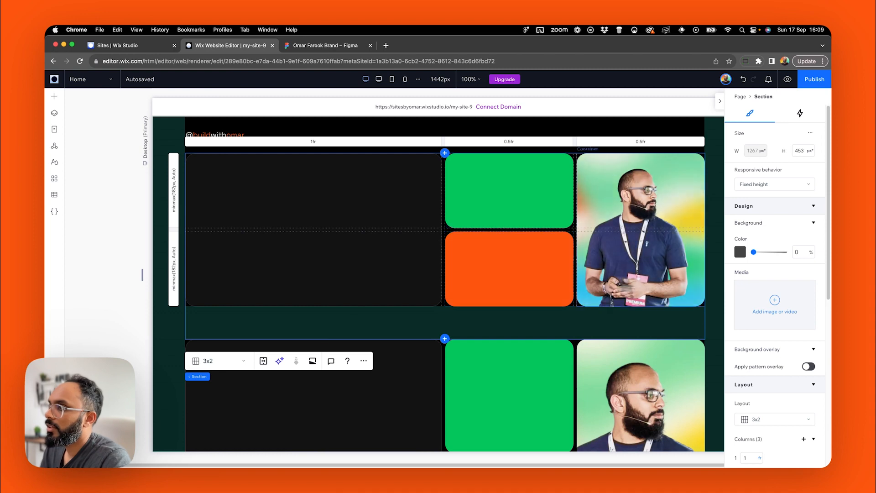
{"action": "left_click", "coordinate": [715, 244]}
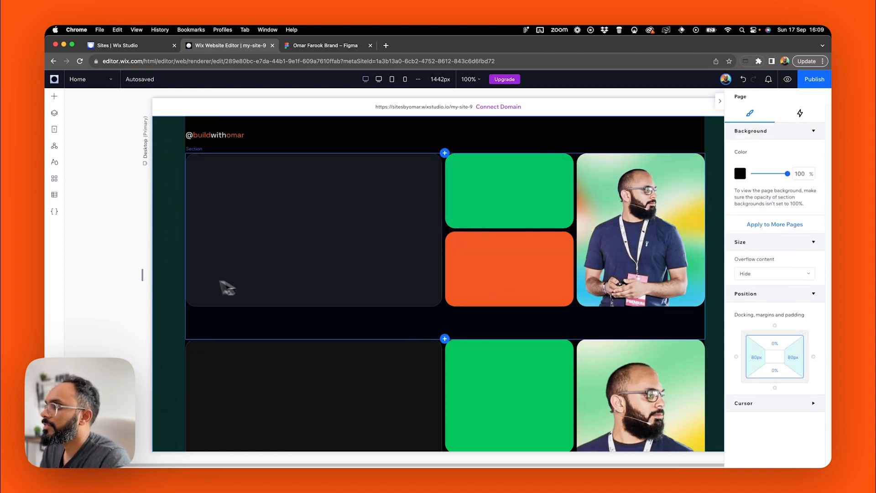
{"action": "left_click", "coordinate": [303, 228]}
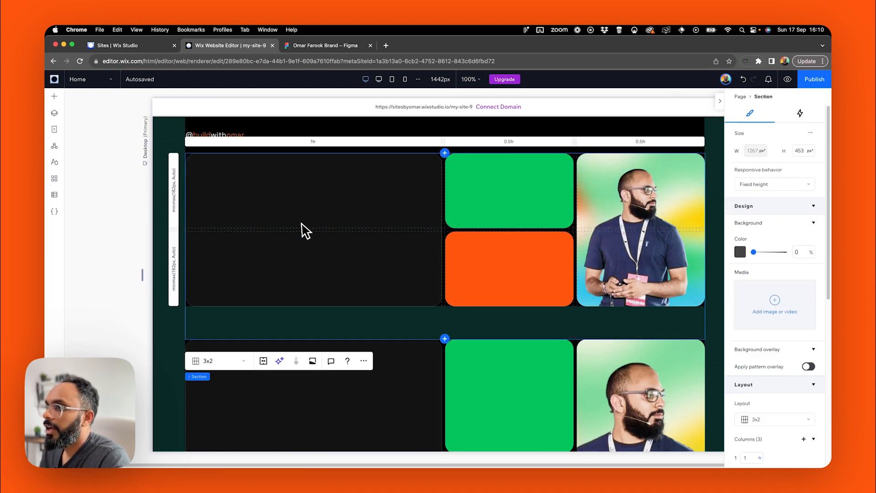
Set the green container's responsive behavior to Fixed and select the orange container below it.
{"action": "left_click", "coordinate": [321, 197]}
{"action": "left_click", "coordinate": [487, 169]}
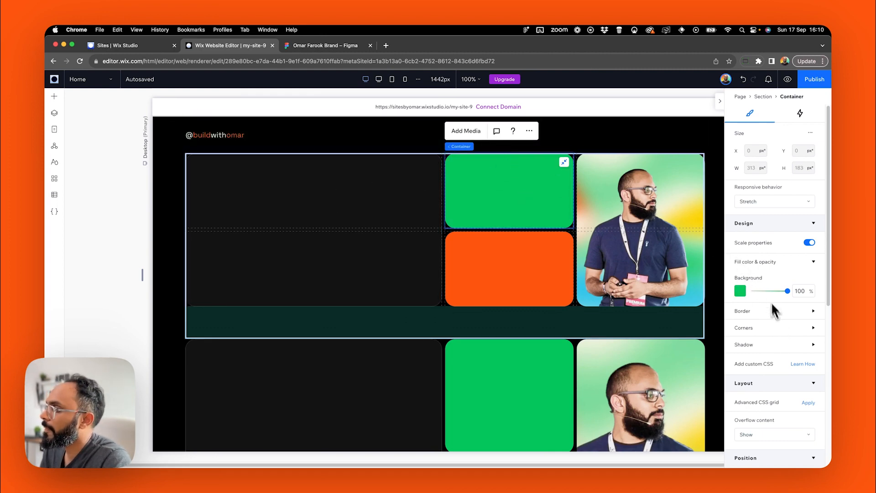
{"action": "left_click", "coordinate": [789, 203]}
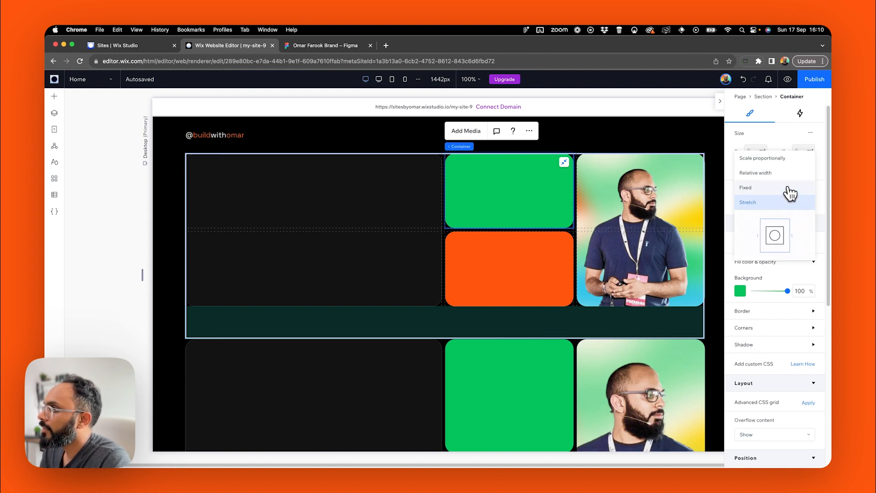
{"action": "left_click", "coordinate": [754, 188]}
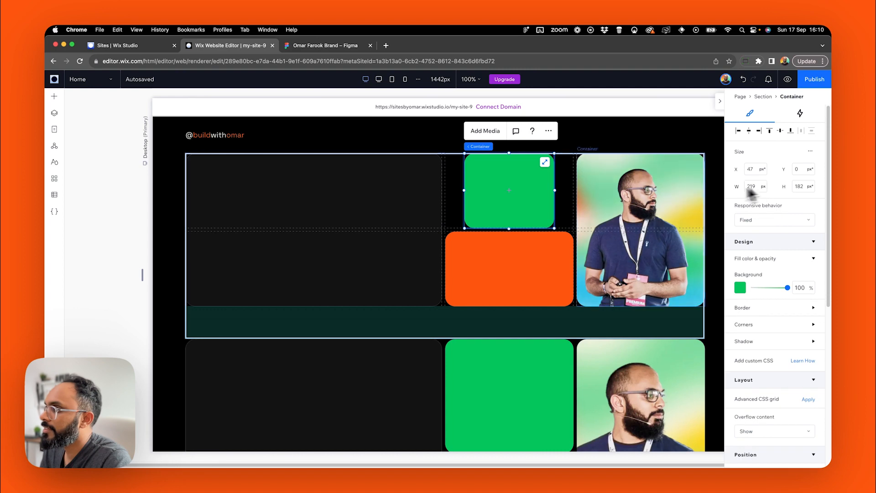
{"action": "left_click", "coordinate": [517, 267]}
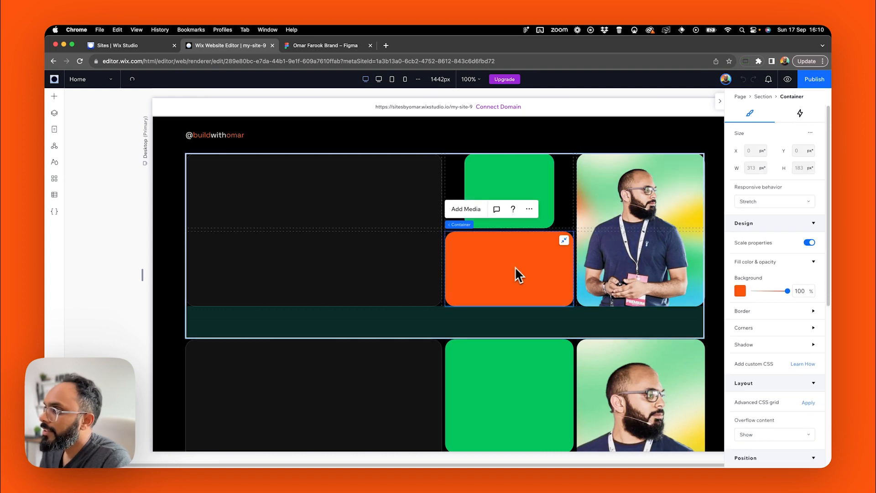
Undo the green container's change to Fixed responsive behavior and reselect that container in the top hero section.
{"action": "left_click", "coordinate": [593, 211]}
{"action": "left_click", "coordinate": [519, 262]}
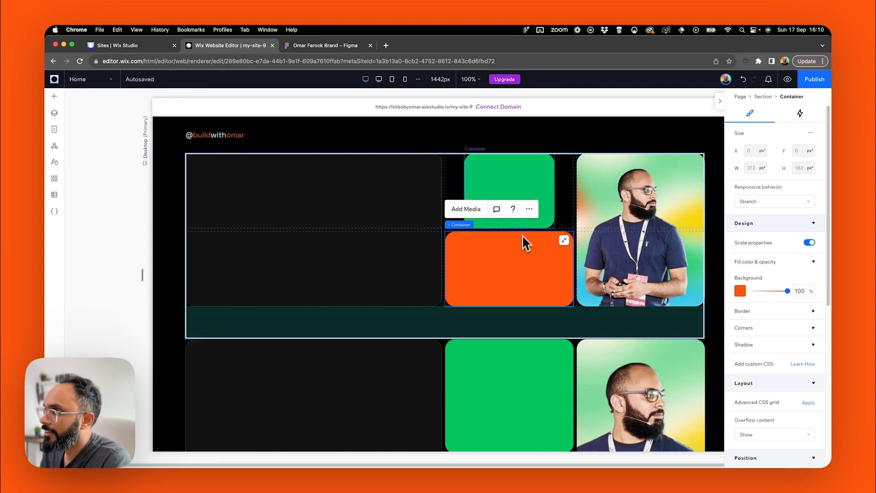
{"action": "key", "text": "super+z"}
{"action": "left_click", "coordinate": [486, 179]}
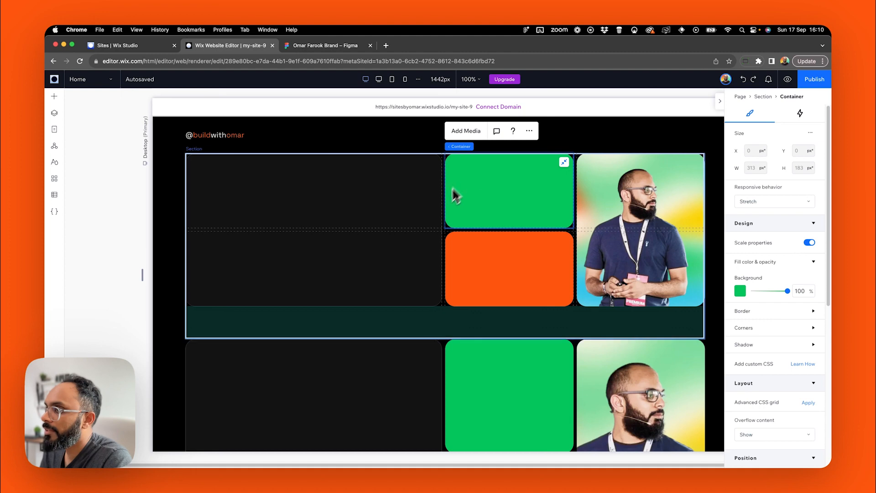
Compare the container and cell layout settings of the top hero section with those of the collage section below it.
{"action": "left_click", "coordinate": [399, 206]}
{"action": "scroll", "coordinate": [767, 332], "scroll_direction": "down", "scroll_amount": 5}
{"action": "scroll", "coordinate": [768, 337], "scroll_direction": "down", "scroll_amount": 3}
{"action": "scroll", "coordinate": [762, 269], "scroll_direction": "up", "scroll_amount": 2}
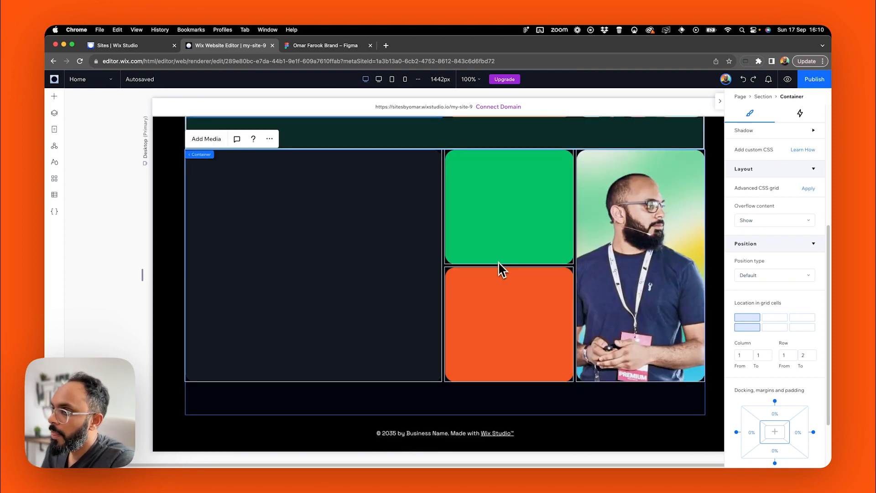
{"action": "left_click", "coordinate": [401, 292]}
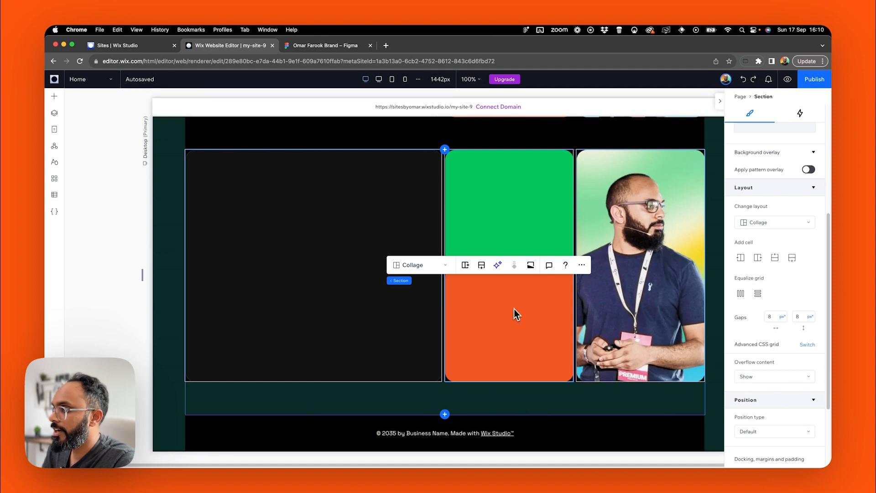
{"action": "left_click", "coordinate": [506, 314]}
{"action": "left_click", "coordinate": [388, 321]}
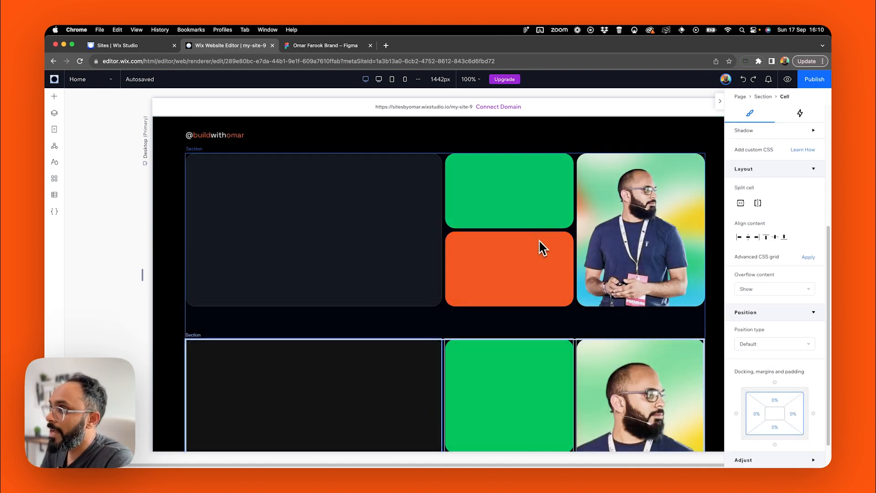
{"action": "left_click", "coordinate": [511, 182]}
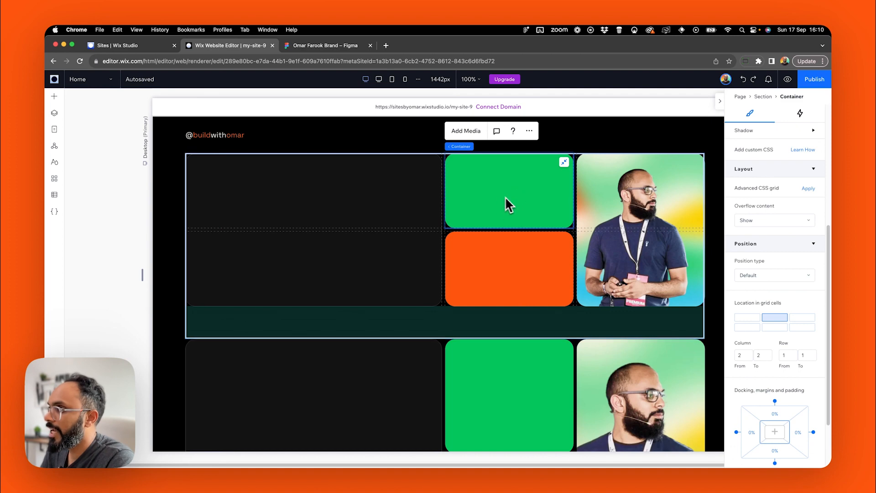
{"action": "left_click", "coordinate": [517, 246]}
{"action": "left_click", "coordinate": [534, 192]}
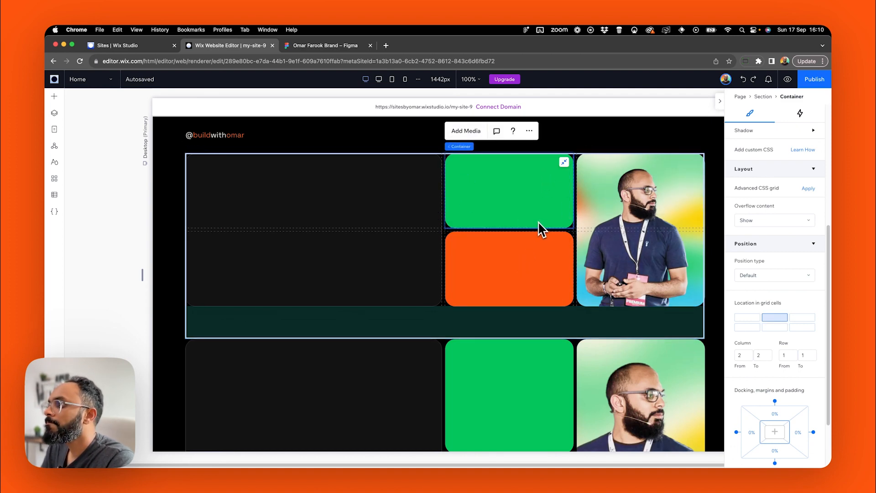
Select the top hero section and switch its second grid column's unit to Pixels (px).
{"action": "mouse_move", "coordinate": [461, 149]}
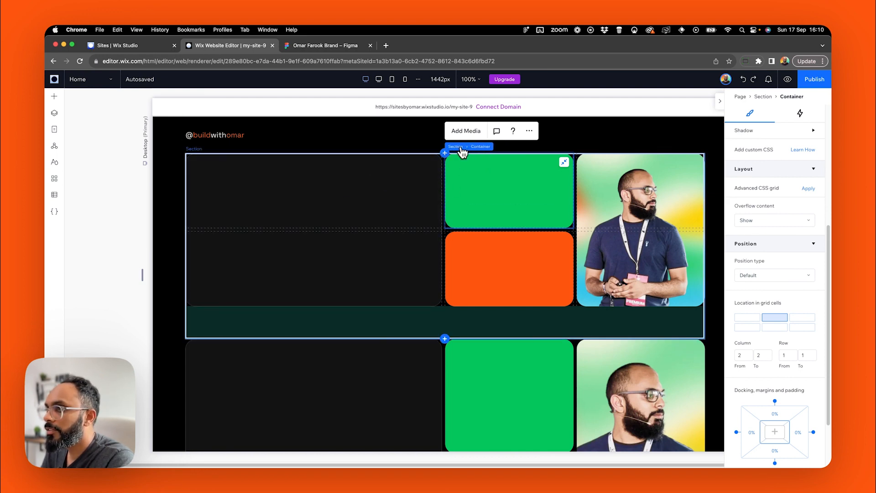
{"action": "left_click", "coordinate": [460, 147]}
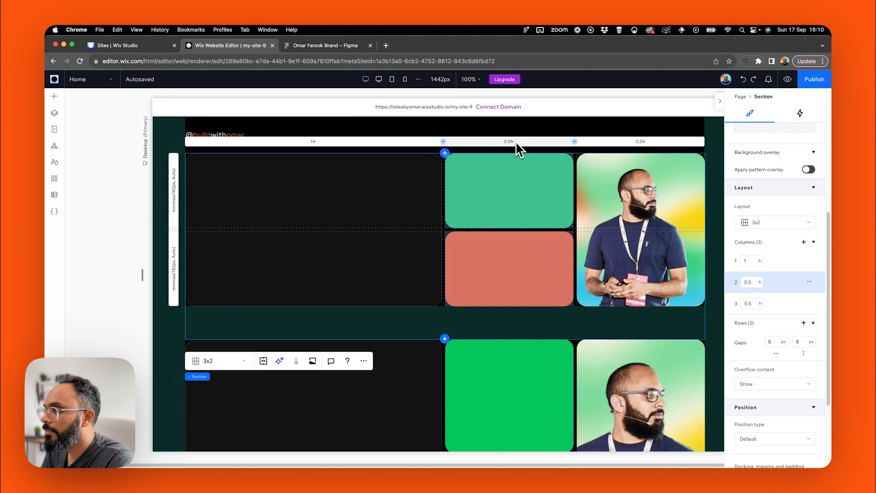
{"action": "scroll", "coordinate": [772, 283], "scroll_direction": "up", "scroll_amount": 3}
{"action": "scroll", "coordinate": [771, 277], "scroll_direction": "down", "scroll_amount": 4}
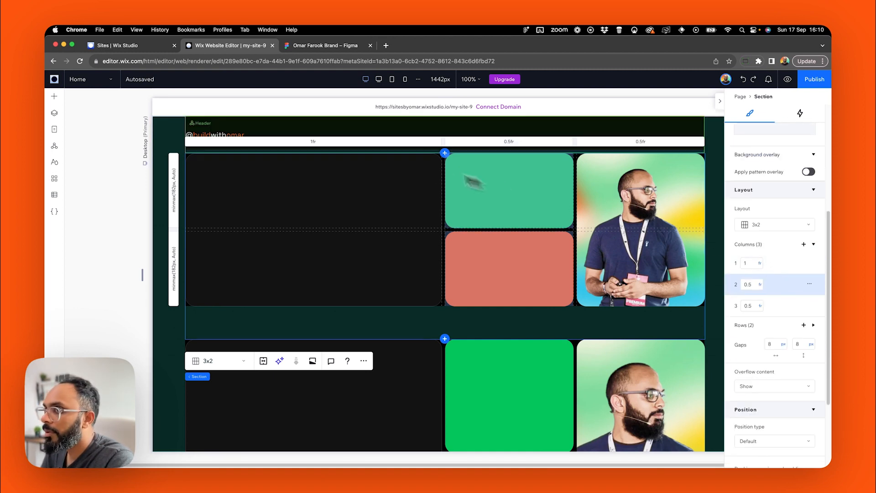
{"action": "scroll", "coordinate": [790, 242], "scroll_direction": "up", "scroll_amount": 3}
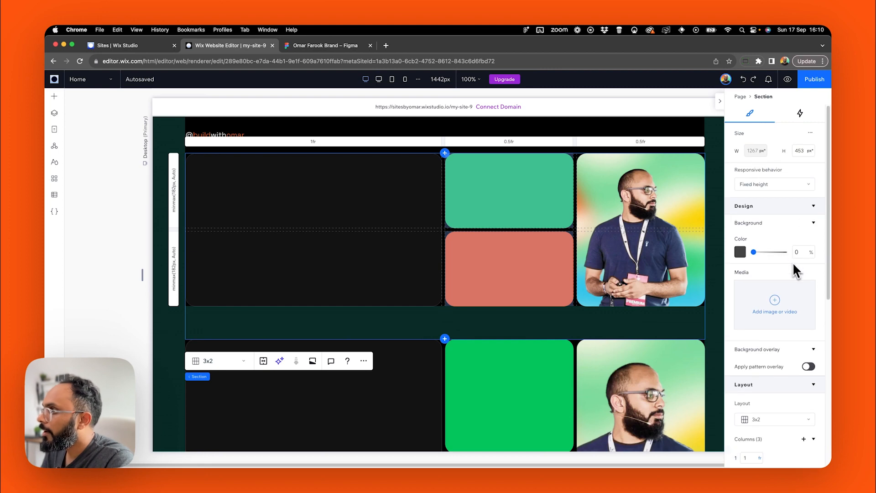
{"action": "scroll", "coordinate": [798, 313], "scroll_direction": "down", "scroll_amount": 4}
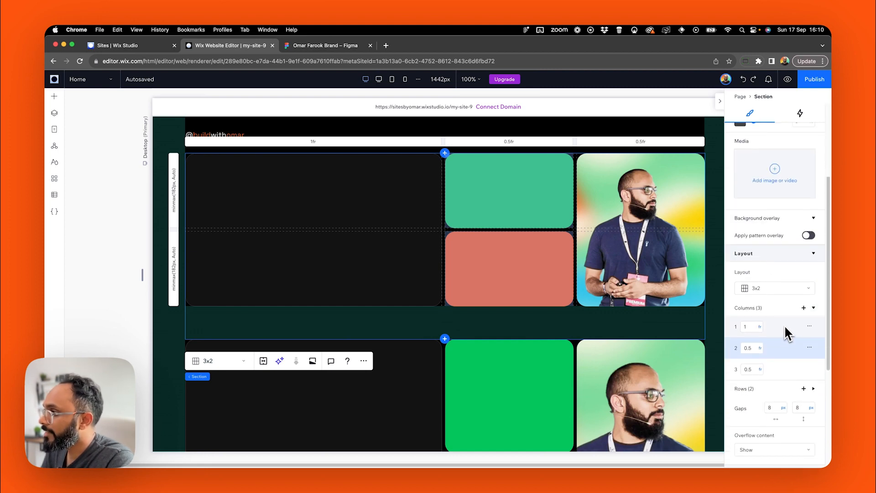
{"action": "scroll", "coordinate": [772, 323], "scroll_direction": "down", "scroll_amount": 1}
{"action": "scroll", "coordinate": [755, 321], "scroll_direction": "down", "scroll_amount": 1}
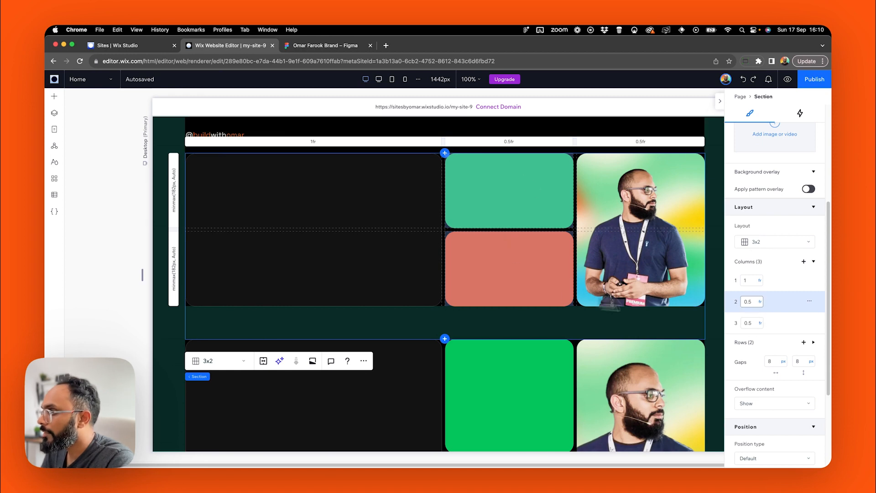
{"action": "left_click", "coordinate": [760, 303]}
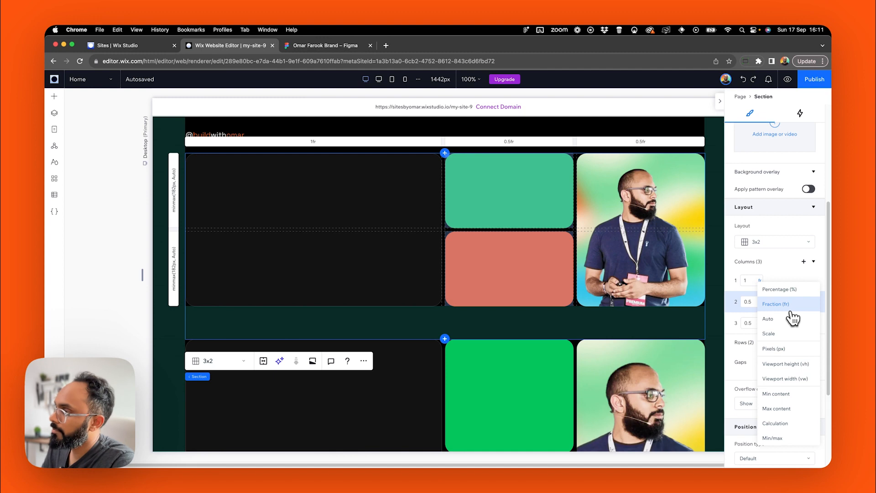
{"action": "left_click", "coordinate": [793, 348]}
Check the stats column's width in the Figma design and set the hero grid's second column to 294 px.
{"action": "left_click", "coordinate": [337, 46]}
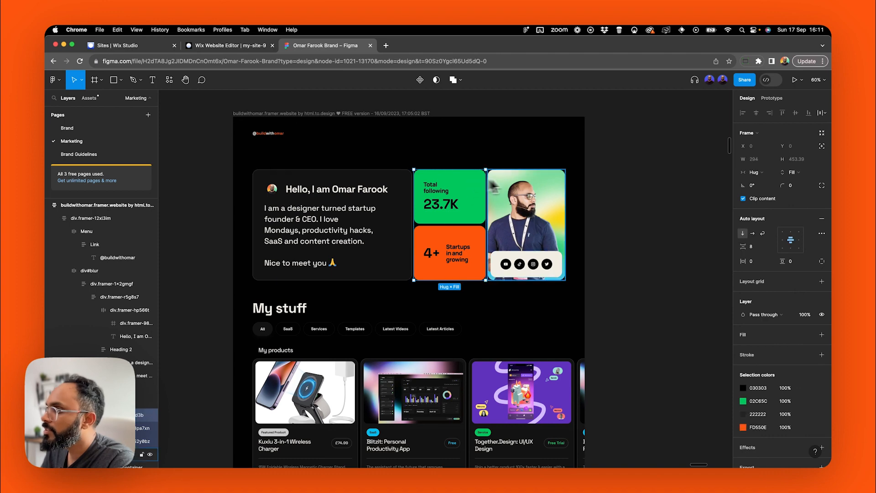
{"action": "left_click", "coordinate": [231, 45]}
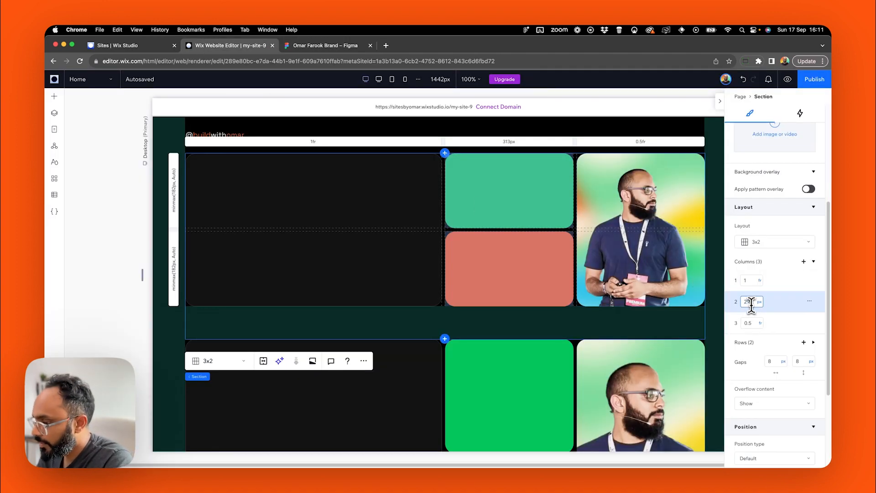
{"action": "key", "text": "Return"}
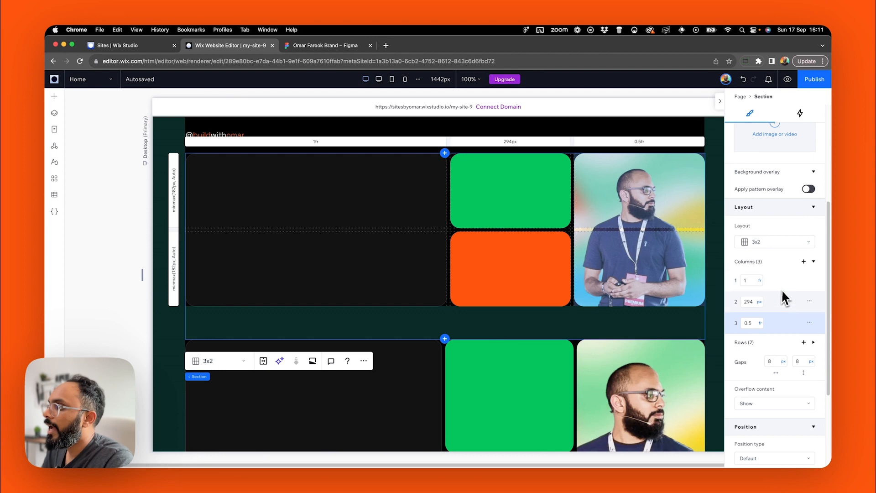
Check the photo card's width in the Figma design and set the hero grid's third column to 318 px.
{"action": "left_click", "coordinate": [524, 220]}
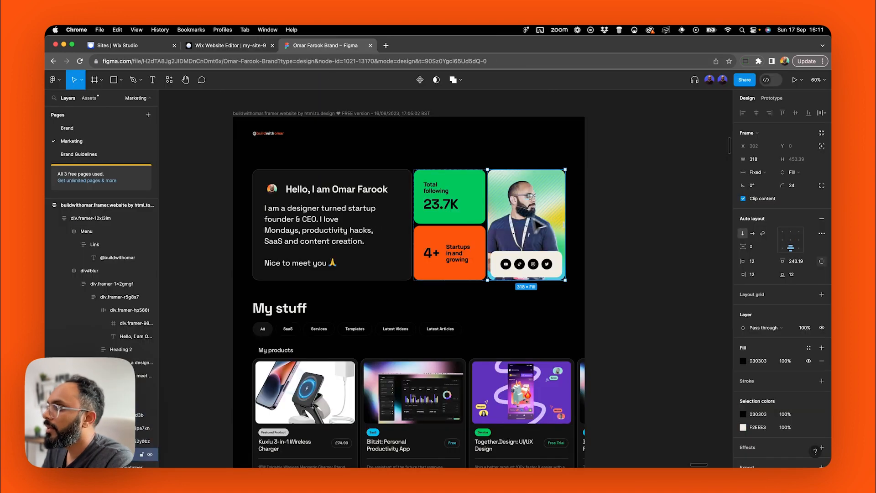
{"action": "left_click", "coordinate": [242, 46]}
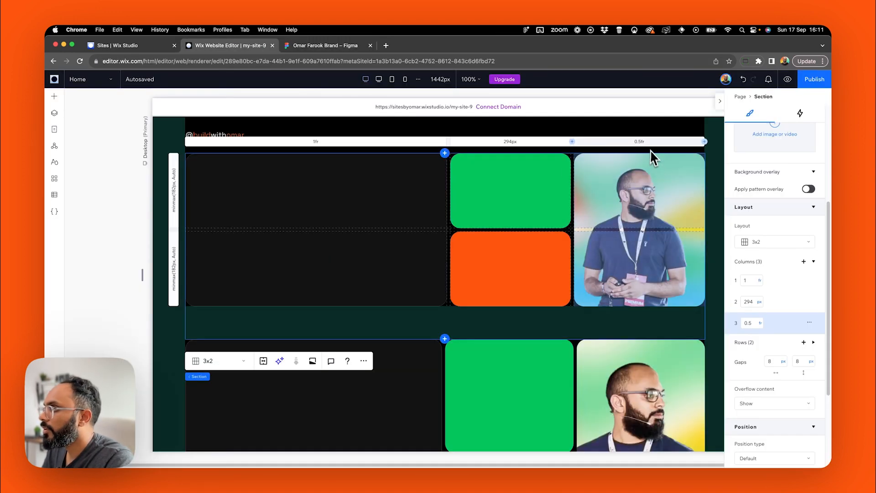
{"action": "left_click", "coordinate": [760, 323]}
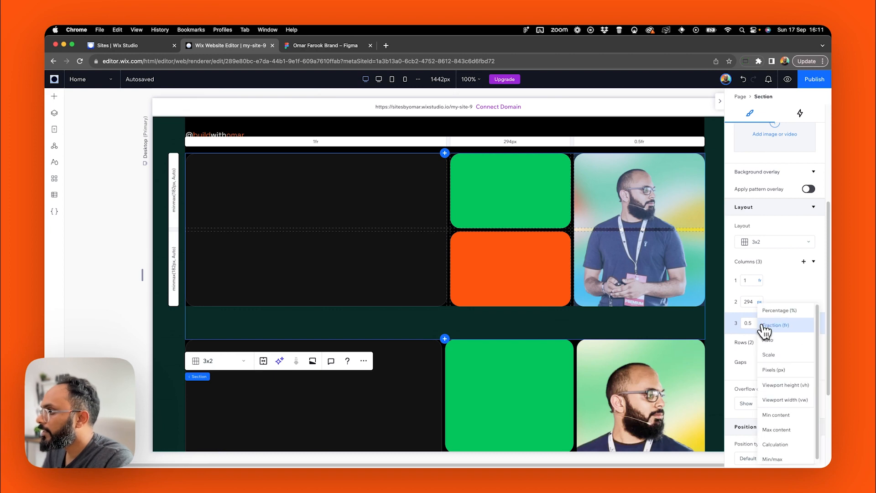
{"action": "left_click", "coordinate": [775, 370]}
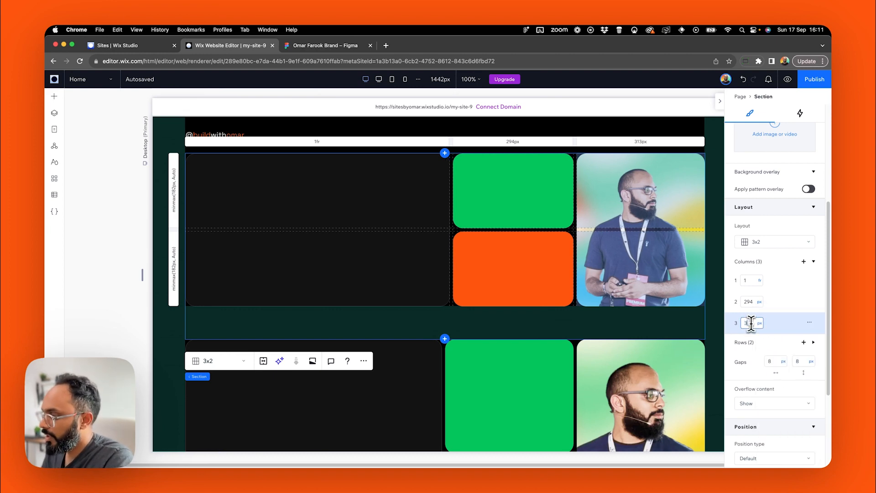
{"action": "key", "text": "Return"}
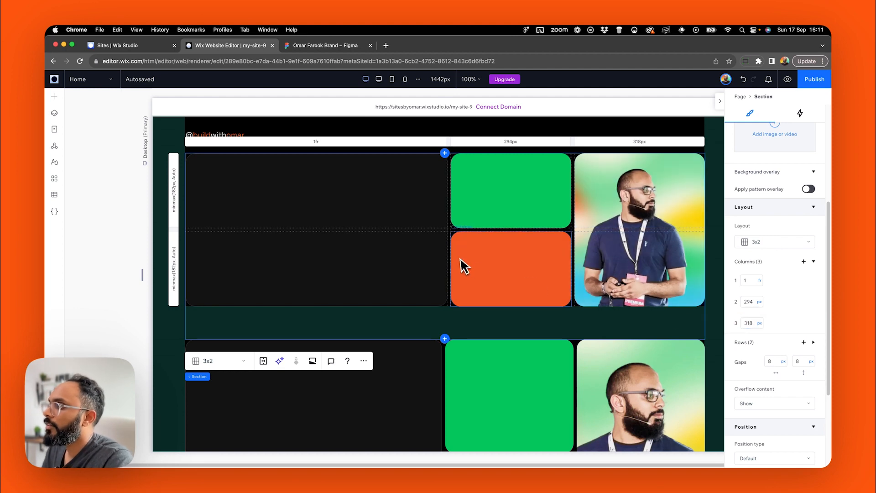
Collapse the inspector and compare the page's hero sections with the Figma design, returning to Wix Studio.
{"action": "left_click", "coordinate": [720, 157]}
{"action": "left_click", "coordinate": [721, 101]}
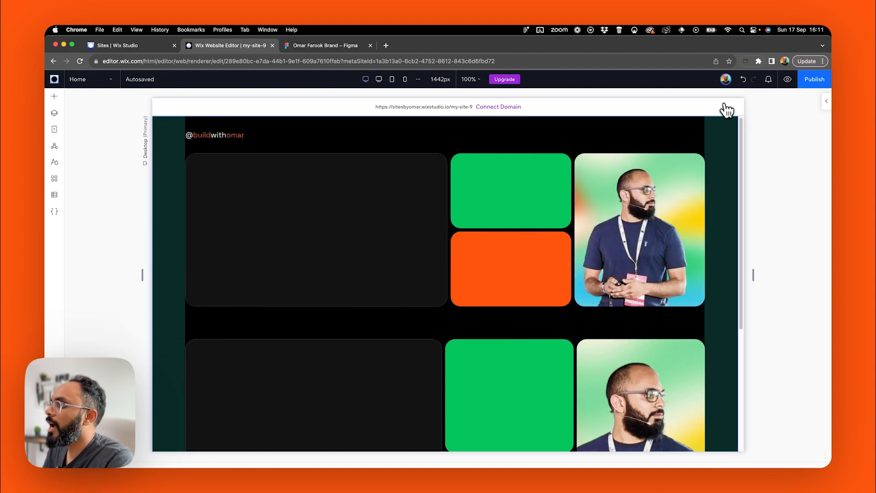
{"action": "scroll", "coordinate": [403, 330], "scroll_direction": "down", "scroll_amount": 5}
{"action": "scroll", "coordinate": [409, 322], "scroll_direction": "up", "scroll_amount": 5}
{"action": "left_click", "coordinate": [325, 45]}
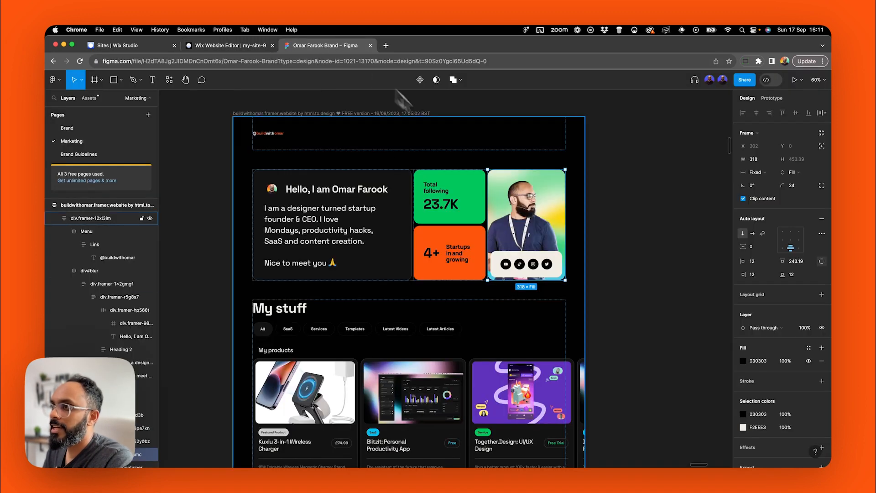
{"action": "left_click", "coordinate": [231, 48]}
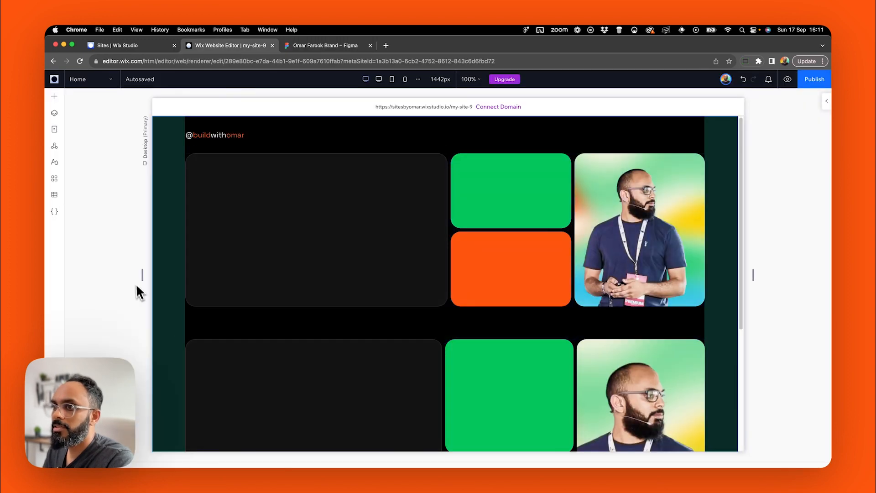
Examine how both hero sections adapt at the 1200 px desktop breakpoint and compare them with the Figma design.
{"action": "left_click_drag", "start_coordinate": [143, 276], "coordinate": [137, 295]}
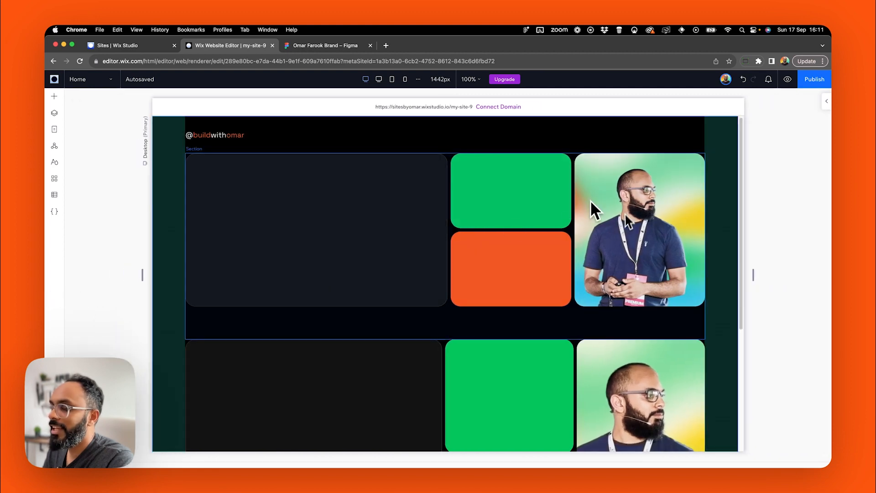
{"action": "left_click_drag", "start_coordinate": [147, 277], "coordinate": [138, 301]}
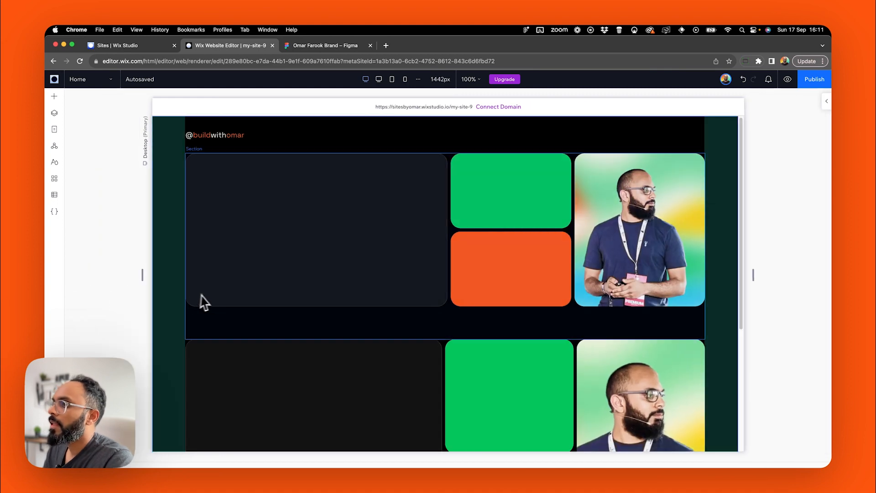
{"action": "left_click", "coordinate": [379, 80]}
{"action": "left_click_drag", "start_coordinate": [192, 275], "coordinate": [141, 284]}
{"action": "left_click", "coordinate": [379, 80]}
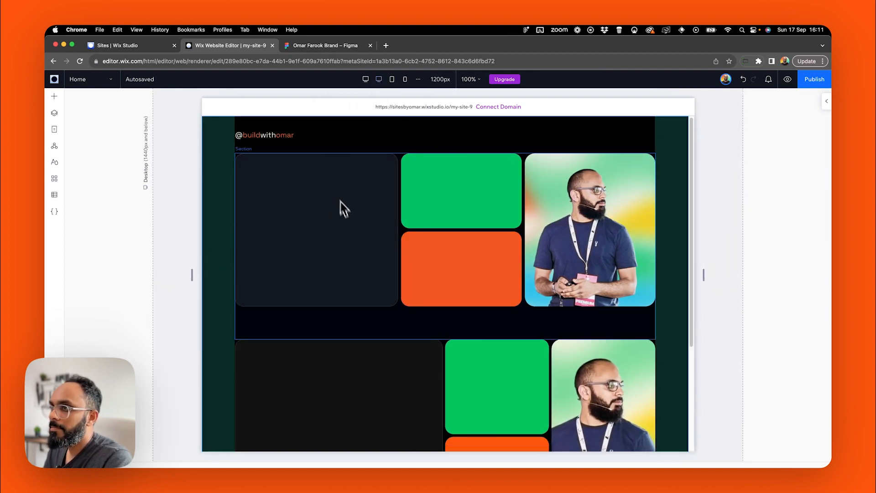
{"action": "left_click", "coordinate": [347, 47]}
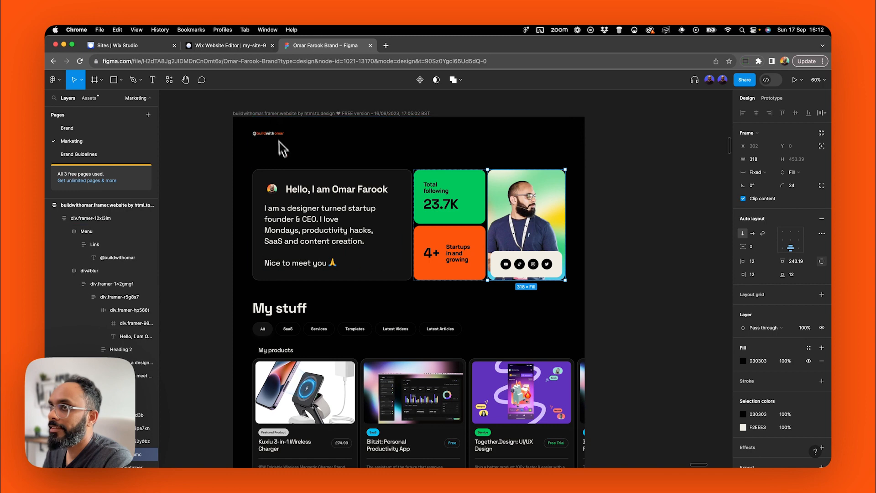
{"action": "left_click", "coordinate": [237, 47]}
{"action": "mouse_move", "coordinate": [192, 276]}
{"action": "left_mouse_down"}
{"action": "mouse_move", "coordinate": [176, 282]}
{"action": "mouse_move", "coordinate": [192, 275]}
{"action": "left_mouse_up"}
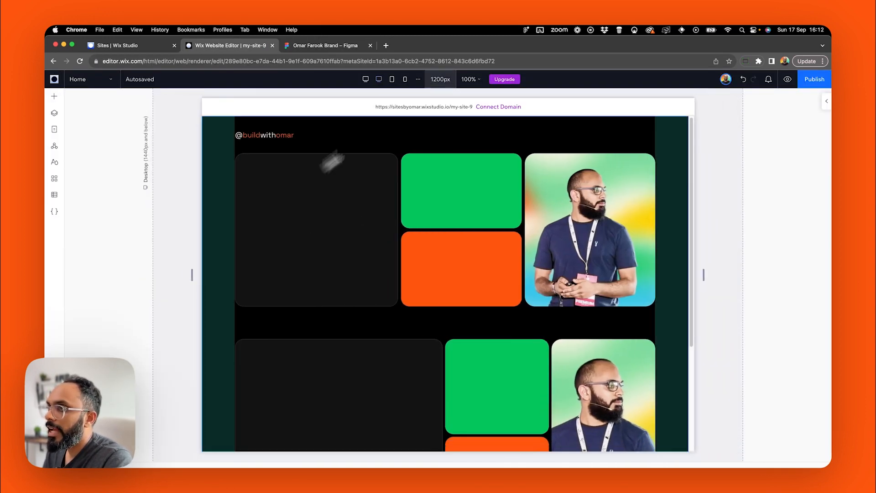
Examine both hero sections at the 768 px tablet and 390 px mobile breakpoints, and return to the primary desktop view.
{"action": "left_click", "coordinate": [392, 79]}
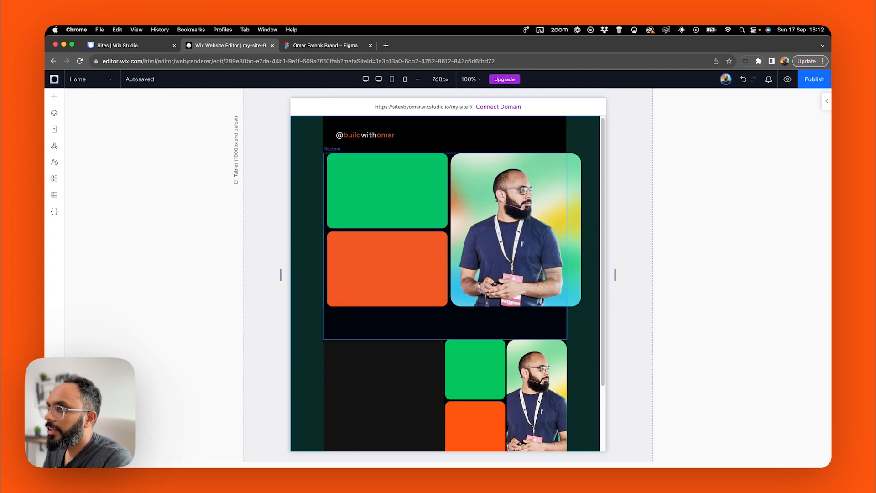
{"action": "scroll", "coordinate": [274, 340], "scroll_direction": "down", "scroll_amount": 3}
{"action": "scroll", "coordinate": [486, 299], "scroll_direction": "up", "scroll_amount": 3}
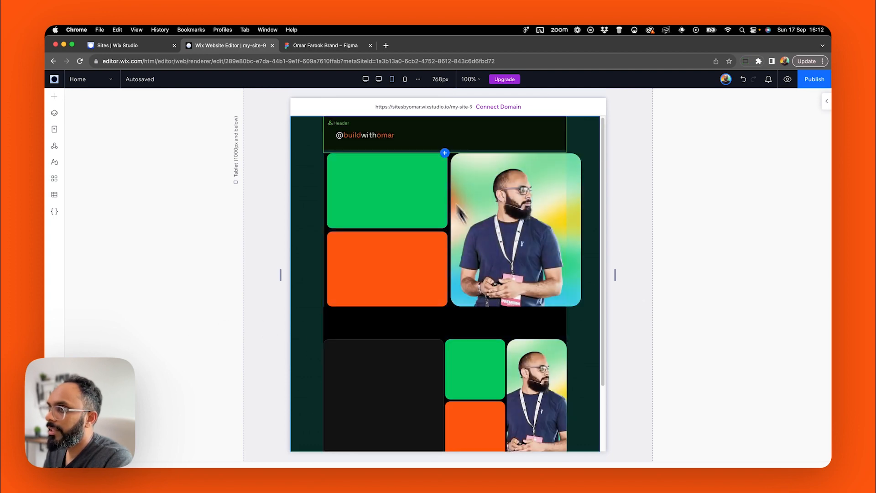
{"action": "left_click", "coordinate": [325, 45]}
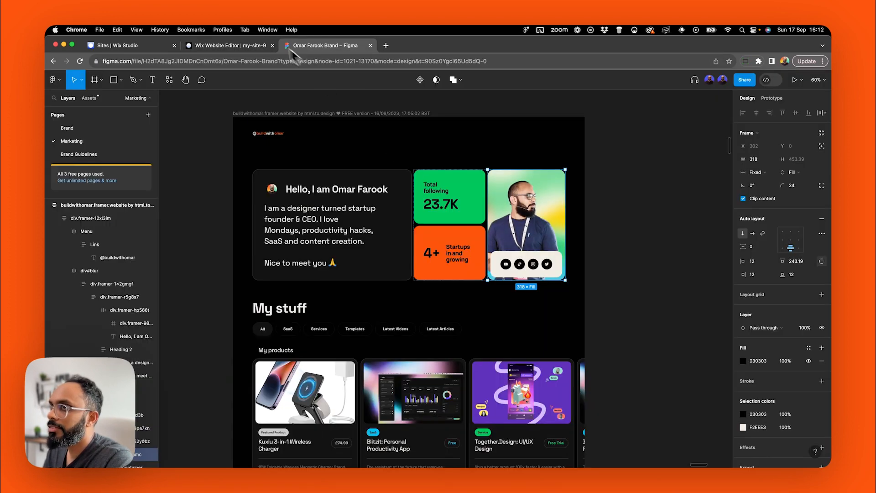
{"action": "left_click", "coordinate": [246, 45]}
{"action": "left_click", "coordinate": [405, 79]}
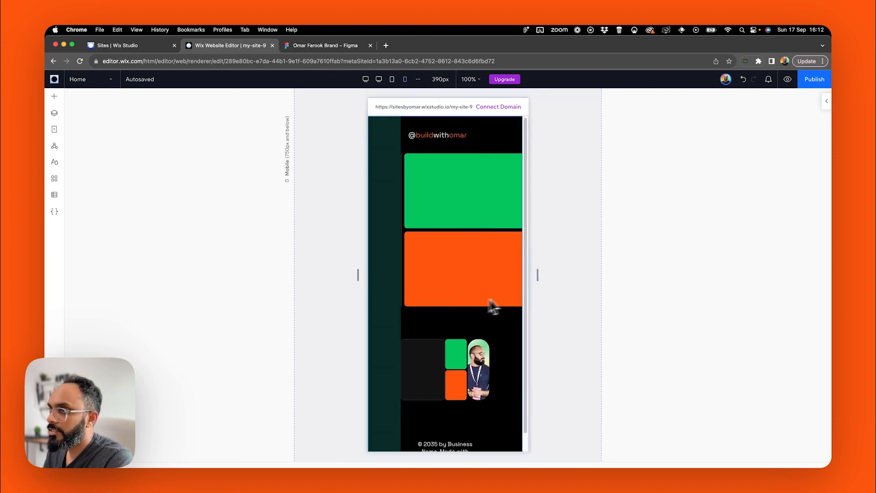
{"action": "left_click", "coordinate": [365, 79]}
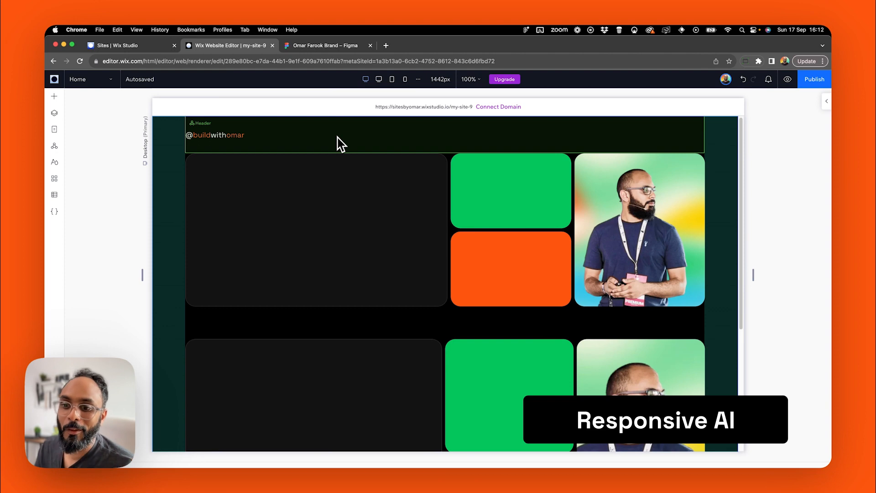
Delete the duplicate hero section that uses the Collage layout below the grid version.
{"action": "left_click", "coordinate": [343, 206]}
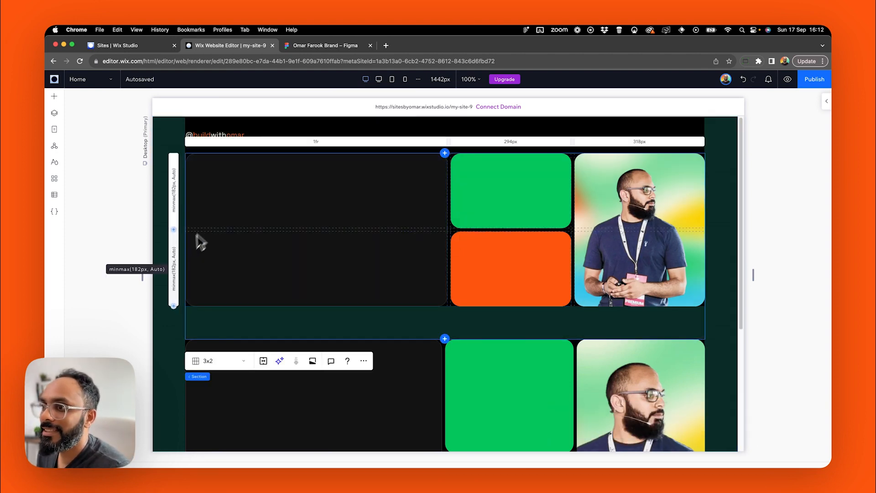
{"action": "left_click", "coordinate": [112, 247]}
{"action": "left_click", "coordinate": [272, 382]}
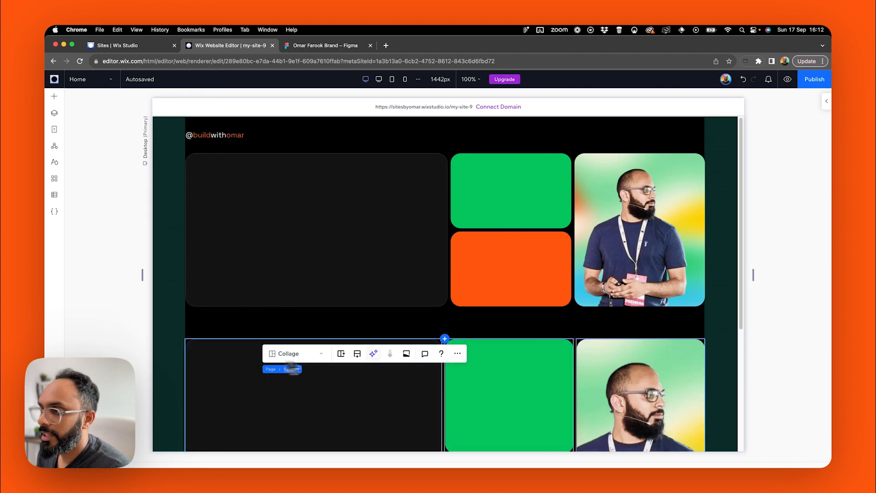
{"action": "left_click", "coordinate": [459, 353]}
{"action": "left_click", "coordinate": [489, 253]}
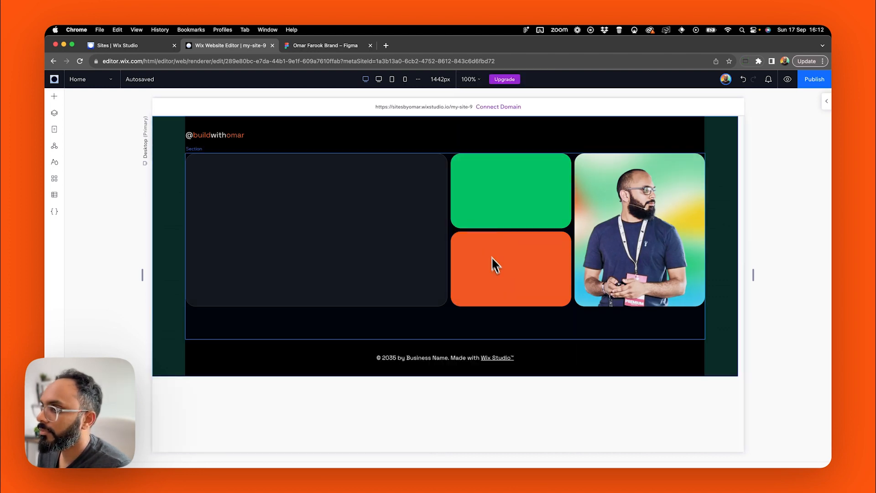
Try generating a responsive design with AI for the remaining 3x2 hero section.
{"action": "left_click", "coordinate": [576, 296]}
{"action": "left_click", "coordinate": [201, 162]}
{"action": "left_click", "coordinate": [196, 153]}
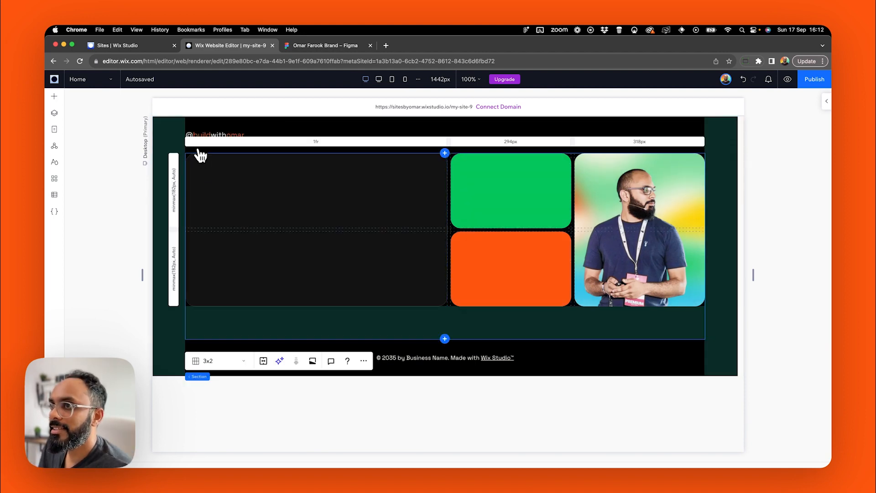
{"action": "left_click", "coordinate": [280, 361]}
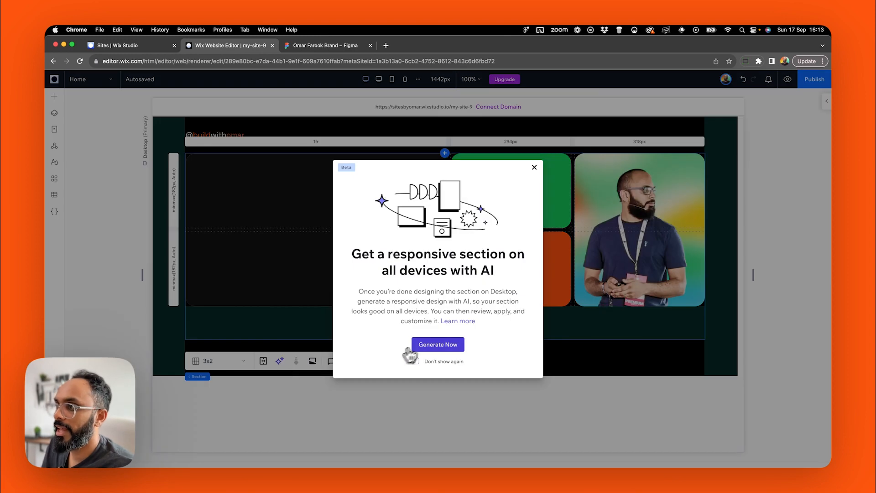
{"action": "left_click", "coordinate": [442, 347]}
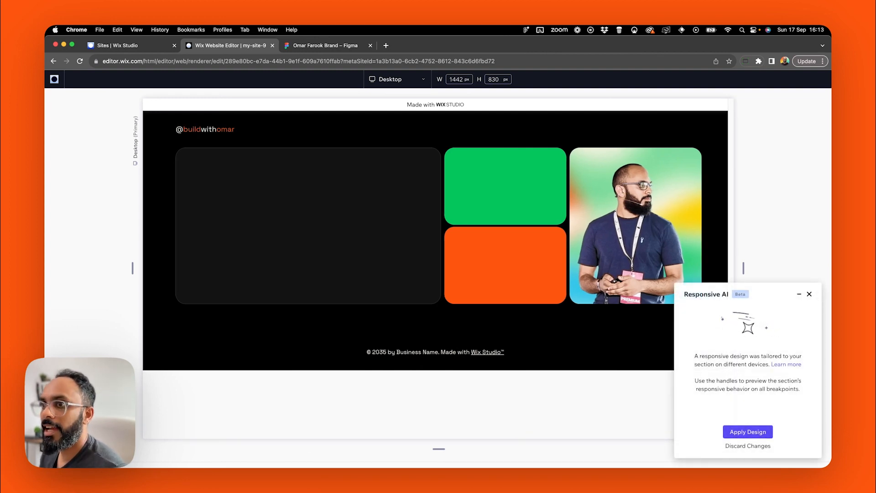
Preview the AI-generated hero design at narrower canvas widths and different device breakpoints, and discard its changes.
{"action": "left_click_drag", "start_coordinate": [132, 269], "coordinate": [125, 290]}
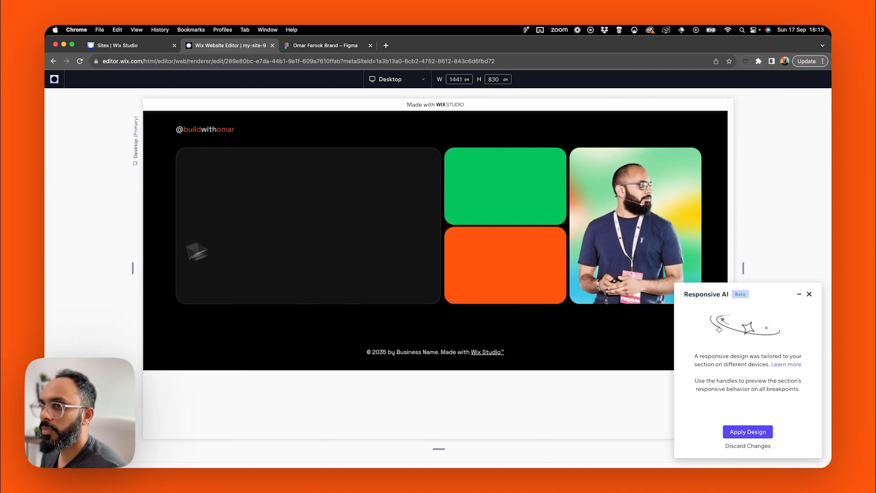
{"action": "left_click_drag", "start_coordinate": [132, 267], "coordinate": [196, 314]}
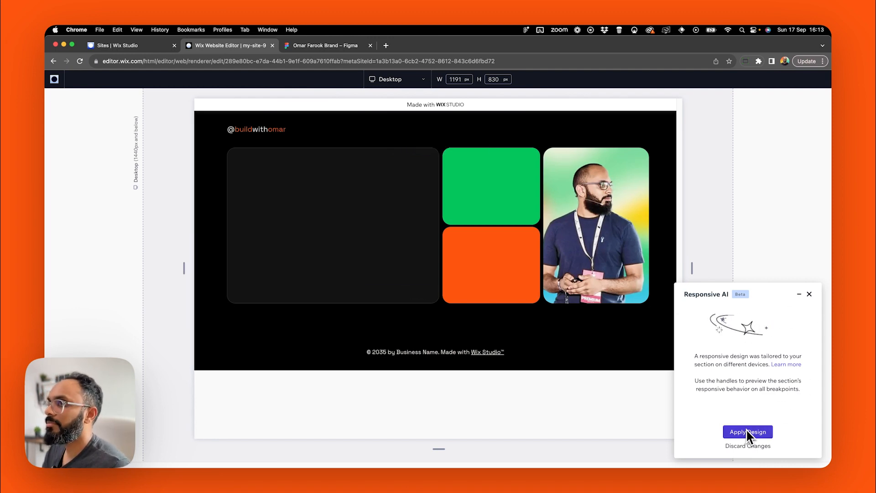
{"action": "left_click", "coordinate": [396, 79]}
{"action": "left_click", "coordinate": [409, 157]}
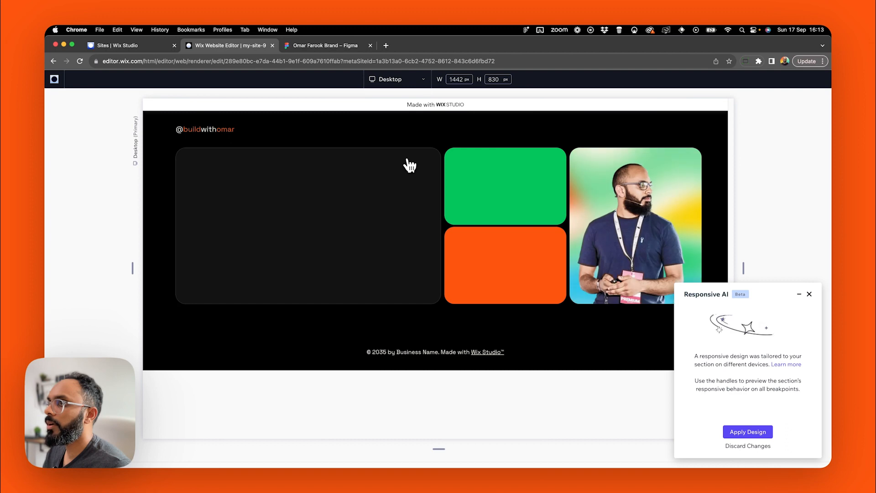
{"action": "left_click", "coordinate": [411, 80]}
{"action": "left_click", "coordinate": [401, 141]}
{"action": "left_click", "coordinate": [404, 80]}
{"action": "left_click", "coordinate": [401, 126]}
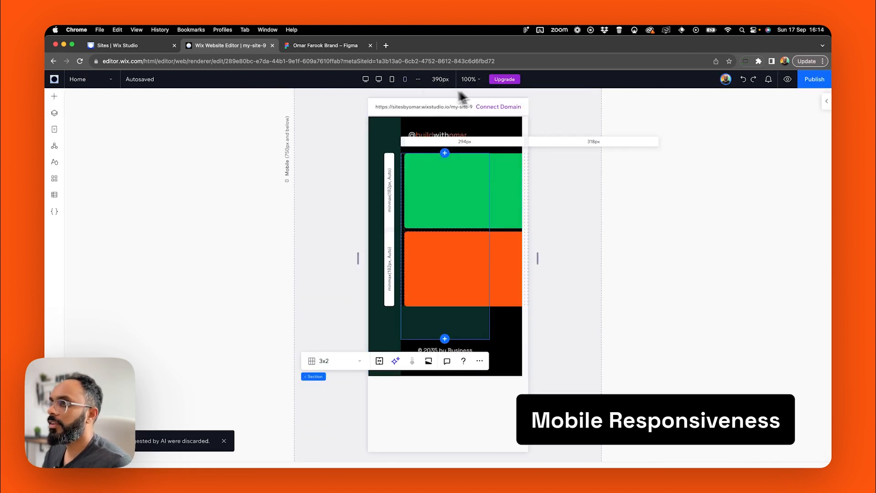
Examine how the hero grid's columns fit at the 768 px tablet and 1200 px desktop breakpoints.
{"action": "left_click", "coordinate": [379, 79]}
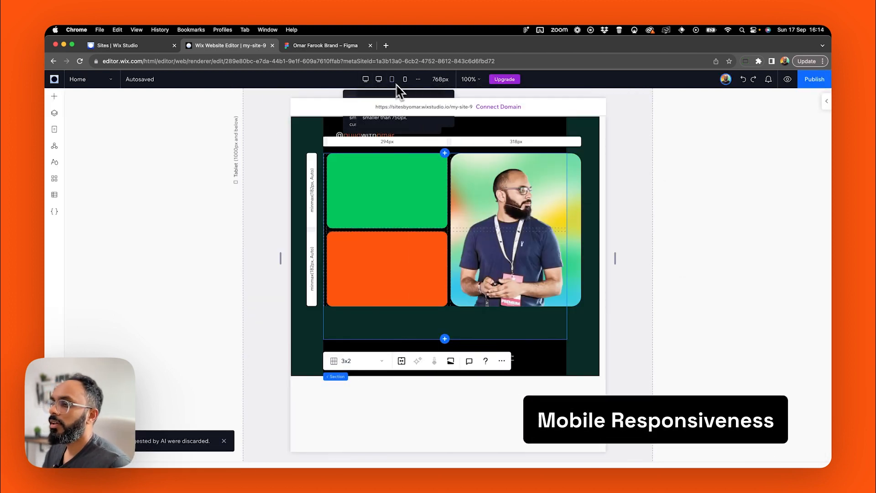
{"action": "left_click", "coordinate": [697, 315]}
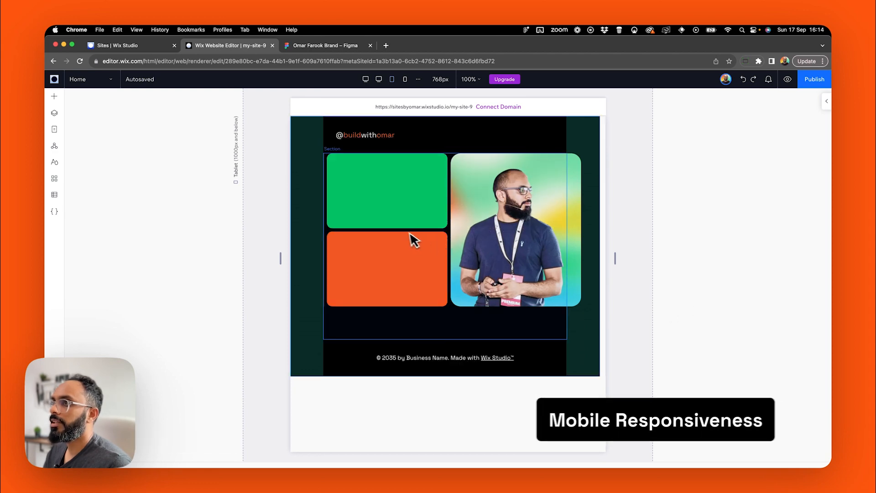
{"action": "left_click", "coordinate": [379, 79]}
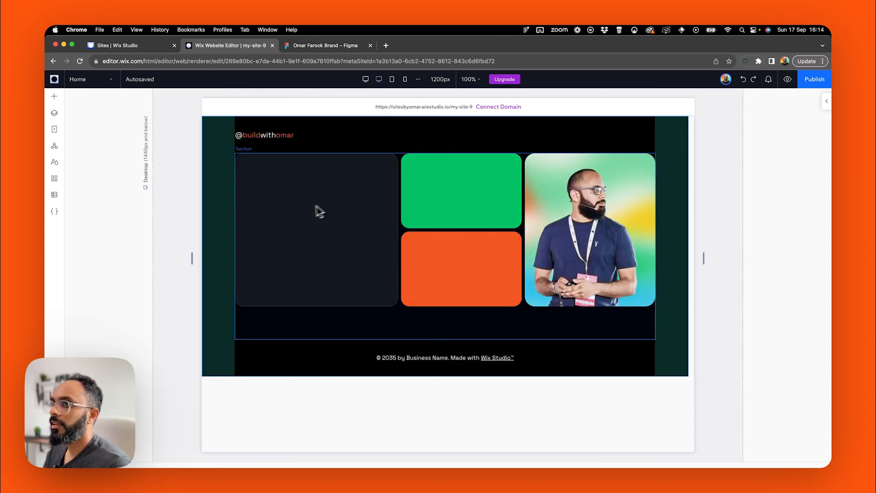
{"action": "left_click", "coordinate": [305, 210]}
{"action": "left_click", "coordinate": [351, 196]}
{"action": "left_click", "coordinate": [179, 252]}
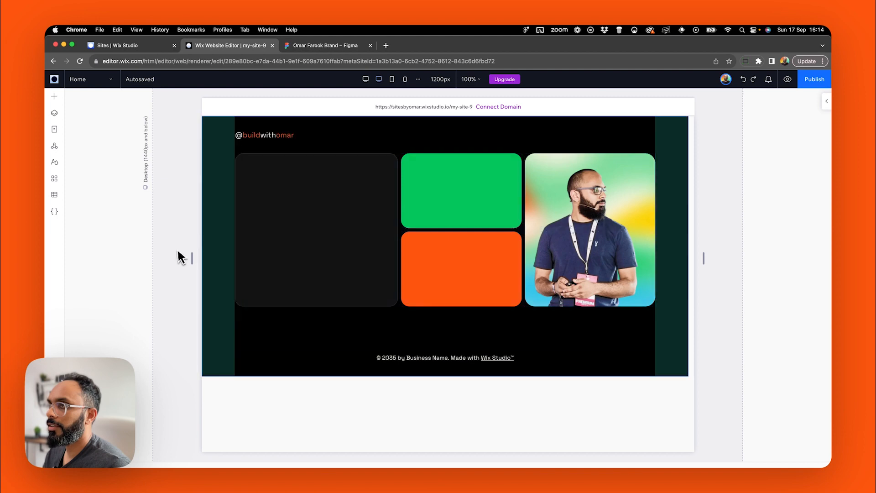
{"action": "left_click", "coordinate": [369, 224]}
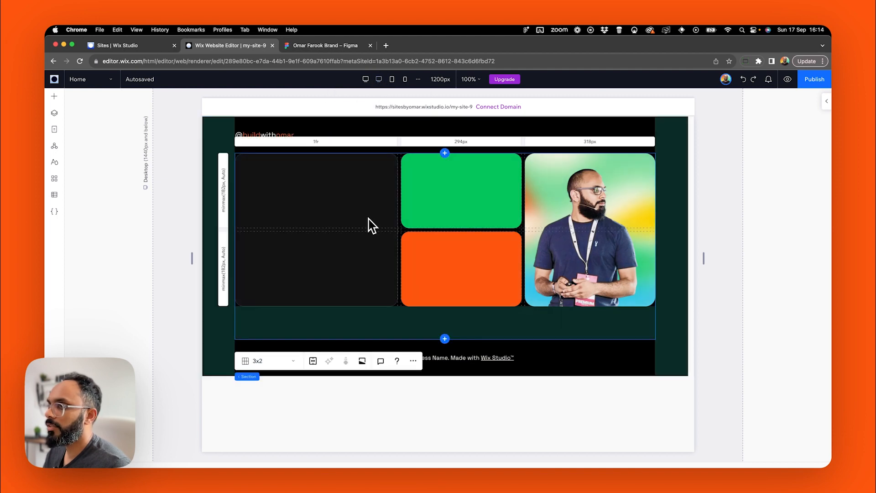
{"action": "left_click", "coordinate": [381, 217]}
{"action": "left_click", "coordinate": [408, 238]}
{"action": "left_click", "coordinate": [372, 235]}
{"action": "left_click", "coordinate": [212, 181]}
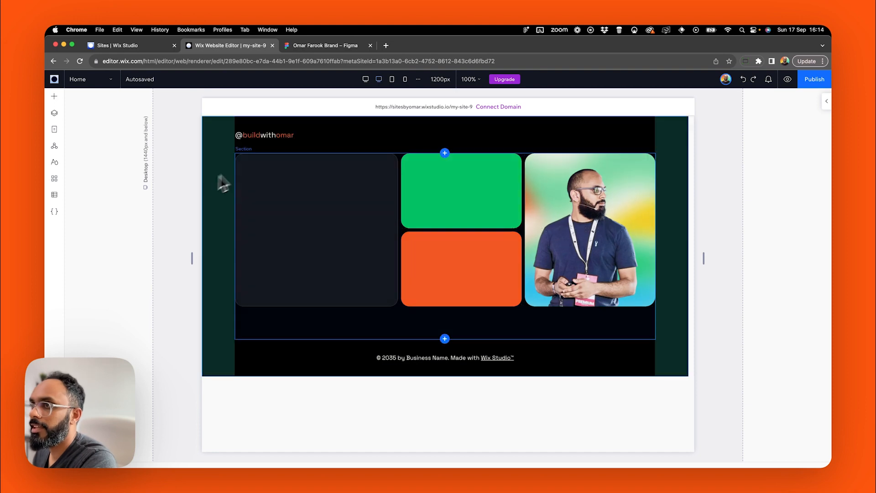
{"action": "left_click", "coordinate": [200, 204]}
{"action": "left_click", "coordinate": [333, 196]}
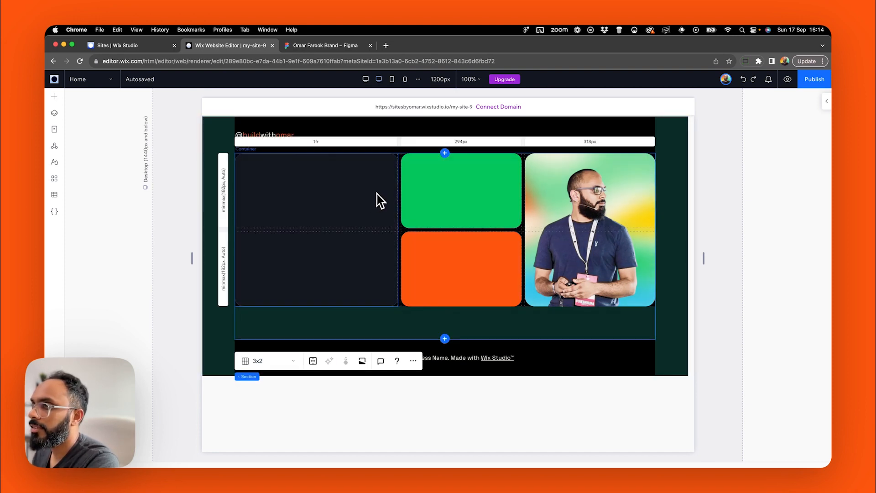
Change the hero section's grid layout from 3x2 to 1x6 at the 1200 px desktop breakpoint.
{"action": "left_click", "coordinate": [257, 170]}
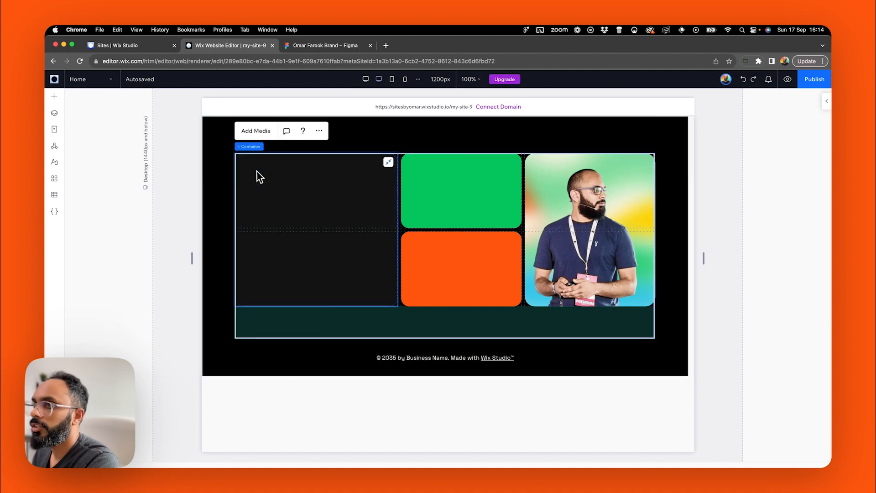
{"action": "left_click", "coordinate": [250, 147]}
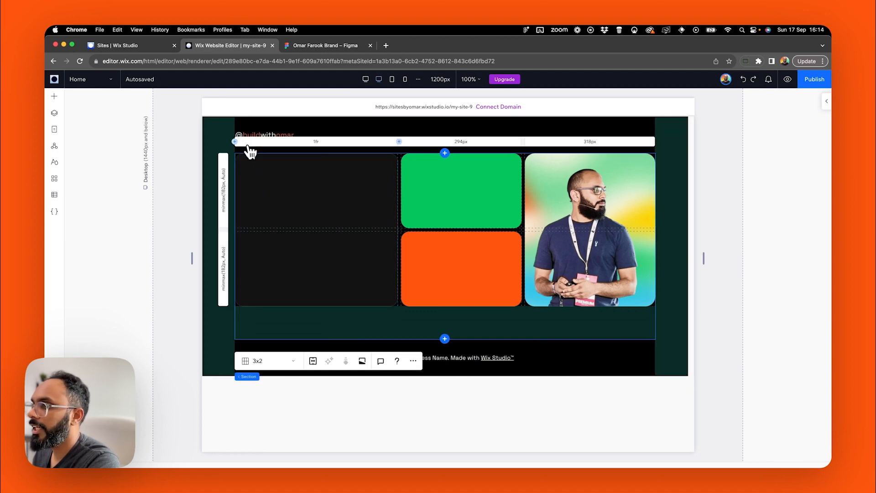
{"action": "left_click", "coordinate": [826, 101]}
{"action": "scroll", "coordinate": [766, 326], "scroll_direction": "down", "scroll_amount": 3}
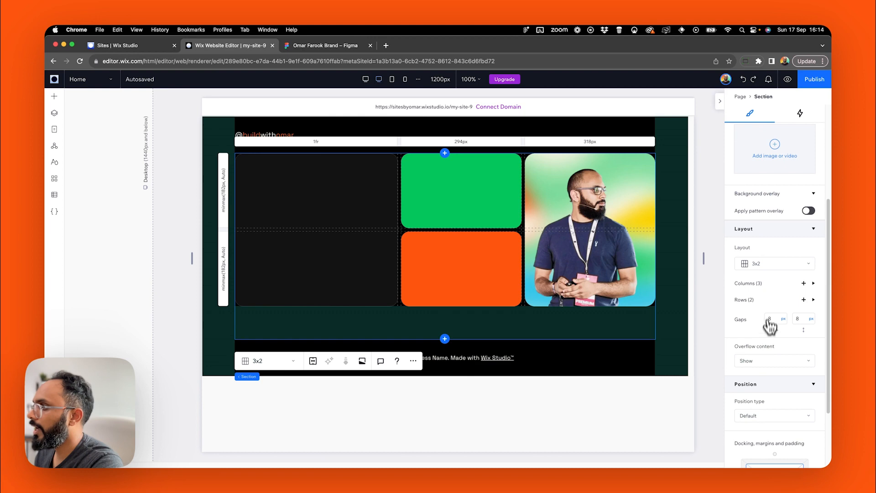
{"action": "left_click", "coordinate": [769, 265]}
{"action": "left_click", "coordinate": [769, 259]}
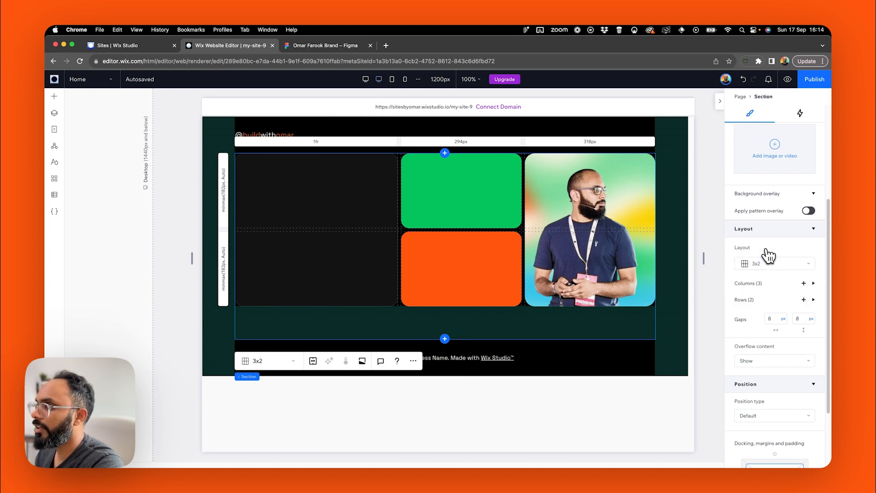
{"action": "scroll", "coordinate": [423, 255], "scroll_direction": "down", "scroll_amount": 5}
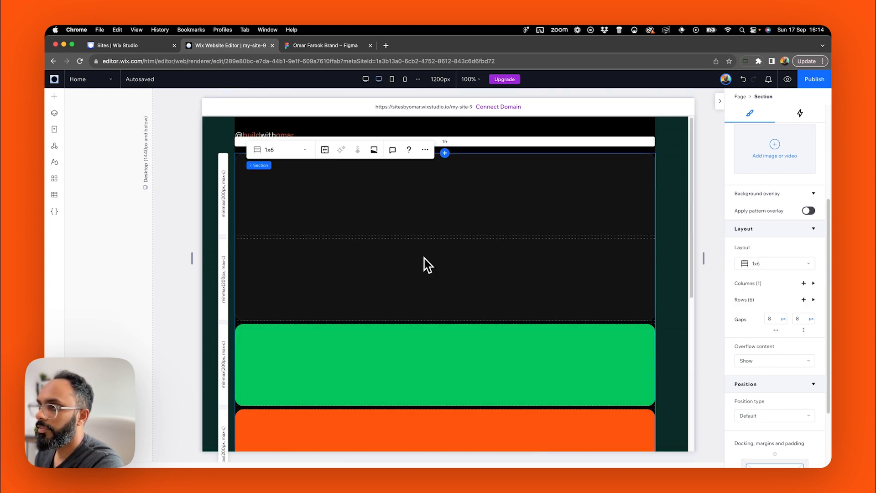
Check the stacked hero layout on the tablet, mobile and both desktop breakpoints, ending on the 1200 px view.
{"action": "left_click", "coordinate": [391, 80]}
{"action": "left_click", "coordinate": [405, 81]}
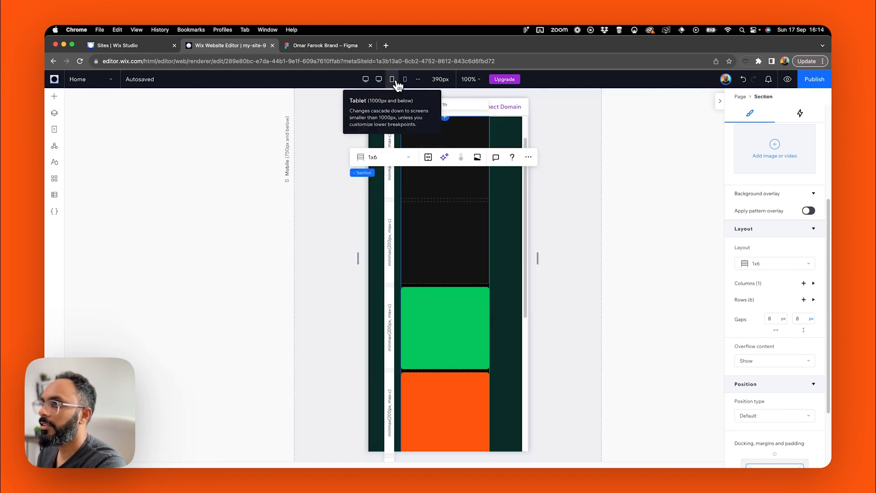
{"action": "left_click", "coordinate": [391, 81]}
{"action": "left_click", "coordinate": [382, 81]}
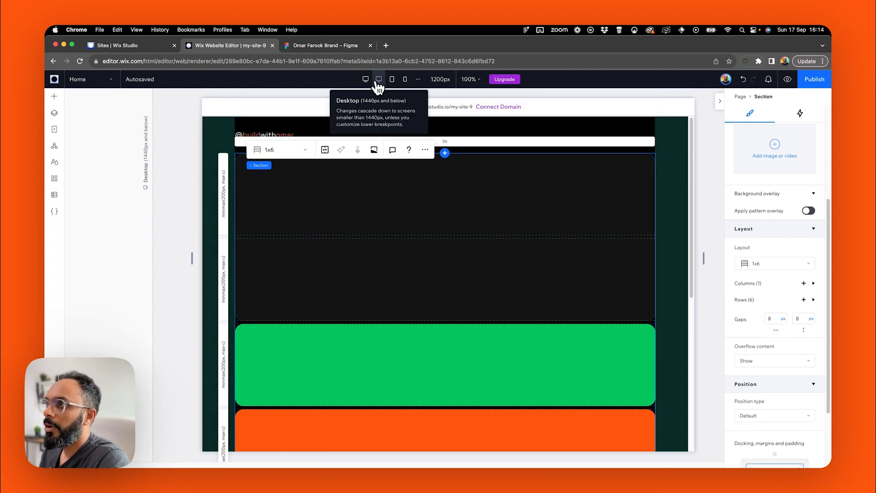
{"action": "left_click", "coordinate": [368, 80]}
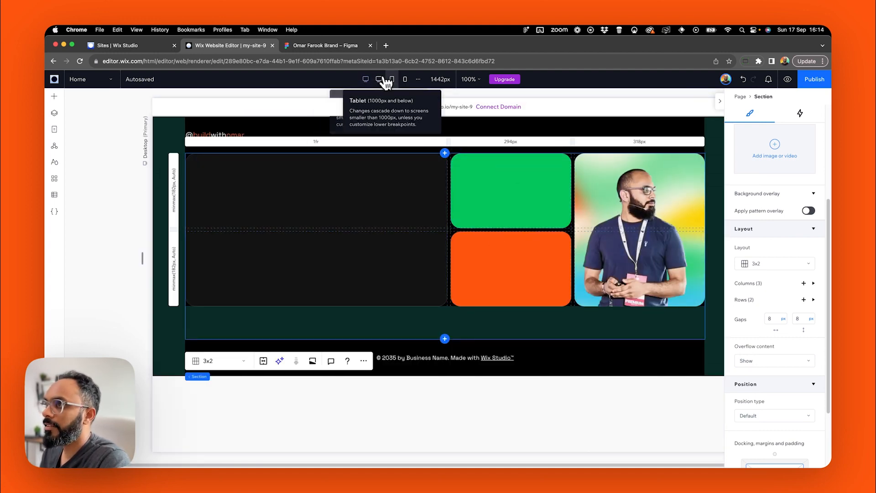
{"action": "left_click", "coordinate": [382, 81]}
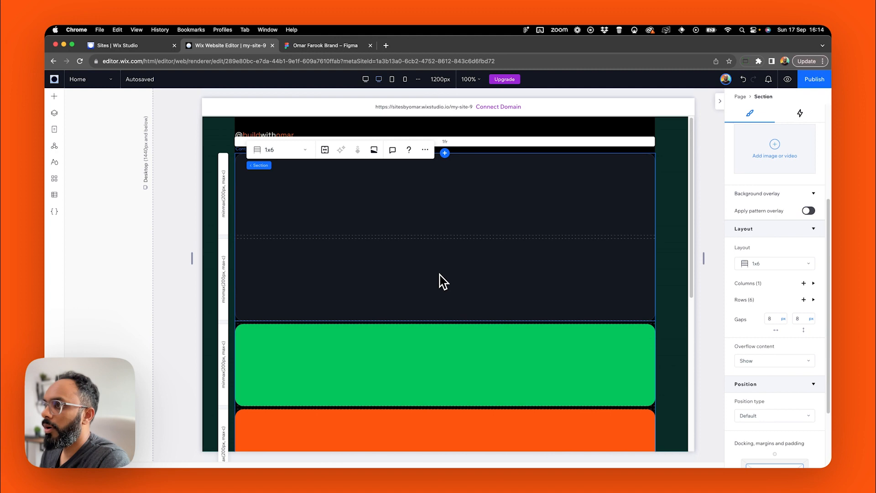
{"action": "scroll", "coordinate": [444, 281], "scroll_direction": "down", "scroll_amount": 4}
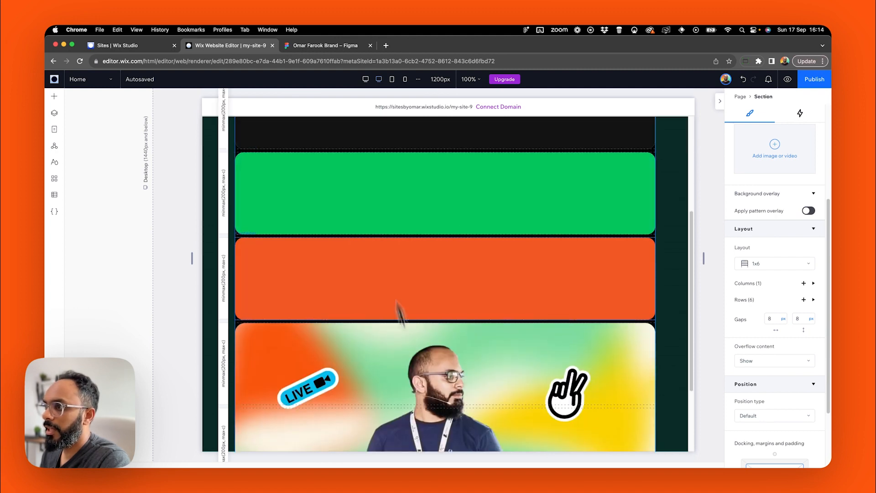
{"action": "scroll", "coordinate": [391, 320], "scroll_direction": "down", "scroll_amount": 1}
{"action": "scroll", "coordinate": [411, 324], "scroll_direction": "up", "scroll_amount": 5}
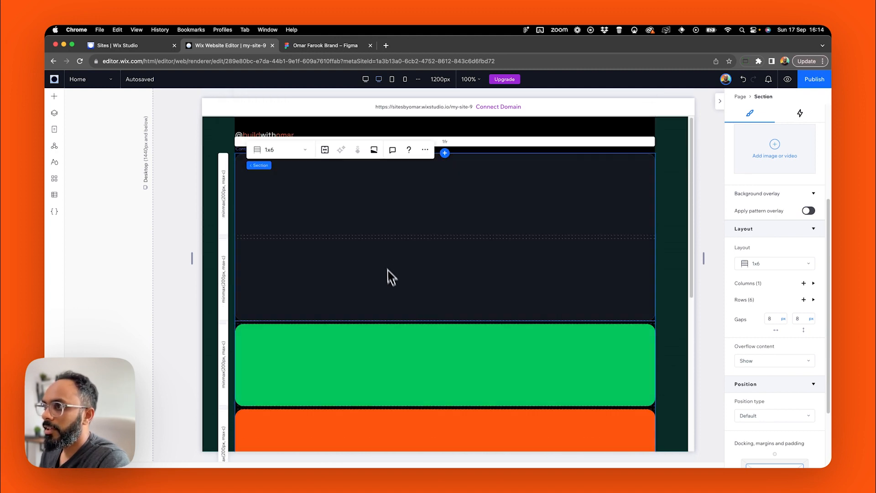
Add a column before the existing one in the hero section's six-row grid at the 1200 px breakpoint.
{"action": "left_click", "coordinate": [456, 215]}
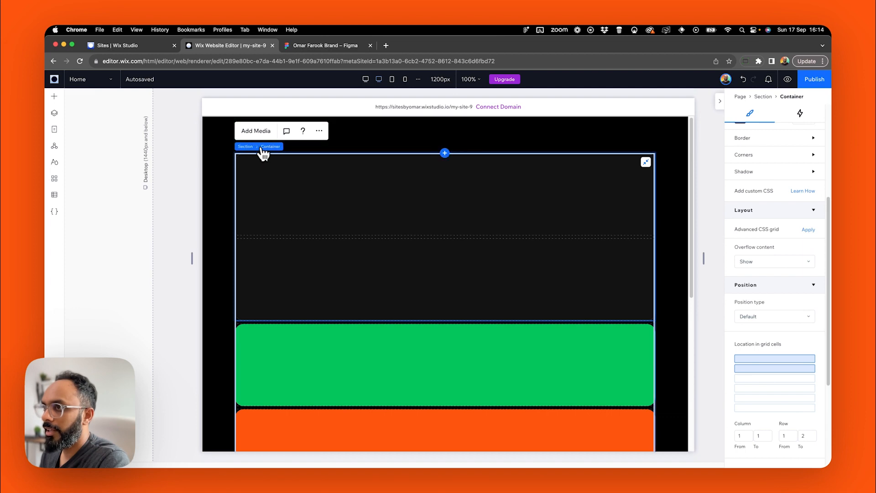
{"action": "left_click", "coordinate": [251, 147]}
{"action": "left_click", "coordinate": [234, 142]}
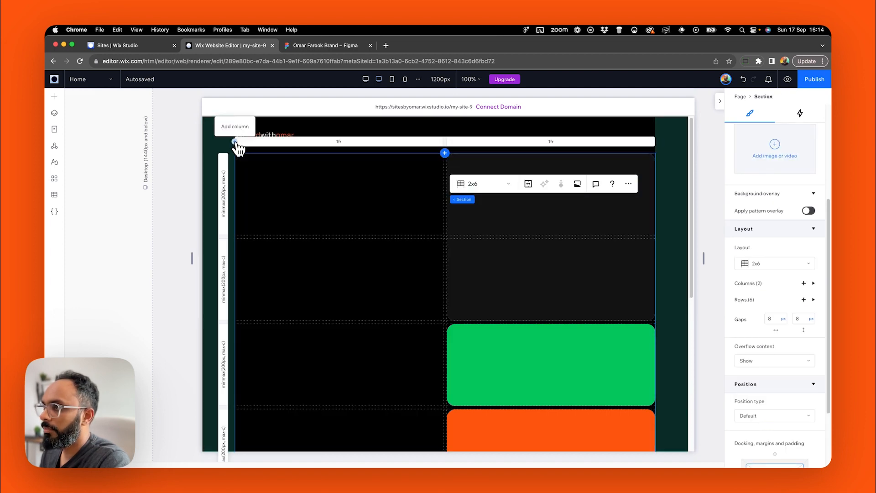
{"action": "scroll", "coordinate": [558, 288], "scroll_direction": "down", "scroll_amount": 6}
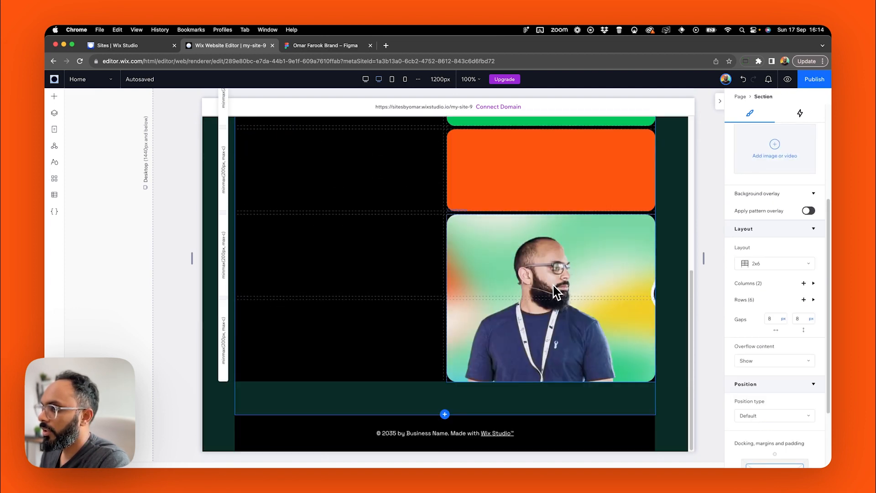
{"action": "scroll", "coordinate": [547, 284], "scroll_direction": "up", "scroll_amount": 6}
{"action": "left_click", "coordinate": [539, 268]}
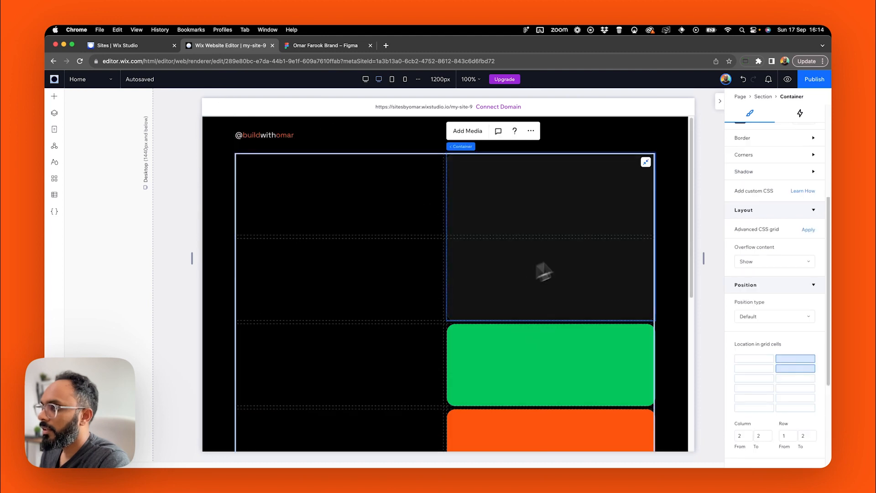
{"action": "left_click", "coordinate": [694, 183]}
{"action": "scroll", "coordinate": [651, 289], "scroll_direction": "down", "scroll_amount": 5}
{"action": "scroll", "coordinate": [648, 320], "scroll_direction": "up", "scroll_amount": 5}
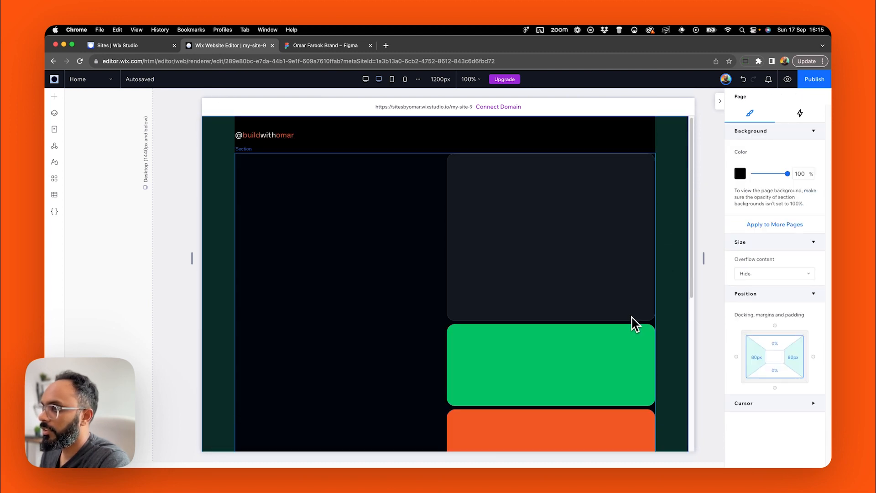
Stretch the dark container across columns 1 to 2 and rows 1 to 2 of the hero grid.
{"action": "left_click", "coordinate": [323, 272]}
{"action": "left_click", "coordinate": [595, 201]}
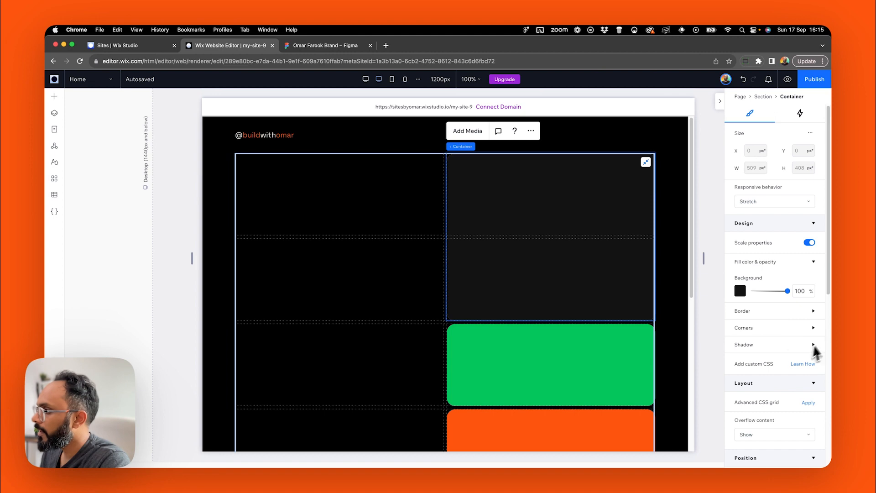
{"action": "scroll", "coordinate": [767, 324], "scroll_direction": "down", "scroll_amount": 6}
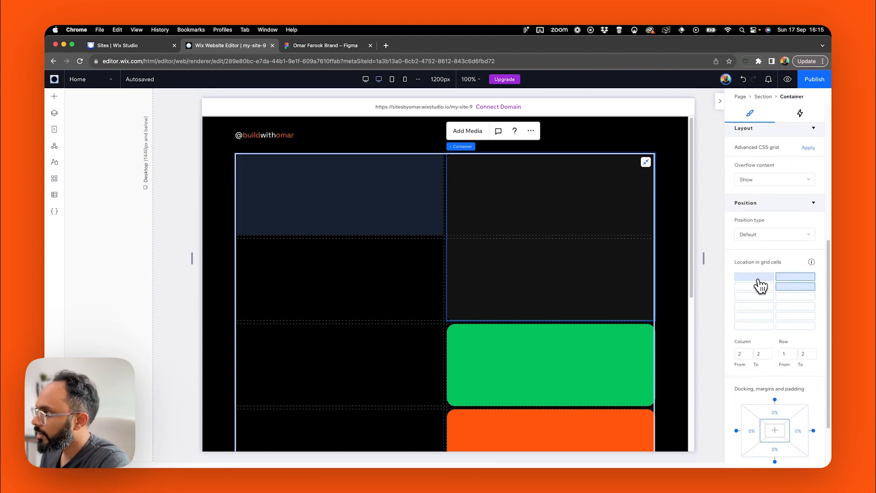
{"action": "left_click", "coordinate": [757, 278]}
{"action": "left_click", "coordinate": [801, 286]}
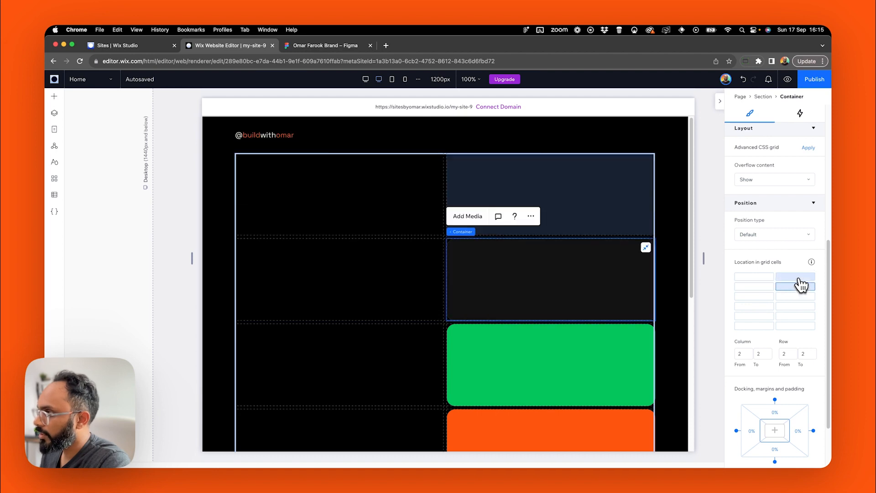
{"action": "left_click_drag", "start_coordinate": [800, 285], "coordinate": [763, 291]}
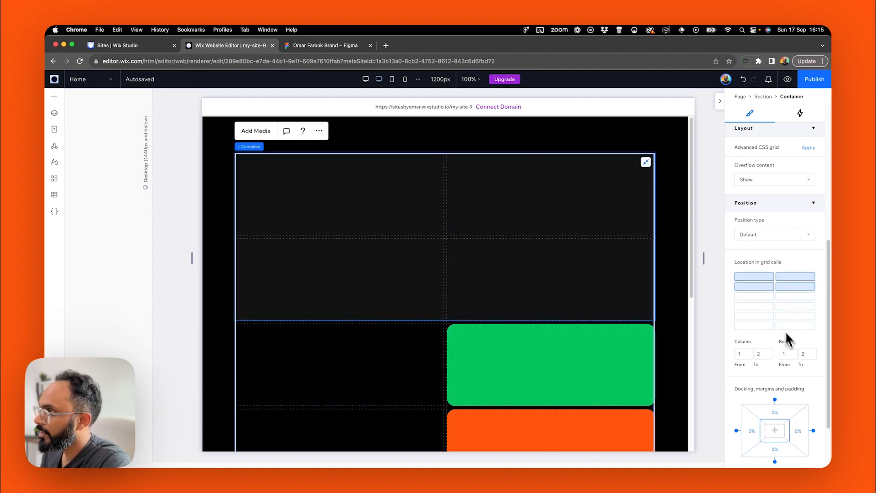
Restrict the dark container's grid location to row 1, spanning both columns.
{"action": "left_click", "coordinate": [771, 287]}
{"action": "left_click", "coordinate": [793, 287], "text": "shift"}
{"action": "left_click", "coordinate": [764, 280]}
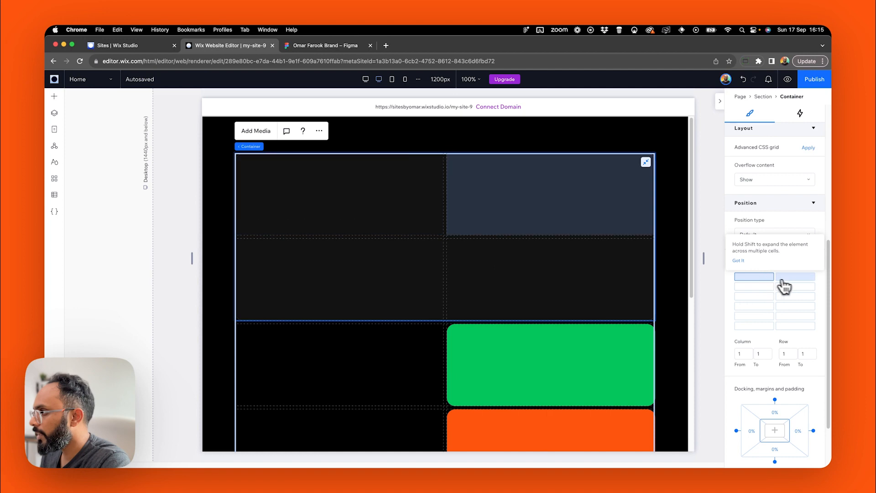
{"action": "left_click", "coordinate": [792, 278], "text": "shift"}
{"action": "left_click", "coordinate": [181, 232]}
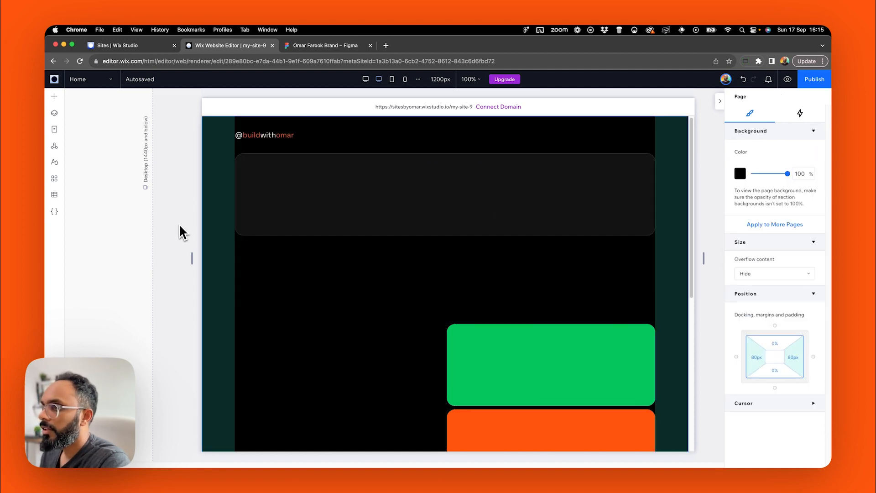
Move the green container to column 1, row 2 and the orange container to column 1, row 3 of the hero grid.
{"action": "left_click", "coordinate": [506, 348]}
{"action": "scroll", "coordinate": [792, 333], "scroll_direction": "down", "scroll_amount": 5}
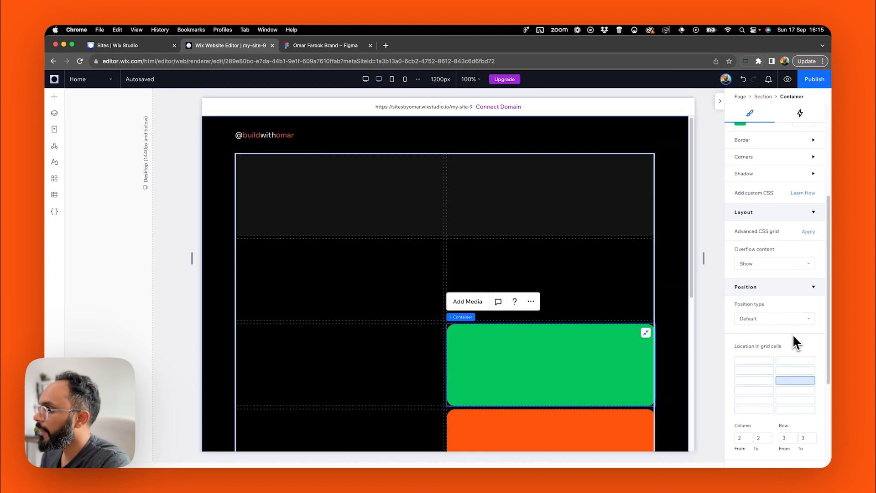
{"action": "left_click", "coordinate": [763, 373]}
{"action": "scroll", "coordinate": [557, 403], "scroll_direction": "down", "scroll_amount": 3}
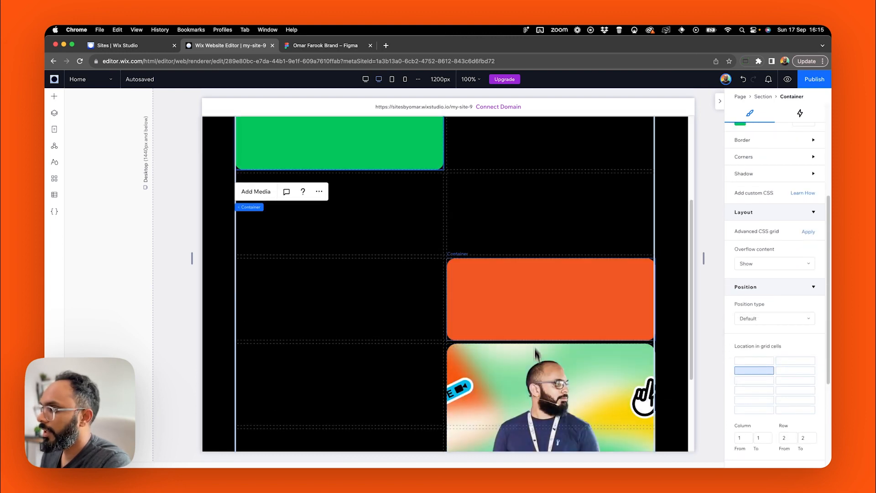
{"action": "left_click", "coordinate": [616, 331]}
{"action": "left_click", "coordinate": [759, 381]}
Place the photo container in column 2 of the hero grid, spanning rows 2 to 3.
{"action": "scroll", "coordinate": [564, 338], "scroll_direction": "up", "scroll_amount": 1}
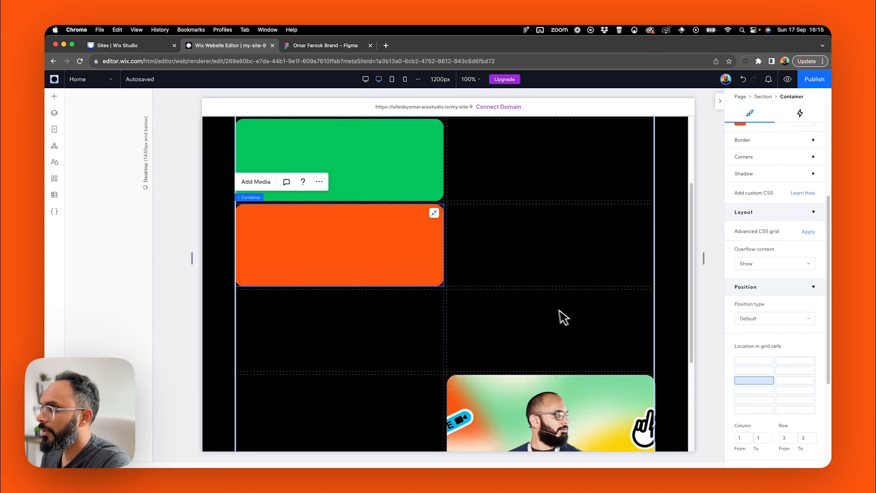
{"action": "left_click", "coordinate": [559, 402]}
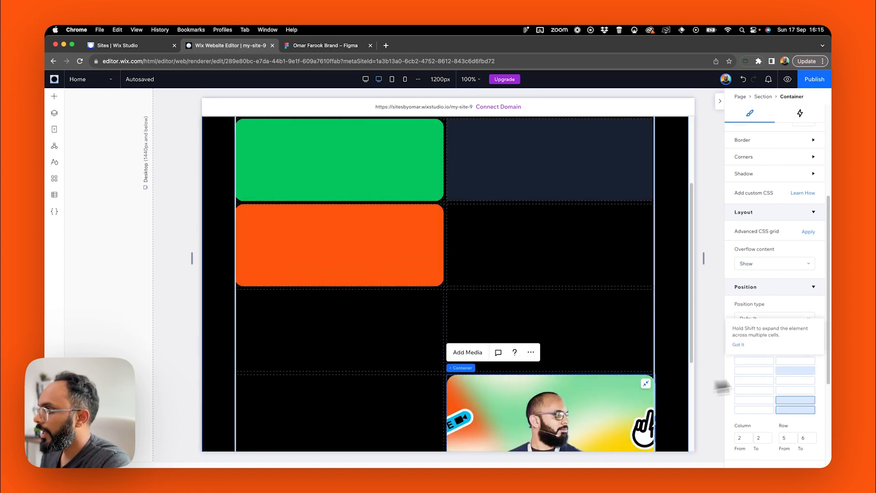
{"action": "left_click", "coordinate": [794, 371]}
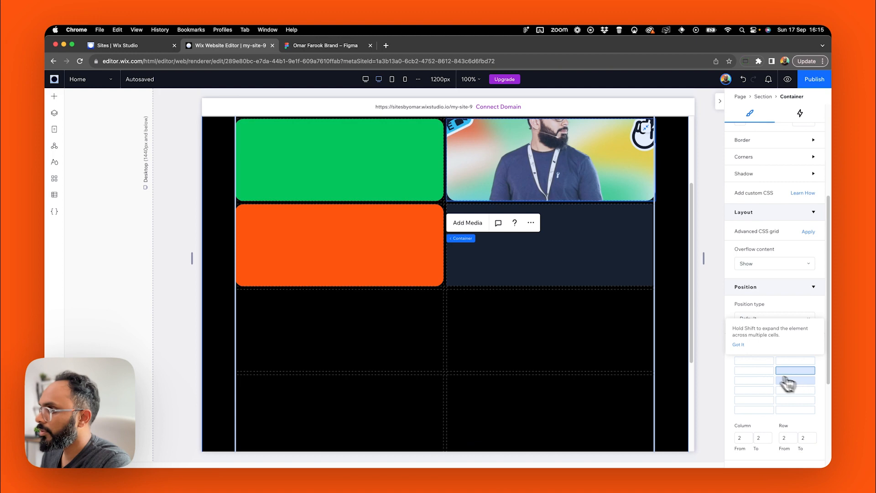
{"action": "left_click", "coordinate": [793, 380], "text": "shift"}
{"action": "scroll", "coordinate": [666, 294], "scroll_direction": "up", "scroll_amount": 3}
{"action": "left_click", "coordinate": [698, 257]}
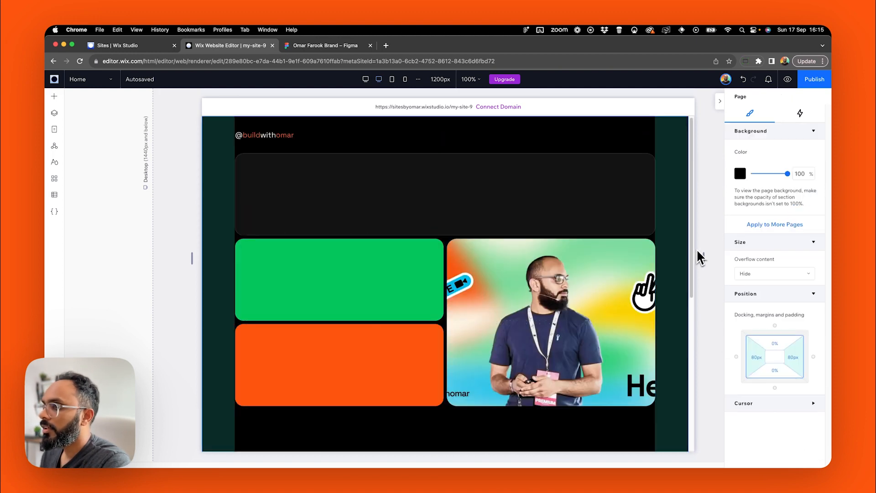
Delete the empty sixth row from the hero section's grid.
{"action": "scroll", "coordinate": [698, 255], "scroll_direction": "down", "scroll_amount": 6}
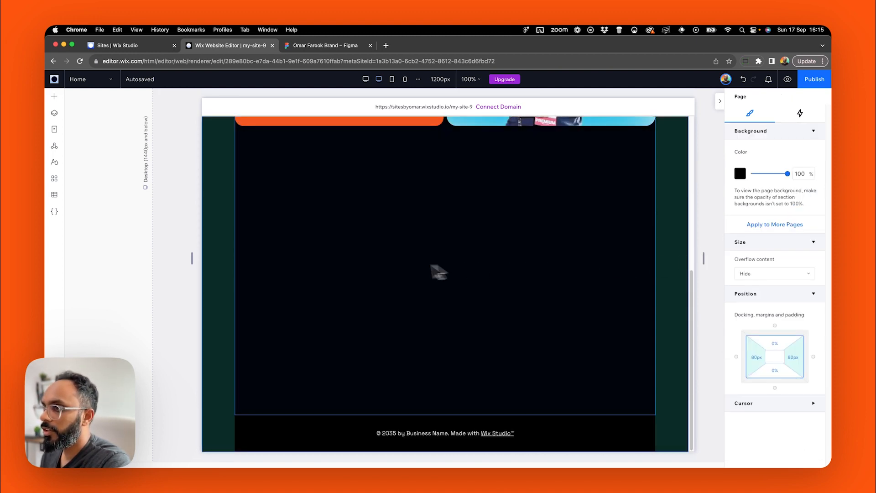
{"action": "left_click", "coordinate": [400, 267]}
{"action": "scroll", "coordinate": [795, 323], "scroll_direction": "down", "scroll_amount": 5}
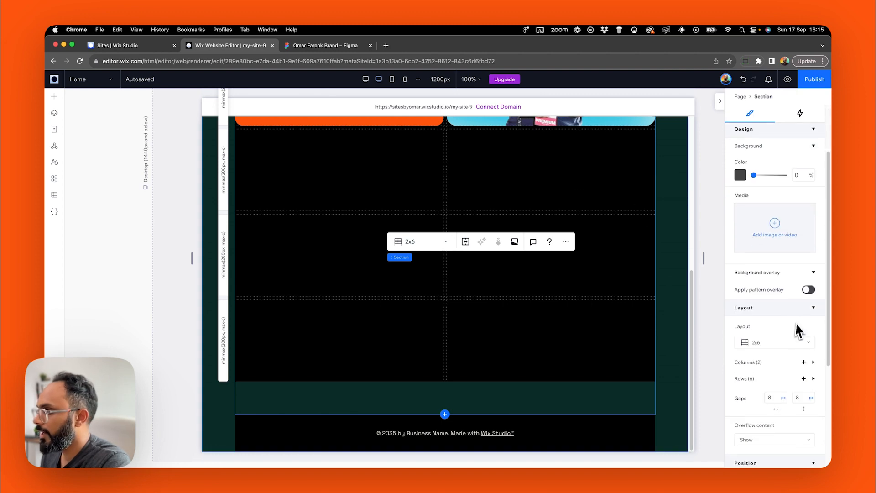
{"action": "left_click", "coordinate": [396, 189]}
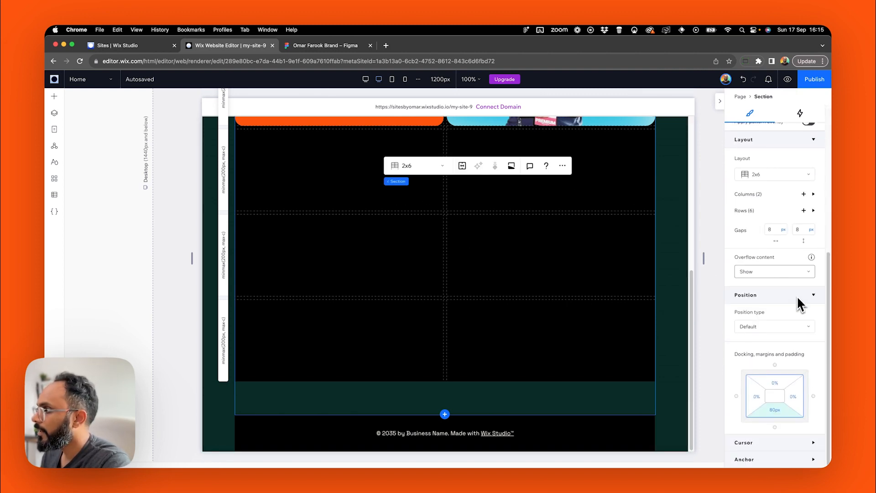
{"action": "scroll", "coordinate": [796, 297], "scroll_direction": "up", "scroll_amount": 3}
{"action": "left_click", "coordinate": [793, 354]}
{"action": "scroll", "coordinate": [779, 354], "scroll_direction": "down", "scroll_amount": 3}
{"action": "left_click", "coordinate": [770, 258]}
{"action": "scroll", "coordinate": [778, 298], "scroll_direction": "down", "scroll_amount": 3}
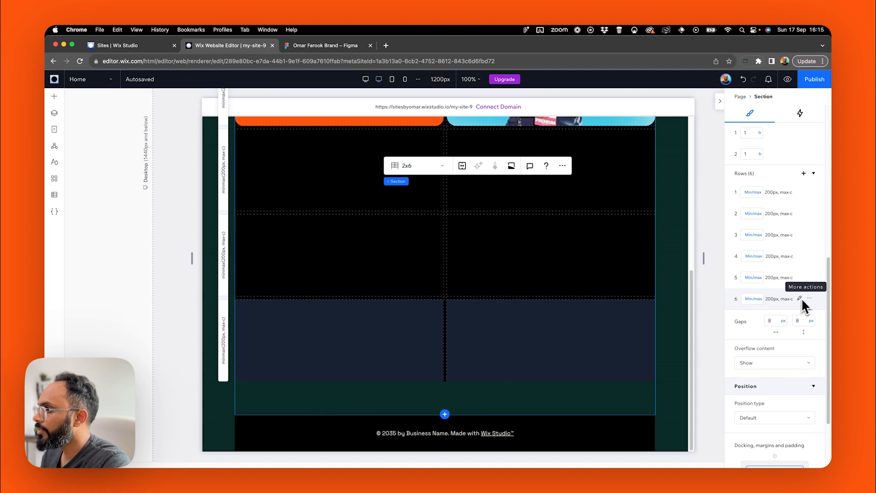
{"action": "left_click", "coordinate": [810, 299]}
{"action": "left_click", "coordinate": [779, 339]}
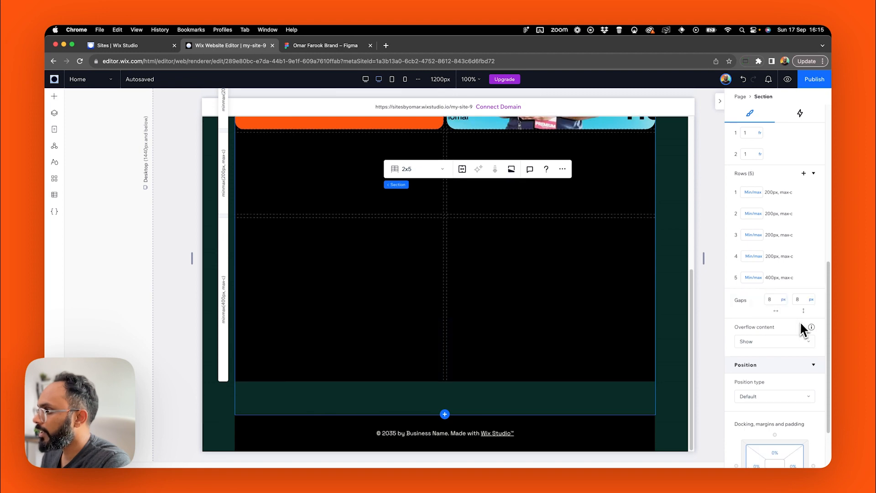
Delete the empty fifth and fourth rows from the hero section's grid.
{"action": "left_click", "coordinate": [809, 277]}
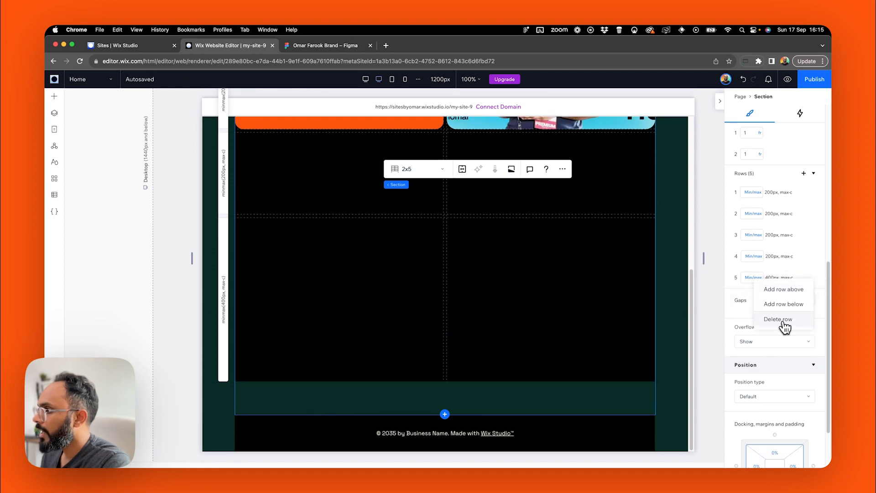
{"action": "left_click", "coordinate": [810, 257]}
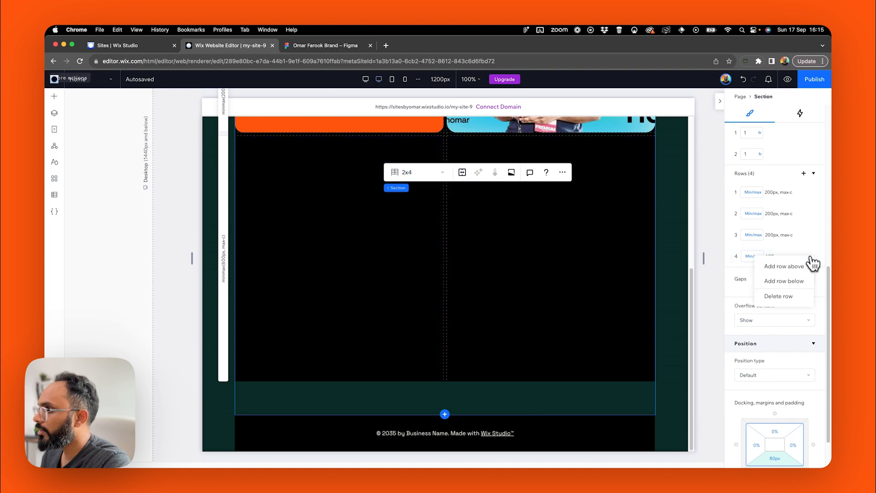
{"action": "left_click", "coordinate": [782, 296]}
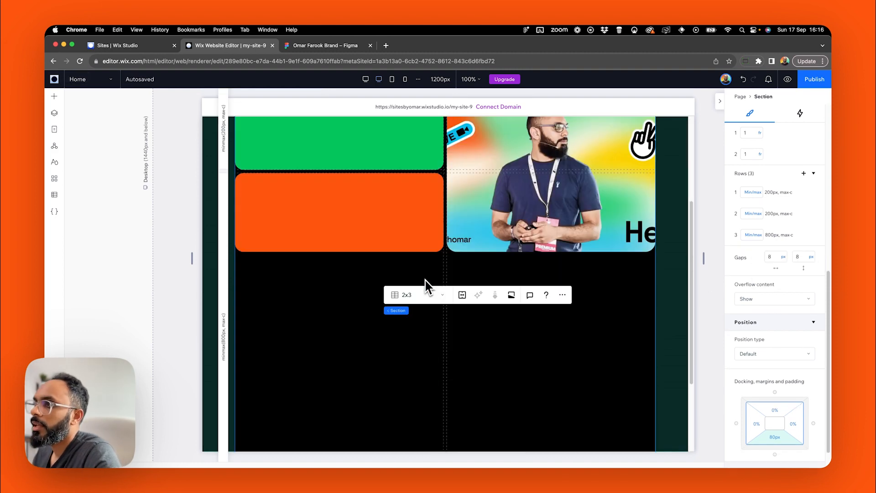
{"action": "left_click", "coordinate": [421, 239]}
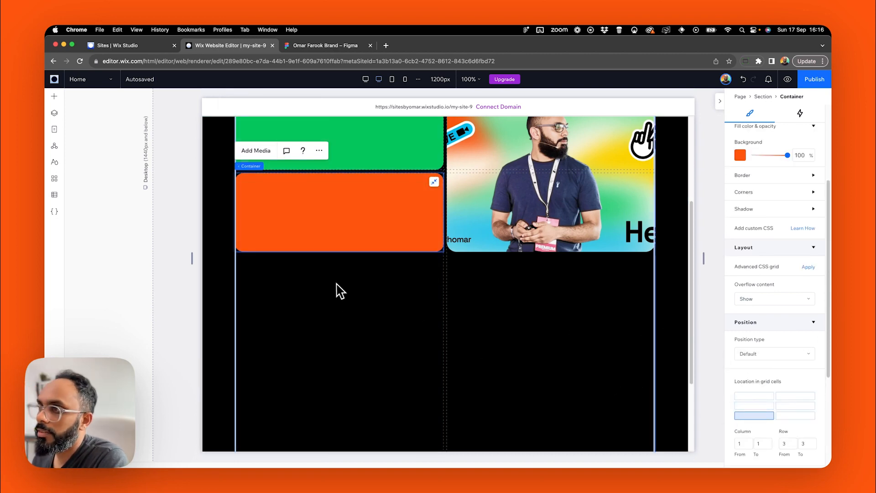
{"action": "scroll", "coordinate": [338, 290], "scroll_direction": "up", "scroll_amount": 3}
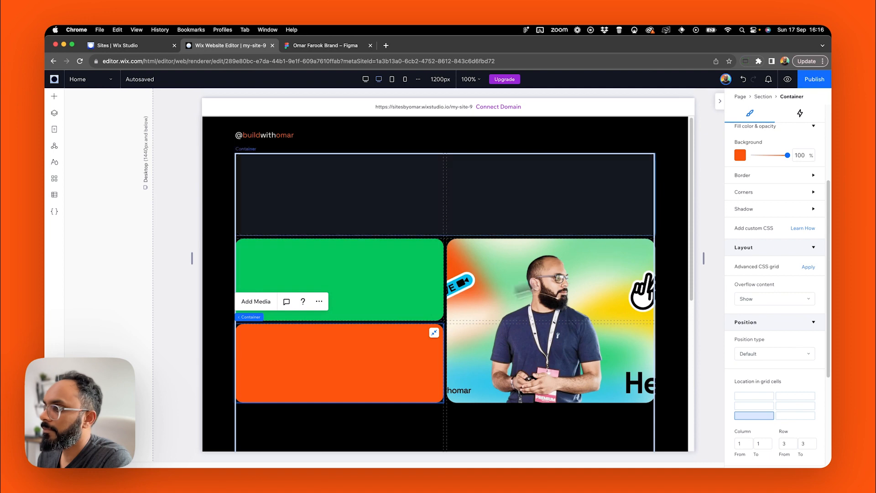
{"action": "left_click", "coordinate": [697, 225]}
{"action": "scroll", "coordinate": [685, 228], "scroll_direction": "down", "scroll_amount": 3}
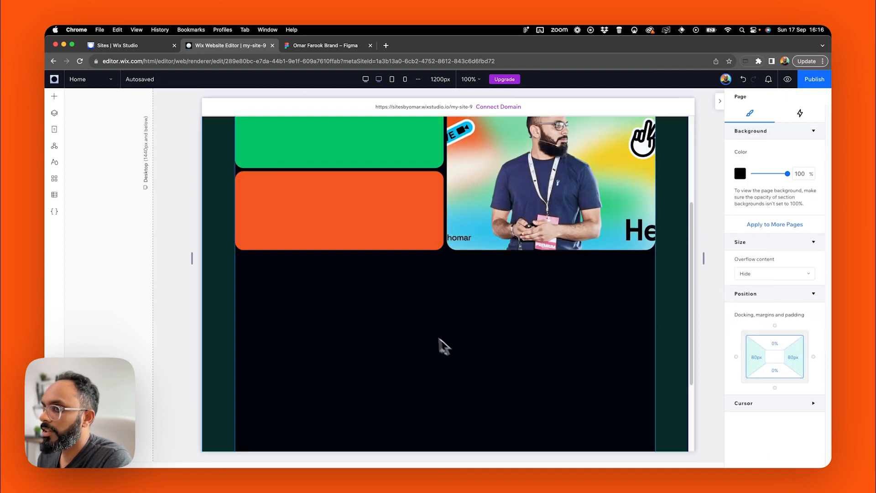
Switch the sizing of the section's third grid row to Pixels.
{"action": "left_click", "coordinate": [317, 222]}
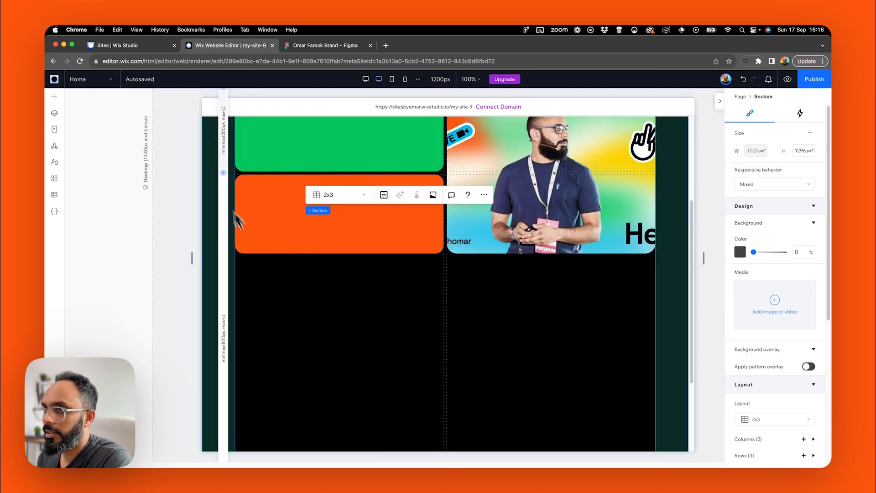
{"action": "scroll", "coordinate": [244, 232], "scroll_direction": "up", "scroll_amount": 1}
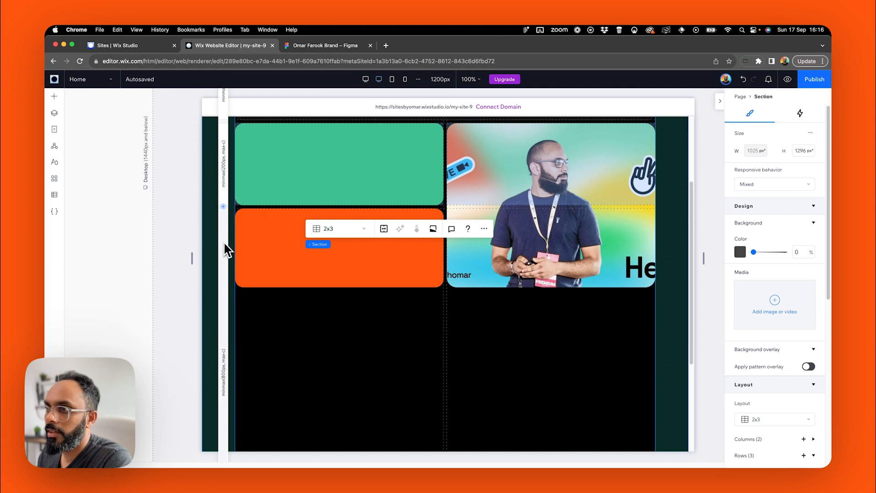
{"action": "scroll", "coordinate": [227, 250], "scroll_direction": "down", "scroll_amount": 3}
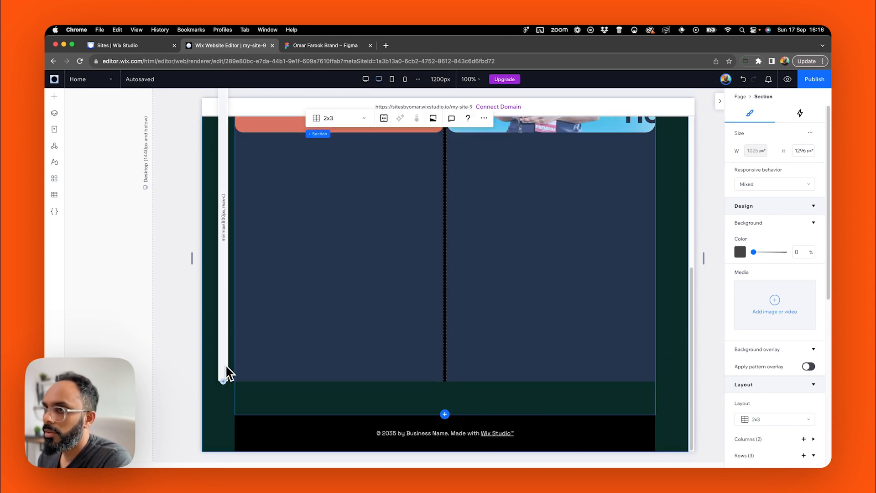
{"action": "scroll", "coordinate": [776, 358], "scroll_direction": "down", "scroll_amount": 5}
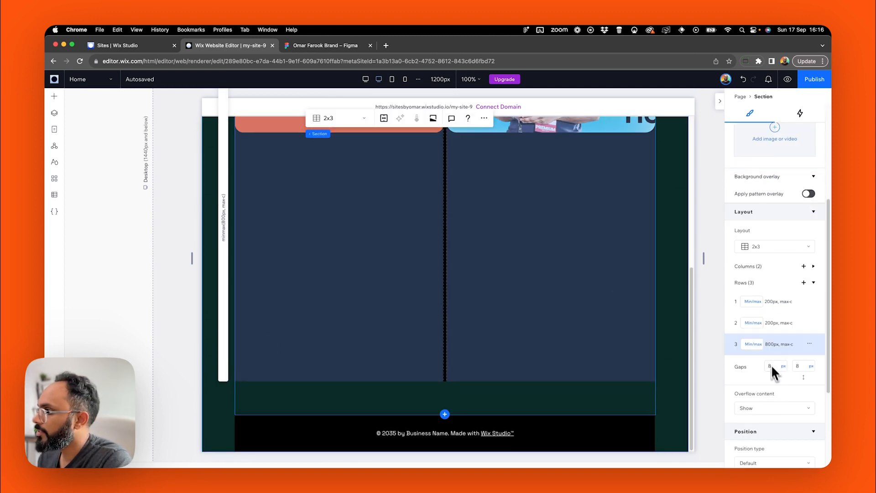
{"action": "left_click", "coordinate": [758, 350]}
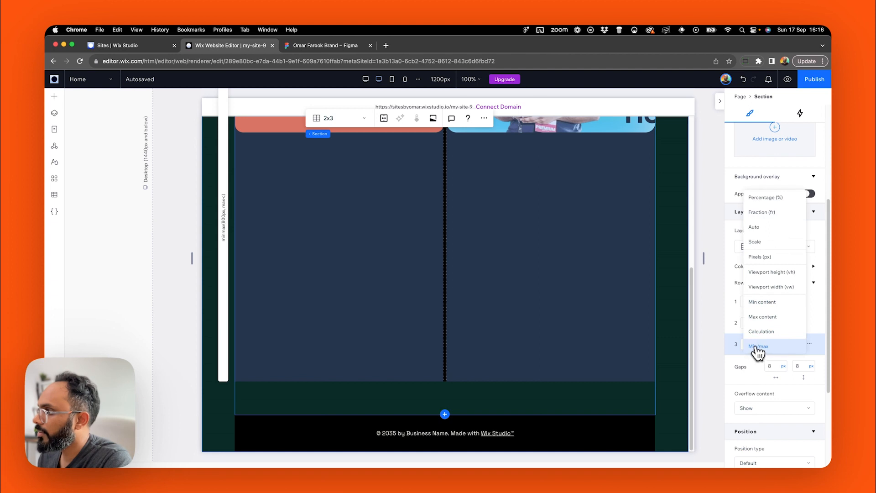
{"action": "left_click", "coordinate": [768, 259]}
Set the section's third row to 200 px and switch the second and first rows to fixed 200 px heights.
{"action": "key", "text": "Return"}
{"action": "scroll", "coordinate": [435, 215], "scroll_direction": "up", "scroll_amount": 3}
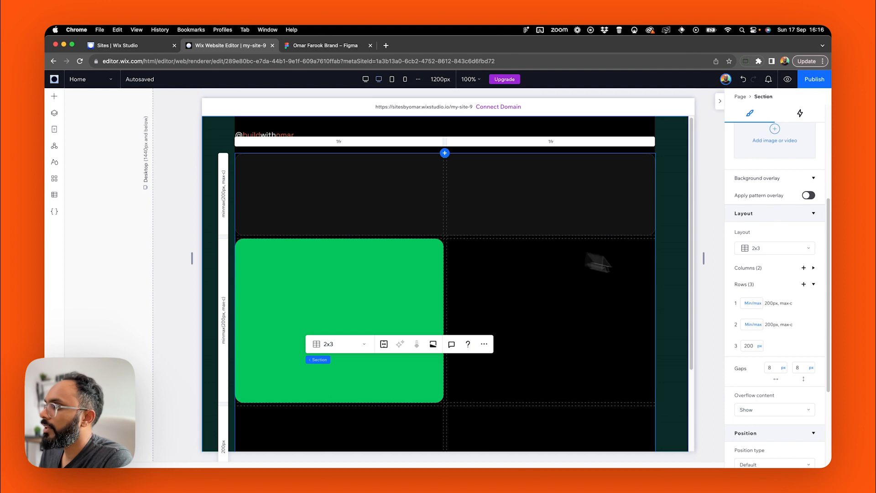
{"action": "left_click", "coordinate": [752, 325]}
{"action": "left_click", "coordinate": [768, 259]}
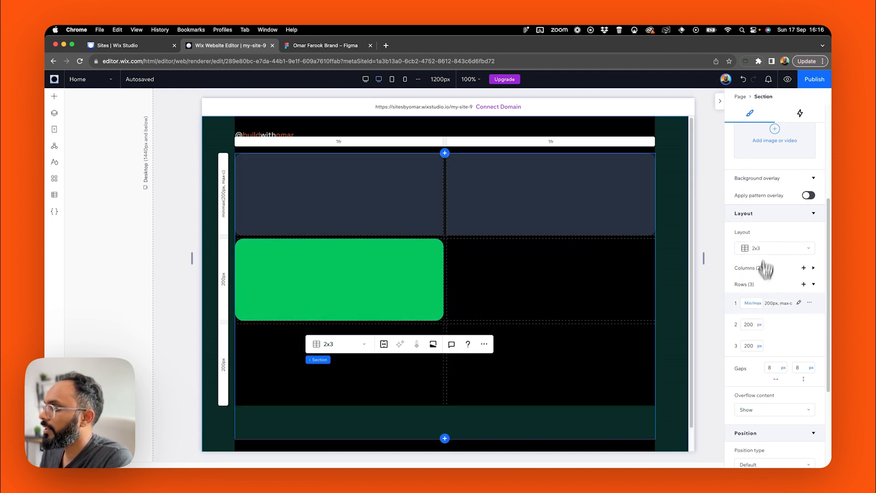
{"action": "left_click", "coordinate": [753, 303]}
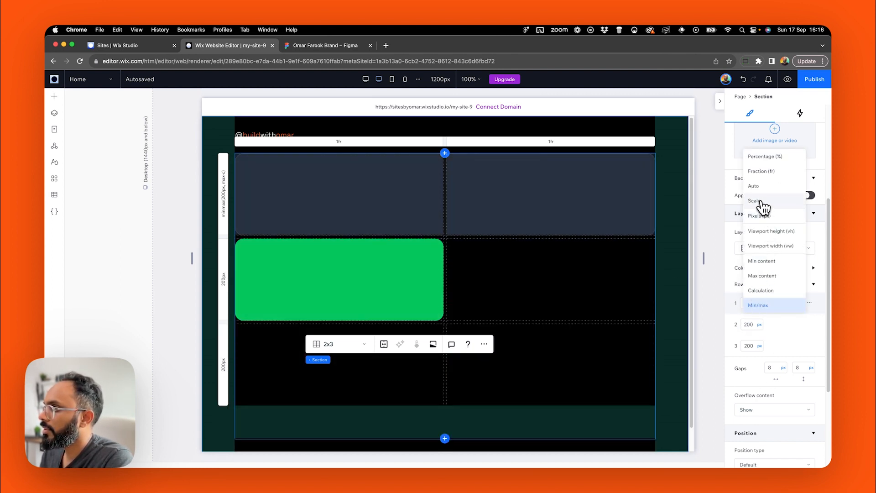
{"action": "left_click", "coordinate": [761, 216]}
{"action": "left_click", "coordinate": [662, 274]}
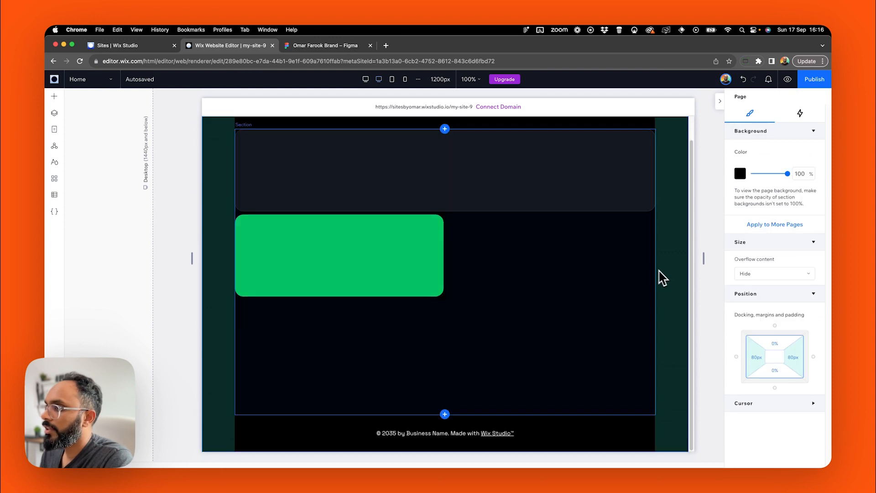
{"action": "left_click", "coordinate": [492, 282]}
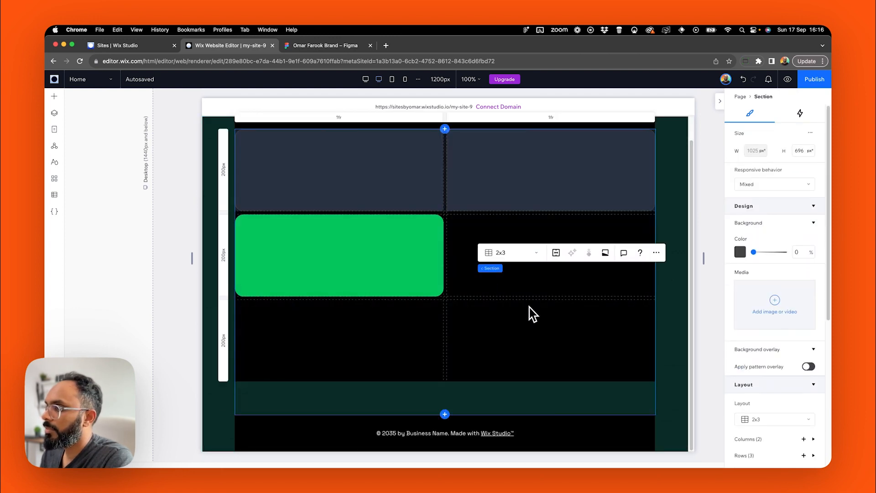
Undo the 200 px row height changes in the section grid.
{"action": "key", "text": "super+z"}
{"action": "key", "text": "super+z"}
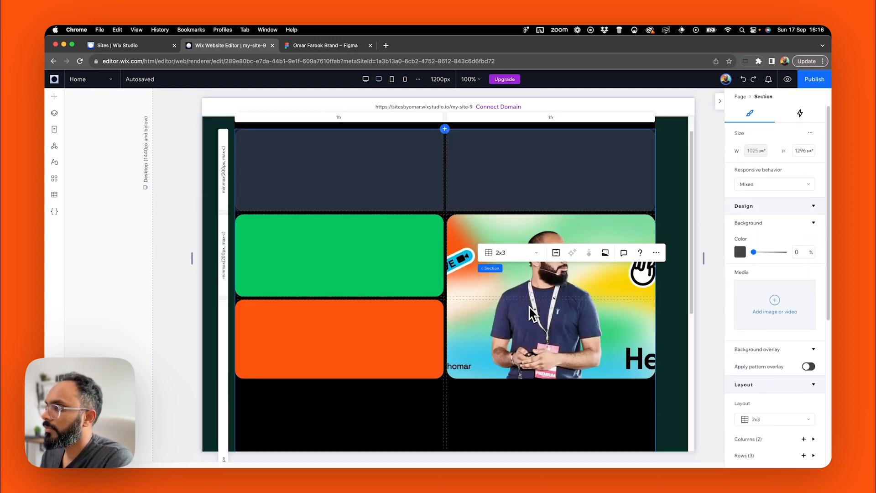
{"action": "scroll", "coordinate": [529, 306], "scroll_direction": "down", "scroll_amount": 5}
{"action": "scroll", "coordinate": [477, 322], "scroll_direction": "up", "scroll_amount": 3}
Unstretch the orange container and stretch it again so it fills its whole grid cell.
{"action": "left_click", "coordinate": [383, 274]}
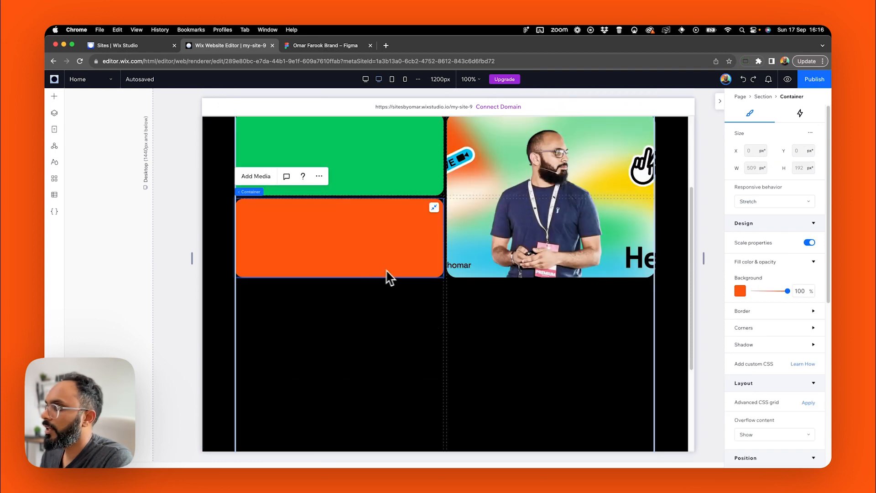
{"action": "left_click", "coordinate": [434, 209]}
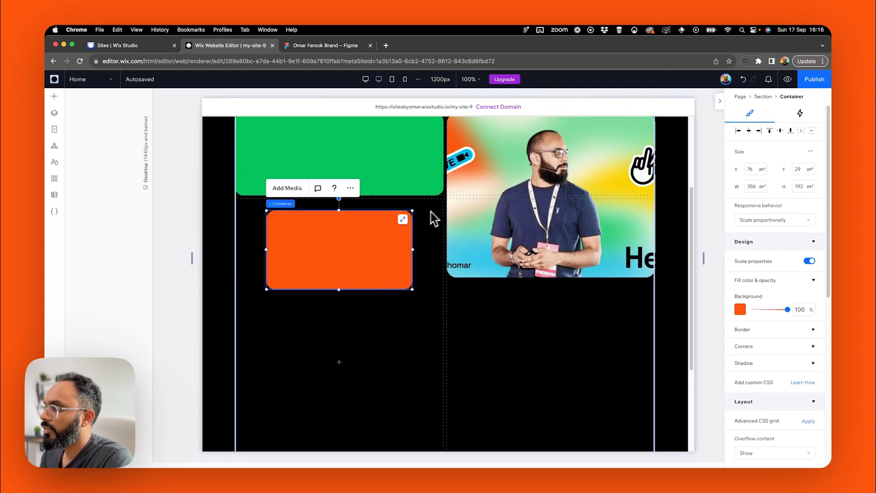
{"action": "left_click", "coordinate": [402, 220]}
{"action": "scroll", "coordinate": [406, 243], "scroll_direction": "down", "scroll_amount": 5}
{"action": "scroll", "coordinate": [420, 274], "scroll_direction": "up", "scroll_amount": 5}
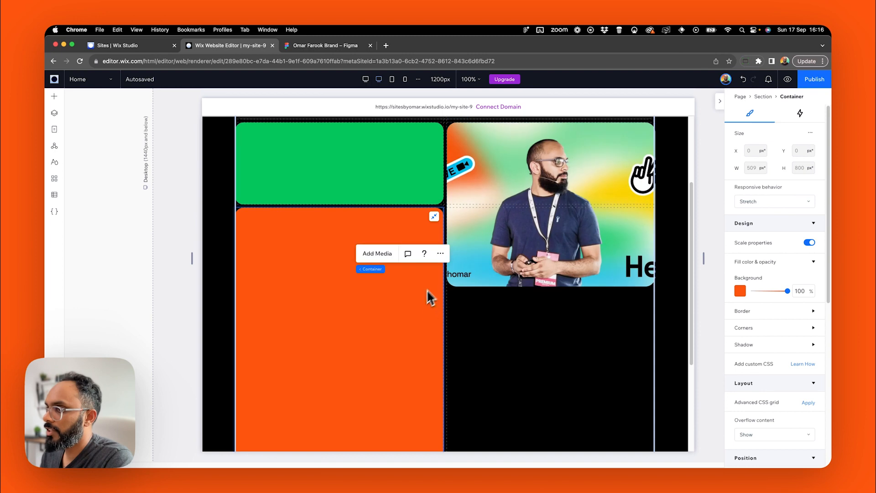
Turn the photo container's stretch off and on again so it spans the full height of the second and third rows.
{"action": "left_click", "coordinate": [551, 273]}
{"action": "scroll", "coordinate": [629, 192], "scroll_direction": "up", "scroll_amount": 3}
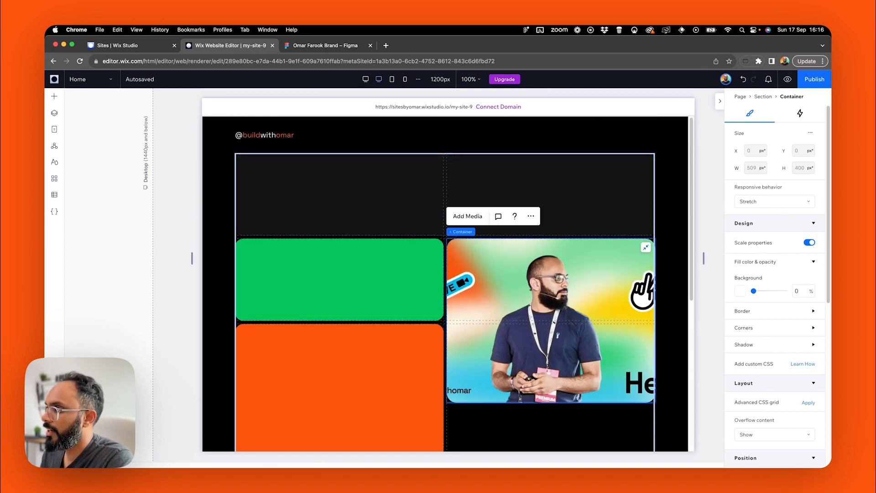
{"action": "left_click", "coordinate": [645, 247]}
{"action": "left_click", "coordinate": [616, 273]}
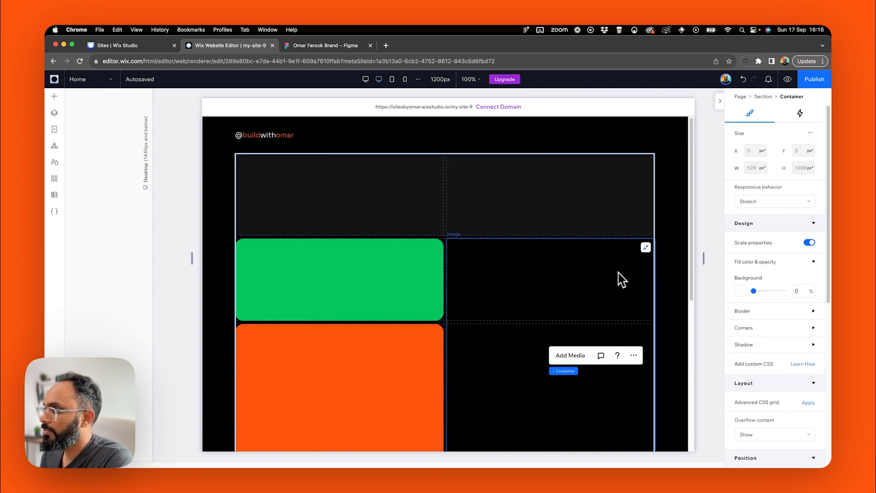
{"action": "scroll", "coordinate": [664, 246], "scroll_direction": "down", "scroll_amount": 5}
{"action": "left_click", "coordinate": [666, 241]}
{"action": "scroll", "coordinate": [518, 273], "scroll_direction": "up", "scroll_amount": 8}
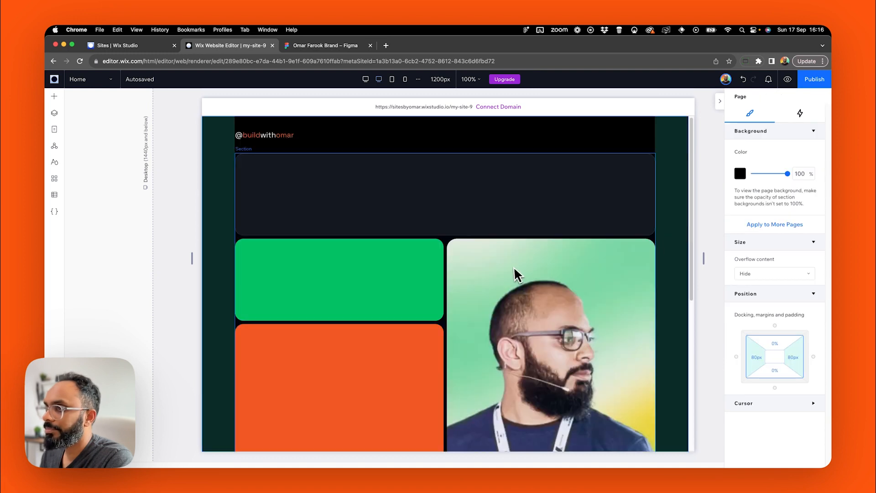
Reapply stretch to the green container and to the wide dark container in the first row.
{"action": "left_click", "coordinate": [369, 286]}
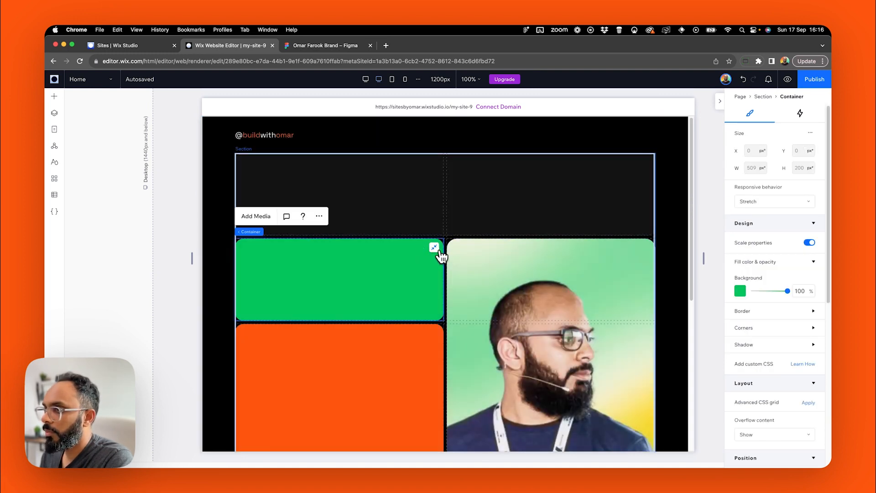
{"action": "left_click", "coordinate": [435, 248]}
{"action": "left_click", "coordinate": [403, 249]}
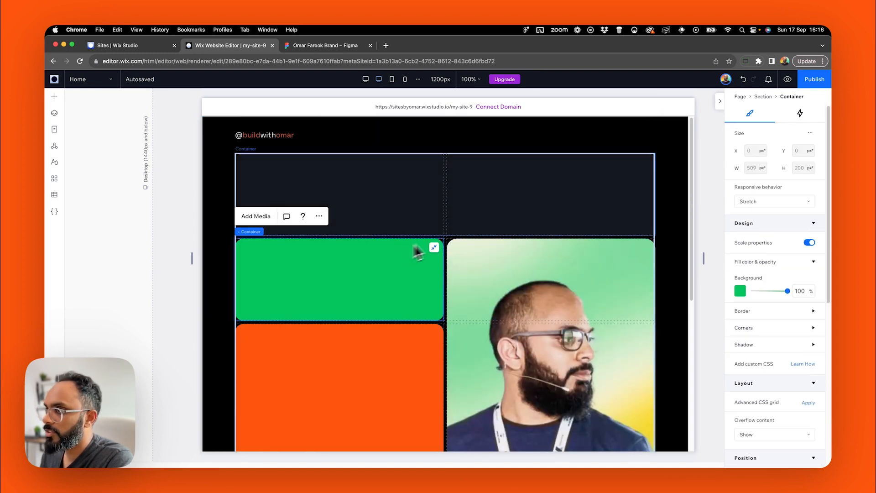
{"action": "left_click", "coordinate": [559, 205]}
{"action": "left_click", "coordinate": [644, 163]}
{"action": "left_click", "coordinate": [584, 163]}
{"action": "left_click", "coordinate": [676, 179]}
Set the height of the section's third grid row to 200 px.
{"action": "scroll", "coordinate": [667, 221], "scroll_direction": "down", "scroll_amount": 6}
{"action": "left_click", "coordinate": [578, 237]}
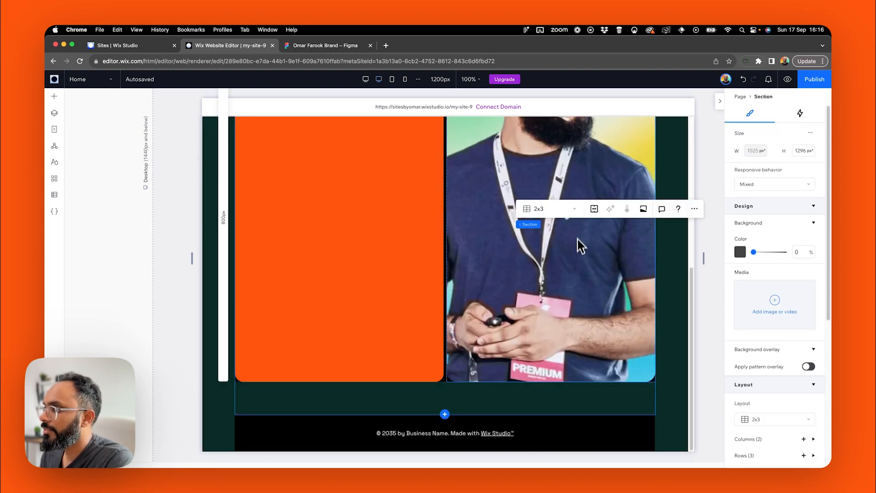
{"action": "scroll", "coordinate": [579, 283], "scroll_direction": "up", "scroll_amount": 3}
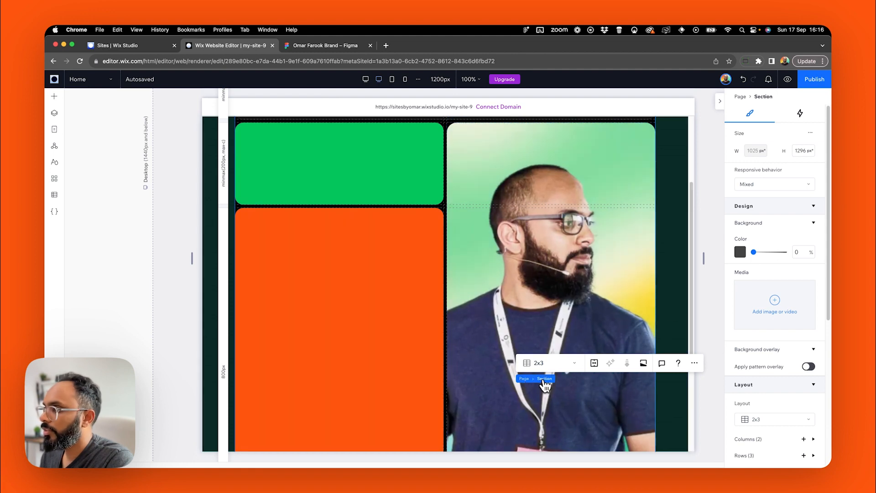
{"action": "scroll", "coordinate": [739, 311], "scroll_direction": "down", "scroll_amount": 6}
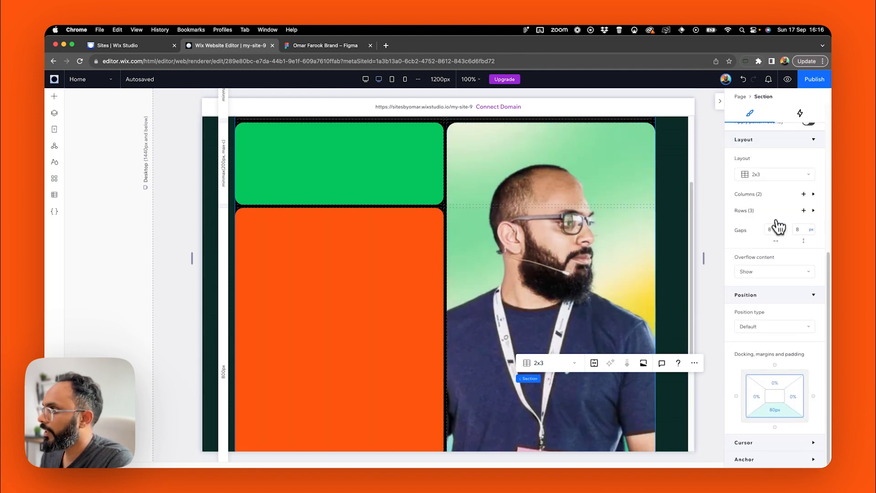
{"action": "left_click", "coordinate": [778, 213]}
{"action": "left_click", "coordinate": [750, 272]}
{"action": "type", "text": "200"}
{"action": "key", "text": "Return"}
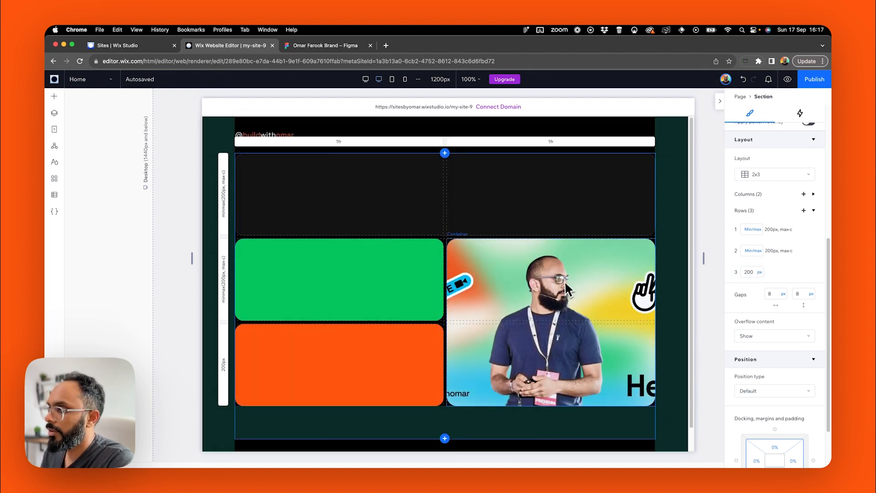
Switch the second and first grid rows from Min/max to Pixels, each at 200 px.
{"action": "left_click", "coordinate": [742, 252]}
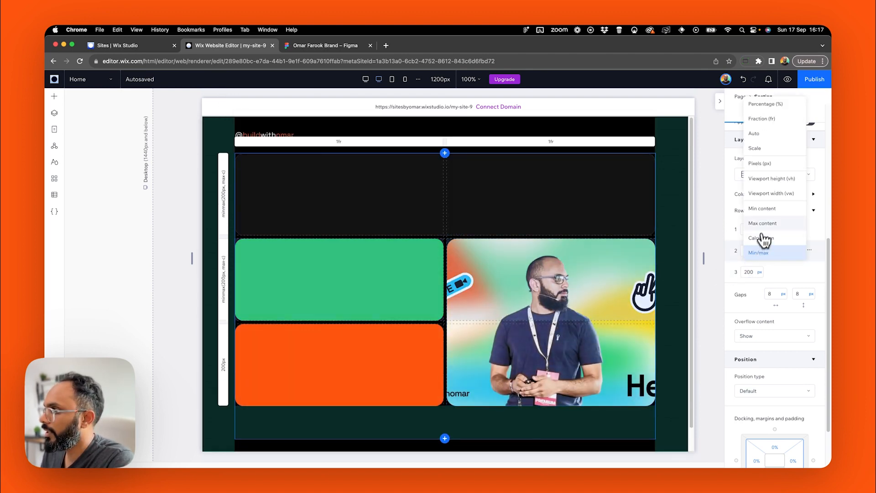
{"action": "left_click", "coordinate": [773, 180]}
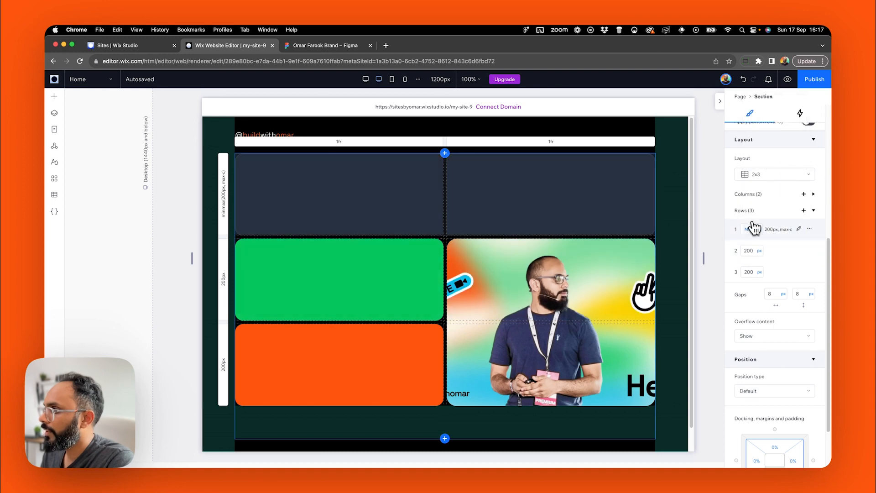
{"action": "left_click", "coordinate": [753, 229]}
{"action": "left_click", "coordinate": [771, 142]}
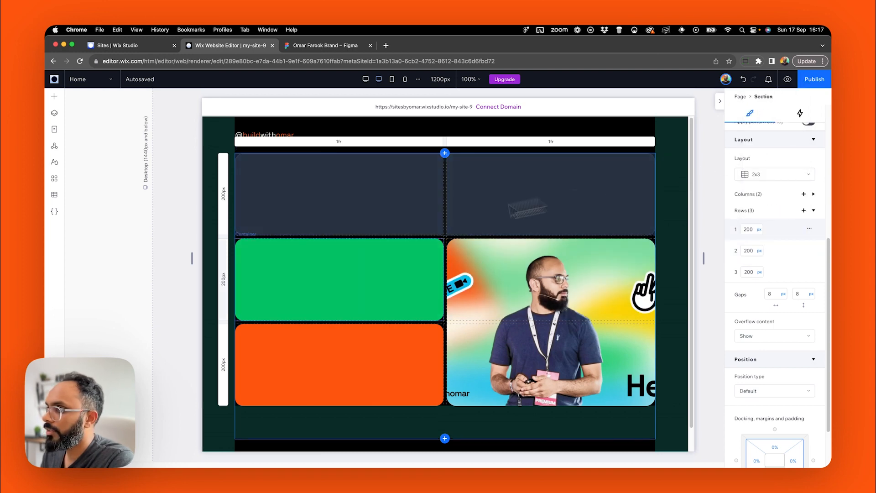
{"action": "left_click", "coordinate": [156, 262]}
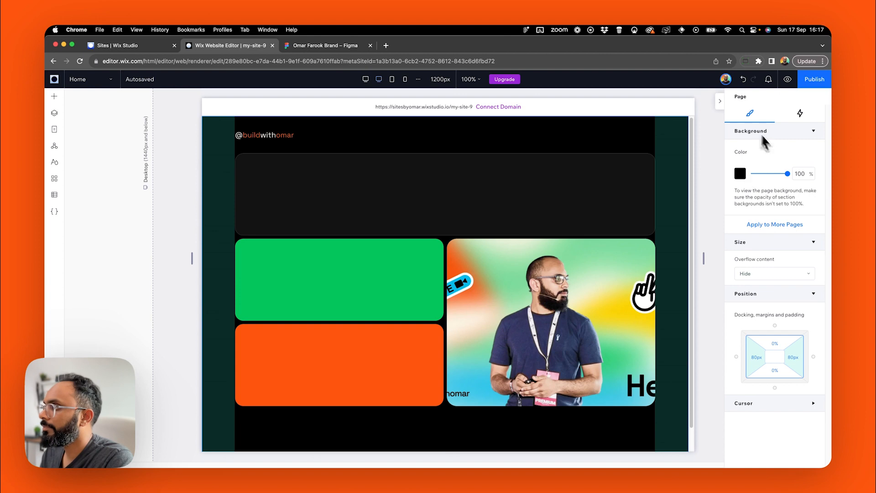
Collapse the inspector, preview the site narrowed to the 1000 px tablet width, and return to editing.
{"action": "left_click", "coordinate": [720, 102]}
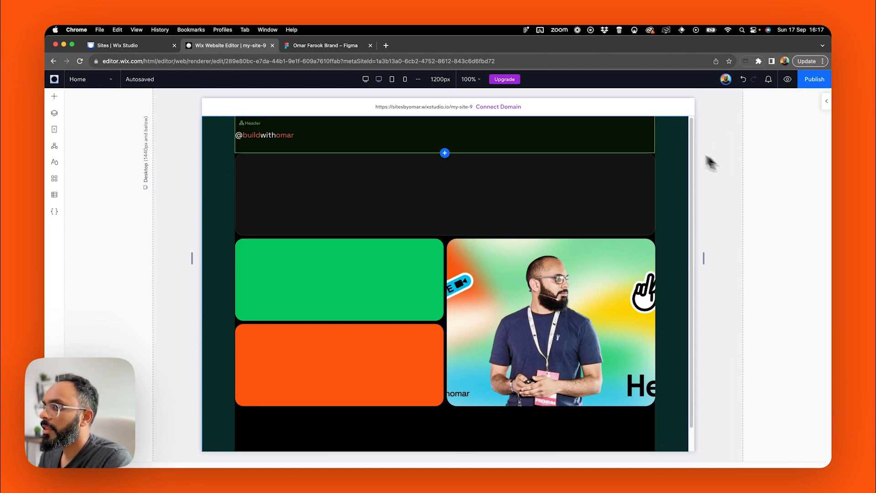
{"action": "scroll", "coordinate": [675, 182], "scroll_direction": "down", "scroll_amount": 1}
{"action": "scroll", "coordinate": [392, 379], "scroll_direction": "up", "scroll_amount": 1}
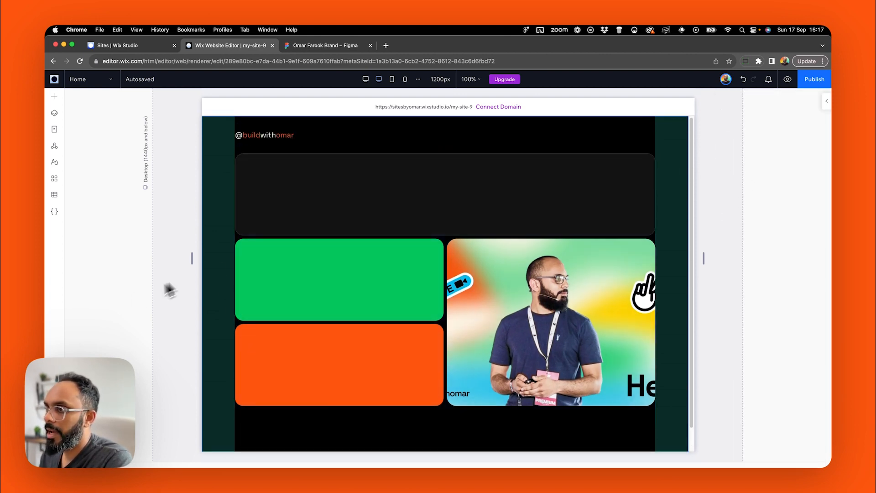
{"action": "left_click", "coordinate": [787, 79]}
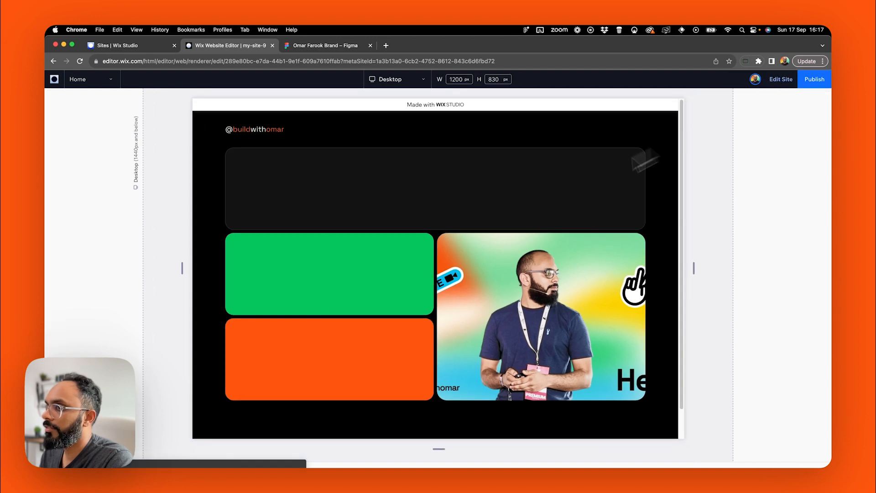
{"action": "left_click_drag", "start_coordinate": [693, 268], "coordinate": [652, 273]}
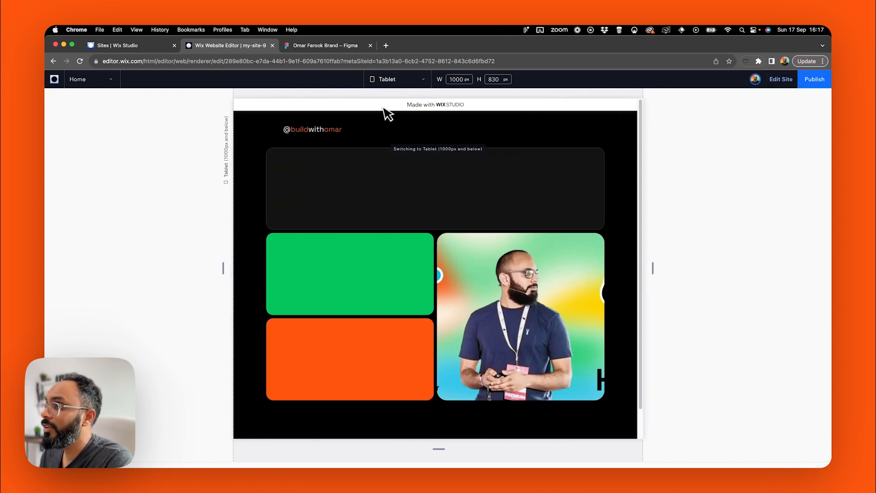
{"action": "left_click", "coordinate": [781, 80]}
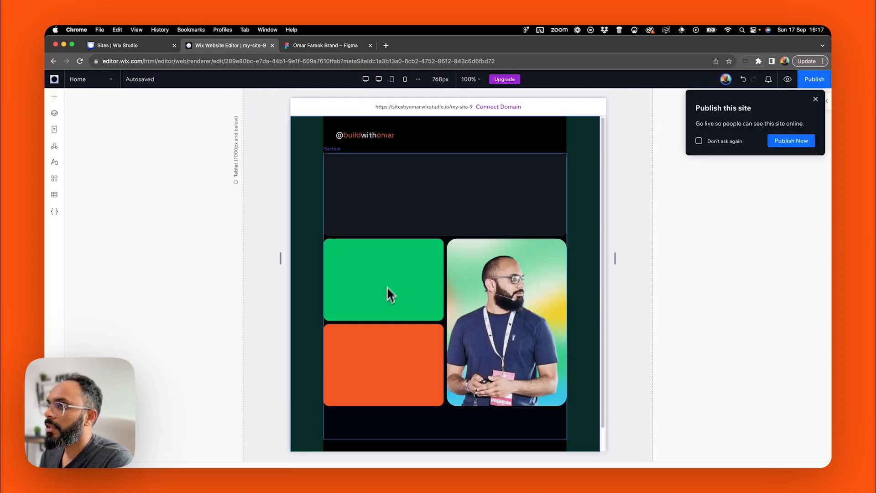
Select the grid section on the primary Desktop breakpoint and generate a Responsive AI design for it.
{"action": "left_click", "coordinate": [366, 187]}
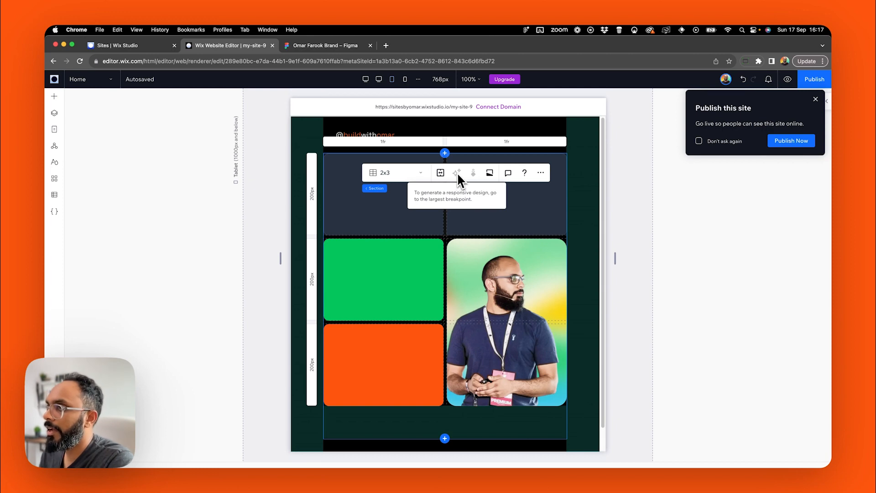
{"action": "left_click", "coordinate": [366, 79]}
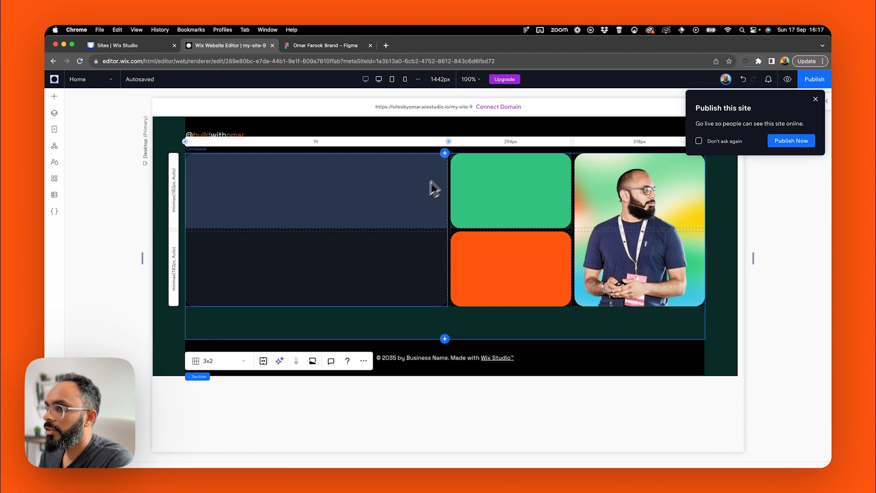
{"action": "left_click", "coordinate": [280, 361]}
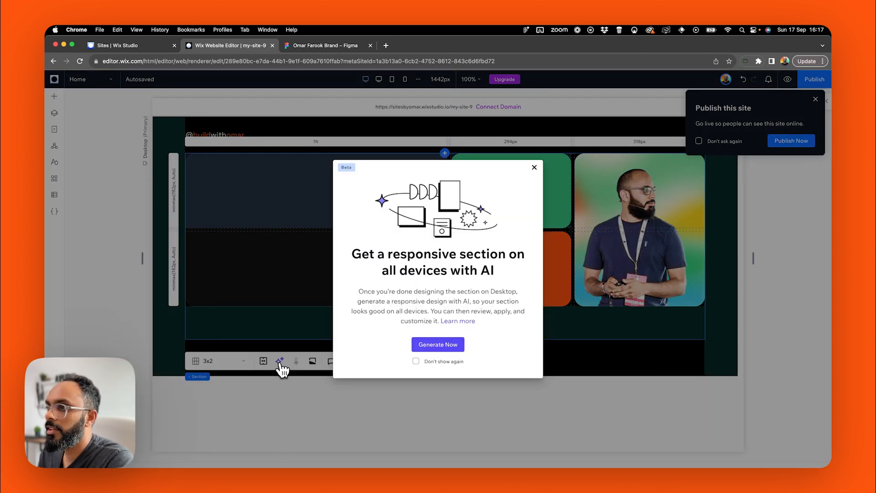
{"action": "left_click", "coordinate": [446, 346]}
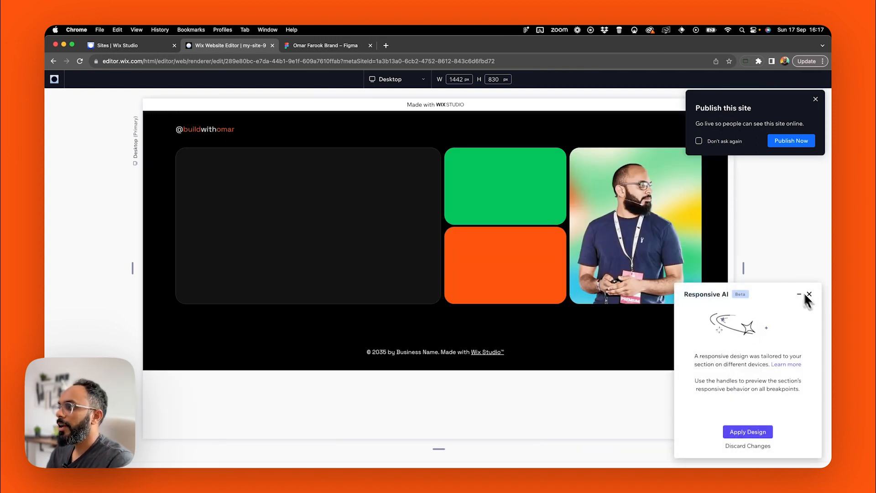
Preview the generated design down to about 404 px mobile width, widen it back to desktop, and apply the design.
{"action": "left_click_drag", "start_coordinate": [745, 264], "coordinate": [555, 280]}
{"action": "scroll", "coordinate": [542, 274], "scroll_direction": "down", "scroll_amount": 5}
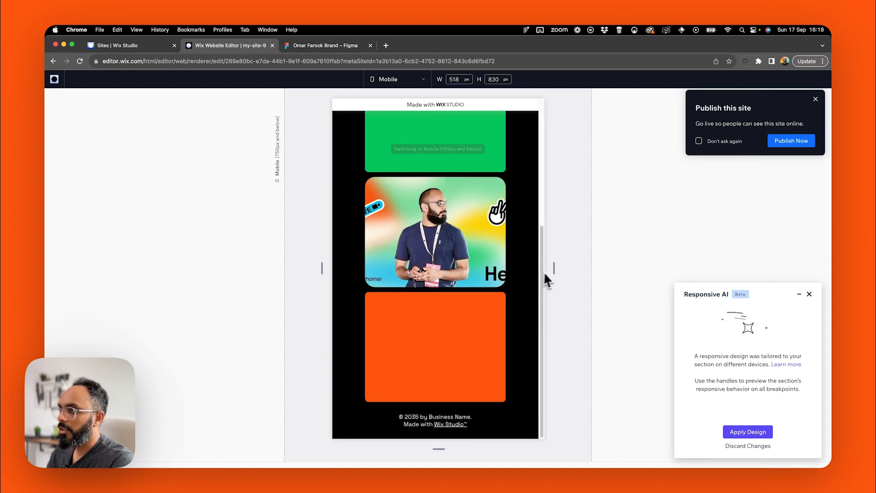
{"action": "left_click_drag", "start_coordinate": [554, 268], "coordinate": [531, 273]}
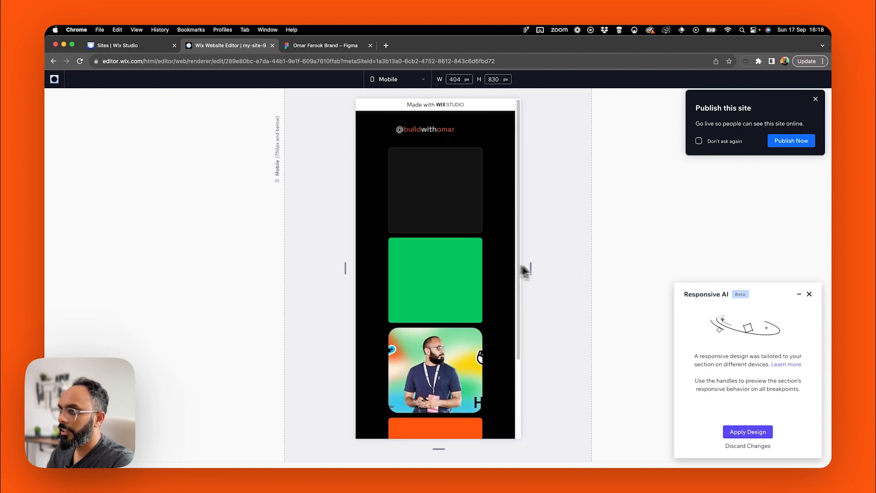
{"action": "left_click_drag", "start_coordinate": [532, 268], "coordinate": [796, 264]}
{"action": "left_click", "coordinate": [748, 432]}
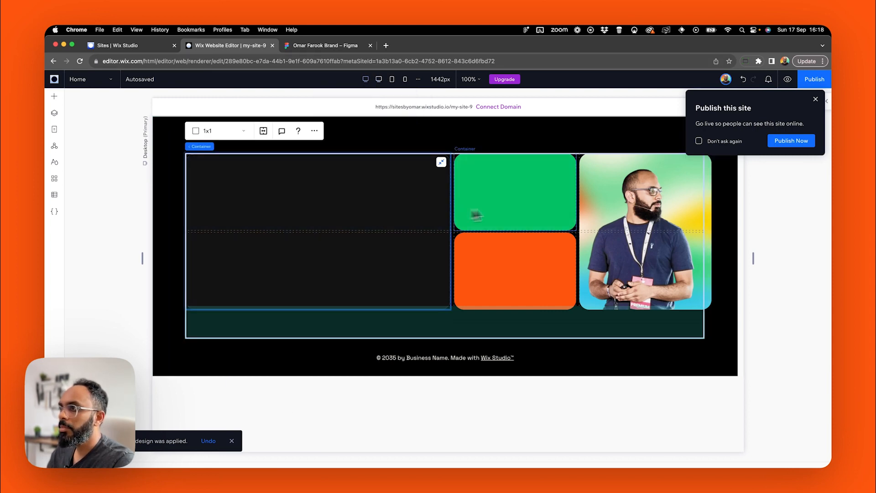
Switch the section's second and third grid columns from Fraction (fr) to Pixels (px).
{"action": "left_click", "coordinate": [520, 213]}
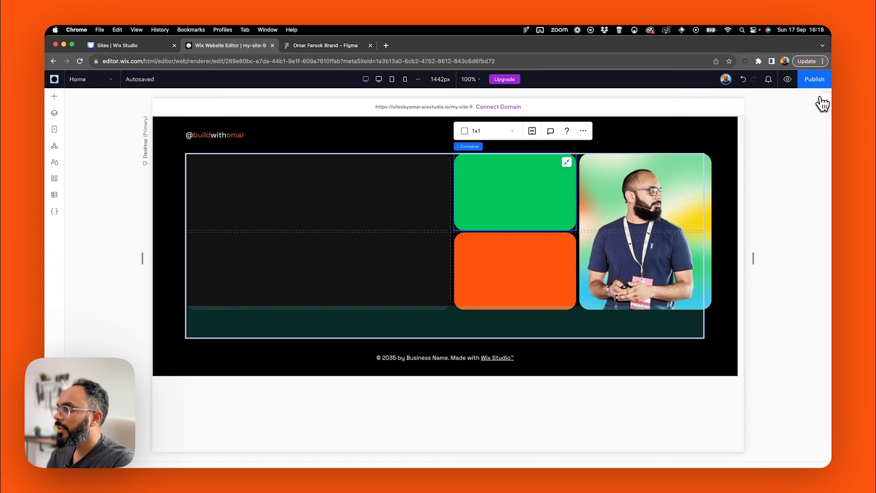
{"action": "left_click", "coordinate": [825, 101]}
{"action": "scroll", "coordinate": [775, 320], "scroll_direction": "down", "scroll_amount": 3}
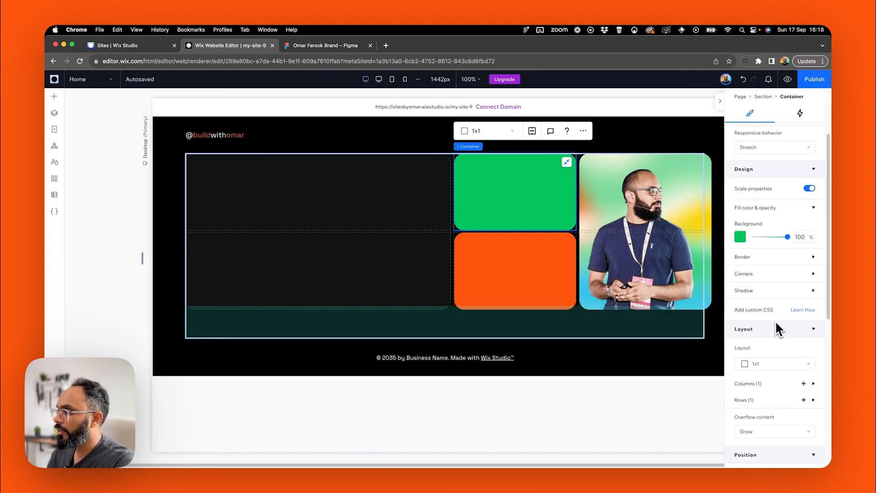
{"action": "left_click", "coordinate": [470, 147]}
{"action": "mouse_move", "coordinate": [797, 349]}
{"action": "scroll", "coordinate": [794, 356], "scroll_direction": "down", "scroll_amount": 8}
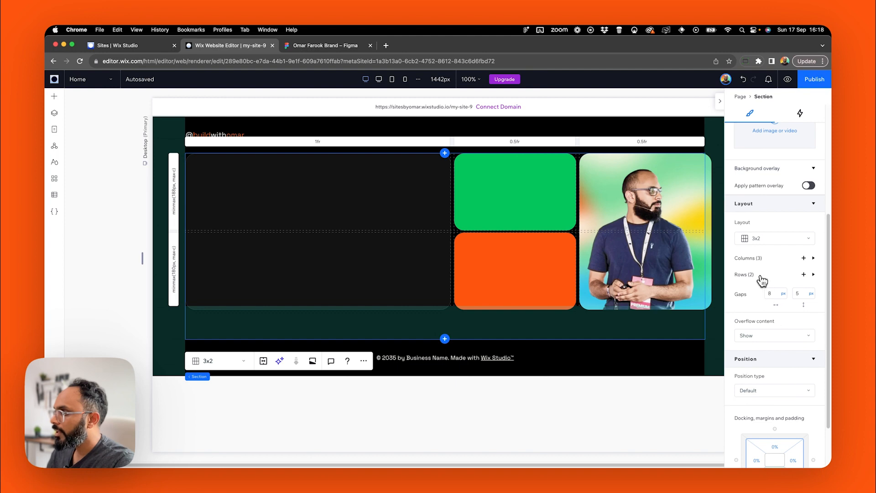
{"action": "left_click", "coordinate": [761, 279]}
{"action": "left_click", "coordinate": [756, 261]}
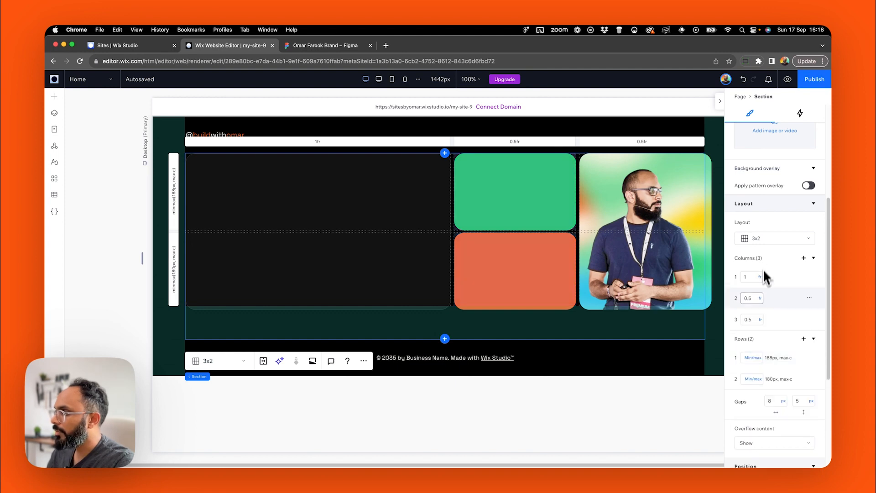
{"action": "left_click", "coordinate": [758, 299]}
{"action": "left_click", "coordinate": [788, 352]}
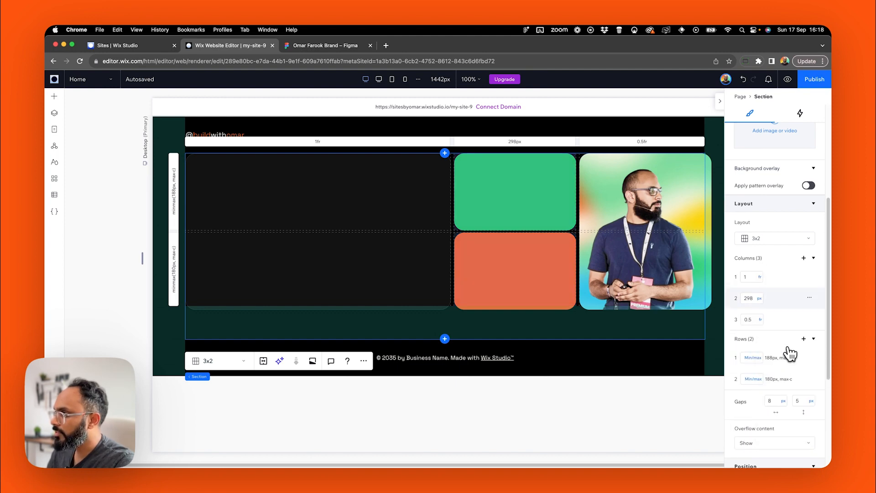
{"action": "left_click", "coordinate": [760, 320]}
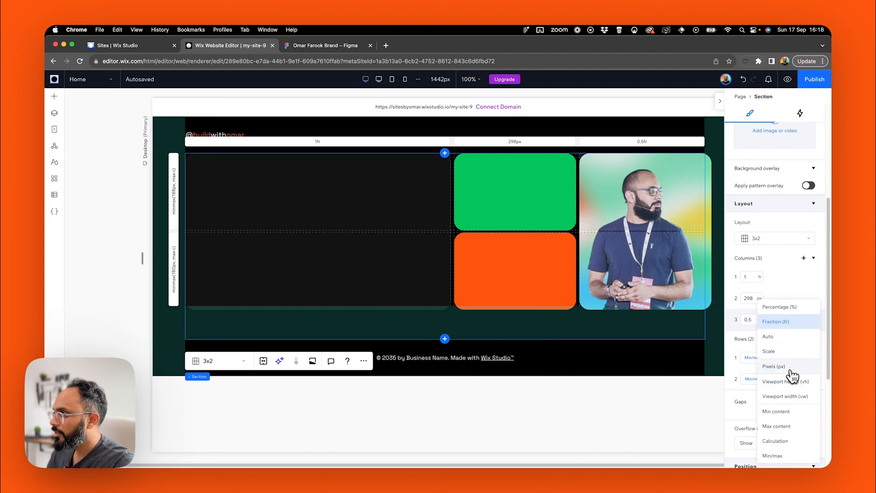
{"action": "left_click", "coordinate": [792, 371]}
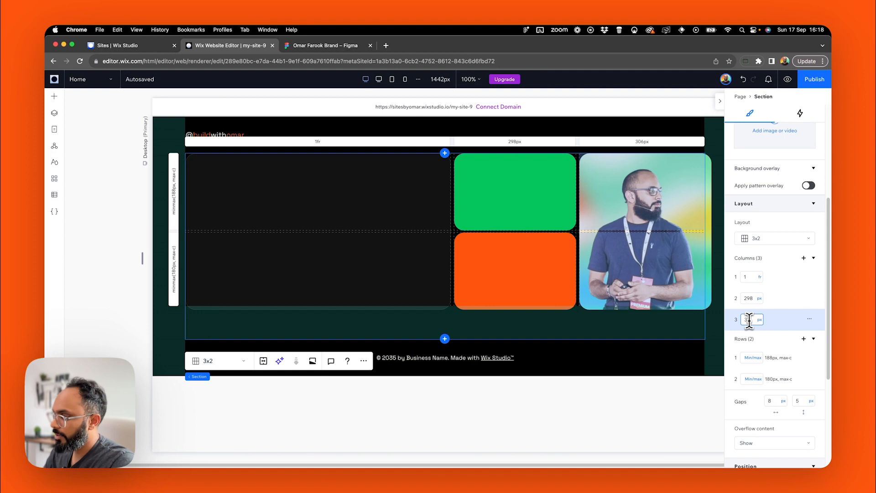
Check the card column widths in the Figma design, then set the section's third grid column to 318 px and the second to 294 px.
{"action": "left_click", "coordinate": [315, 45]}
{"action": "left_click", "coordinate": [461, 184]}
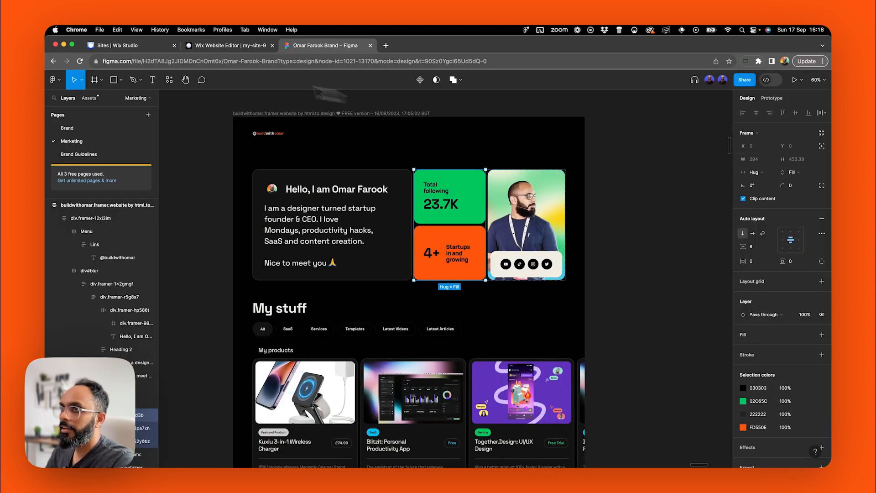
{"action": "left_click", "coordinate": [201, 46]}
{"action": "left_click", "coordinate": [751, 299]}
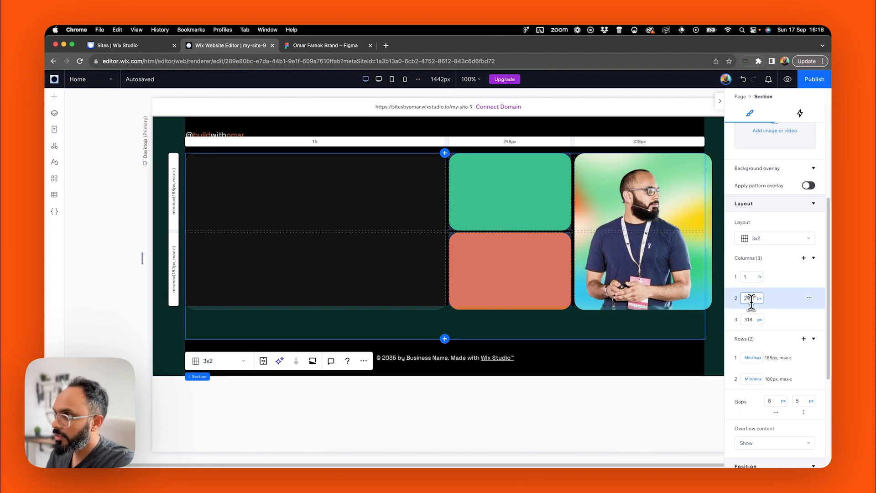
{"action": "left_click", "coordinate": [141, 168]}
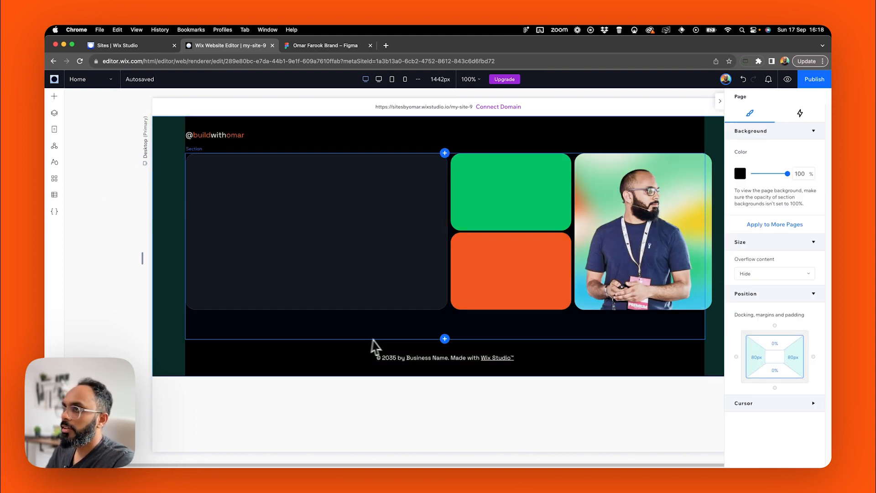
Check the section on the 1200 px desktop, 768 px tablet and 390 px mobile breakpoints.
{"action": "left_click", "coordinate": [378, 79]}
{"action": "left_click_drag", "start_coordinate": [702, 265], "coordinate": [625, 269]}
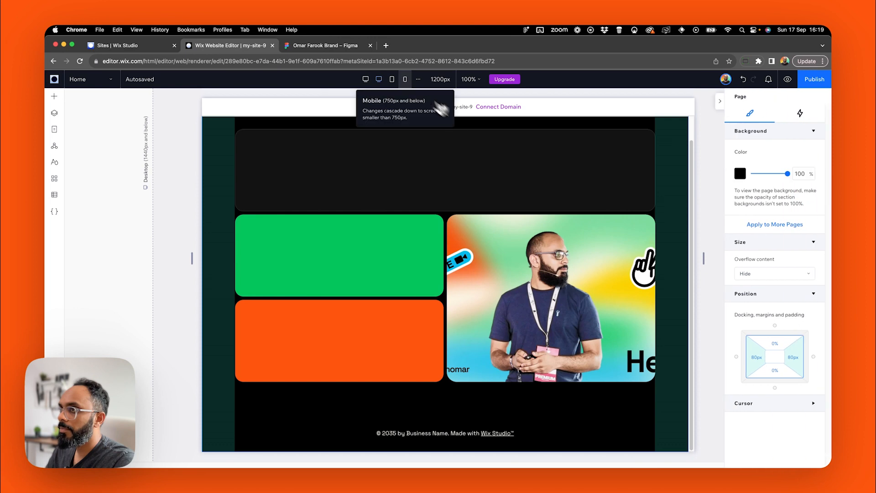
{"action": "left_click", "coordinate": [391, 79]}
{"action": "scroll", "coordinate": [502, 254], "scroll_direction": "up", "scroll_amount": 1}
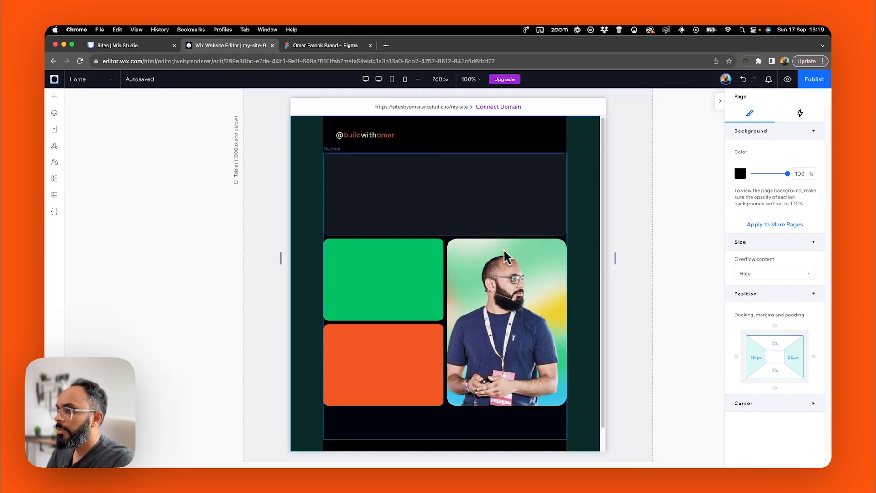
{"action": "left_click_drag", "start_coordinate": [616, 258], "coordinate": [538, 258]}
{"action": "left_click", "coordinate": [404, 79]}
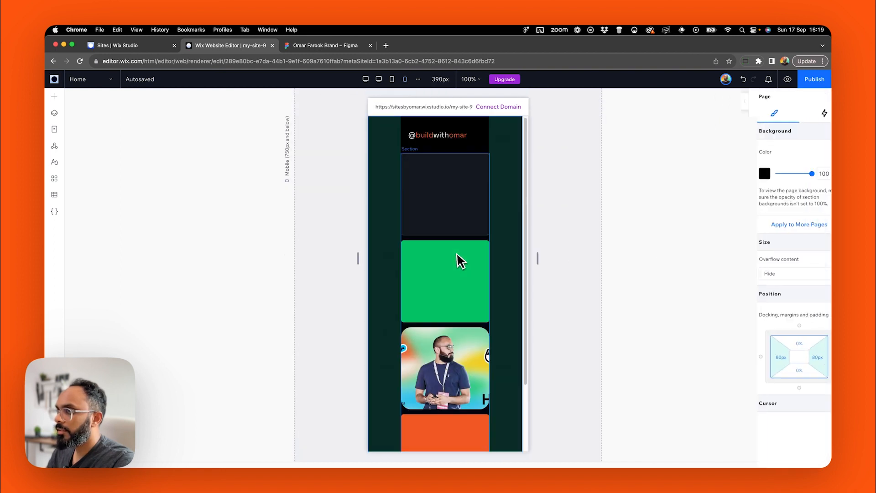
Change the mobile page's left padding unit to Percentage and set it to 7%.
{"action": "left_click", "coordinate": [493, 137]}
{"action": "left_click", "coordinate": [508, 143]}
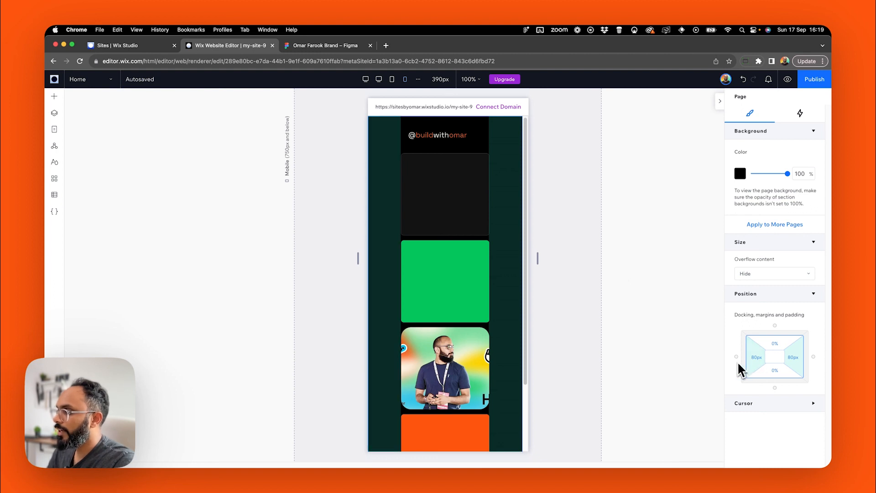
{"action": "left_click", "coordinate": [758, 358]}
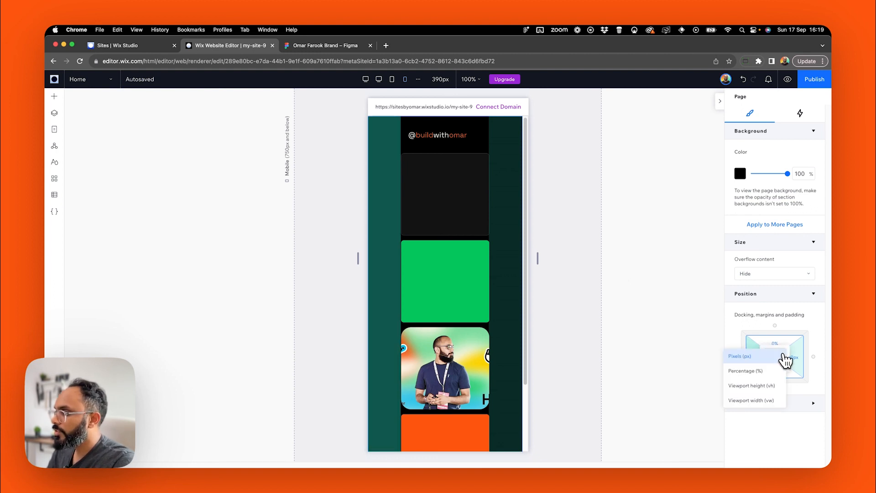
{"action": "left_click", "coordinate": [763, 372]}
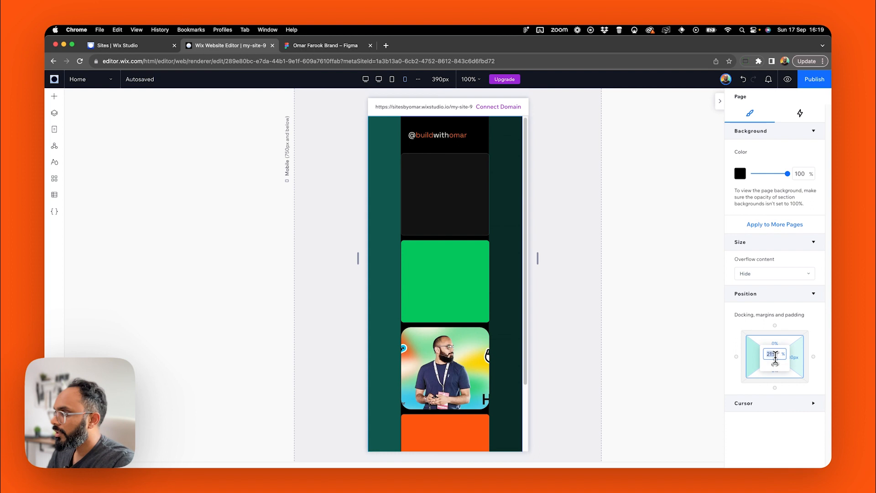
{"action": "key", "text": "Return"}
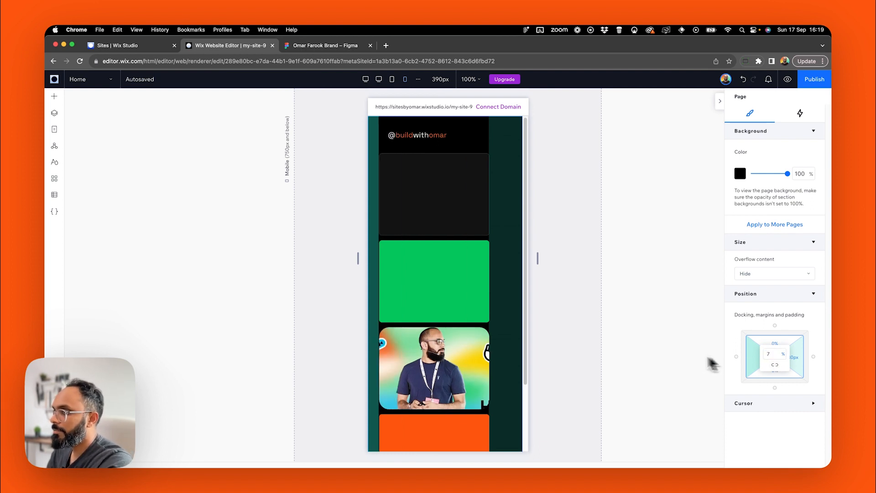
Set the mobile page's left and right padding to 10 px each.
{"action": "left_click", "coordinate": [783, 355]}
{"action": "left_click", "coordinate": [765, 343]}
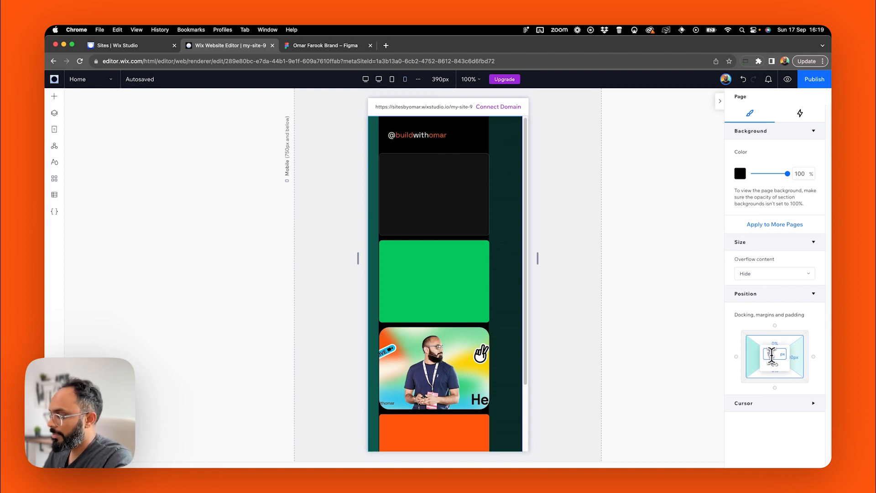
{"action": "type", "text": "10"}
{"action": "key", "text": "Return"}
{"action": "left_click", "coordinate": [804, 359]}
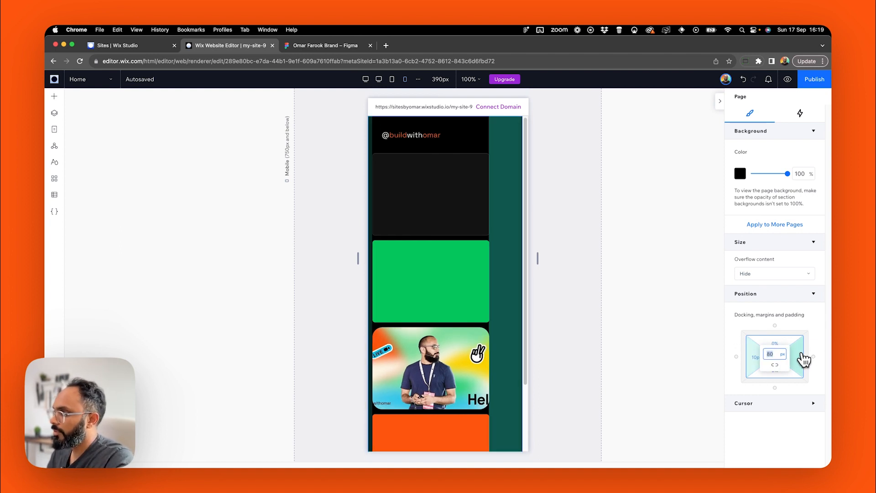
{"action": "type", "text": "10"}
{"action": "key", "text": "Return"}
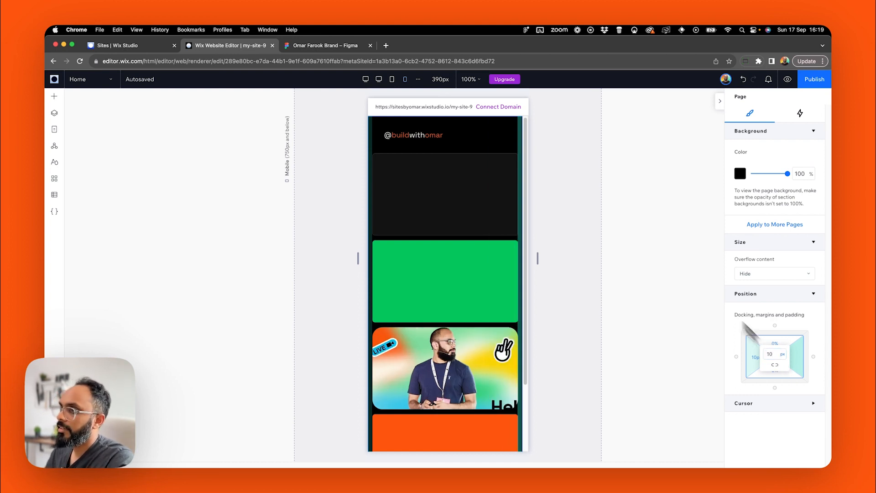
Examine the green and photo containers and the stacked mobile layout down to the footer.
{"action": "left_click", "coordinate": [404, 314]}
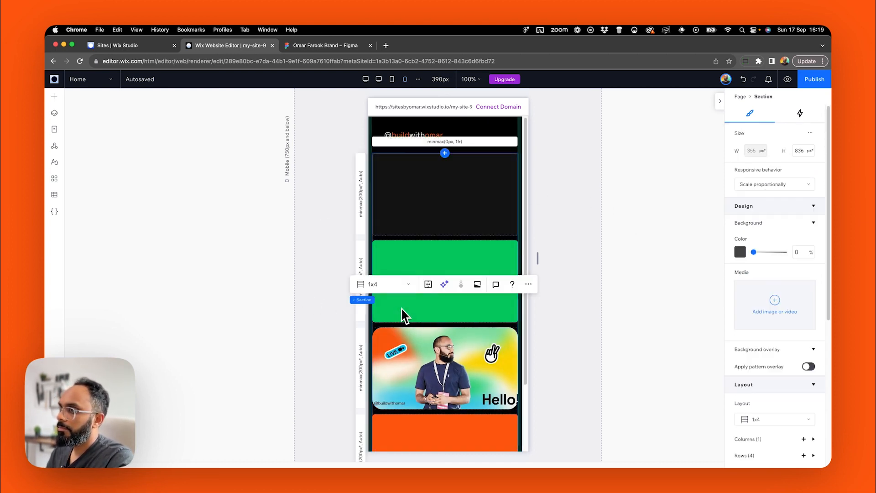
{"action": "left_click", "coordinate": [440, 260]}
{"action": "left_click", "coordinate": [391, 388]}
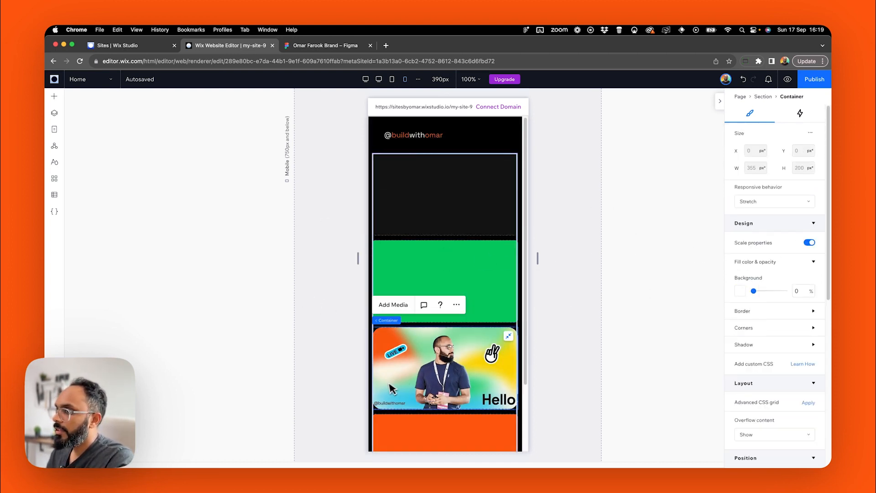
{"action": "left_click", "coordinate": [425, 386]}
{"action": "left_click", "coordinate": [494, 274]}
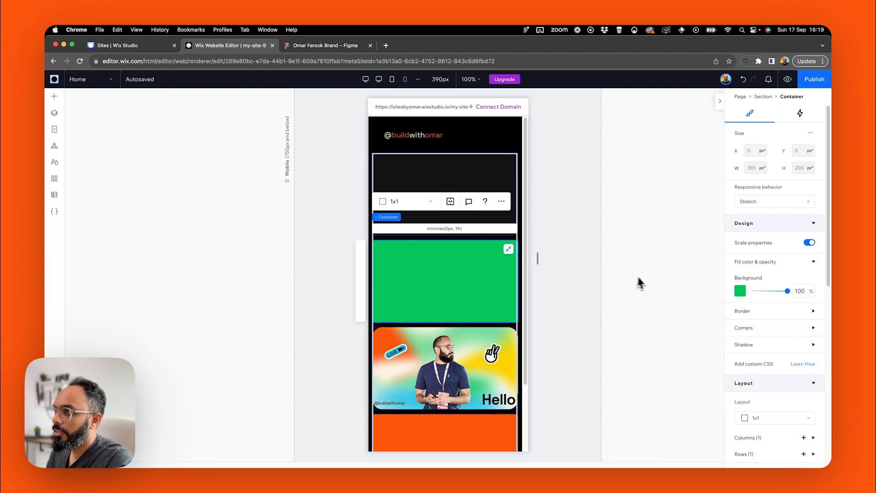
{"action": "left_click", "coordinate": [622, 289]}
{"action": "scroll", "coordinate": [618, 325], "scroll_direction": "down", "scroll_amount": 2}
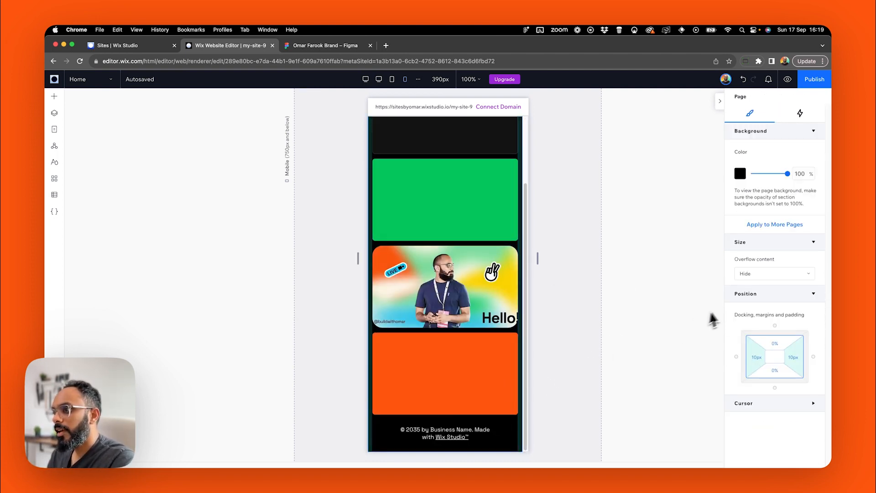
{"action": "scroll", "coordinate": [542, 342], "scroll_direction": "up", "scroll_amount": 2}
Set the green container's corner radius to 24 px on the mobile breakpoint.
{"action": "left_click", "coordinate": [441, 292]}
{"action": "left_click", "coordinate": [441, 301]}
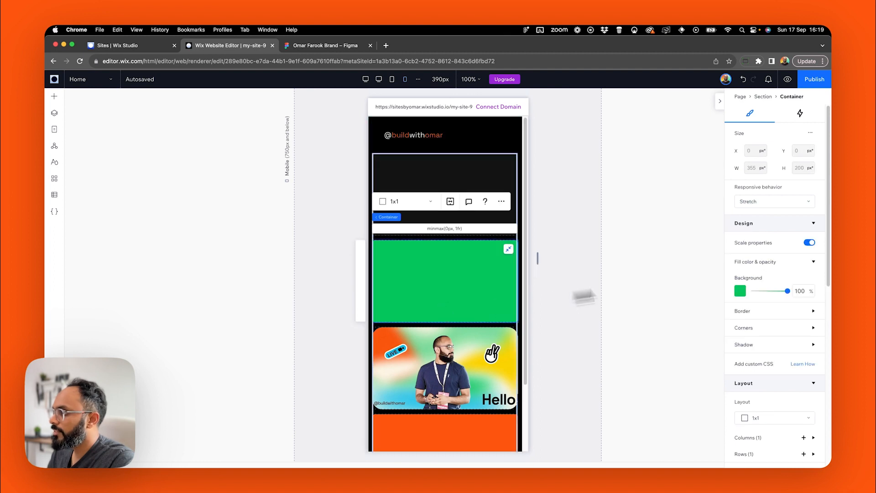
{"action": "left_click", "coordinate": [780, 328]}
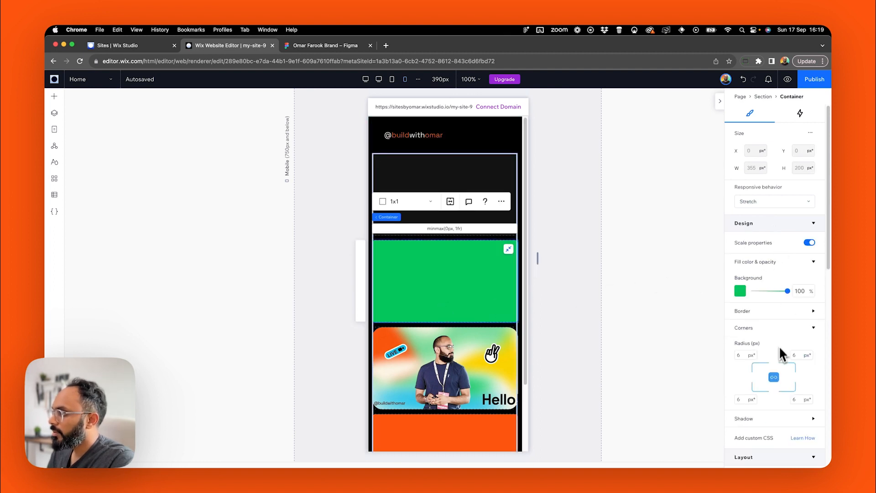
{"action": "left_click", "coordinate": [742, 356]}
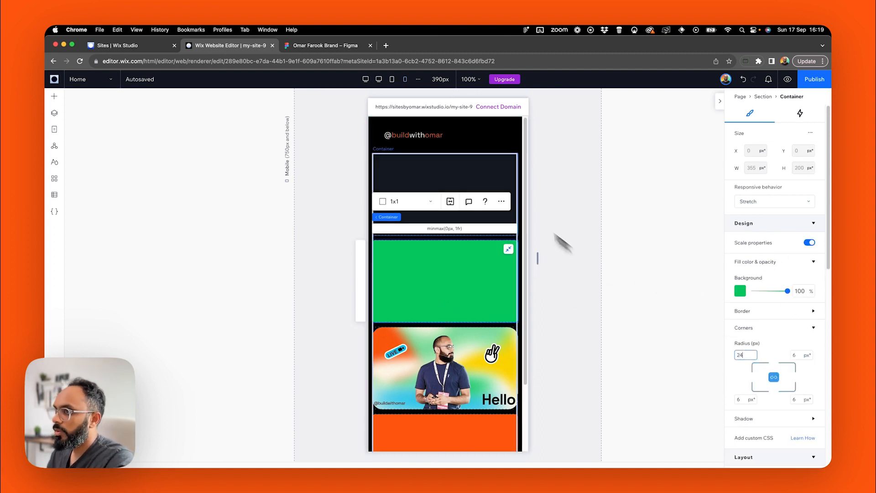
Round the dark container's corners on the mobile breakpoint to match the green container.
{"action": "left_click", "coordinate": [475, 181]}
{"action": "left_click", "coordinate": [755, 337]}
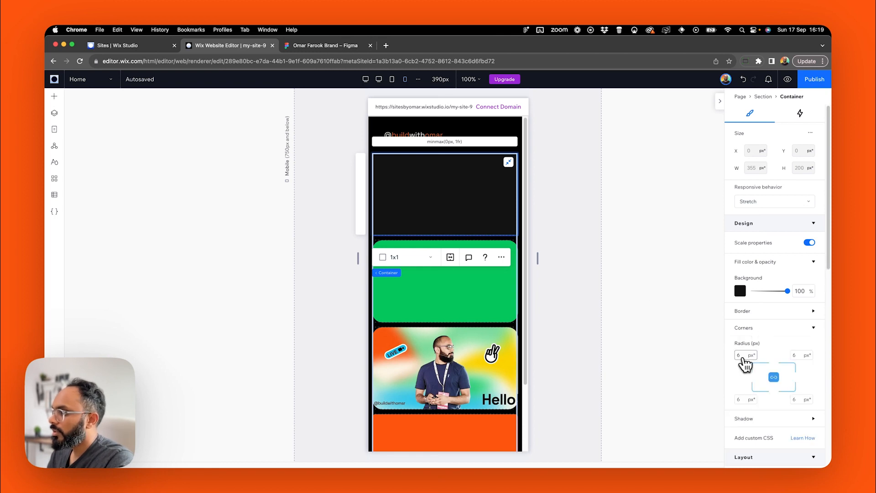
{"action": "left_click", "coordinate": [608, 336]}
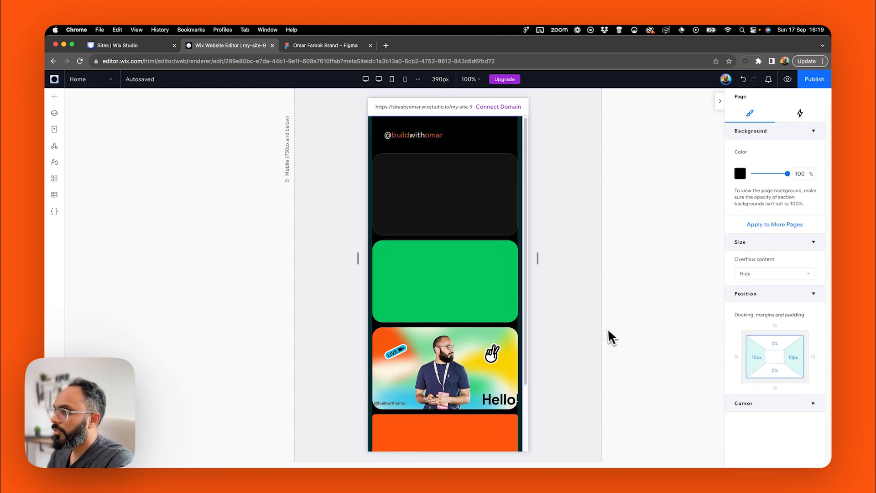
Round the orange container's corners on the mobile breakpoint to match the other containers.
{"action": "scroll", "coordinate": [484, 365], "scroll_direction": "down", "scroll_amount": 2}
{"action": "left_click", "coordinate": [456, 397]}
{"action": "left_click", "coordinate": [765, 329]}
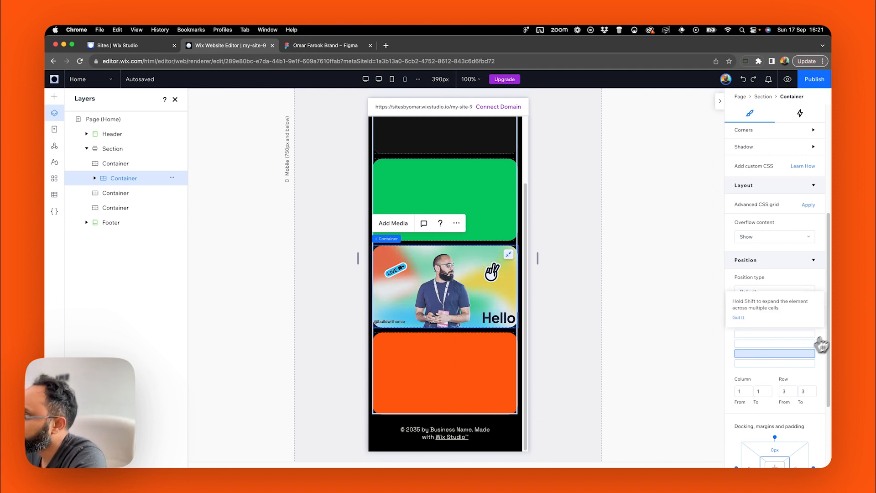
Swap the last two mobile grid items, placing the photo container in row 4 and the orange container in row 3.
{"action": "left_click", "coordinate": [775, 364]}
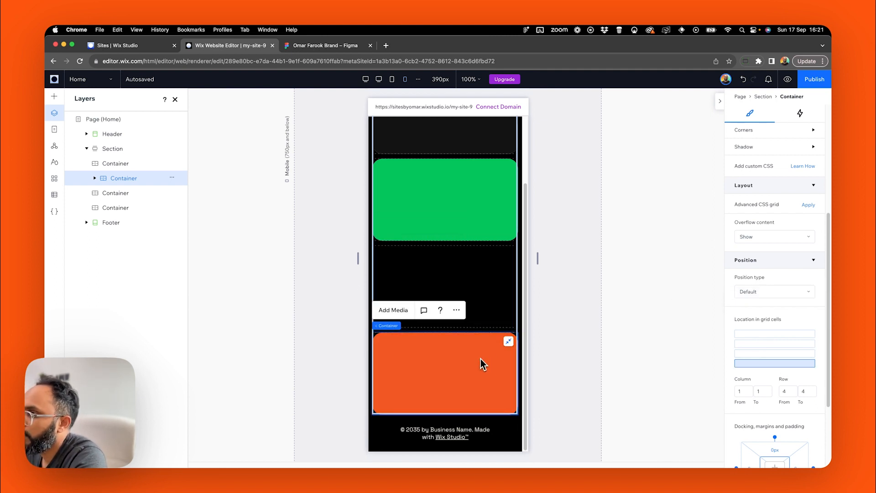
{"action": "left_click", "coordinate": [751, 354]}
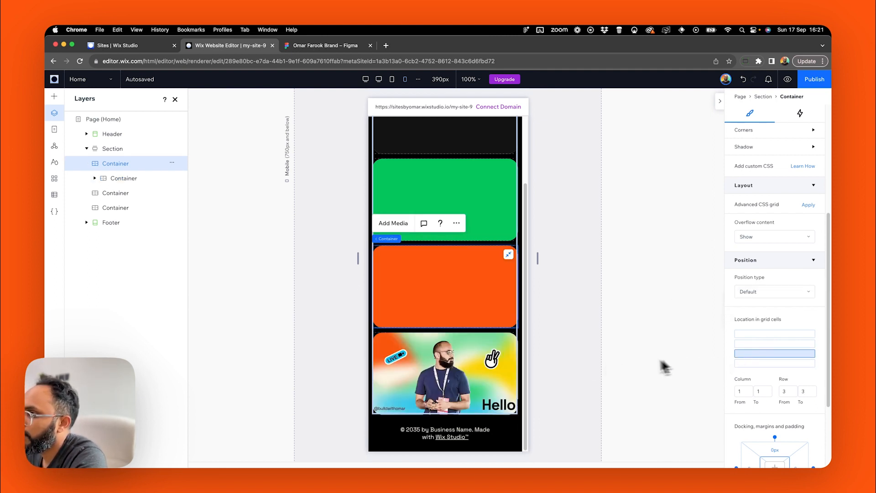
{"action": "left_click", "coordinate": [308, 327]}
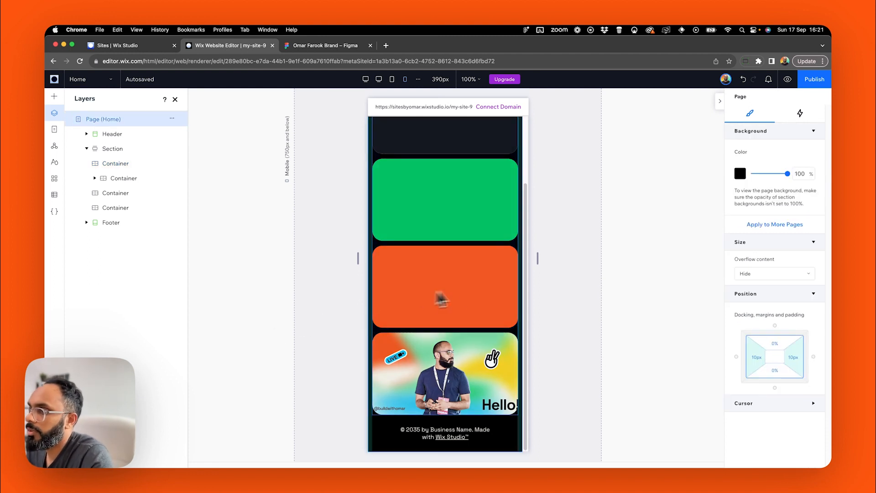
Review the mobile, tablet and desktop layouts, and preview the site while resizing its width.
{"action": "scroll", "coordinate": [489, 288], "scroll_direction": "up", "scroll_amount": 3}
{"action": "scroll", "coordinate": [489, 288], "scroll_direction": "down", "scroll_amount": 3}
{"action": "scroll", "coordinate": [488, 285], "scroll_direction": "up", "scroll_amount": 3}
{"action": "left_click", "coordinate": [391, 80]}
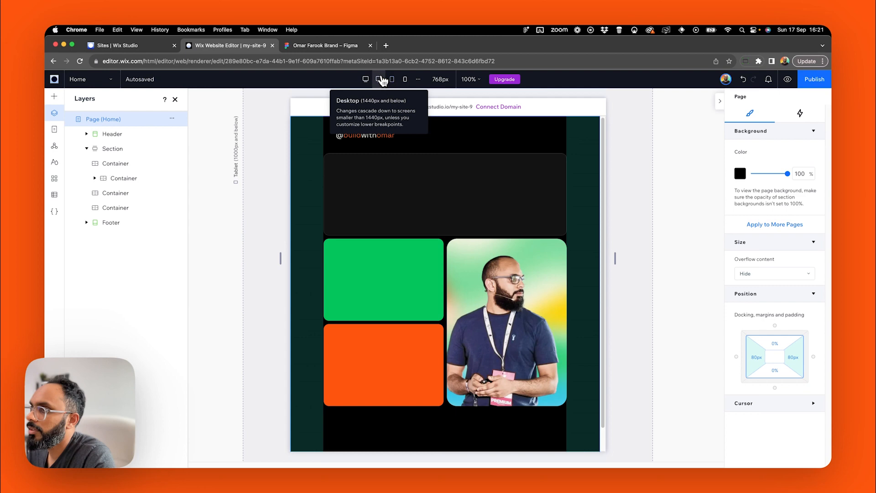
{"action": "left_click", "coordinate": [379, 79]}
{"action": "left_click", "coordinate": [787, 80]}
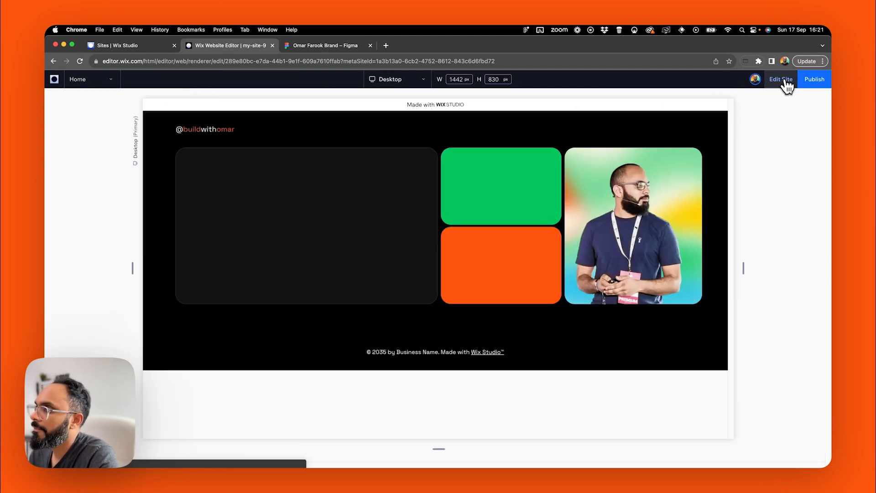
{"action": "left_click_drag", "start_coordinate": [744, 267], "coordinate": [815, 269]}
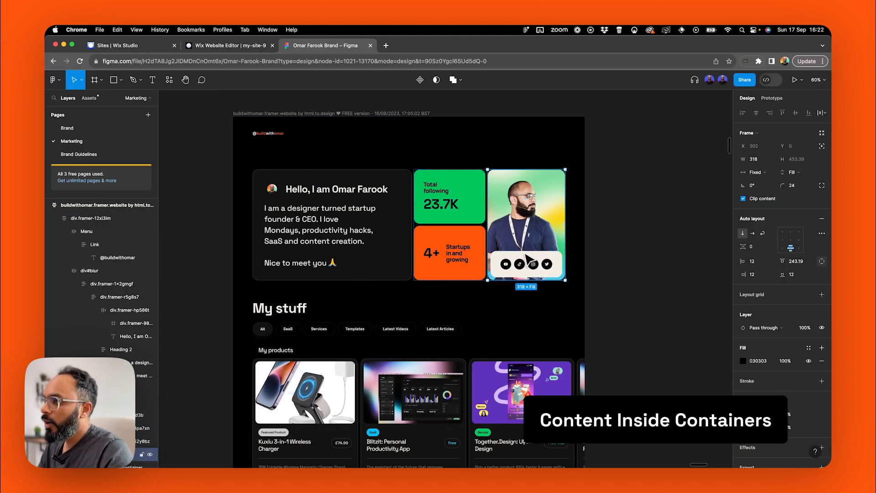
Resume editing on the primary Desktop breakpoint with the layers list closed, and check the intro card in the Figma design.
{"action": "left_click", "coordinate": [233, 45]}
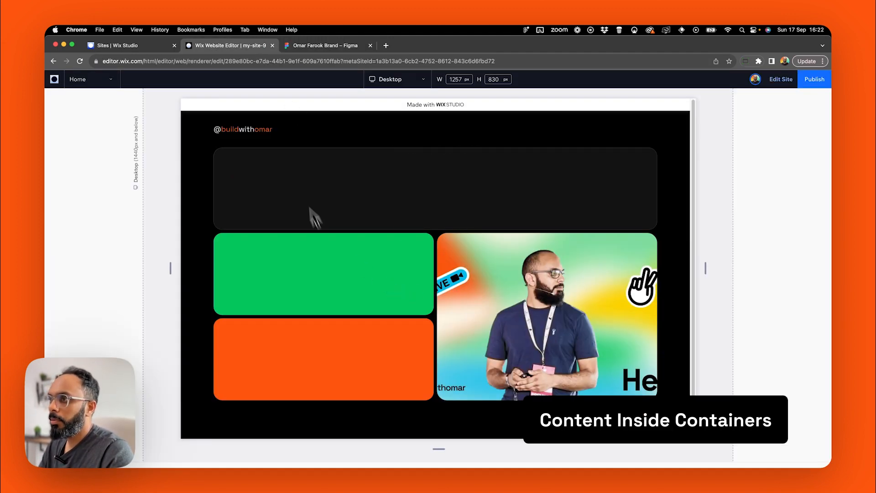
{"action": "left_click", "coordinate": [780, 80]}
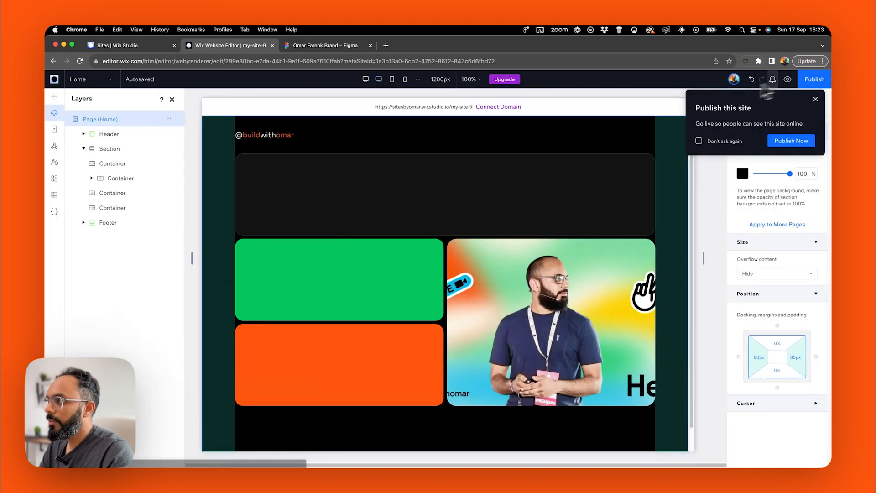
{"action": "left_click", "coordinate": [376, 80]}
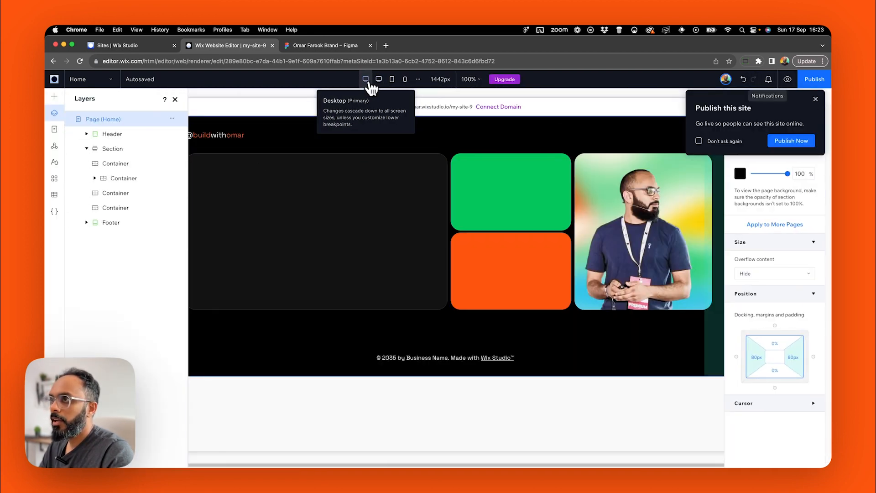
{"action": "left_click", "coordinate": [175, 100]}
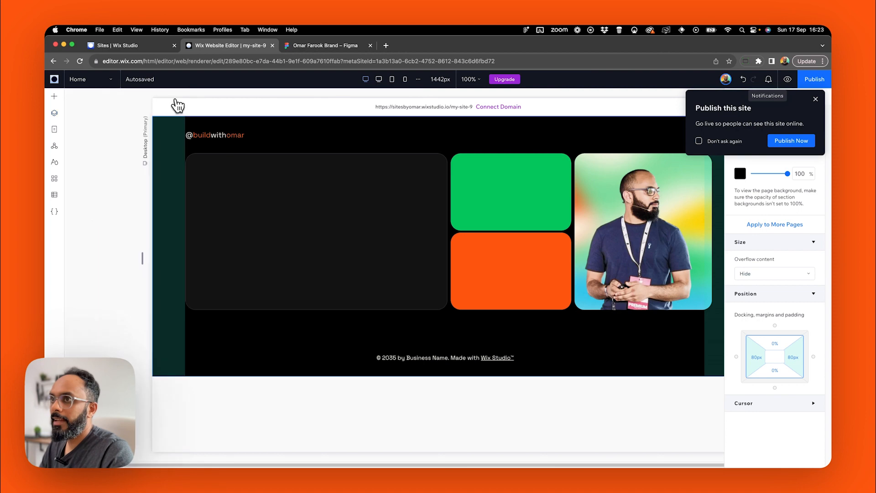
{"action": "left_click", "coordinate": [325, 45]}
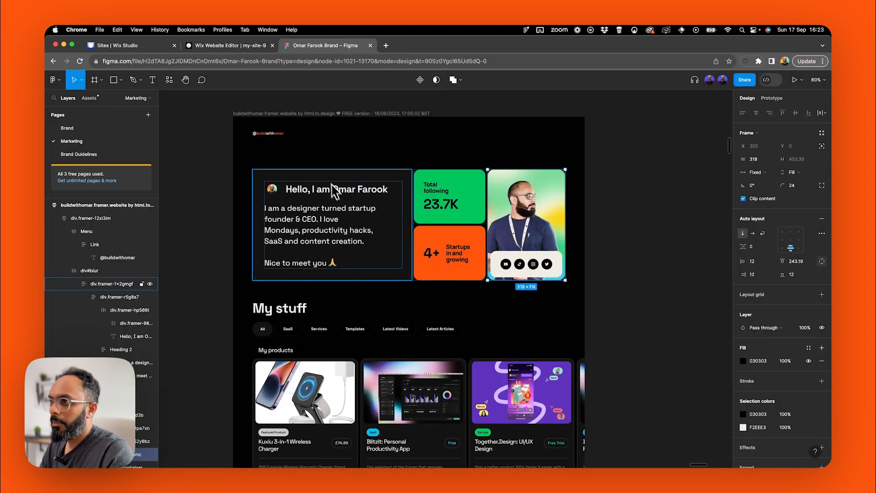
{"action": "left_click", "coordinate": [252, 46]}
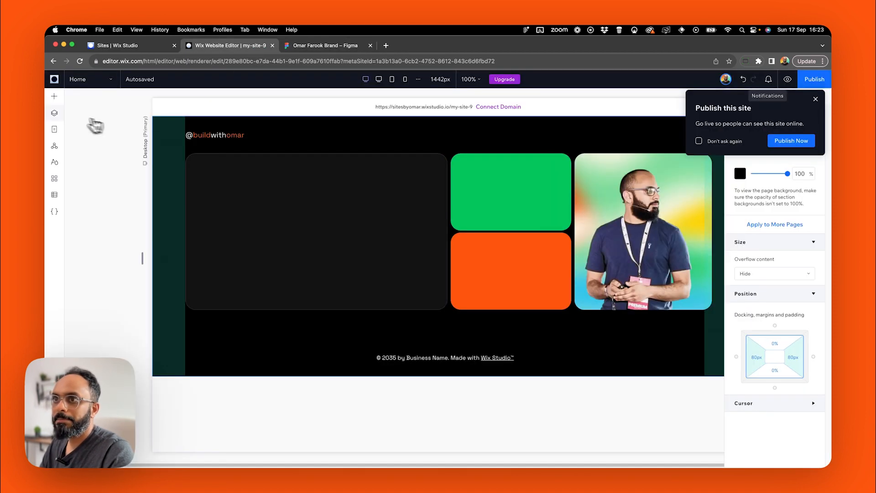
Add a title text element inside the large dark container and dismiss the publish prompt.
{"action": "left_click", "coordinate": [55, 97]}
{"action": "left_click_drag", "start_coordinate": [201, 136], "coordinate": [311, 228]}
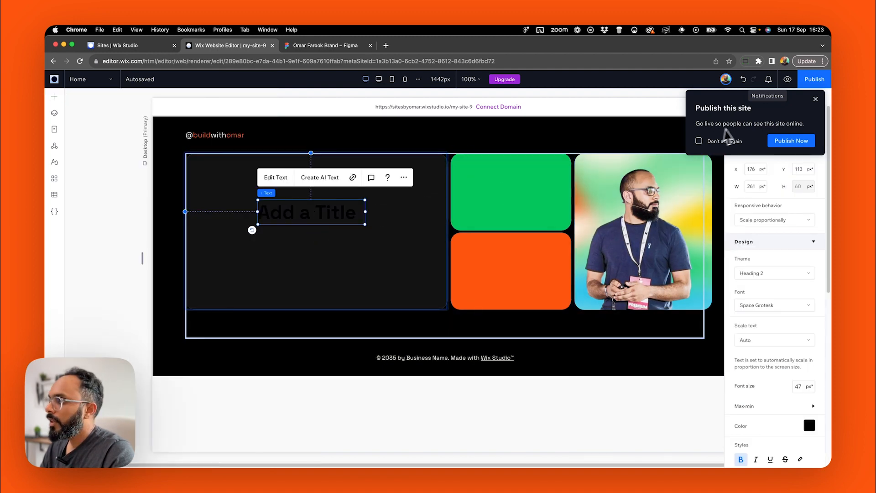
{"action": "left_click", "coordinate": [815, 99]}
Align the title to the dark container's left and top edges and set its text colour to cream #FFF9E8.
{"action": "left_click", "coordinate": [743, 131]}
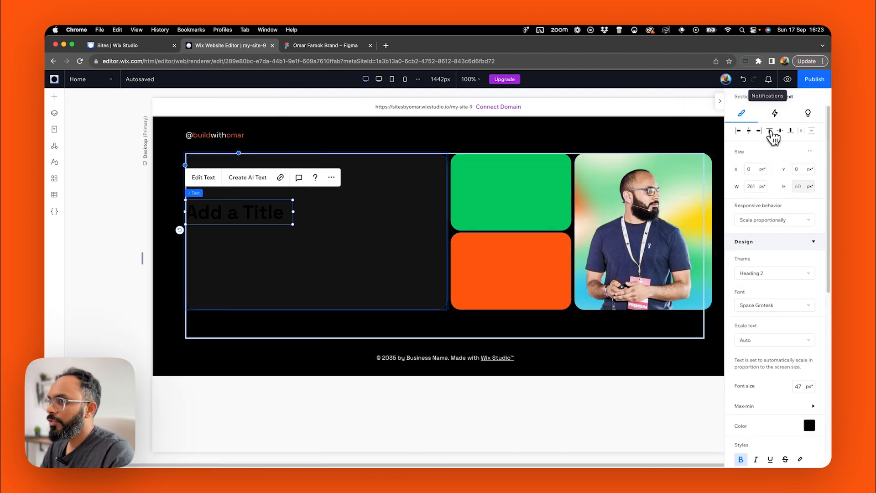
{"action": "left_click", "coordinate": [770, 130]}
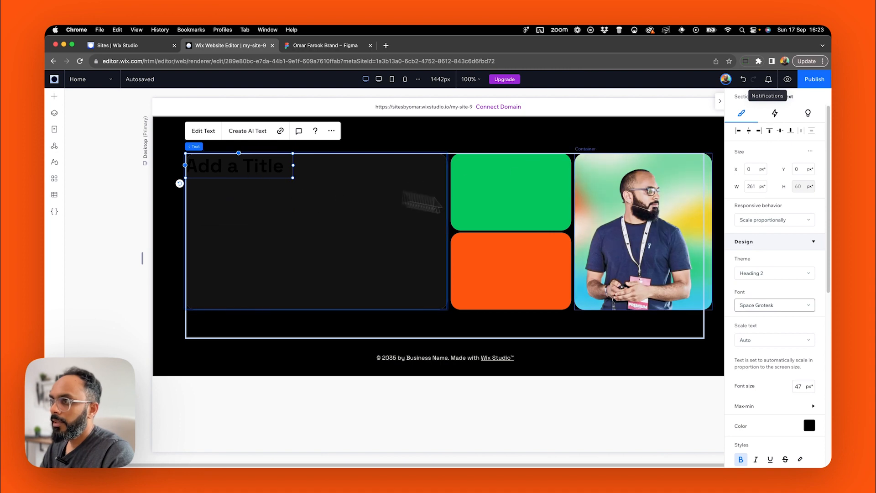
{"action": "left_click", "coordinate": [809, 425]}
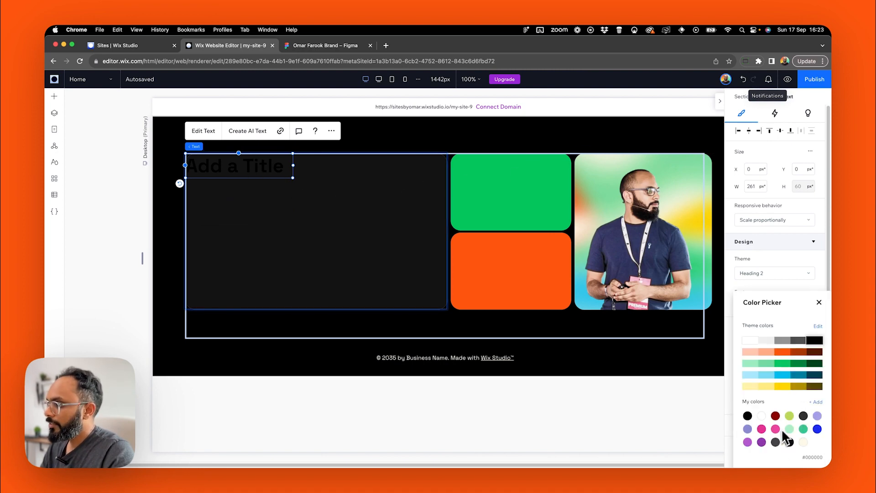
{"action": "left_click", "coordinate": [803, 443]}
Copy the greeting heading from the Figma intro card and paste it over the placeholder title in Wix Studio.
{"action": "left_click", "coordinate": [322, 45]}
{"action": "left_click", "coordinate": [327, 190]}
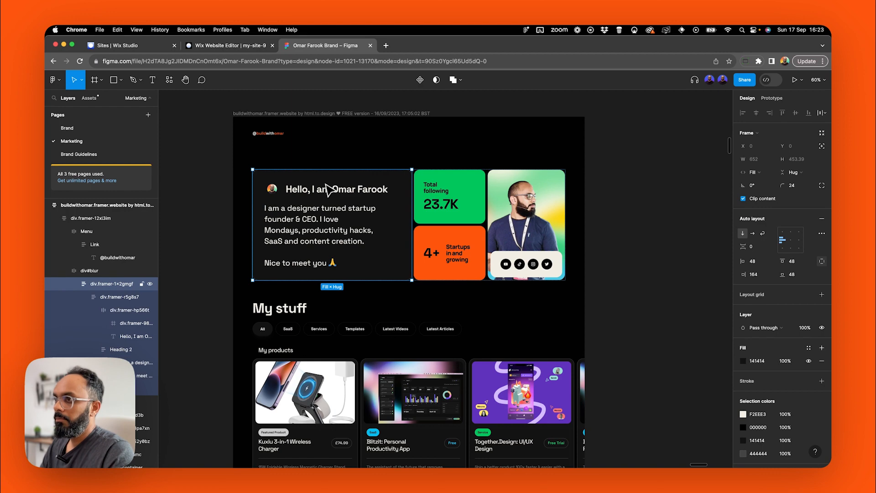
{"action": "left_click", "coordinate": [327, 190]}
{"action": "left_click", "coordinate": [329, 190]}
{"action": "double_click", "coordinate": [335, 191]}
{"action": "key", "text": "super+c"}
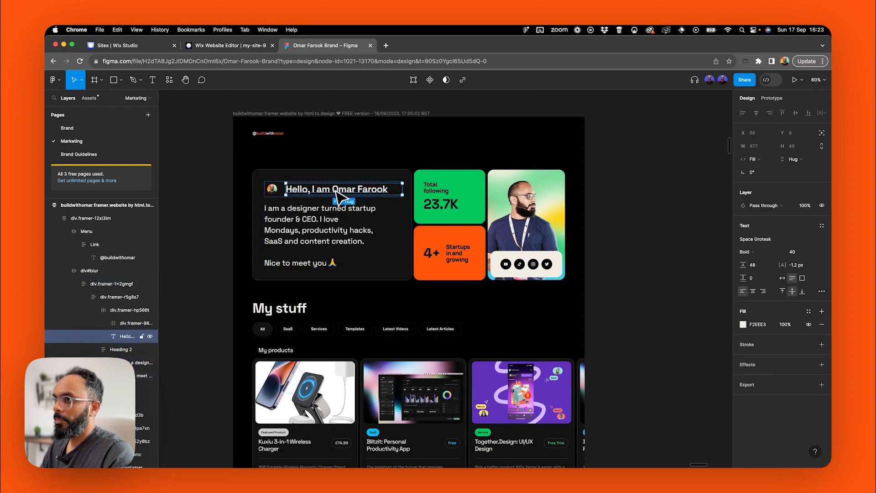
{"action": "left_click", "coordinate": [190, 47]}
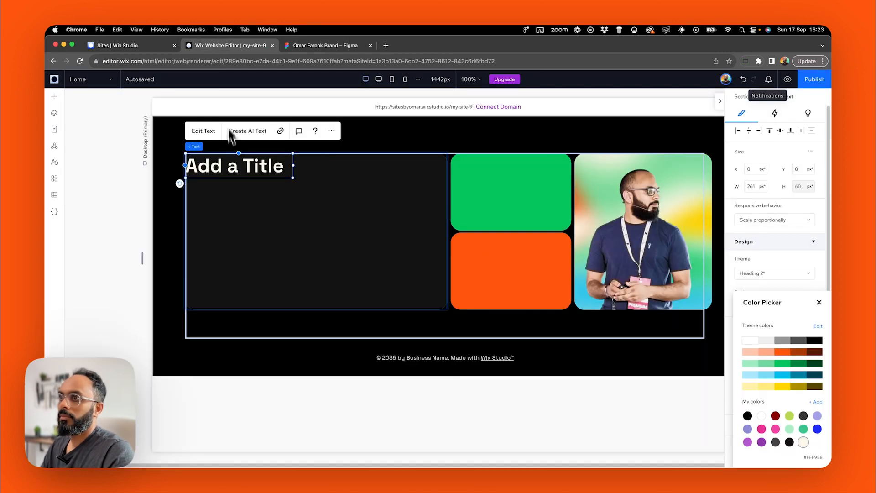
{"action": "double_click", "coordinate": [232, 176]}
{"action": "key", "text": "super+v"}
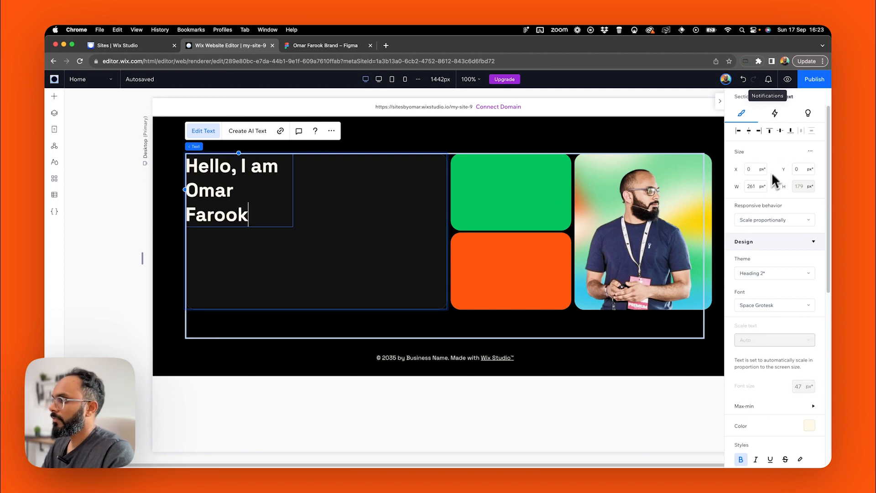
Widen the greeting heading to 639 px so that it spans the dark container.
{"action": "left_click", "coordinate": [772, 220]}
{"action": "left_click", "coordinate": [742, 220]}
{"action": "left_click", "coordinate": [319, 190]}
{"action": "left_click", "coordinate": [274, 190]}
{"action": "left_click_drag", "start_coordinate": [294, 191], "coordinate": [445, 196]}
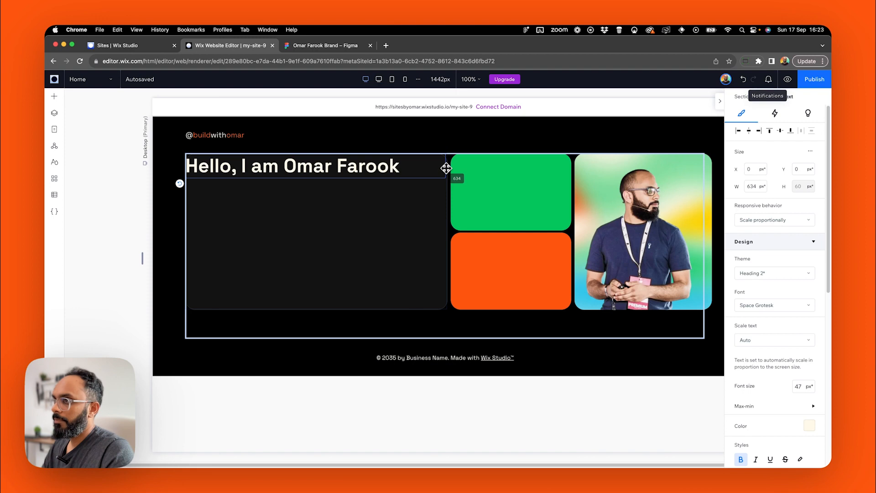
{"action": "left_click", "coordinate": [327, 215]}
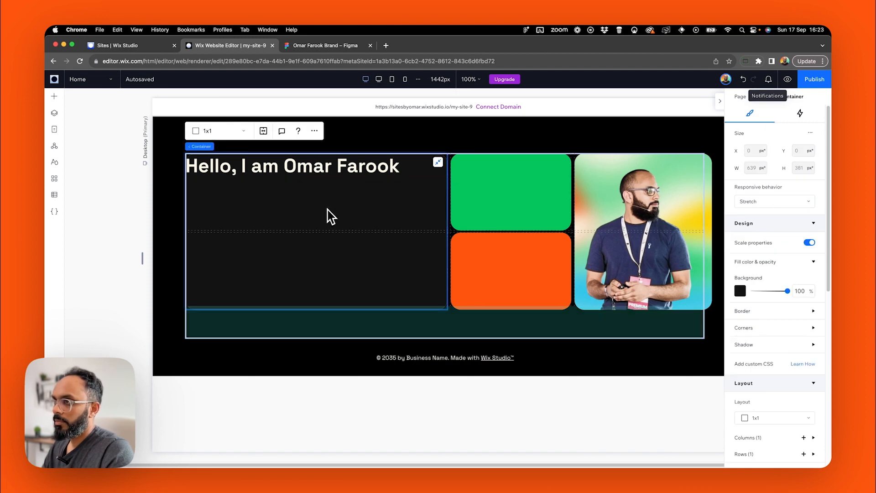
Duplicate the greeting heading and place the copy just below the original in the dark container.
{"action": "left_click", "coordinate": [319, 178]}
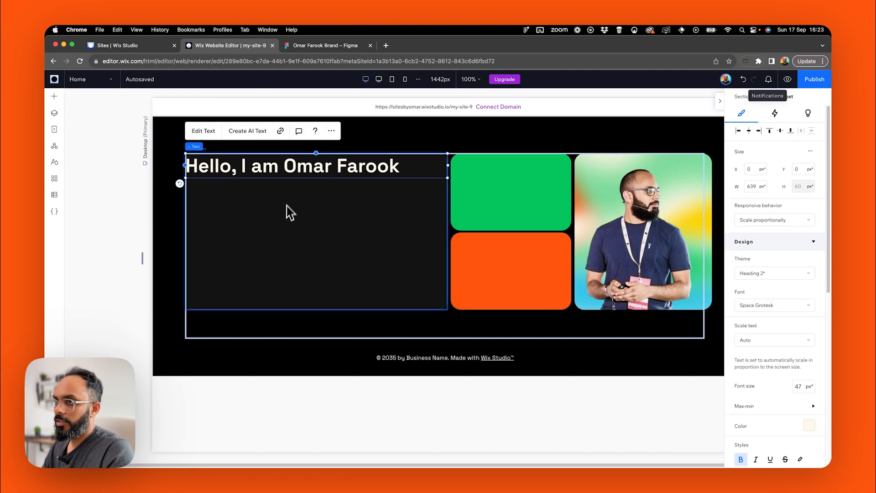
{"action": "key", "text": "super+d"}
{"action": "left_click_drag", "start_coordinate": [277, 176], "coordinate": [270, 205]}
Copy the "I am a designer turned startup founder & CEO" paragraph from Figma and paste it over the duplicated heading in Wix Studio.
{"action": "left_click", "coordinate": [311, 46]}
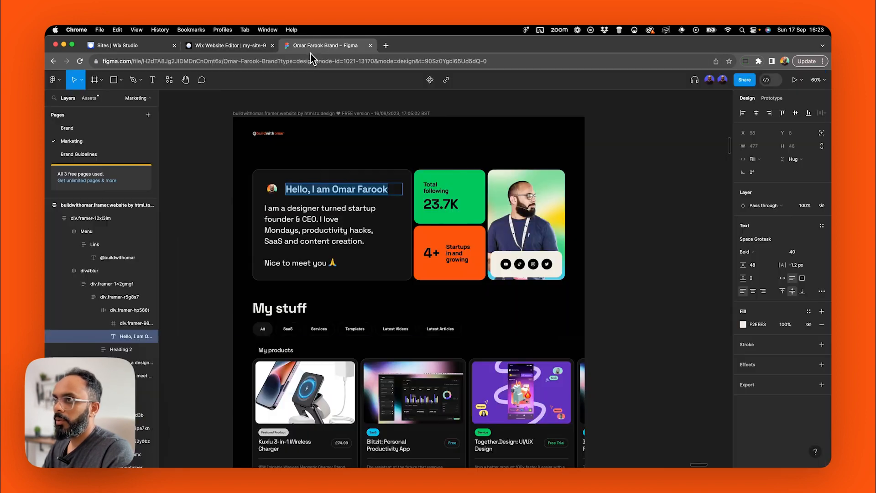
{"action": "left_click", "coordinate": [308, 240]}
{"action": "double_click", "coordinate": [329, 239]}
{"action": "key", "text": "super+c"}
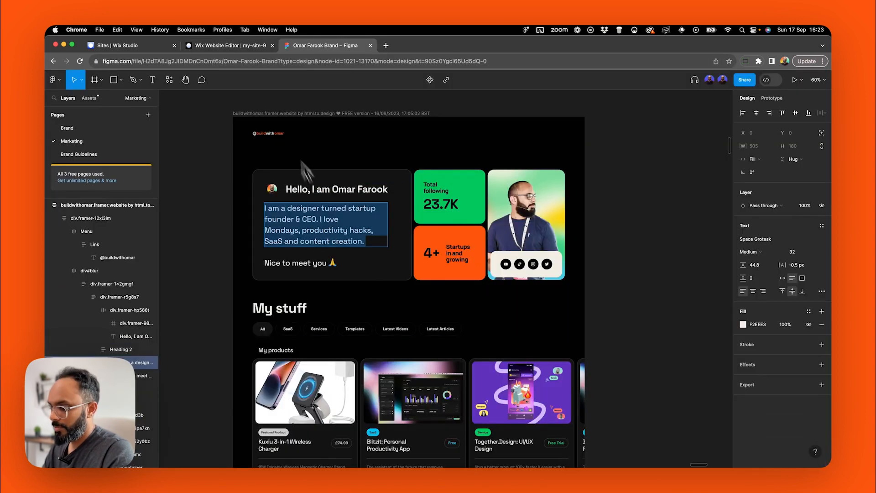
{"action": "left_click", "coordinate": [244, 48]}
{"action": "double_click", "coordinate": [313, 200]}
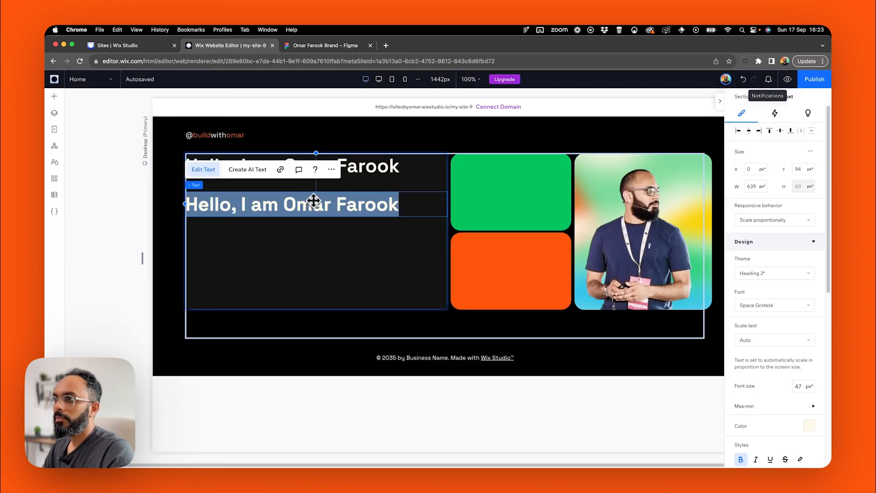
{"action": "key", "text": "super+v"}
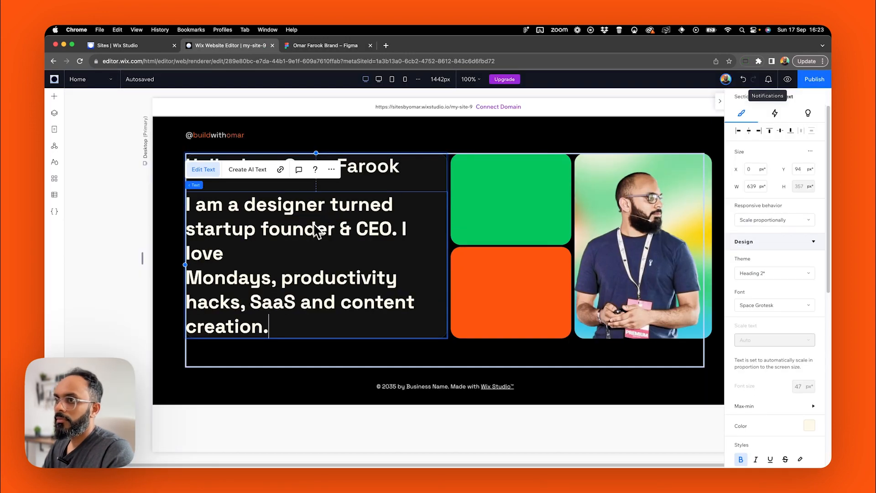
Apply the Heading 3 theme to the bio paragraph and set its colour to cream #FFF9E8.
{"action": "left_click", "coordinate": [778, 277]}
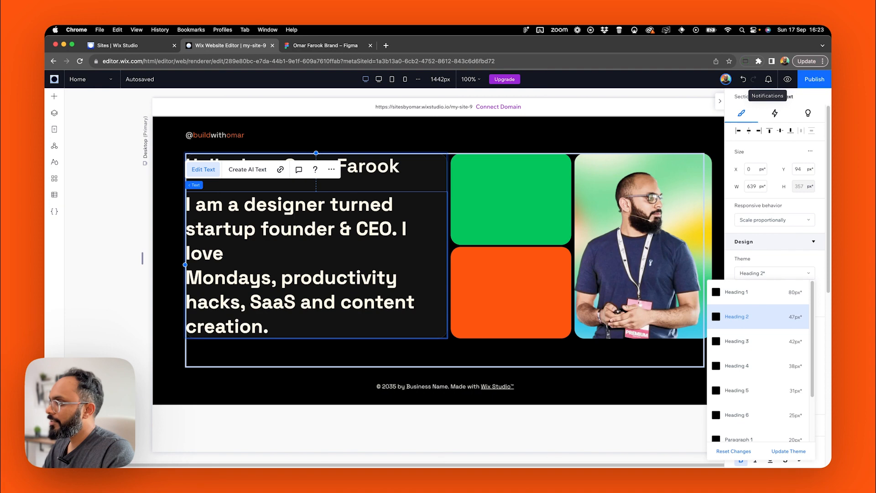
{"action": "left_click", "coordinate": [758, 338]}
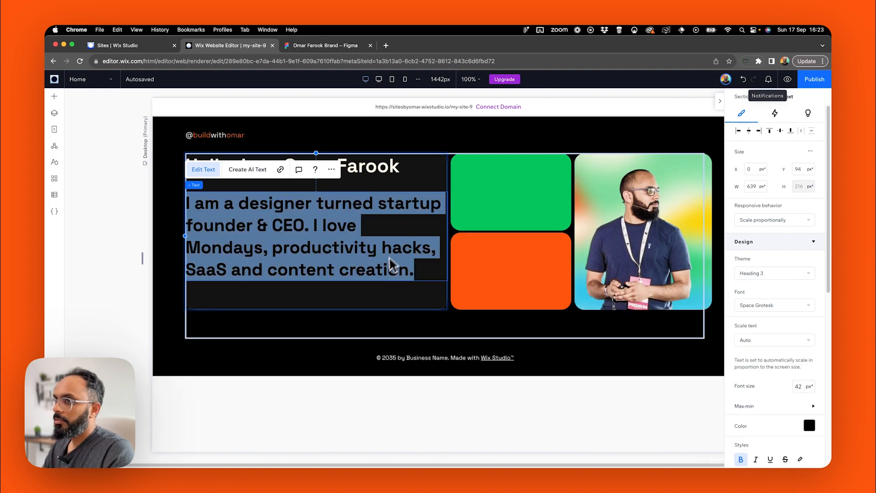
{"action": "left_click", "coordinate": [809, 426]}
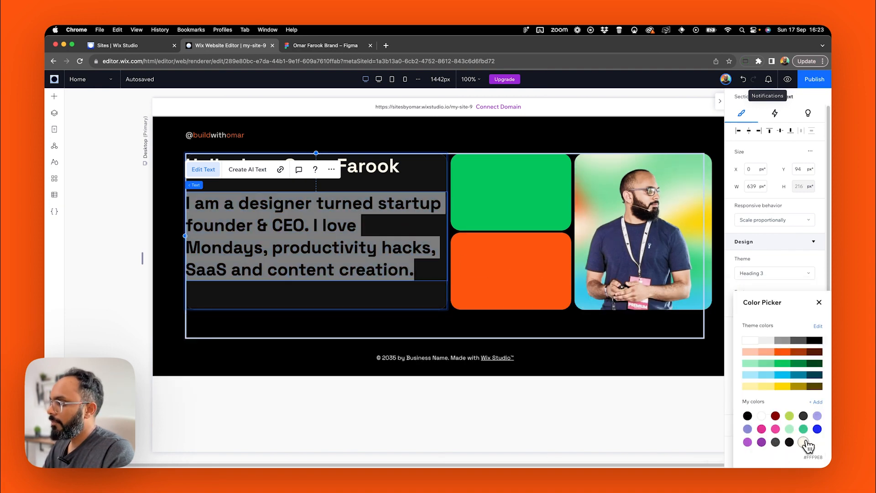
{"action": "left_click", "coordinate": [804, 442]}
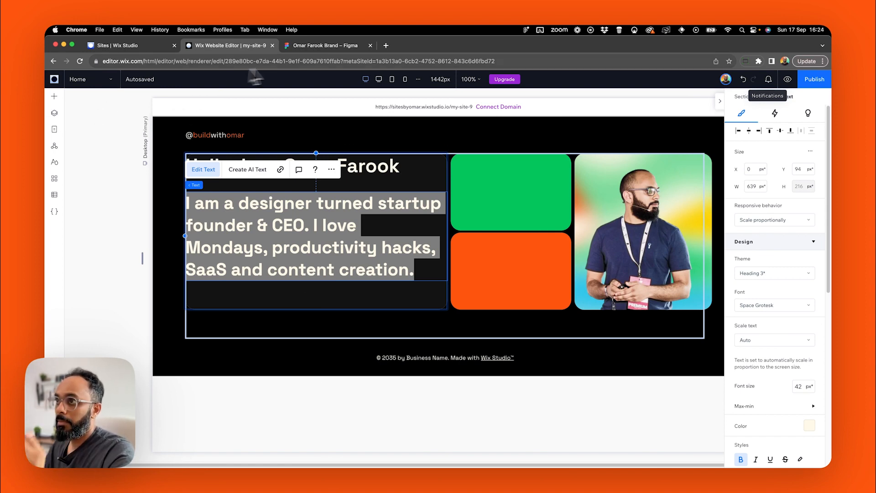
Copy the "Nice to meet you 🙏" line from Figma and paste it below the bio paragraph in Wix Studio, separated by a blank line.
{"action": "left_click", "coordinate": [315, 46]}
{"action": "left_click", "coordinate": [307, 265]}
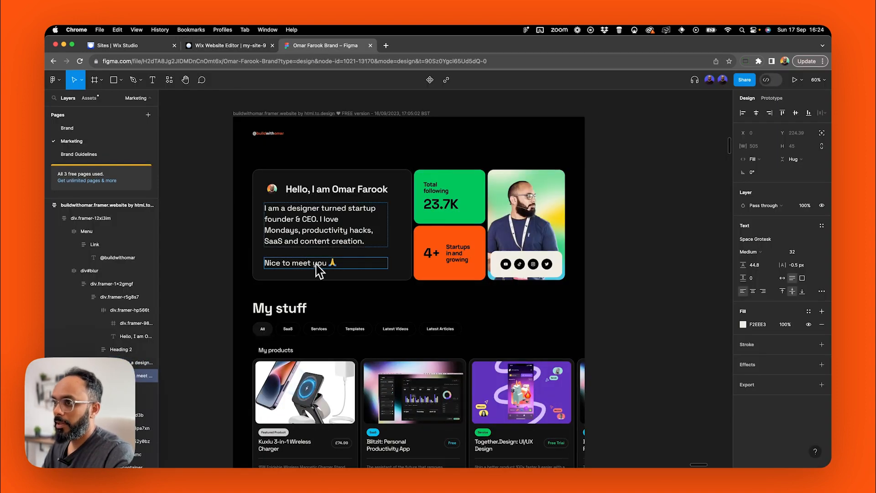
{"action": "key", "text": "super+a"}
{"action": "key", "text": "super+c"}
{"action": "left_click", "coordinate": [251, 45]}
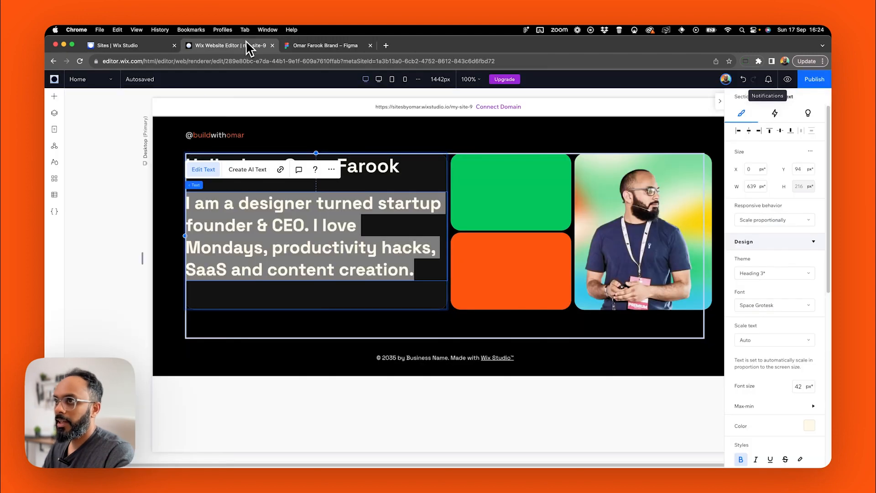
{"action": "left_click", "coordinate": [317, 226]}
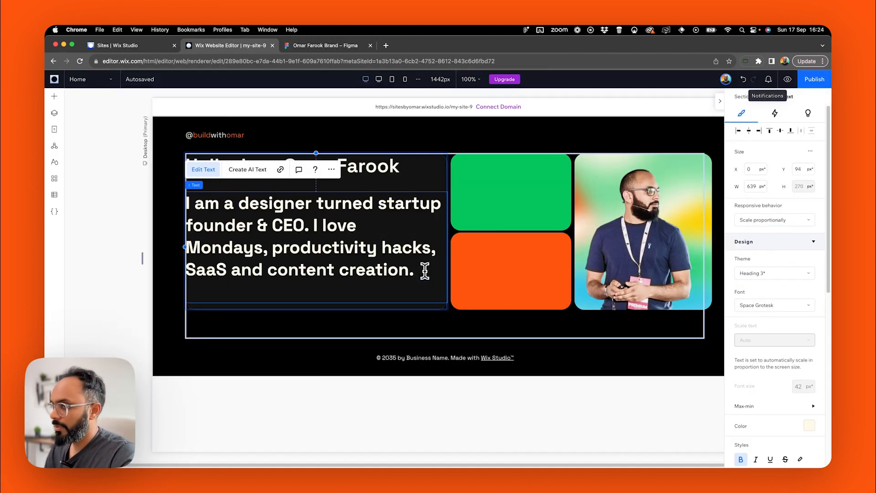
{"action": "key", "text": "Return"}
{"action": "key", "text": "super+v"}
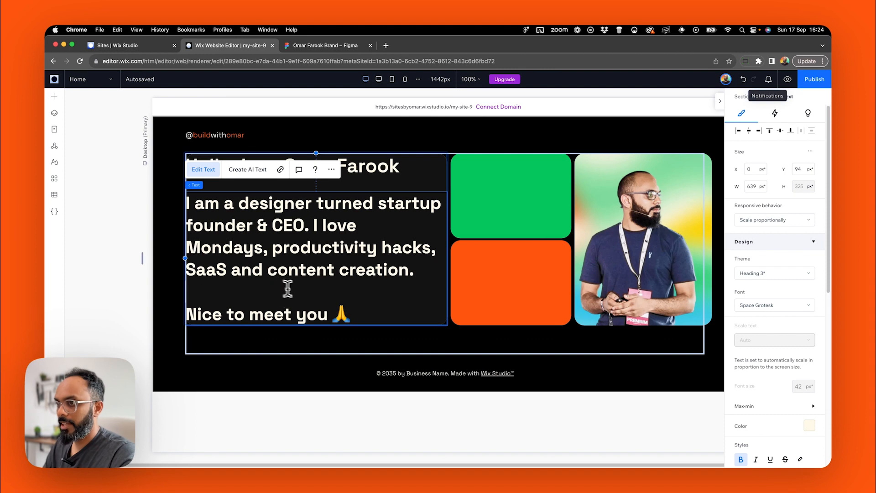
{"action": "left_click", "coordinate": [144, 258]}
{"action": "left_click", "coordinate": [297, 214]}
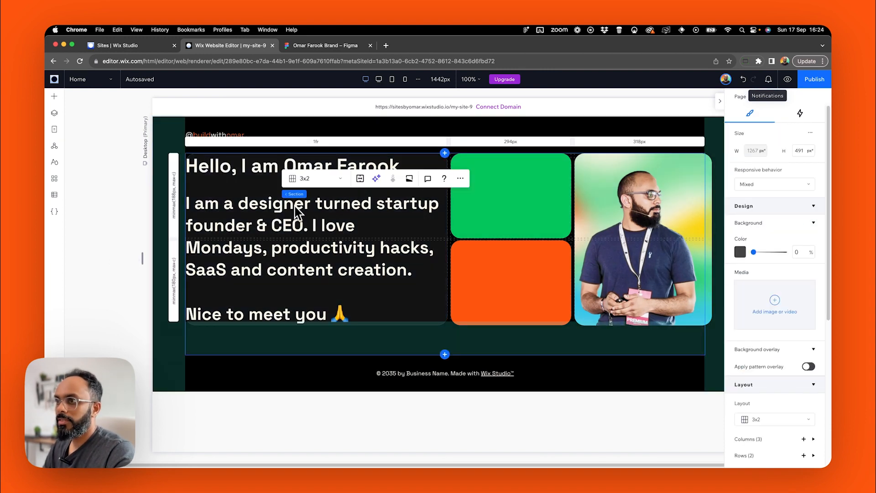
Check the font sizes of the "My stuff" and greeting headings in the Figma design against the site typography styles.
{"action": "left_click", "coordinate": [54, 163]}
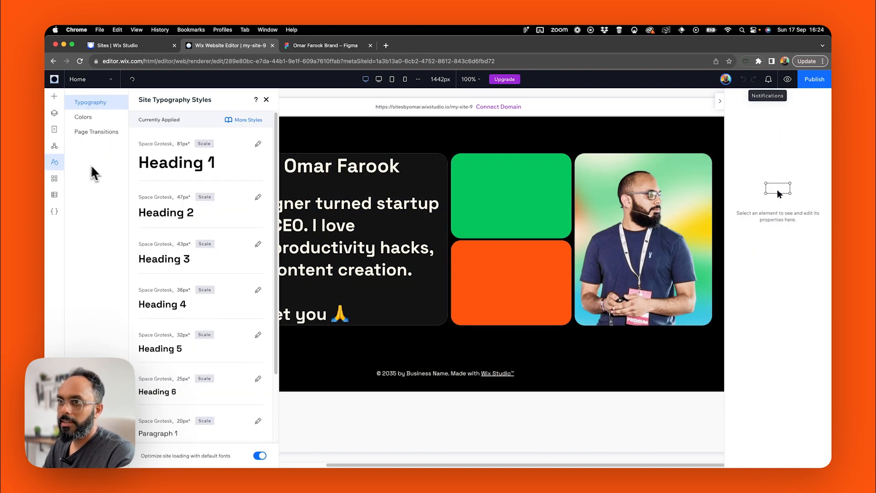
{"action": "left_click", "coordinate": [316, 45]}
{"action": "left_click", "coordinate": [308, 191]}
{"action": "double_click", "coordinate": [308, 195]}
{"action": "left_click", "coordinate": [288, 309]}
{"action": "double_click", "coordinate": [297, 308]}
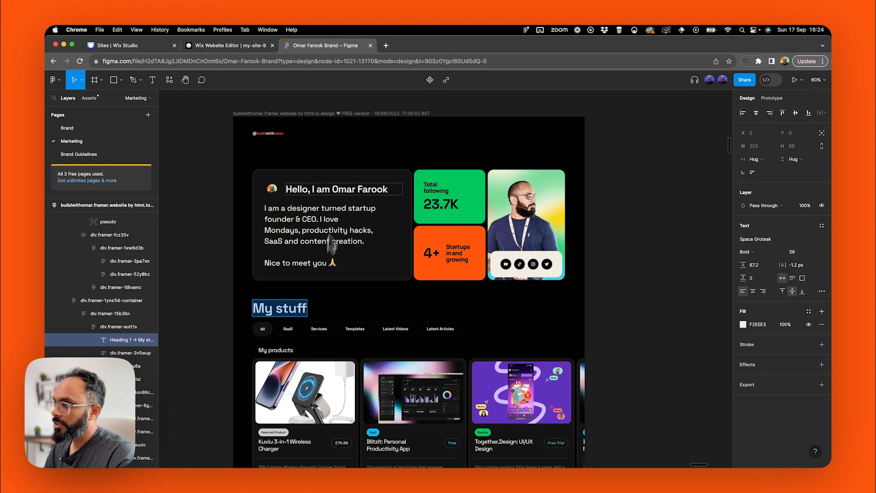
{"action": "double_click", "coordinate": [336, 190]}
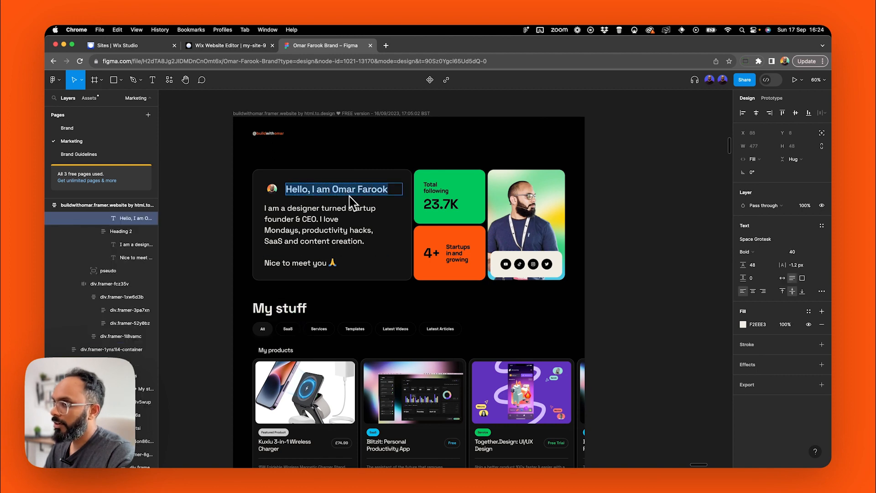
Return to Wix Studio and set the site's Heading 2 typography style to 40 px.
{"action": "left_click", "coordinate": [209, 47]}
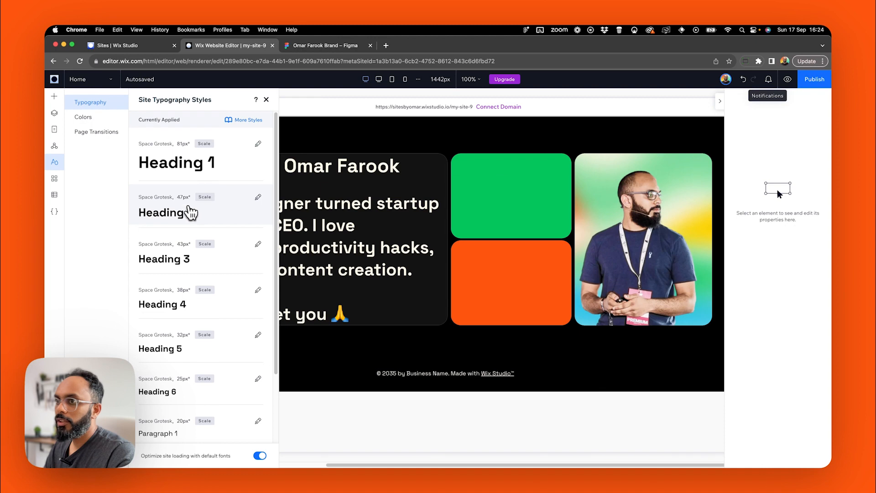
{"action": "left_click", "coordinate": [191, 212]}
{"action": "double_click", "coordinate": [379, 219]}
{"action": "type", "text": "4"}
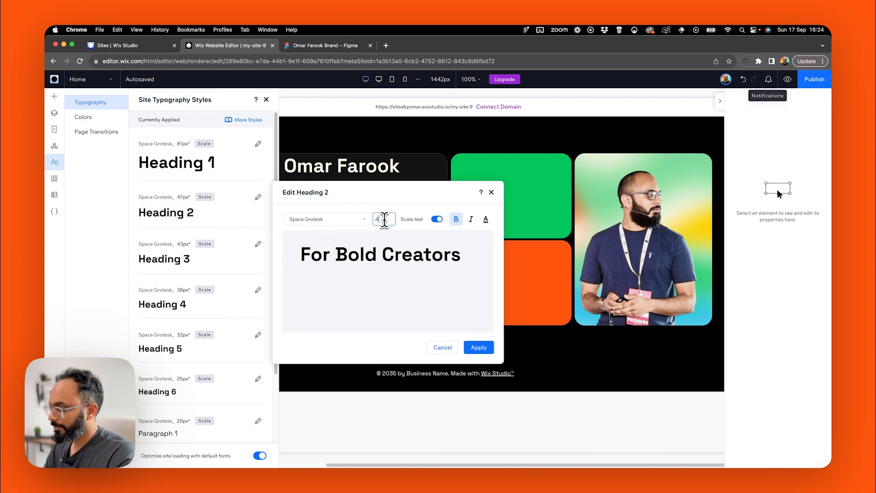
{"action": "type", "text": "0"}
{"action": "key", "text": "Return"}
{"action": "left_click", "coordinate": [470, 346]}
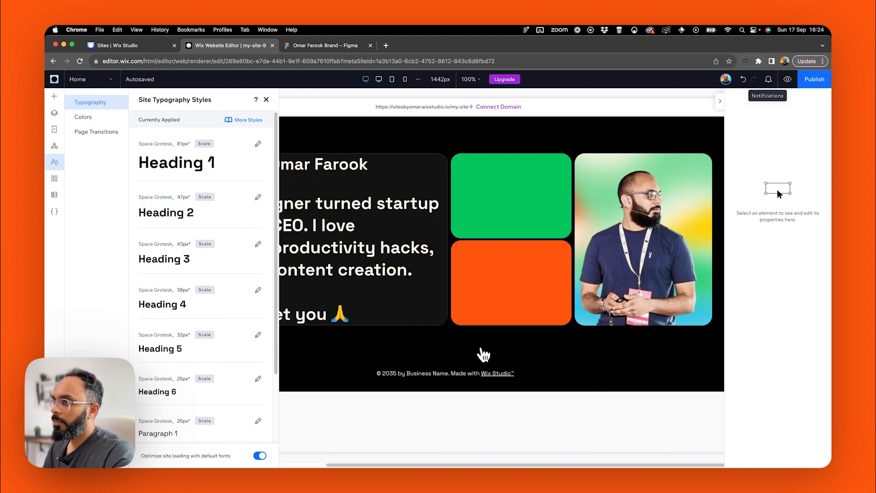
Select the bio text in Wix Studio and look up the matching paragraph's font size in the Figma design.
{"action": "left_click", "coordinate": [339, 245]}
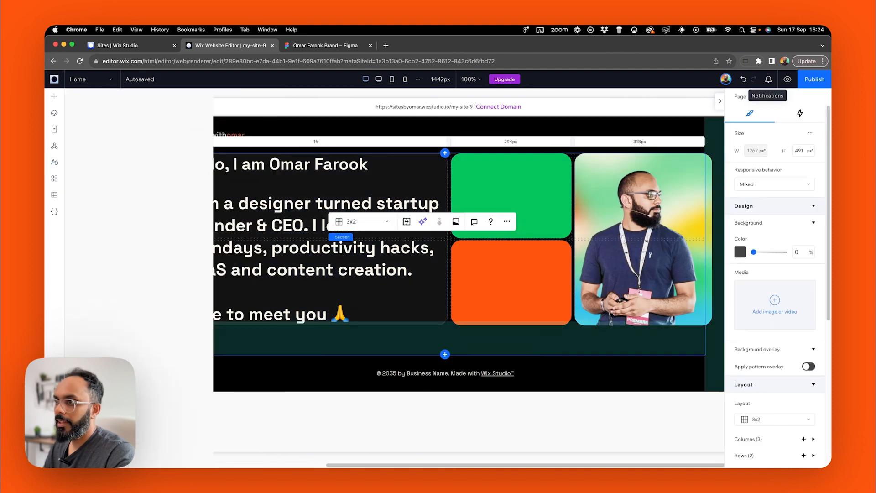
{"action": "left_click", "coordinate": [333, 227]}
{"action": "left_click", "coordinate": [303, 259]}
{"action": "left_click", "coordinate": [281, 275]}
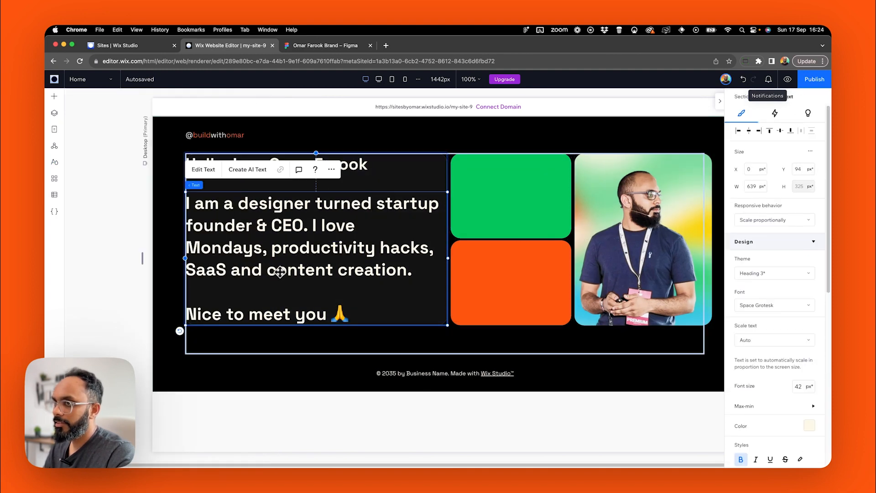
{"action": "double_click", "coordinate": [280, 273]}
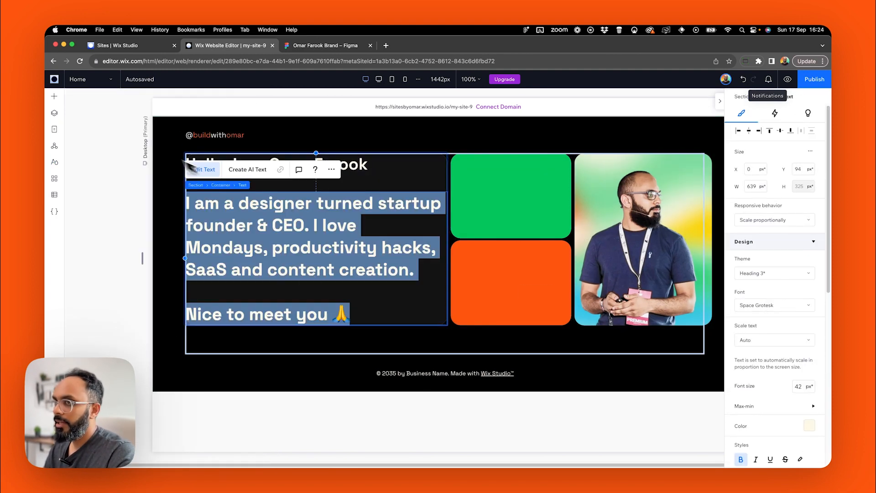
{"action": "left_click", "coordinate": [54, 163]}
{"action": "left_click", "coordinate": [327, 46]}
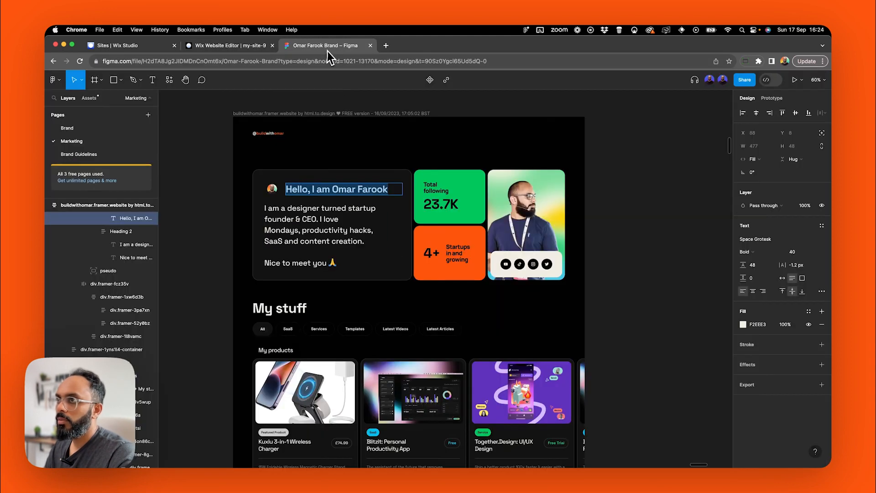
{"action": "left_click", "coordinate": [296, 231]}
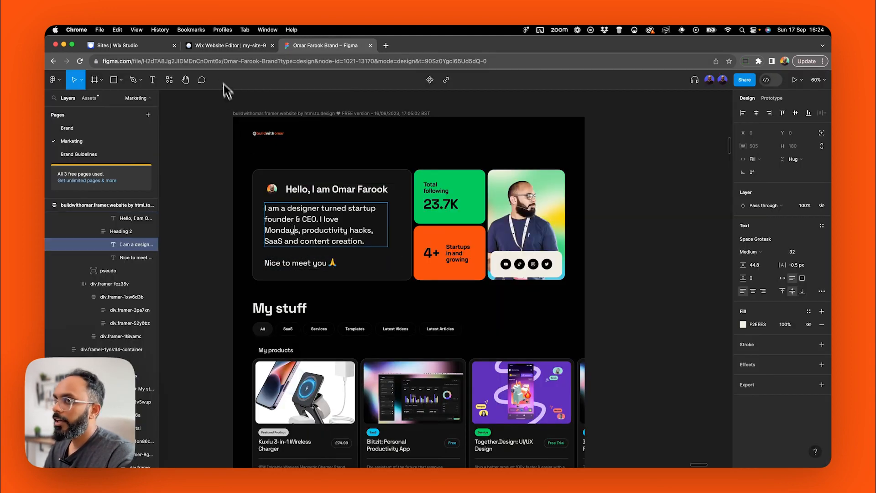
Return to Wix Studio, set the site's Heading 3 typography style to 32 px and review the bio text in the dark container.
{"action": "left_click", "coordinate": [228, 45]}
{"action": "left_click", "coordinate": [222, 263]}
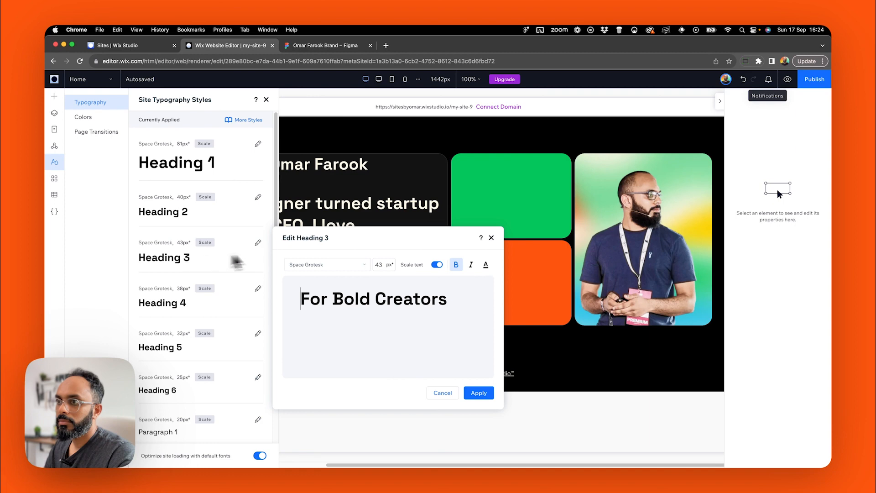
{"action": "left_click", "coordinate": [379, 265]}
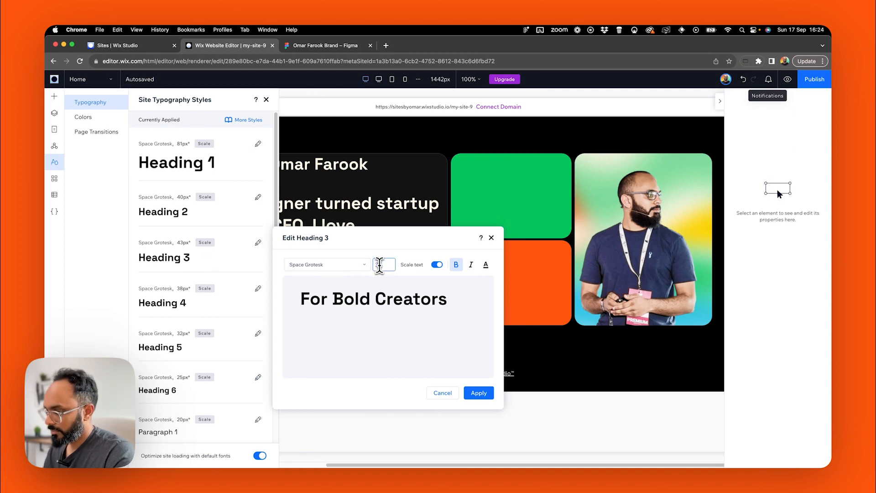
{"action": "type", "text": "32"}
{"action": "left_click", "coordinate": [478, 393]}
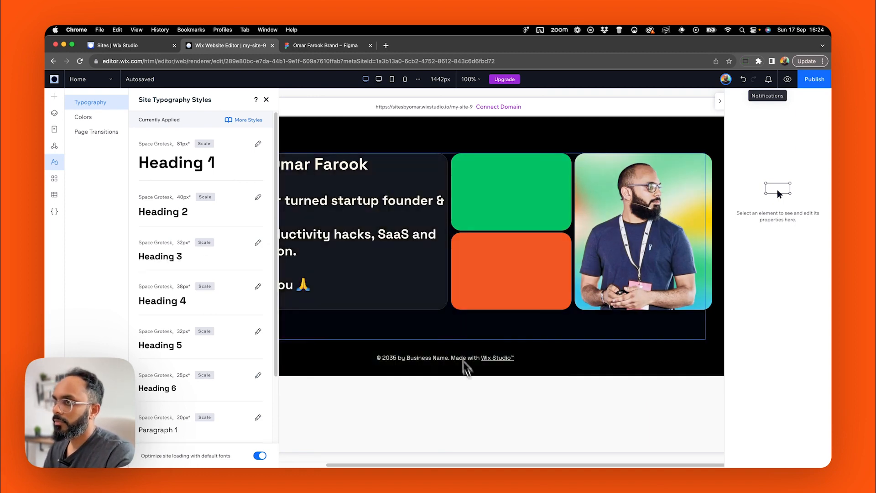
{"action": "left_click", "coordinate": [374, 283]}
{"action": "left_click", "coordinate": [245, 204]}
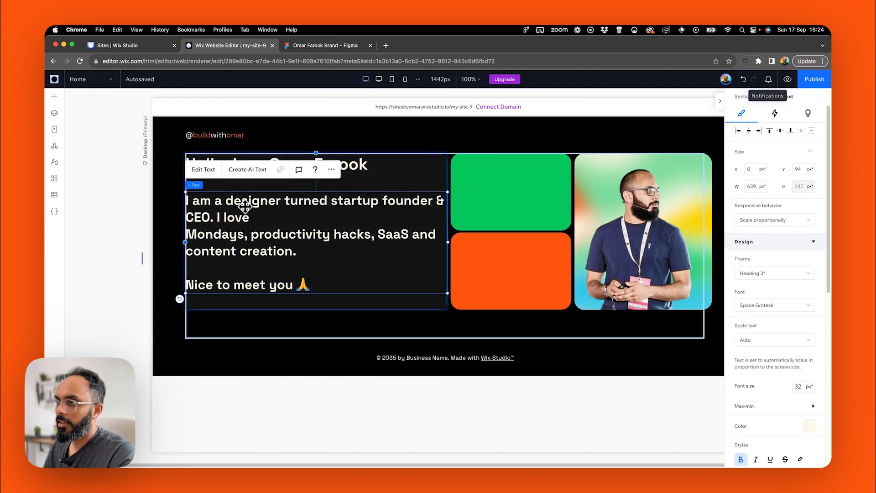
{"action": "left_click", "coordinate": [393, 320]}
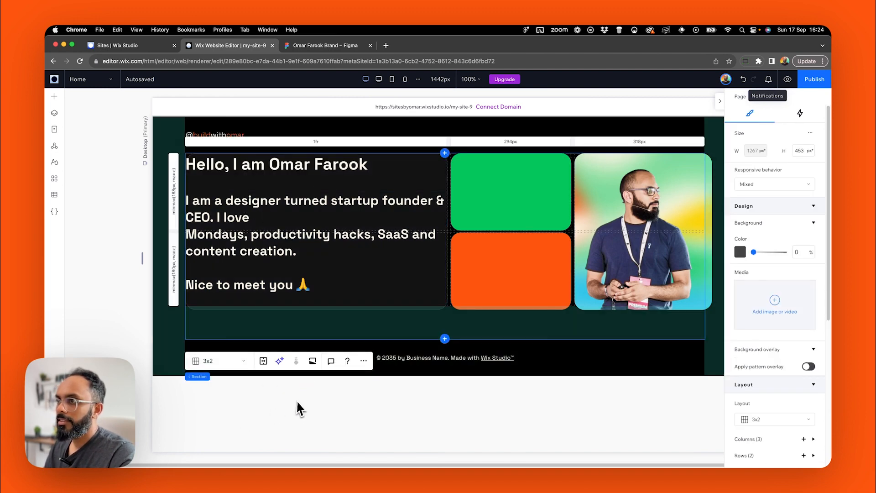
Switch to Figma and measure the spacing between the greeting card's text frame and the card edges.
{"action": "key", "text": "ctrl+Tab"}
{"action": "left_click", "coordinate": [321, 178]}
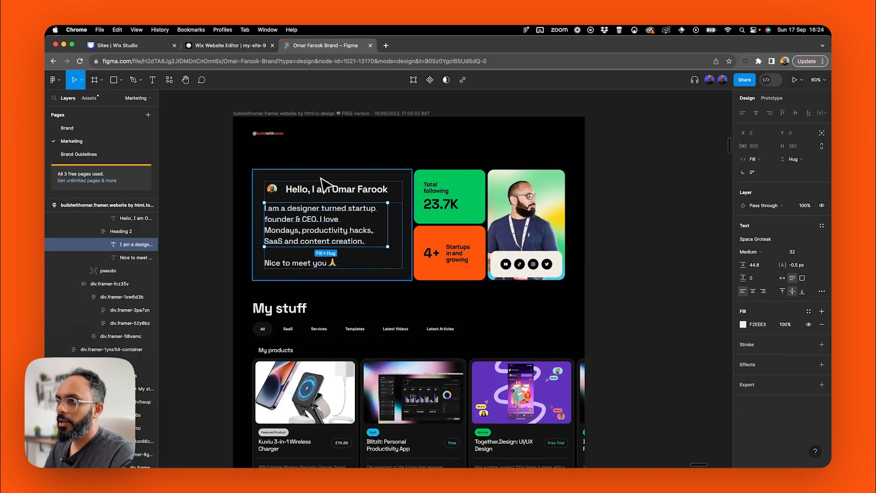
{"action": "double_click", "coordinate": [337, 204]}
{"action": "key", "text": "alt"}
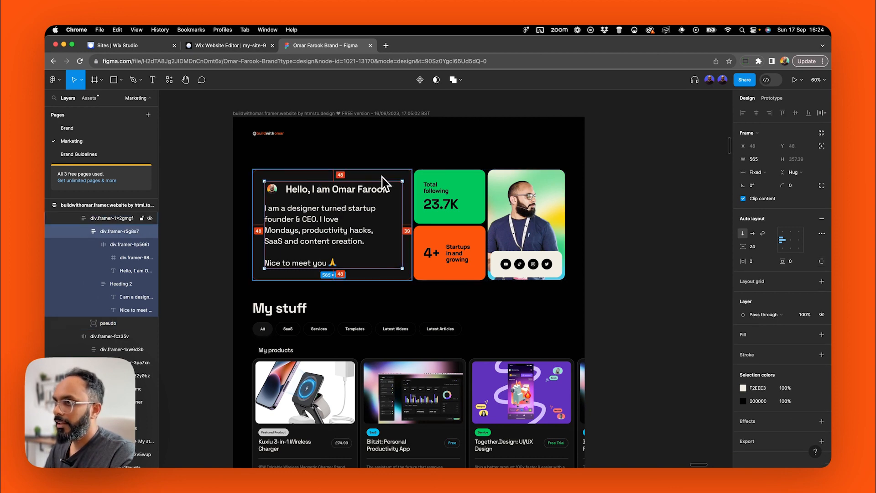
Switch to Wix Studio and try to inset the dark container's content by setting linked 48 px margins on all four sides.
{"action": "left_click", "coordinate": [253, 49]}
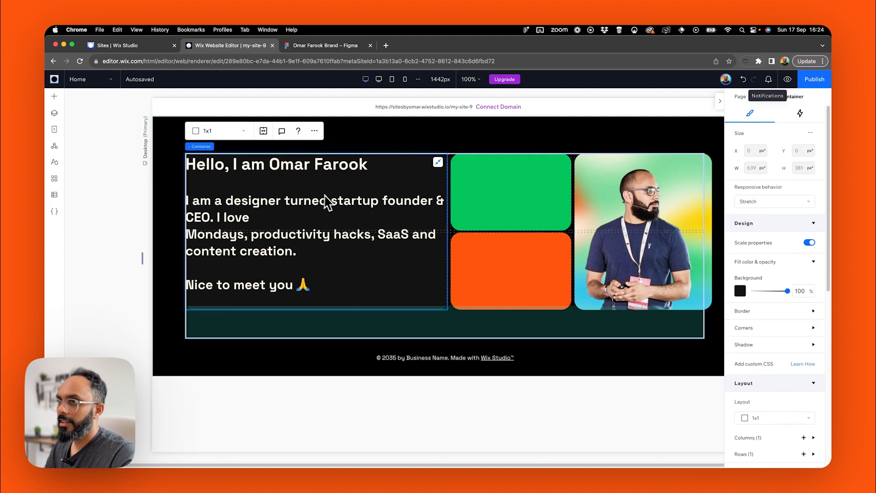
{"action": "left_click", "coordinate": [295, 230]}
{"action": "left_click", "coordinate": [365, 300]}
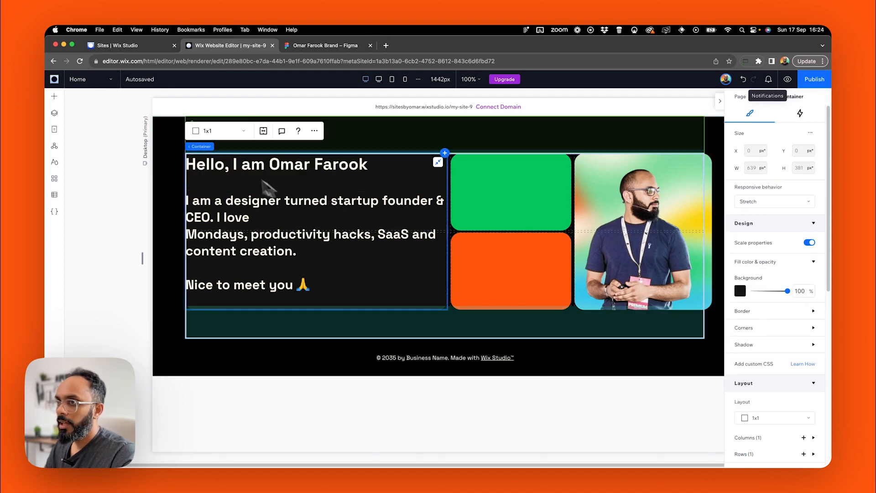
{"action": "left_click", "coordinate": [197, 147]}
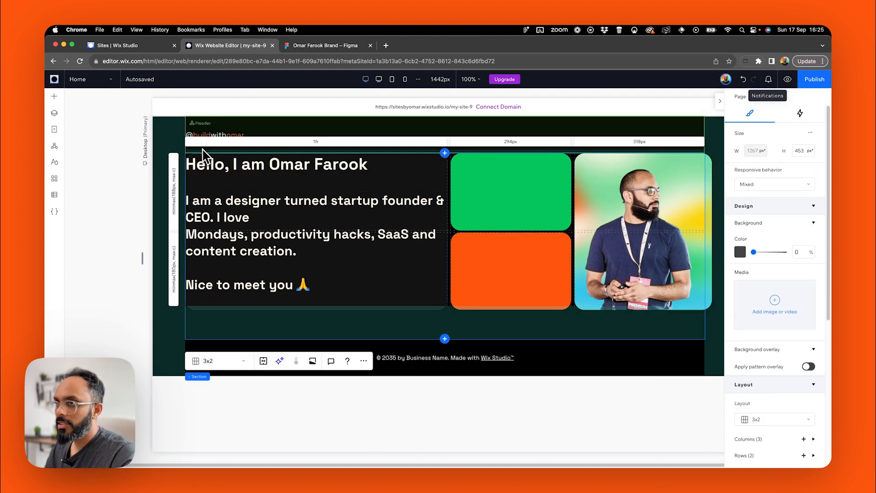
{"action": "left_click", "coordinate": [427, 180]}
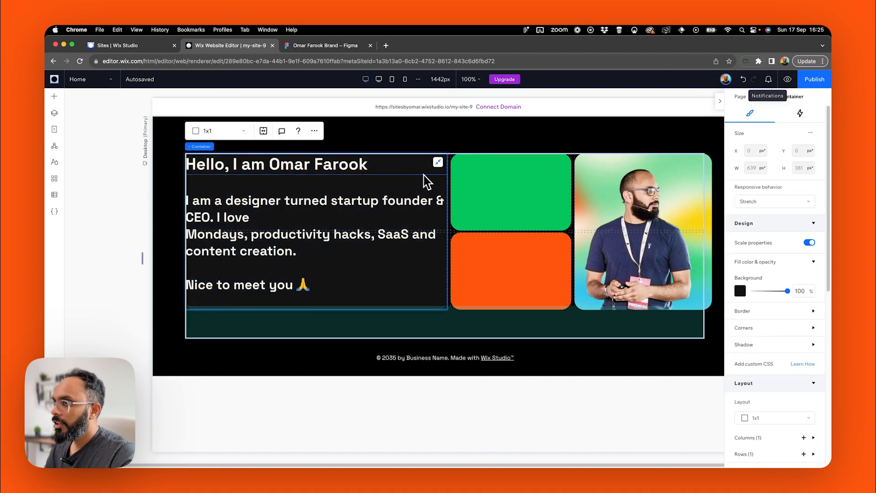
{"action": "scroll", "coordinate": [766, 354], "scroll_direction": "down", "scroll_amount": 10}
{"action": "scroll", "coordinate": [771, 354], "scroll_direction": "down", "scroll_amount": 4}
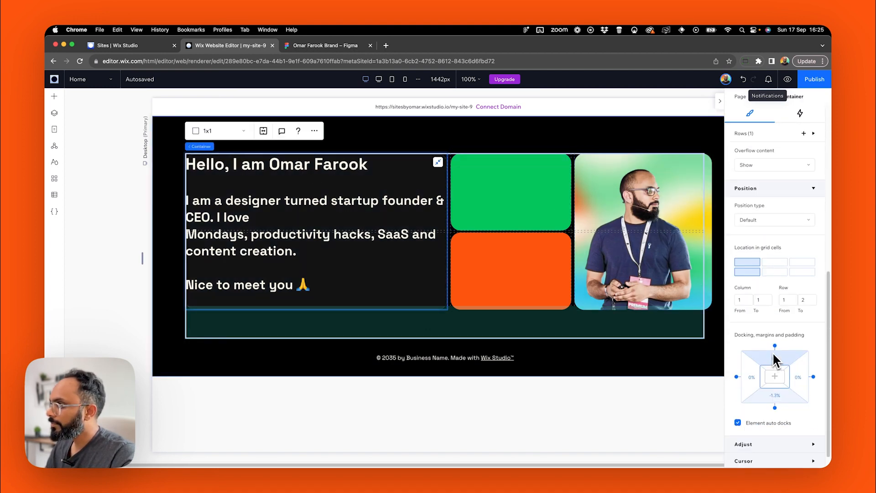
{"action": "left_click", "coordinate": [778, 342]}
{"action": "left_click", "coordinate": [782, 356]}
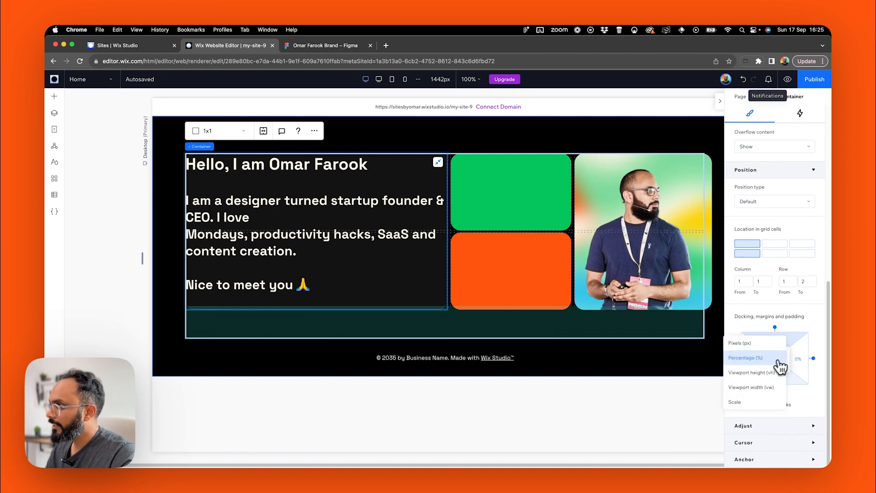
{"action": "left_click", "coordinate": [760, 347]}
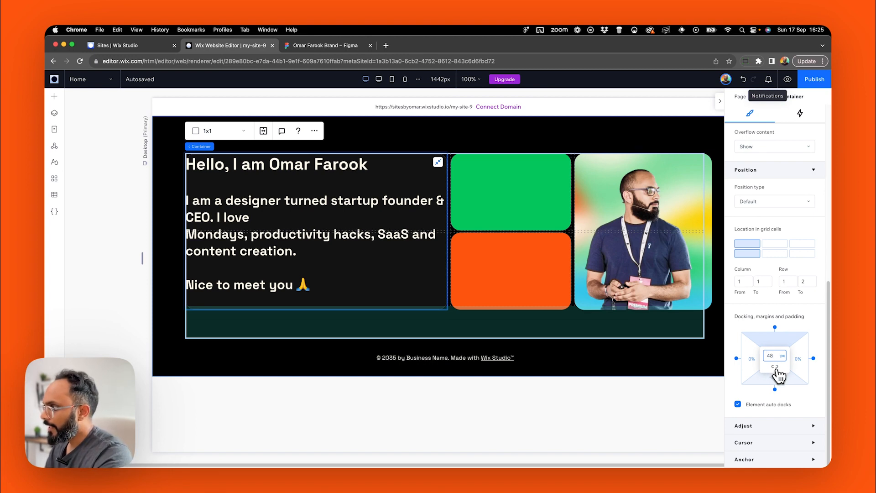
{"action": "left_click", "coordinate": [775, 368]}
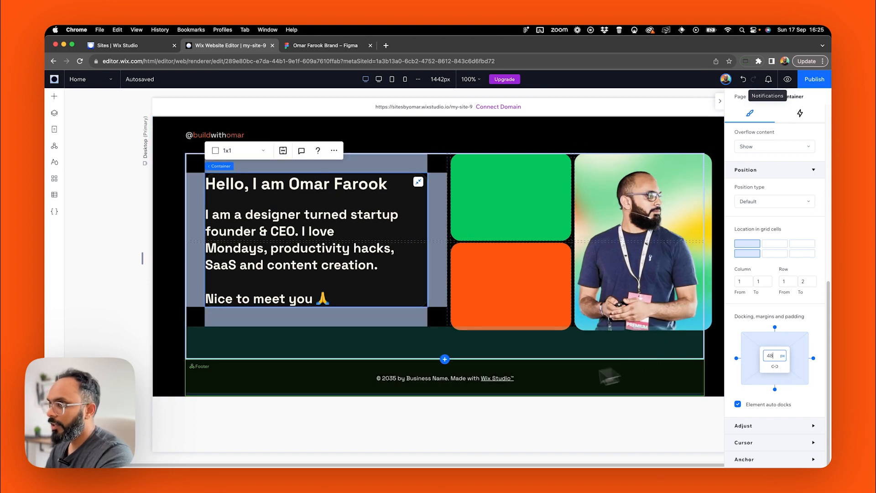
{"action": "left_click", "coordinate": [449, 429]}
{"action": "left_click", "coordinate": [155, 244]}
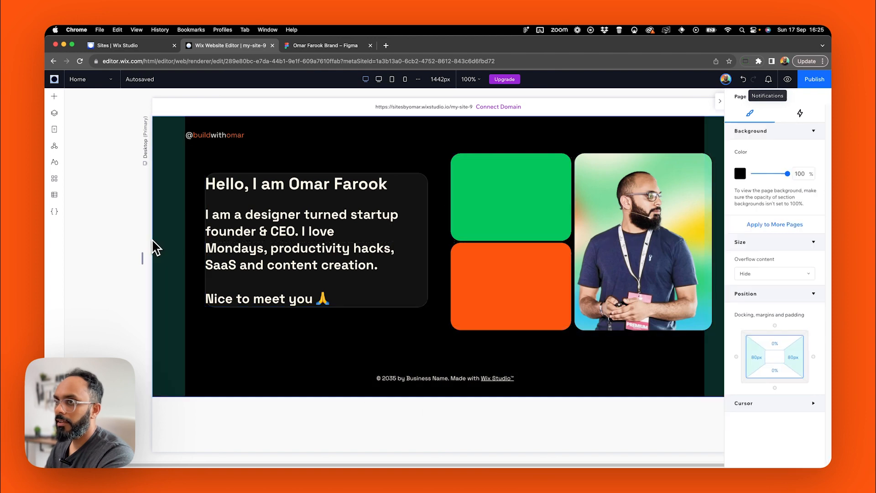
Select the dark container holding the greeting and bio text and turn off its stretch to the grid cell.
{"action": "left_click", "coordinate": [290, 209]}
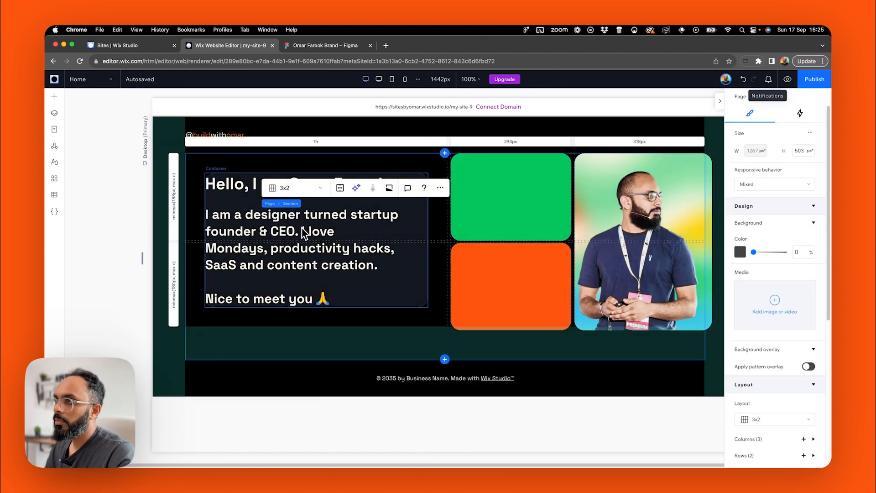
{"action": "left_click", "coordinate": [302, 228]}
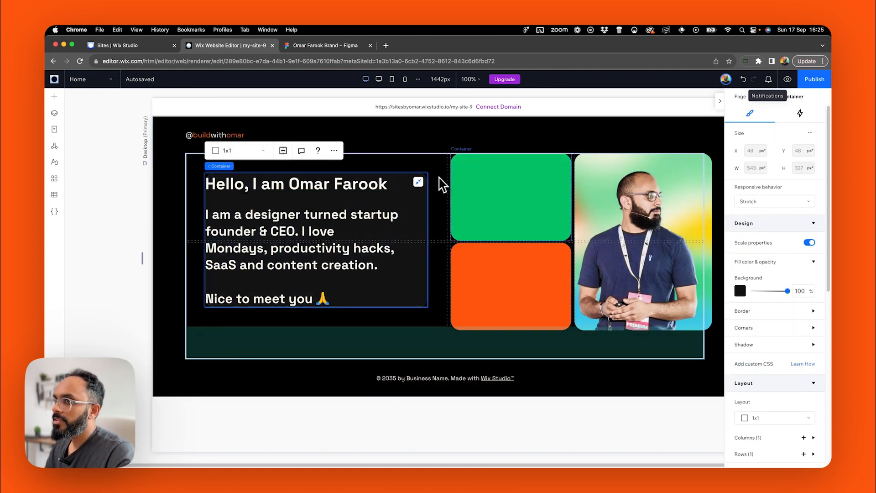
{"action": "left_click", "coordinate": [418, 184]}
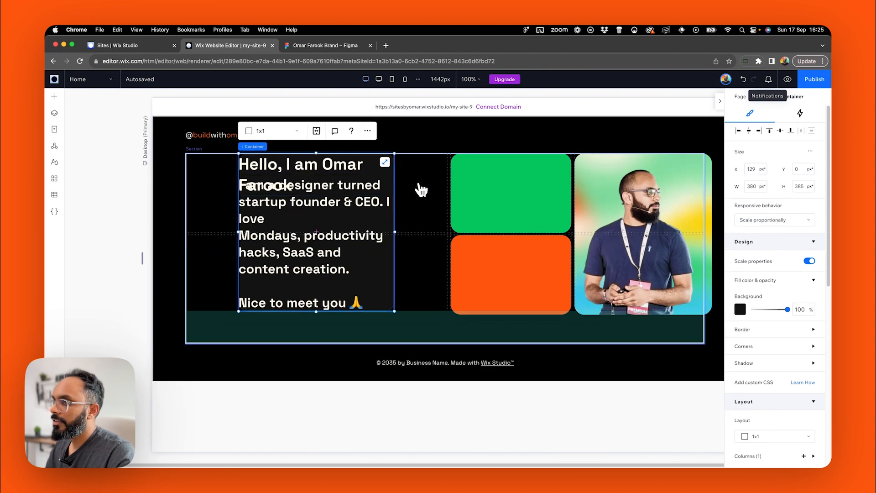
Return the dark container to filling its grid cell and give it linked 48 px padding on all four sides.
{"action": "left_click", "coordinate": [164, 262]}
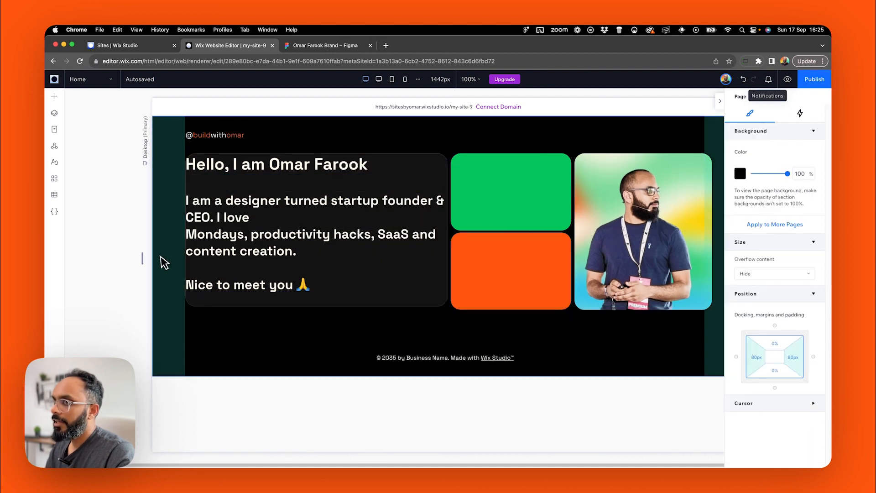
{"action": "left_click", "coordinate": [205, 351]}
{"action": "left_click", "coordinate": [292, 239]}
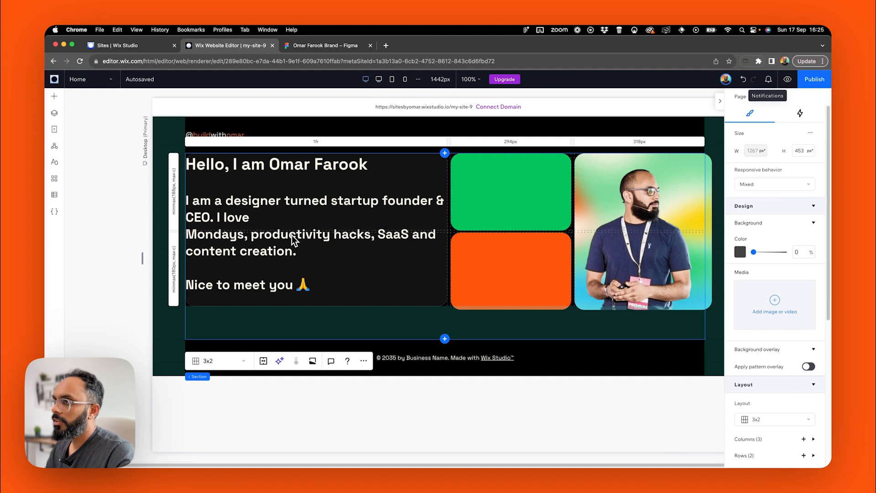
{"action": "left_click", "coordinate": [292, 235]}
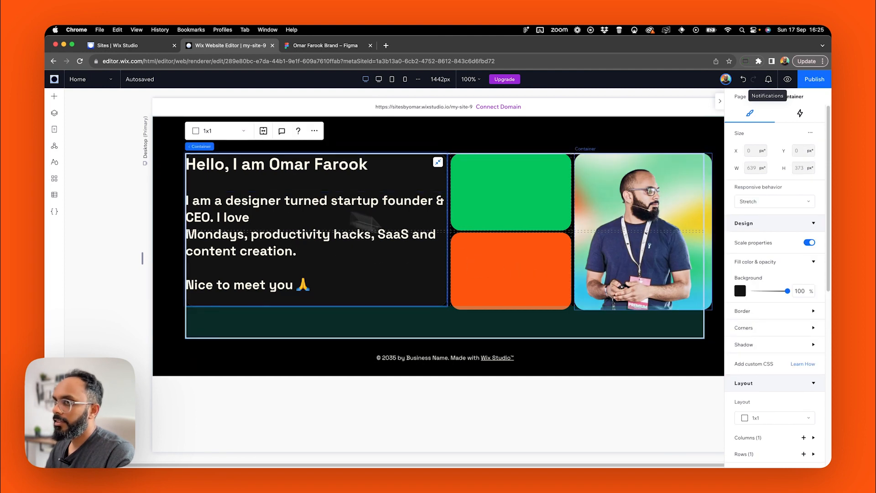
{"action": "scroll", "coordinate": [779, 354], "scroll_direction": "down", "scroll_amount": 10}
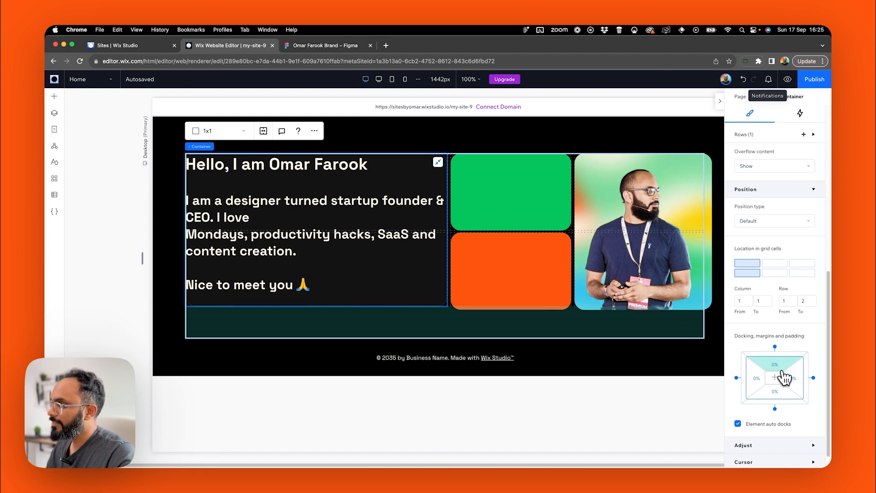
{"action": "left_click", "coordinate": [779, 364]}
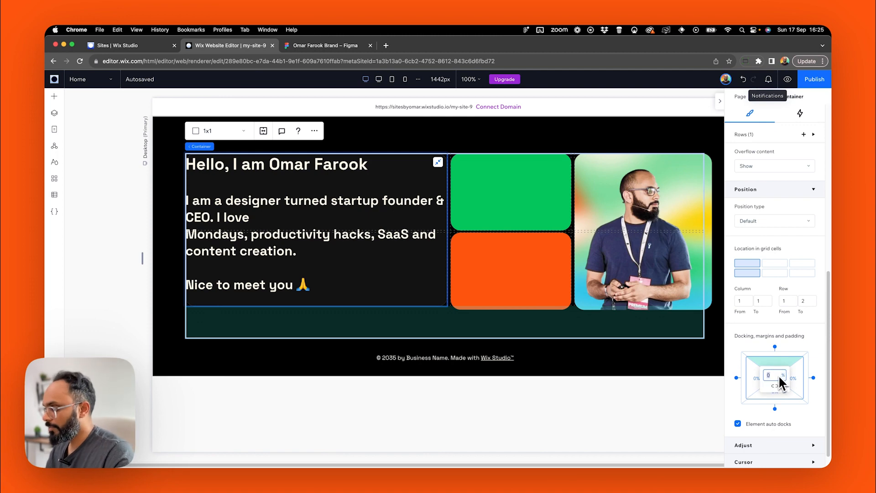
{"action": "left_click", "coordinate": [779, 375]}
{"action": "left_click", "coordinate": [771, 378]}
{"action": "left_click", "coordinate": [771, 365]}
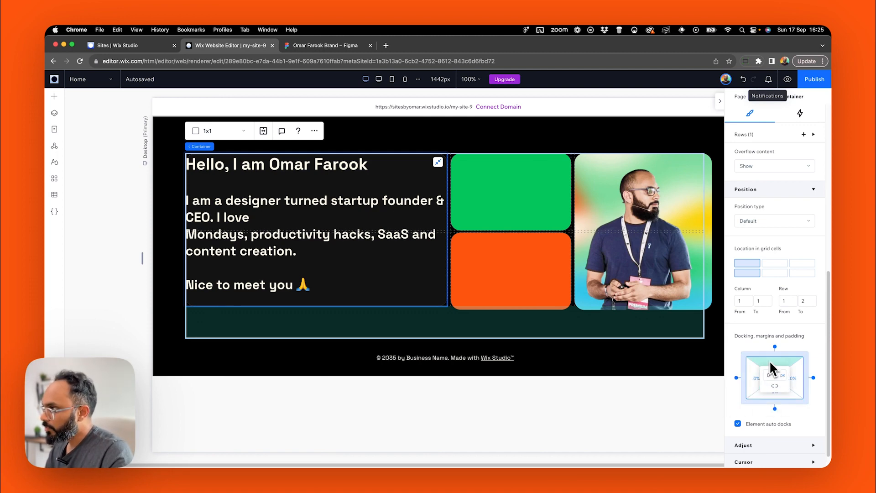
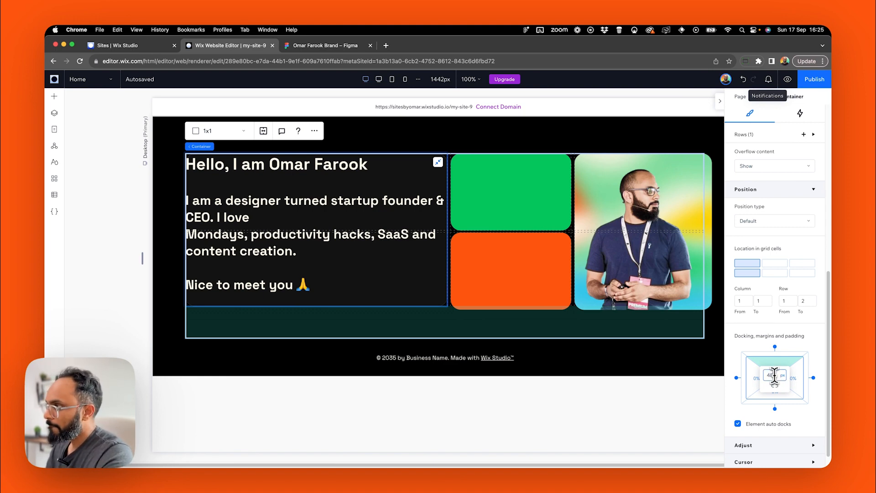
{"action": "left_click", "coordinate": [777, 392]}
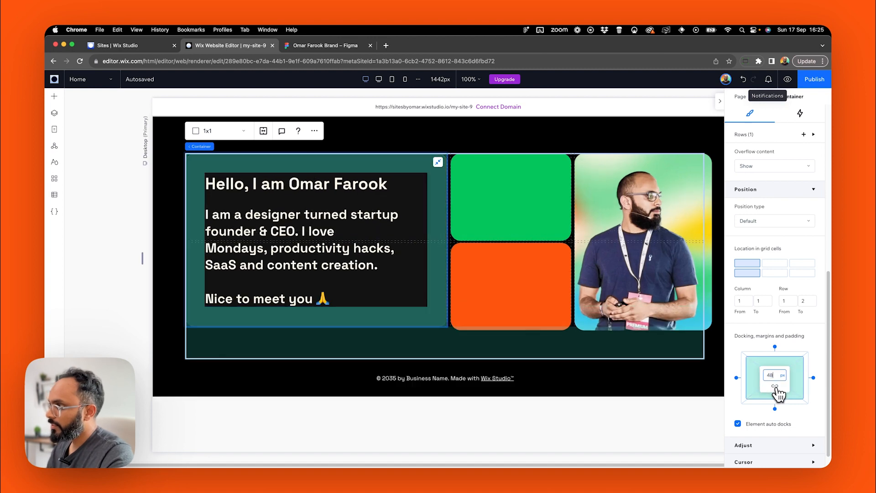
{"action": "left_click", "coordinate": [114, 262]}
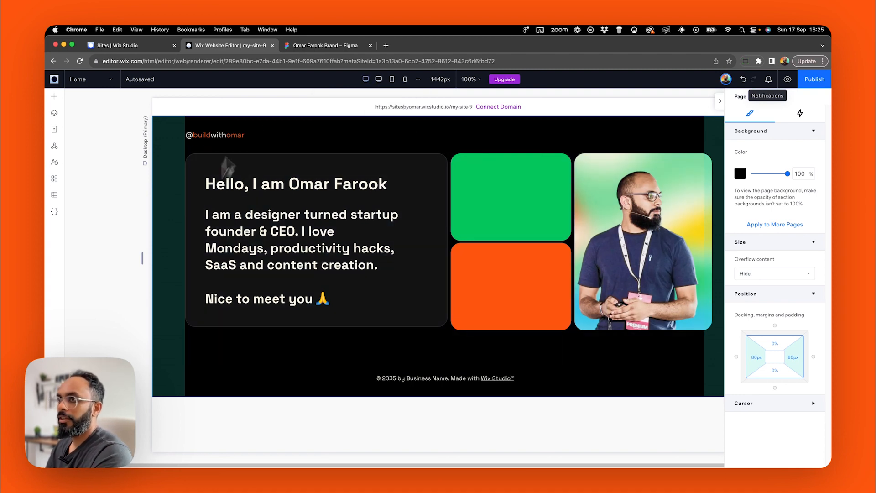
Switch to Figma and inspect the row holding the avatar and heading in the greeting card.
{"action": "left_click", "coordinate": [322, 45]}
{"action": "left_click", "coordinate": [219, 145]}
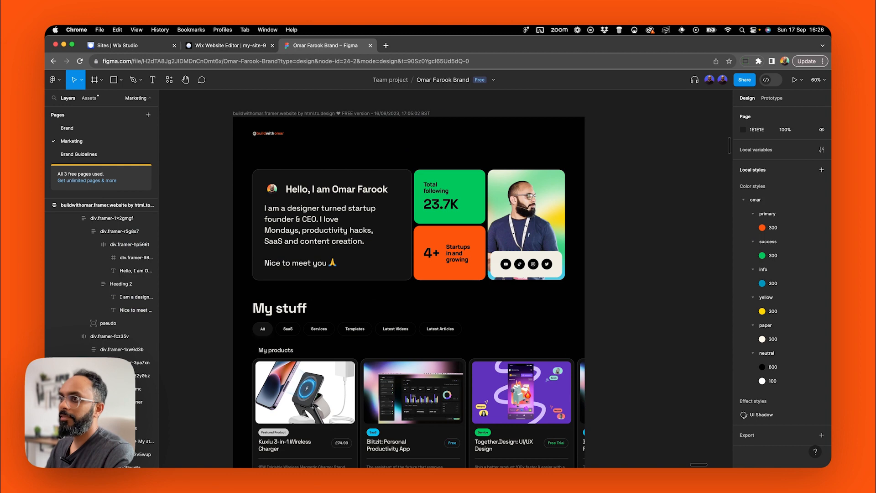
{"action": "left_click", "coordinate": [275, 190]}
{"action": "double_click", "coordinate": [274, 190]}
{"action": "double_click", "coordinate": [274, 190]}
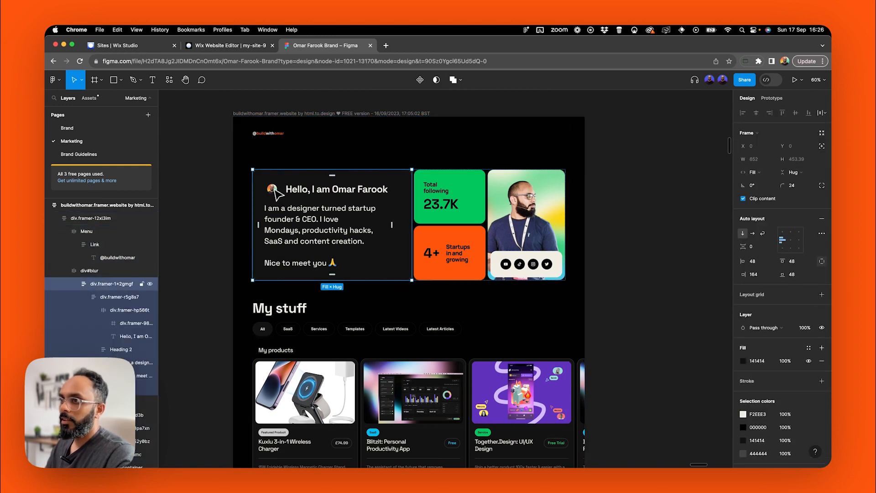
{"action": "double_click", "coordinate": [274, 191]}
{"action": "double_click", "coordinate": [275, 191]}
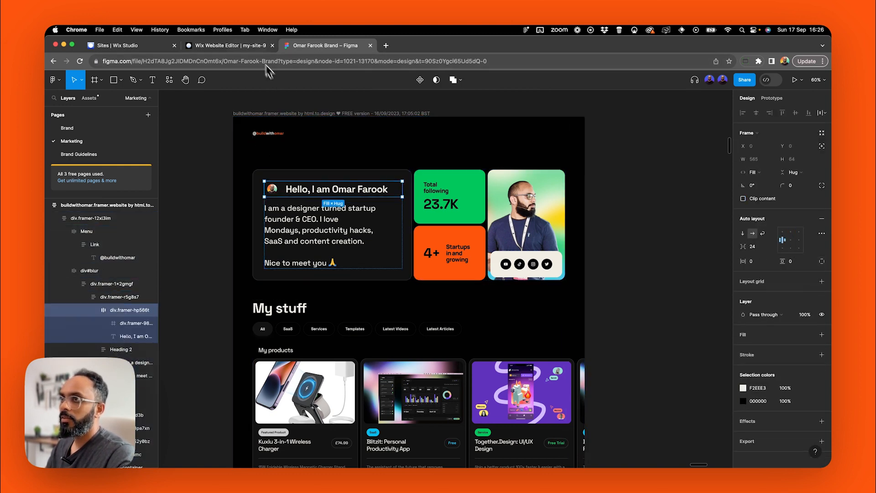
Switch to Wix Studio and add a container to the greeting card, shrinking it to about 68 × 43 px near the heading.
{"action": "key", "text": "ctrl+shift+Tab"}
{"action": "left_click", "coordinate": [232, 193]}
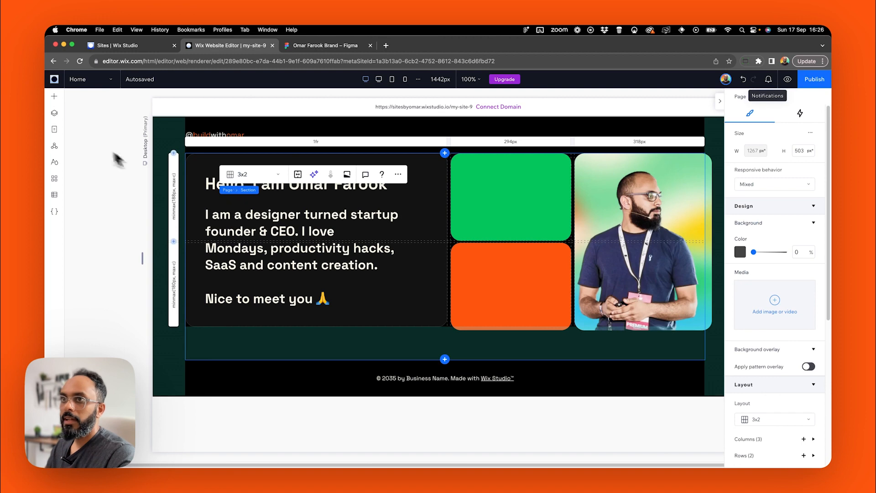
{"action": "left_click", "coordinate": [55, 100]}
{"action": "left_click_drag", "start_coordinate": [219, 190], "coordinate": [305, 188]}
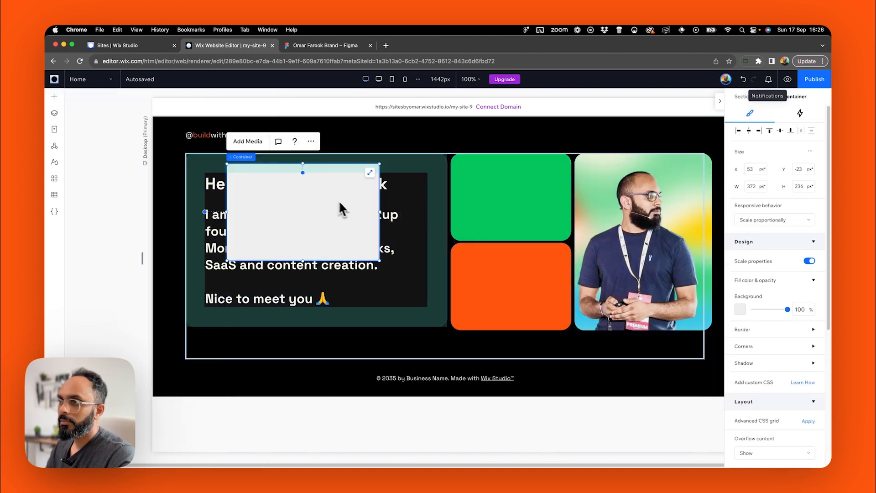
{"action": "left_click_drag", "start_coordinate": [380, 262], "coordinate": [250, 190]}
Combine the small container and the greeting heading into a stack.
{"action": "left_click", "coordinate": [290, 184], "text": "shift"}
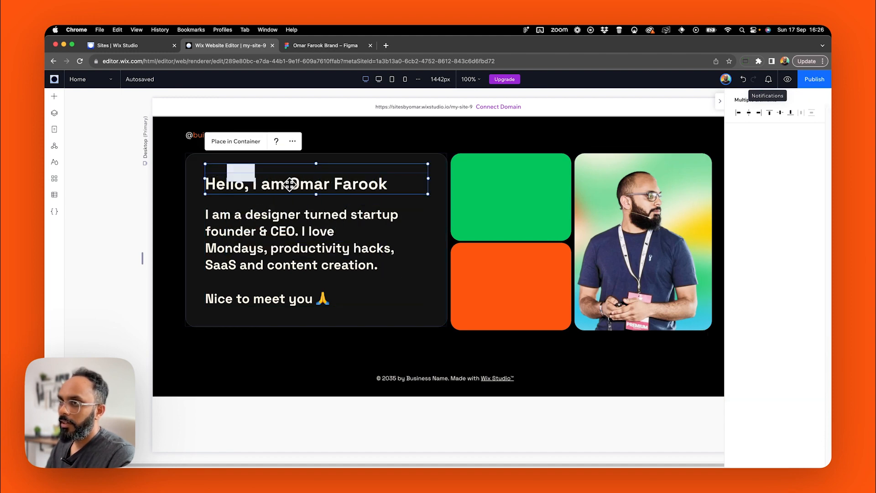
{"action": "right_click", "coordinate": [289, 185]}
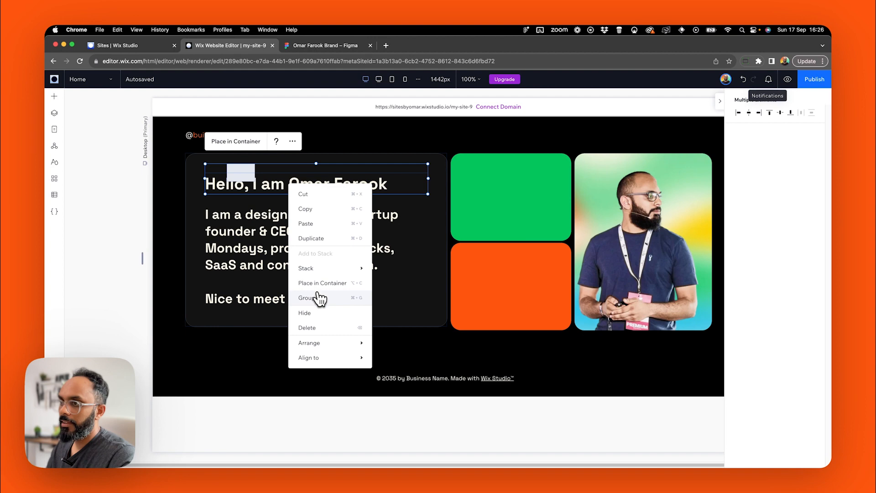
{"action": "mouse_move", "coordinate": [323, 268]}
{"action": "left_click", "coordinate": [395, 276]}
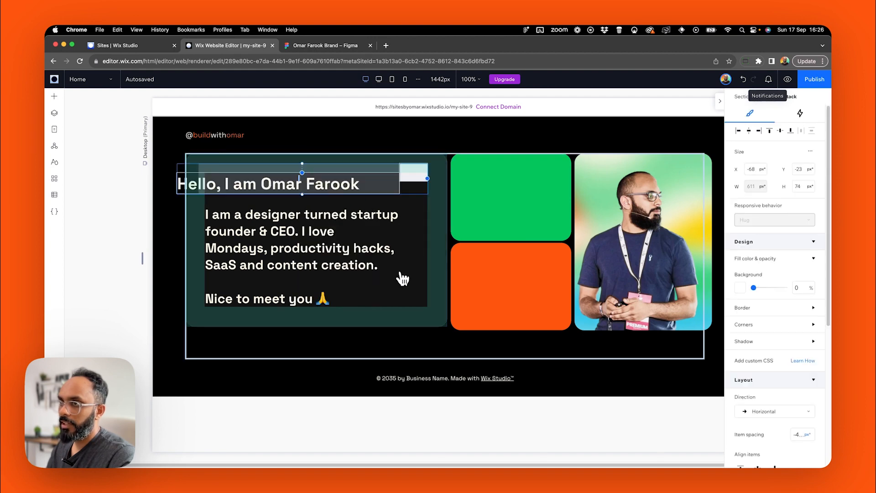
Place the small container ahead of the heading in the horizontal stack and centre it vertically.
{"action": "left_click", "coordinate": [414, 179]}
{"action": "left_click", "coordinate": [781, 131]}
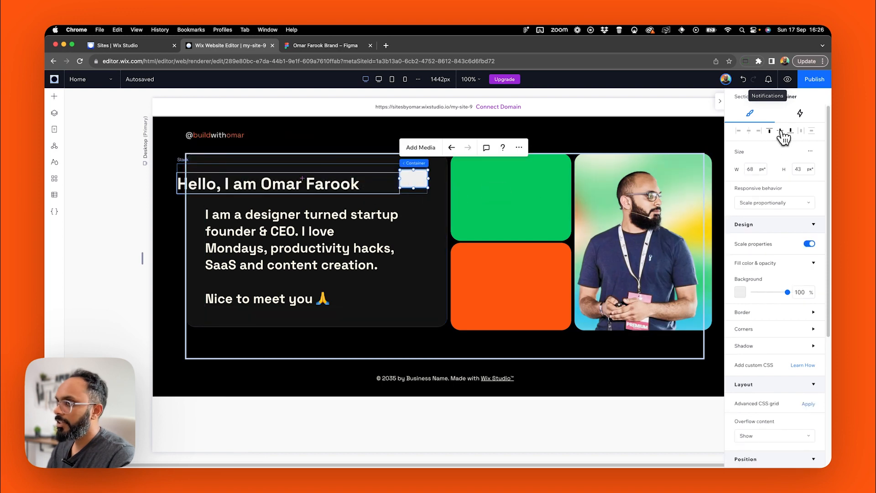
{"action": "key", "text": "Left"}
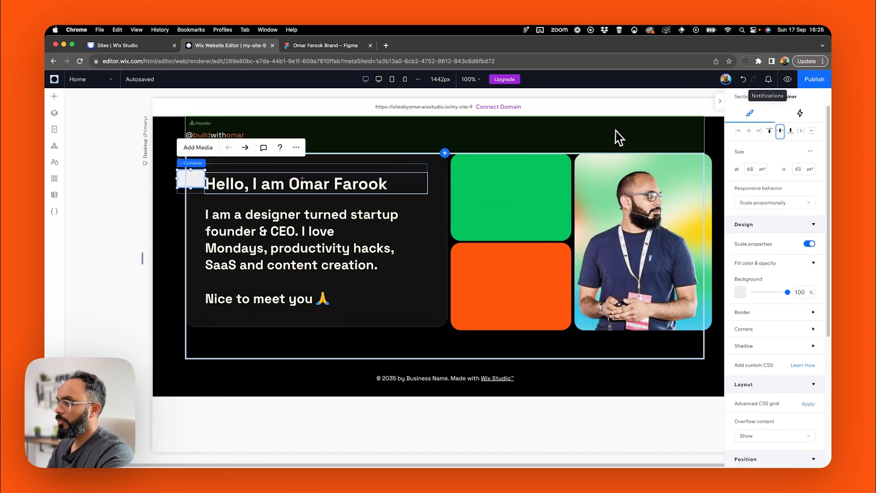
Line up the stack with the bio text's left edge, narrow the heading to about 523 px and reduce the stack's height to about 58 px.
{"action": "left_click", "coordinate": [261, 180]}
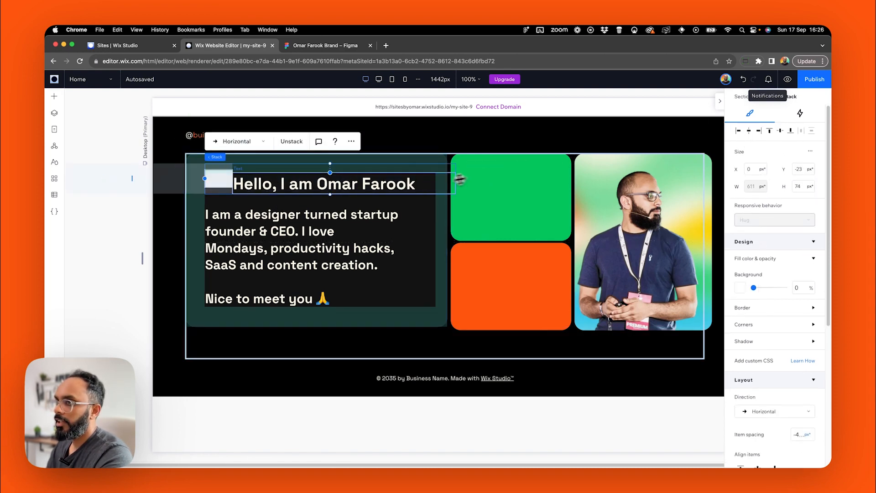
{"action": "left_click", "coordinate": [436, 181]}
{"action": "left_click_drag", "start_coordinate": [456, 184], "coordinate": [448, 185]}
{"action": "left_click", "coordinate": [432, 166]}
{"action": "left_click", "coordinate": [372, 173]}
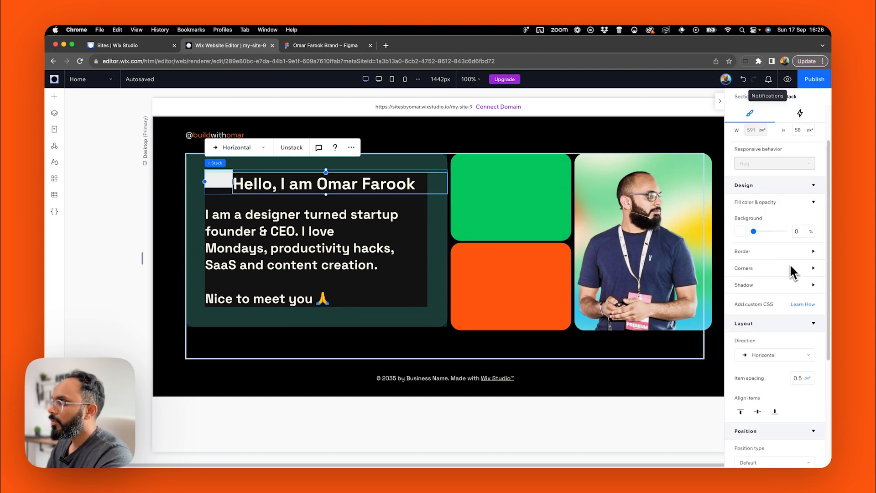
Vertically centre the small container and the heading within the stack, adjusting the stack's upper edge.
{"action": "left_click", "coordinate": [218, 181]}
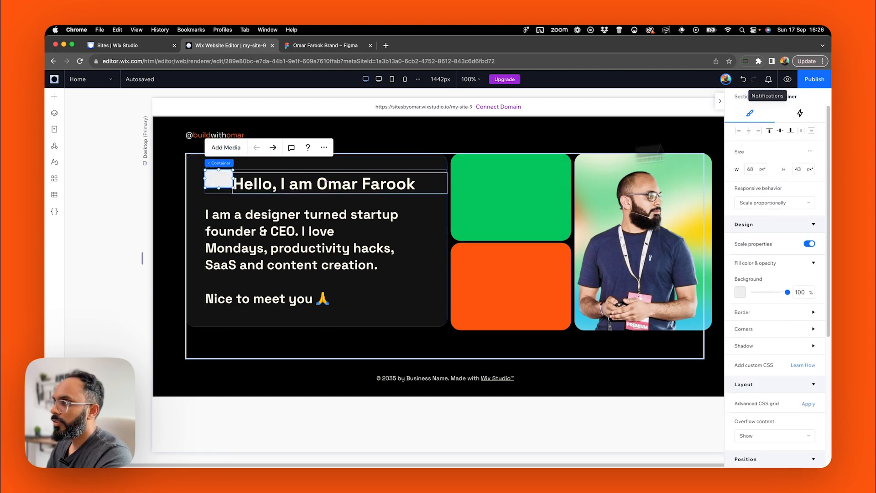
{"action": "left_click", "coordinate": [791, 132]}
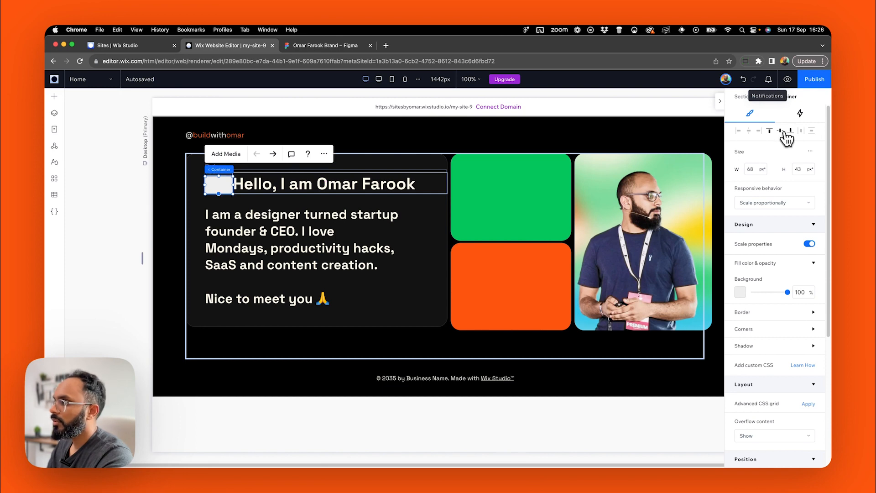
{"action": "left_click", "coordinate": [781, 131]}
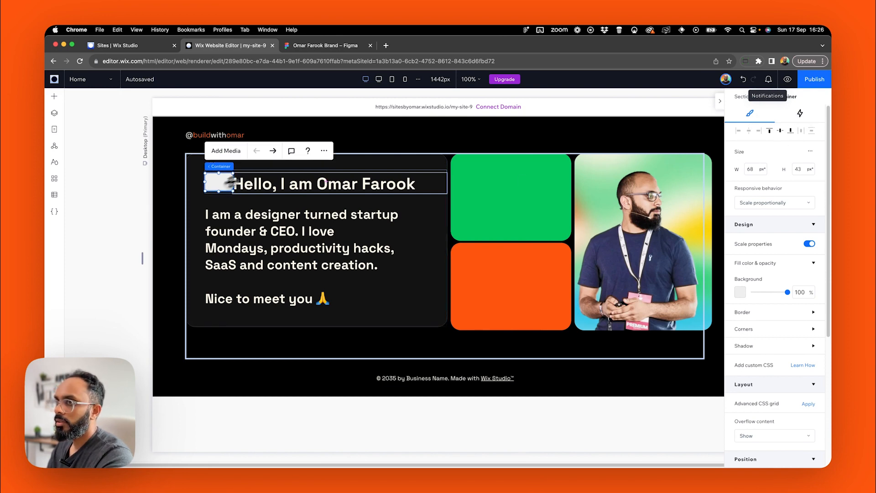
{"action": "left_click", "coordinate": [260, 174]}
{"action": "mouse_move", "coordinate": [214, 165]}
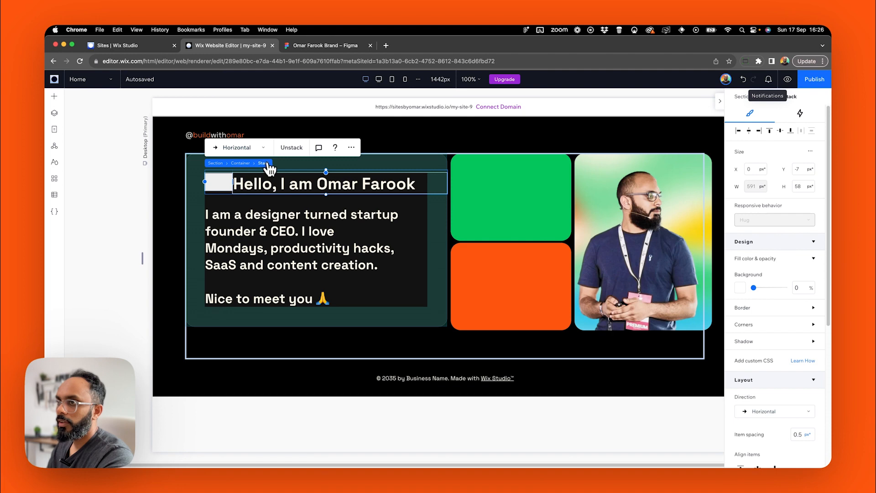
{"action": "left_click_drag", "start_coordinate": [326, 172], "coordinate": [323, 173]}
{"action": "left_click", "coordinate": [328, 189]}
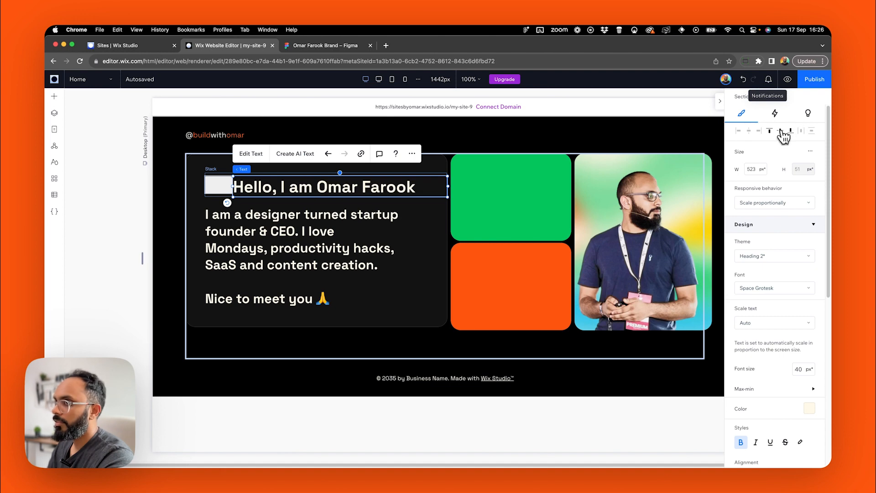
Select the small container beside the heading, and switch to Figma to check the avatar frame's dimensions.
{"action": "left_click", "coordinate": [254, 215]}
{"action": "left_click", "coordinate": [211, 186]}
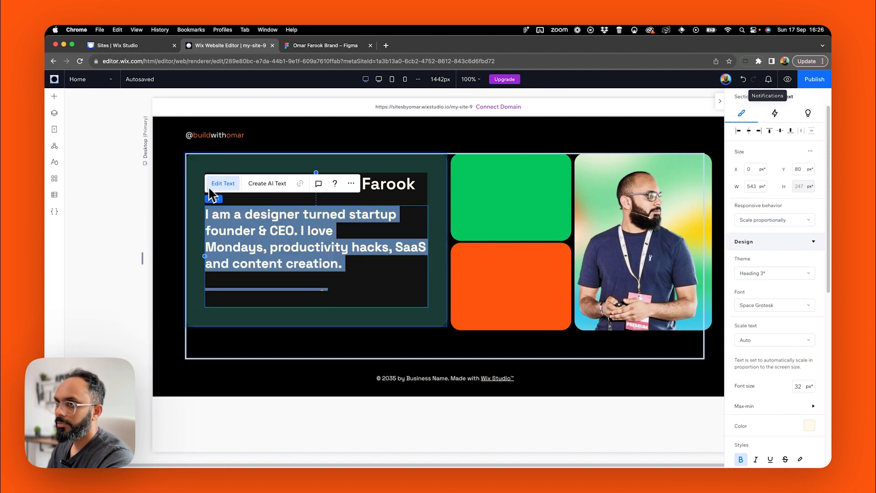
{"action": "left_click", "coordinate": [220, 184]}
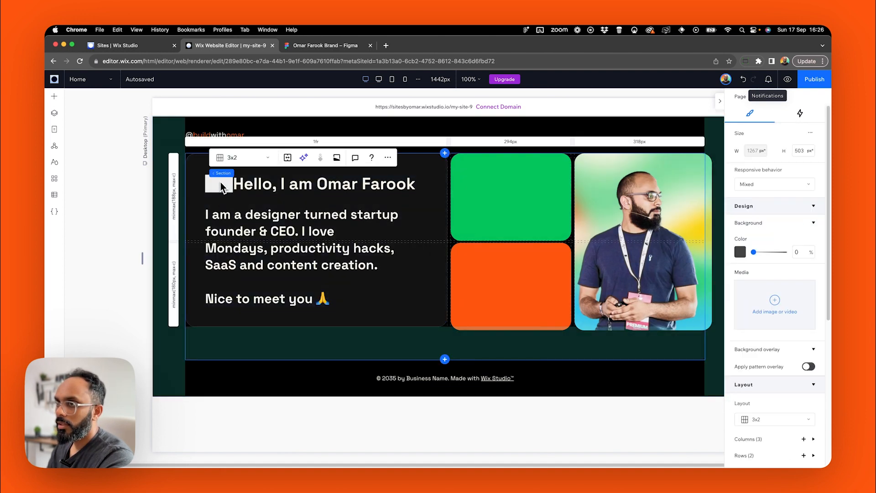
{"action": "left_click", "coordinate": [220, 185]}
{"action": "left_click", "coordinate": [315, 45]}
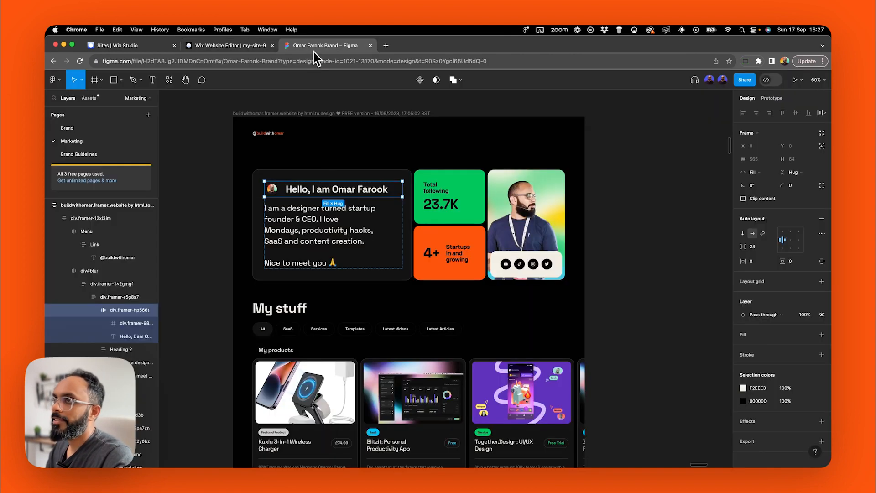
{"action": "left_click", "coordinate": [277, 192]}
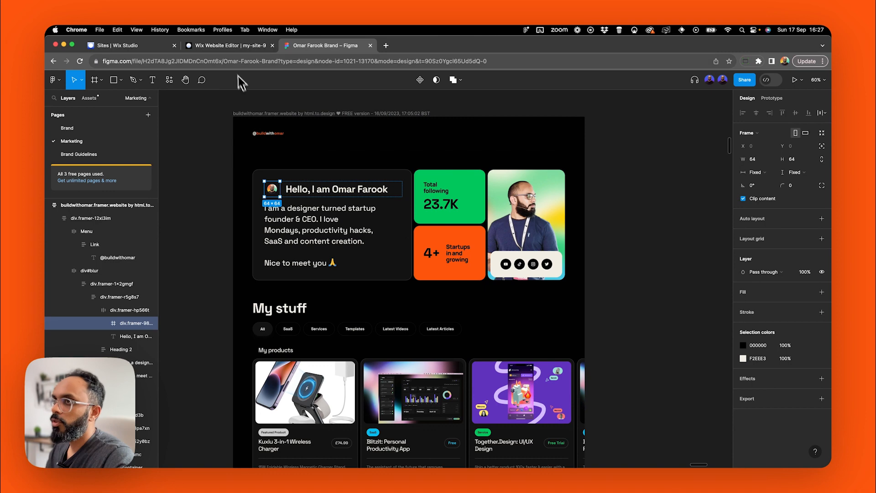
Switch to Wix Studio and set the small container's size to 64 × 64 px.
{"action": "left_click", "coordinate": [238, 47]}
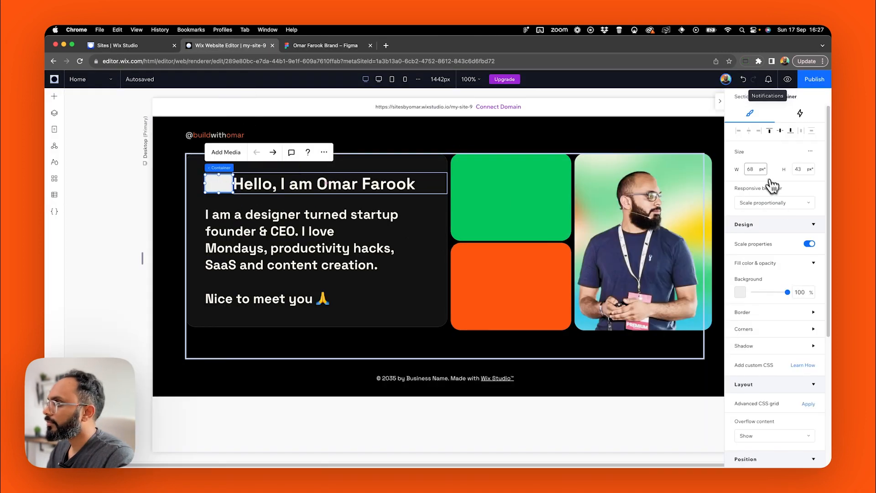
{"action": "left_click", "coordinate": [804, 170]}
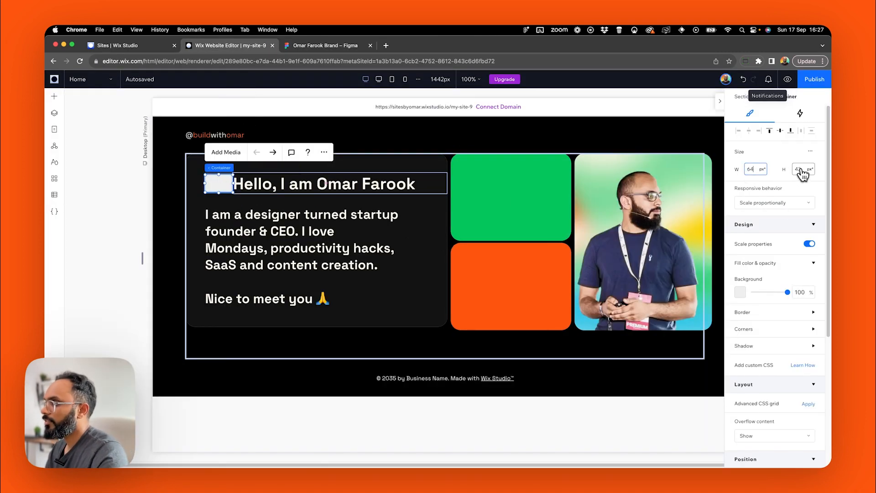
{"action": "left_click", "coordinate": [412, 175]}
Switch to Figma to check the gap between avatar and heading, and set the stack's item spacing to 24 px in Wix Studio.
{"action": "scroll", "coordinate": [790, 342], "scroll_direction": "down", "scroll_amount": 4}
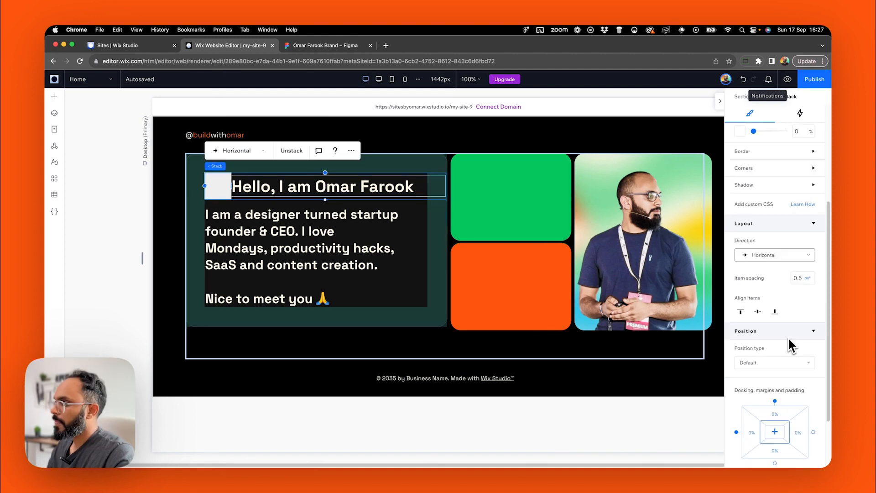
{"action": "left_click", "coordinate": [345, 45]}
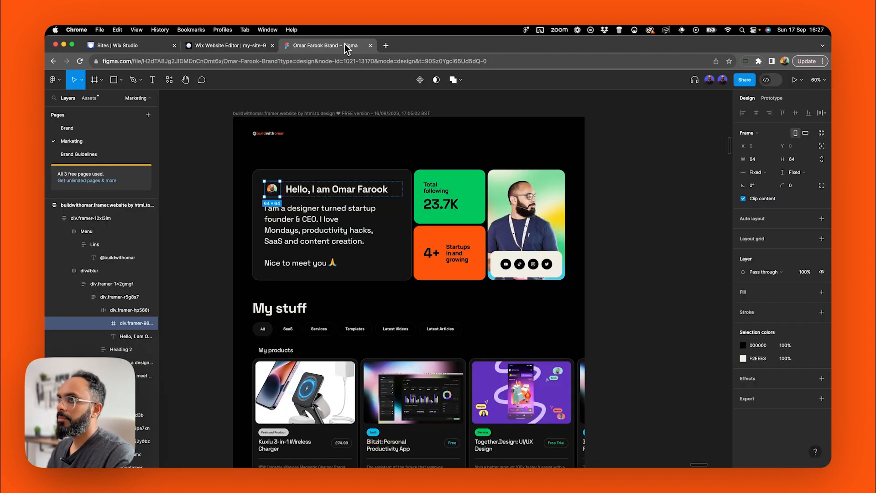
{"action": "left_click", "coordinate": [304, 197]}
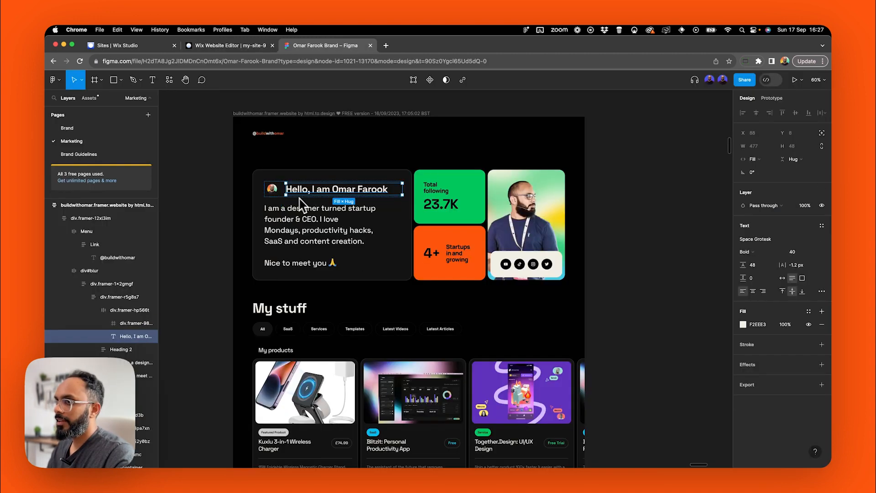
{"action": "left_click", "coordinate": [293, 205]}
{"action": "scroll", "coordinate": [283, 195], "scroll_direction": "up", "scroll_amount": 2}
{"action": "left_click", "coordinate": [283, 195]}
{"action": "left_click", "coordinate": [283, 195]}
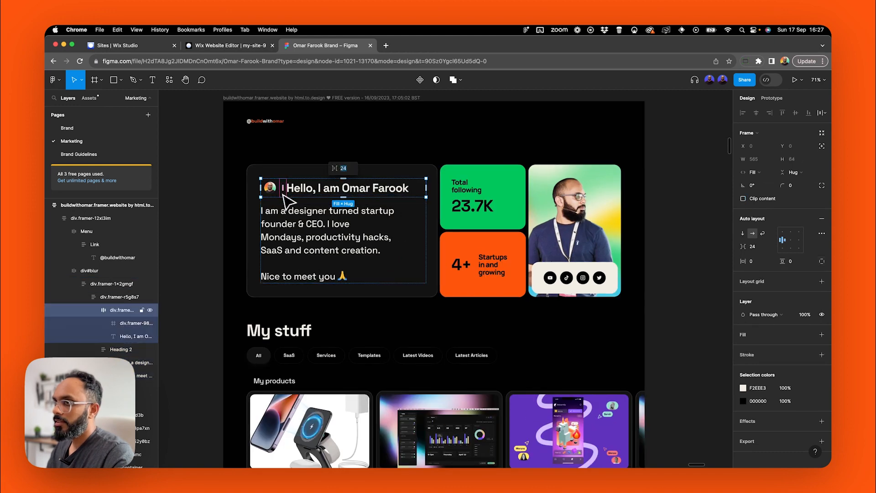
{"action": "left_click", "coordinate": [230, 45]}
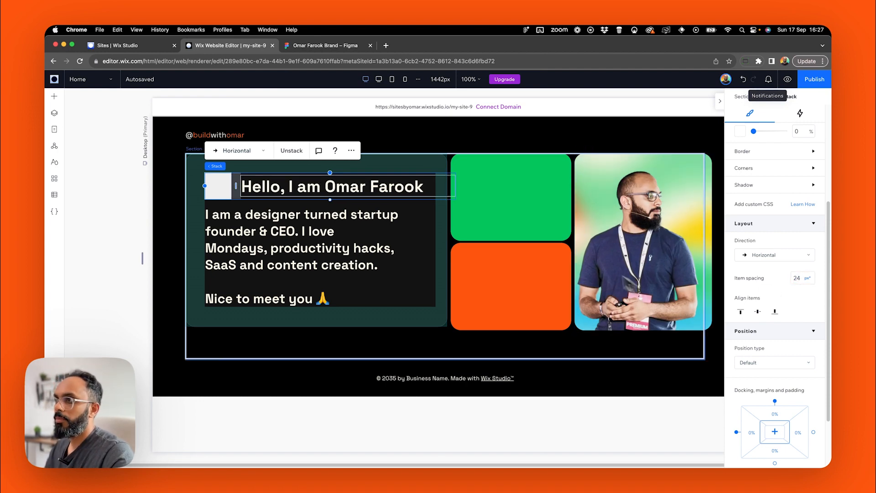
Narrow the heading to about 462 px and set its responsive behavior to Hug.
{"action": "left_click", "coordinate": [408, 187]}
{"action": "left_click_drag", "start_coordinate": [456, 186], "coordinate": [430, 191]}
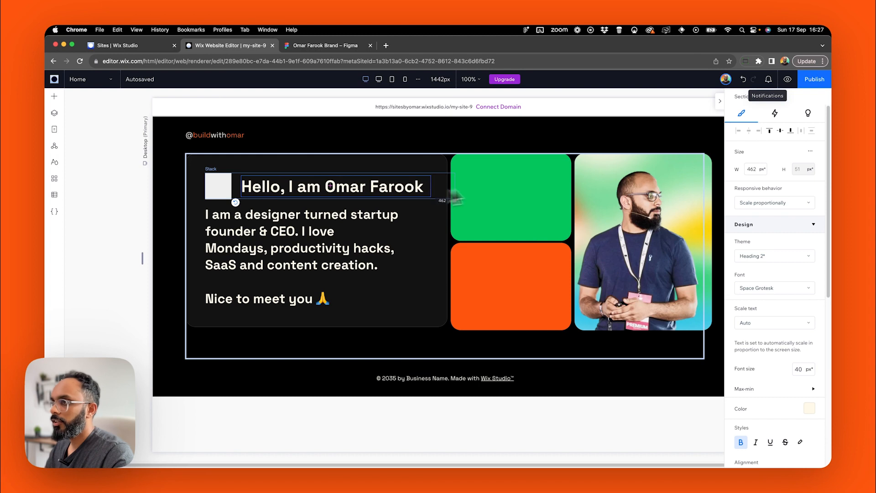
{"action": "left_click", "coordinate": [746, 202]}
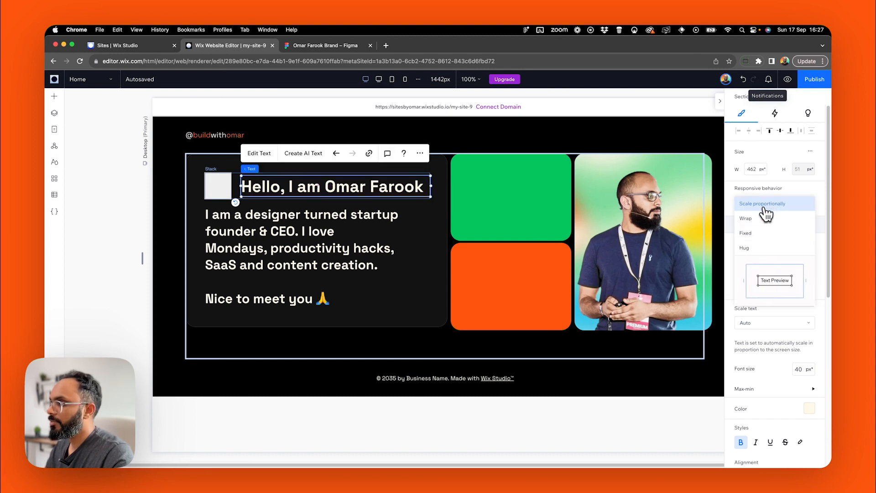
{"action": "left_click", "coordinate": [757, 250]}
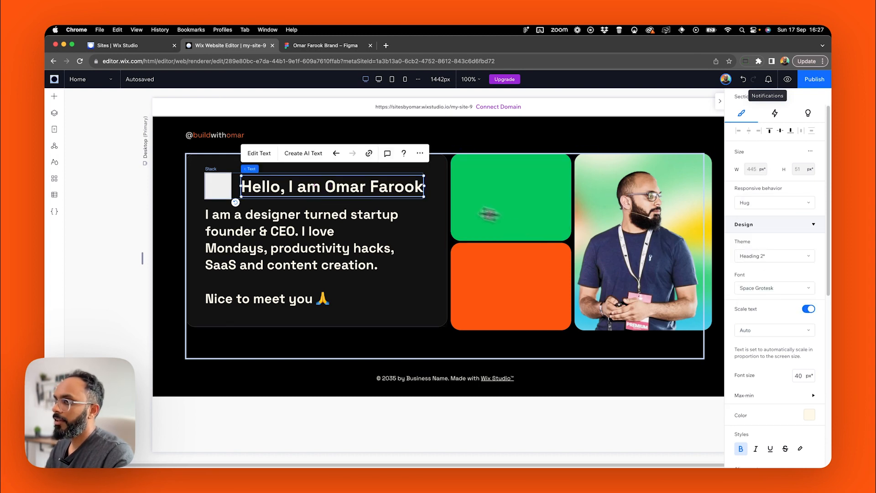
{"action": "left_click", "coordinate": [236, 188]}
{"action": "left_click", "coordinate": [184, 224]}
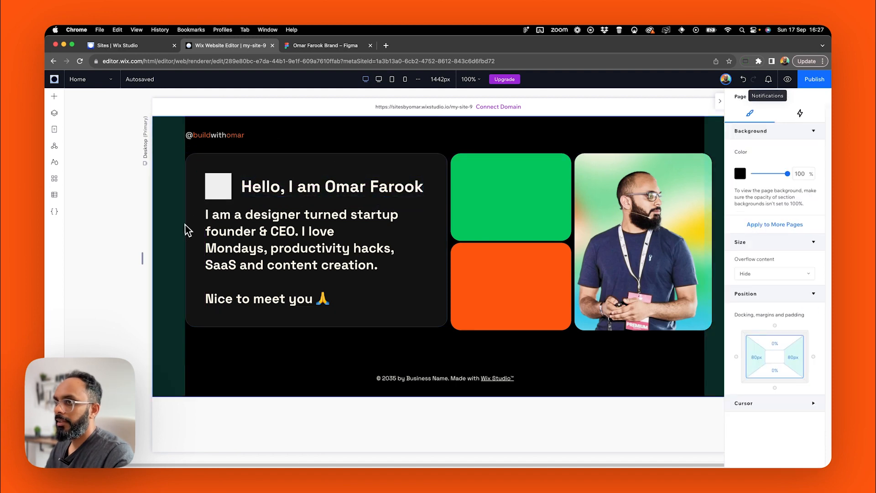
Select the small container beside the heading and round all its corners with a 100 px radius.
{"action": "left_click", "coordinate": [235, 192]}
{"action": "left_click", "coordinate": [238, 203]}
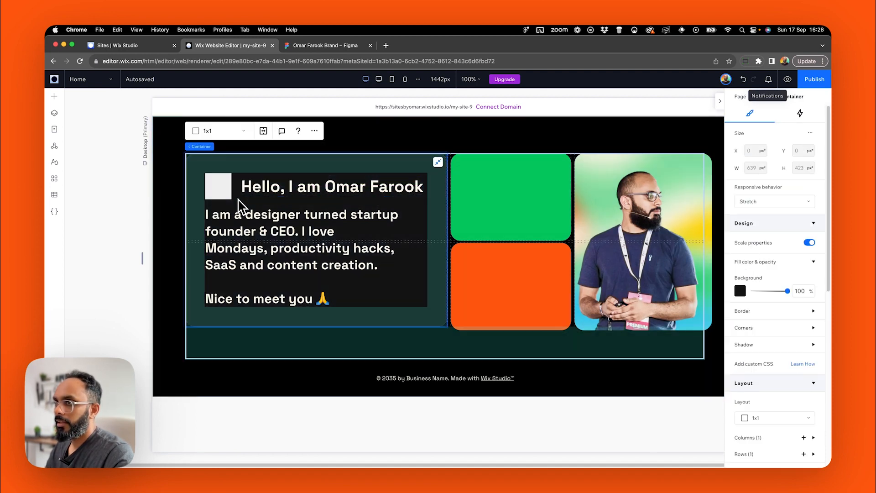
{"action": "left_click", "coordinate": [238, 203]}
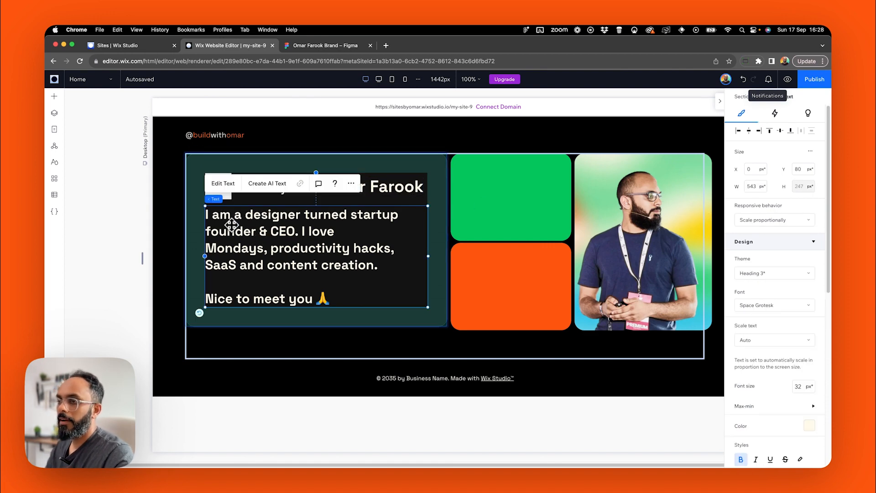
{"action": "left_click", "coordinate": [228, 196]}
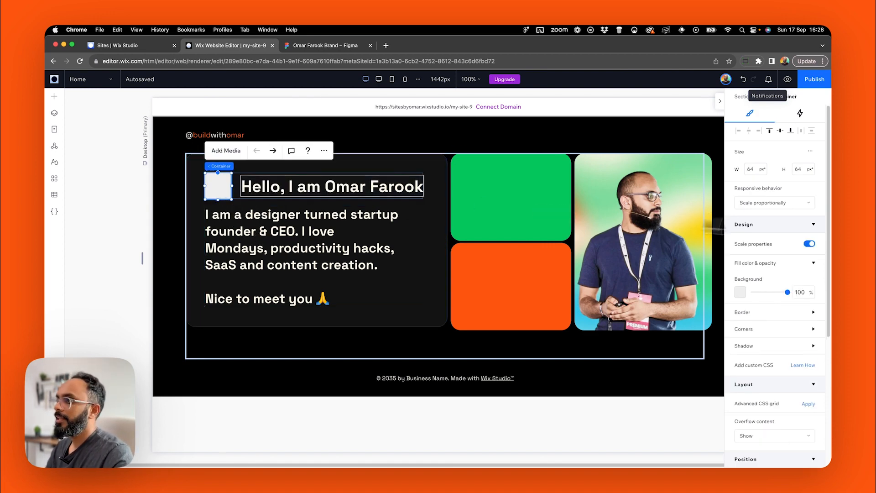
{"action": "left_click", "coordinate": [771, 329]}
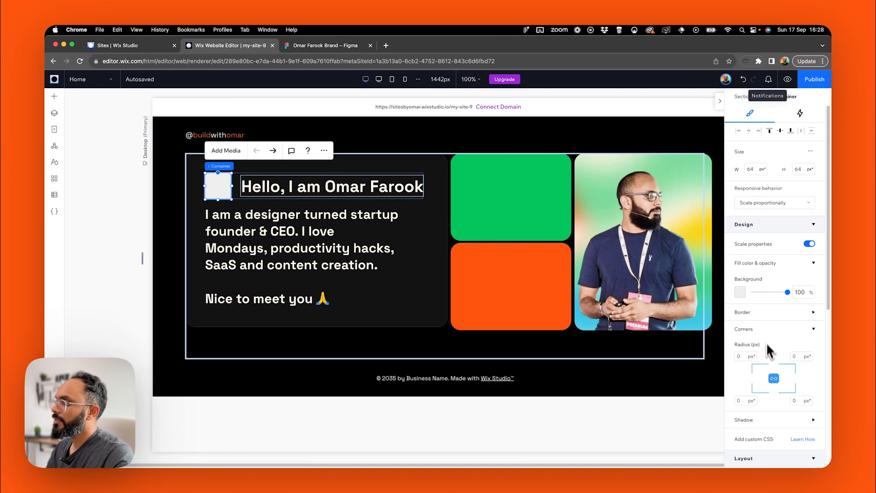
{"action": "type", "text": "100"}
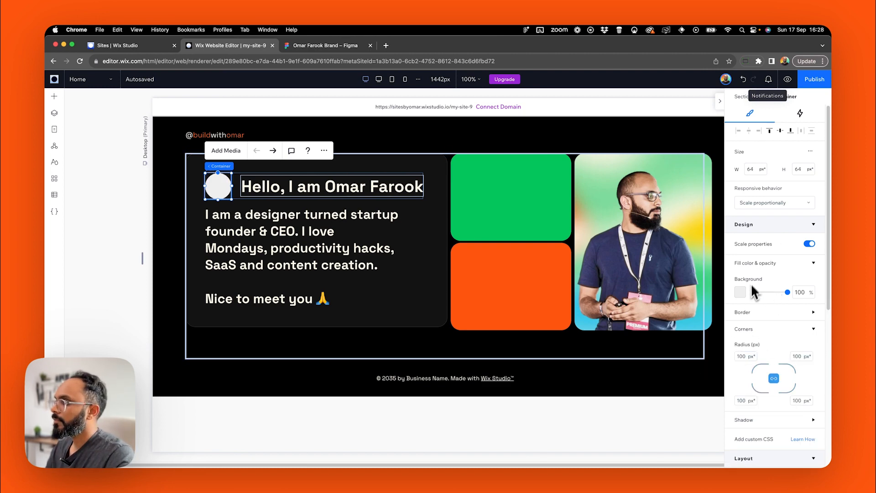
{"action": "scroll", "coordinate": [770, 281], "scroll_direction": "down", "scroll_amount": 3}
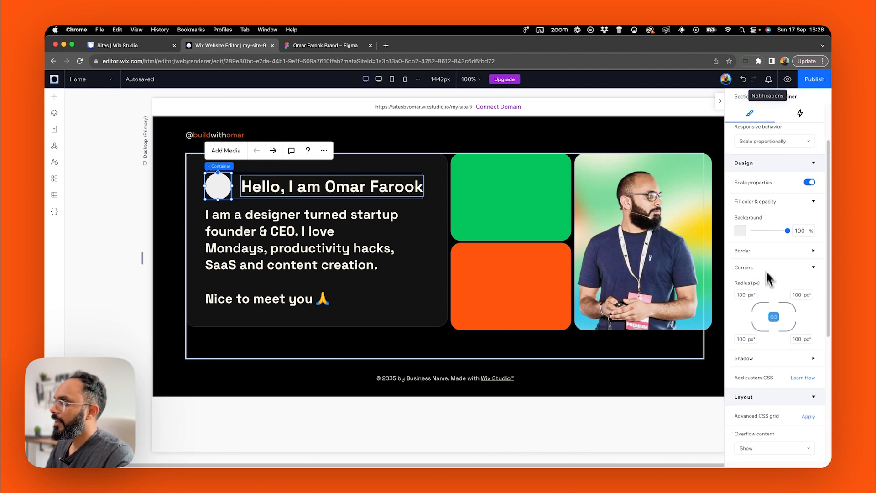
{"action": "left_click", "coordinate": [740, 230]}
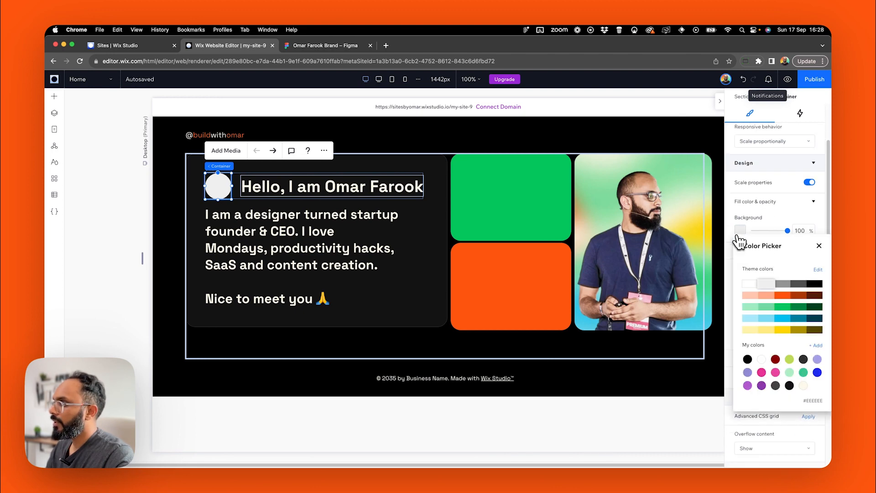
{"action": "left_click", "coordinate": [778, 224]}
{"action": "scroll", "coordinate": [770, 297], "scroll_direction": "down", "scroll_amount": 5}
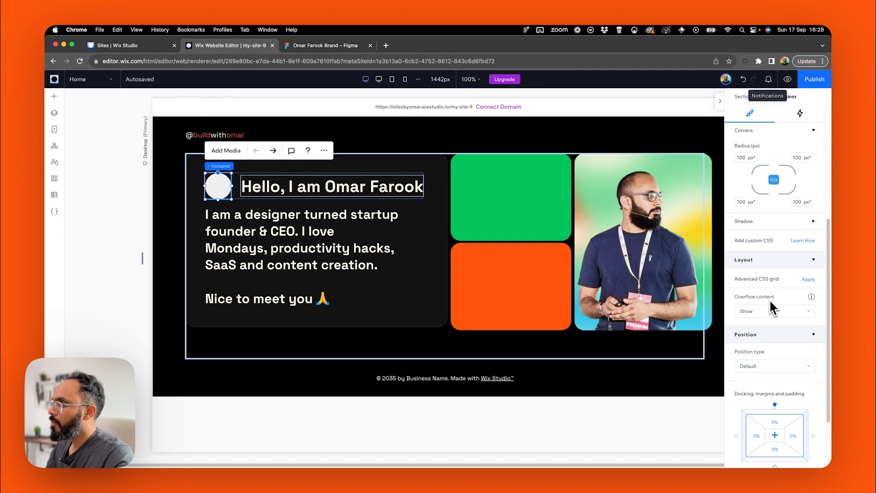
{"action": "scroll", "coordinate": [768, 299], "scroll_direction": "up", "scroll_amount": 6}
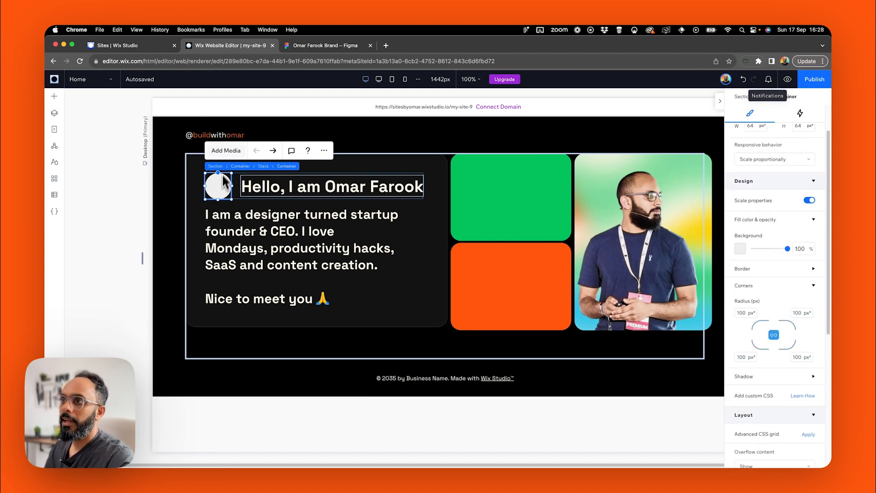
Upload Profile.jpg from the computer and add it as media to the small round container.
{"action": "left_click", "coordinate": [228, 151]}
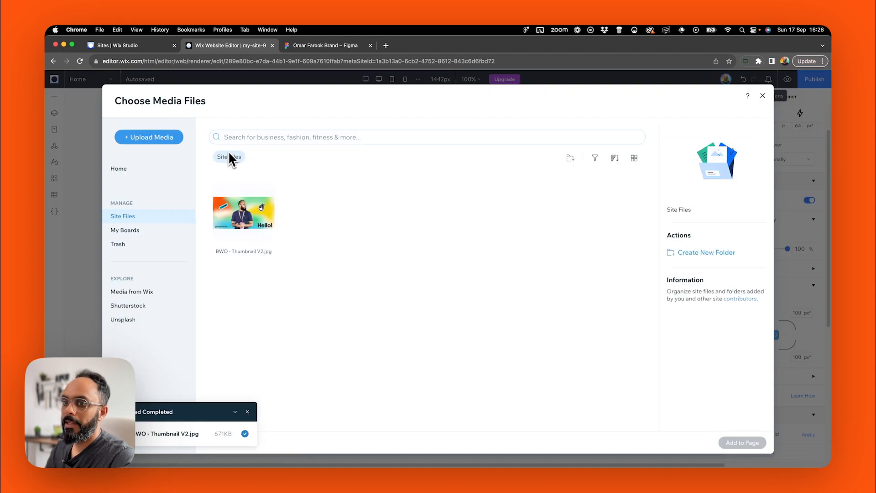
{"action": "left_click", "coordinate": [149, 138]}
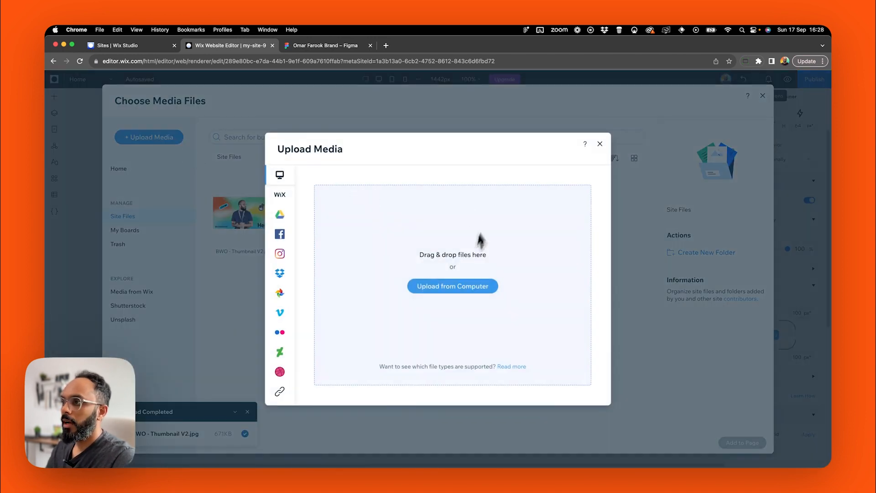
{"action": "left_click", "coordinate": [451, 286]}
{"action": "scroll", "coordinate": [407, 308], "scroll_direction": "down", "scroll_amount": 10}
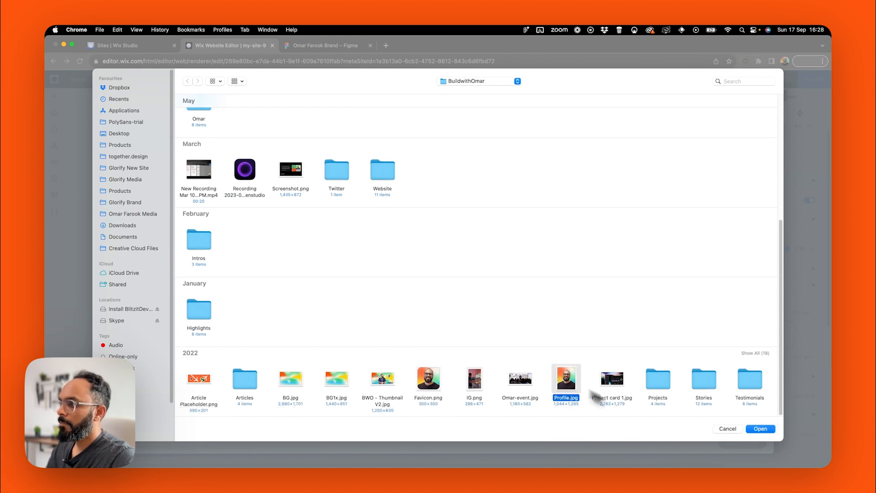
{"action": "left_click", "coordinate": [761, 429]}
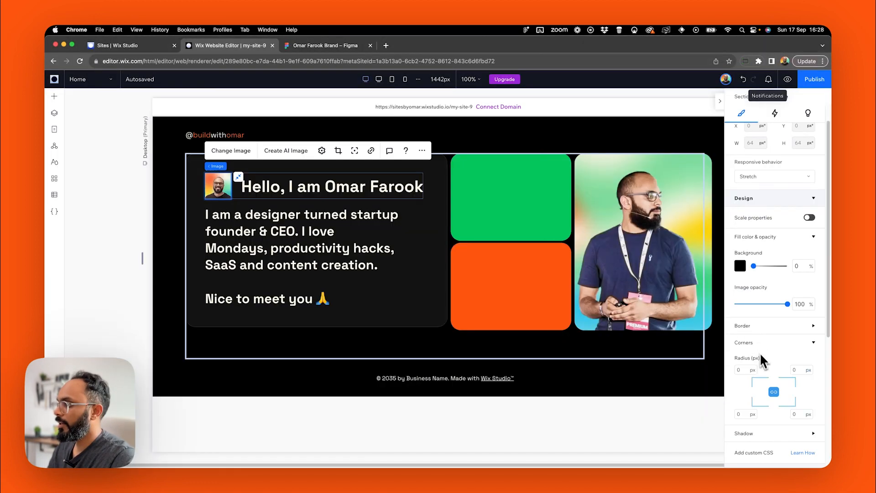
Set the corner radius of the avatar image to 100 px on all corners.
{"action": "left_click", "coordinate": [743, 369]}
{"action": "type", "text": "100"}
{"action": "key", "text": "Return"}
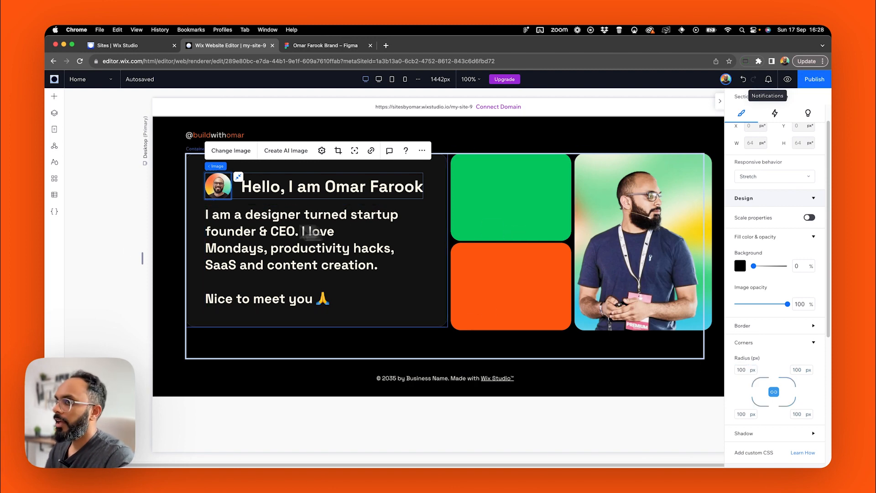
{"action": "left_click", "coordinate": [187, 218]}
{"action": "left_click", "coordinate": [230, 194]}
{"action": "left_click", "coordinate": [225, 193]}
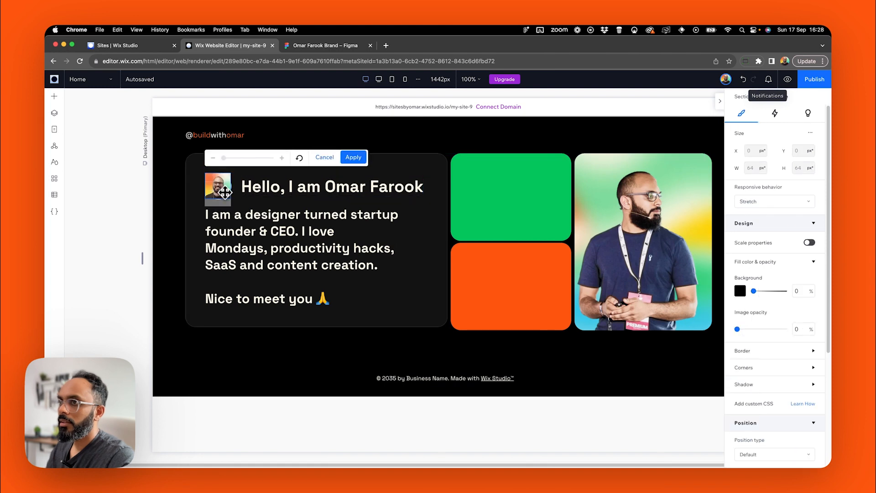
{"action": "left_click", "coordinate": [256, 237]}
{"action": "left_click", "coordinate": [183, 270]}
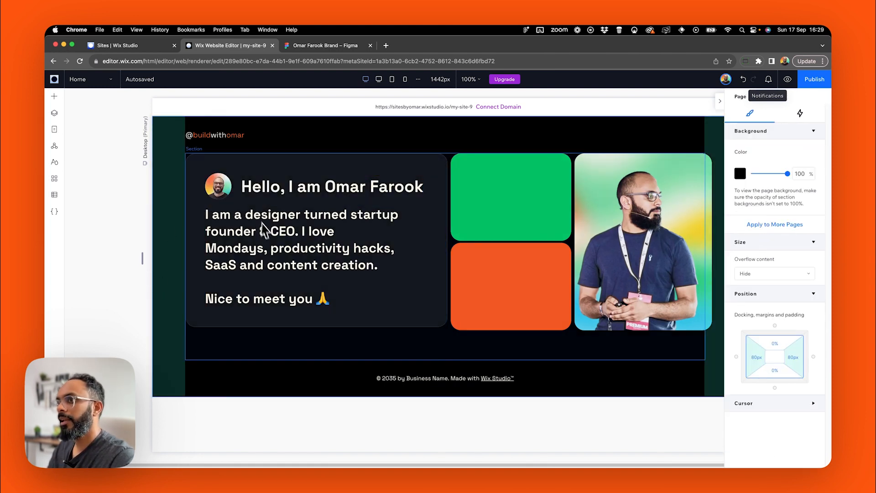
Switch to Figma and examine the dimensions of the avatar's nested frames and image.
{"action": "left_click", "coordinate": [231, 196]}
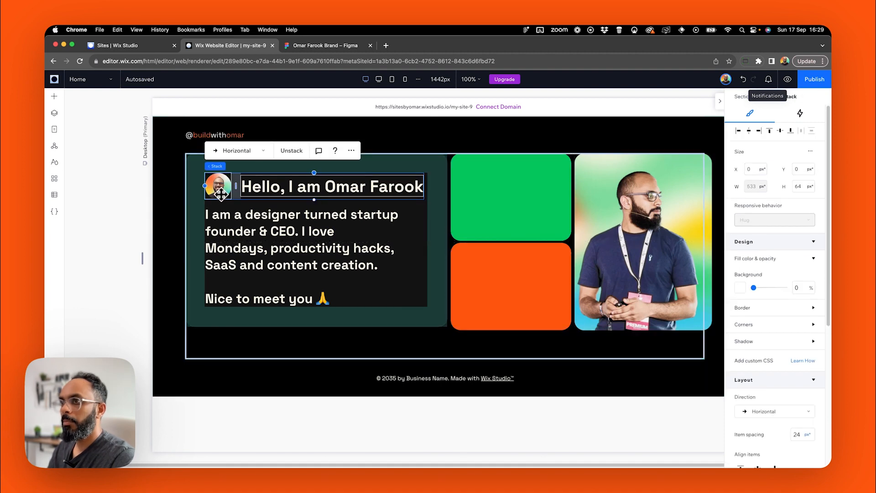
{"action": "left_click", "coordinate": [320, 45]}
{"action": "left_click", "coordinate": [272, 189]}
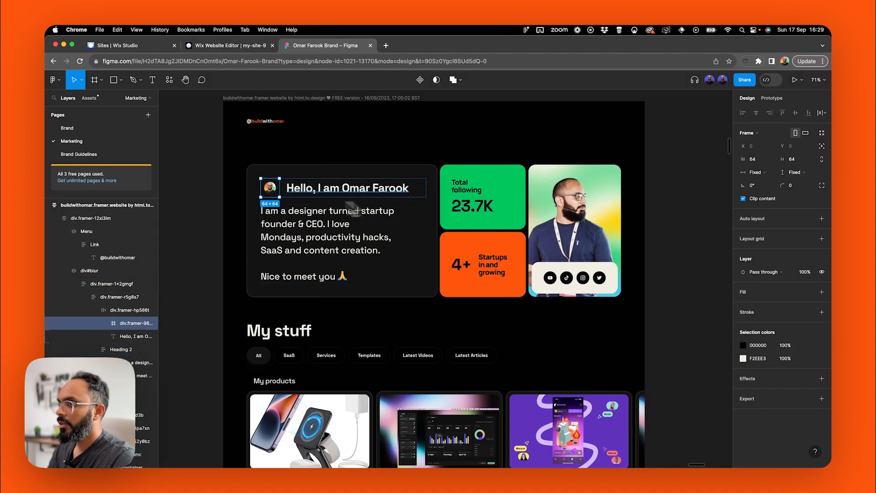
{"action": "left_click", "coordinate": [274, 193]}
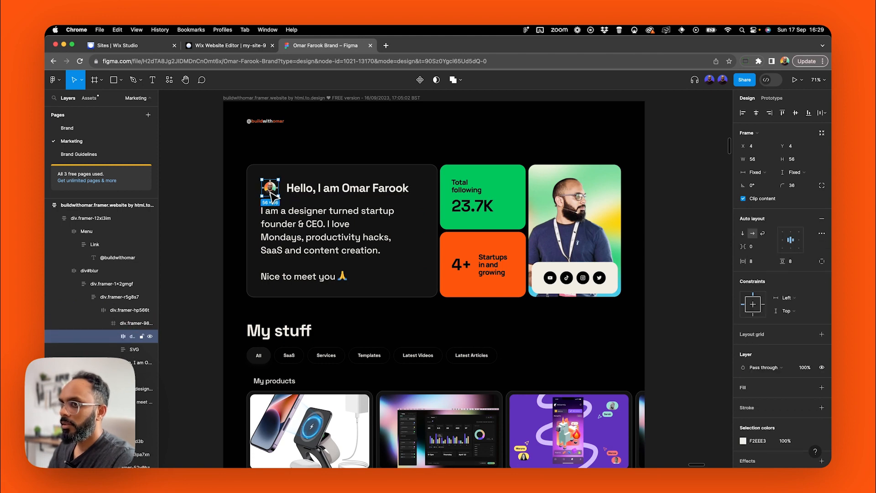
{"action": "left_click", "coordinate": [273, 195]}
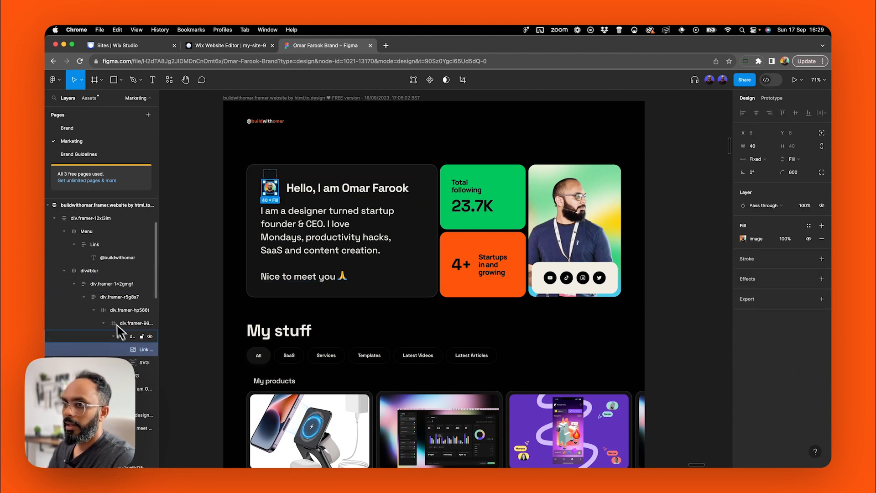
{"action": "scroll", "coordinate": [360, 172], "scroll_direction": "up", "scroll_amount": 5, "text": "ctrl"}
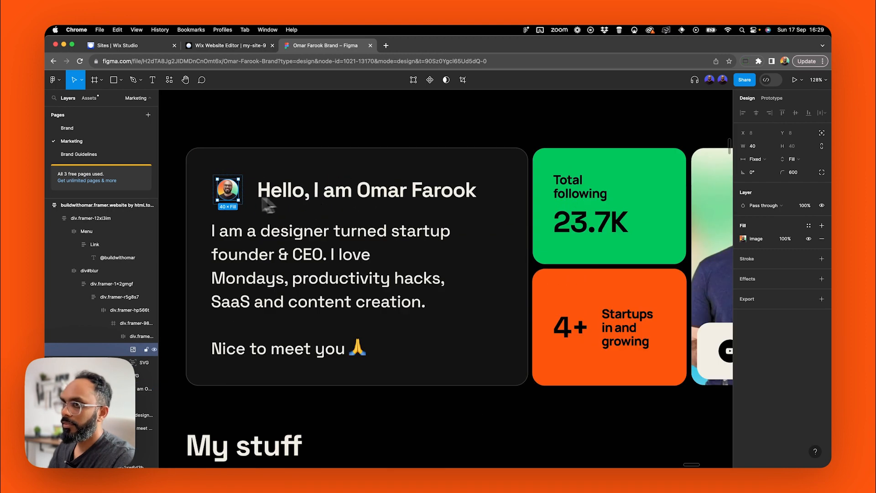
{"action": "left_click", "coordinate": [129, 337]}
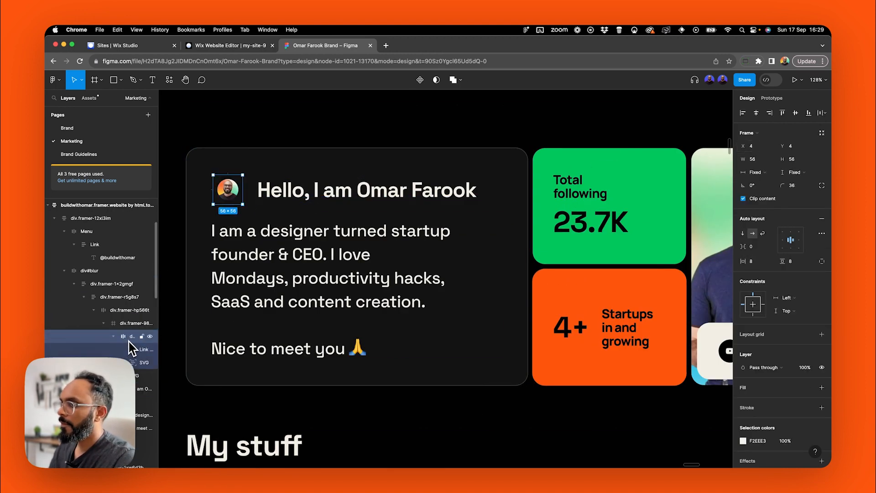
Switch to Wix Studio, set the avatar container's size to 40 × 40 px and centre it vertically in the stack.
{"action": "left_click", "coordinate": [231, 45]}
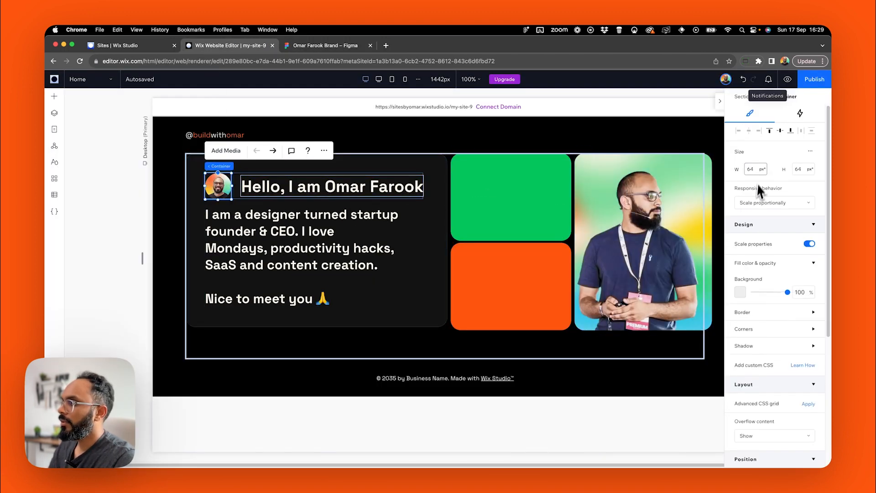
{"action": "left_click", "coordinate": [796, 170]}
{"action": "type", "text": "50"}
{"action": "key", "text": "Return"}
{"action": "left_click_drag", "start_coordinate": [808, 168], "coordinate": [799, 170]}
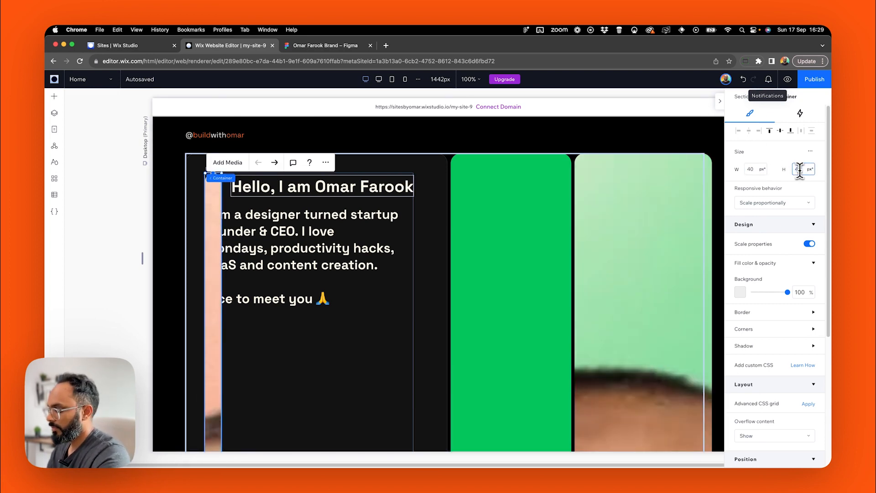
{"action": "type", "text": "40"}
{"action": "key", "text": "Return"}
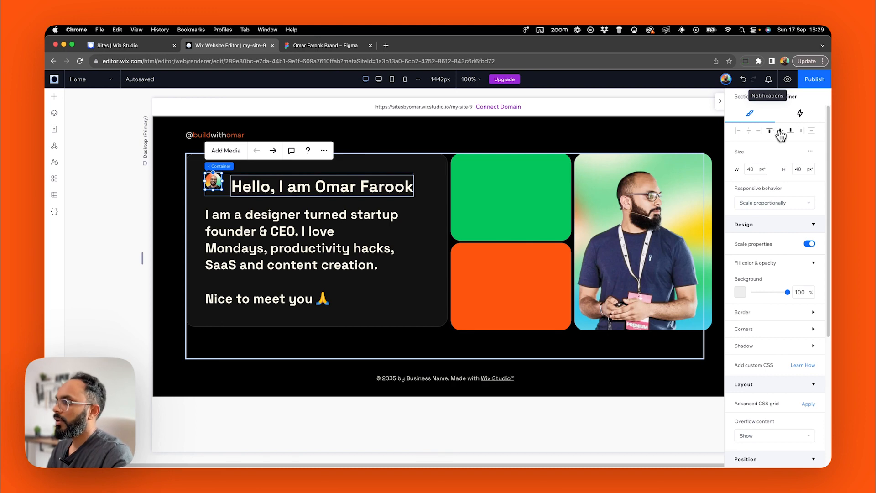
{"action": "left_click", "coordinate": [780, 131]}
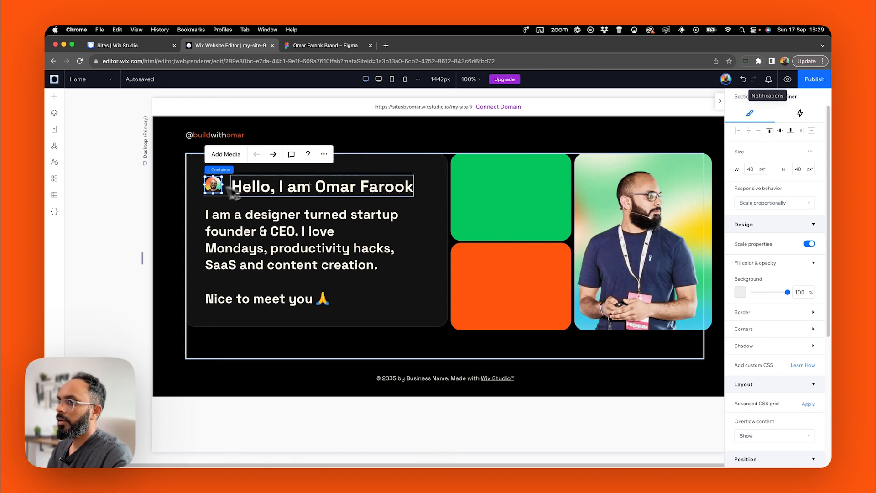
Set the avatar container's size to 64 × 64 px.
{"action": "mouse_move", "coordinate": [226, 168]}
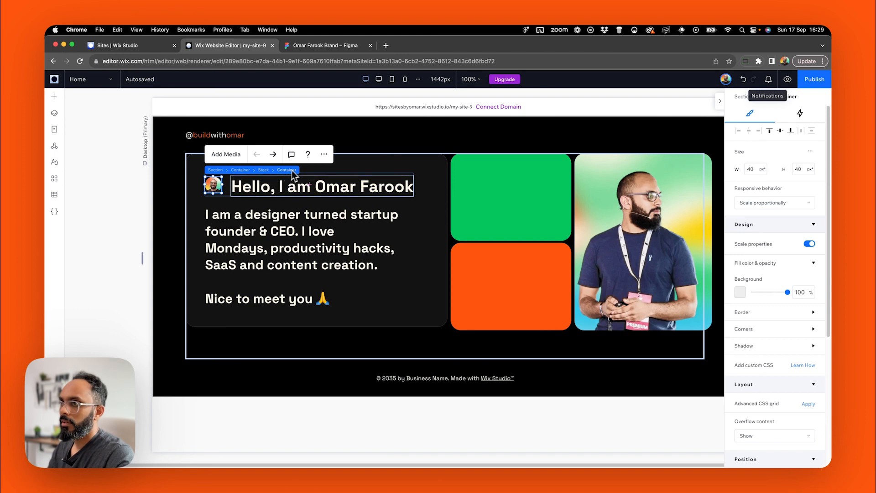
{"action": "left_click", "coordinate": [751, 169]}
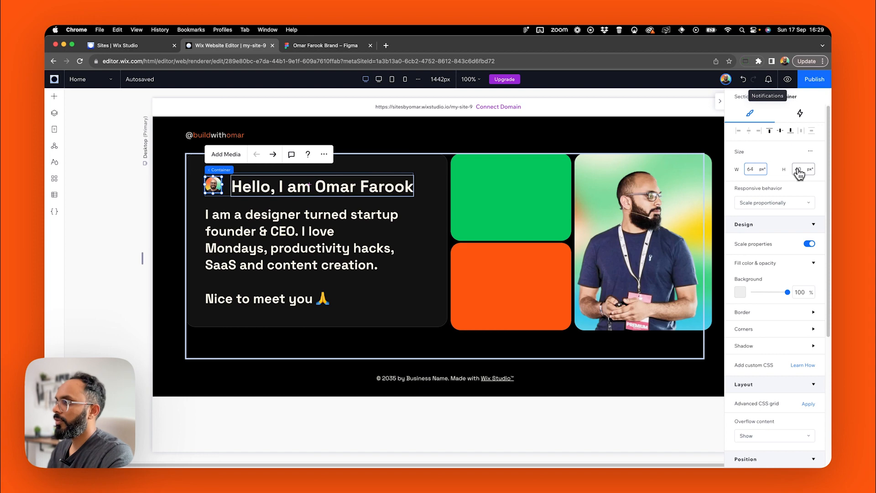
{"action": "double_click", "coordinate": [224, 215]}
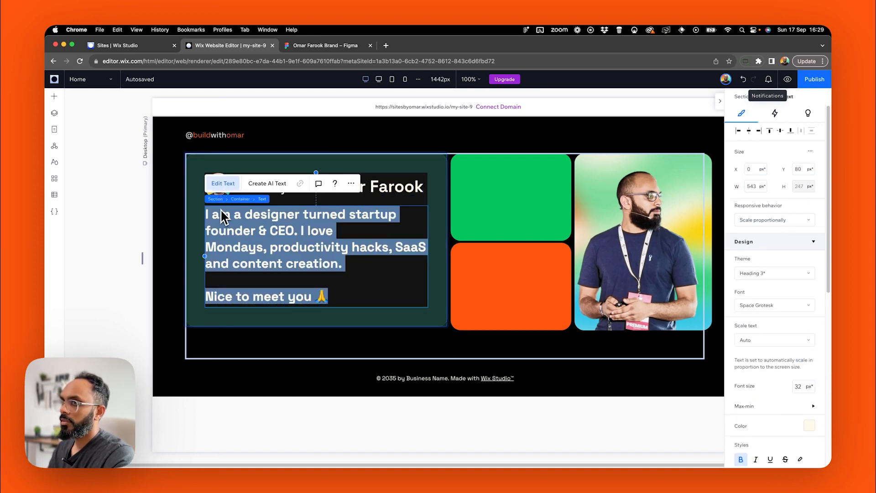
{"action": "left_click", "coordinate": [261, 165]}
Change the avatar image's responsive behavior to Fixed and set its size to 40 × 40 px.
{"action": "left_click", "coordinate": [213, 185]}
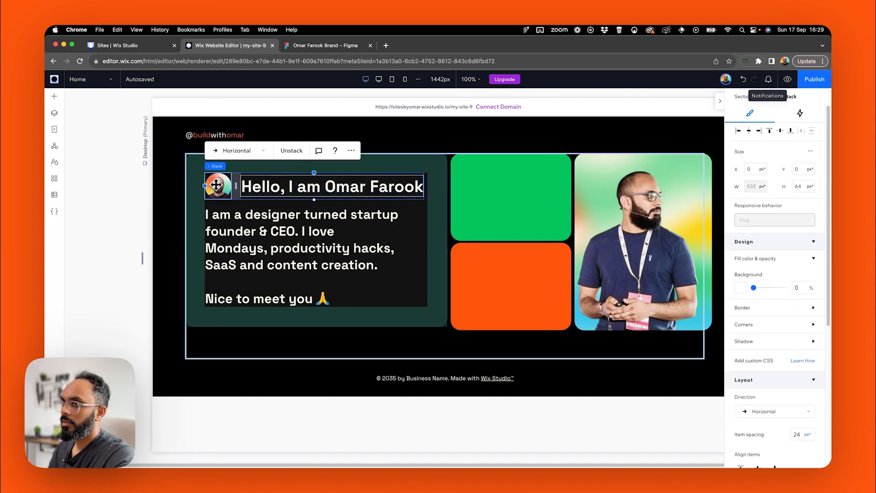
{"action": "left_click", "coordinate": [216, 184]}
{"action": "left_click", "coordinate": [217, 185]}
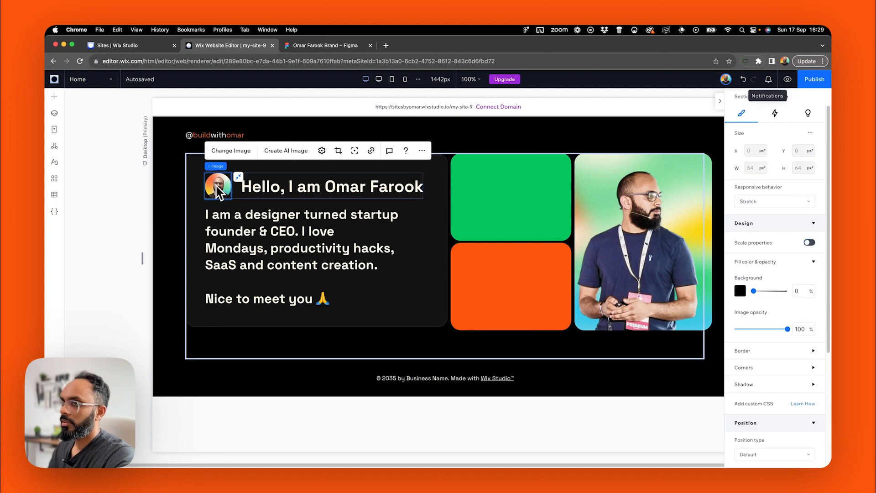
{"action": "left_click", "coordinate": [780, 208]}
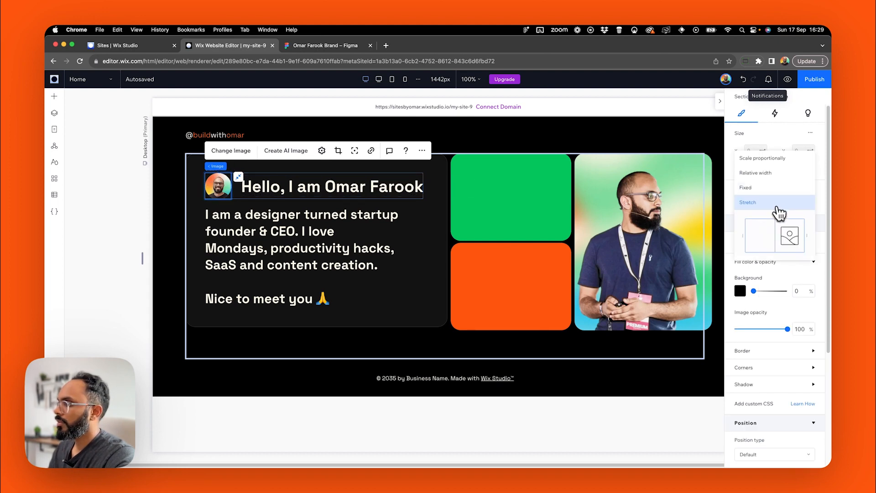
{"action": "left_click", "coordinate": [779, 211]}
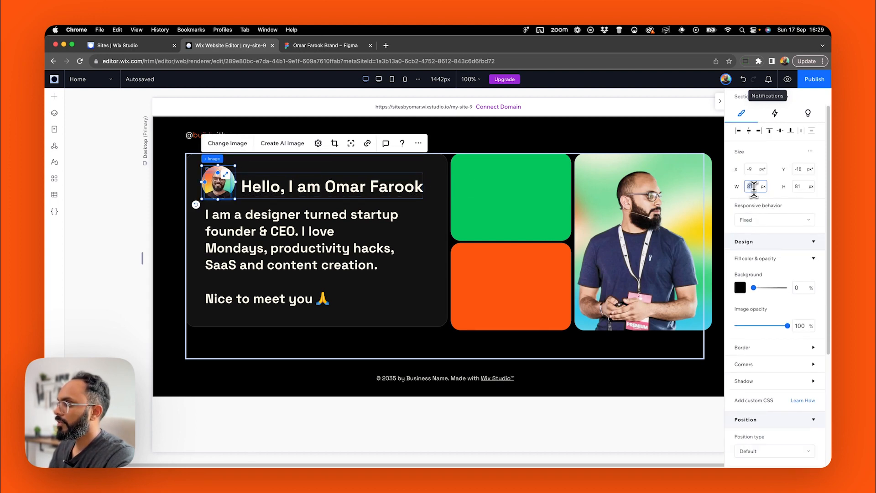
{"action": "left_click", "coordinate": [798, 186]}
{"action": "type", "text": "40"}
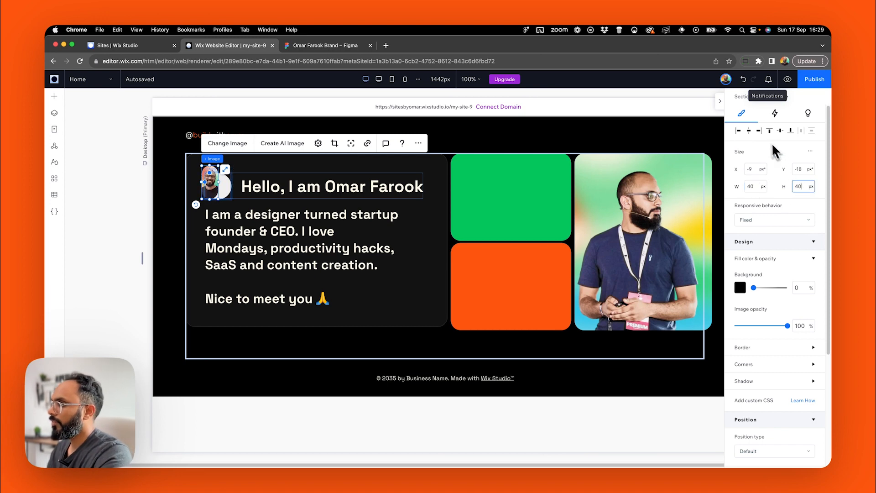
Centre the avatar image horizontally and vertically in its container, and set the container's background opacity to 0%.
{"action": "left_click", "coordinate": [748, 132]}
{"action": "left_click", "coordinate": [781, 132]}
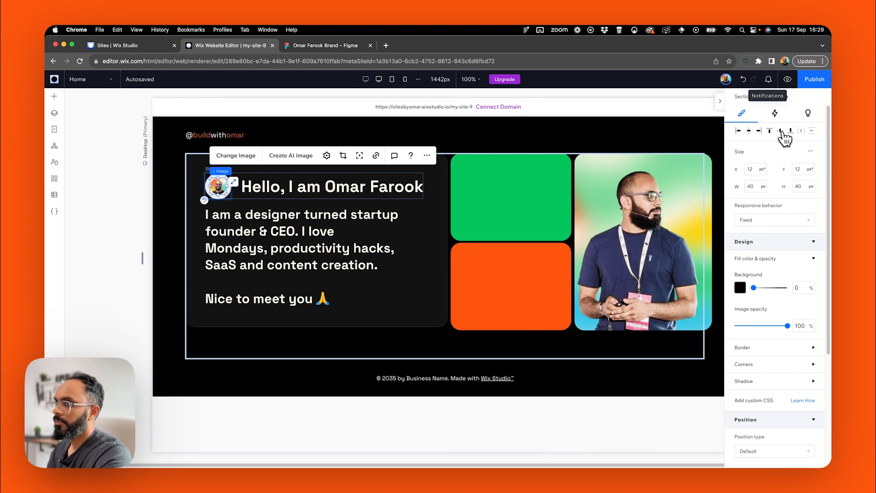
{"action": "left_click", "coordinate": [206, 194]}
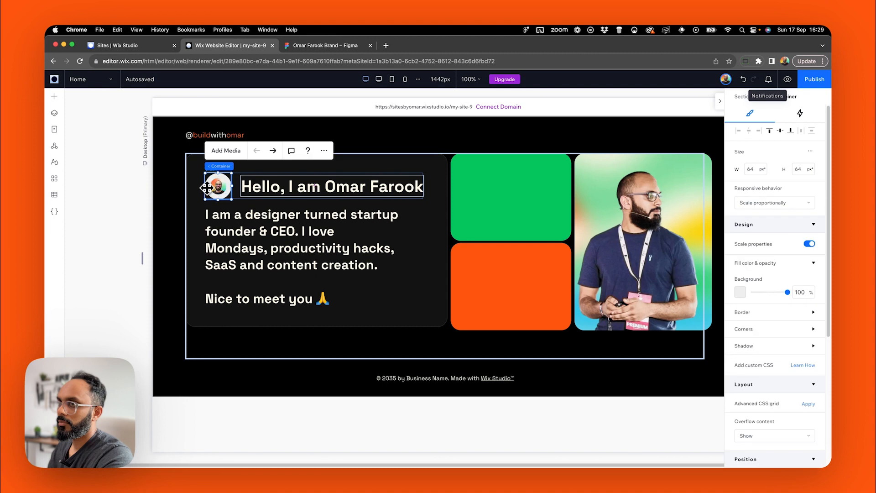
{"action": "mouse_move", "coordinate": [753, 292]}
{"action": "left_mouse_down"}
{"action": "mouse_move", "coordinate": [802, 294]}
{"action": "mouse_move", "coordinate": [753, 293]}
{"action": "left_mouse_up"}
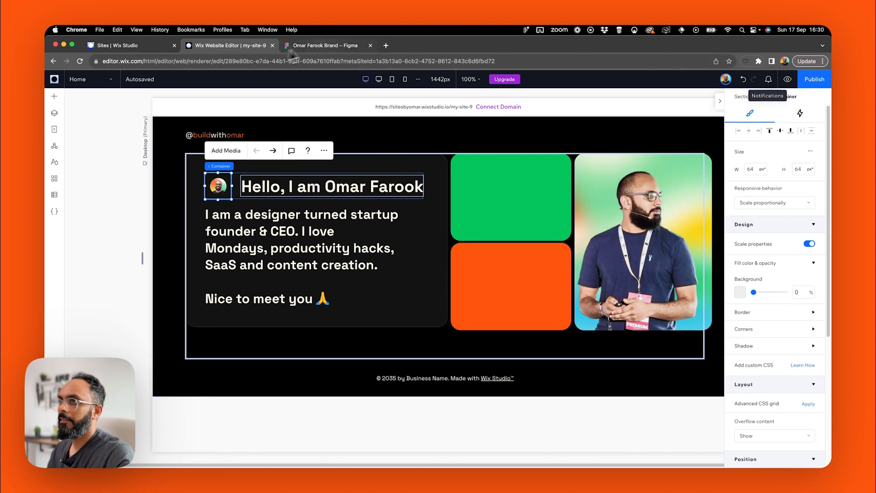
Switch to Figma to examine the avatar's outer frame size, and return to Wix Studio to compare it with the avatar image.
{"action": "left_click", "coordinate": [322, 46]}
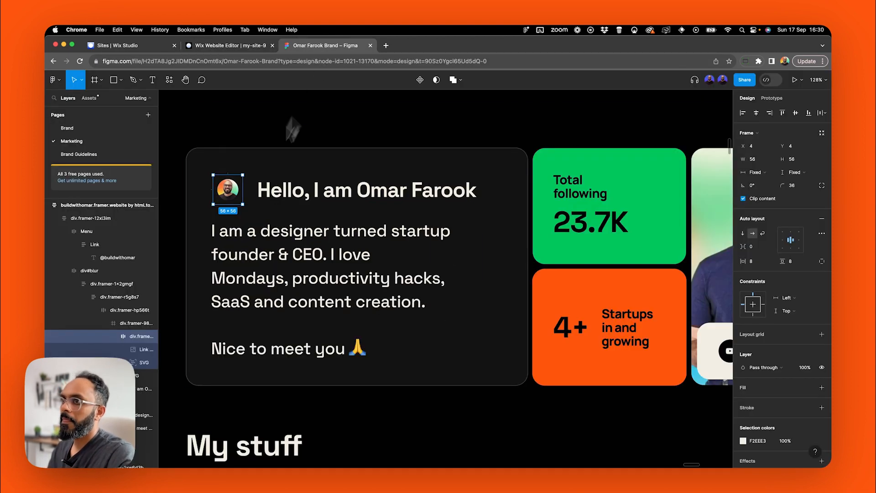
{"action": "left_click", "coordinate": [203, 190]}
{"action": "double_click", "coordinate": [228, 187]}
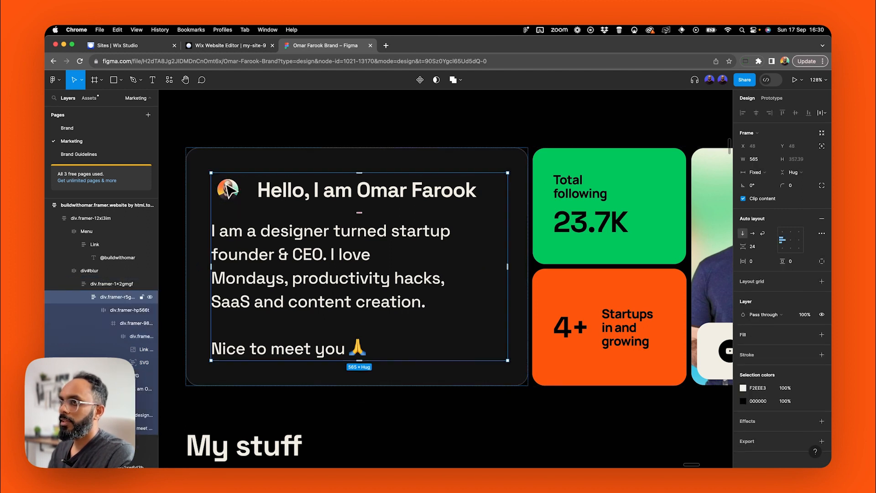
{"action": "left_click", "coordinate": [230, 188]}
{"action": "left_click", "coordinate": [231, 188]}
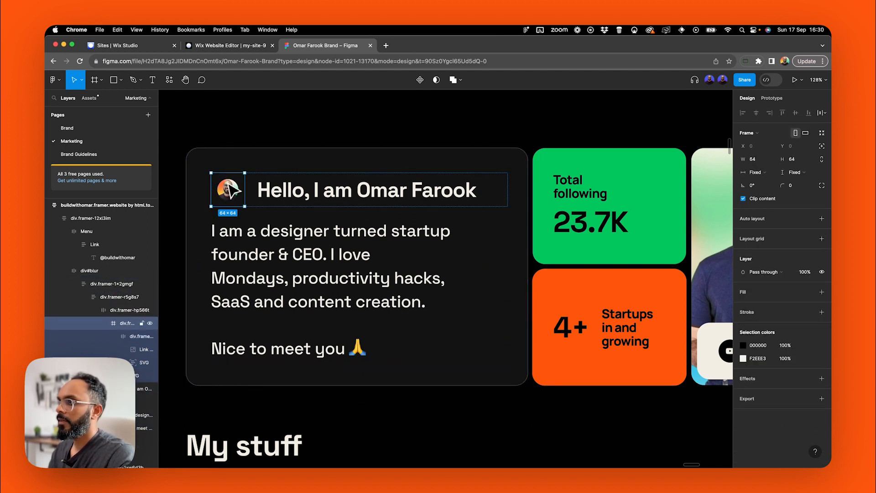
{"action": "left_click", "coordinate": [235, 45]}
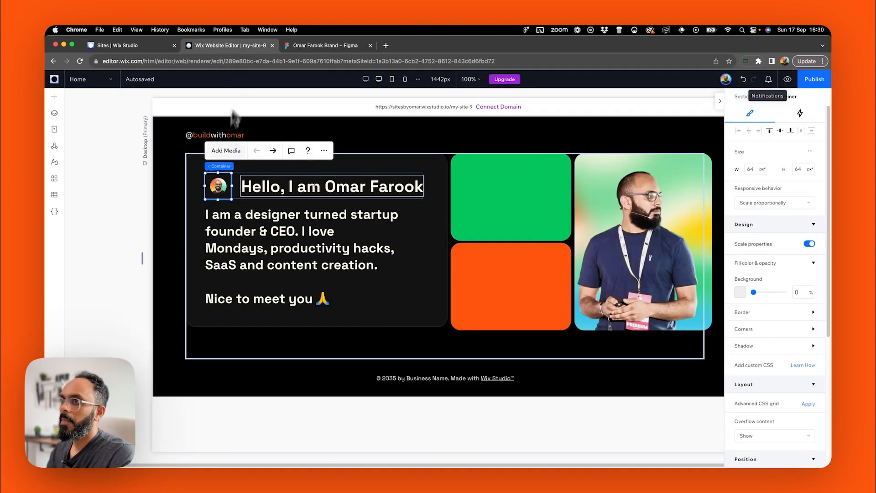
{"action": "left_click", "coordinate": [219, 187]}
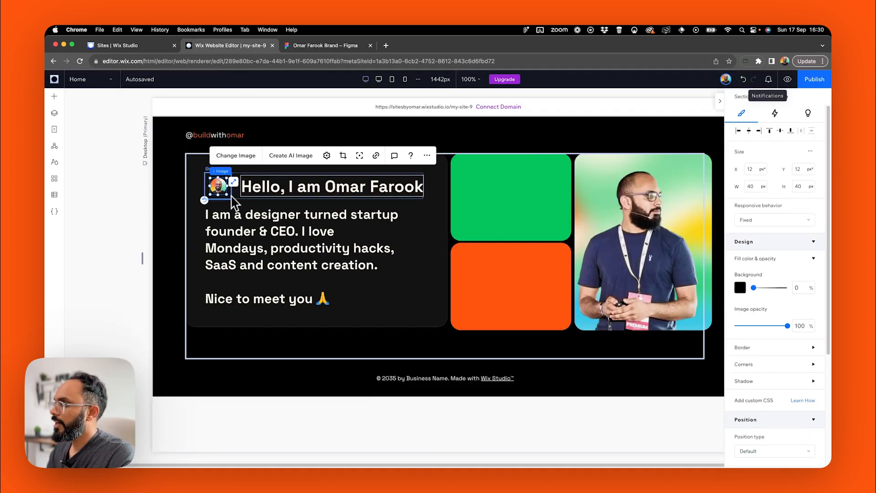
Check the grid section's layout at the 1440 px and below breakpoint, and return to the primary desktop breakpoint.
{"action": "scroll", "coordinate": [785, 320], "scroll_direction": "down", "scroll_amount": 5}
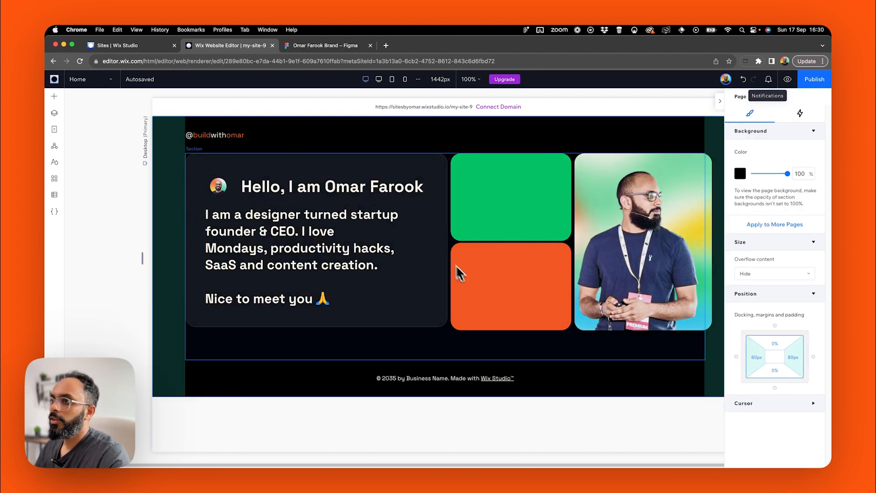
{"action": "left_click", "coordinate": [456, 266]}
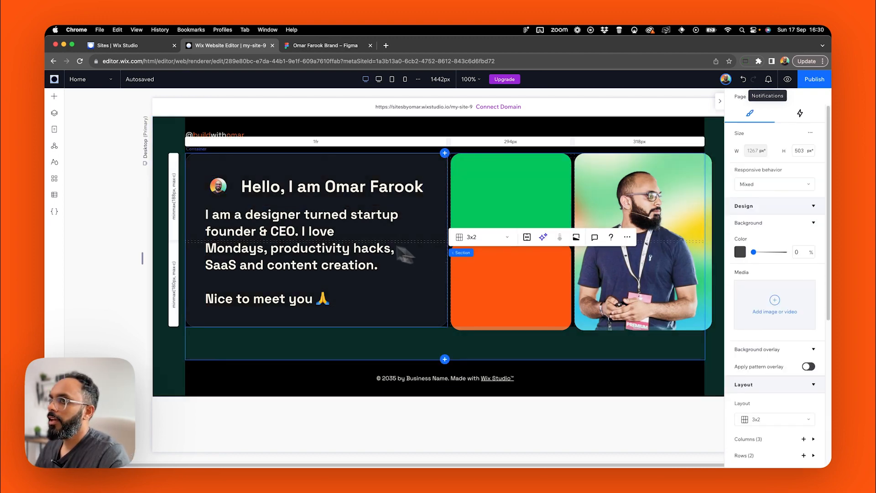
{"action": "left_click", "coordinate": [327, 231]}
{"action": "left_click", "coordinate": [379, 79]}
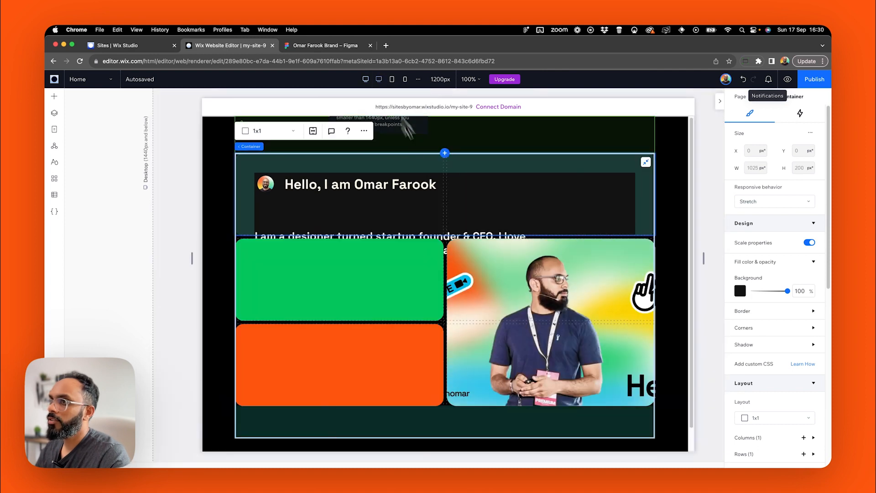
{"action": "left_click", "coordinate": [708, 217]}
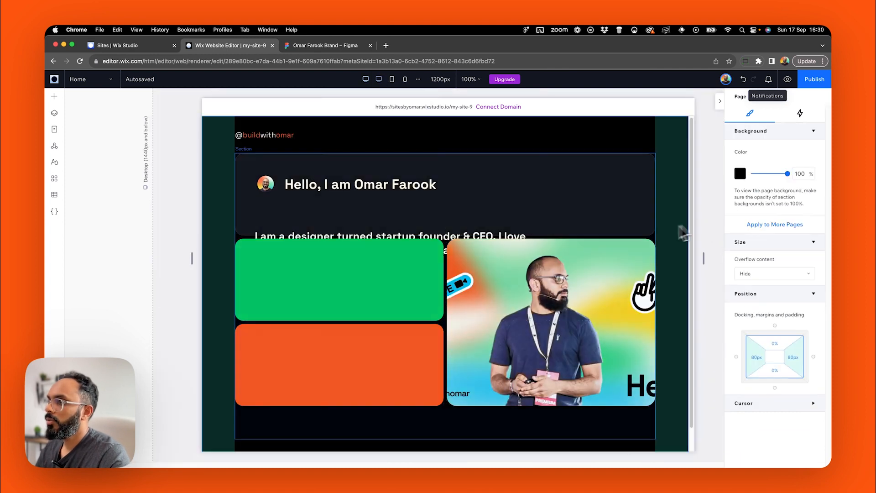
{"action": "left_click", "coordinate": [411, 219]}
{"action": "left_click", "coordinate": [325, 209]}
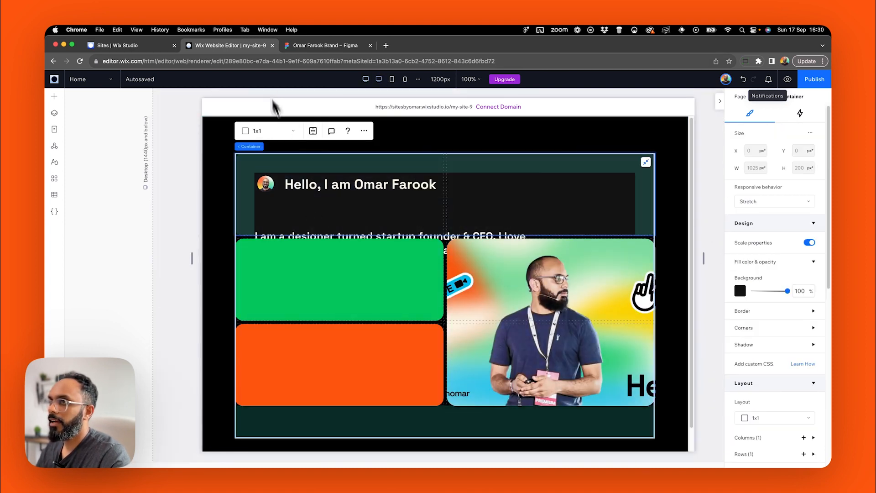
{"action": "left_click", "coordinate": [366, 79]}
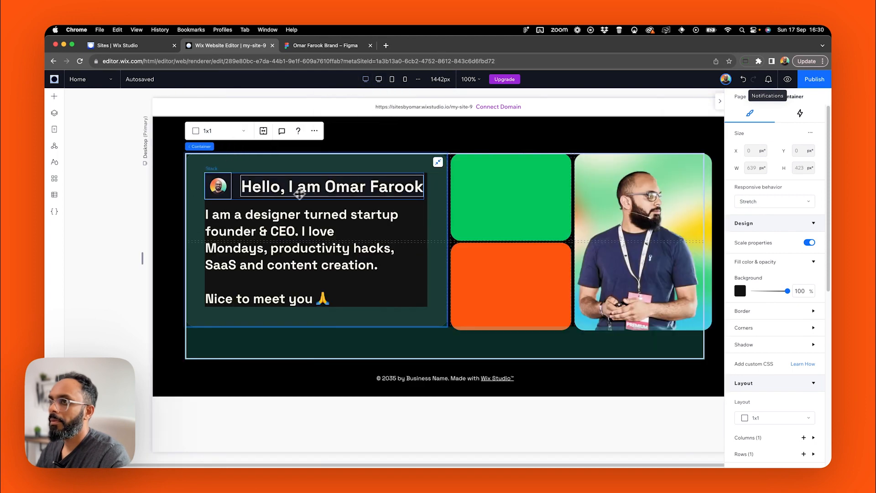
Try to select the avatar heading stack and the paragraph below it together on the canvas.
{"action": "left_click", "coordinate": [291, 209]}
{"action": "left_click", "coordinate": [290, 215]}
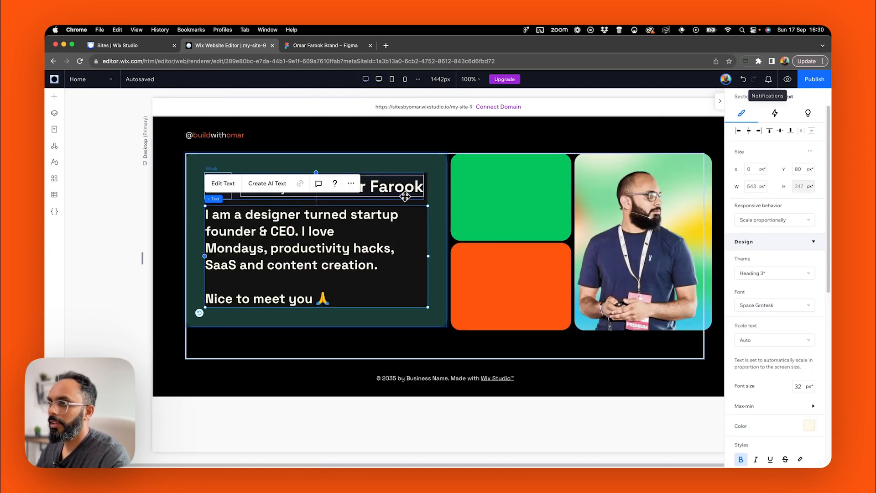
{"action": "left_click", "coordinate": [404, 194], "text": "shift"}
{"action": "left_click", "coordinate": [238, 200]}
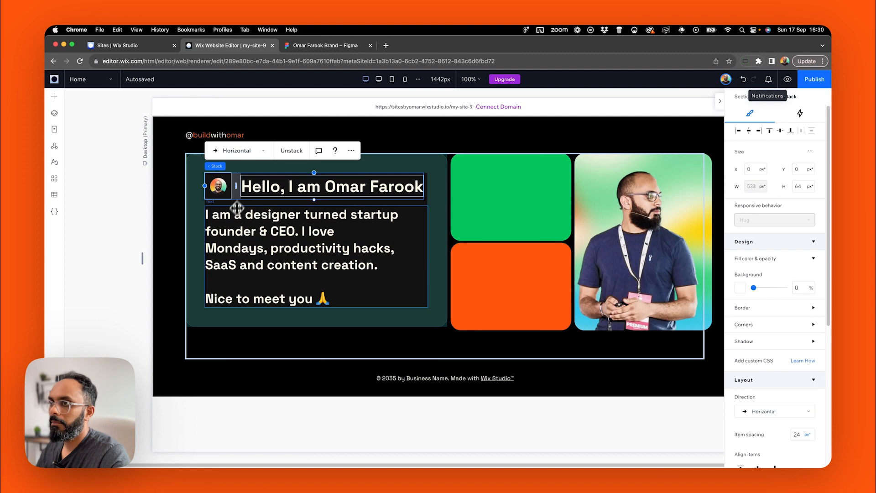
{"action": "left_click", "coordinate": [170, 264]}
{"action": "left_click", "coordinate": [222, 201]}
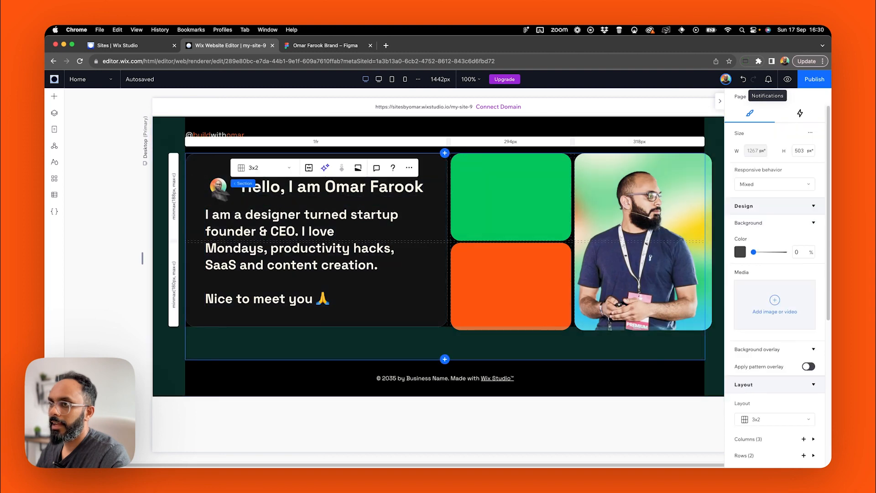
Stack the avatar heading stack and the "I am a designer" paragraph vertically inside the large intro container.
{"action": "left_click", "coordinate": [54, 113]}
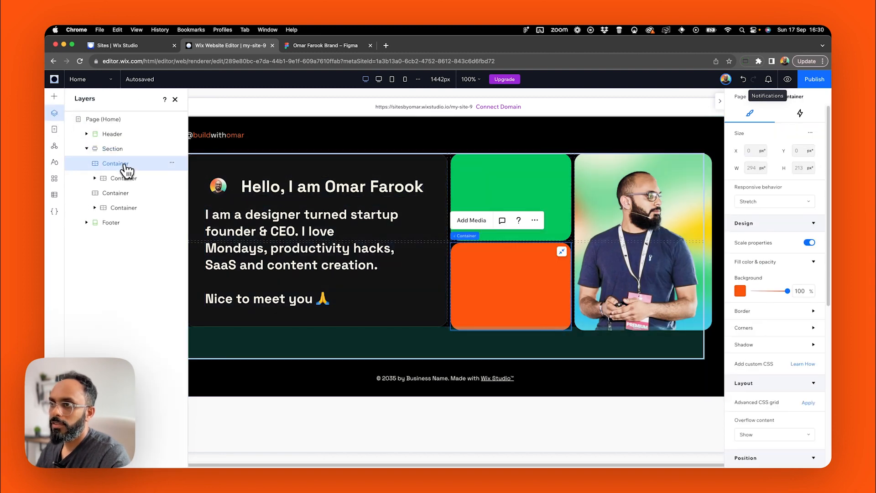
{"action": "left_click", "coordinate": [95, 178]}
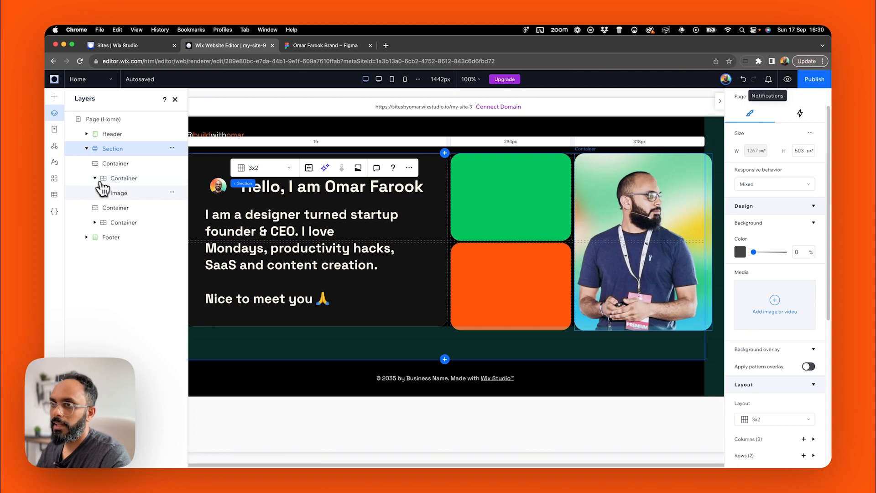
{"action": "left_click", "coordinate": [95, 222]}
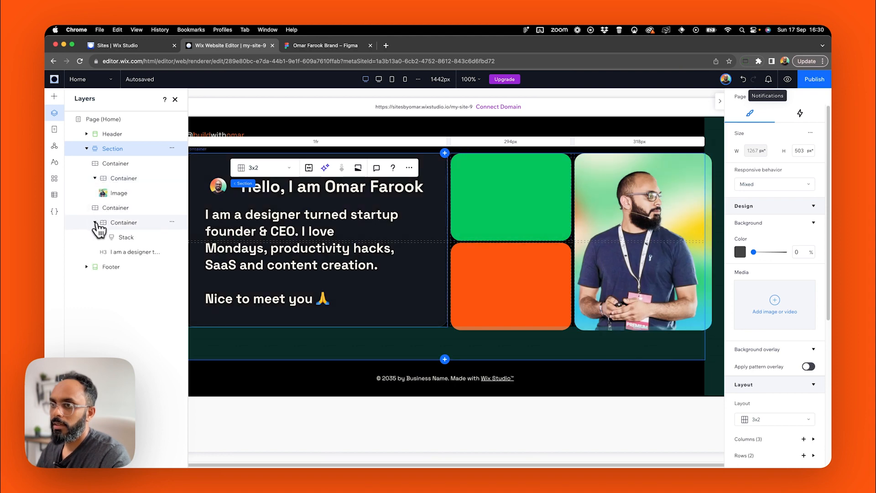
{"action": "left_click", "coordinate": [127, 238]}
{"action": "left_click", "coordinate": [130, 253], "text": "shift"}
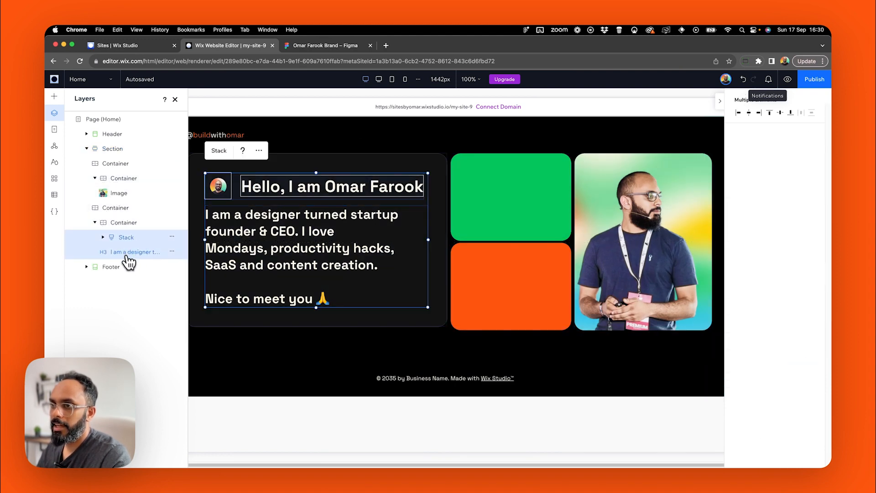
{"action": "right_click", "coordinate": [132, 253]}
{"action": "mouse_move", "coordinate": [170, 349]}
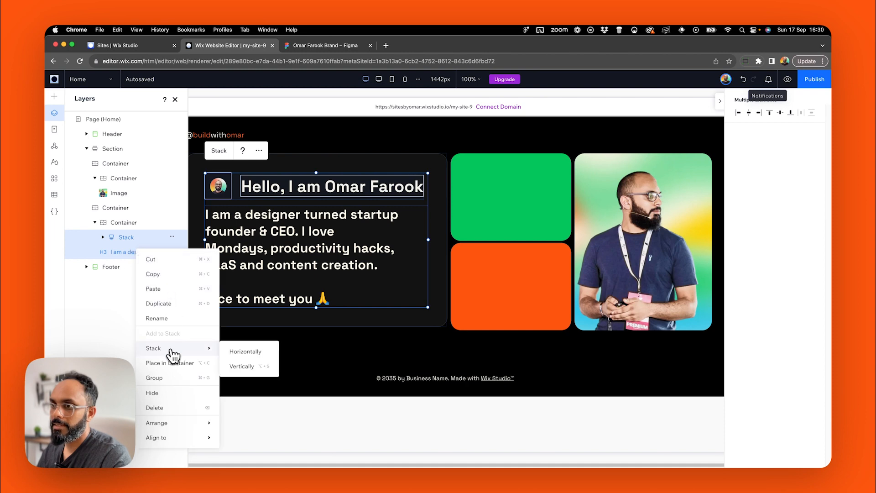
{"action": "left_click", "coordinate": [250, 367]}
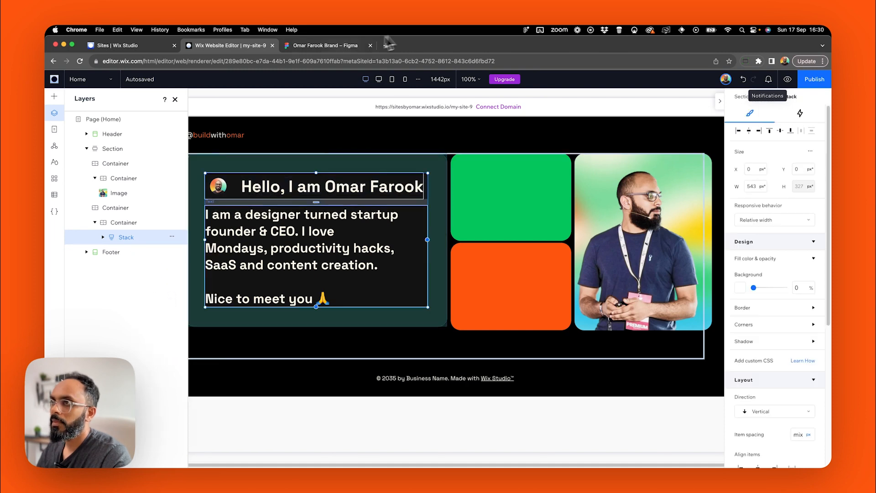
Switch to Figma and examine the auto layout spacing of the intro card's inner frame.
{"action": "key", "text": "ctrl+Tab"}
{"action": "left_click", "coordinate": [315, 251]}
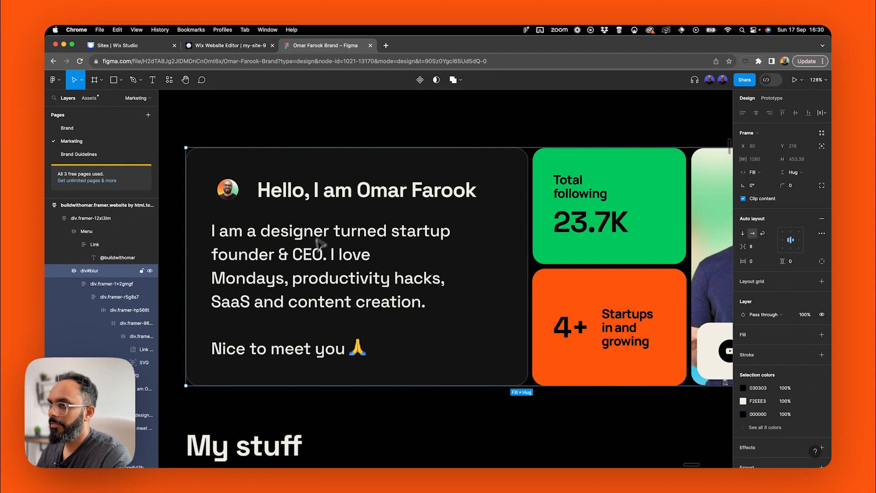
{"action": "left_click", "coordinate": [327, 252]}
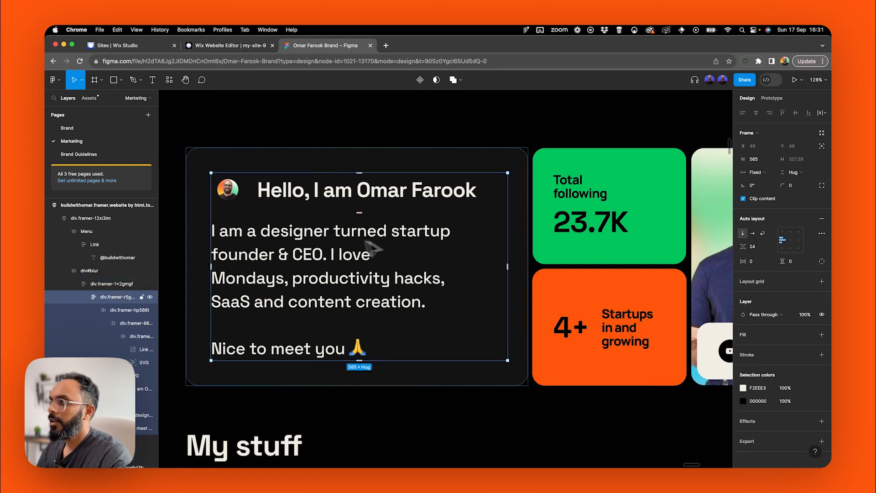
Switch back to the Wix Studio editor and set the intro container's vertical stack item spacing to 24 px.
{"action": "left_click", "coordinate": [241, 46]}
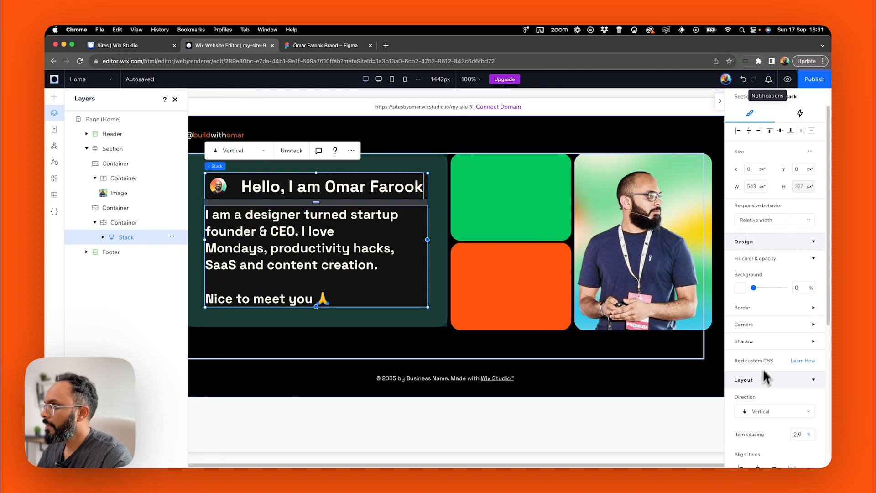
{"action": "scroll", "coordinate": [812, 429], "scroll_direction": "down", "scroll_amount": 3}
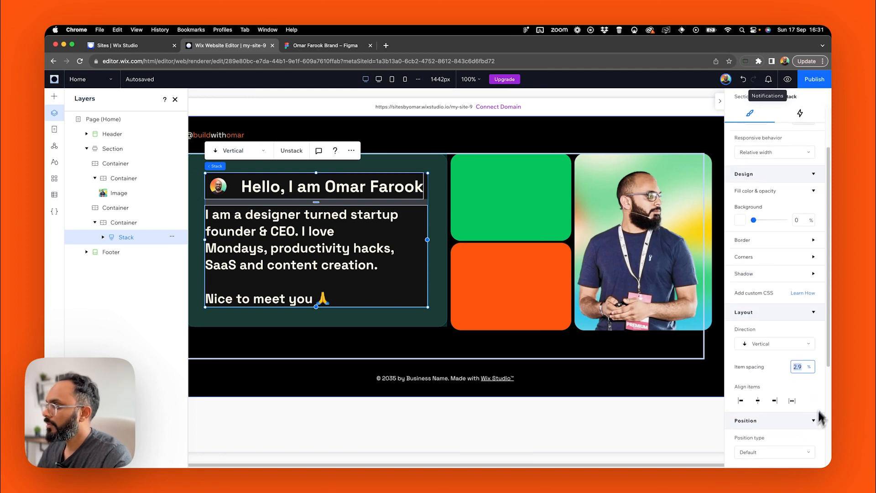
{"action": "left_click", "coordinate": [812, 368]}
{"action": "left_click", "coordinate": [785, 358]}
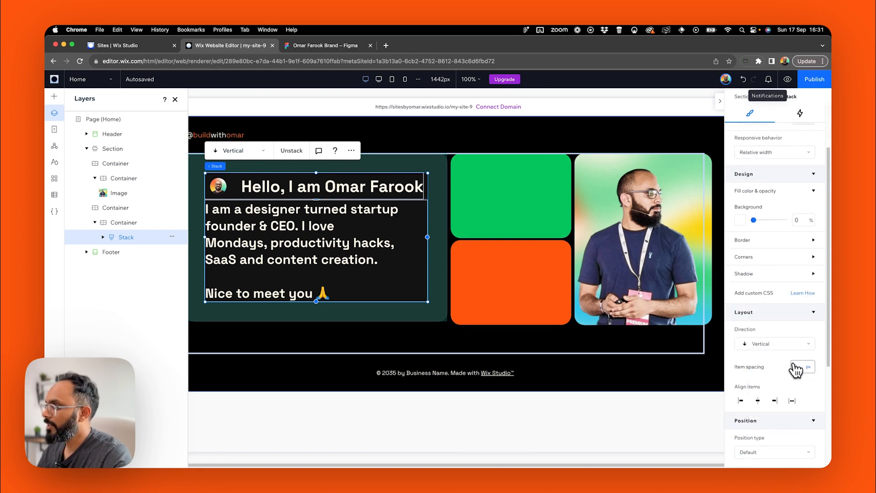
{"action": "key", "text": "Return"}
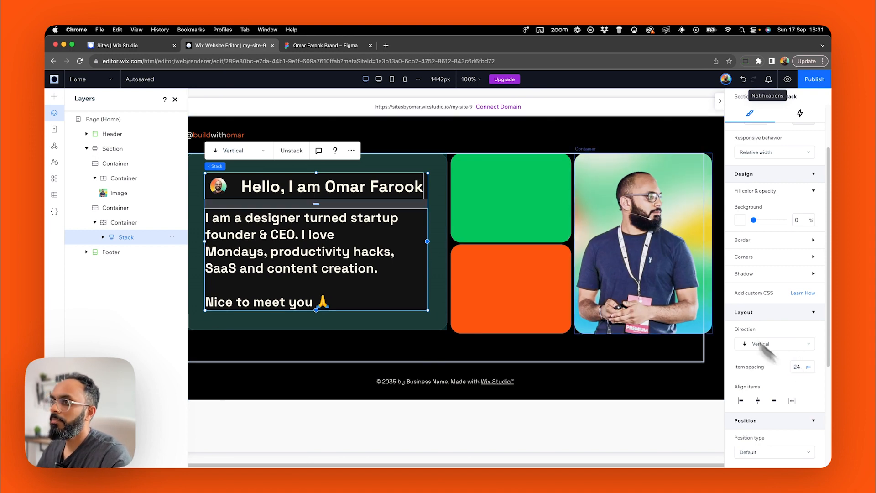
Go to the 1440 px and below breakpoint and select the intro container.
{"action": "left_click", "coordinate": [520, 133]}
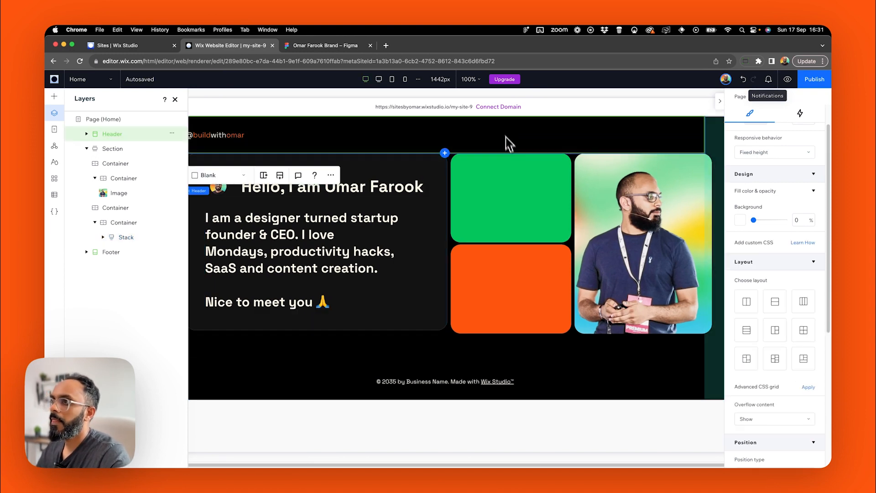
{"action": "left_click", "coordinate": [379, 80]}
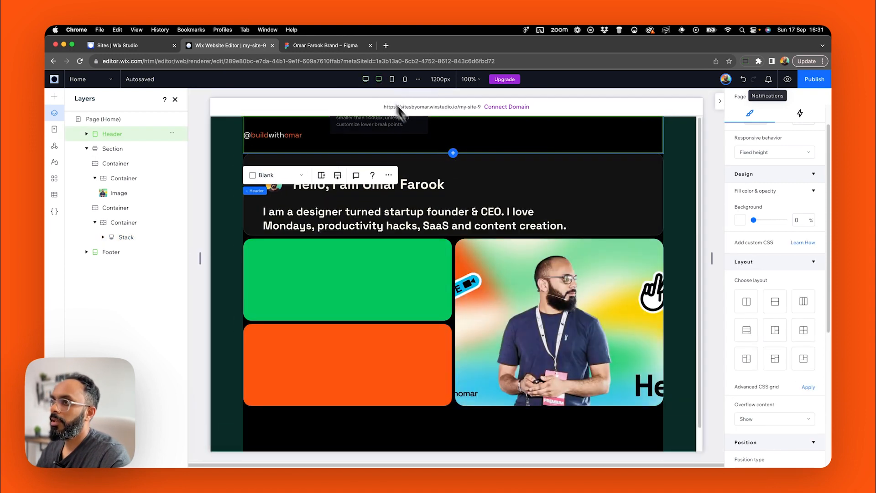
{"action": "left_click", "coordinate": [691, 201]}
{"action": "left_click", "coordinate": [600, 232]}
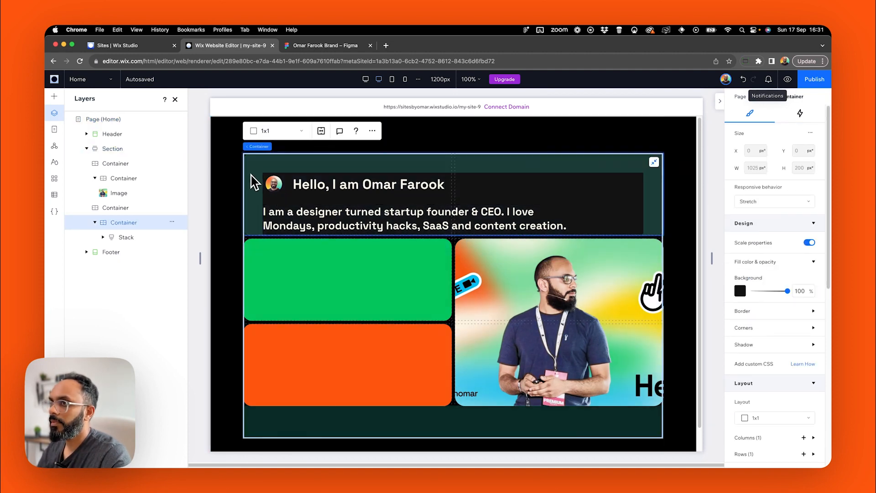
Try the Fixed responsive behavior on the intro container and undo it.
{"action": "left_click", "coordinate": [792, 200]}
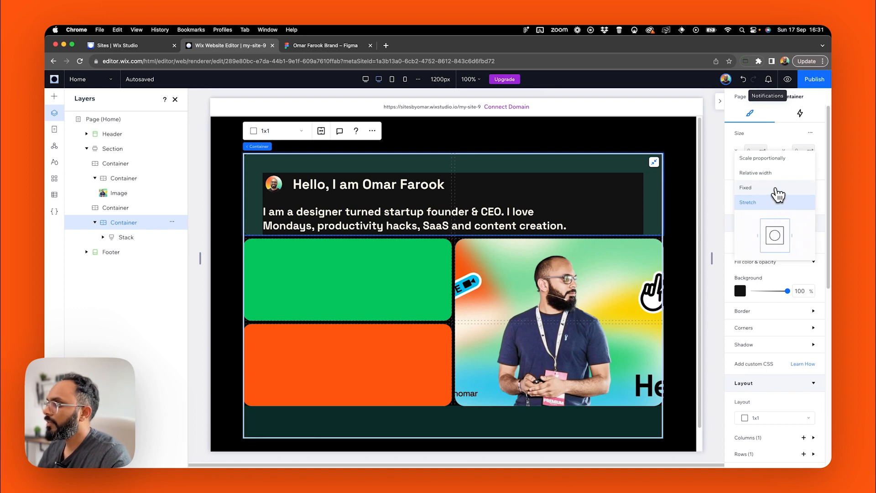
{"action": "left_click", "coordinate": [778, 193]}
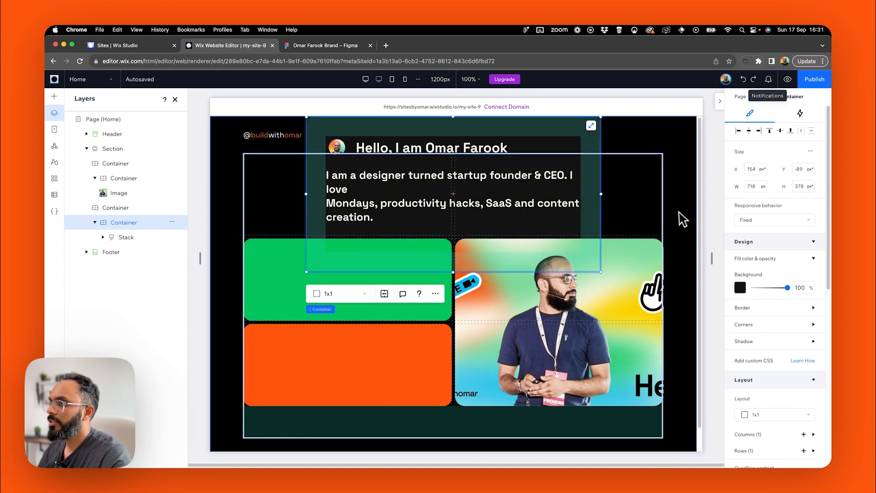
{"action": "key", "text": "super+z"}
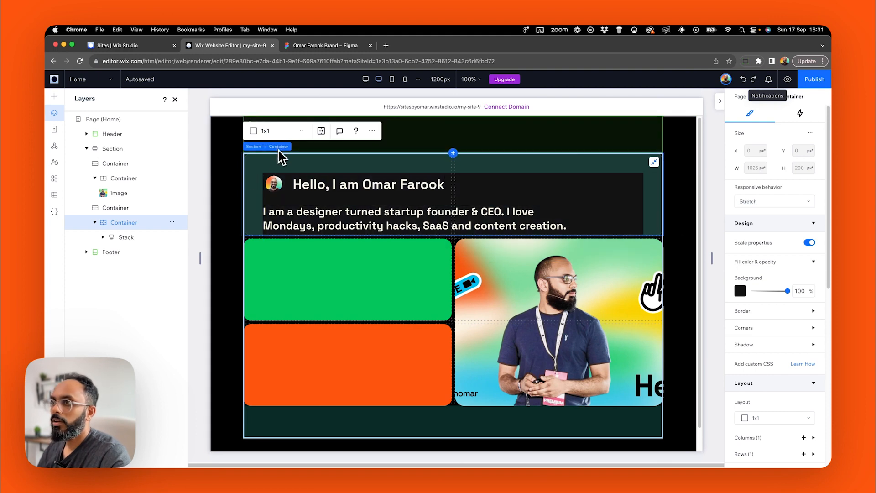
Set the first row of the section's 2x3 grid to 400 px.
{"action": "left_click", "coordinate": [256, 146]}
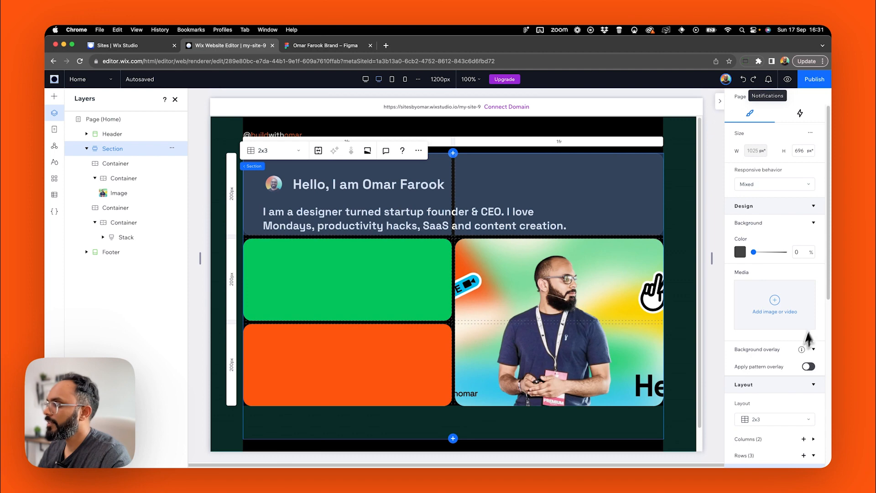
{"action": "scroll", "coordinate": [776, 347], "scroll_direction": "down", "scroll_amount": 4}
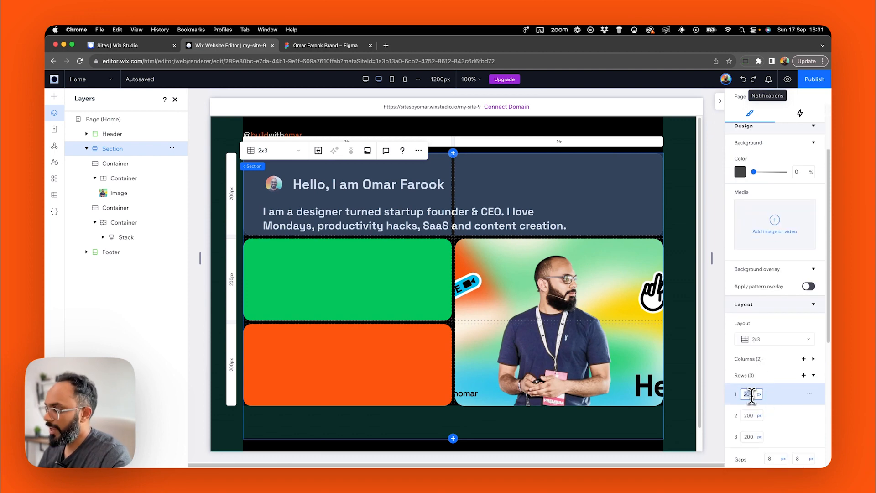
{"action": "left_click", "coordinate": [751, 395]}
{"action": "type", "text": "400"}
{"action": "key", "text": "Return"}
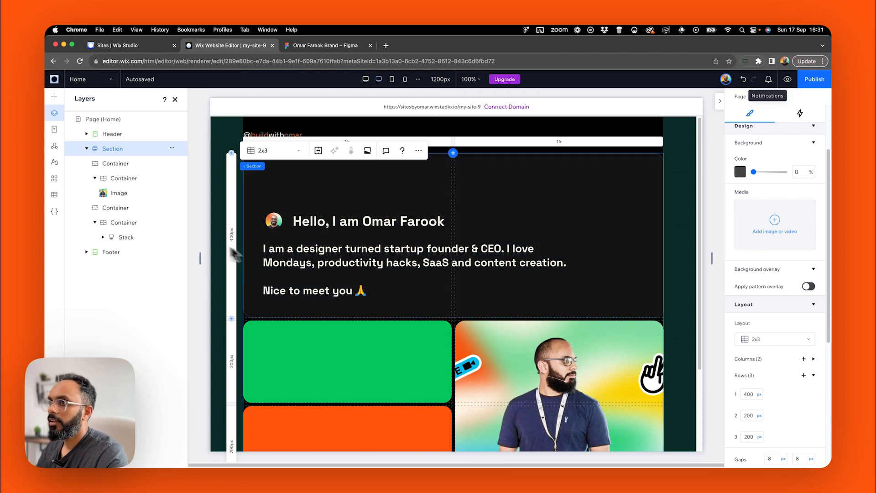
Try 30 px for the grid's first row, and set that row's height to 300 px.
{"action": "left_click", "coordinate": [751, 394]}
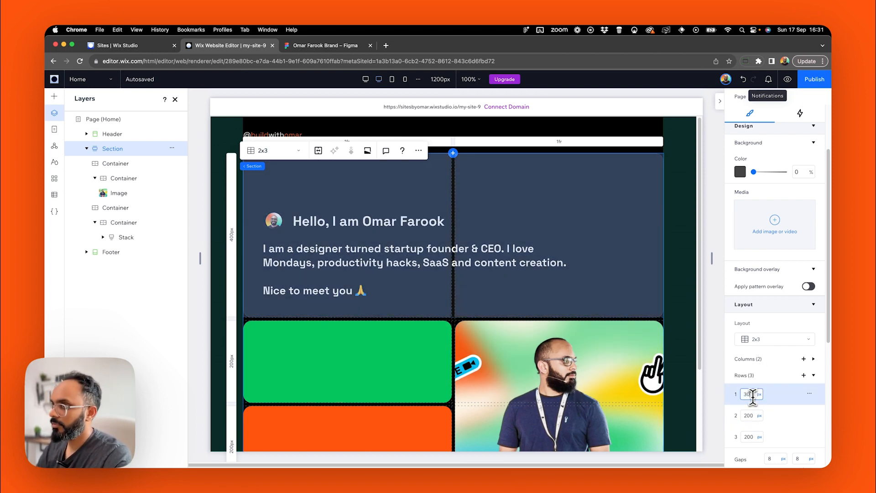
{"action": "type", "text": "30"}
{"action": "key", "text": "Return"}
{"action": "left_click", "coordinate": [751, 395]}
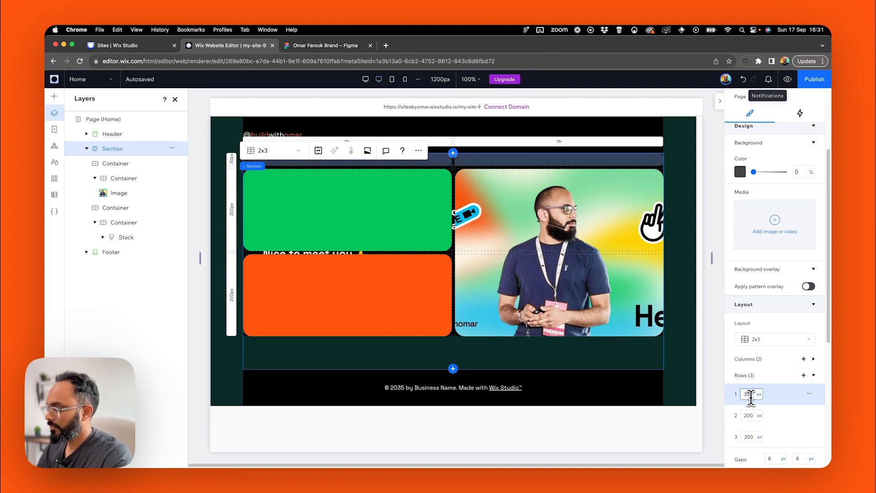
{"action": "type", "text": "300"}
{"action": "key", "text": "Return"}
{"action": "left_click", "coordinate": [684, 194]}
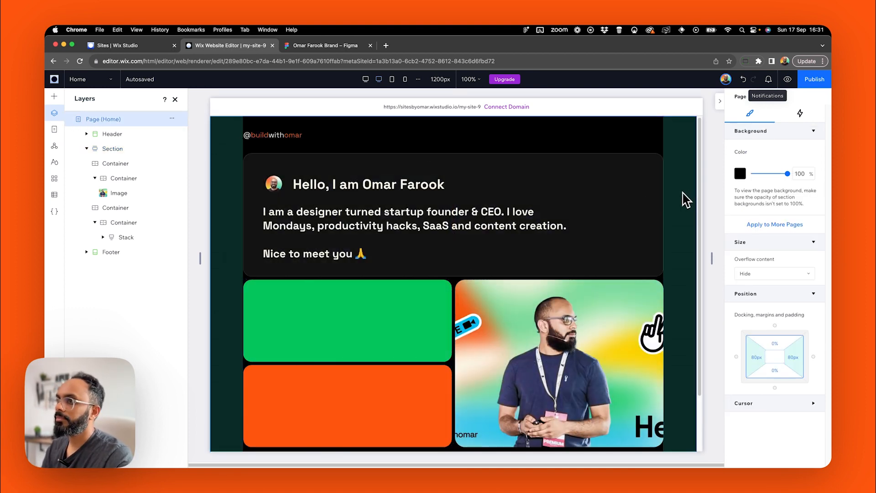
Return to the primary desktop breakpoint and examine the size, layout and docking settings of the intro container and its stack.
{"action": "left_click", "coordinate": [146, 46]}
{"action": "left_click", "coordinate": [219, 46]}
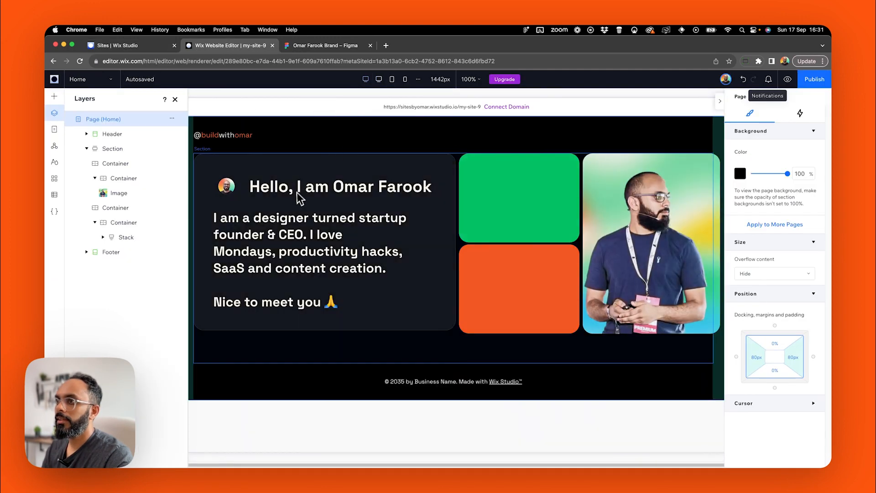
{"action": "left_click", "coordinate": [301, 231]}
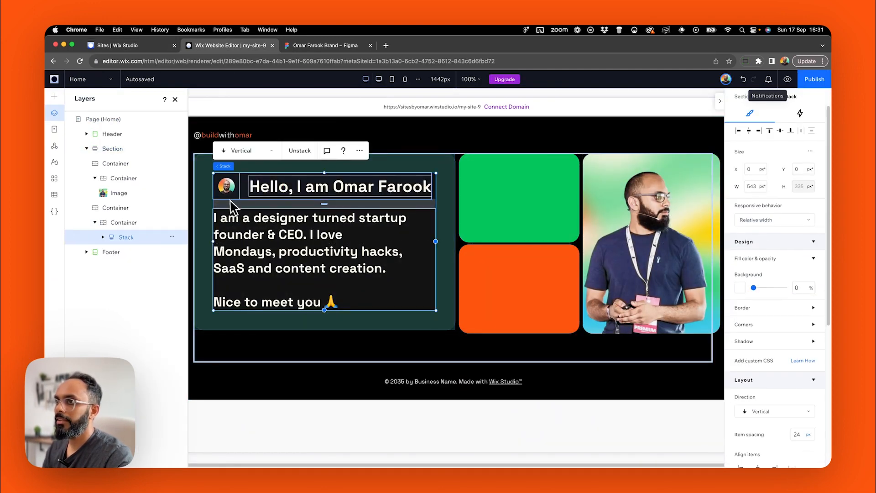
{"action": "left_click", "coordinate": [122, 224]}
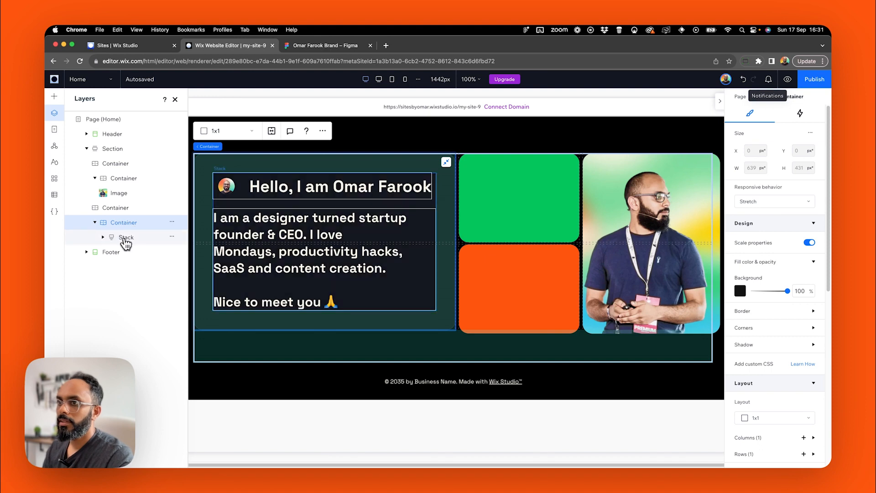
{"action": "left_click", "coordinate": [124, 237]}
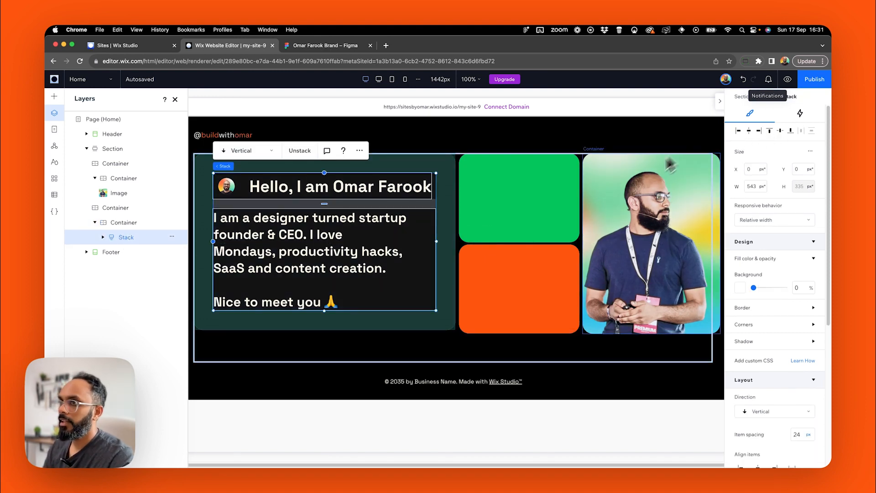
{"action": "scroll", "coordinate": [797, 349], "scroll_direction": "down", "scroll_amount": 5}
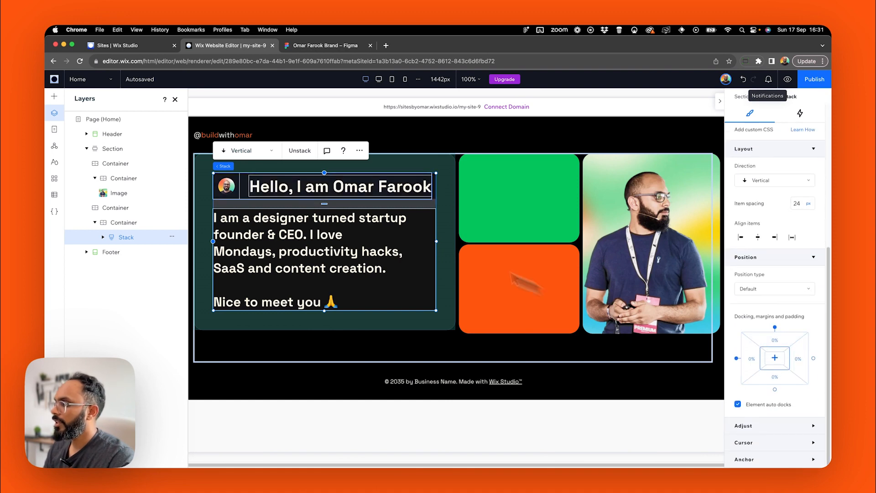
Check the section at the 1440 px and below breakpoint, preview it with the viewport widened to 1280 px, and return to editing.
{"action": "left_click", "coordinate": [379, 79]}
{"action": "left_click", "coordinate": [689, 173]}
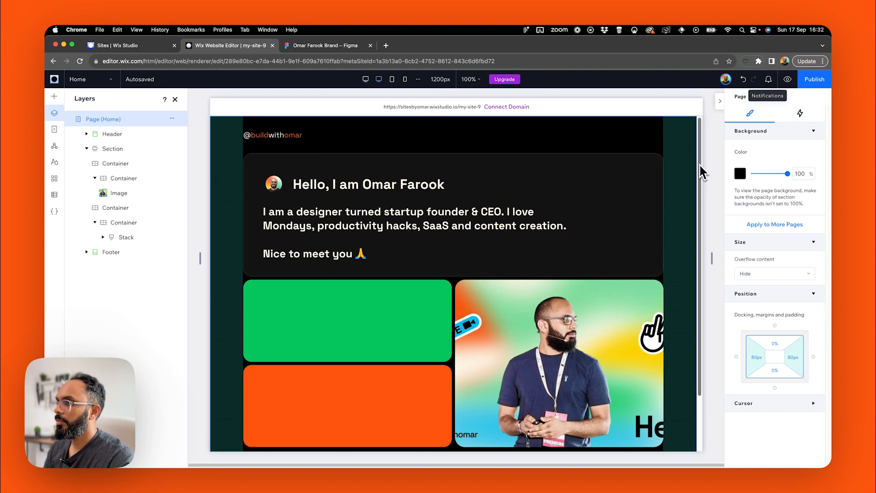
{"action": "scroll", "coordinate": [596, 180], "scroll_direction": "down", "scroll_amount": 2}
{"action": "scroll", "coordinate": [639, 240], "scroll_direction": "up", "scroll_amount": 2}
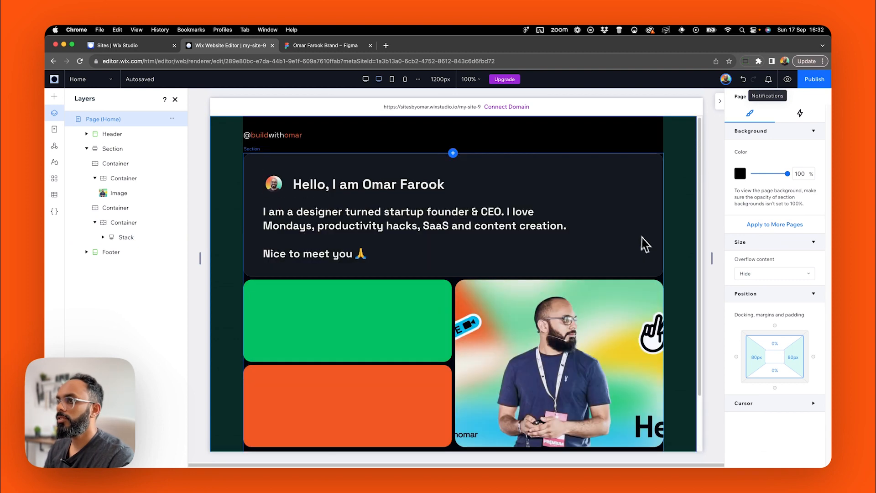
{"action": "left_click", "coordinate": [787, 79]}
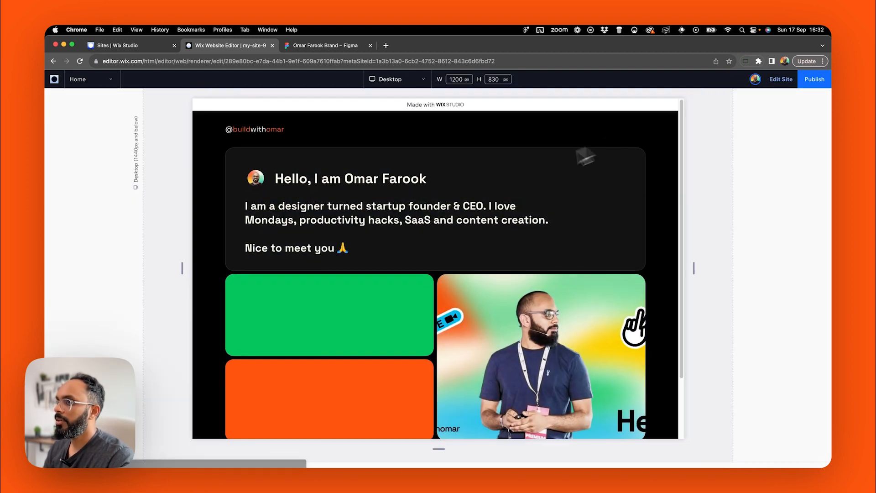
{"action": "left_click_drag", "start_coordinate": [694, 270], "coordinate": [712, 268]}
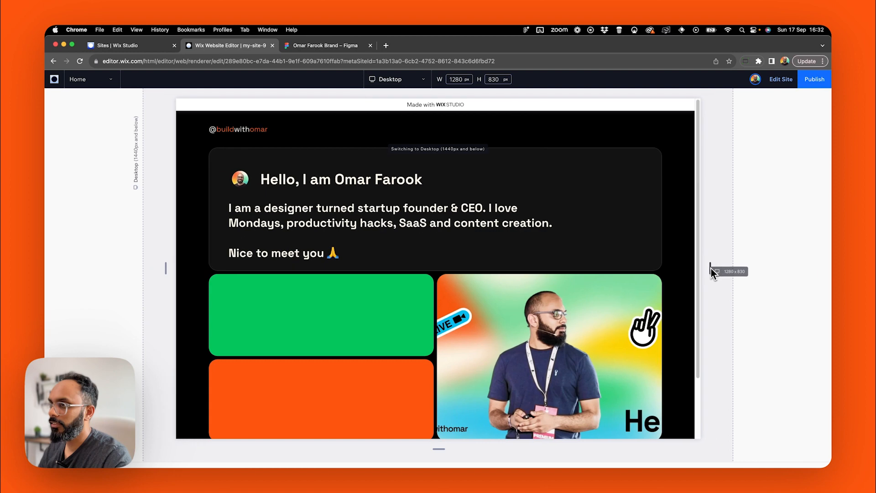
{"action": "left_click", "coordinate": [778, 80]}
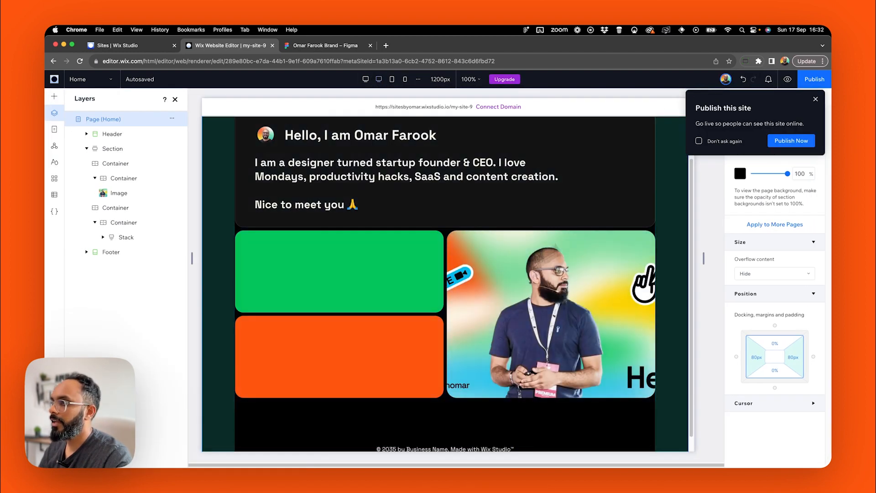
Select the grid section and change its first row's height from pixels to Auto, dismissing the publish prompt.
{"action": "left_click", "coordinate": [455, 212]}
{"action": "left_click", "coordinate": [495, 215]}
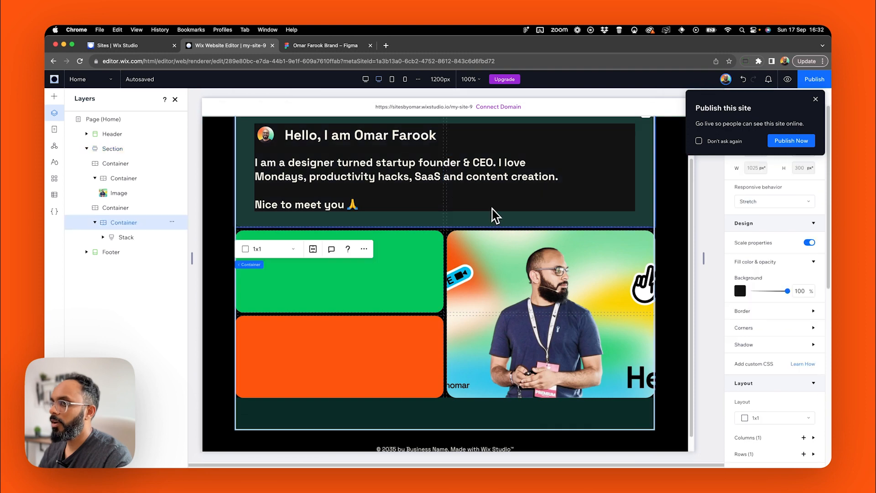
{"action": "left_click", "coordinate": [245, 147]}
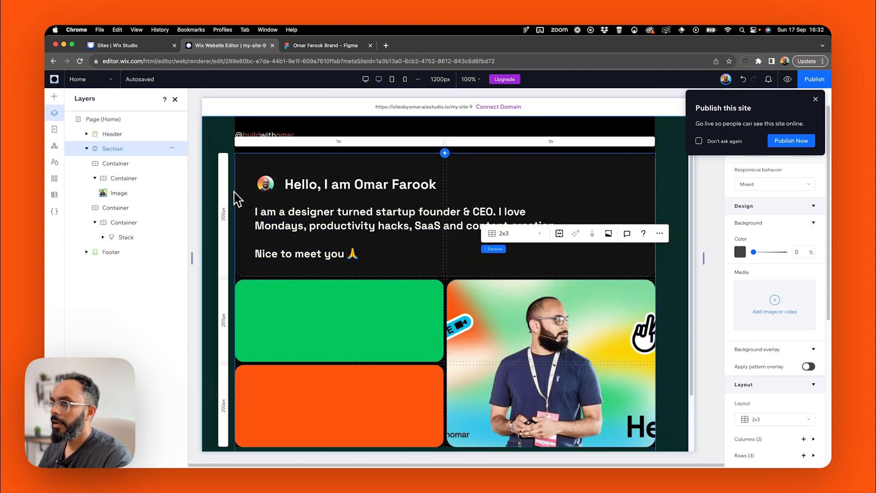
{"action": "left_click", "coordinate": [815, 100]}
{"action": "scroll", "coordinate": [776, 337], "scroll_direction": "down", "scroll_amount": 4}
{"action": "left_click", "coordinate": [758, 388]}
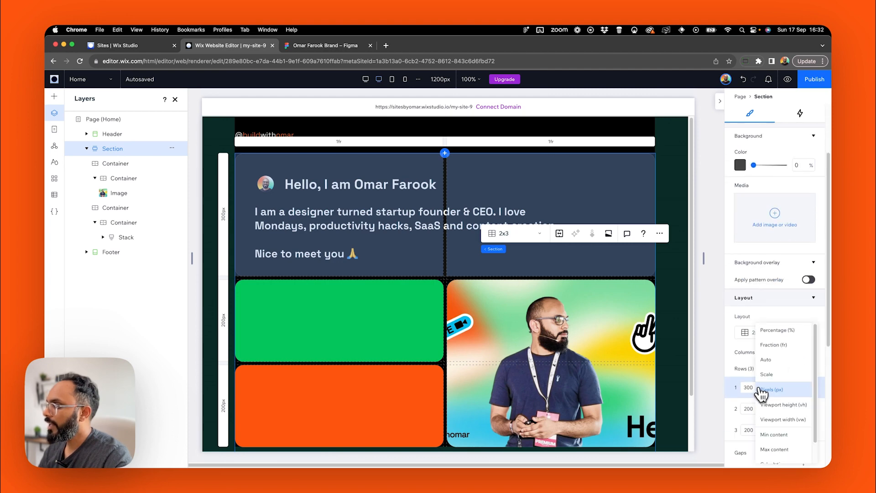
{"action": "left_click", "coordinate": [779, 365]}
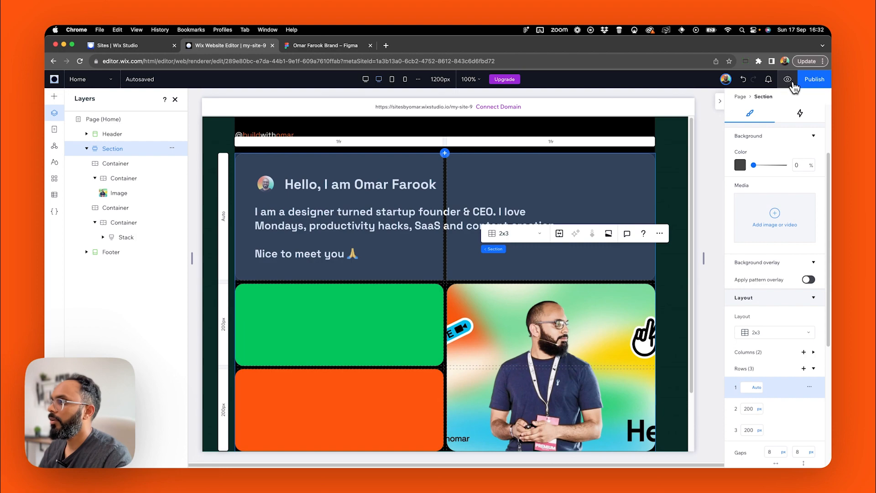
Preview the page while resizing the viewport to test the first row's height, and return to editing.
{"action": "left_click", "coordinate": [787, 79]}
{"action": "left_click_drag", "start_coordinate": [697, 268], "coordinate": [569, 306]}
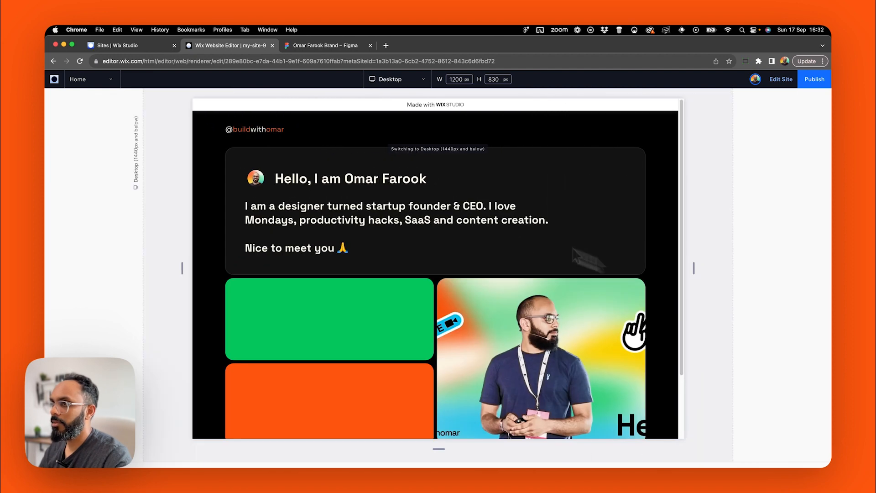
{"action": "left_click", "coordinate": [775, 82]}
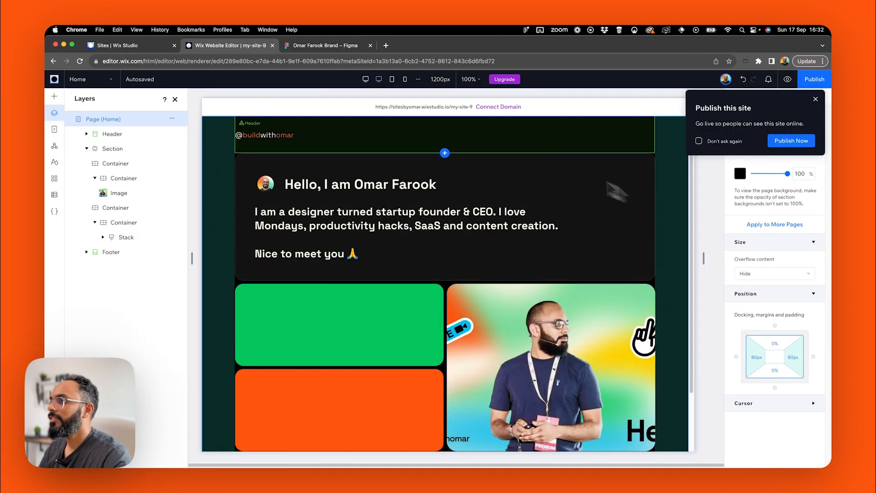
Check the intro container at the tablet breakpoint and return to the primary desktop breakpoint.
{"action": "left_click", "coordinate": [392, 80]}
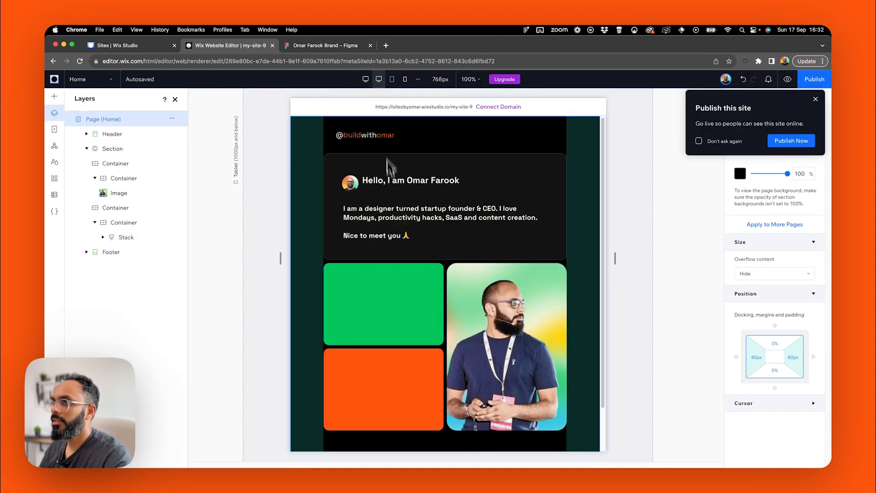
{"action": "left_click", "coordinate": [462, 219]}
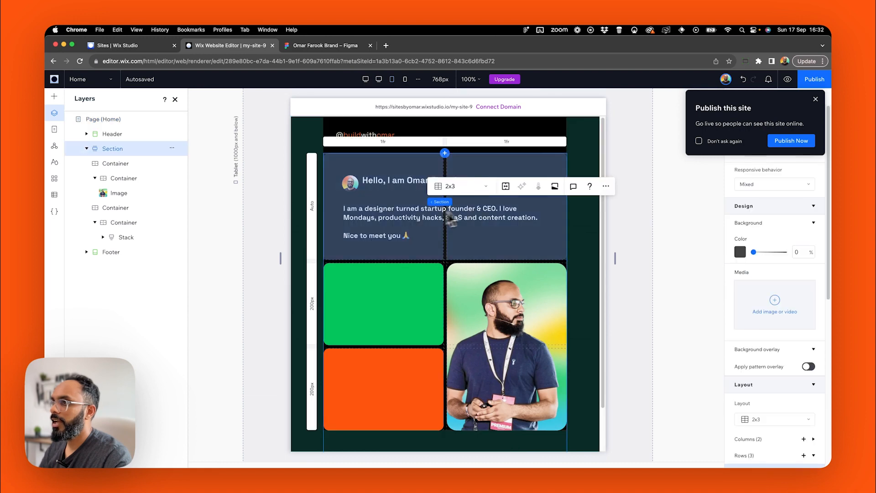
{"action": "left_click", "coordinate": [407, 222]}
{"action": "left_click", "coordinate": [367, 80]}
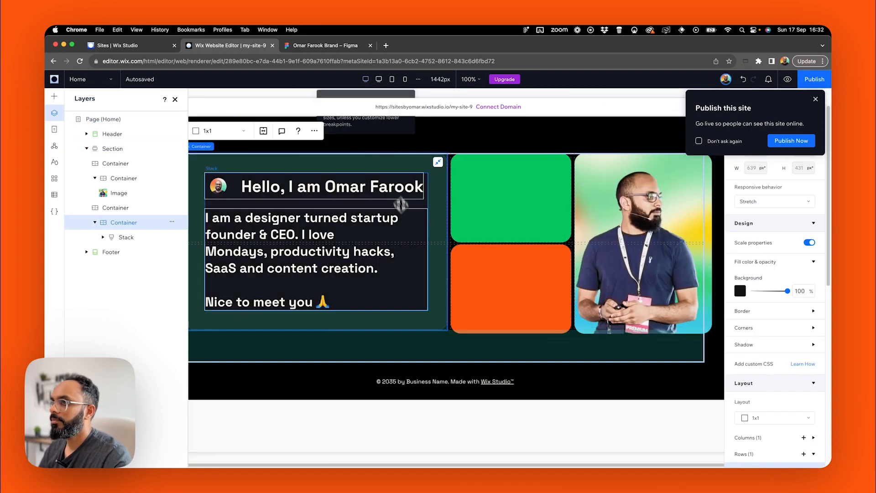
Check the responsive behavior options of the intro stack, and inspect the shared text settings of its heading and paragraph.
{"action": "left_click", "coordinate": [775, 223]}
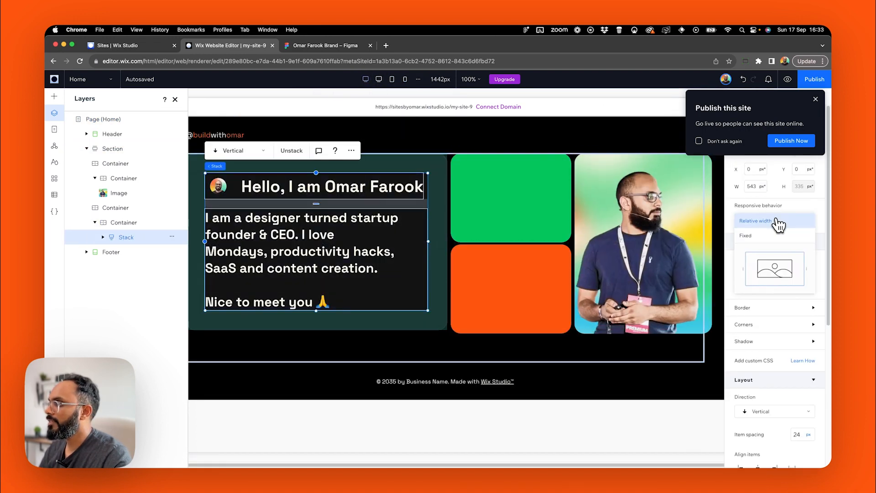
{"action": "left_click", "coordinate": [778, 223]}
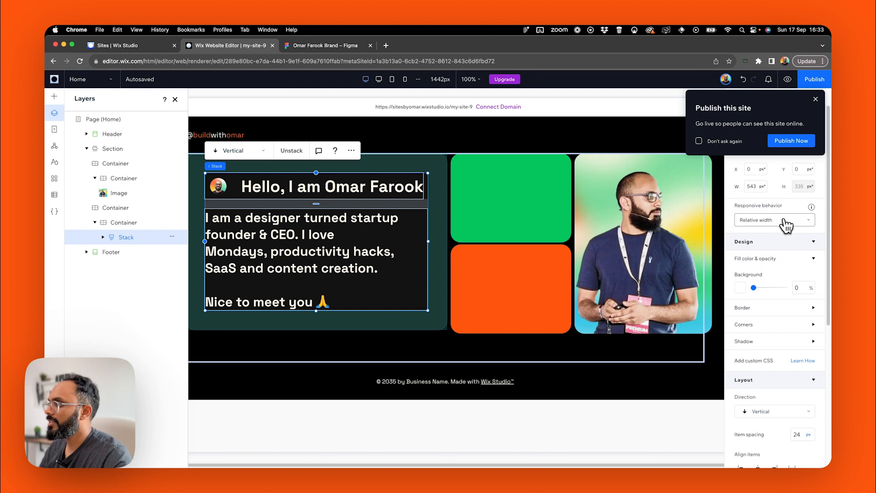
{"action": "left_click", "coordinate": [328, 192]}
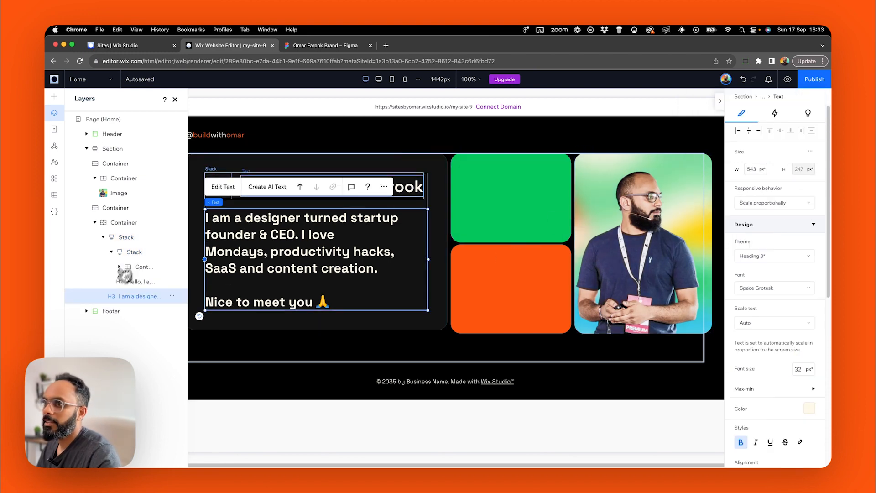
{"action": "left_click", "coordinate": [146, 286], "text": "shift"}
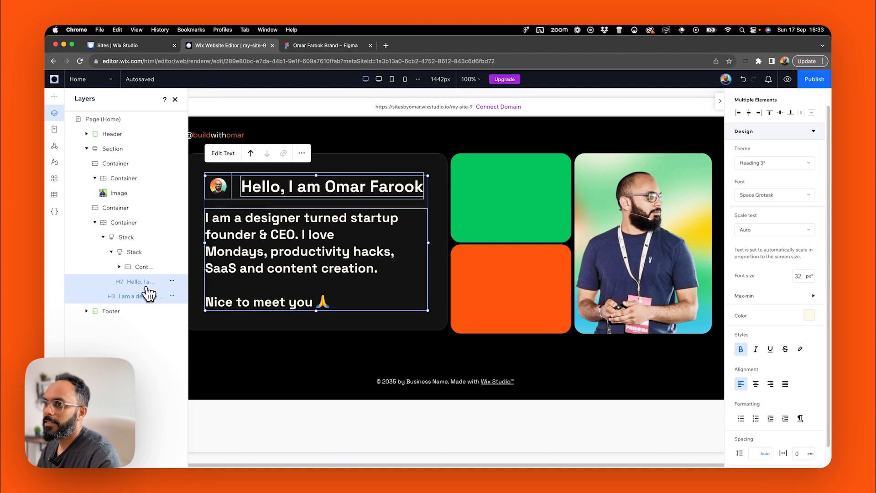
{"action": "left_click", "coordinate": [777, 239]}
{"action": "left_click", "coordinate": [789, 220]}
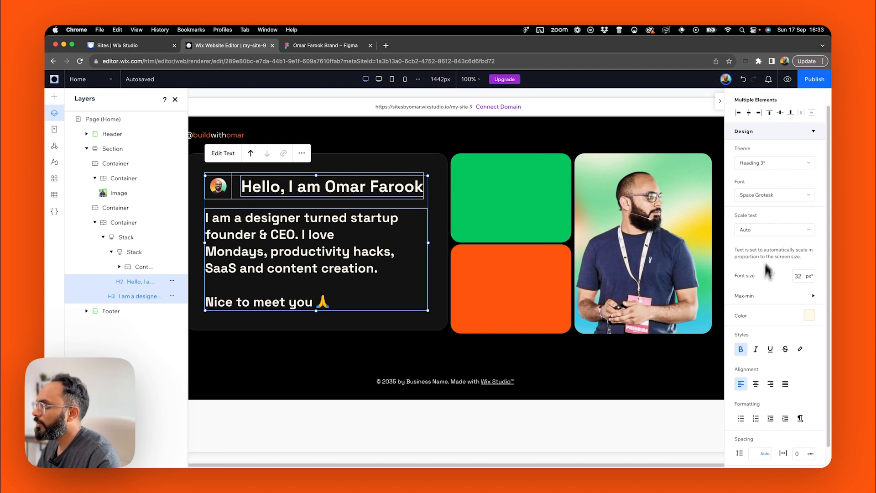
Set the responsive behavior of the intro paragraph and the heading to Wrap at the primary desktop breakpoint.
{"action": "left_click", "coordinate": [300, 280]}
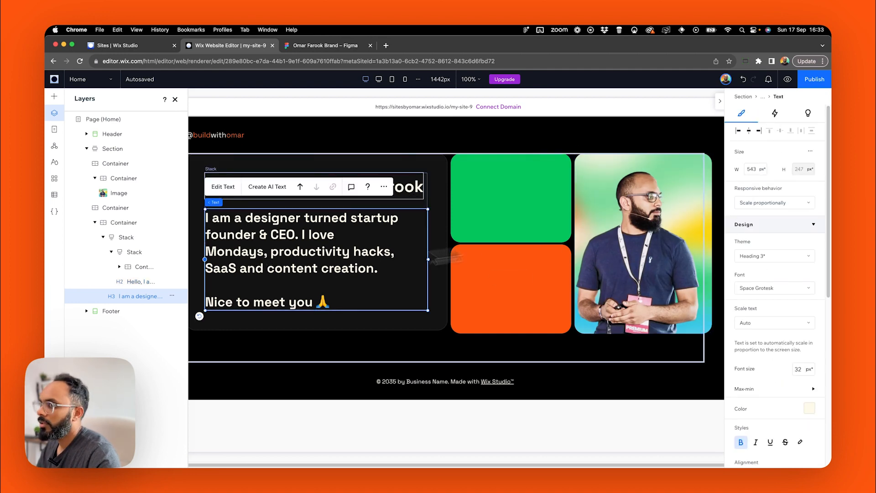
{"action": "left_click", "coordinate": [775, 205]}
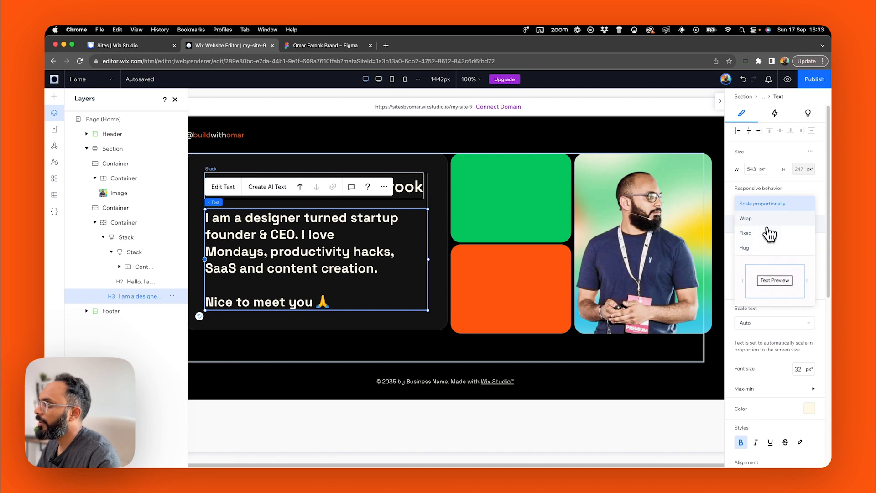
{"action": "left_click", "coordinate": [774, 219]}
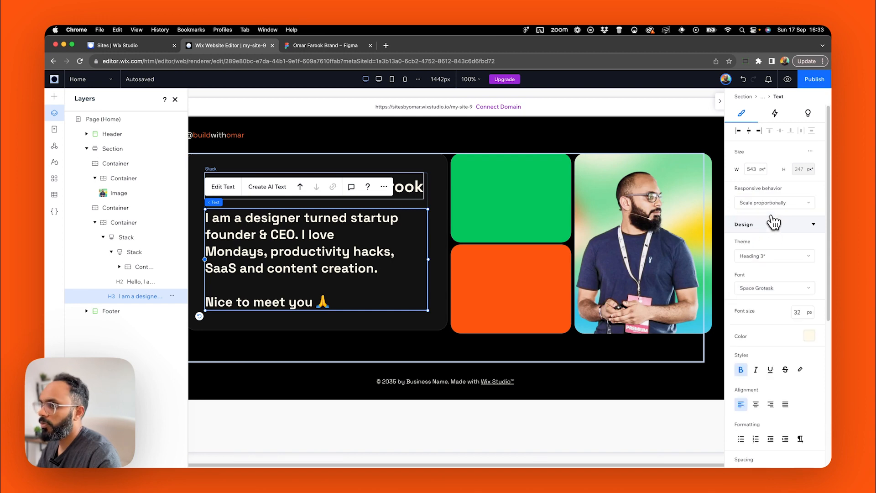
{"action": "left_click", "coordinate": [137, 281]}
{"action": "left_click", "coordinate": [760, 204]}
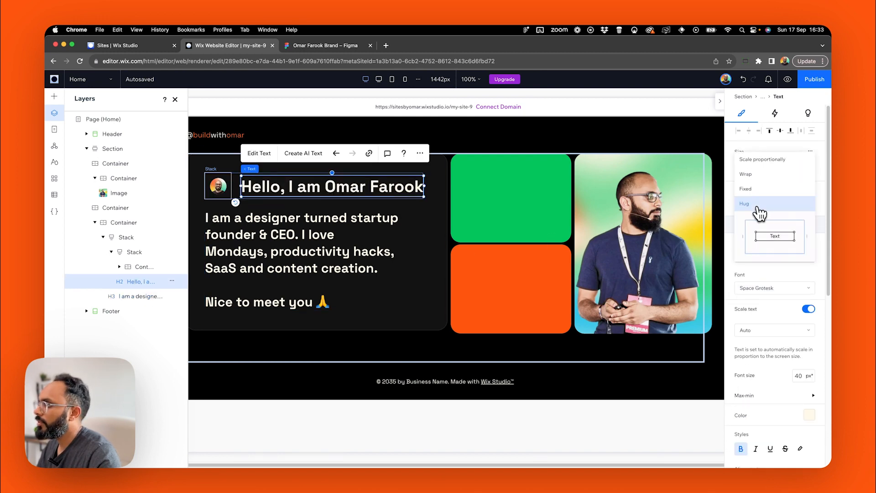
{"action": "left_click", "coordinate": [757, 174]}
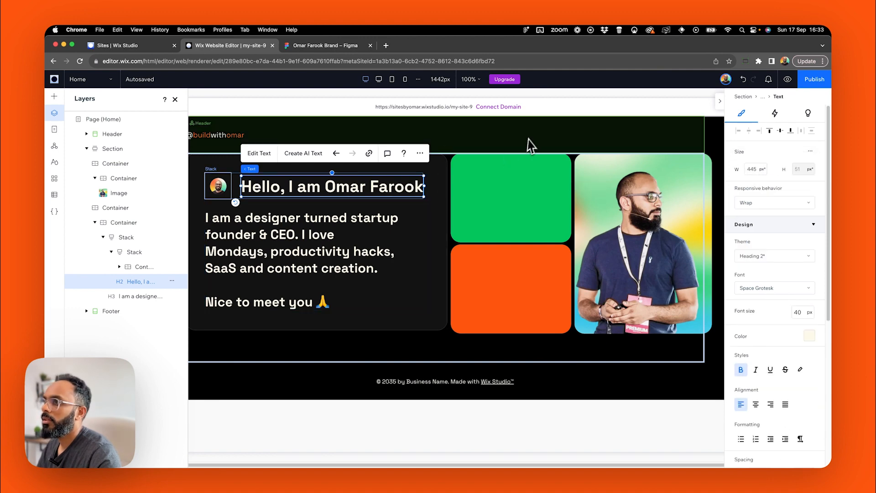
{"action": "left_click", "coordinate": [505, 135]}
At the 1440 px and below breakpoint, widen the heading box to about 529 px and set its responsive behavior to Hug.
{"action": "left_click", "coordinate": [378, 79]}
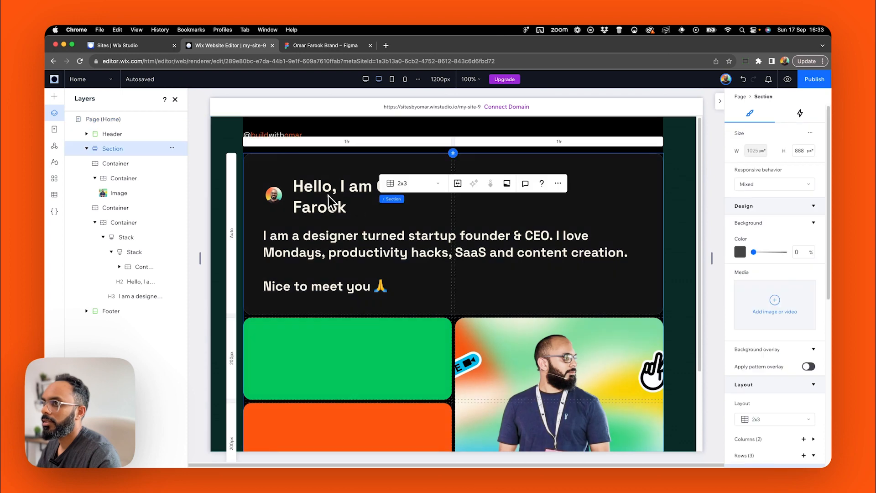
{"action": "left_click", "coordinate": [428, 195]}
{"action": "left_click_drag", "start_coordinate": [449, 193], "coordinate": [517, 193]}
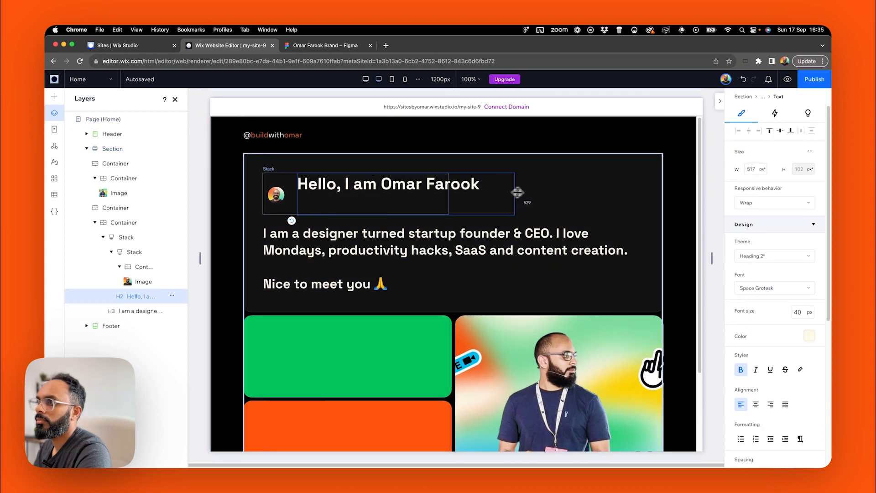
{"action": "double_click", "coordinate": [420, 184]}
{"action": "left_click", "coordinate": [758, 202]}
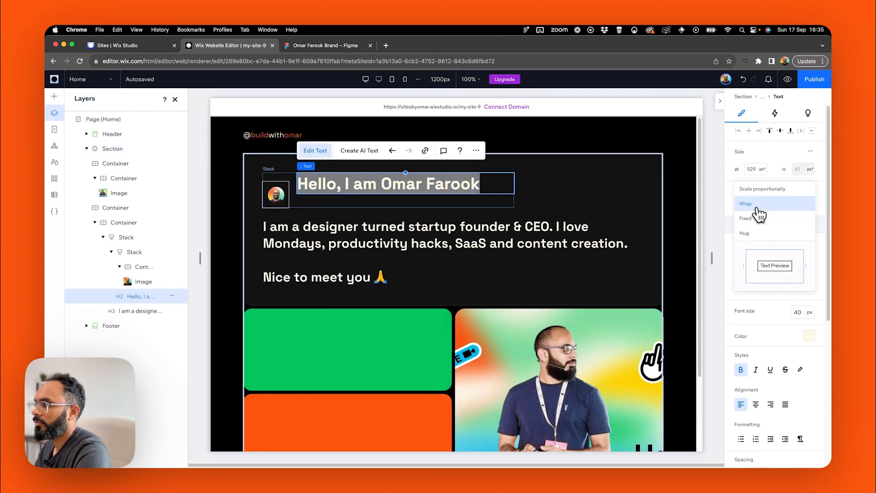
{"action": "left_click", "coordinate": [758, 227]}
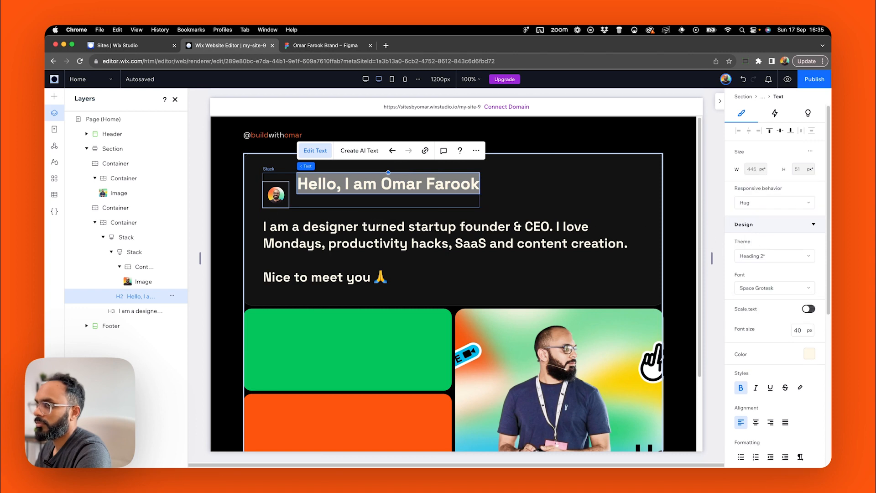
Switch the avatar and heading stack's direction to Vertical and back to Horizontal to reflow it, and select the page.
{"action": "left_click", "coordinate": [275, 177]}
{"action": "left_click", "coordinate": [295, 151]}
{"action": "left_click", "coordinate": [297, 136]}
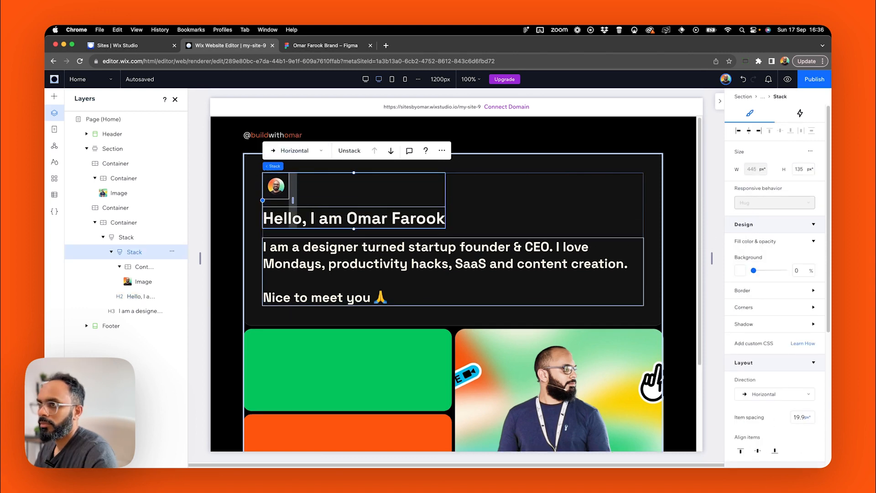
{"action": "left_click", "coordinate": [302, 150]}
{"action": "left_click", "coordinate": [300, 165]}
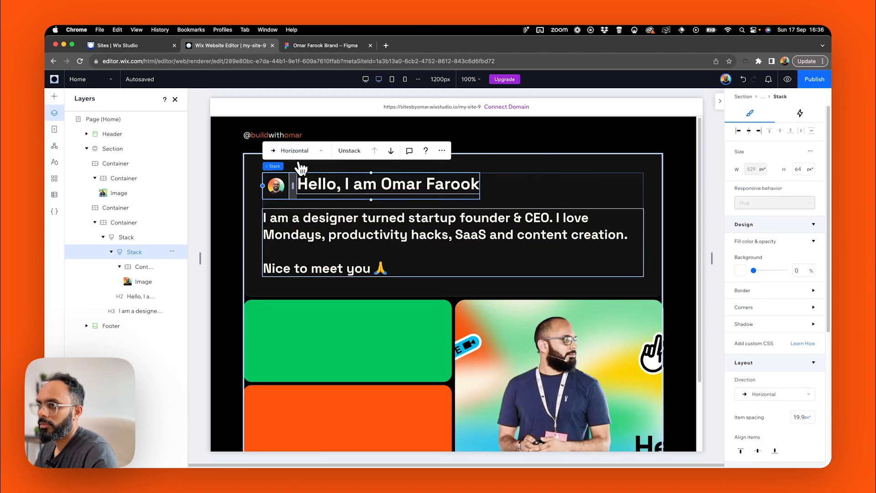
{"action": "left_click", "coordinate": [384, 186]}
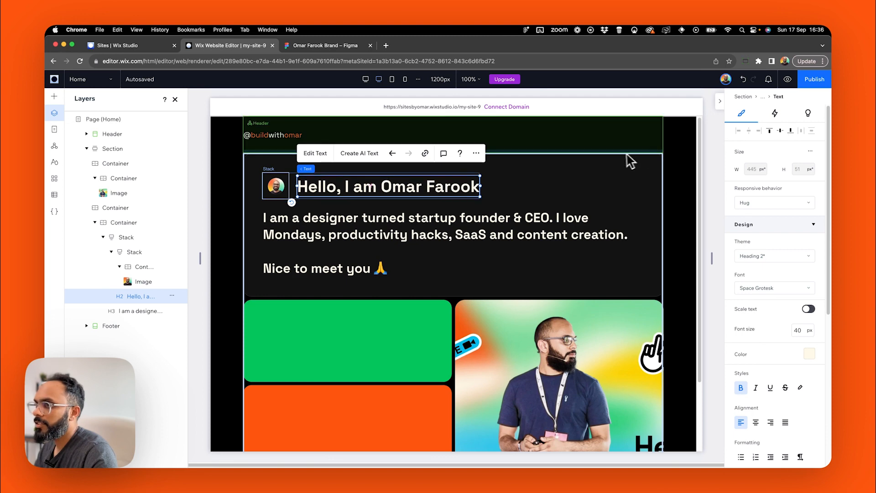
{"action": "left_click", "coordinate": [702, 166]}
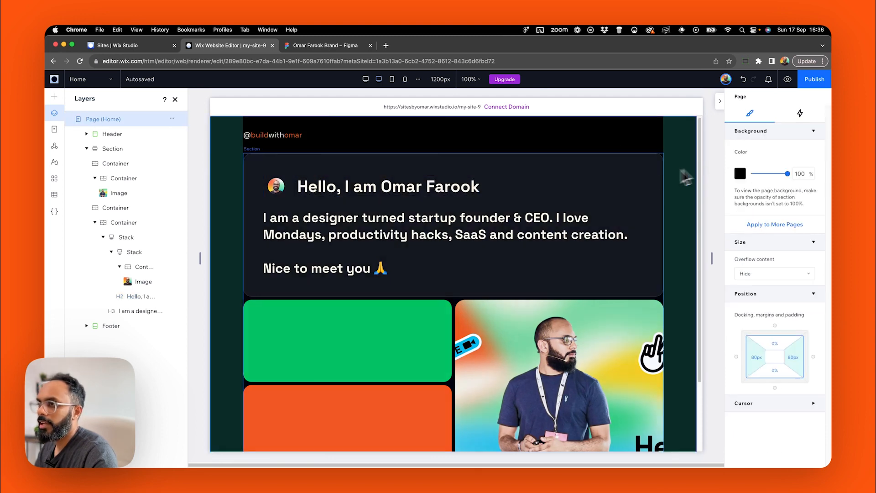
Check the primary desktop breakpoint, and set the avatar and heading stack's direction to Vertical at the tablet breakpoint.
{"action": "left_click", "coordinate": [379, 80]}
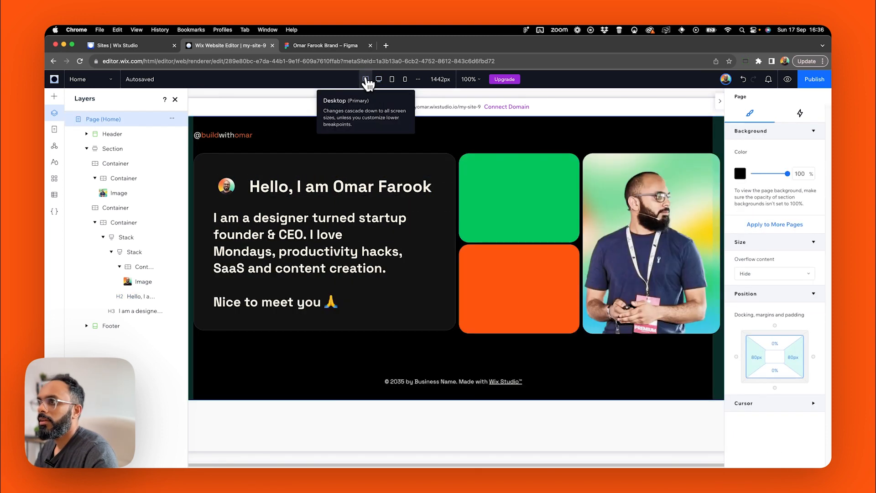
{"action": "left_click", "coordinate": [392, 79]}
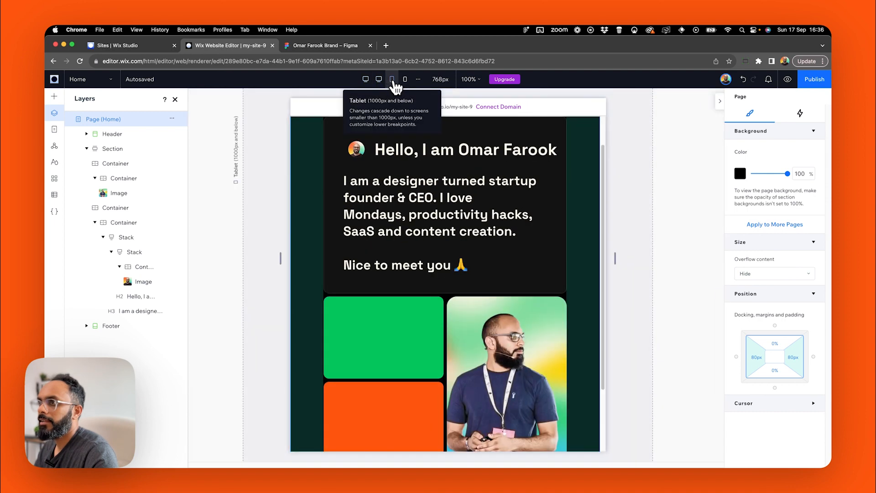
{"action": "left_click", "coordinate": [480, 205]}
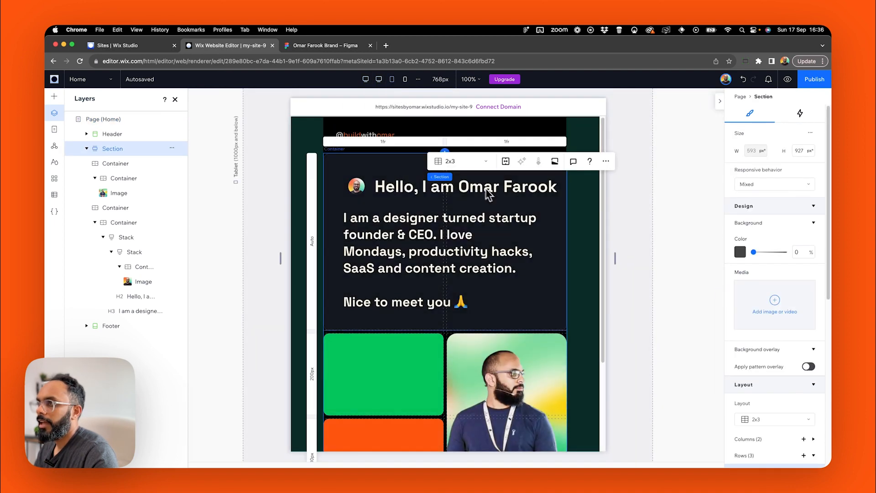
{"action": "left_click", "coordinate": [474, 193]}
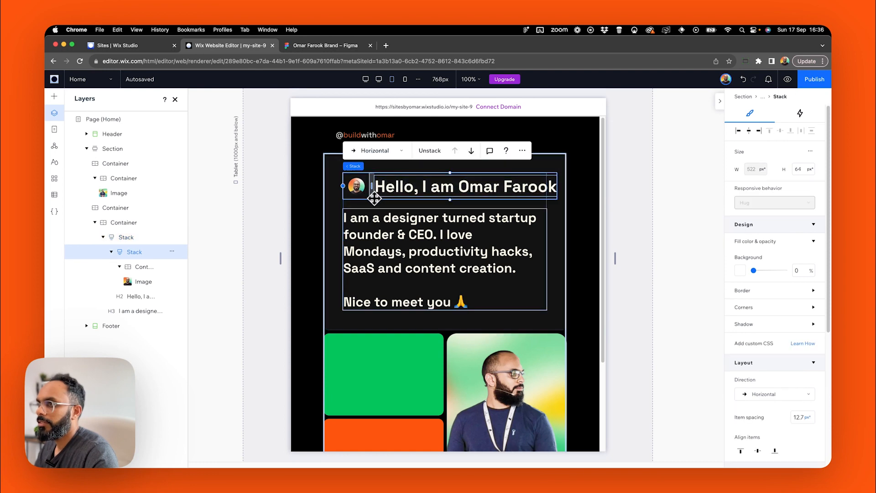
{"action": "left_click", "coordinate": [386, 156]}
{"action": "left_click", "coordinate": [382, 137]}
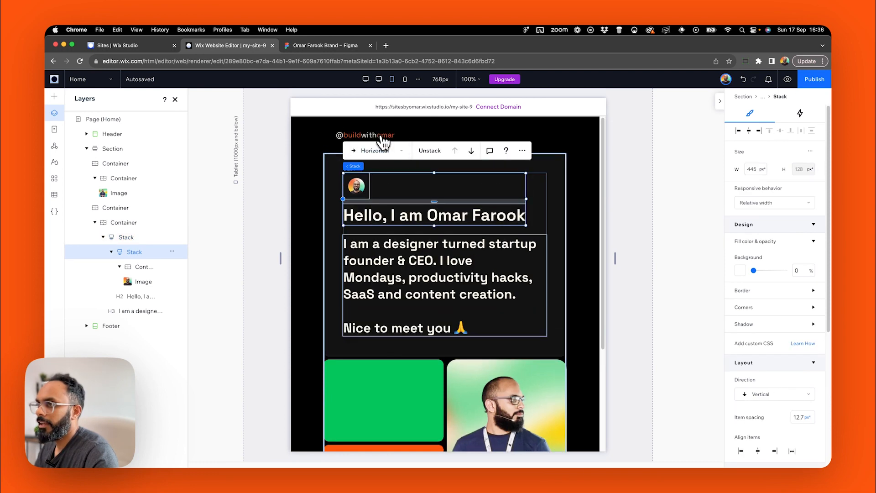
Set the page's left and right padding to 40 px at the tablet breakpoint.
{"action": "left_click", "coordinate": [586, 202]}
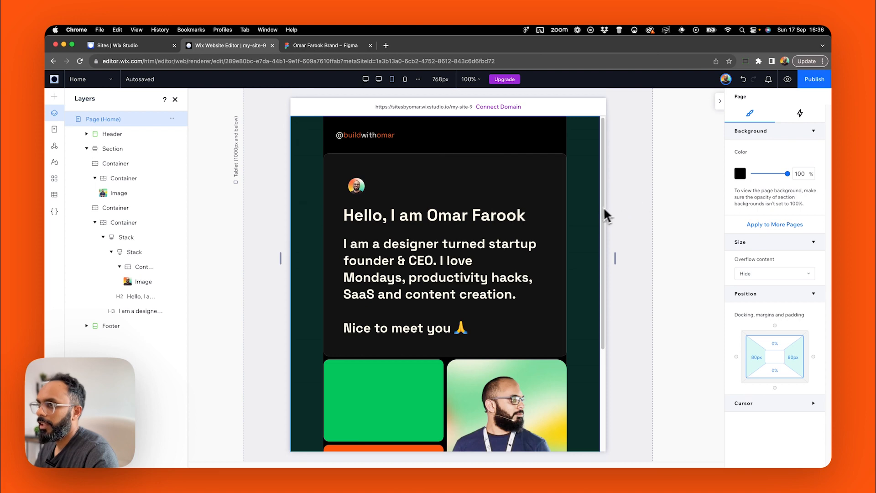
{"action": "scroll", "coordinate": [567, 221], "scroll_direction": "down", "scroll_amount": 3}
{"action": "scroll", "coordinate": [554, 217], "scroll_direction": "up", "scroll_amount": 3}
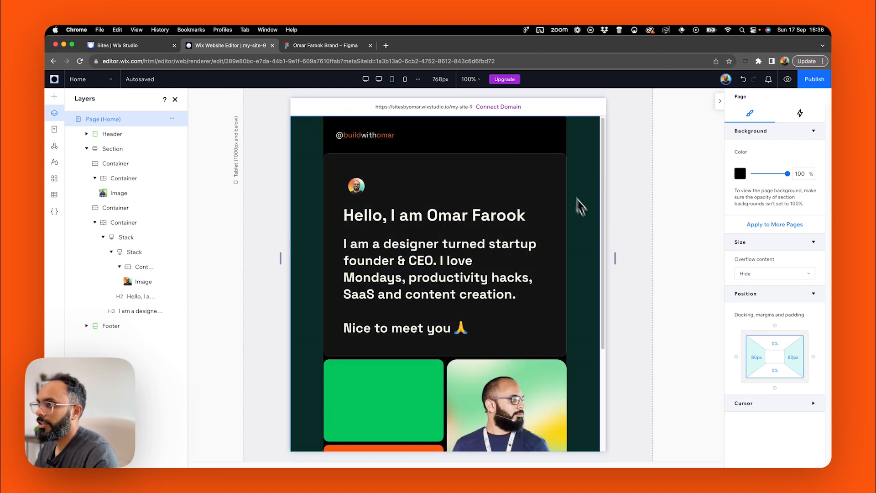
{"action": "left_click", "coordinate": [756, 357]}
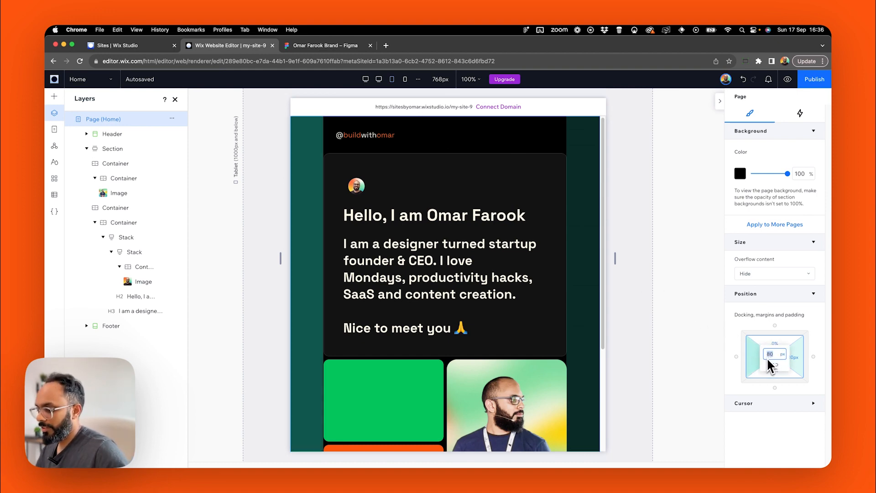
{"action": "type", "text": "40"}
{"action": "left_click", "coordinate": [798, 359]}
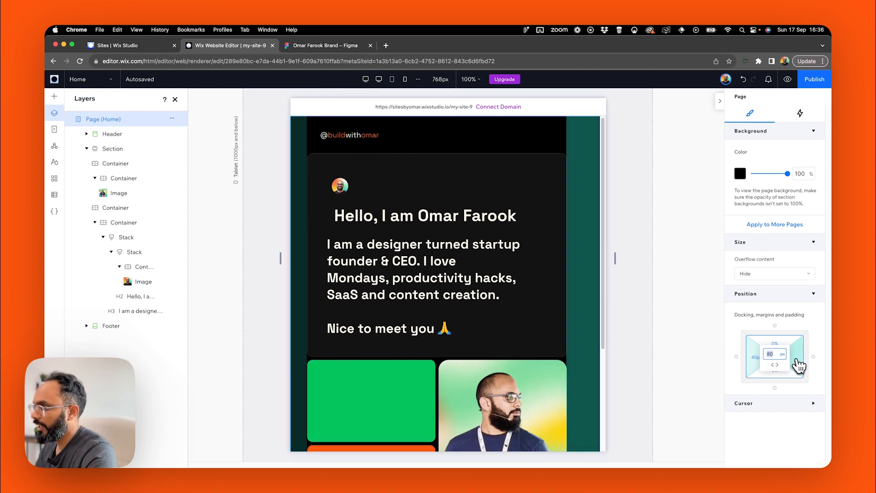
{"action": "type", "text": "4"}
{"action": "key", "text": "Return"}
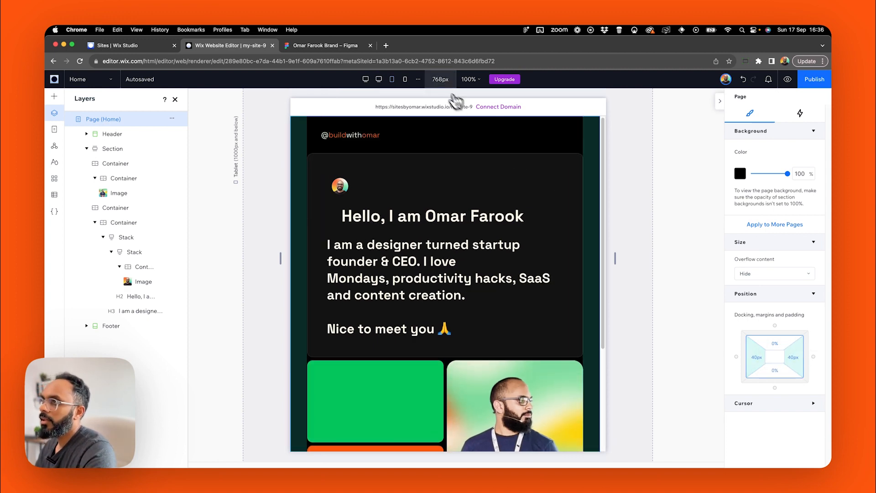
At the mobile breakpoint, move the avatar container above the heading within their stack.
{"action": "left_click", "coordinate": [406, 79]}
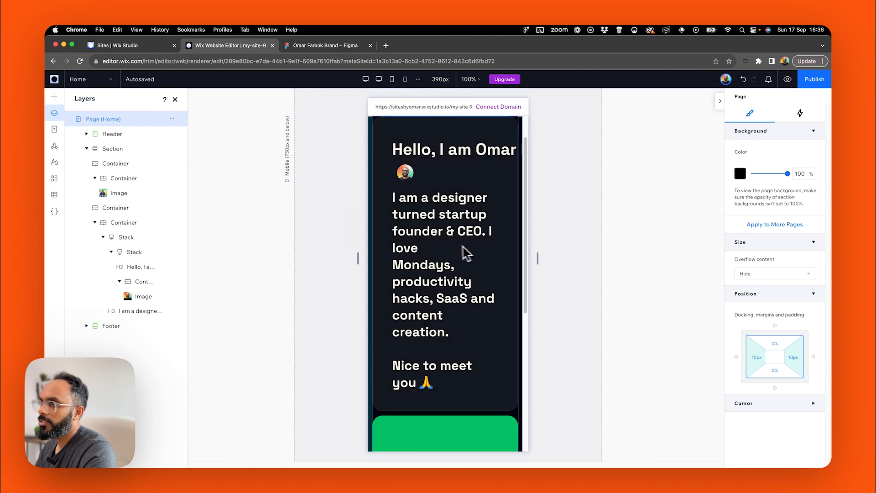
{"action": "left_click", "coordinate": [464, 162]}
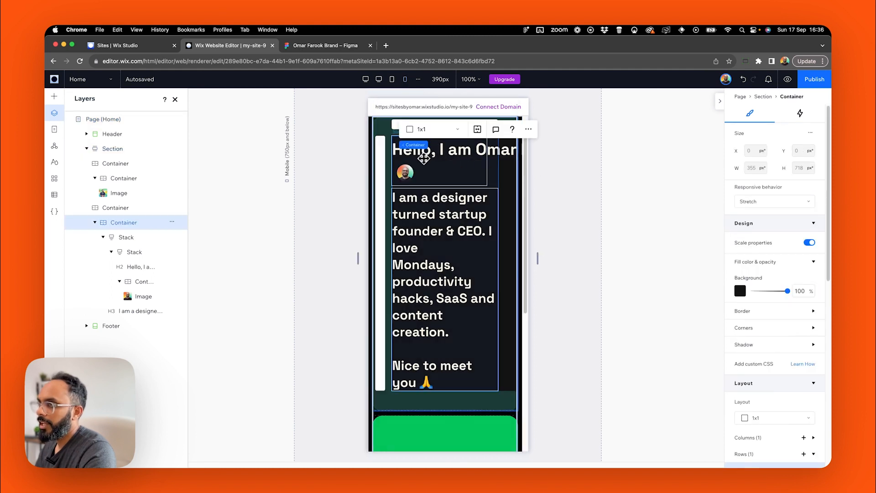
{"action": "left_click", "coordinate": [424, 157]}
{"action": "left_click", "coordinate": [418, 170]}
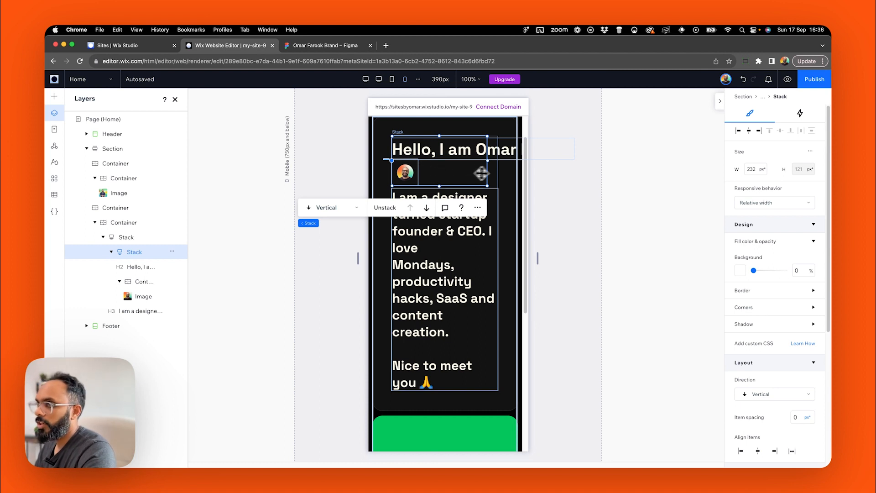
{"action": "left_click", "coordinate": [411, 174]}
{"action": "key", "text": "Up"}
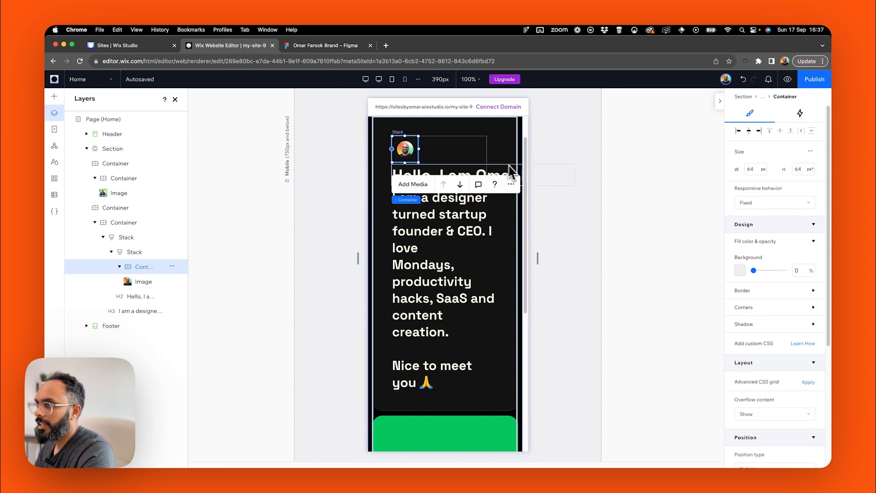
{"action": "left_click", "coordinate": [569, 162]}
Set the greeting heading's responsive behavior to Wrap at the mobile breakpoint.
{"action": "left_click", "coordinate": [457, 175]}
{"action": "left_click", "coordinate": [455, 176]}
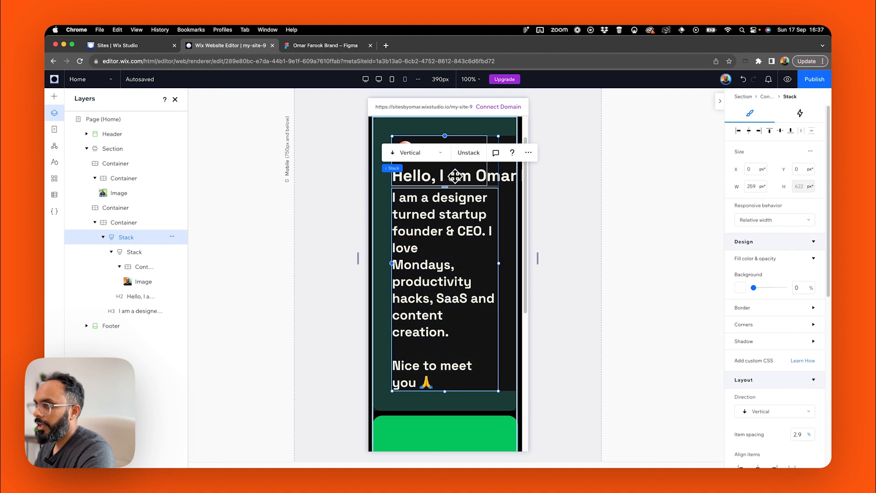
{"action": "left_click", "coordinate": [455, 175]}
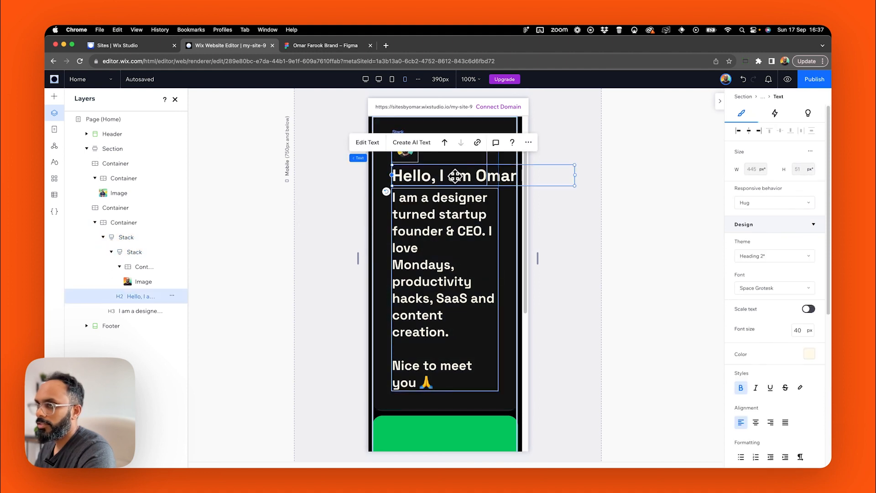
{"action": "left_click", "coordinate": [788, 203]}
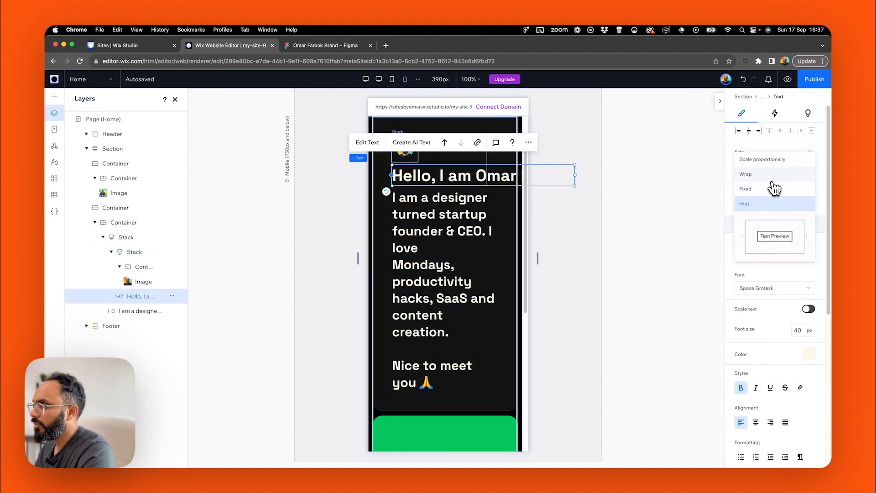
{"action": "left_click", "coordinate": [774, 176]}
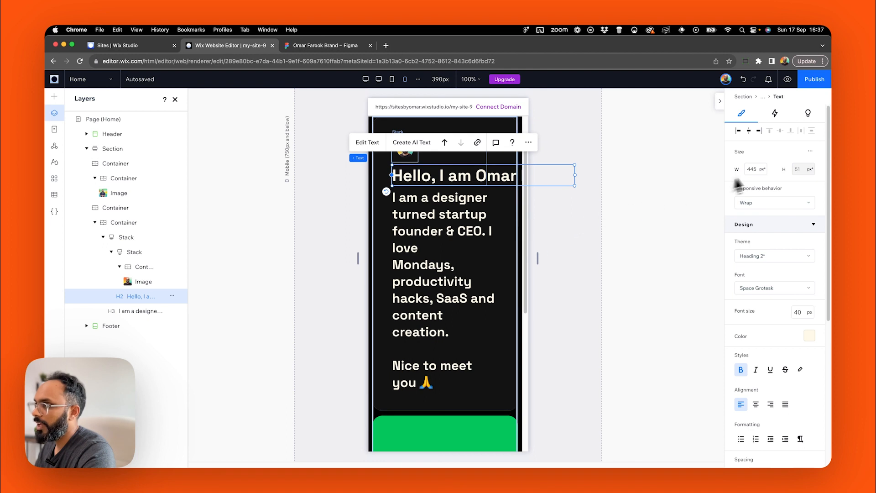
Keep the heading's behavior on Wrap and narrow its text box to match the width of the outer intro stack.
{"action": "left_click", "coordinate": [761, 203]}
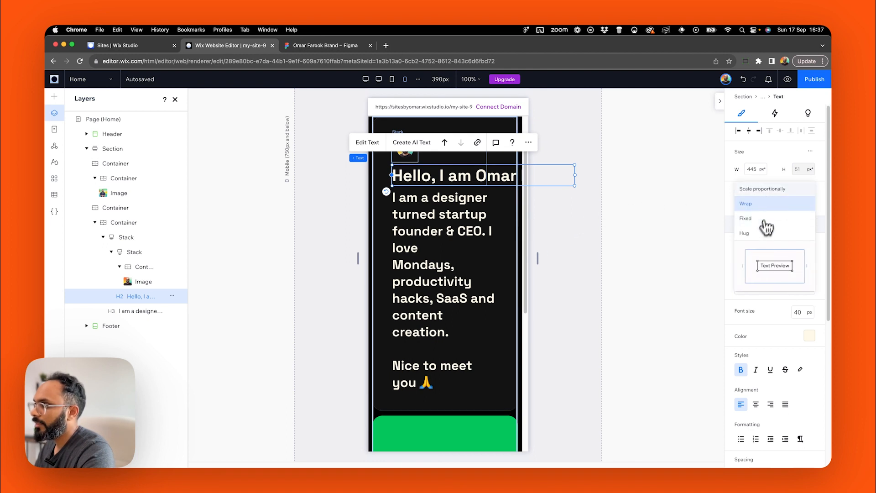
{"action": "left_click", "coordinate": [779, 189]}
{"action": "left_click", "coordinate": [776, 207]}
{"action": "left_click", "coordinate": [774, 217]}
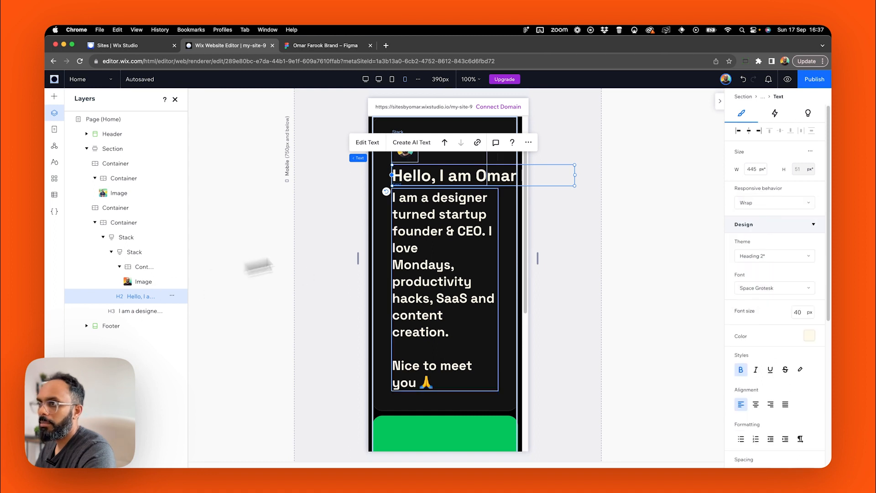
{"action": "left_click_drag", "start_coordinate": [574, 175], "coordinate": [498, 182]}
{"action": "left_click", "coordinate": [483, 160]}
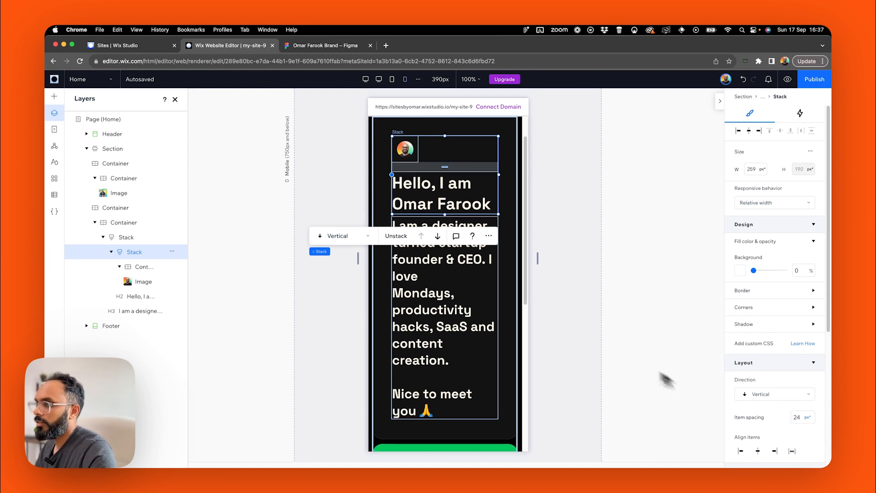
Set the outer intro stack's item spacing to 24 px.
{"action": "left_click", "coordinate": [564, 273]}
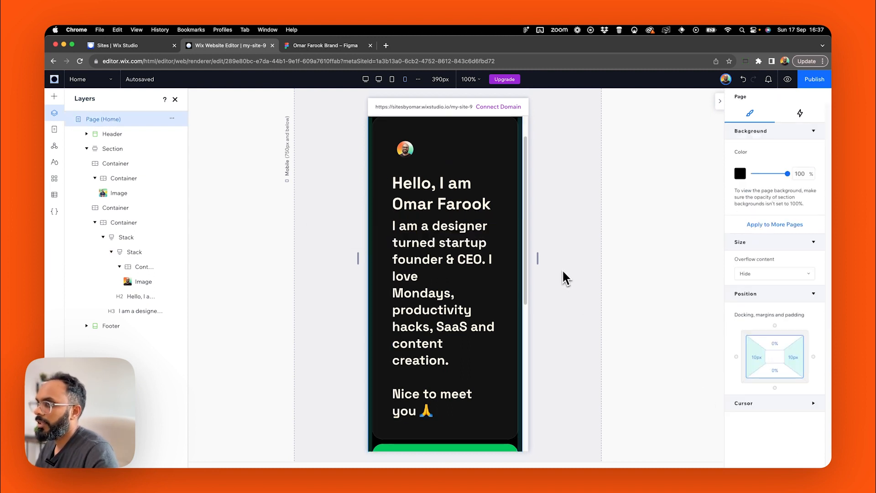
{"action": "left_click", "coordinate": [450, 213]}
{"action": "left_click", "coordinate": [451, 212]}
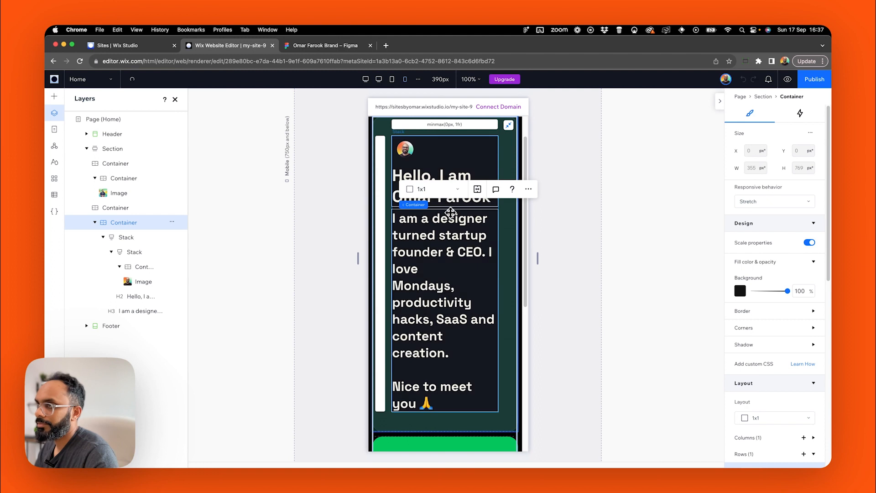
{"action": "left_click", "coordinate": [451, 212]}
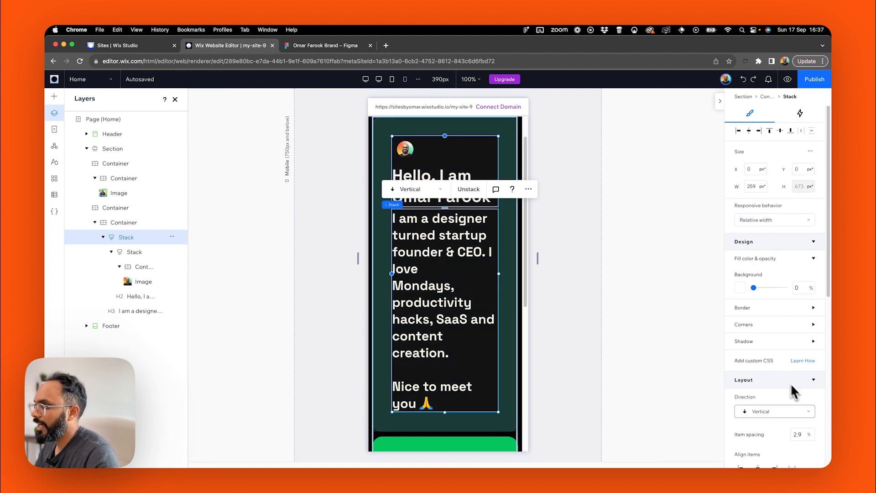
{"action": "left_click", "coordinate": [810, 439]}
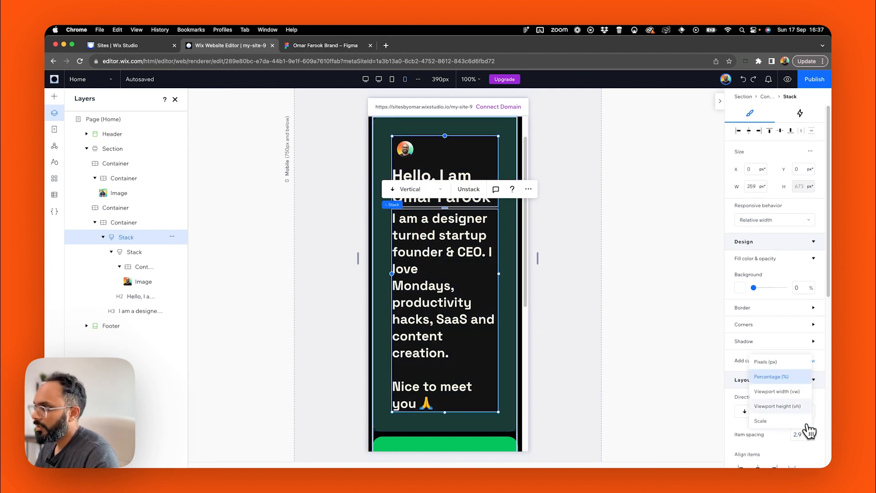
{"action": "left_click", "coordinate": [780, 379]}
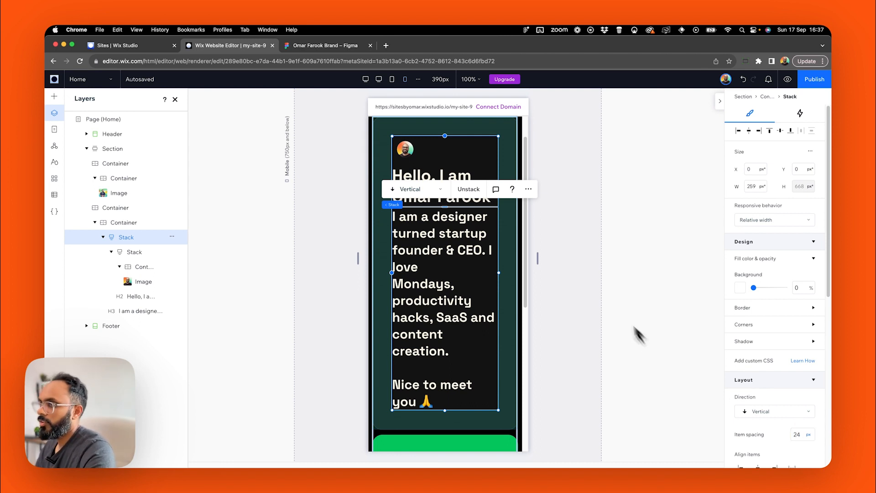
{"action": "left_click", "coordinate": [597, 272]}
Check the position, margin and padding settings of the intro container, its parent section and the orange container.
{"action": "left_click", "coordinate": [502, 206]}
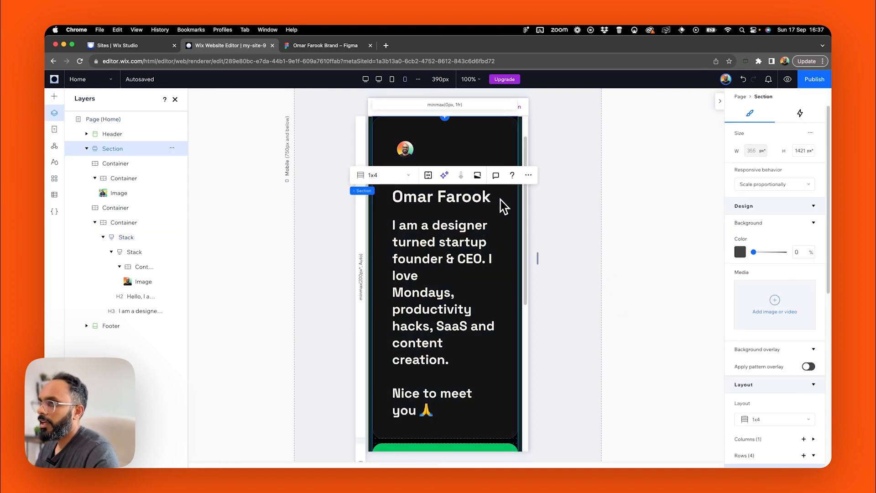
{"action": "left_click", "coordinate": [502, 257]}
{"action": "scroll", "coordinate": [770, 338], "scroll_direction": "down", "scroll_amount": 10}
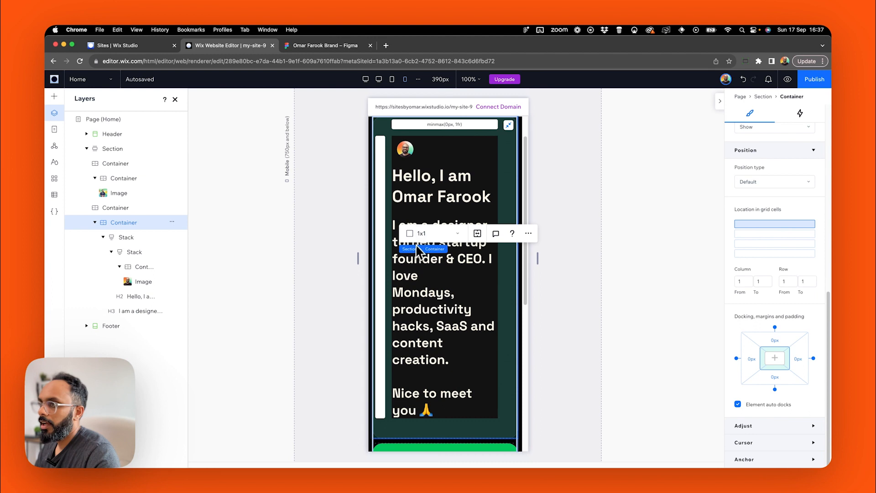
{"action": "left_click", "coordinate": [413, 249]}
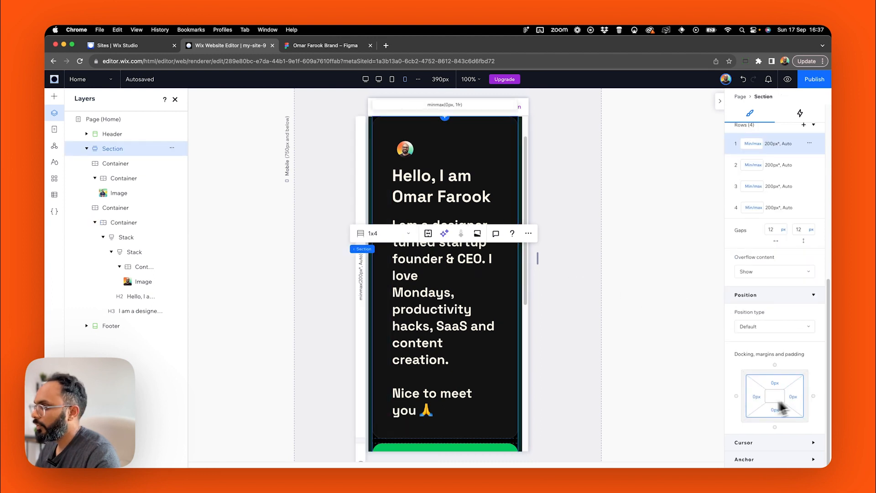
{"action": "left_click", "coordinate": [118, 167]}
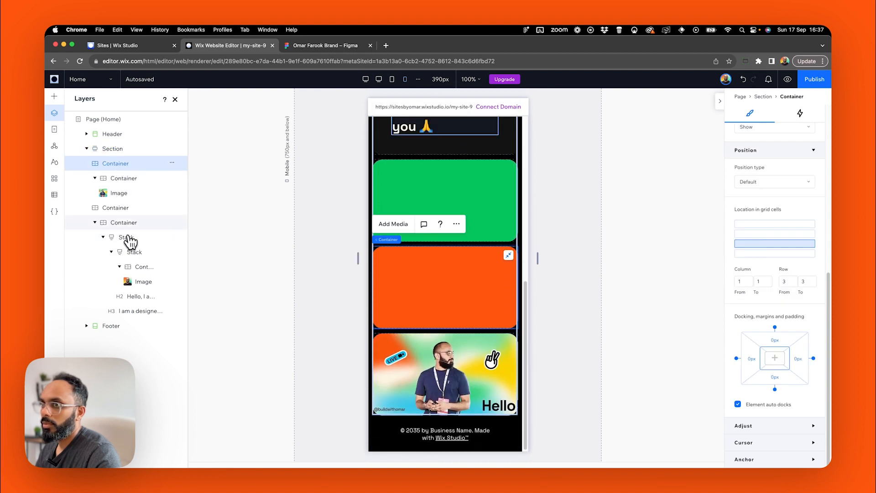
Set the intro container's padding to 20 px on all four sides at the mobile breakpoint.
{"action": "left_click", "coordinate": [124, 223]}
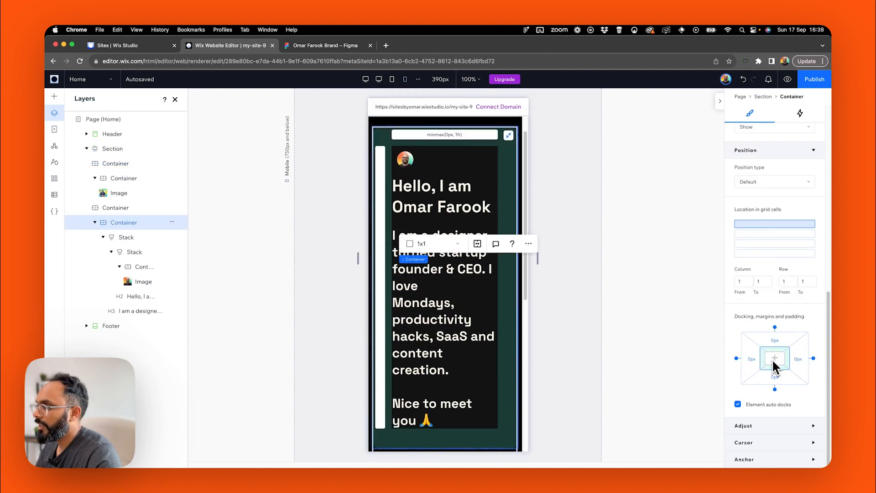
{"action": "left_click", "coordinate": [774, 357]}
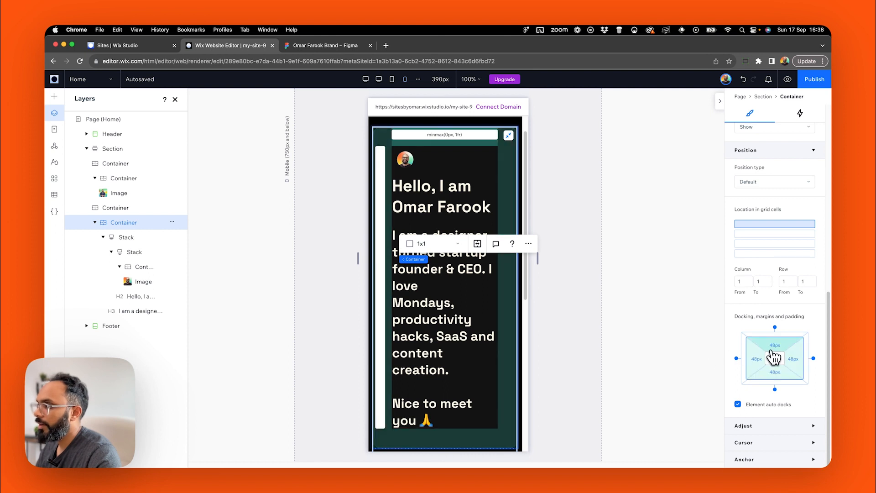
{"action": "left_click", "coordinate": [775, 358]}
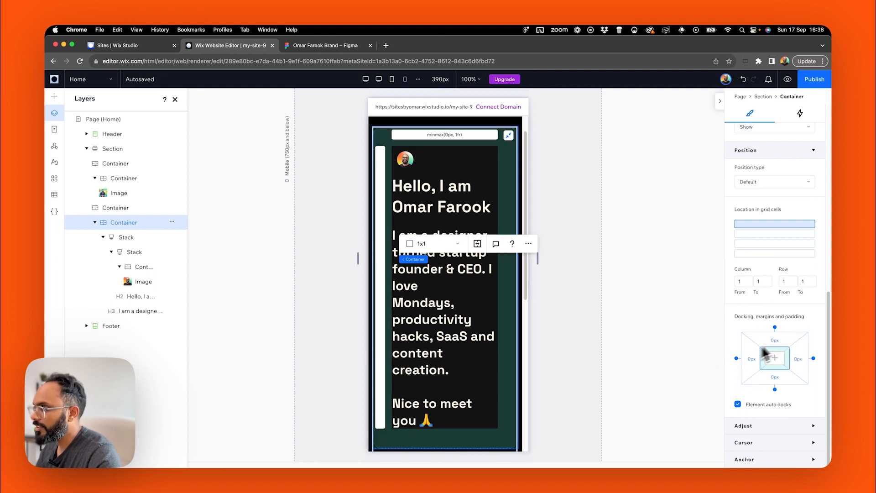
{"action": "left_click", "coordinate": [781, 357]}
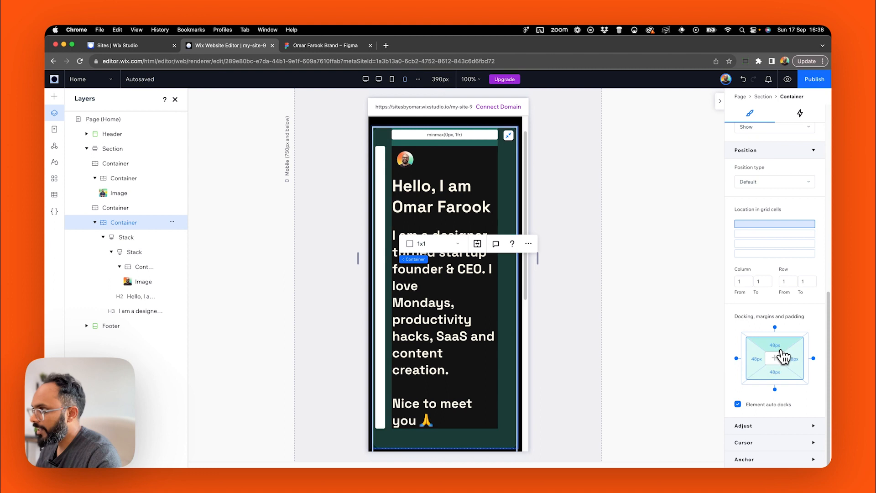
{"action": "left_click", "coordinate": [781, 348]}
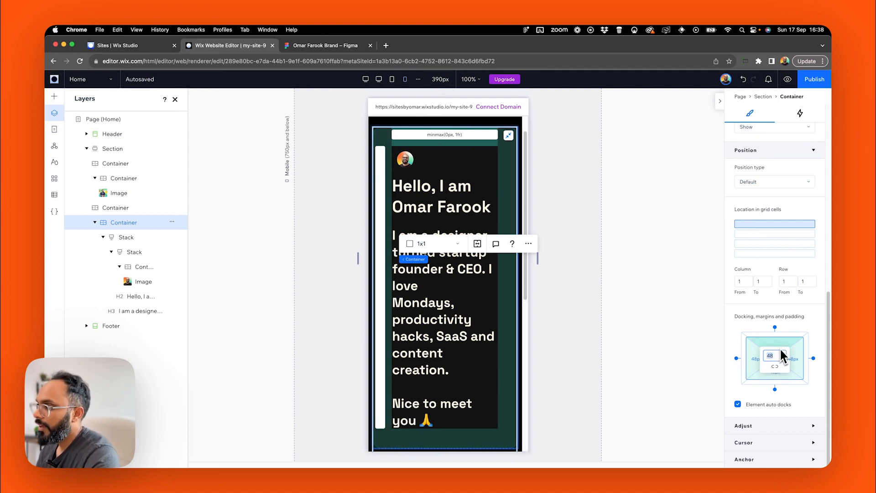
{"action": "type", "text": "20"}
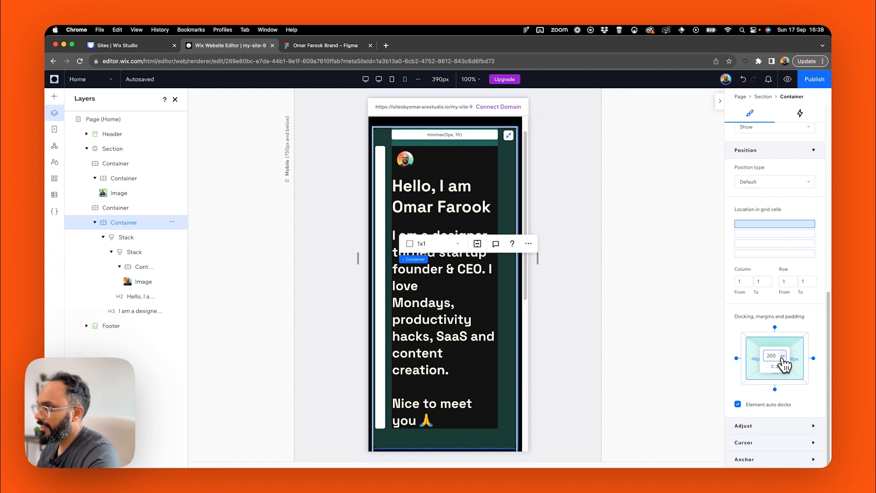
{"action": "left_click", "coordinate": [774, 367]}
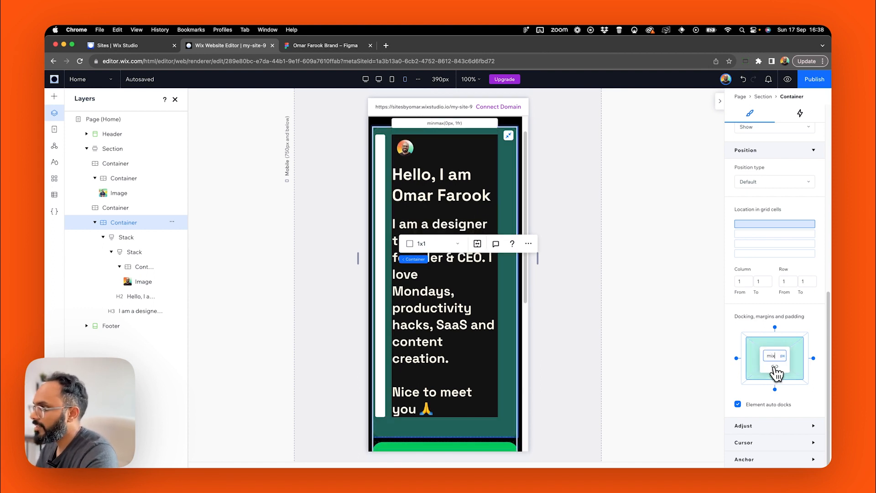
{"action": "left_click", "coordinate": [641, 326]}
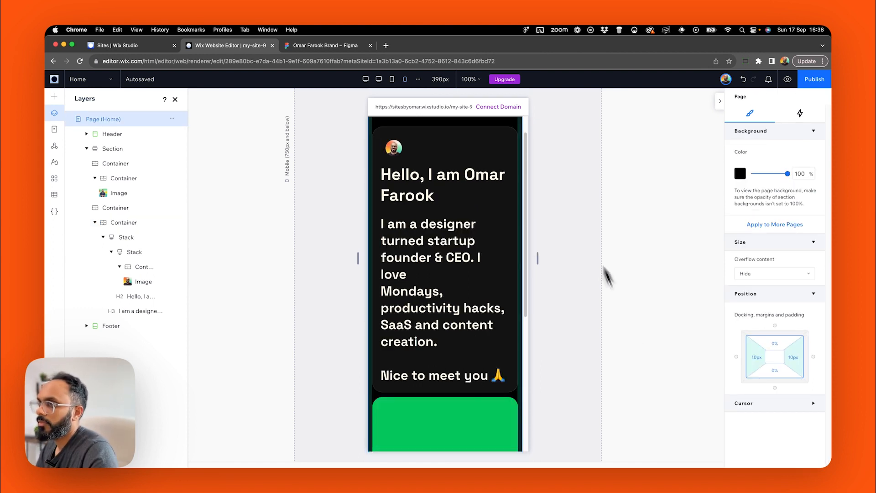
Preview the mobile page, widen the preview to about 686 px to test the text reflow, and return to editing.
{"action": "scroll", "coordinate": [579, 274], "scroll_direction": "down", "scroll_amount": 10}
{"action": "scroll", "coordinate": [524, 245], "scroll_direction": "up", "scroll_amount": 10}
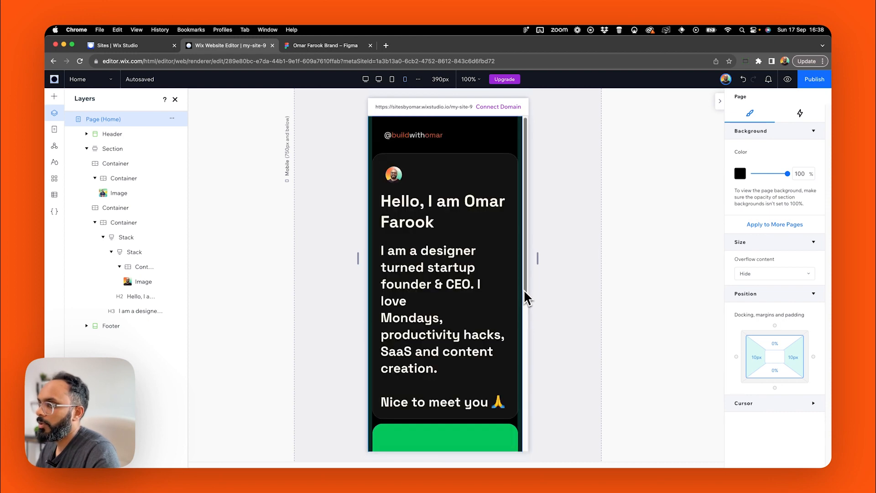
{"action": "scroll", "coordinate": [523, 289], "scroll_direction": "down", "scroll_amount": 1}
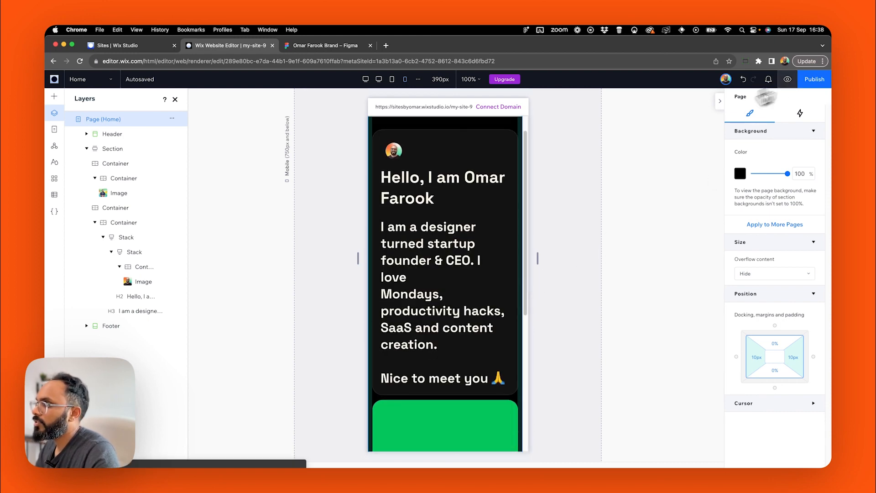
{"action": "left_click", "coordinate": [787, 80]}
{"action": "scroll", "coordinate": [547, 265], "scroll_direction": "down", "scroll_amount": 10}
{"action": "scroll", "coordinate": [488, 296], "scroll_direction": "up", "scroll_amount": 10}
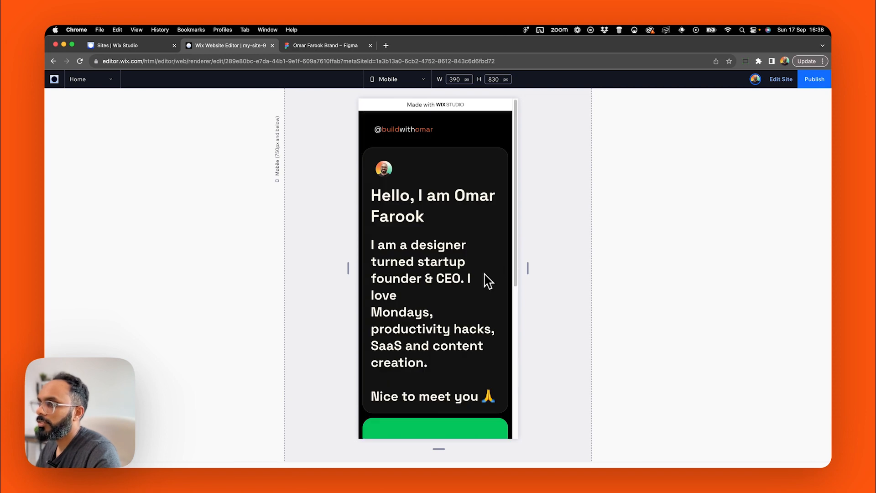
{"action": "left_click_drag", "start_coordinate": [527, 268], "coordinate": [588, 287]}
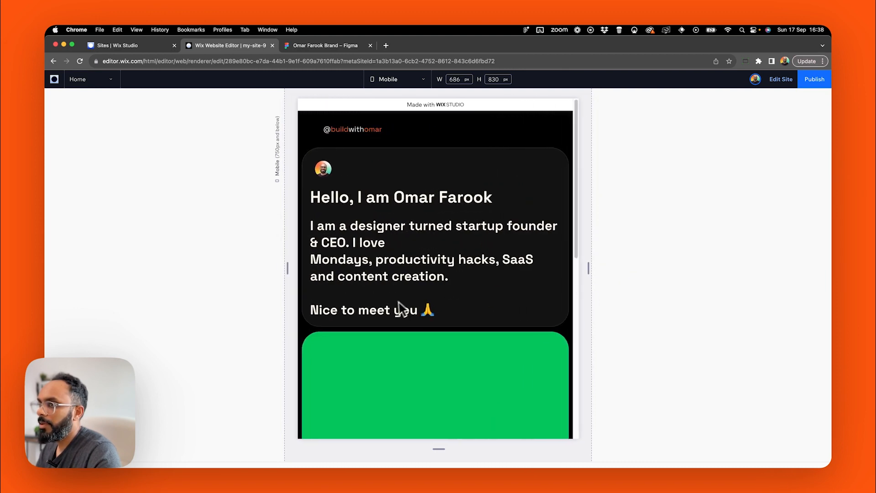
{"action": "left_click", "coordinate": [780, 80]}
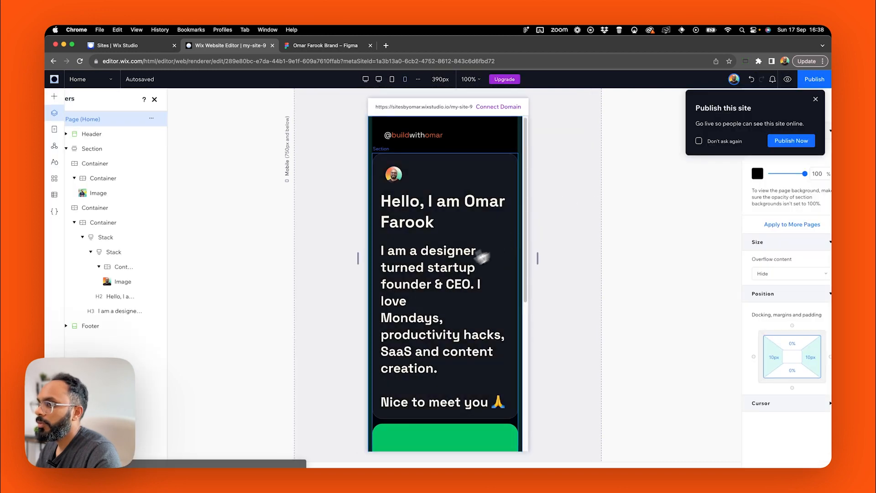
Increase the intro container's bottom padding at the mobile breakpoint.
{"action": "left_click", "coordinate": [432, 257]}
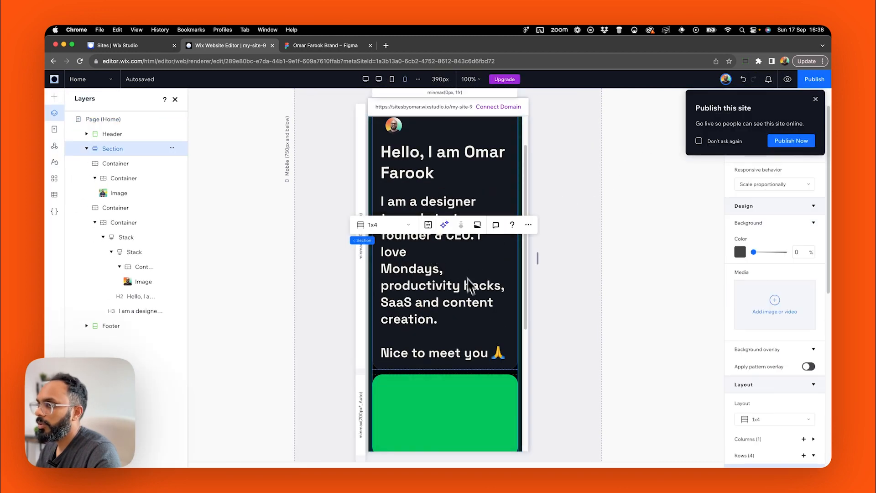
{"action": "left_click", "coordinate": [378, 365]}
{"action": "scroll", "coordinate": [425, 205], "scroll_direction": "up", "scroll_amount": 2}
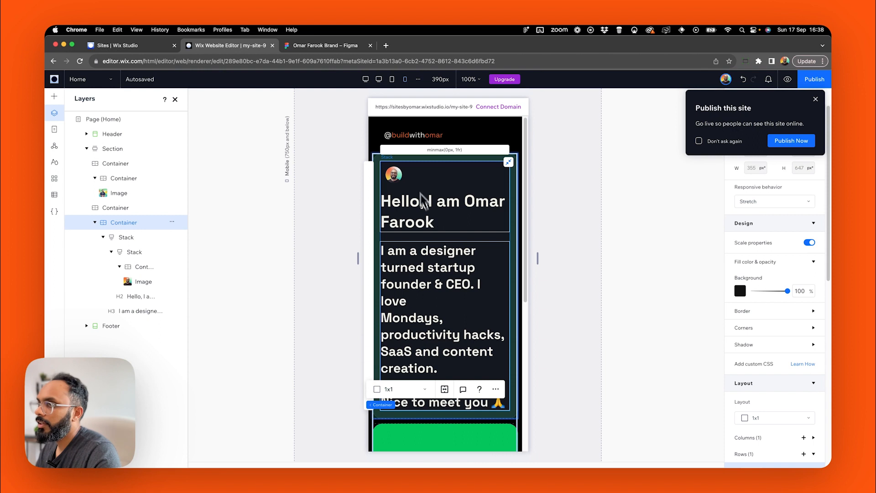
{"action": "left_click", "coordinate": [393, 164]}
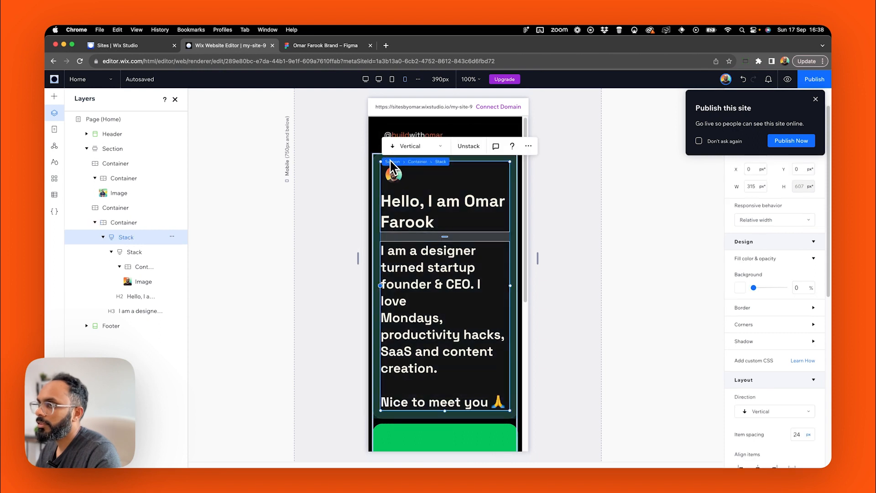
{"action": "left_click", "coordinate": [416, 163]}
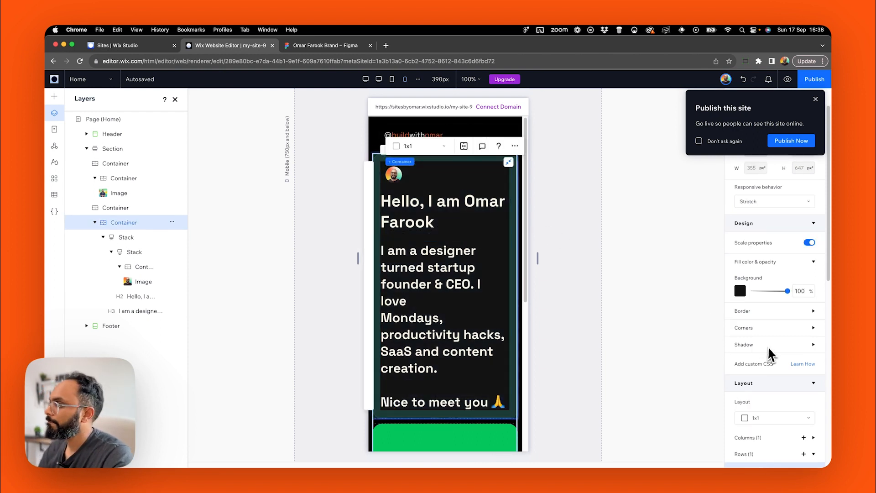
{"action": "scroll", "coordinate": [771, 365], "scroll_direction": "down", "scroll_amount": 4}
{"action": "scroll", "coordinate": [772, 381], "scroll_direction": "down", "scroll_amount": 5}
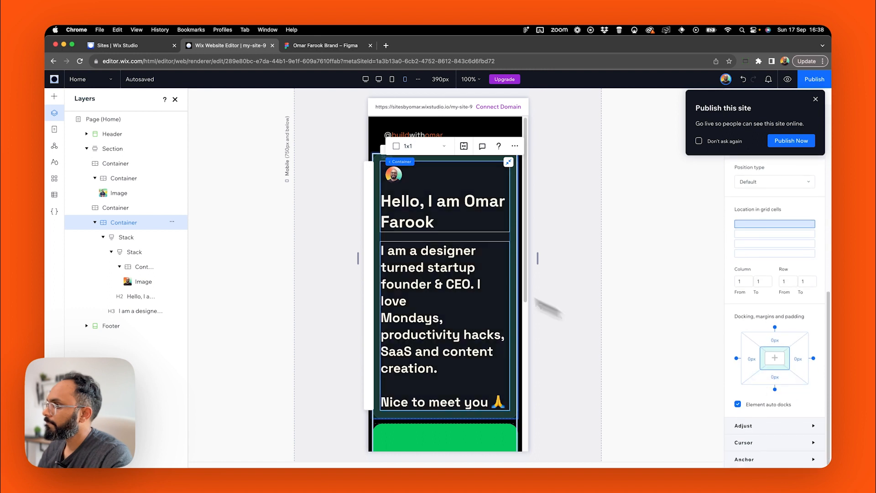
{"action": "left_click", "coordinate": [774, 357]}
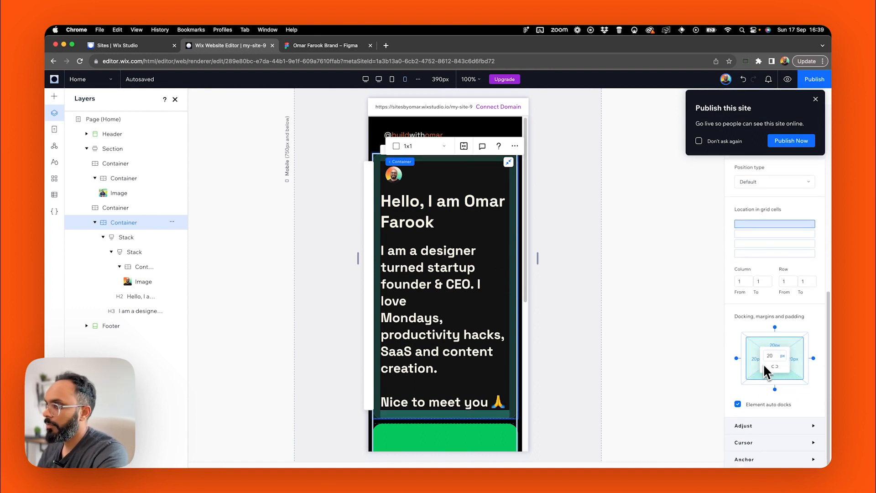
{"action": "left_click", "coordinate": [772, 359]}
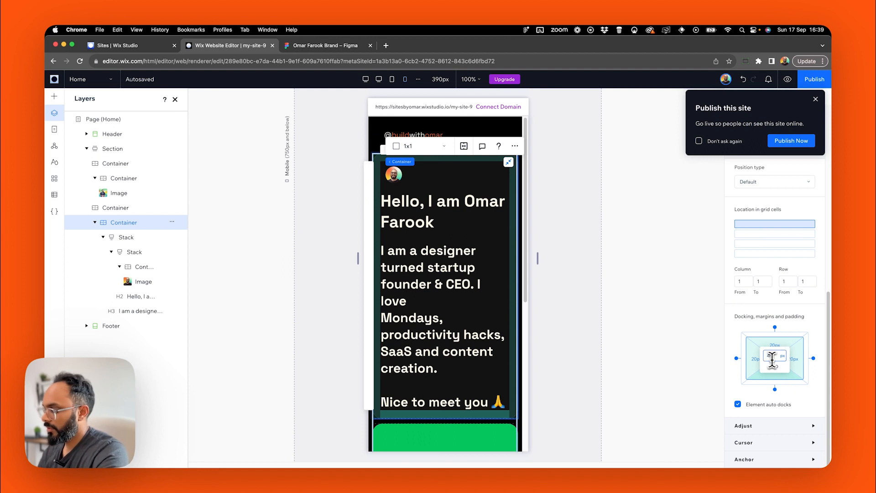
{"action": "left_click", "coordinate": [570, 379]}
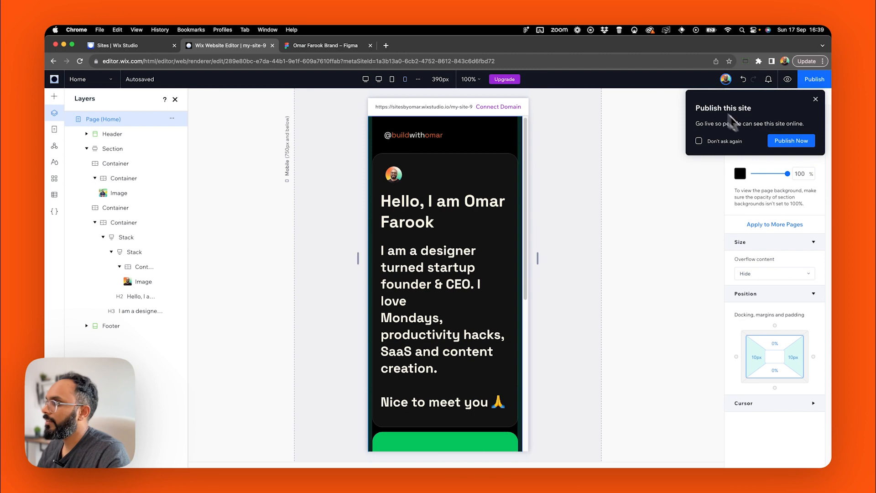
Preview the mobile page, widen the preview past the tablet breakpoint to at least 751 px to test the reflow, and return to editing.
{"action": "left_click", "coordinate": [788, 79]}
{"action": "scroll", "coordinate": [444, 221], "scroll_direction": "down", "scroll_amount": 1}
{"action": "scroll", "coordinate": [440, 240], "scroll_direction": "up", "scroll_amount": 1}
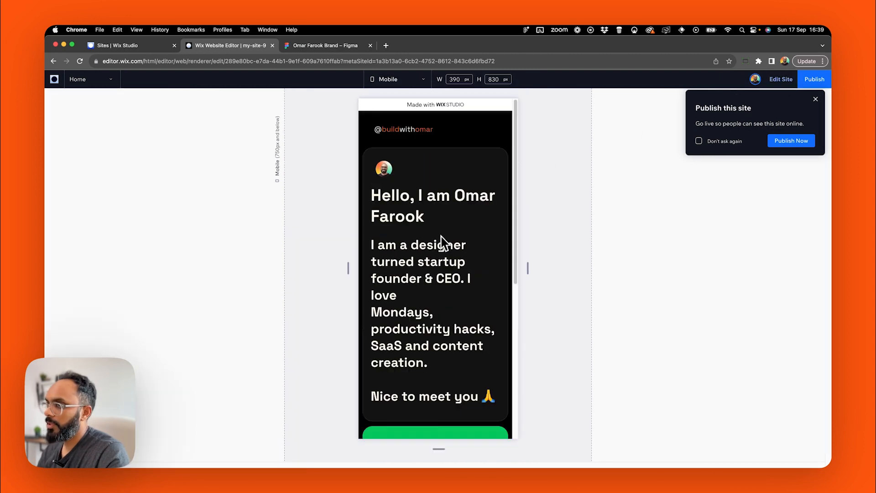
{"action": "scroll", "coordinate": [461, 224], "scroll_direction": "down", "scroll_amount": 1}
{"action": "scroll", "coordinate": [483, 251], "scroll_direction": "up", "scroll_amount": 1}
{"action": "left_click_drag", "start_coordinate": [529, 273], "coordinate": [602, 277]}
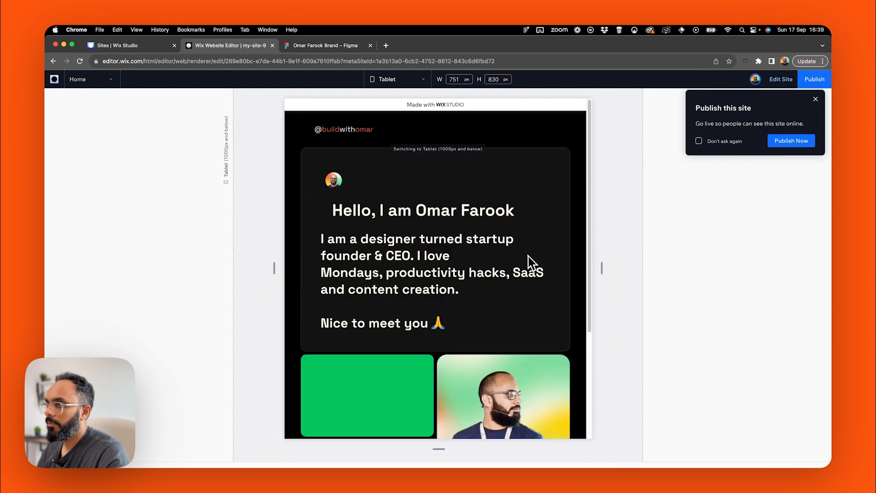
{"action": "left_click_drag", "start_coordinate": [602, 268], "coordinate": [618, 284]}
{"action": "left_click", "coordinate": [781, 80]}
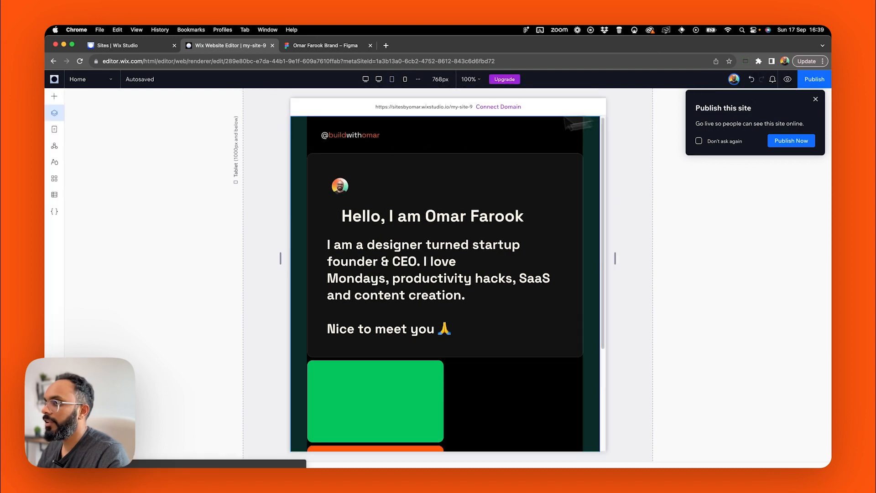
Left-align the items of the inner stack holding the profile image and heading at the tablet breakpoint, dismissing the publish prompt.
{"action": "left_click", "coordinate": [385, 172]}
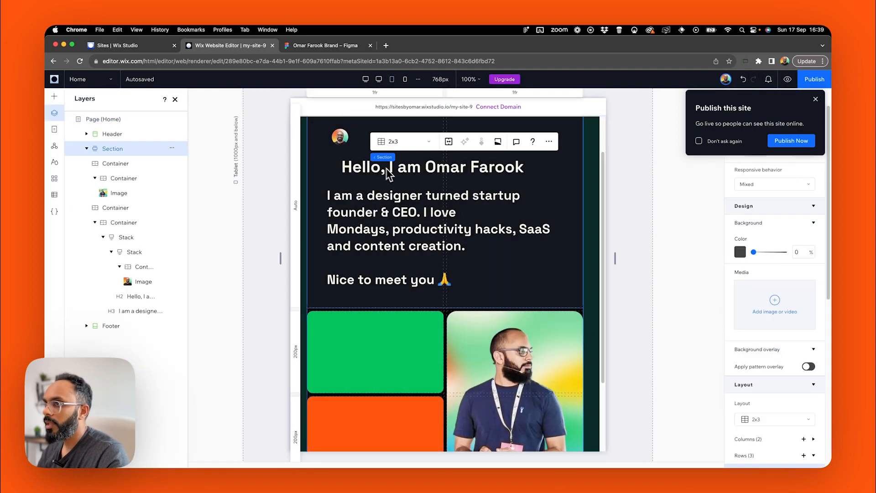
{"action": "left_click", "coordinate": [394, 169]}
{"action": "left_click", "coordinate": [375, 167]}
{"action": "left_click", "coordinate": [374, 167]}
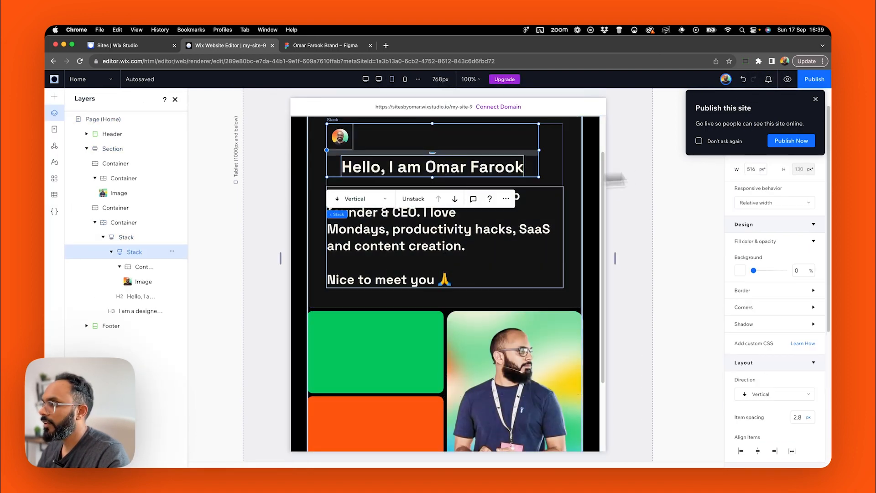
{"action": "left_click", "coordinate": [816, 100]}
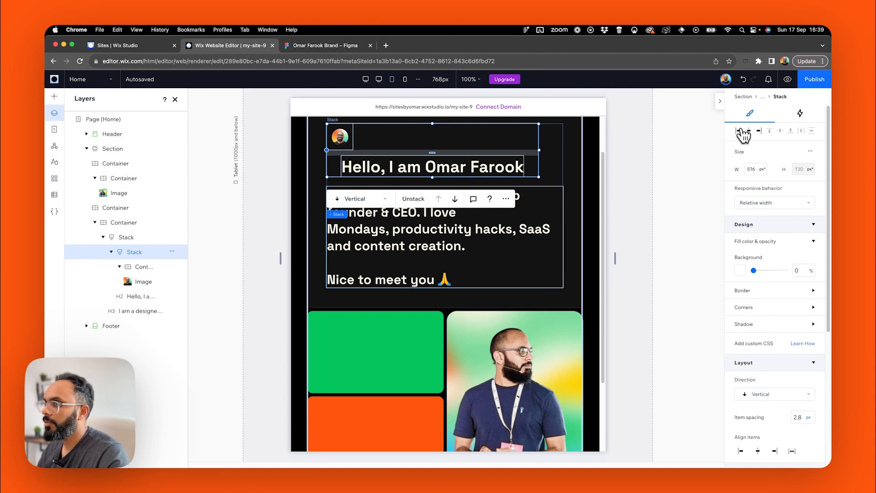
{"action": "scroll", "coordinate": [764, 340], "scroll_direction": "down", "scroll_amount": 5}
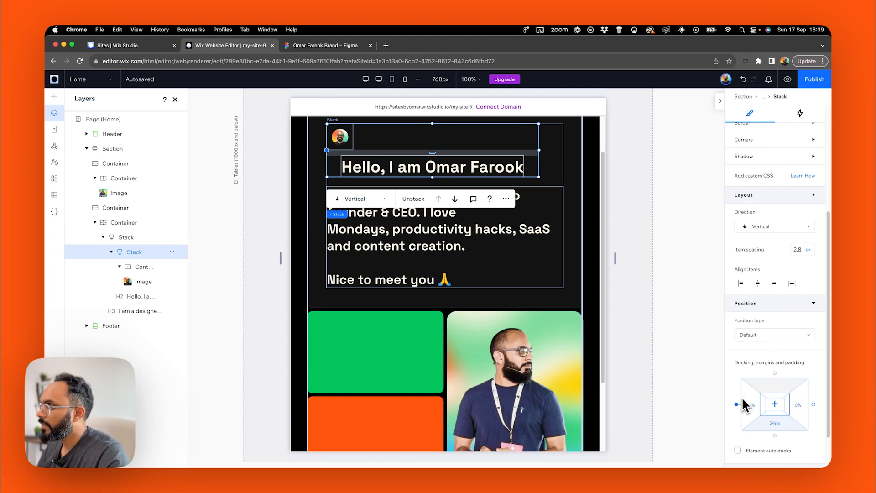
{"action": "left_click", "coordinate": [743, 284]}
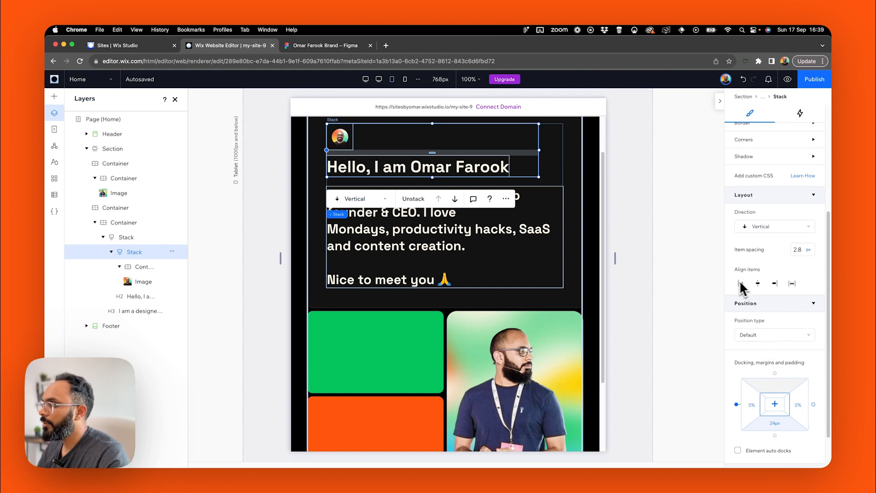
{"action": "left_click", "coordinate": [562, 181]}
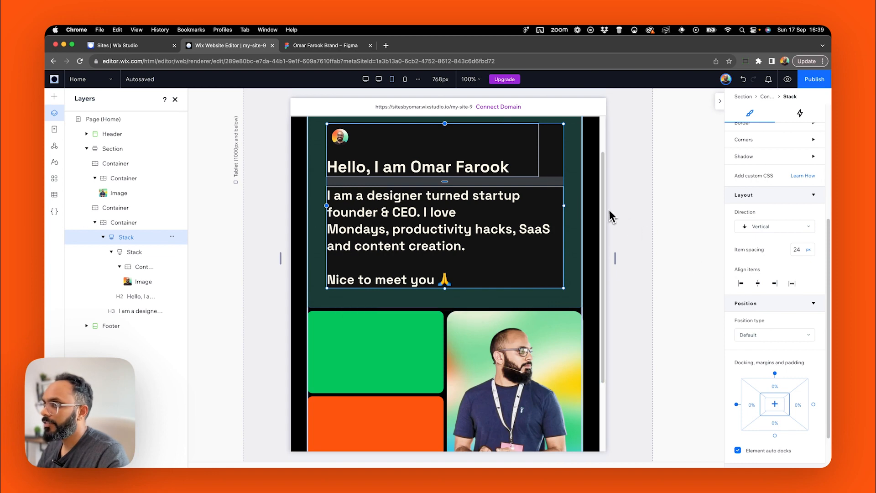
{"action": "left_click", "coordinate": [616, 247]}
{"action": "scroll", "coordinate": [616, 246], "scroll_direction": "up", "scroll_amount": 2}
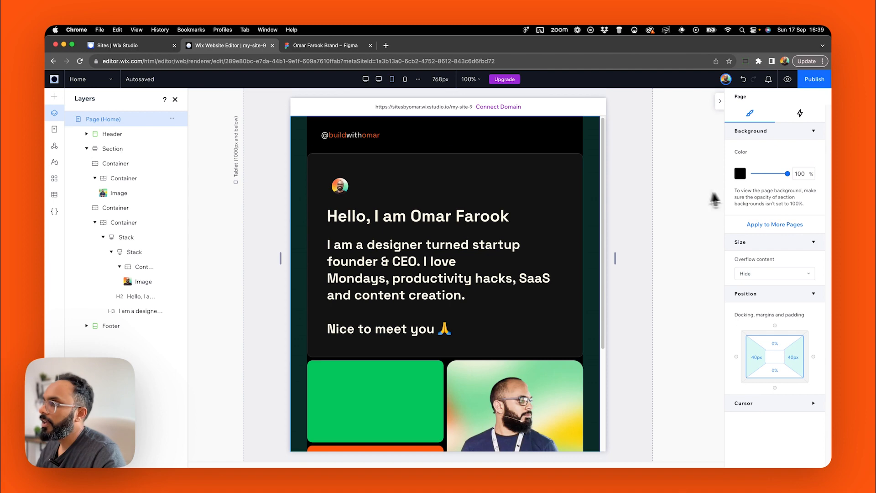
Reduce the intro paragraph's font size at the mobile breakpoint, trying 28 px and settling on 24 px.
{"action": "left_click", "coordinate": [404, 80]}
{"action": "left_click", "coordinate": [421, 220]}
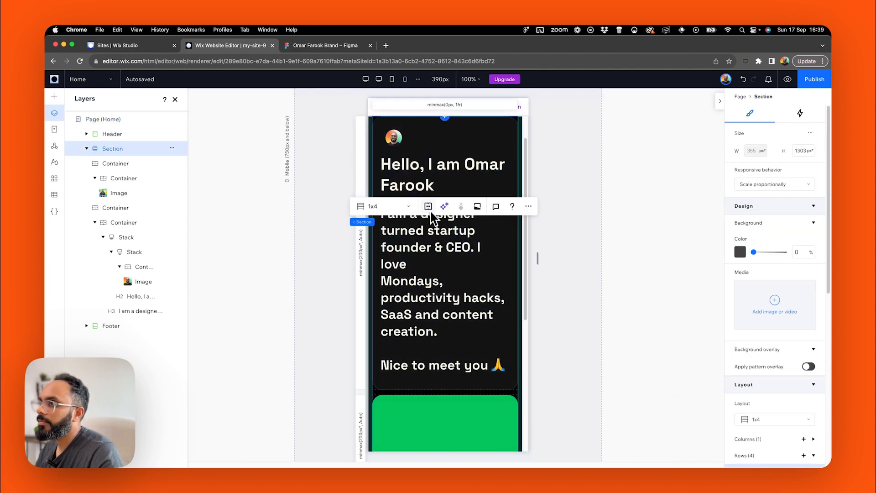
{"action": "left_click", "coordinate": [423, 244]}
{"action": "left_click", "coordinate": [426, 245]}
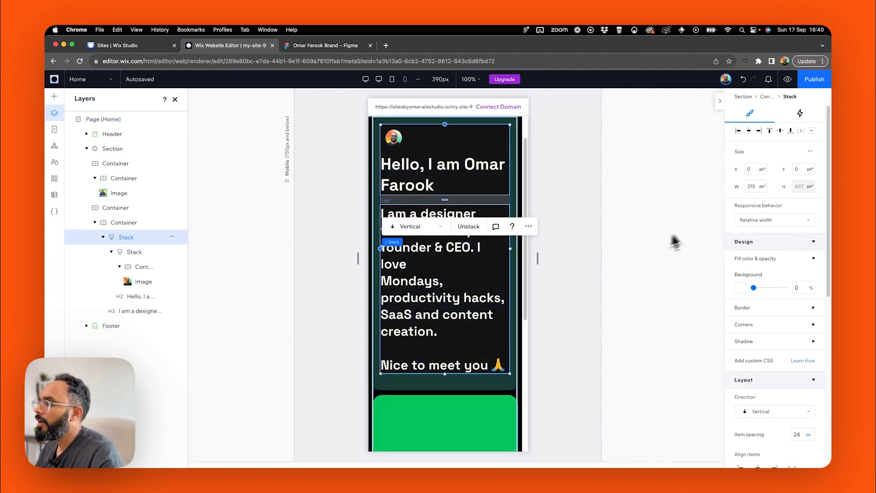
{"action": "left_click", "coordinate": [458, 275]}
{"action": "double_click", "coordinate": [462, 292]}
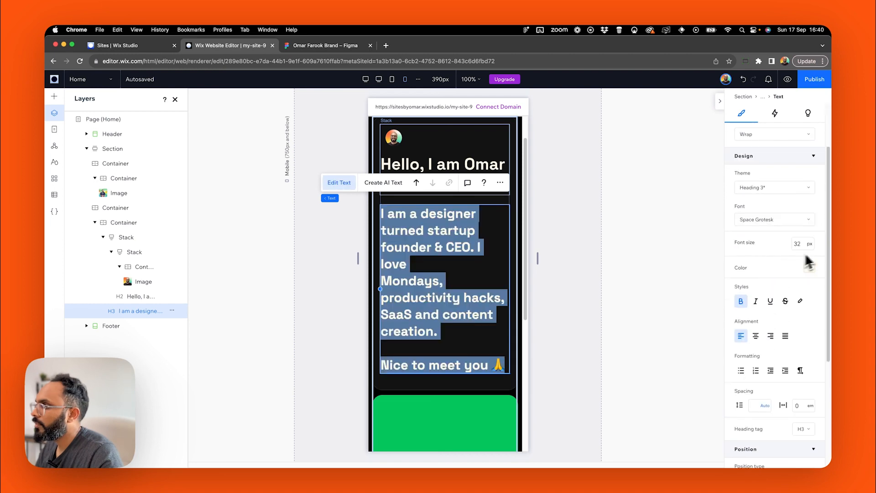
{"action": "left_click", "coordinate": [366, 79]}
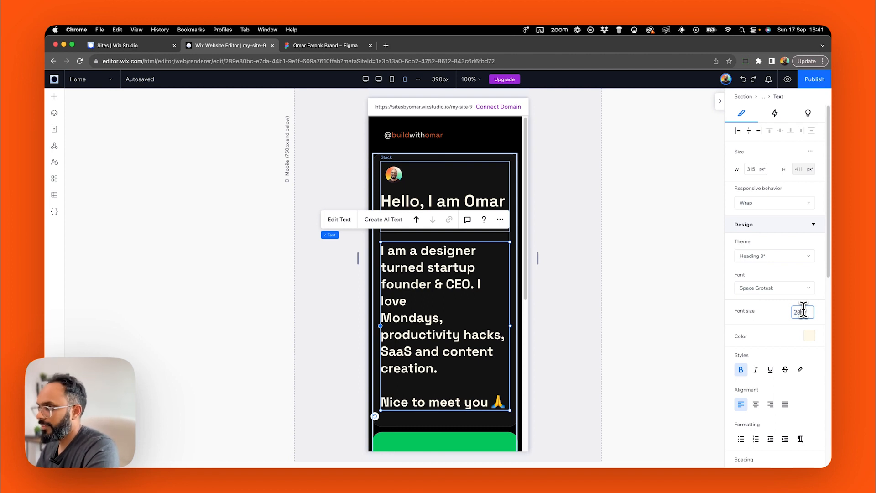
{"action": "key", "text": "Return"}
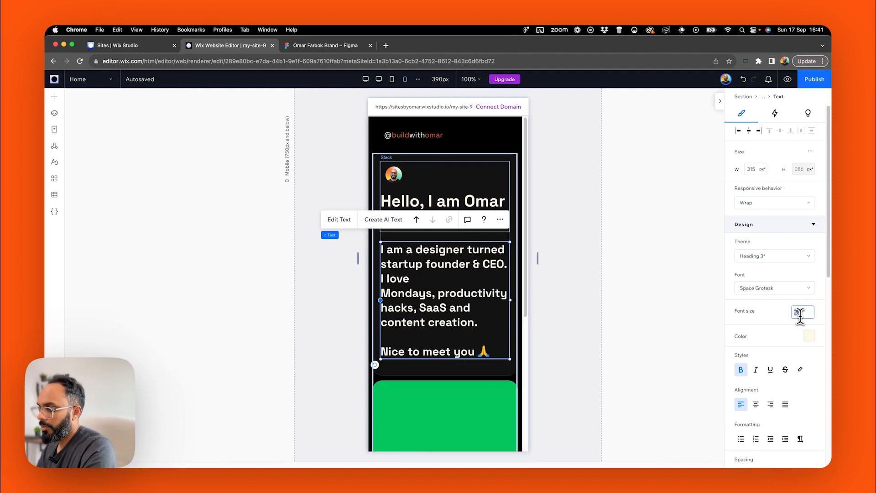
{"action": "key", "text": "Return"}
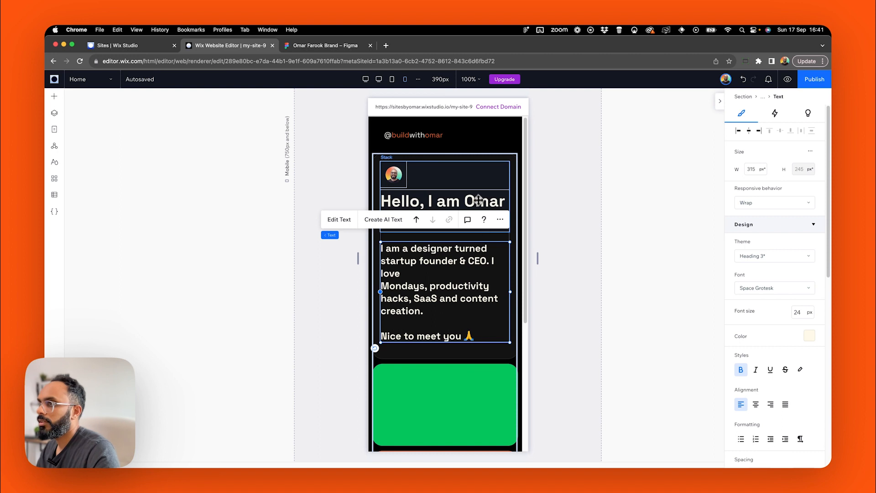
Reduce the intro heading's mobile font size through 36 px and 32 px, settling on 28 px.
{"action": "left_click", "coordinate": [480, 202]}
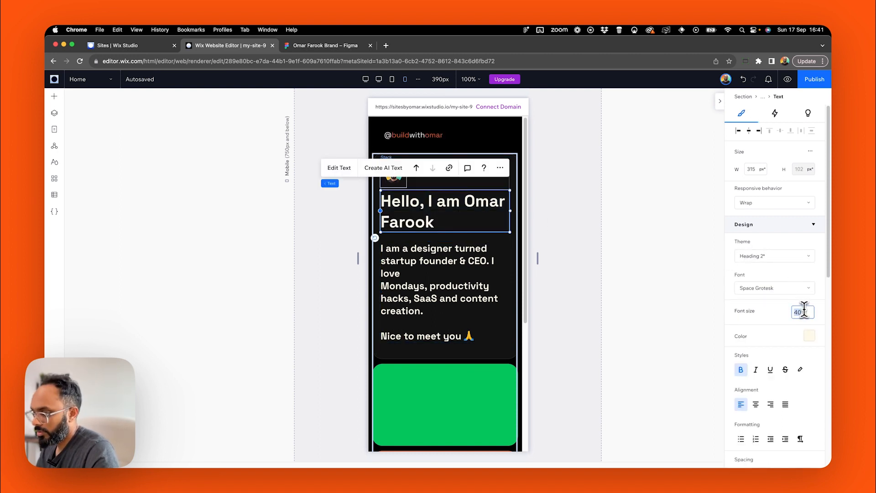
{"action": "key", "text": "Return"}
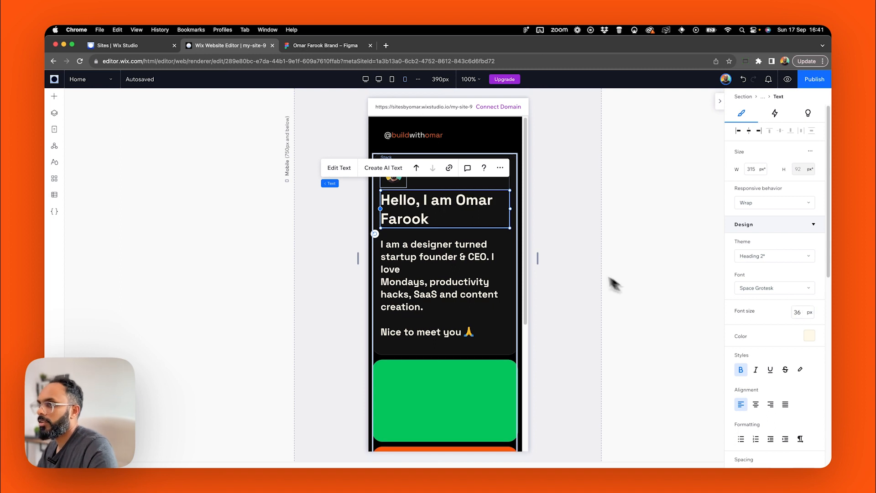
{"action": "left_click", "coordinate": [802, 314]}
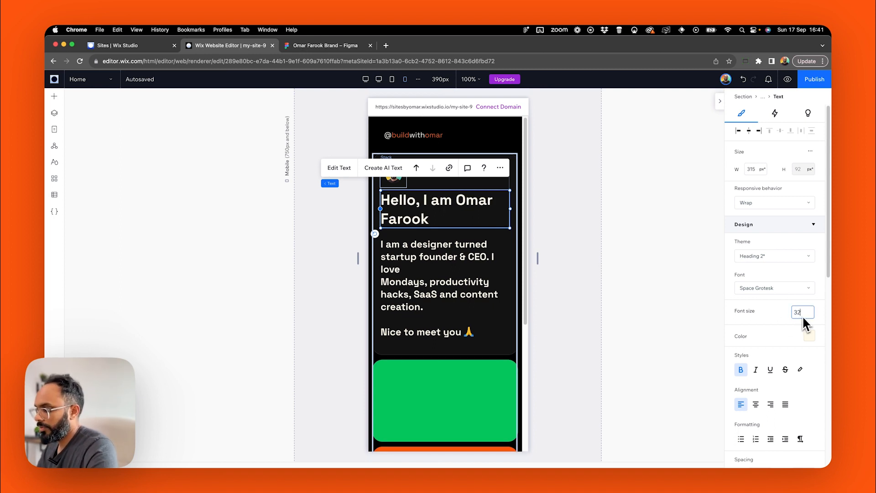
{"action": "key", "text": "Return"}
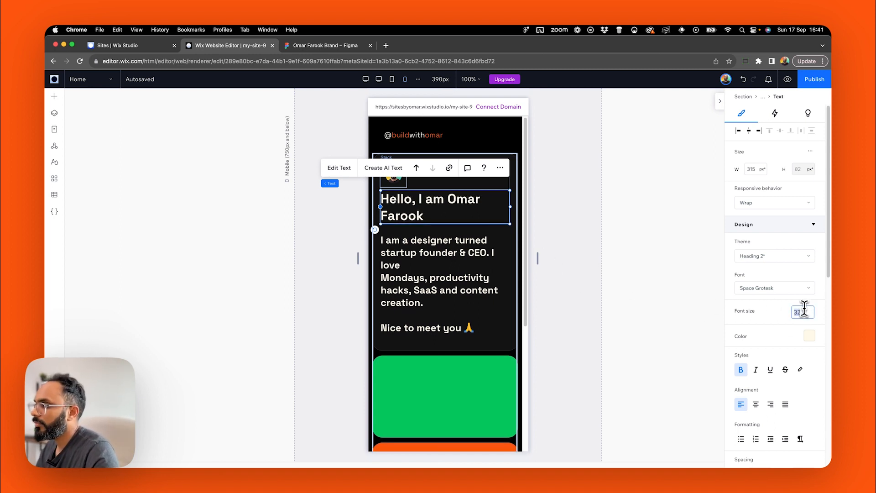
{"action": "key", "text": "Return"}
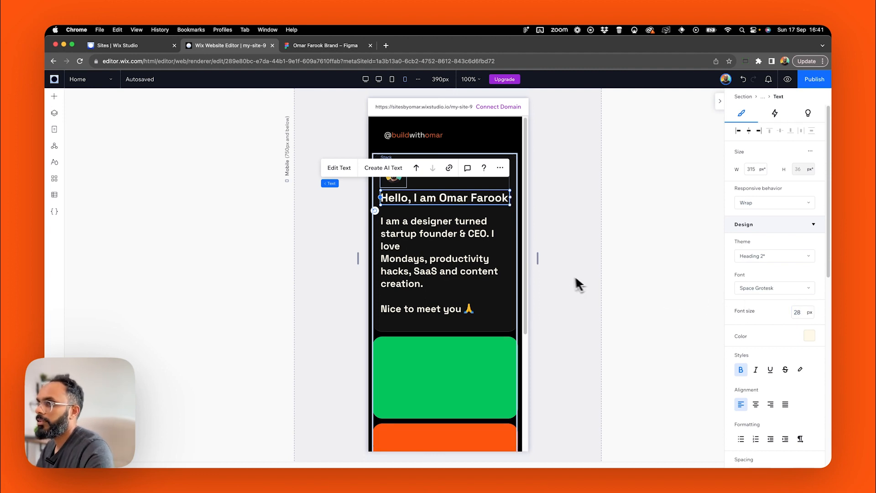
{"action": "left_click", "coordinate": [558, 246]}
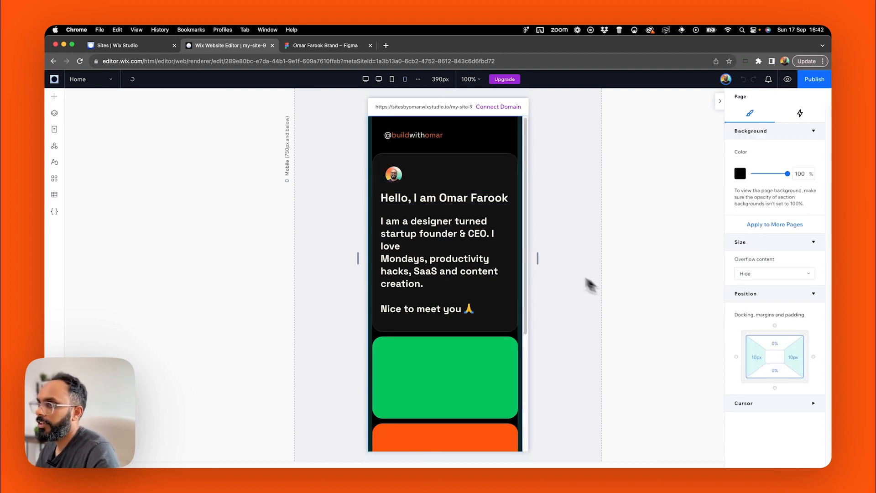
Review the mobile page and check the intro container's size, design and layout settings.
{"action": "left_click", "coordinate": [491, 222]}
{"action": "scroll", "coordinate": [758, 365], "scroll_direction": "down", "scroll_amount": 3}
{"action": "scroll", "coordinate": [771, 378], "scroll_direction": "up", "scroll_amount": 3}
{"action": "left_click", "coordinate": [511, 223]}
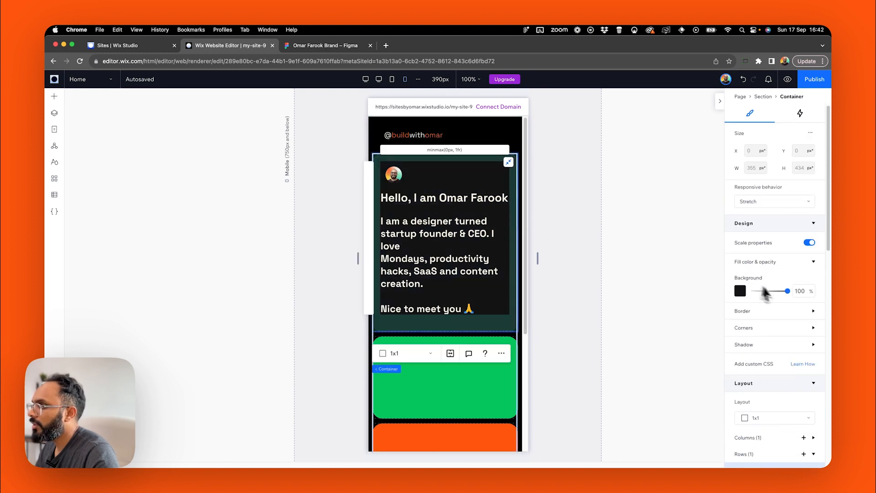
{"action": "scroll", "coordinate": [773, 335], "scroll_direction": "down", "scroll_amount": 3}
{"action": "scroll", "coordinate": [774, 335], "scroll_direction": "down", "scroll_amount": 3}
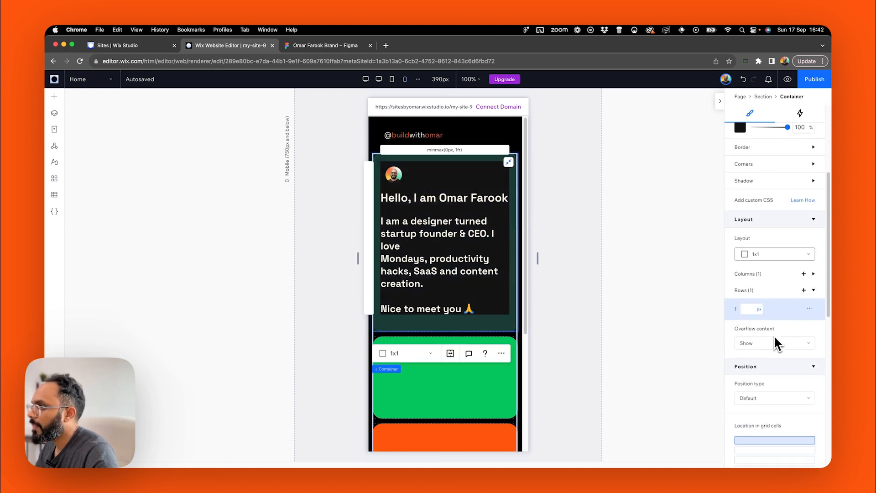
{"action": "left_click", "coordinate": [568, 289]}
Remove the header logo text stack's overrides at the tablet breakpoint and align it to the header's left edge at X 0.
{"action": "left_click", "coordinate": [417, 136]}
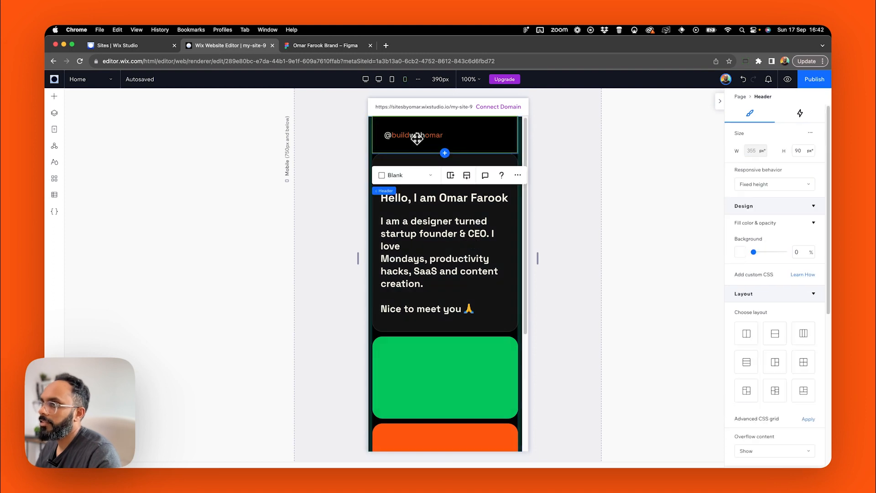
{"action": "left_click", "coordinate": [487, 147]}
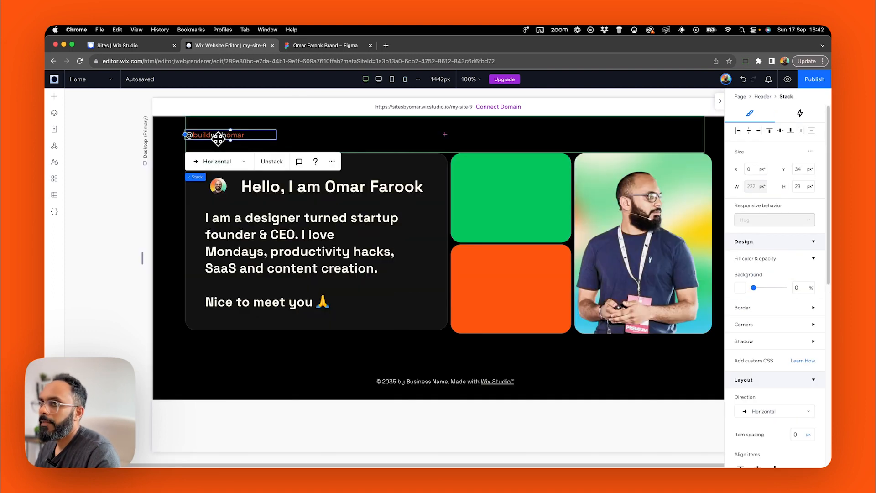
{"action": "left_click", "coordinate": [379, 80]}
{"action": "left_click", "coordinate": [392, 80]}
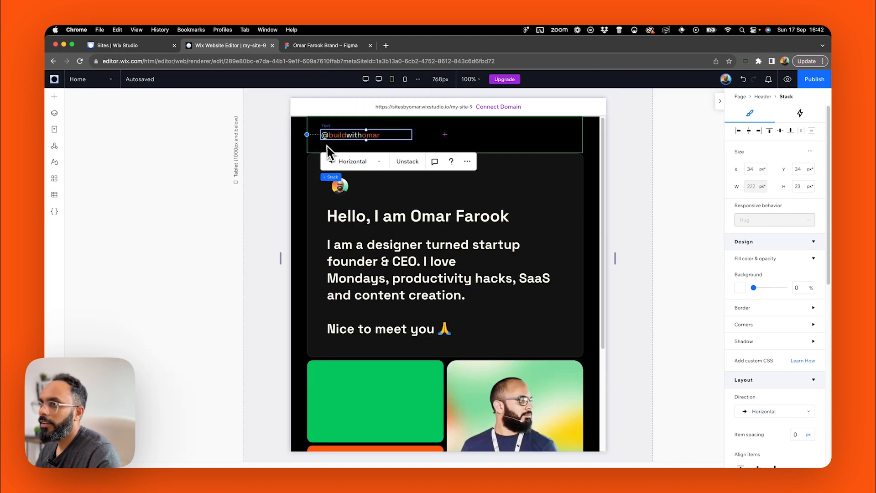
{"action": "right_click", "coordinate": [359, 135]}
{"action": "mouse_move", "coordinate": [415, 397]}
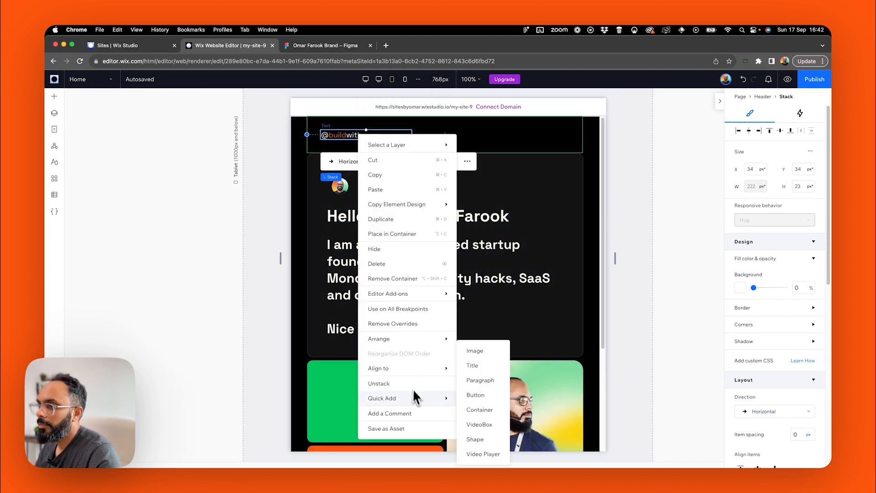
{"action": "left_click", "coordinate": [407, 325]}
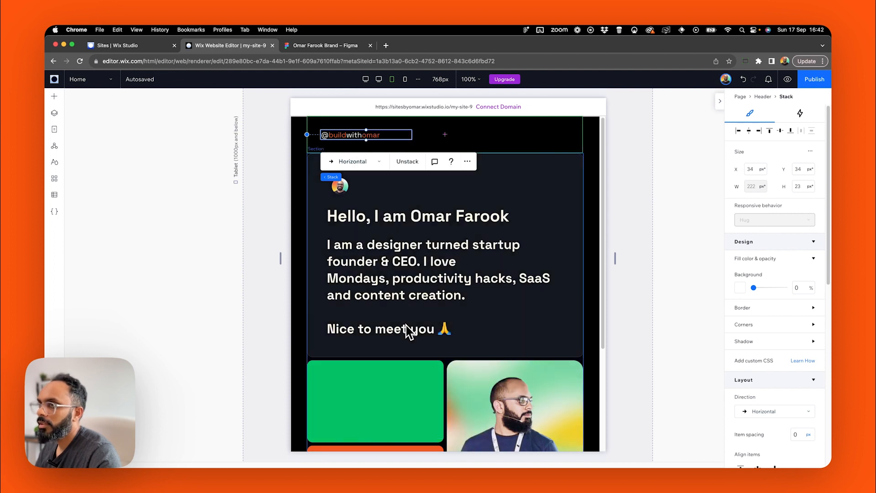
{"action": "left_click", "coordinate": [737, 131]}
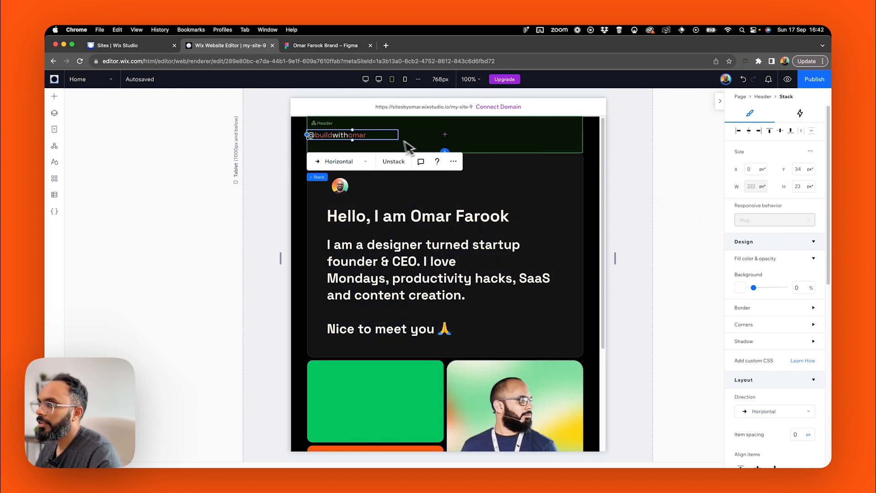
Remove the header logo text stack's overrides at the mobile breakpoint so it follows the left alignment.
{"action": "left_click", "coordinate": [405, 79]}
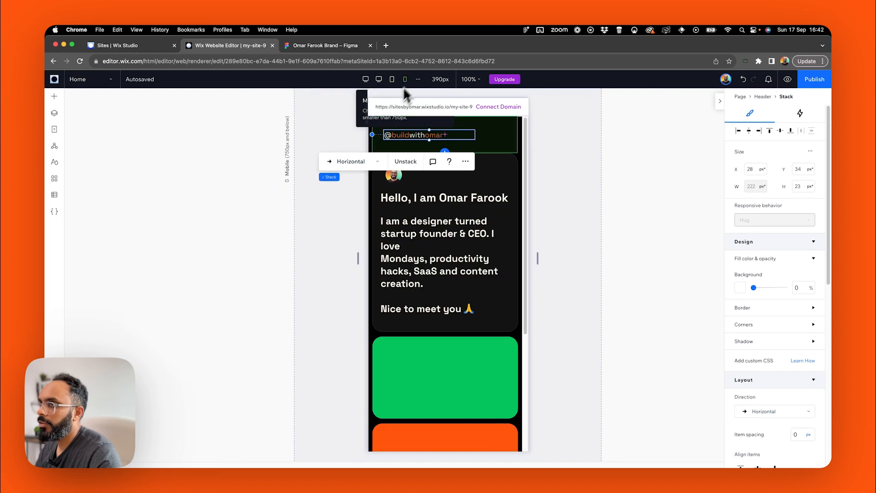
{"action": "right_click", "coordinate": [415, 136]}
{"action": "left_click", "coordinate": [449, 329]}
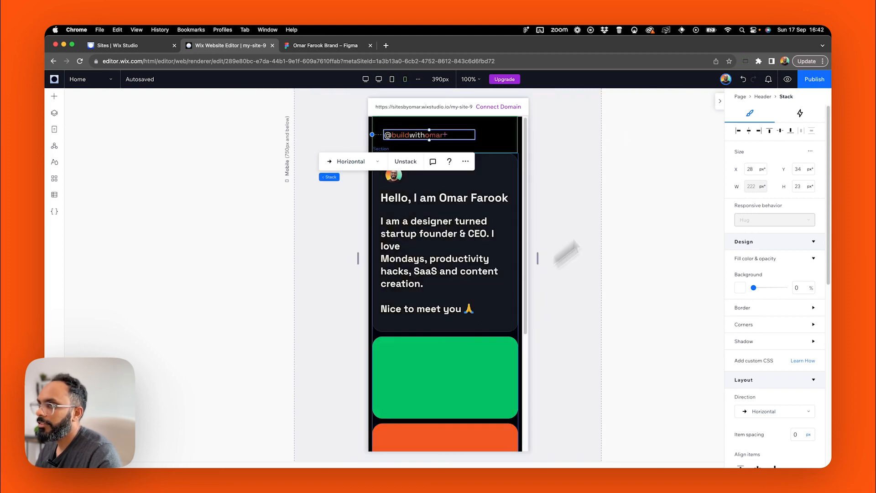
{"action": "left_click", "coordinate": [634, 169]}
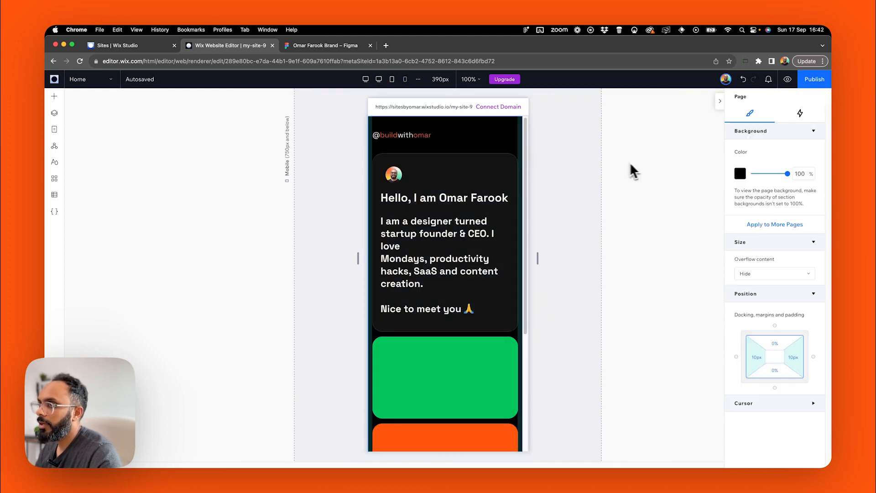
Check the tablet and desktop breakpoints, preview the site widened to 1830 px, and return to editing.
{"action": "left_click", "coordinate": [392, 80]}
{"action": "left_click", "coordinate": [365, 79]}
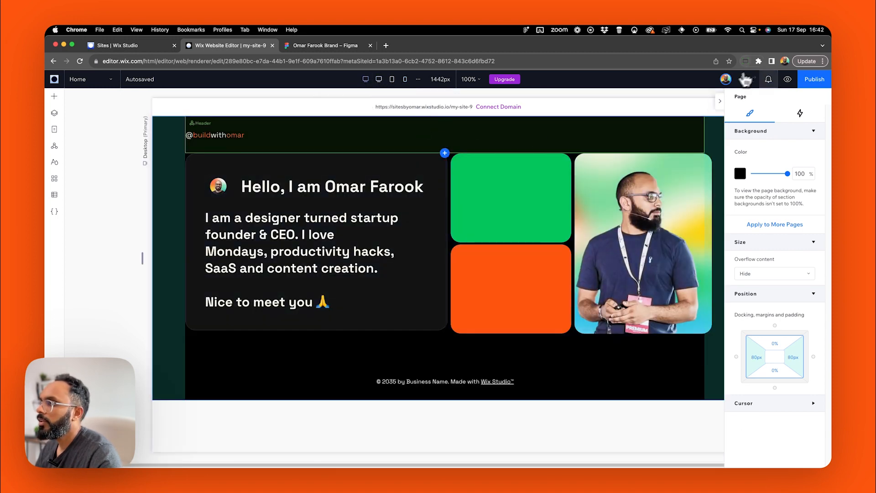
{"action": "left_click", "coordinate": [785, 81]}
{"action": "left_click_drag", "start_coordinate": [744, 266], "coordinate": [826, 251]}
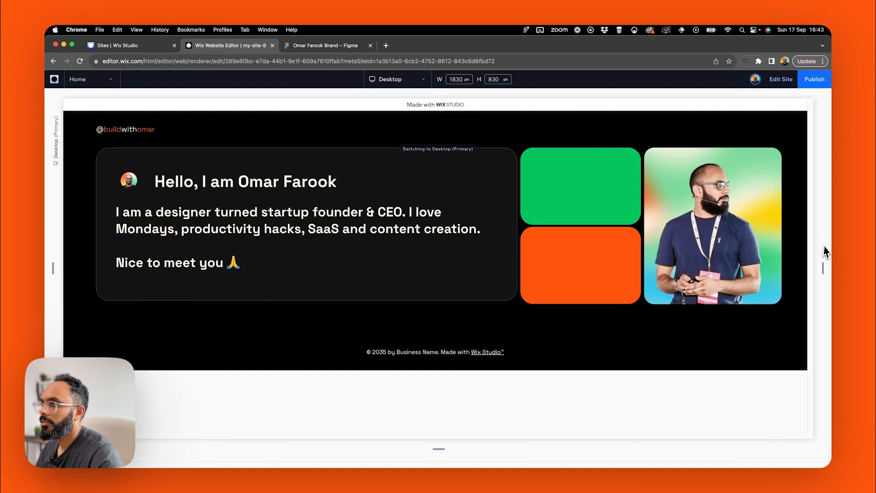
{"action": "left_click", "coordinate": [776, 80]}
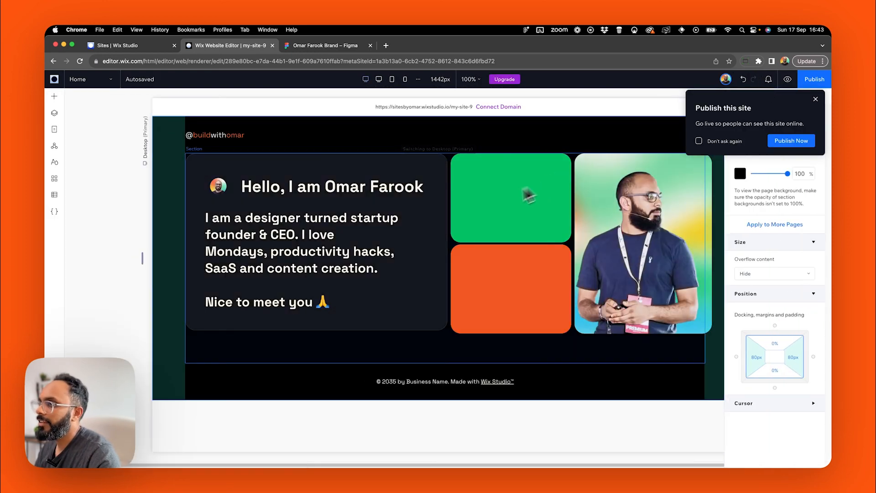
Compare with the Figma cards and place a copy of the intro content stack overlapping the header and green card.
{"action": "left_click", "coordinate": [344, 221]}
{"action": "left_click", "coordinate": [325, 229]}
{"action": "left_click", "coordinate": [300, 232]}
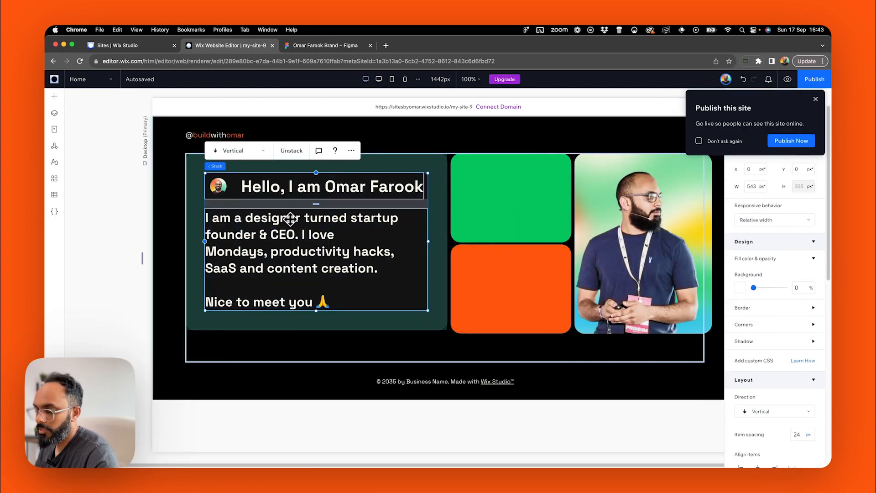
{"action": "key", "text": "ctrl+Tab"}
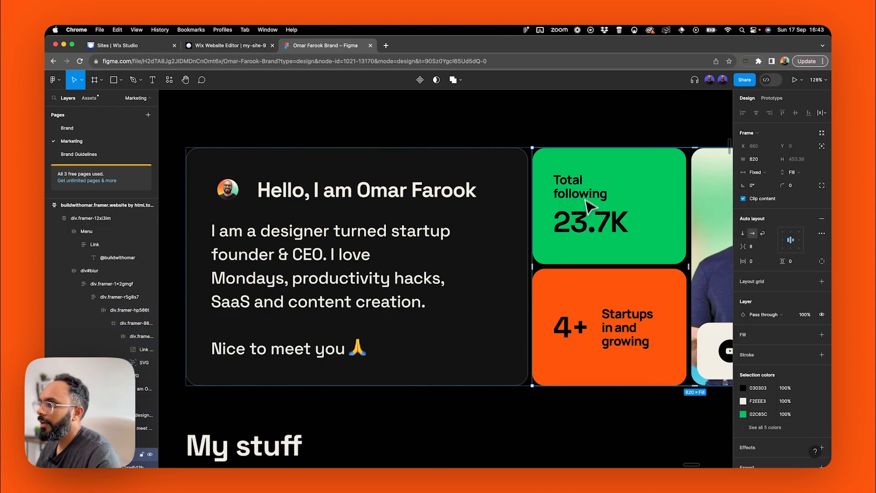
{"action": "left_click", "coordinate": [259, 47]}
{"action": "left_click_drag", "start_coordinate": [303, 204], "coordinate": [515, 189]}
Delete the inner stack with the profile image and heading from the copied stack, undoing and repeating the deletion.
{"action": "left_click", "coordinate": [414, 137]}
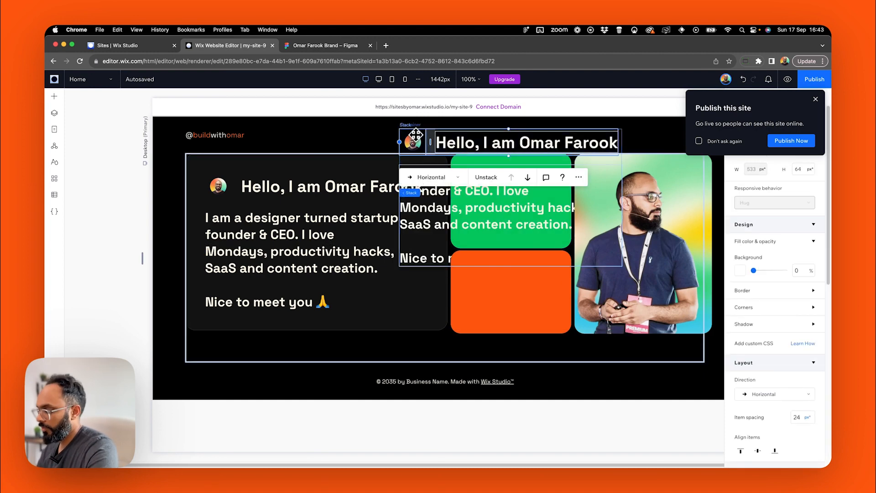
{"action": "left_click", "coordinate": [418, 137]}
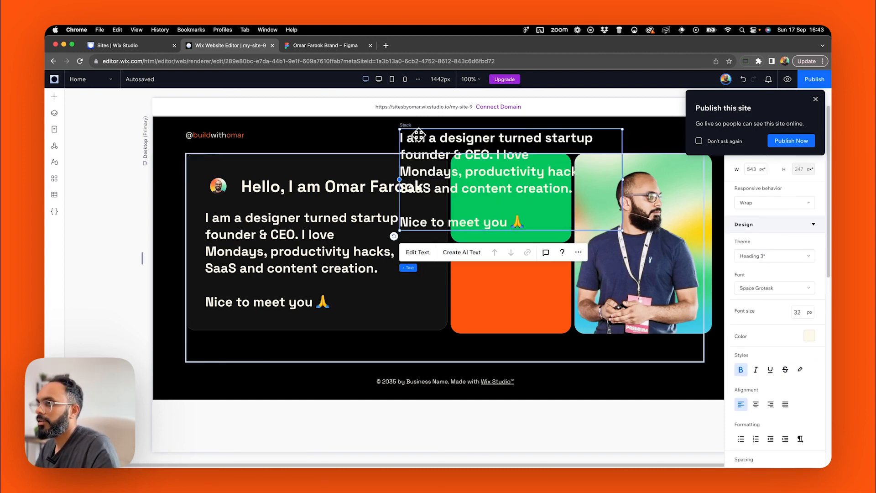
{"action": "key", "text": "super+z"}
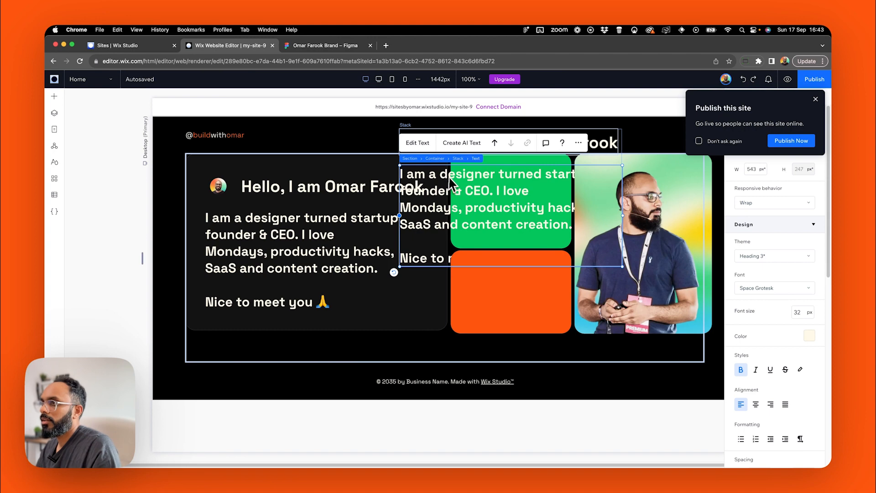
{"action": "left_click", "coordinate": [610, 143]}
{"action": "key", "text": "Delete"}
Duplicate the remaining paragraph text inside the copied stack.
{"action": "left_click", "coordinate": [512, 145]}
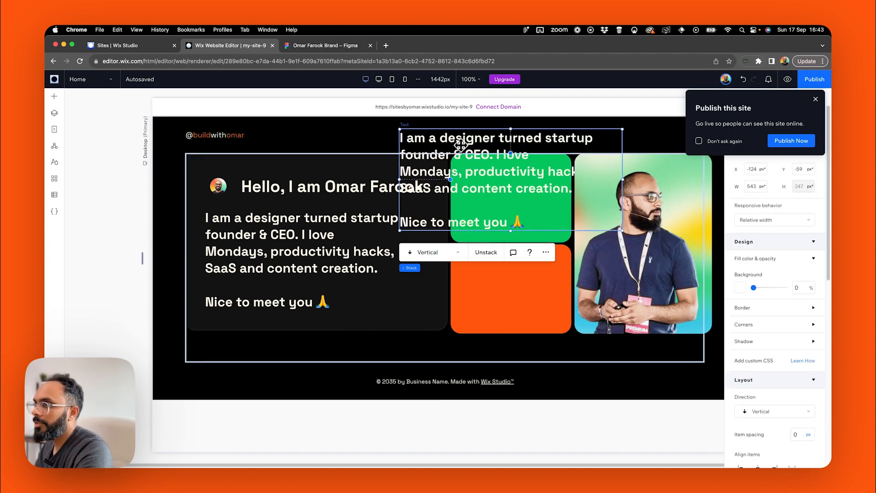
{"action": "left_click", "coordinate": [459, 145]}
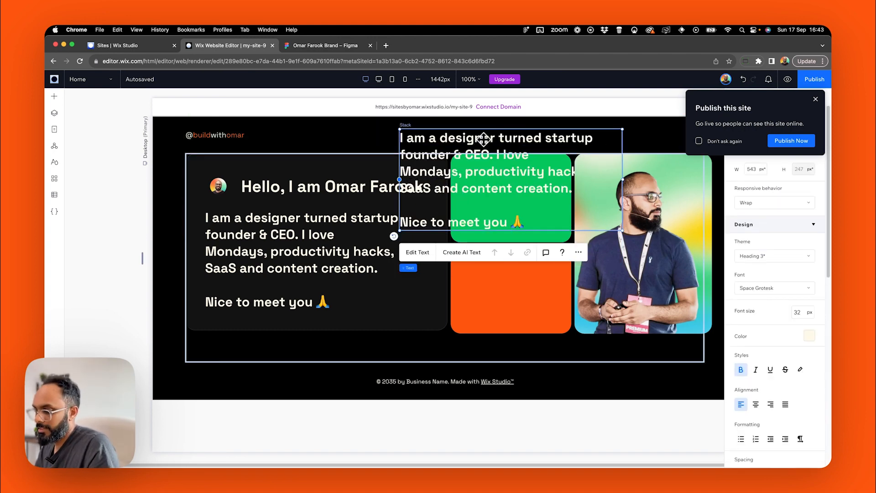
{"action": "key", "text": "super+d"}
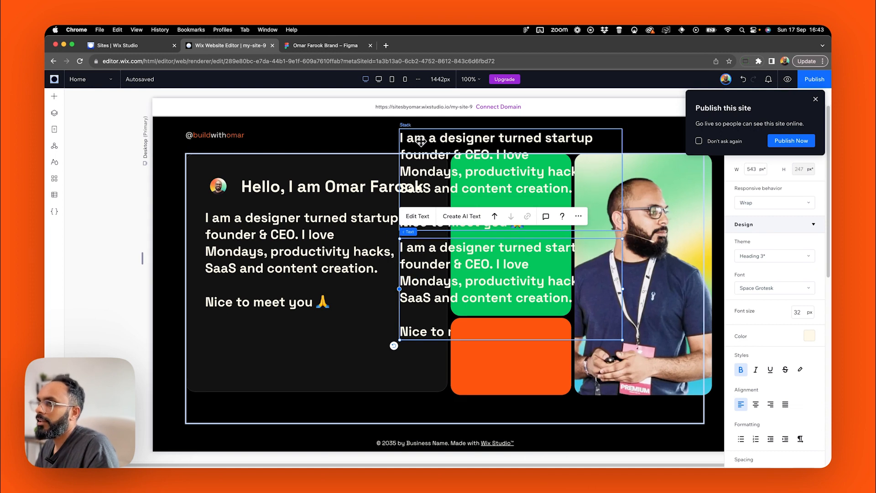
Check the green card's label in Figma and replace the copied stack's upper text with "Total following" on two lines.
{"action": "left_click", "coordinate": [308, 46]}
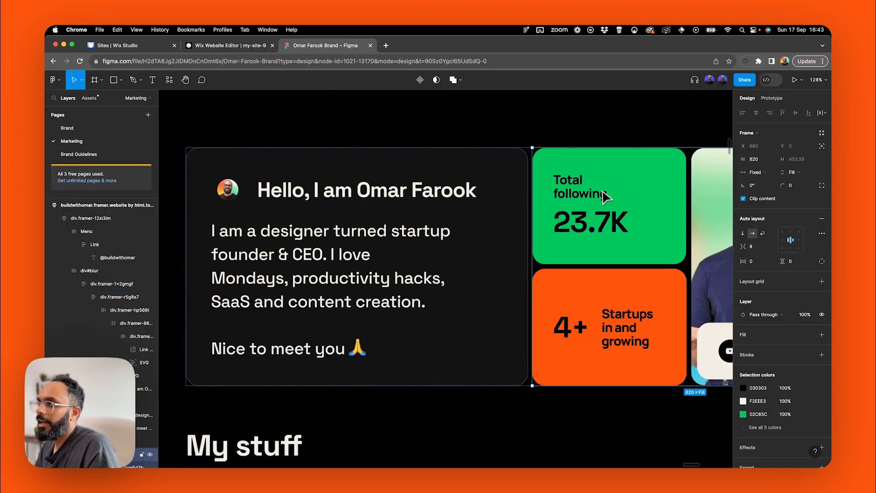
{"action": "left_click", "coordinate": [589, 193]}
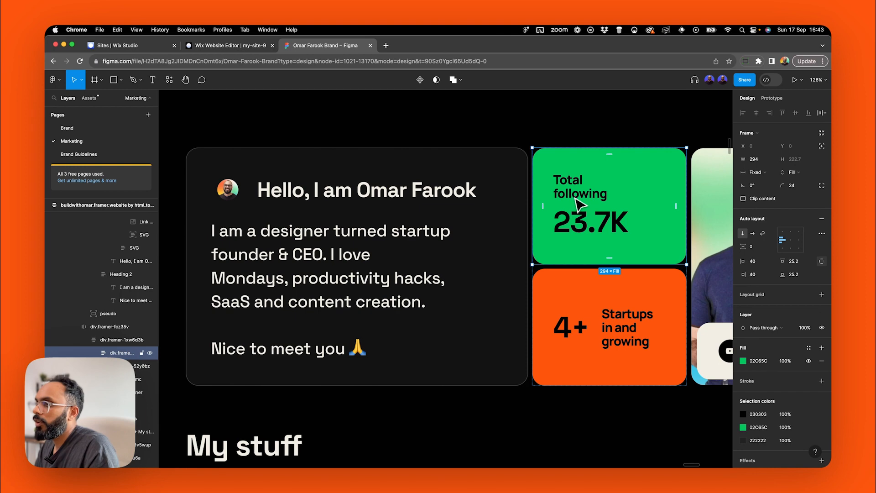
{"action": "double_click", "coordinate": [579, 204]}
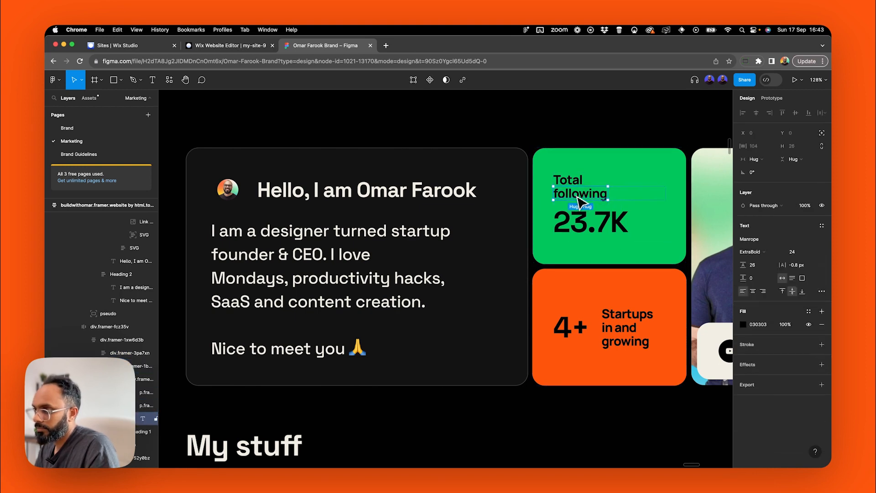
{"action": "double_click", "coordinate": [576, 198]}
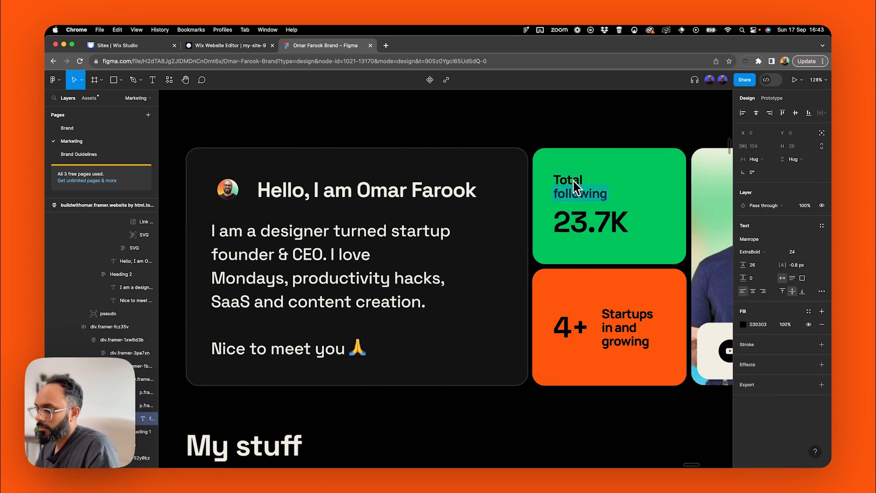
{"action": "left_click", "coordinate": [262, 45]}
{"action": "double_click", "coordinate": [521, 171]}
{"action": "type", "text": "Total"}
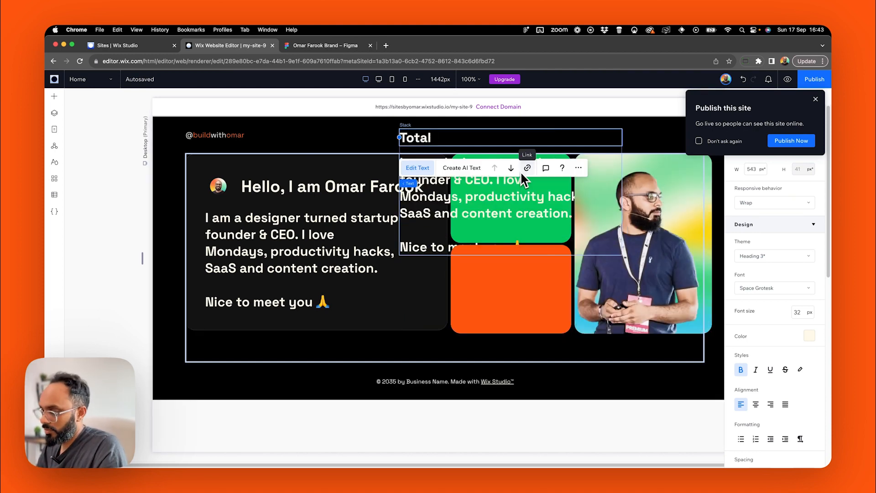
{"action": "key", "text": "Return"}
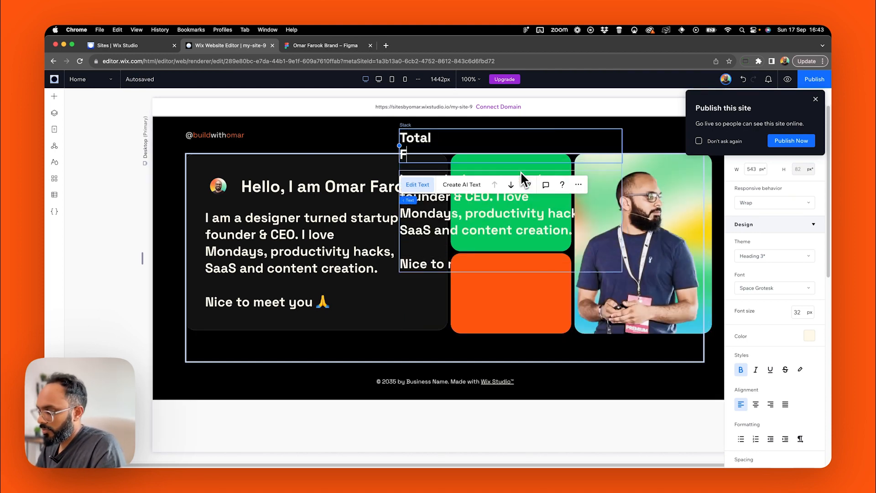
{"action": "type", "text": "following"}
Color the whole "Total following" text black (#000000) from the theme colors.
{"action": "key", "text": "super+a"}
{"action": "left_click", "coordinate": [809, 336]}
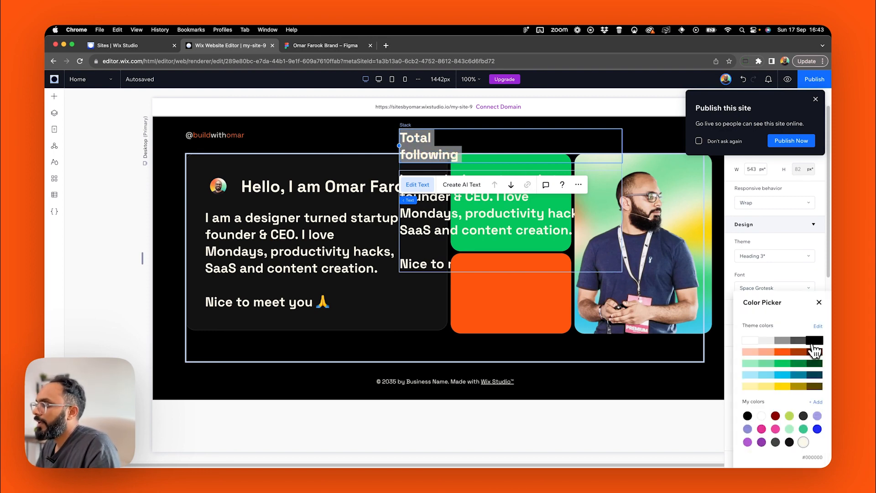
{"action": "left_click", "coordinate": [814, 340]}
Replace the copied stack's lower paragraph with "50K+" after checking the Figma card, and select the new text.
{"action": "left_click", "coordinate": [475, 221]}
{"action": "double_click", "coordinate": [475, 221]}
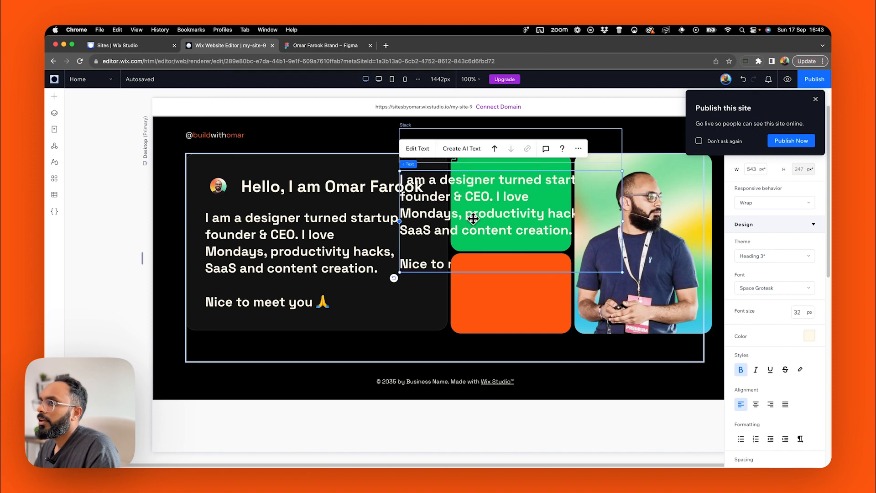
{"action": "double_click", "coordinate": [481, 221]}
{"action": "key", "text": "super+a"}
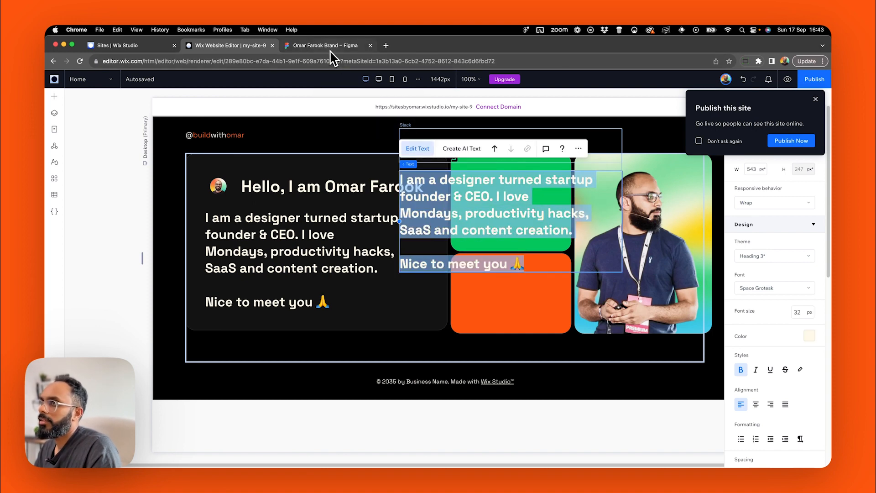
{"action": "left_click", "coordinate": [331, 45]}
{"action": "left_click", "coordinate": [205, 48]}
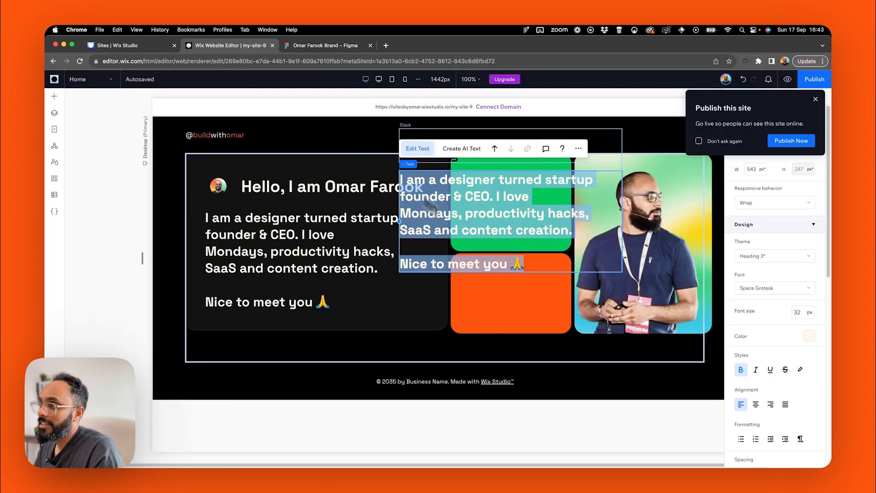
{"action": "type", "text": "50K+"}
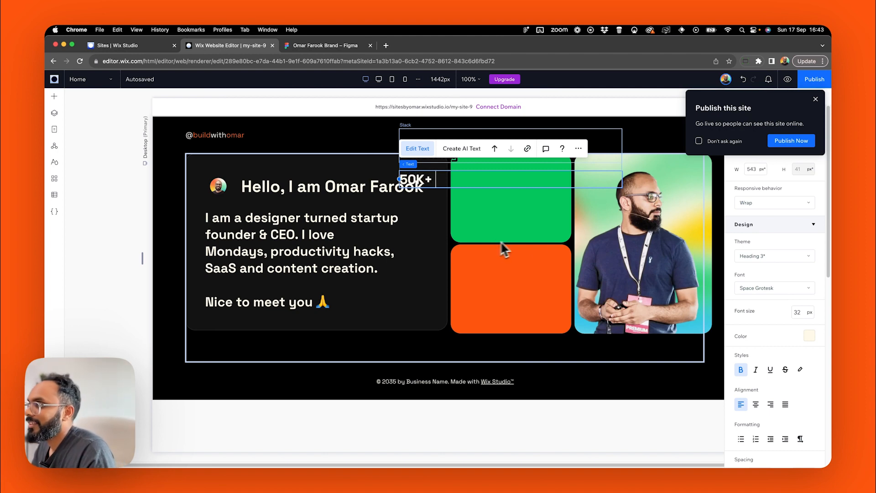
{"action": "key", "text": "super+a"}
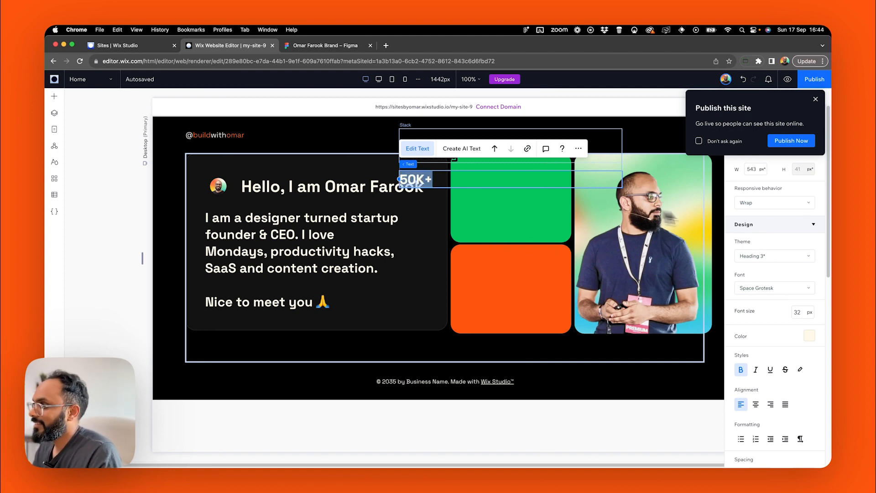
Set the "50K+" text colour to black.
{"action": "left_click", "coordinate": [809, 336]}
{"action": "left_click", "coordinate": [813, 344]}
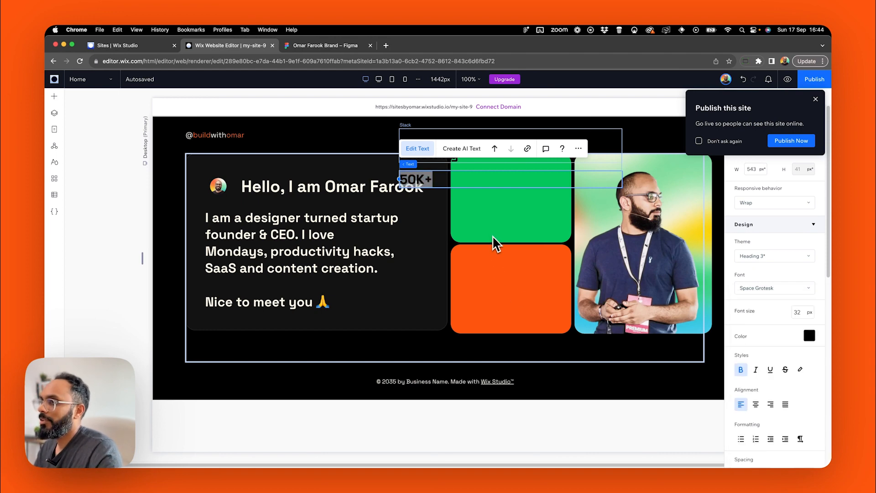
Narrow the "Total following" stack to about 229 px wide and place it inside the green card at about X 33, Y 47 px.
{"action": "left_click", "coordinate": [406, 130]}
{"action": "left_click", "coordinate": [477, 172]}
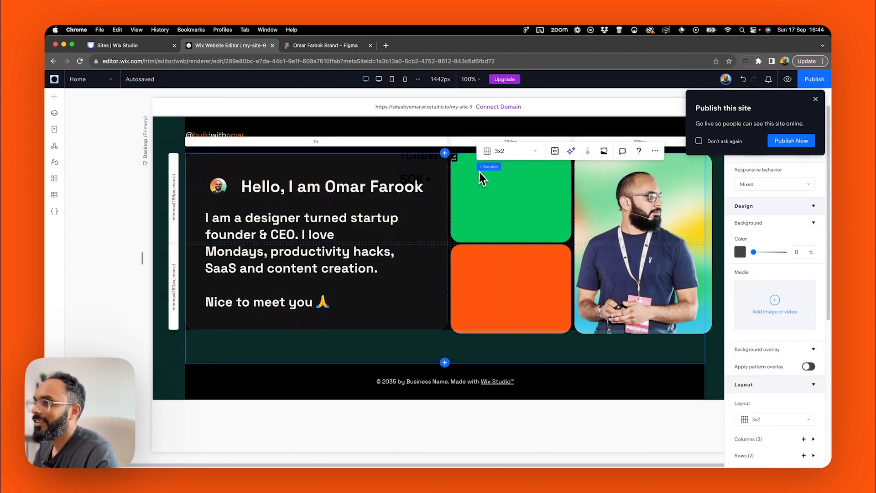
{"action": "left_click", "coordinate": [457, 164]}
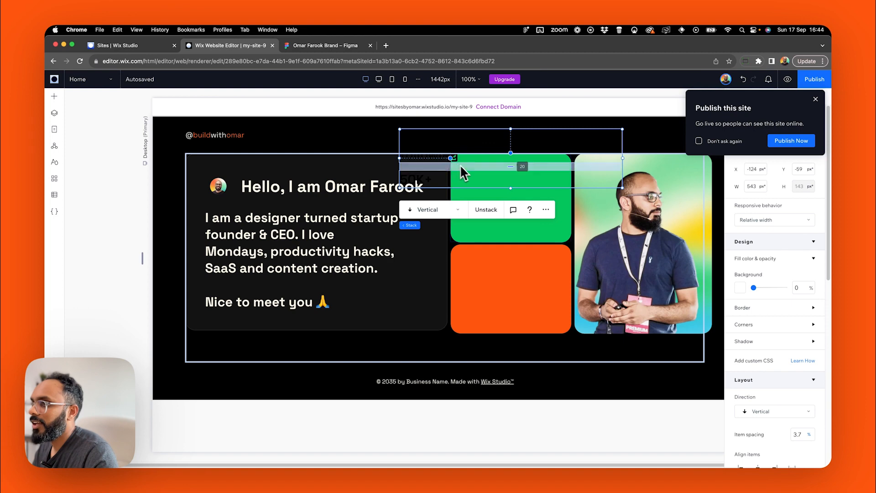
{"action": "left_click_drag", "start_coordinate": [398, 159], "coordinate": [467, 158]}
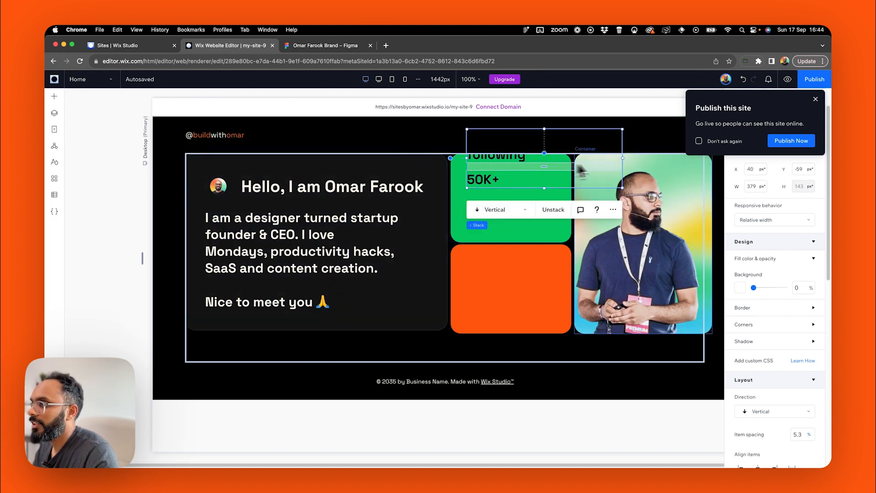
{"action": "left_click_drag", "start_coordinate": [622, 157], "coordinate": [561, 158]}
{"action": "left_click_drag", "start_coordinate": [514, 128], "coordinate": [502, 200]}
{"action": "left_click", "coordinate": [815, 99]}
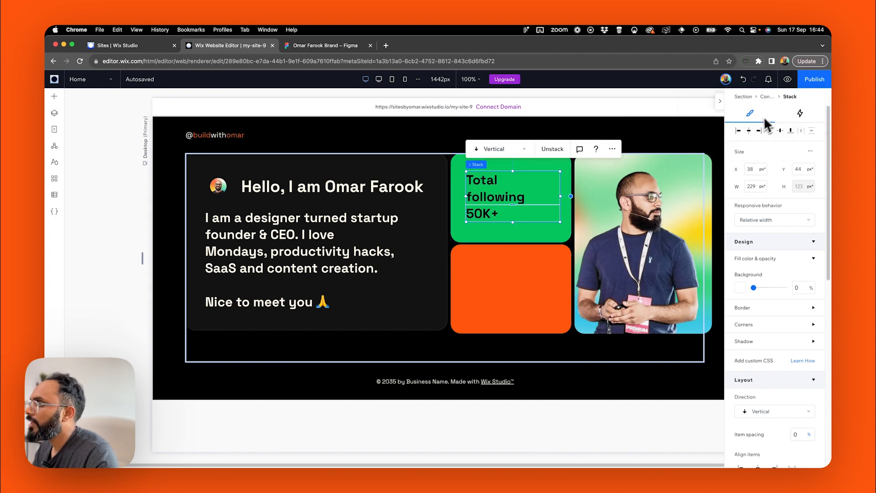
{"action": "left_click", "coordinate": [487, 189]}
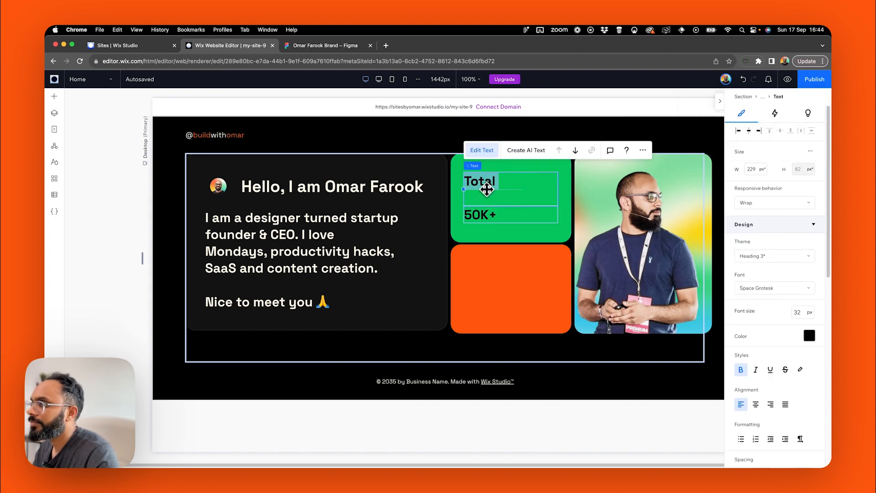
{"action": "left_click", "coordinate": [475, 166]}
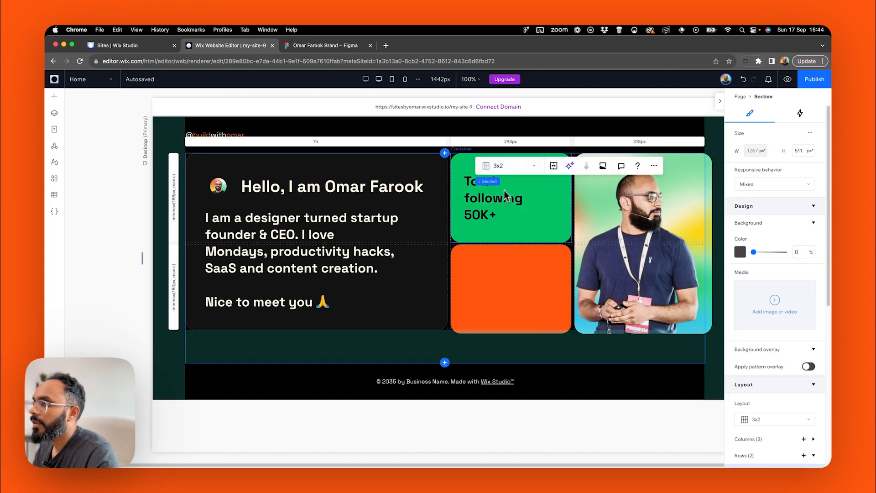
{"action": "left_click", "coordinate": [502, 195]}
{"action": "left_click", "coordinate": [502, 197]}
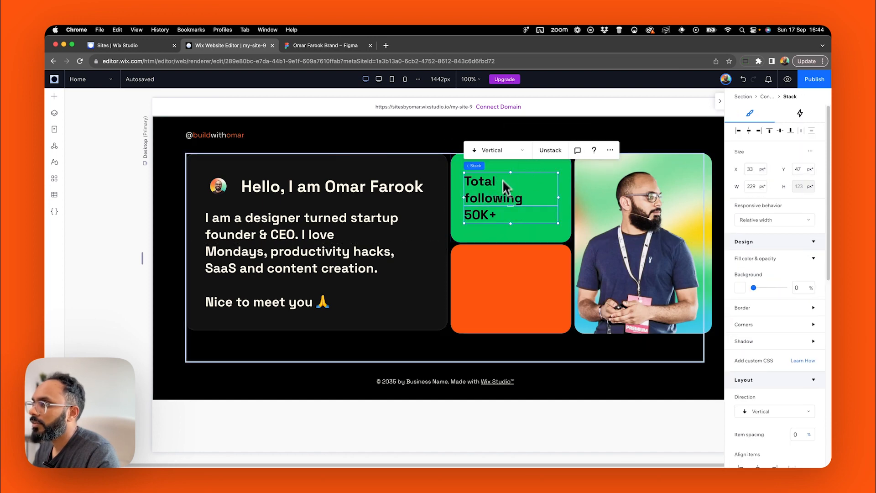
Switch to the Figma design to examine the "Total following" text group's auto layout spacing, and return to the Wix stack's item spacing.
{"action": "left_click", "coordinate": [352, 46]}
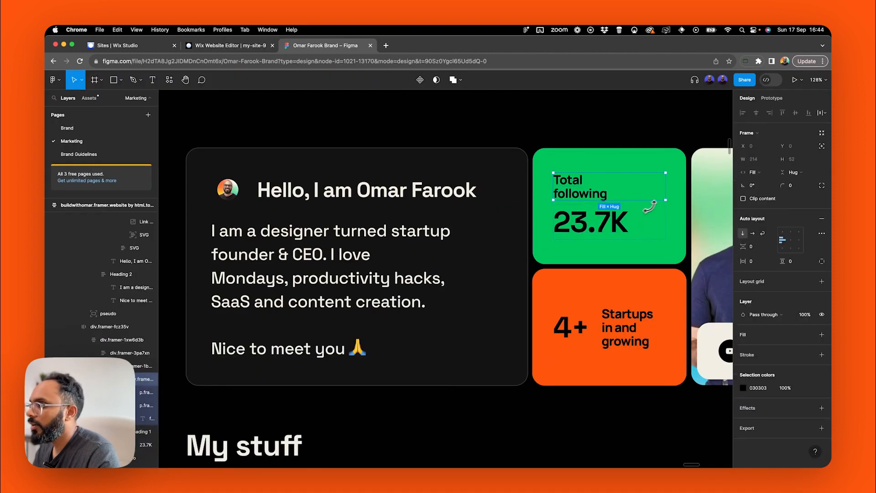
{"action": "left_click", "coordinate": [667, 208]}
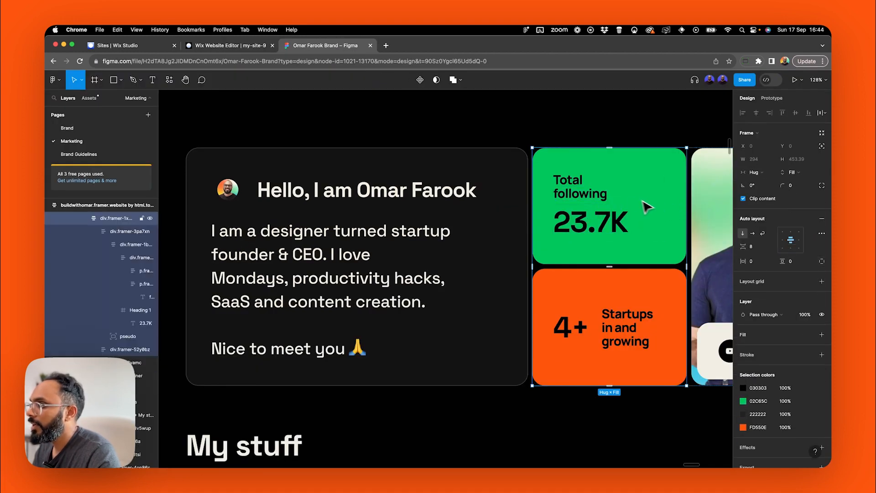
{"action": "left_click", "coordinate": [621, 215]}
{"action": "left_click", "coordinate": [624, 218]}
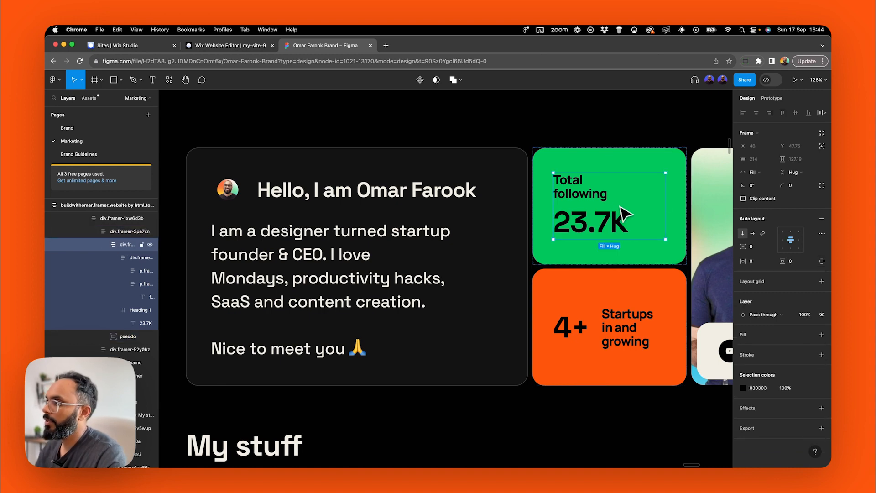
{"action": "left_click", "coordinate": [256, 49]}
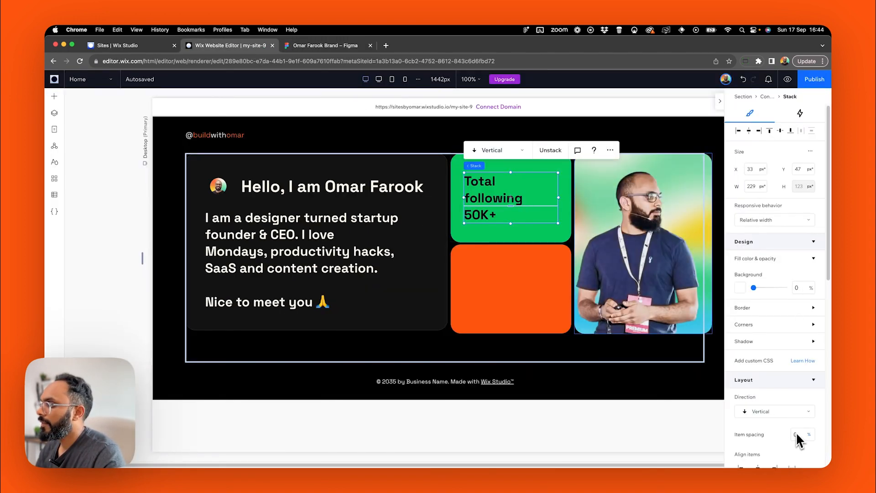
{"action": "scroll", "coordinate": [805, 403], "scroll_direction": "down", "scroll_amount": 3}
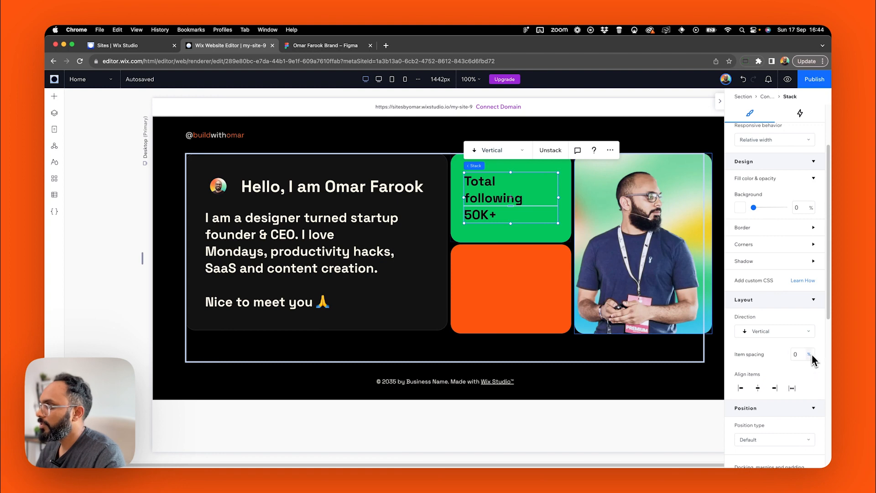
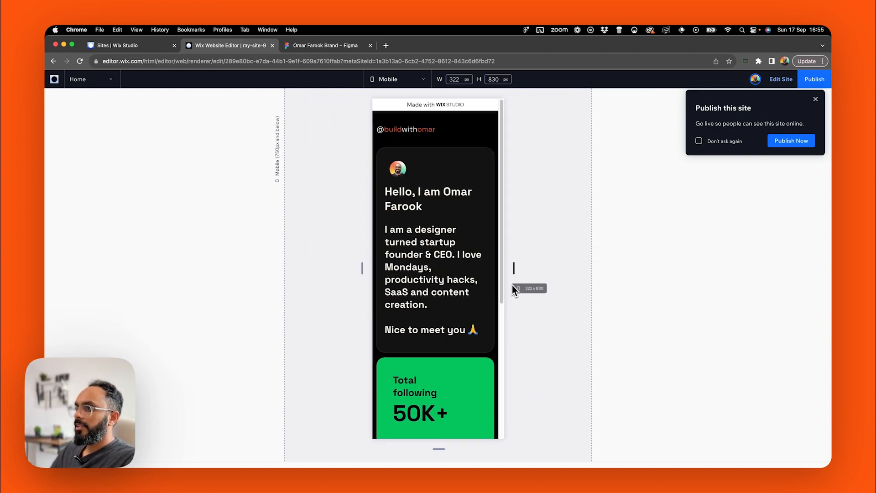
Review the whole page in the mobile preview, narrowed to 320 px wide, checking the spacing of the green and orange cards.
{"action": "scroll", "coordinate": [466, 277], "scroll_direction": "down", "scroll_amount": 5}
{"action": "scroll", "coordinate": [451, 274], "scroll_direction": "up", "scroll_amount": 3}
{"action": "scroll", "coordinate": [451, 275], "scroll_direction": "down", "scroll_amount": 3}
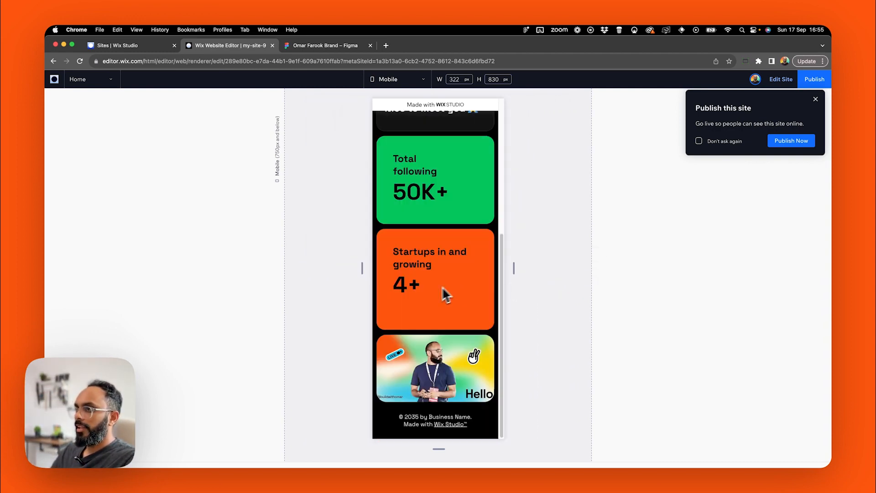
{"action": "left_click_drag", "start_coordinate": [514, 268], "coordinate": [452, 288]}
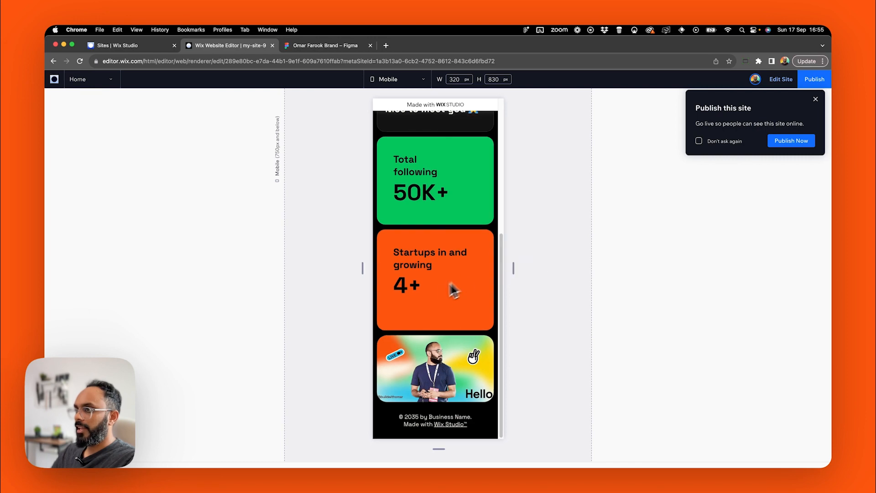
{"action": "scroll", "coordinate": [391, 329], "scroll_direction": "up", "scroll_amount": 5}
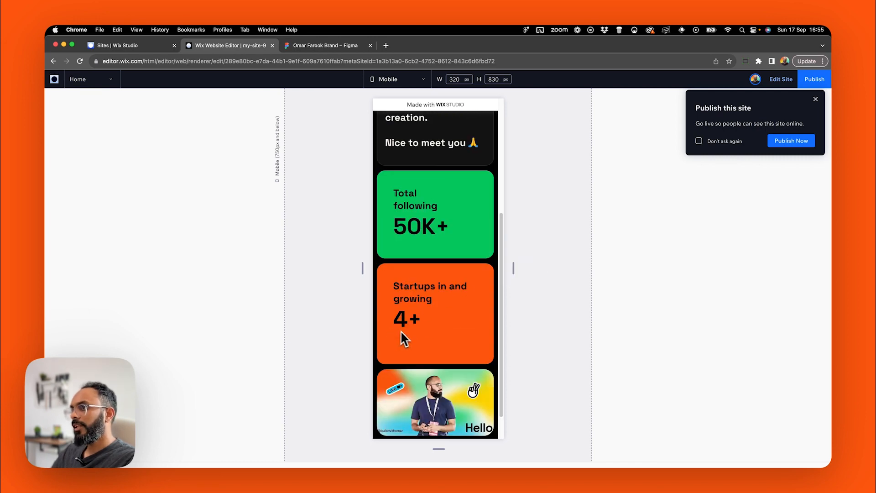
{"action": "scroll", "coordinate": [424, 333], "scroll_direction": "down", "scroll_amount": 6}
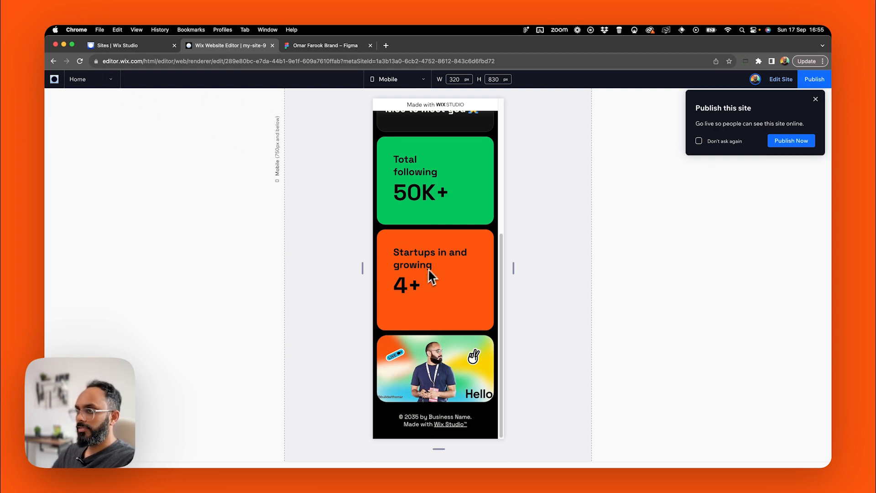
{"action": "scroll", "coordinate": [471, 308], "scroll_direction": "up", "scroll_amount": 5}
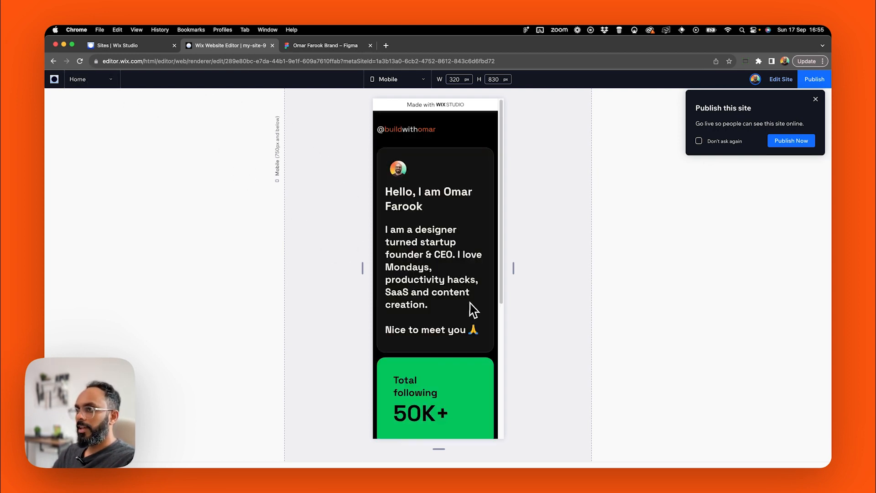
{"action": "scroll", "coordinate": [457, 304], "scroll_direction": "down", "scroll_amount": 5}
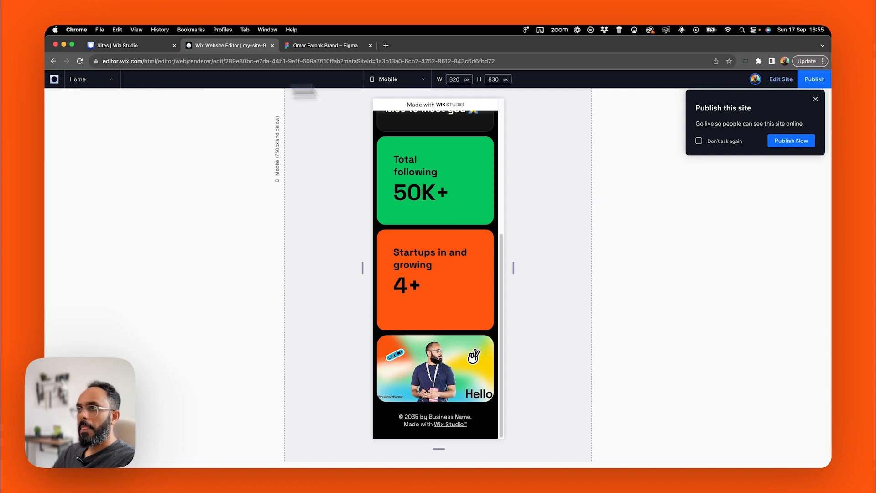
Leave the mobile preview and select the orange "Startups in and growing" card's container in the editor.
{"action": "left_click", "coordinate": [781, 79]}
{"action": "left_click", "coordinate": [815, 99]}
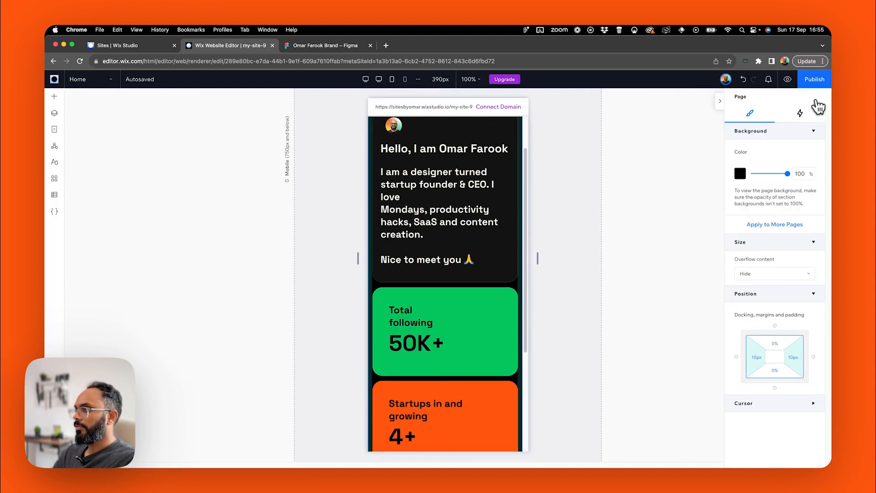
{"action": "scroll", "coordinate": [510, 297], "scroll_direction": "down", "scroll_amount": 3}
{"action": "left_click", "coordinate": [490, 239]}
{"action": "left_click", "coordinate": [491, 241]}
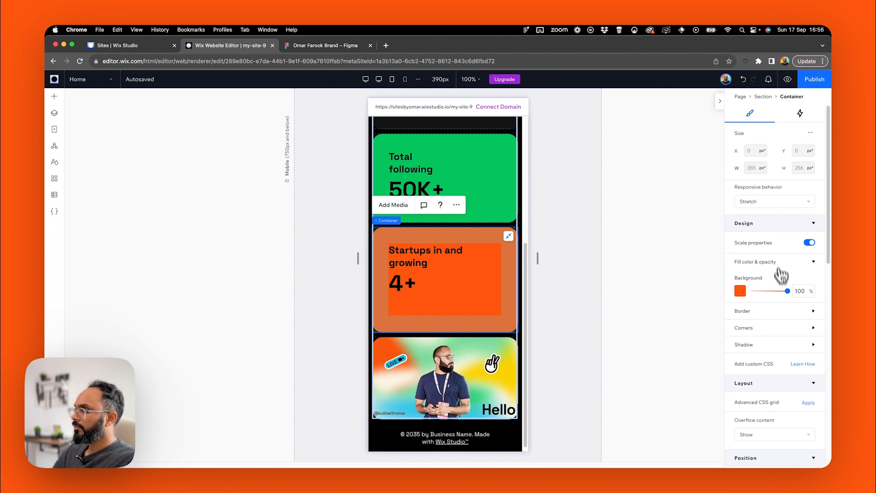
Examine the orange container's responsive behavior and the sizing options for row 3 of its section grid.
{"action": "left_click", "coordinate": [772, 202]}
{"action": "left_click", "coordinate": [771, 207]}
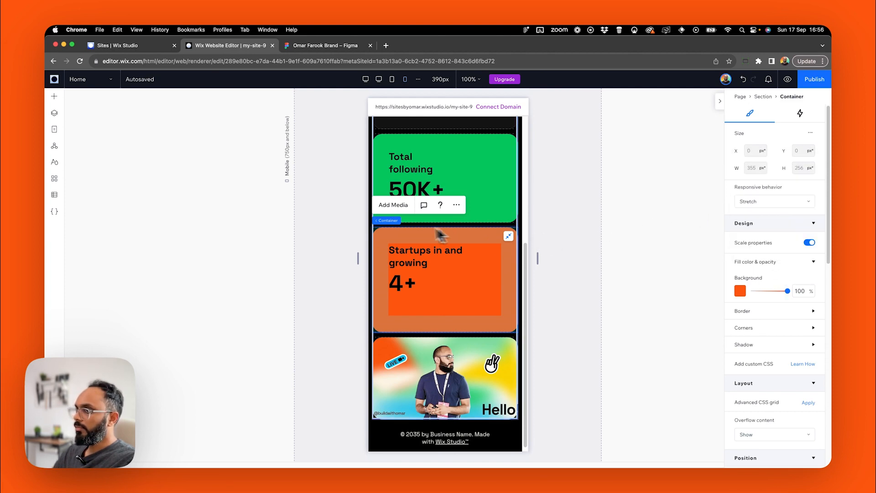
{"action": "left_click", "coordinate": [382, 220]}
{"action": "left_click", "coordinate": [461, 240]}
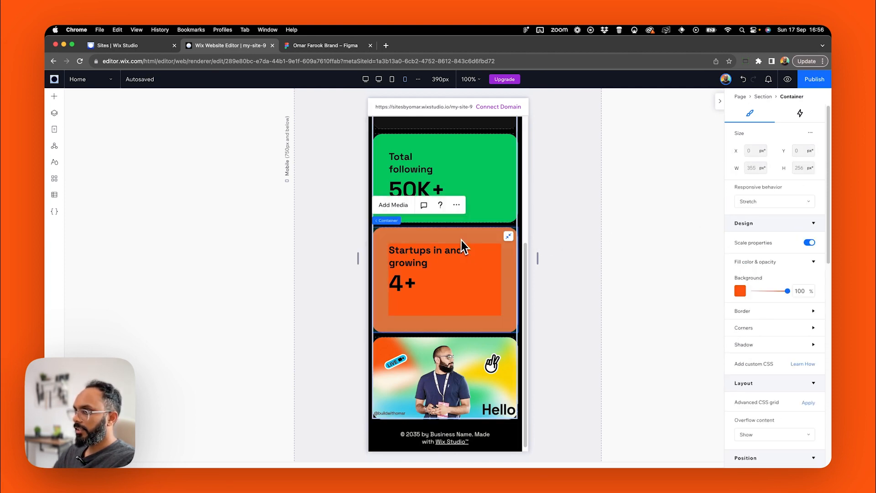
{"action": "left_click", "coordinate": [381, 221]}
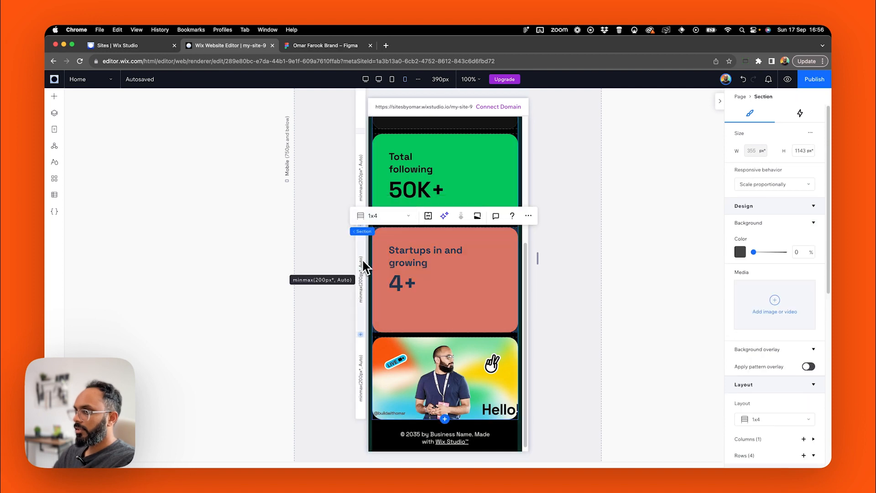
{"action": "scroll", "coordinate": [781, 372], "scroll_direction": "down", "scroll_amount": 7}
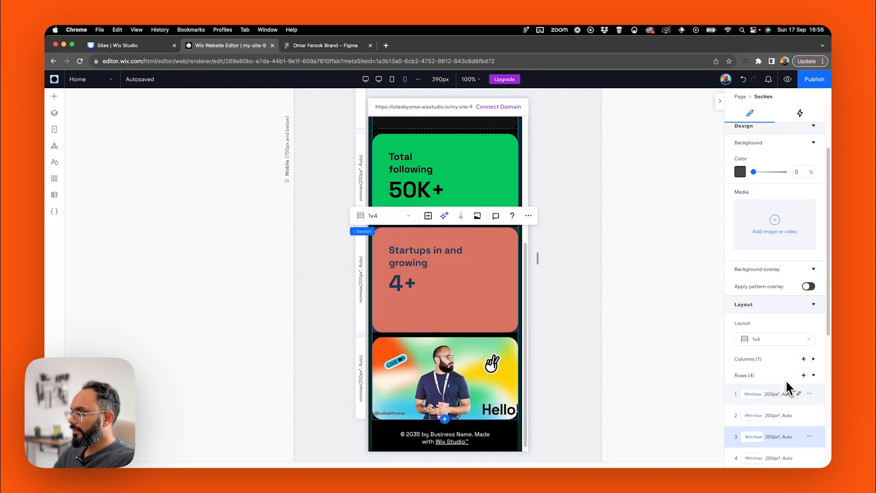
{"action": "scroll", "coordinate": [753, 291], "scroll_direction": "up", "scroll_amount": 3}
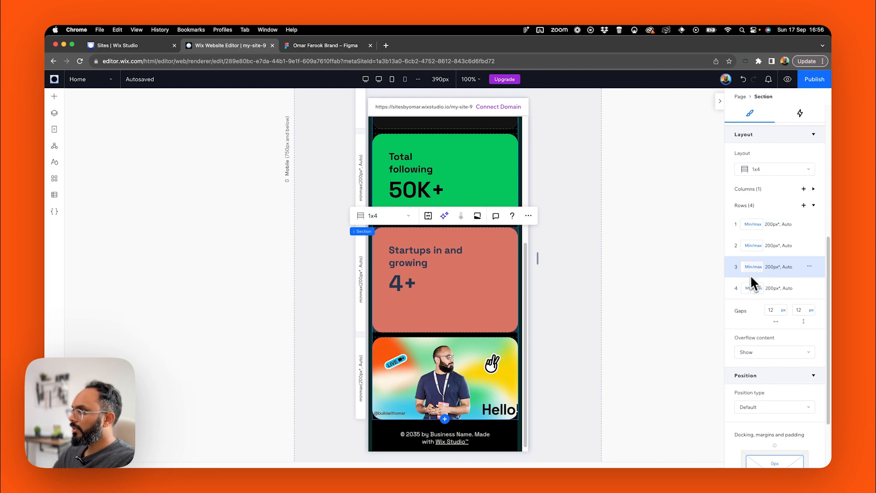
{"action": "left_click", "coordinate": [759, 269]}
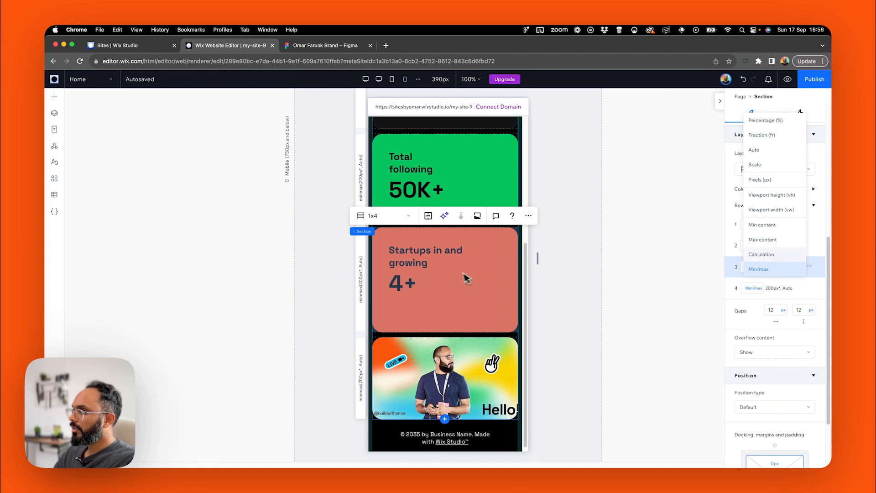
{"action": "left_click", "coordinate": [775, 254]}
Extend the "Startups in and growing" text stack's height and width to fill the orange card's padded inner area.
{"action": "left_click", "coordinate": [442, 265]}
{"action": "left_click", "coordinate": [442, 265]}
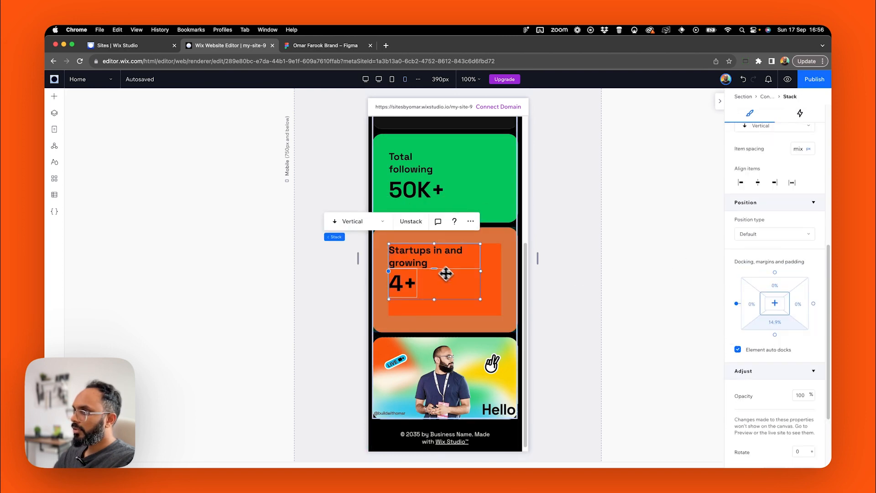
{"action": "left_click", "coordinate": [398, 242]}
{"action": "left_click", "coordinate": [405, 255]}
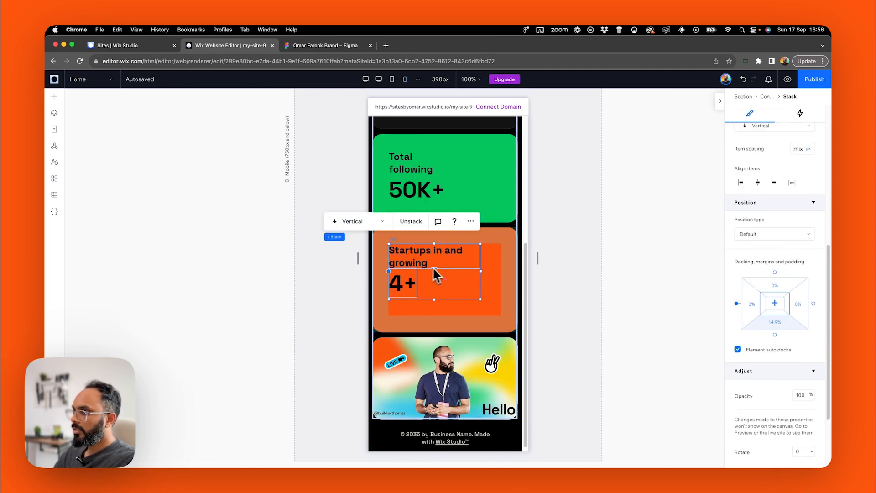
{"action": "left_click", "coordinate": [426, 173]}
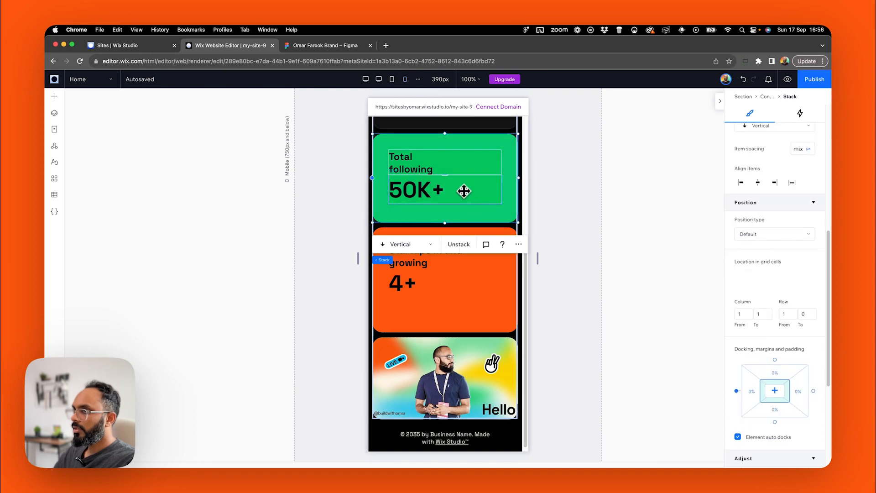
{"action": "left_click", "coordinate": [413, 282]}
{"action": "left_click", "coordinate": [418, 274]}
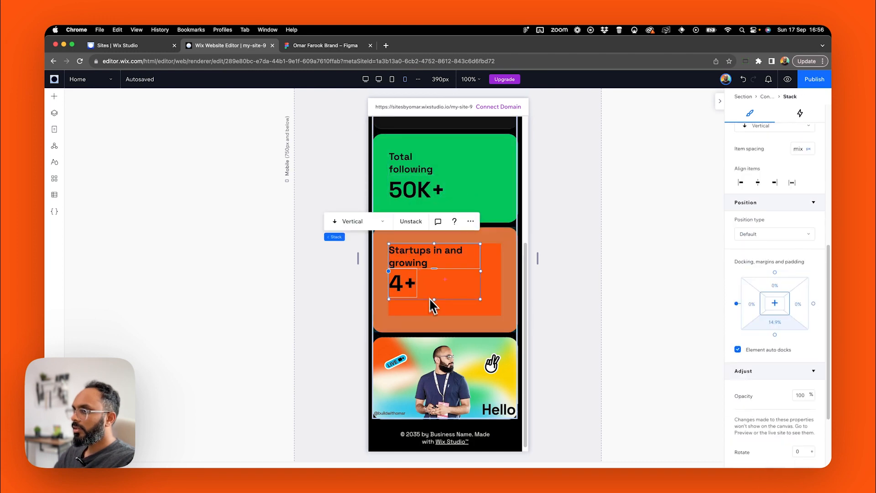
{"action": "left_click_drag", "start_coordinate": [436, 301], "coordinate": [436, 315]}
{"action": "left_click_drag", "start_coordinate": [481, 283], "coordinate": [500, 284]}
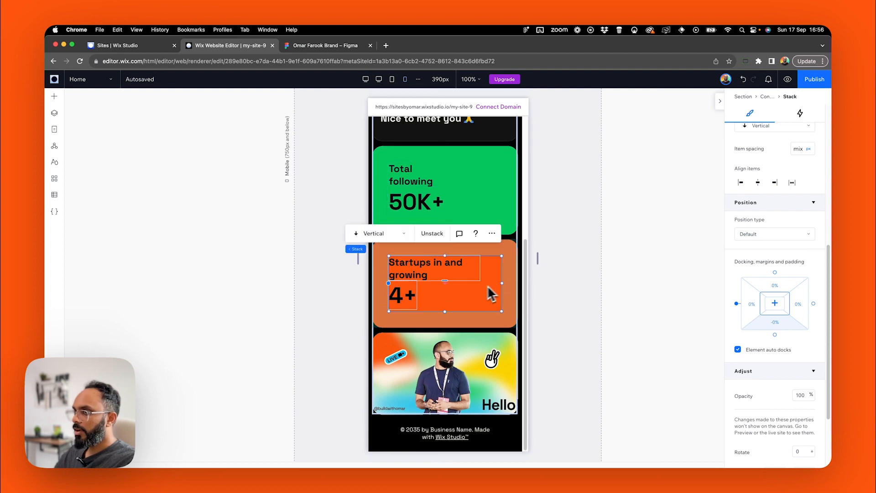
{"action": "left_click", "coordinate": [607, 256]}
{"action": "scroll", "coordinate": [472, 293], "scroll_direction": "up", "scroll_amount": 4}
{"action": "scroll", "coordinate": [471, 295], "scroll_direction": "down", "scroll_amount": 3}
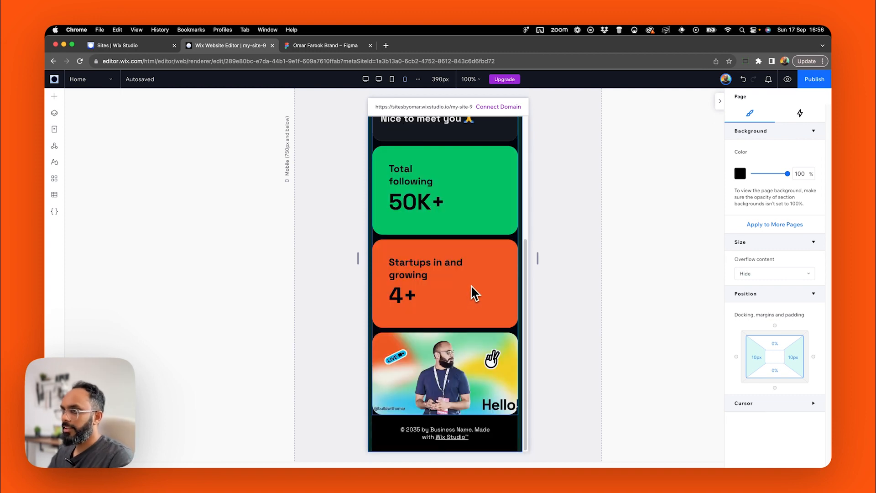
{"action": "scroll", "coordinate": [479, 288], "scroll_direction": "up", "scroll_amount": 4}
{"action": "scroll", "coordinate": [479, 274], "scroll_direction": "down", "scroll_amount": 3}
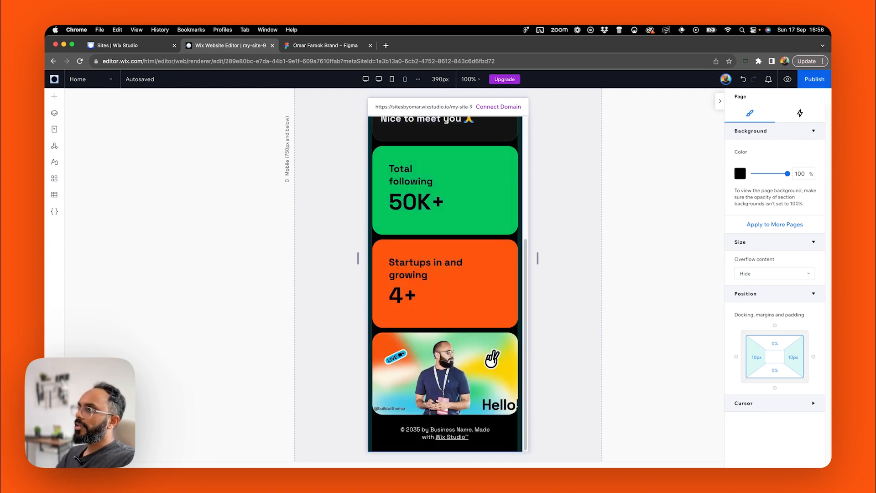
Preview the page on mobile, checking the full length, and widen the preview through tablet to full desktop width.
{"action": "left_click", "coordinate": [787, 80]}
{"action": "scroll", "coordinate": [456, 283], "scroll_direction": "up", "scroll_amount": 4}
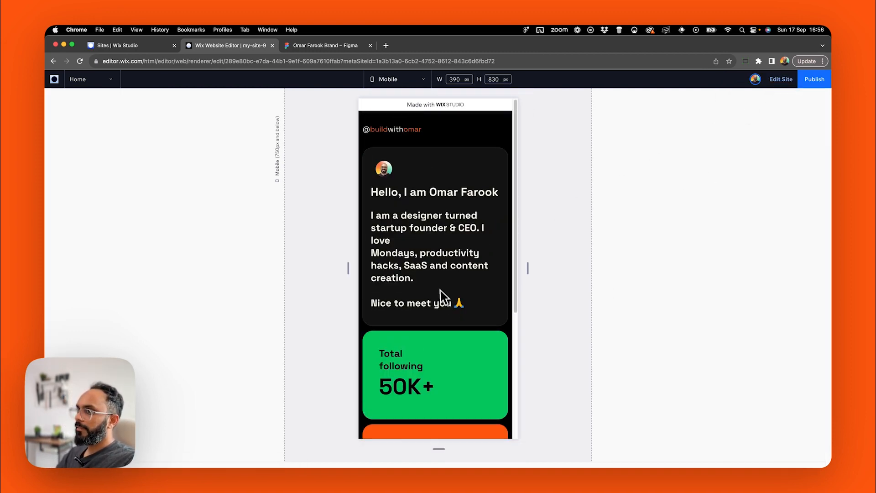
{"action": "scroll", "coordinate": [445, 278], "scroll_direction": "down", "scroll_amount": 4}
{"action": "left_click_drag", "start_coordinate": [527, 274], "coordinate": [647, 287]}
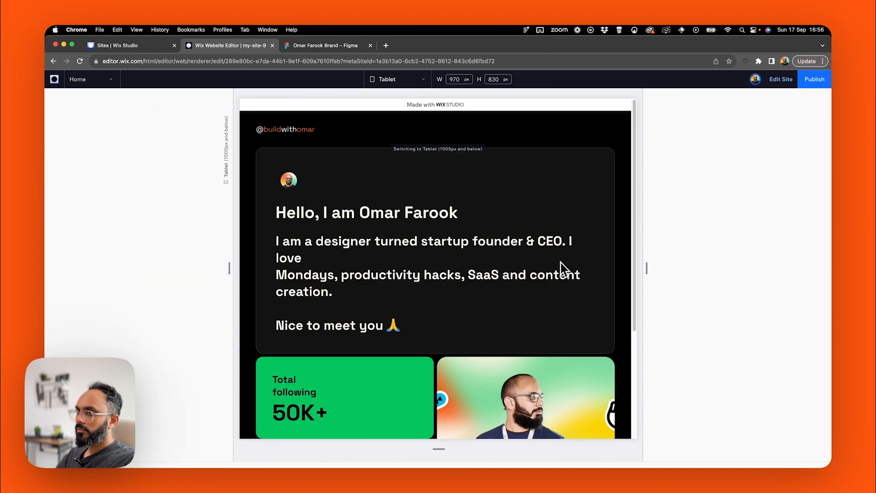
{"action": "left_click_drag", "start_coordinate": [648, 270], "coordinate": [827, 260]}
Switch to the Figma design and examine the photo card, its social icon panel and the YouTube icon.
{"action": "left_click", "coordinate": [306, 46]}
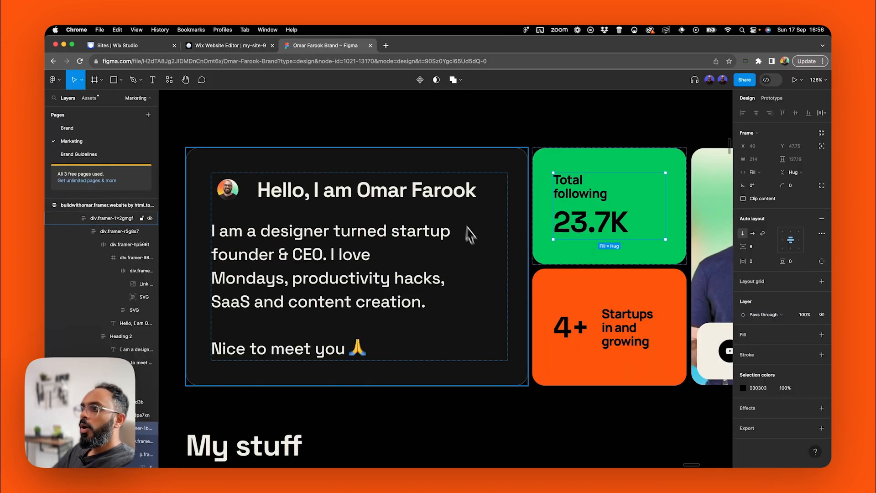
{"action": "scroll", "coordinate": [568, 333], "scroll_direction": "right", "scroll_amount": 5}
{"action": "scroll", "coordinate": [466, 336], "scroll_direction": "down", "scroll_amount": 5}
{"action": "left_click", "coordinate": [554, 320]}
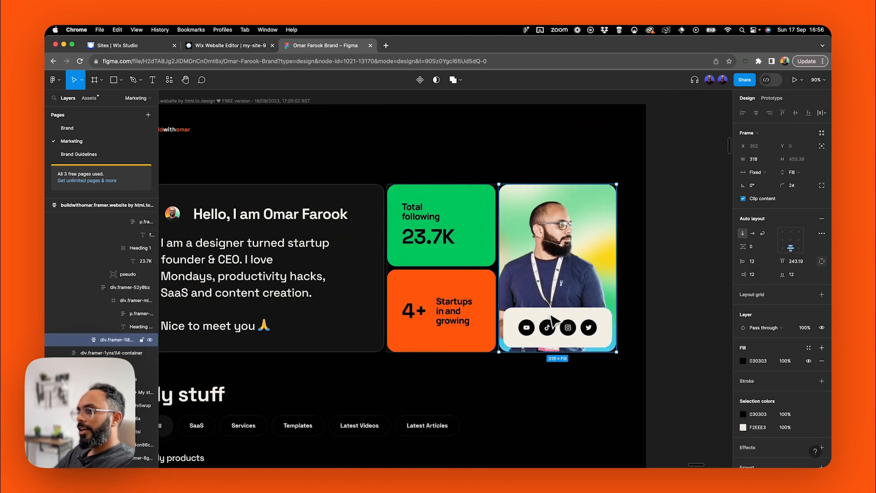
{"action": "left_click", "coordinate": [553, 320]}
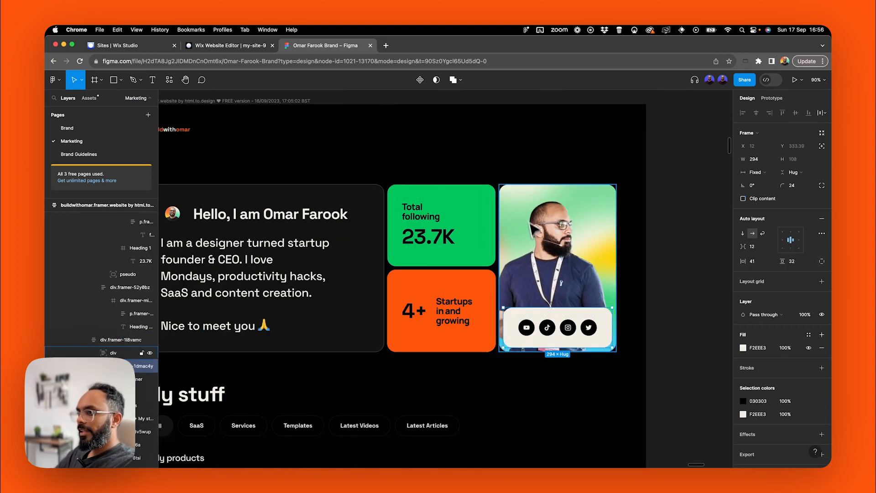
{"action": "left_click", "coordinate": [526, 327]}
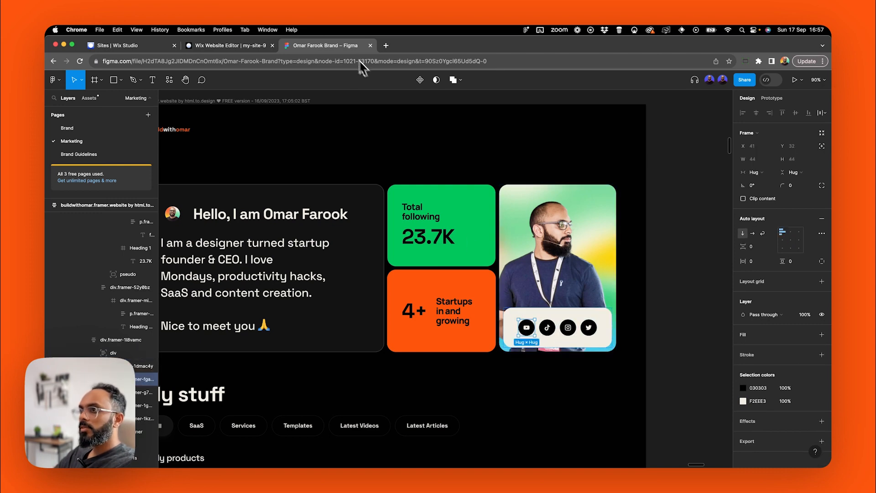
Return to the Wix editor, leave the preview and place a new container over the lower part of the photo card.
{"action": "left_click", "coordinate": [235, 46]}
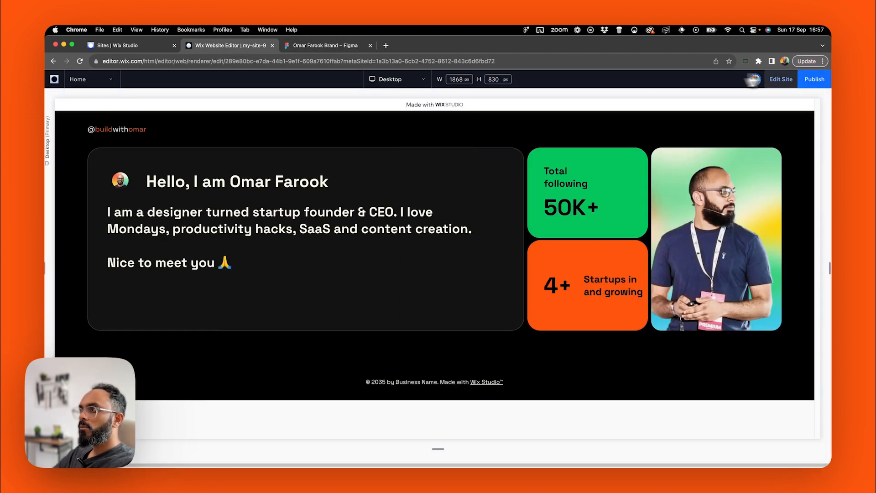
{"action": "left_click", "coordinate": [778, 82]}
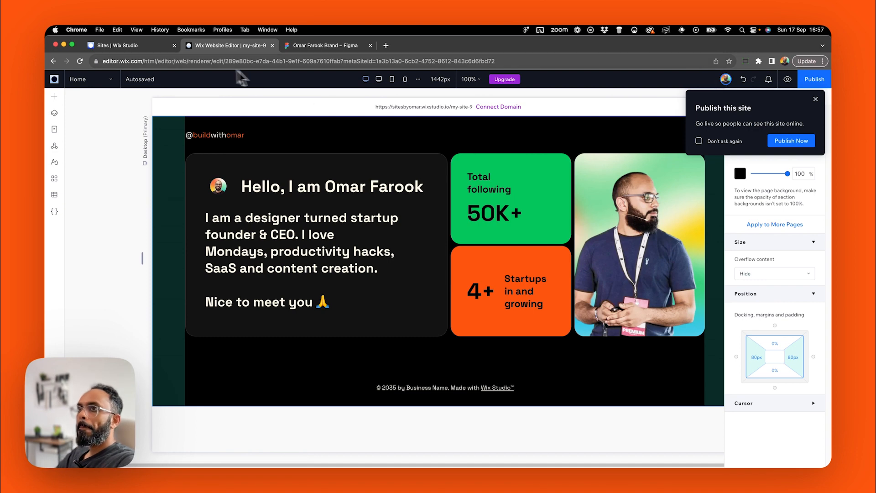
{"action": "left_click", "coordinate": [56, 98]}
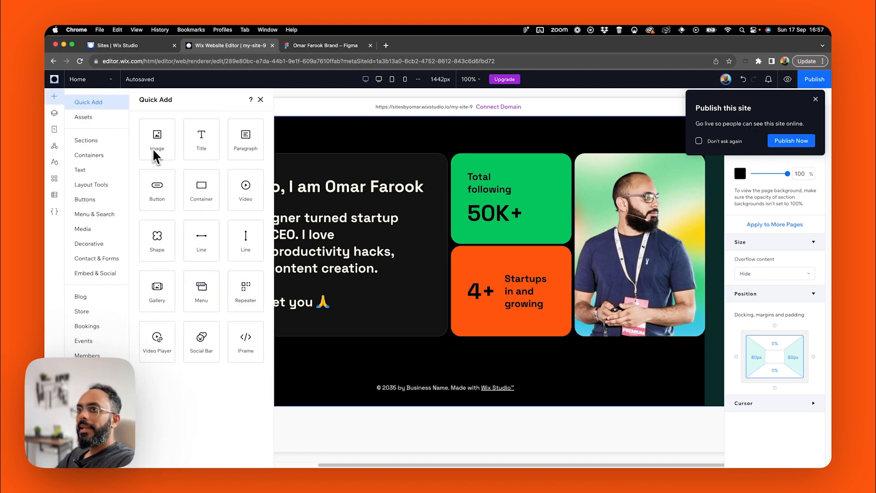
{"action": "left_click_drag", "start_coordinate": [155, 155], "coordinate": [610, 311]}
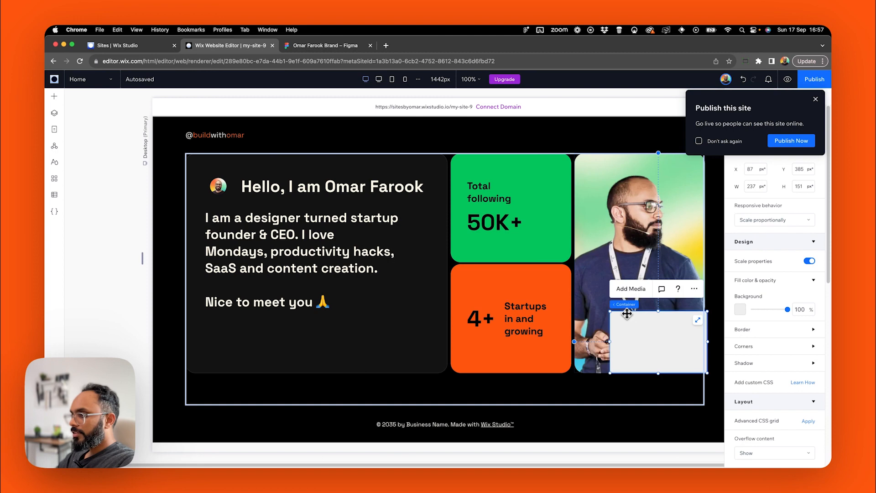
{"action": "left_click_drag", "start_coordinate": [652, 337], "coordinate": [650, 280]}
Switch to Figma and inspect the photo card's layers and its frame's auto layout padding.
{"action": "left_click", "coordinate": [340, 46]}
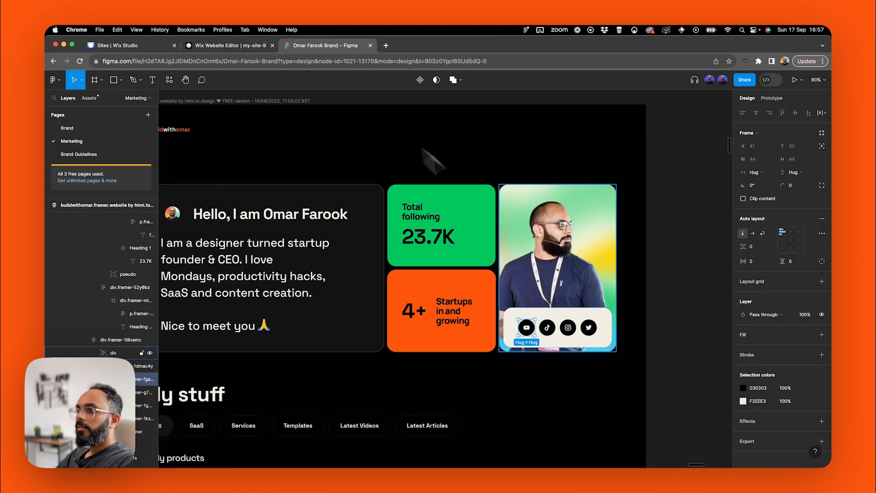
{"action": "left_click", "coordinate": [532, 289]}
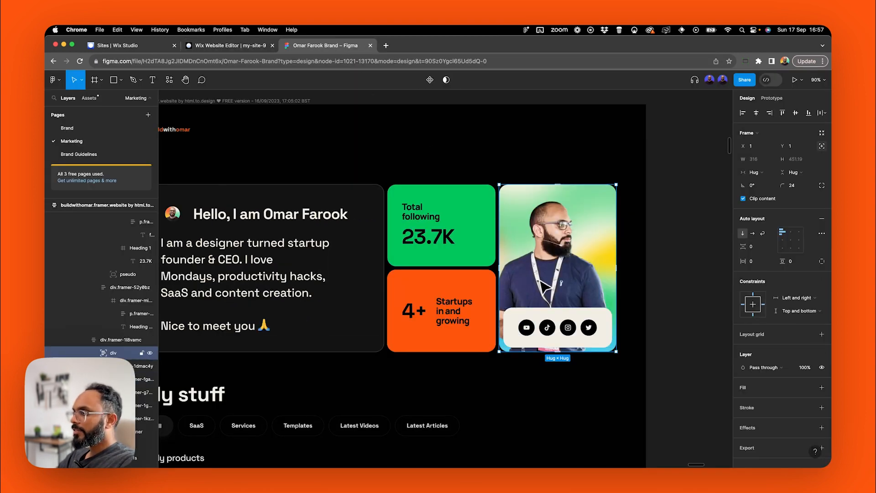
{"action": "double_click", "coordinate": [556, 274]}
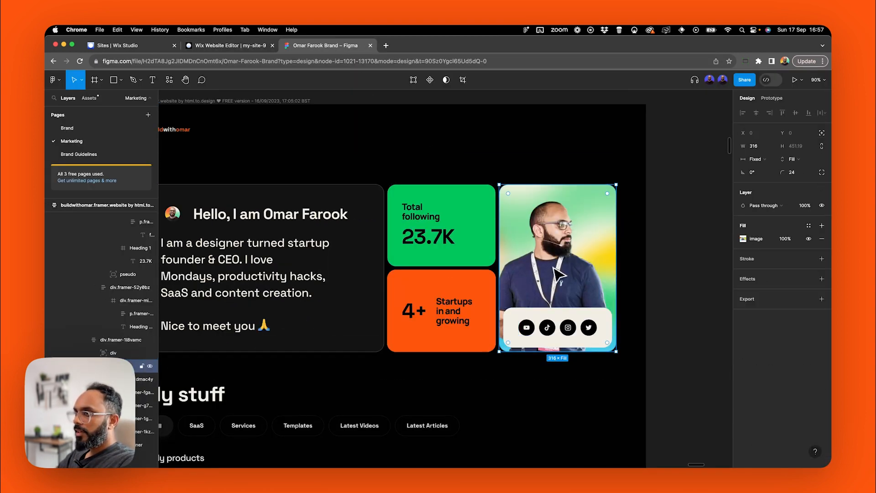
{"action": "key", "text": "Escape"}
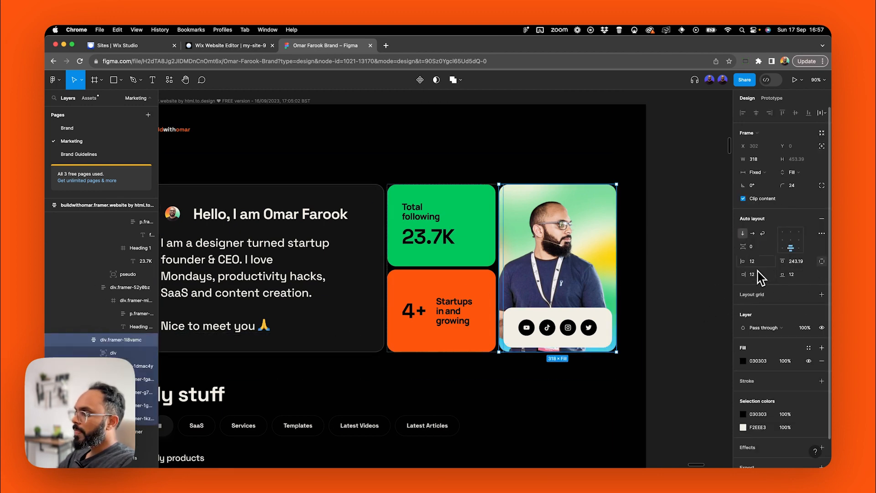
Switch back to the Wix editor and try a 12 px left margin on the photo card's outer container.
{"action": "left_click", "coordinate": [262, 45]}
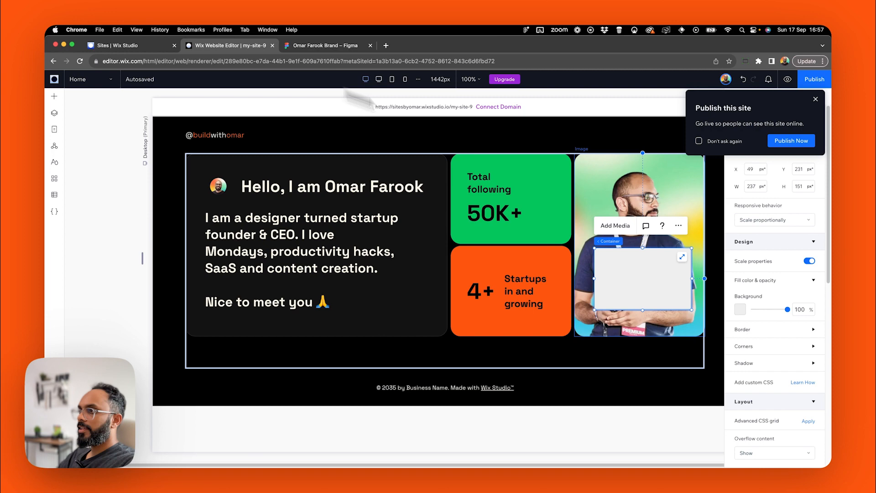
{"action": "left_click", "coordinate": [625, 181]}
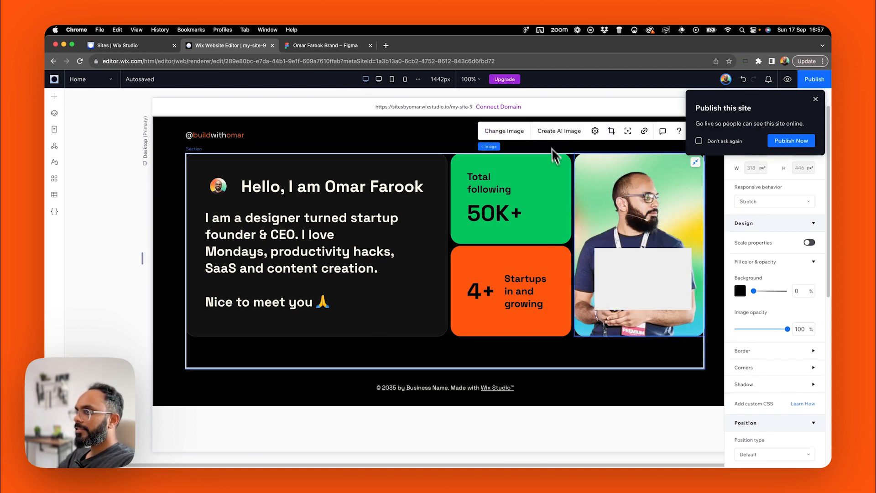
{"action": "left_click", "coordinate": [58, 117]}
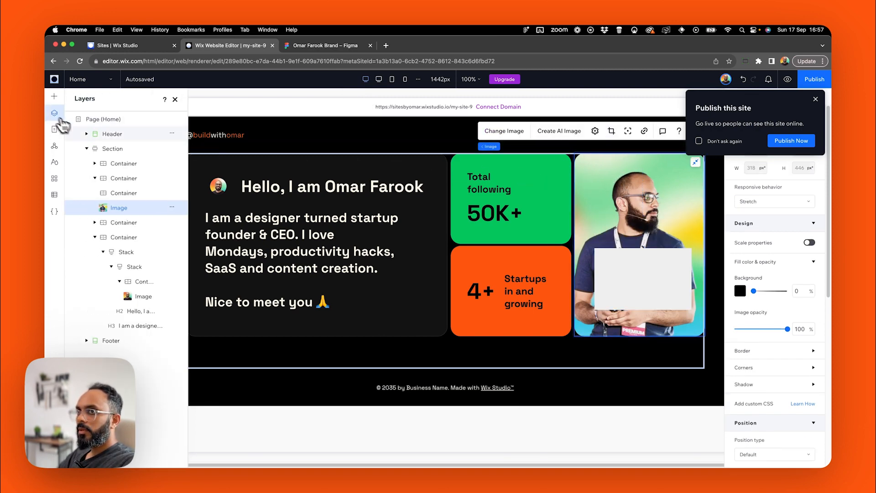
{"action": "left_click", "coordinate": [130, 194]}
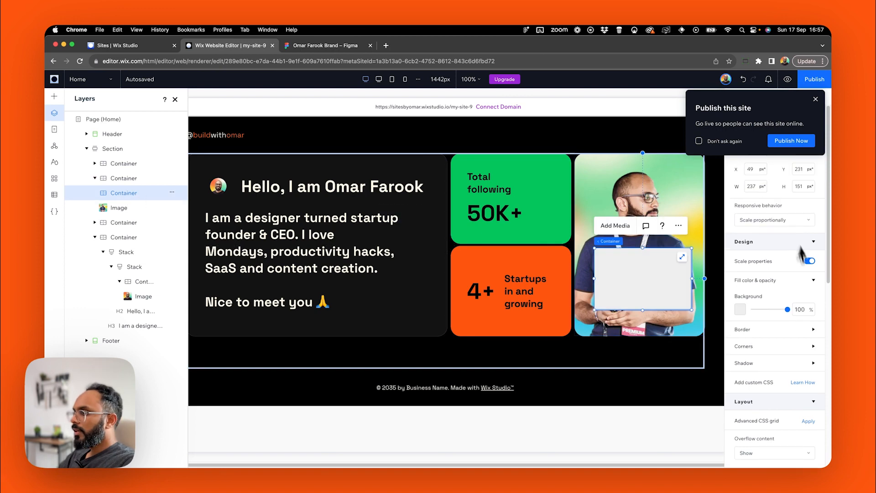
{"action": "left_click", "coordinate": [122, 178]}
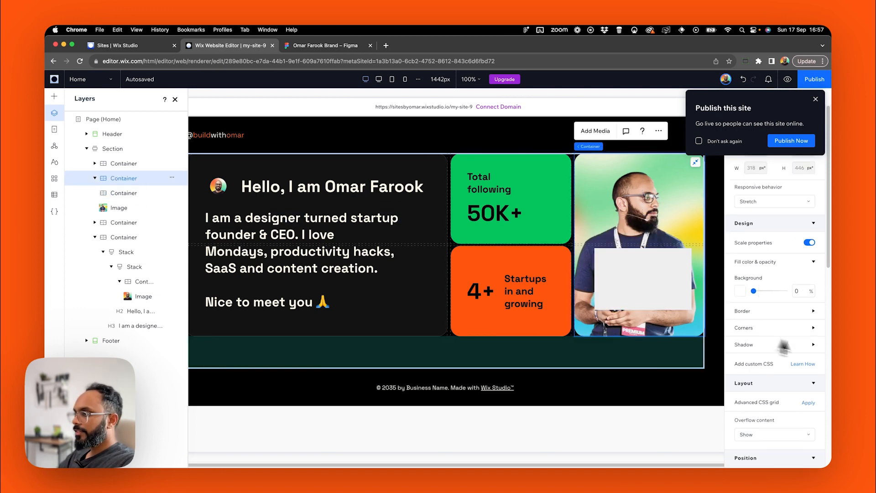
{"action": "scroll", "coordinate": [794, 347], "scroll_direction": "down", "scroll_amount": 5}
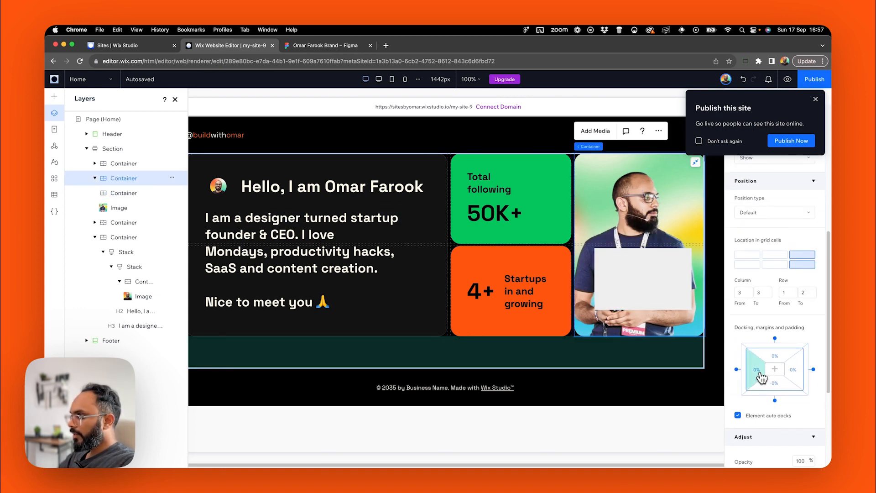
{"action": "left_click", "coordinate": [759, 373]}
{"action": "left_click", "coordinate": [783, 367]}
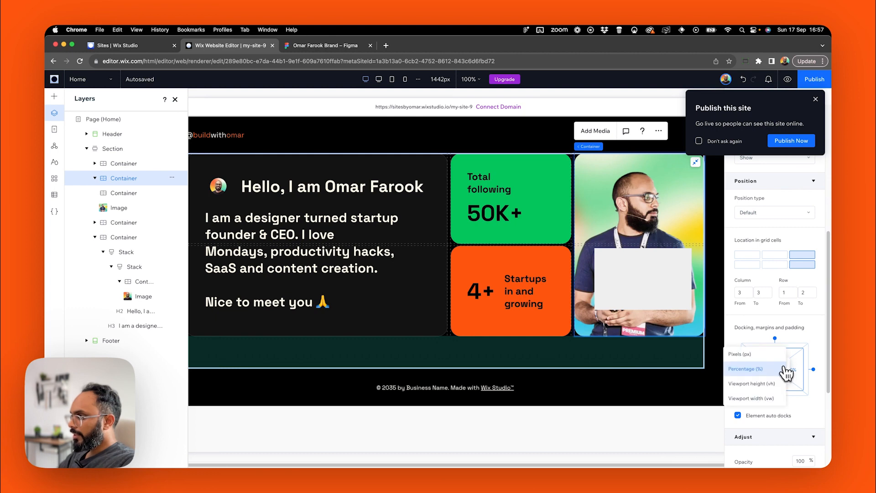
{"action": "left_click", "coordinate": [752, 355]}
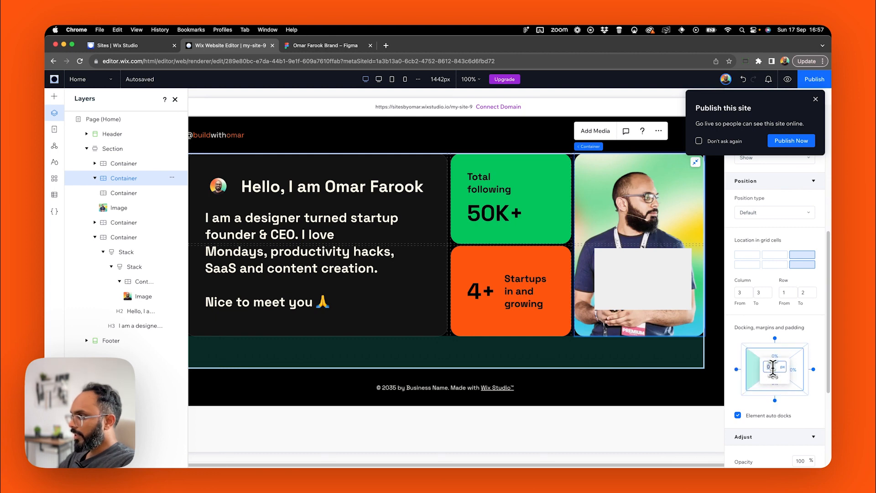
{"action": "key", "text": "Return"}
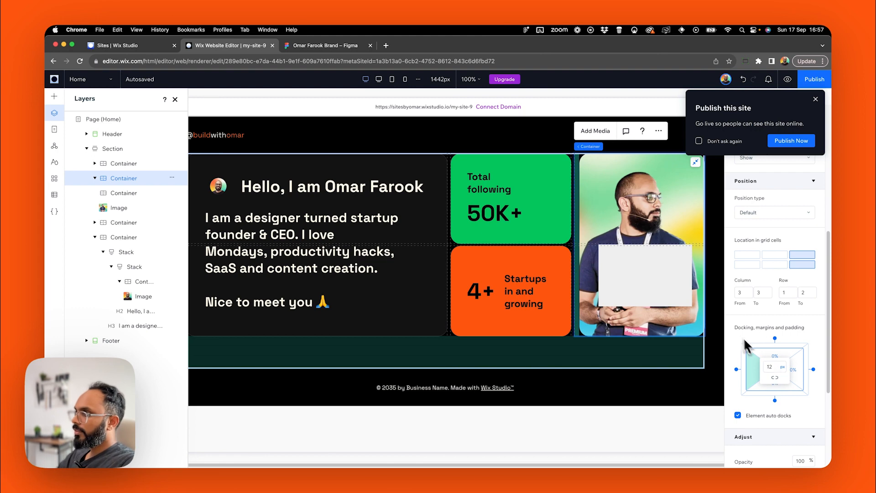
{"action": "left_click", "coordinate": [560, 383]}
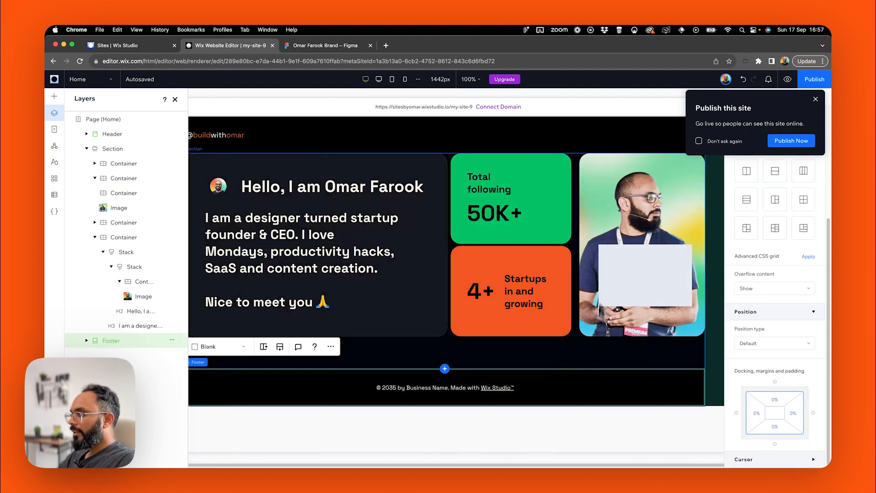
Check the photo's sizing in Wix, and look up the social icon panel's dimensions in the Figma design.
{"action": "left_click", "coordinate": [610, 218]}
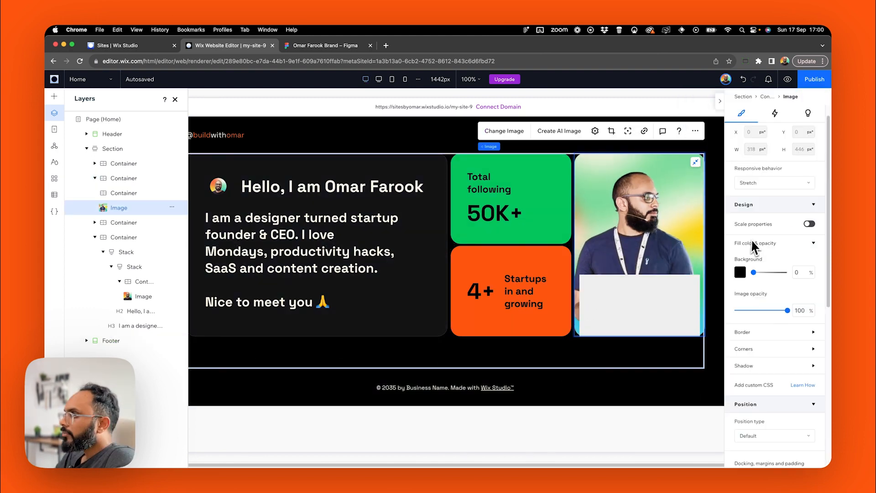
{"action": "scroll", "coordinate": [754, 247], "scroll_direction": "up", "scroll_amount": 1}
{"action": "left_click", "coordinate": [335, 46]}
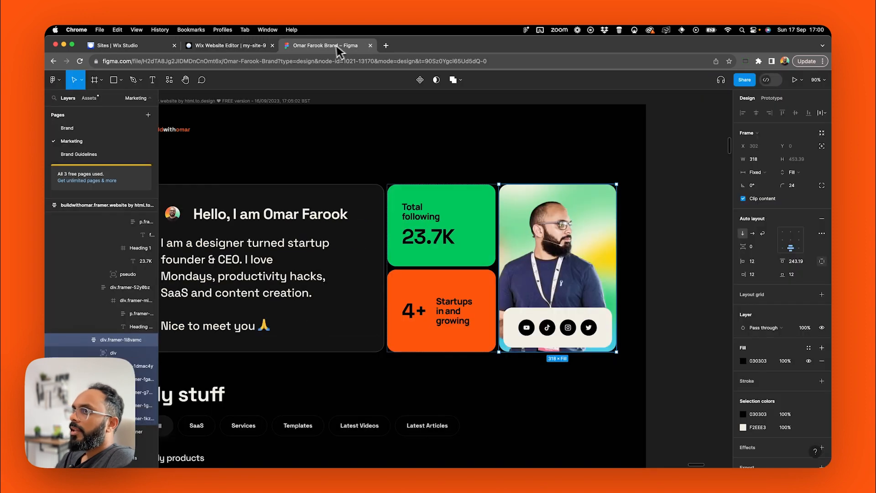
{"action": "left_click", "coordinate": [557, 318]}
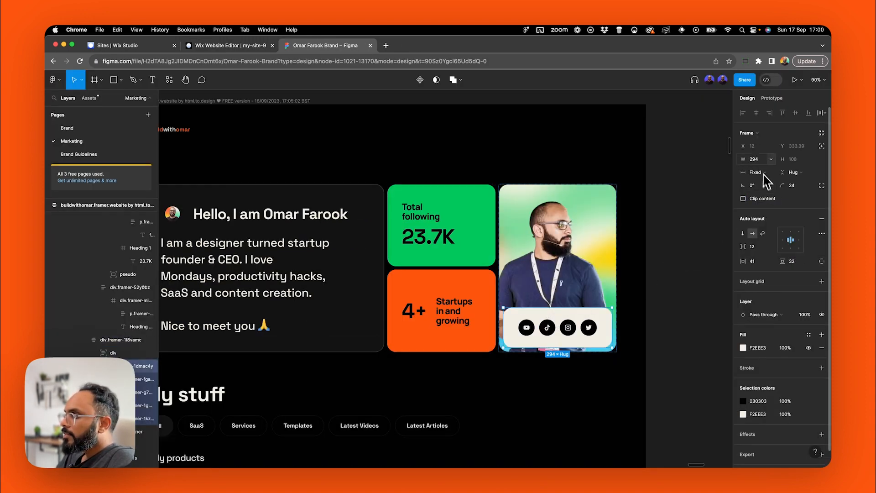
Back in the Wix editor, set the grey container's height over the photo to 108 px, checking its dimensions against the Figma panel.
{"action": "left_click", "coordinate": [246, 46]}
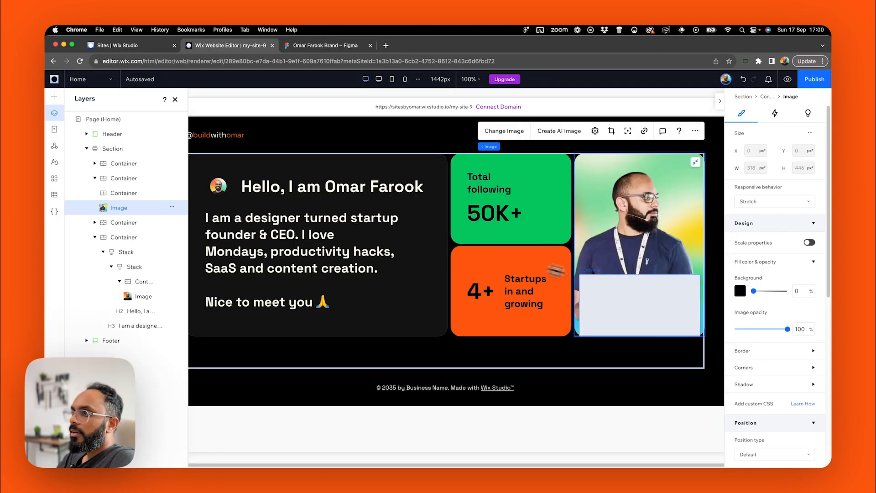
{"action": "left_click", "coordinate": [624, 288]}
{"action": "left_click", "coordinate": [752, 186]}
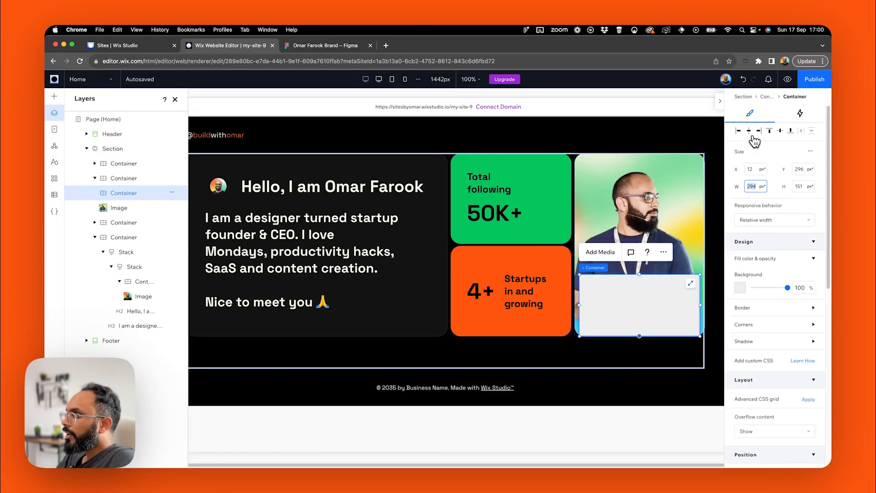
{"action": "key", "text": "ctrl+Tab"}
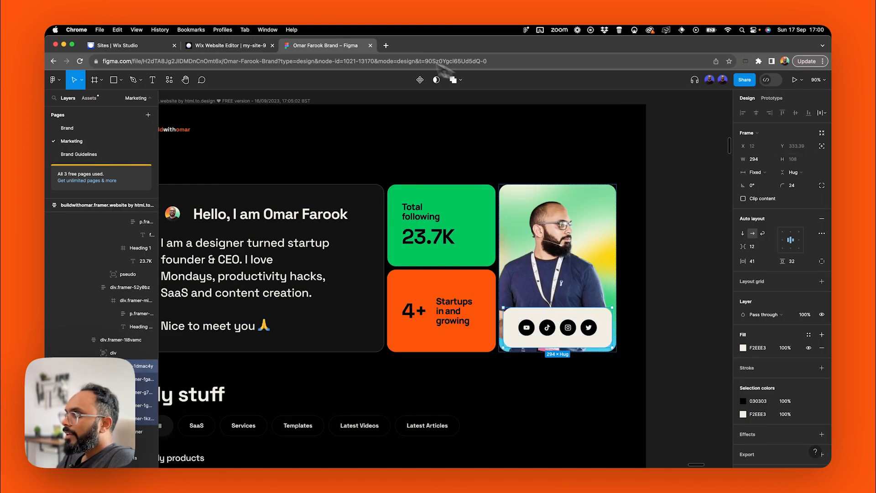
{"action": "left_click", "coordinate": [232, 45]}
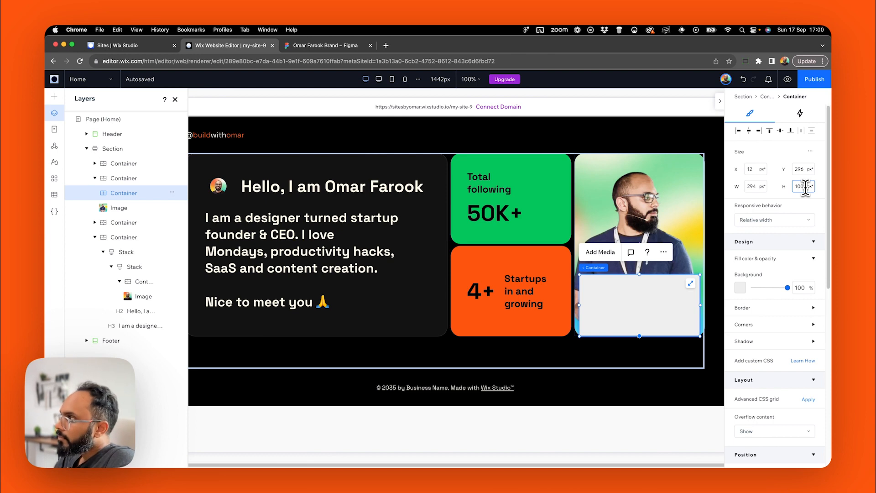
{"action": "key", "text": "Return"}
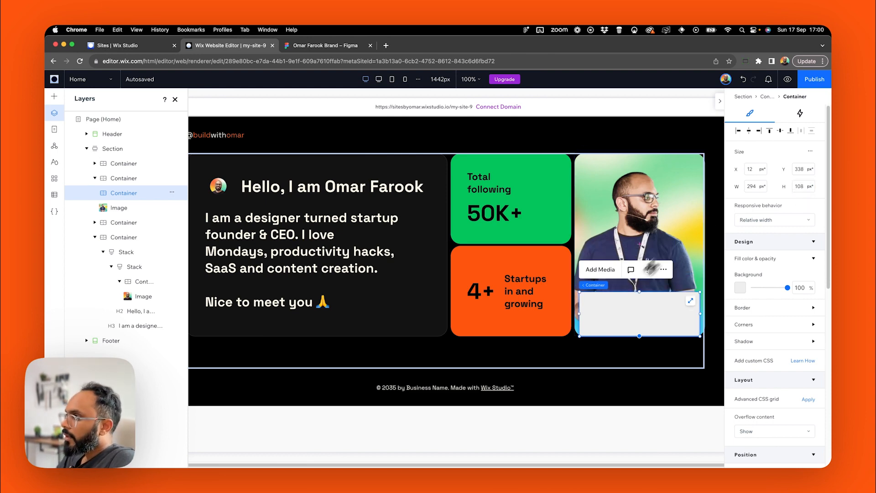
Raise the grey container off the photo card's lower edge and set its bottom margin to 12 px.
{"action": "left_click_drag", "start_coordinate": [625, 313], "coordinate": [624, 305]}
{"action": "scroll", "coordinate": [792, 379], "scroll_direction": "down", "scroll_amount": 2}
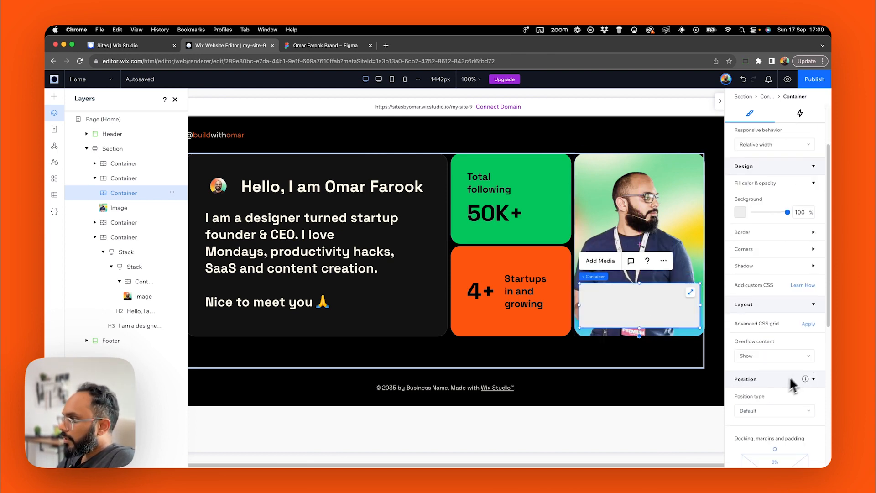
{"action": "scroll", "coordinate": [789, 379], "scroll_direction": "down", "scroll_amount": 5}
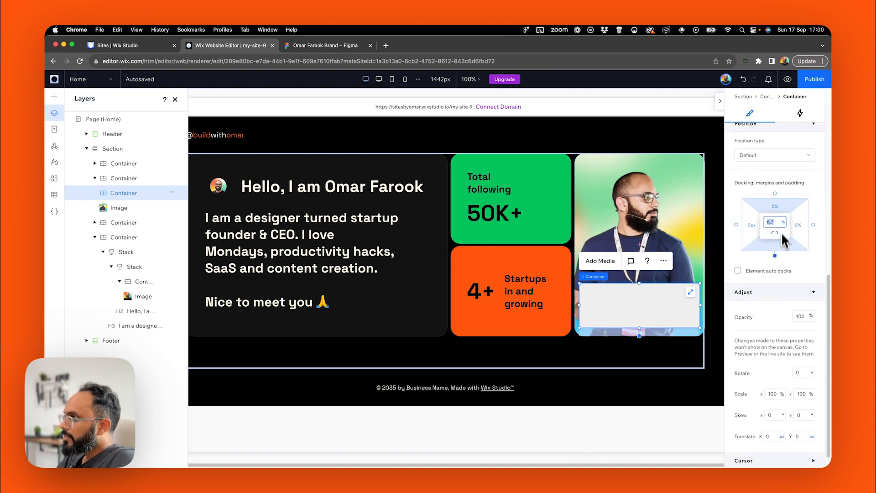
{"action": "left_click", "coordinate": [783, 222]}
{"action": "left_click", "coordinate": [762, 209]}
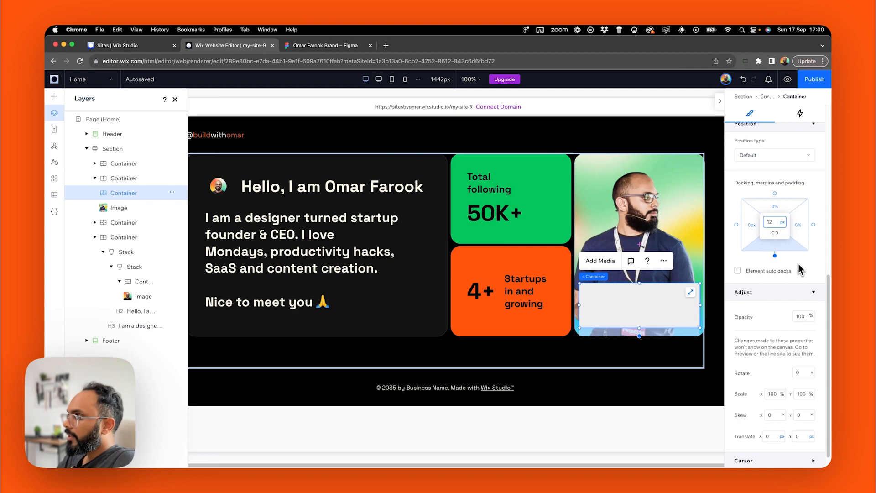
{"action": "key", "text": "Return"}
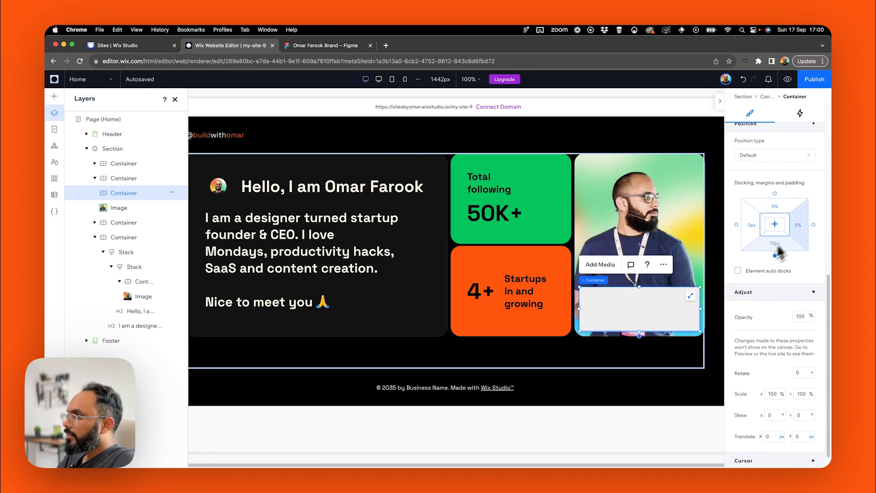
Set the grey container's margins to 12 px on all four sides.
{"action": "left_click", "coordinate": [779, 225]}
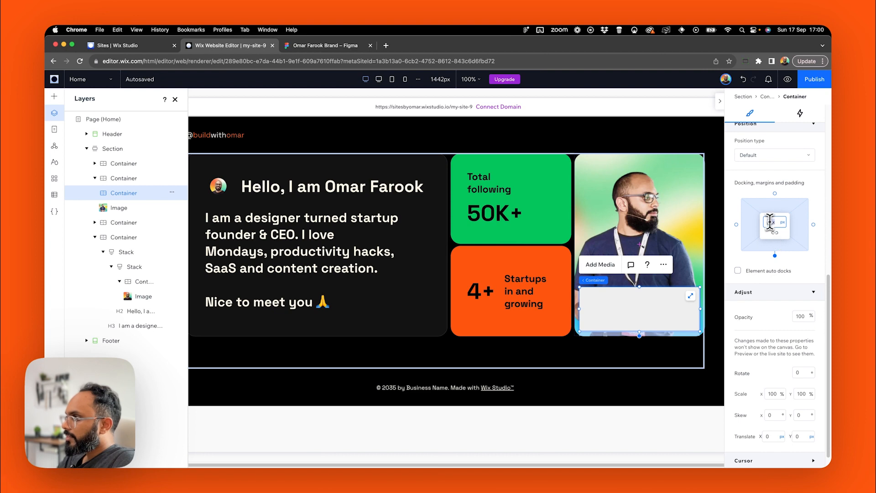
{"action": "type", "text": "12"}
{"action": "key", "text": "Return"}
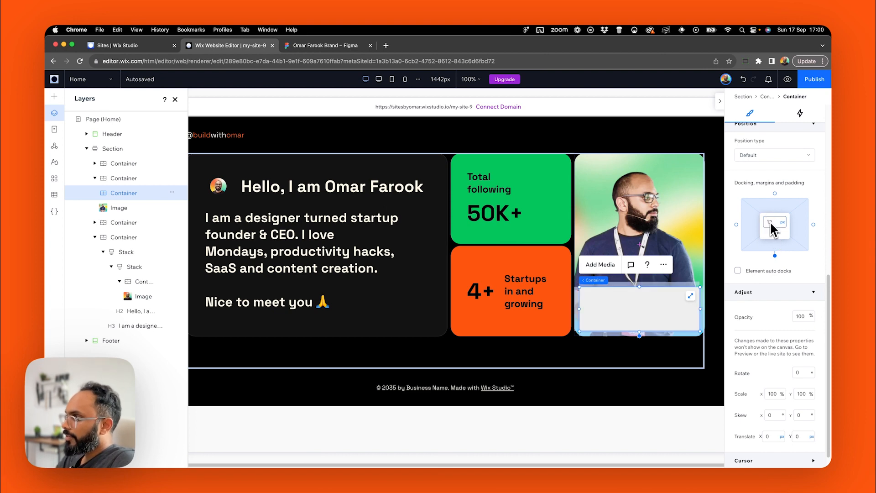
{"action": "left_click", "coordinate": [623, 393]}
{"action": "left_click", "coordinate": [651, 312]}
{"action": "left_click", "coordinate": [657, 322]}
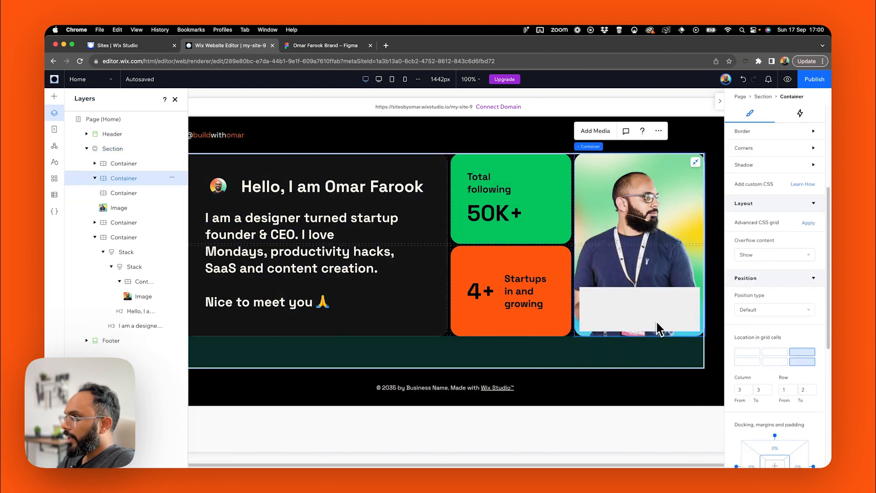
Check the icon panel's corner radius in Figma, and round the grey container's corners to 24 px in the Wix editor.
{"action": "key", "text": "ctrl+Tab"}
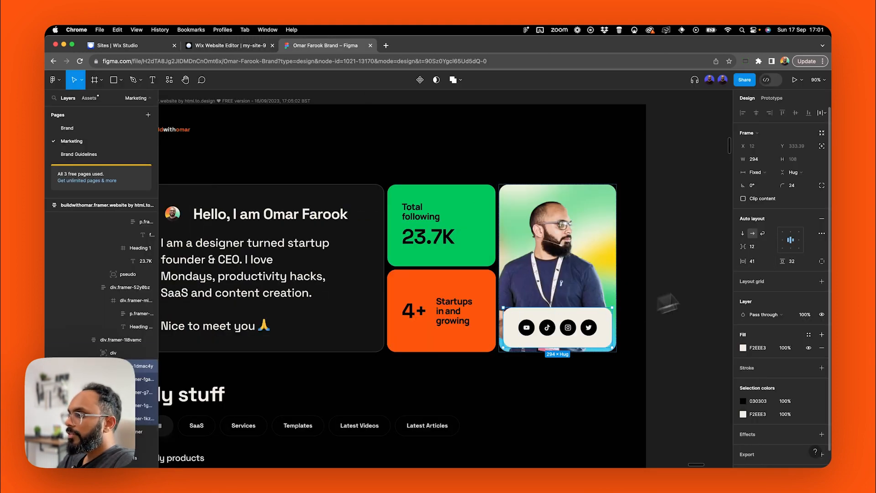
{"action": "key", "text": "ctrl+shift+Tab"}
{"action": "left_click", "coordinate": [633, 309]}
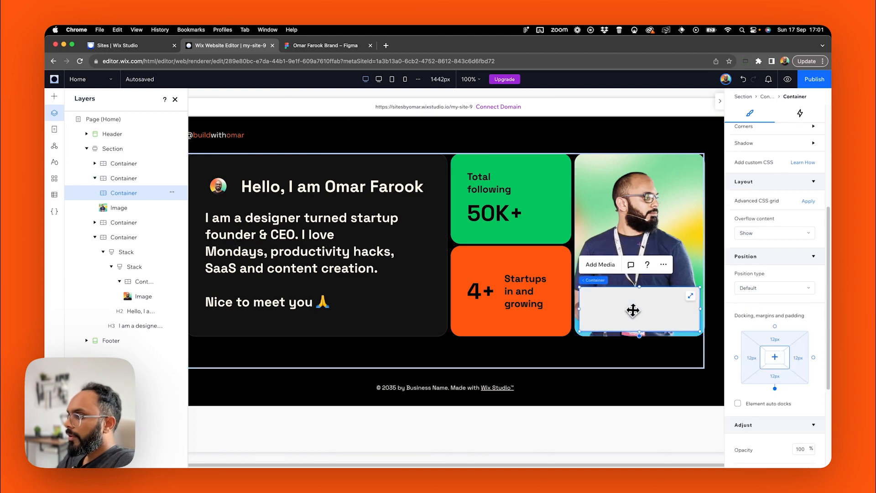
{"action": "scroll", "coordinate": [778, 221], "scroll_direction": "up", "scroll_amount": 5}
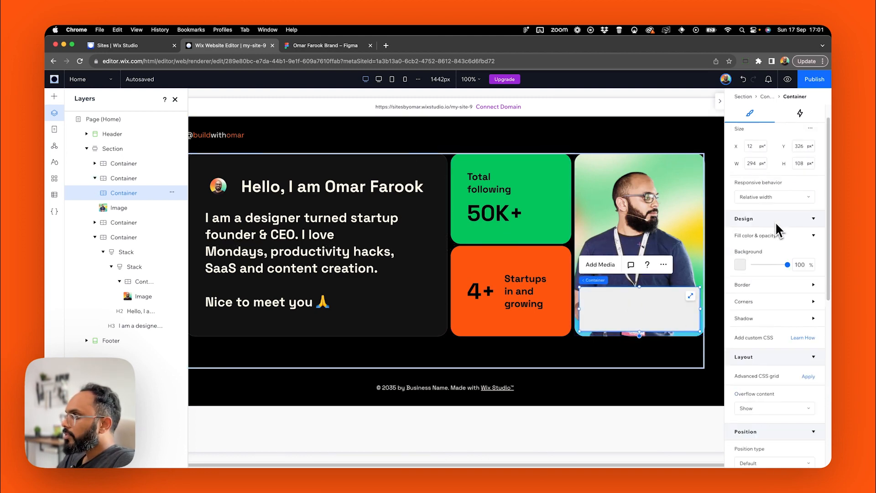
{"action": "left_click", "coordinate": [768, 324]}
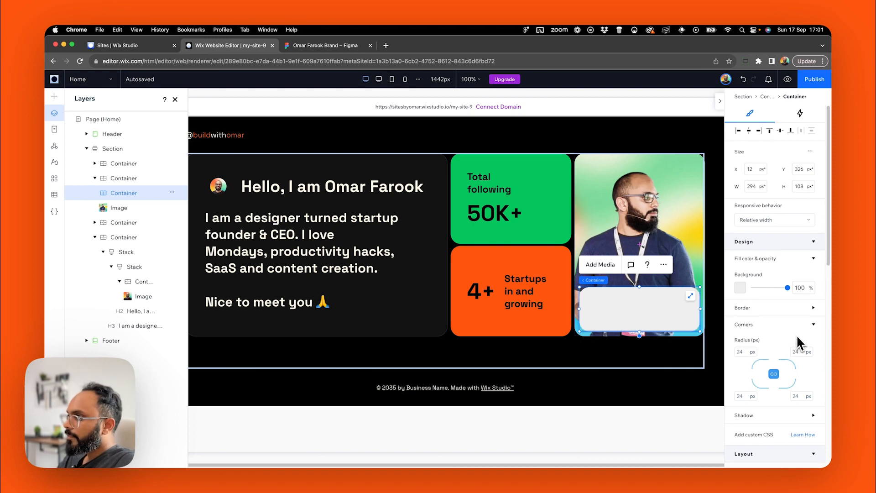
Fill the rounded container over the photo with the saved cream colour.
{"action": "scroll", "coordinate": [784, 358], "scroll_direction": "down", "scroll_amount": 10}
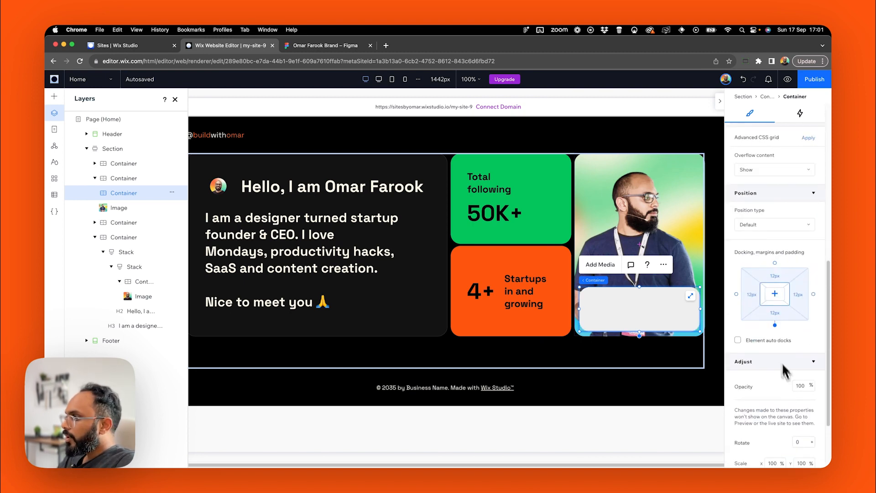
{"action": "scroll", "coordinate": [784, 370], "scroll_direction": "up", "scroll_amount": 10}
{"action": "left_click", "coordinate": [740, 288]}
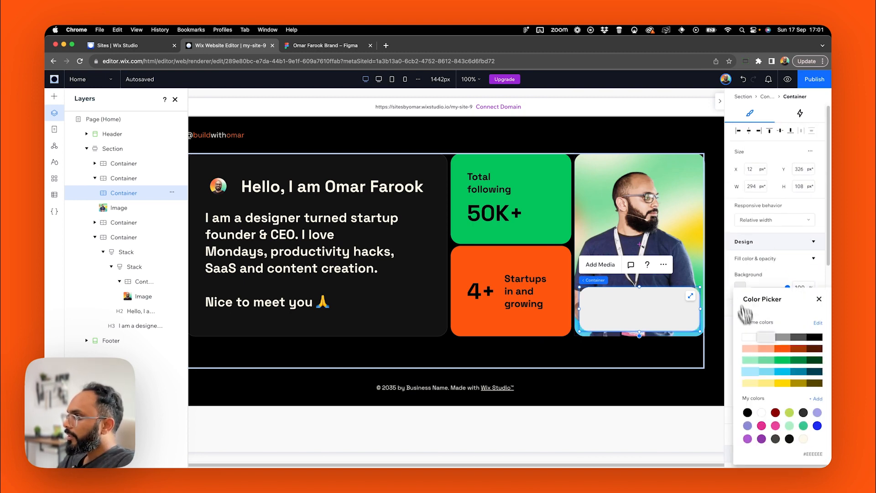
{"action": "left_click", "coordinate": [804, 439]}
{"action": "left_click", "coordinate": [630, 441]}
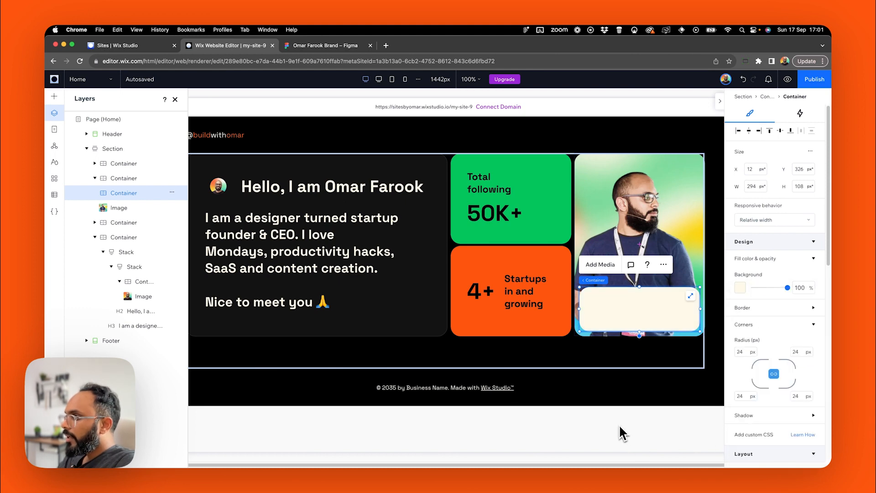
Reselect the cream panel and look up its social icons in the Figma design, returning to the Wix editor.
{"action": "left_click", "coordinate": [377, 332]}
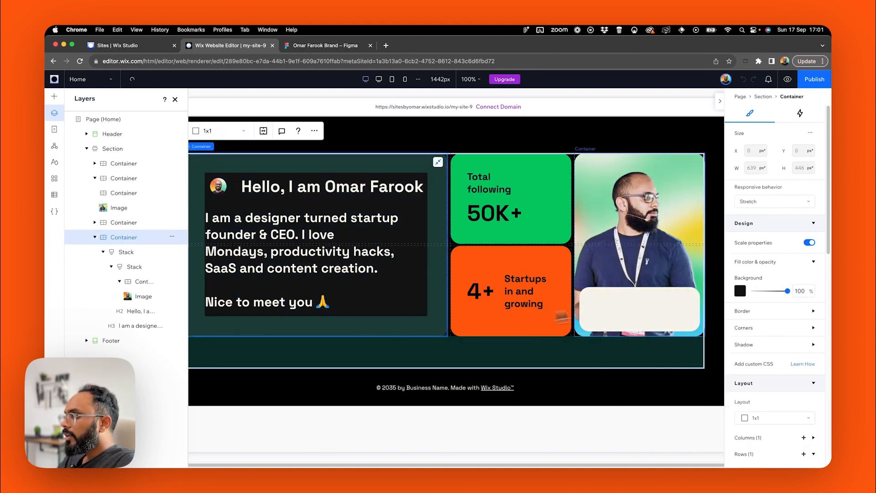
{"action": "left_click", "coordinate": [619, 310]}
{"action": "left_click", "coordinate": [618, 311]}
{"action": "left_click", "coordinate": [324, 45]}
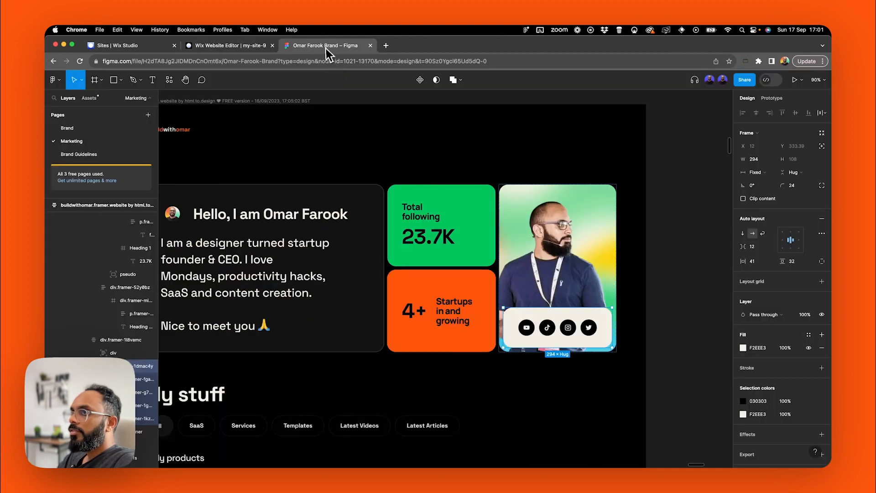
{"action": "left_click", "coordinate": [253, 46]}
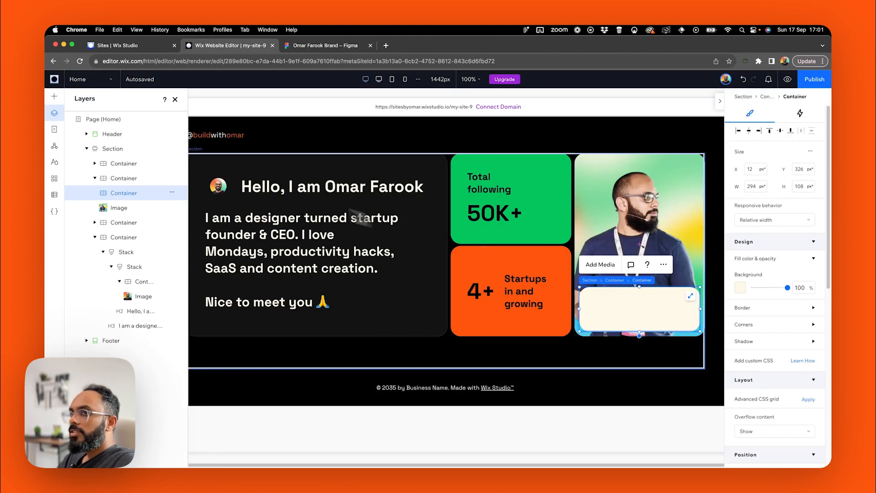
Add a social bar with black circular icons from the embed and social elements onto the cream panel.
{"action": "left_click", "coordinate": [54, 96]}
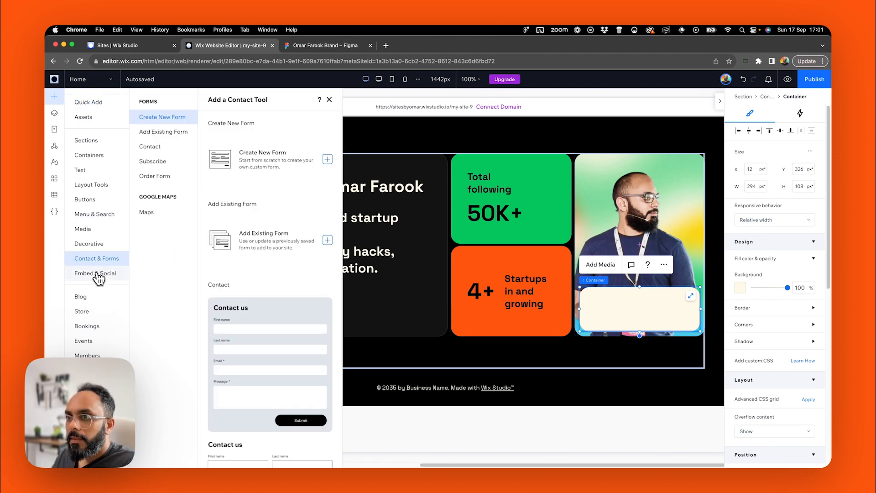
{"action": "mouse_move", "coordinate": [98, 276]}
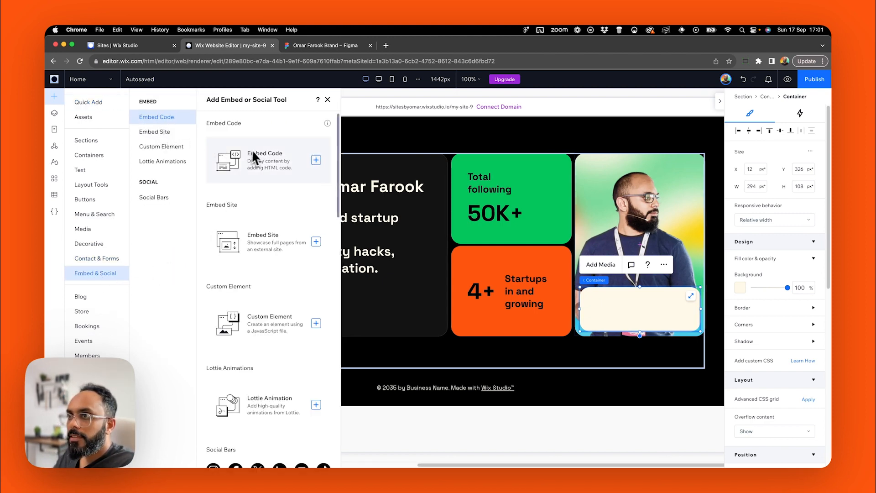
{"action": "scroll", "coordinate": [274, 264], "scroll_direction": "down", "scroll_amount": 2}
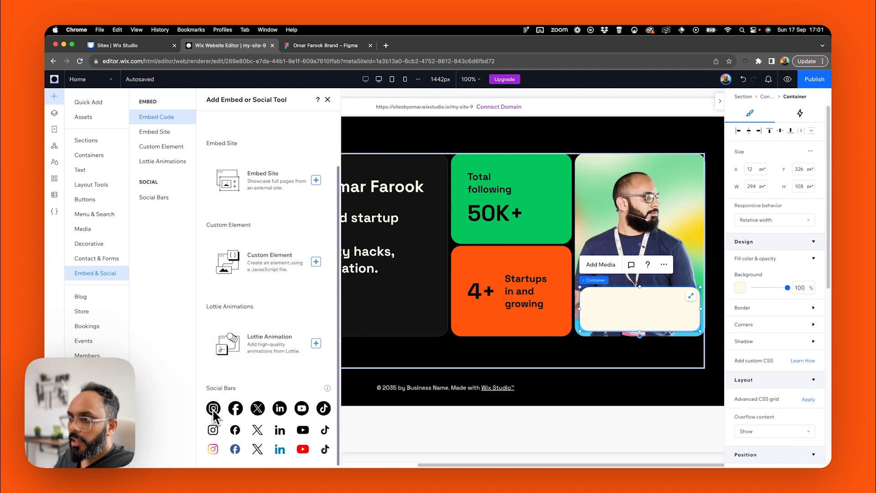
{"action": "left_click_drag", "start_coordinate": [214, 409], "coordinate": [638, 309]}
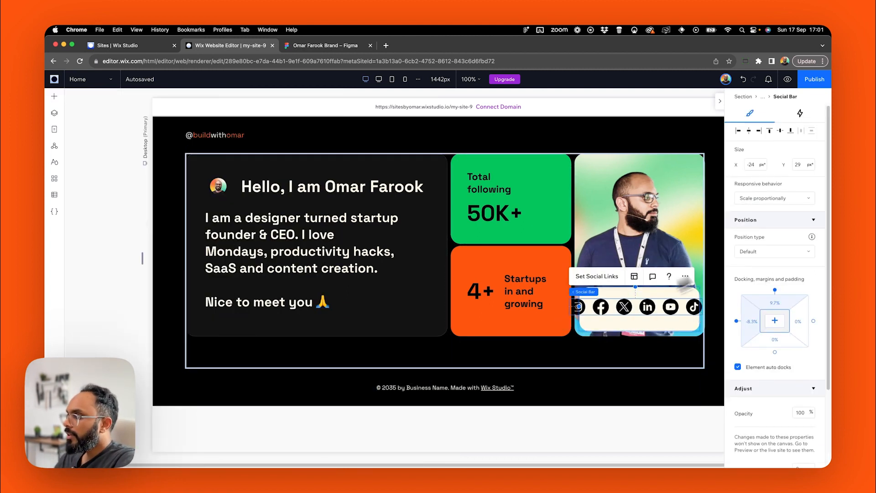
Compare the social bar in Wix with the icon row and spacing of the Figma panel.
{"action": "left_click", "coordinate": [342, 47]}
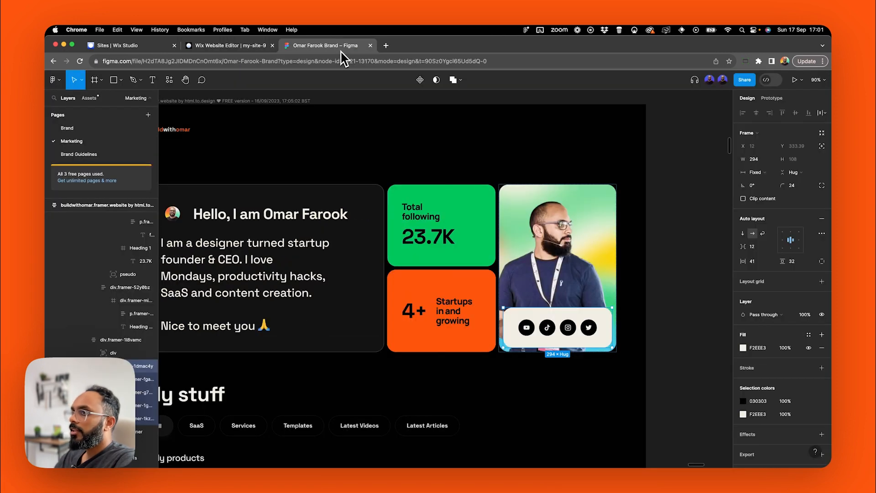
{"action": "left_click", "coordinate": [256, 46]}
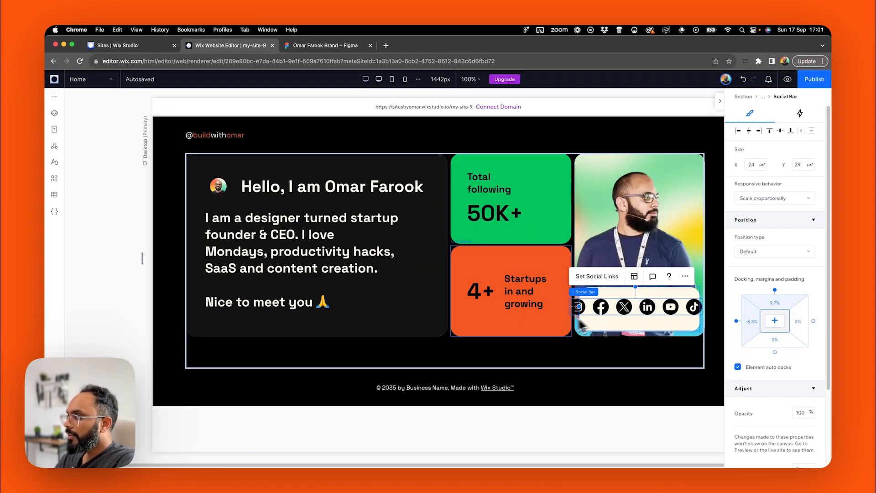
{"action": "mouse_move", "coordinate": [592, 293]}
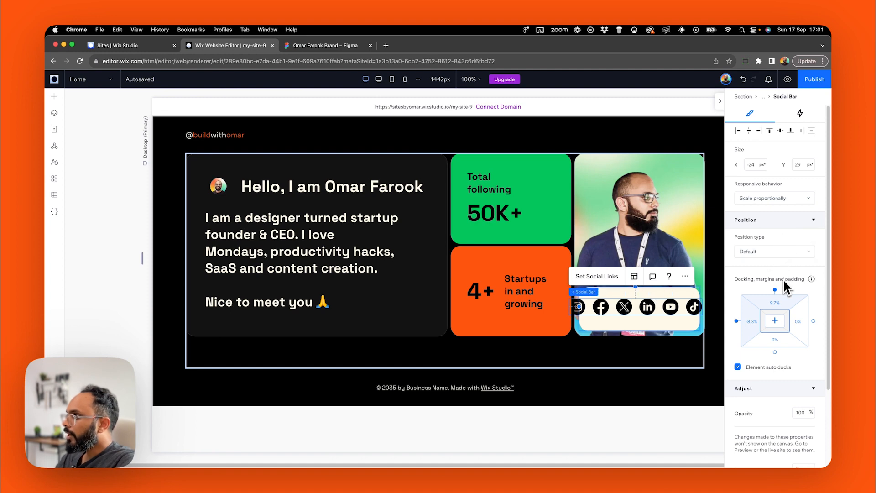
{"action": "left_click", "coordinate": [327, 45]}
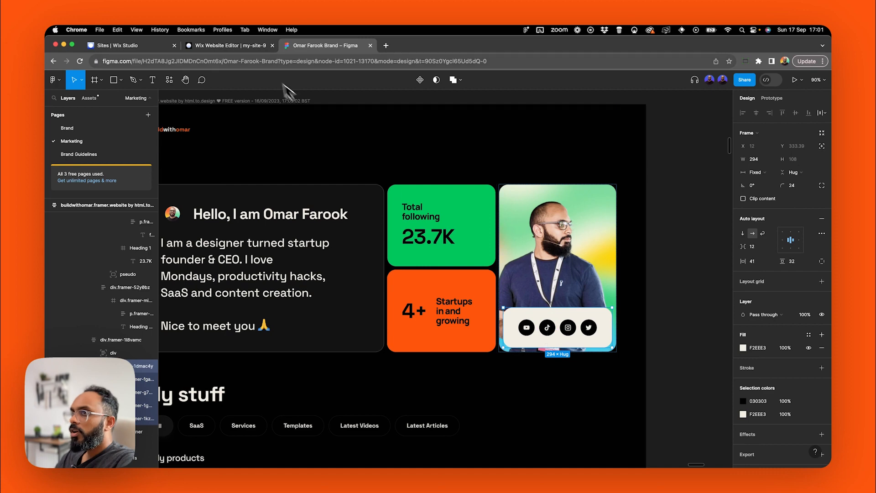
{"action": "left_click", "coordinate": [233, 45]}
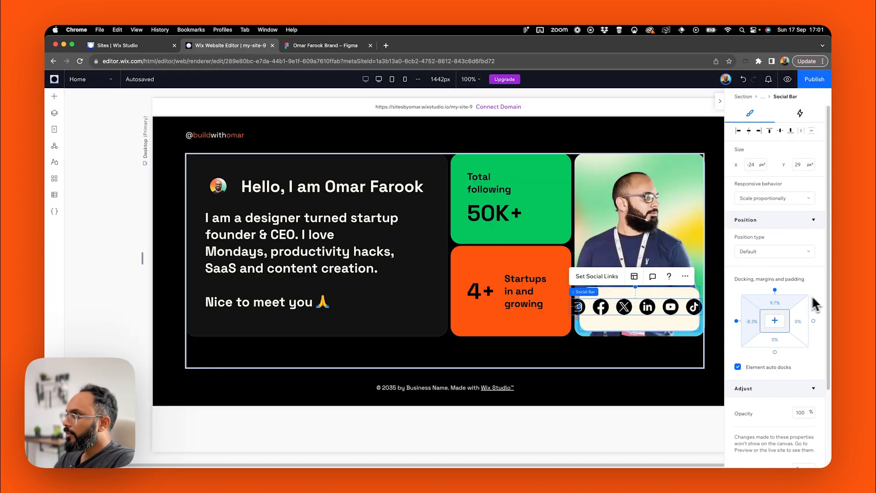
Remove the LinkedIn icon from the social bar's links and apply the change.
{"action": "scroll", "coordinate": [816, 305], "scroll_direction": "down", "scroll_amount": 5}
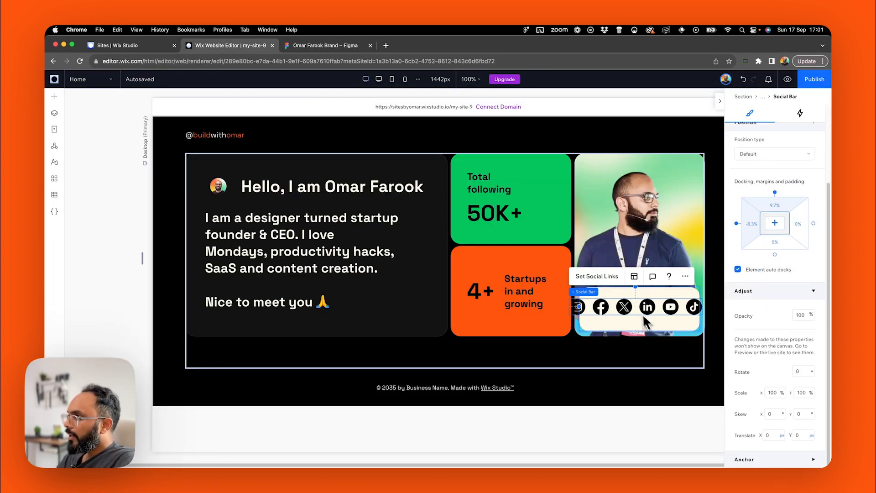
{"action": "left_click", "coordinate": [601, 276]}
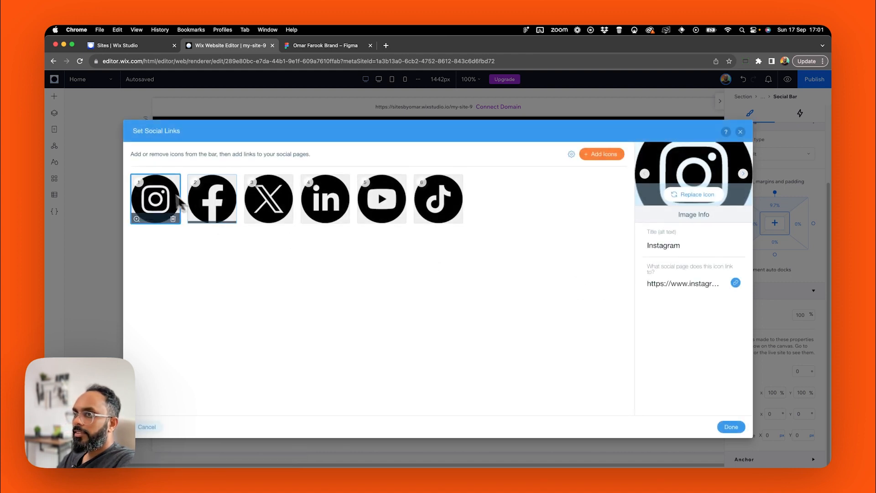
{"action": "left_click", "coordinate": [345, 220]}
{"action": "left_click", "coordinate": [344, 218]}
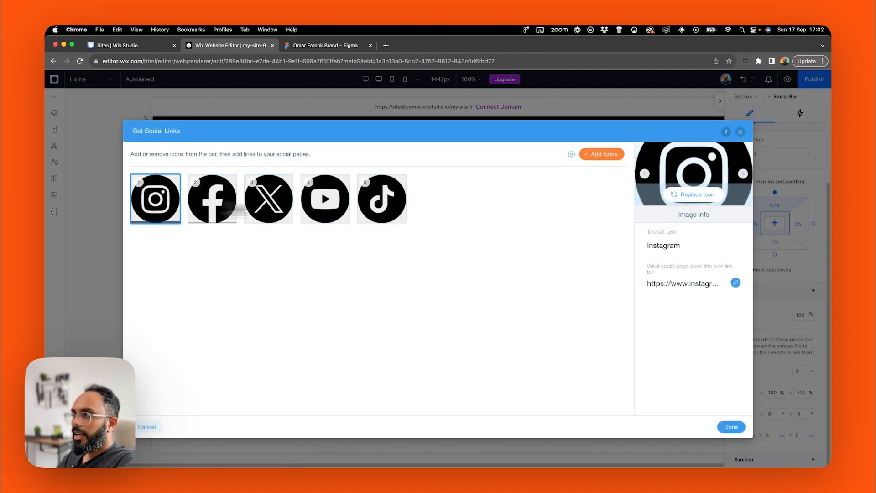
{"action": "left_click", "coordinate": [212, 201]}
{"action": "left_click", "coordinate": [268, 199]}
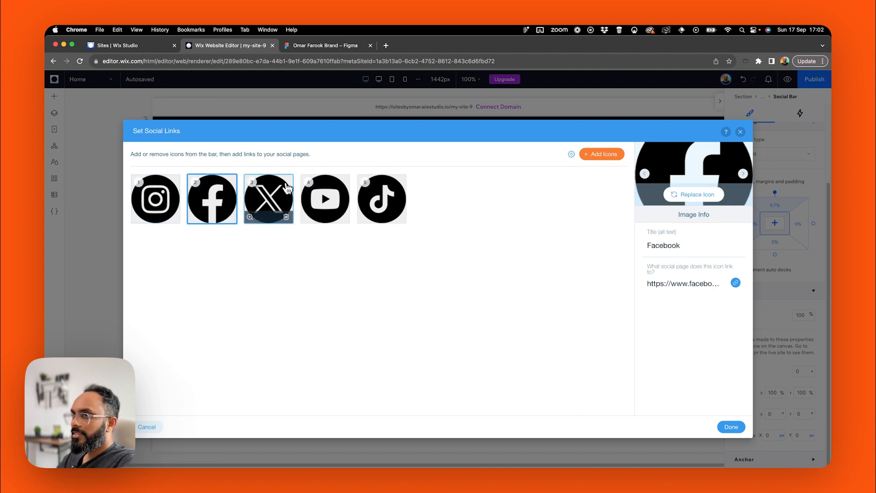
{"action": "left_click", "coordinate": [325, 199]}
{"action": "left_click", "coordinate": [382, 199]}
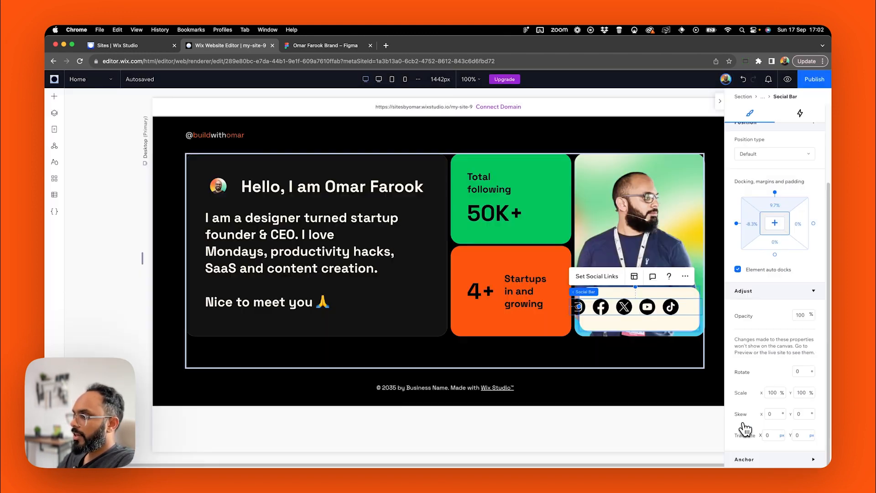
{"action": "left_click", "coordinate": [731, 427]}
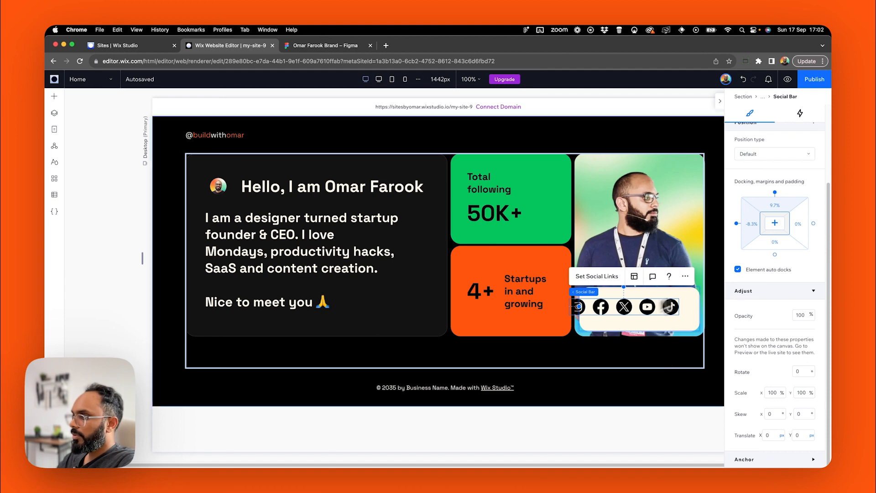
Centre the social bar horizontally and vertically inside the cream panel, and switch to the Figma design.
{"action": "scroll", "coordinate": [768, 160], "scroll_direction": "up", "scroll_amount": 3}
{"action": "left_click", "coordinate": [751, 131]}
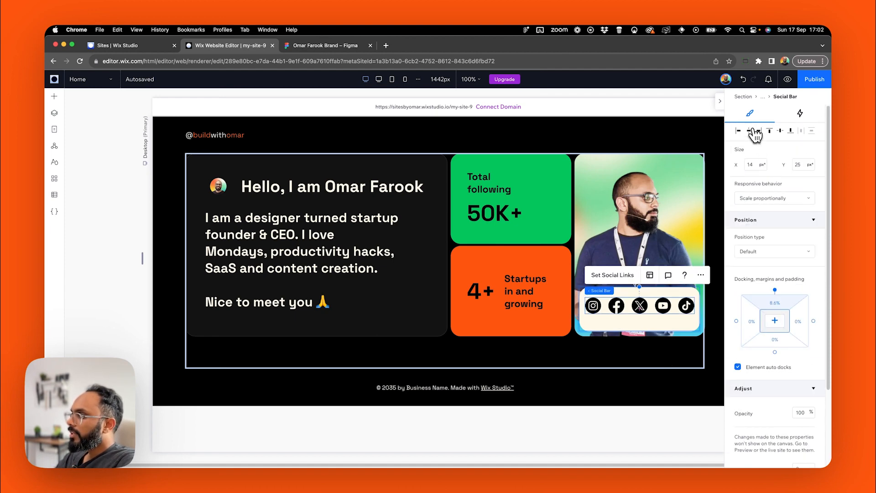
{"action": "left_click", "coordinate": [781, 131]}
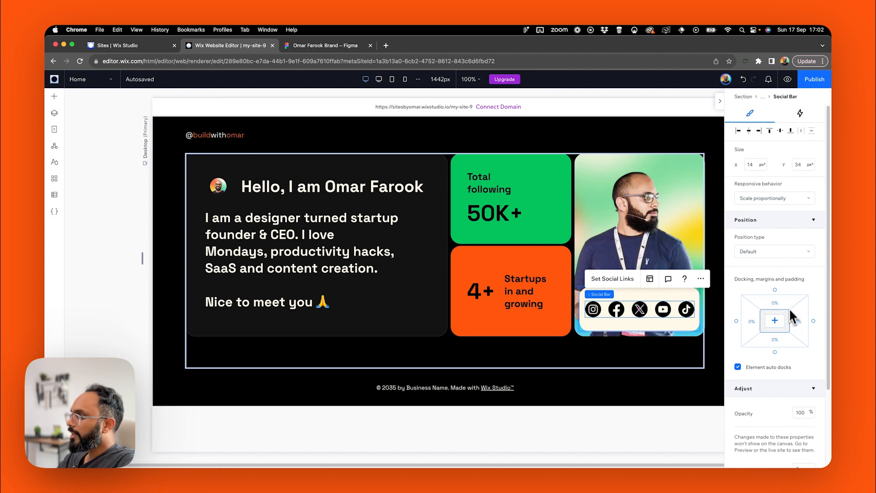
{"action": "left_click", "coordinate": [324, 45]}
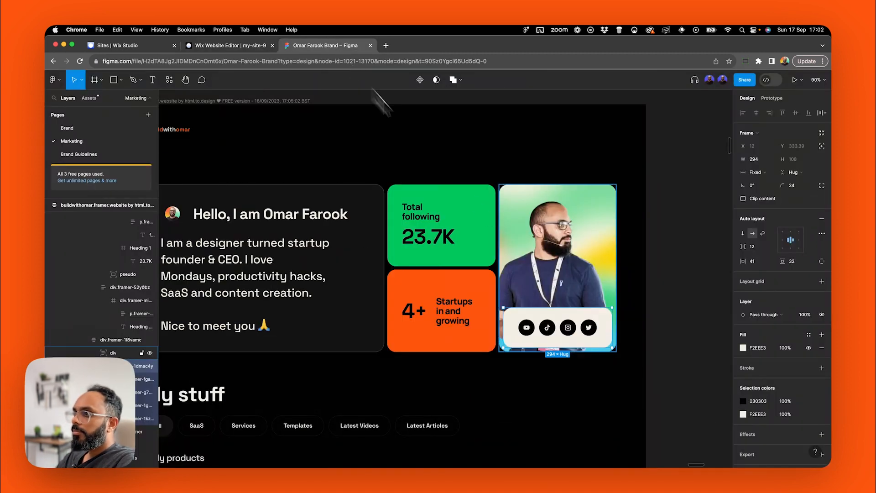
Switch to Wix Studio and reduce the social bar's icon size to 33 px.
{"action": "left_click", "coordinate": [226, 45]}
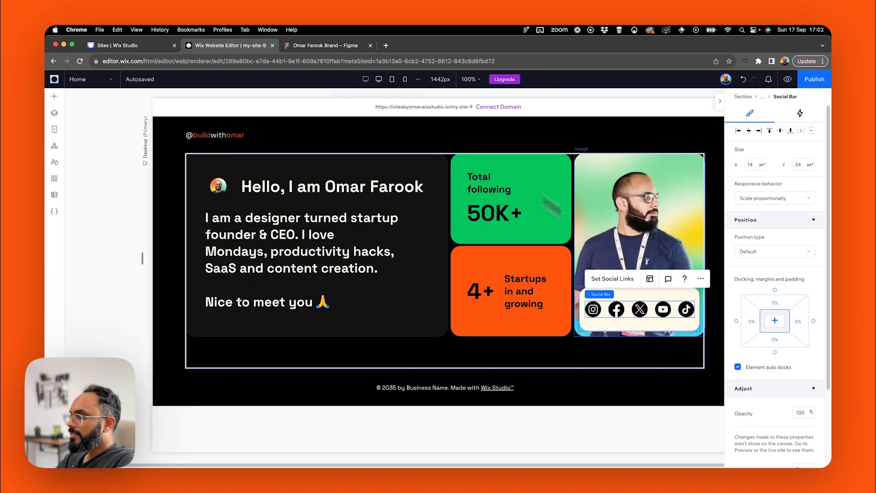
{"action": "left_click", "coordinate": [649, 280]}
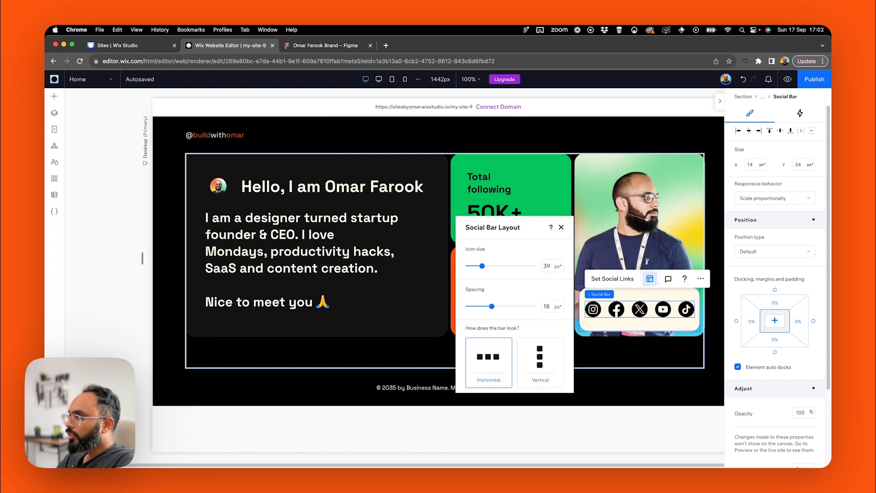
{"action": "left_click_drag", "start_coordinate": [480, 267], "coordinate": [478, 269]}
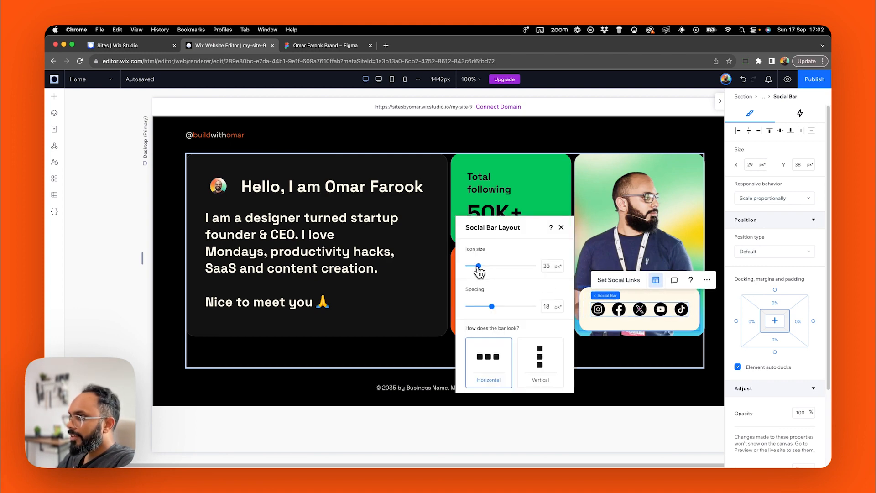
Check the YouTube icon's dimensions in Figma and set the Wix social bar's icon size to 44 px.
{"action": "left_click", "coordinate": [324, 45]}
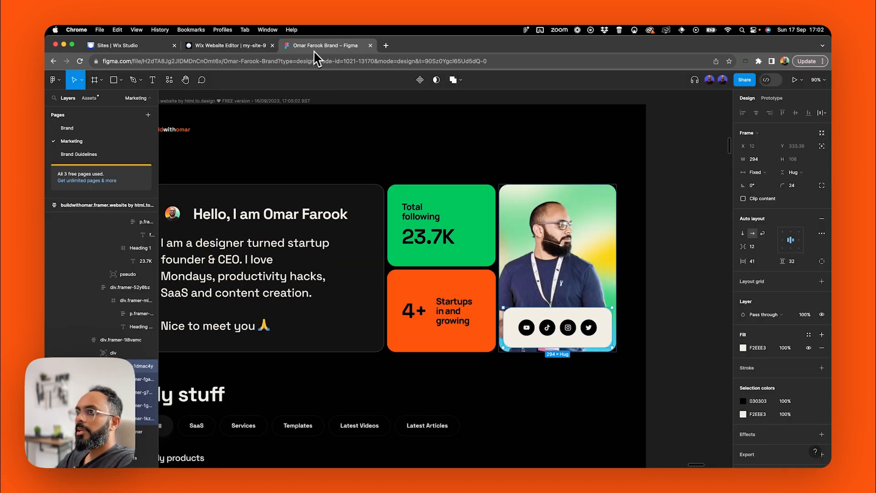
{"action": "left_click", "coordinate": [532, 327]}
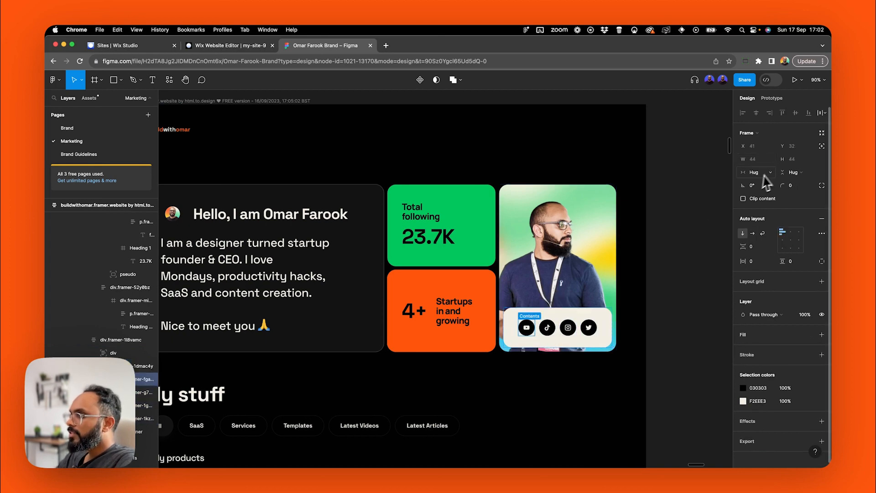
{"action": "left_click", "coordinate": [240, 45]}
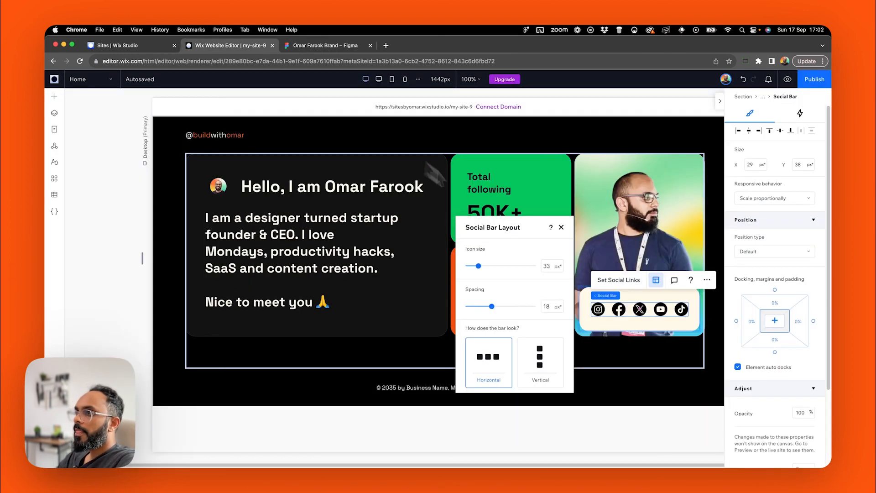
{"action": "left_click", "coordinate": [552, 267]}
{"action": "type", "text": "44"}
{"action": "key", "text": "Return"}
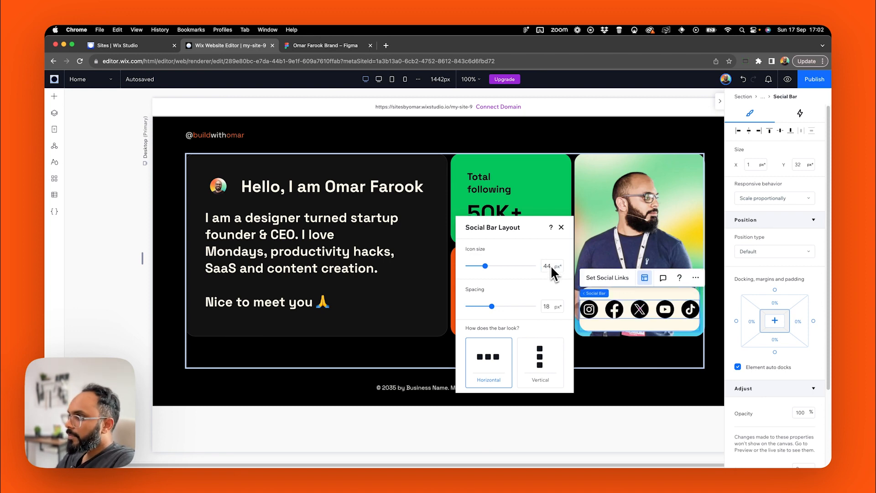
Look up the gap between the social icons in Figma and set the Wix social bar's spacing to 12 px.
{"action": "left_click", "coordinate": [324, 46]}
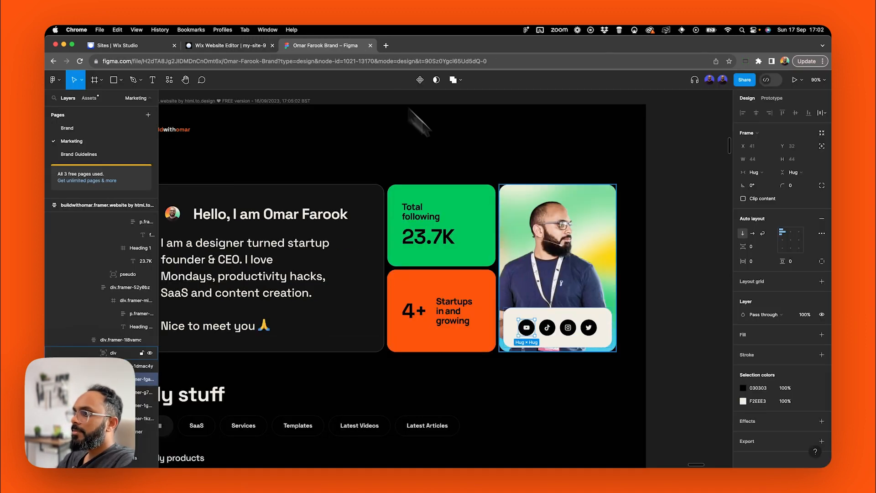
{"action": "left_click", "coordinate": [568, 329]}
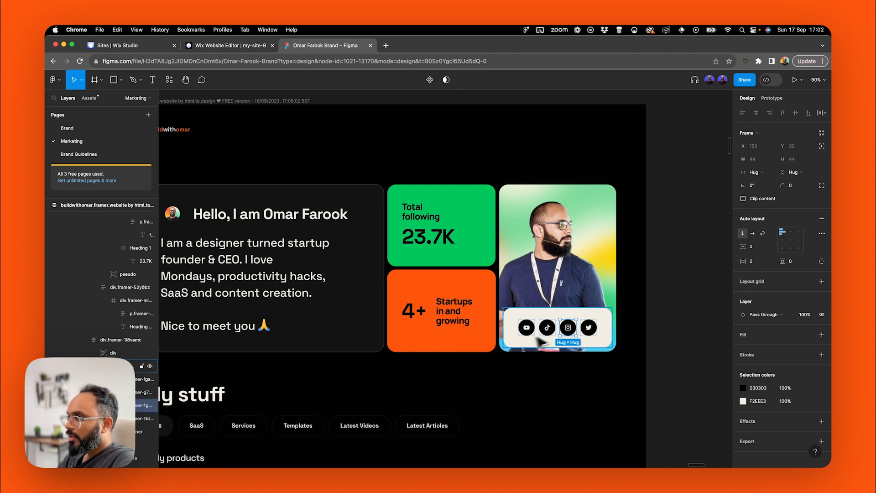
{"action": "left_click", "coordinate": [139, 367]}
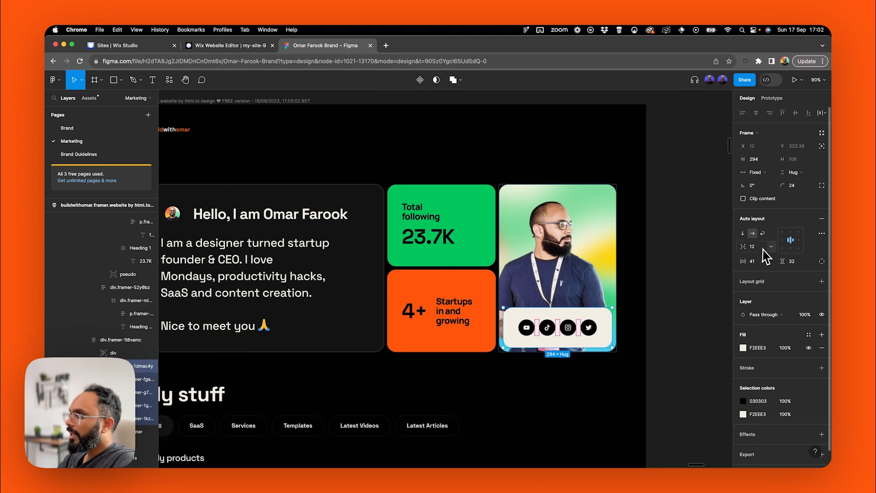
{"action": "left_click", "coordinate": [242, 45]}
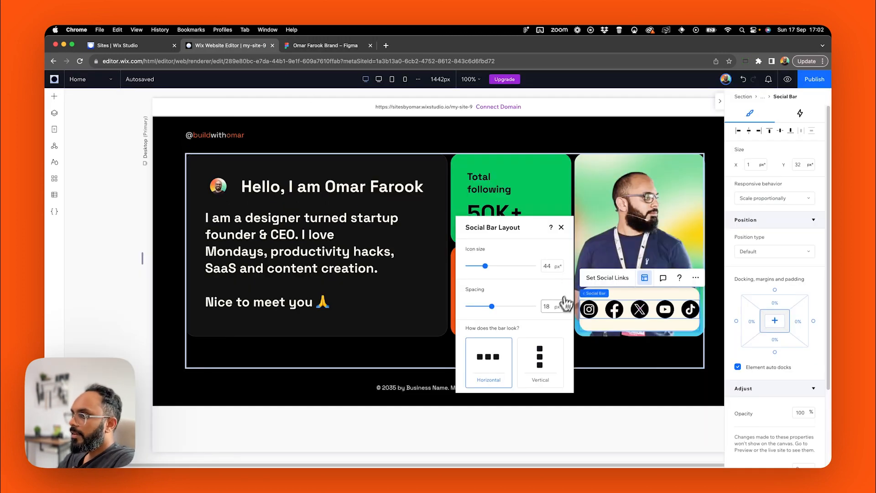
{"action": "type", "text": "12"}
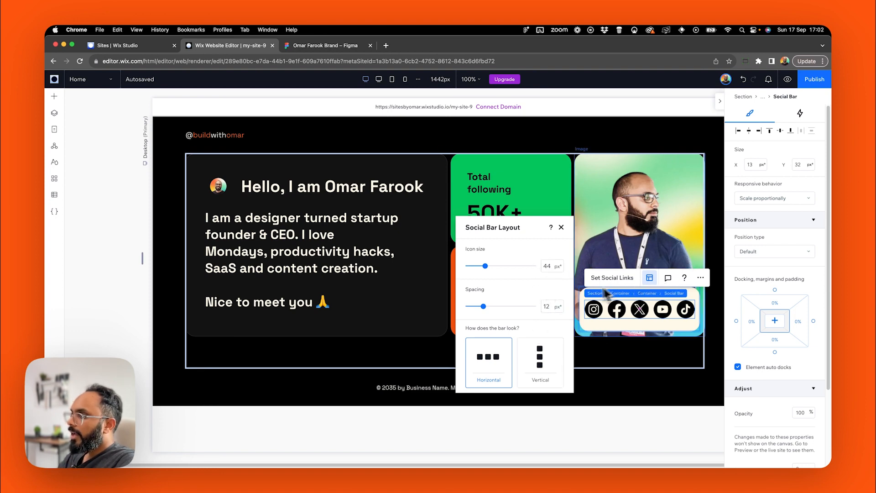
{"action": "left_click", "coordinate": [562, 228]}
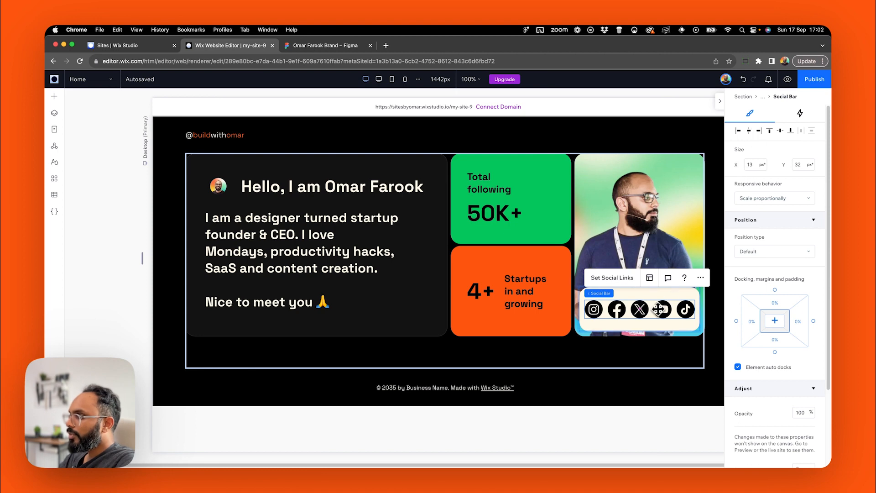
Recheck the icon dimensions in Figma and try a smaller icon size of 36 px for the Wix social bar.
{"action": "left_click", "coordinate": [650, 278]}
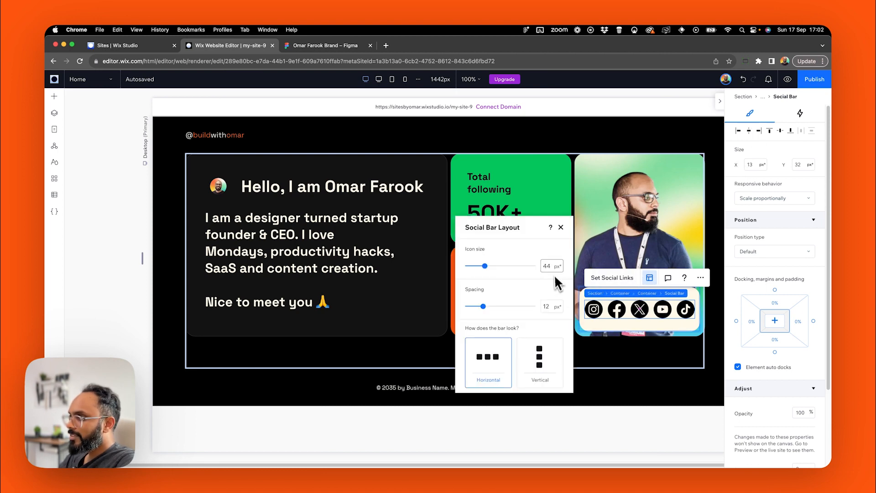
{"action": "key", "text": "ctrl+Tab"}
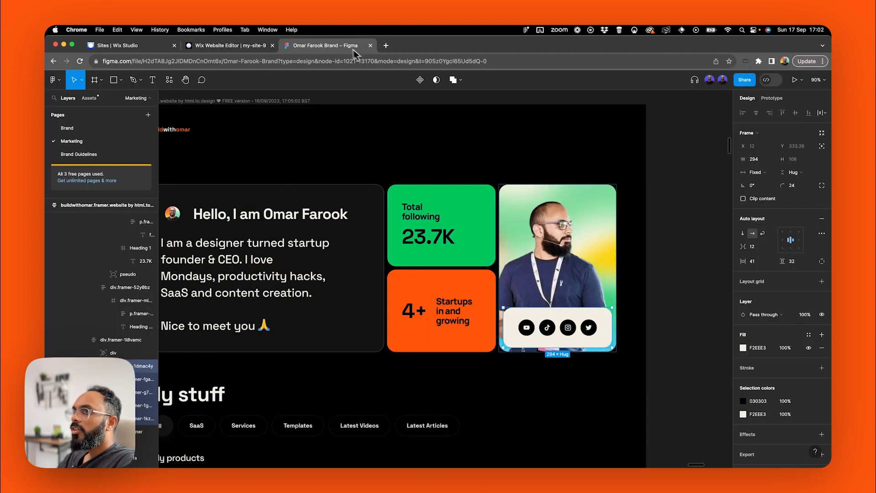
{"action": "left_click", "coordinate": [525, 329]}
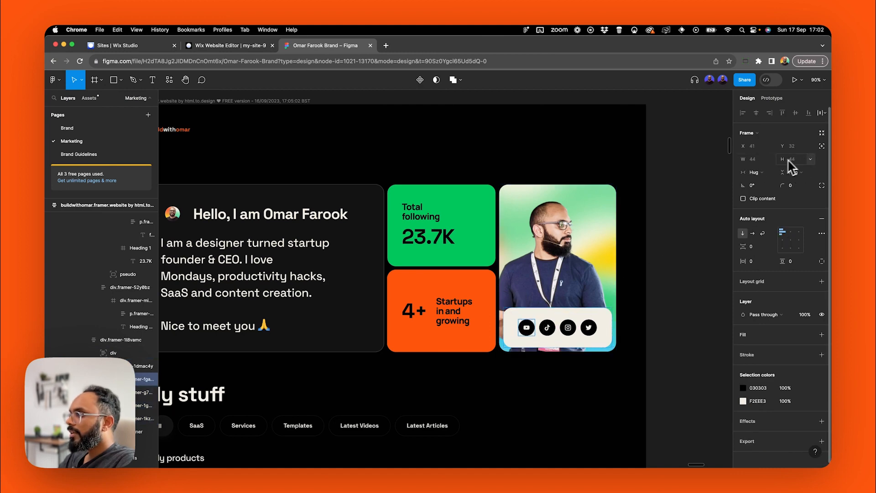
{"action": "key", "text": "ctrl+shift+Tab"}
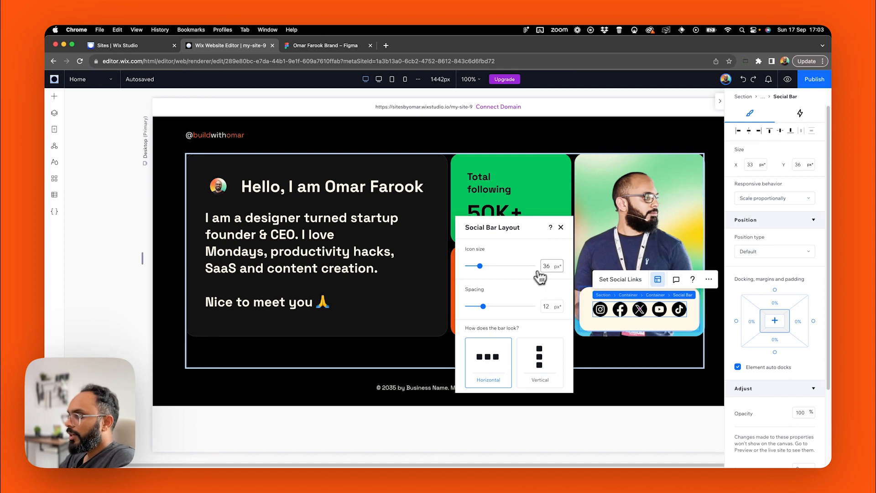
{"action": "left_click", "coordinate": [550, 267]}
{"action": "type", "text": "32"}
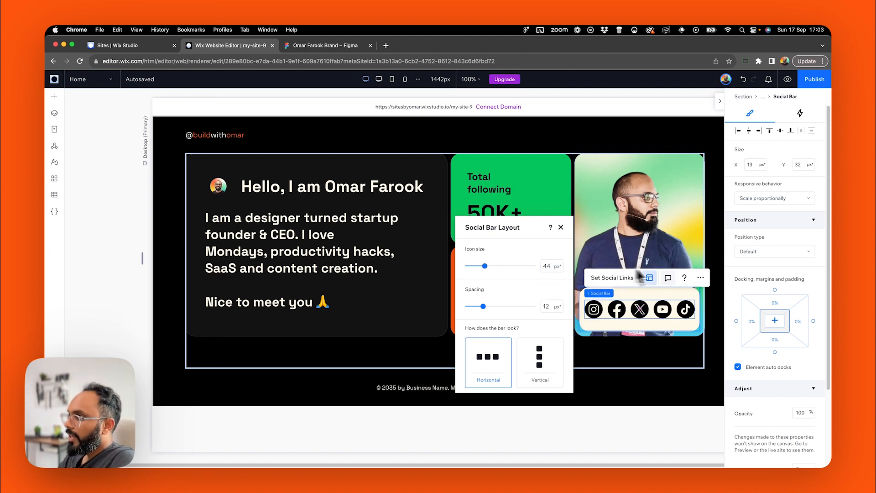
Remove the Facebook icon from the social bar's links and apply the change.
{"action": "left_click", "coordinate": [616, 279]}
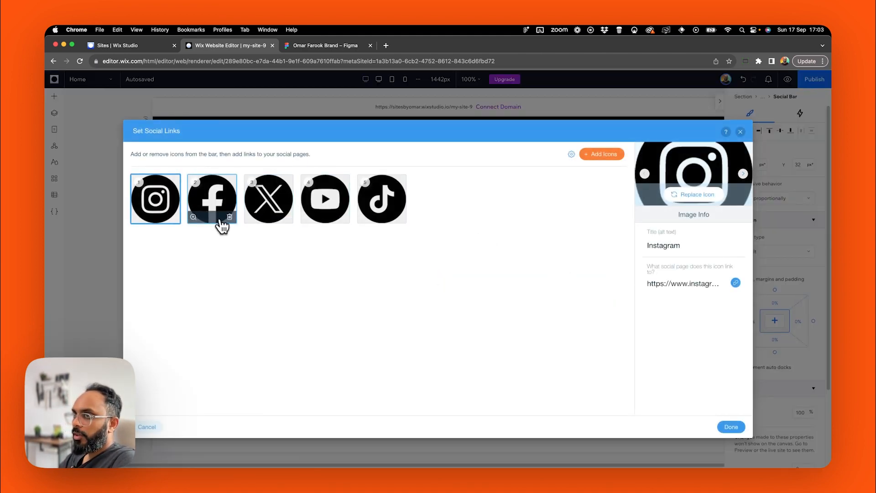
{"action": "left_click", "coordinate": [224, 225]}
{"action": "left_click", "coordinate": [230, 217]}
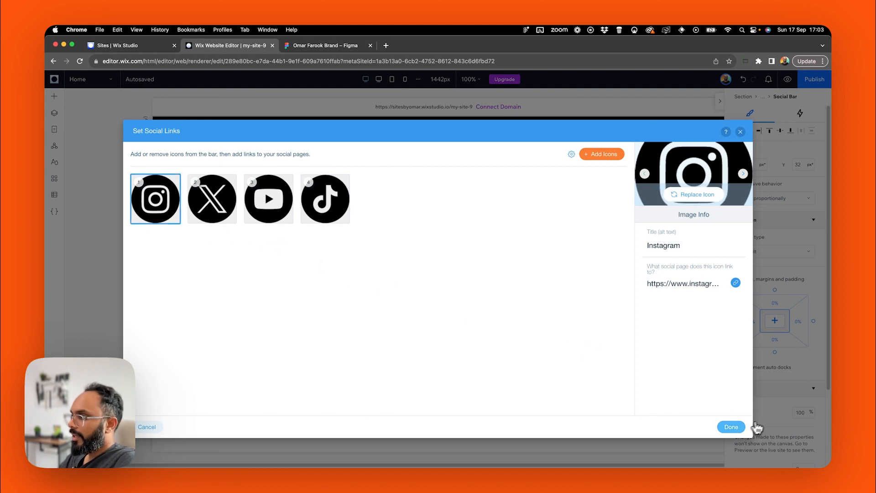
{"action": "left_click", "coordinate": [731, 427]}
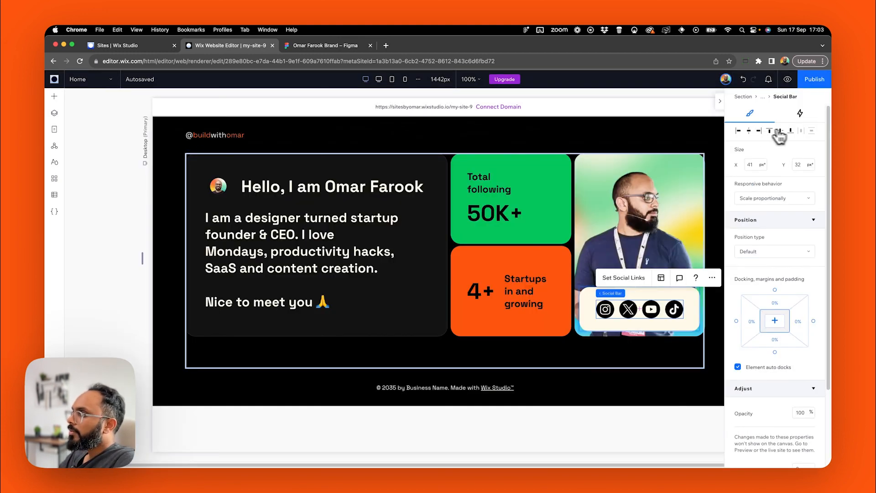
Deselect the social bar and compare the finished icon panel in Wix with the Figma design.
{"action": "left_click", "coordinate": [144, 274]}
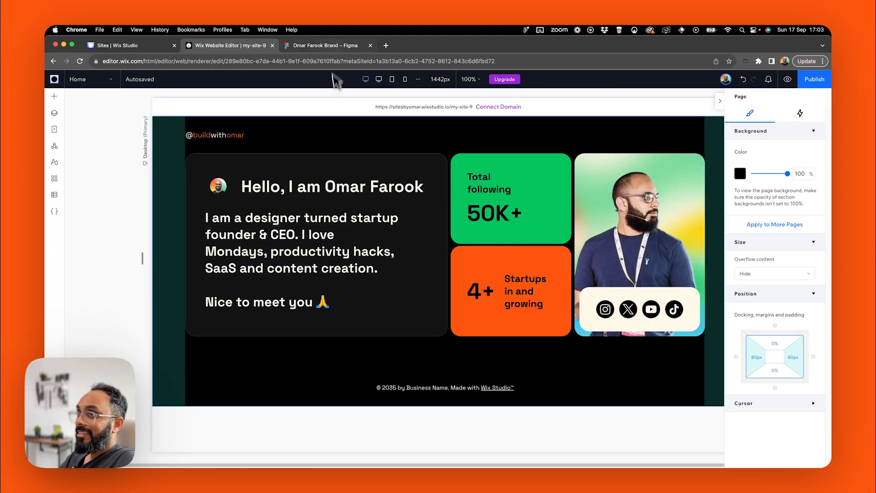
{"action": "left_click", "coordinate": [336, 46]}
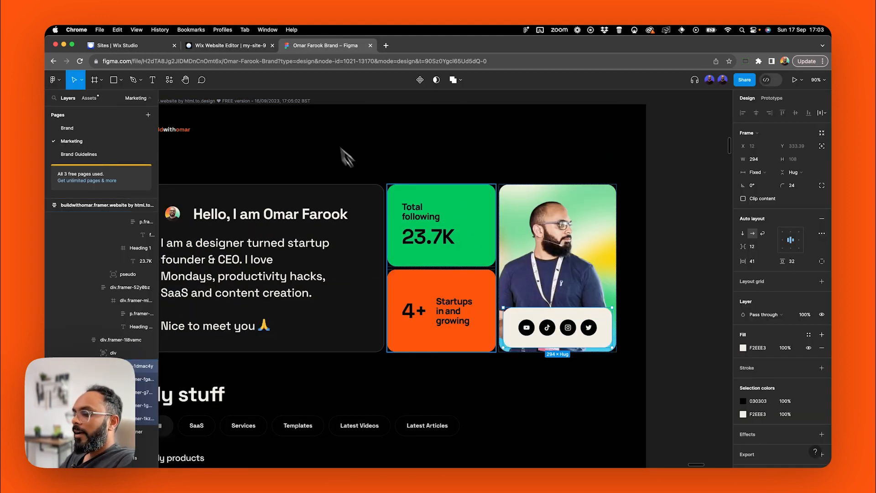
{"action": "left_click", "coordinate": [246, 45]}
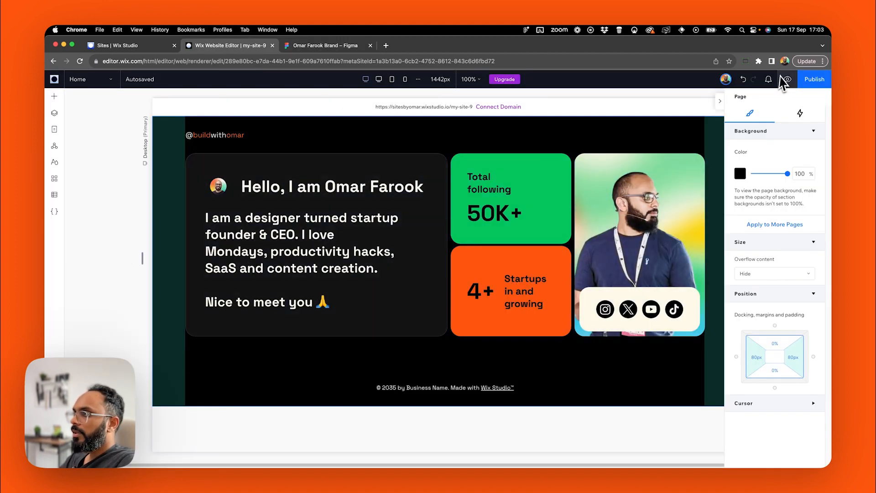
Examine the photo card and social panel at the smaller desktop, tablet and mobile breakpoints, and return to the primary desktop view.
{"action": "left_click", "coordinate": [379, 79]}
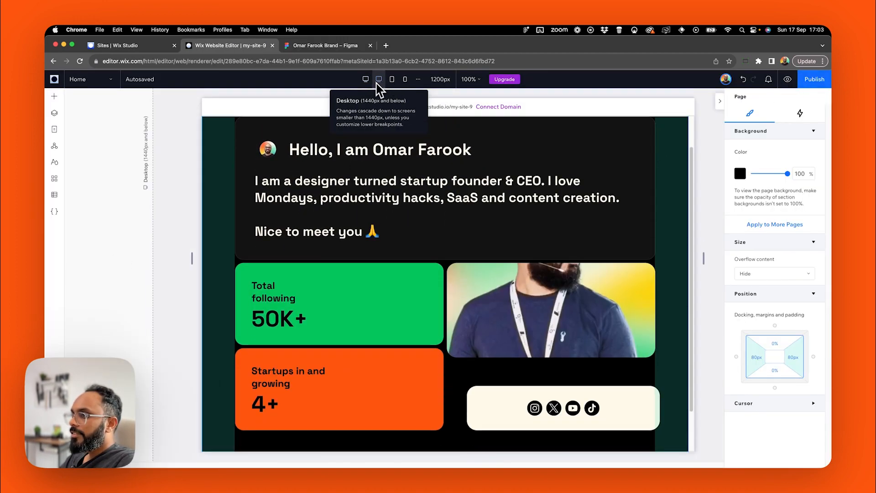
{"action": "scroll", "coordinate": [502, 212], "scroll_direction": "down", "scroll_amount": 2}
{"action": "scroll", "coordinate": [520, 214], "scroll_direction": "down", "scroll_amount": 1}
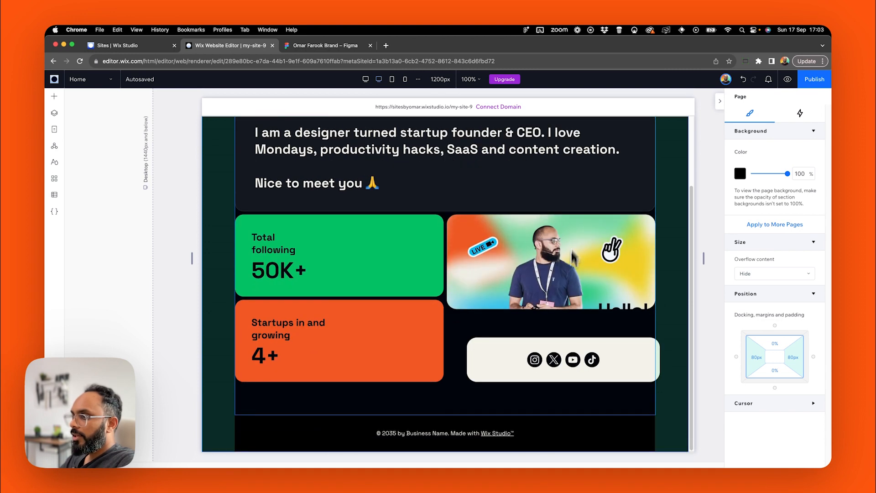
{"action": "scroll", "coordinate": [550, 312], "scroll_direction": "up", "scroll_amount": 3}
{"action": "scroll", "coordinate": [528, 333], "scroll_direction": "down", "scroll_amount": 3}
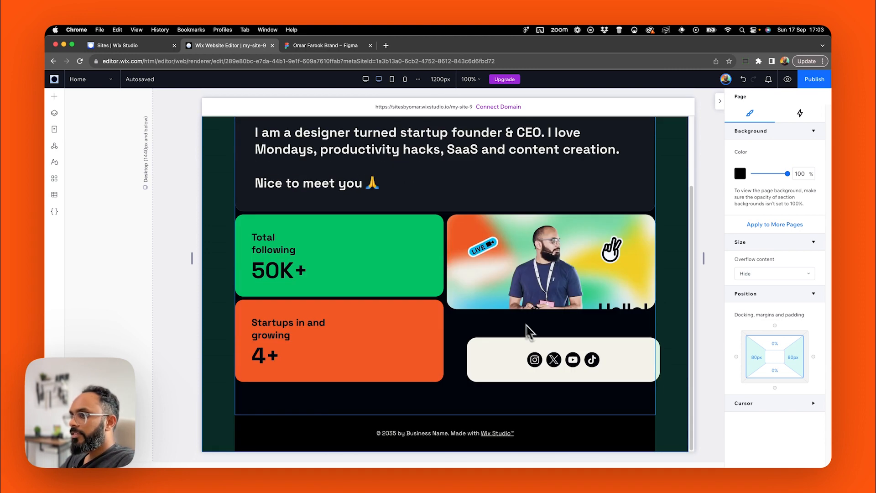
{"action": "left_click", "coordinate": [392, 81]}
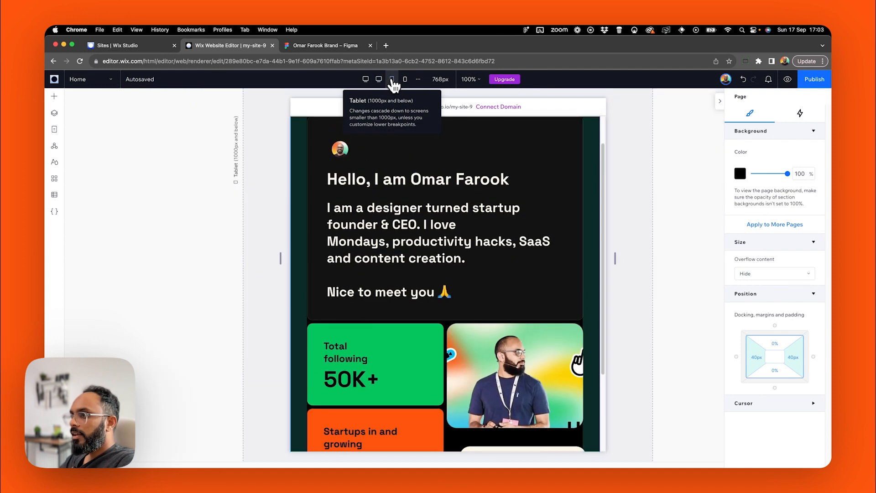
{"action": "left_click", "coordinate": [405, 79]}
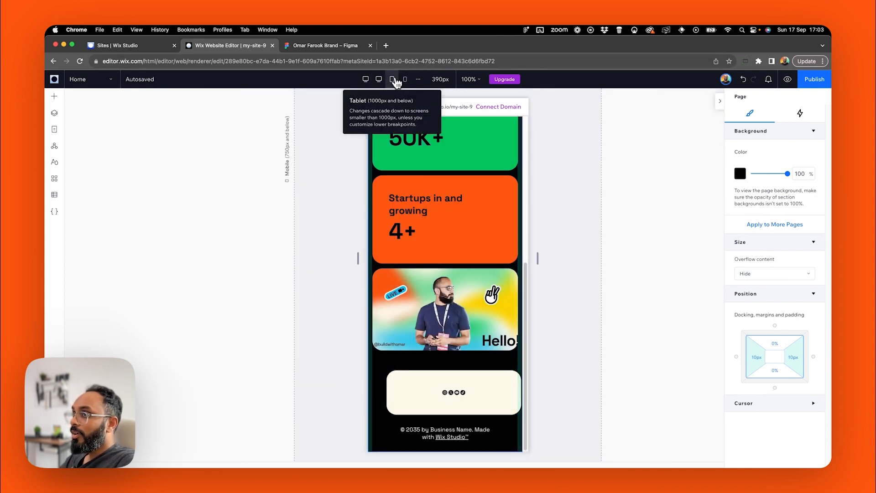
{"action": "left_click", "coordinate": [369, 80]}
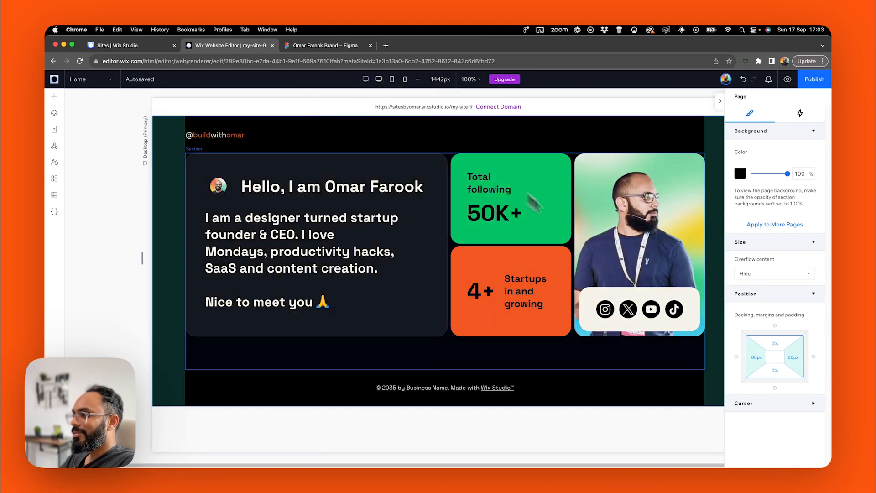
At the smaller desktop breakpoint, examine the grid placement, docking and layer nesting of the photo container and its social panel.
{"action": "left_click", "coordinate": [378, 80]}
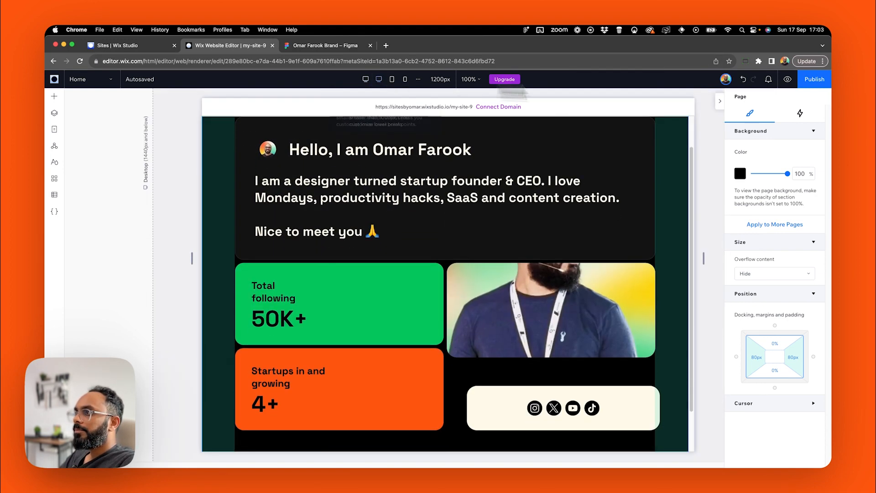
{"action": "left_click", "coordinate": [542, 261]}
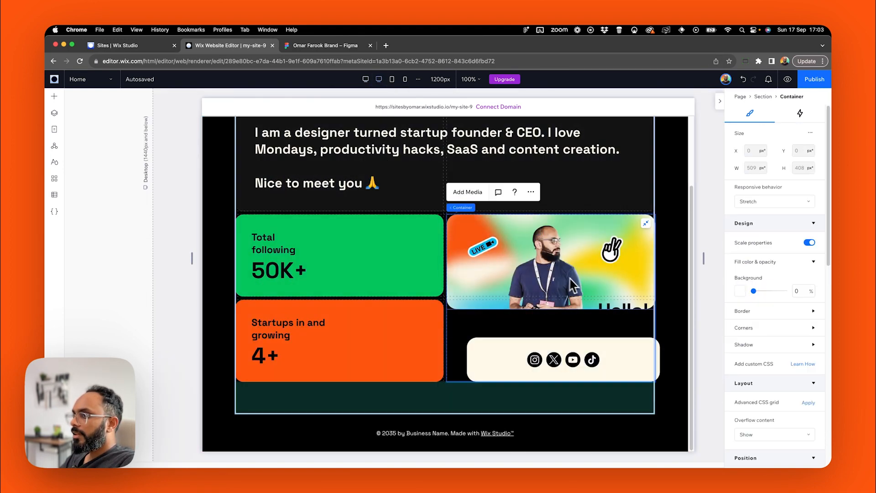
{"action": "scroll", "coordinate": [774, 315], "scroll_direction": "down", "scroll_amount": 5}
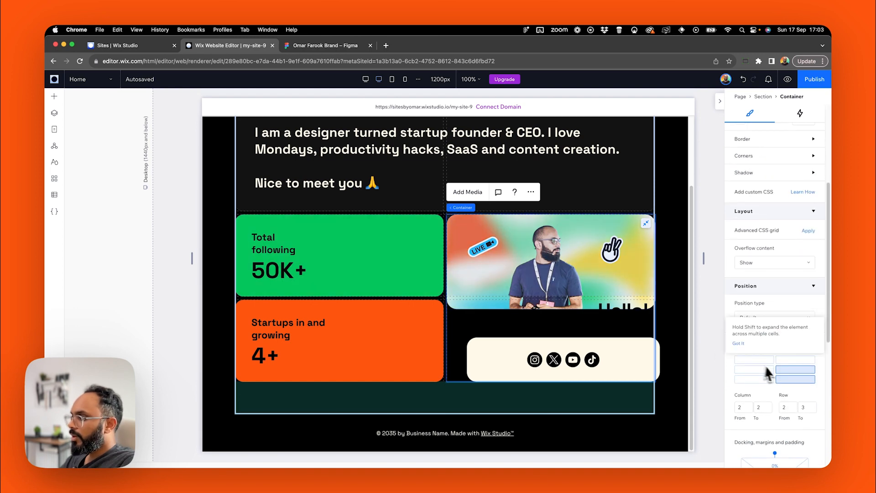
{"action": "left_click", "coordinate": [522, 355]}
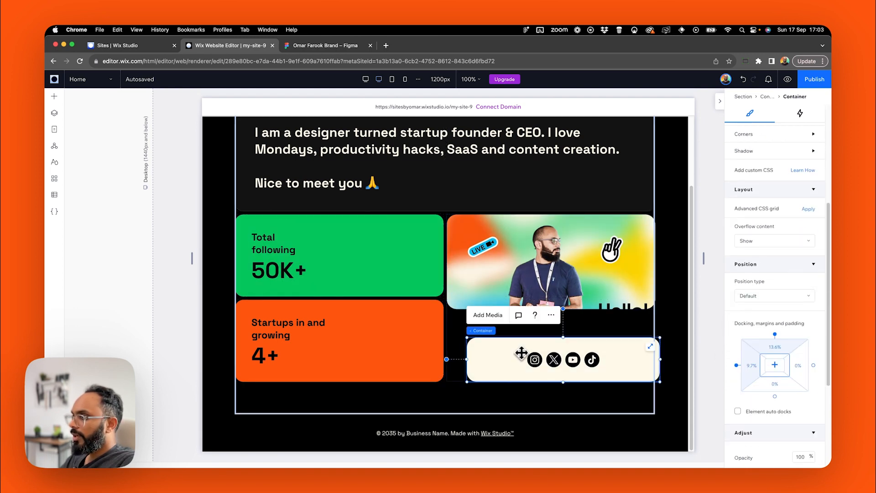
{"action": "scroll", "coordinate": [751, 354], "scroll_direction": "down", "scroll_amount": 5}
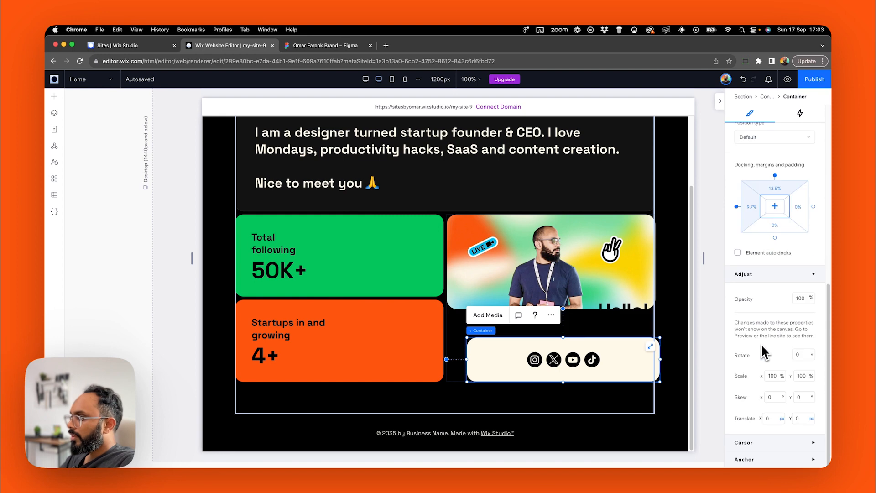
{"action": "scroll", "coordinate": [763, 321], "scroll_direction": "up", "scroll_amount": 5}
{"action": "scroll", "coordinate": [766, 295], "scroll_direction": "down", "scroll_amount": 5}
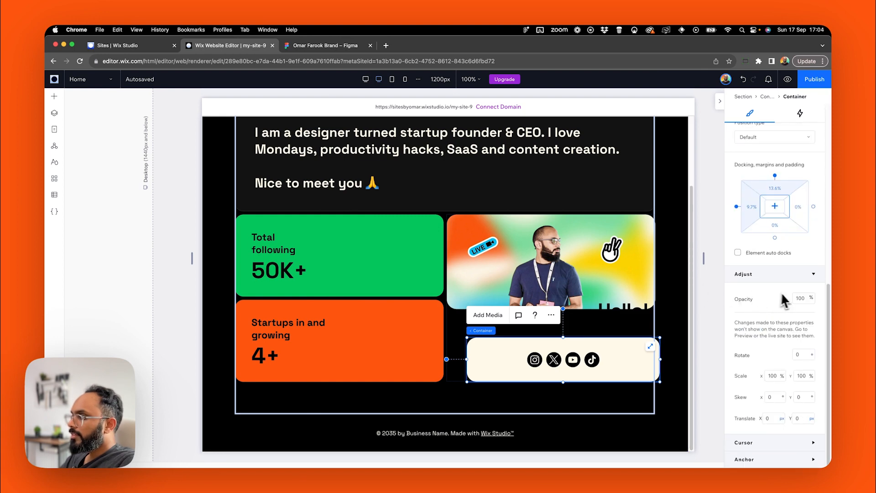
{"action": "scroll", "coordinate": [782, 297], "scroll_direction": "up", "scroll_amount": 8}
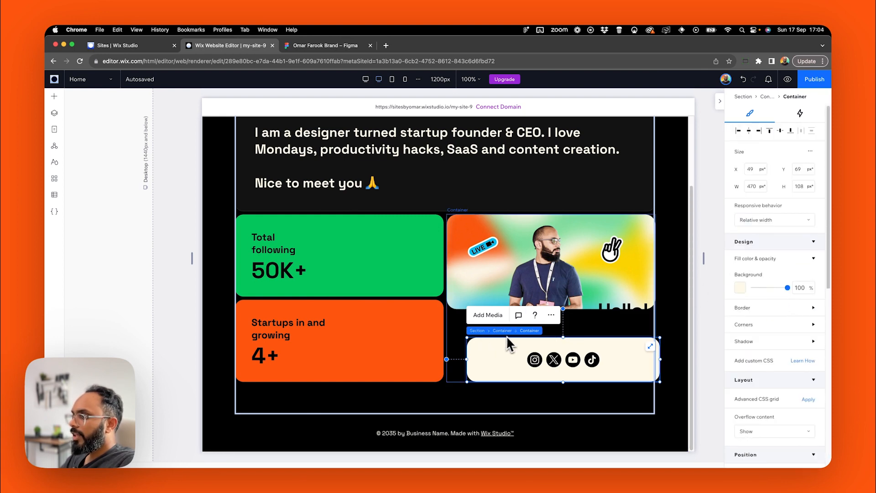
{"action": "left_click", "coordinate": [504, 331]}
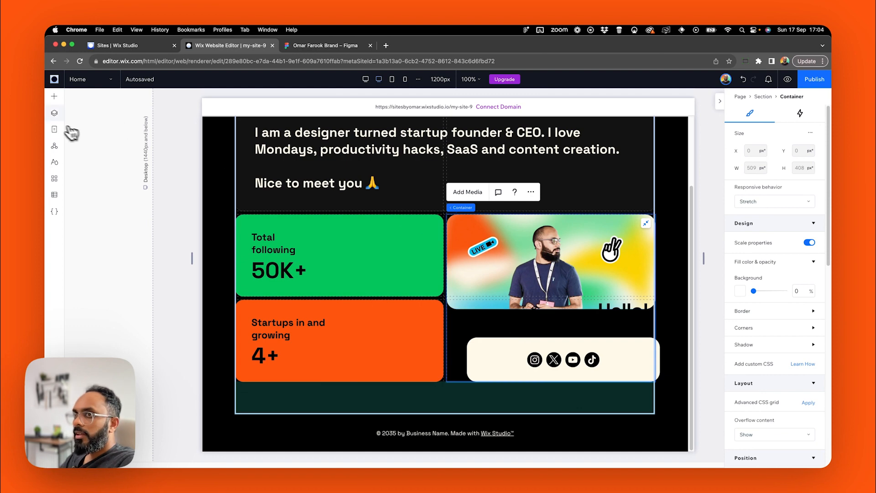
{"action": "left_click", "coordinate": [54, 113]}
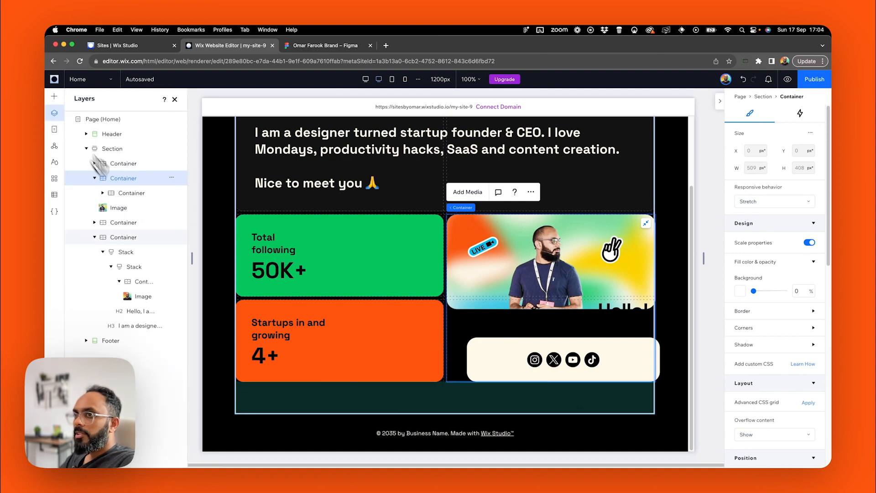
{"action": "left_click", "coordinate": [131, 194]}
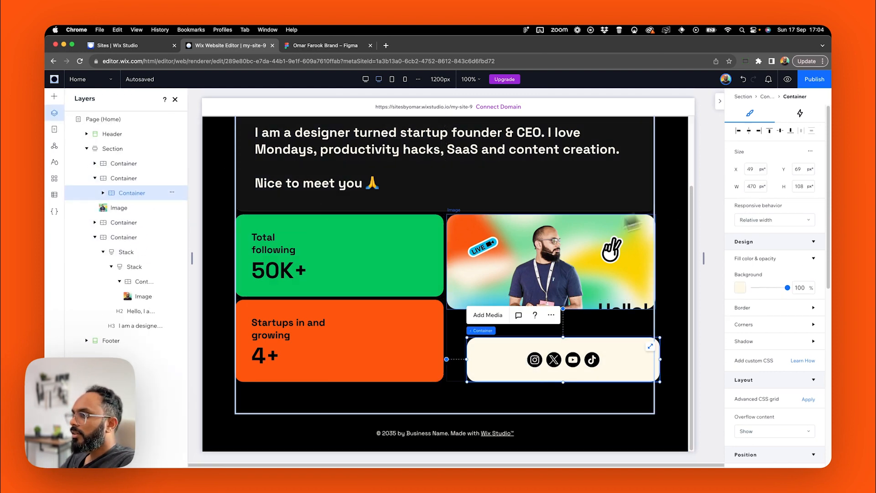
Reassign the photo container to column 2, rows 2 to 3 of the section grid.
{"action": "left_click", "coordinate": [517, 252]}
{"action": "left_click", "coordinate": [645, 223]}
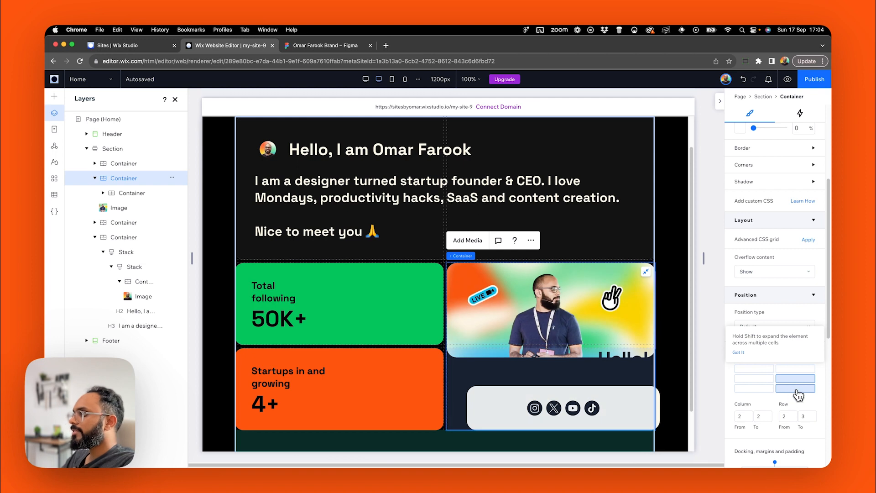
{"action": "left_click", "coordinate": [794, 388]}
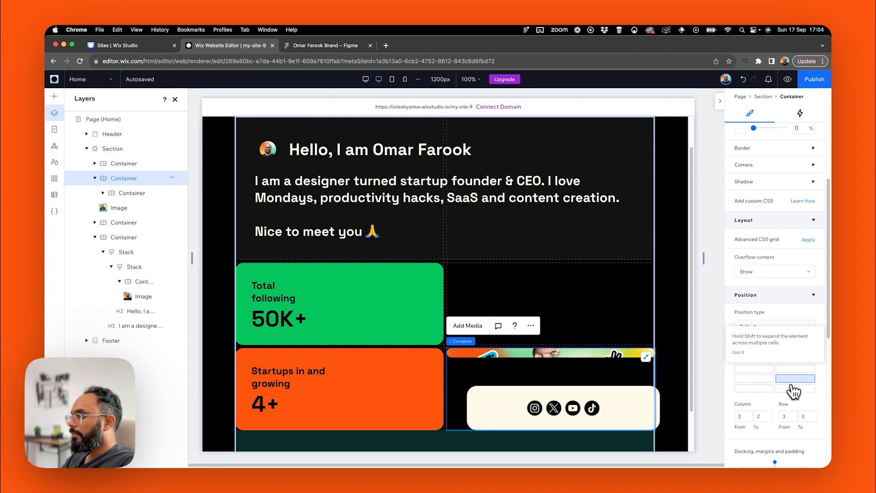
{"action": "left_click", "coordinate": [794, 378]}
{"action": "left_click", "coordinate": [790, 388], "text": "shift"}
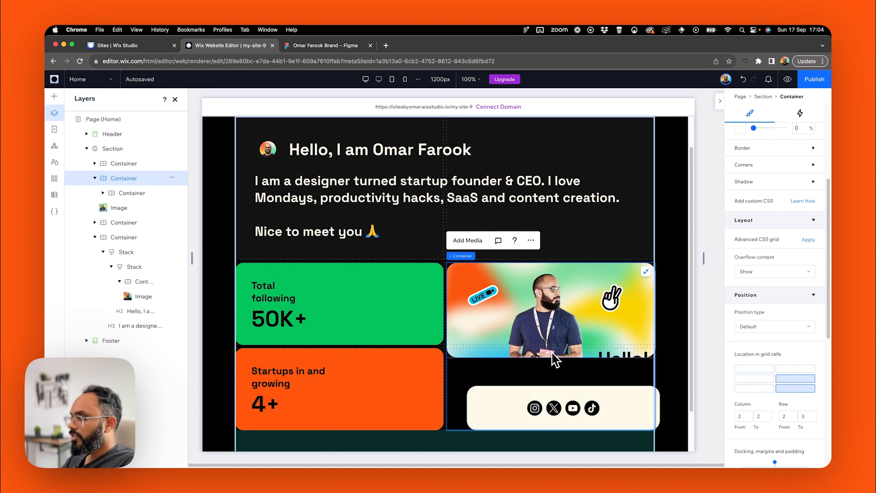
Move the social panel up onto the photo and align it to the bottom of the photo container.
{"action": "left_click", "coordinate": [533, 392]}
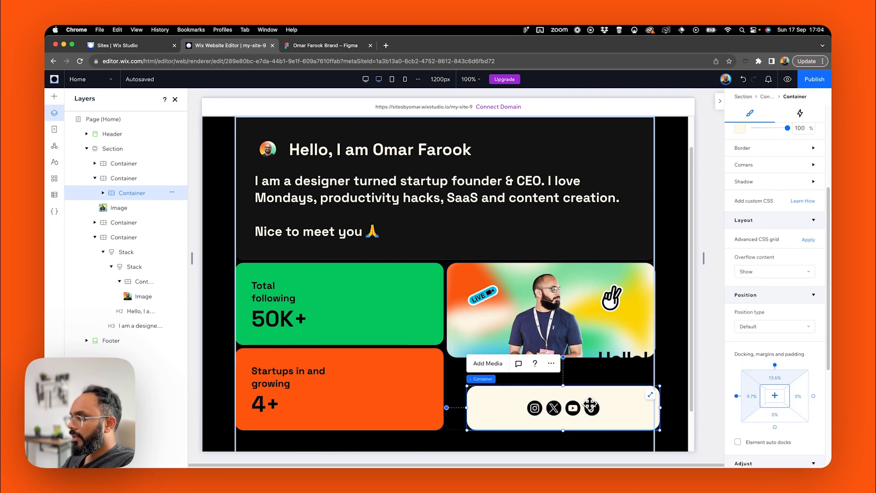
{"action": "left_click_drag", "start_coordinate": [605, 391], "coordinate": [595, 329]}
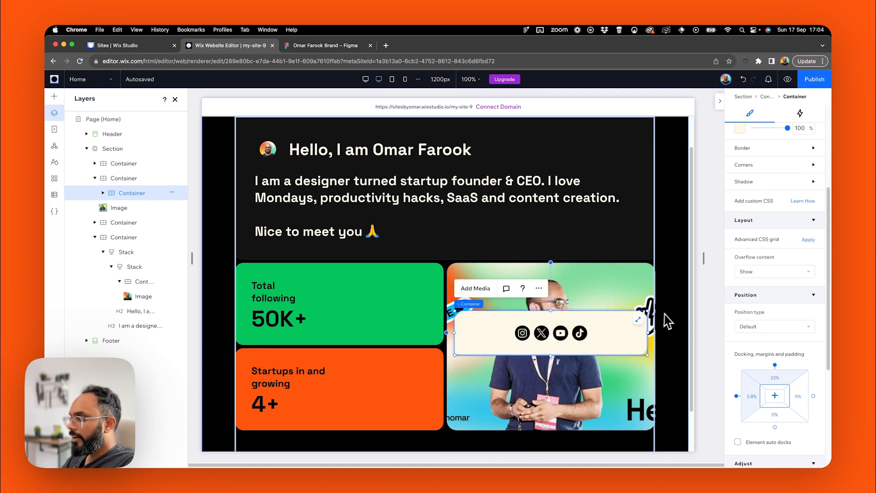
{"action": "scroll", "coordinate": [769, 224], "scroll_direction": "up", "scroll_amount": 5}
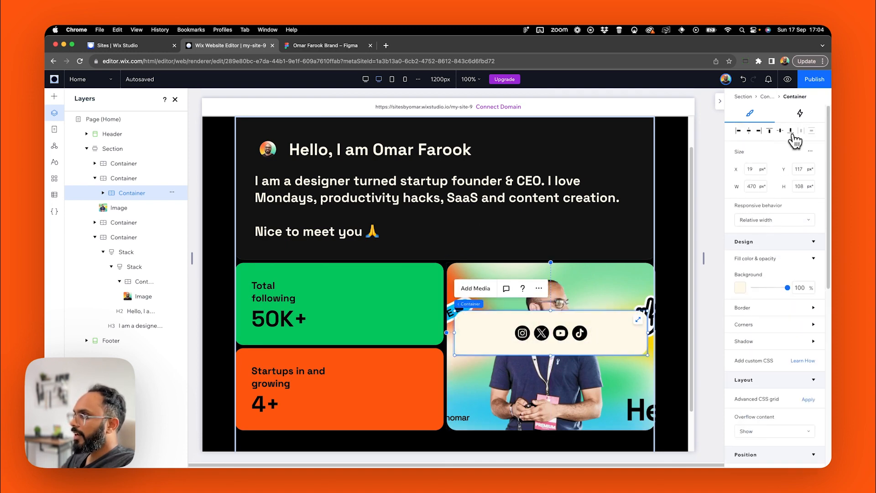
{"action": "left_click", "coordinate": [791, 132]}
Set linked margins of 12 px on all sides of the social panel.
{"action": "scroll", "coordinate": [763, 244], "scroll_direction": "down", "scroll_amount": 10}
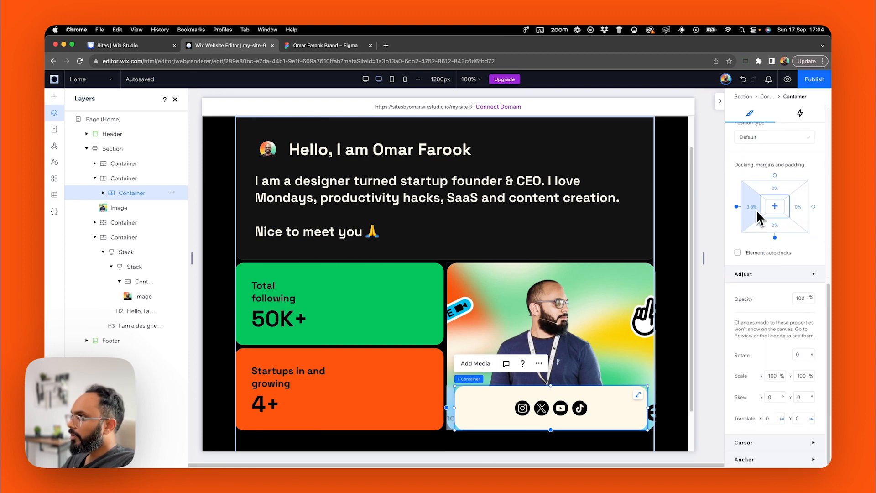
{"action": "left_click", "coordinate": [752, 207]}
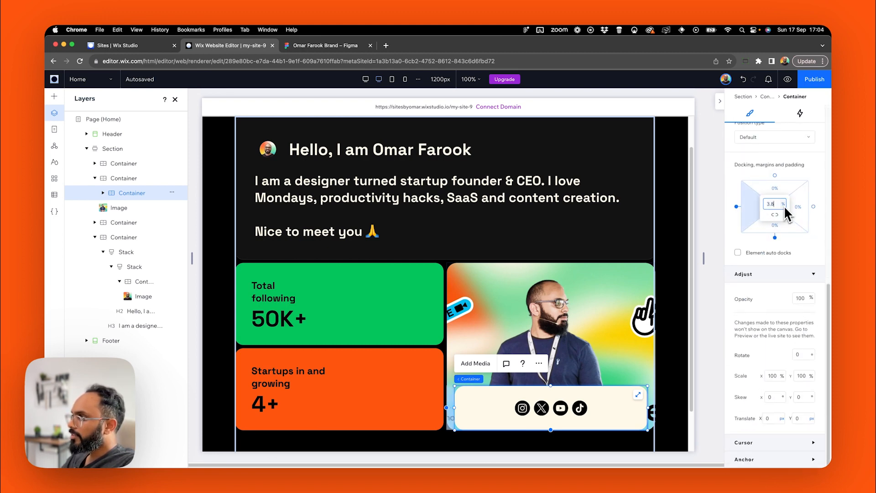
{"action": "left_click", "coordinate": [783, 204]}
{"action": "left_click", "coordinate": [757, 204]}
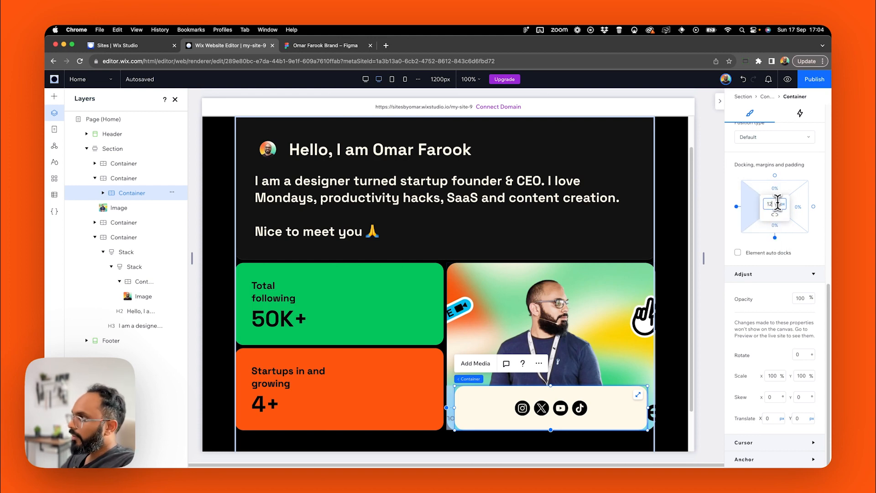
{"action": "type", "text": "12"}
{"action": "key", "text": "Return"}
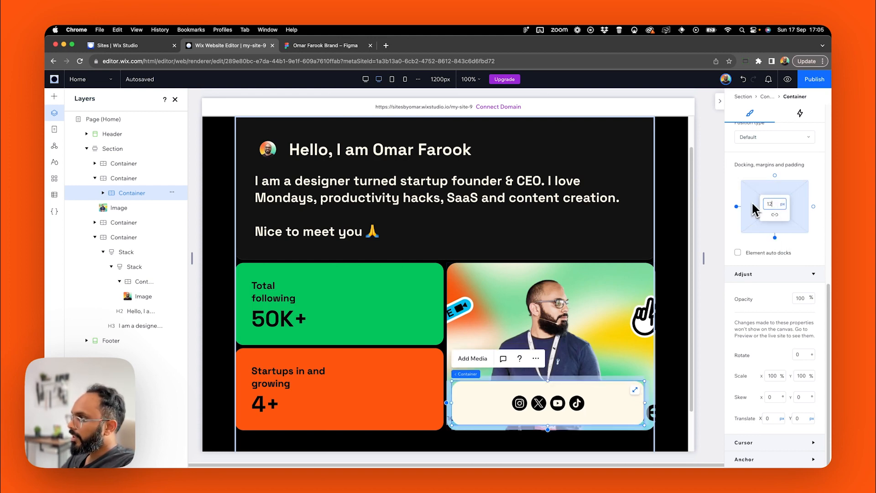
Stretch the social panel to the right, left and bottom edges of the photo card.
{"action": "left_click", "coordinate": [614, 328]}
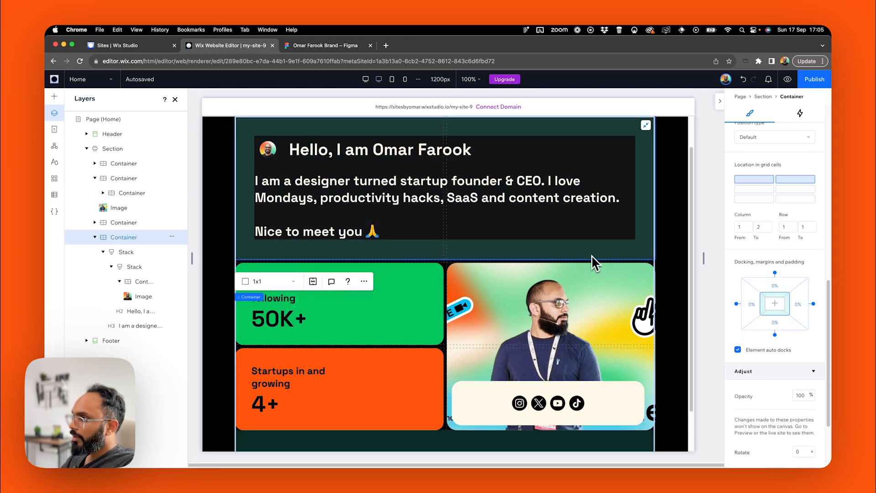
{"action": "left_click", "coordinate": [622, 404]}
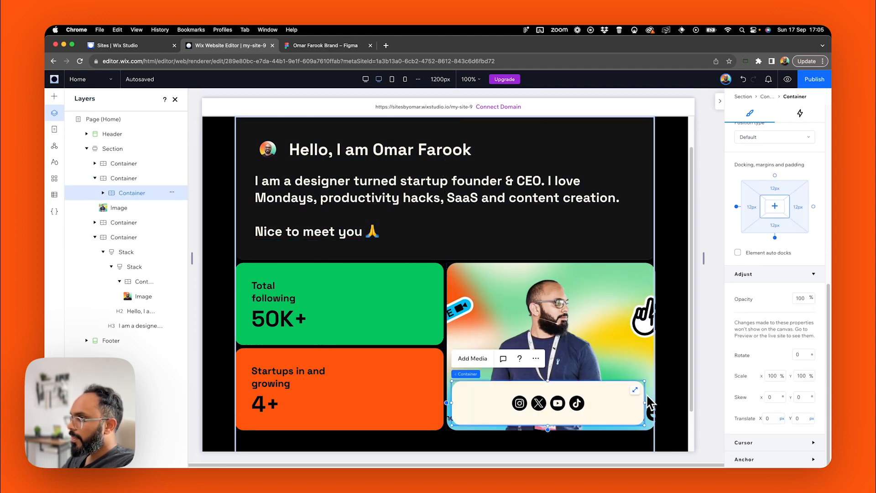
{"action": "left_click_drag", "start_coordinate": [648, 404], "coordinate": [657, 401]}
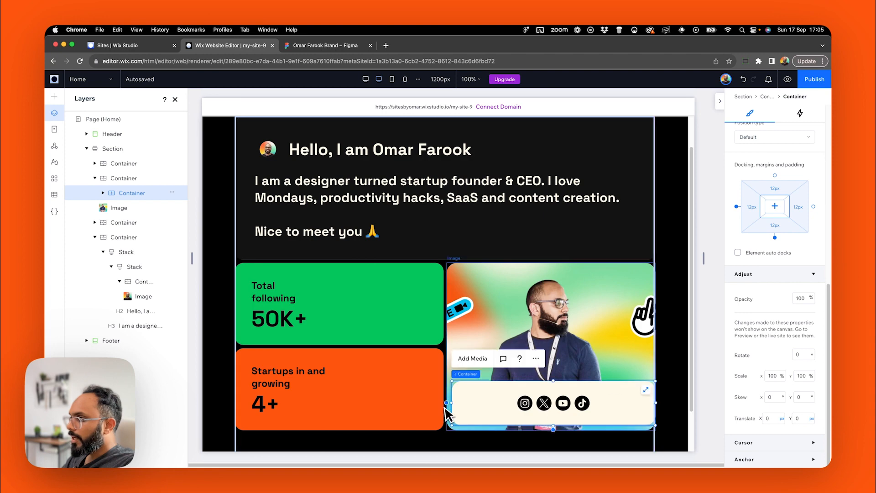
{"action": "left_click_drag", "start_coordinate": [450, 404], "coordinate": [447, 404]}
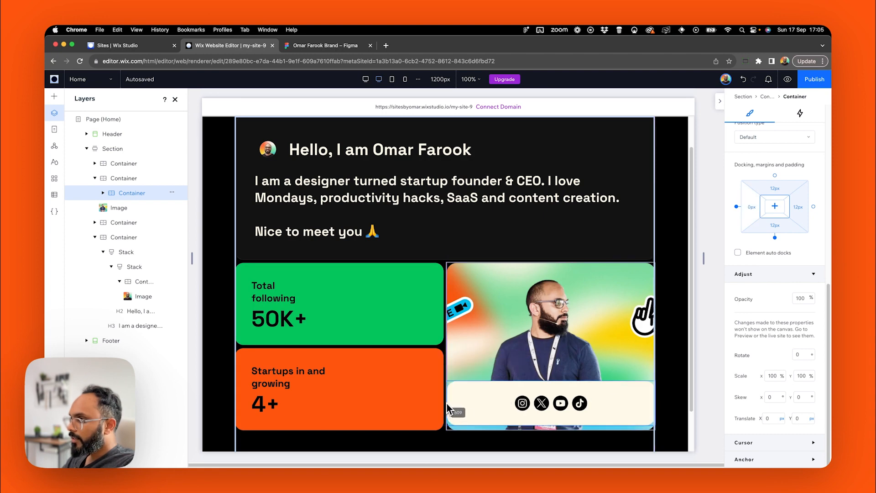
{"action": "left_click_drag", "start_coordinate": [551, 426], "coordinate": [552, 430]}
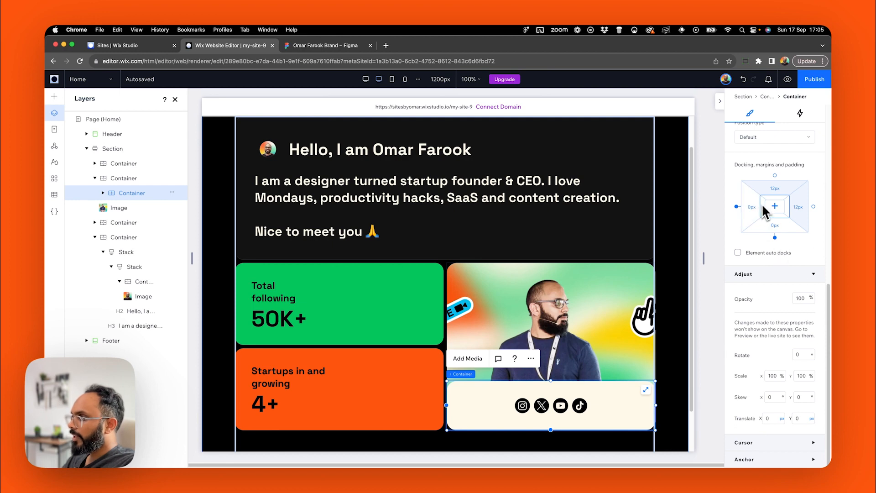
Link the stretched social panel's margins again and reset them all to 12 px.
{"action": "left_click", "coordinate": [753, 217]}
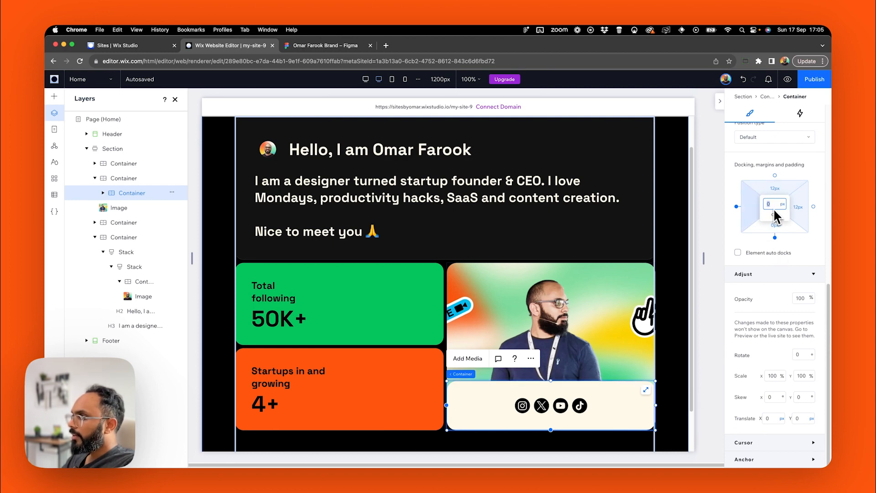
{"action": "left_click", "coordinate": [776, 214]}
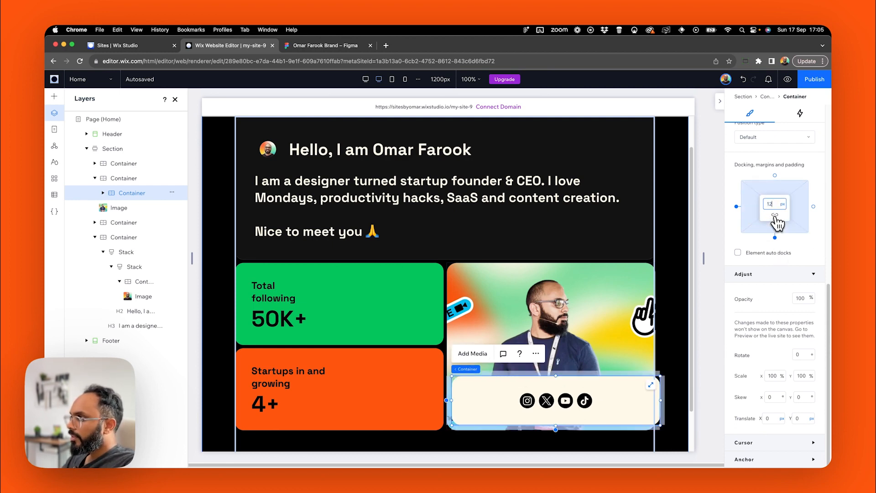
{"action": "left_click", "coordinate": [720, 101]}
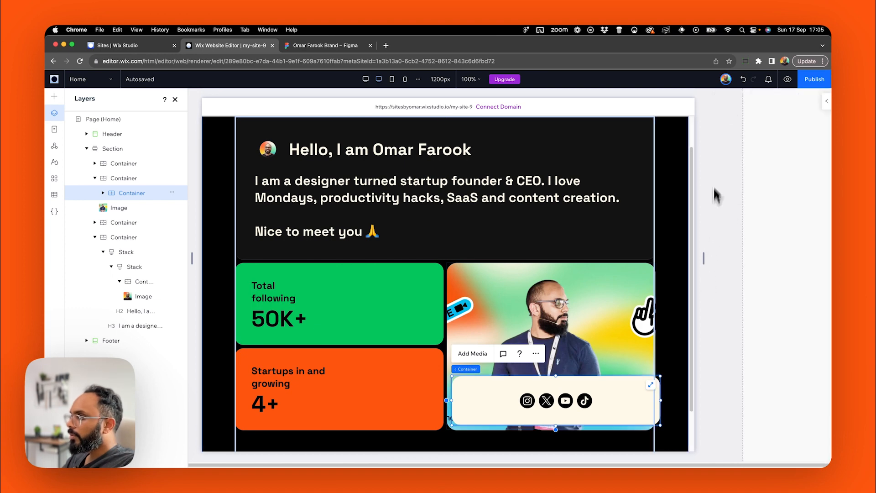
{"action": "left_click", "coordinate": [825, 101]}
{"action": "scroll", "coordinate": [780, 338], "scroll_direction": "down", "scroll_amount": 5}
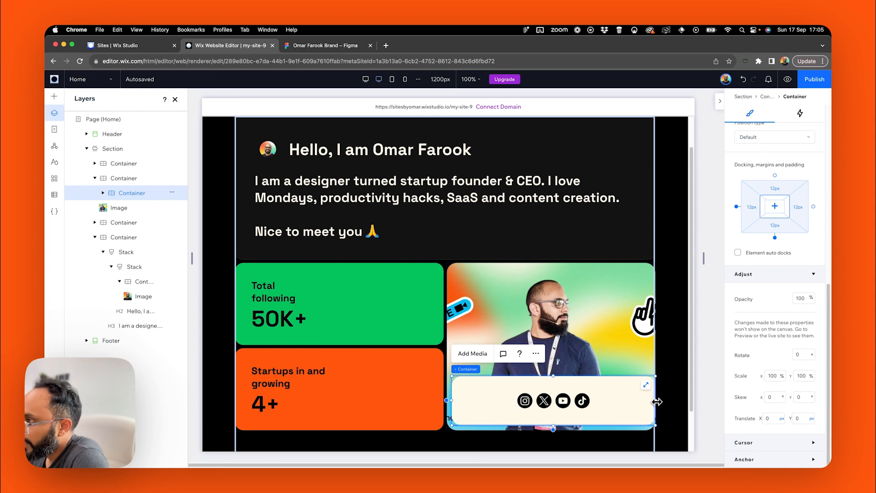
Reduce the social panel's height and resize its width to fit inside the photo card with an even gap on both sides.
{"action": "left_click_drag", "start_coordinate": [657, 401], "coordinate": [589, 400]}
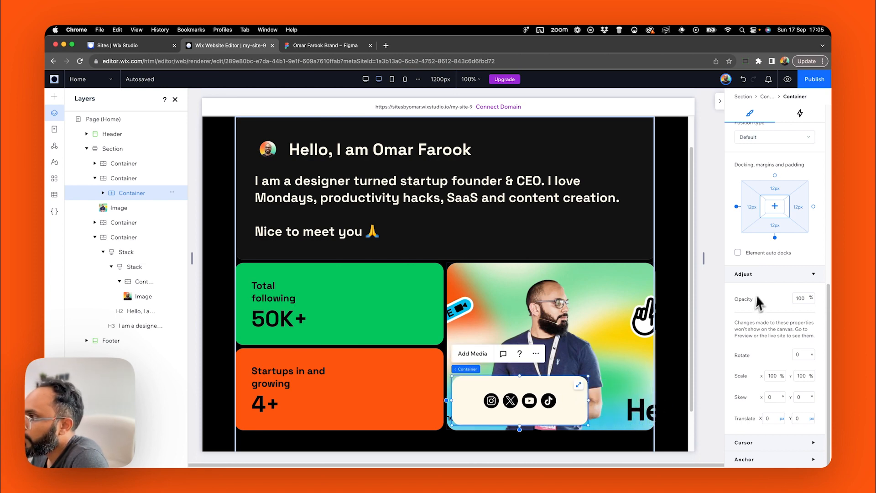
{"action": "scroll", "coordinate": [771, 295], "scroll_direction": "up", "scroll_amount": 5}
{"action": "left_click_drag", "start_coordinate": [533, 387], "coordinate": [551, 388]}
{"action": "left_click_drag", "start_coordinate": [620, 406], "coordinate": [650, 406]}
{"action": "left_click", "coordinate": [680, 388]}
{"action": "scroll", "coordinate": [460, 285], "scroll_direction": "down", "scroll_amount": 2}
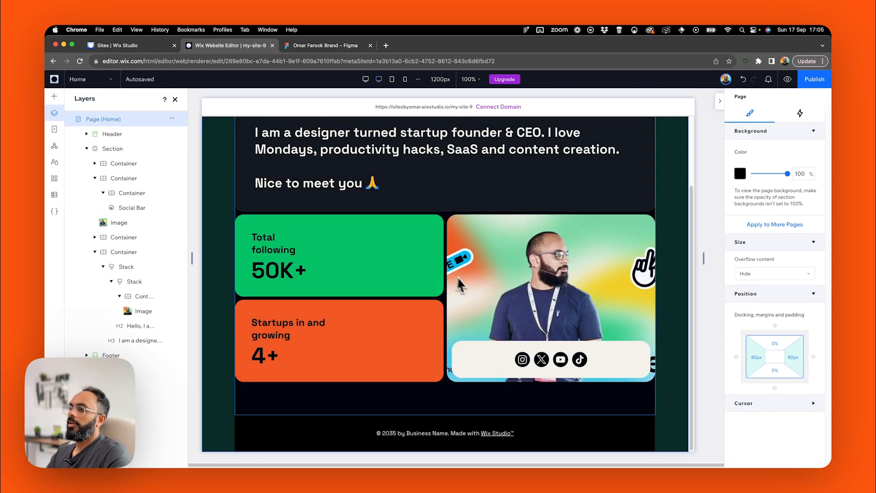
Compare the photo card and social panel at the desktop breakpoints and the tablet breakpoint.
{"action": "scroll", "coordinate": [456, 267], "scroll_direction": "up", "scroll_amount": 2}
{"action": "scroll", "coordinate": [438, 203], "scroll_direction": "down", "scroll_amount": 2}
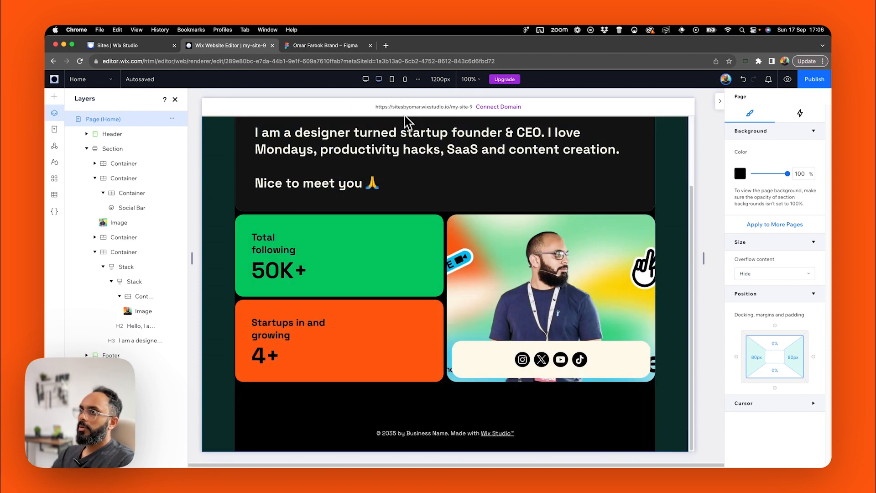
{"action": "left_click", "coordinate": [365, 79]}
{"action": "left_click", "coordinate": [379, 79]}
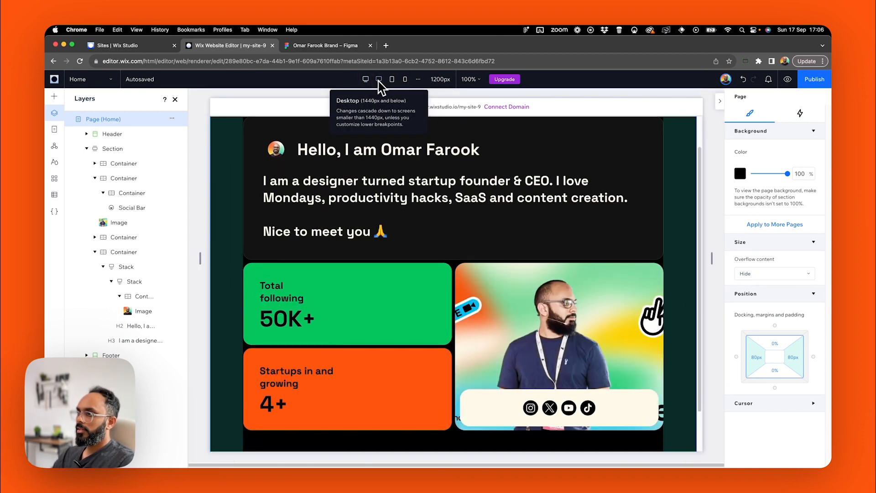
{"action": "left_click", "coordinate": [391, 79]}
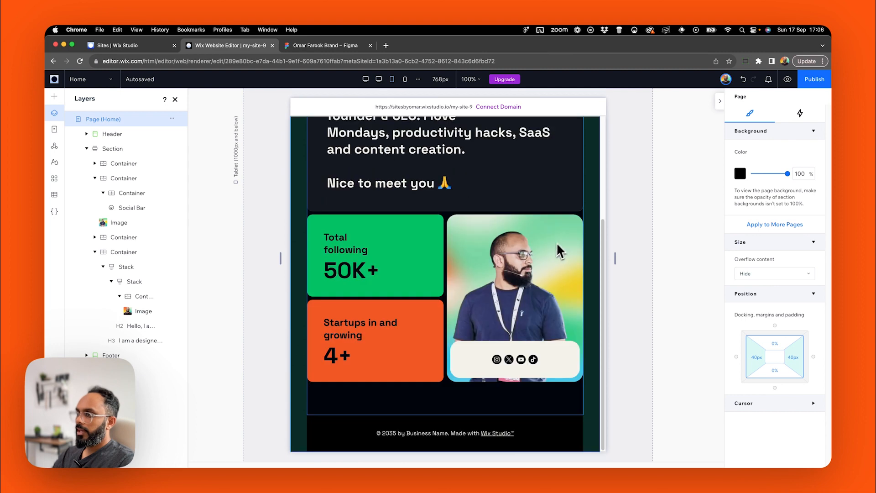
{"action": "left_click", "coordinate": [515, 365]}
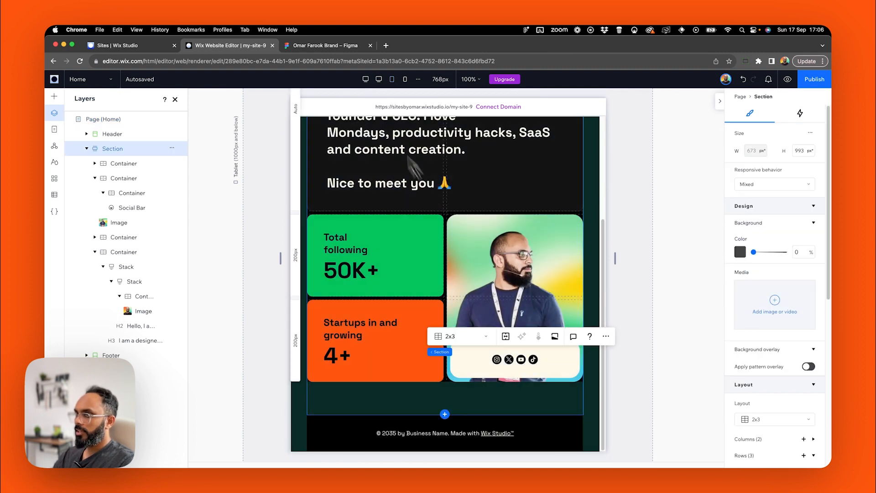
At the mobile breakpoint, move the social panel up so it overlaps the lower part of the photo card.
{"action": "left_click", "coordinate": [405, 79]}
{"action": "scroll", "coordinate": [486, 244], "scroll_direction": "down", "scroll_amount": 5}
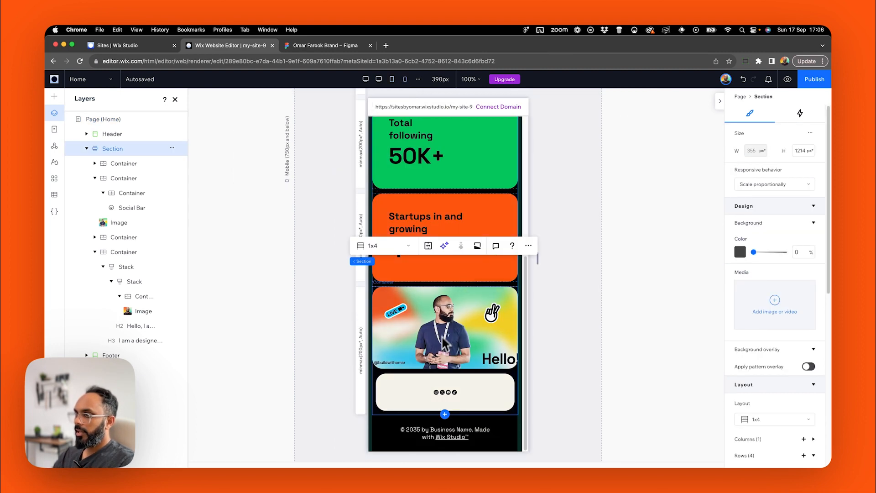
{"action": "left_click", "coordinate": [434, 383]}
{"action": "left_click_drag", "start_coordinate": [432, 388], "coordinate": [415, 355]}
Inspect the size and docking settings of the mobile photo and its parent container.
{"action": "left_click", "coordinate": [454, 340]}
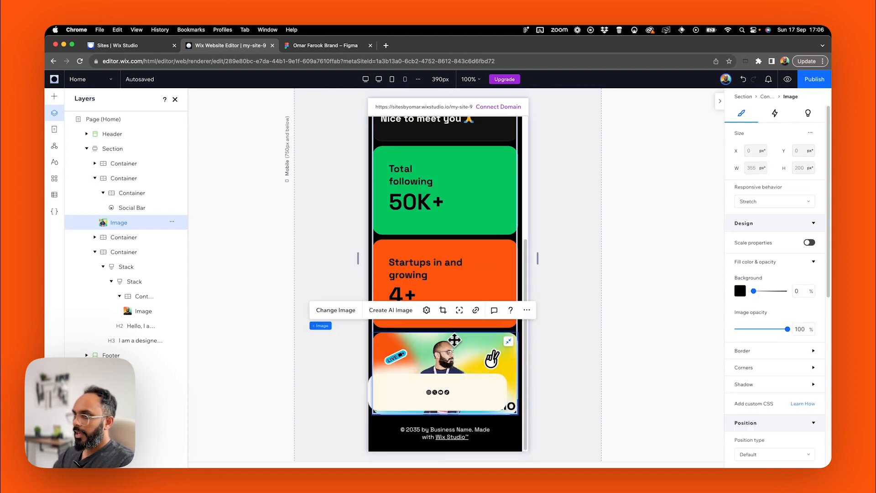
{"action": "scroll", "coordinate": [771, 319], "scroll_direction": "down", "scroll_amount": 10}
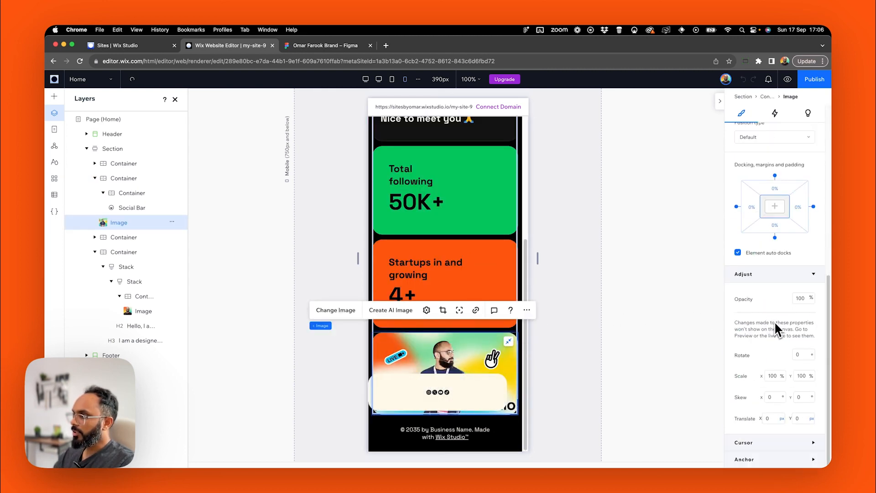
{"action": "scroll", "coordinate": [776, 340], "scroll_direction": "up", "scroll_amount": 8}
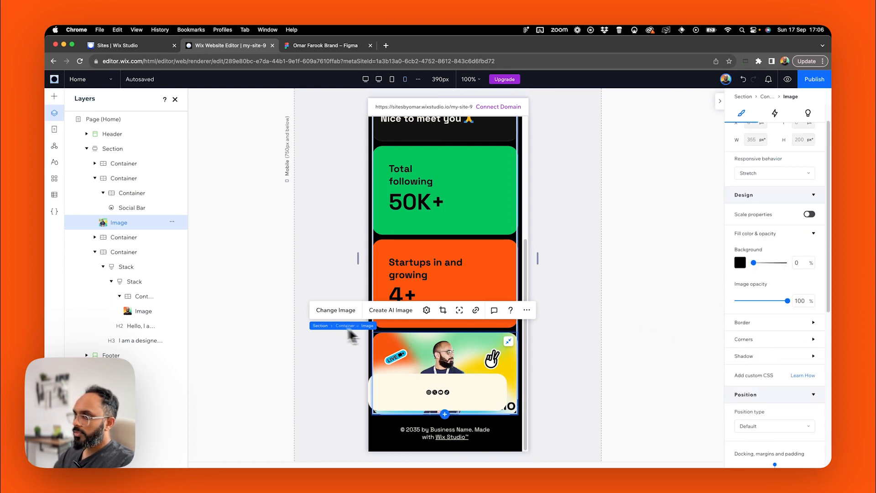
{"action": "left_click", "coordinate": [341, 327]}
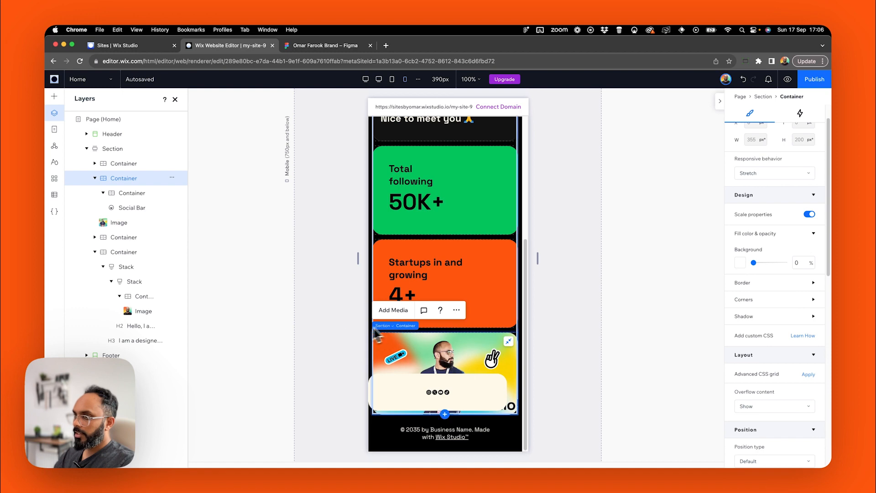
{"action": "left_click", "coordinate": [381, 328]}
{"action": "left_click", "coordinate": [357, 359]}
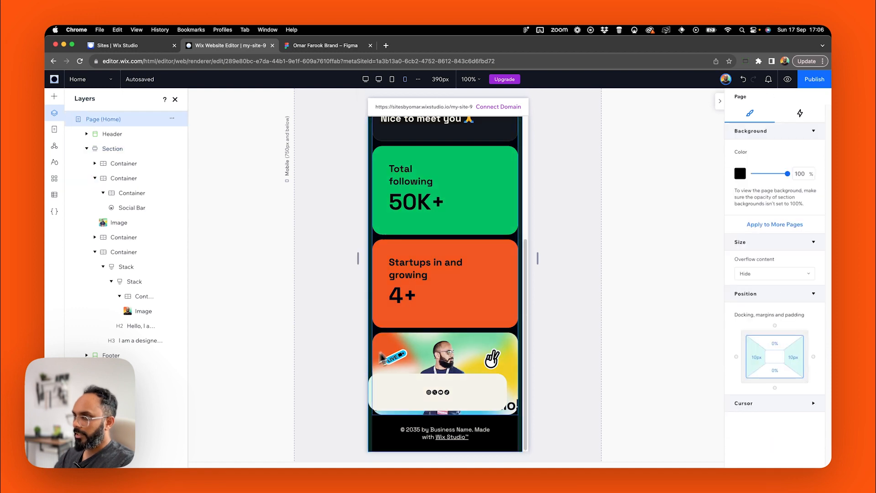
Try Auto and Fraction (fr) sizing for the fourth row of the section's mobile grid.
{"action": "left_click", "coordinate": [370, 351]}
{"action": "scroll", "coordinate": [778, 347], "scroll_direction": "down", "scroll_amount": 5}
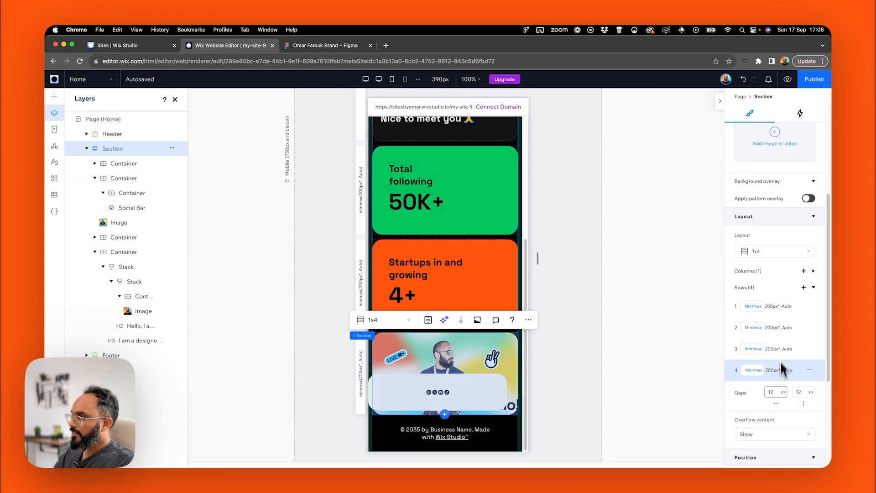
{"action": "left_click", "coordinate": [762, 370]}
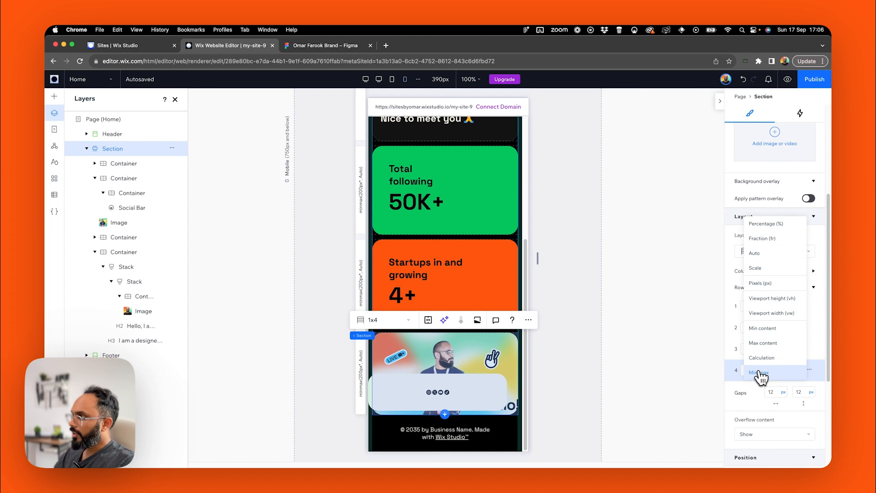
{"action": "left_click", "coordinate": [779, 257]}
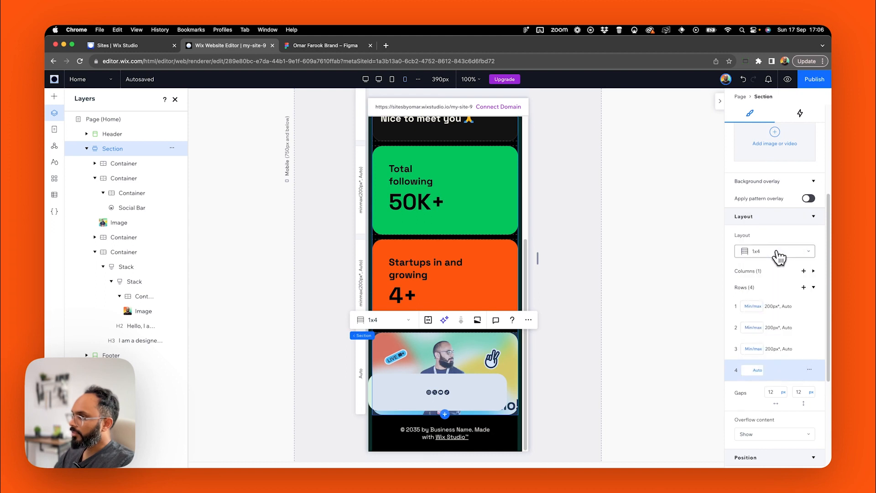
{"action": "left_click", "coordinate": [758, 370]}
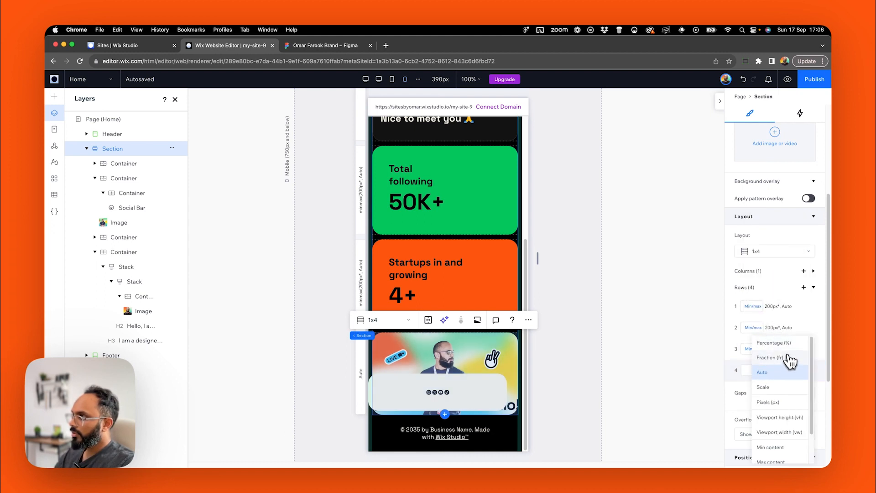
{"action": "left_click", "coordinate": [784, 358]}
Switch the section's fourth row to pixel sizing and set its height to 800 px.
{"action": "left_click", "coordinate": [757, 371]}
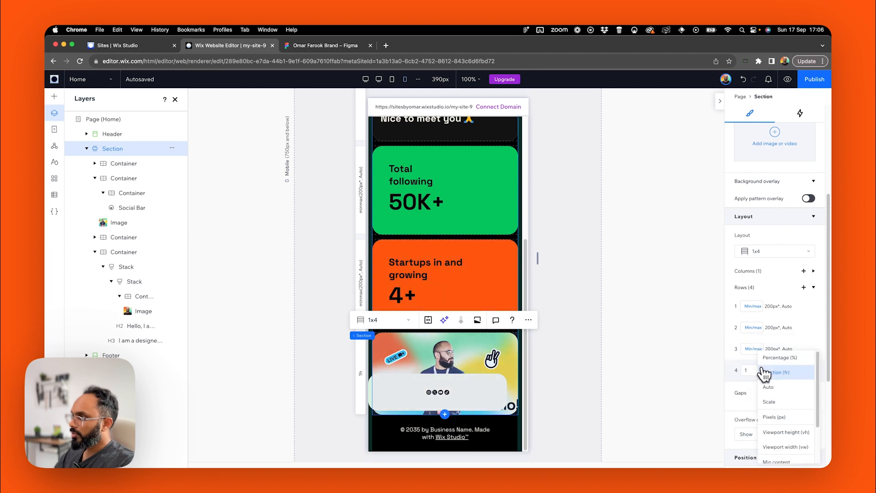
{"action": "left_click", "coordinate": [767, 402]}
{"action": "left_click", "coordinate": [760, 371]}
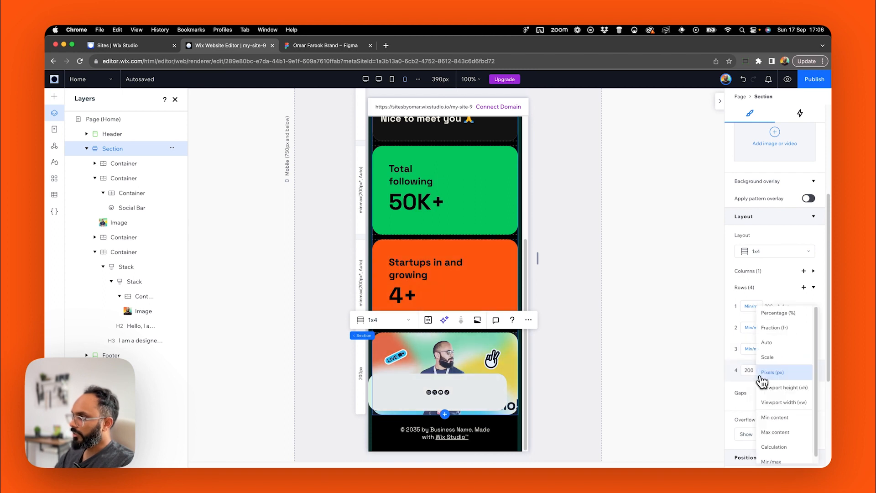
{"action": "left_click", "coordinate": [751, 371]}
{"action": "type", "text": "80"}
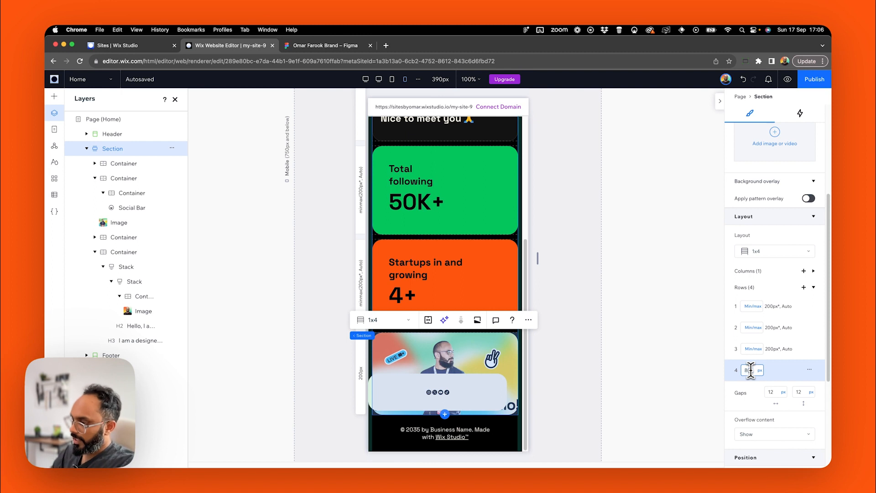
{"action": "type", "text": "0"}
{"action": "key", "text": "Return"}
{"action": "scroll", "coordinate": [718, 350], "scroll_direction": "down", "scroll_amount": 6}
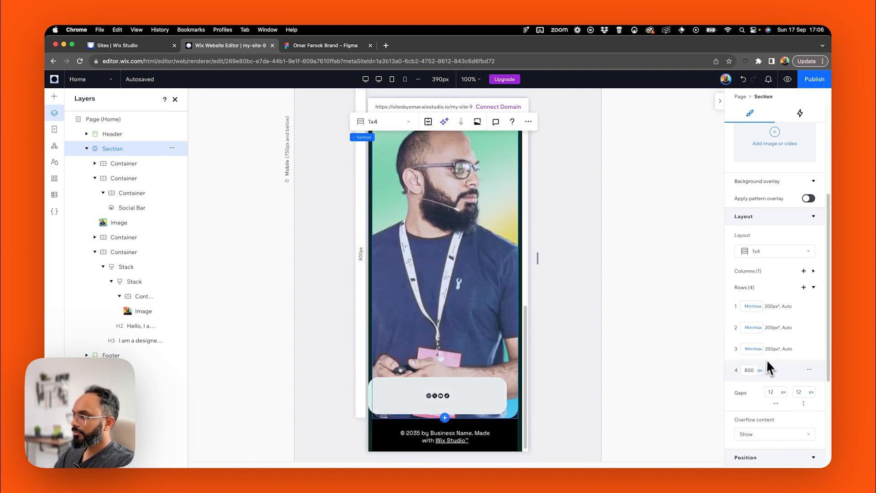
Set the height of the section's fourth row to 400 px.
{"action": "left_click", "coordinate": [751, 370]}
{"action": "type", "text": "4000"}
{"action": "key", "text": "Return"}
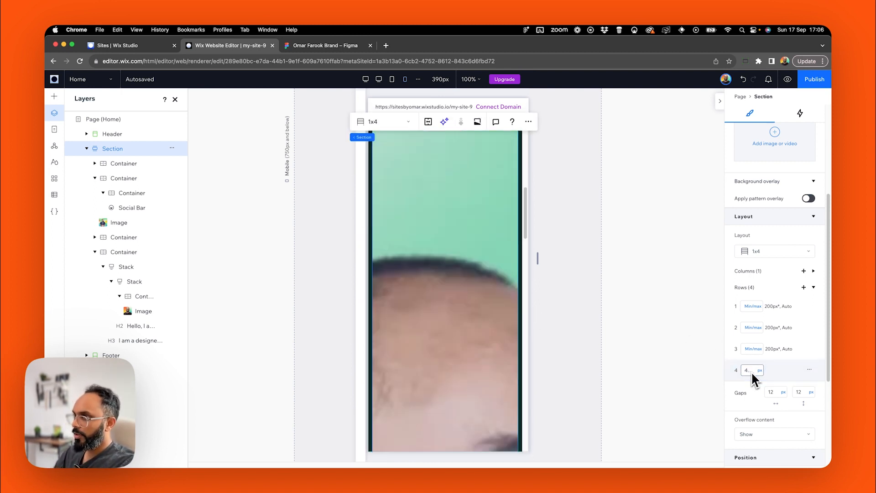
{"action": "left_click", "coordinate": [747, 370]}
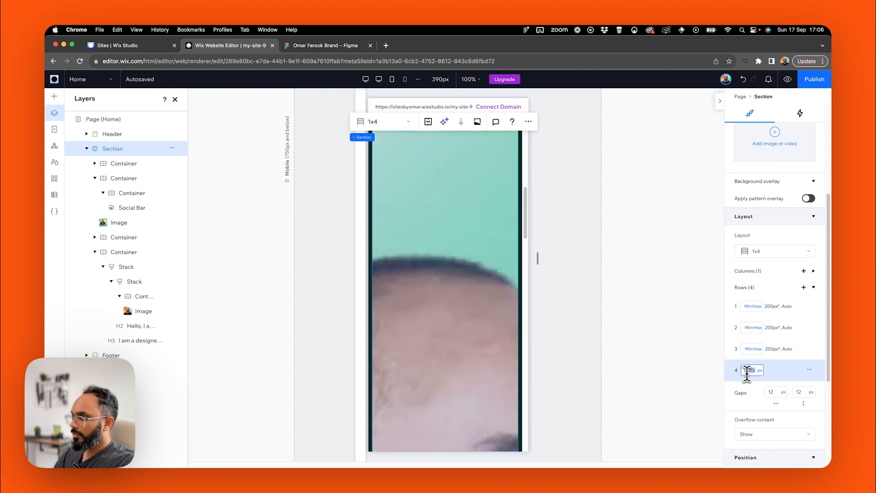
{"action": "type", "text": "400"}
{"action": "key", "text": "Return"}
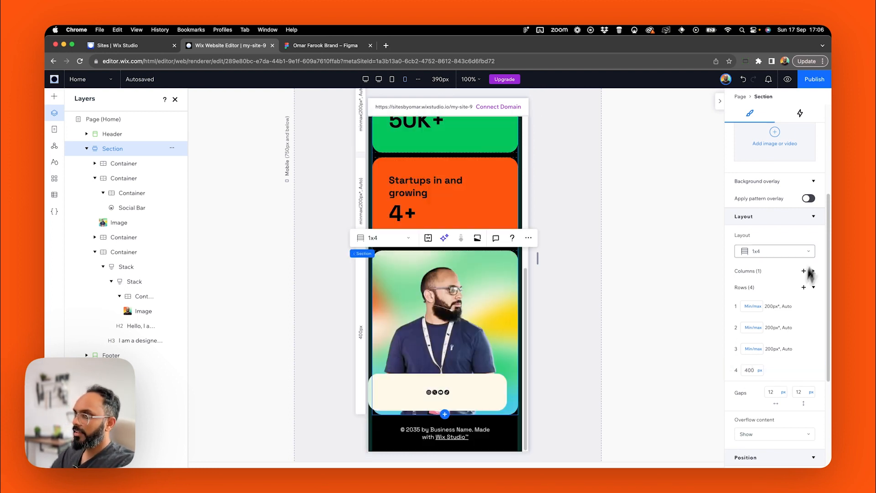
Centre the social panel horizontally within the mobile photo card.
{"action": "left_click", "coordinate": [442, 390]}
{"action": "left_click", "coordinate": [442, 390]}
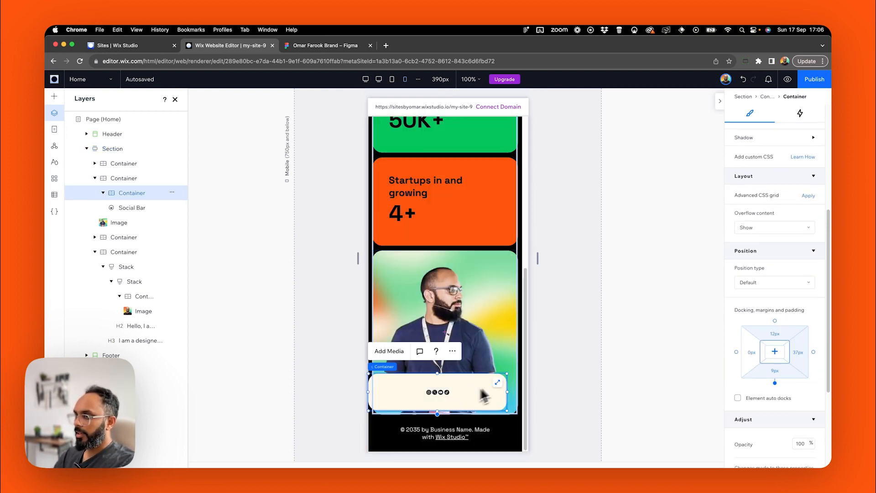
{"action": "left_click", "coordinate": [749, 131]}
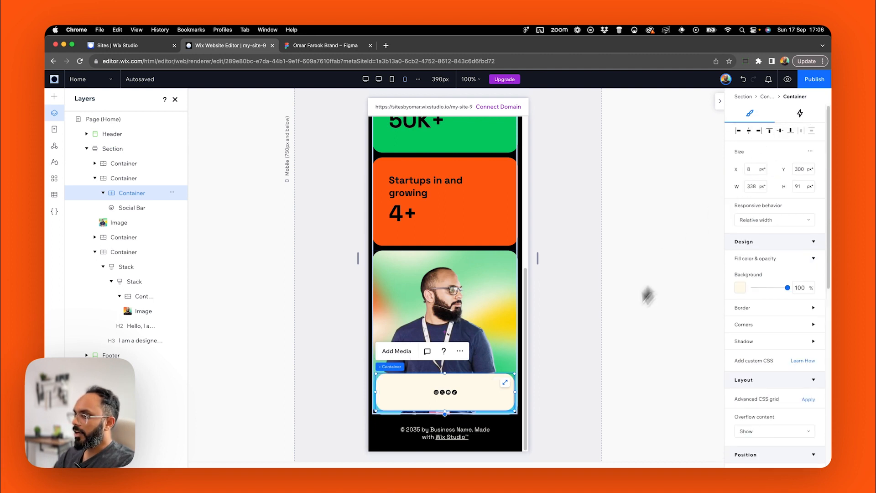
{"action": "left_click", "coordinate": [606, 337]}
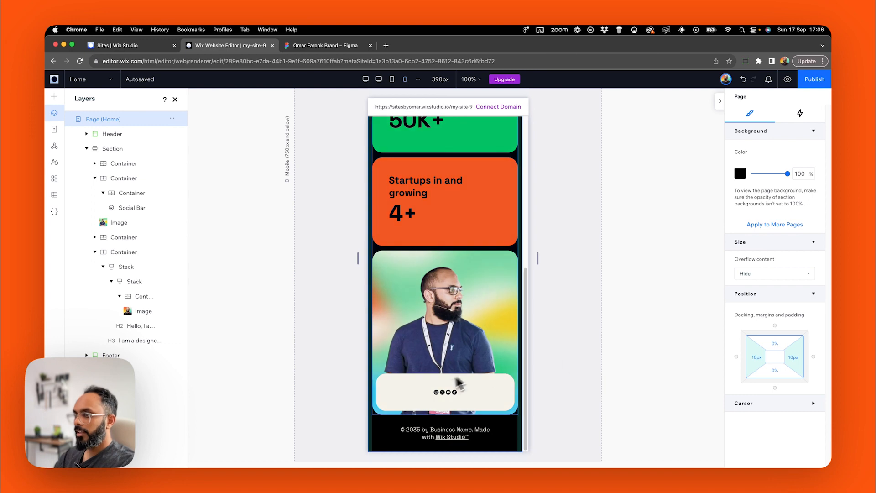
Set the social bar's responsive behavior to Fixed at the primary desktop breakpoint.
{"action": "left_click", "coordinate": [446, 392]}
{"action": "scroll", "coordinate": [447, 398], "scroll_direction": "up", "scroll_amount": 3}
{"action": "scroll", "coordinate": [447, 400], "scroll_direction": "down", "scroll_amount": 3}
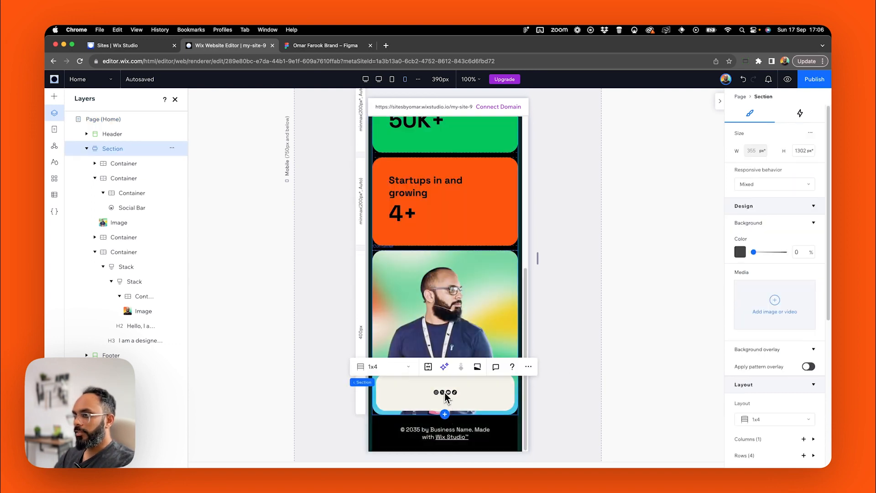
{"action": "left_click", "coordinate": [446, 394]}
{"action": "left_click", "coordinate": [445, 392]}
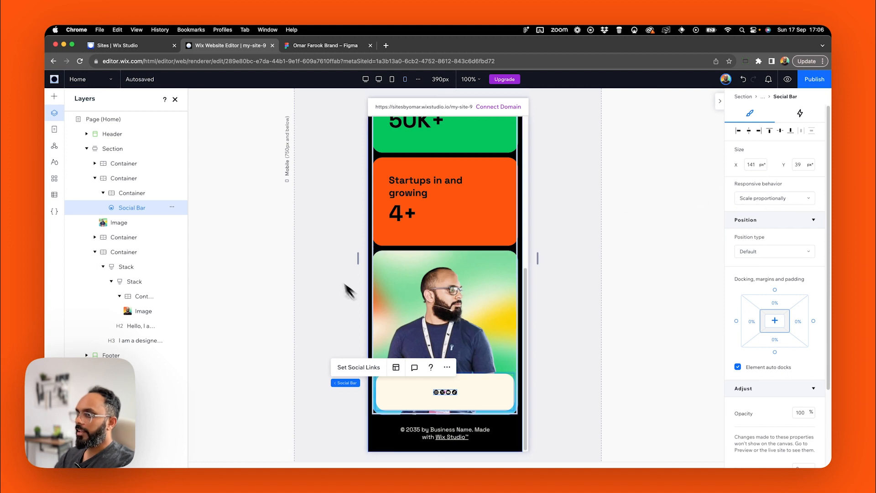
{"action": "left_click", "coordinate": [376, 81]}
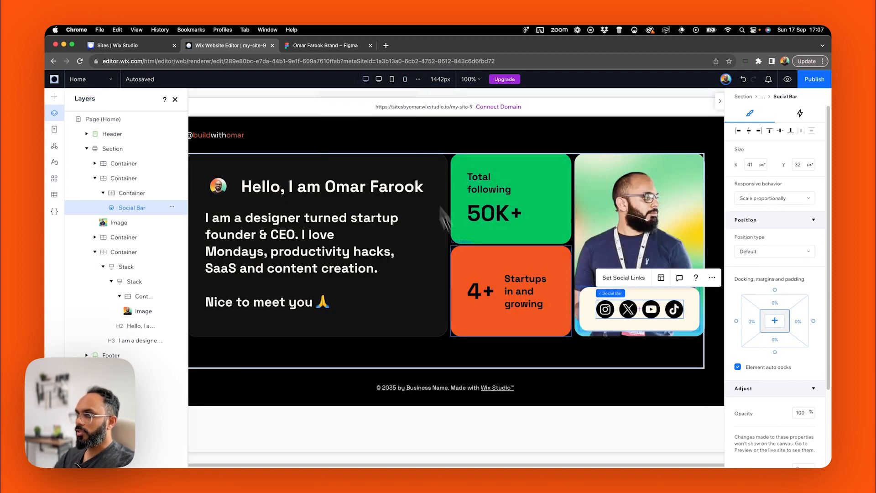
{"action": "left_click", "coordinate": [771, 198]}
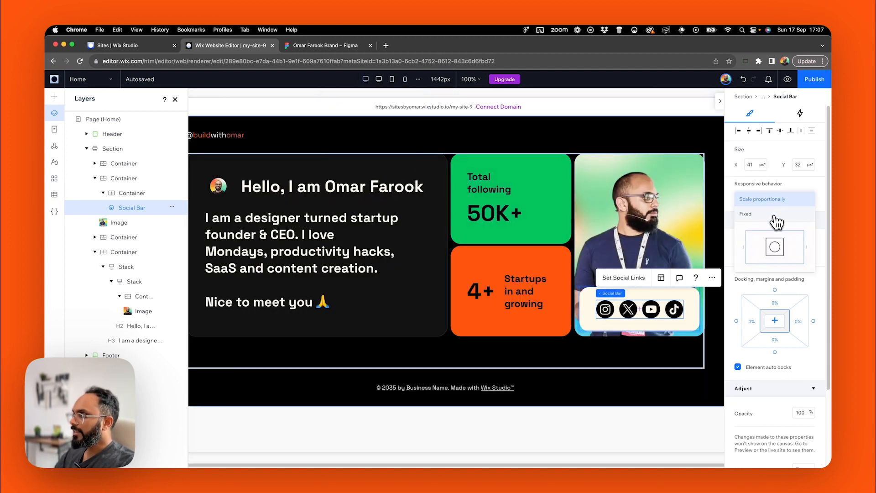
{"action": "left_click", "coordinate": [777, 216]}
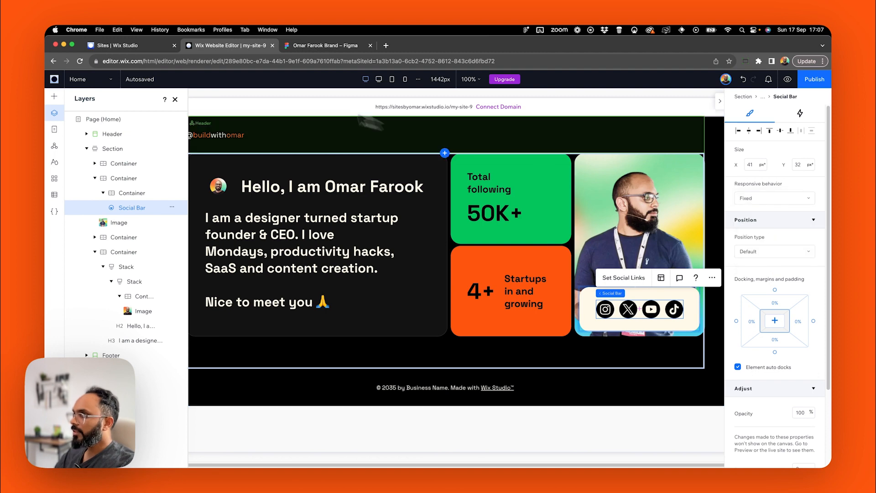
Check the social bar's icon size at the 1200 px, tablet and mobile breakpoints.
{"action": "left_click", "coordinate": [379, 81]}
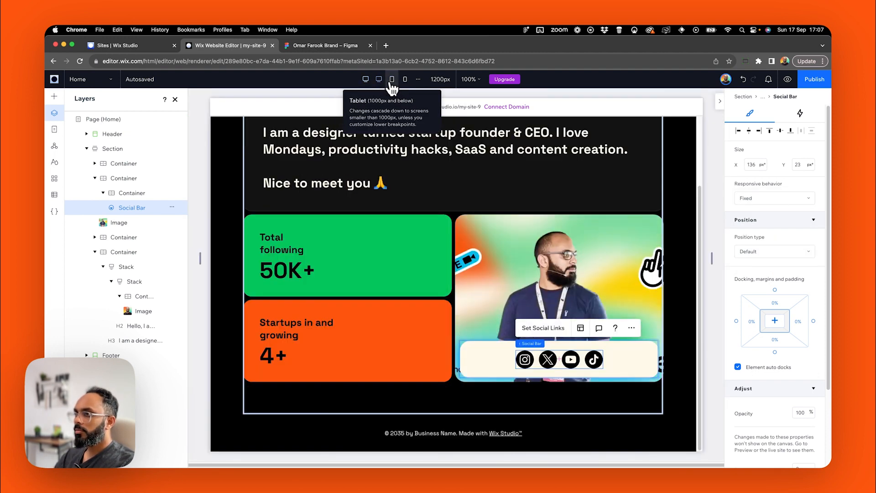
{"action": "left_click", "coordinate": [392, 82]}
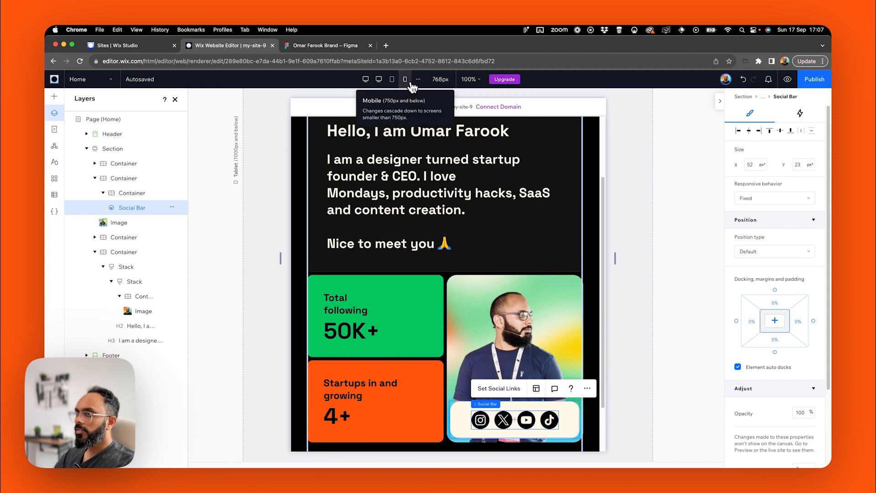
{"action": "left_click", "coordinate": [405, 81]}
{"action": "left_click", "coordinate": [608, 268]}
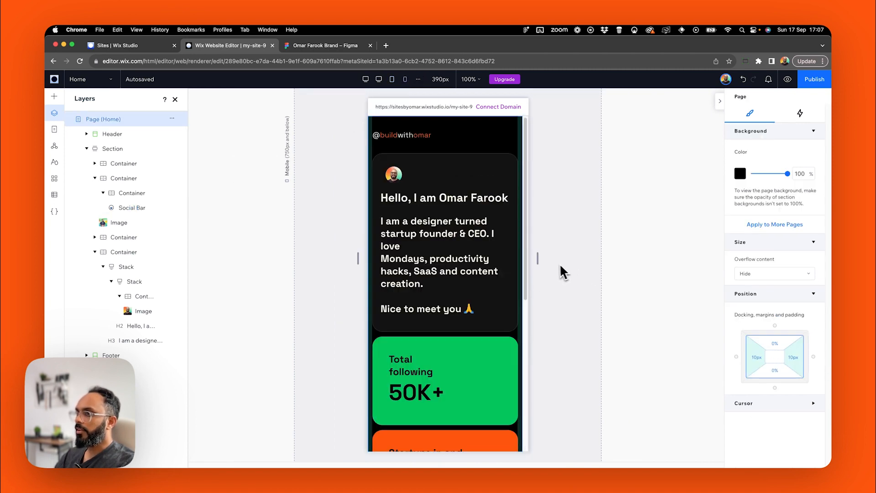
{"action": "scroll", "coordinate": [577, 256], "scroll_direction": "down", "scroll_amount": 6}
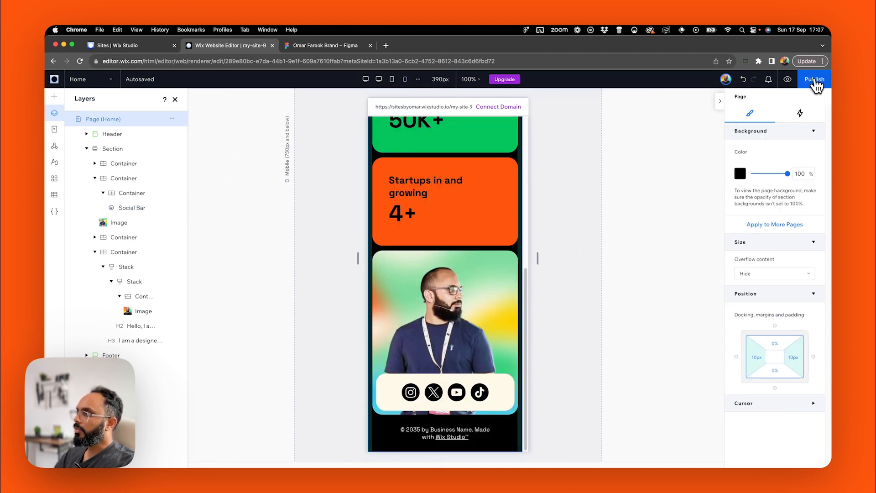
Preview the site and review its layout at 320 px mobile width and 1868 px desktop width.
{"action": "left_click", "coordinate": [787, 79]}
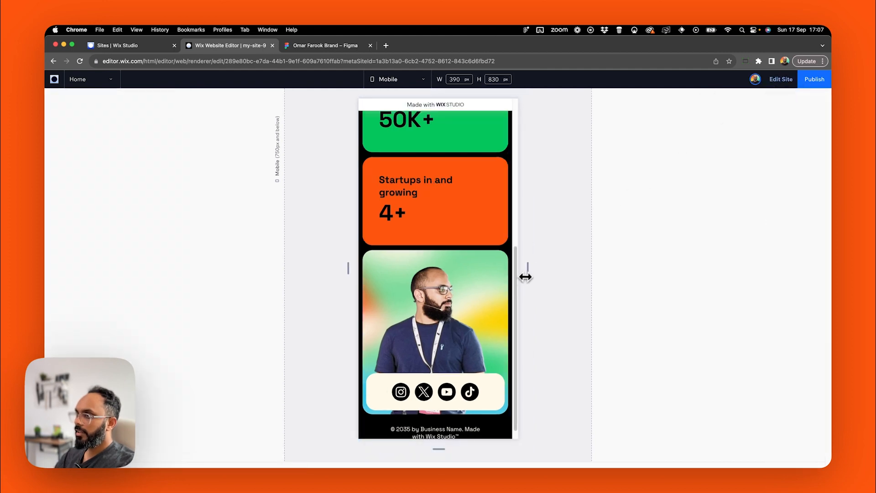
{"action": "left_click_drag", "start_coordinate": [525, 276], "coordinate": [505, 273]}
{"action": "scroll", "coordinate": [452, 315], "scroll_direction": "up", "scroll_amount": 12}
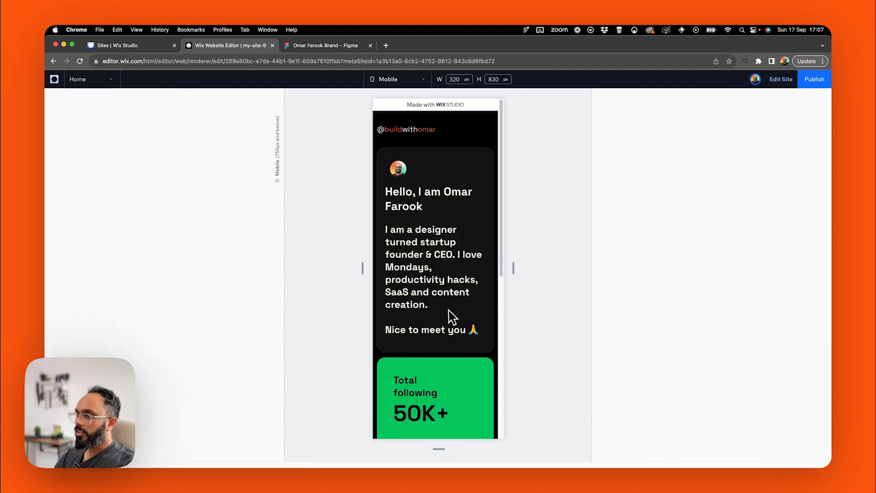
{"action": "scroll", "coordinate": [448, 319], "scroll_direction": "down", "scroll_amount": 1}
{"action": "scroll", "coordinate": [452, 329], "scroll_direction": "down", "scroll_amount": 10}
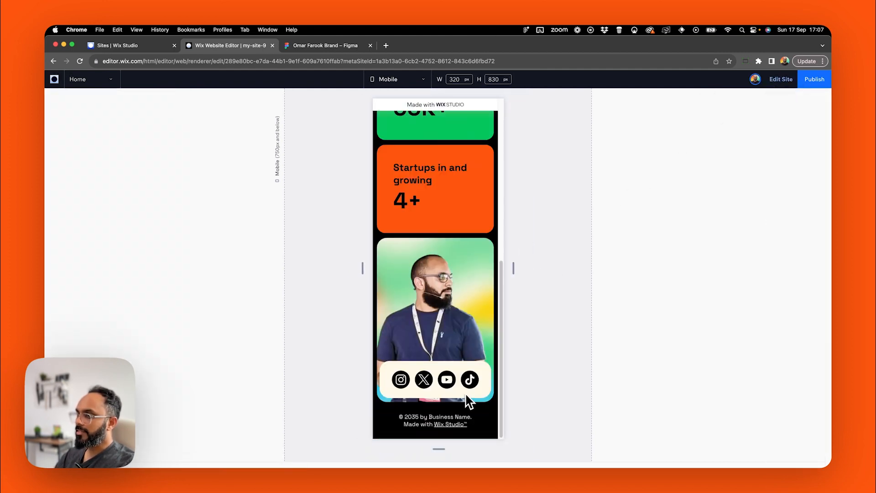
{"action": "scroll", "coordinate": [502, 319], "scroll_direction": "up", "scroll_amount": 10}
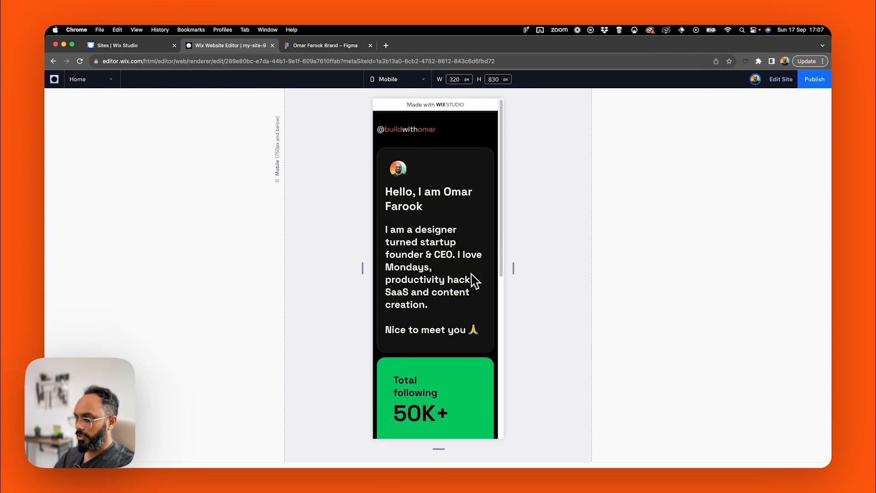
{"action": "left_click_drag", "start_coordinate": [513, 269], "coordinate": [830, 271]}
{"action": "scroll", "coordinate": [557, 275], "scroll_direction": "down", "scroll_amount": 10}
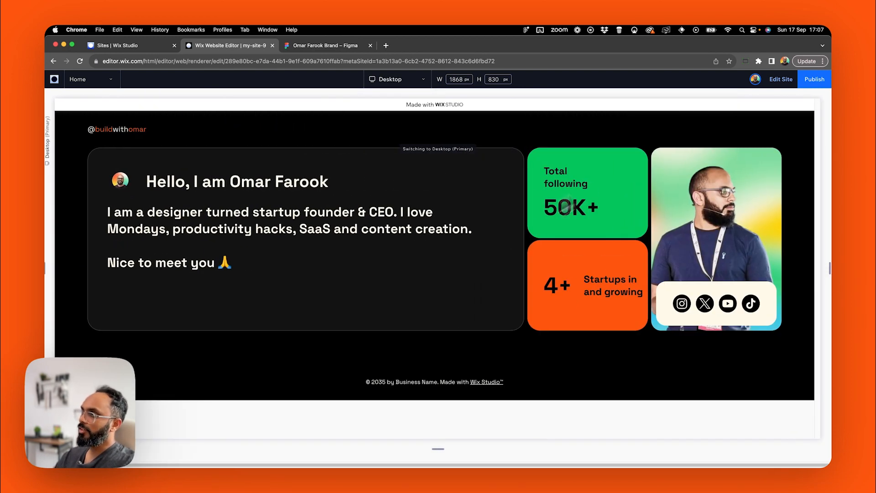
Publish the site on the free Wix Studio domain with buildwithomar as the site address ending.
{"action": "left_click", "coordinate": [816, 80]}
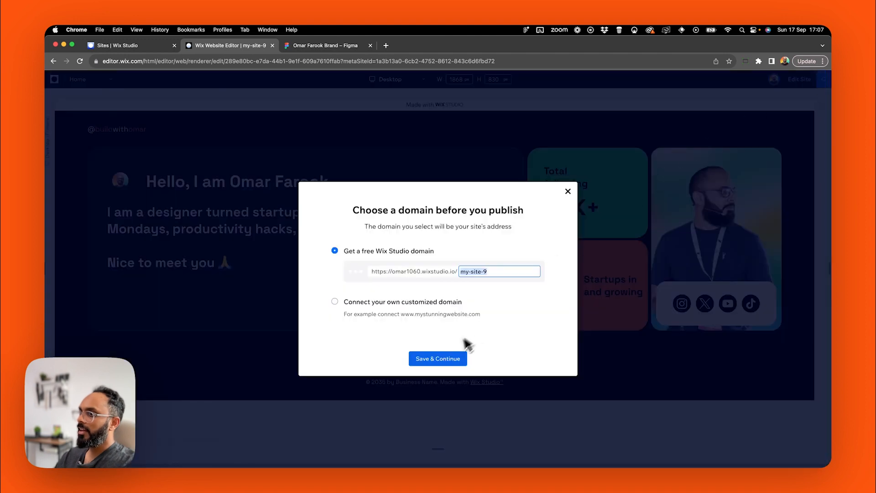
{"action": "type", "text": "bu"}
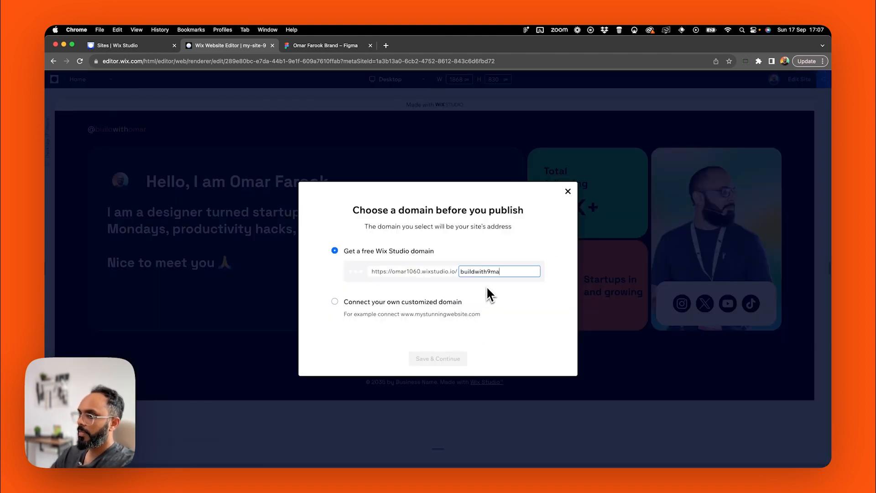
{"action": "type", "text": "ildwithomar"}
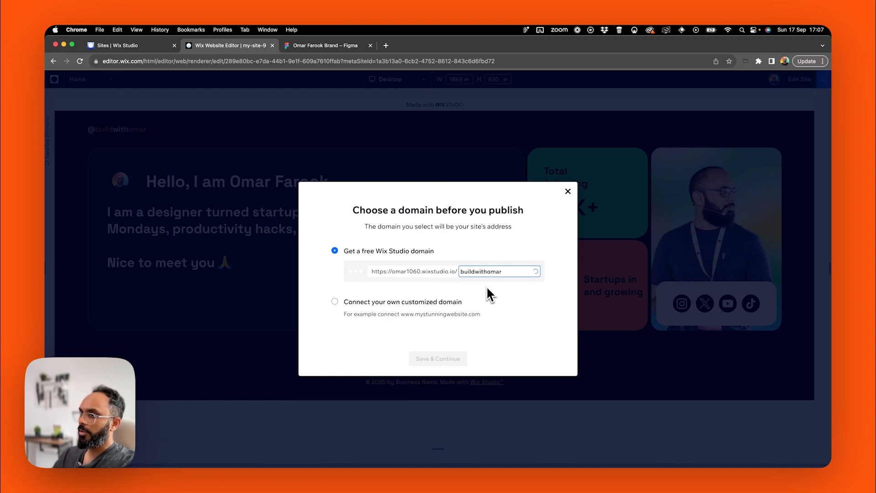
{"action": "left_click", "coordinate": [410, 359]}
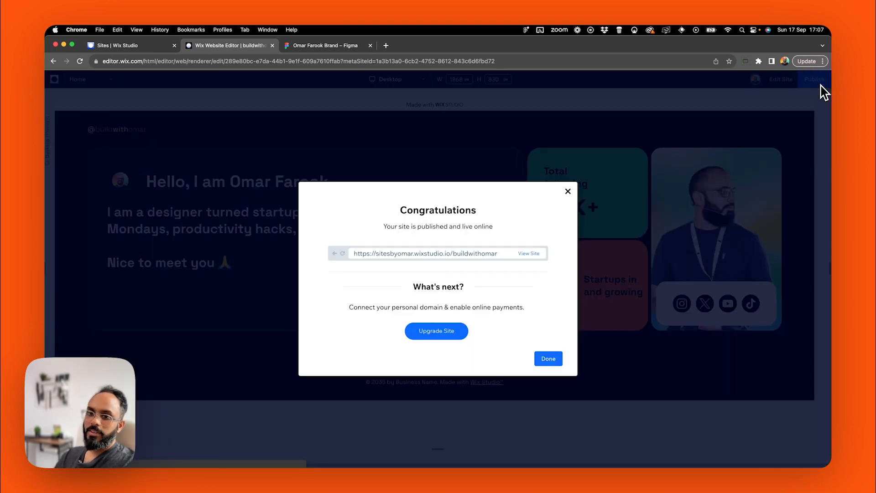
View the live site in a separate window, check its layout at phone and full desktop widths, and return to editing.
{"action": "left_click", "coordinate": [526, 253]}
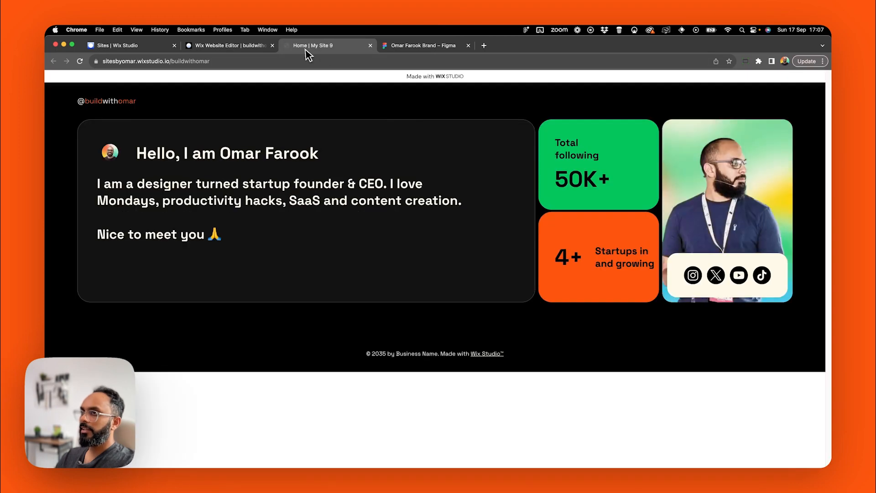
{"action": "left_click_drag", "start_coordinate": [305, 48], "coordinate": [412, 30]}
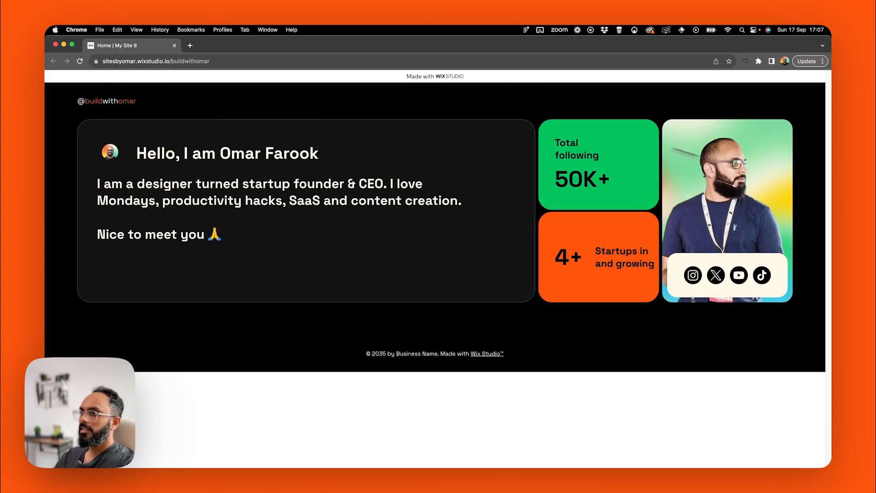
{"action": "left_click_drag", "start_coordinate": [831, 200], "coordinate": [279, 217]}
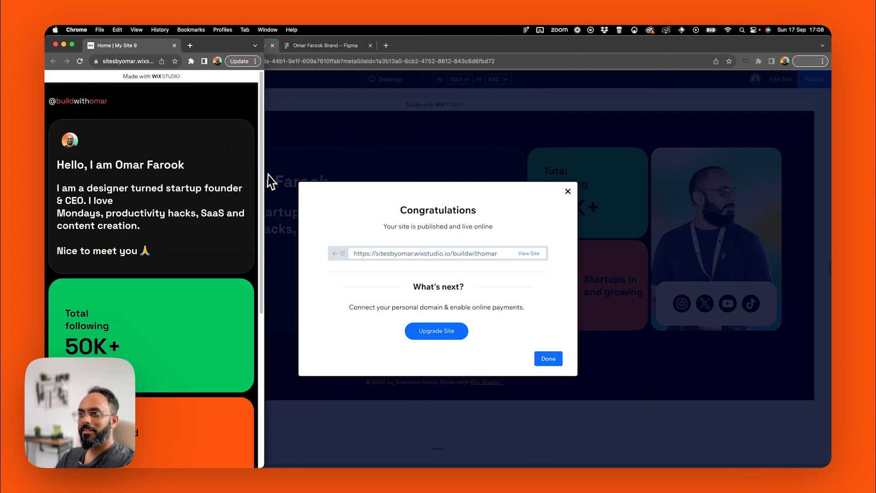
{"action": "left_click_drag", "start_coordinate": [265, 176], "coordinate": [828, 148]}
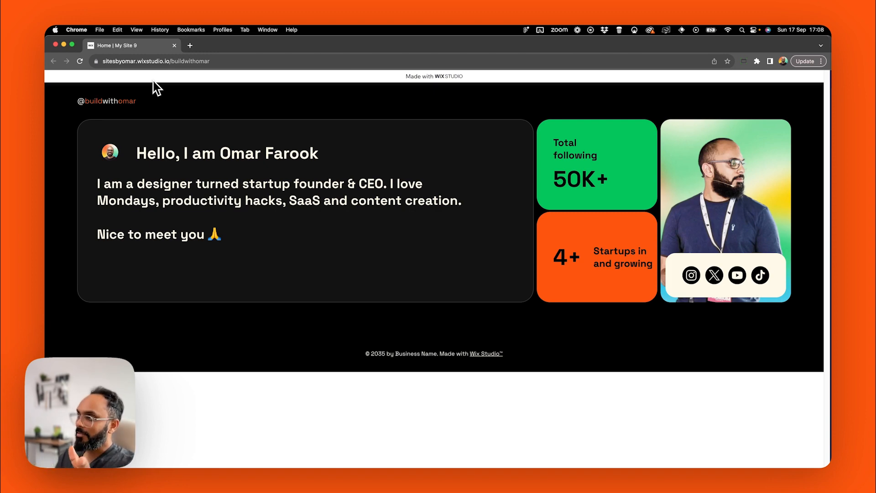
{"action": "left_click", "coordinate": [174, 45]}
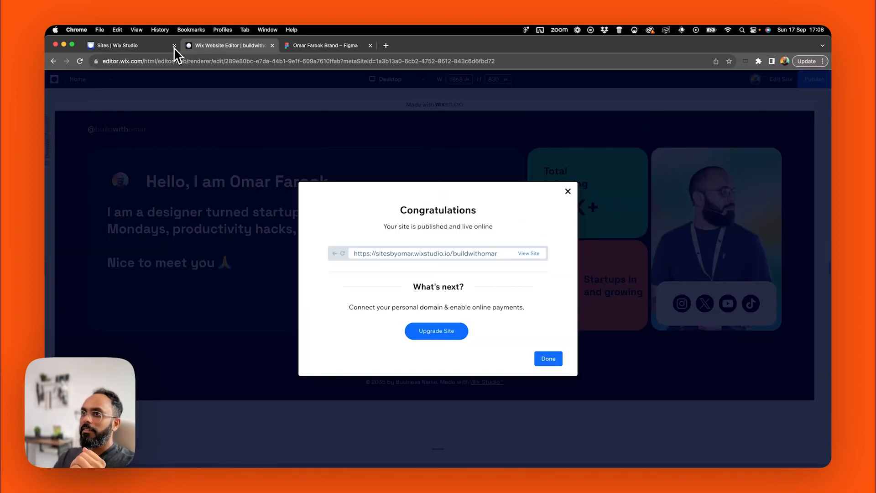
{"action": "left_click", "coordinate": [569, 190]}
{"action": "left_click", "coordinate": [775, 81]}
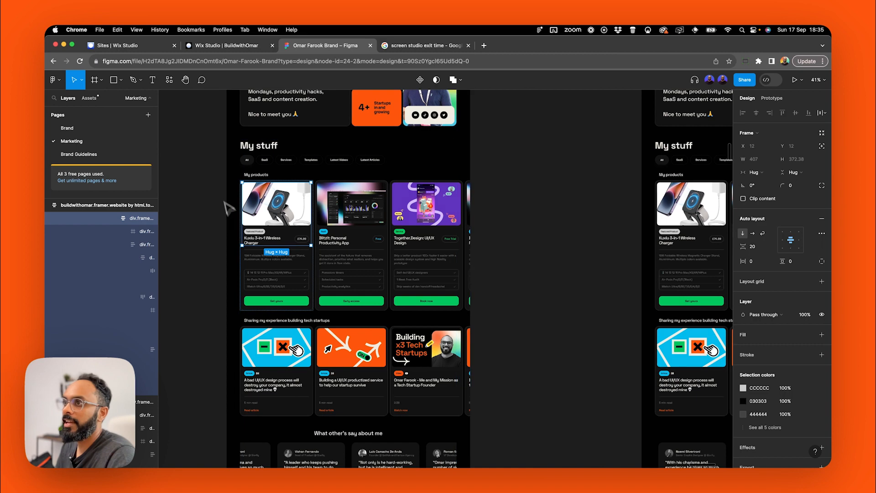
Switch to the Figma design and examine how the My stuff section and its row of product cards are framed.
{"action": "left_click", "coordinate": [223, 199]}
{"action": "left_click_drag", "start_coordinate": [203, 165], "coordinate": [272, 248]}
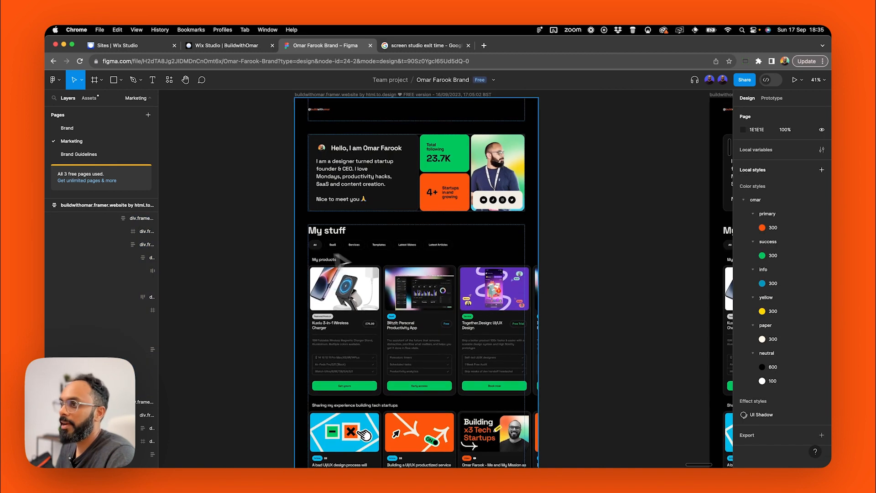
{"action": "scroll", "coordinate": [339, 257], "scroll_direction": "up", "scroll_amount": 4}
{"action": "left_click", "coordinate": [425, 259]}
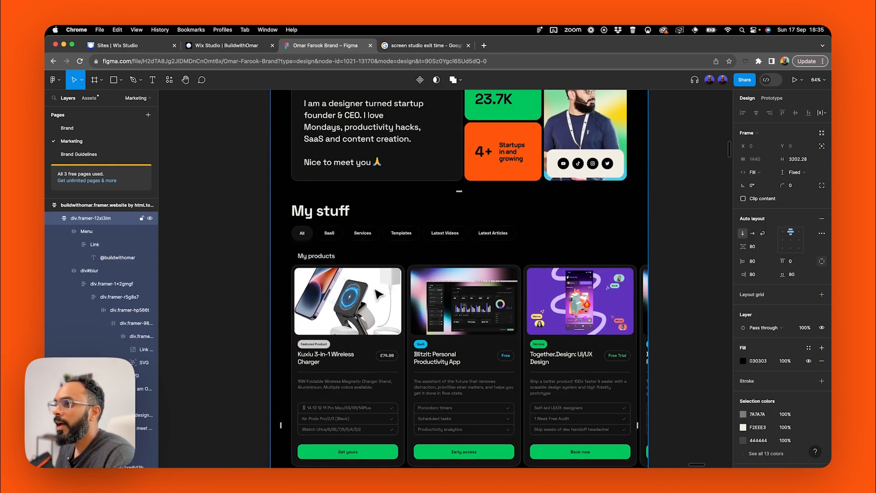
{"action": "double_click", "coordinate": [375, 296]}
{"action": "double_click", "coordinate": [373, 319]}
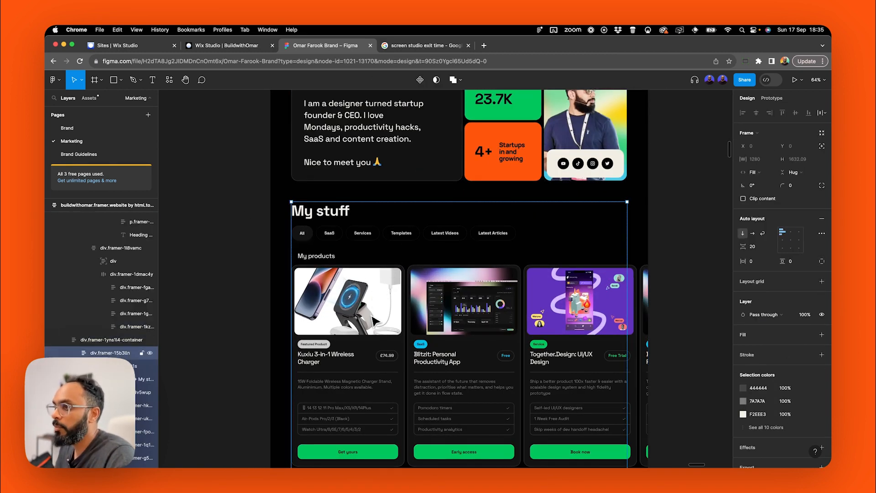
{"action": "double_click", "coordinate": [401, 354]}
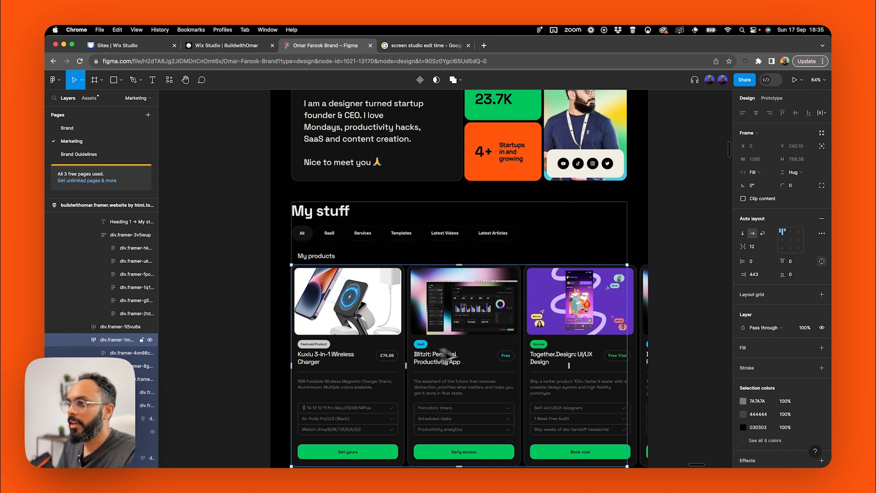
{"action": "left_click", "coordinate": [661, 260]}
{"action": "left_click_drag", "start_coordinate": [665, 261], "coordinate": [581, 231]}
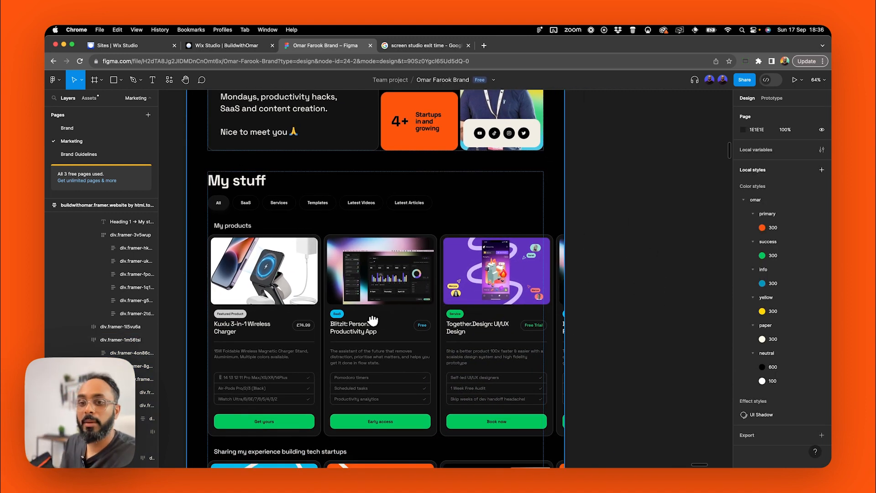
Compare the current Wix Studio page with the full Figma layout, from the intro cards down through the My stuff section.
{"action": "left_click", "coordinate": [227, 45]}
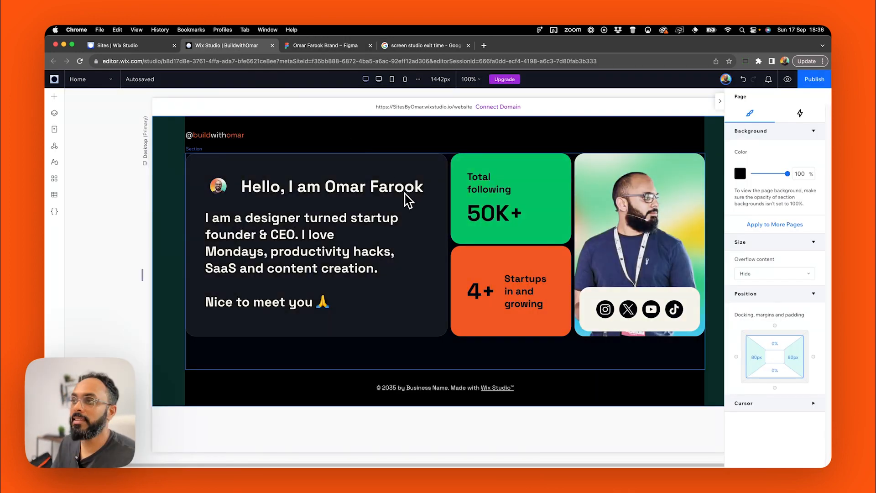
{"action": "left_click", "coordinate": [331, 47]}
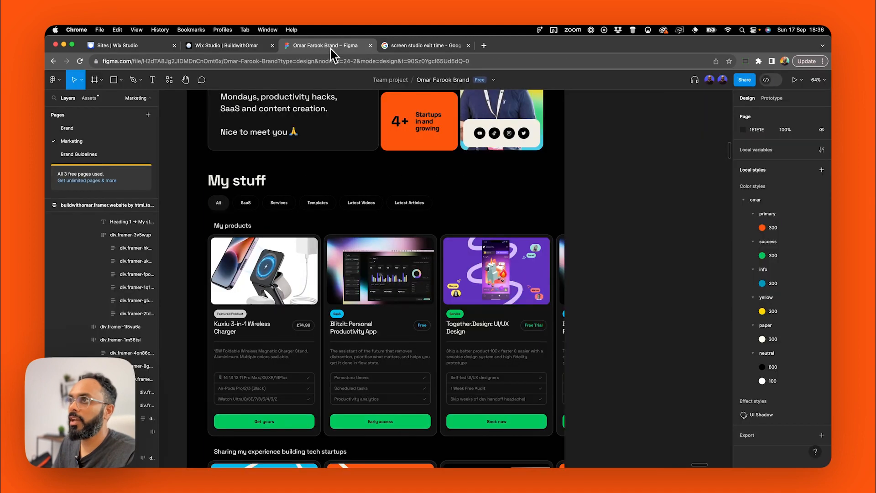
{"action": "scroll", "coordinate": [311, 311], "scroll_direction": "down", "scroll_amount": 6}
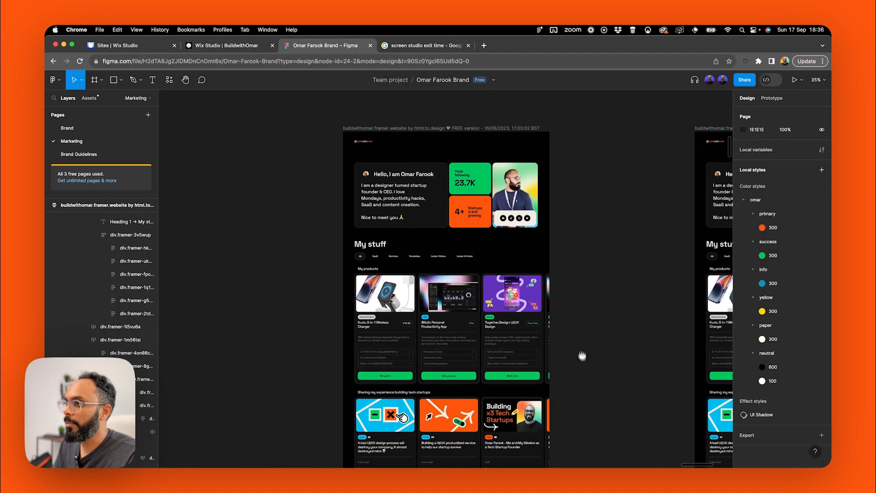
{"action": "scroll", "coordinate": [417, 338], "scroll_direction": "up", "scroll_amount": 3}
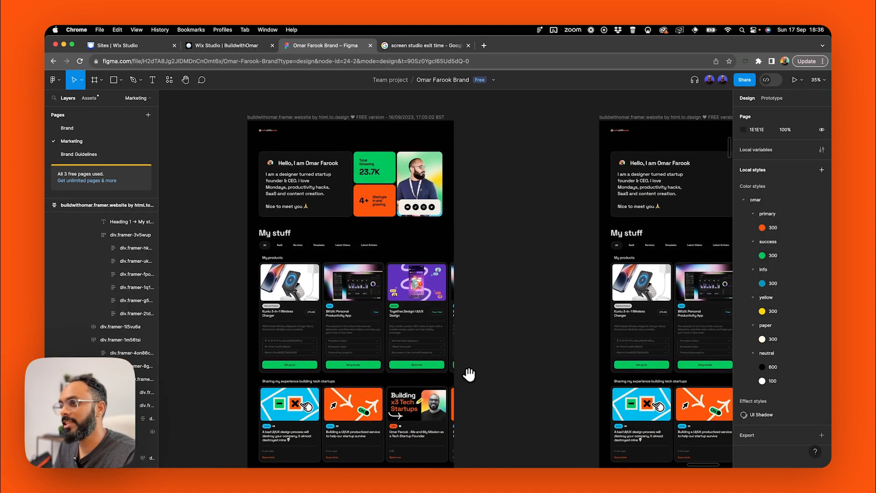
{"action": "left_click_drag", "start_coordinate": [470, 372], "coordinate": [457, 347]}
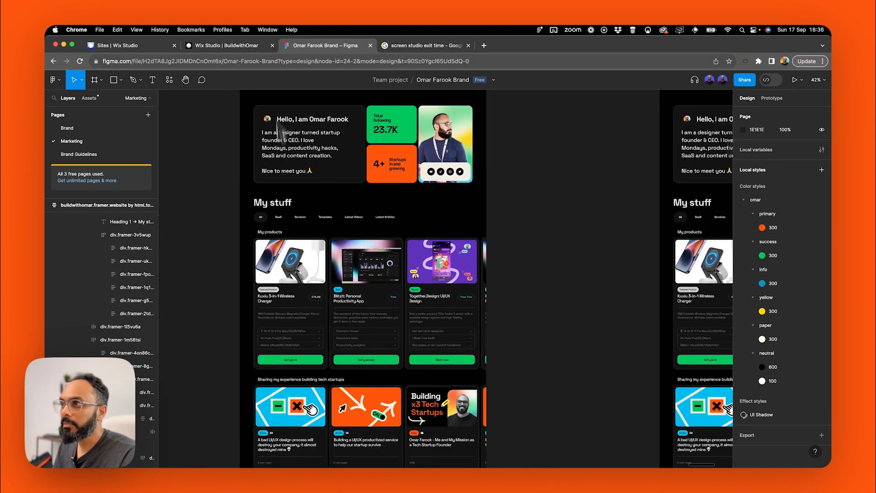
Add a blank section below the bento card section in Wix Studio and set its background opacity to 0%.
{"action": "left_click", "coordinate": [227, 45]}
{"action": "left_click", "coordinate": [269, 363]}
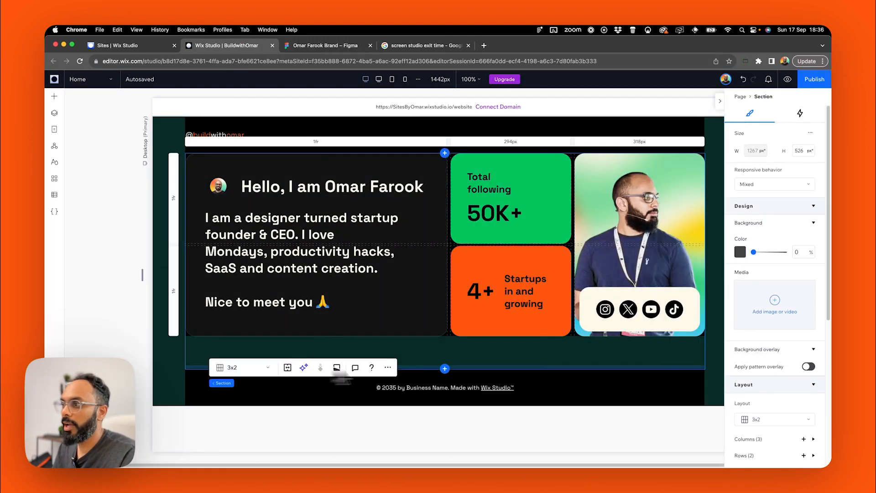
{"action": "left_click", "coordinate": [445, 370]}
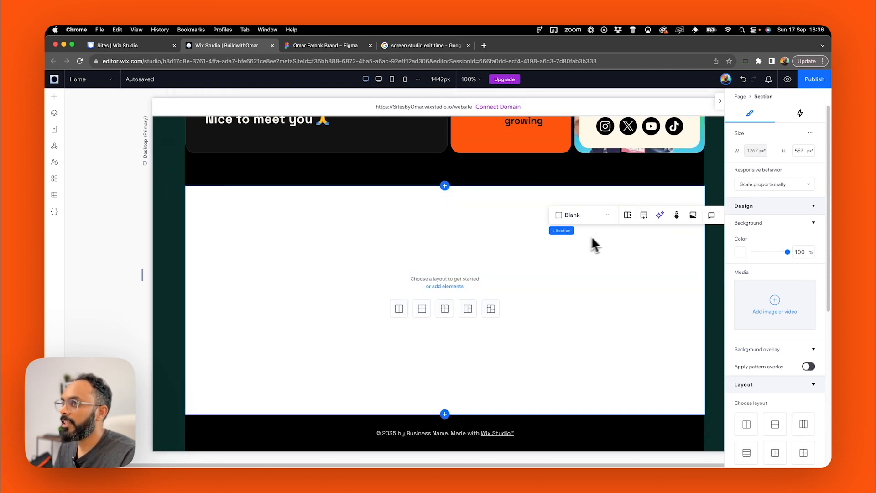
{"action": "left_click_drag", "start_coordinate": [787, 252], "coordinate": [745, 256]}
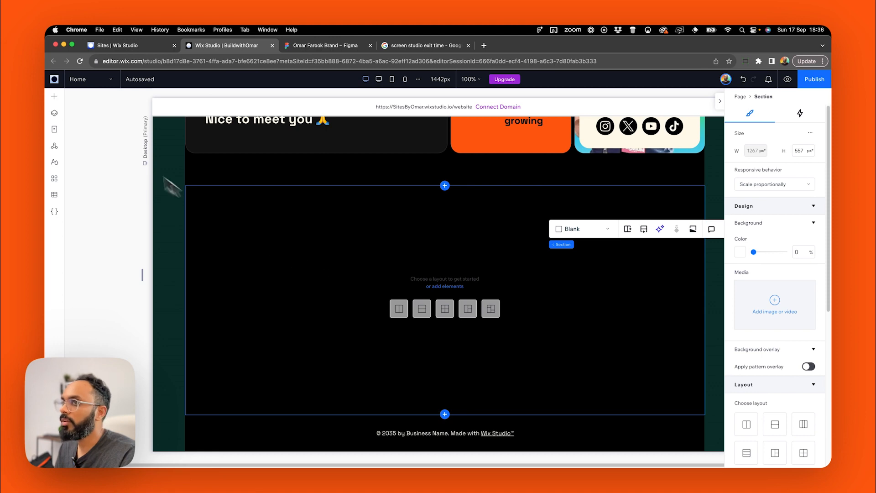
Copy the avatar and greeting stack from the intro card into the new section and align it to the section's top-left corner.
{"action": "left_click", "coordinate": [283, 124]}
{"action": "scroll", "coordinate": [282, 147], "scroll_direction": "up", "scroll_amount": 3}
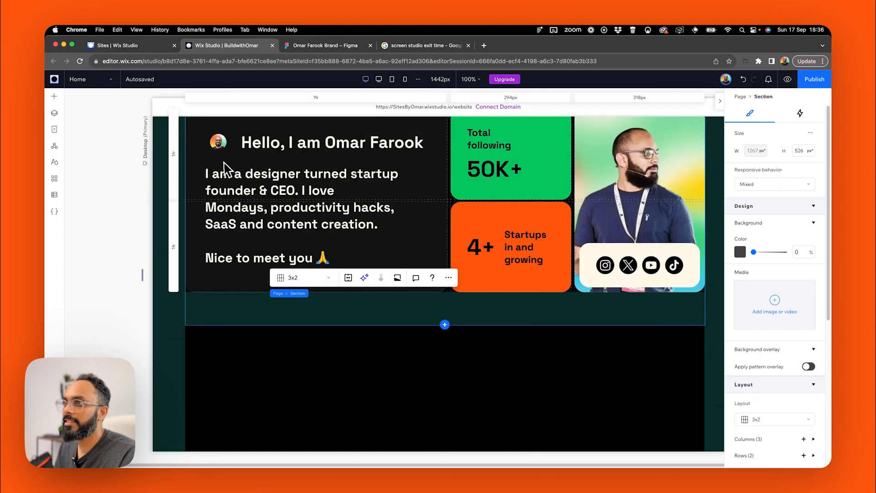
{"action": "left_click", "coordinate": [241, 175]}
{"action": "left_click", "coordinate": [275, 148]}
{"action": "left_click", "coordinate": [277, 148]}
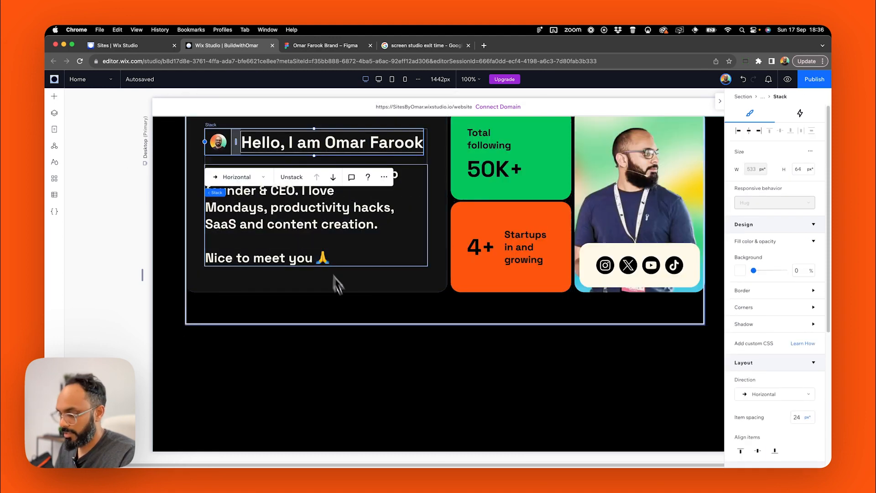
{"action": "left_click", "coordinate": [305, 363]}
{"action": "key", "text": "super+v"}
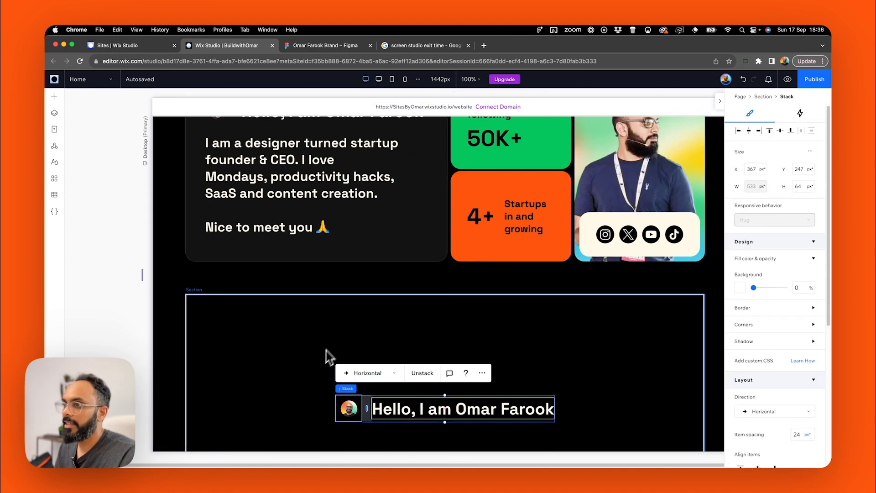
{"action": "left_click", "coordinate": [770, 131]}
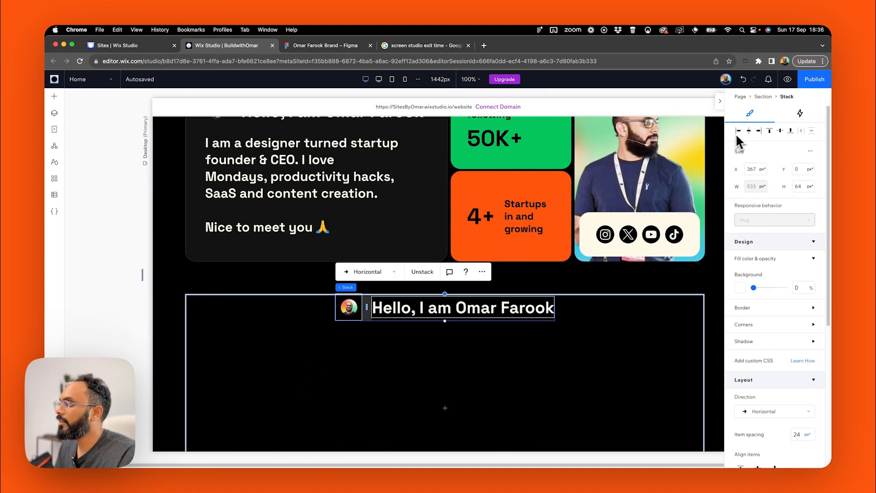
{"action": "left_click", "coordinate": [738, 131]}
{"action": "left_click", "coordinate": [275, 280]}
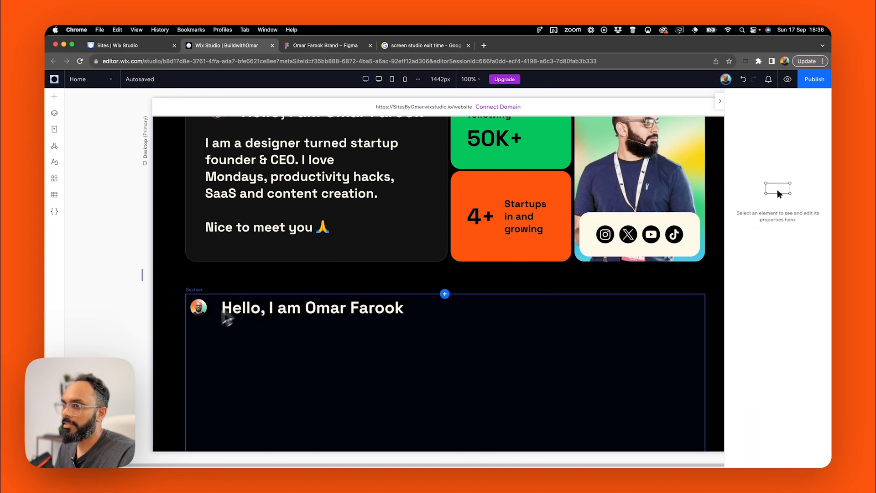
Delete the profile picture from the copied stack and align the remaining heading to the section's left edge.
{"action": "left_click", "coordinate": [200, 319]}
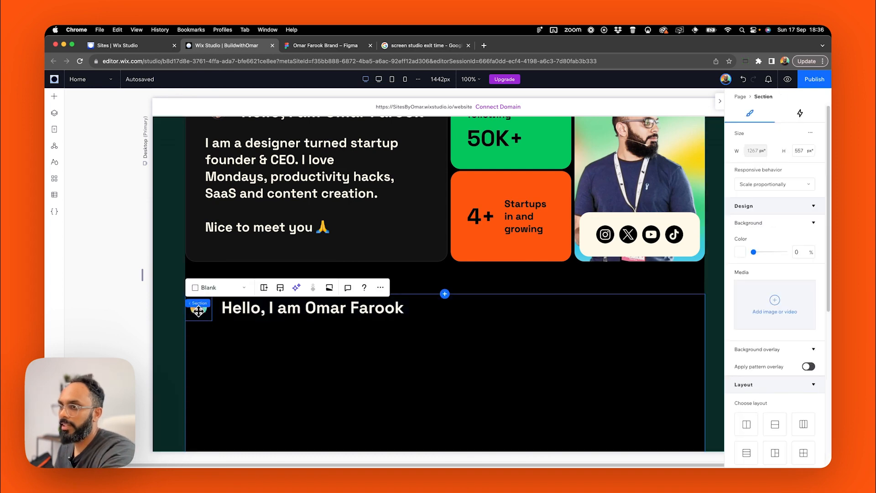
{"action": "left_click", "coordinate": [199, 311]}
{"action": "key", "text": "Delete"}
{"action": "left_click", "coordinate": [254, 314]}
{"action": "left_click", "coordinate": [265, 310]}
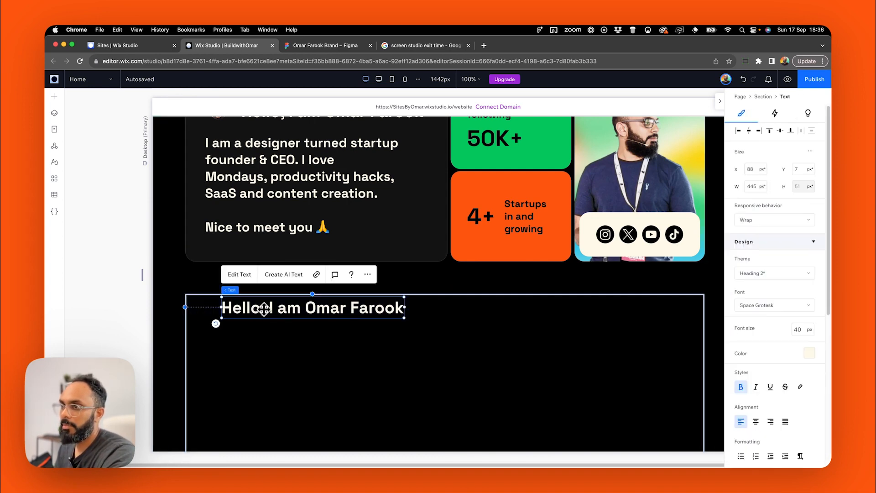
{"action": "left_click", "coordinate": [738, 131]}
Replace the copied heading's text with "My stuff" and align it to the section's top edge.
{"action": "double_click", "coordinate": [311, 308]}
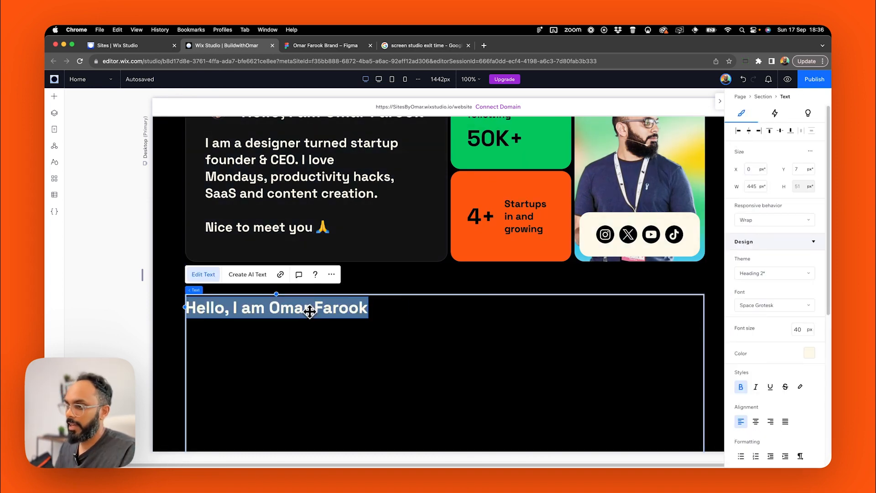
{"action": "type", "text": "My stuff"}
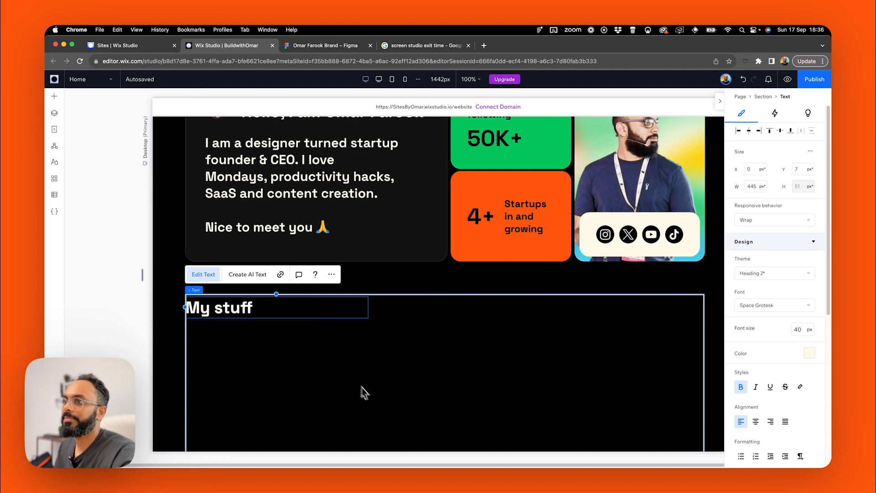
{"action": "left_click", "coordinate": [362, 387]}
{"action": "left_click", "coordinate": [247, 310]}
{"action": "left_click", "coordinate": [770, 132]}
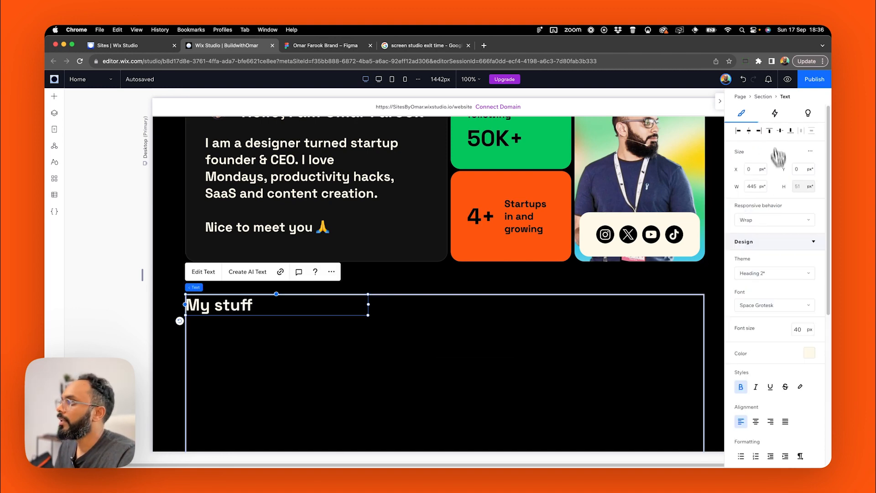
Apply the Heading 1 theme to the "My stuff" heading and set its text color to the saved cream #FFF9E8.
{"action": "left_click", "coordinate": [775, 273]}
{"action": "left_click", "coordinate": [749, 293]}
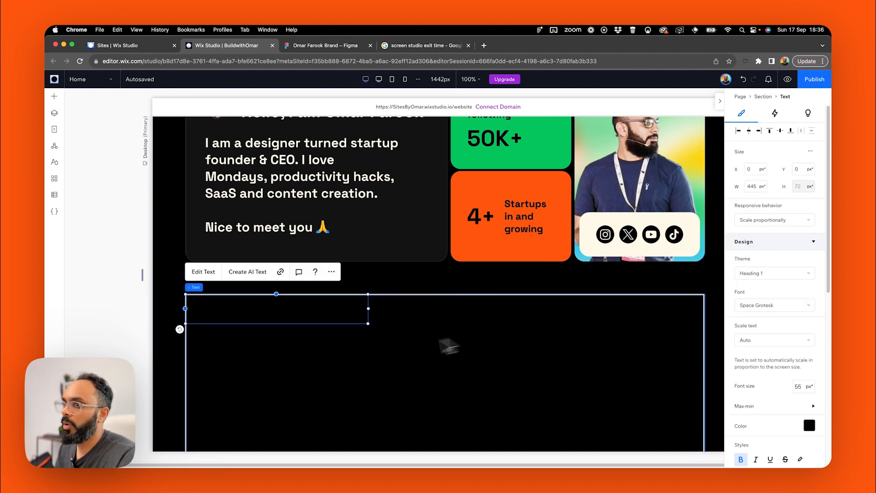
{"action": "left_click", "coordinate": [808, 426]}
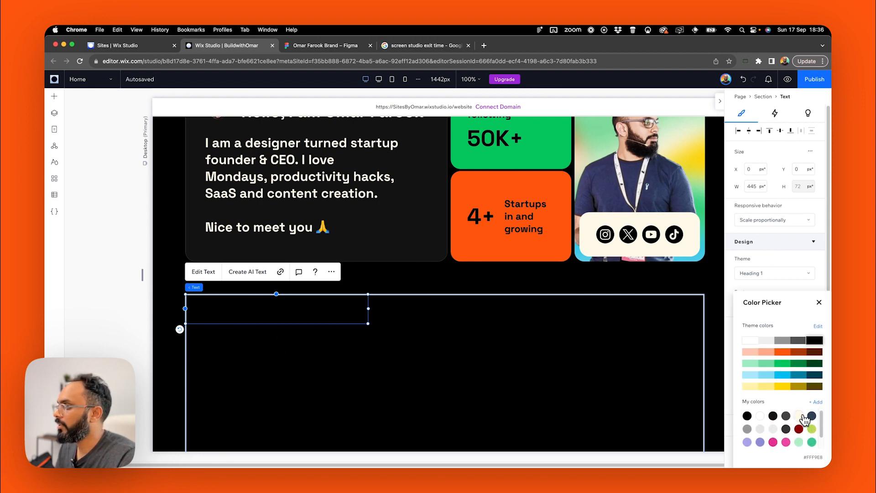
{"action": "left_click", "coordinate": [804, 418]}
{"action": "left_click", "coordinate": [117, 329]}
{"action": "scroll", "coordinate": [256, 362], "scroll_direction": "down", "scroll_amount": 1}
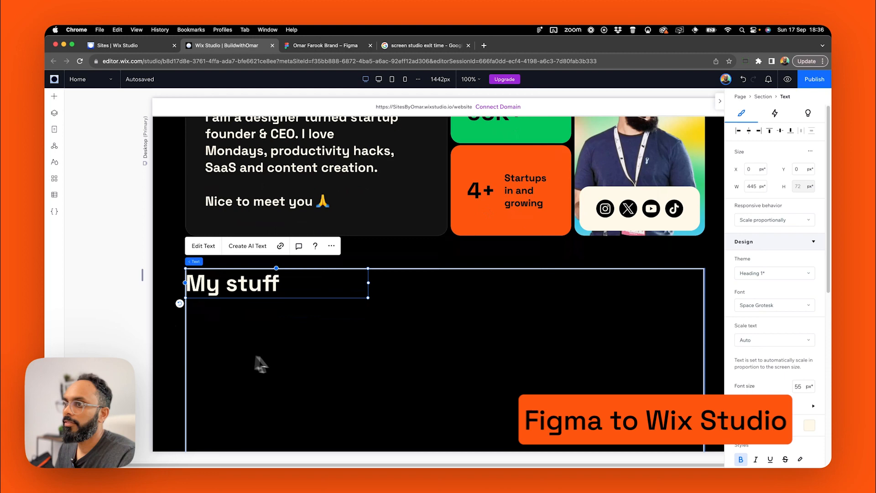
Add a three-card repeater below the "My stuff" heading, align it to the section's left edge and widen it to 1267 px.
{"action": "left_click", "coordinate": [274, 340]}
{"action": "scroll", "coordinate": [275, 340], "scroll_direction": "down", "scroll_amount": 3}
{"action": "left_click", "coordinate": [55, 97]}
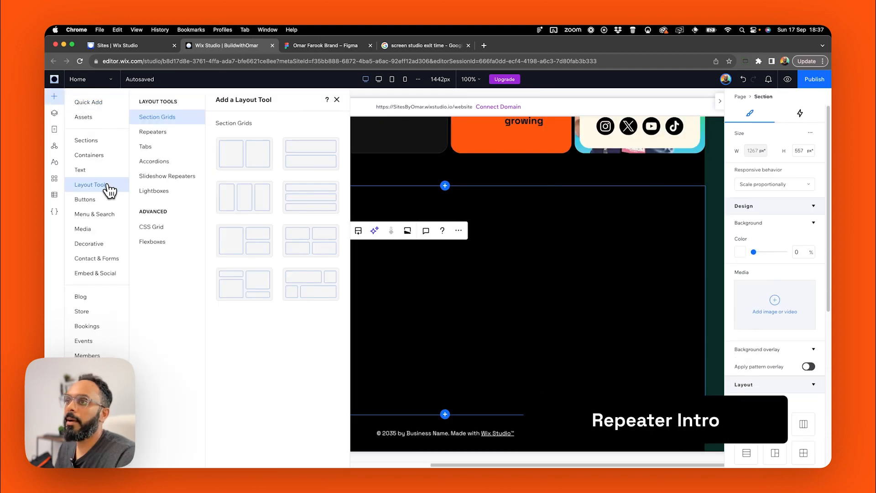
{"action": "left_click", "coordinate": [161, 132]}
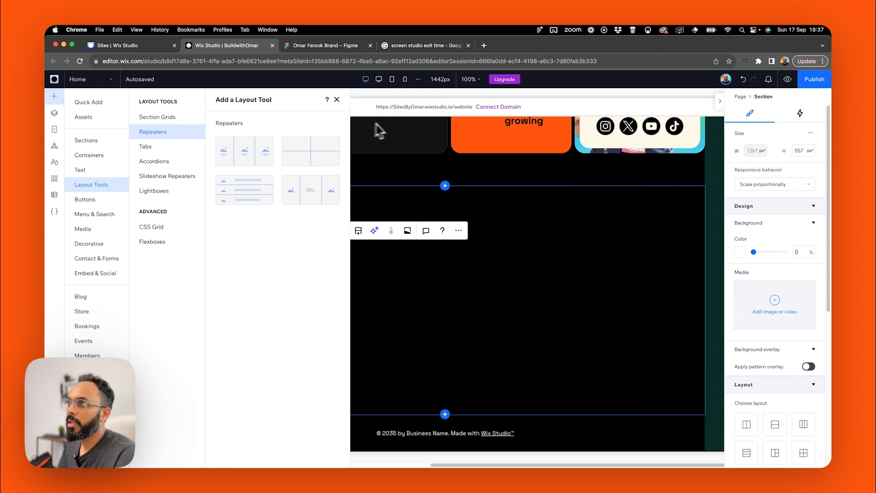
{"action": "mouse_move", "coordinate": [338, 126]}
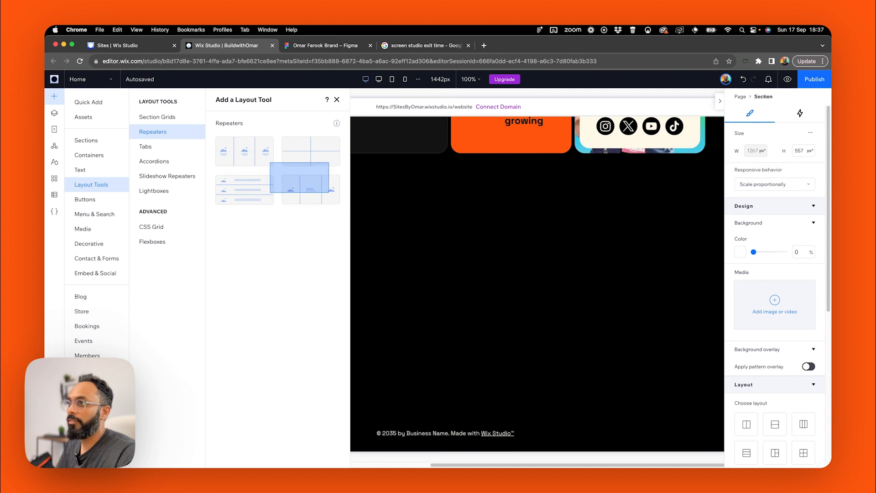
{"action": "left_click_drag", "start_coordinate": [243, 152], "coordinate": [435, 303]}
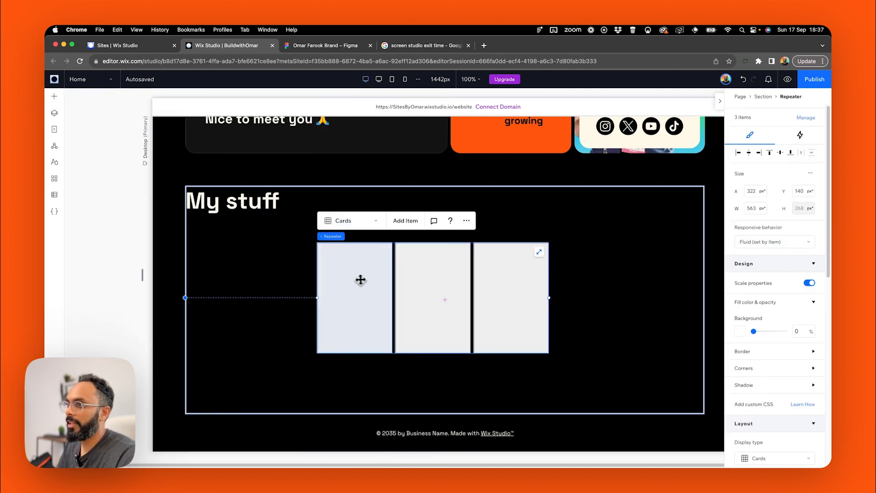
{"action": "left_click_drag", "start_coordinate": [360, 277], "coordinate": [221, 260]}
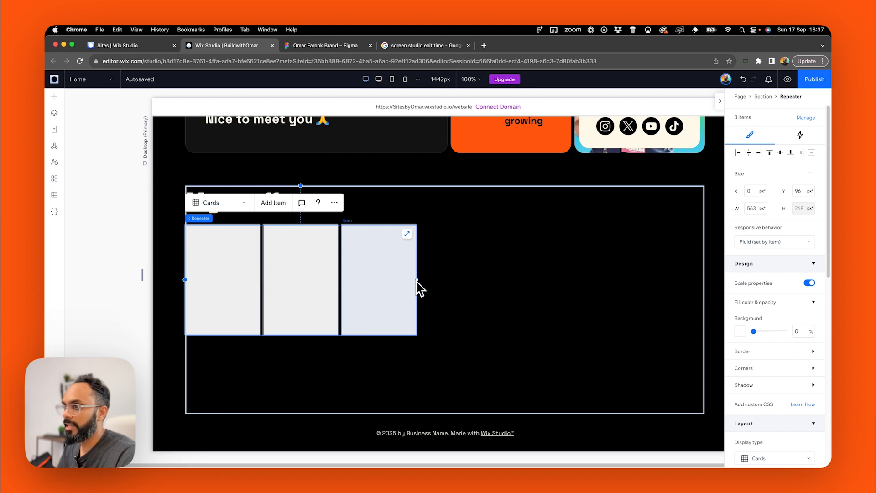
{"action": "left_click_drag", "start_coordinate": [416, 279], "coordinate": [705, 288]}
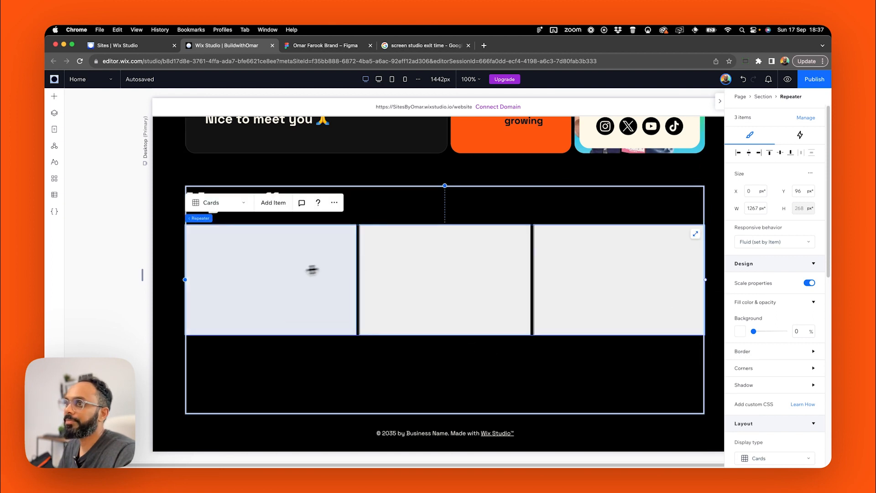
Place the repeater in a container and extend the container down to the section's bottom edge.
{"action": "right_click", "coordinate": [283, 268]}
{"action": "left_click", "coordinate": [323, 188]}
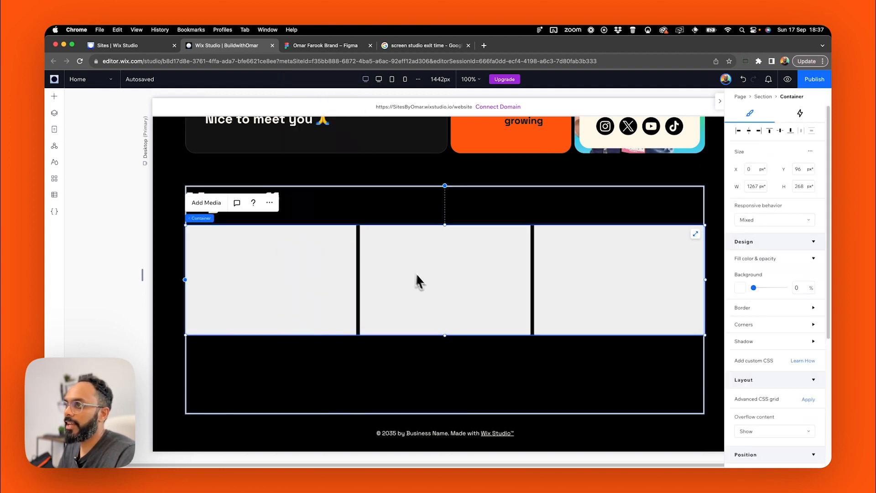
{"action": "left_click_drag", "start_coordinate": [445, 335], "coordinate": [450, 416]}
{"action": "left_click", "coordinate": [426, 313]}
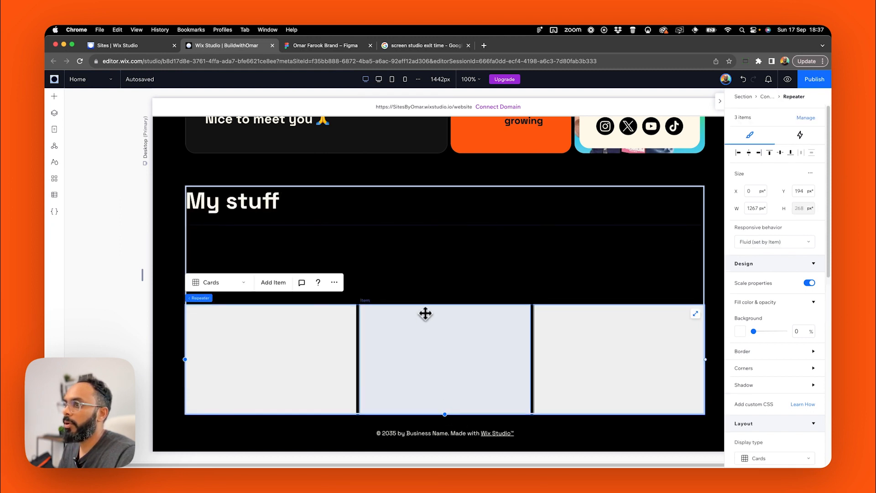
Set the height of the repeater items to 500 px.
{"action": "left_click", "coordinate": [788, 245]}
{"action": "left_click", "coordinate": [790, 246]}
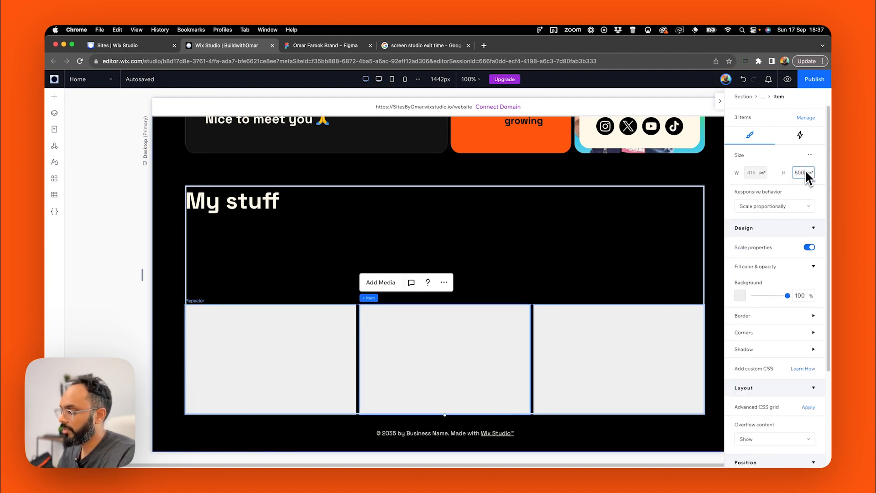
{"action": "left_click", "coordinate": [805, 172]}
{"action": "type", "text": "500"}
{"action": "key", "text": "Return"}
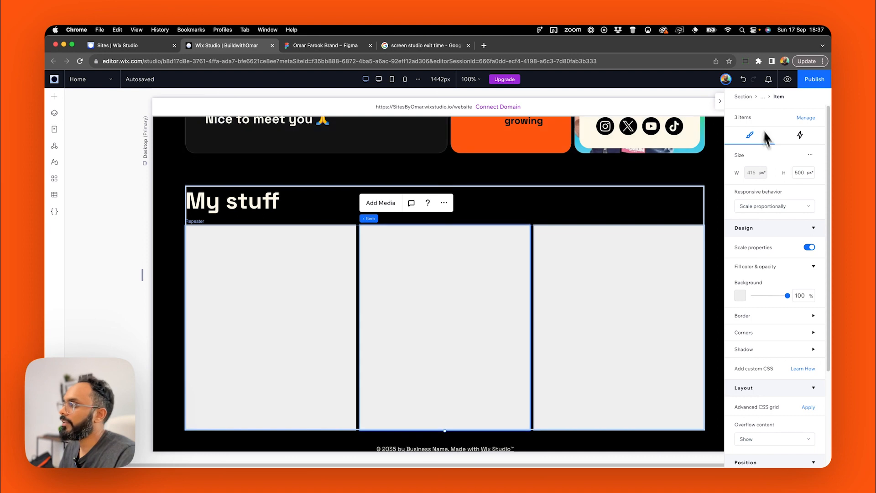
{"action": "scroll", "coordinate": [775, 173], "scroll_direction": "down", "scroll_amount": 3}
{"action": "scroll", "coordinate": [775, 192], "scroll_direction": "up", "scroll_amount": 3}
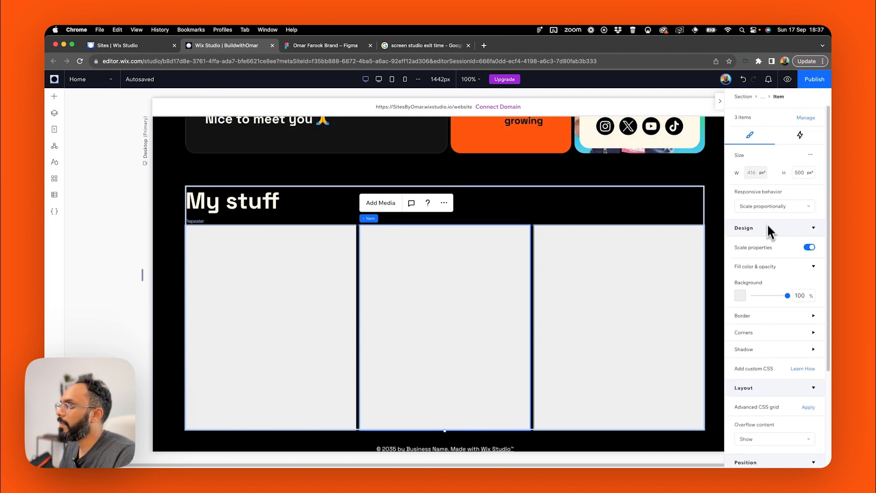
Stack the "My stuff" heading and the repeater's container vertically.
{"action": "scroll", "coordinate": [423, 283], "scroll_direction": "left", "scroll_amount": 2}
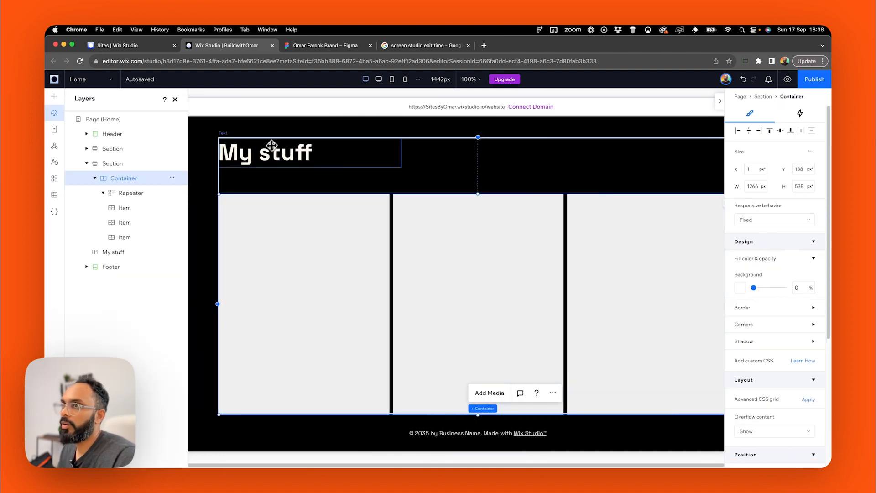
{"action": "left_click", "coordinate": [271, 156], "text": "shift"}
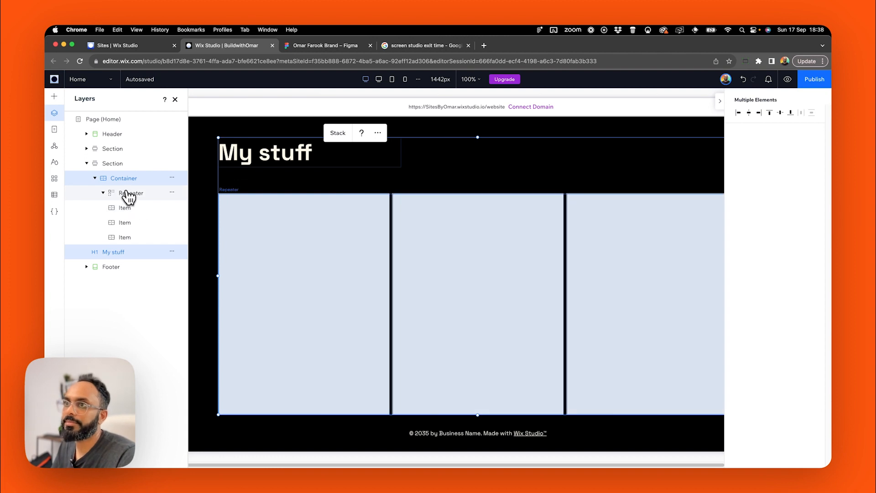
{"action": "left_click", "coordinate": [95, 178]}
{"action": "right_click", "coordinate": [114, 179]}
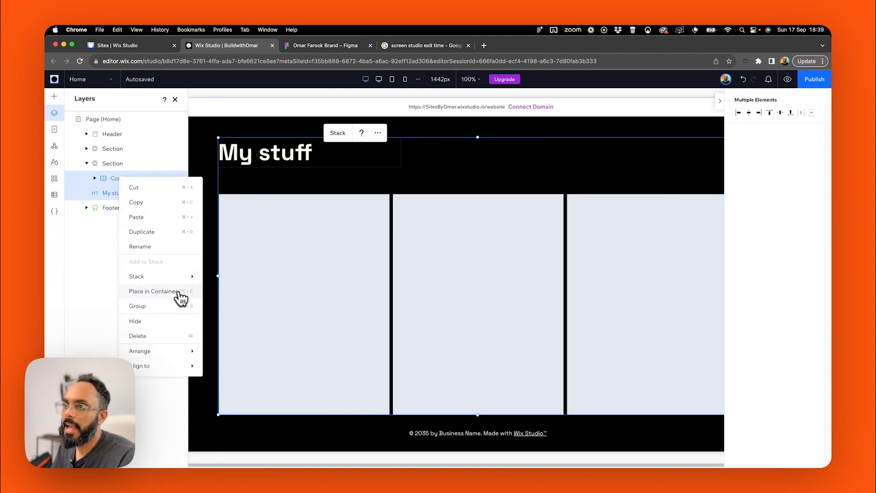
{"action": "mouse_move", "coordinate": [168, 276]}
{"action": "left_click", "coordinate": [235, 295]}
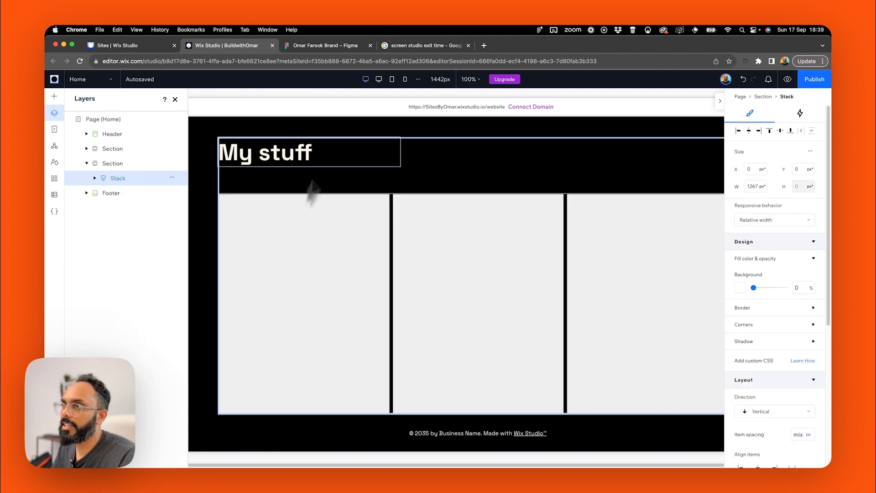
Check the My stuff header frame in the Figma design and set the Wix Studio stack's item spacing to 20 px.
{"action": "key", "text": "ctrl+Tab"}
{"action": "left_click", "coordinate": [296, 215]}
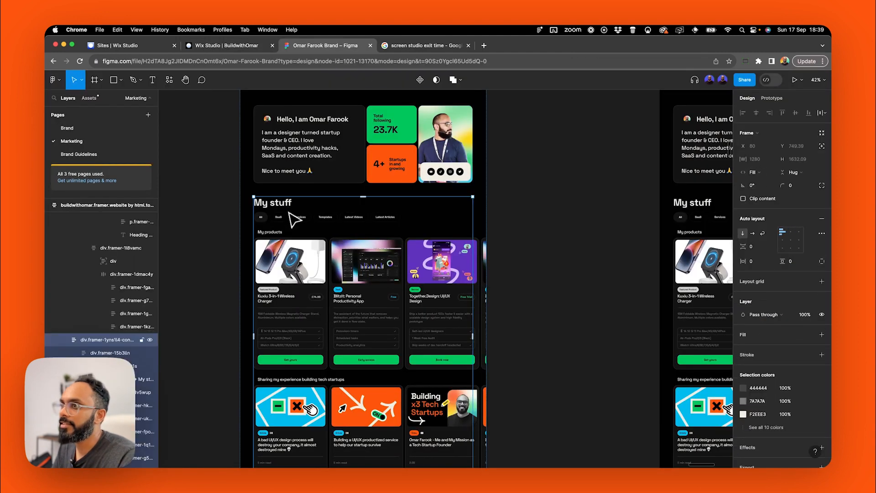
{"action": "left_click", "coordinate": [293, 222]}
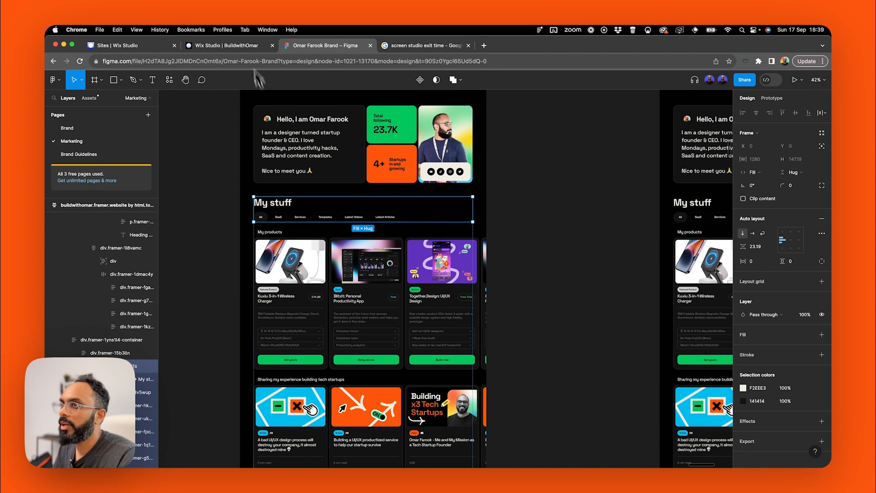
{"action": "left_click", "coordinate": [191, 45]}
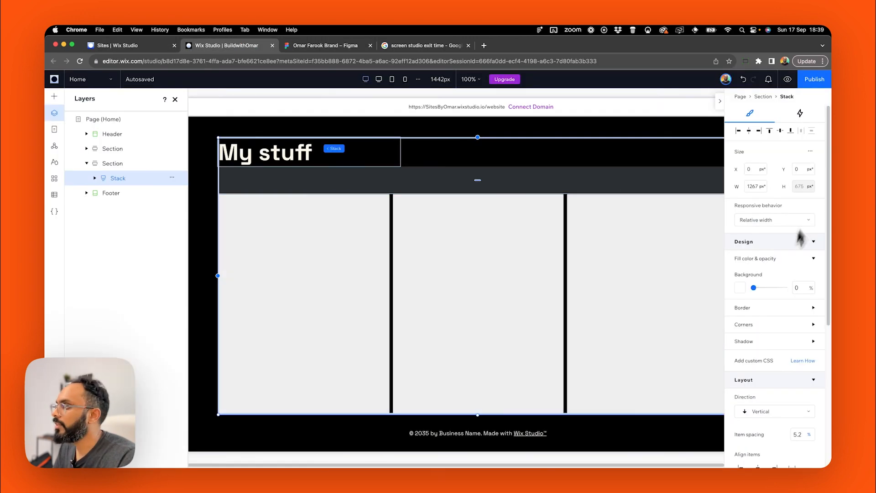
{"action": "left_click", "coordinate": [808, 435]}
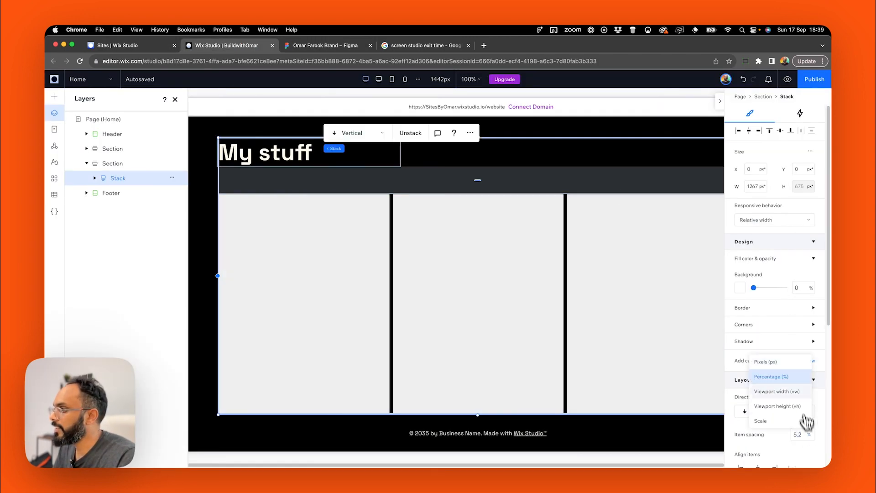
{"action": "left_click", "coordinate": [771, 362]}
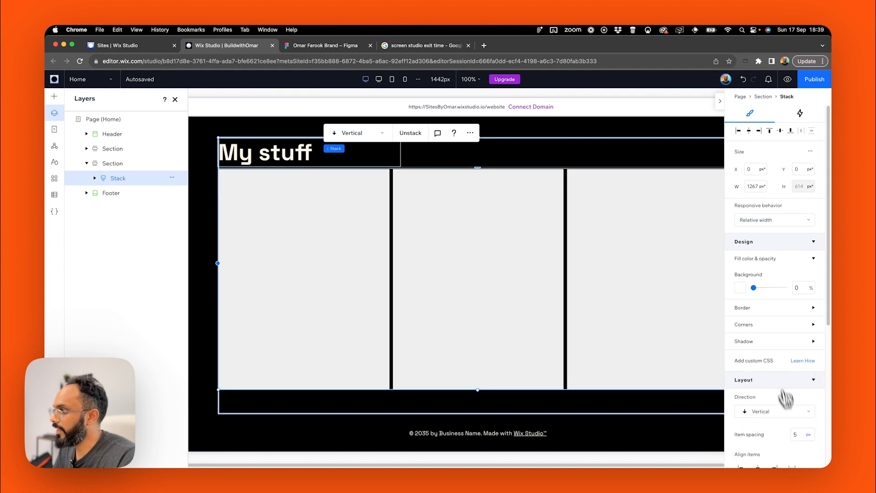
{"action": "left_click", "coordinate": [799, 434]}
{"action": "key", "text": "Return"}
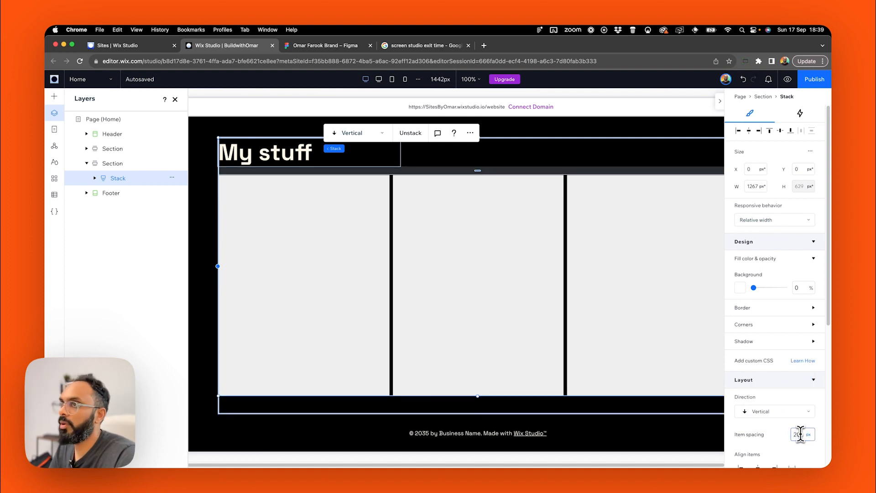
Fill the repeater items with the saved near-black color and check the section at the 1200 px breakpoint.
{"action": "left_click", "coordinate": [306, 405]}
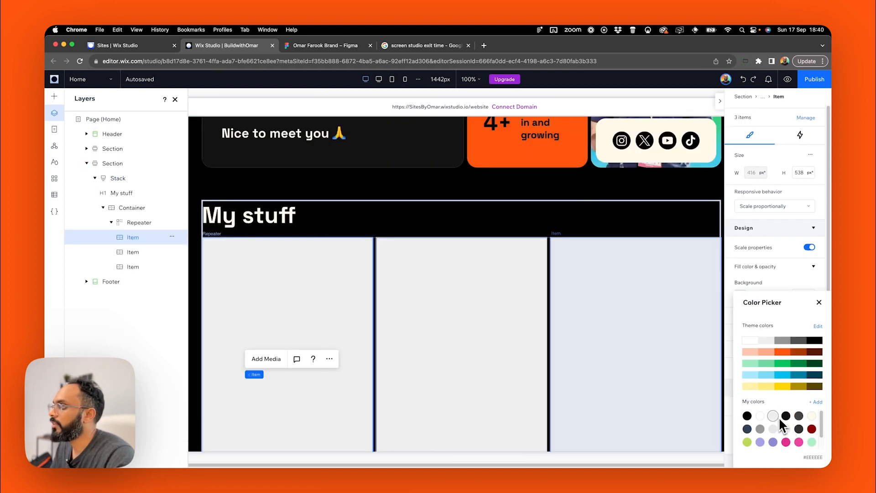
{"action": "left_click", "coordinate": [786, 416]}
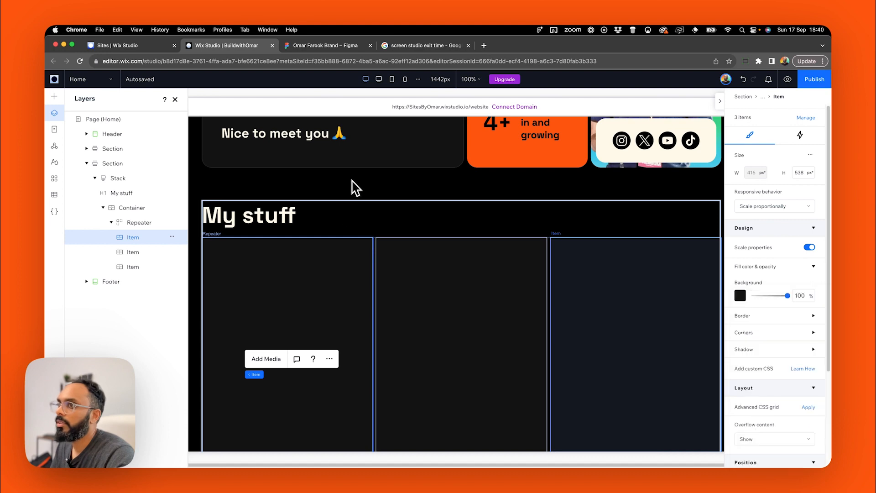
{"action": "left_click", "coordinate": [379, 79]}
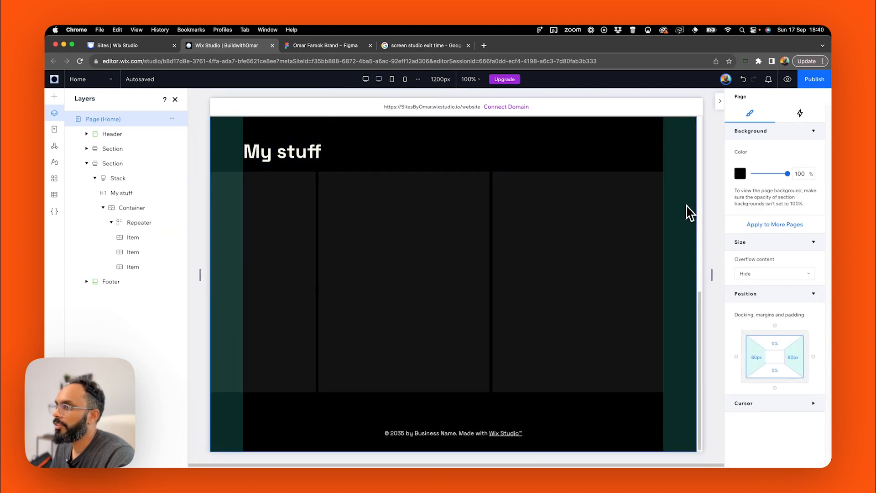
{"action": "left_click", "coordinate": [366, 79]}
Set the container's responsive behavior to Relative width and the repeater's to Stretch.
{"action": "left_click", "coordinate": [365, 270]}
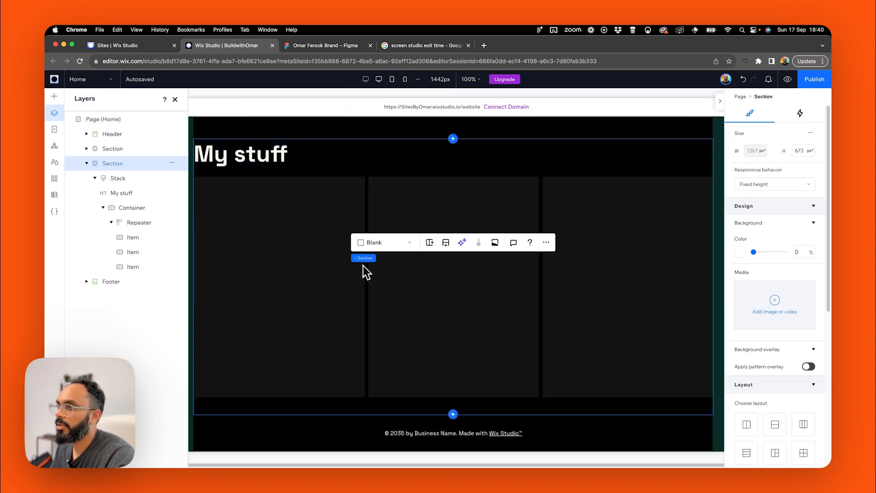
{"action": "left_click", "coordinate": [332, 240]}
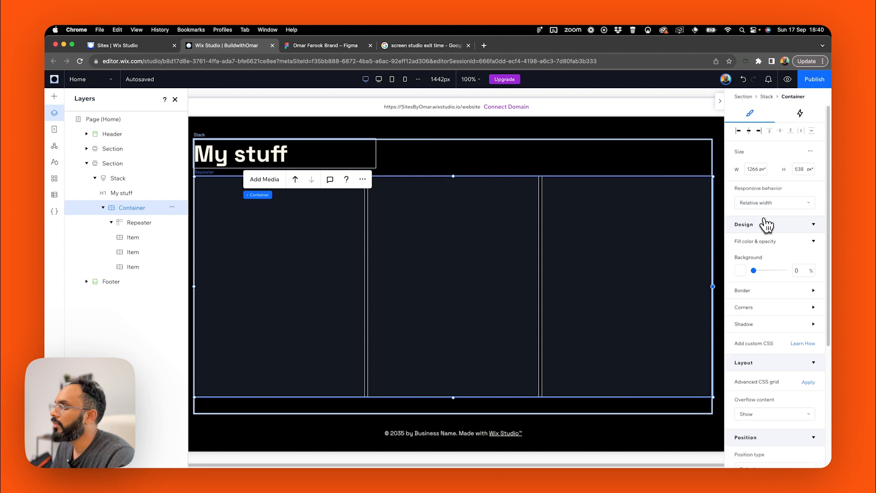
{"action": "left_click", "coordinate": [139, 222]}
{"action": "left_click", "coordinate": [794, 223]}
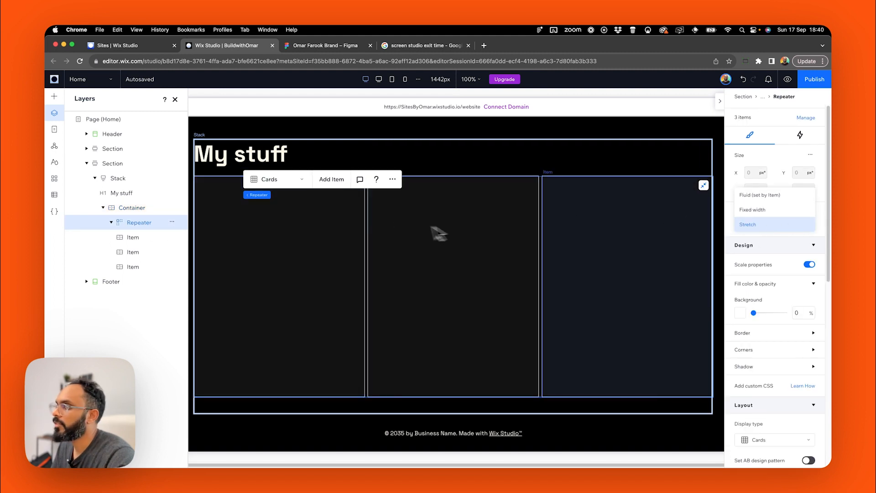
Check how the My stuff cards resize at the 1200 px breakpoint by narrowing the canvas.
{"action": "left_click", "coordinate": [379, 79]}
{"action": "left_click", "coordinate": [379, 80]}
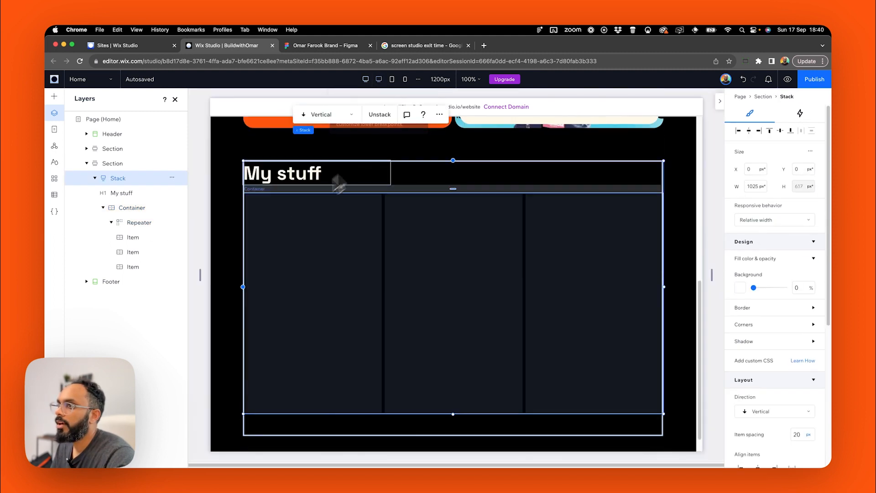
{"action": "left_click", "coordinate": [206, 213]}
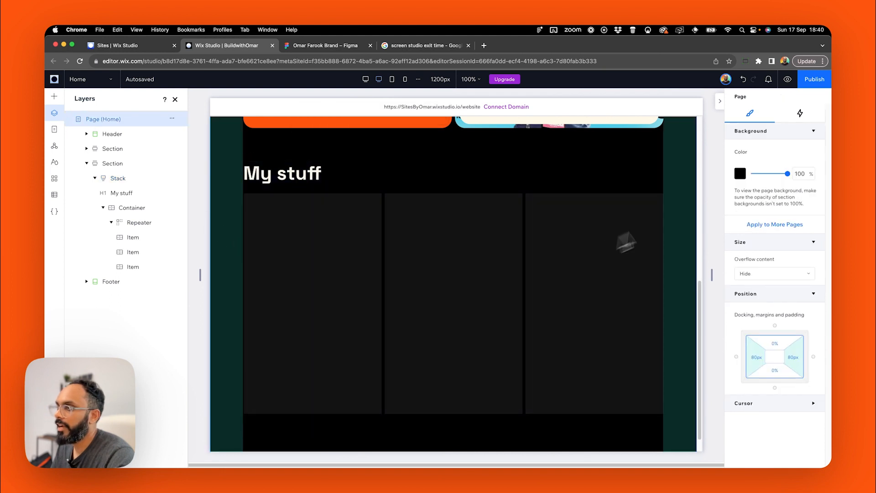
{"action": "left_click_drag", "start_coordinate": [712, 271], "coordinate": [601, 270]}
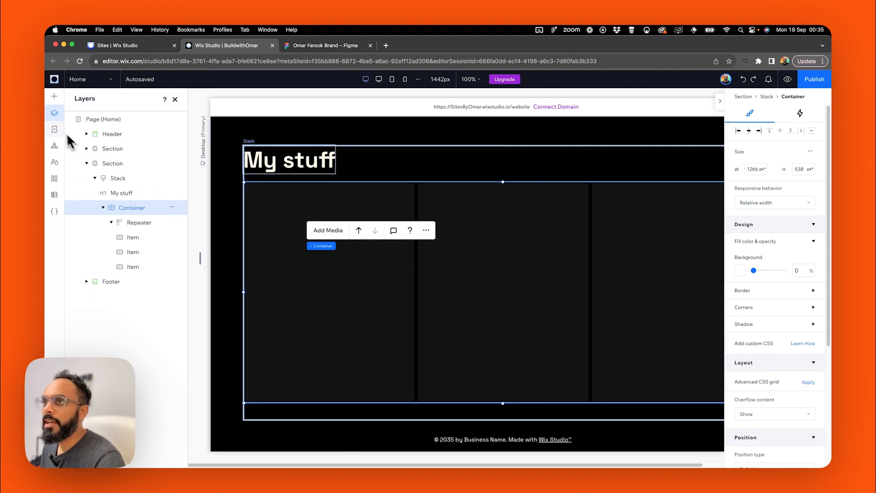
Add an image element to the first repeater item.
{"action": "left_click", "coordinate": [55, 97]}
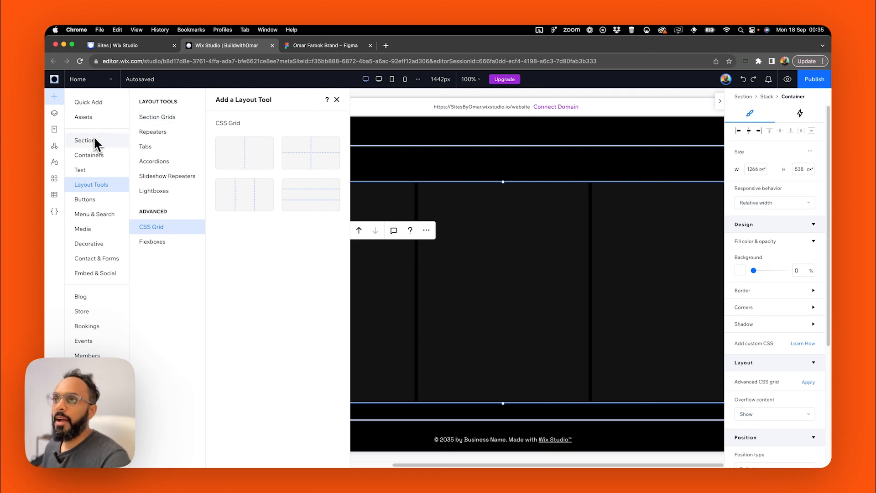
{"action": "left_click", "coordinate": [92, 103]}
{"action": "left_click_drag", "start_coordinate": [203, 178], "coordinate": [274, 249]}
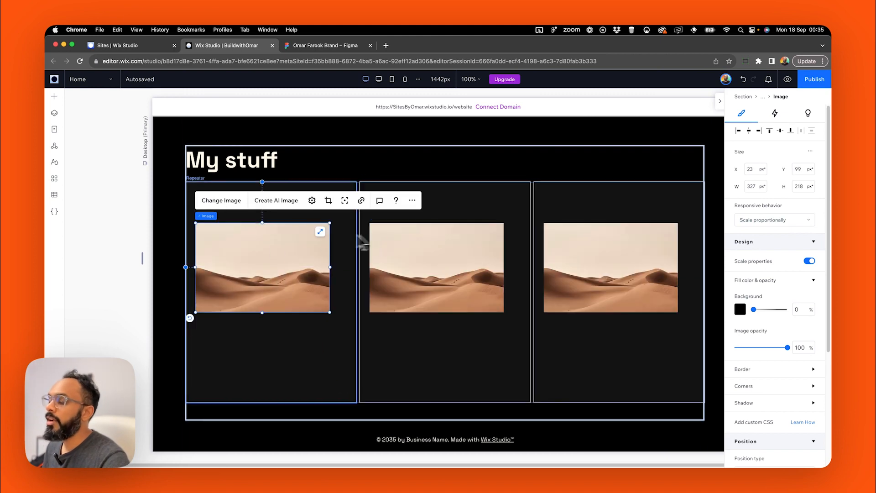
Duplicate a repeater item to add a fourth card to the My stuff section.
{"action": "left_click", "coordinate": [612, 193]}
{"action": "key", "text": "super+d"}
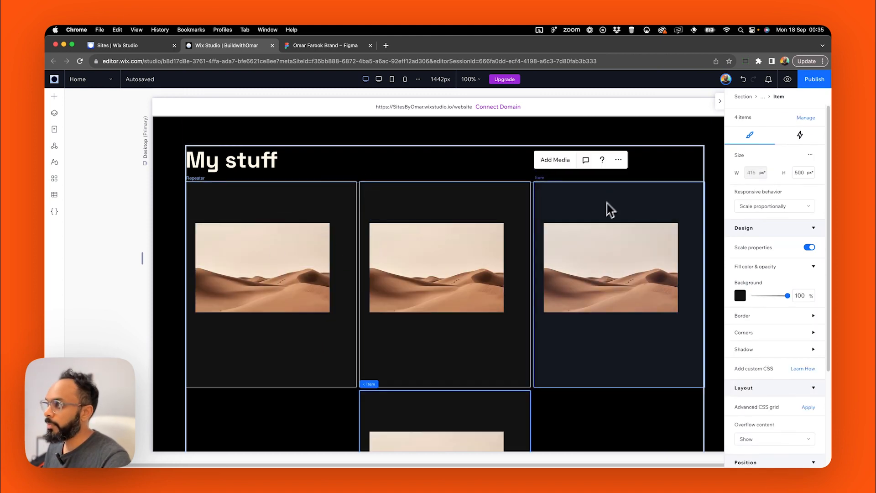
{"action": "scroll", "coordinate": [567, 217], "scroll_direction": "down", "scroll_amount": 4}
{"action": "scroll", "coordinate": [527, 273], "scroll_direction": "up", "scroll_amount": 4}
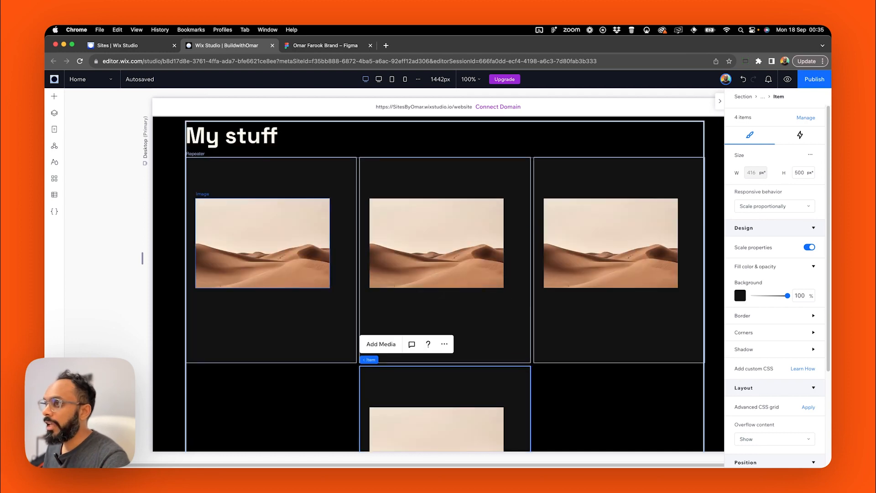
Reposition the placeholder desert image in the repeater cards and remove it, leaving the items empty.
{"action": "left_click_drag", "start_coordinate": [290, 243], "coordinate": [277, 209]}
{"action": "scroll", "coordinate": [299, 282], "scroll_direction": "down", "scroll_amount": 1}
{"action": "scroll", "coordinate": [285, 260], "scroll_direction": "up", "scroll_amount": 1}
{"action": "left_click", "coordinate": [441, 257]}
{"action": "mouse_move", "coordinate": [441, 257]}
{"action": "left_mouse_down"}
{"action": "mouse_move", "coordinate": [446, 283]}
{"action": "mouse_move", "coordinate": [442, 242]}
{"action": "left_mouse_up"}
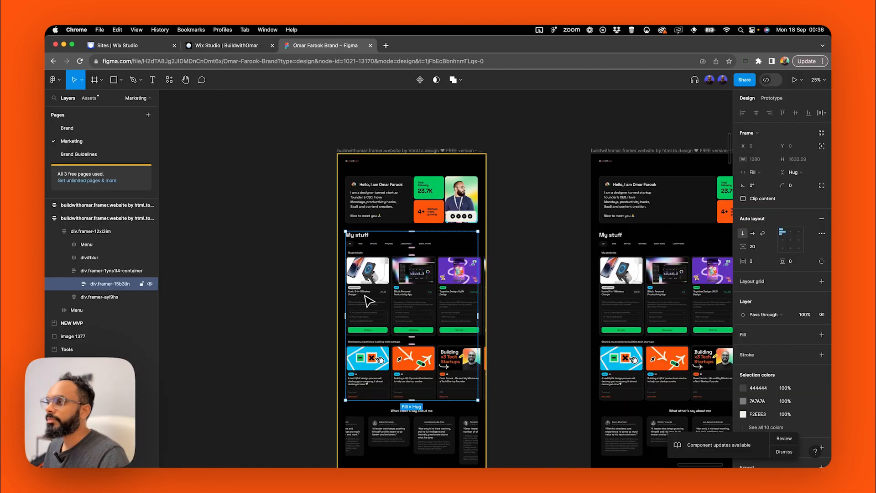
Switch to Figma and examine the layout of the first product card in the My stuff section up close.
{"action": "double_click", "coordinate": [364, 300]}
{"action": "double_click", "coordinate": [364, 299]}
{"action": "scroll", "coordinate": [369, 308], "scroll_direction": "up", "scroll_amount": 10}
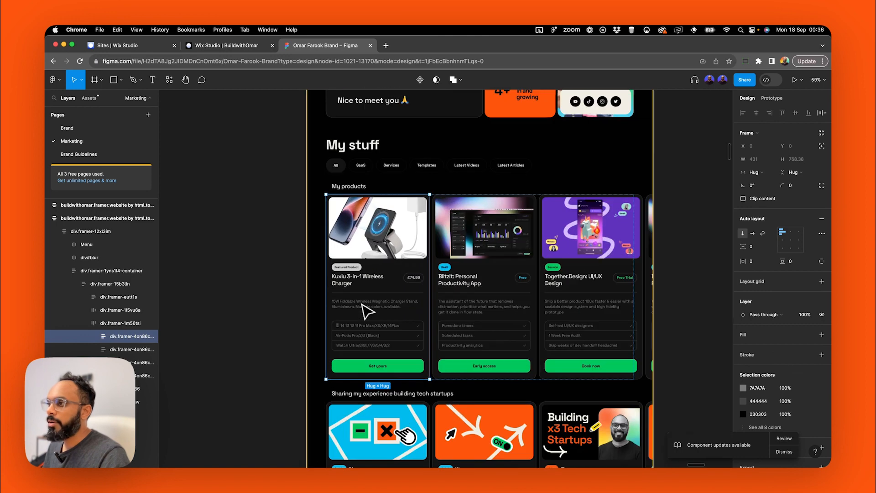
{"action": "scroll", "coordinate": [381, 292], "scroll_direction": "right", "scroll_amount": 2}
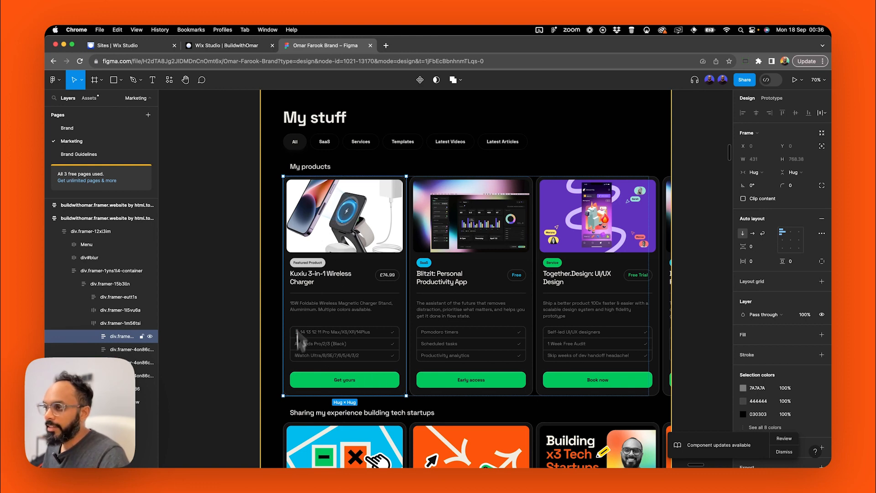
Return to the Wix Studio editor and add a 1x3 CSS grid container with three rows to a repeater item.
{"action": "left_click", "coordinate": [130, 46]}
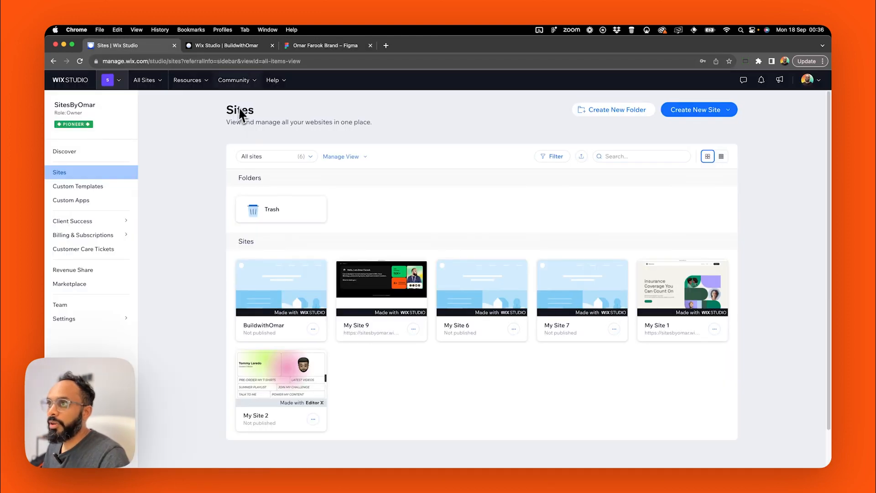
{"action": "left_click", "coordinate": [233, 46]}
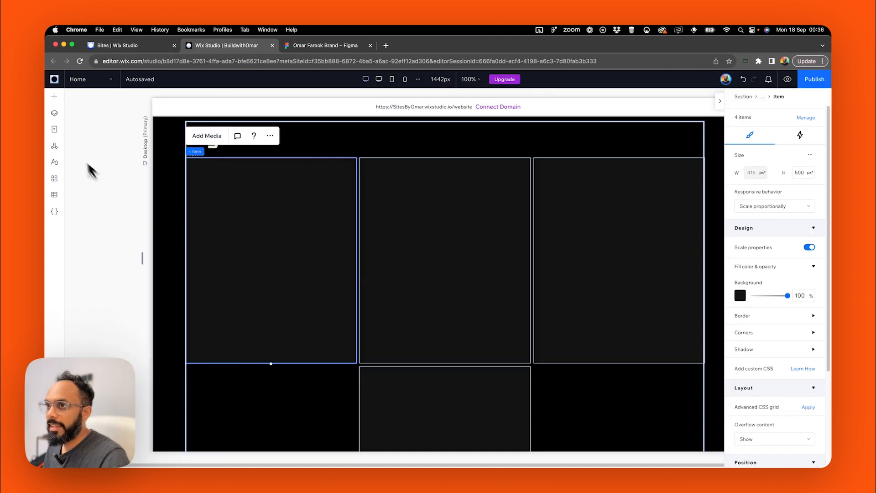
{"action": "left_click", "coordinate": [55, 97]}
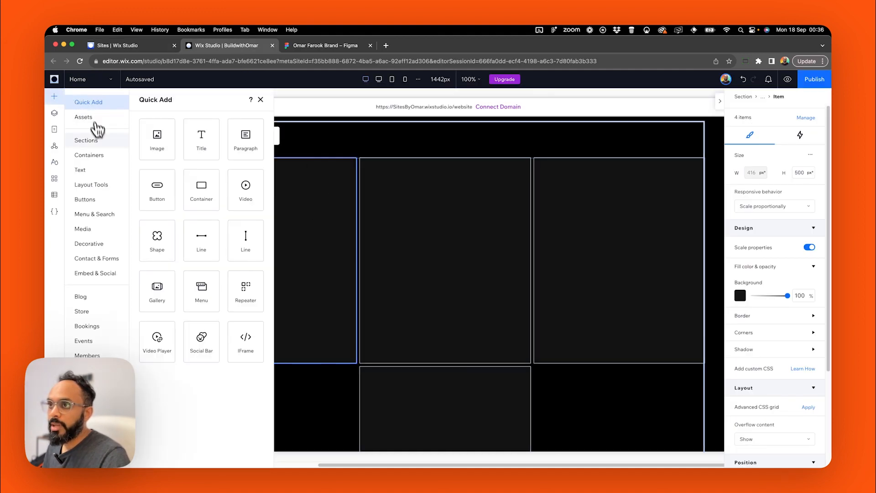
{"action": "left_click", "coordinate": [95, 185]}
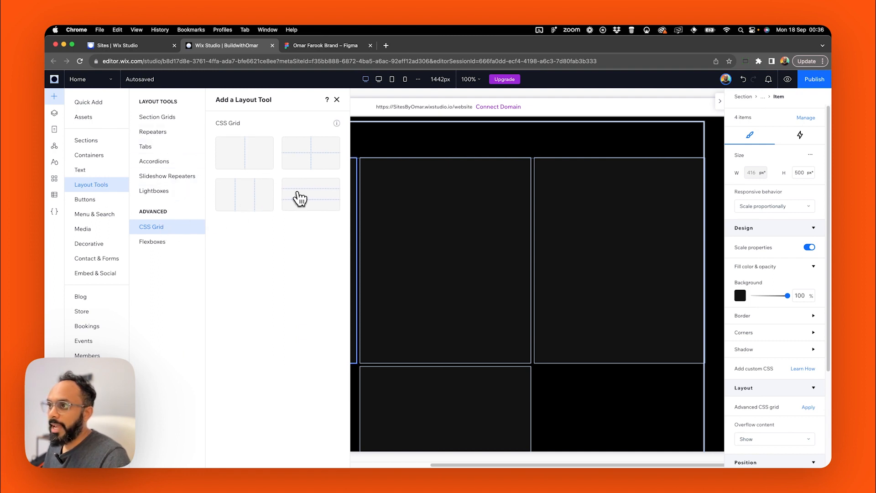
{"action": "left_click_drag", "start_coordinate": [300, 199], "coordinate": [419, 220]}
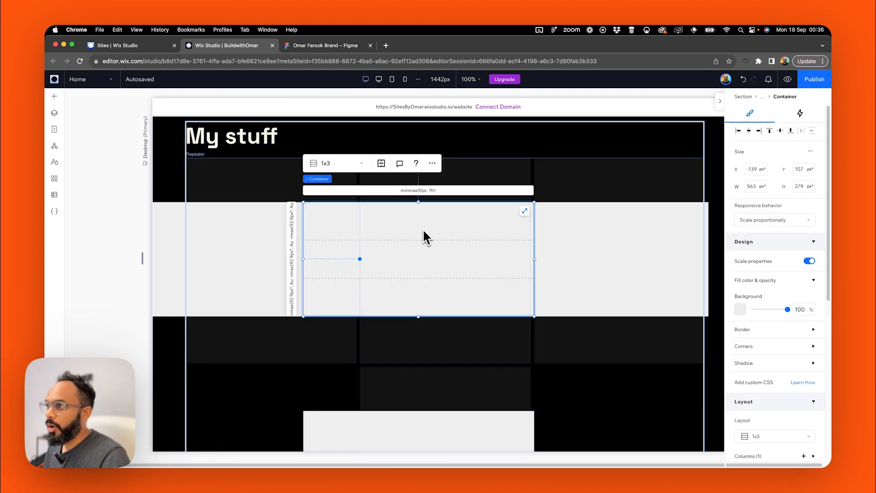
Resize the grid container to the card's edges and stretch it to fill the whole repeater item.
{"action": "left_click_drag", "start_coordinate": [534, 259], "coordinate": [496, 259]}
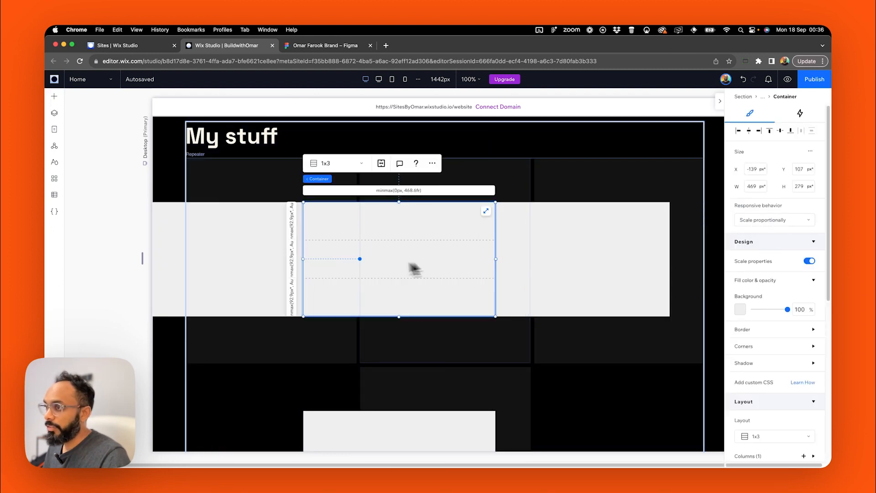
{"action": "left_click_drag", "start_coordinate": [303, 258], "coordinate": [425, 259]}
{"action": "mouse_move", "coordinate": [495, 261]}
{"action": "left_mouse_down"}
{"action": "mouse_move", "coordinate": [529, 265]}
{"action": "mouse_move", "coordinate": [502, 264]}
{"action": "left_mouse_up"}
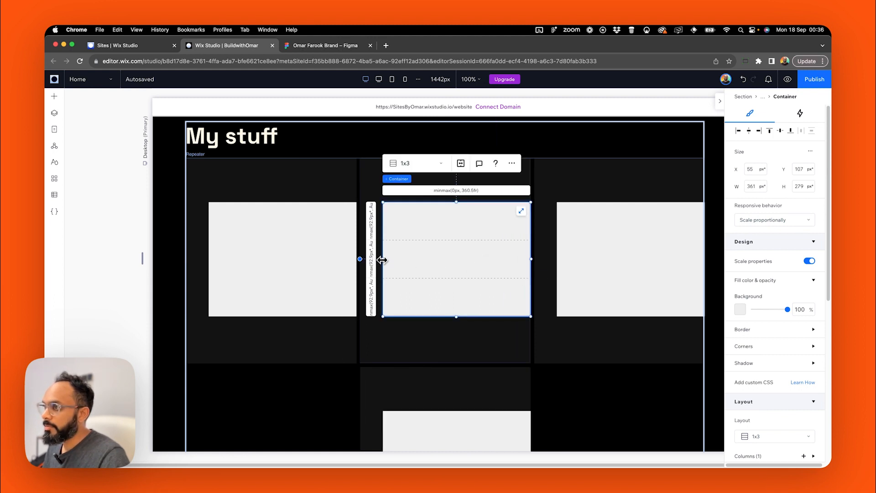
{"action": "left_click_drag", "start_coordinate": [382, 260], "coordinate": [370, 258]}
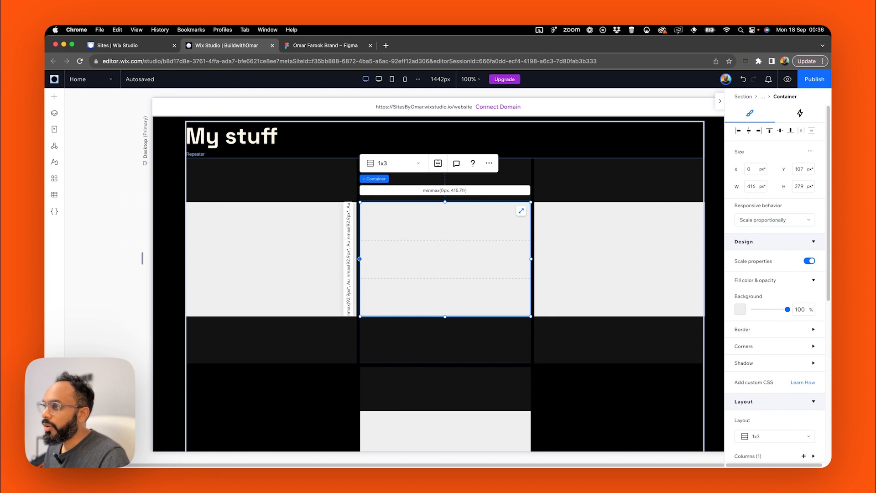
{"action": "left_click_drag", "start_coordinate": [445, 316], "coordinate": [443, 364]}
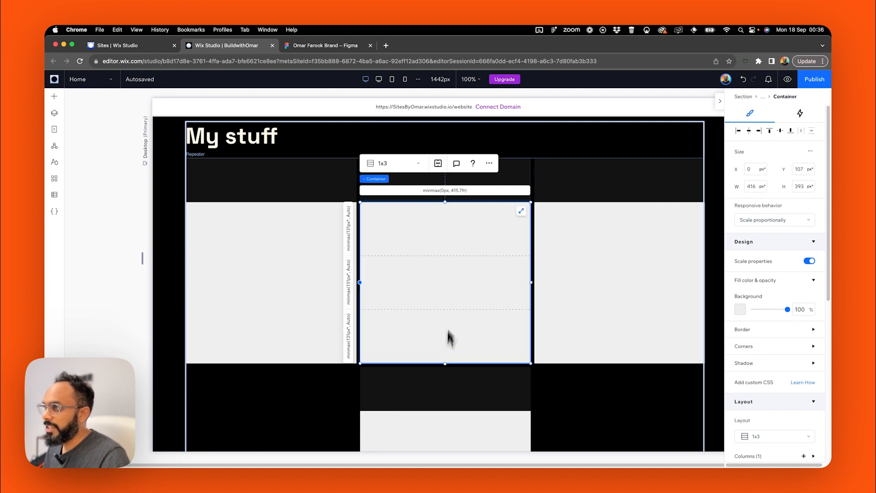
{"action": "left_click", "coordinate": [522, 212]}
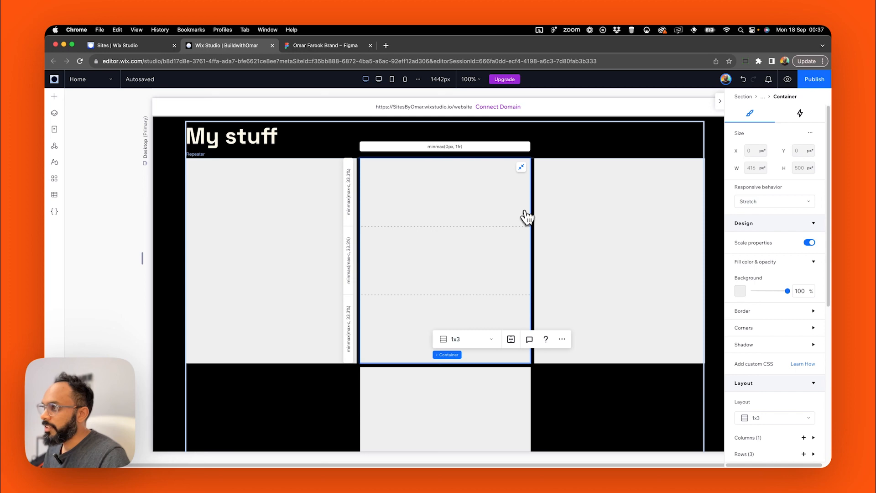
Switch to Figma and inspect the size and corner radius of the first product card's image.
{"action": "left_click", "coordinate": [238, 194]}
{"action": "left_click", "coordinate": [326, 46]}
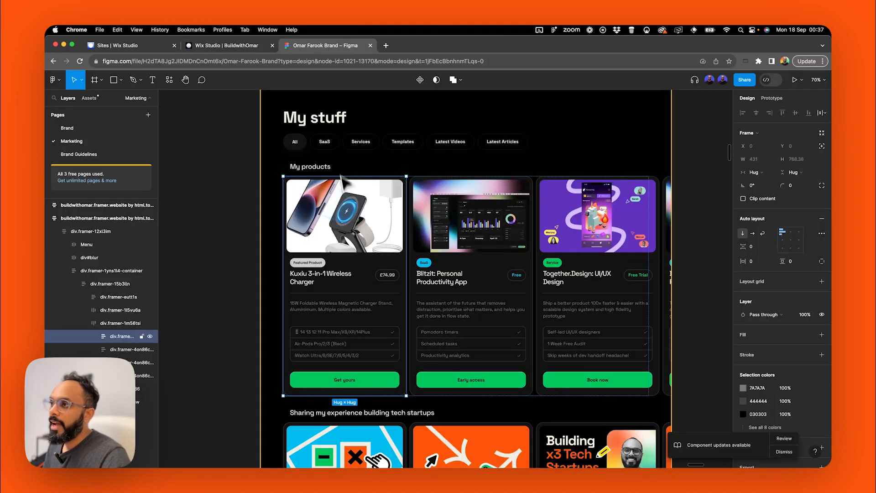
{"action": "double_click", "coordinate": [348, 197]}
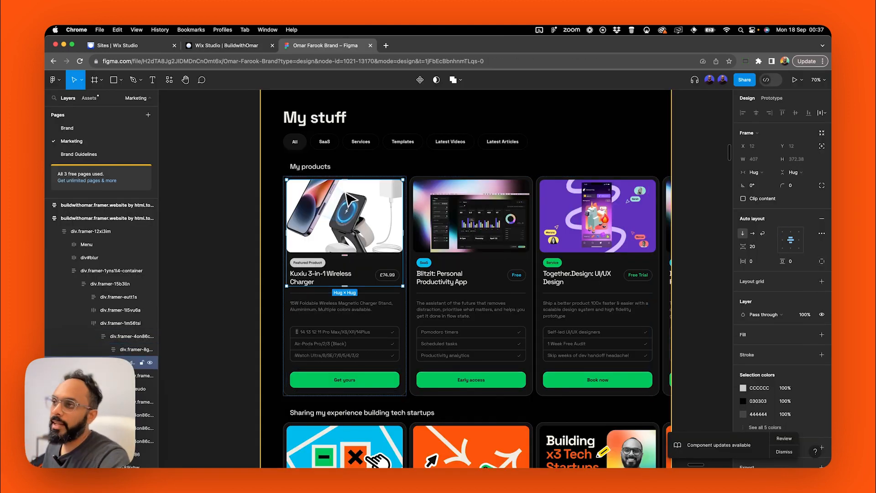
{"action": "double_click", "coordinate": [349, 197]}
{"action": "double_click", "coordinate": [347, 195]}
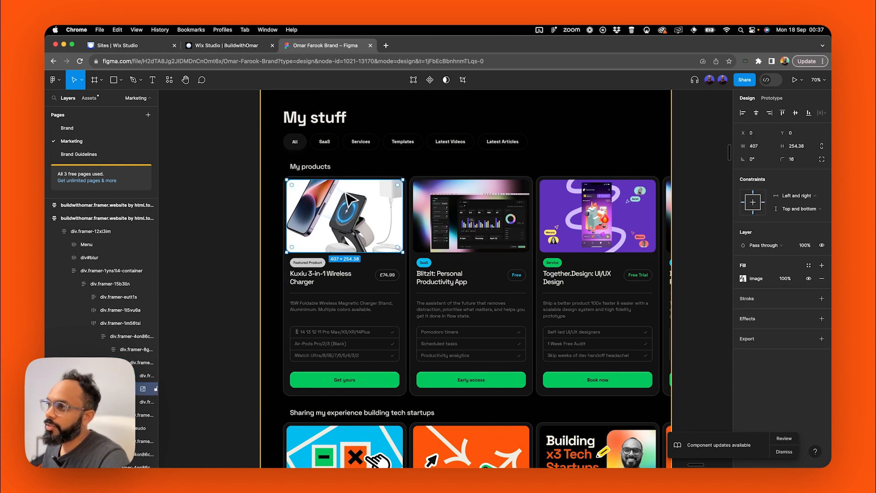
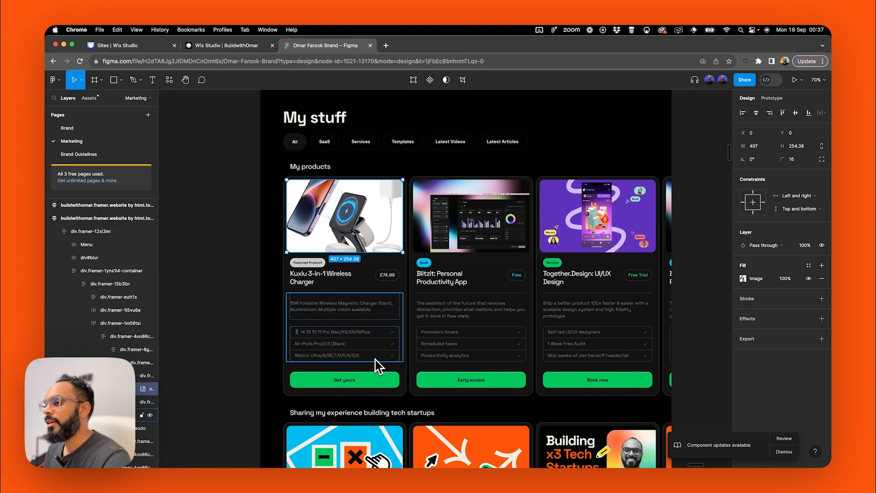
Return to Wix Studio, add an image to the first card's grid container and stretch it.
{"action": "left_click", "coordinate": [244, 46]}
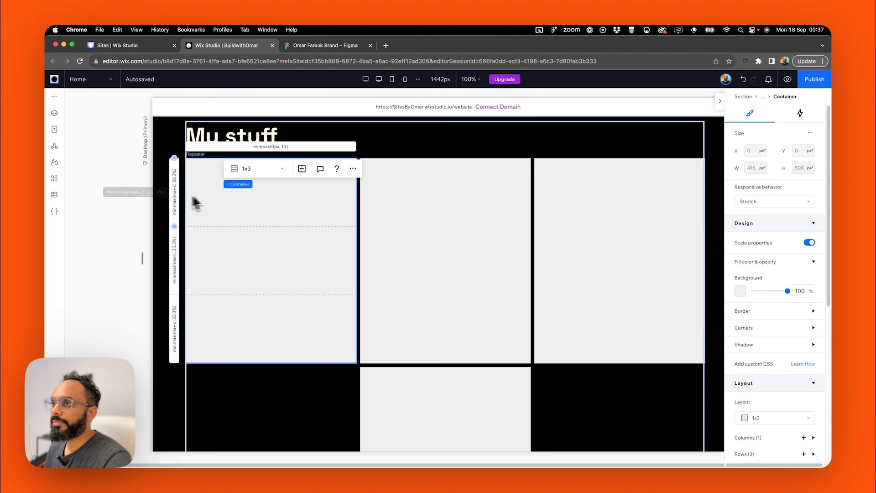
{"action": "left_click", "coordinate": [229, 208]}
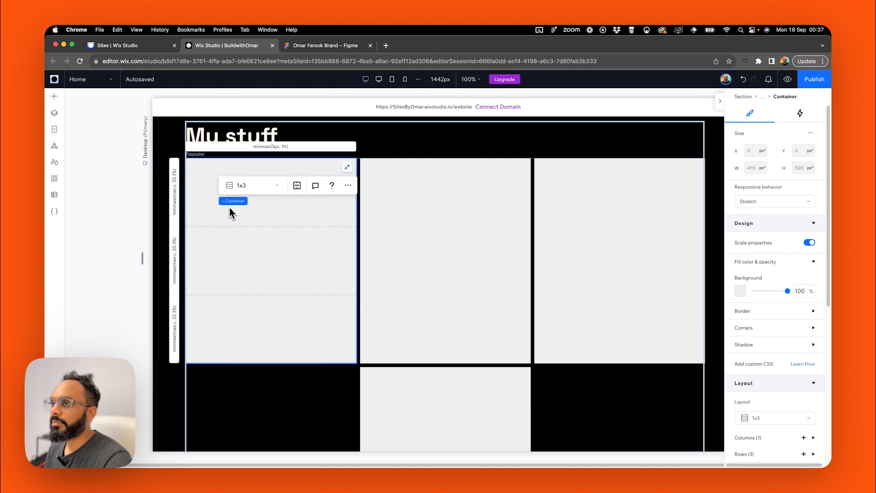
{"action": "left_click", "coordinate": [54, 97]}
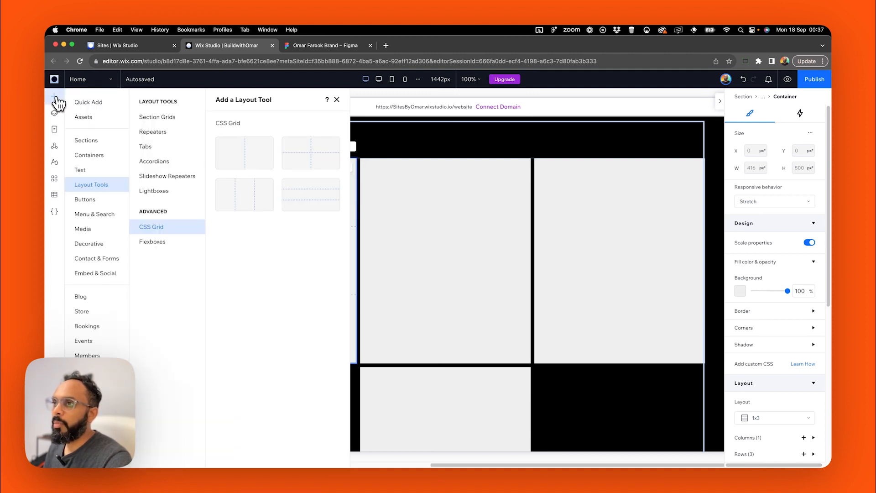
{"action": "left_click", "coordinate": [93, 102]}
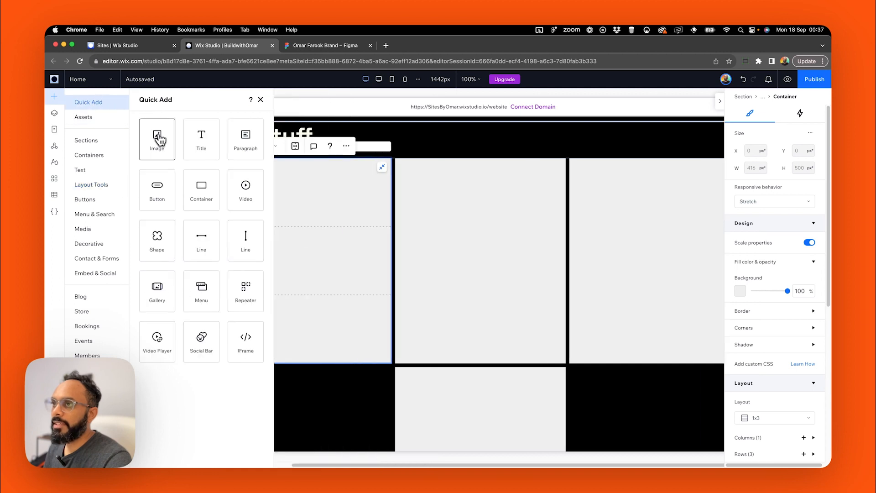
{"action": "left_click_drag", "start_coordinate": [159, 139], "coordinate": [292, 193]}
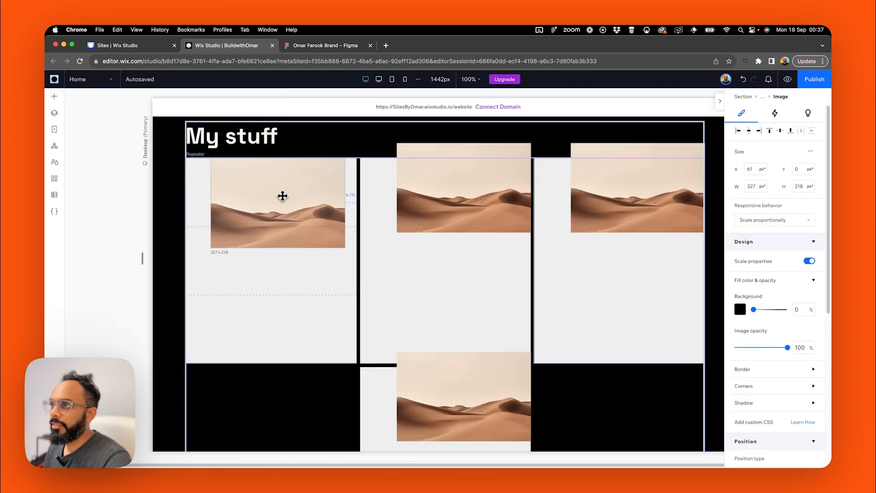
{"action": "left_click", "coordinate": [332, 180]}
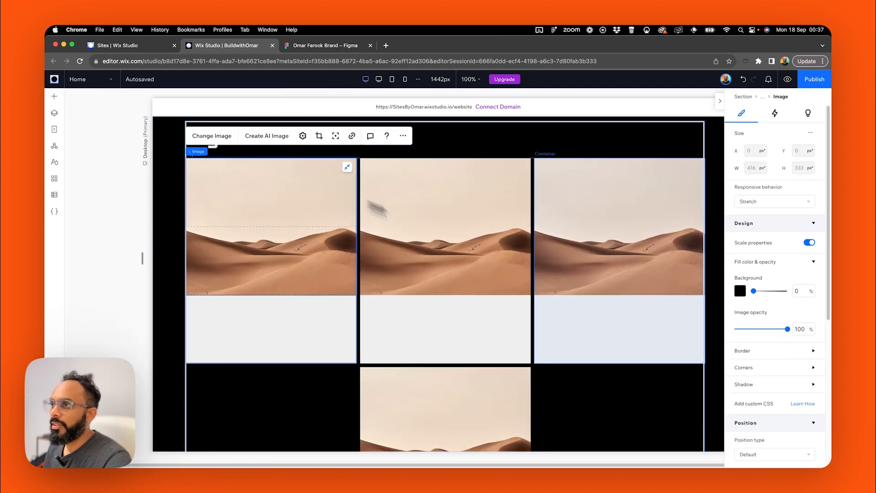
Limit the card image's grid location to the first row, from row 1 to row 1.
{"action": "scroll", "coordinate": [771, 328], "scroll_direction": "down", "scroll_amount": 10}
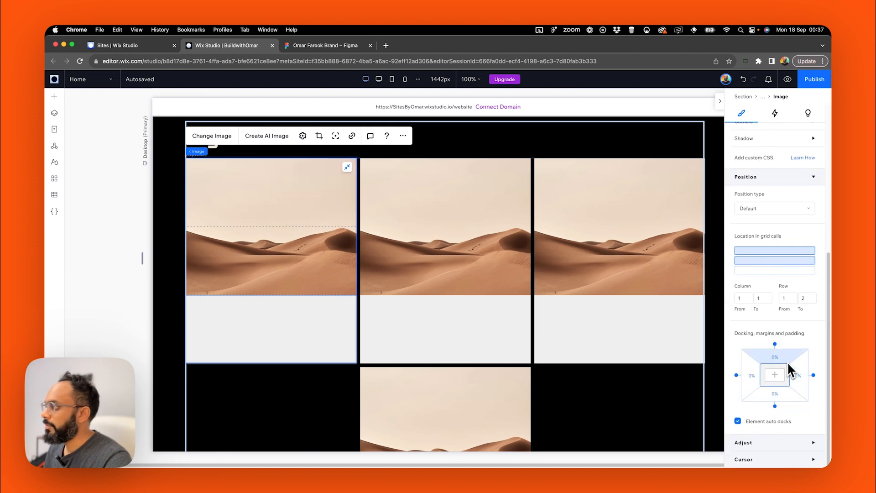
{"action": "left_click", "coordinate": [234, 157]}
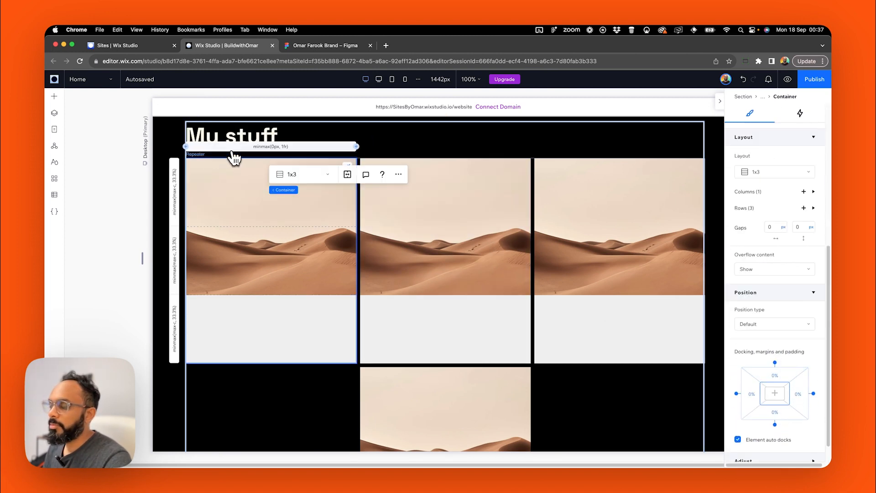
{"action": "scroll", "coordinate": [785, 369], "scroll_direction": "down", "scroll_amount": 2}
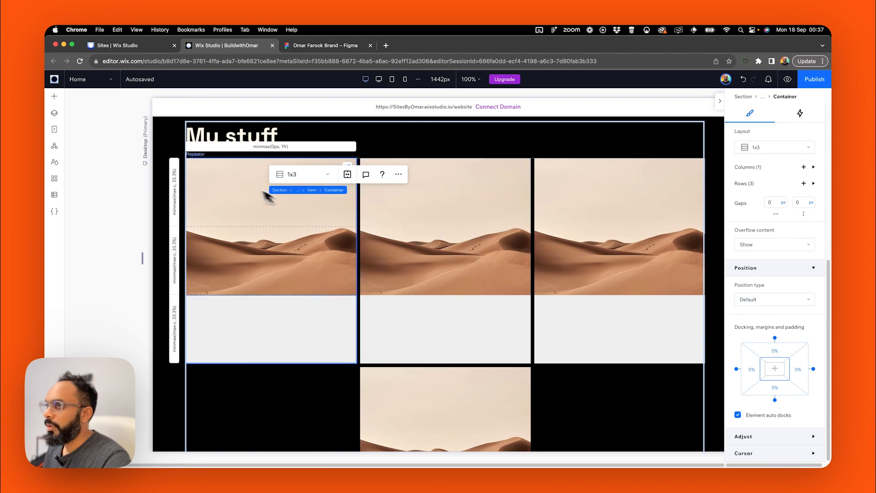
{"action": "left_click", "coordinate": [245, 192]}
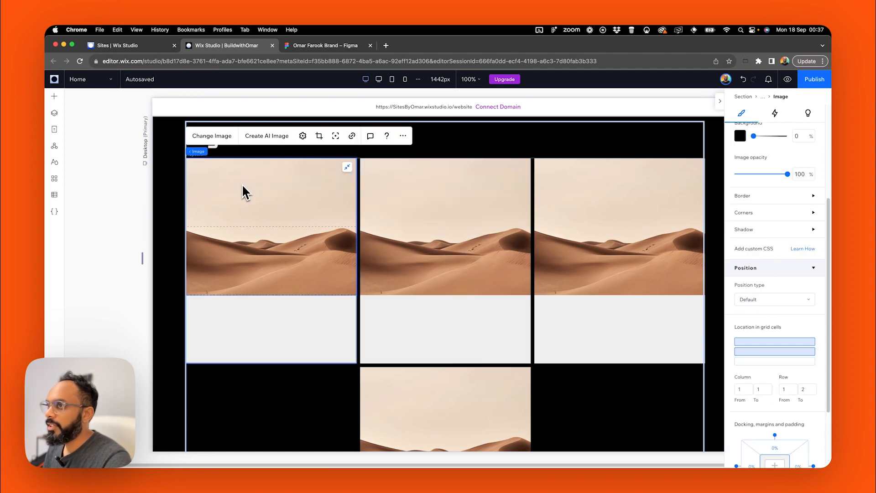
{"action": "left_click", "coordinate": [772, 341]}
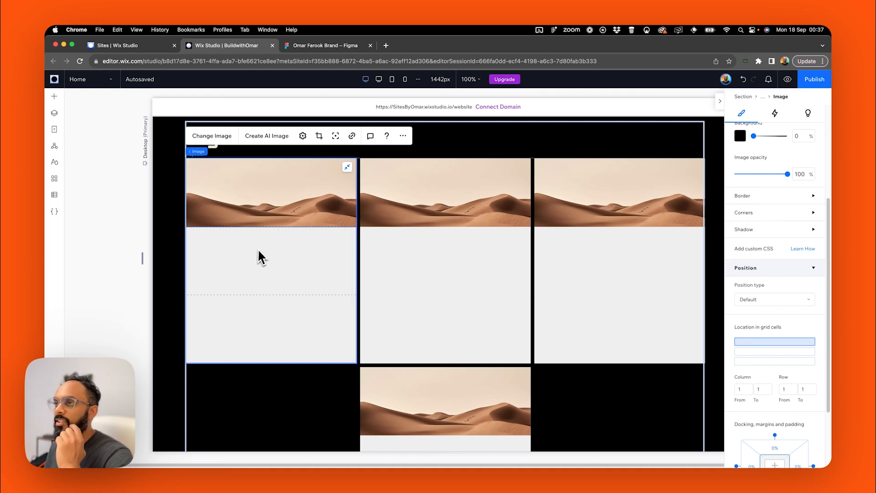
Check the Figma product card again, and in Wix Studio inspect the vertical stack holding the hero's introduction text.
{"action": "left_click", "coordinate": [319, 46]}
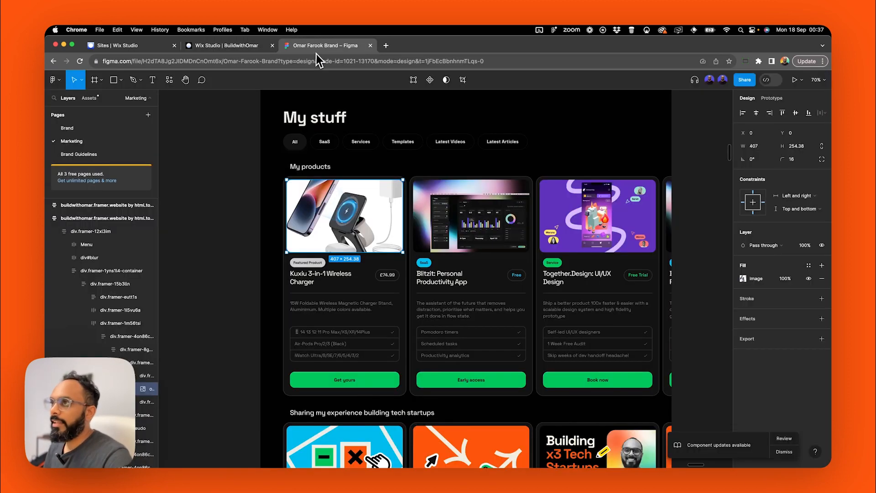
{"action": "left_click", "coordinate": [238, 50]}
{"action": "scroll", "coordinate": [196, 188], "scroll_direction": "up", "scroll_amount": 1}
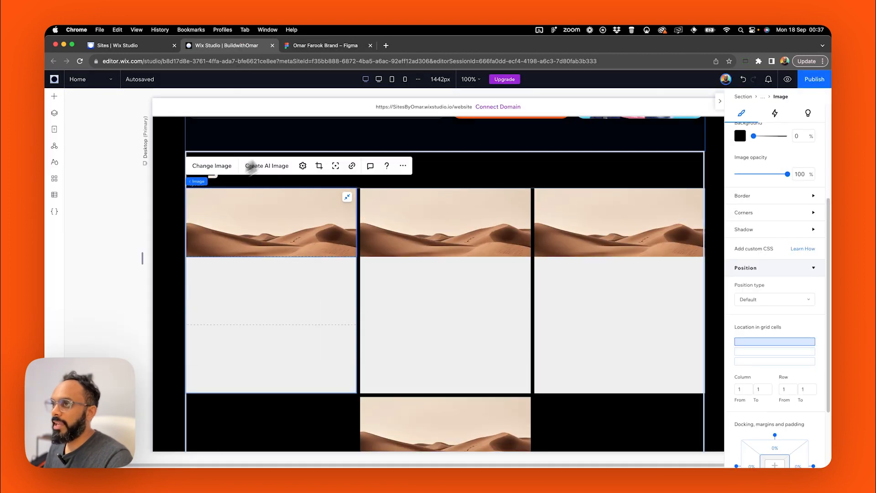
{"action": "left_click", "coordinate": [299, 125]}
{"action": "scroll", "coordinate": [304, 123], "scroll_direction": "up", "scroll_amount": 3}
{"action": "left_click", "coordinate": [249, 193]}
{"action": "left_click", "coordinate": [270, 147]}
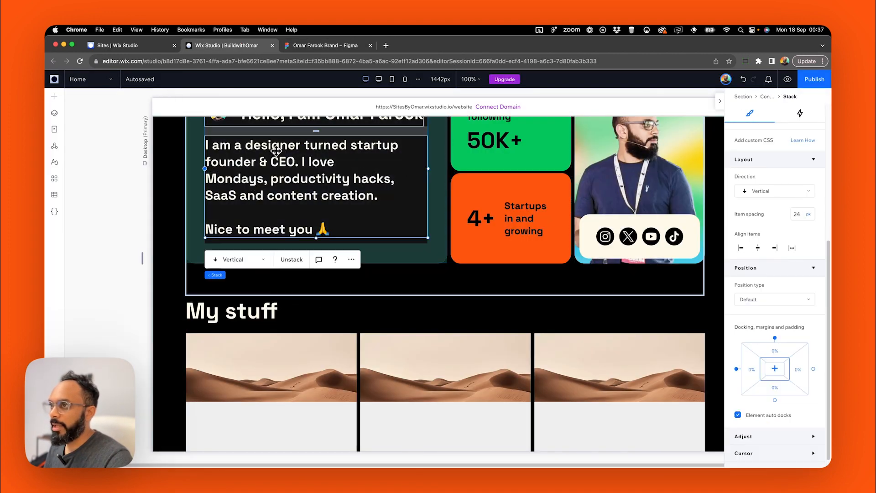
{"action": "left_click", "coordinate": [270, 145]}
{"action": "left_click", "coordinate": [215, 275]}
Add a title text element to the first My stuff card, over the lower part of its image.
{"action": "left_click", "coordinate": [60, 101]}
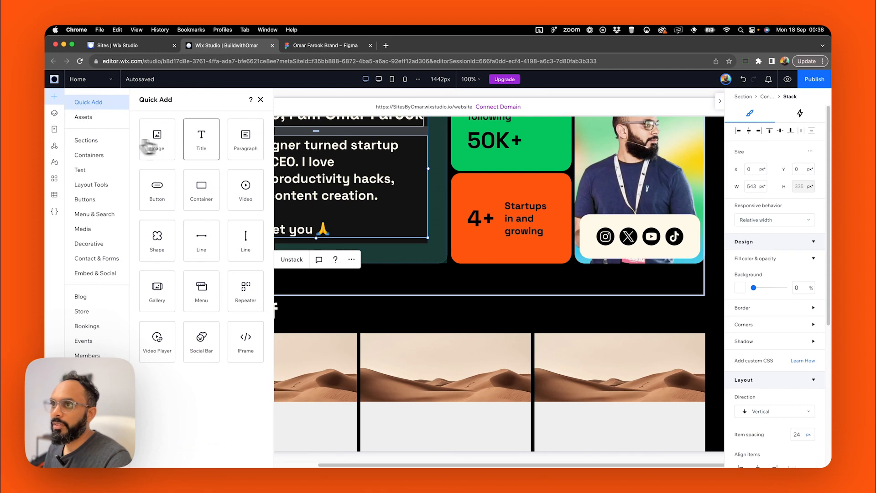
{"action": "left_click_drag", "start_coordinate": [151, 142], "coordinate": [266, 412]}
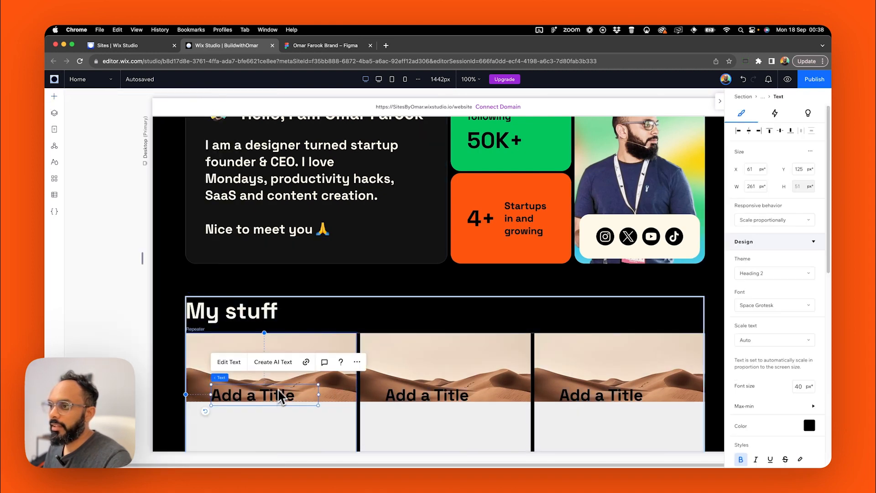
Move the first card's title below the image into the second grid row and set its theme to Heading 6.
{"action": "scroll", "coordinate": [288, 368], "scroll_direction": "down", "scroll_amount": 3}
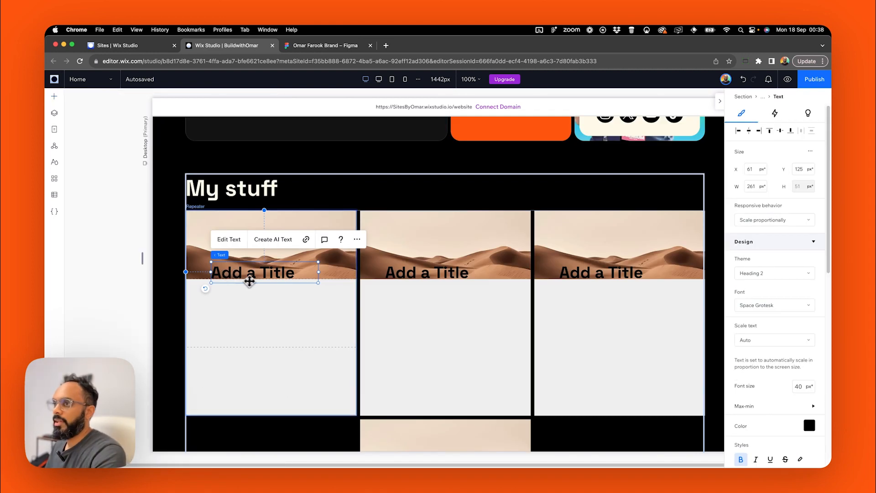
{"action": "left_click_drag", "start_coordinate": [249, 281], "coordinate": [239, 314]}
{"action": "left_click", "coordinate": [763, 275]}
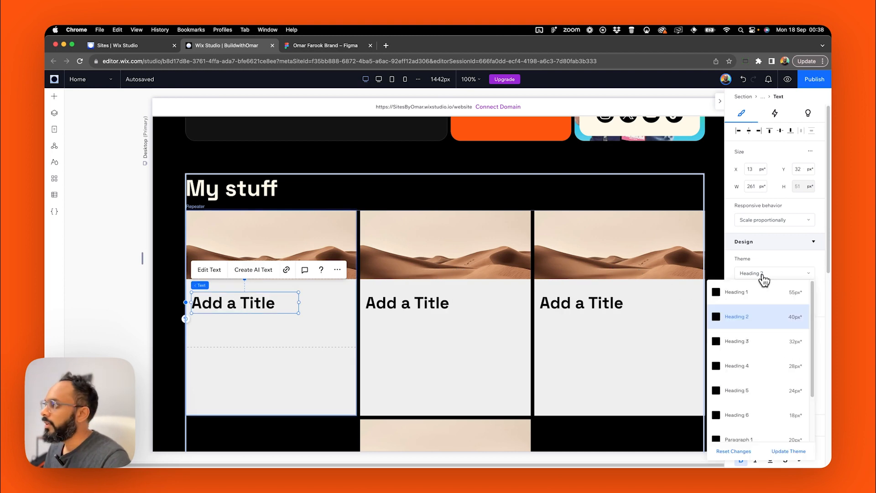
{"action": "scroll", "coordinate": [744, 416], "scroll_direction": "down", "scroll_amount": 2}
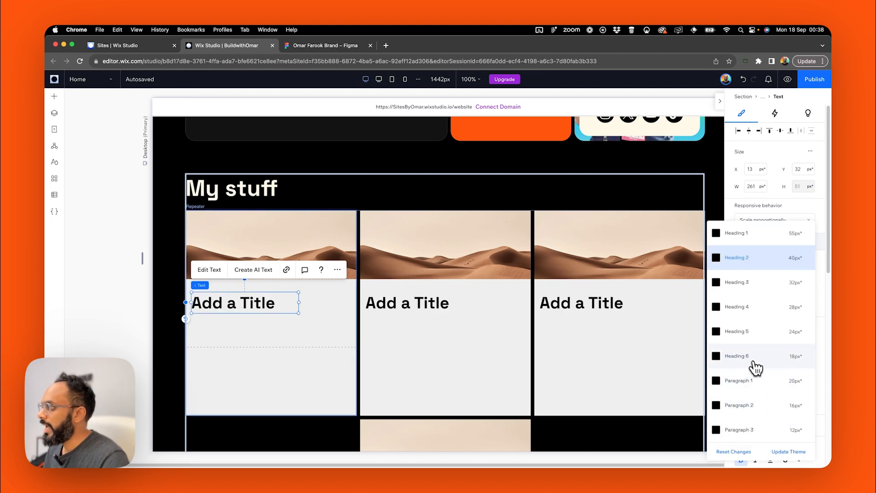
{"action": "left_click", "coordinate": [756, 359]}
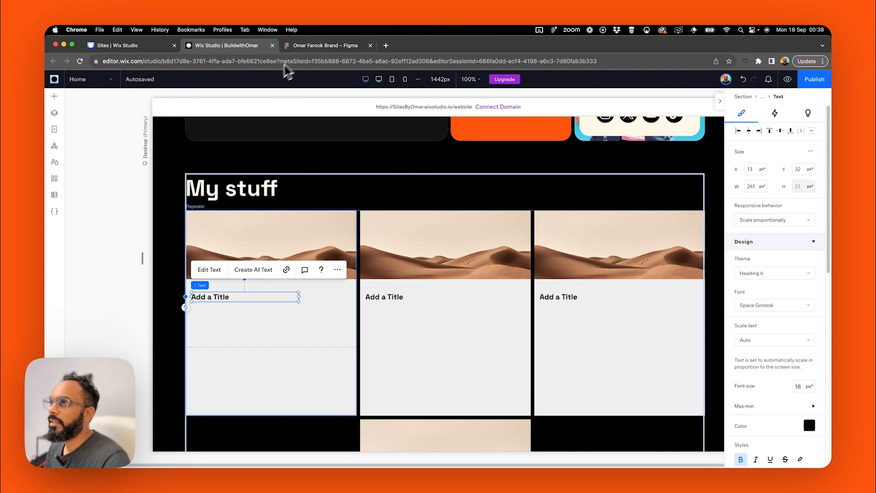
Inspect the text styling of the first product card's title in Figma, return to the Wix Studio editor and close the Sites page.
{"action": "left_click", "coordinate": [311, 49]}
{"action": "left_click", "coordinate": [312, 279]}
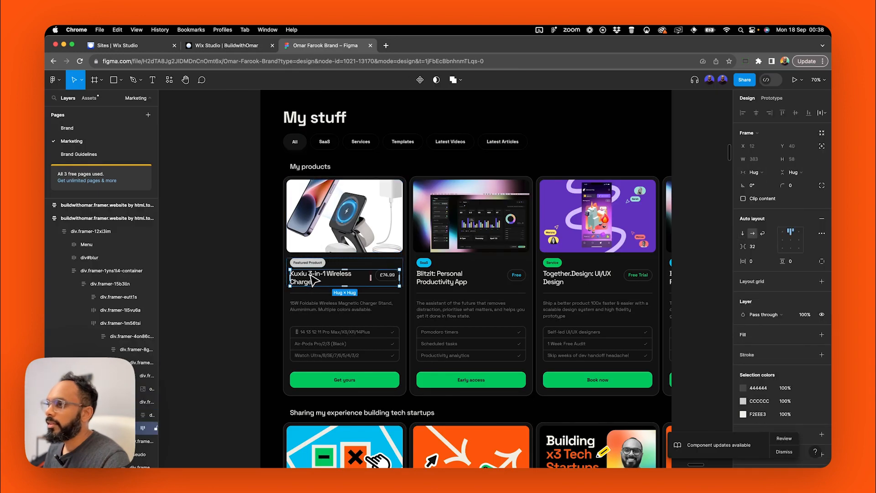
{"action": "double_click", "coordinate": [310, 275]}
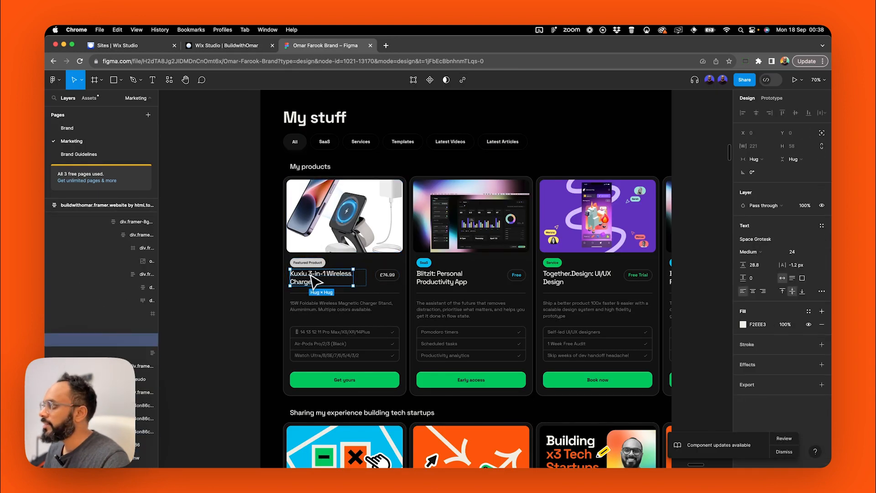
{"action": "double_click", "coordinate": [312, 277]}
{"action": "left_click", "coordinate": [137, 46]}
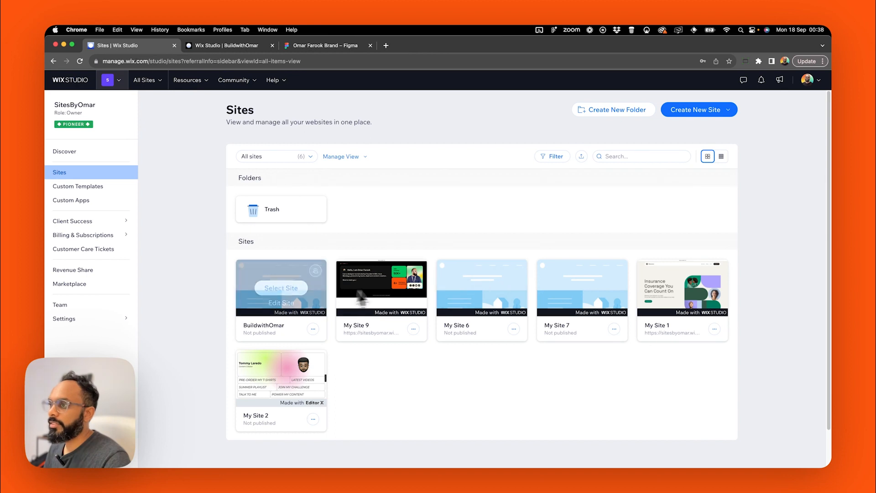
{"action": "left_click", "coordinate": [217, 46]}
{"action": "left_click", "coordinate": [174, 45]}
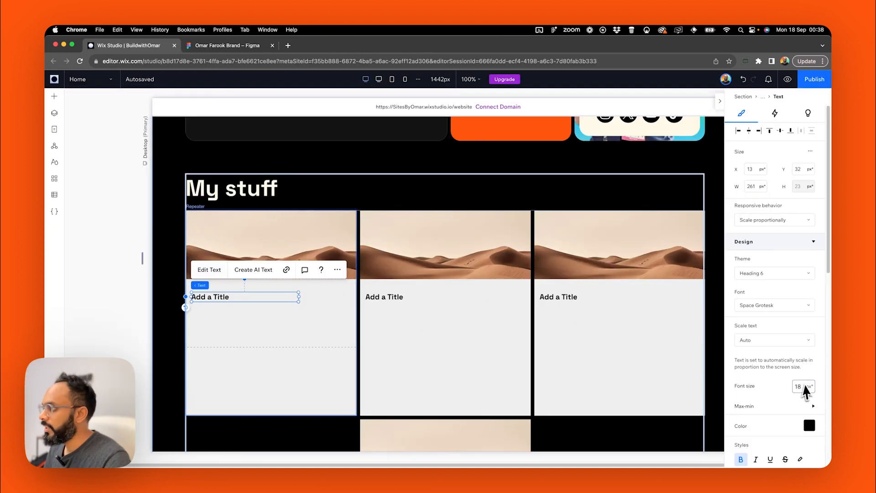
Set the card title's theme to Heading 5, place it at the card's left edge and widen it to about 417 px.
{"action": "left_click", "coordinate": [776, 273]}
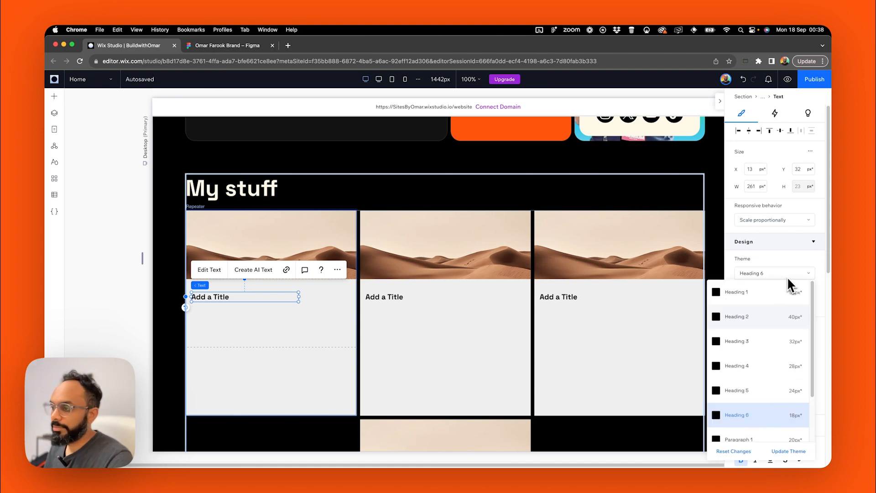
{"action": "scroll", "coordinate": [766, 379], "scroll_direction": "down", "scroll_amount": 2}
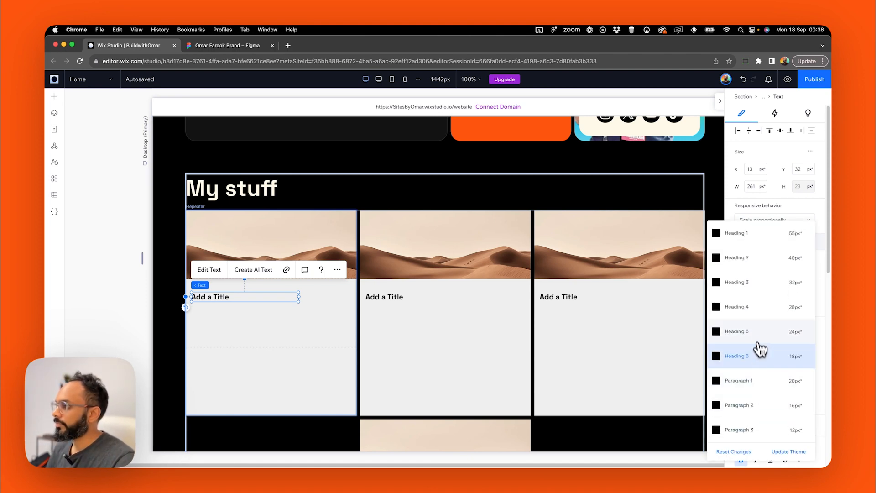
{"action": "left_click", "coordinate": [756, 340]}
{"action": "mouse_move", "coordinate": [229, 297]}
{"action": "left_mouse_down"}
{"action": "mouse_move", "coordinate": [229, 306]}
{"action": "mouse_move", "coordinate": [225, 301]}
{"action": "left_mouse_up"}
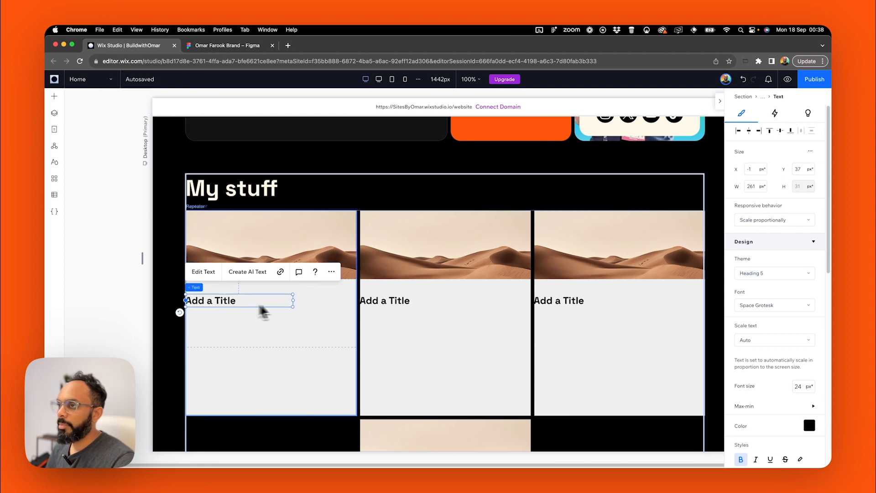
{"action": "left_click_drag", "start_coordinate": [293, 306], "coordinate": [358, 302]}
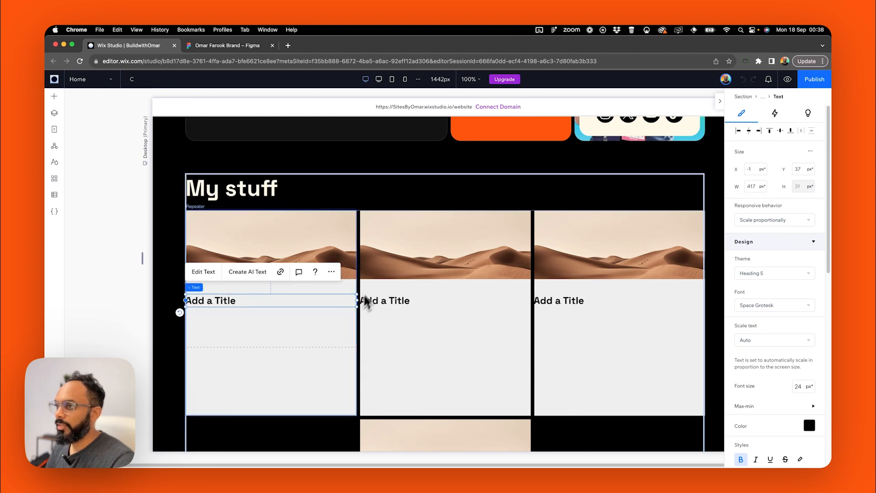
Check the product title in Figma, and in Wix Studio replace the first card's title text with "Product title goes right here".
{"action": "left_click", "coordinate": [243, 46]}
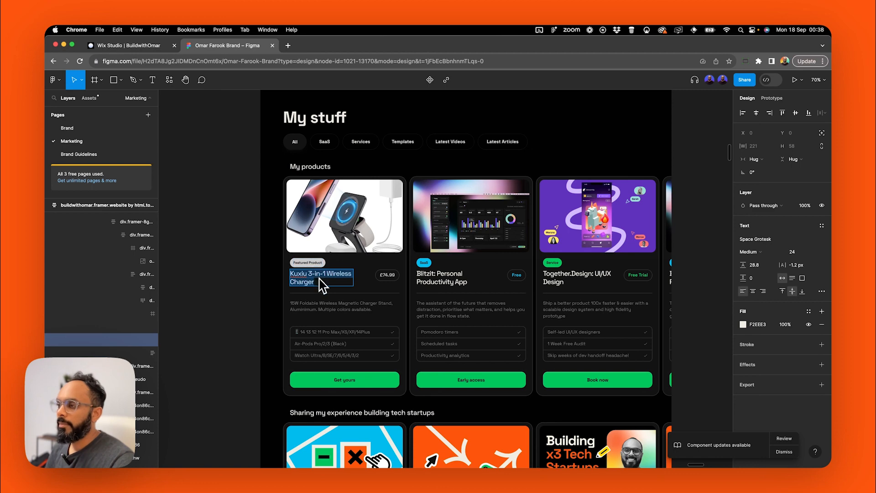
{"action": "left_click", "coordinate": [137, 46]}
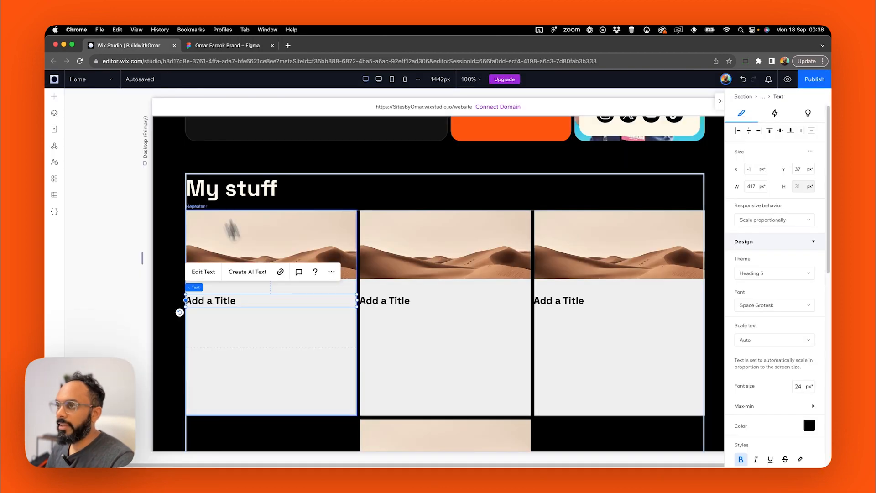
{"action": "double_click", "coordinate": [228, 300]}
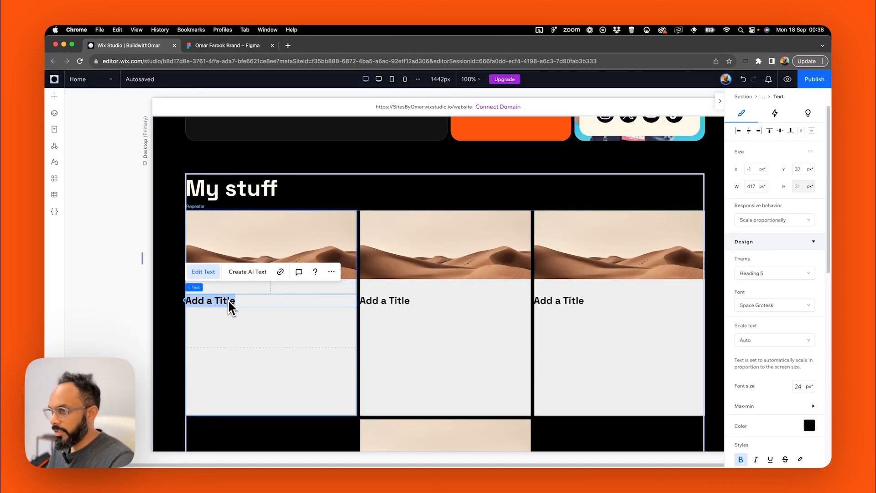
{"action": "type", "text": "Product titl"}
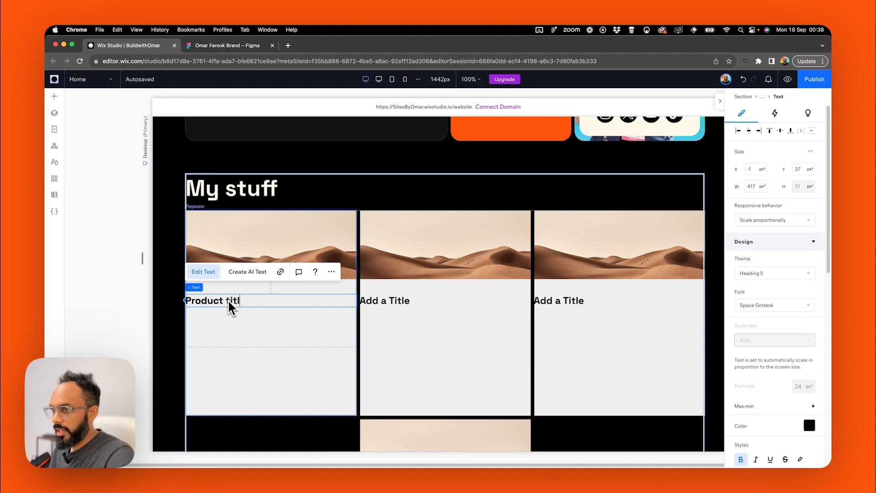
{"action": "type", "text": "e goe sright"}
{"action": "key", "text": "BackSpace"}
{"action": "key", "text": "BackSpace"}
{"action": "key", "text": "BackSpace"}
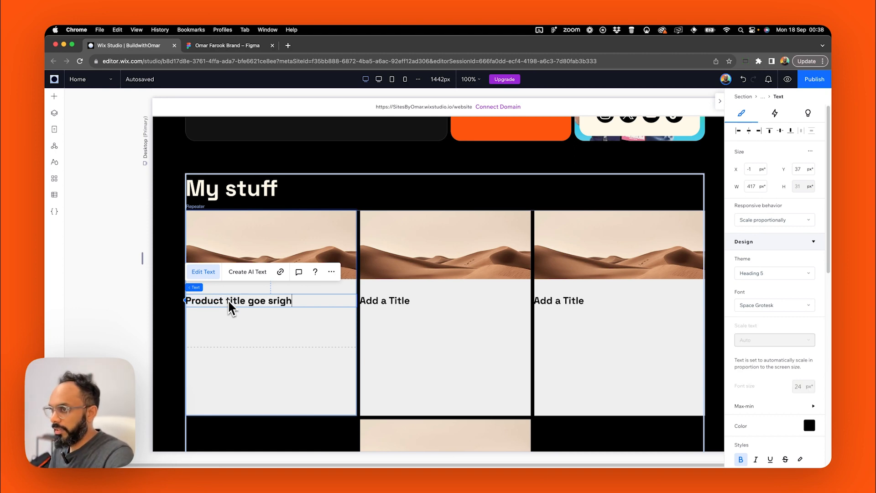
{"action": "key", "text": "BackSpace"}
{"action": "key", "text": "BackSpace"}
{"action": "key", "text": "BackSpace"}
{"action": "key", "text": "BackSpace"}
{"action": "type", "text": "s right"}
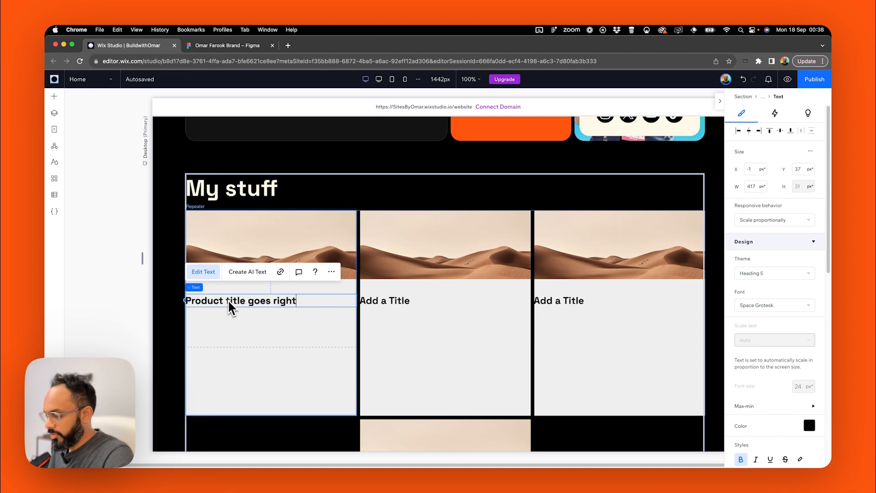
{"action": "type", "text": " here"}
{"action": "left_click", "coordinate": [283, 349]}
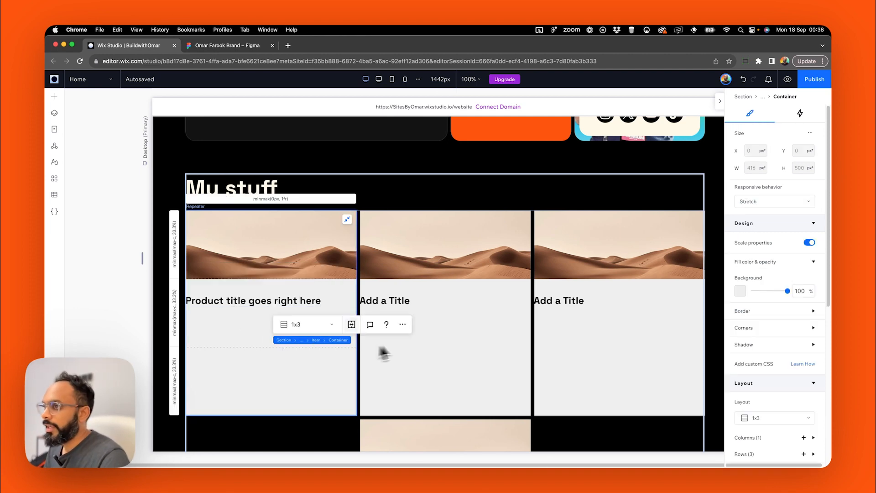
Set the background colour of the first card's grid container to the saved dark colour #141414.
{"action": "left_click", "coordinate": [294, 305]}
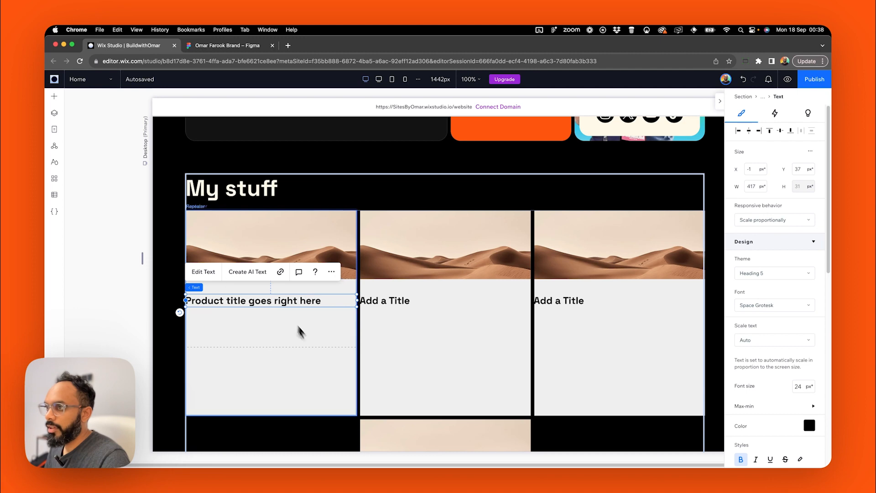
{"action": "left_click", "coordinate": [318, 354]}
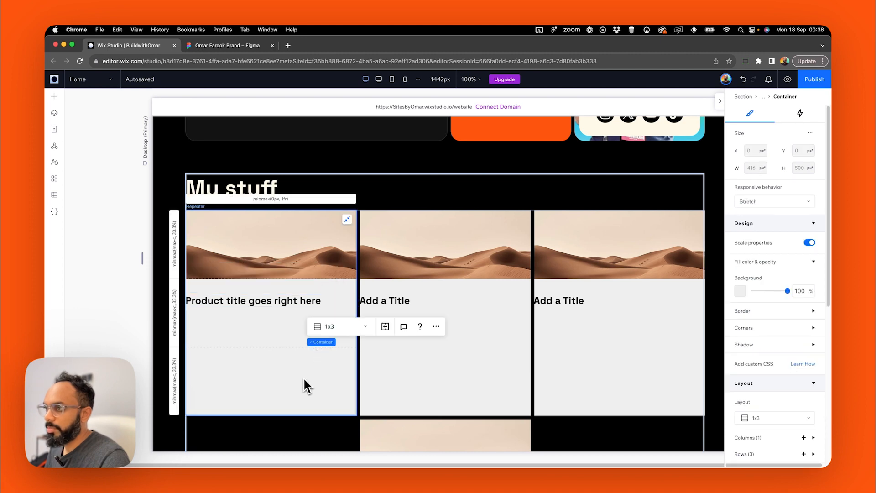
{"action": "left_click", "coordinate": [771, 291]}
{"action": "left_click_drag", "start_coordinate": [770, 291], "coordinate": [799, 294]}
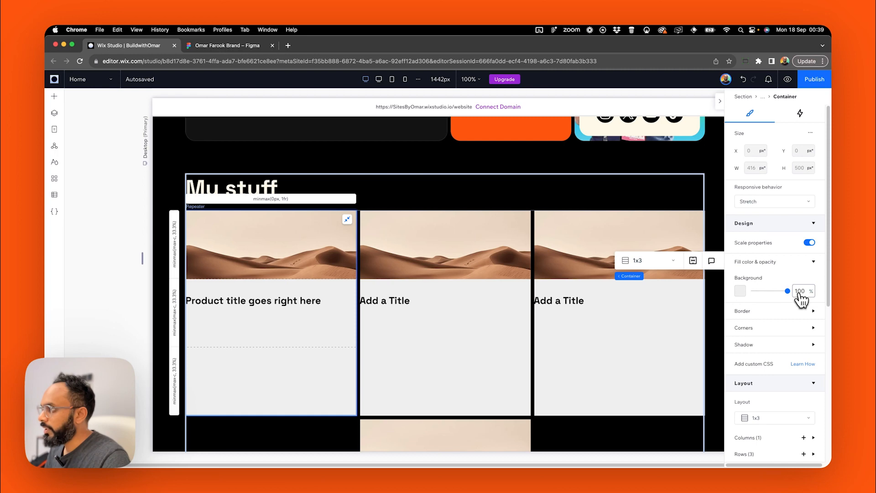
{"action": "left_click", "coordinate": [741, 290]}
{"action": "left_click", "coordinate": [785, 416]}
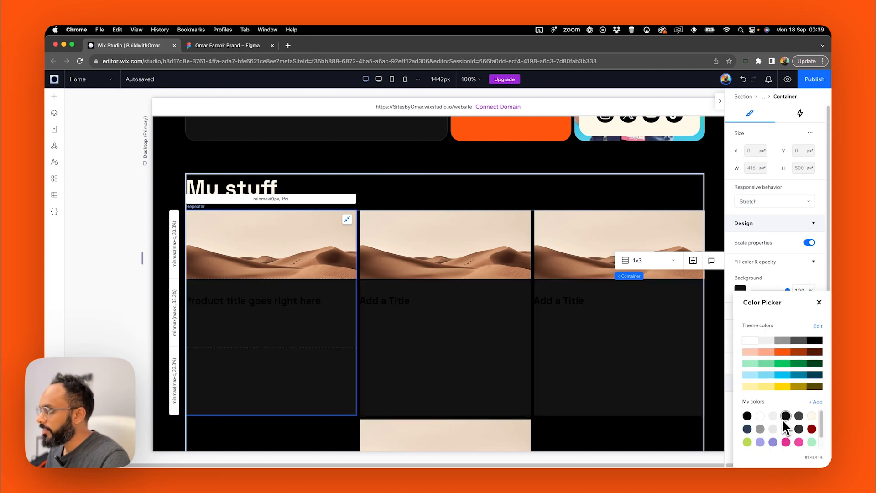
Change the text colour of the first card's product title to the mid-grey theme colour.
{"action": "left_click", "coordinate": [235, 309]}
{"action": "left_click", "coordinate": [235, 310]}
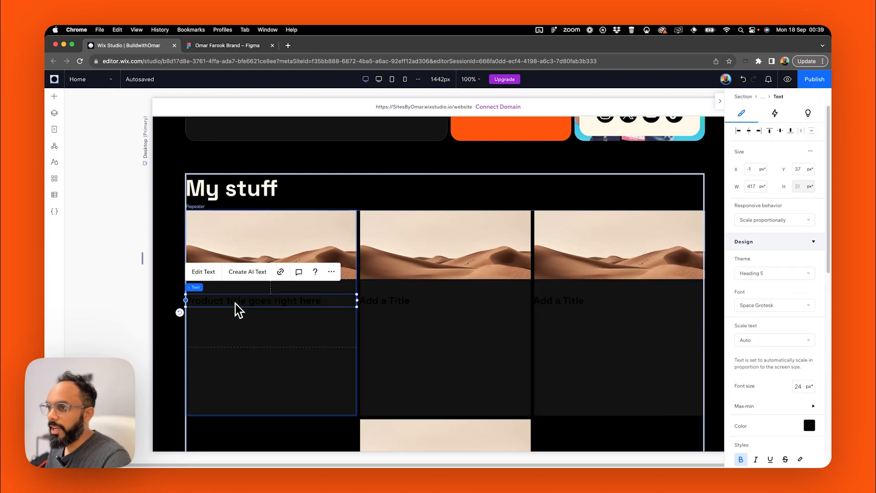
{"action": "double_click", "coordinate": [242, 310]}
{"action": "left_click", "coordinate": [807, 423]}
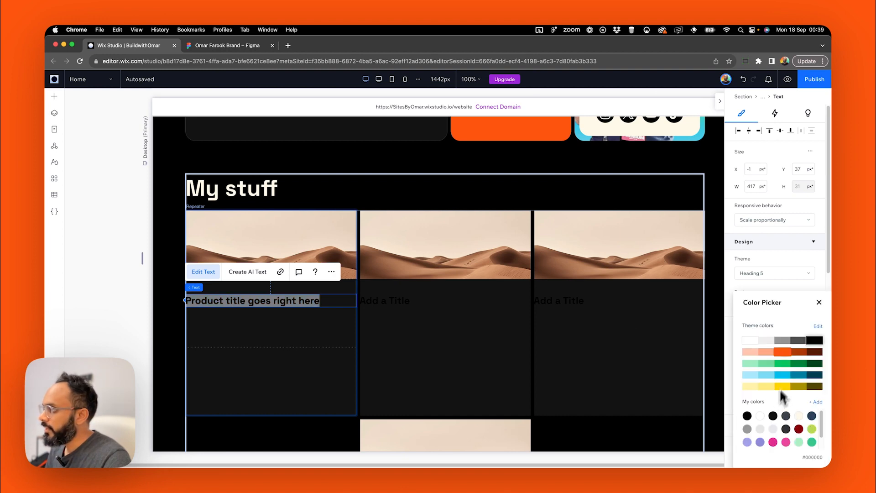
{"action": "left_click", "coordinate": [784, 341]}
{"action": "left_click", "coordinate": [146, 302]}
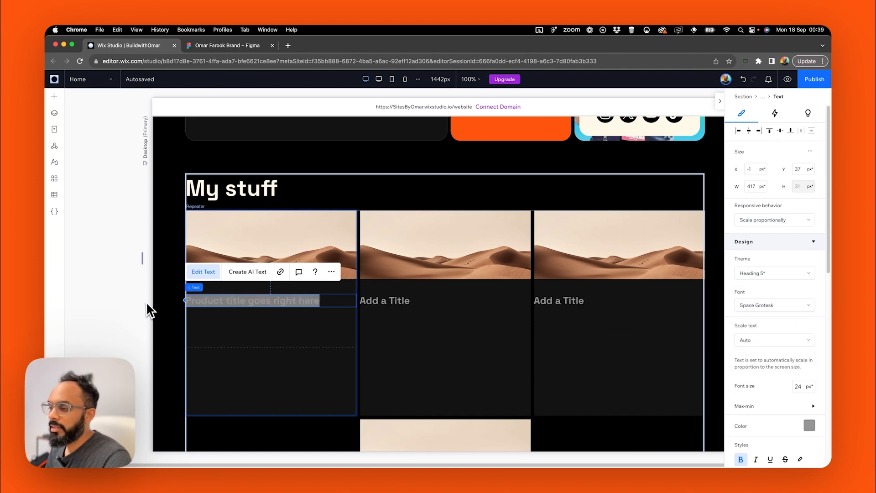
{"action": "left_click", "coordinate": [119, 305]}
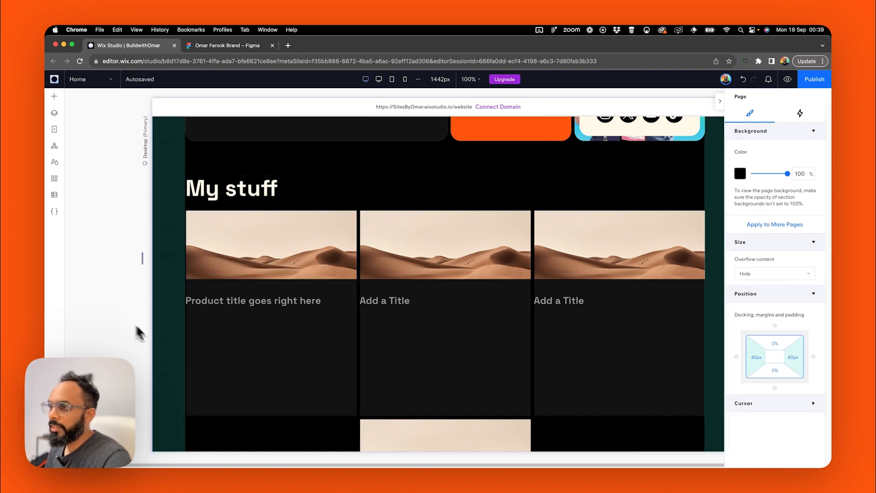
Add a fourth row and, after checking the product card in Figma, a second column to the first card's grid container.
{"action": "left_click", "coordinate": [301, 305]}
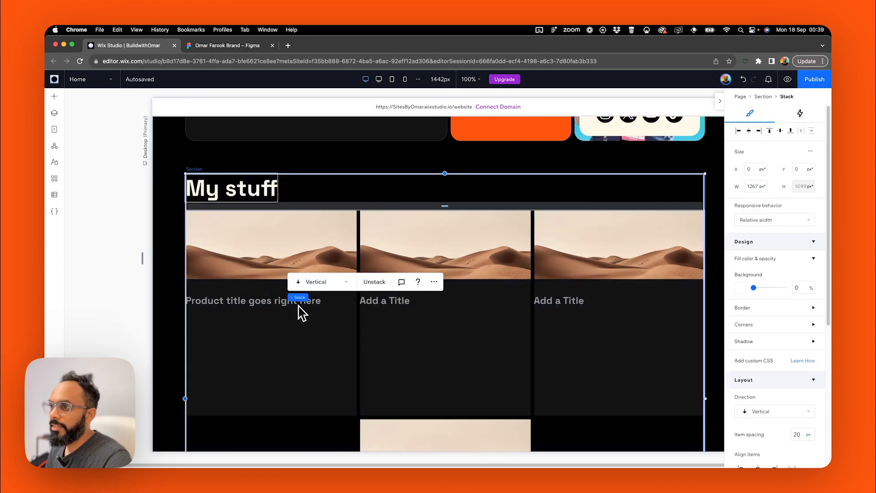
{"action": "left_click", "coordinate": [234, 337]}
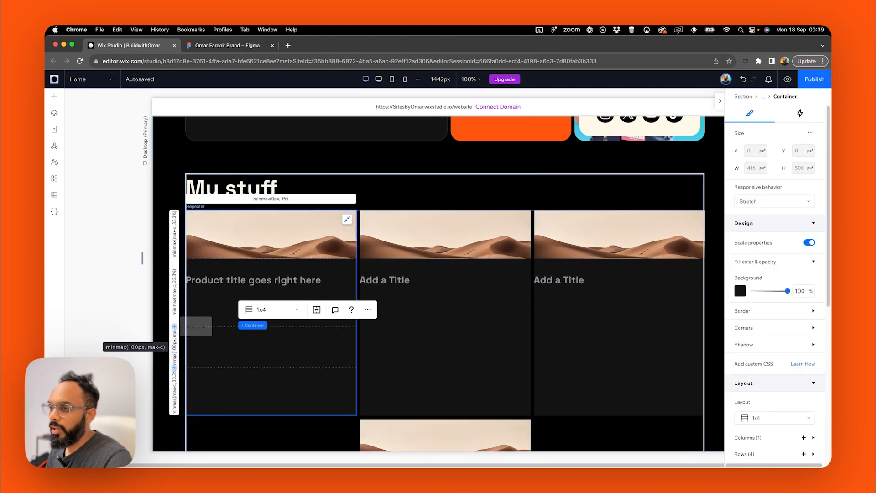
{"action": "key", "text": "ctrl+Tab"}
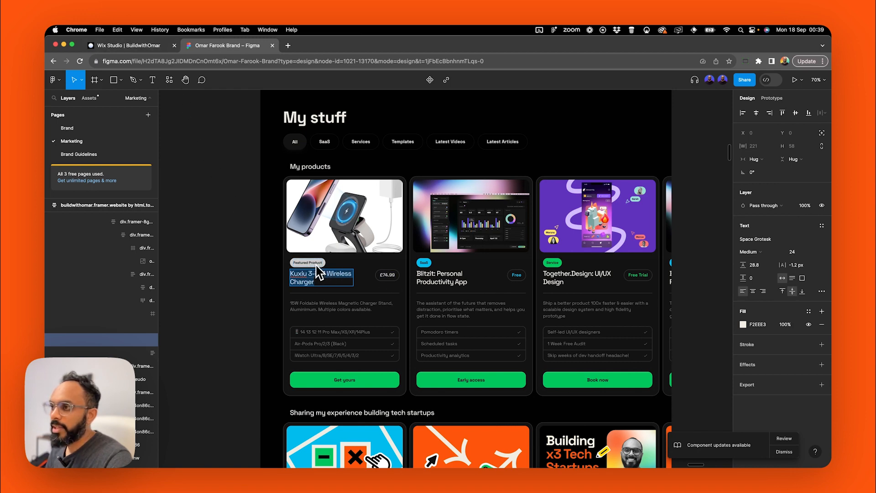
{"action": "key", "text": "ctrl+shift+Tab"}
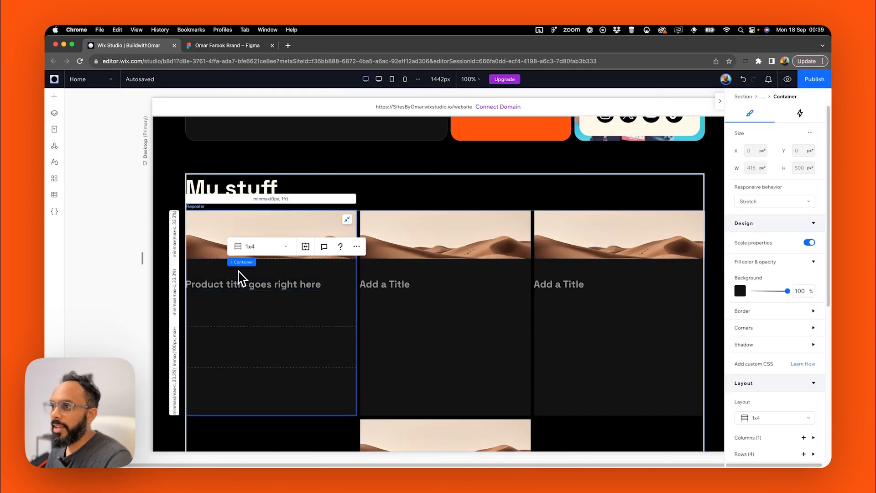
{"action": "left_click", "coordinate": [206, 273]}
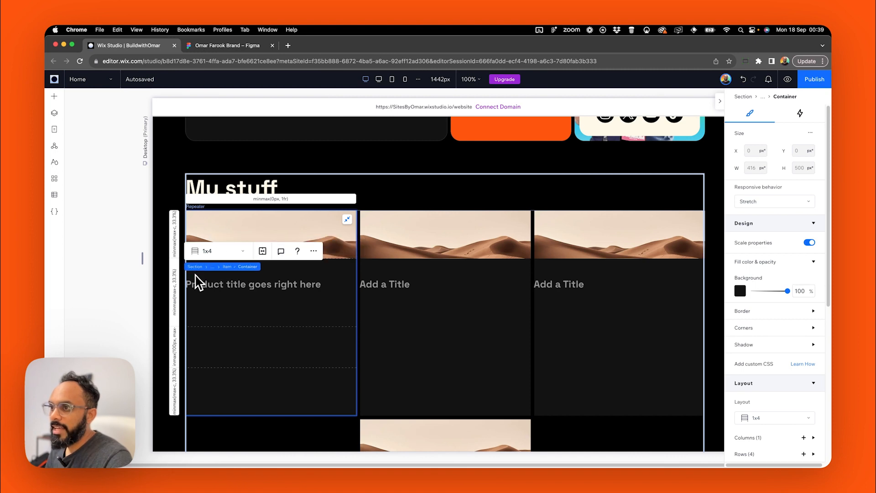
{"action": "left_click", "coordinate": [187, 199]}
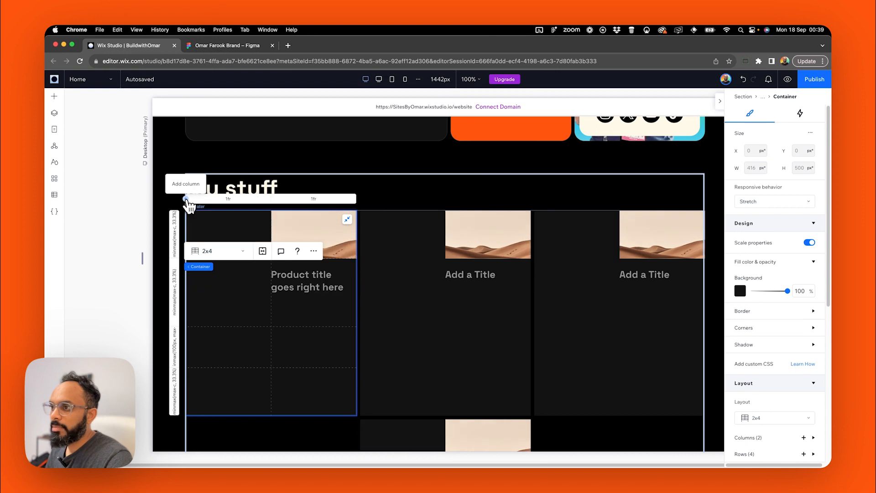
Extend the card image's grid location across both columns, from column 1 to column 2.
{"action": "left_click", "coordinate": [328, 223]}
{"action": "scroll", "coordinate": [782, 328], "scroll_direction": "down", "scroll_amount": 5}
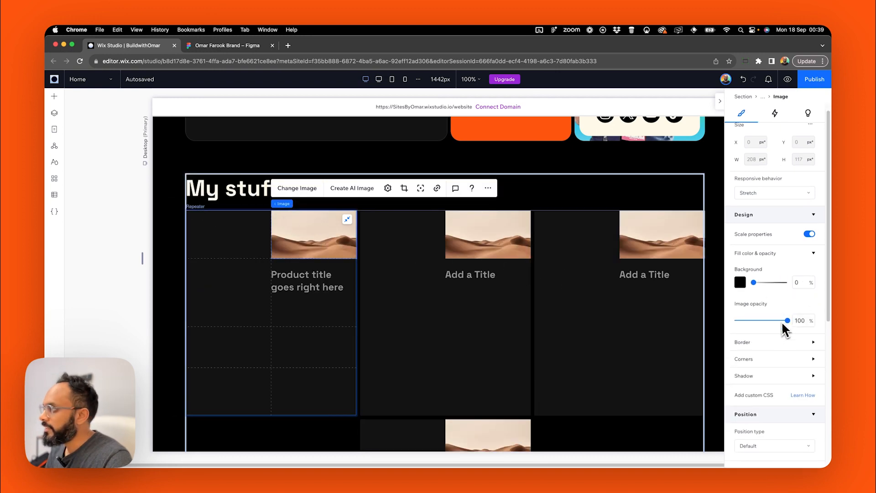
{"action": "left_click", "coordinate": [757, 347]}
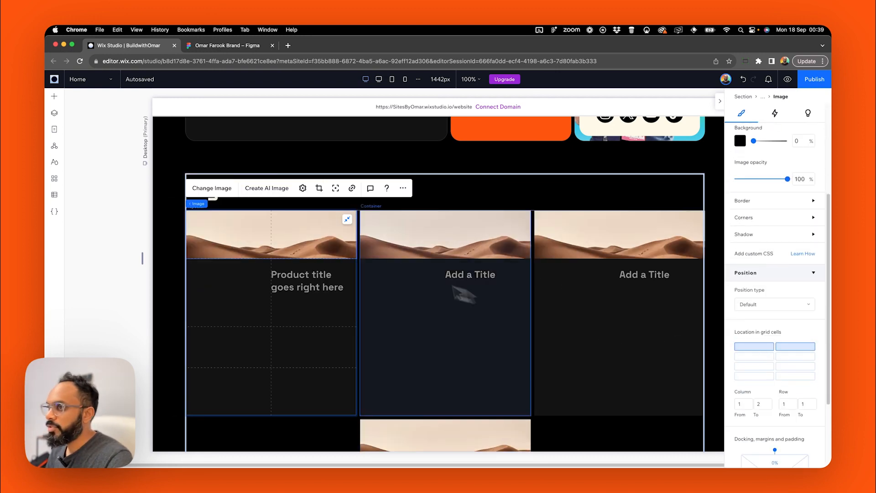
Extend the first card's product title across columns 1 and 2 of row 2, and narrow its text box to about the first column's width.
{"action": "left_click", "coordinate": [323, 276]}
{"action": "scroll", "coordinate": [796, 411], "scroll_direction": "down", "scroll_amount": 5}
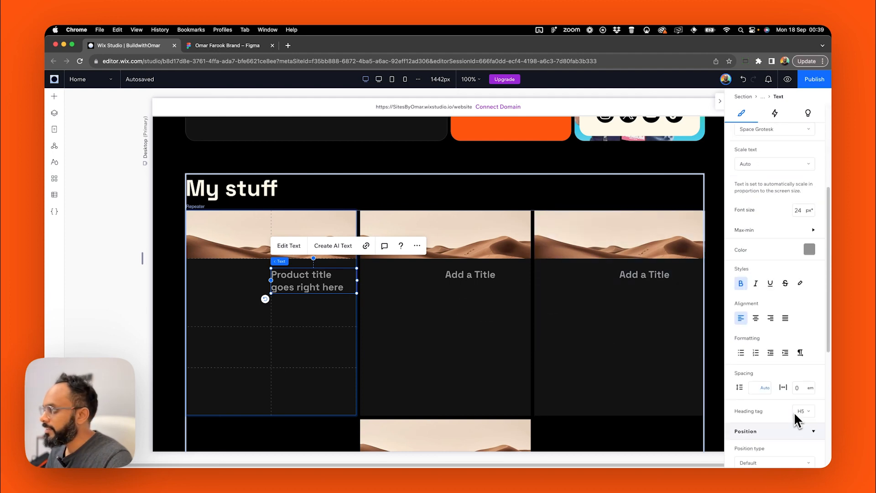
{"action": "scroll", "coordinate": [751, 340], "scroll_direction": "down", "scroll_amount": 5}
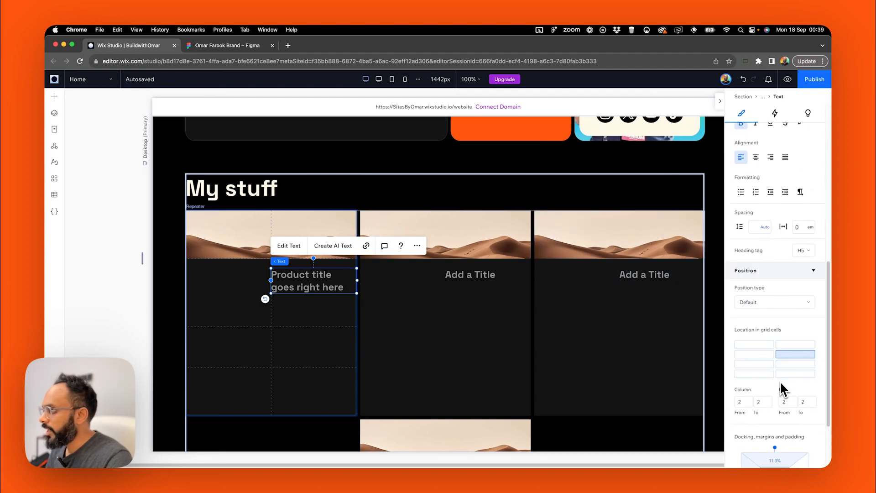
{"action": "left_click", "coordinate": [764, 360]}
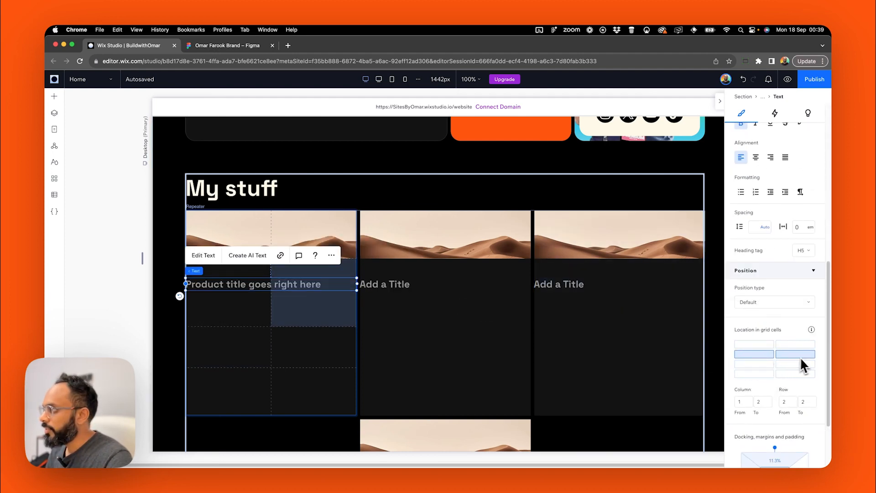
{"action": "left_click_drag", "start_coordinate": [358, 284], "coordinate": [270, 297]}
Change the first column's width unit to pixels in the first card's 2x4 grid container.
{"action": "left_click", "coordinate": [234, 282]}
{"action": "left_click", "coordinate": [234, 282]}
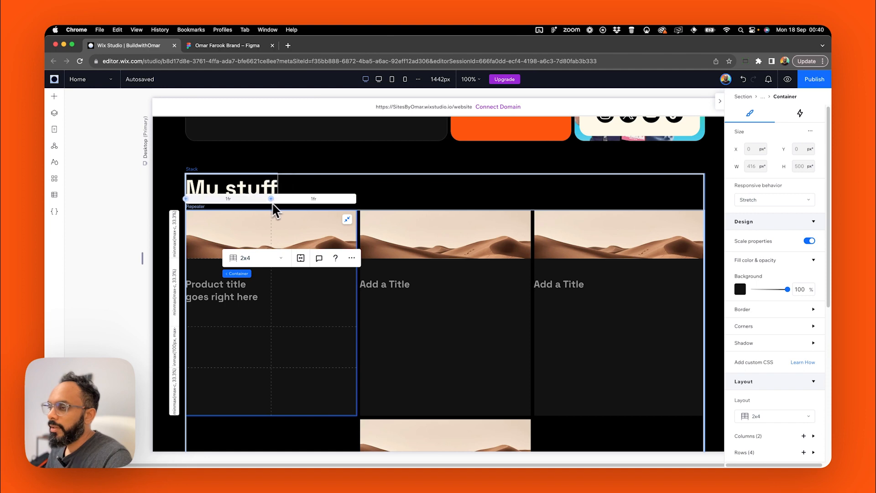
{"action": "left_click", "coordinate": [248, 199]}
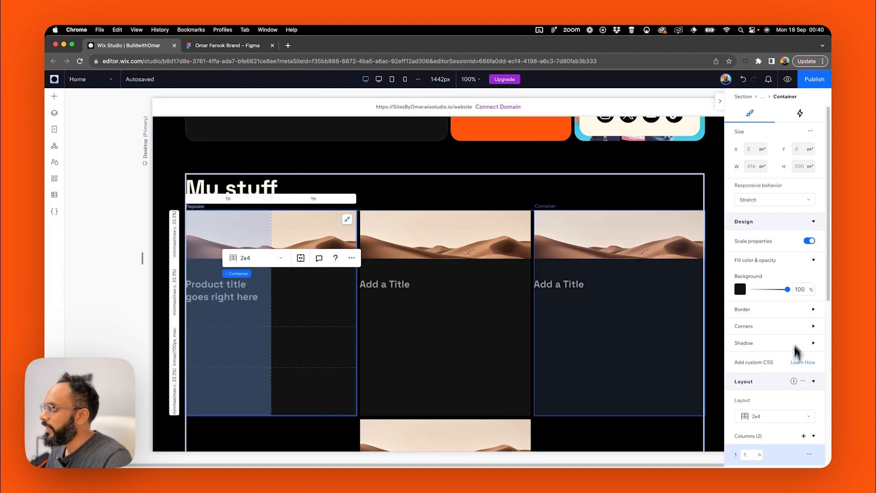
{"action": "scroll", "coordinate": [794, 366], "scroll_direction": "down", "scroll_amount": 3}
{"action": "left_click", "coordinate": [760, 385]}
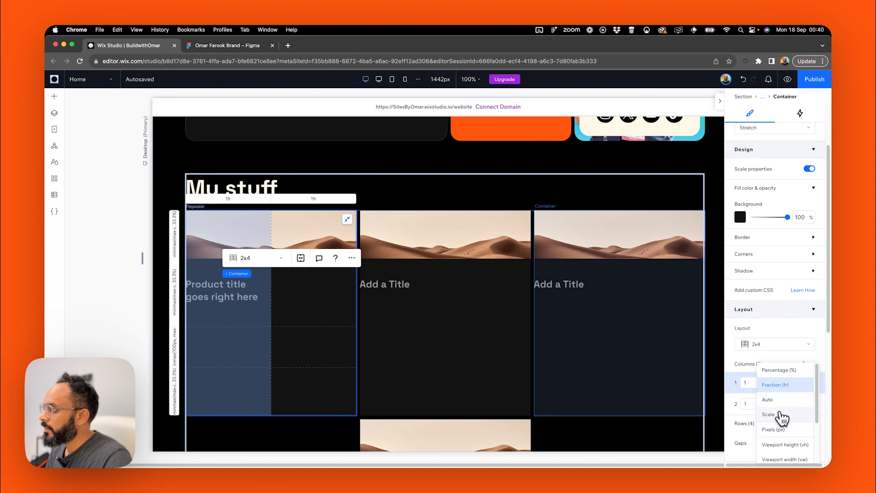
{"action": "left_click", "coordinate": [774, 429]}
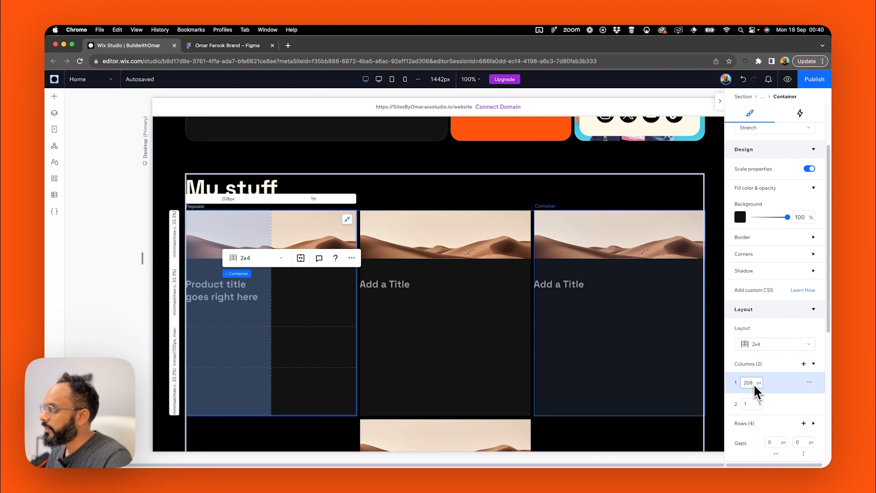
Check the size of the product title's frame on the first Figma card and return to Wix Studio.
{"action": "left_click", "coordinate": [240, 46]}
{"action": "left_click", "coordinate": [372, 287]}
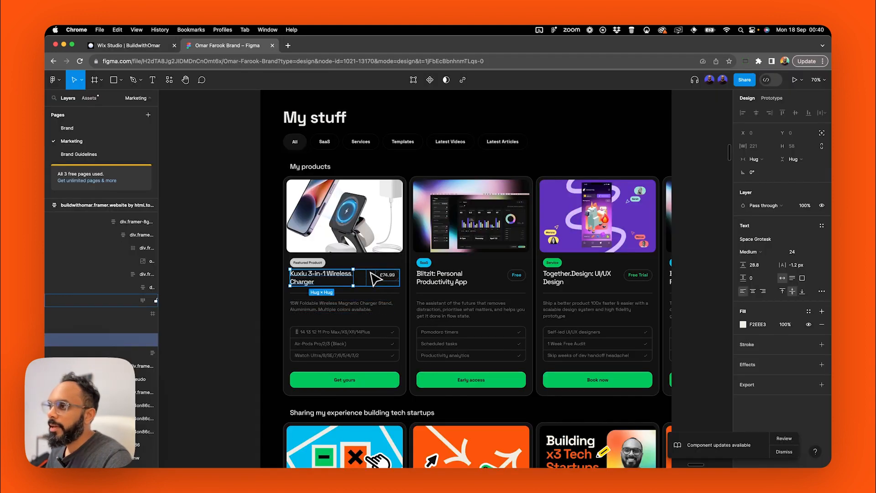
{"action": "left_click", "coordinate": [370, 273]}
{"action": "left_click", "coordinate": [363, 283]}
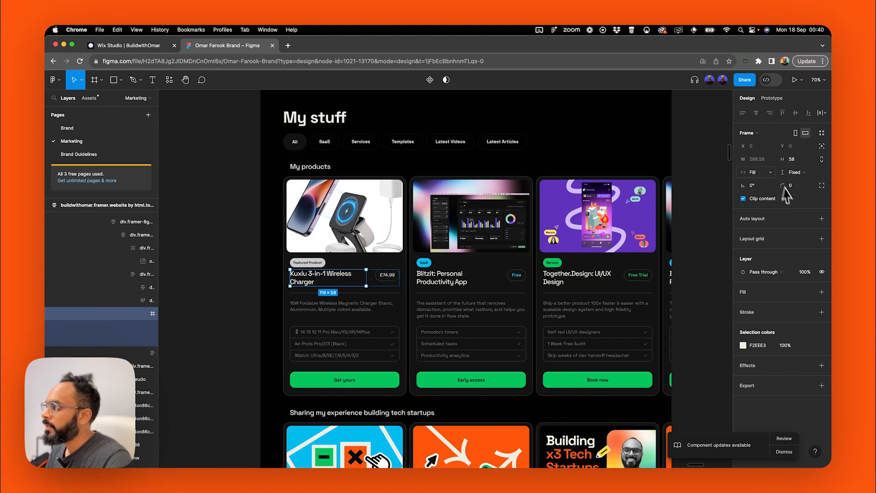
{"action": "left_click", "coordinate": [156, 46]}
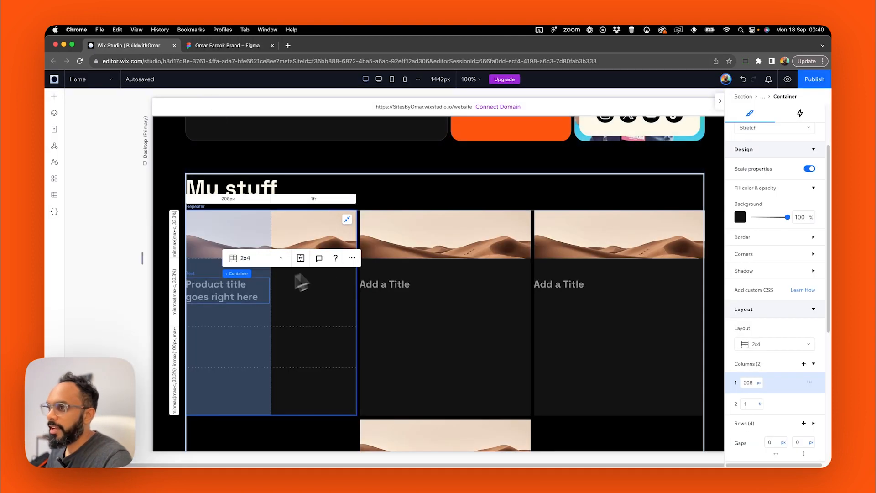
Set the first column of the first card's grid container to 280 px.
{"action": "left_click", "coordinate": [262, 297]}
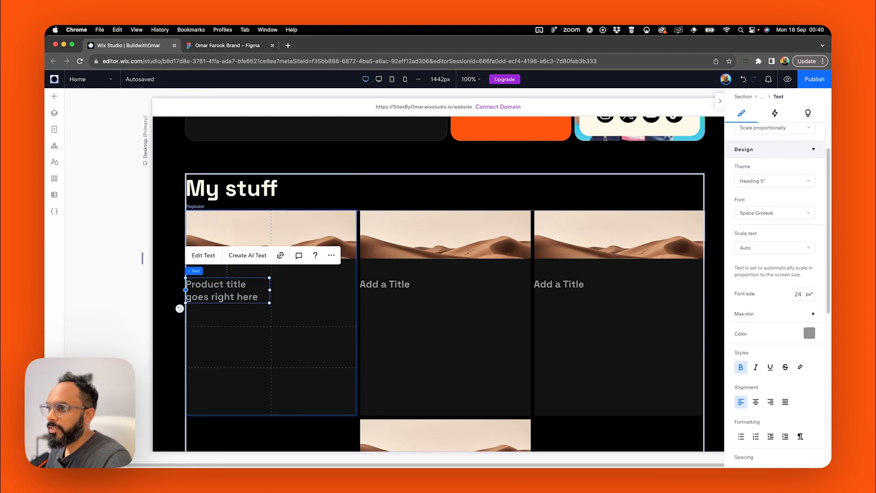
{"action": "left_click", "coordinate": [237, 228]}
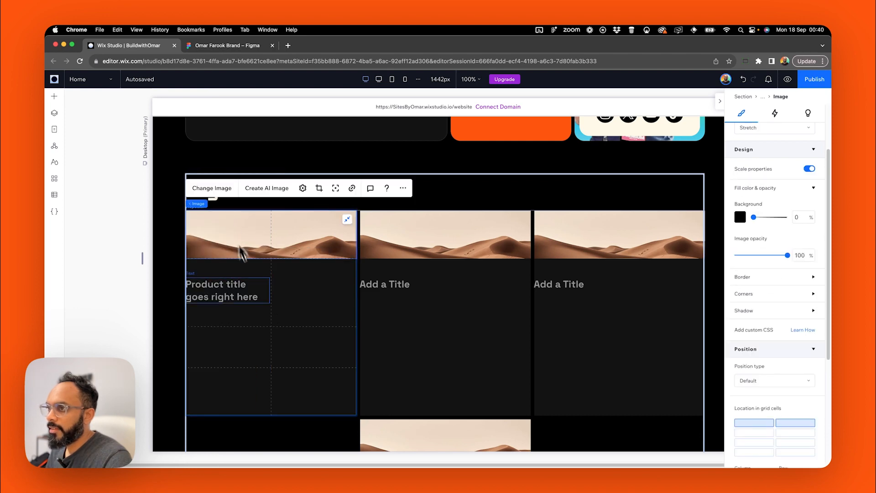
{"action": "left_click", "coordinate": [329, 297]}
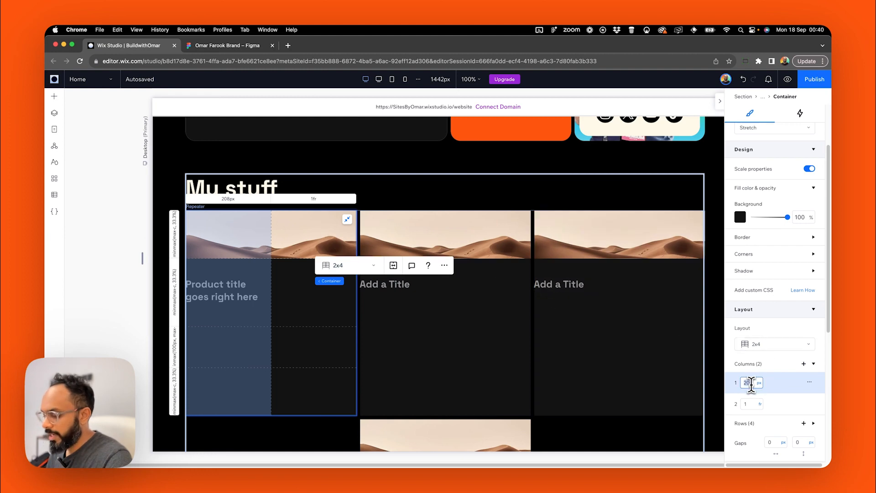
{"action": "key", "text": "Return"}
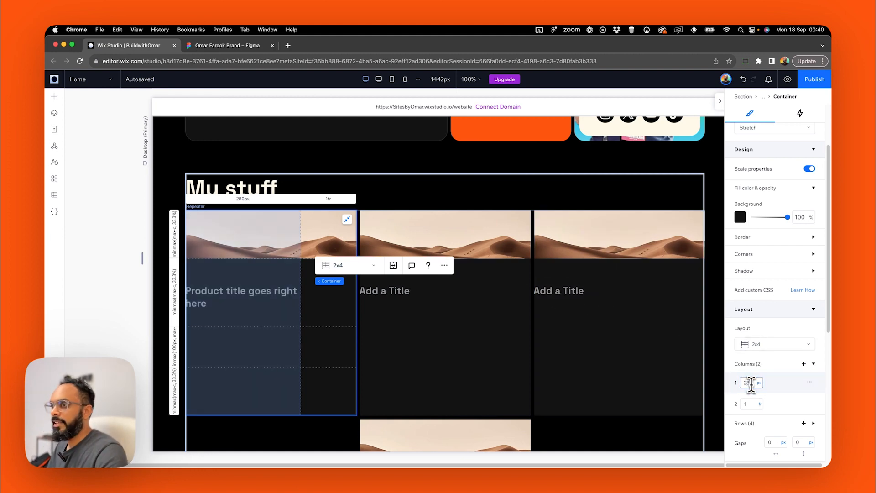
After comparing with the Figma card, move the product title lower in its cell and place a duplicate of it just above.
{"action": "left_click", "coordinate": [242, 253]}
{"action": "left_click", "coordinate": [223, 296]}
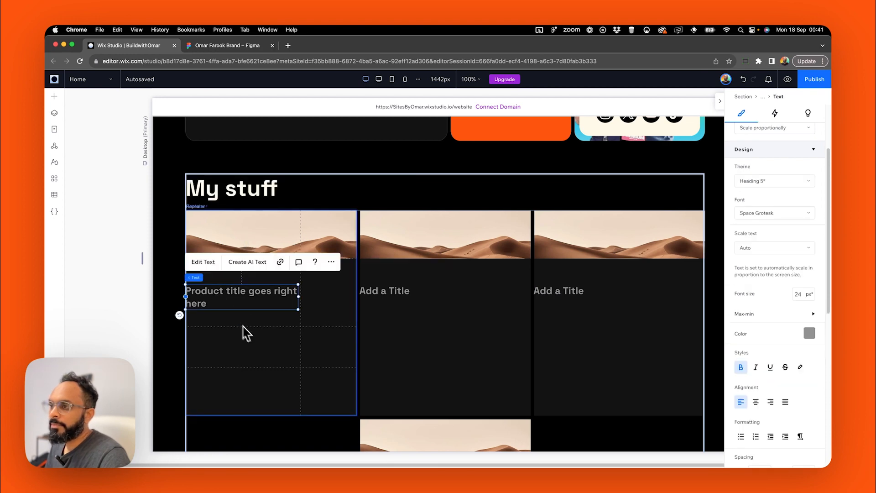
{"action": "left_click", "coordinate": [230, 45]}
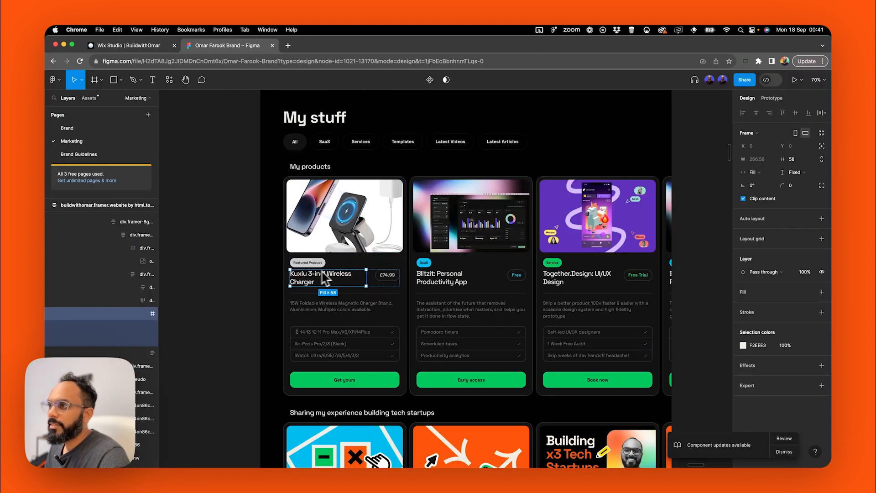
{"action": "left_click", "coordinate": [125, 45]}
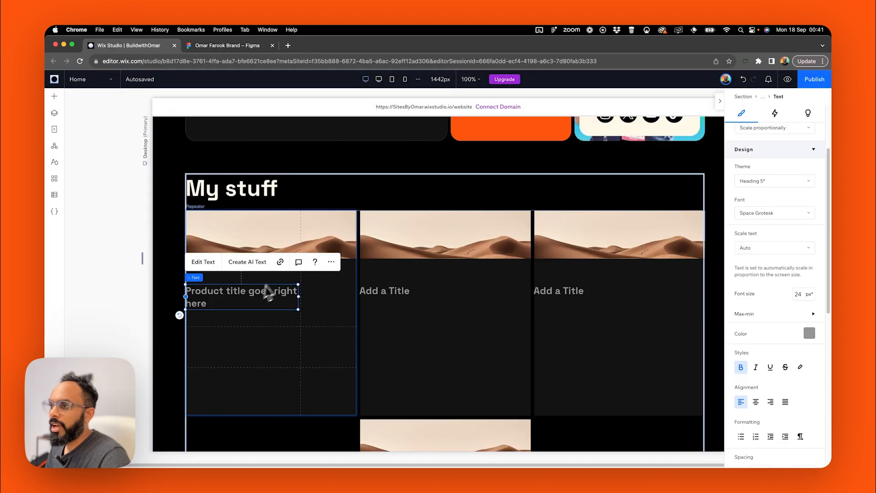
{"action": "left_click_drag", "start_coordinate": [217, 296], "coordinate": [212, 315]}
{"action": "left_click_drag", "start_coordinate": [200, 265], "coordinate": [201, 271]}
{"action": "left_click", "coordinate": [362, 318]}
{"action": "left_click", "coordinate": [335, 312]}
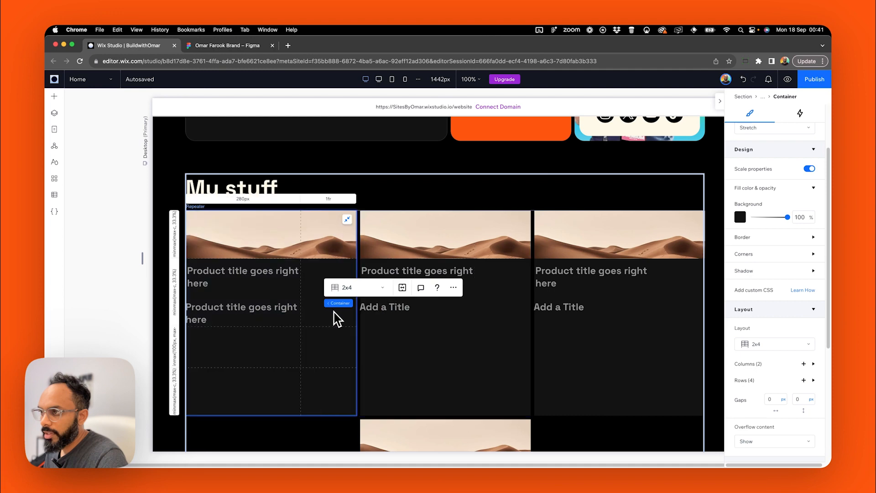
Insert a fifth row below the second row of the first card's grid and move the lower product title into the third row.
{"action": "left_click", "coordinate": [174, 327]}
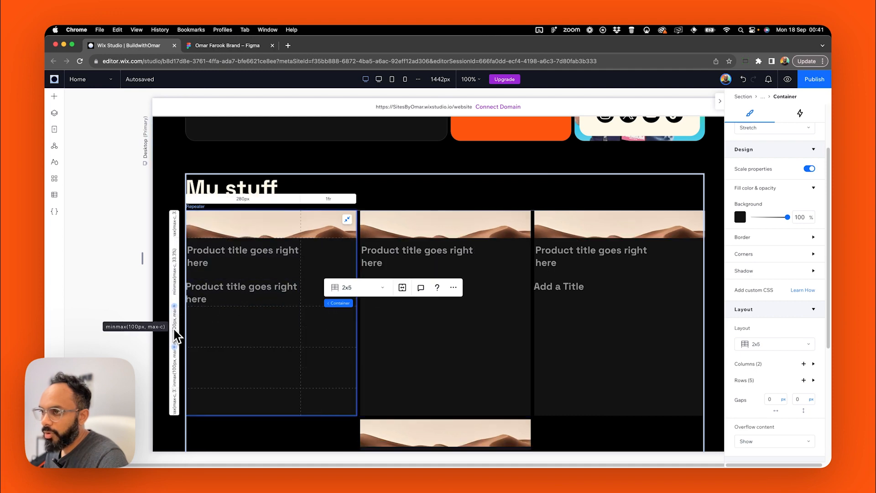
{"action": "left_click", "coordinate": [242, 259]}
{"action": "left_click_drag", "start_coordinate": [236, 292], "coordinate": [237, 329]}
{"action": "left_click", "coordinate": [258, 253]}
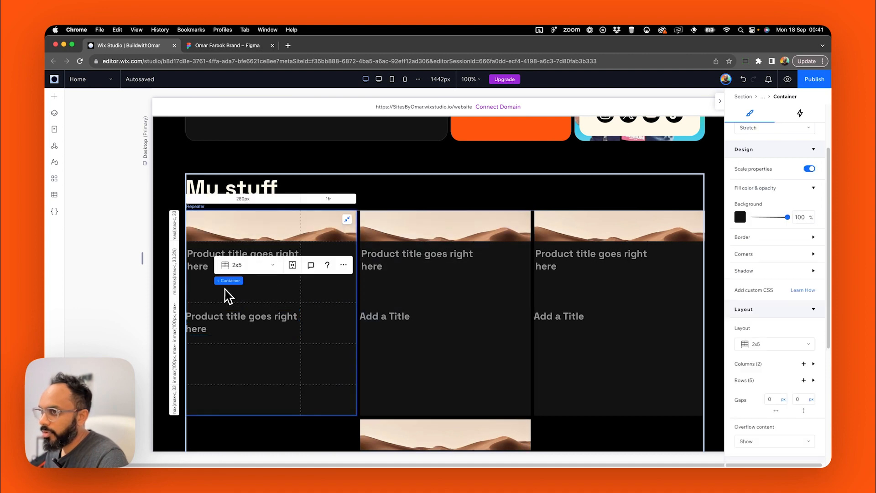
{"action": "left_click", "coordinate": [174, 281]}
Copy the "Featured Product" badge text from the first Figma card and paste it over the upper title in the first Wix Studio card.
{"action": "left_click", "coordinate": [198, 256]}
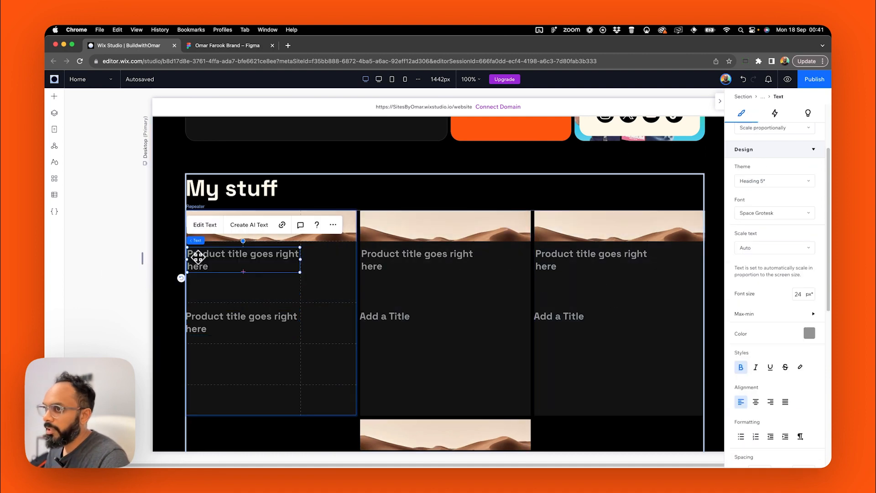
{"action": "key", "text": "ctrl+Tab"}
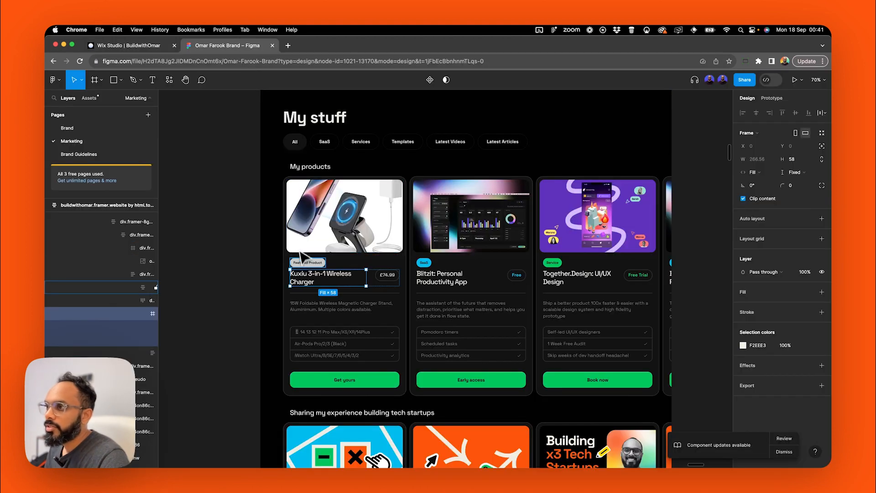
{"action": "left_click", "coordinate": [305, 263]}
{"action": "double_click", "coordinate": [305, 263]}
{"action": "double_click", "coordinate": [304, 264]}
{"action": "double_click", "coordinate": [305, 264]}
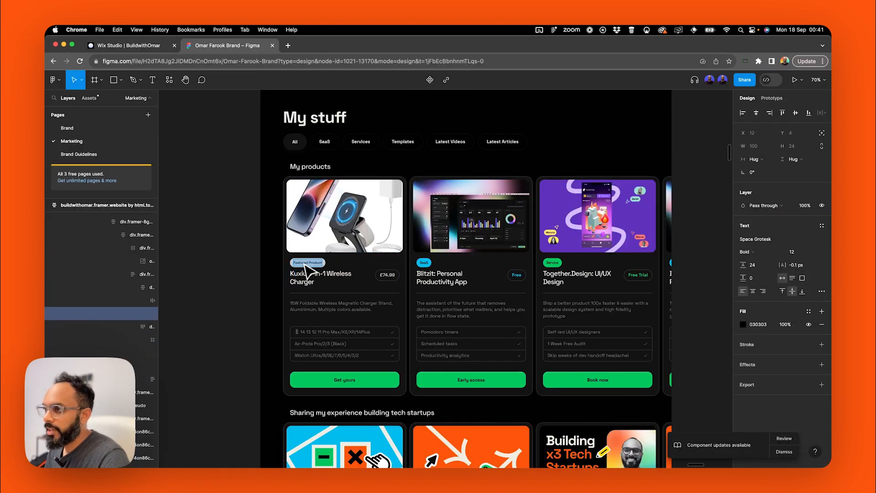
{"action": "key", "text": "super+c"}
{"action": "key", "text": "ctrl+Tab"}
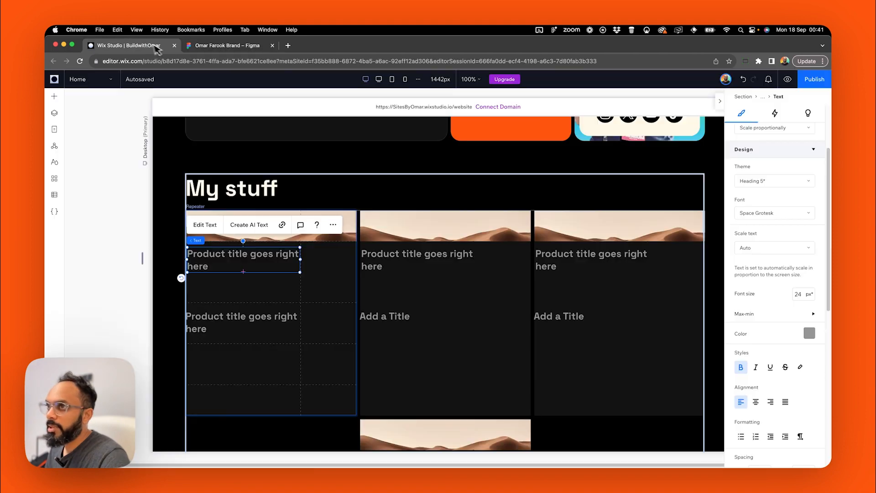
{"action": "double_click", "coordinate": [225, 252]}
{"action": "key", "text": "super+v"}
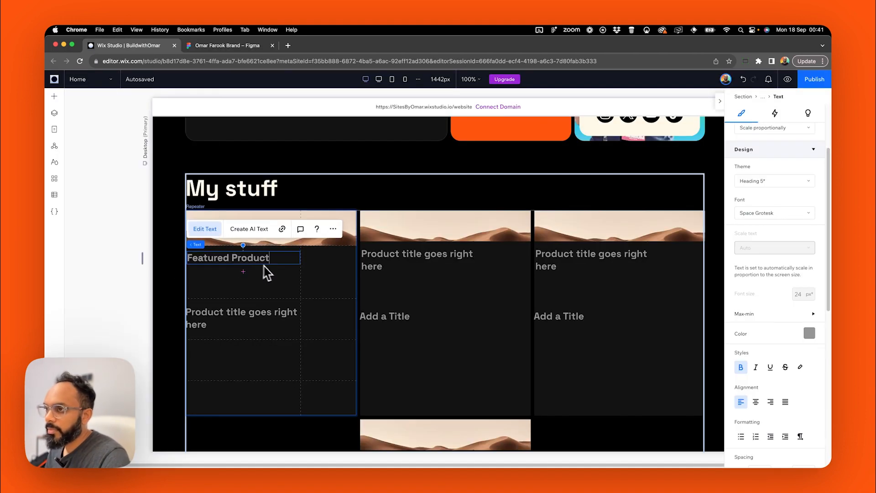
Apply the Paragraph 3 theme style to the "Featured Product" text.
{"action": "left_click", "coordinate": [784, 182]}
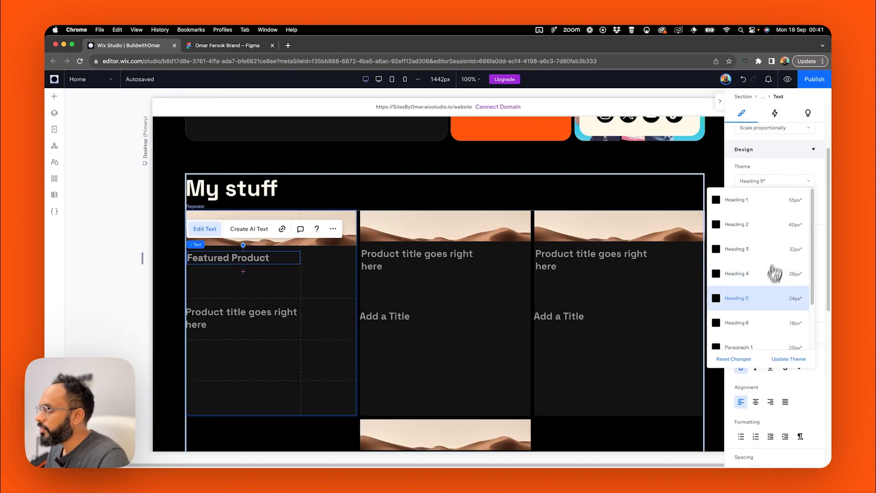
{"action": "left_click", "coordinate": [758, 336]}
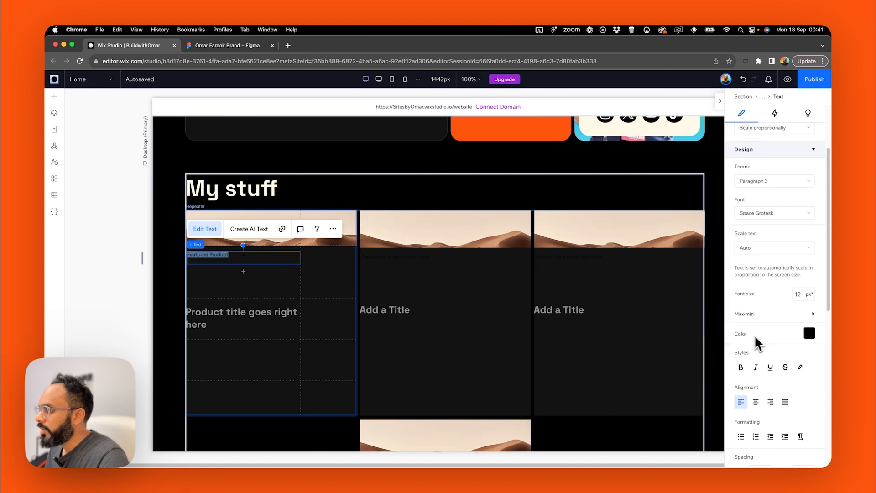
{"action": "left_click", "coordinate": [809, 334]}
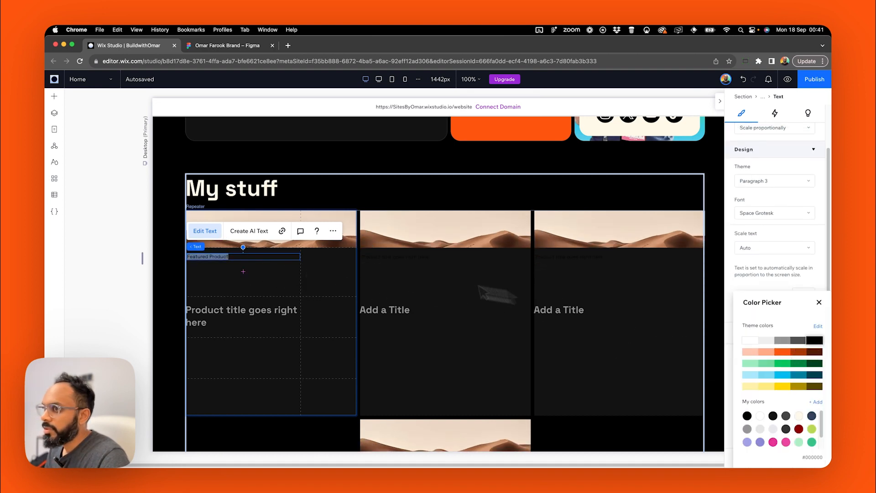
{"action": "left_click", "coordinate": [216, 260]}
{"action": "left_click", "coordinate": [216, 266]}
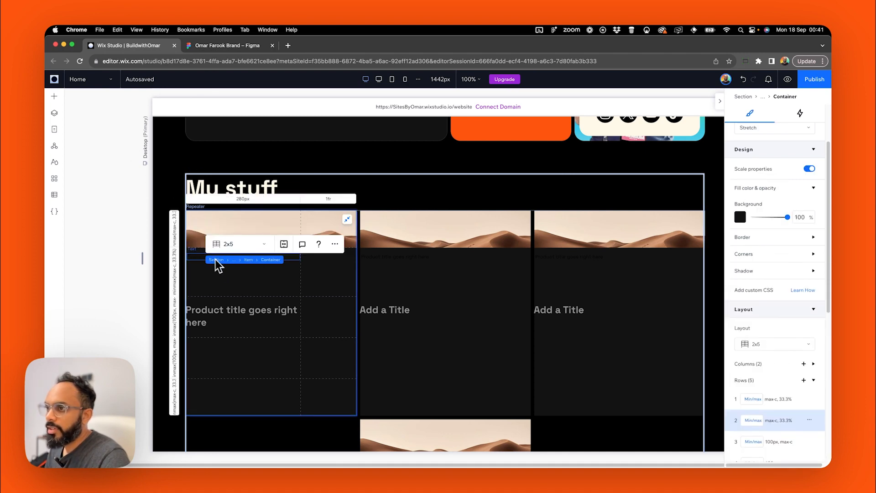
Place the "Featured Product" text inside its own container.
{"action": "left_click", "coordinate": [201, 258]}
{"action": "right_click", "coordinate": [201, 258]}
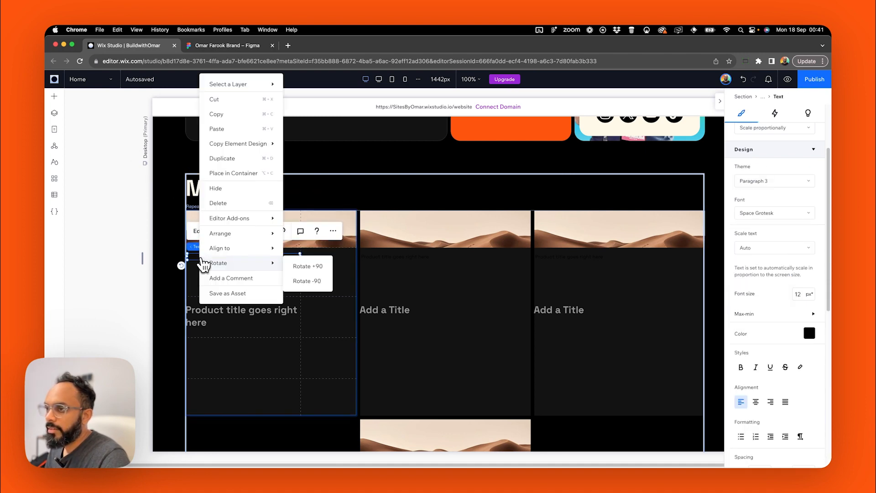
{"action": "left_click", "coordinate": [247, 174]}
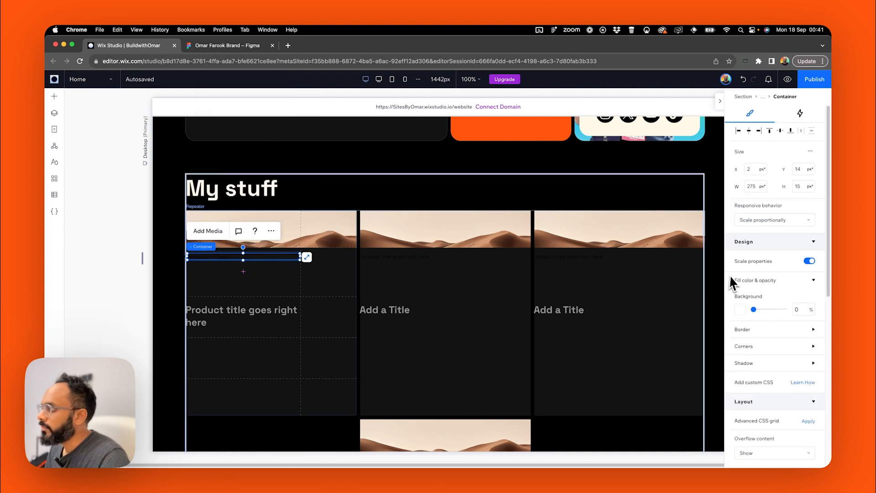
Switch the badge container's margin unit to pixels and set the margins to 8 px on all sides.
{"action": "scroll", "coordinate": [757, 319], "scroll_direction": "down", "scroll_amount": 3}
{"action": "scroll", "coordinate": [776, 349], "scroll_direction": "down", "scroll_amount": 5}
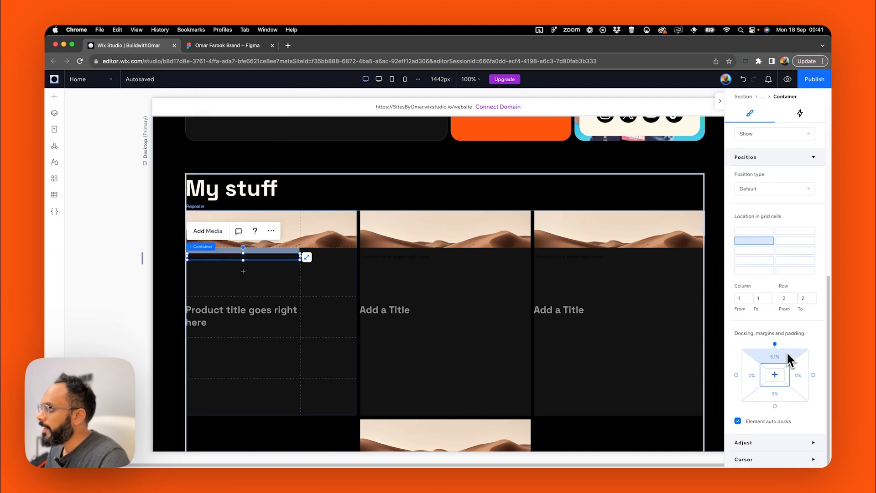
{"action": "left_click", "coordinate": [777, 364]}
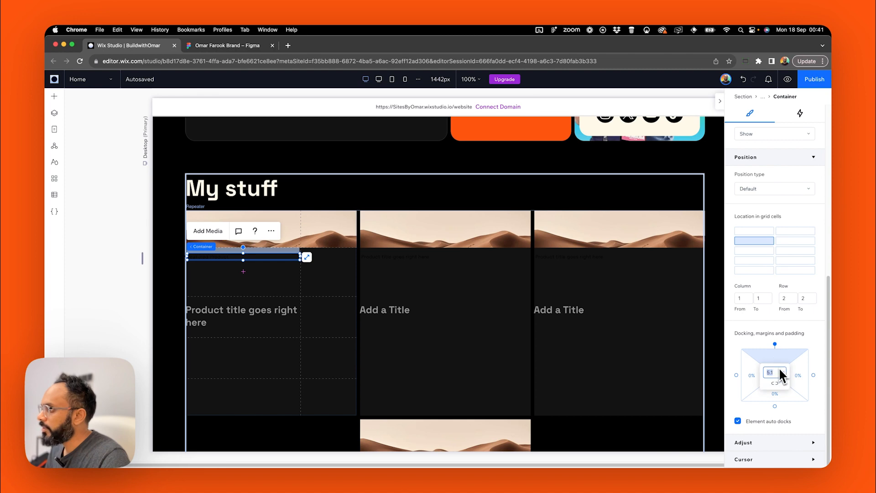
{"action": "left_click", "coordinate": [781, 379]}
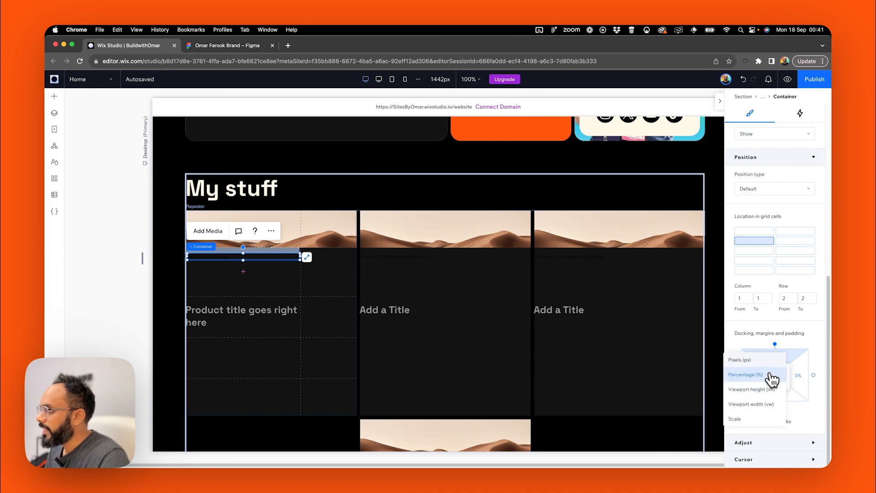
{"action": "left_click", "coordinate": [778, 373]}
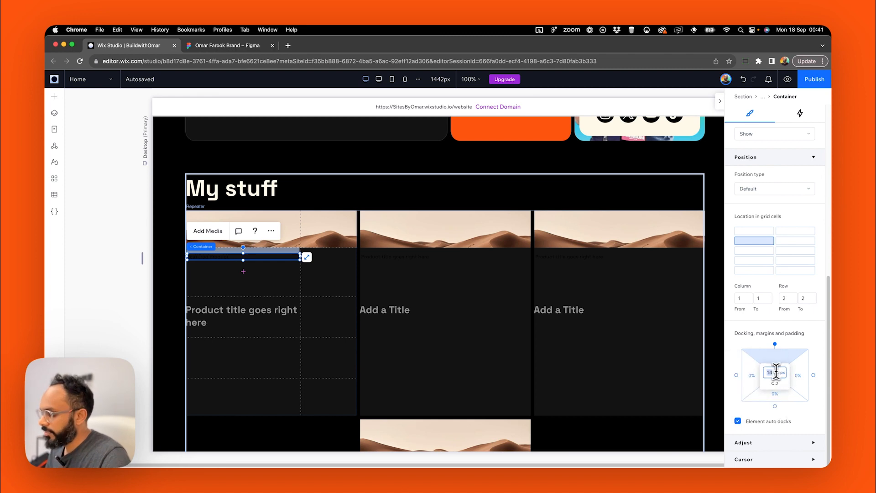
{"action": "type", "text": "8"}
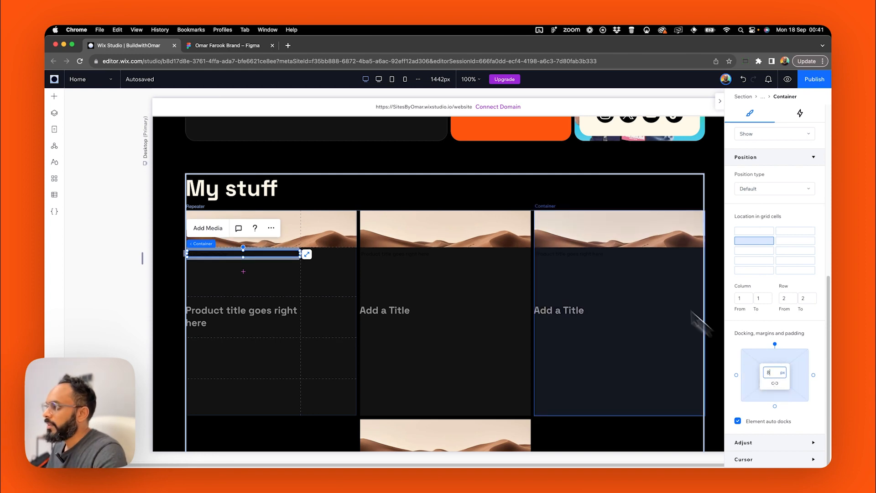
Switch to Figma and inspect the padding around the "Featured Product" badge text on the first product card.
{"action": "left_click", "coordinate": [218, 45]}
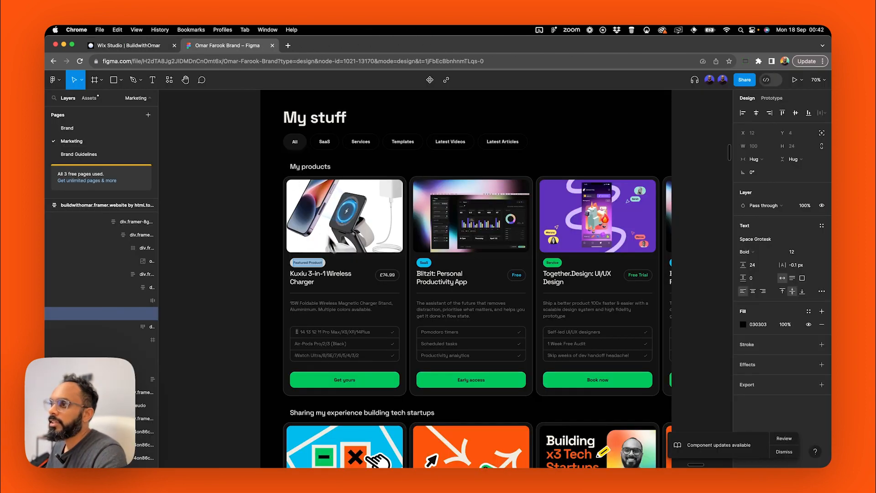
{"action": "left_click", "coordinate": [328, 263]}
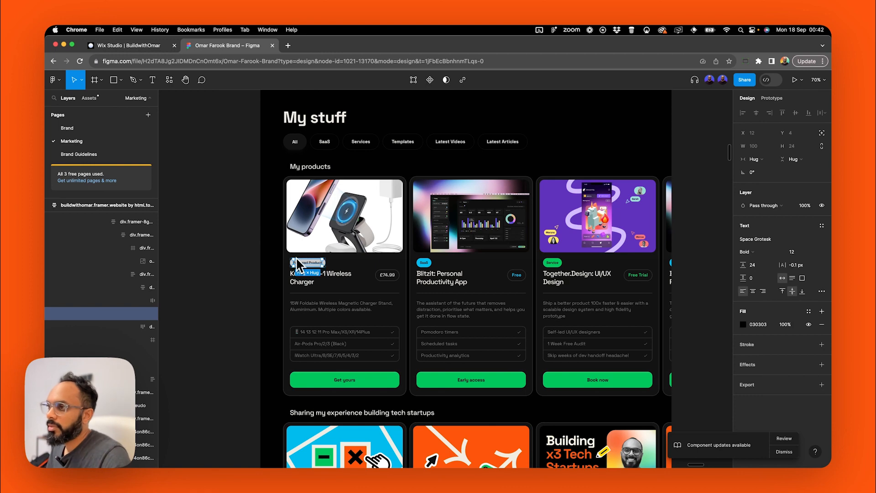
{"action": "scroll", "coordinate": [309, 269], "scroll_direction": "up", "scroll_amount": 5}
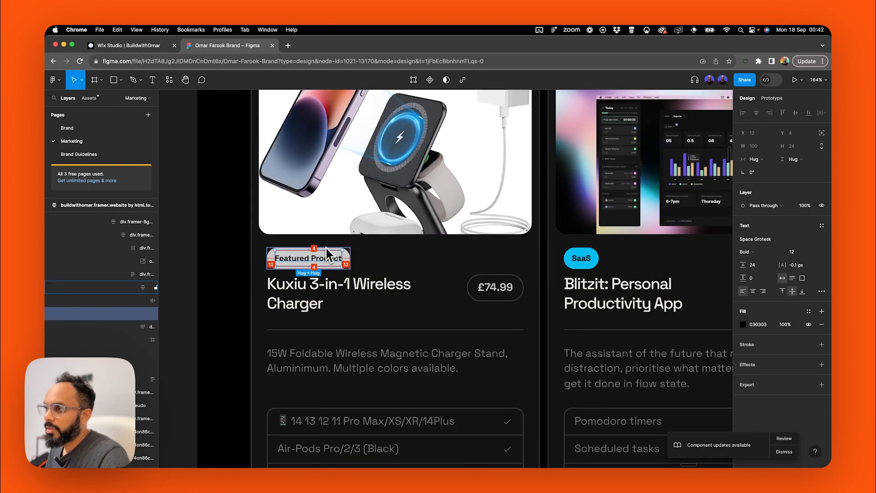
{"action": "scroll", "coordinate": [327, 248], "scroll_direction": "down", "scroll_amount": 5}
Return to Wix Studio and set the badge container's top and bottom margins to 4 px and left and right margins to 12 px.
{"action": "left_click", "coordinate": [156, 46]}
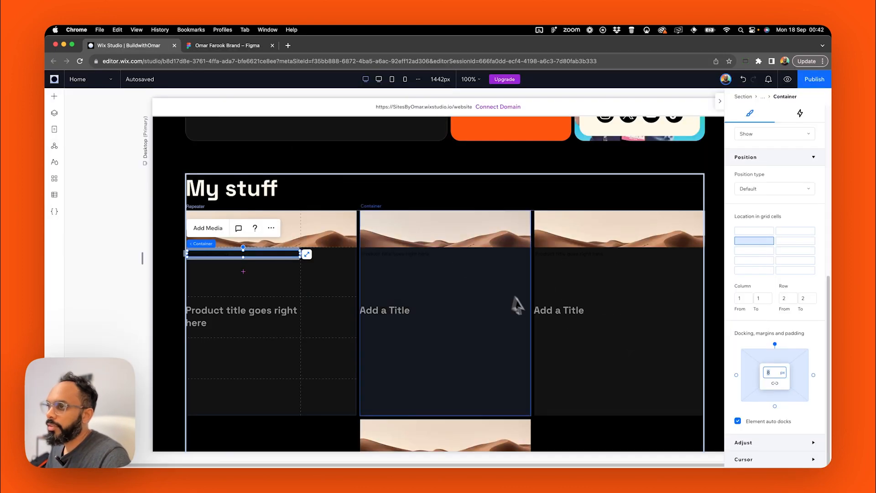
{"action": "type", "text": "4"}
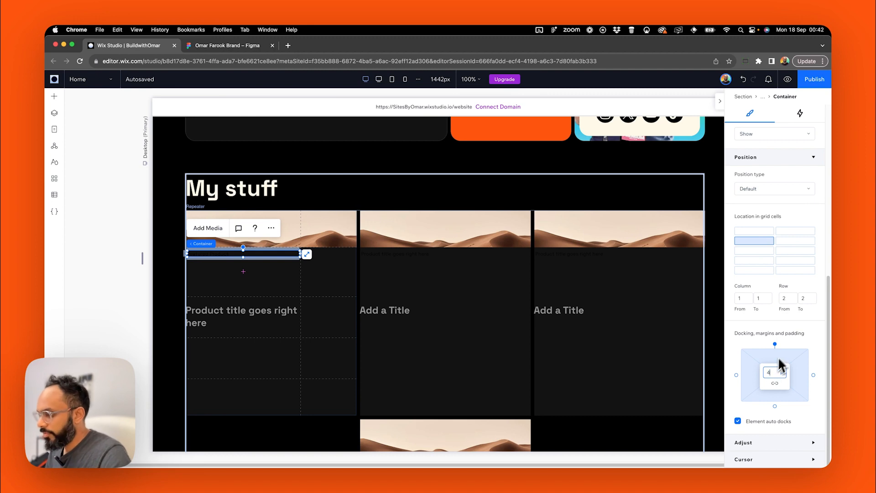
{"action": "left_click", "coordinate": [784, 346]}
{"action": "left_click", "coordinate": [752, 380]}
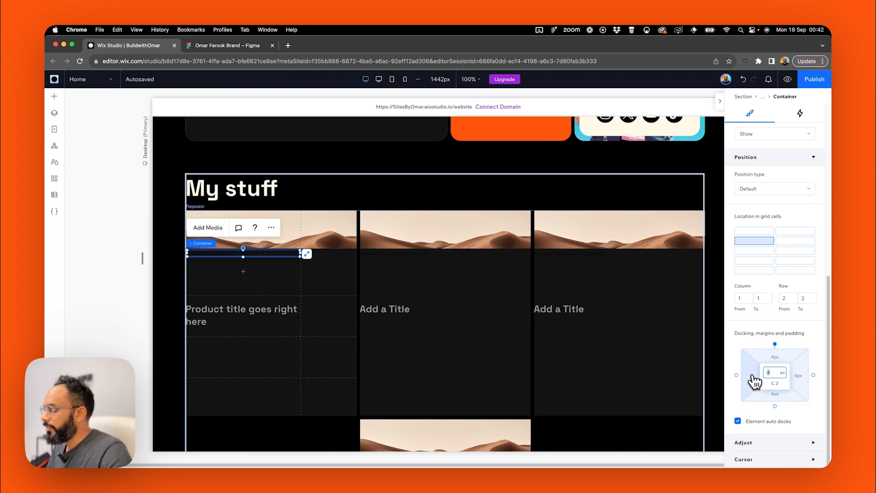
{"action": "type", "text": "12"}
{"action": "left_click", "coordinate": [799, 377]}
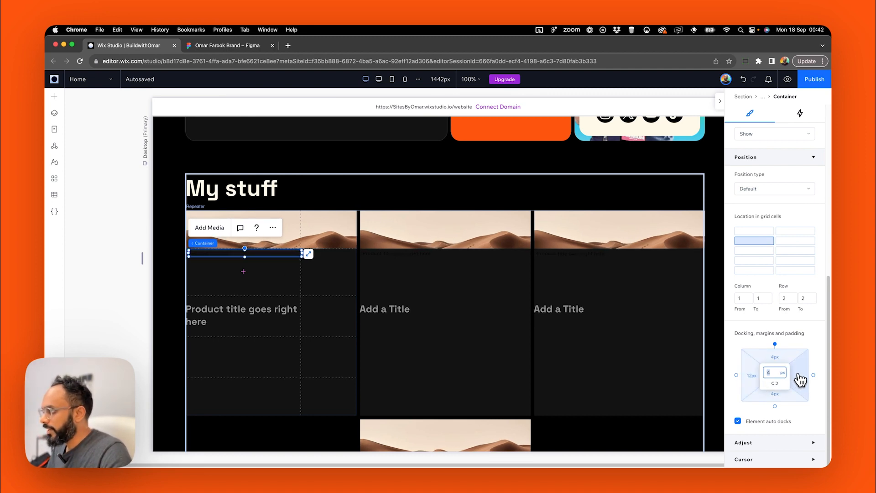
{"action": "left_click", "coordinate": [804, 377]}
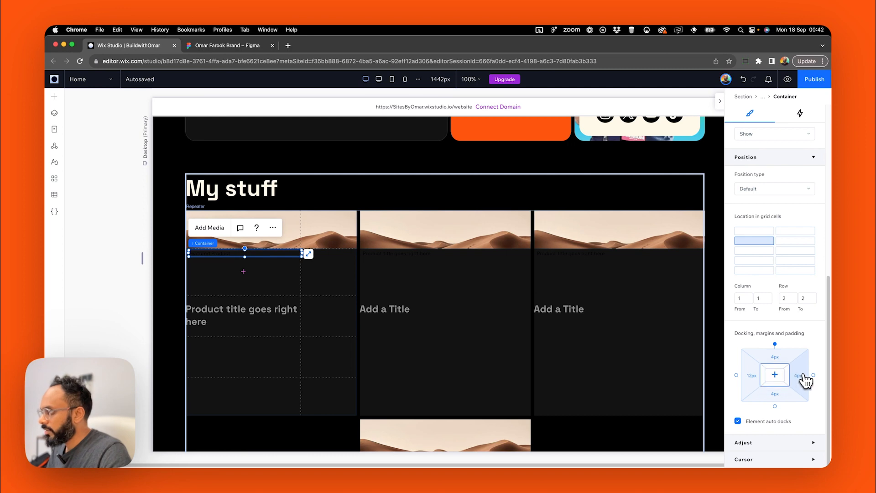
{"action": "left_click", "coordinate": [802, 379]}
{"action": "type", "text": "12"}
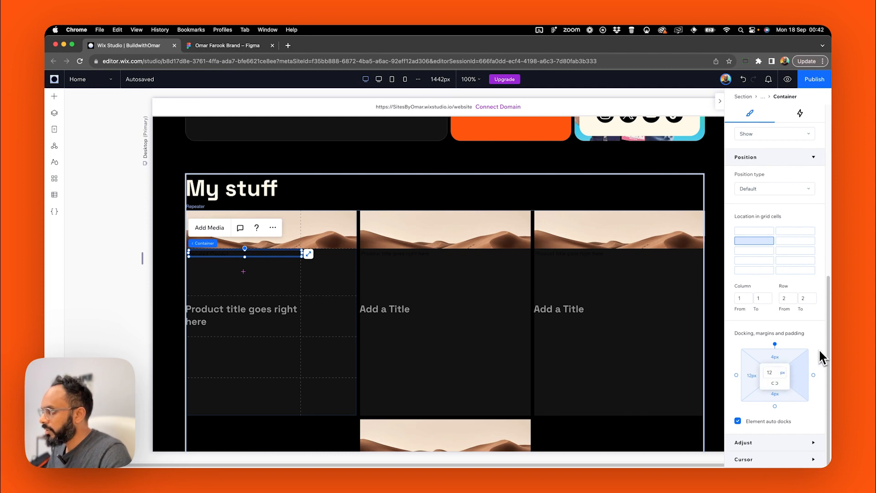
{"action": "key", "text": "Return"}
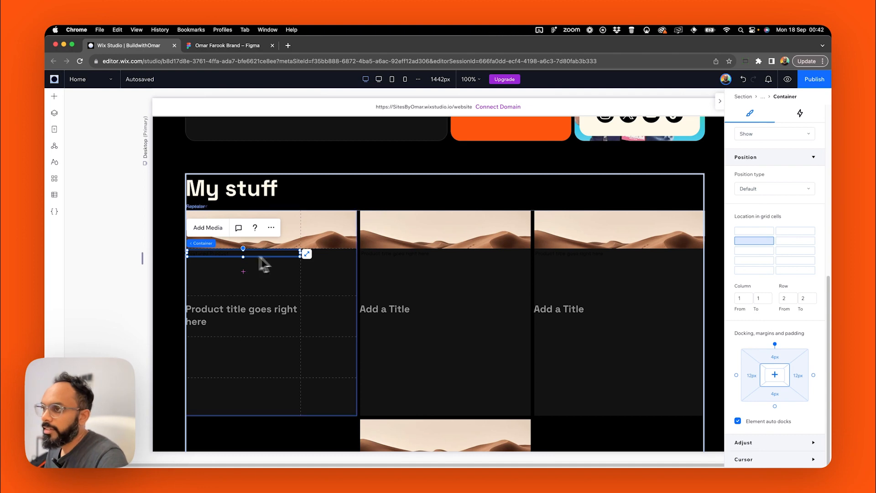
Fill the badge container's background with the light grey theme color #EEEEEE.
{"action": "scroll", "coordinate": [793, 228], "scroll_direction": "up", "scroll_amount": 6}
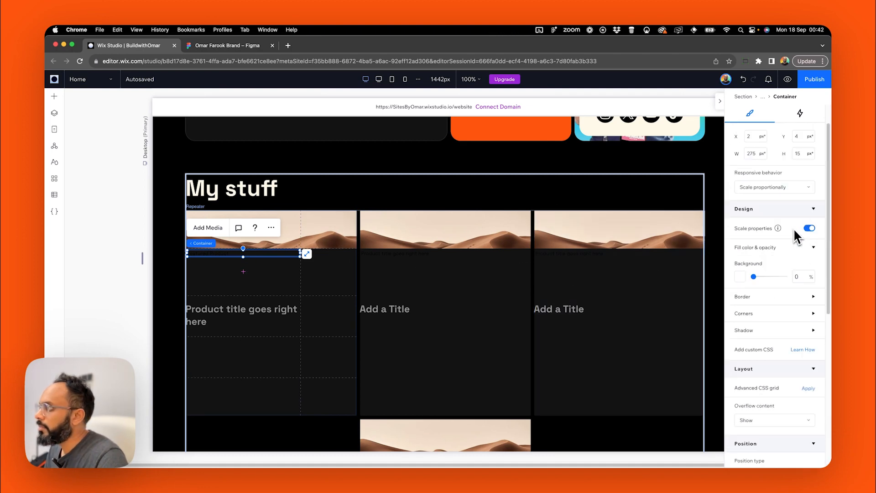
{"action": "left_click", "coordinate": [740, 277]}
{"action": "left_click", "coordinate": [783, 330]}
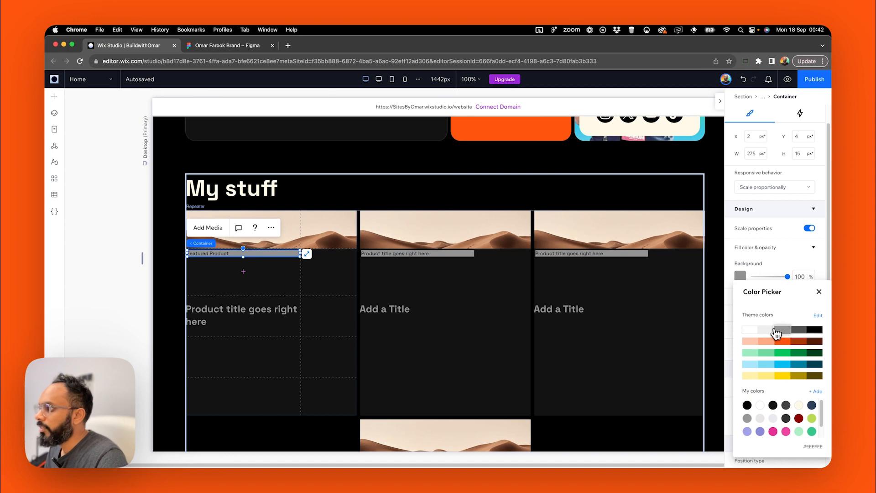
{"action": "left_click", "coordinate": [772, 331]}
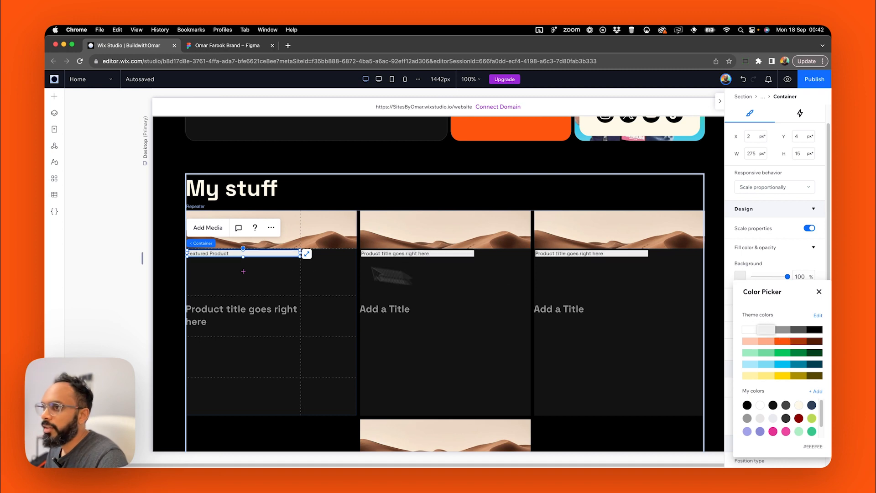
{"action": "left_click", "coordinate": [245, 264]}
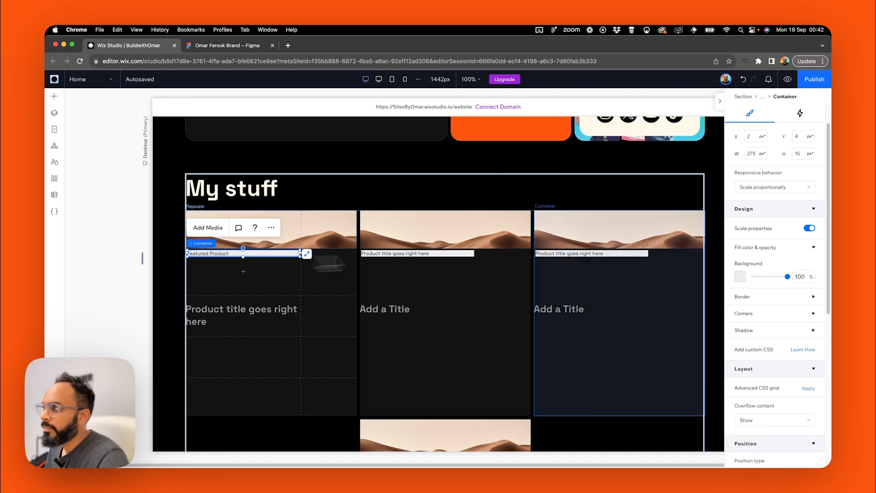
Extend the badge container downward to a height of about 42 px.
{"action": "left_click", "coordinate": [776, 188]}
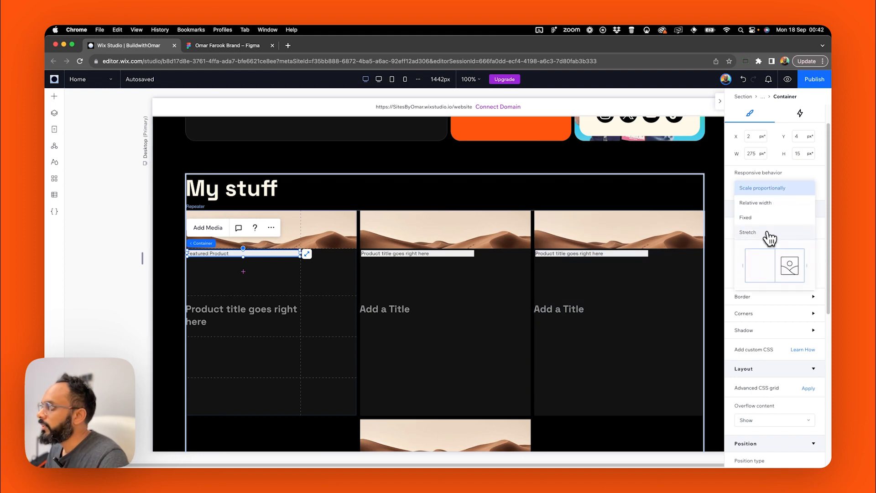
{"action": "left_click", "coordinate": [247, 279]}
{"action": "left_click", "coordinate": [225, 256]}
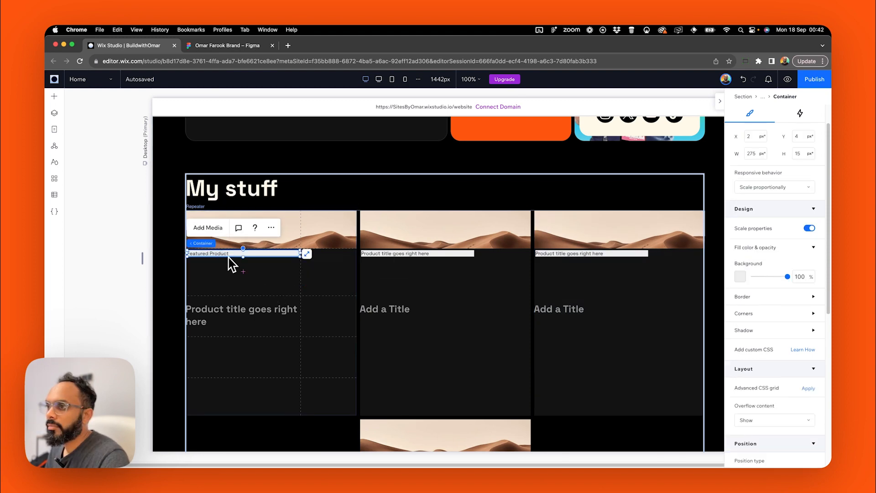
{"action": "left_click_drag", "start_coordinate": [243, 255], "coordinate": [243, 265]}
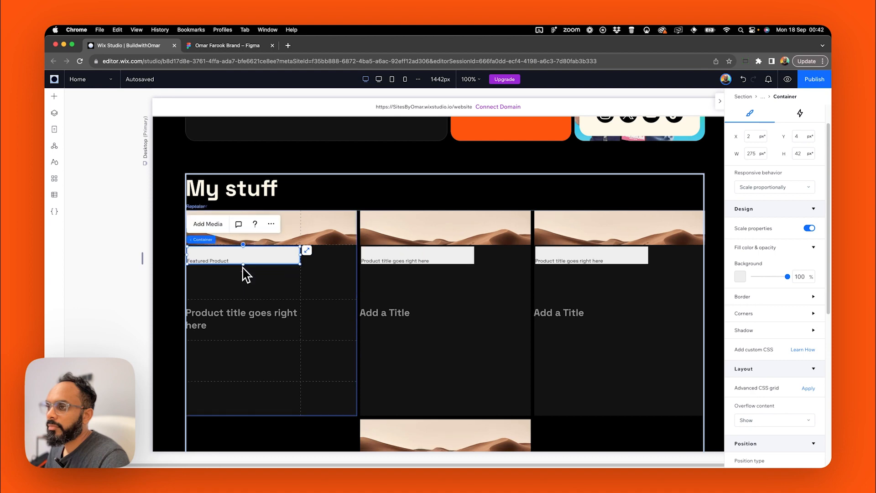
Set the resized badge container's left and right margins to 12 px again.
{"action": "scroll", "coordinate": [755, 374], "scroll_direction": "down", "scroll_amount": 10}
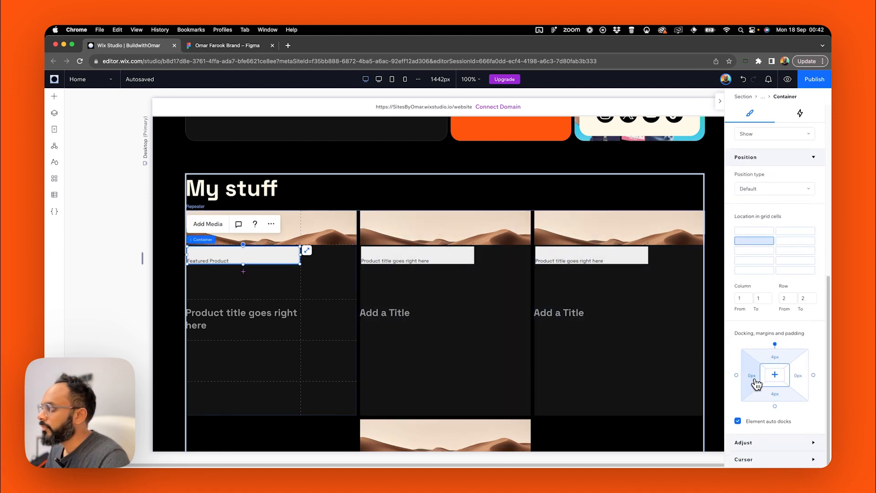
{"action": "left_click", "coordinate": [753, 380]}
{"action": "type", "text": "12"}
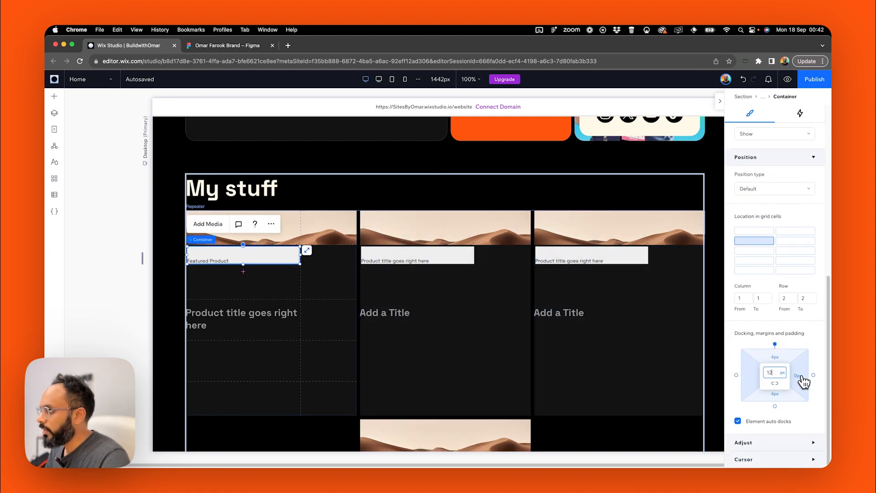
{"action": "key", "text": "Return"}
{"action": "left_click", "coordinate": [804, 375]}
{"action": "type", "text": "12"}
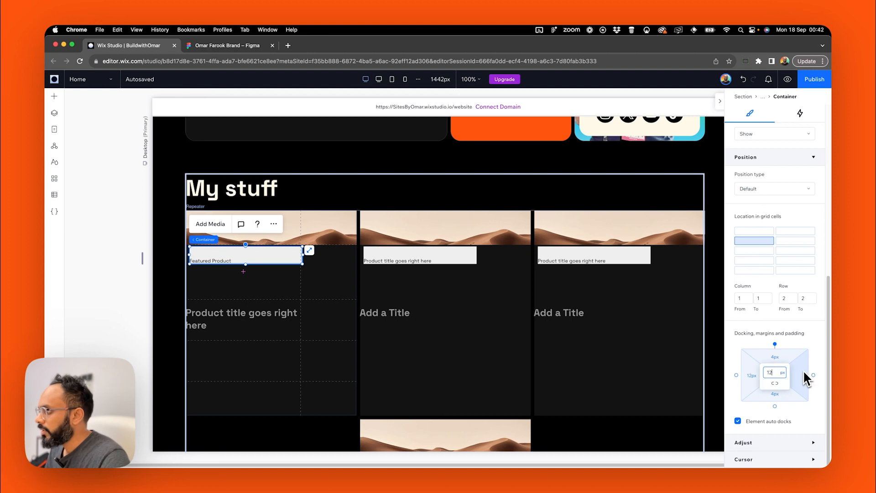
{"action": "key", "text": "Return"}
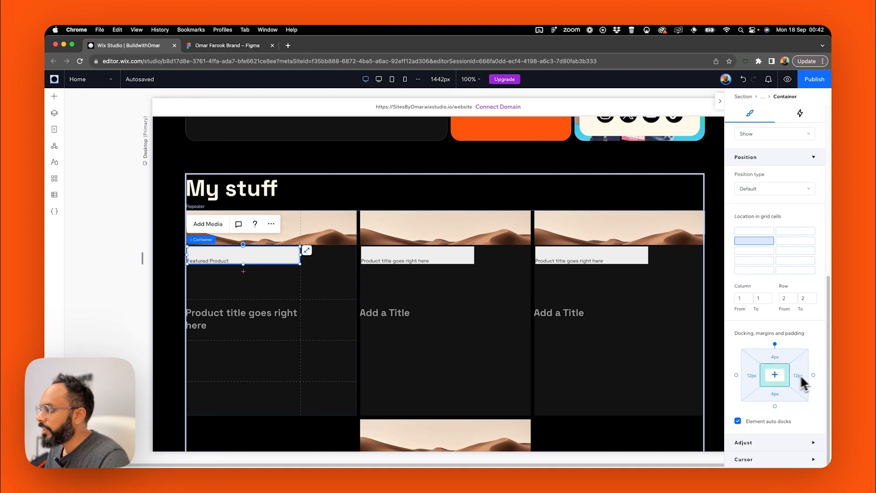
Open the badge container's inner padding, switch the top value's unit to pixels and set it to 4 px.
{"action": "left_click", "coordinate": [776, 370]}
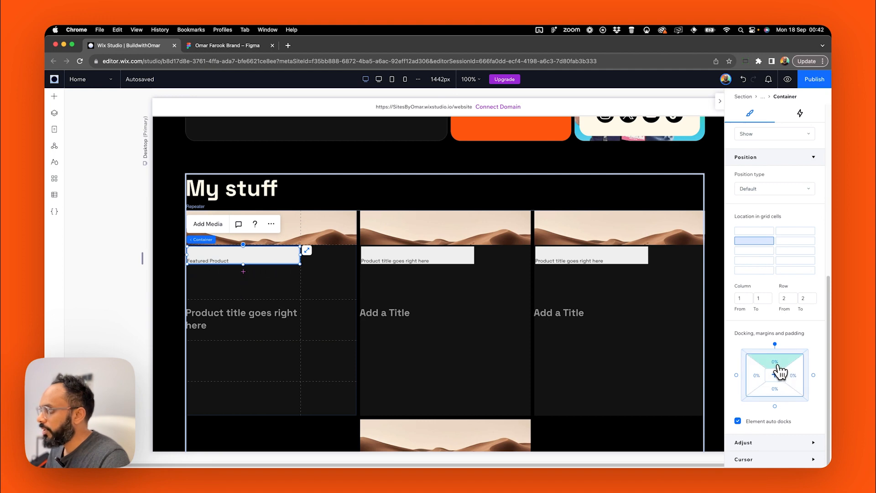
{"action": "left_click", "coordinate": [779, 373]}
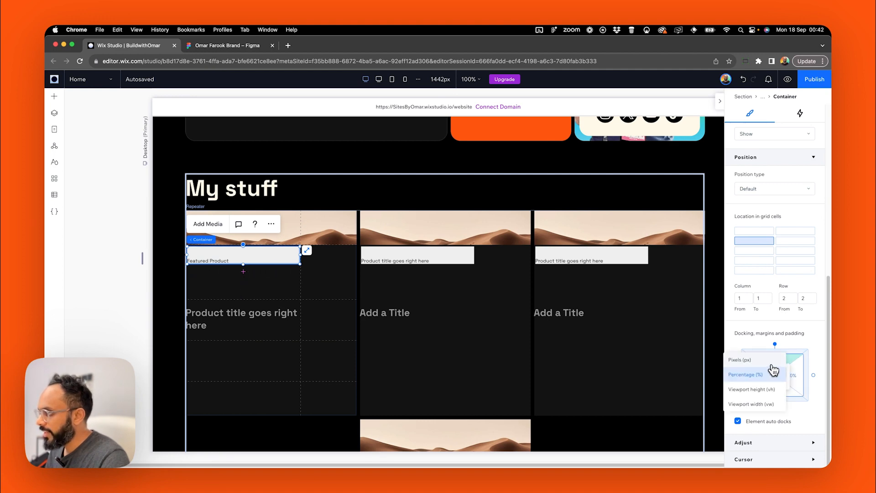
{"action": "left_click", "coordinate": [773, 370]}
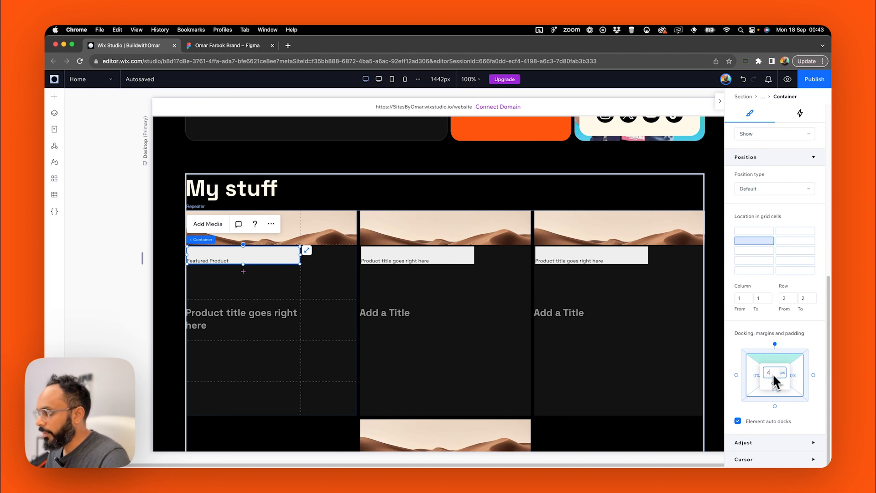
Set the Featured Product container's padding to 4 px at the top and bottom and 12 px at the left and right.
{"action": "left_click", "coordinate": [807, 335]}
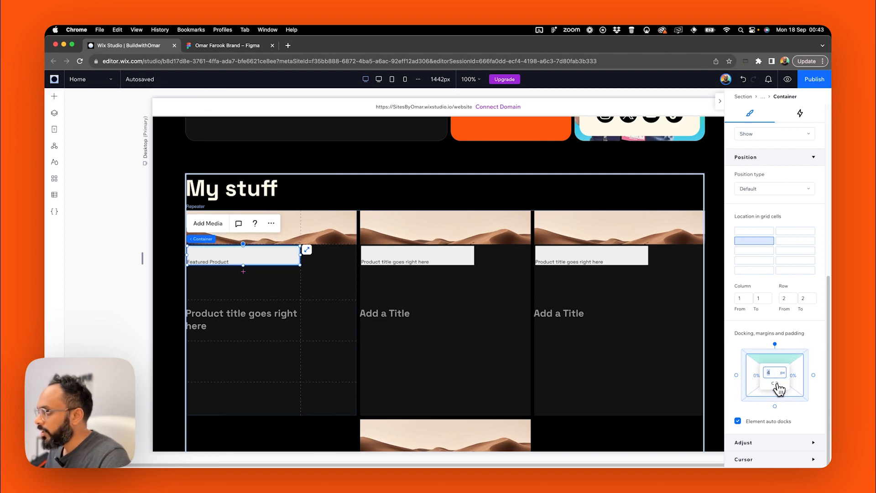
{"action": "left_click", "coordinate": [775, 373]}
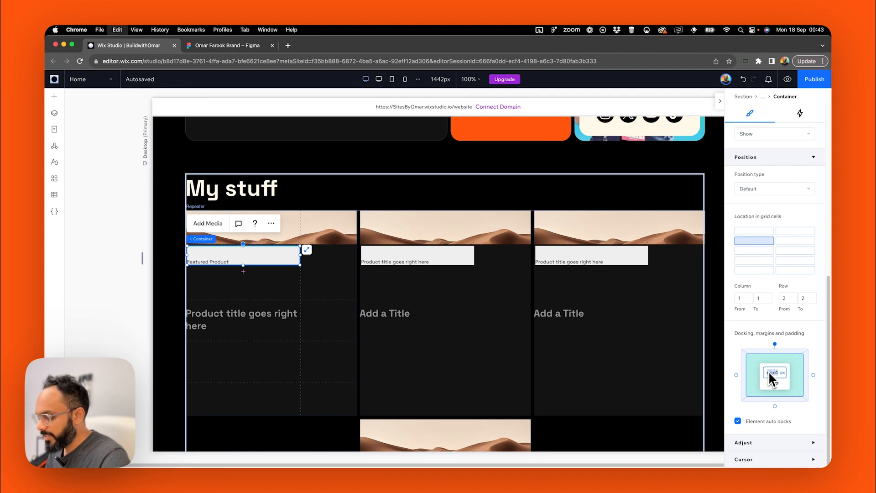
{"action": "type", "text": "4"}
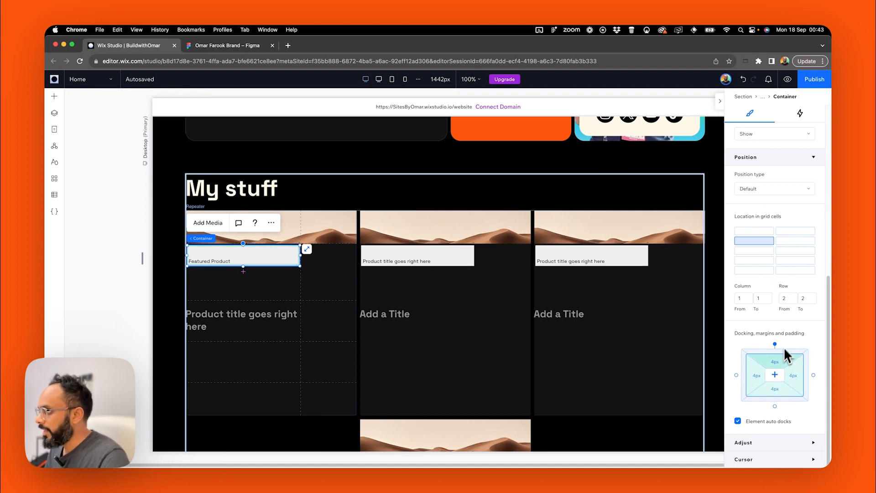
{"action": "left_click", "coordinate": [763, 377]}
{"action": "type", "text": "12"}
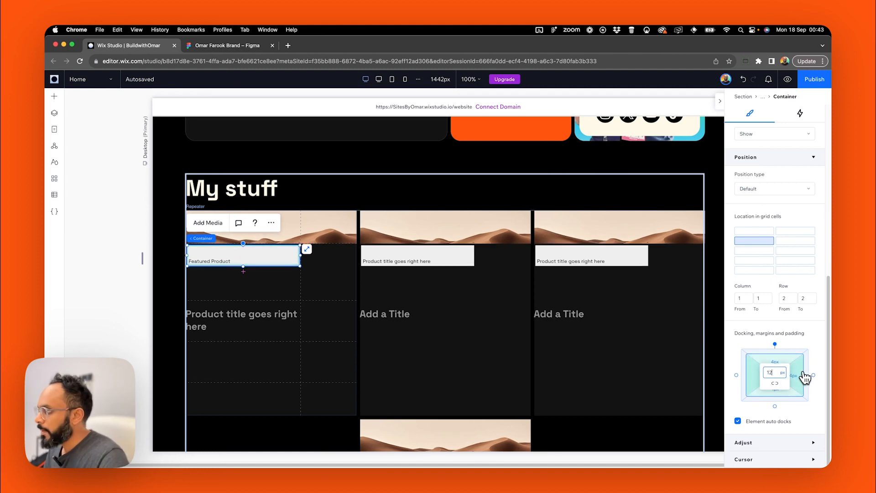
{"action": "left_click", "coordinate": [802, 379]}
{"action": "type", "text": "12"}
{"action": "key", "text": "Return"}
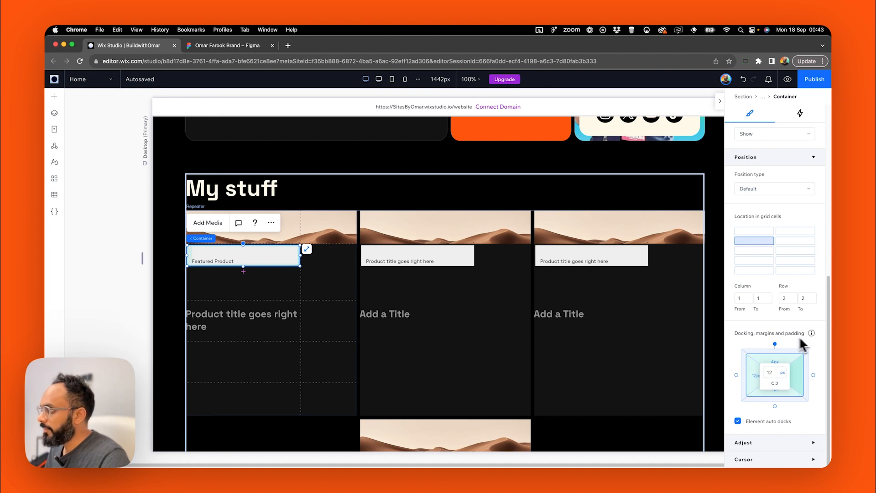
Centre the Featured Product text vertically in its container and narrow the container to about 181 px.
{"action": "left_click", "coordinate": [206, 264]}
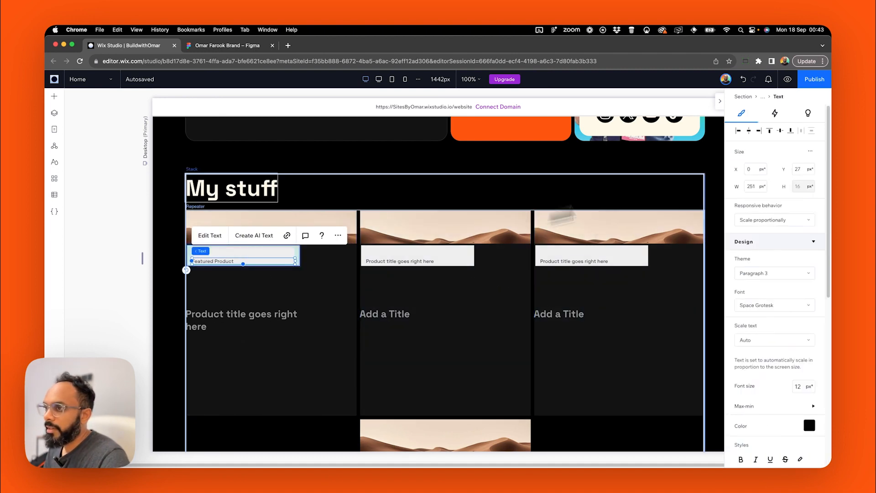
{"action": "left_click", "coordinate": [782, 132]}
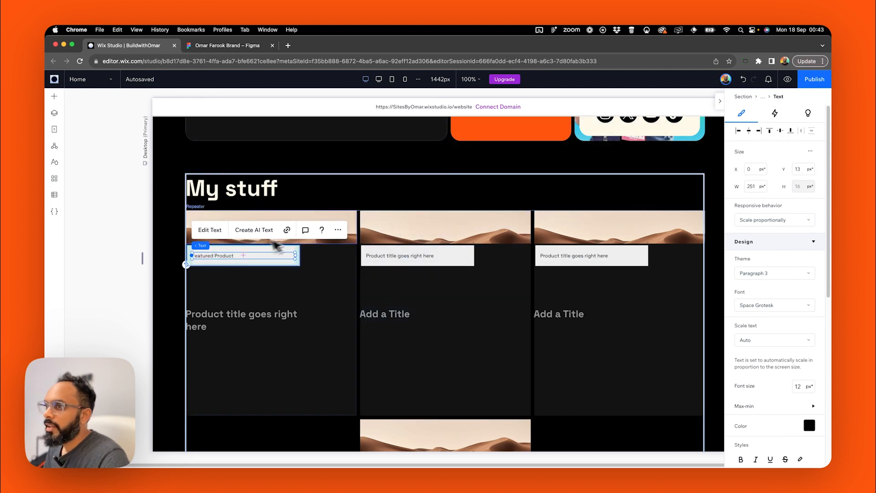
{"action": "left_click", "coordinate": [297, 254]}
{"action": "left_click_drag", "start_coordinate": [299, 255], "coordinate": [264, 266]}
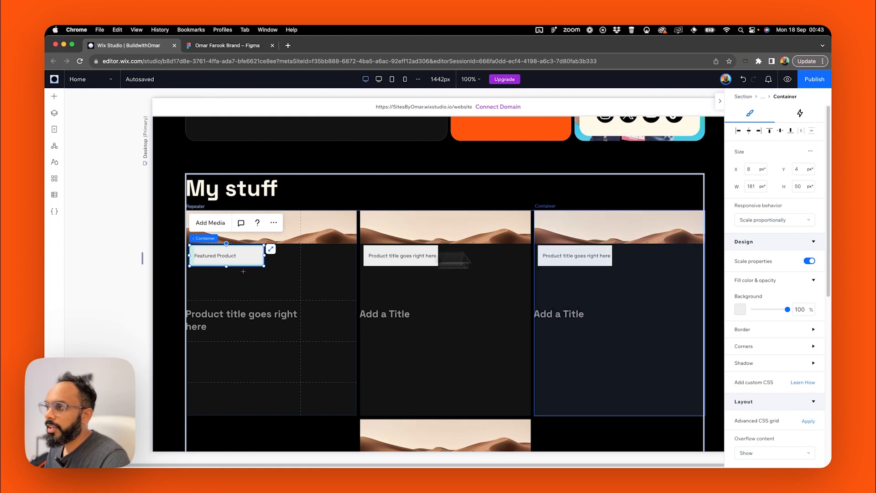
Round all corners of the Featured Product container with a 24 px radius.
{"action": "left_click", "coordinate": [769, 348]}
{"action": "left_click", "coordinate": [739, 373]}
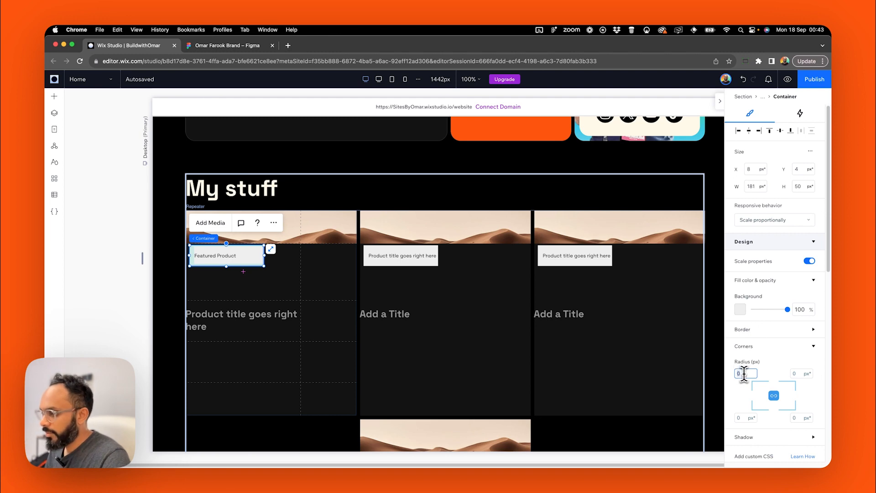
{"action": "type", "text": "24"}
{"action": "key", "text": "Return"}
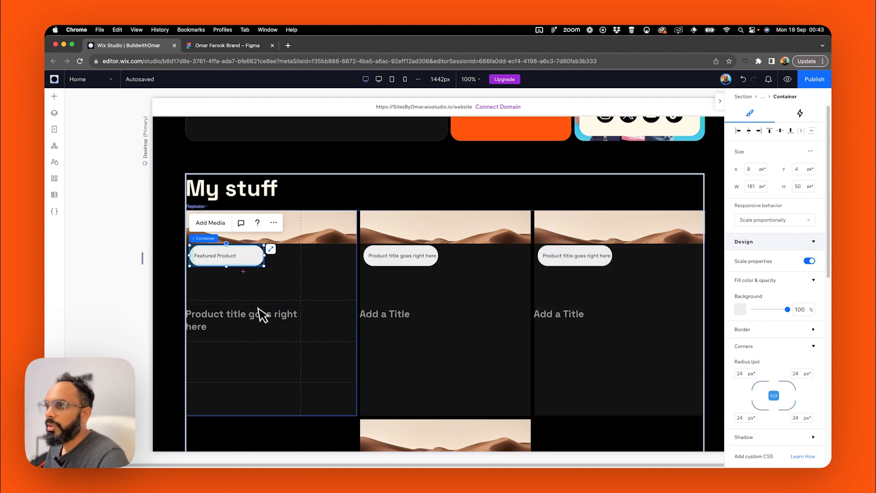
Set the Featured Product text's responsive behavior to Wrap, narrow it to about 157 px and centre-align it.
{"action": "left_click", "coordinate": [219, 258]}
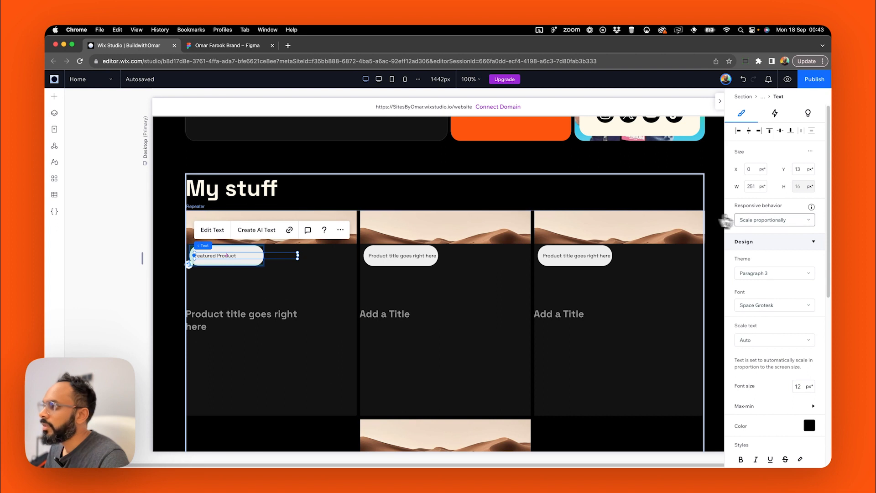
{"action": "left_click", "coordinate": [767, 220]}
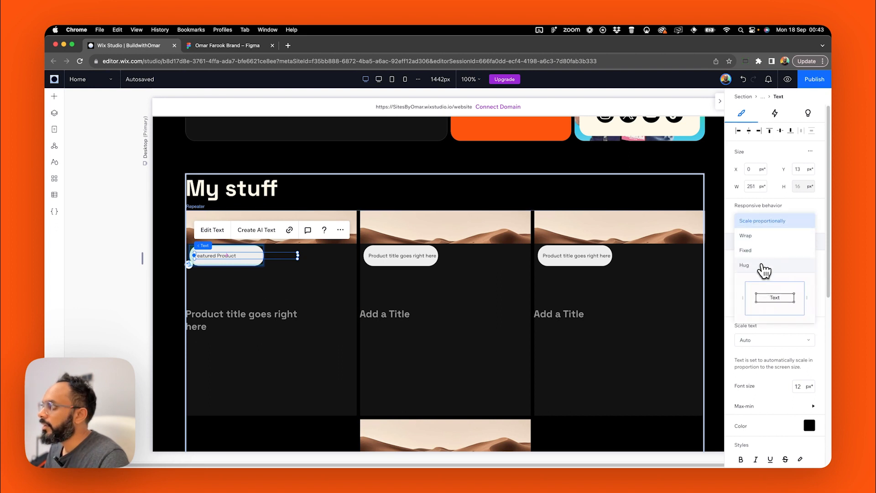
{"action": "left_click", "coordinate": [769, 235]}
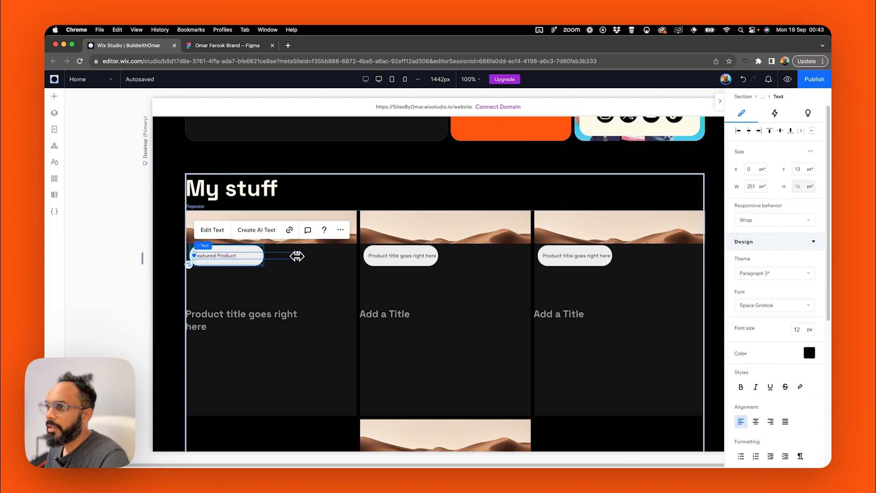
{"action": "left_click_drag", "start_coordinate": [297, 255], "coordinate": [254, 258]}
{"action": "left_click", "coordinate": [756, 421]}
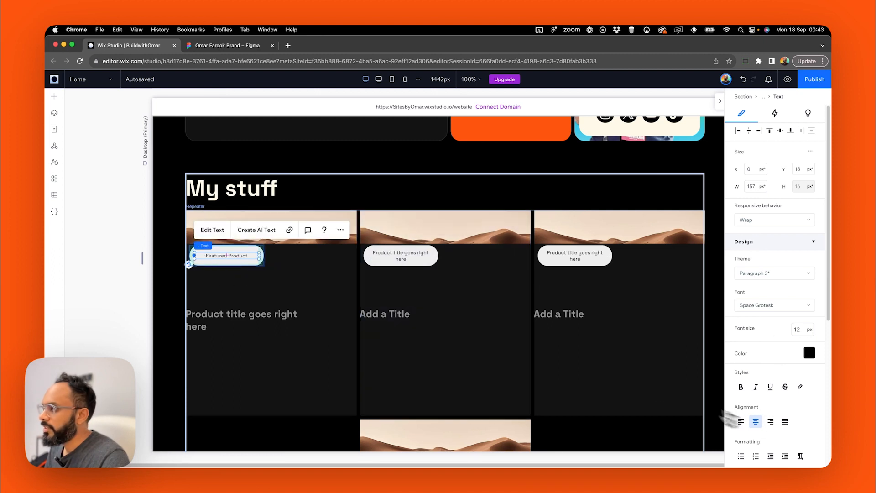
Move the Featured Product container down and inward to about X 20, Y 27.
{"action": "left_click", "coordinate": [240, 249]}
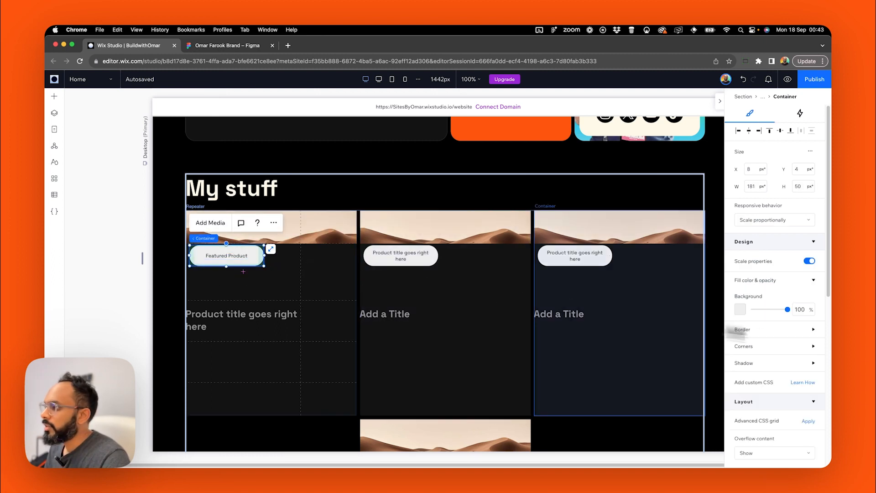
{"action": "left_click_drag", "start_coordinate": [233, 255], "coordinate": [239, 263]}
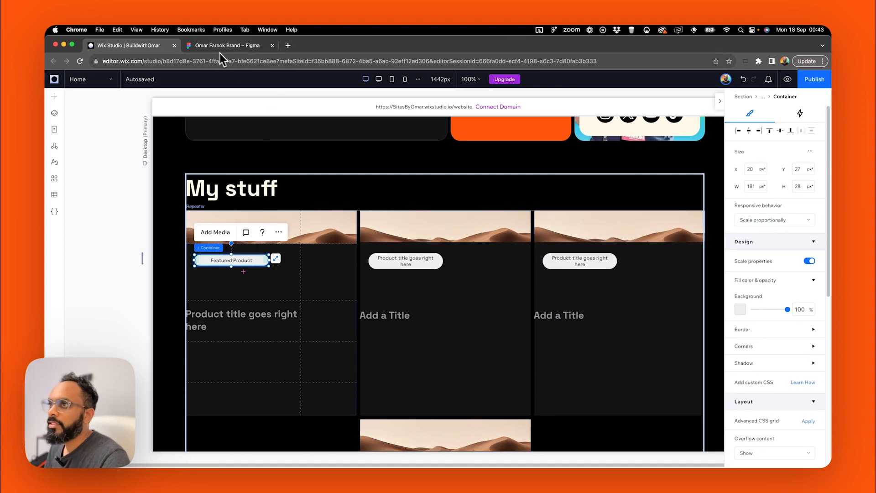
Check the Featured Product badge's frame size in the Figma design, and set the Wix Studio container's height to 32 px.
{"action": "left_click", "coordinate": [220, 46]}
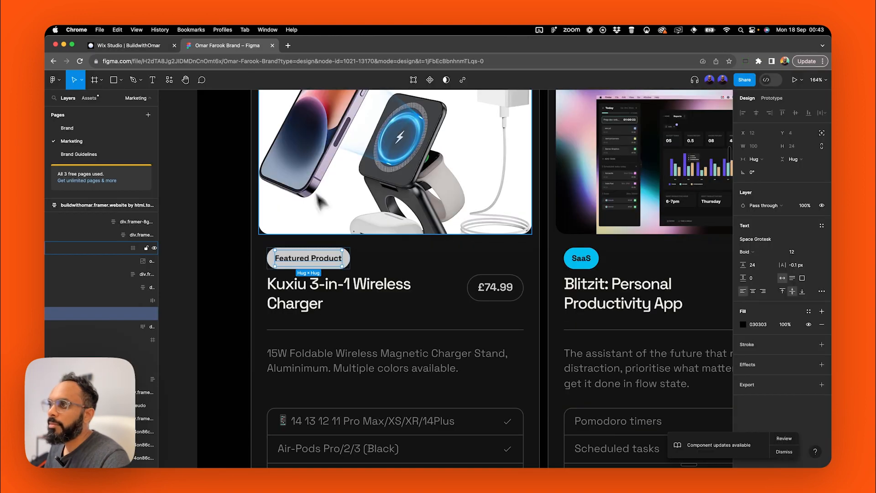
{"action": "left_click", "coordinate": [342, 250]}
{"action": "left_click", "coordinate": [348, 260]}
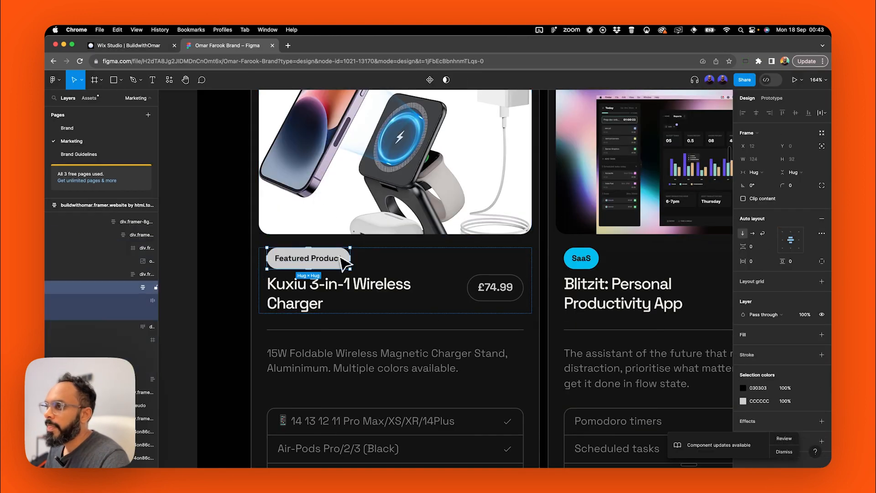
{"action": "left_click", "coordinate": [157, 45]}
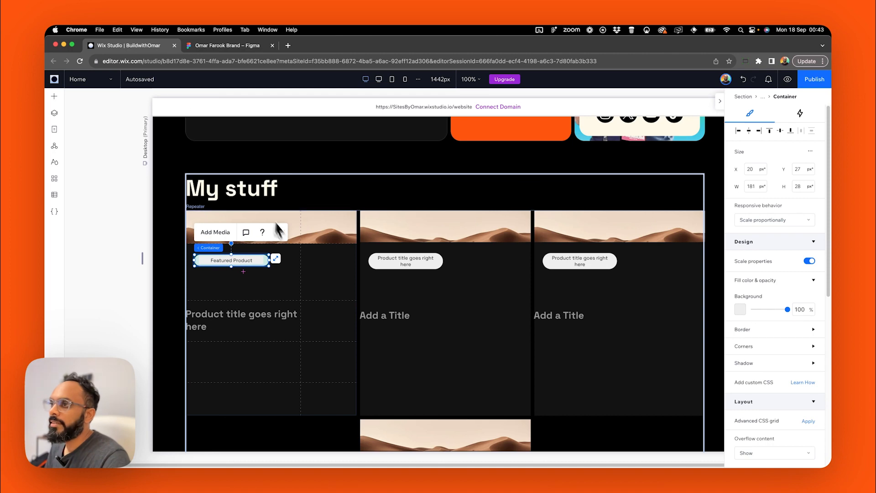
{"action": "left_click", "coordinate": [800, 186]}
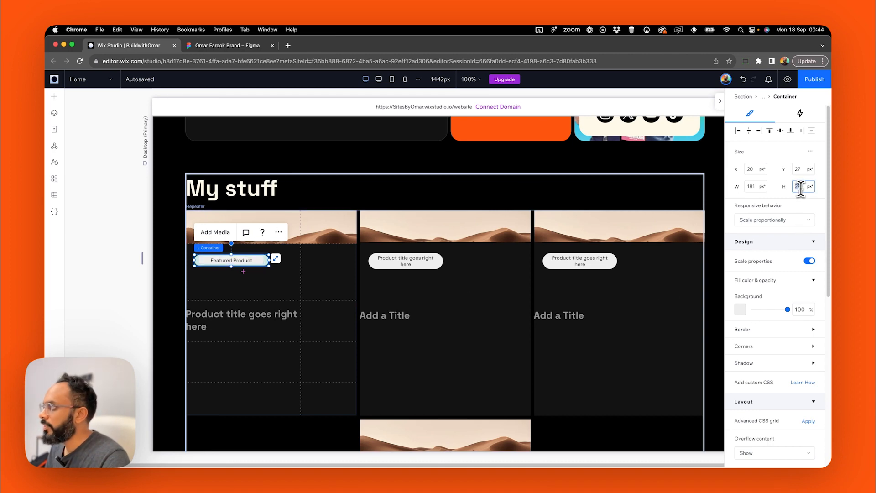
{"action": "type", "text": "32"}
{"action": "key", "text": "Return"}
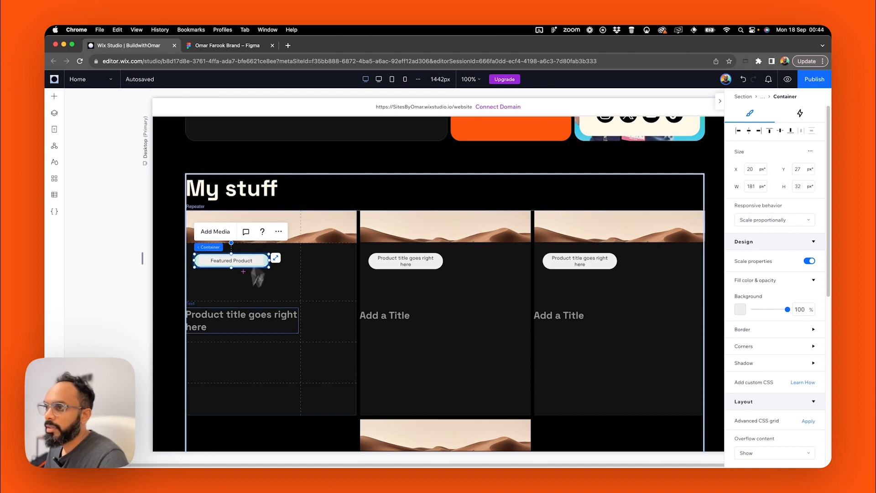
Align the badge container to the left of its cell and narrow it to about 161 px, with its text about 137 px wide.
{"action": "left_click", "coordinate": [737, 133]}
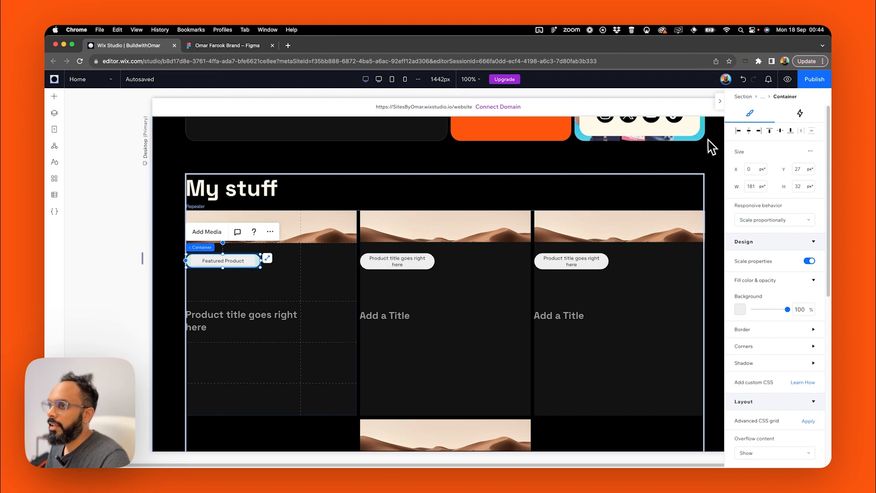
{"action": "mouse_move", "coordinate": [260, 261]}
{"action": "left_mouse_down"}
{"action": "mouse_move", "coordinate": [251, 256]}
{"action": "mouse_move", "coordinate": [256, 251]}
{"action": "mouse_move", "coordinate": [250, 265]}
{"action": "left_mouse_up"}
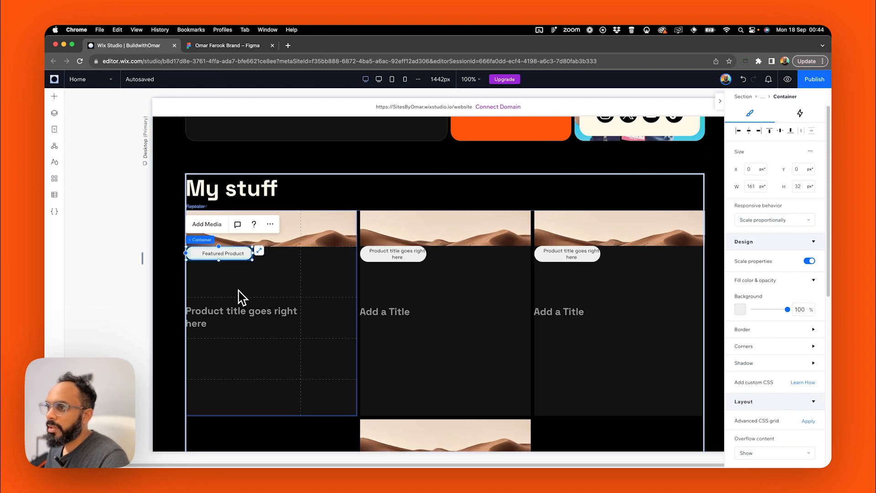
{"action": "left_click", "coordinate": [223, 252]}
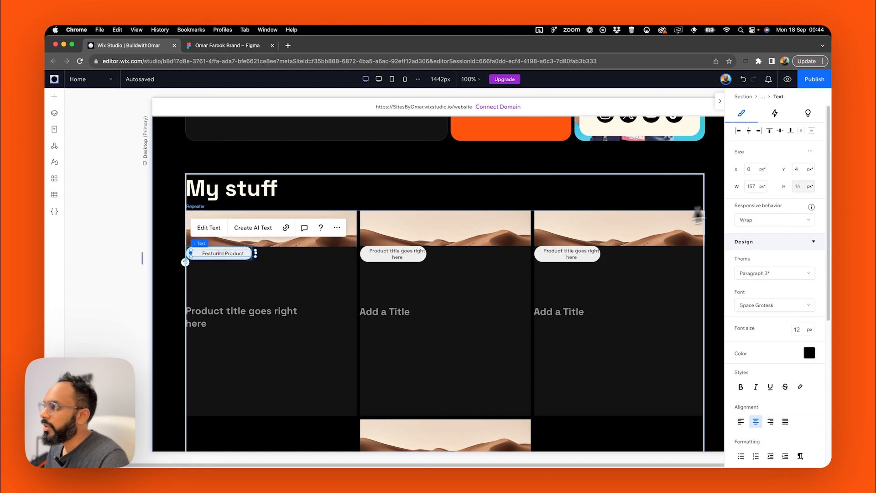
{"action": "left_click_drag", "start_coordinate": [256, 254], "coordinate": [249, 255]}
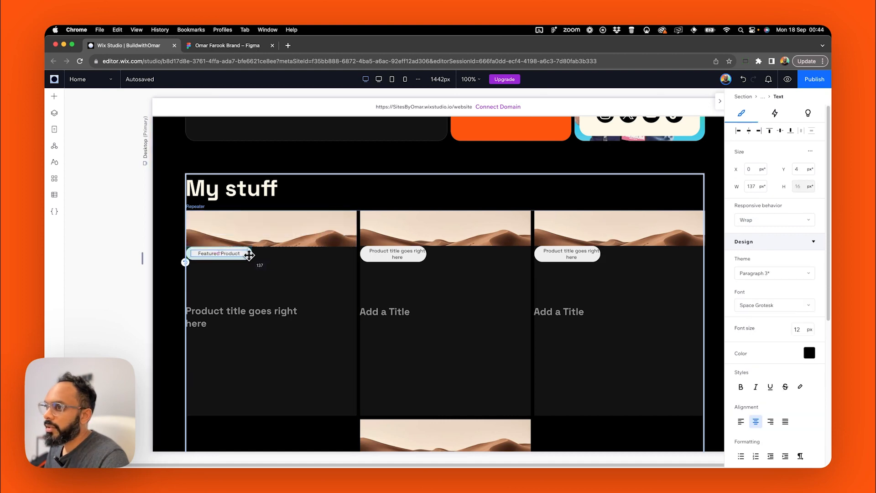
Review the badge text's responsive behavior options and its formatting, spacing and docking settings.
{"action": "left_click", "coordinate": [766, 219]}
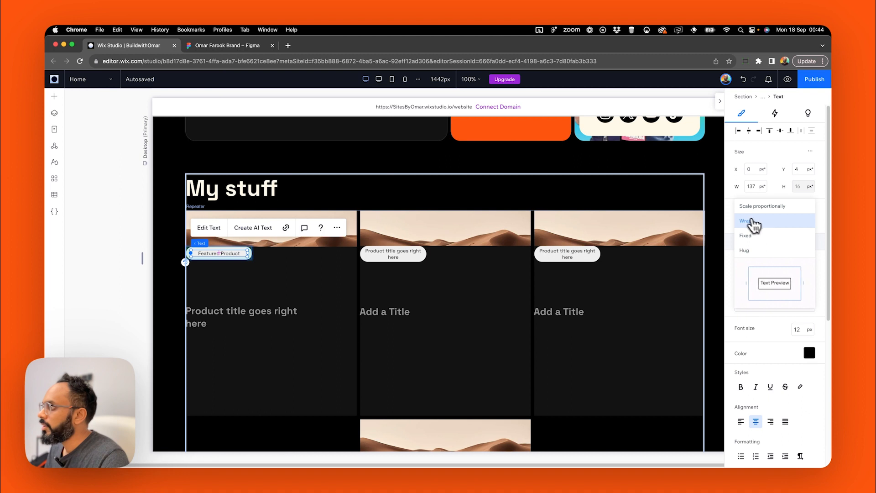
{"action": "left_click", "coordinate": [757, 224]}
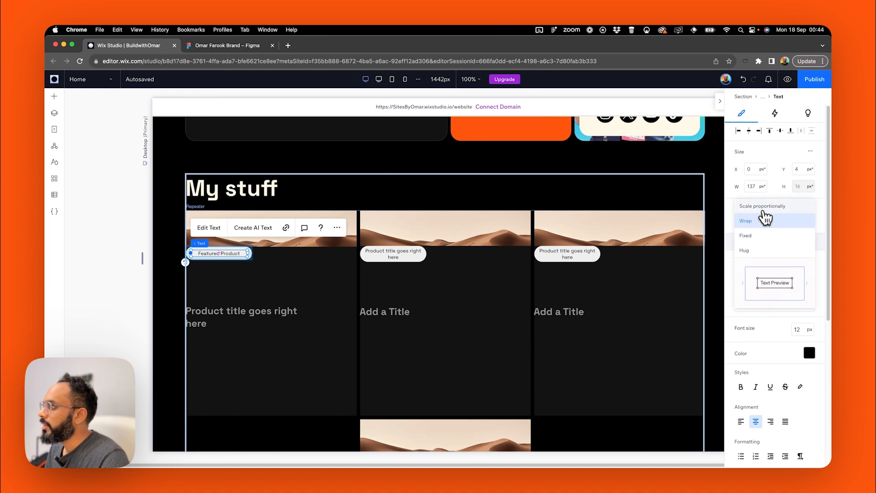
{"action": "left_click", "coordinate": [730, 219]}
{"action": "scroll", "coordinate": [776, 347], "scroll_direction": "down", "scroll_amount": 5}
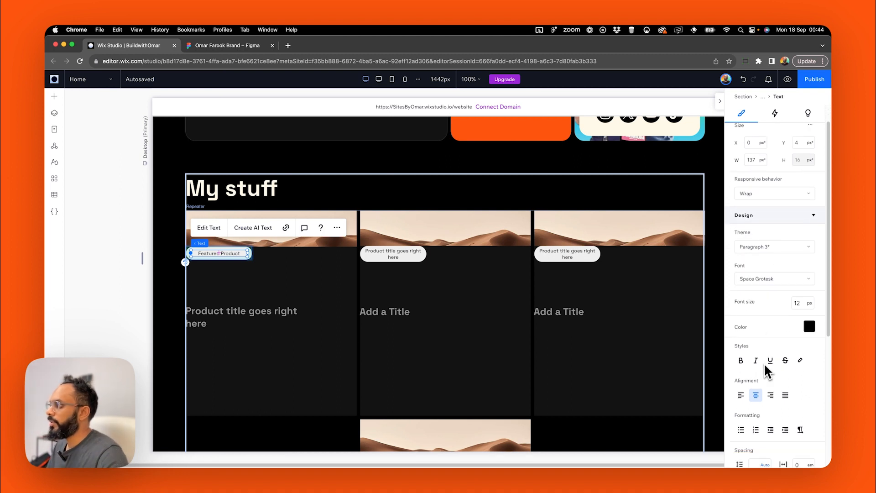
{"action": "scroll", "coordinate": [763, 367], "scroll_direction": "down", "scroll_amount": 4}
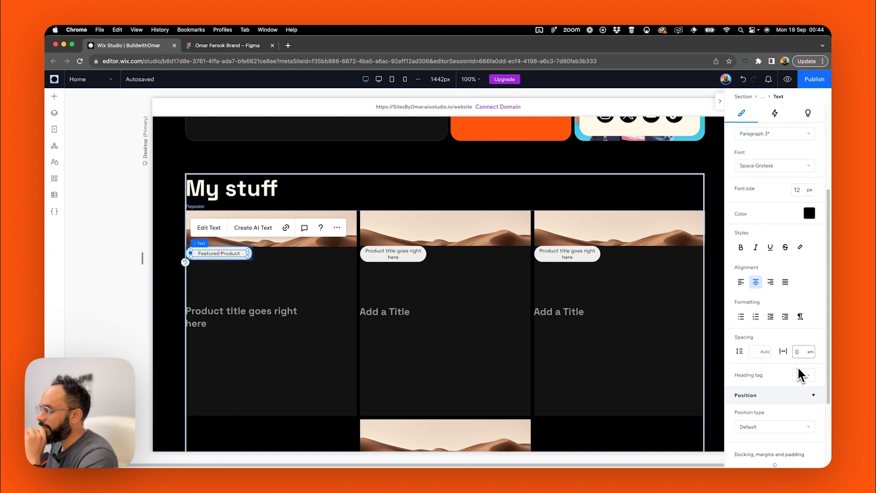
{"action": "scroll", "coordinate": [797, 366], "scroll_direction": "down", "scroll_amount": 1}
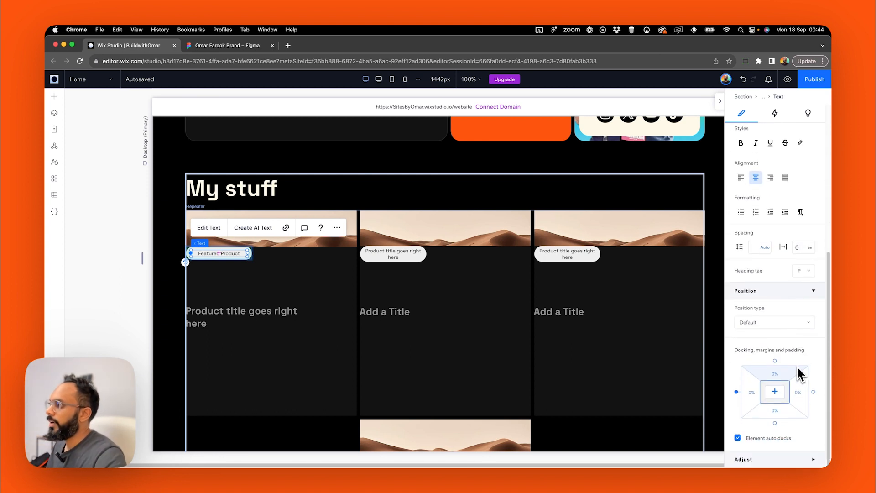
{"action": "scroll", "coordinate": [797, 366], "scroll_direction": "up", "scroll_amount": 6}
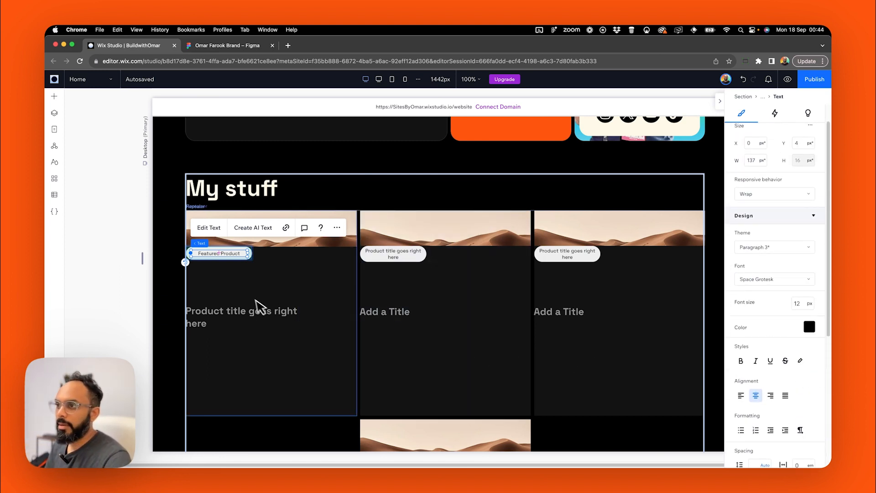
Select the first product card's grid container and switch its second row's sizing to pixels.
{"action": "left_click", "coordinate": [117, 285]}
{"action": "left_click", "coordinate": [267, 316]}
{"action": "left_click", "coordinate": [211, 315]}
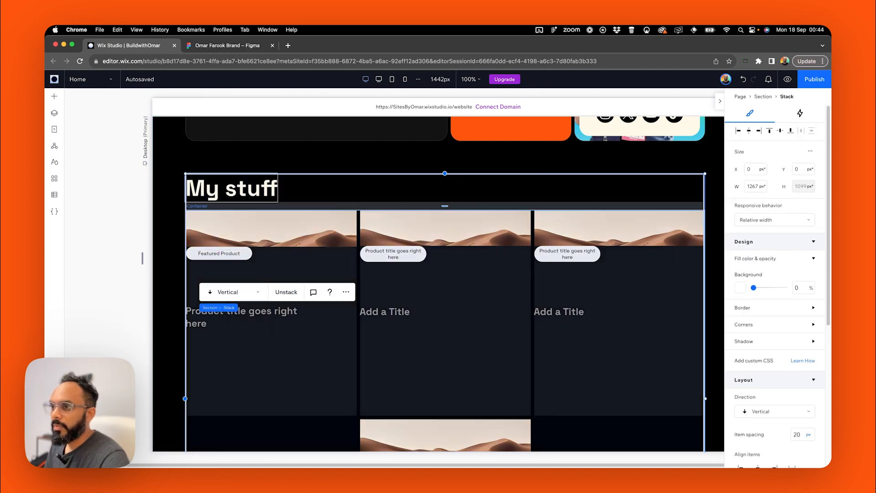
{"action": "left_click", "coordinate": [211, 278]}
{"action": "left_click", "coordinate": [193, 297]}
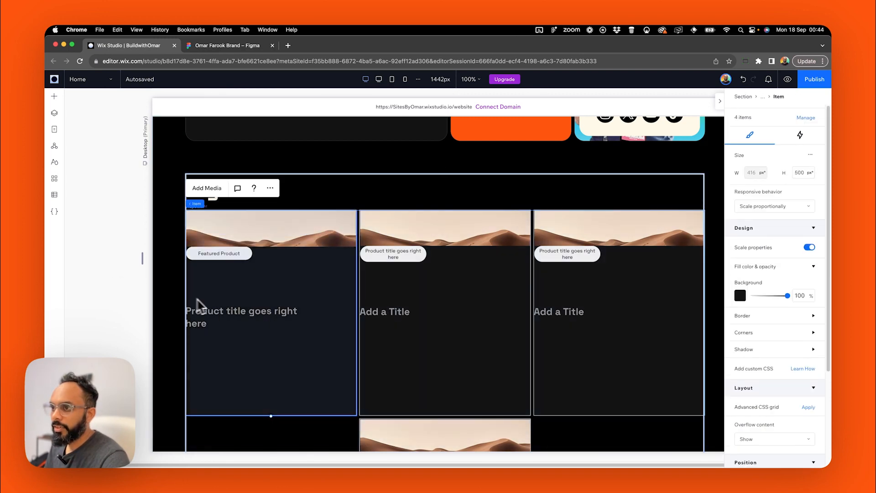
{"action": "left_click", "coordinate": [252, 302]}
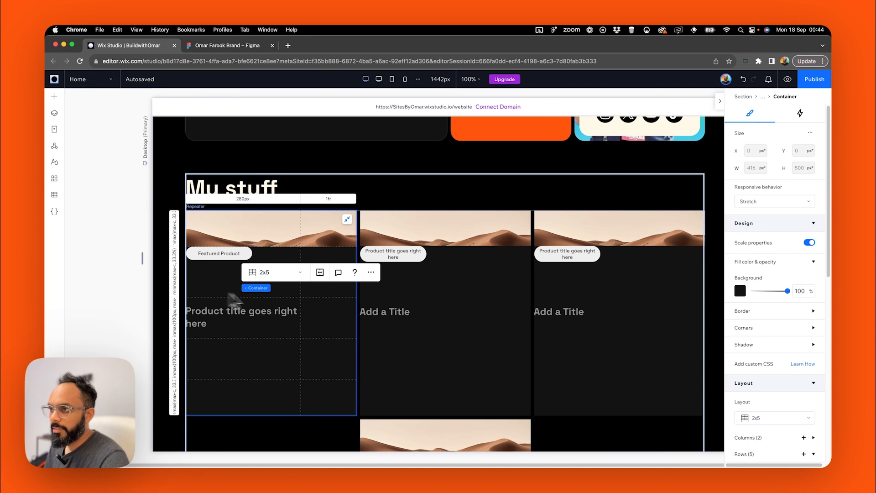
{"action": "scroll", "coordinate": [765, 335], "scroll_direction": "down", "scroll_amount": 1}
{"action": "scroll", "coordinate": [781, 322], "scroll_direction": "down", "scroll_amount": 5}
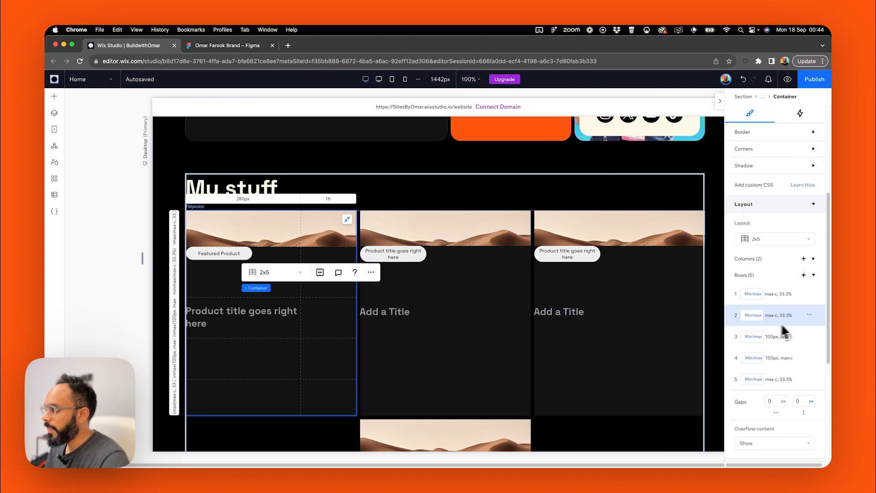
{"action": "left_click", "coordinate": [761, 317]}
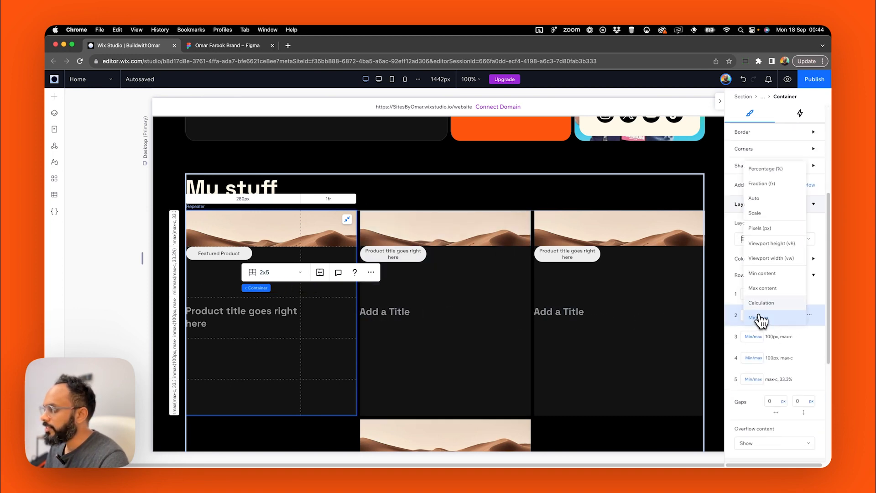
{"action": "left_click", "coordinate": [760, 228]}
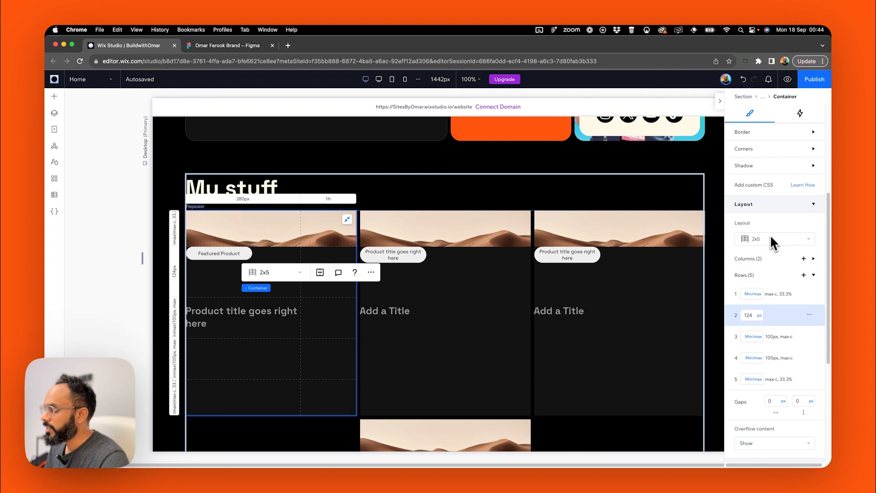
Try a height of 23 px for the card grid's second row and undo the change.
{"action": "left_click", "coordinate": [748, 315]}
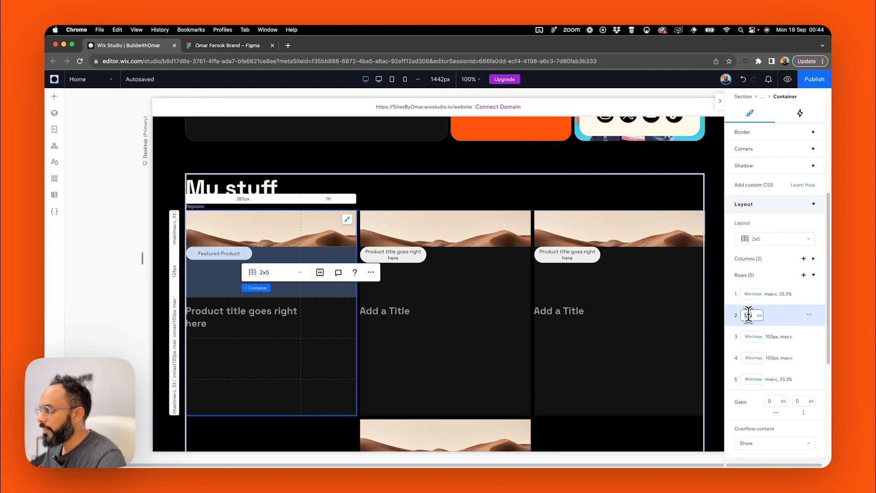
{"action": "left_click", "coordinate": [756, 261]}
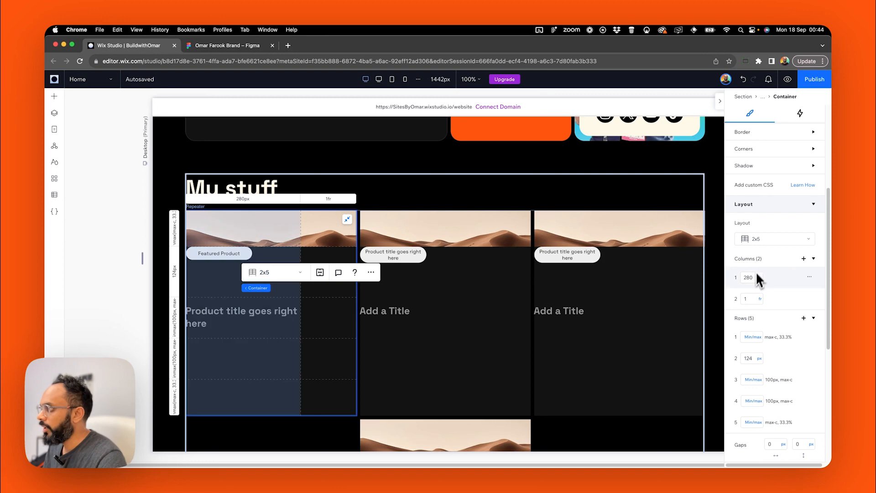
{"action": "double_click", "coordinate": [753, 357]}
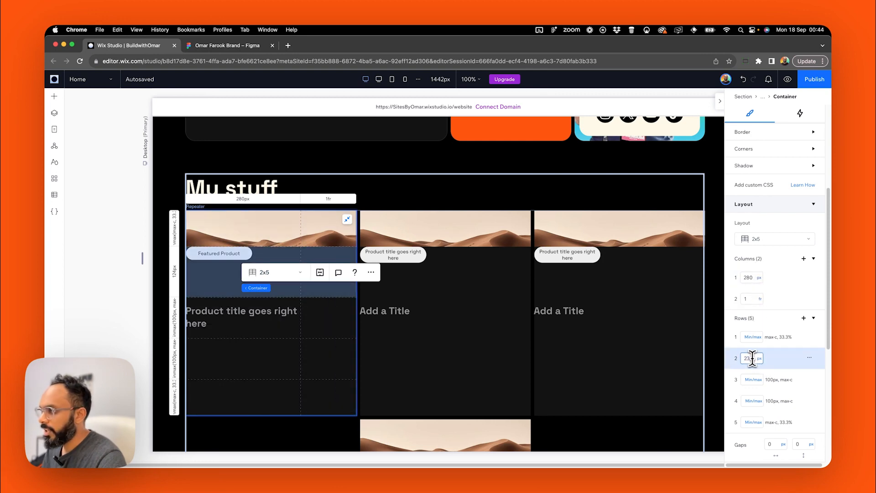
{"action": "type", "text": "23"}
{"action": "left_click", "coordinate": [787, 296]}
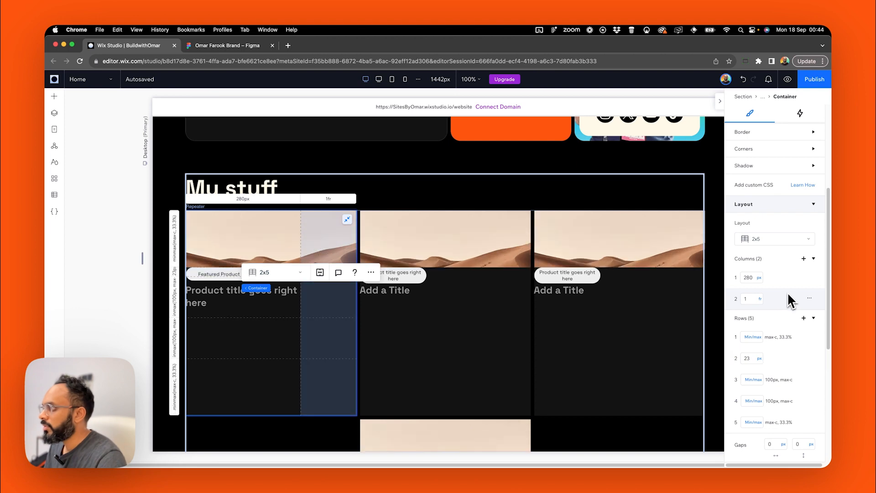
{"action": "key", "text": "super+z"}
{"action": "double_click", "coordinate": [753, 298]}
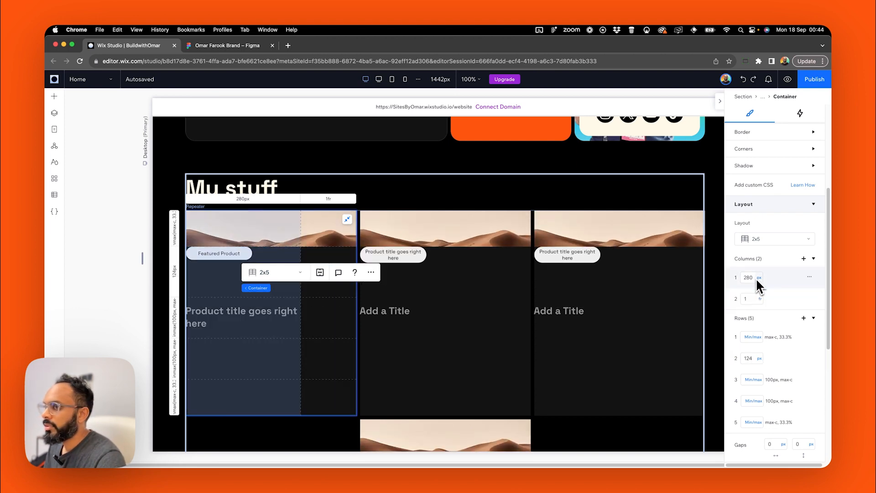
Set the height of the card grid's second row to 32 px.
{"action": "double_click", "coordinate": [752, 359]}
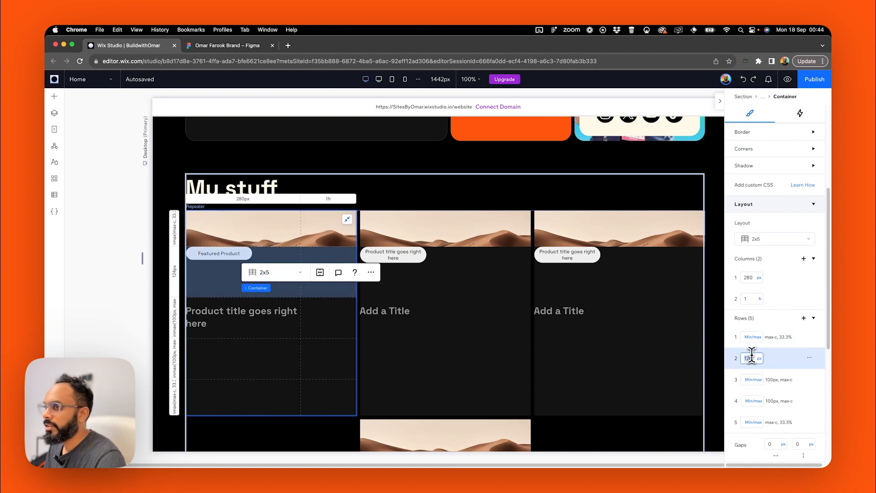
{"action": "left_click", "coordinate": [760, 359]}
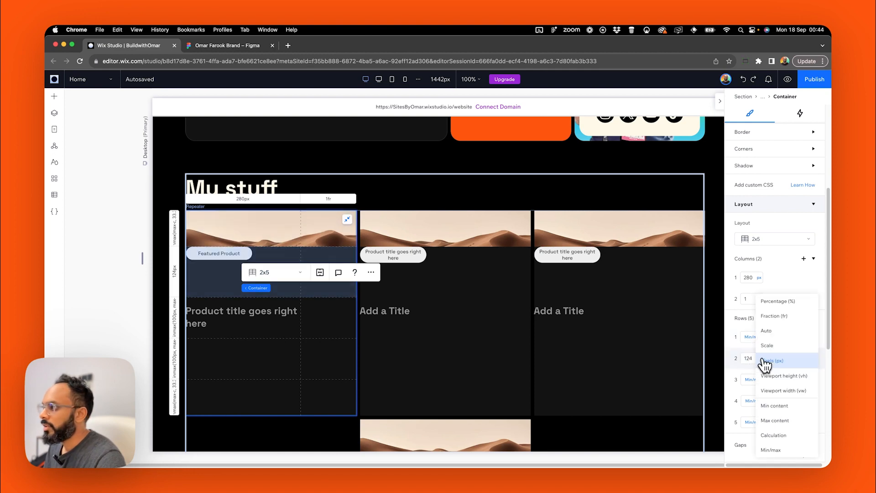
{"action": "left_click", "coordinate": [758, 360]}
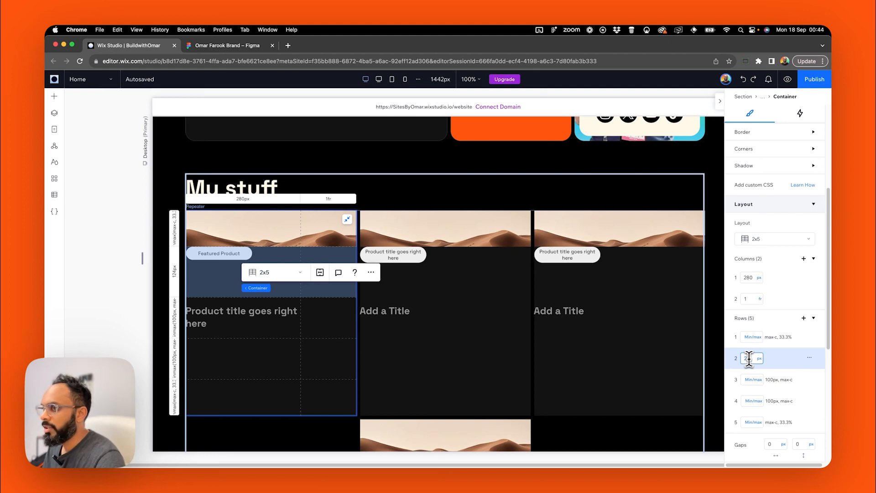
{"action": "left_click", "coordinate": [748, 359]}
{"action": "type", "text": "32"}
{"action": "key", "text": "Return"}
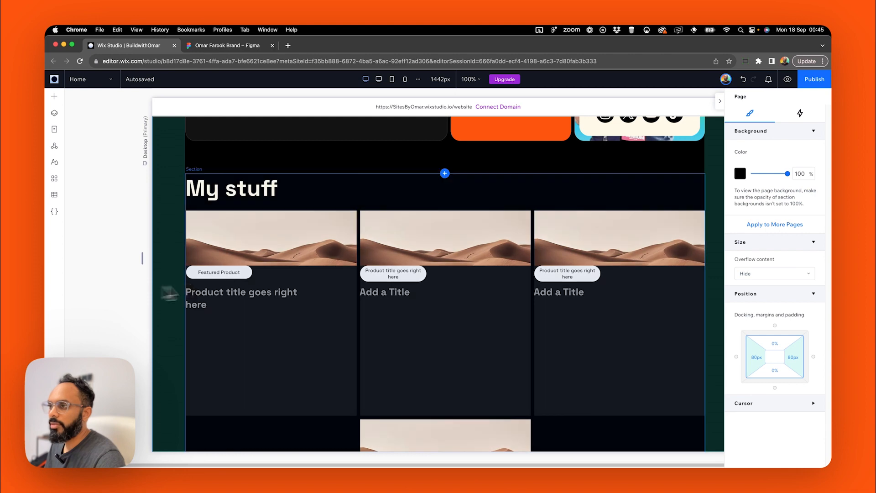
Align the first card's product title to the top of its grid cell.
{"action": "left_click", "coordinate": [260, 289]}
{"action": "left_click", "coordinate": [265, 290]}
{"action": "left_click", "coordinate": [292, 282]}
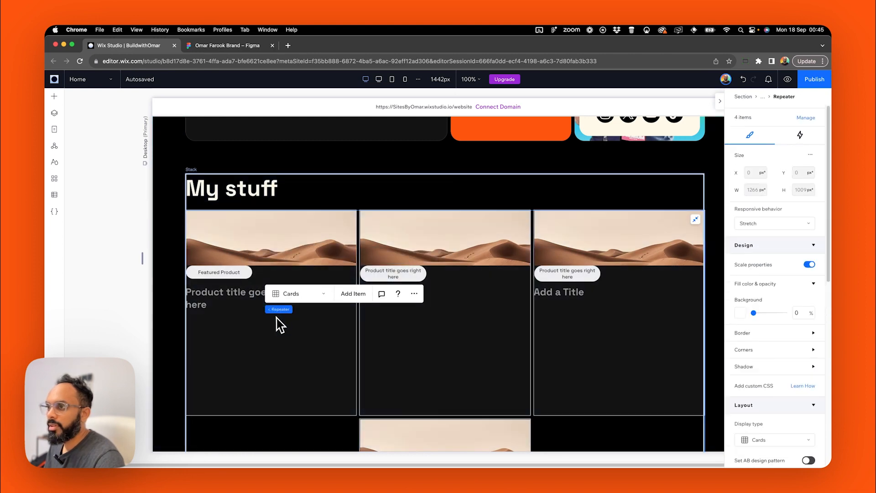
{"action": "left_click", "coordinate": [274, 333]}
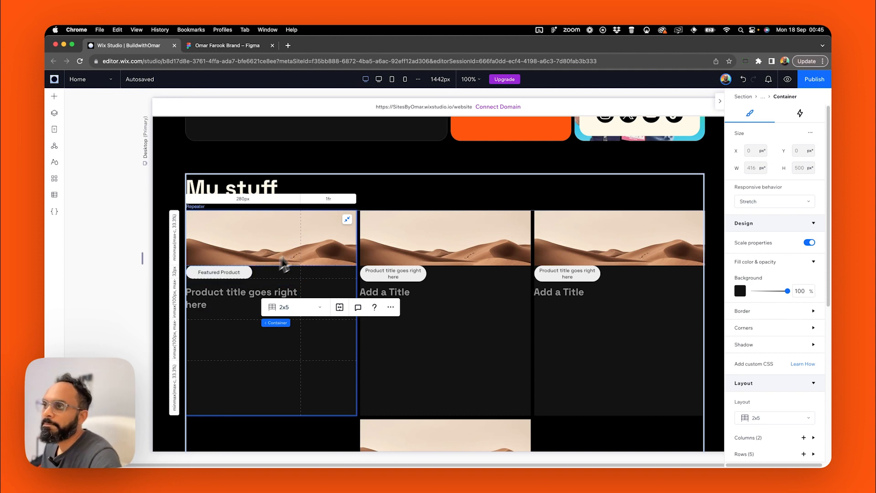
{"action": "left_click", "coordinate": [213, 295]}
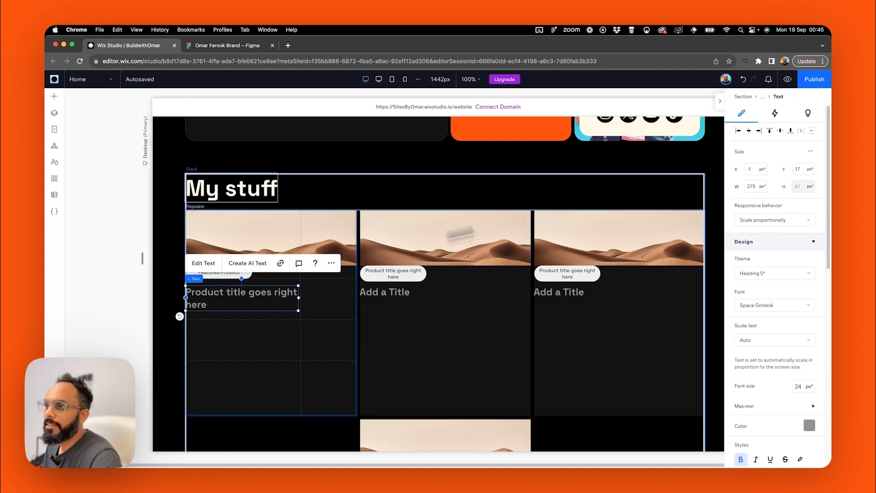
{"action": "left_click", "coordinate": [770, 132]}
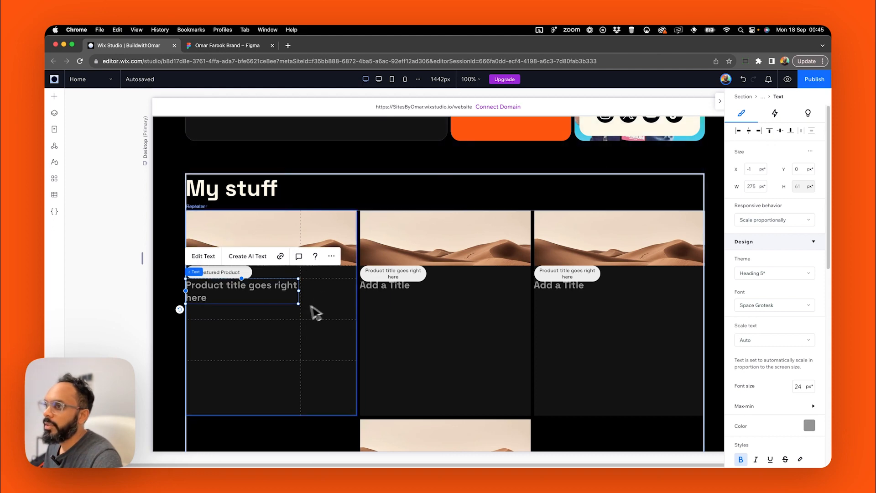
Switch the card grid's third row, which holds the product title, to pixel sizing and set its height to 61 px.
{"action": "left_click", "coordinate": [282, 324]}
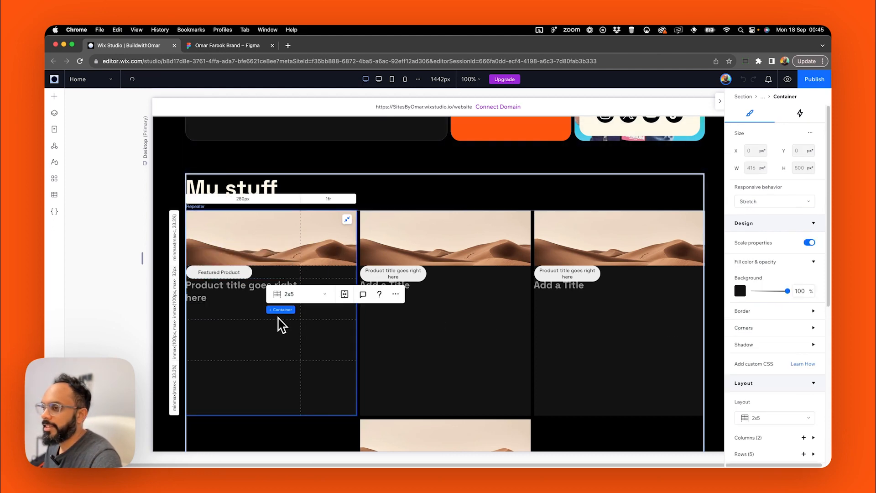
{"action": "left_click", "coordinate": [174, 306]}
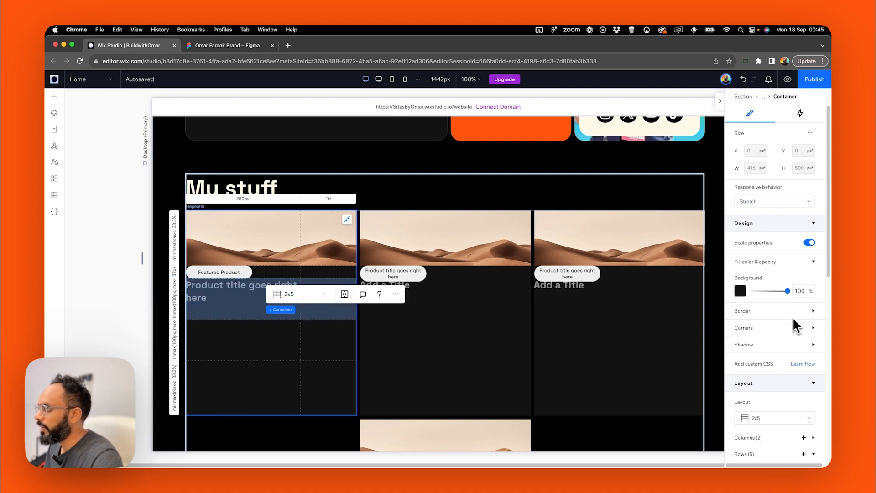
{"action": "scroll", "coordinate": [791, 238], "scroll_direction": "down", "scroll_amount": 5}
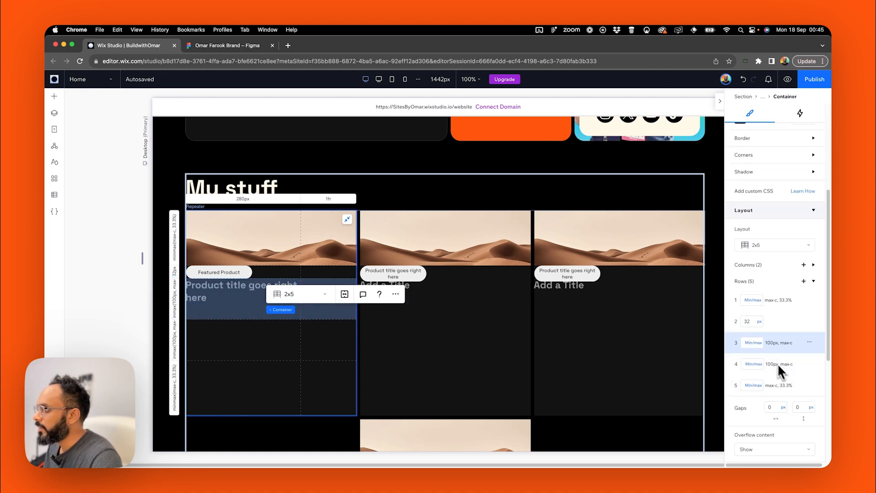
{"action": "left_click", "coordinate": [753, 342]}
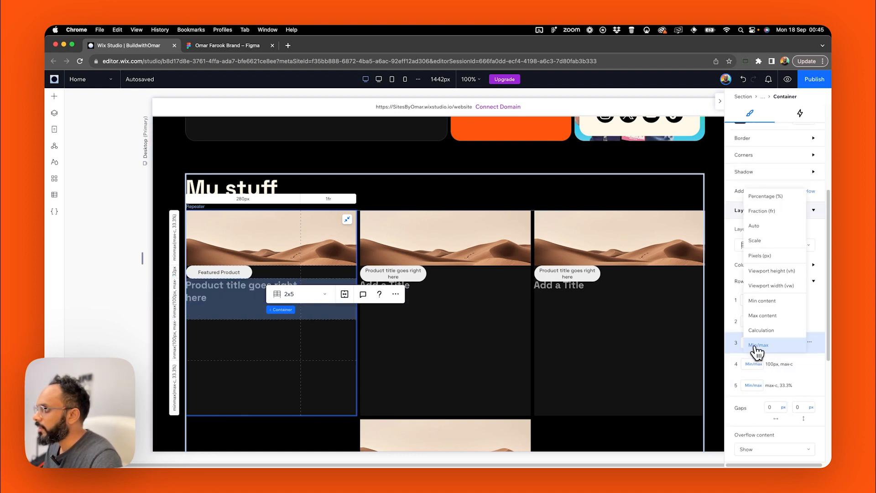
{"action": "left_click", "coordinate": [771, 257]}
{"action": "left_click", "coordinate": [750, 321]}
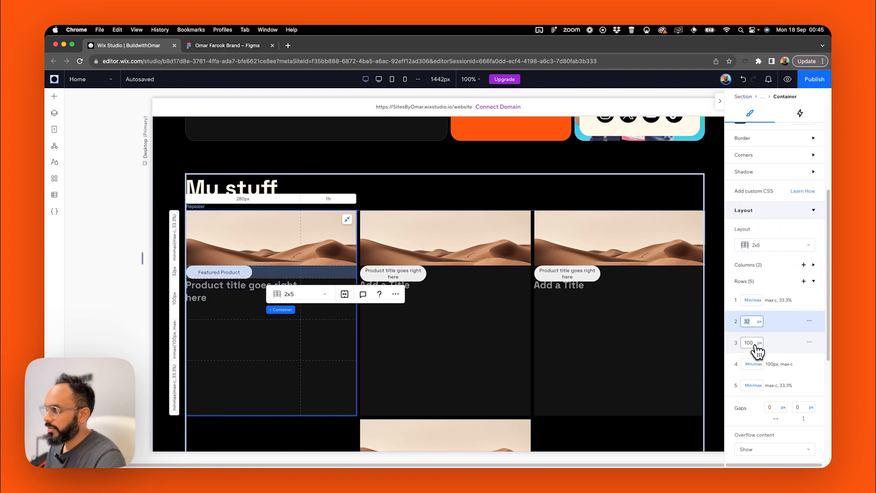
{"action": "left_click", "coordinate": [750, 343]}
{"action": "type", "text": "60"}
{"action": "key", "text": "Return"}
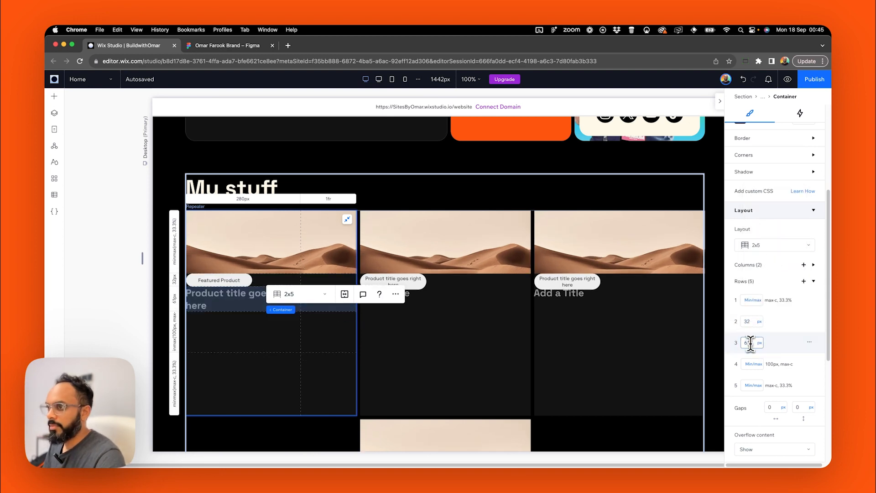
{"action": "left_click", "coordinate": [145, 296]}
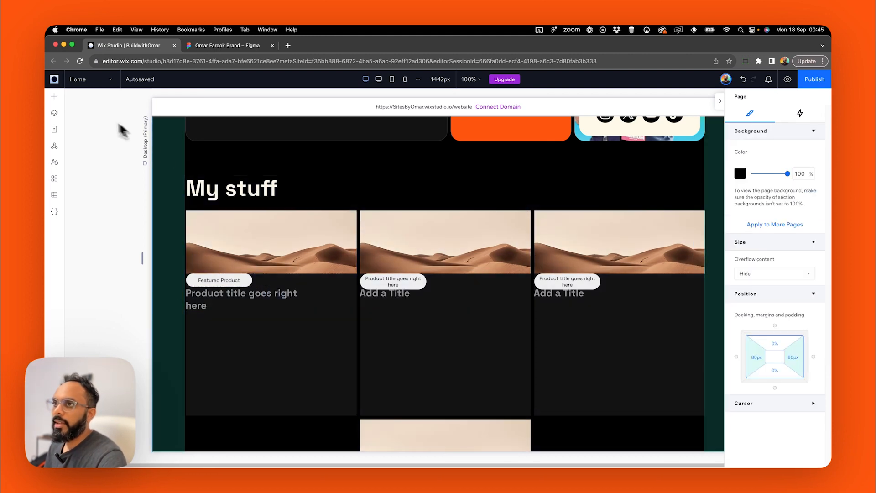
Check the price pill in the Figma design, and in Wix Studio duplicate the Featured Product badge into the cell beside the product title.
{"action": "left_click", "coordinate": [199, 45]}
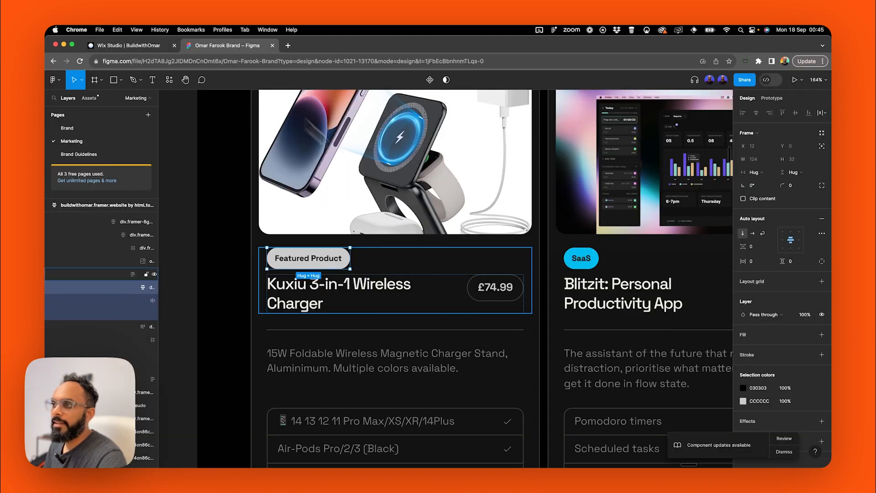
{"action": "left_click", "coordinate": [104, 45]}
{"action": "left_click", "coordinate": [228, 284]}
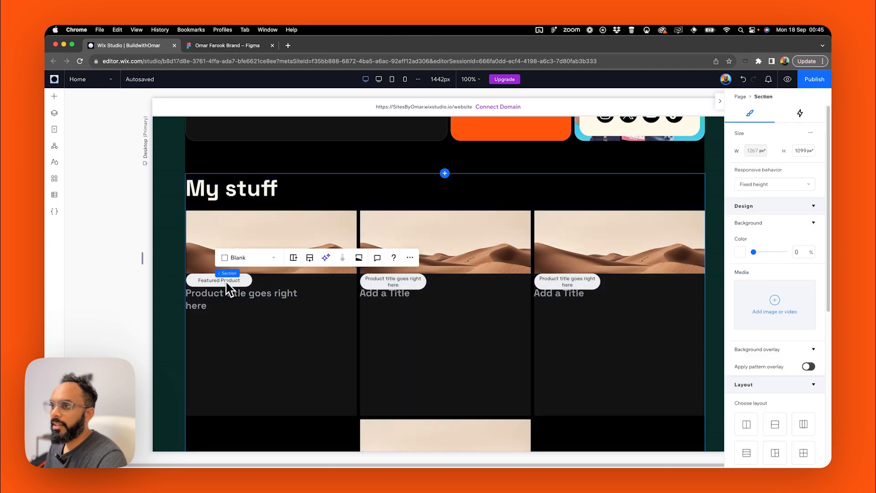
{"action": "left_click", "coordinate": [225, 282]}
{"action": "left_click", "coordinate": [203, 283]}
{"action": "left_click", "coordinate": [203, 284]}
{"action": "left_click", "coordinate": [203, 283]}
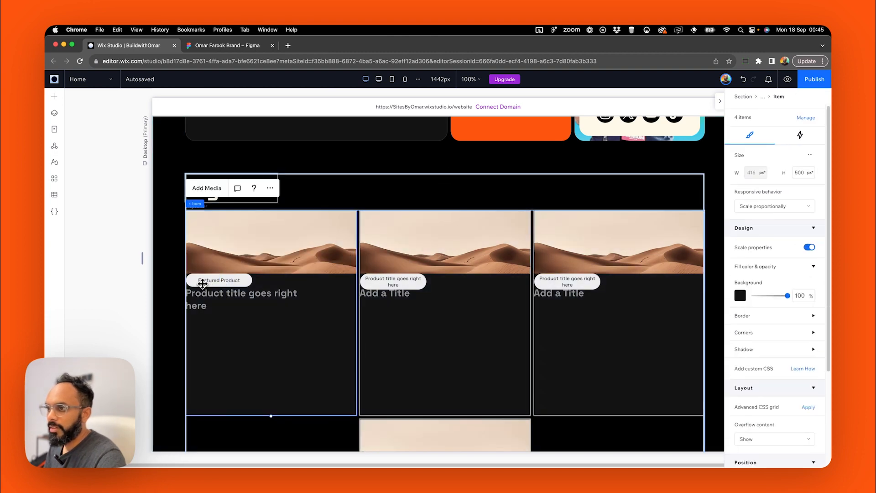
{"action": "left_click", "coordinate": [203, 283]}
{"action": "left_click", "coordinate": [203, 284]}
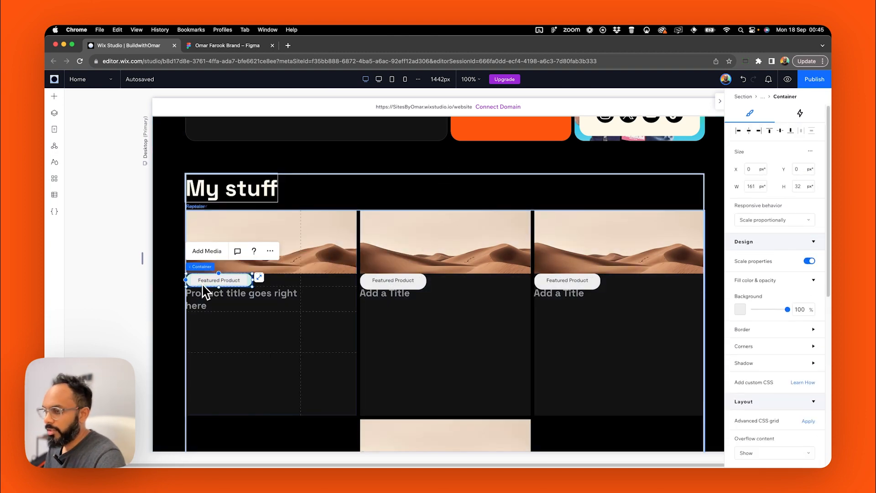
{"action": "left_click_drag", "start_coordinate": [207, 282], "coordinate": [351, 294]}
Set the background opacity of the duplicated badge container beside the title to 0% and open its border settings.
{"action": "left_click", "coordinate": [326, 295]}
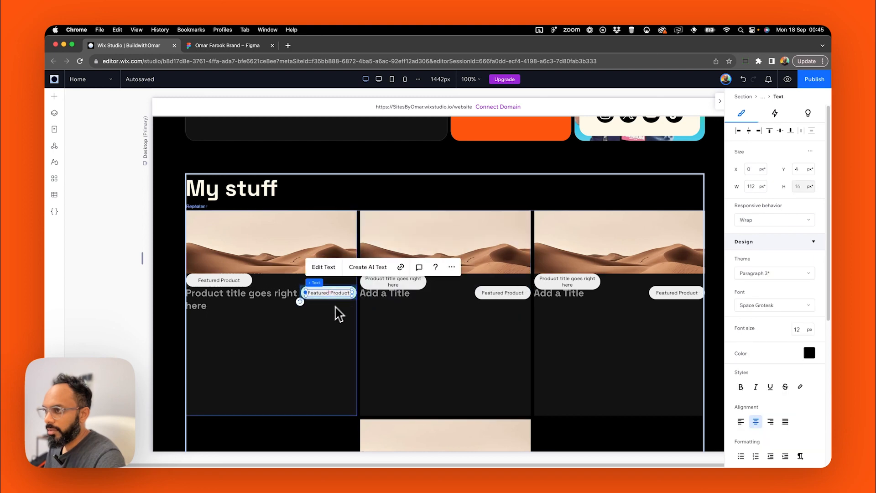
{"action": "left_click", "coordinate": [305, 306]}
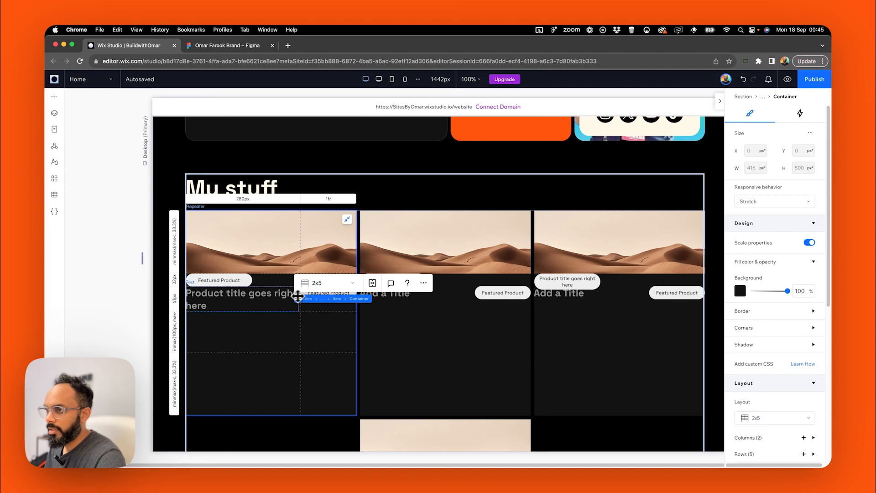
{"action": "left_click", "coordinate": [268, 297]}
{"action": "left_click", "coordinate": [306, 291]}
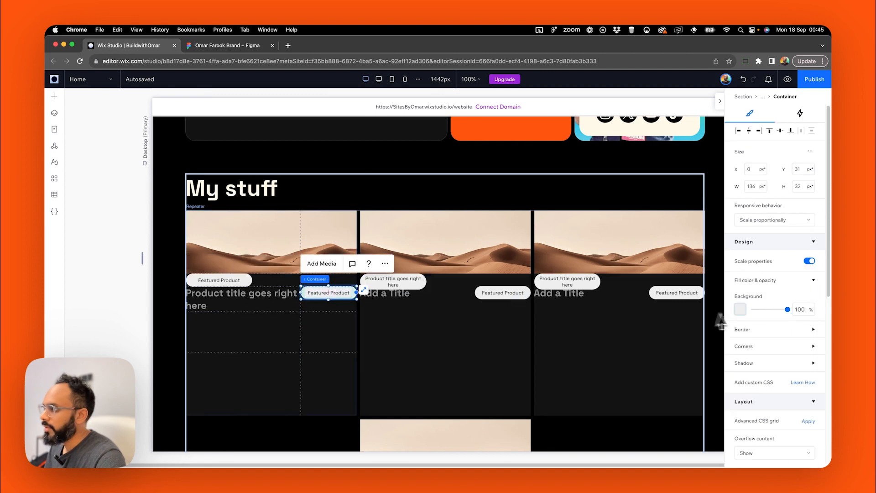
{"action": "left_click_drag", "start_coordinate": [786, 314], "coordinate": [752, 333]}
{"action": "left_click", "coordinate": [737, 315]}
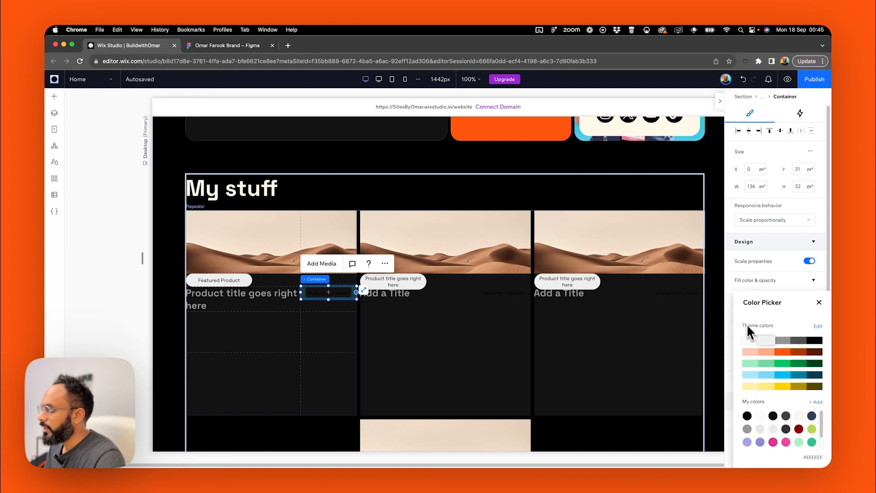
{"action": "left_click", "coordinate": [760, 291]}
{"action": "left_click", "coordinate": [750, 334]}
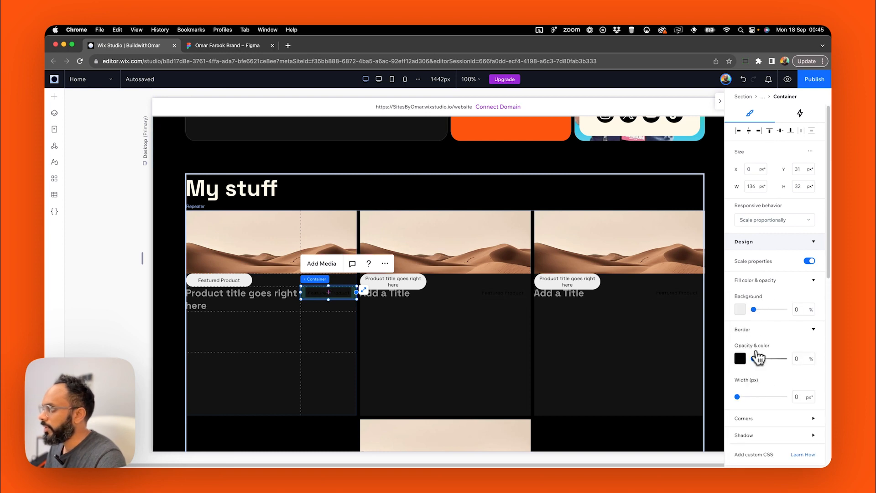
Give the price pill a grey #949494 border at 100% opacity and colour its text grey.
{"action": "left_click", "coordinate": [741, 359]}
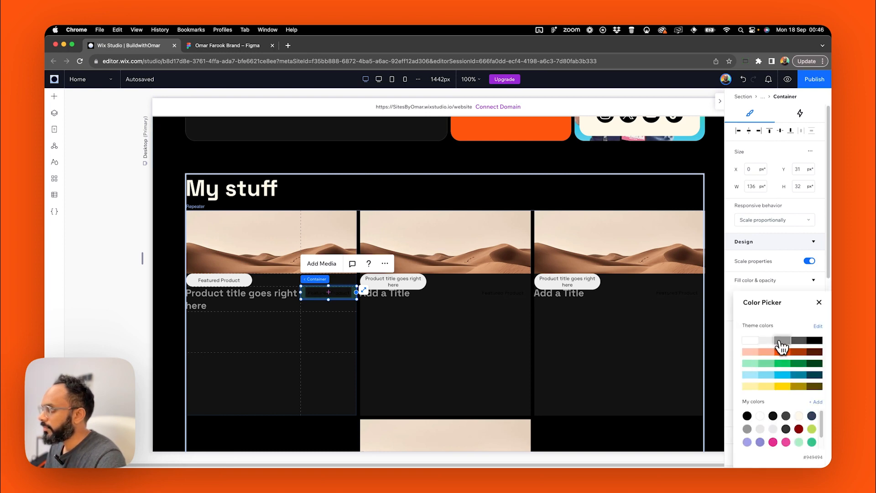
{"action": "left_click", "coordinate": [786, 287]}
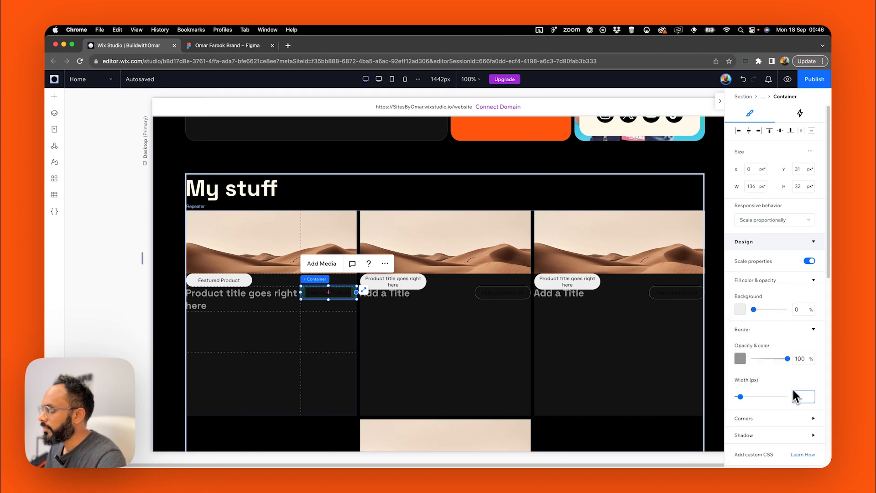
{"action": "left_click", "coordinate": [337, 295]}
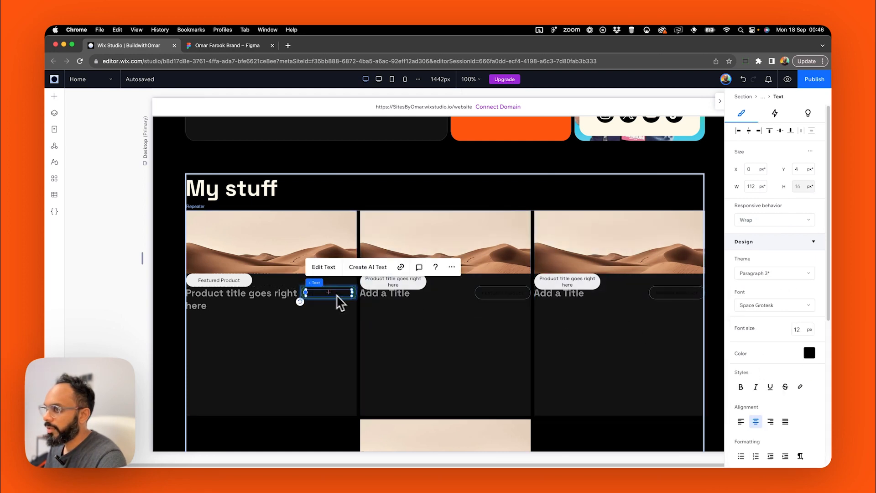
{"action": "left_click", "coordinate": [807, 353]}
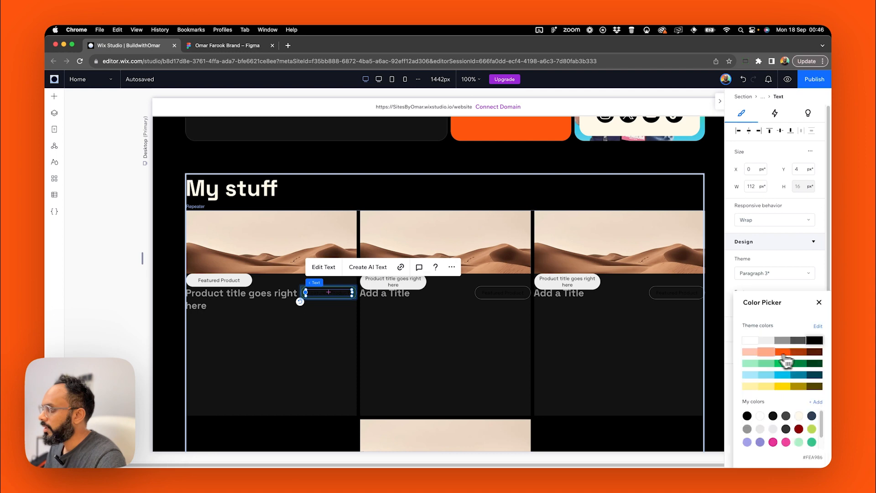
{"action": "left_click", "coordinate": [776, 287]}
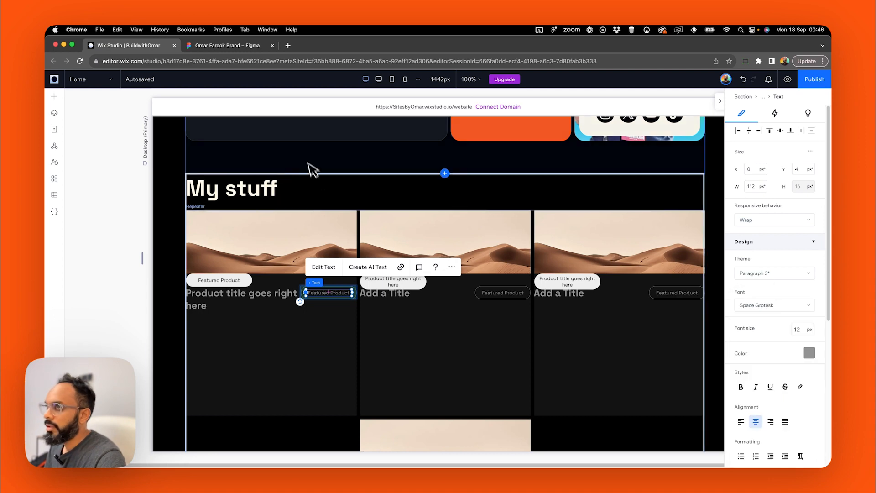
Copy the £74.99 price text from the Figma design and open the price pill's text for replacement in Wix Studio.
{"action": "left_click", "coordinate": [237, 45]}
{"action": "double_click", "coordinate": [500, 291]}
{"action": "double_click", "coordinate": [502, 289]}
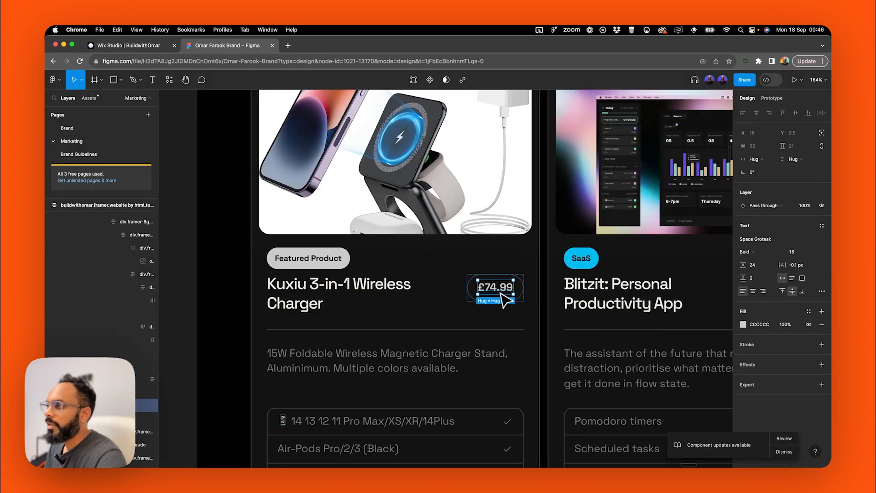
{"action": "double_click", "coordinate": [503, 287]}
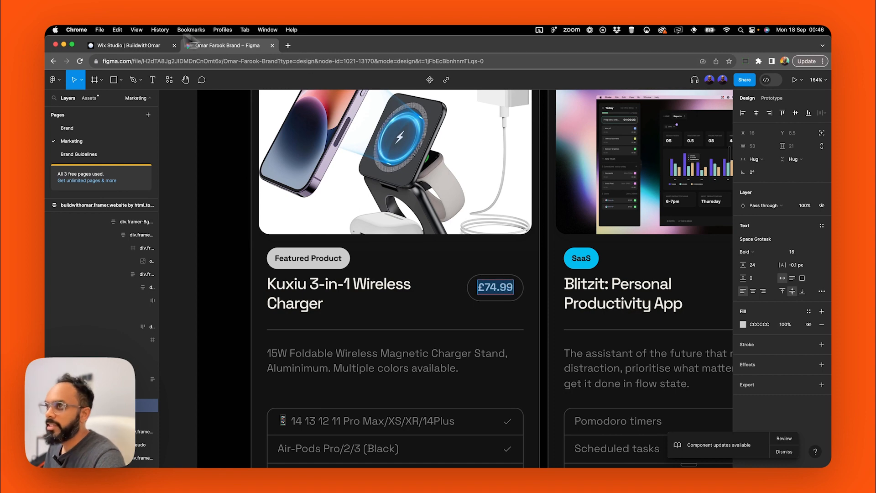
{"action": "left_click", "coordinate": [132, 45]}
{"action": "double_click", "coordinate": [342, 296]}
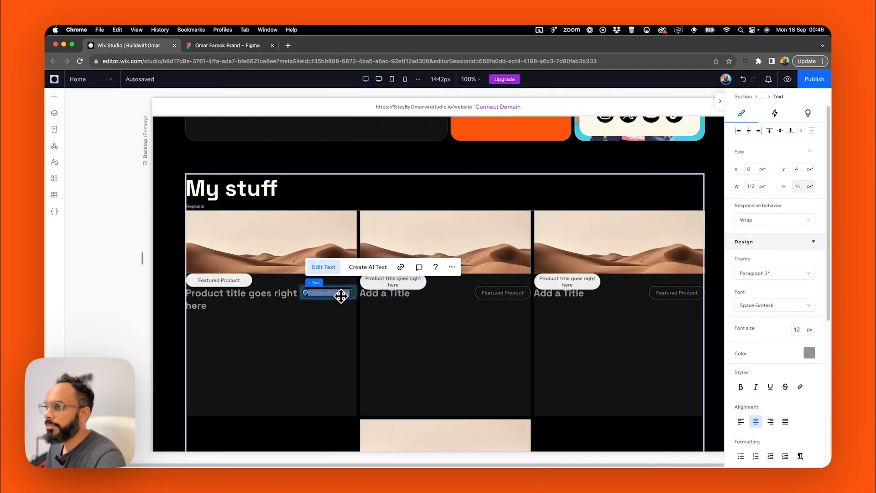
Replace the pill's text with £74.99, apply the Paragraph 2 theme in bold, and narrow the pill.
{"action": "left_click", "coordinate": [773, 274]}
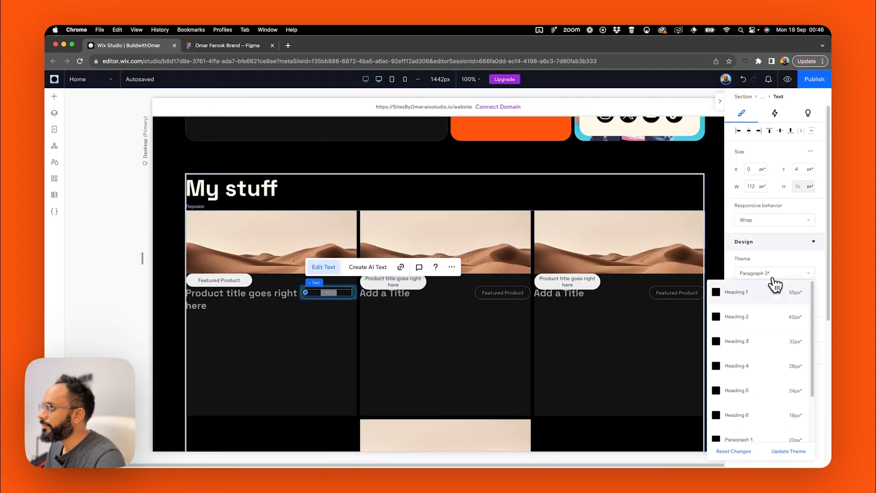
{"action": "left_click", "coordinate": [775, 390]}
{"action": "left_click", "coordinate": [301, 319]}
{"action": "left_click", "coordinate": [329, 292]}
{"action": "scroll", "coordinate": [775, 365], "scroll_direction": "down", "scroll_amount": 10}
{"action": "scroll", "coordinate": [460, 309], "scroll_direction": "up", "scroll_amount": 3}
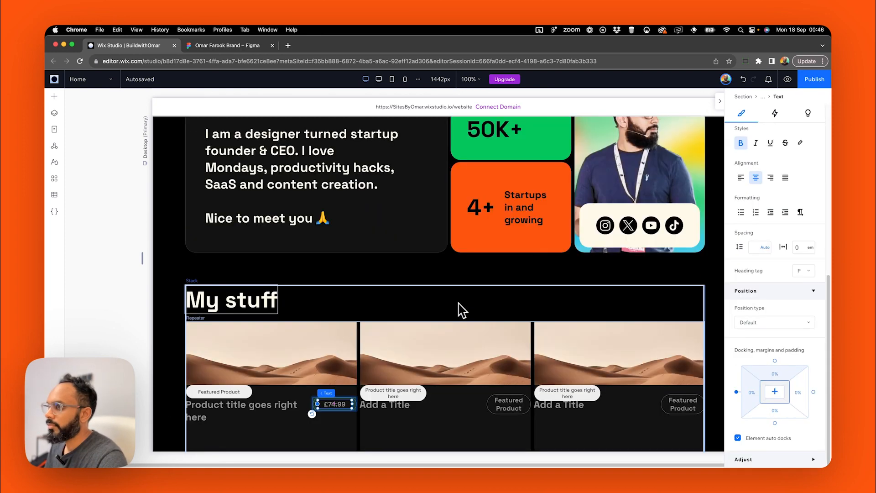
Dock the price text to the right side of its pill instead of the left and size the pill about 118 px wide.
{"action": "scroll", "coordinate": [459, 309], "scroll_direction": "down", "scroll_amount": 4}
{"action": "left_click", "coordinate": [807, 392]}
{"action": "left_click", "coordinate": [736, 392]}
{"action": "left_click", "coordinate": [331, 233]}
{"action": "left_click", "coordinate": [331, 234]}
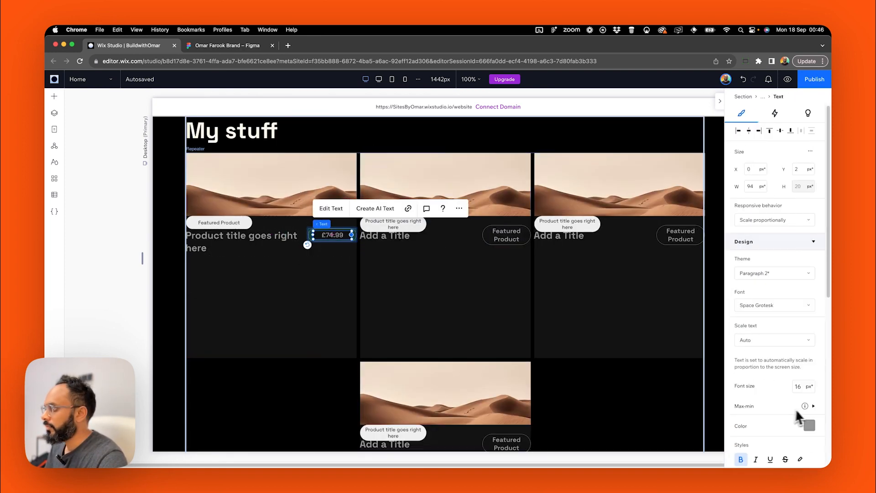
{"action": "scroll", "coordinate": [789, 408], "scroll_direction": "down", "scroll_amount": 2}
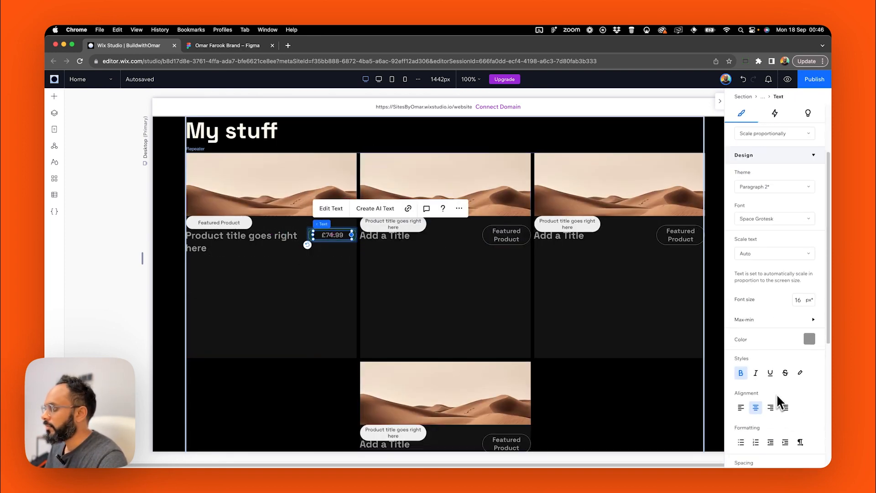
{"action": "double_click", "coordinate": [334, 235]}
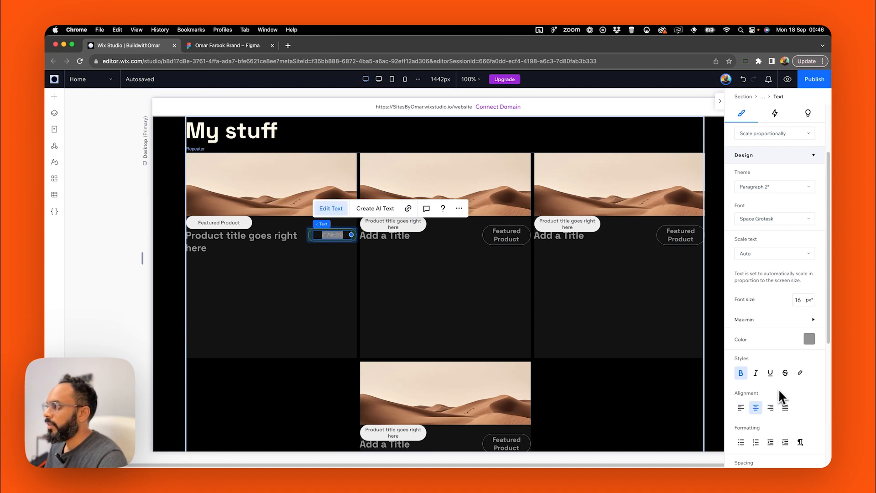
{"action": "scroll", "coordinate": [783, 387], "scroll_direction": "down", "scroll_amount": 3}
{"action": "left_click", "coordinate": [276, 319]}
{"action": "left_click", "coordinate": [262, 392]}
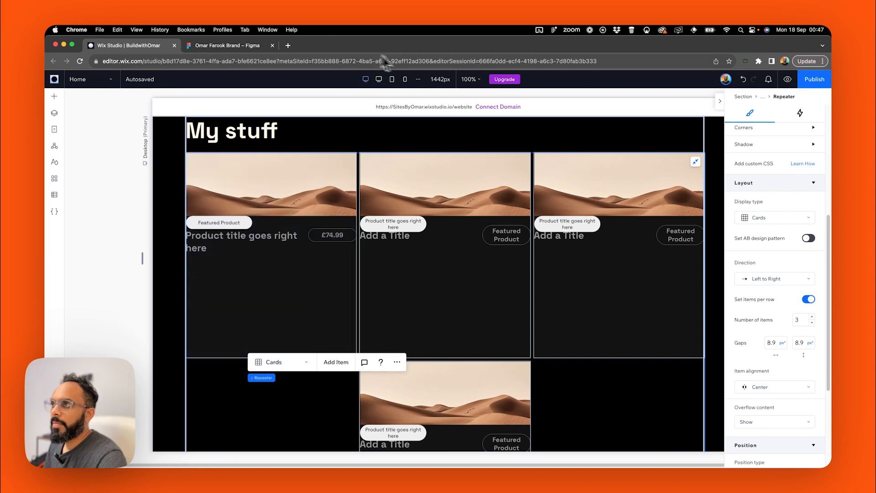
Check the divider in the Figma design, and in Wix Studio add a horizontal line below the product title, stretched to 417 px across the card.
{"action": "left_click", "coordinate": [223, 46]}
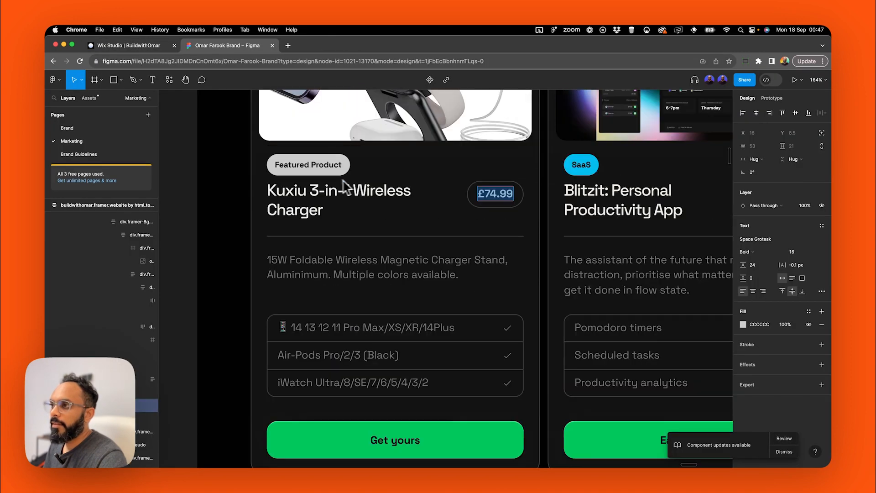
{"action": "left_click", "coordinate": [128, 46]}
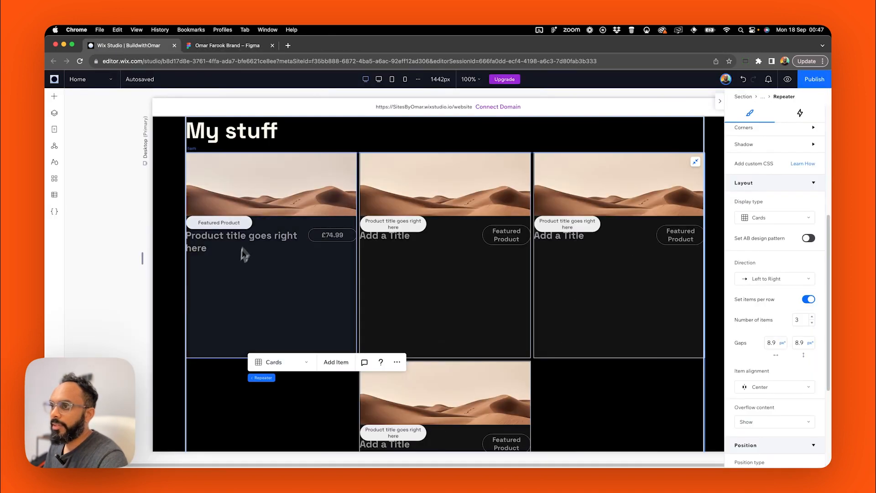
{"action": "left_click", "coordinate": [234, 273]}
{"action": "left_click", "coordinate": [55, 97]}
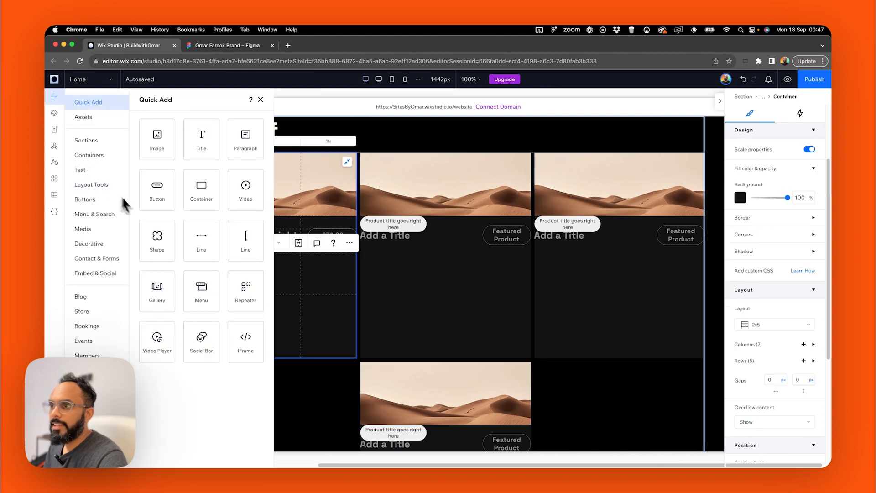
{"action": "left_click", "coordinate": [201, 235]}
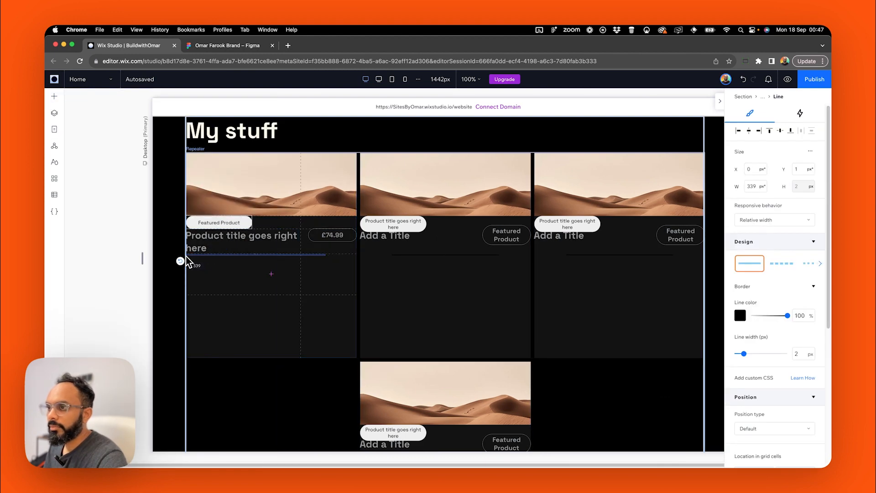
{"action": "left_click_drag", "start_coordinate": [324, 256], "coordinate": [357, 256]}
Set the divider line's width to 1 px and its colour to dark grey #444444.
{"action": "left_click", "coordinate": [740, 315]}
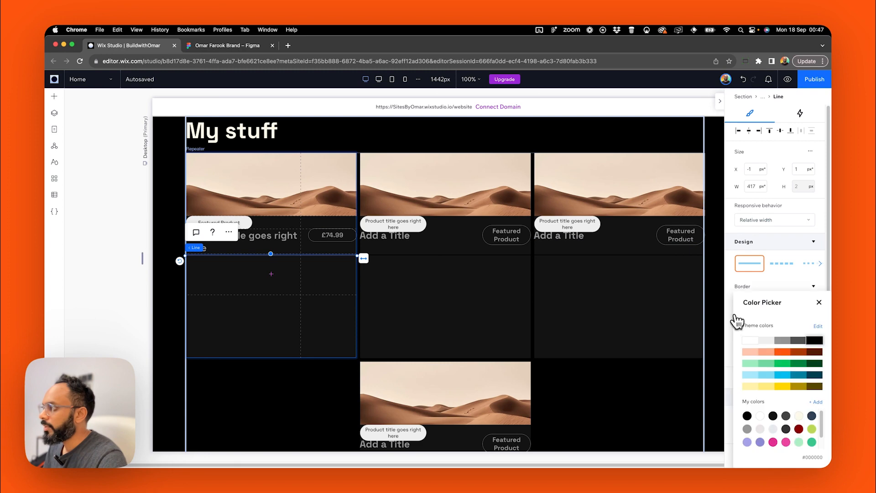
{"action": "left_click", "coordinate": [790, 344]}
{"action": "left_click", "coordinate": [799, 354]}
{"action": "type", "text": "1"}
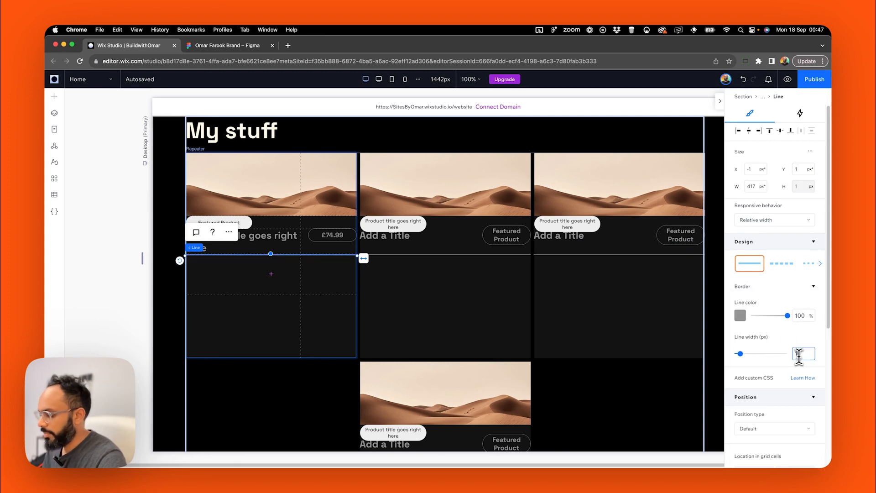
{"action": "left_click", "coordinate": [740, 315]}
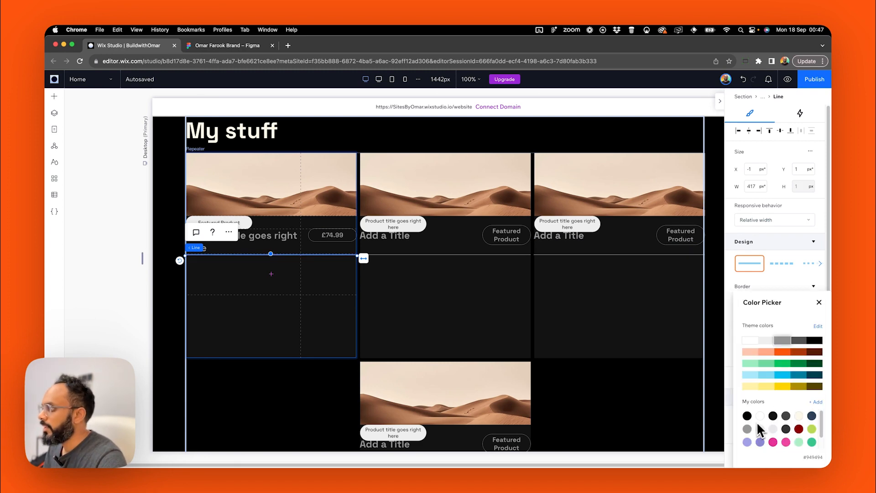
{"action": "left_click", "coordinate": [787, 416]}
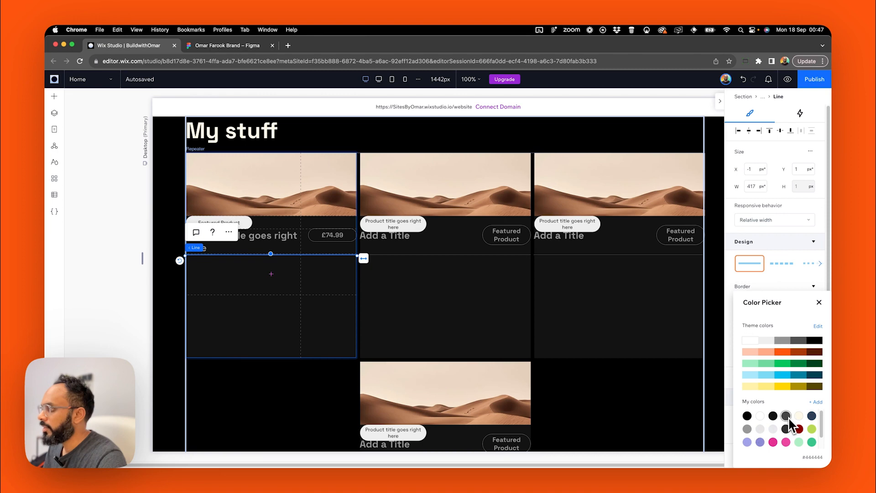
{"action": "left_click", "coordinate": [277, 320]}
{"action": "left_click", "coordinate": [133, 303]}
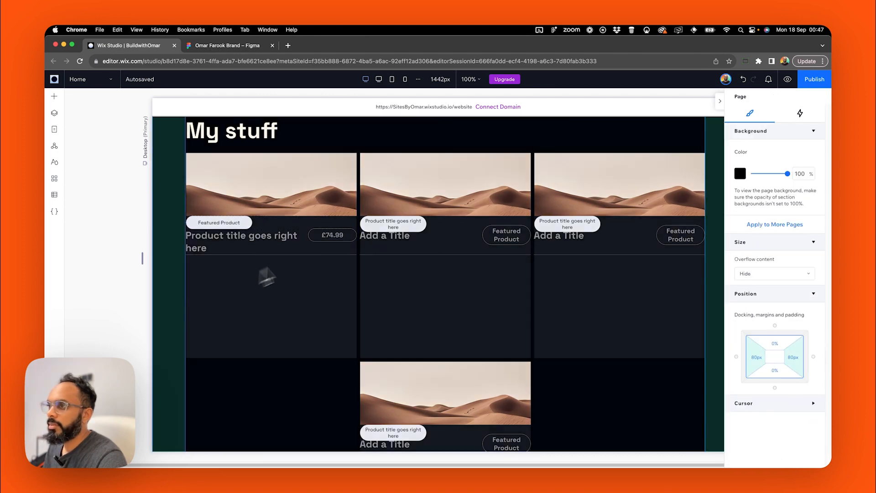
Change the price pill's border colour to dark grey #444444 and compare it with the Figma design.
{"action": "left_click", "coordinate": [322, 240]}
{"action": "left_click", "coordinate": [321, 240]}
{"action": "left_click", "coordinate": [319, 242]}
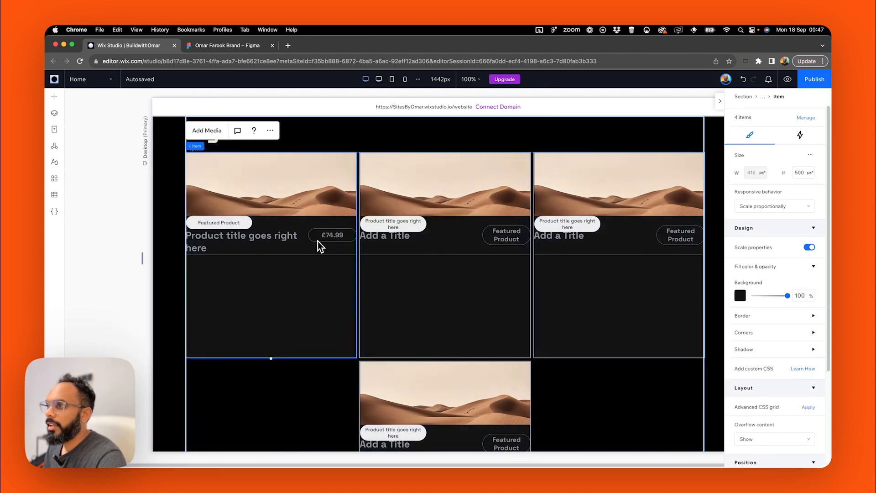
{"action": "left_click", "coordinate": [317, 241]}
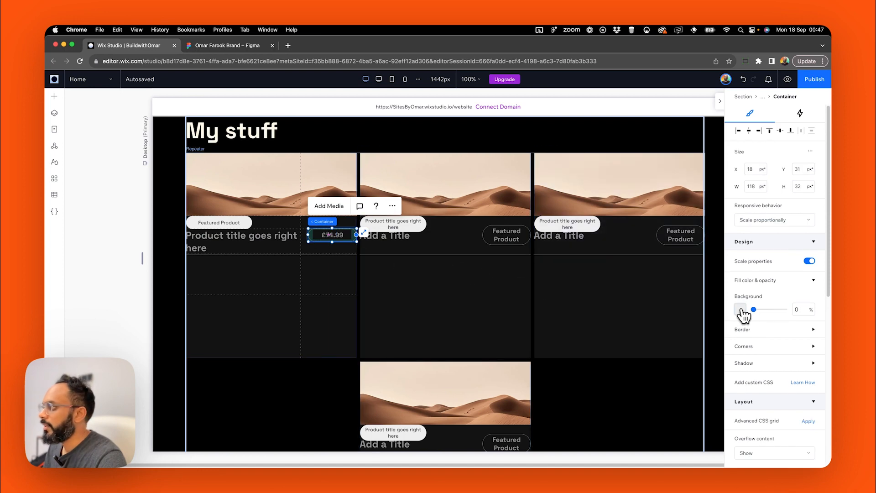
{"action": "left_click", "coordinate": [748, 331]}
{"action": "left_click", "coordinate": [739, 359]}
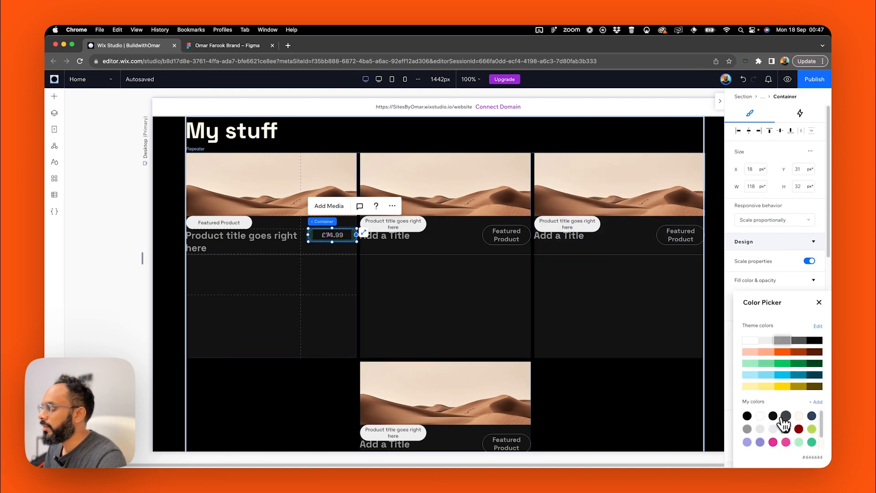
{"action": "left_click", "coordinate": [208, 46]}
{"action": "left_click", "coordinate": [169, 46]}
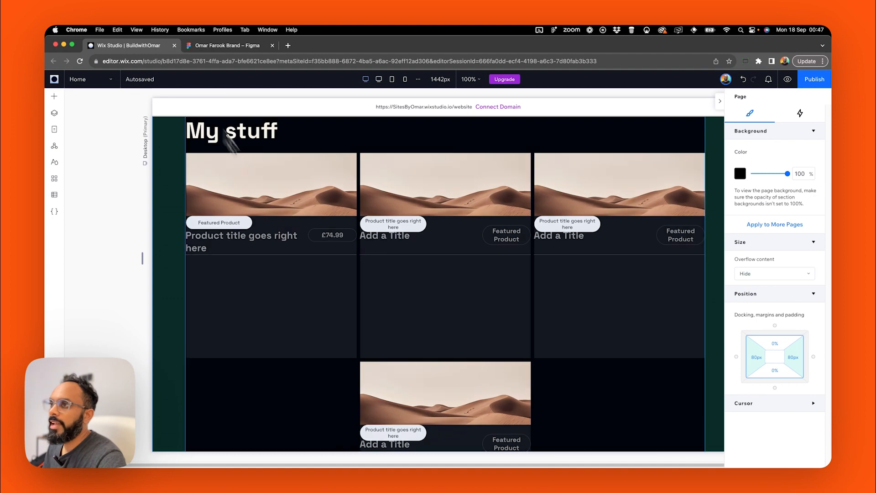
Copy the Featured Product badge's text into the first card's cell below the divider line and widen it to 280 px.
{"action": "left_click", "coordinate": [234, 225]}
{"action": "left_click", "coordinate": [234, 225]}
{"action": "left_click", "coordinate": [216, 226]}
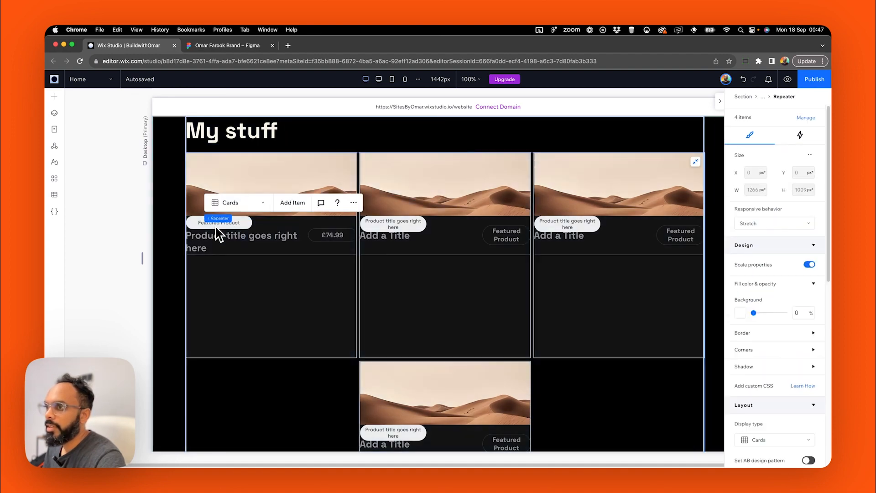
{"action": "left_click", "coordinate": [215, 226]}
{"action": "left_click", "coordinate": [215, 226]}
{"action": "left_click", "coordinate": [215, 226]}
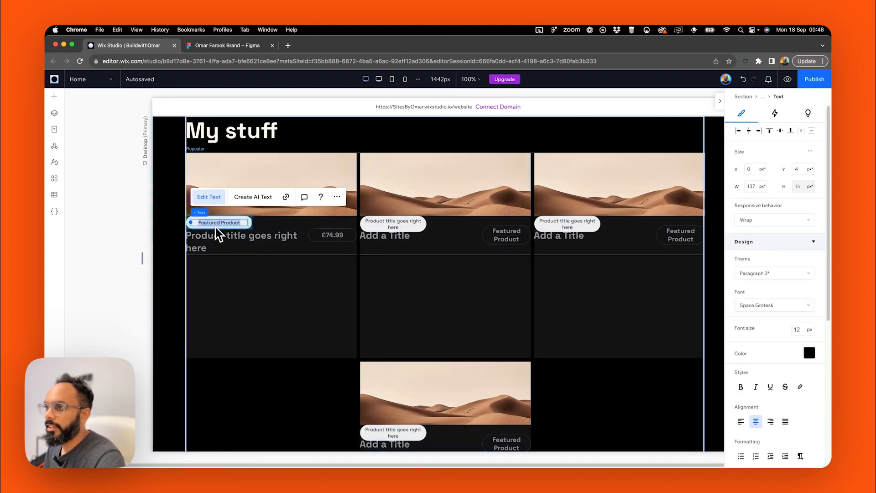
{"action": "left_click", "coordinate": [237, 256]}
{"action": "left_click", "coordinate": [212, 225]}
{"action": "left_click", "coordinate": [213, 225]}
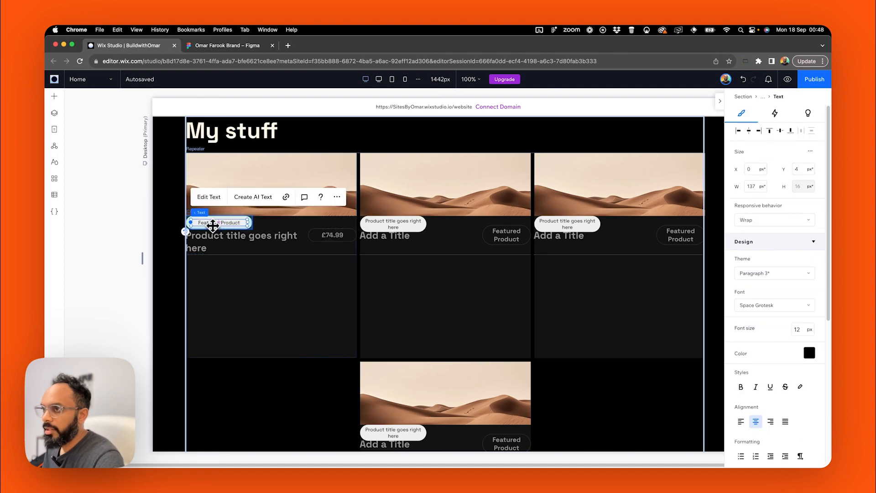
{"action": "left_click", "coordinate": [242, 274]}
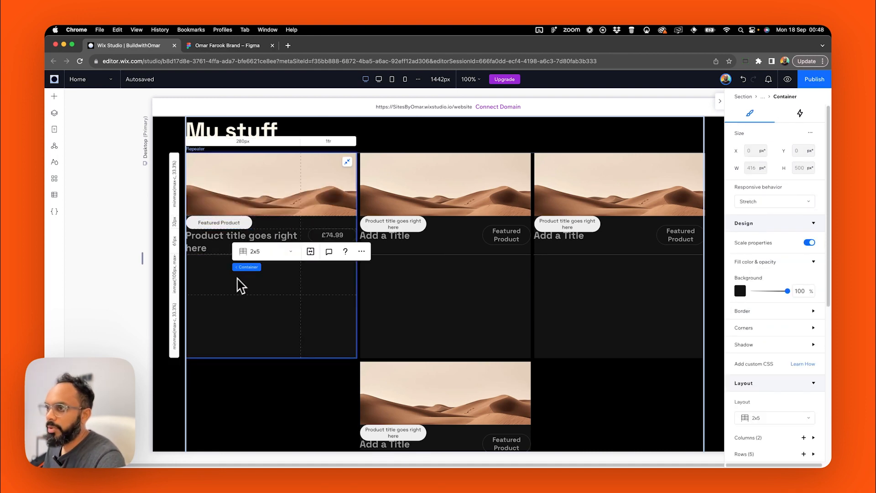
{"action": "key", "text": "super+v"}
{"action": "left_click_drag", "start_coordinate": [265, 259], "coordinate": [301, 266]}
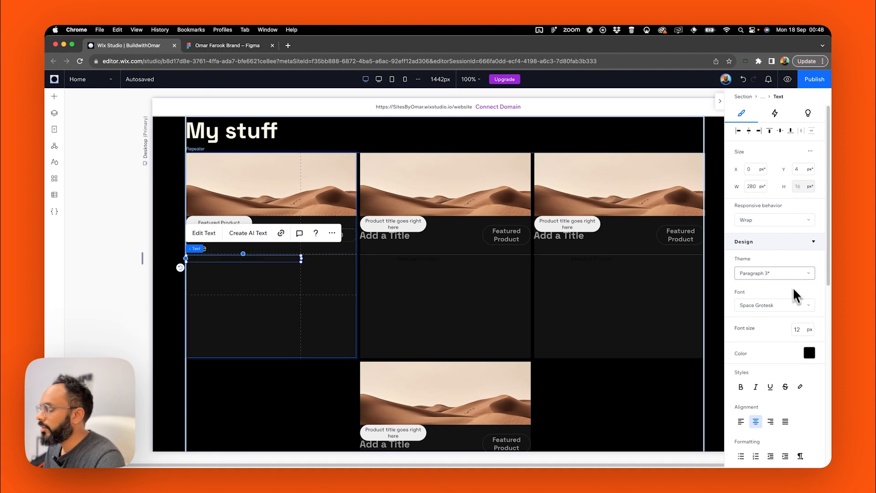
Colour the pasted text grey and replace it with Figma's description "15W Foldable Wireless Magnetic Charger Stand, Aluminimum. Multiple colors available.".
{"action": "left_click", "coordinate": [804, 352]}
{"action": "key", "text": "ctrl+Tab"}
{"action": "double_click", "coordinate": [328, 273]}
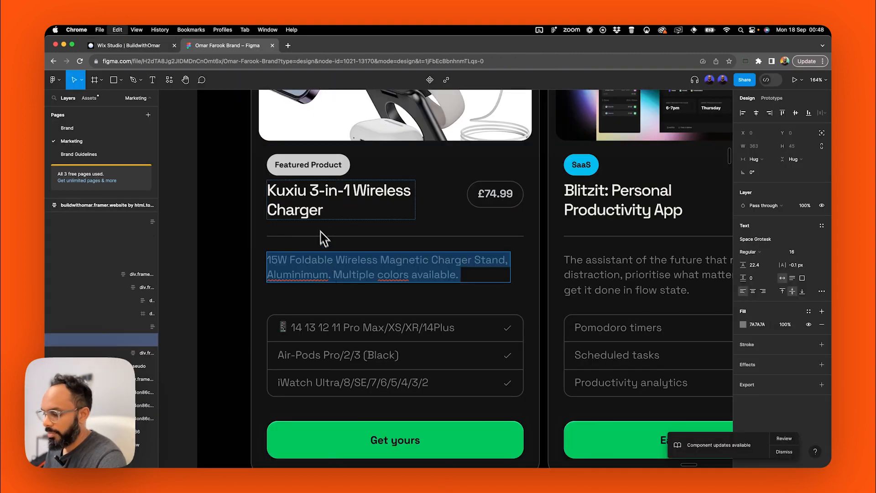
{"action": "left_click", "coordinate": [128, 46]}
Apply the Paragraph 2 theme and a grey colour to the first card's description, and remove the line break before "Aluminimum".
{"action": "scroll", "coordinate": [800, 388], "scroll_direction": "down", "scroll_amount": 1}
{"action": "left_click", "coordinate": [805, 291]}
{"action": "left_click", "coordinate": [799, 258]}
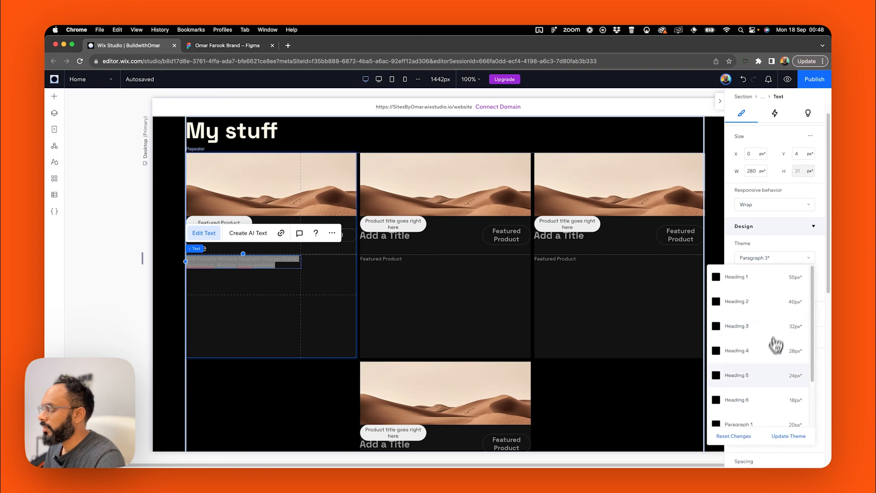
{"action": "left_click", "coordinate": [761, 389]}
{"action": "left_click", "coordinate": [808, 409]}
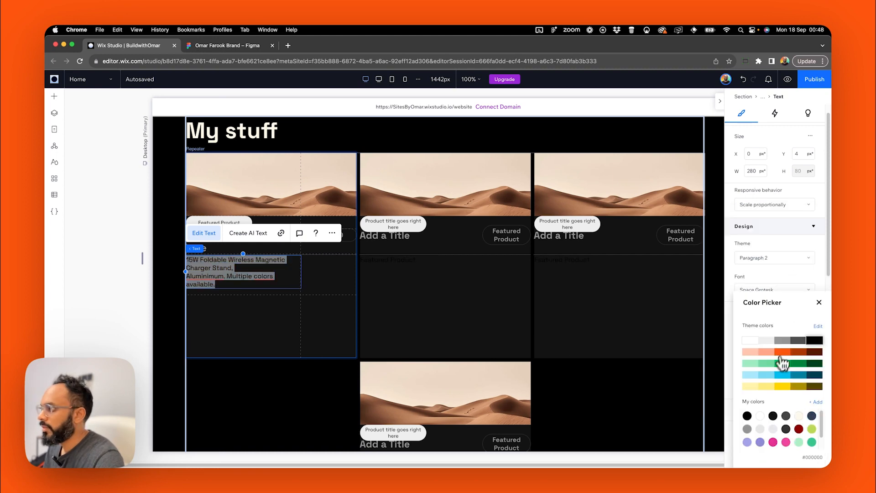
{"action": "left_click", "coordinate": [782, 340]}
{"action": "left_click", "coordinate": [819, 302]}
{"action": "left_click", "coordinate": [187, 276]}
{"action": "key", "text": "BackSpace"}
{"action": "left_click", "coordinate": [81, 250]}
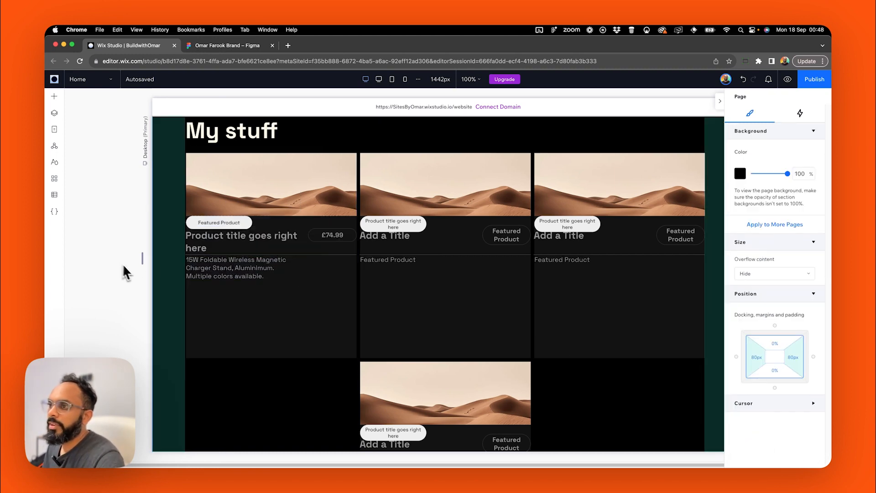
Widen the description text to the card's full 416 px width and compare the layout with the Figma design.
{"action": "left_click", "coordinate": [271, 266]}
{"action": "left_click", "coordinate": [263, 274]}
{"action": "left_click", "coordinate": [245, 277]}
{"action": "left_click", "coordinate": [245, 278]}
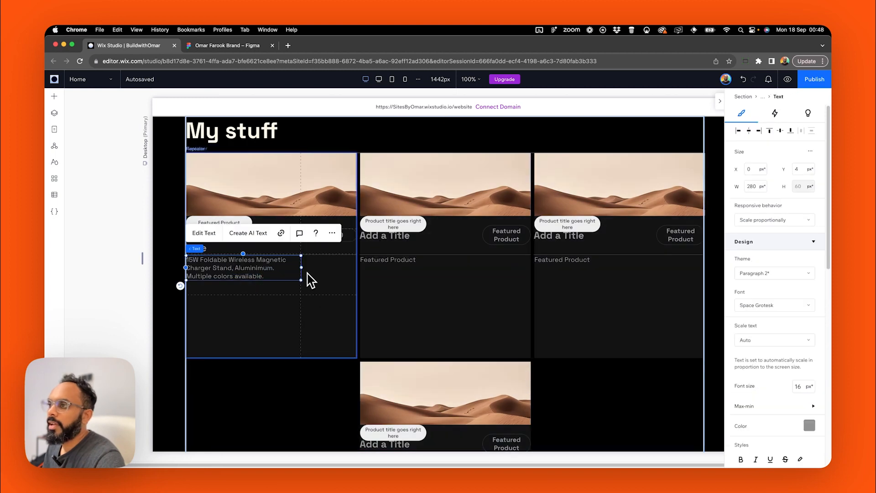
{"action": "left_click_drag", "start_coordinate": [301, 268], "coordinate": [356, 273]}
{"action": "left_click", "coordinate": [220, 46]}
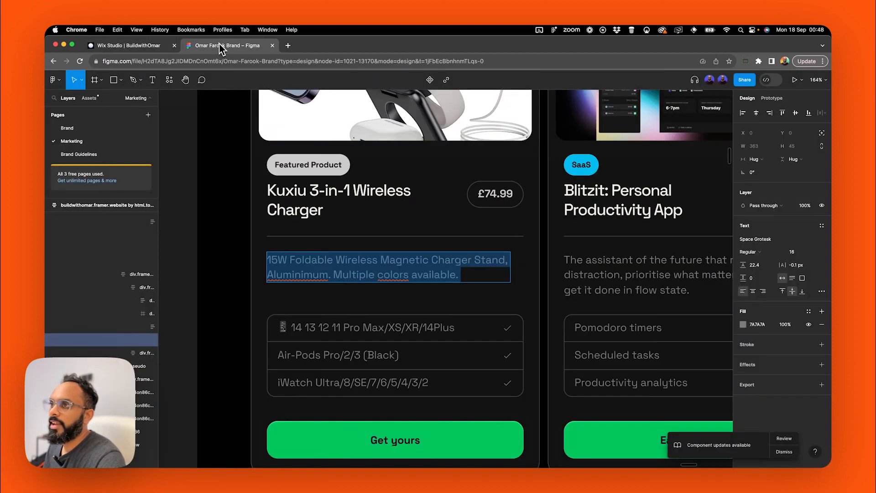
{"action": "left_click", "coordinate": [336, 325]}
{"action": "key", "text": "Escape"}
{"action": "left_click", "coordinate": [154, 49]}
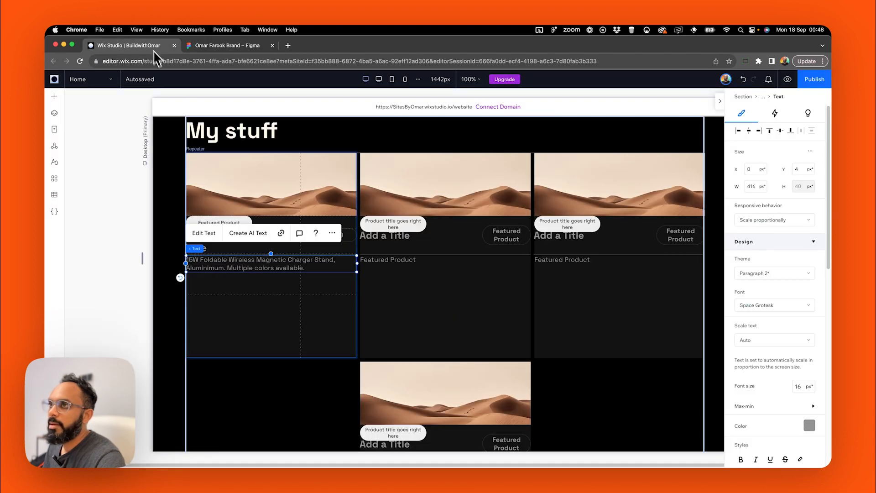
Try placing a three-item list repeater about 417 px wide below the first card's description, and delete it.
{"action": "left_click", "coordinate": [269, 296]}
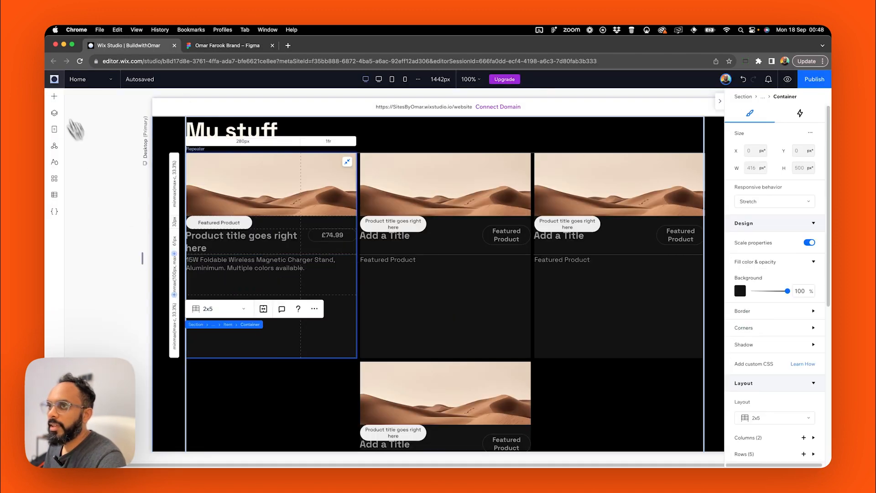
{"action": "left_click", "coordinate": [56, 97]}
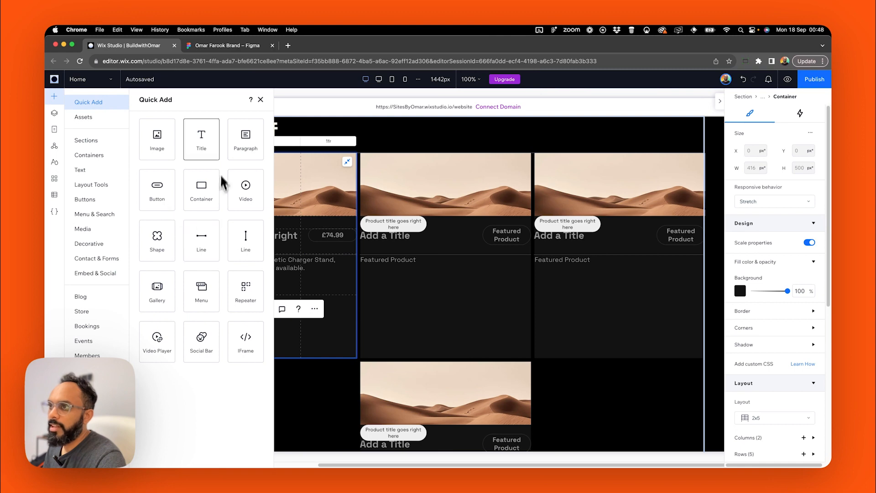
{"action": "left_click", "coordinate": [91, 186]}
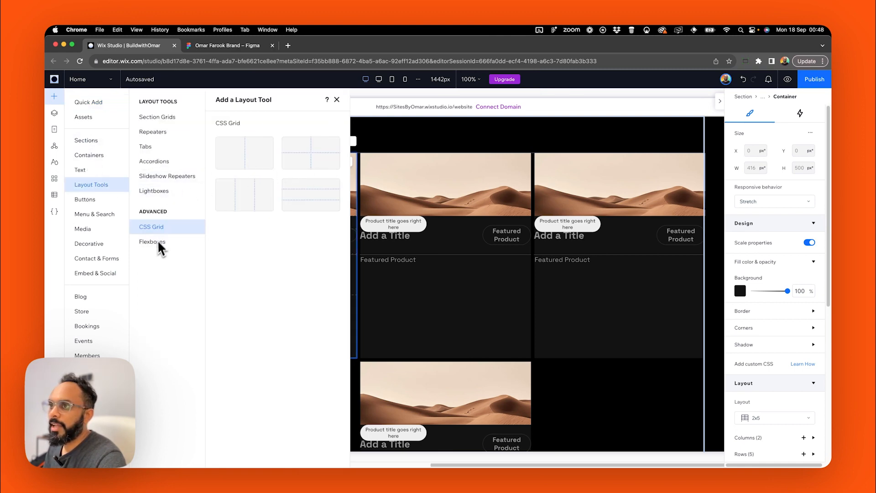
{"action": "left_click", "coordinate": [173, 131]}
{"action": "left_click_drag", "start_coordinate": [242, 187], "coordinate": [288, 309]}
{"action": "mouse_move", "coordinate": [230, 316]}
{"action": "left_mouse_down"}
{"action": "mouse_move", "coordinate": [256, 301]}
{"action": "mouse_move", "coordinate": [226, 300]}
{"action": "left_mouse_up"}
{"action": "left_click_drag", "start_coordinate": [416, 330], "coordinate": [354, 340]}
{"action": "left_click_drag", "start_coordinate": [354, 339], "coordinate": [354, 340]}
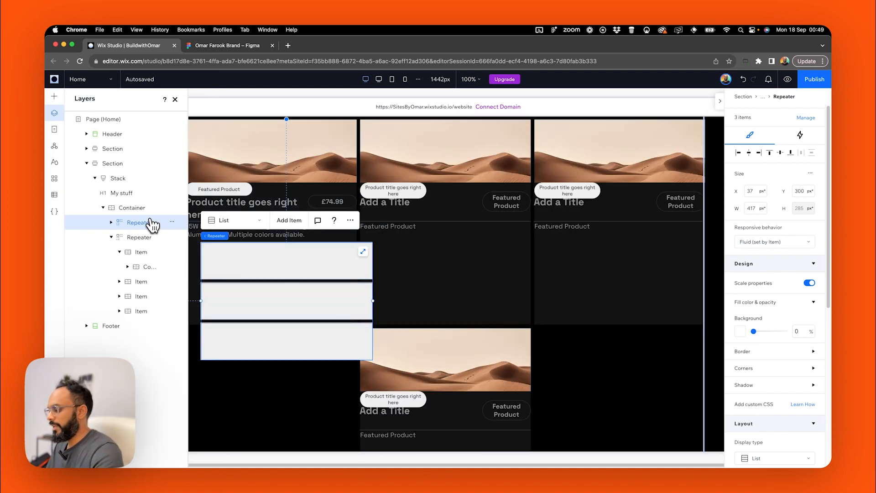
{"action": "key", "text": "Delete"}
Insert a three-row CSS grid container into the first card's last row and shrink it to about 168 × 83 px at the row's start.
{"action": "left_click", "coordinate": [133, 209]}
{"action": "left_click", "coordinate": [55, 98]}
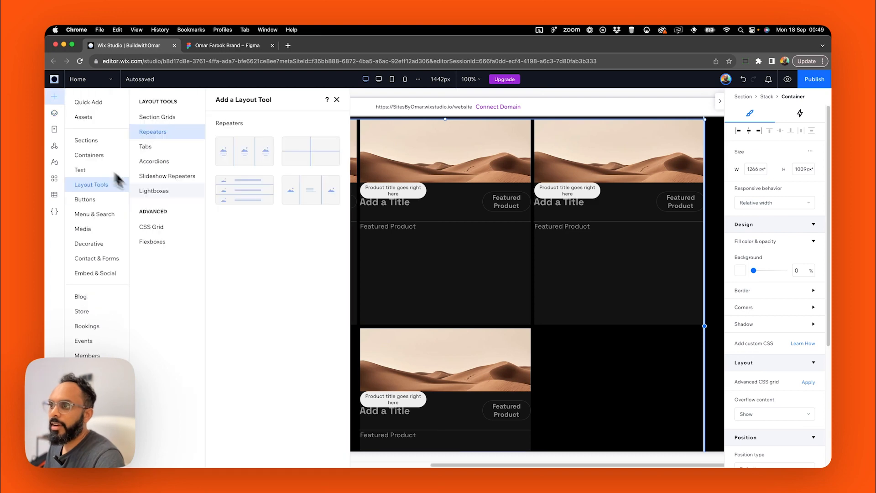
{"action": "left_click", "coordinate": [184, 121]}
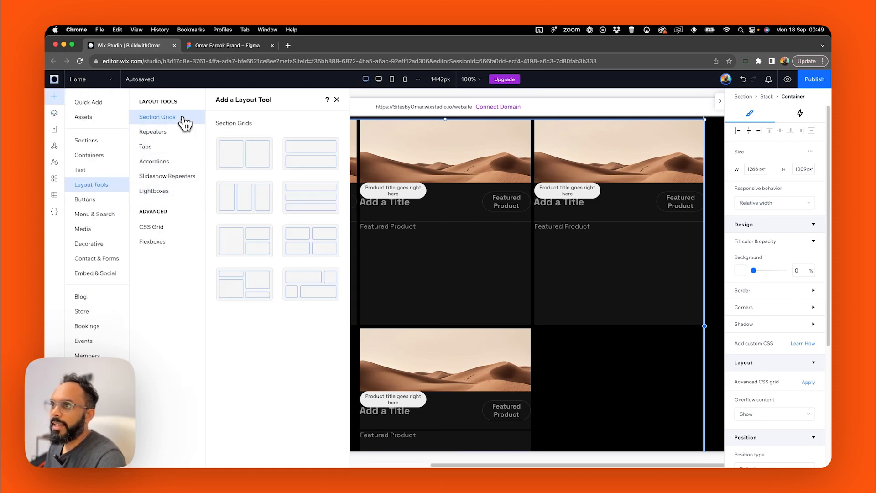
{"action": "left_click", "coordinate": [166, 229]}
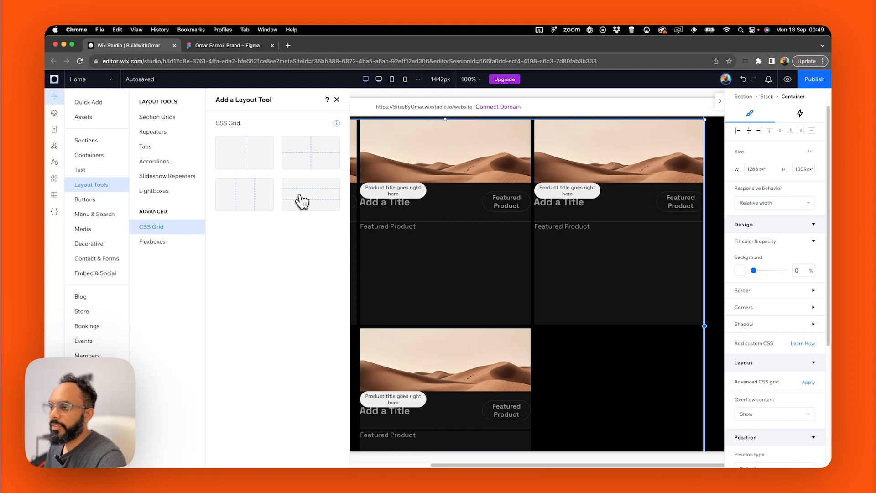
{"action": "left_click_drag", "start_coordinate": [301, 201], "coordinate": [265, 267]}
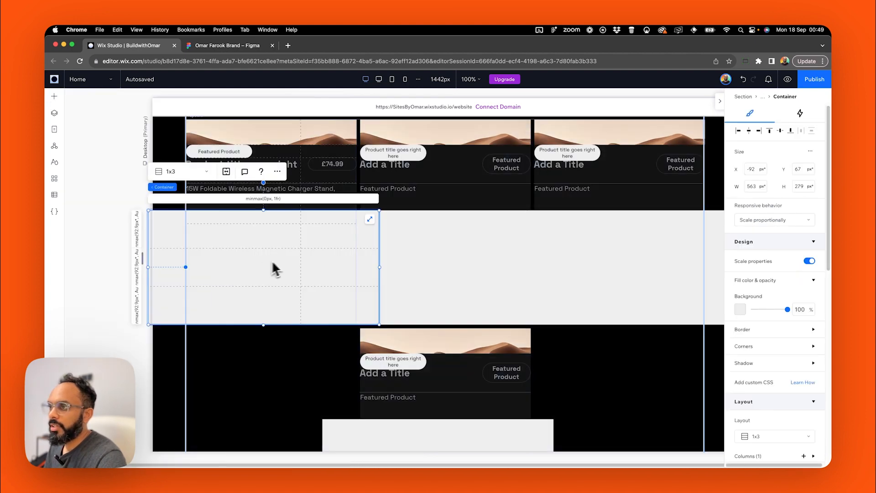
{"action": "left_click_drag", "start_coordinate": [380, 210], "coordinate": [299, 250]}
{"action": "left_click_drag", "start_coordinate": [247, 290], "coordinate": [205, 265]}
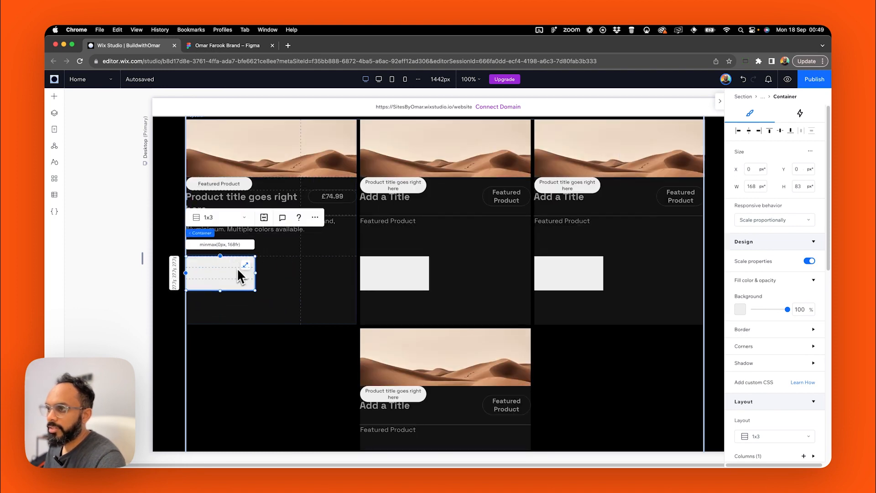
Set the fourth row of the first card's grid to a fixed height of 40 px.
{"action": "left_click", "coordinate": [291, 247]}
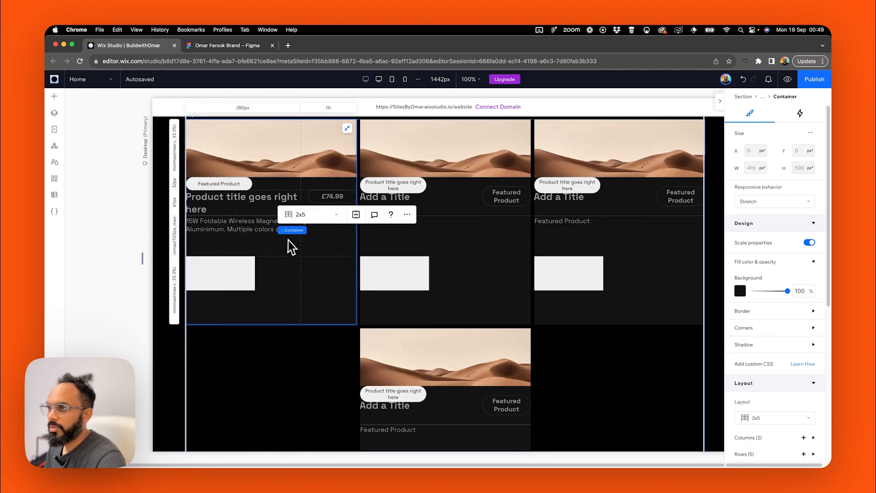
{"action": "left_click", "coordinate": [233, 232]}
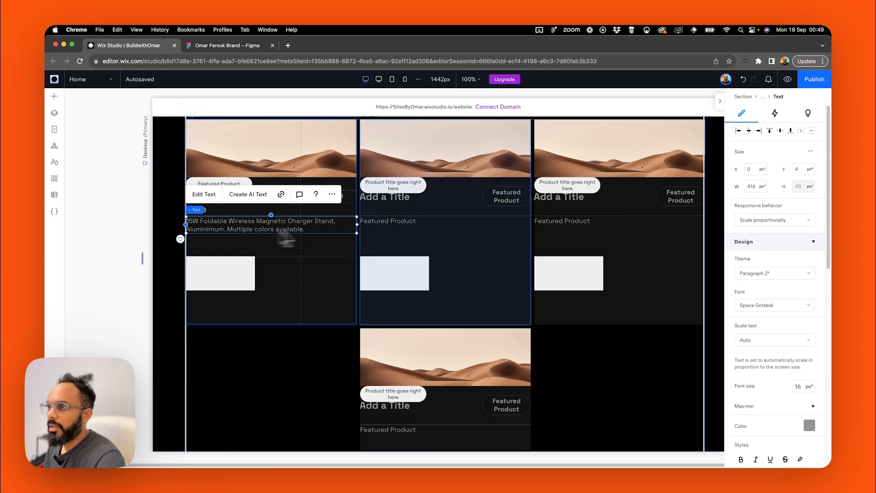
{"action": "left_click", "coordinate": [241, 243]}
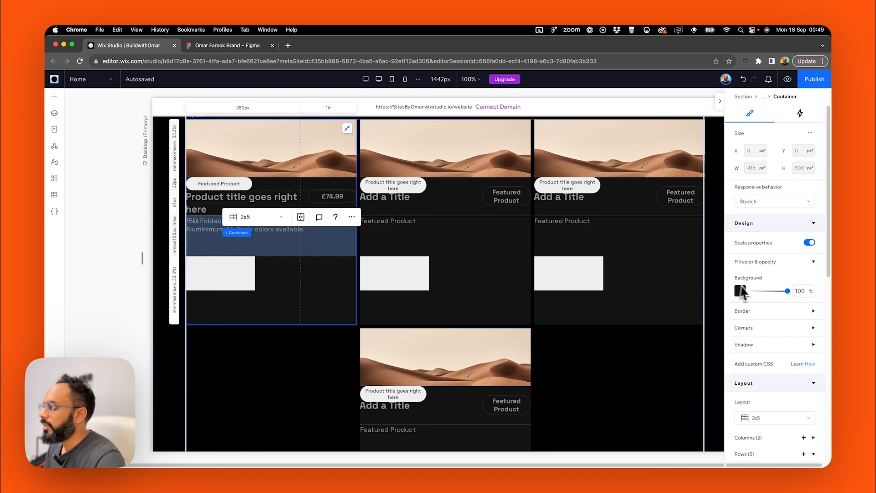
{"action": "scroll", "coordinate": [752, 360], "scroll_direction": "down", "scroll_amount": 5}
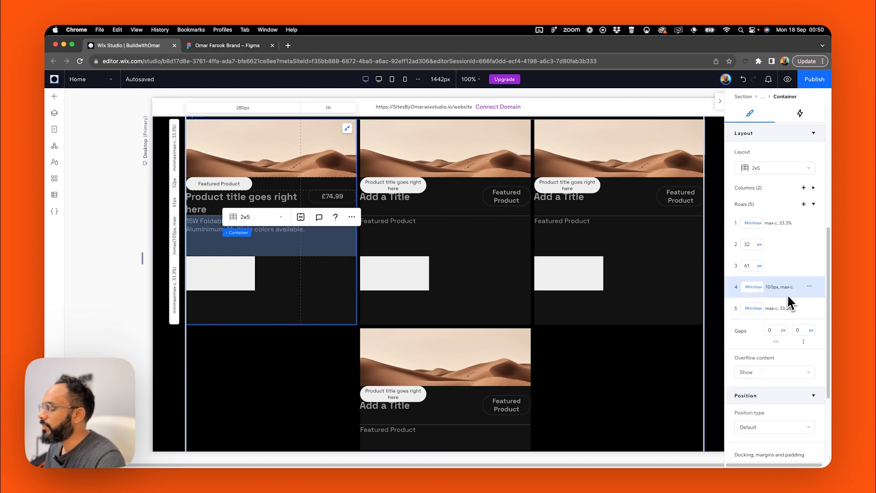
{"action": "left_click", "coordinate": [759, 288]}
{"action": "left_click", "coordinate": [772, 200]}
{"action": "left_click", "coordinate": [749, 287]}
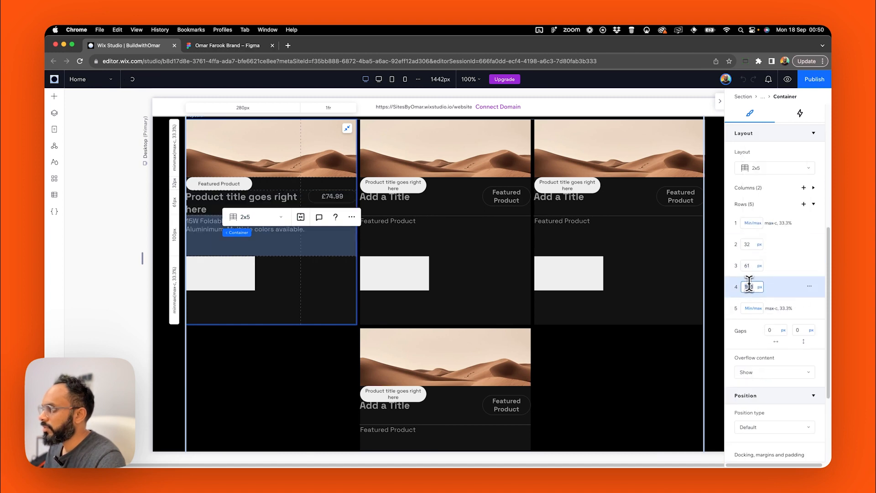
{"action": "type", "text": "40"}
{"action": "key", "text": "Return"}
Add a row below the card grid's 40 px row and fit the three-row container into it at 280 px wide.
{"action": "left_click_drag", "start_coordinate": [233, 269], "coordinate": [259, 261]}
{"action": "left_click", "coordinate": [219, 304]}
{"action": "left_click", "coordinate": [174, 244]}
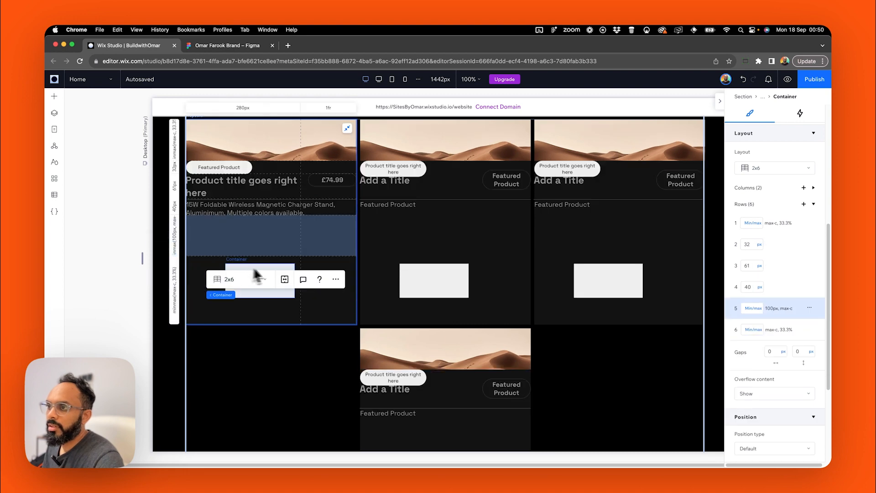
{"action": "left_click_drag", "start_coordinate": [249, 286], "coordinate": [217, 243]}
{"action": "left_click_drag", "start_coordinate": [221, 264], "coordinate": [301, 250]}
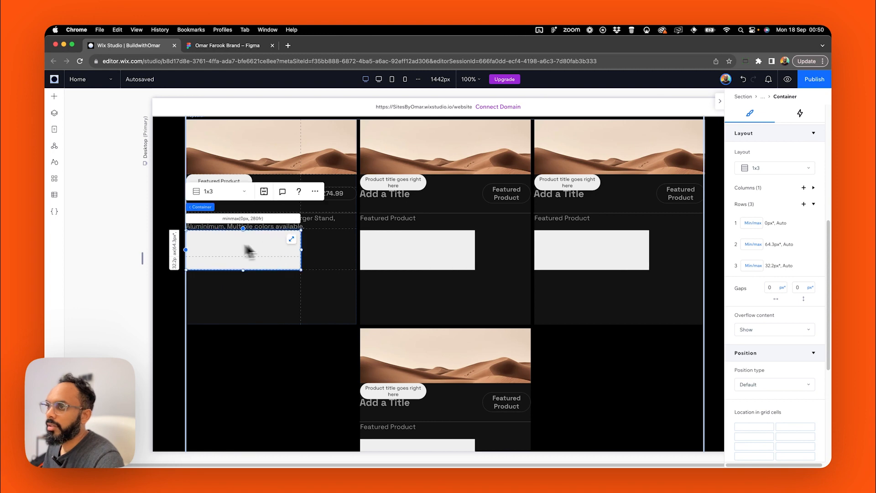
Inspect the button area in the Figma card and switch the card grid's sixth row to a fixed pixel height.
{"action": "left_click", "coordinate": [753, 244]}
{"action": "left_click", "coordinate": [227, 46]}
{"action": "scroll", "coordinate": [346, 383], "scroll_direction": "down", "scroll_amount": 1}
{"action": "left_click", "coordinate": [359, 406]}
{"action": "left_click", "coordinate": [129, 46]}
{"action": "left_click", "coordinate": [247, 310]}
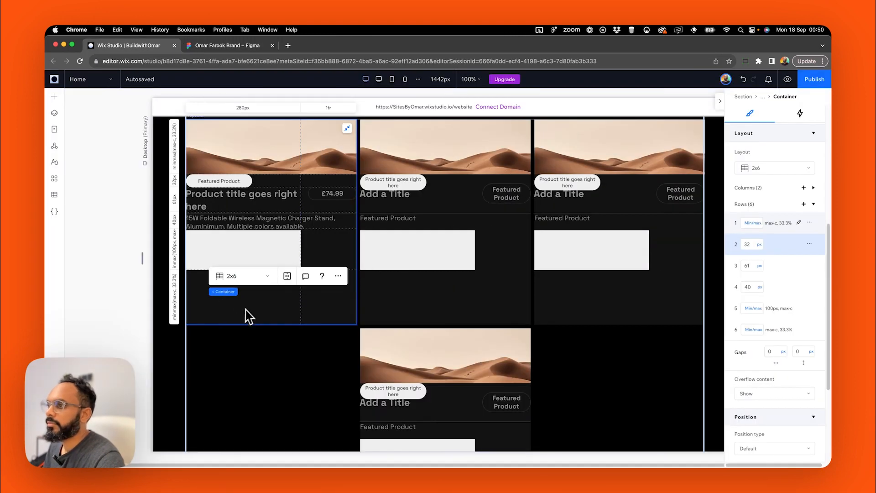
{"action": "left_click", "coordinate": [770, 329]}
{"action": "left_click", "coordinate": [770, 242]}
Widen the three-row container to about 416 px so it spans the first card's full width.
{"action": "left_click", "coordinate": [235, 276]}
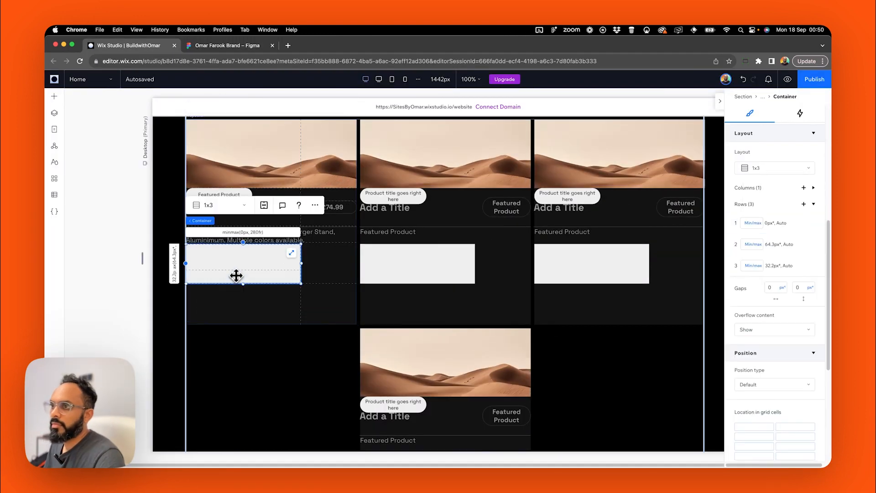
{"action": "scroll", "coordinate": [205, 277], "scroll_direction": "up", "scroll_amount": 1}
{"action": "scroll", "coordinate": [799, 322], "scroll_direction": "up", "scroll_amount": 6}
{"action": "left_click", "coordinate": [757, 296]}
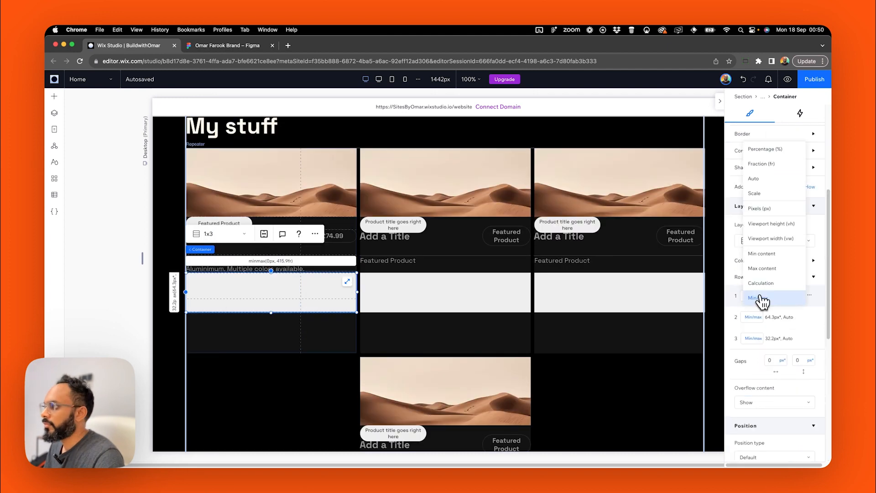
{"action": "left_click", "coordinate": [786, 262]}
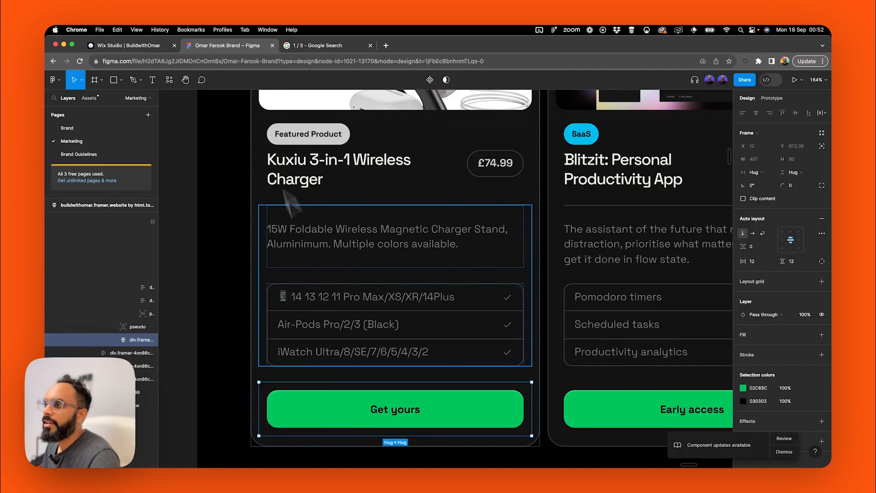
Check the feature row's height in Figma and set the container's first and second rows to 41 px.
{"action": "left_click", "coordinate": [328, 304]}
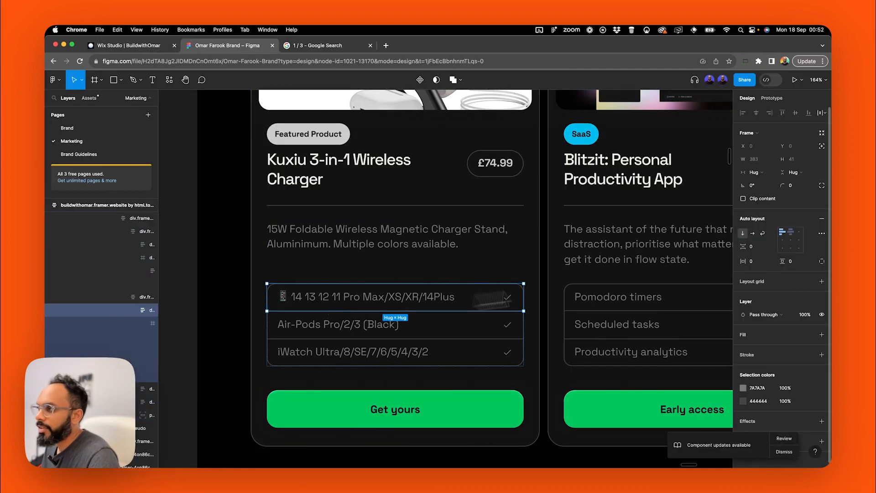
{"action": "left_click", "coordinate": [144, 46]}
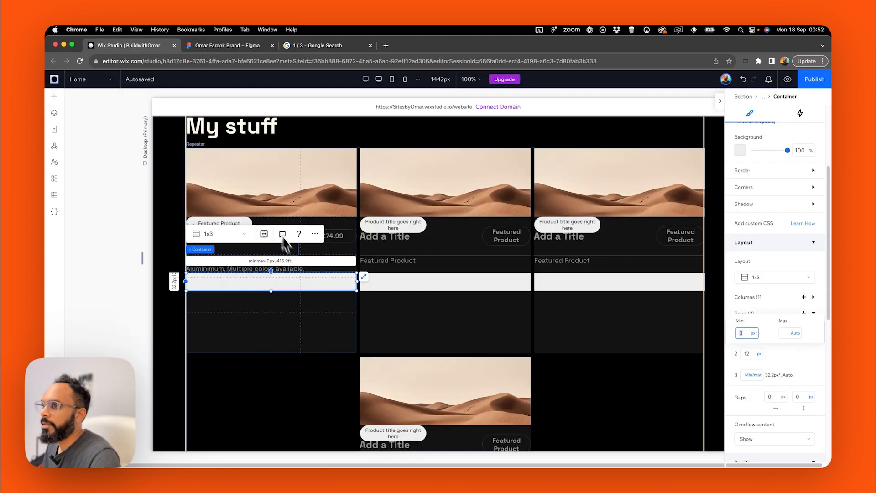
{"action": "left_click", "coordinate": [746, 354]}
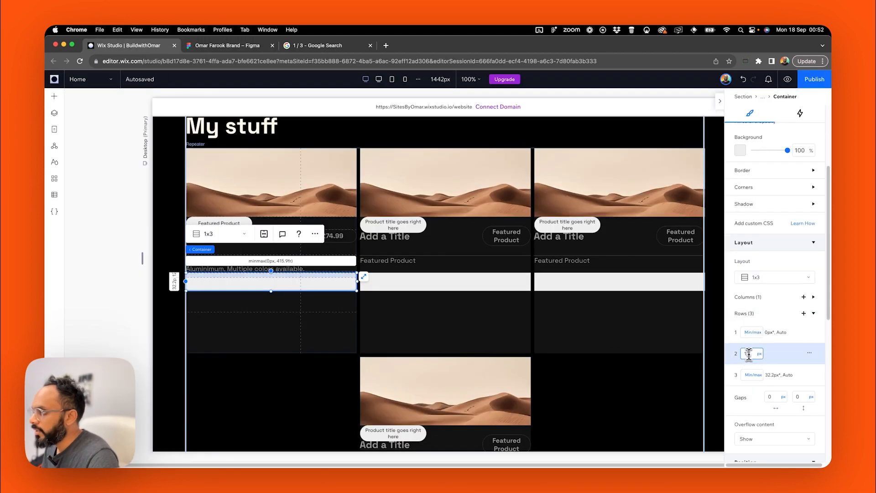
{"action": "type", "text": "41"}
{"action": "left_click", "coordinate": [752, 332]}
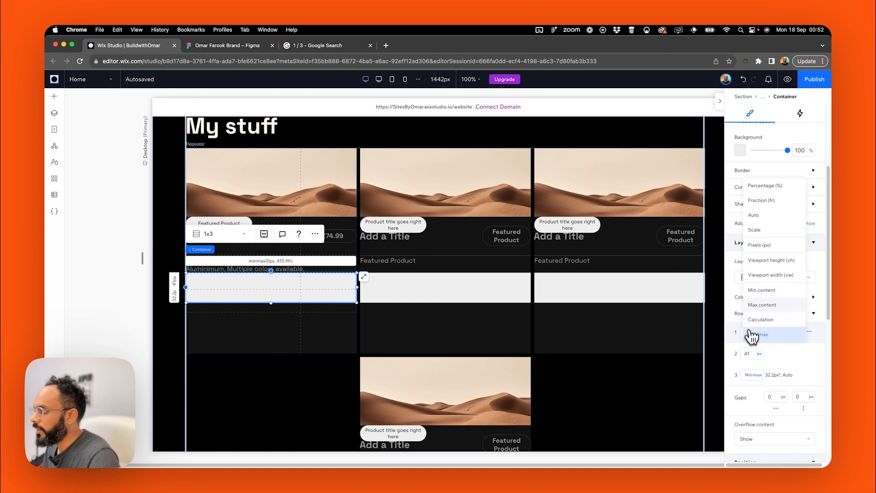
{"action": "left_click", "coordinate": [763, 245]}
{"action": "left_click", "coordinate": [747, 333]}
{"action": "type", "text": "41"}
Set the container's third row to a fixed height of 41 px.
{"action": "left_click", "coordinate": [753, 375]}
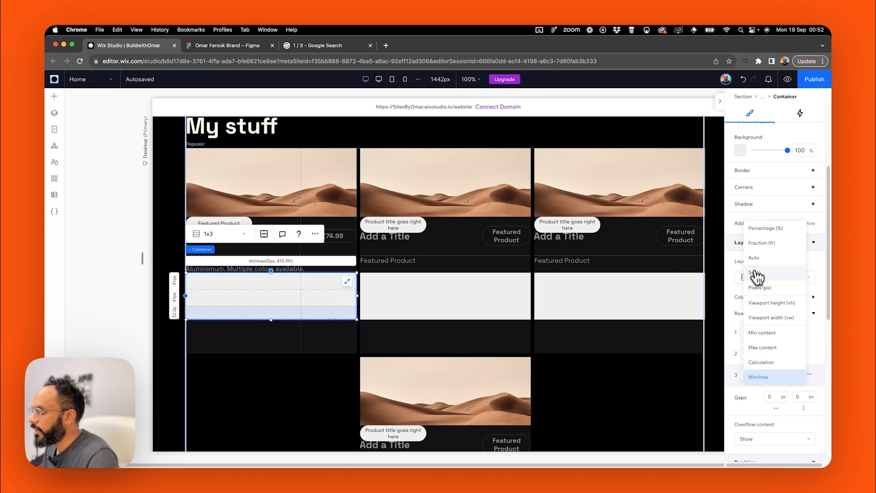
{"action": "left_click", "coordinate": [771, 259]}
{"action": "left_click", "coordinate": [749, 373]}
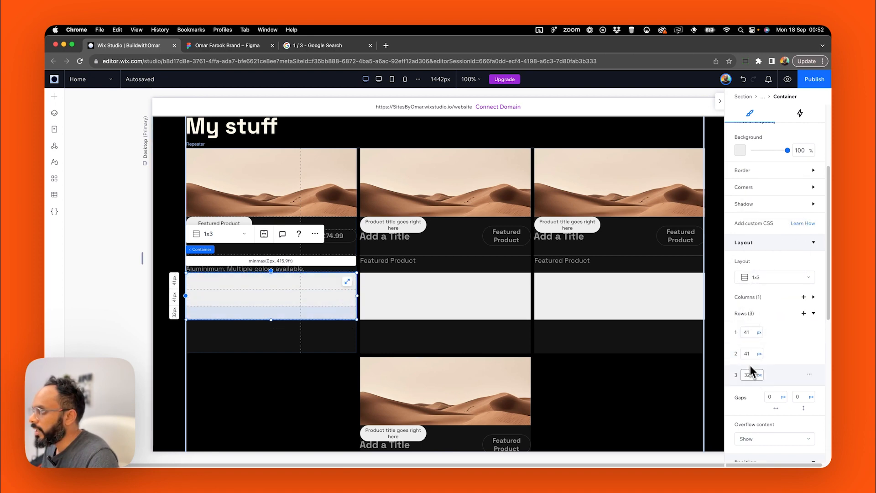
{"action": "type", "text": "41"}
{"action": "key", "text": "Return"}
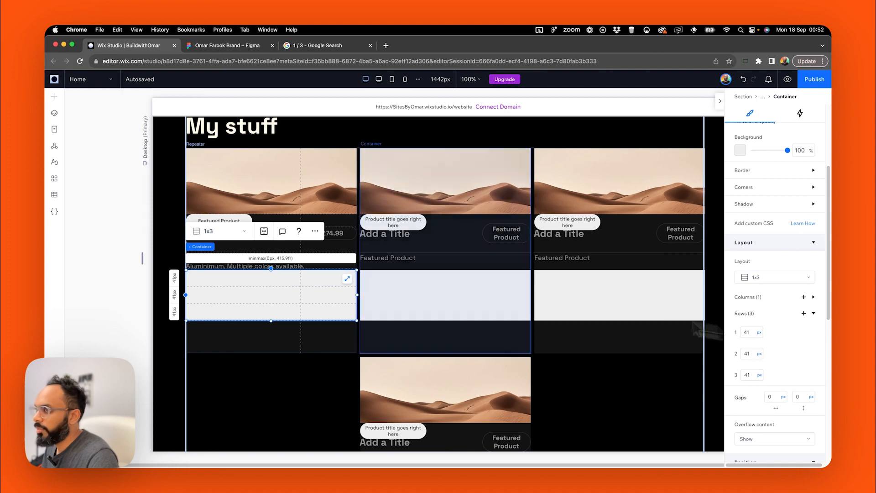
Stretch the three-row container to fill its cell in the first card.
{"action": "left_click", "coordinate": [227, 352]}
{"action": "left_click", "coordinate": [223, 304]}
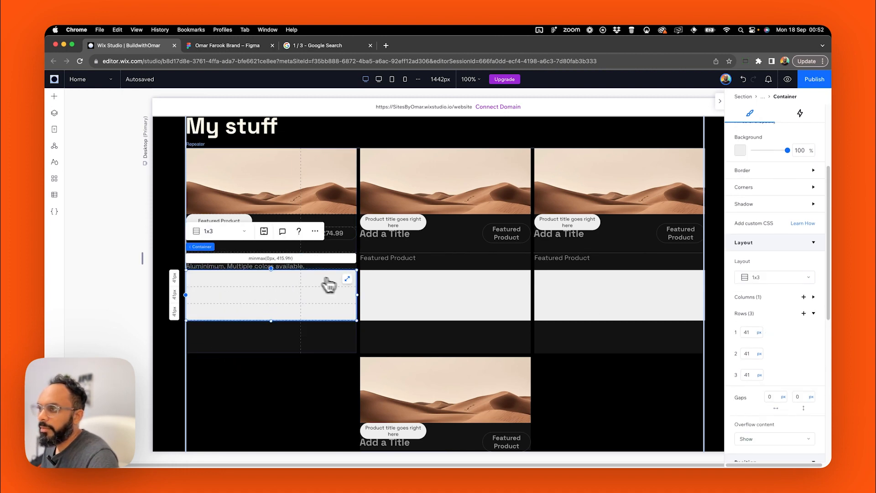
{"action": "left_click", "coordinate": [346, 280]}
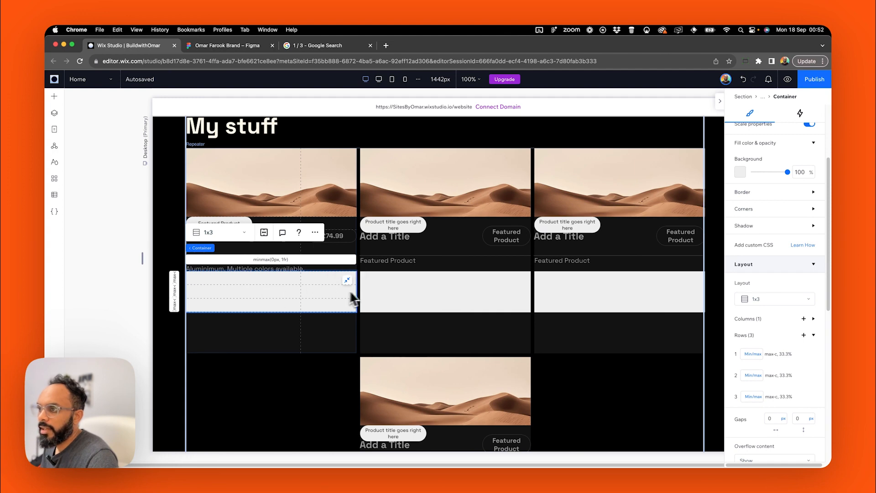
Add a button to the first card below the three-row container, filling that cell at about 416 by 100 px.
{"action": "left_click", "coordinate": [135, 331]}
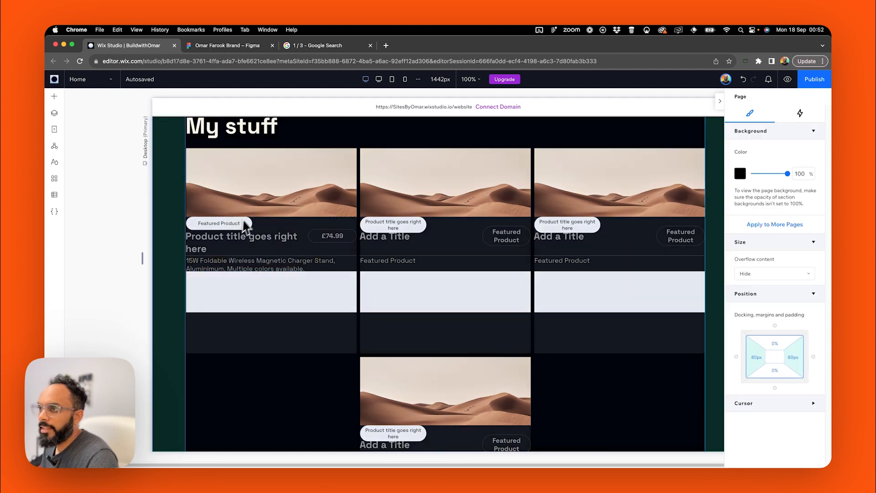
{"action": "left_click", "coordinate": [55, 97]}
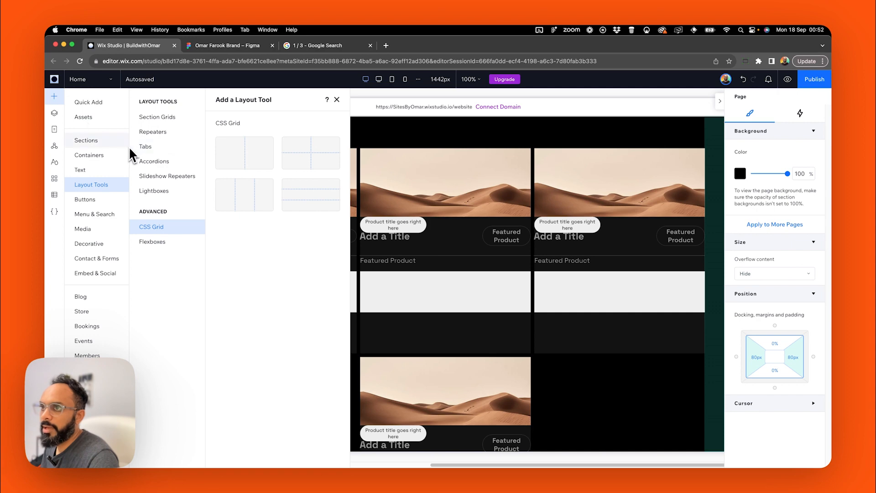
{"action": "left_click", "coordinate": [95, 101]}
{"action": "left_click_drag", "start_coordinate": [157, 291], "coordinate": [358, 331]}
{"action": "left_click_drag", "start_coordinate": [275, 332], "coordinate": [272, 356]}
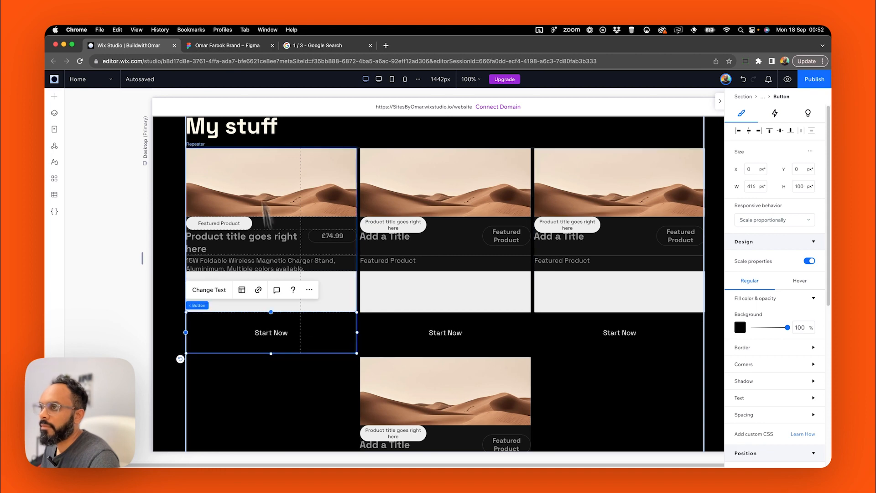
Widen the first card's product title text box to the edge of its column.
{"action": "left_click", "coordinate": [277, 247]}
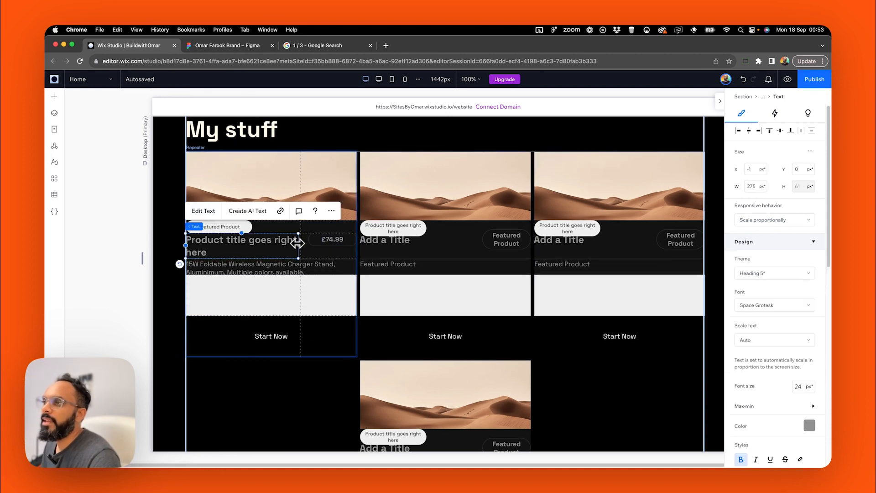
{"action": "left_click_drag", "start_coordinate": [298, 247], "coordinate": [301, 254]}
{"action": "left_click", "coordinate": [132, 222]}
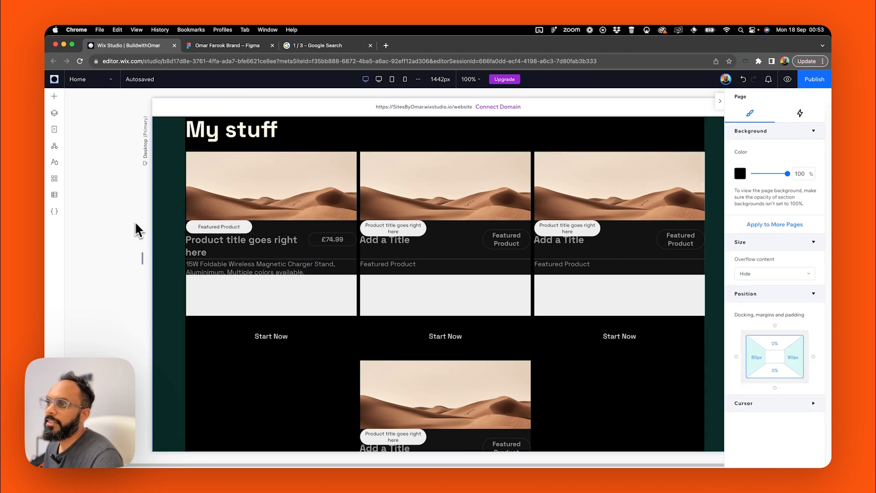
Set the background opacity of the first card's three-row container to 0%.
{"action": "left_click", "coordinate": [226, 289]}
{"action": "left_click", "coordinate": [225, 290]}
{"action": "left_click", "coordinate": [211, 297]}
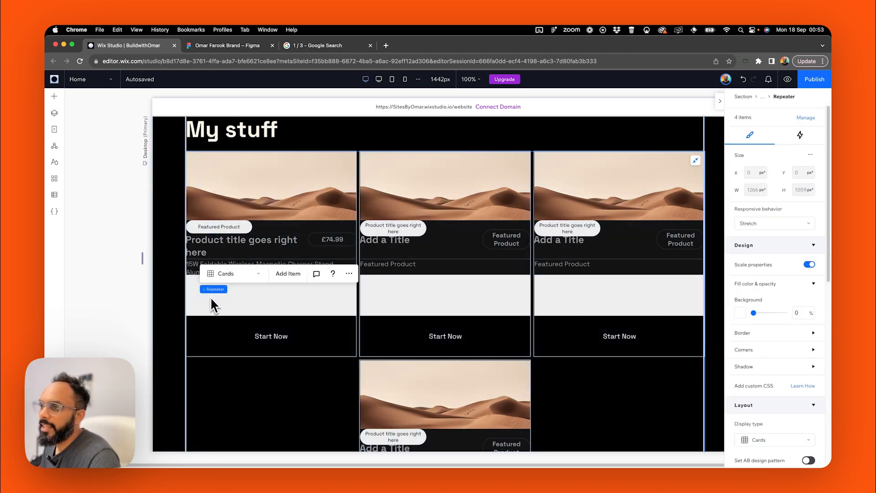
{"action": "left_click", "coordinate": [210, 297]}
{"action": "left_click", "coordinate": [253, 309]}
{"action": "left_click", "coordinate": [253, 312]}
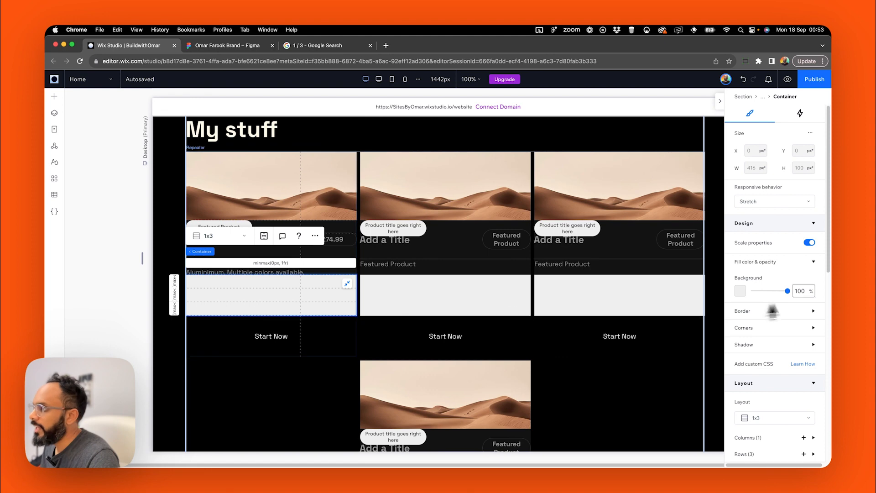
{"action": "left_click_drag", "start_coordinate": [787, 291], "coordinate": [699, 293]}
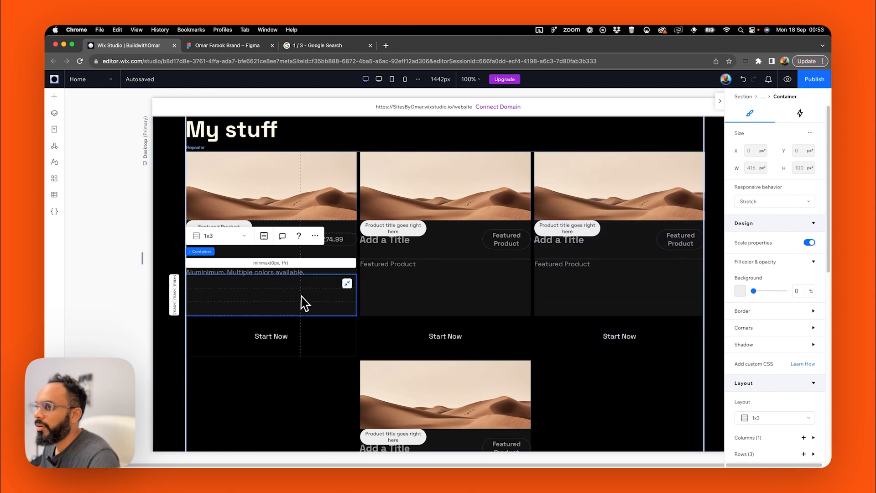
Give the three-row container a dark gray border 1 px wide.
{"action": "left_click", "coordinate": [771, 328]}
{"action": "left_click", "coordinate": [759, 312]}
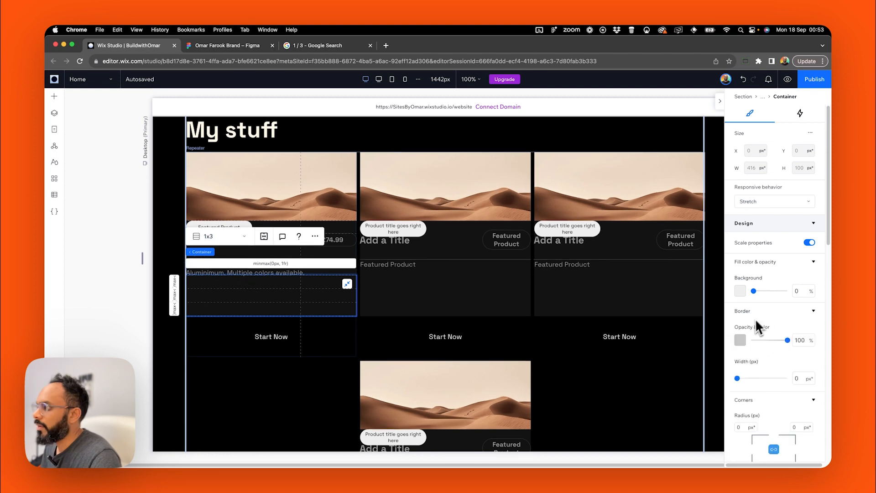
{"action": "left_click", "coordinate": [739, 341]}
{"action": "left_click", "coordinate": [776, 286]}
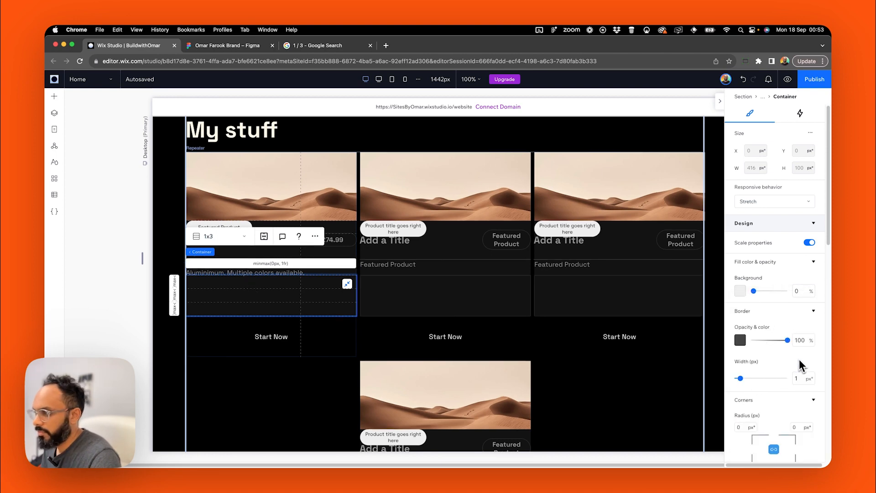
{"action": "left_click", "coordinate": [118, 313]}
Copy the divider line above the description and paste it into the three-row container.
{"action": "left_click", "coordinate": [222, 262]}
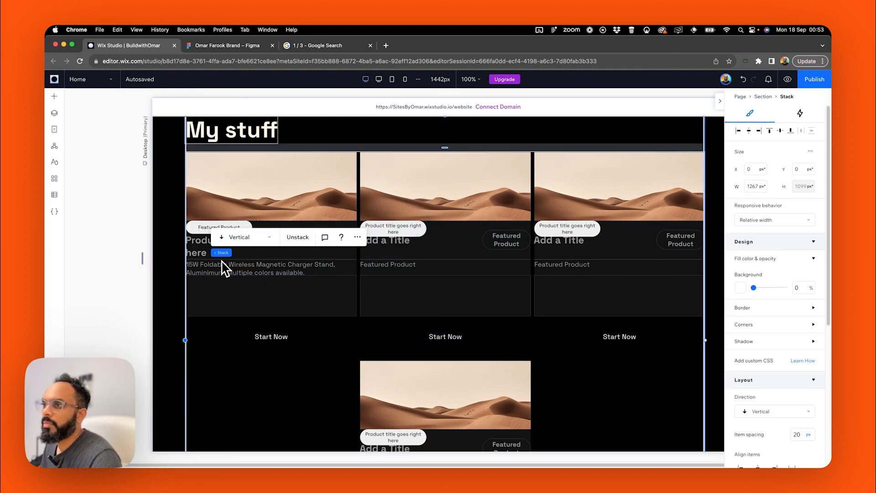
{"action": "left_click", "coordinate": [222, 260]}
{"action": "left_click", "coordinate": [222, 260]}
{"action": "left_click", "coordinate": [222, 261]}
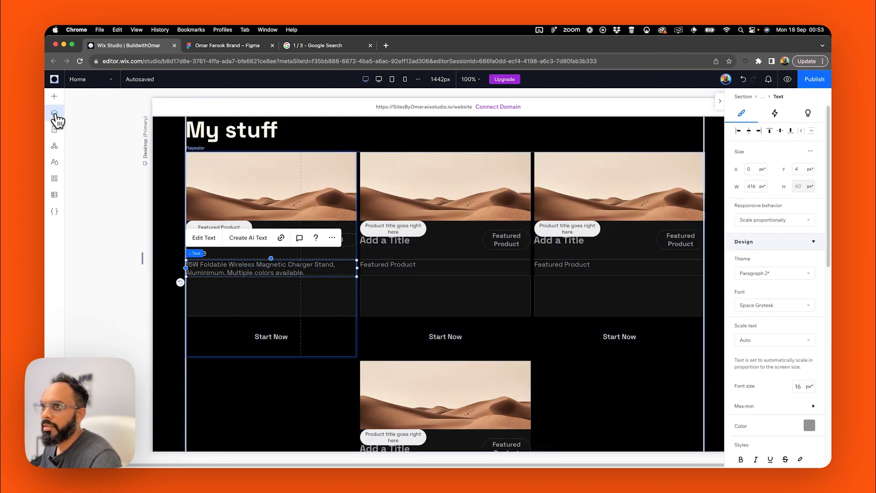
{"action": "left_click", "coordinate": [54, 113]}
{"action": "left_click", "coordinate": [145, 312]}
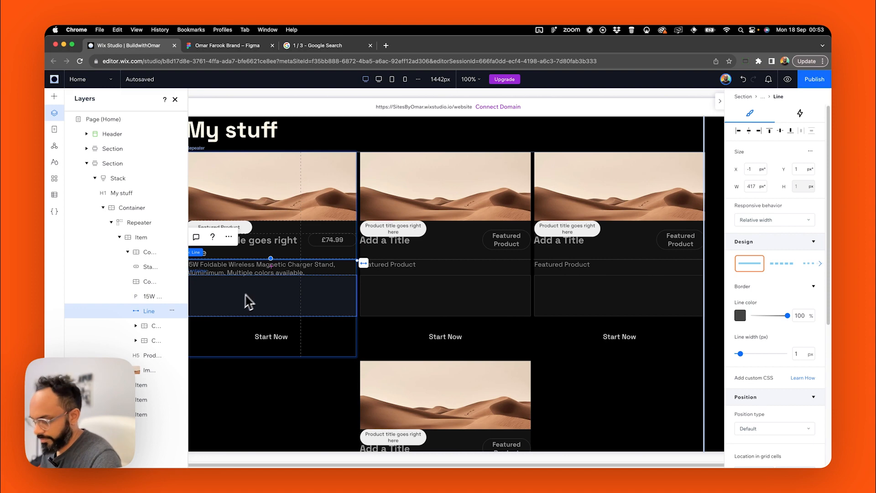
{"action": "left_click", "coordinate": [266, 284]}
{"action": "key", "text": "Escape"}
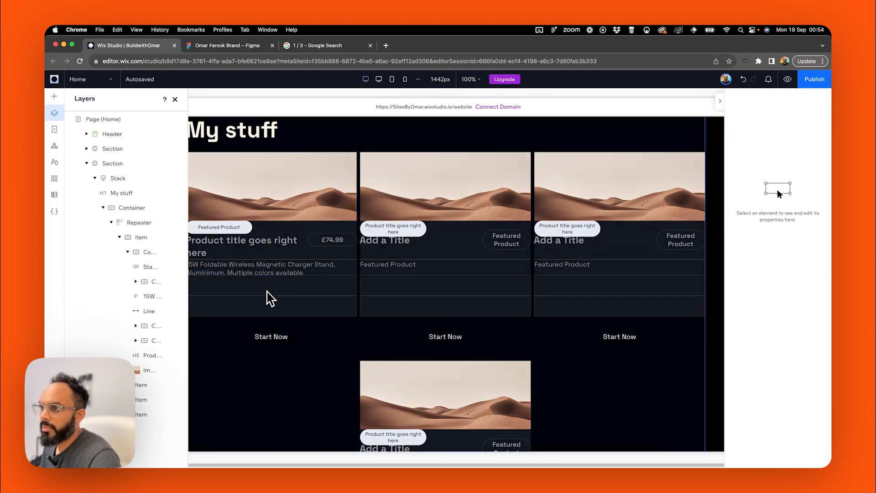
Move the pasted line onto the boundary between rows two and three, and duplicate it onto the boundary between rows one and two.
{"action": "left_click", "coordinate": [269, 297]}
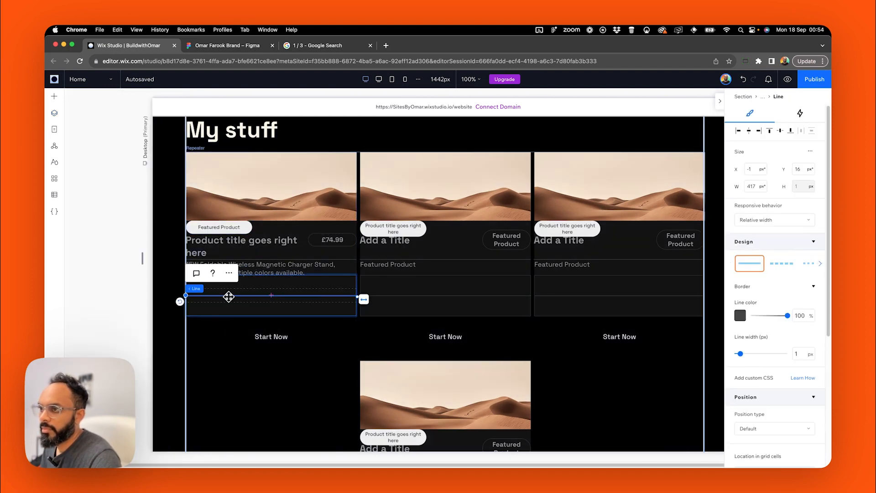
{"action": "mouse_move", "coordinate": [228, 296]}
{"action": "left_mouse_down"}
{"action": "mouse_move", "coordinate": [230, 289]}
{"action": "mouse_move", "coordinate": [229, 302]}
{"action": "left_mouse_up"}
{"action": "key", "text": "super+d"}
{"action": "left_click", "coordinate": [114, 302]}
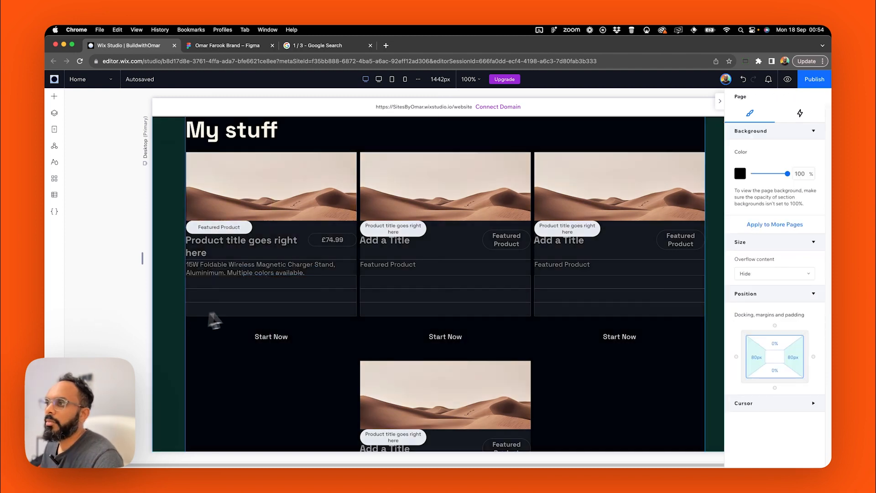
Check the feature list's corner radius in Figma and set the three-row container's corner radius to 10 px.
{"action": "left_click", "coordinate": [287, 294]}
{"action": "left_click", "coordinate": [329, 287]}
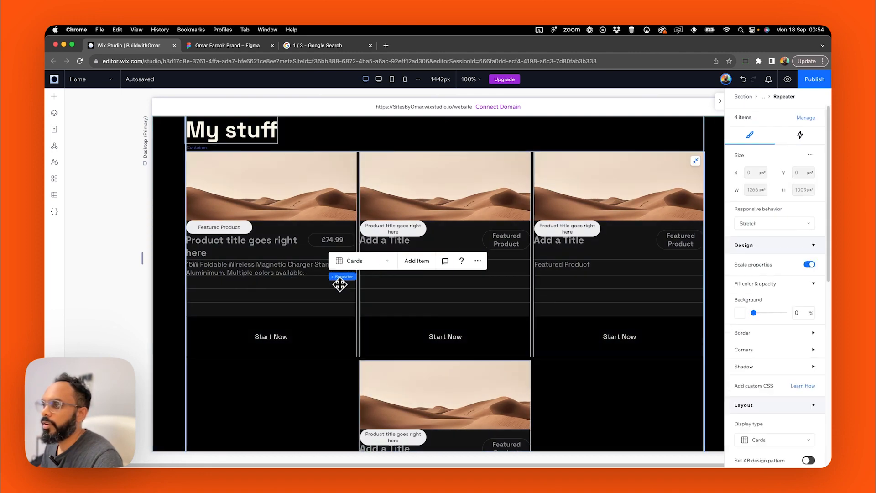
{"action": "left_click", "coordinate": [313, 282]}
{"action": "left_click", "coordinate": [311, 283]}
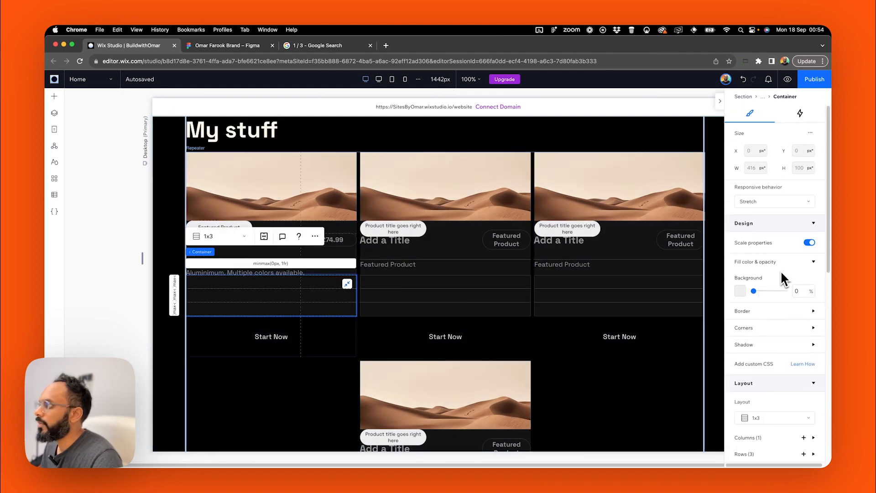
{"action": "key", "text": "ctrl+Tab"}
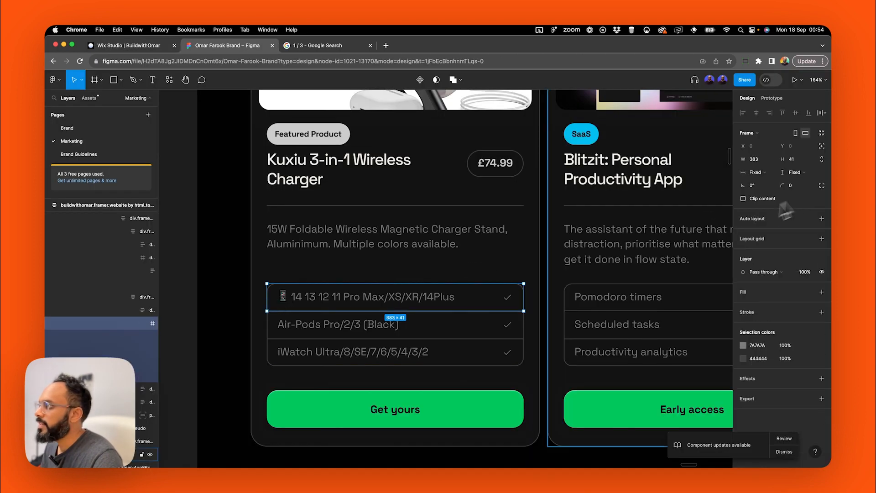
{"action": "key", "text": "shift+Return"}
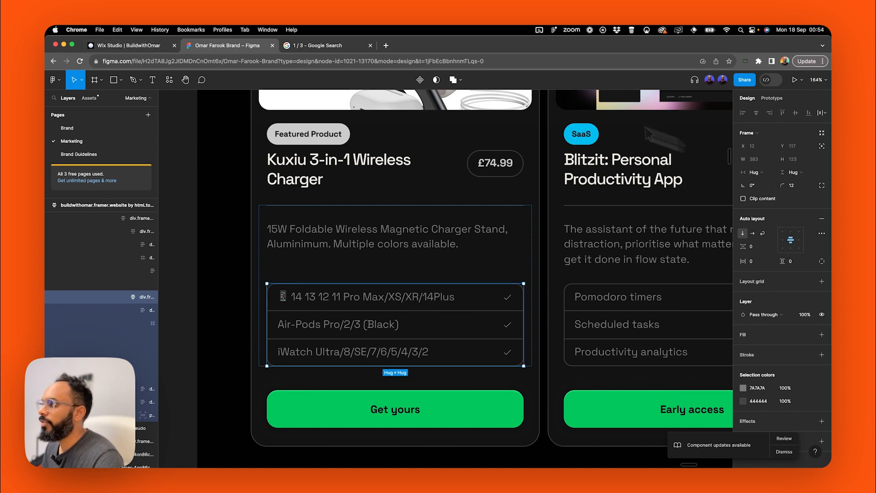
{"action": "left_click", "coordinate": [149, 48]}
{"action": "type", "text": "10"}
{"action": "left_click", "coordinate": [101, 284]}
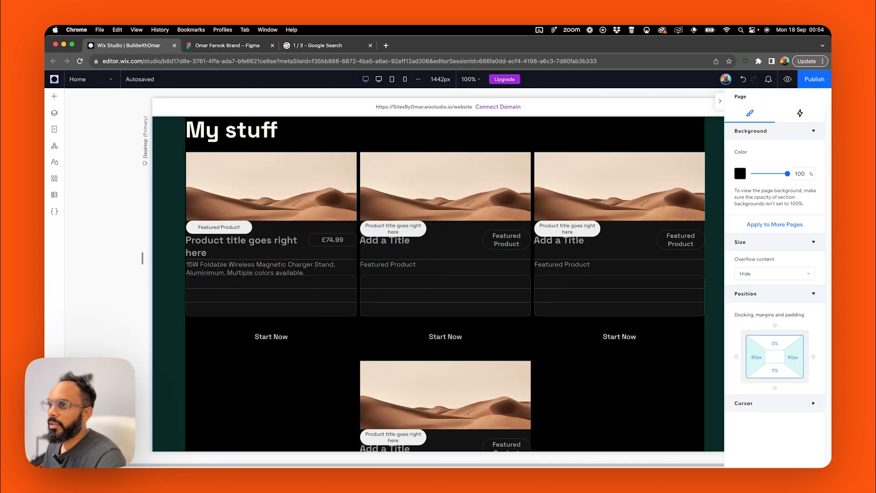
Fill the first card's Start Now button with the theme's green and reduce its height to 56 px.
{"action": "left_click", "coordinate": [248, 288]}
{"action": "left_click", "coordinate": [255, 270]}
{"action": "left_click", "coordinate": [255, 270]}
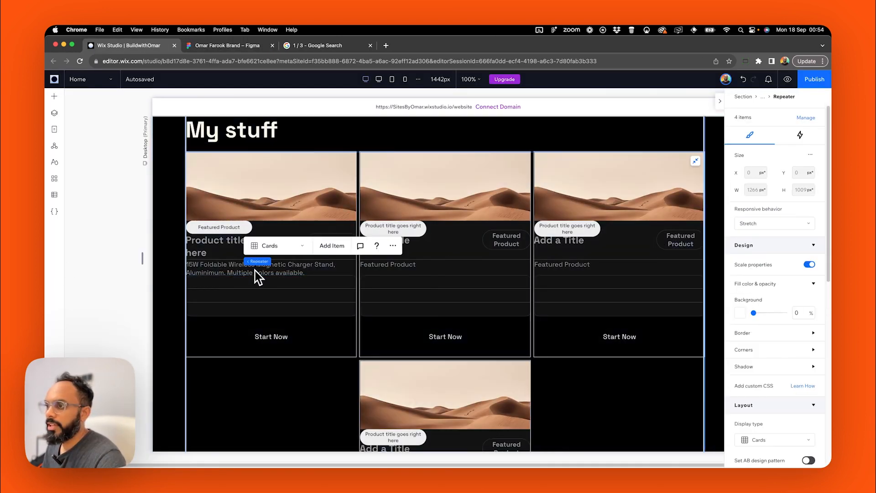
{"action": "left_click", "coordinate": [256, 270]}
{"action": "left_click", "coordinate": [275, 330]}
{"action": "left_click", "coordinate": [739, 328]}
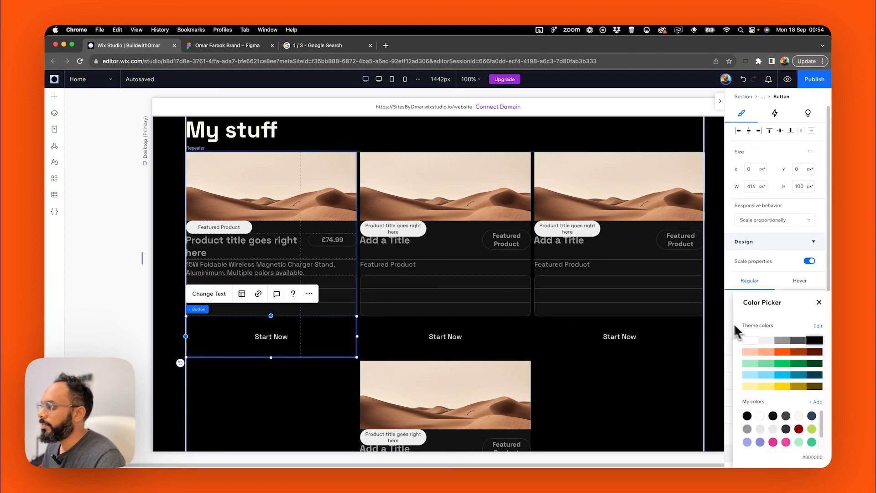
{"action": "left_click", "coordinate": [790, 362]}
{"action": "left_click_drag", "start_coordinate": [271, 316], "coordinate": [272, 326]}
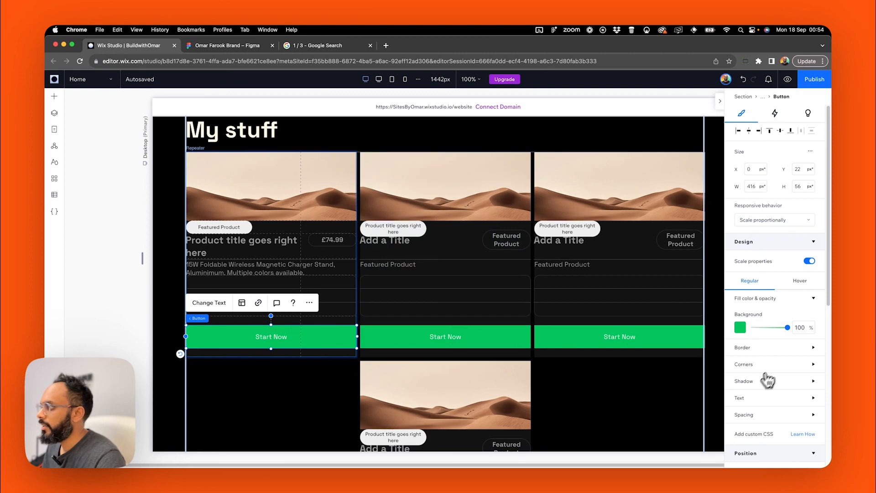
Set the Start Now button's text color to black.
{"action": "left_click", "coordinate": [751, 397]}
{"action": "left_click", "coordinate": [802, 417]}
{"action": "left_click", "coordinate": [810, 341]}
{"action": "left_click", "coordinate": [729, 340]}
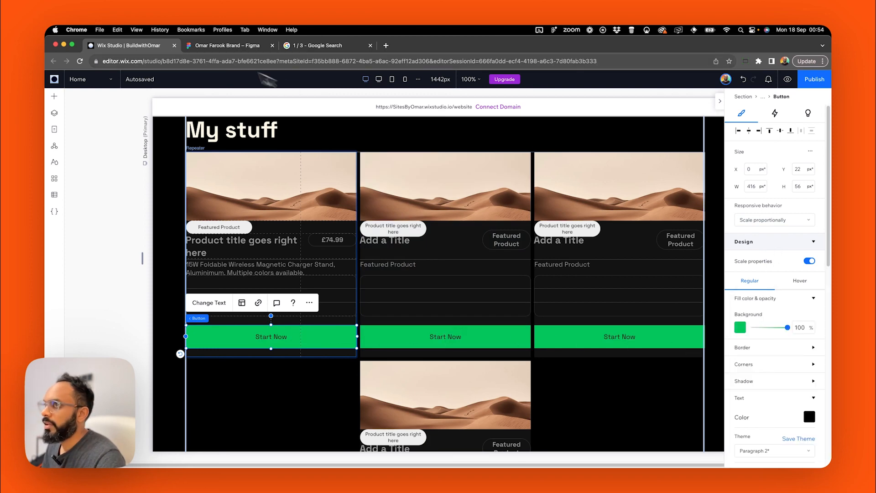
Check the Get yours button's corner radius in Figma and set the Start Now button's corner radius to 15 px.
{"action": "left_click", "coordinate": [223, 49]}
{"action": "left_click", "coordinate": [289, 409]}
{"action": "left_click", "coordinate": [288, 409]}
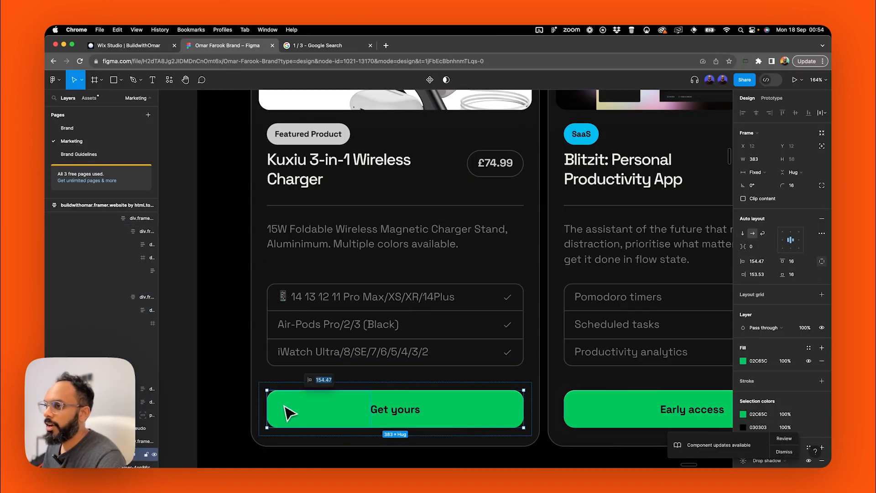
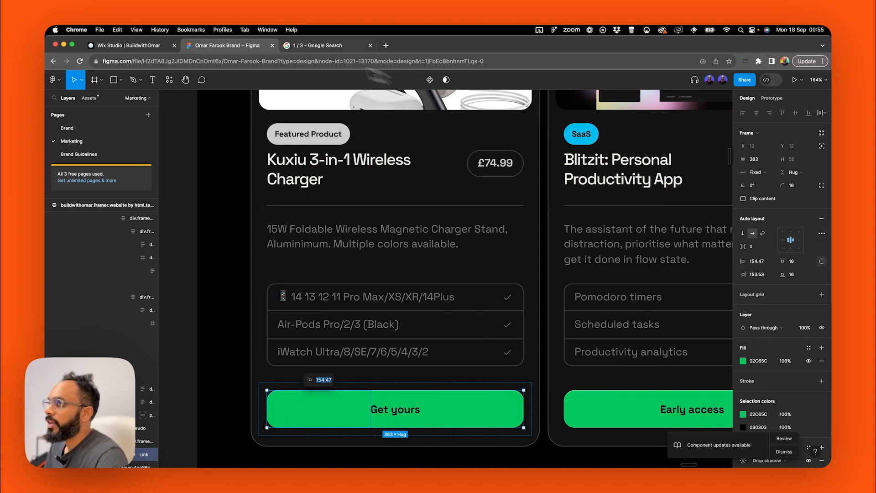
{"action": "left_click", "coordinate": [159, 45]}
{"action": "scroll", "coordinate": [794, 338], "scroll_direction": "down", "scroll_amount": 4}
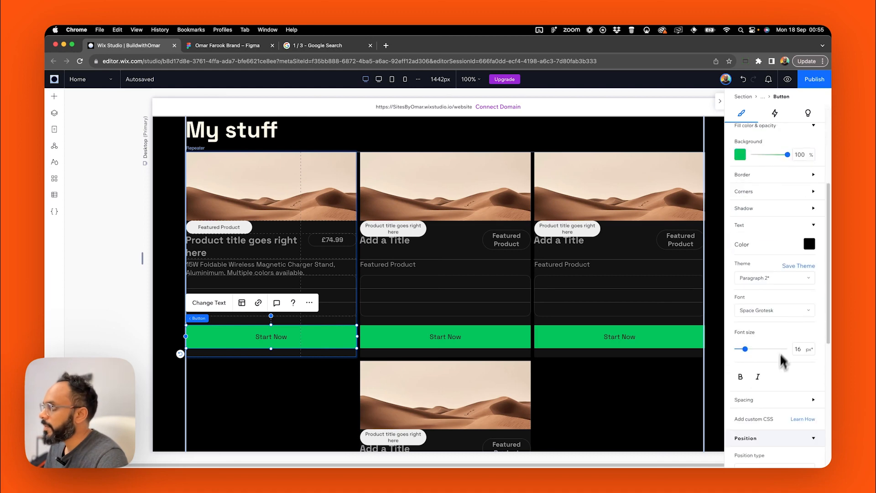
{"action": "scroll", "coordinate": [782, 360], "scroll_direction": "up", "scroll_amount": 2}
{"action": "left_click", "coordinate": [757, 292]}
{"action": "left_click", "coordinate": [743, 320]}
{"action": "type", "text": "15"}
{"action": "left_click", "coordinate": [114, 303]}
Duplicate the description into the container's first row and replace its text with "Air-Pods Pro/2/3 (Black)" copied from Figma.
{"action": "left_click", "coordinate": [255, 268]}
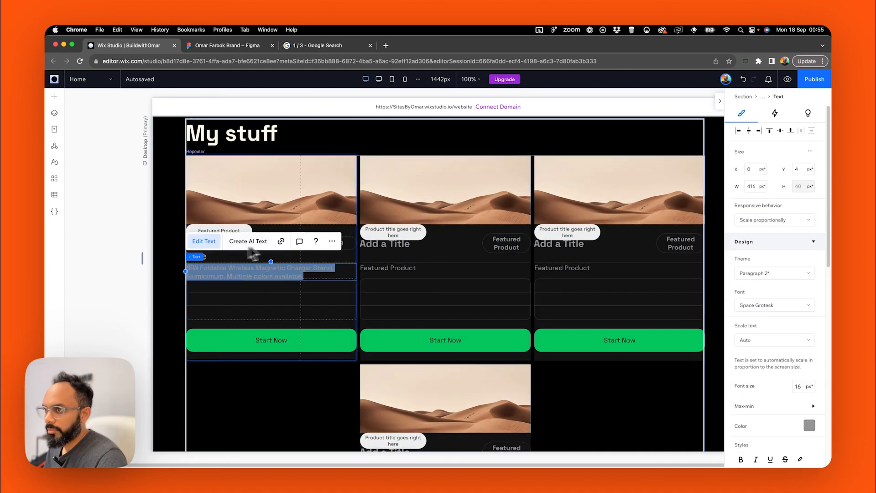
{"action": "mouse_move", "coordinate": [255, 269]}
{"action": "left_mouse_down"}
{"action": "mouse_move", "coordinate": [270, 283]}
{"action": "mouse_move", "coordinate": [257, 286]}
{"action": "left_mouse_up"}
{"action": "left_click", "coordinate": [227, 45]}
{"action": "double_click", "coordinate": [336, 332]}
{"action": "double_click", "coordinate": [336, 332]}
{"action": "key", "text": "super+c"}
{"action": "left_click", "coordinate": [129, 45]}
{"action": "double_click", "coordinate": [257, 286]}
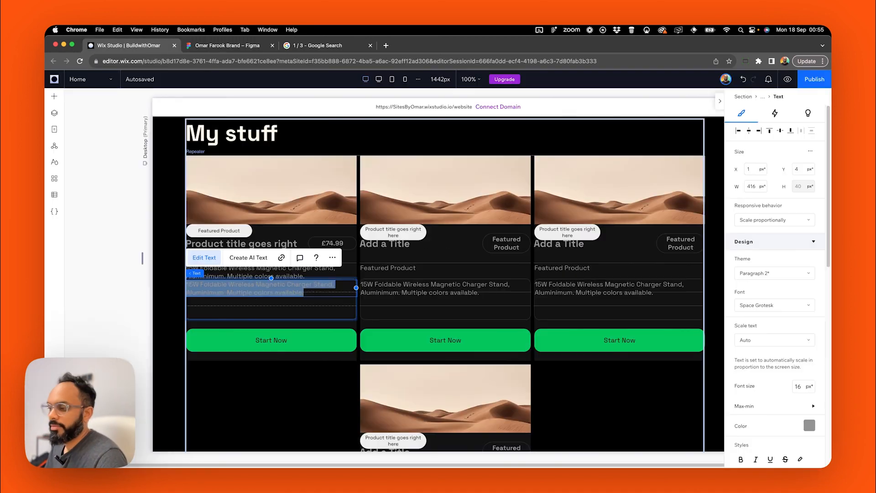
{"action": "key", "text": "super+v"}
Style the first row's feature text as Paragraph 3 in gray #949494.
{"action": "key", "text": "super+a"}
{"action": "left_click", "coordinate": [809, 425]}
{"action": "left_click", "coordinate": [230, 287]}
{"action": "left_click", "coordinate": [229, 285]}
{"action": "left_click", "coordinate": [809, 425]}
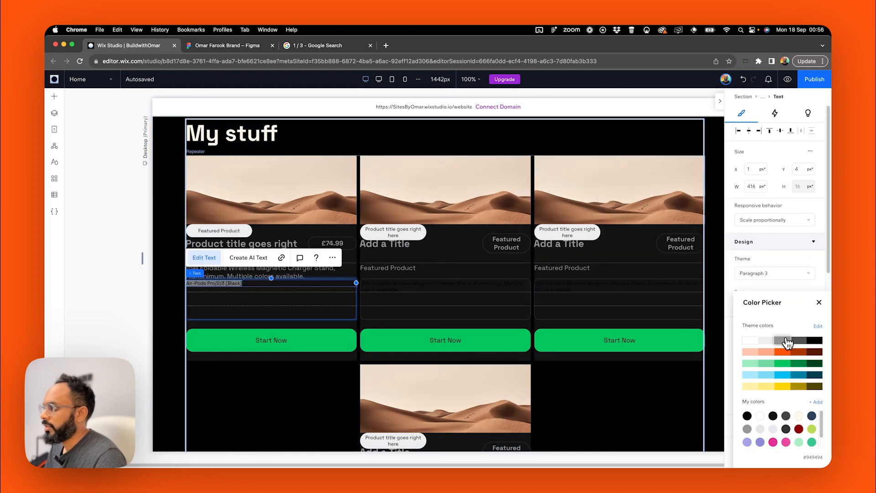
{"action": "left_click", "coordinate": [787, 342]}
Narrow the feature text box to about 279 px and center it vertically in the first row at about Y 9 px.
{"action": "left_click", "coordinate": [214, 286]}
{"action": "left_click", "coordinate": [213, 284]}
{"action": "left_click_drag", "start_coordinate": [356, 282], "coordinate": [310, 284]}
{"action": "left_click_drag", "start_coordinate": [227, 284], "coordinate": [227, 287]}
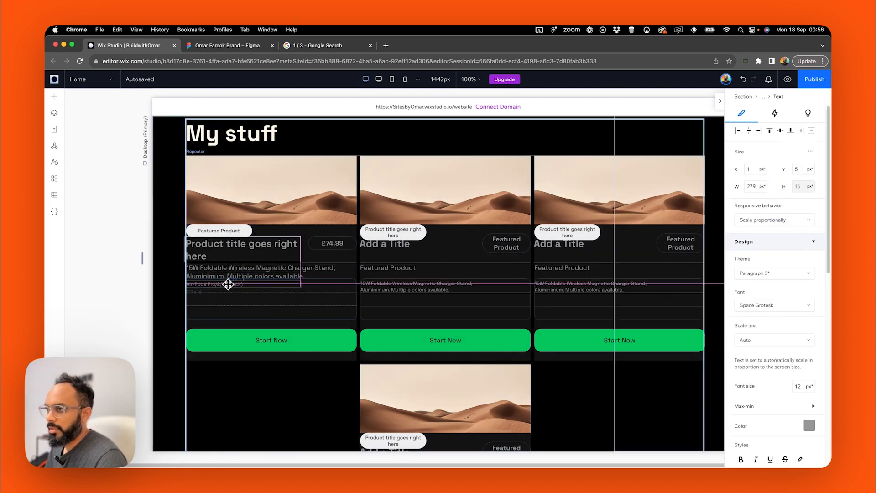
Add a basic shape of about 30 by 32 px at the right end of the first feature row and fill it with gray #949494.
{"action": "left_click", "coordinate": [54, 96]}
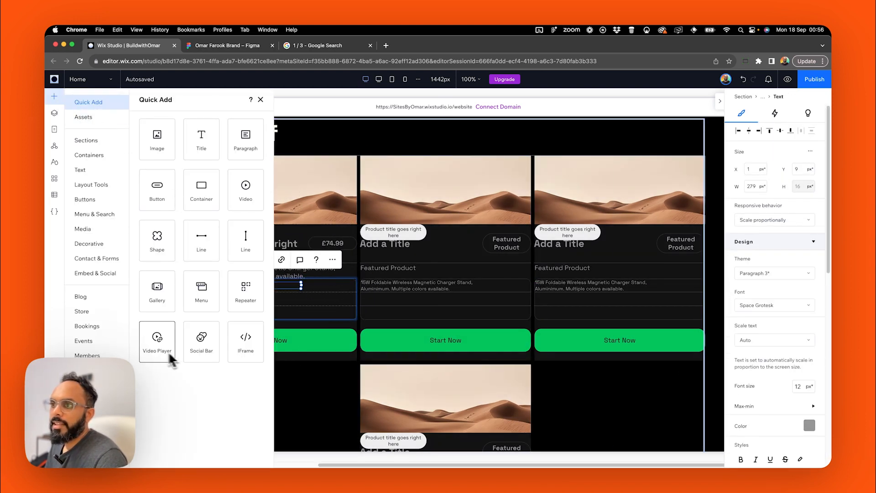
{"action": "left_click_drag", "start_coordinate": [157, 236], "coordinate": [341, 280]}
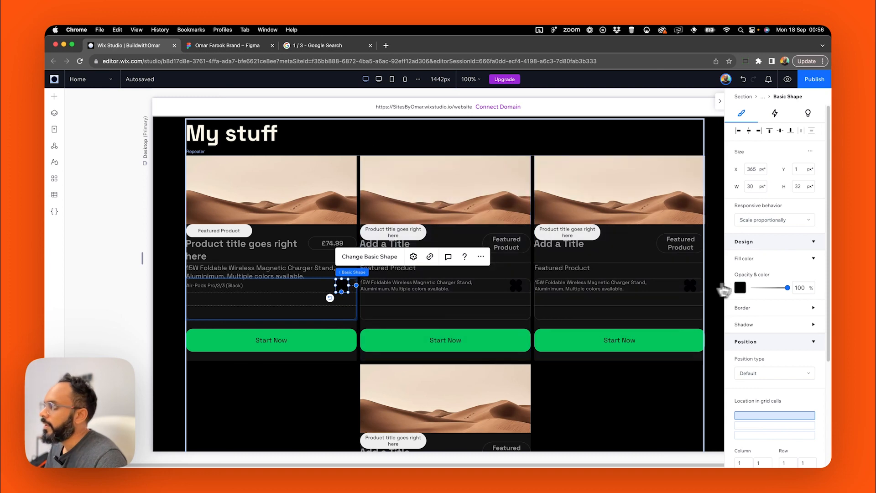
{"action": "left_click", "coordinate": [741, 287]}
{"action": "left_click", "coordinate": [581, 342]}
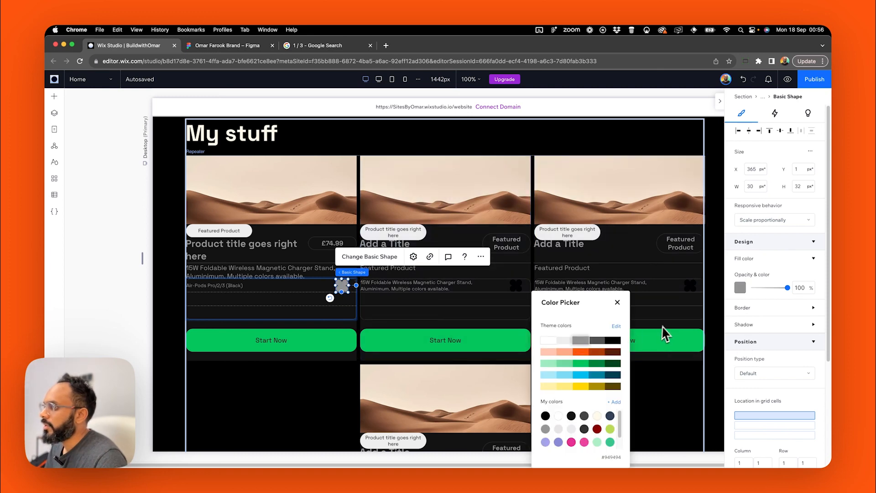
Replace the gray shape in the first feature row with the thin check mark found by searching Wix media for "check".
{"action": "left_click", "coordinate": [370, 257]}
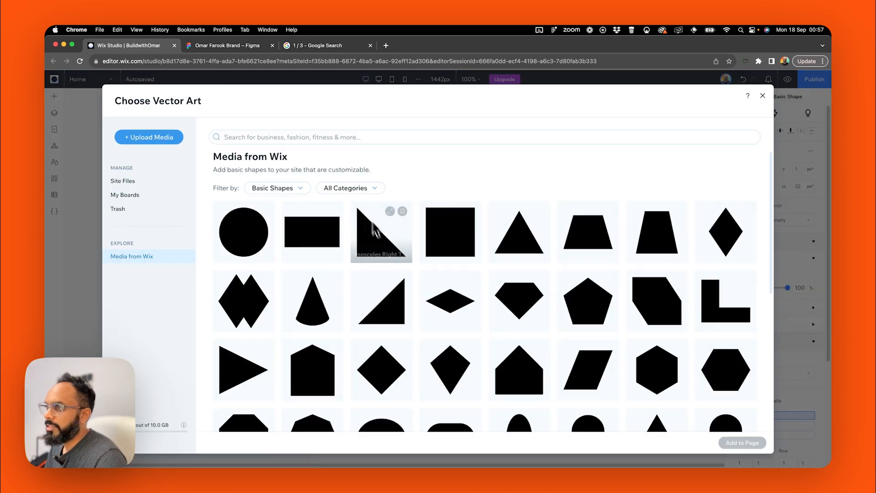
{"action": "type", "text": "check"}
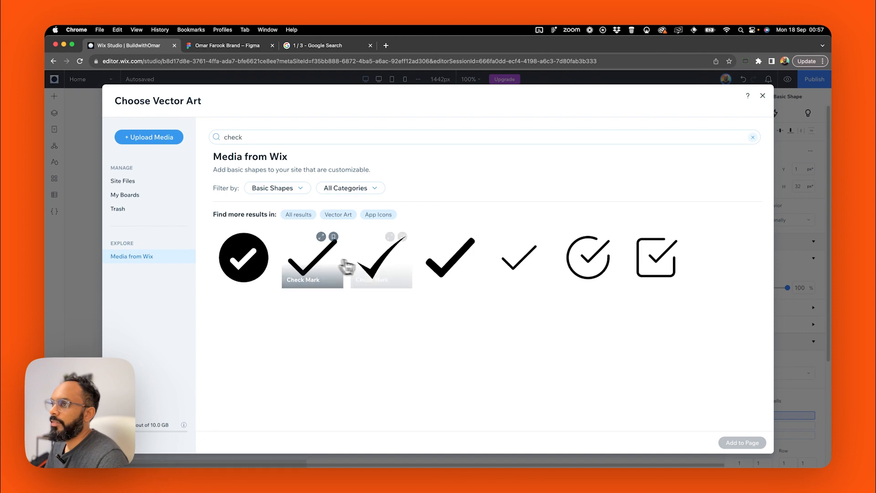
{"action": "left_click", "coordinate": [521, 269]}
{"action": "left_click", "coordinate": [742, 443]}
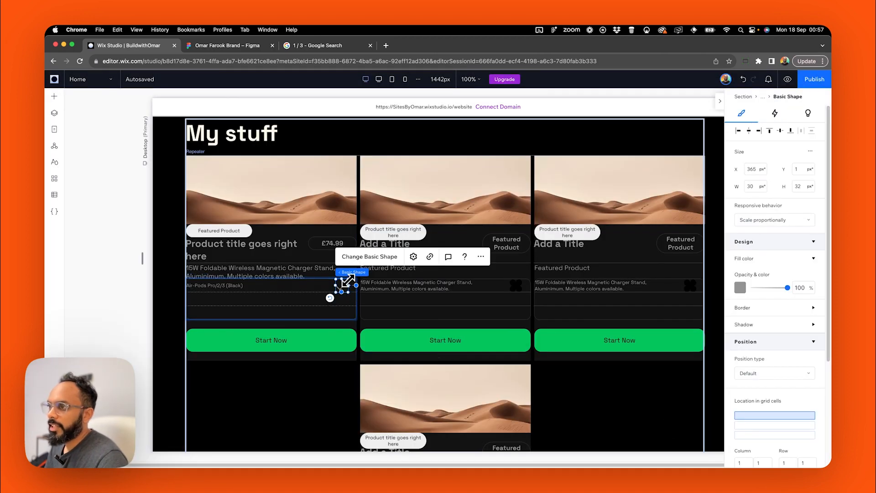
Check the tick icon's size in Figma and resize the first row's check mark to 16 px wide and 32 px high.
{"action": "left_click_drag", "start_coordinate": [349, 279], "coordinate": [342, 284]}
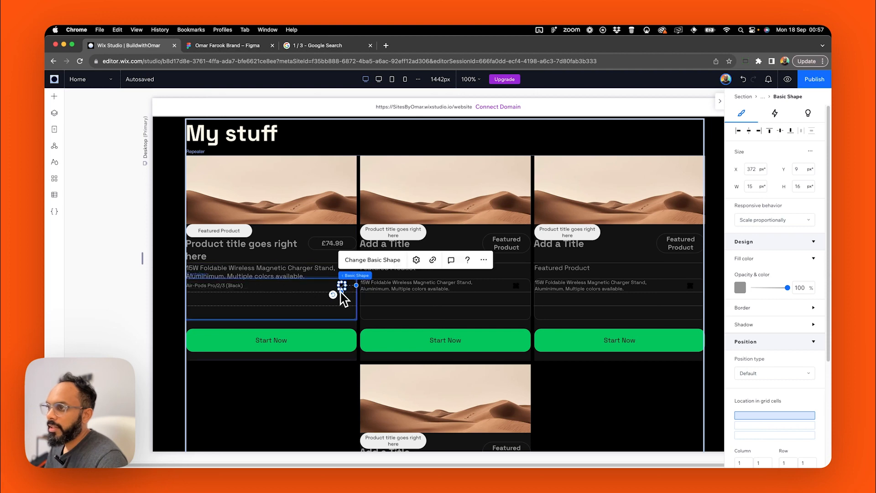
{"action": "left_click", "coordinate": [224, 45]}
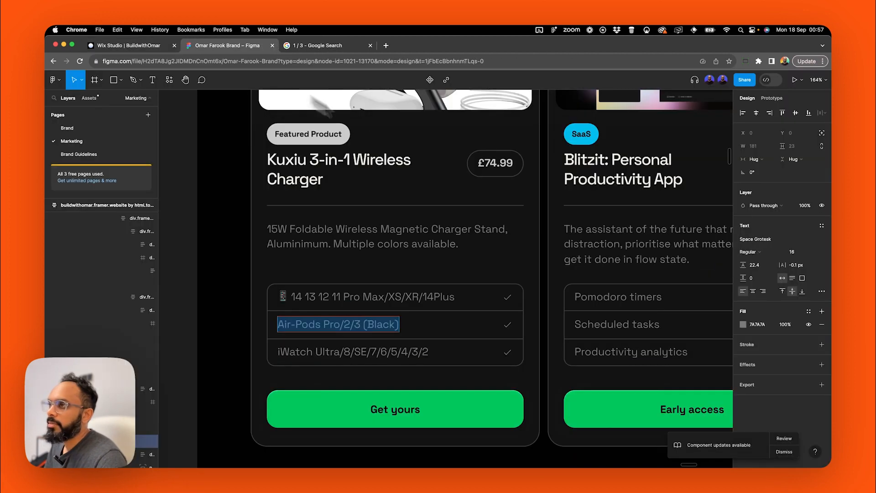
{"action": "double_click", "coordinate": [506, 299]}
{"action": "double_click", "coordinate": [506, 299]}
{"action": "double_click", "coordinate": [507, 299]}
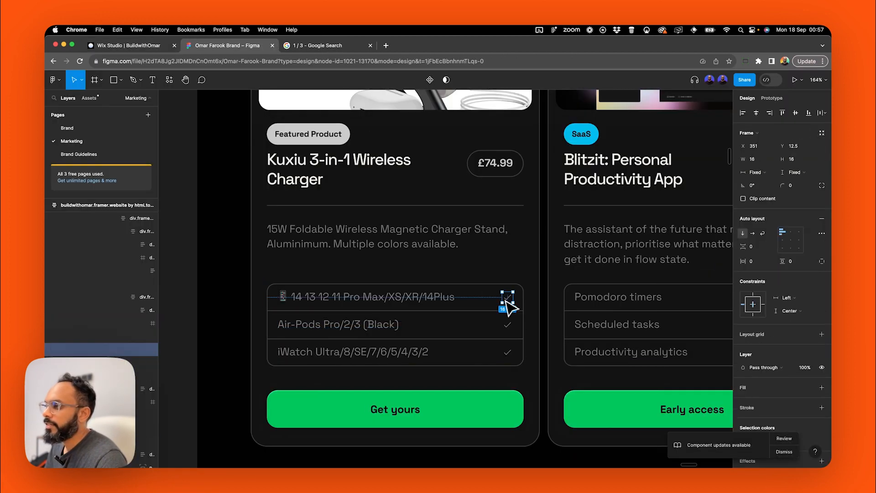
{"action": "left_click", "coordinate": [152, 45]}
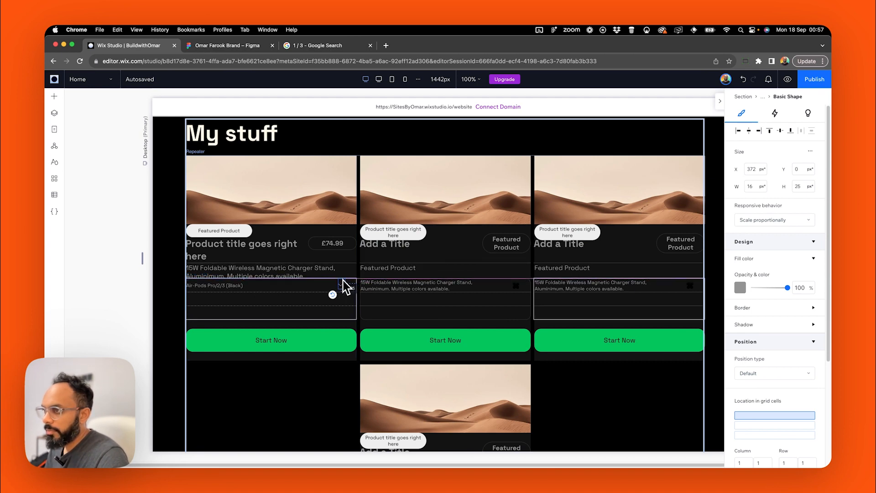
{"action": "left_click_drag", "start_coordinate": [343, 280], "coordinate": [343, 290]}
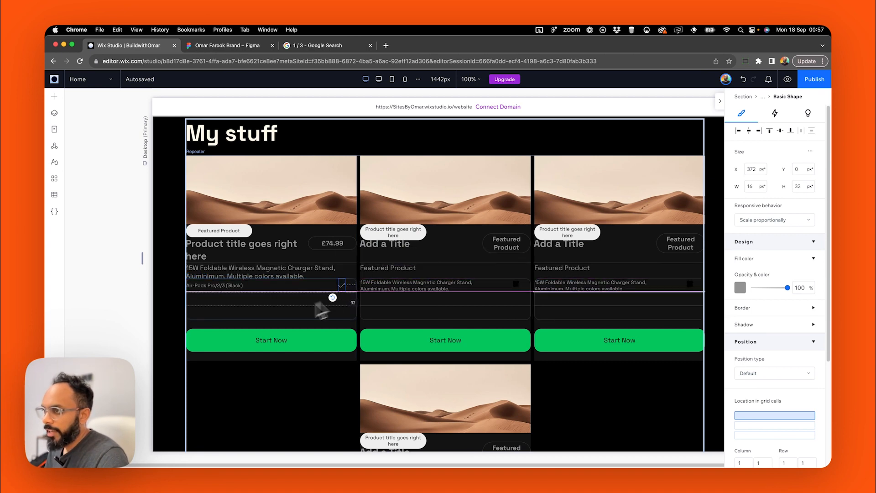
{"action": "left_click", "coordinate": [156, 323]}
Stack the first row's feature text and check mark horizontally.
{"action": "double_click", "coordinate": [238, 295]}
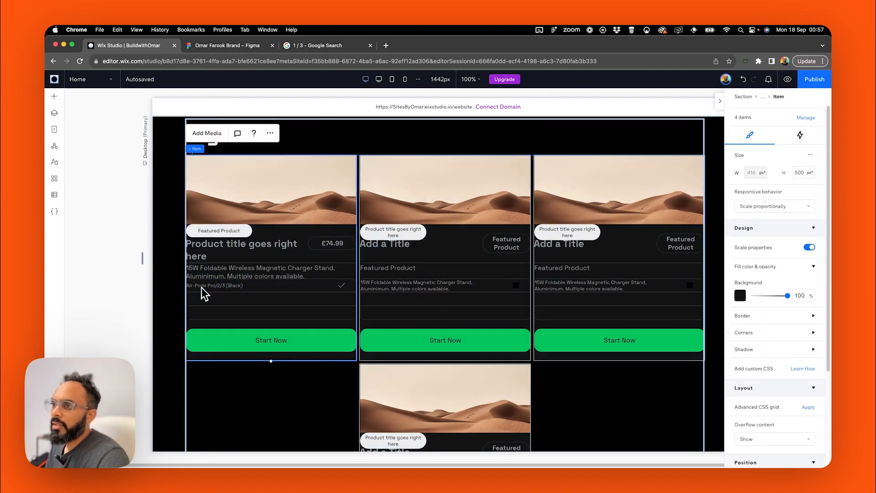
{"action": "left_click", "coordinate": [219, 285]}
{"action": "left_click", "coordinate": [342, 286], "text": "shift"}
{"action": "right_click", "coordinate": [343, 285]}
{"action": "mouse_move", "coordinate": [403, 192]}
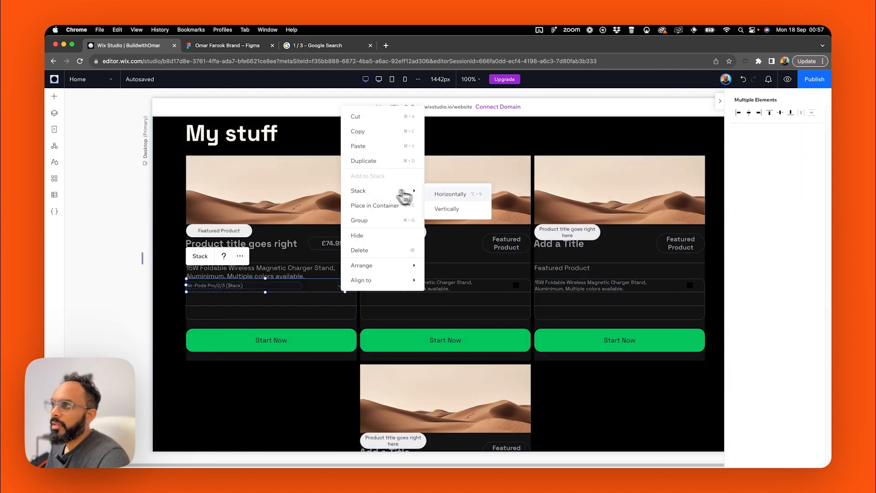
{"action": "left_click", "coordinate": [468, 197]}
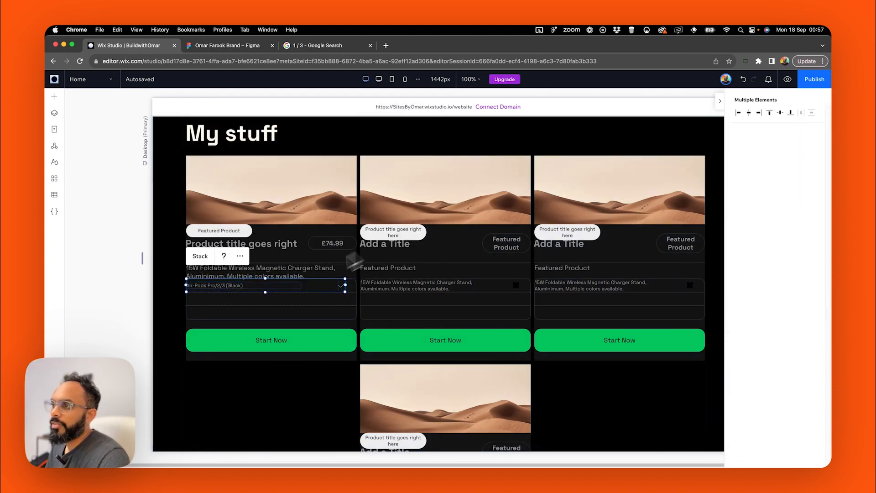
{"action": "left_click", "coordinate": [324, 305]}
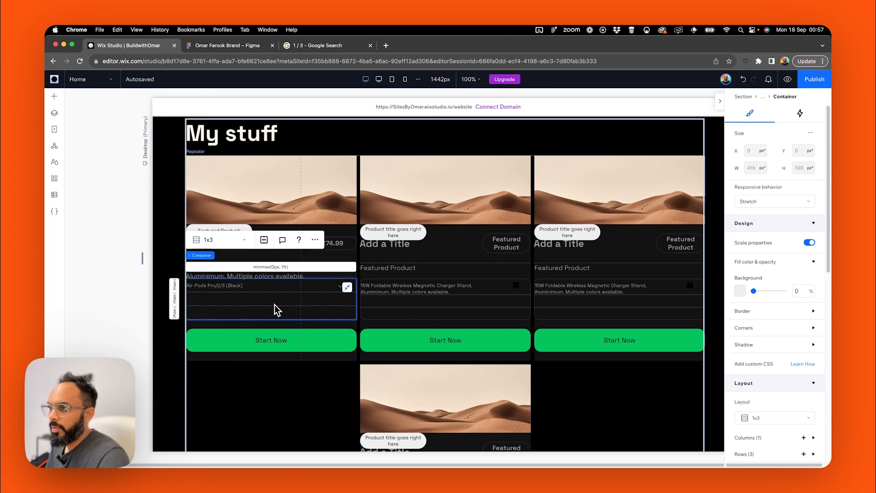
Duplicate the feature stack twice and place the copies in the container's second and third rows.
{"action": "left_click", "coordinate": [304, 288]}
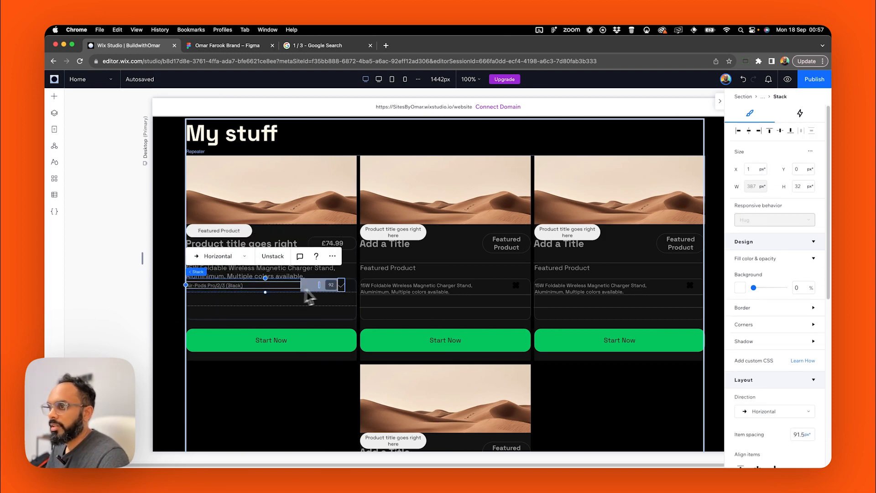
{"action": "left_click", "coordinate": [333, 256]}
{"action": "left_click", "coordinate": [385, 113]}
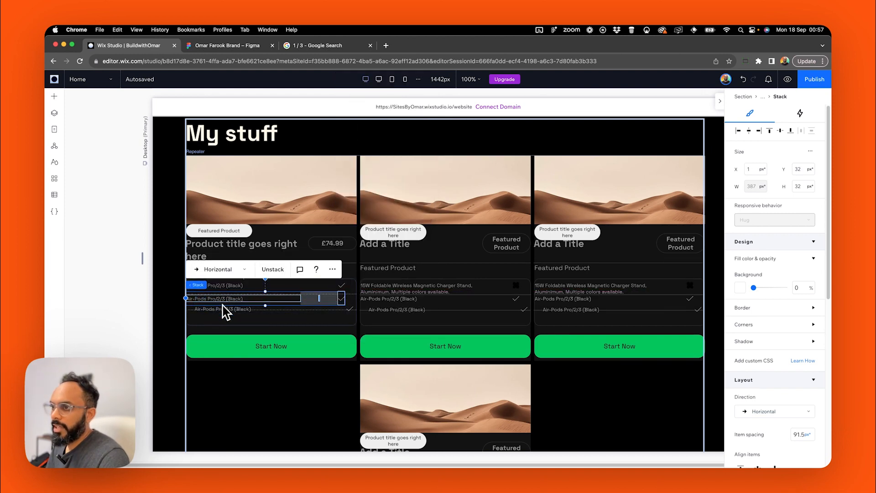
{"action": "left_click_drag", "start_coordinate": [212, 308], "coordinate": [207, 316]}
{"action": "left_click", "coordinate": [120, 313]}
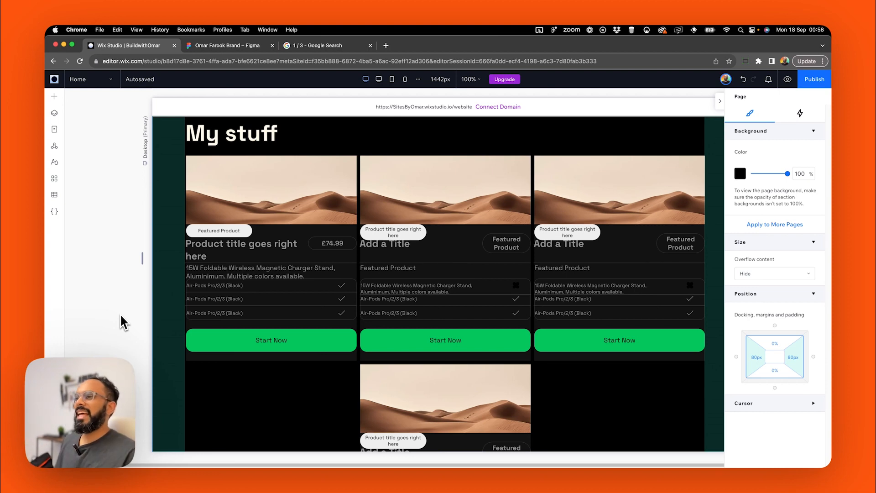
Compare the repeater cards with the "My products" cards in Figma.
{"action": "scroll", "coordinate": [342, 289], "scroll_direction": "up", "scroll_amount": 1}
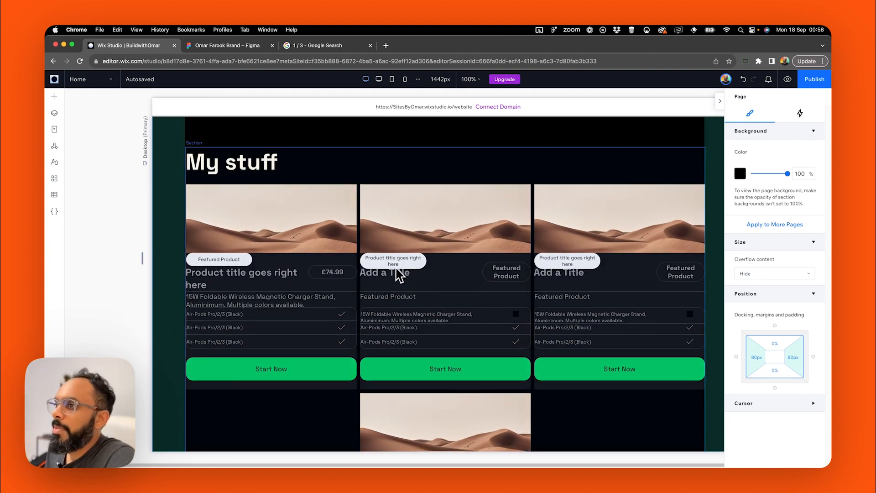
{"action": "left_click", "coordinate": [236, 47]}
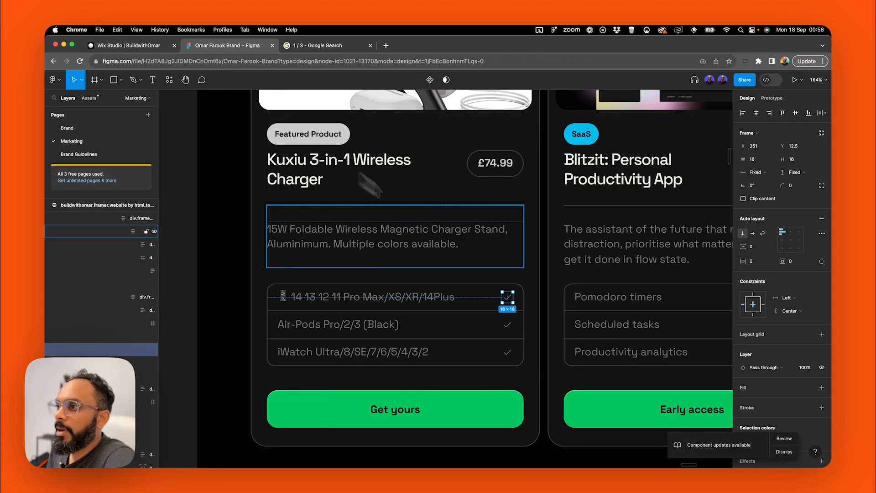
{"action": "scroll", "coordinate": [409, 256], "scroll_direction": "up", "scroll_amount": 2}
{"action": "scroll", "coordinate": [408, 245], "scroll_direction": "down", "scroll_amount": 6}
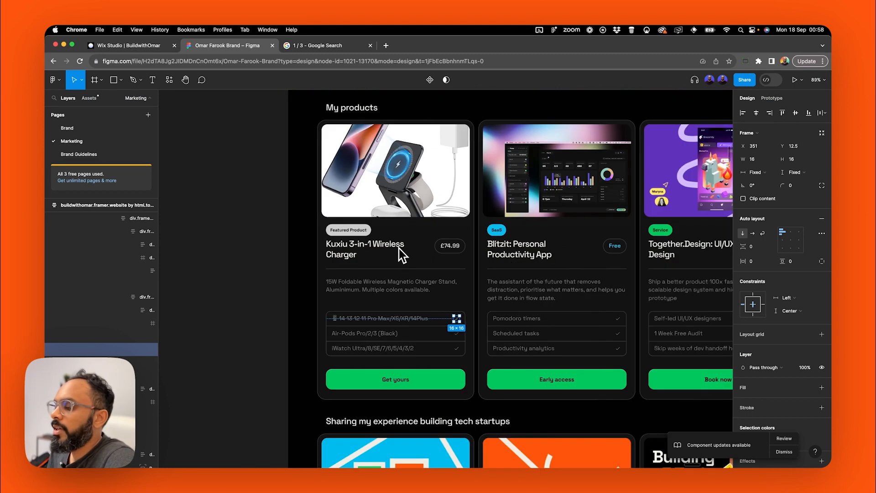
{"action": "left_click", "coordinate": [149, 47]}
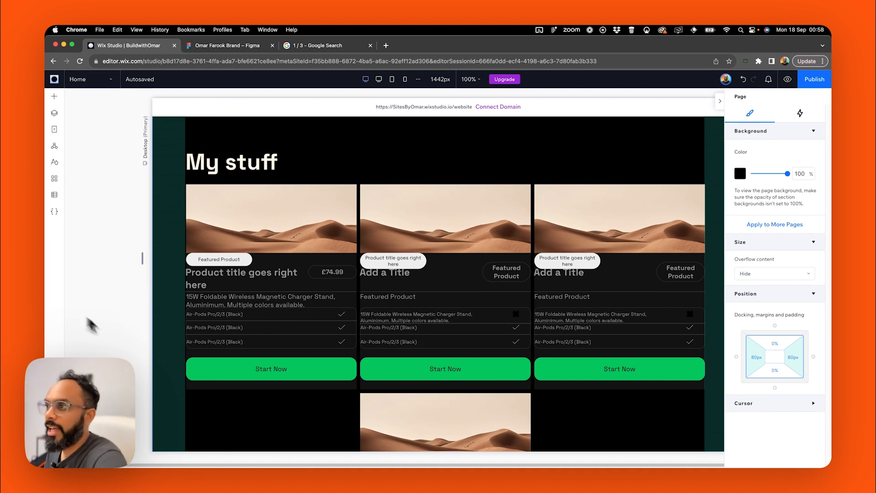
Look for the card's layout settings, and measure in Figma the first card's padding around its image block and button.
{"action": "left_click", "coordinate": [240, 270]}
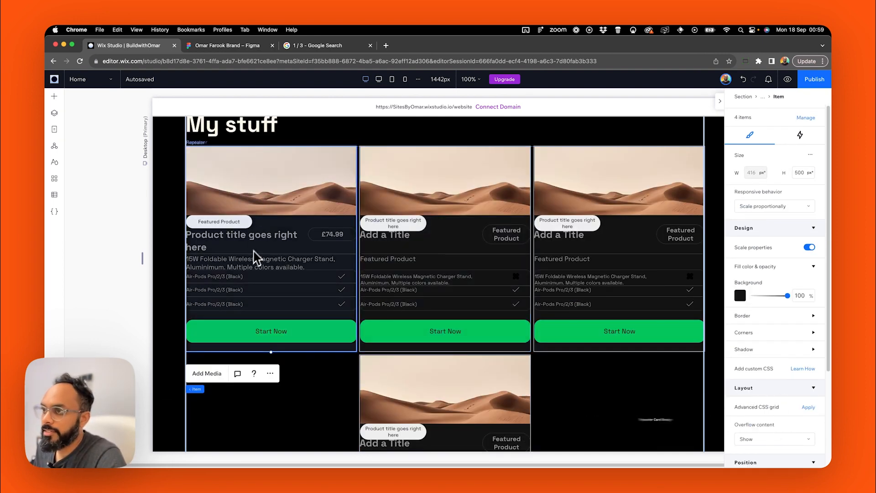
{"action": "left_click", "coordinate": [287, 205]}
{"action": "left_click", "coordinate": [196, 142]}
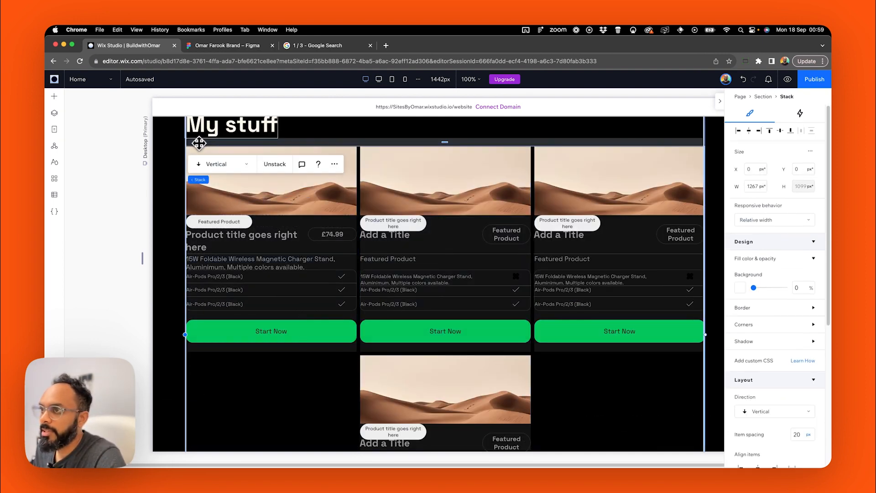
{"action": "scroll", "coordinate": [776, 307], "scroll_direction": "down", "scroll_amount": 4}
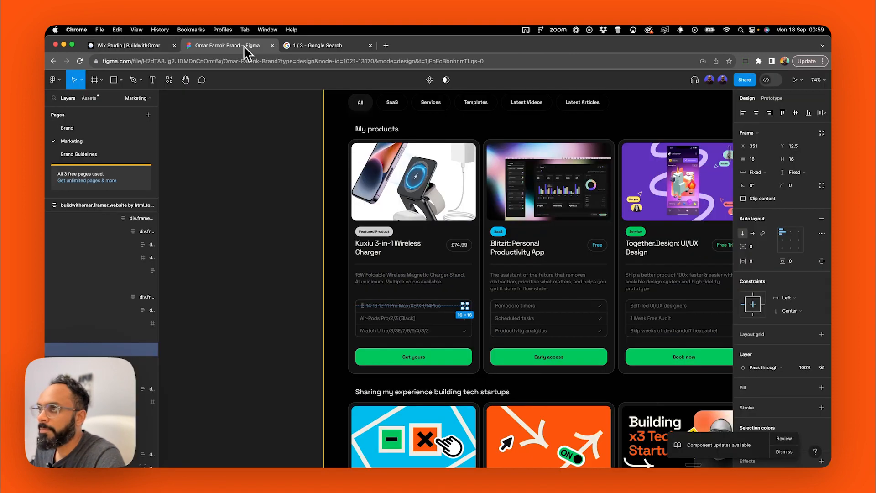
{"action": "left_click", "coordinate": [245, 46]}
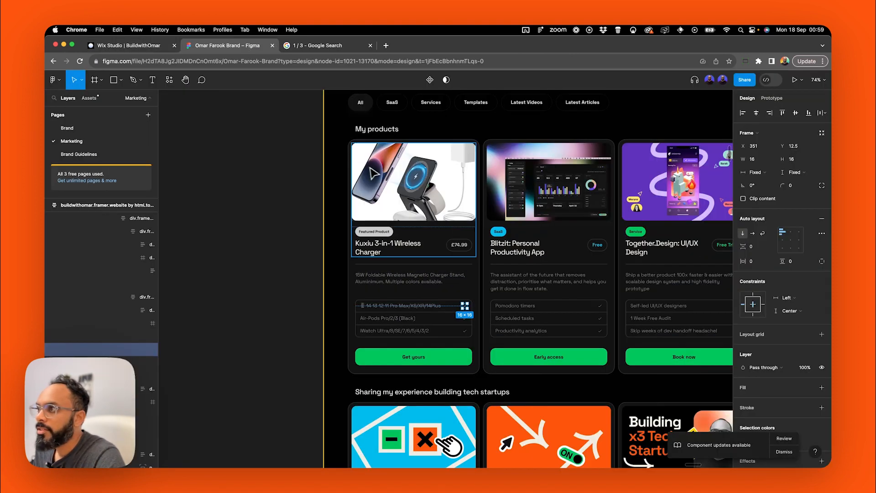
{"action": "left_click", "coordinate": [377, 147]}
{"action": "key", "text": "alt"}
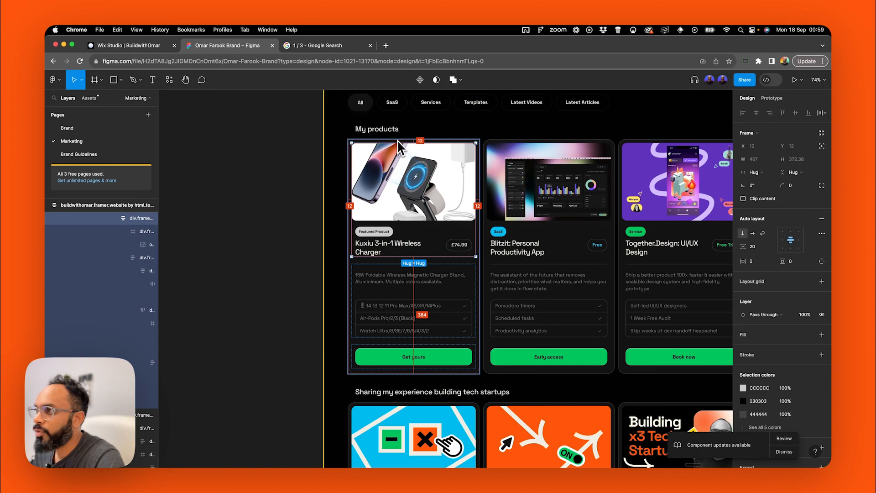
{"action": "left_click", "coordinate": [385, 365]}
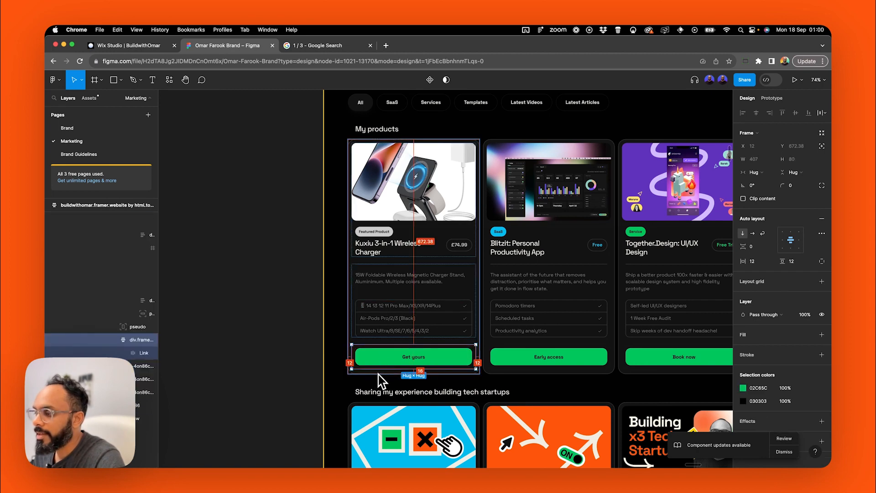
{"action": "left_click", "coordinate": [161, 49]}
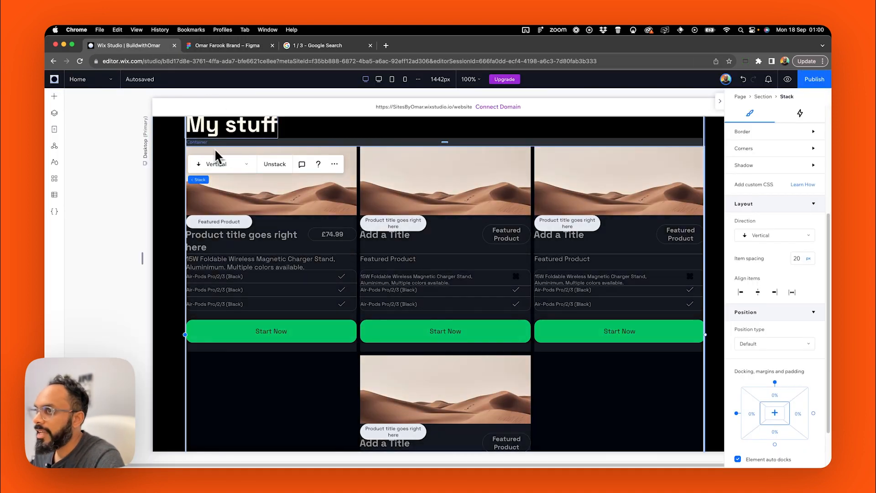
Select the repeater's first item and collapse its contents in the layer tree.
{"action": "mouse_move", "coordinate": [204, 180]}
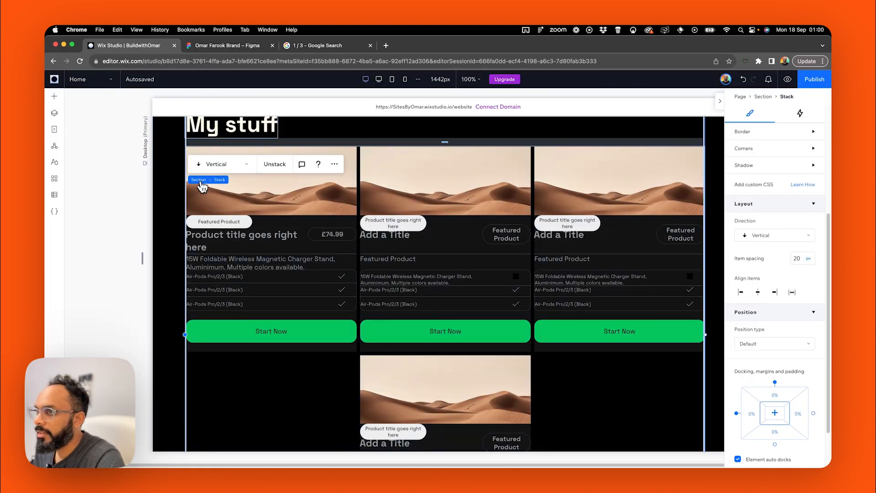
{"action": "left_click", "coordinate": [199, 180]}
{"action": "left_click", "coordinate": [291, 230]}
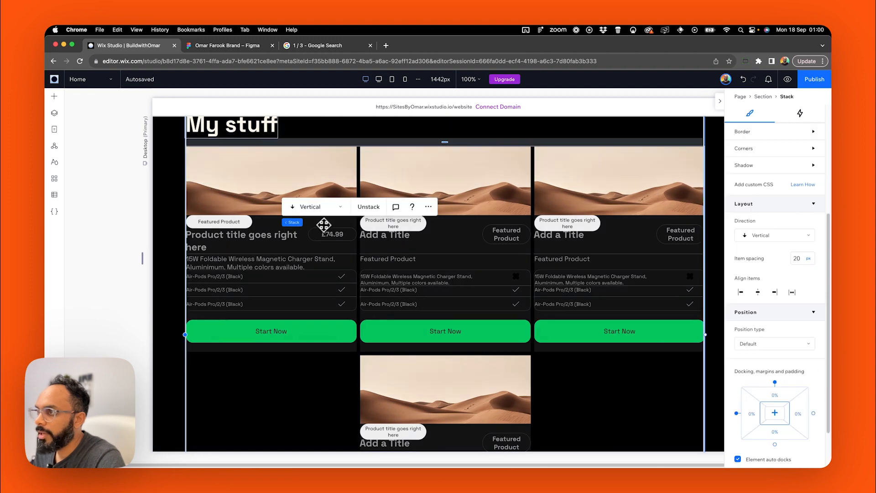
{"action": "left_click", "coordinate": [327, 224]}
{"action": "left_click", "coordinate": [328, 225]}
{"action": "left_click", "coordinate": [346, 222]}
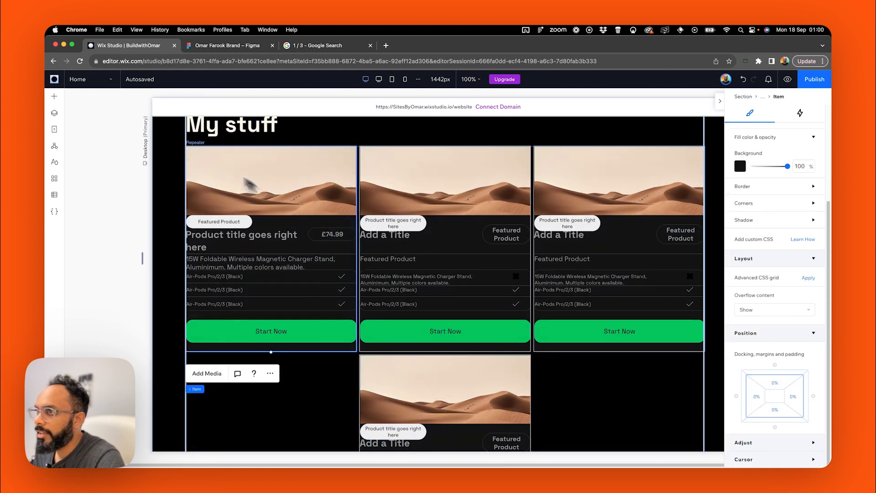
{"action": "left_click", "coordinate": [54, 113]}
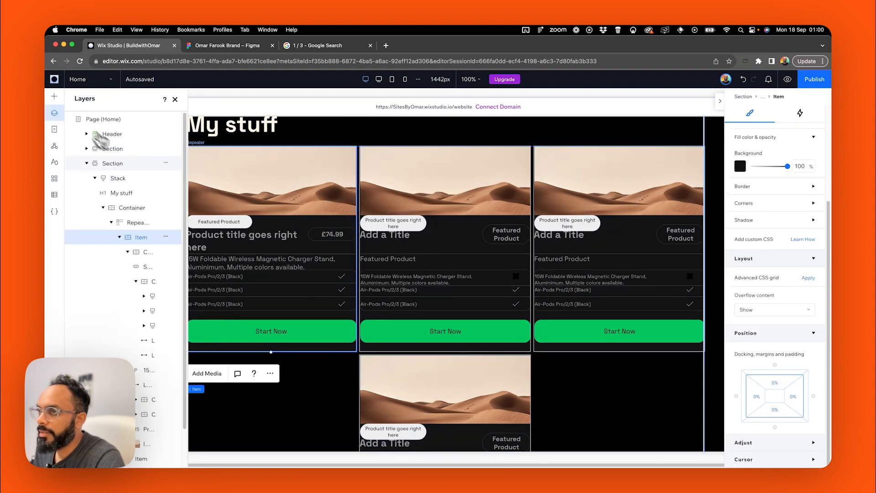
{"action": "left_click", "coordinate": [121, 237]}
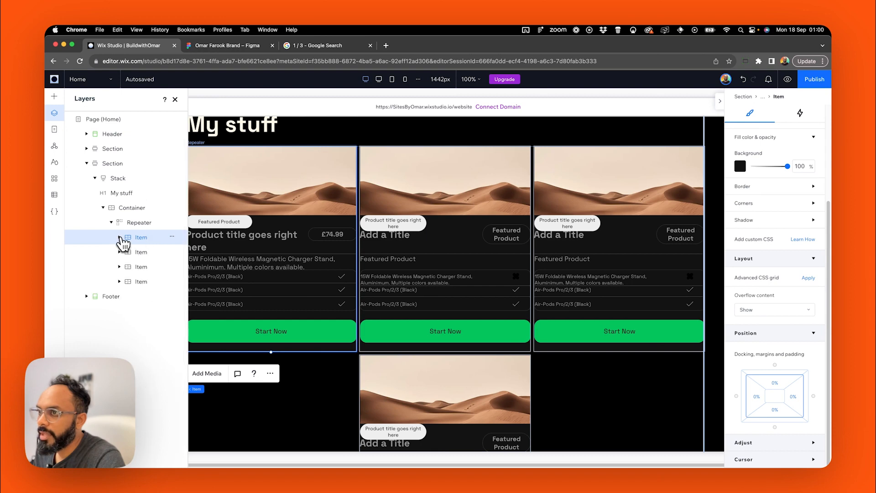
{"action": "left_click", "coordinate": [175, 100]}
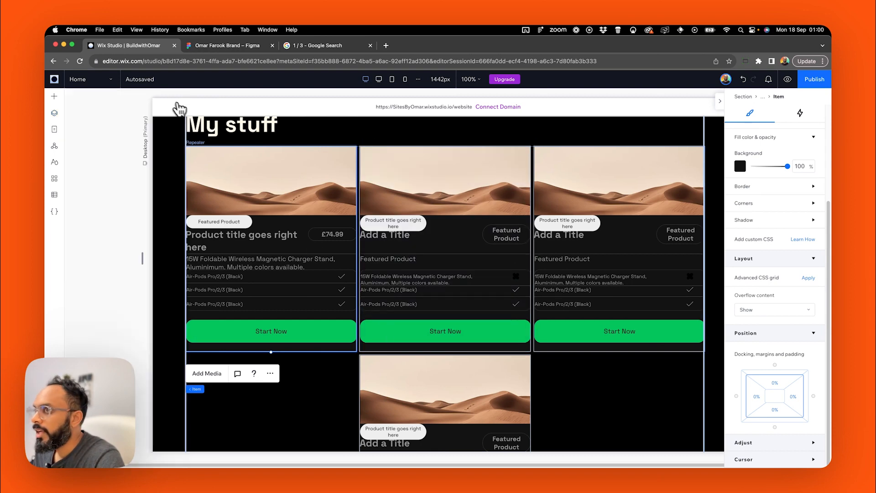
Set the repeater item's padding to 12 px on all sides.
{"action": "left_click", "coordinate": [757, 397]}
{"action": "left_click", "coordinate": [782, 393]}
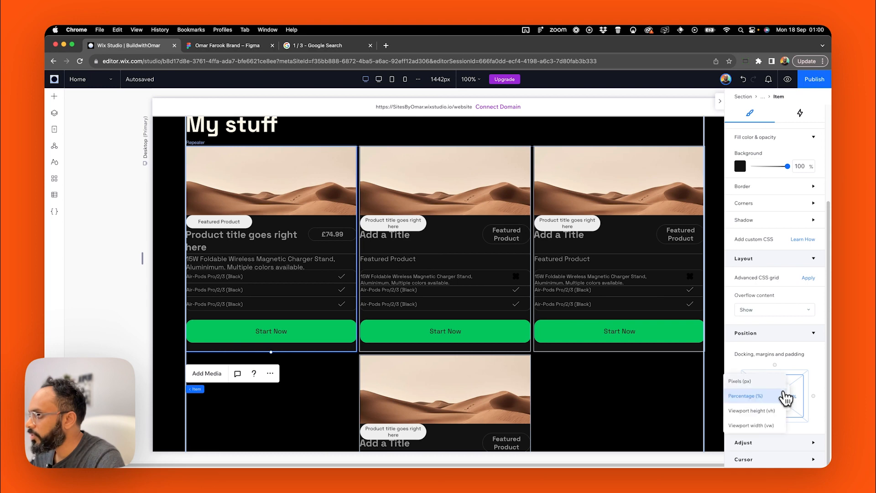
{"action": "left_click", "coordinate": [762, 385]}
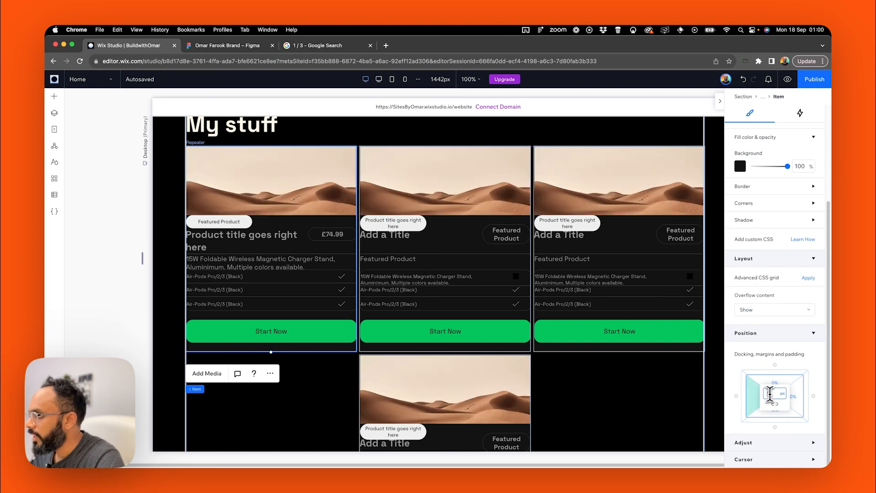
{"action": "type", "text": "12"}
{"action": "key", "text": "Return"}
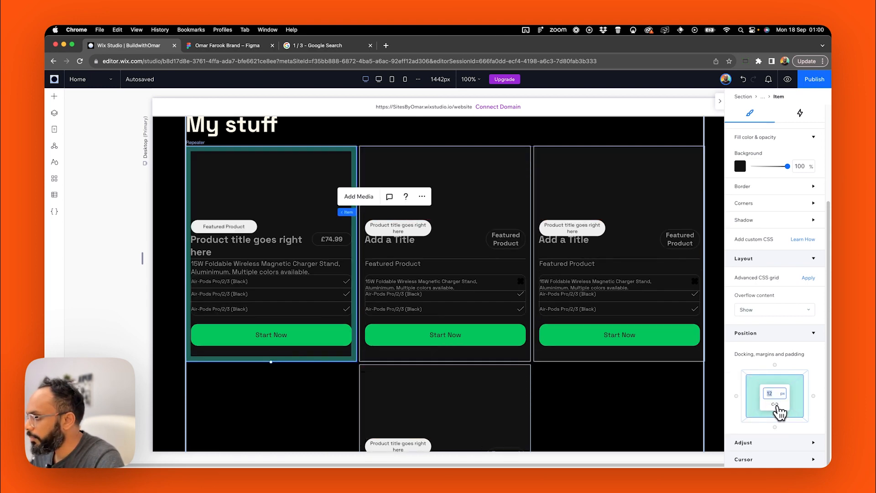
Set the bottom padding of the repeater's first item to 16 px.
{"action": "left_click", "coordinate": [795, 367]}
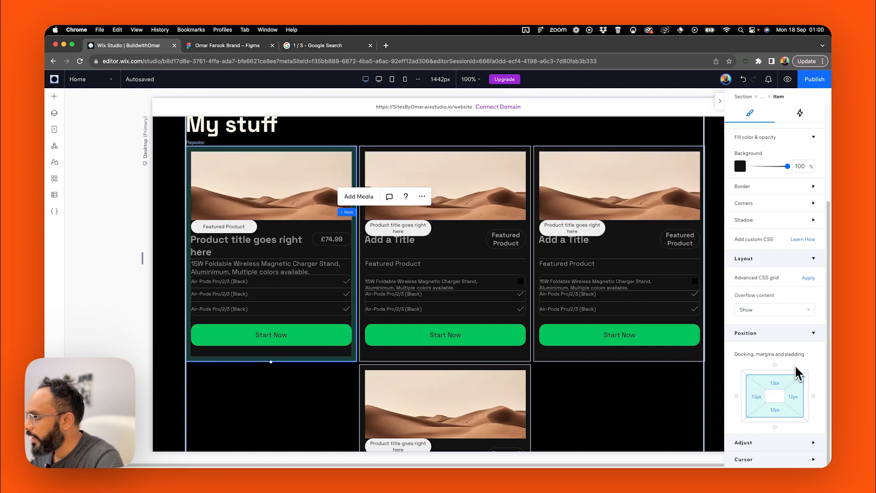
{"action": "left_click", "coordinate": [782, 413]}
{"action": "type", "text": "1"}
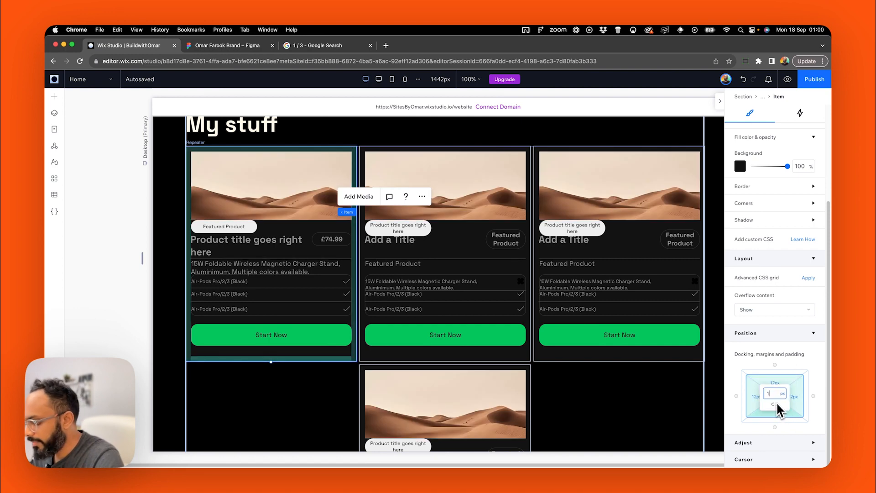
{"action": "type", "text": "6"}
{"action": "key", "text": "Return"}
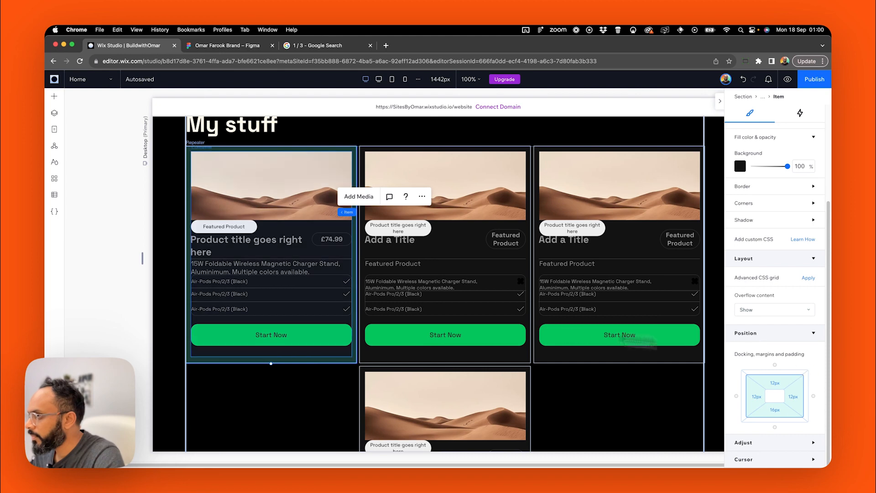
{"action": "left_click", "coordinate": [128, 311]}
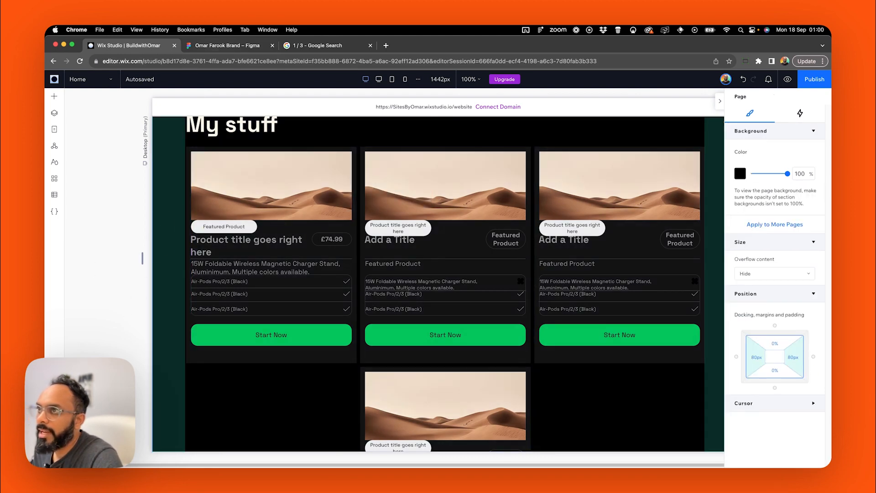
Switch to Figma and check the first product card's corner radius.
{"action": "left_click", "coordinate": [224, 45]}
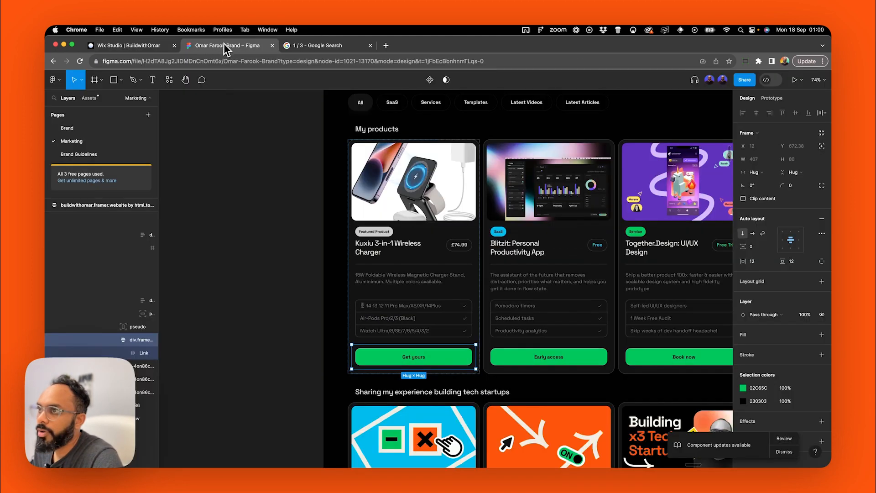
{"action": "left_click", "coordinate": [470, 143]}
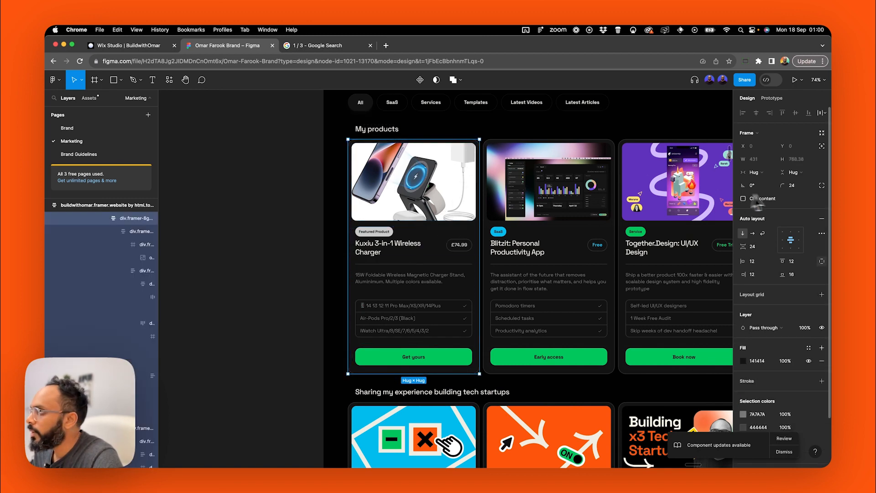
{"action": "left_click", "coordinate": [117, 45]}
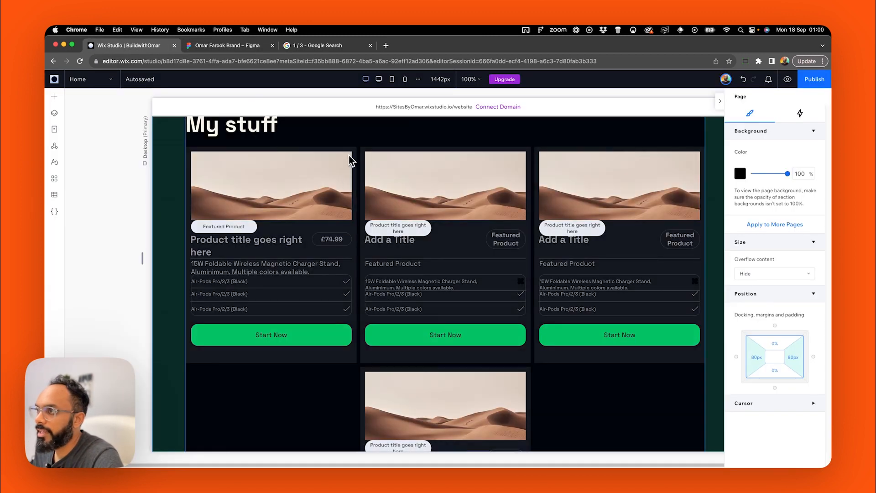
In Wix Studio, set the repeater item's corner radius to 24 px on all corners.
{"action": "left_click", "coordinate": [348, 150]}
{"action": "left_click", "coordinate": [321, 149]}
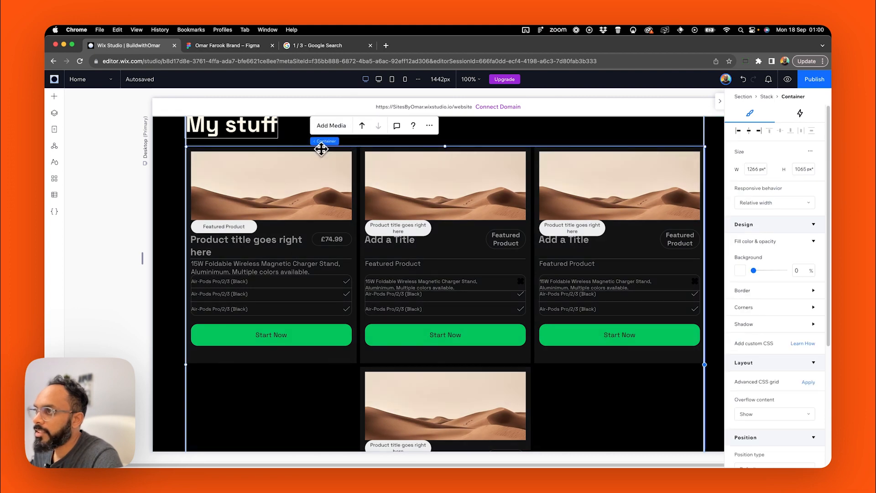
{"action": "left_click", "coordinate": [321, 149]}
{"action": "scroll", "coordinate": [760, 351], "scroll_direction": "down", "scroll_amount": 1}
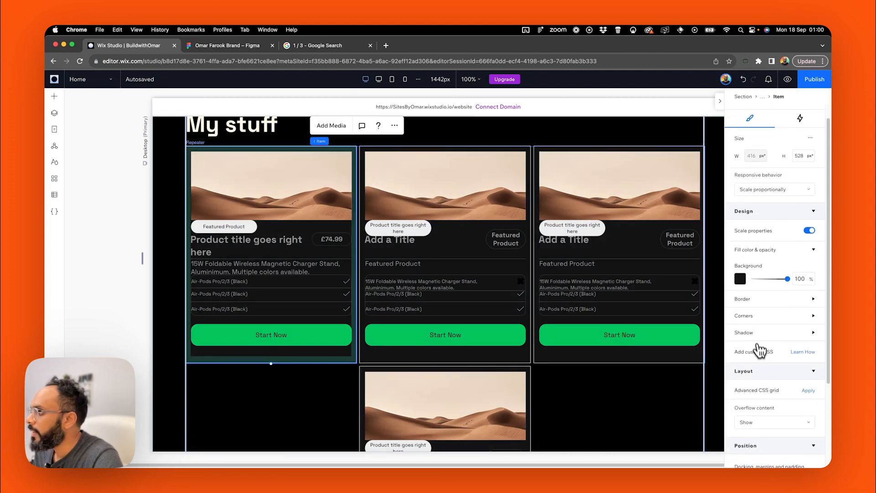
{"action": "left_click", "coordinate": [760, 316]}
{"action": "left_click", "coordinate": [742, 343]}
{"action": "type", "text": "24"}
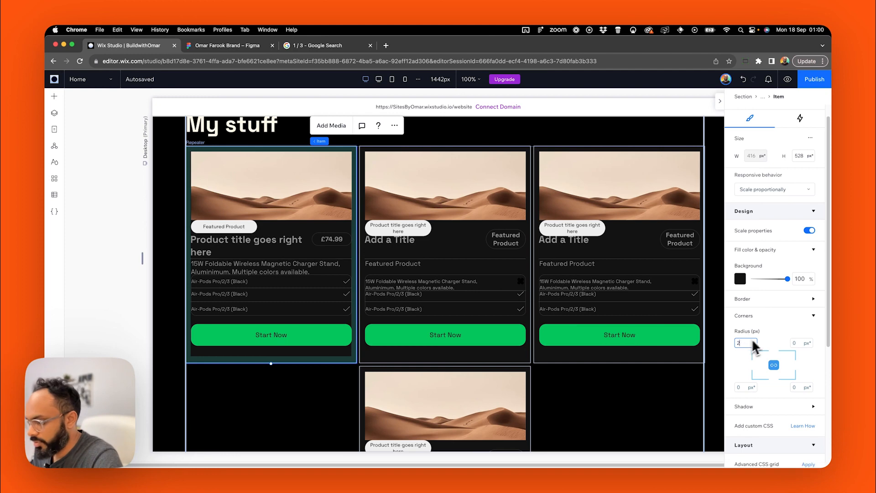
{"action": "left_click", "coordinate": [787, 332]}
Switch to Figma and check the corner radius of the first product card's image.
{"action": "left_click", "coordinate": [303, 186]}
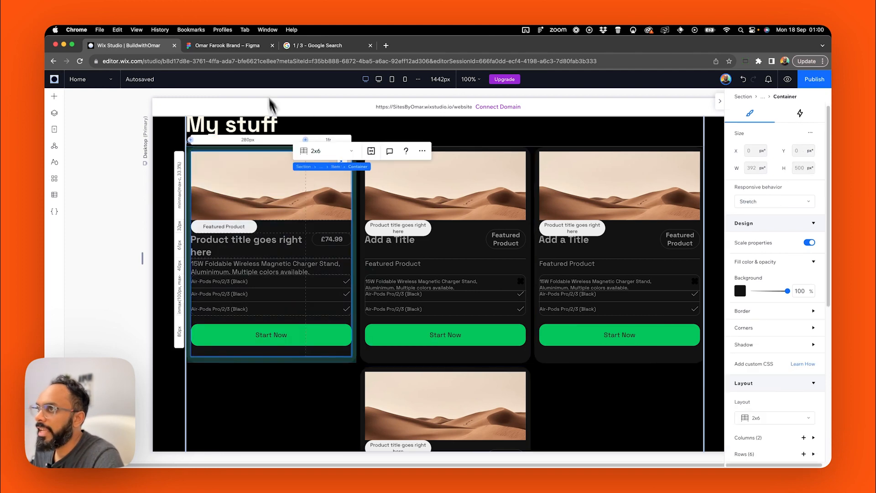
{"action": "left_click", "coordinate": [224, 45]}
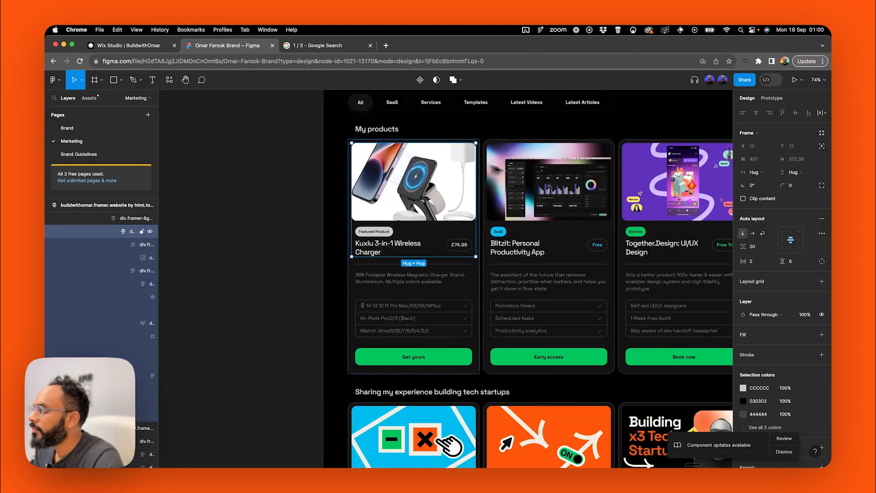
{"action": "left_click", "coordinate": [458, 167]}
{"action": "left_click", "coordinate": [118, 31]}
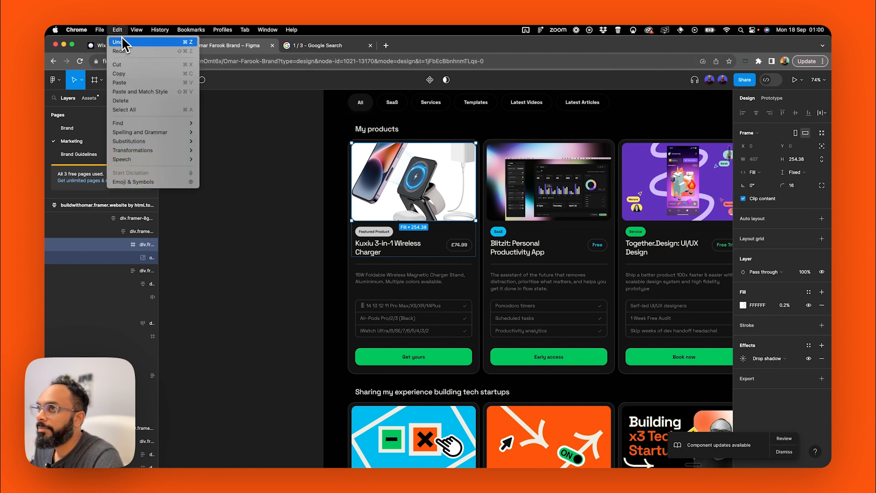
In Wix Studio, set the corner radius of the first card's image to 24 px on all corners.
{"action": "left_click", "coordinate": [97, 47]}
{"action": "left_click", "coordinate": [97, 47]}
{"action": "left_click", "coordinate": [332, 195]}
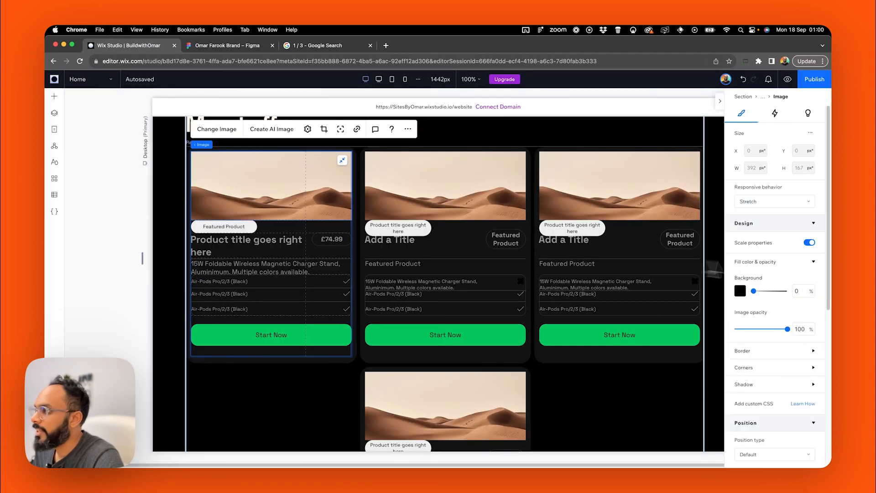
{"action": "left_click", "coordinate": [760, 368]}
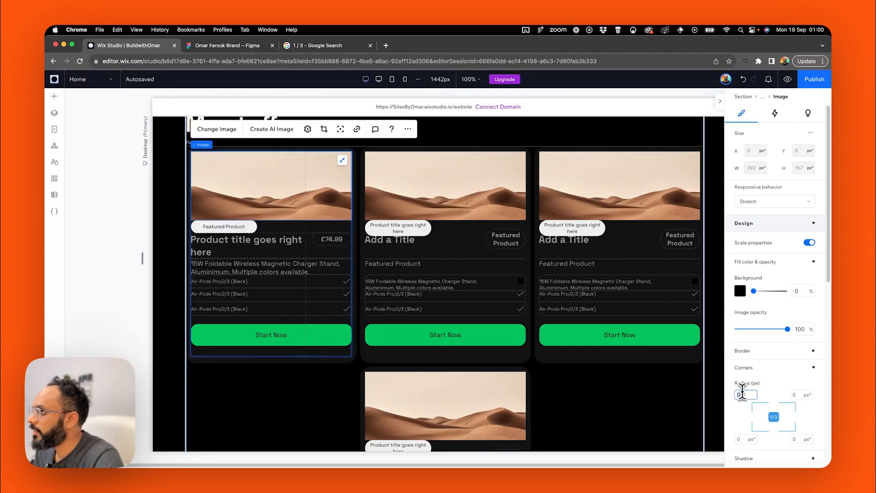
{"action": "type", "text": "24"}
{"action": "key", "text": "Return"}
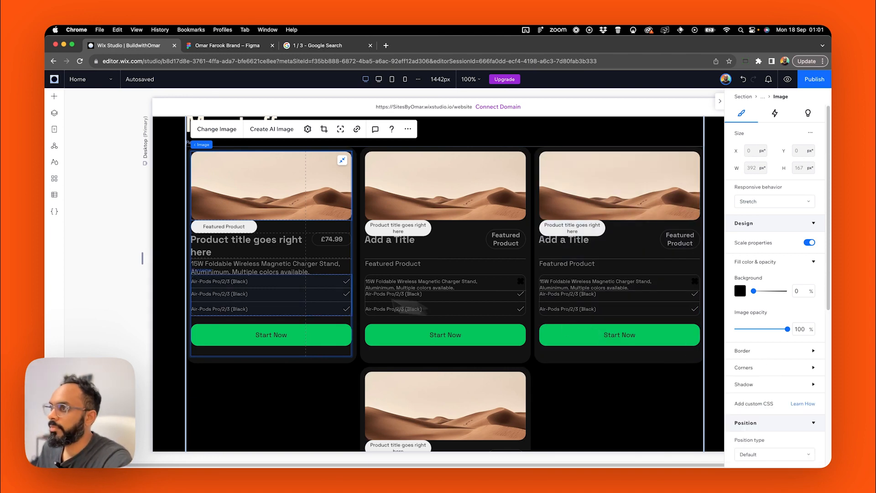
{"action": "left_click", "coordinate": [119, 232]}
{"action": "scroll", "coordinate": [121, 253], "scroll_direction": "up", "scroll_amount": 2}
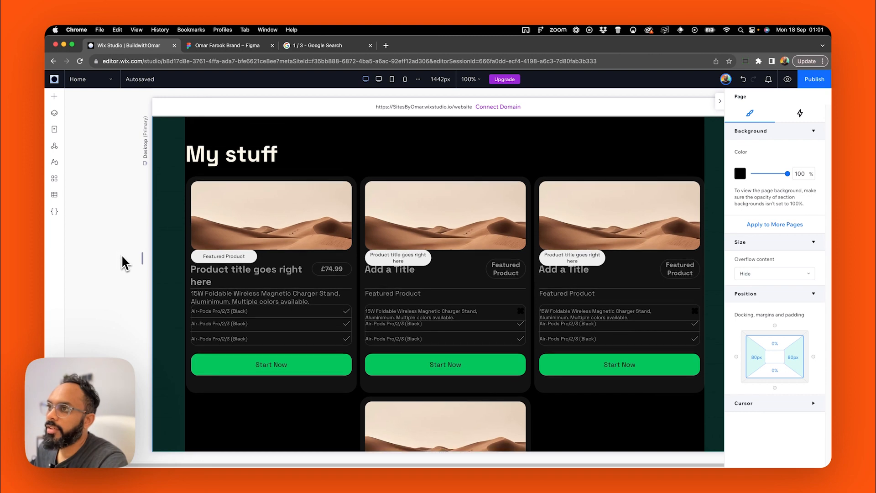
Give the repeater's first item a 1 px wide border.
{"action": "left_click", "coordinate": [216, 182]}
{"action": "left_click", "coordinate": [215, 179]}
{"action": "left_click", "coordinate": [216, 179]}
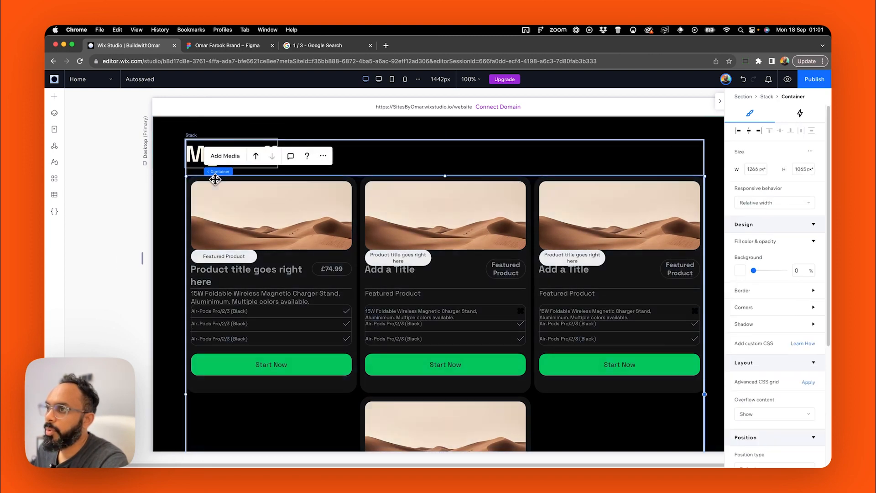
{"action": "left_click", "coordinate": [215, 180]}
{"action": "left_click", "coordinate": [215, 180]}
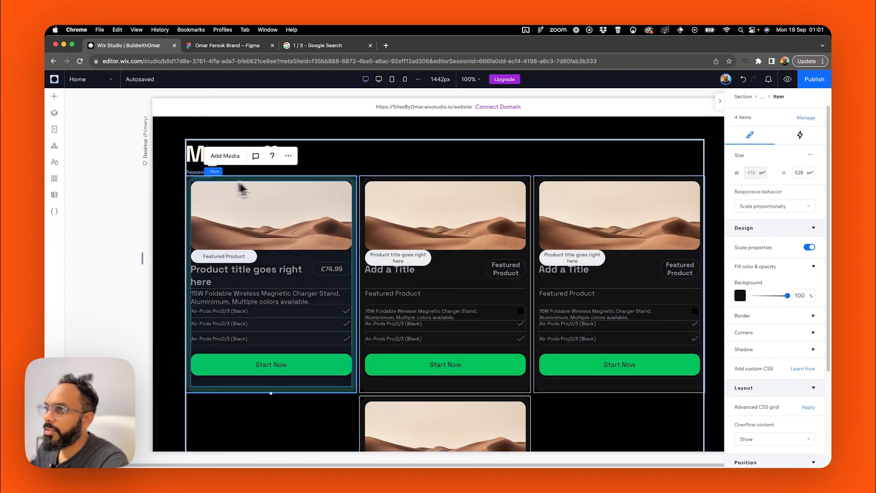
{"action": "left_click", "coordinate": [758, 318]}
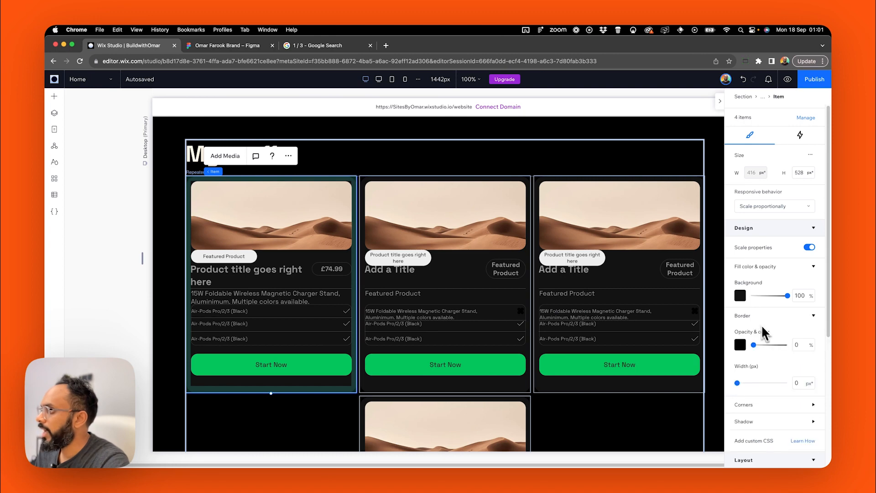
{"action": "left_click", "coordinate": [802, 384]}
{"action": "type", "text": "1"}
{"action": "key", "text": "Return"}
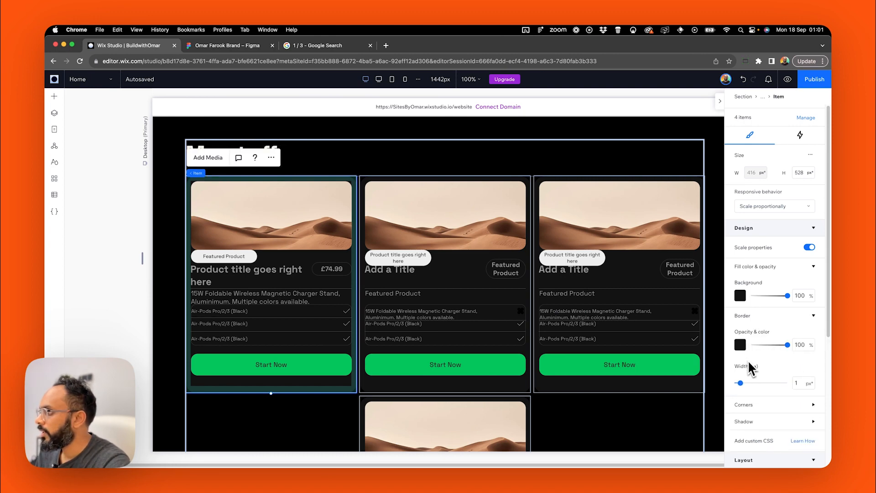
Set the repeater item's border to the dark grey from the saved colors and review the cards.
{"action": "left_click", "coordinate": [741, 346]}
{"action": "left_click", "coordinate": [786, 415]}
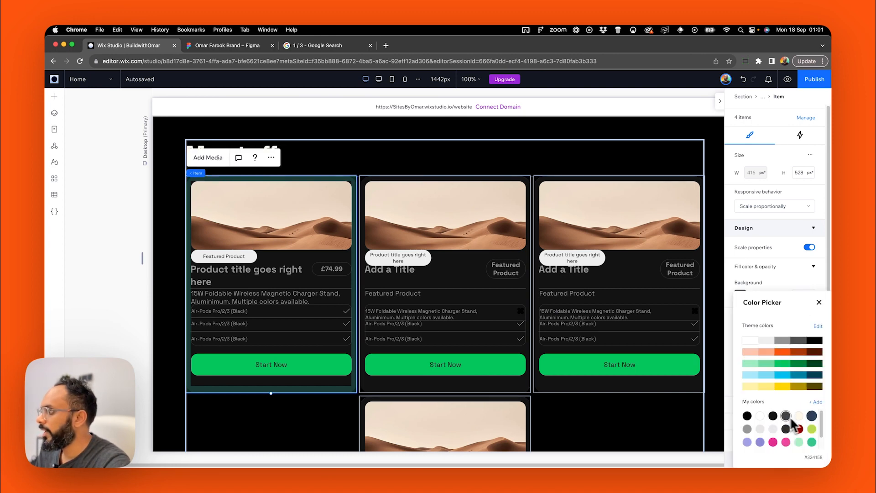
{"action": "left_click", "coordinate": [102, 201]}
{"action": "scroll", "coordinate": [112, 309], "scroll_direction": "down", "scroll_amount": 3}
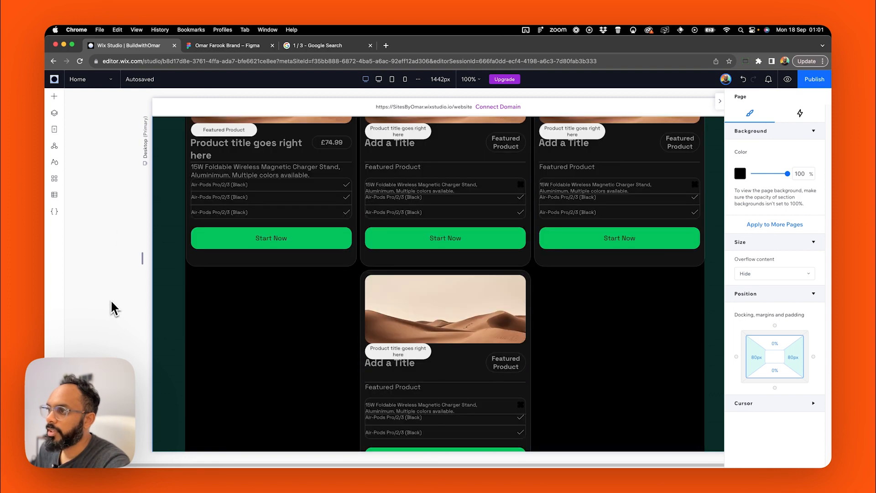
{"action": "scroll", "coordinate": [111, 299], "scroll_direction": "up", "scroll_amount": 3}
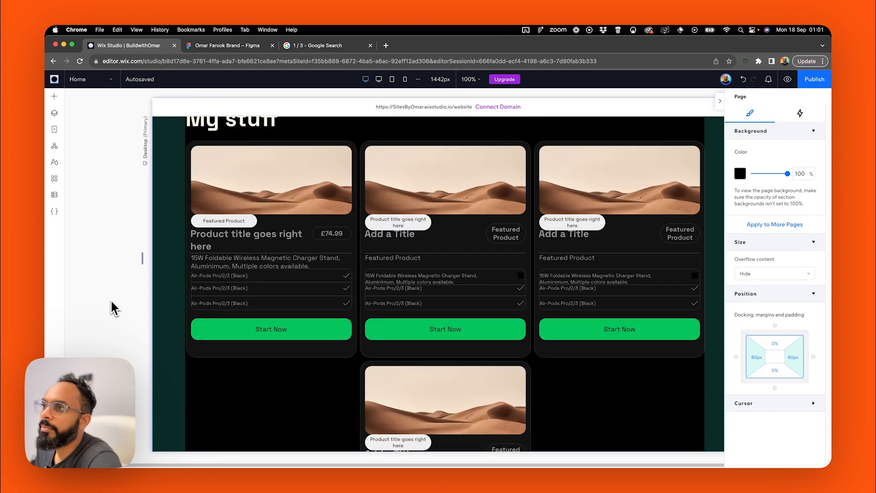
Select the first card's 2x6 grid container and open its column gap value for editing.
{"action": "left_click", "coordinate": [264, 232]}
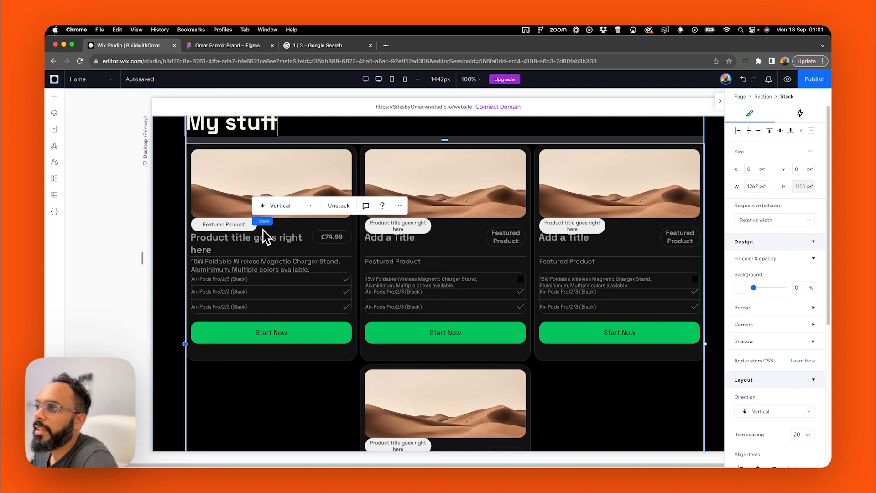
{"action": "left_click", "coordinate": [273, 229]}
{"action": "left_click", "coordinate": [235, 230]}
{"action": "left_click", "coordinate": [235, 230]}
{"action": "left_click", "coordinate": [234, 230]}
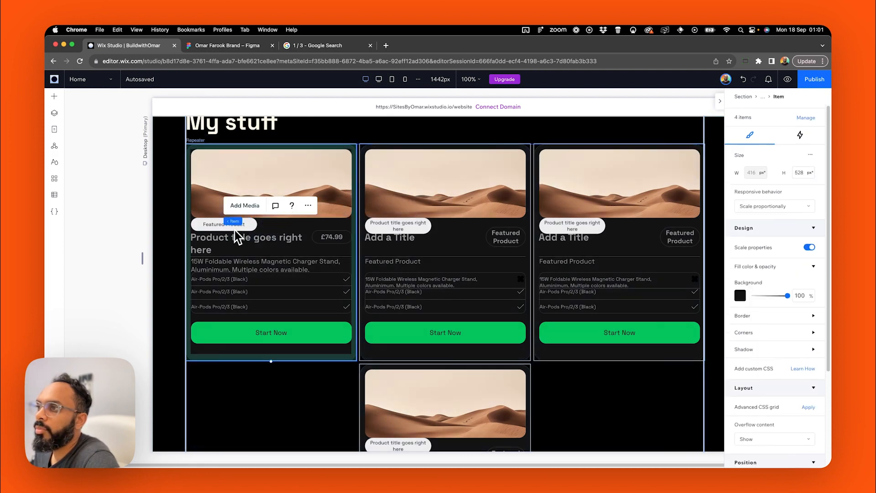
{"action": "left_click", "coordinate": [209, 228]}
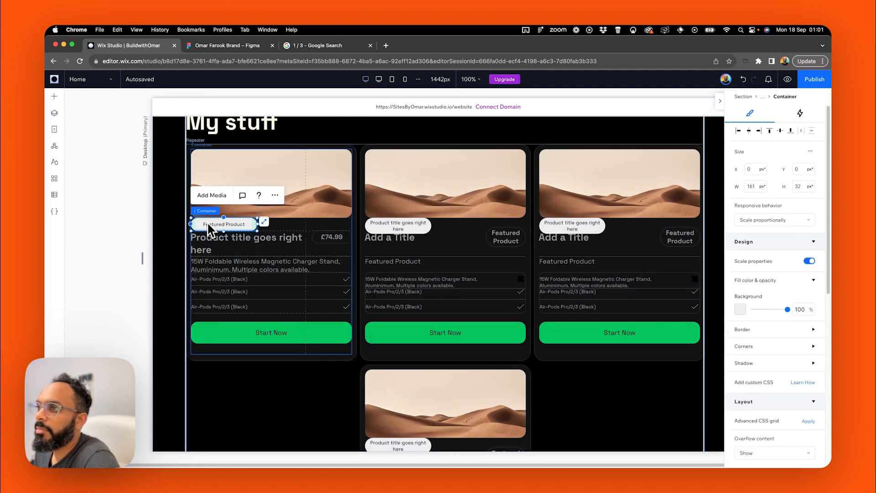
{"action": "left_click", "coordinate": [301, 235]}
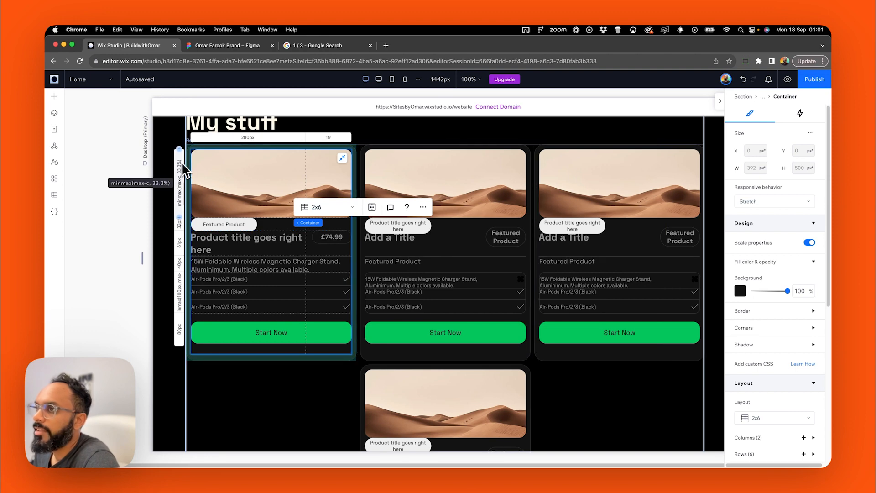
{"action": "scroll", "coordinate": [778, 371], "scroll_direction": "down", "scroll_amount": 2}
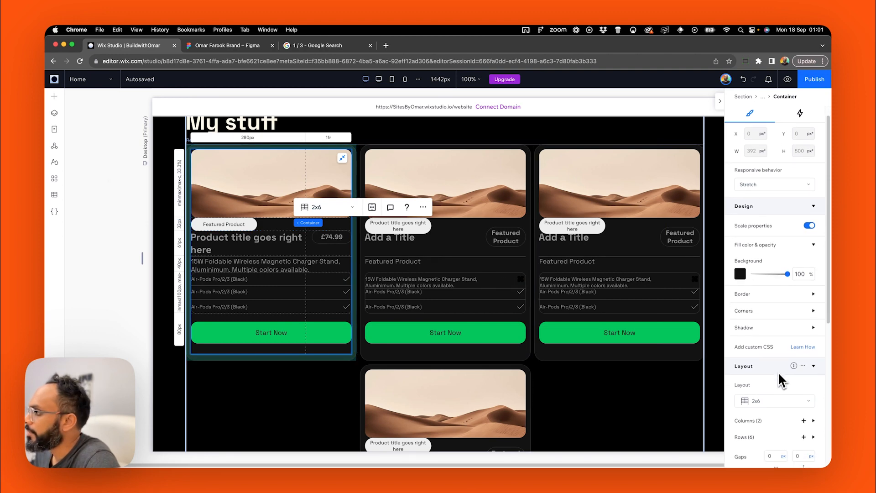
{"action": "scroll", "coordinate": [778, 372], "scroll_direction": "down", "scroll_amount": 5}
{"action": "left_click", "coordinate": [771, 294]}
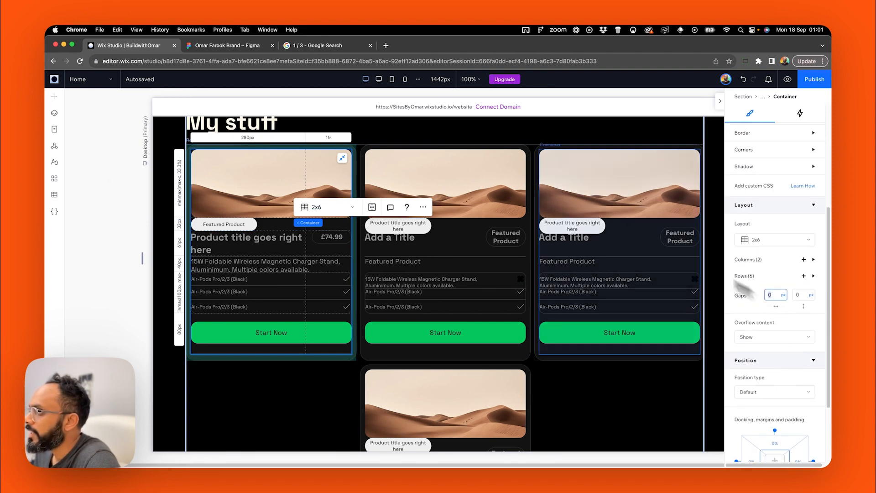
Switch to Figma and inspect the spacing of the first product card's image, title and description blocks.
{"action": "left_click", "coordinate": [222, 42]}
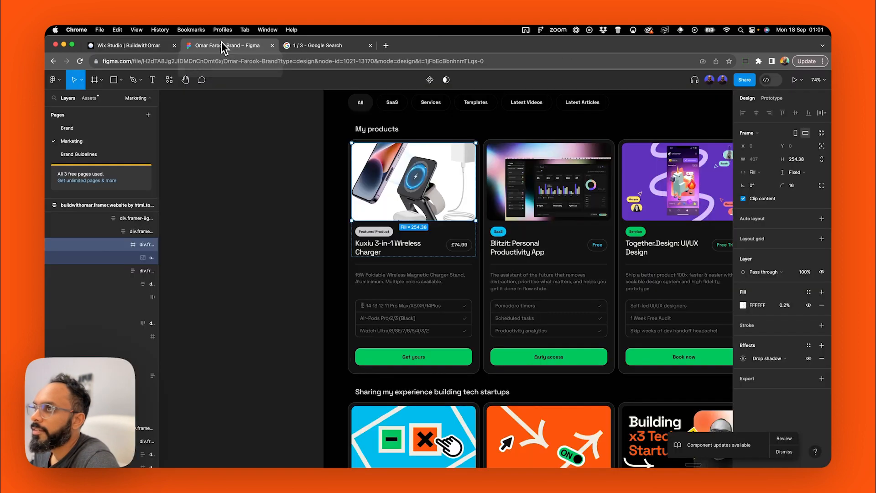
{"action": "key", "text": "alt"}
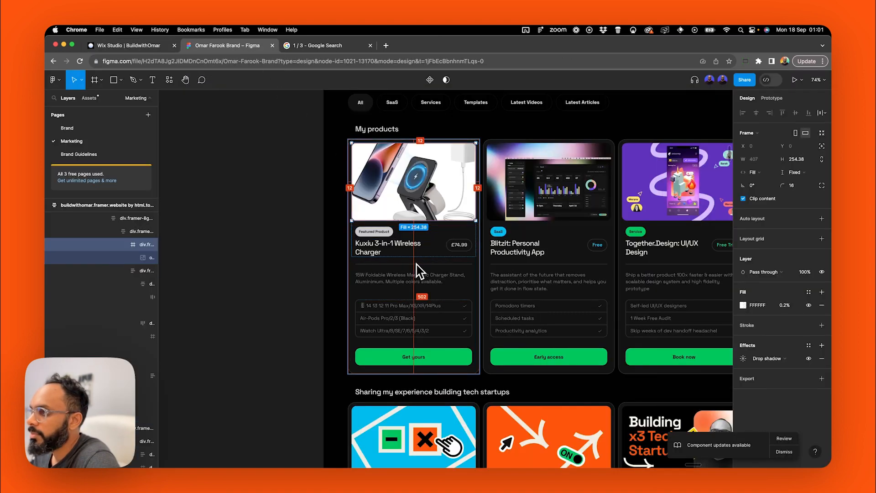
{"action": "left_click", "coordinate": [418, 254]}
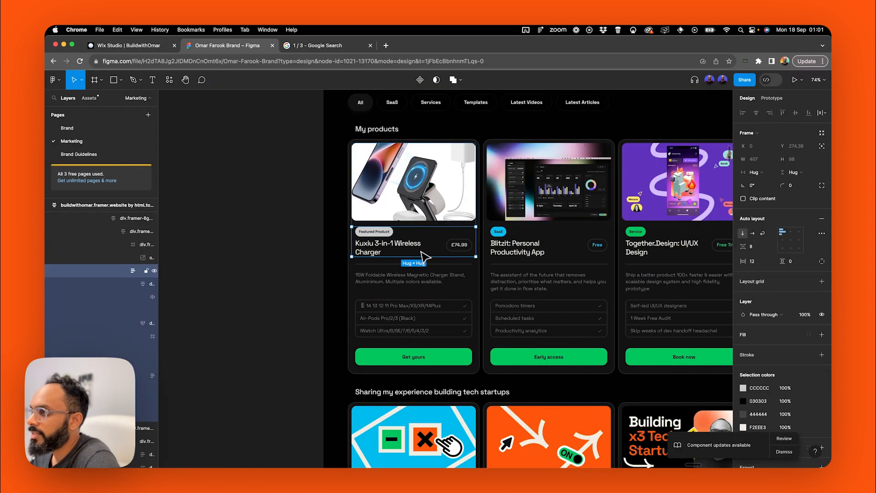
{"action": "left_click", "coordinate": [429, 230]}
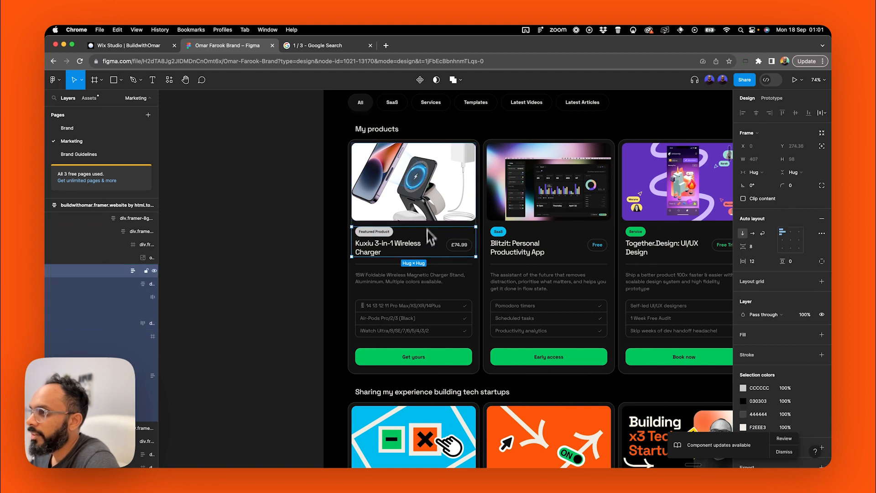
{"action": "left_click", "coordinate": [423, 274]}
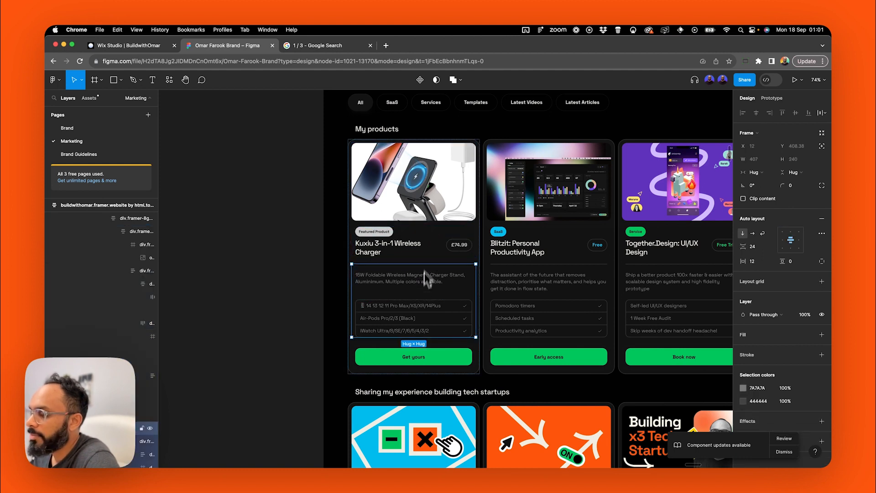
Check the description block's spacing in Figma, return to Wix Studio and set the card grid's row gap to 24 px.
{"action": "left_click", "coordinate": [433, 285]}
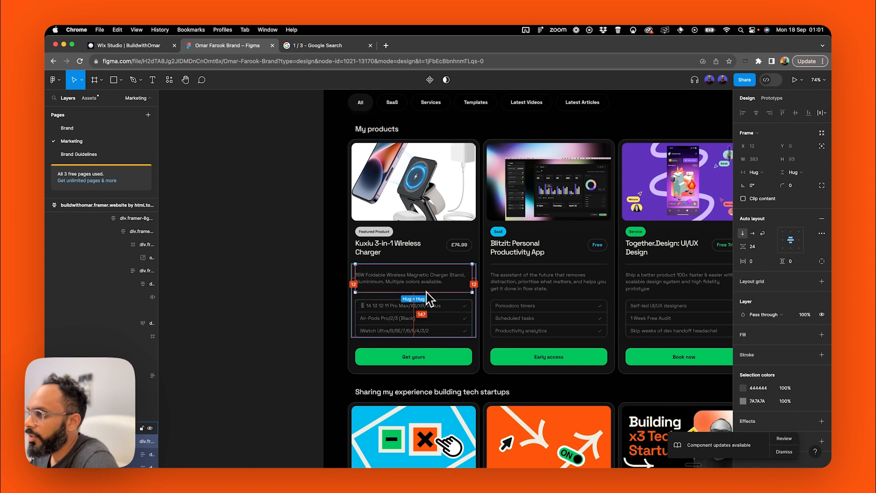
{"action": "left_click", "coordinate": [161, 46]}
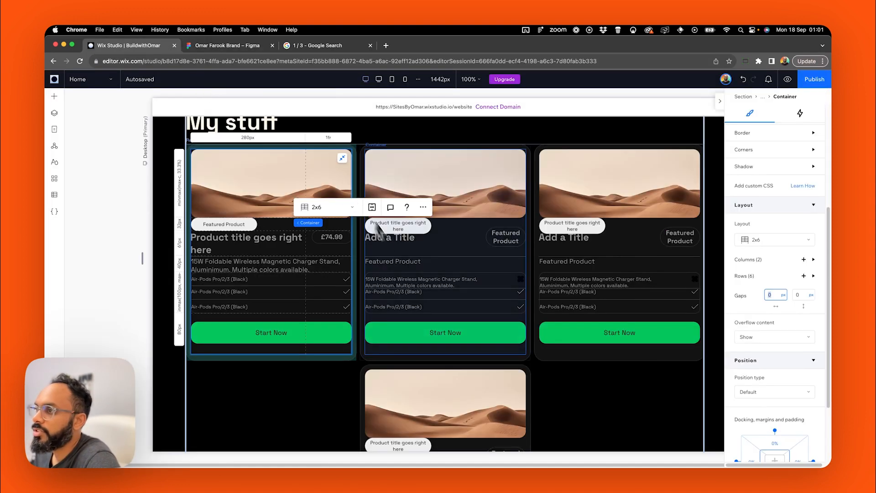
{"action": "left_click", "coordinate": [774, 297]}
{"action": "left_click", "coordinate": [801, 296]}
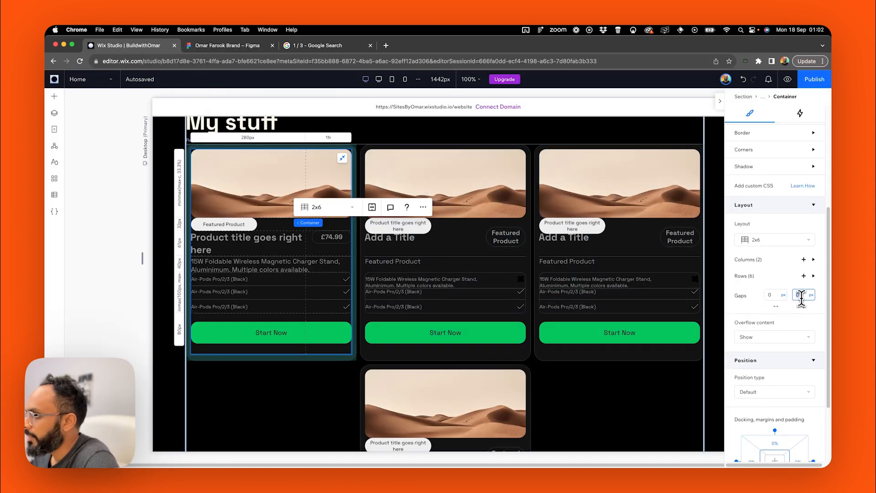
{"action": "type", "text": "24"}
{"action": "key", "text": "Return"}
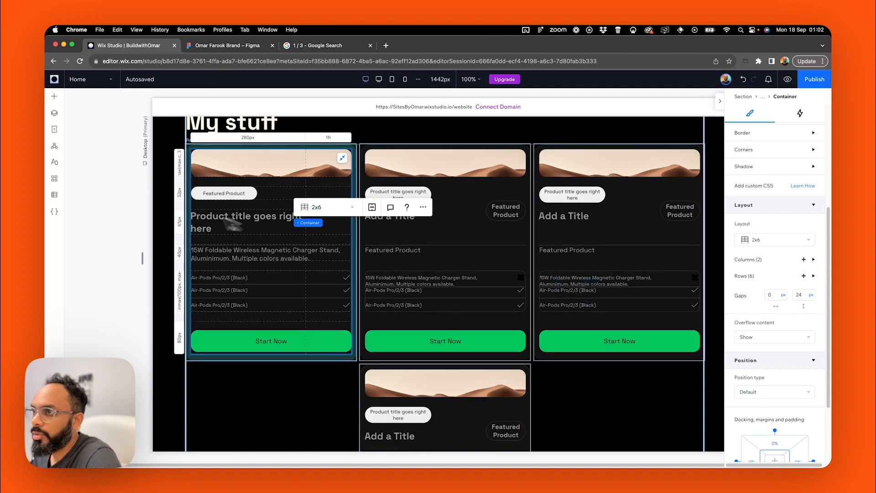
{"action": "left_click", "coordinate": [117, 237]}
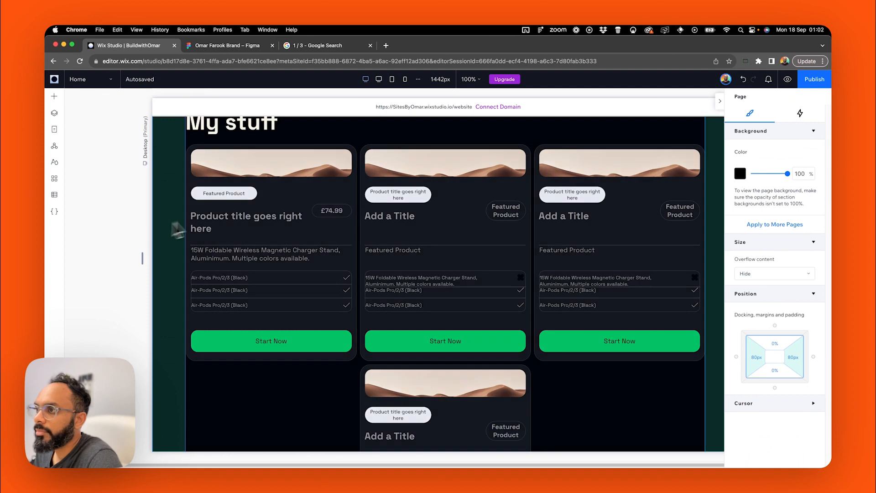
Place the first card's price container in only column 2, row 3 of the card grid.
{"action": "left_click", "coordinate": [213, 216]}
{"action": "left_click", "coordinate": [235, 216]}
{"action": "left_click", "coordinate": [241, 218]}
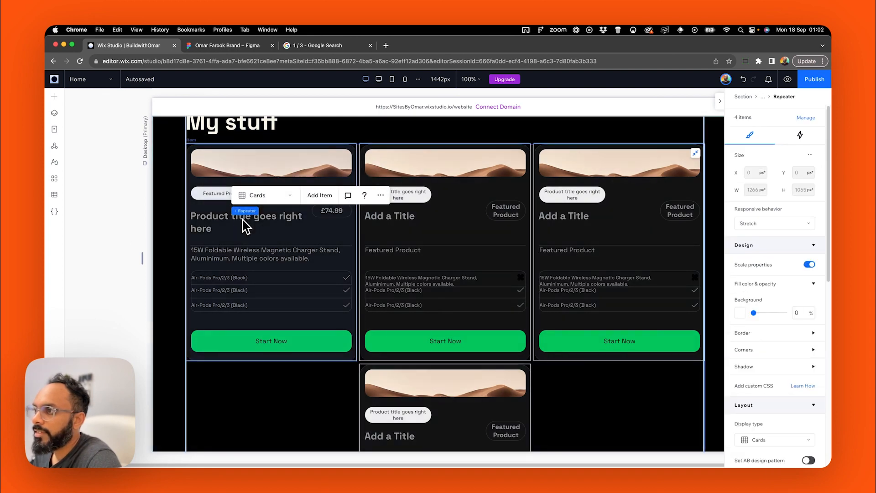
{"action": "left_click", "coordinate": [256, 221]}
{"action": "left_click", "coordinate": [258, 222]}
{"action": "left_click", "coordinate": [273, 222]}
{"action": "left_click", "coordinate": [332, 211]}
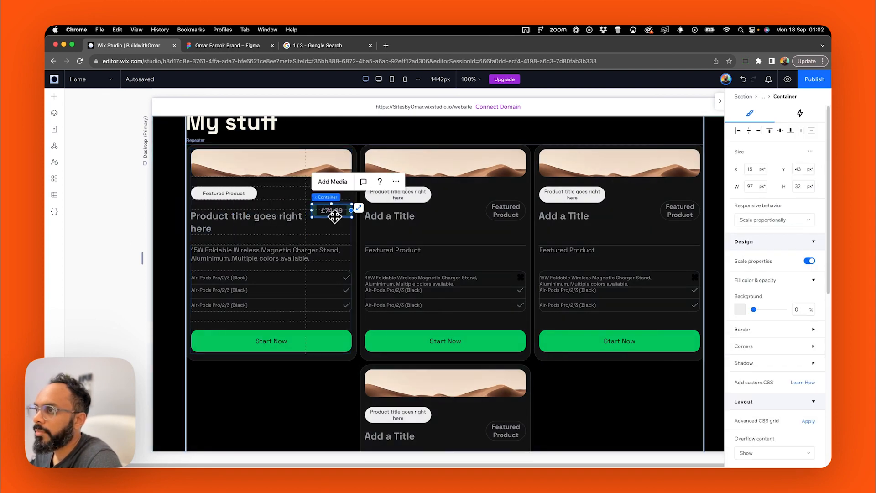
{"action": "scroll", "coordinate": [754, 331], "scroll_direction": "down", "scroll_amount": 5}
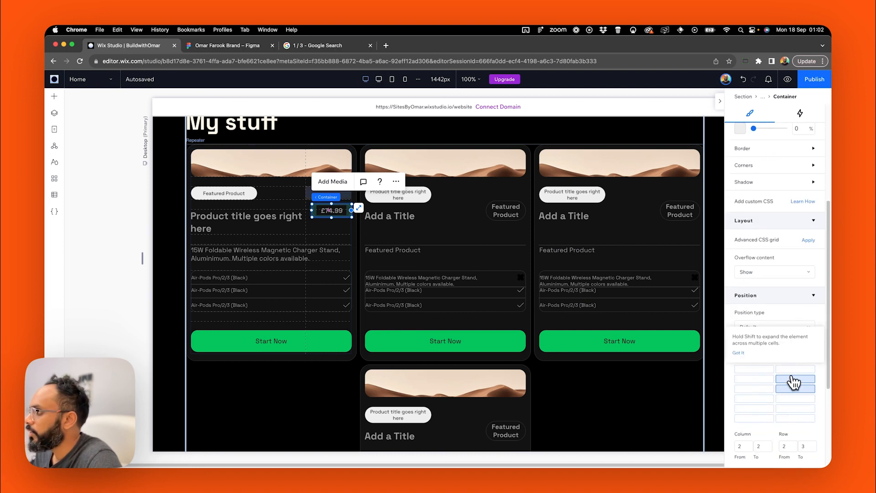
{"action": "left_click", "coordinate": [794, 390]}
{"action": "left_click", "coordinate": [793, 392]}
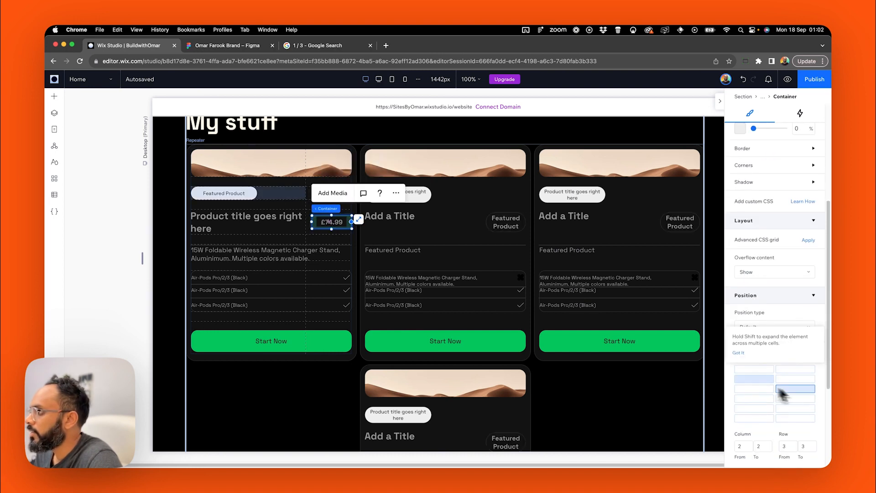
{"action": "left_click", "coordinate": [123, 219]}
Stack the first card's divider line and description text vertically.
{"action": "left_click", "coordinate": [243, 281]}
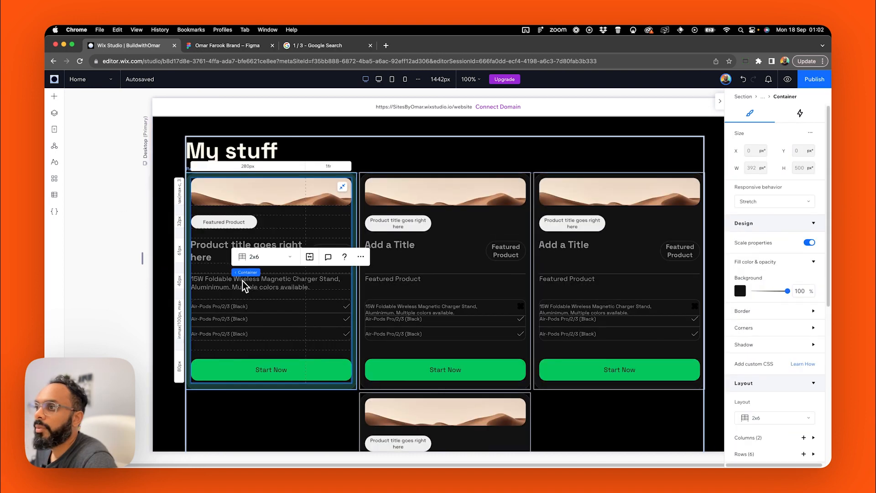
{"action": "left_click", "coordinate": [246, 278]}
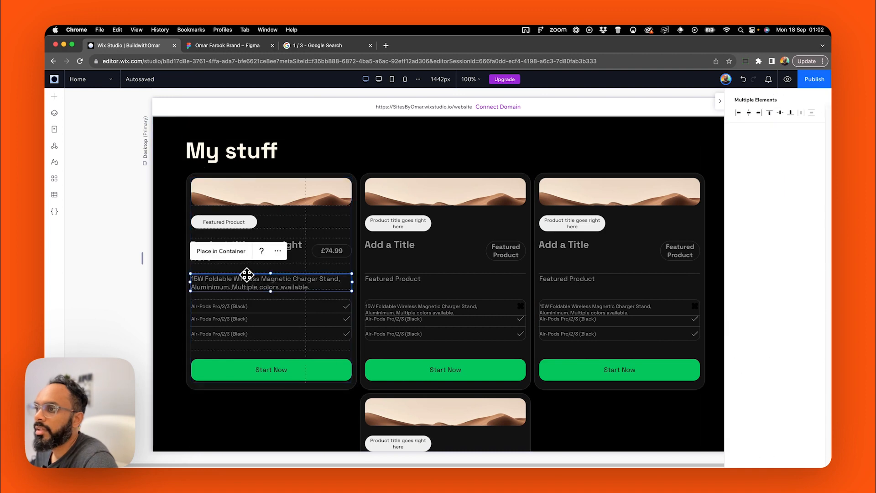
{"action": "left_click", "coordinate": [277, 251]}
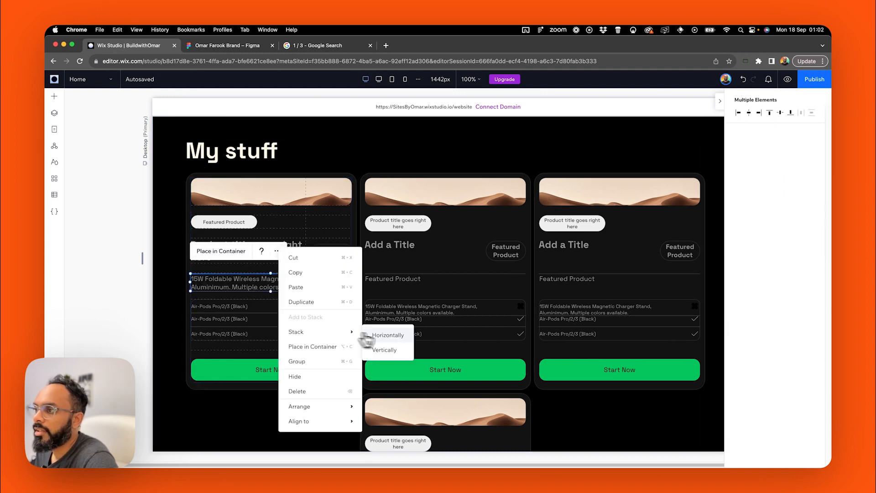
{"action": "left_click", "coordinate": [395, 352]}
Switch to Figma and inspect the spacing between the first card's divider line and description.
{"action": "key", "text": "ctrl+Tab"}
{"action": "double_click", "coordinate": [413, 275]}
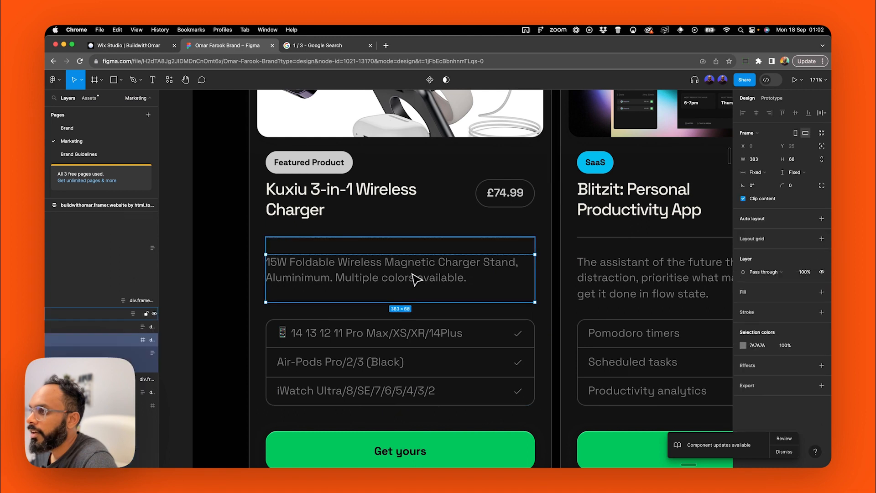
{"action": "left_click", "coordinate": [419, 238], "text": "shift"}
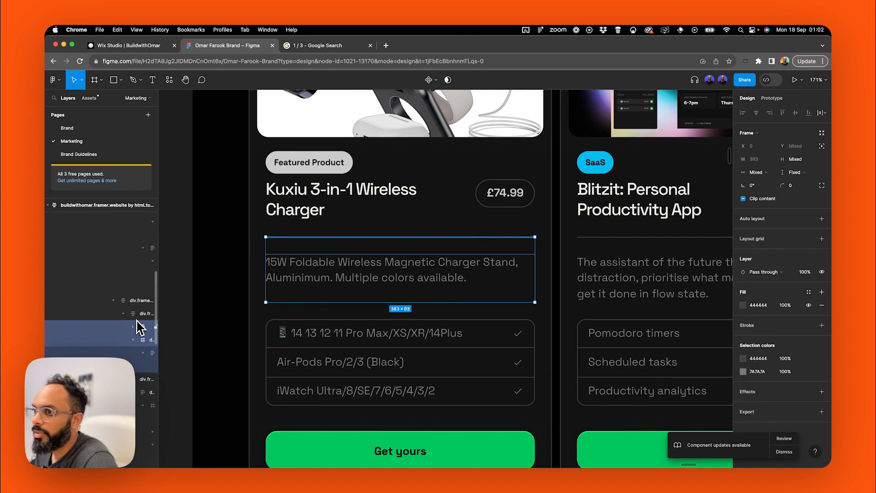
{"action": "key", "text": "shift+a"}
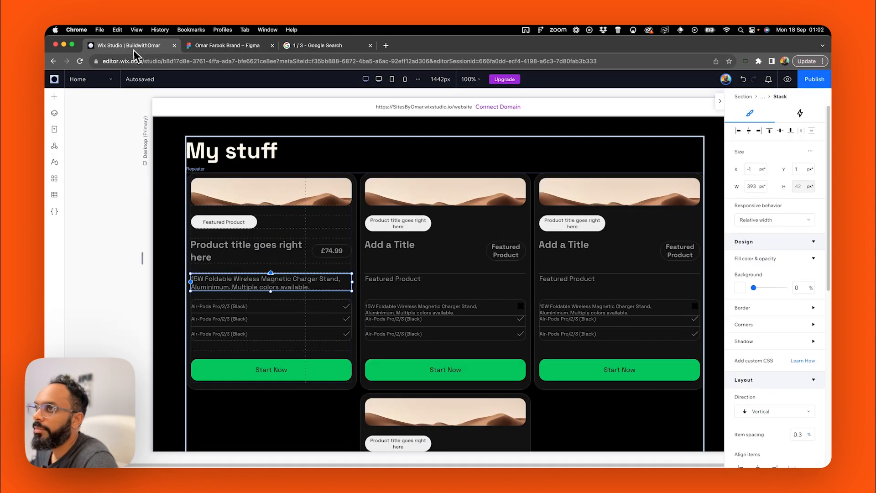
Return to Wix Studio, set the divider and description stack's item spacing to 24 px and compare it with Figma.
{"action": "left_click", "coordinate": [132, 45]}
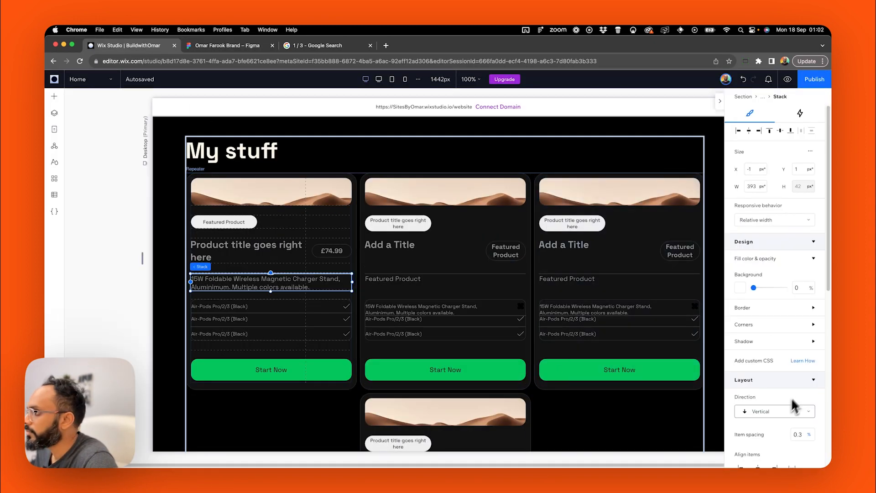
{"action": "scroll", "coordinate": [792, 401], "scroll_direction": "down", "scroll_amount": 3}
{"action": "left_click", "coordinate": [801, 353]}
{"action": "left_click", "coordinate": [808, 359]}
{"action": "left_click", "coordinate": [801, 349]}
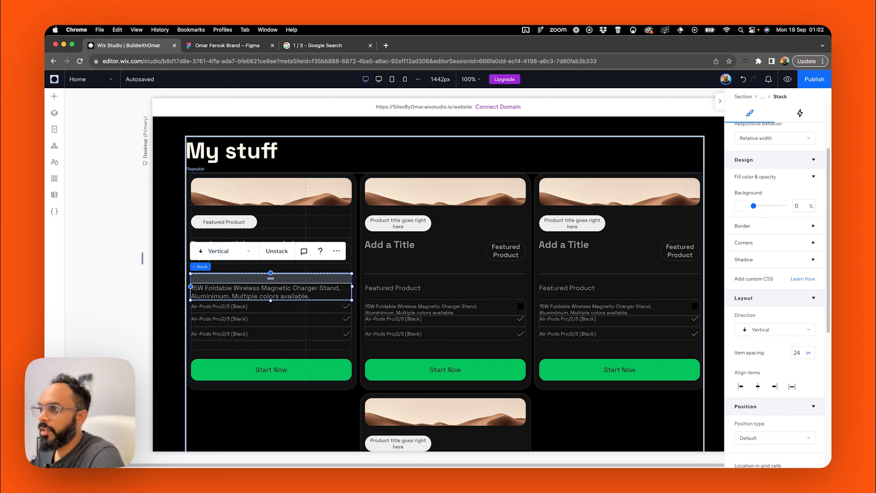
{"action": "key", "text": "ctrl+Tab"}
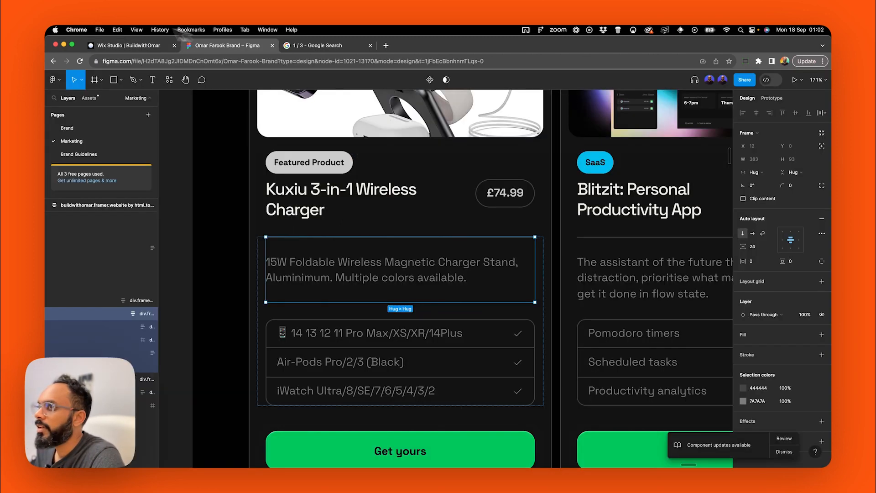
{"action": "left_click", "coordinate": [123, 45]}
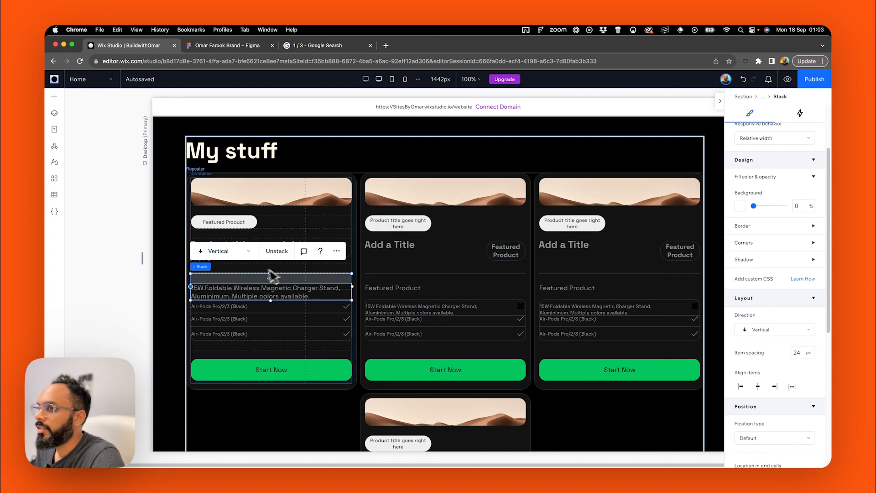
Set the card grid's fourth row height to 93 px and adjust the description stack's vertical alignment.
{"action": "left_click", "coordinate": [253, 268]}
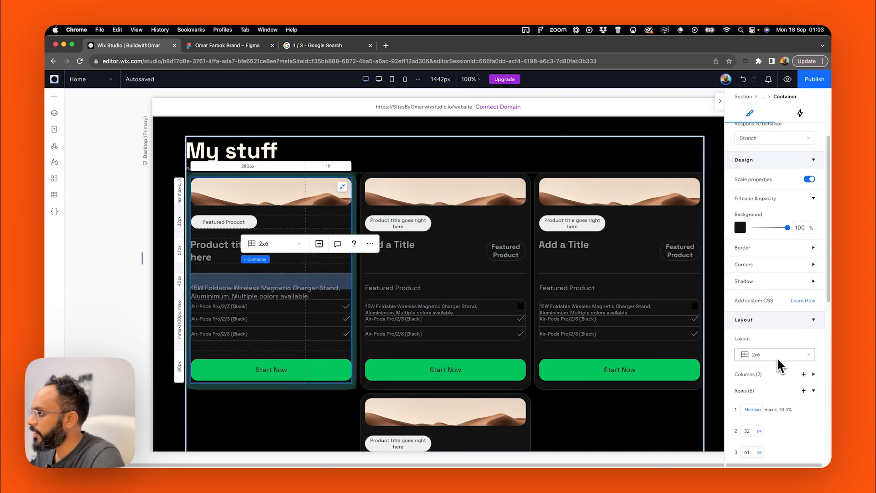
{"action": "scroll", "coordinate": [757, 434], "scroll_direction": "down", "scroll_amount": 3}
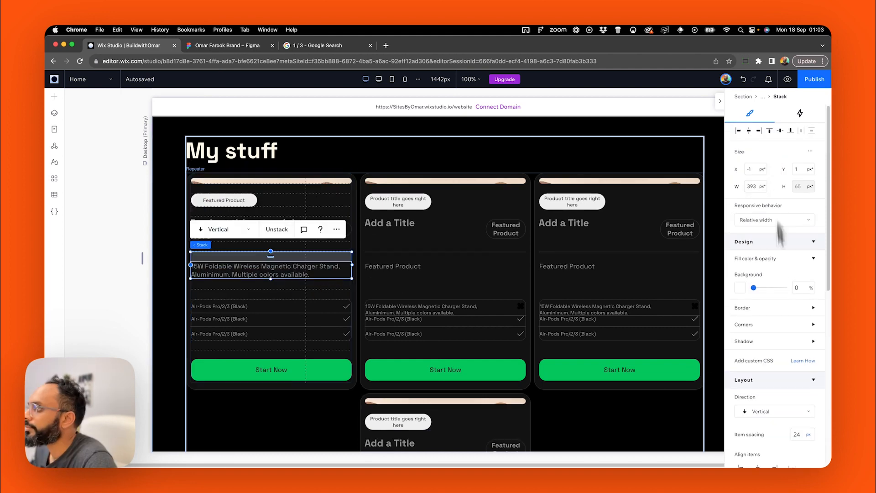
{"action": "left_click", "coordinate": [776, 132]}
Switch to Figma and inspect the height of the first product card's image.
{"action": "left_click", "coordinate": [216, 45]}
{"action": "scroll", "coordinate": [362, 201], "scroll_direction": "up", "scroll_amount": 5}
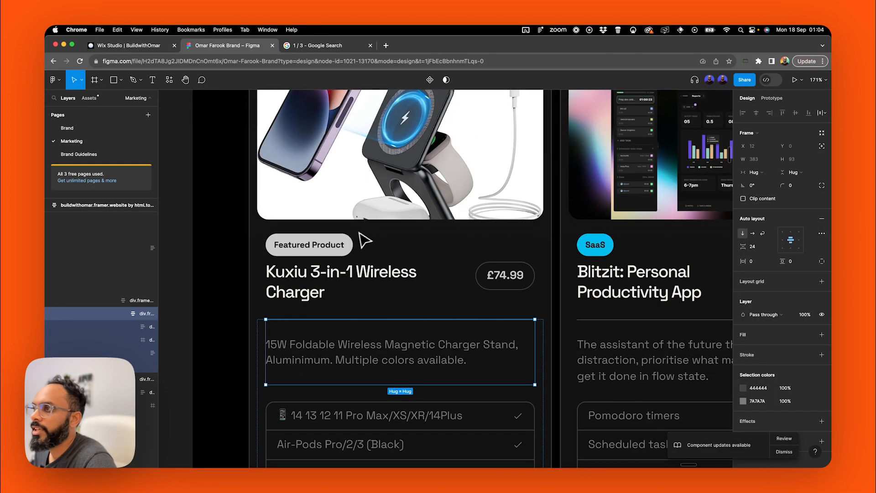
{"action": "left_click", "coordinate": [475, 226]}
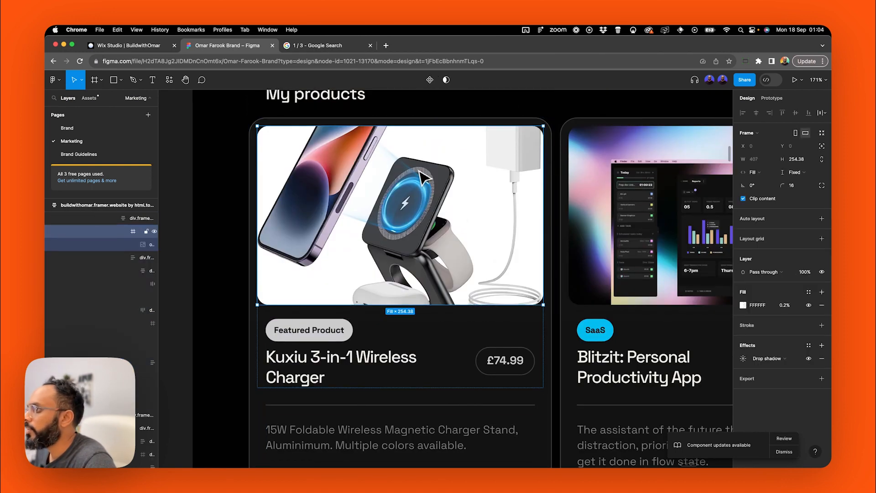
In Wix Studio, switch the card grid's first row from min/max to pixels and set its height to 294 px.
{"action": "left_click", "coordinate": [152, 45]}
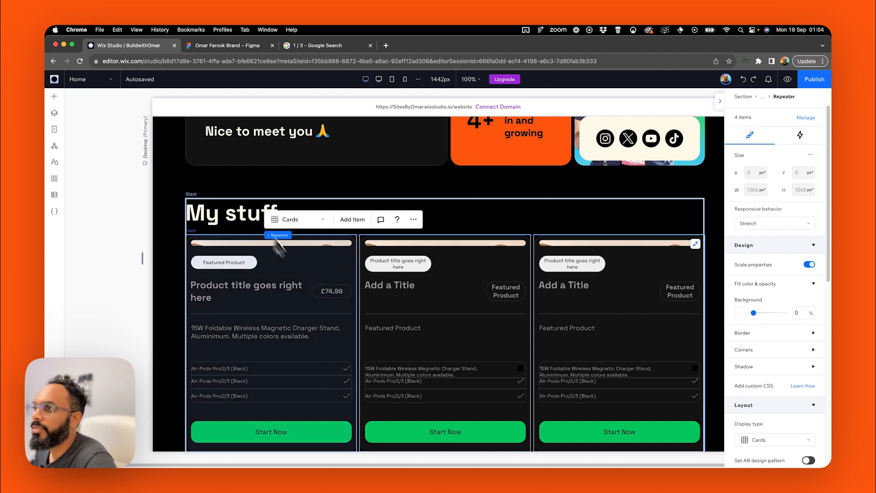
{"action": "left_click", "coordinate": [311, 244]}
{"action": "left_click", "coordinate": [310, 244]}
{"action": "left_click", "coordinate": [310, 244]}
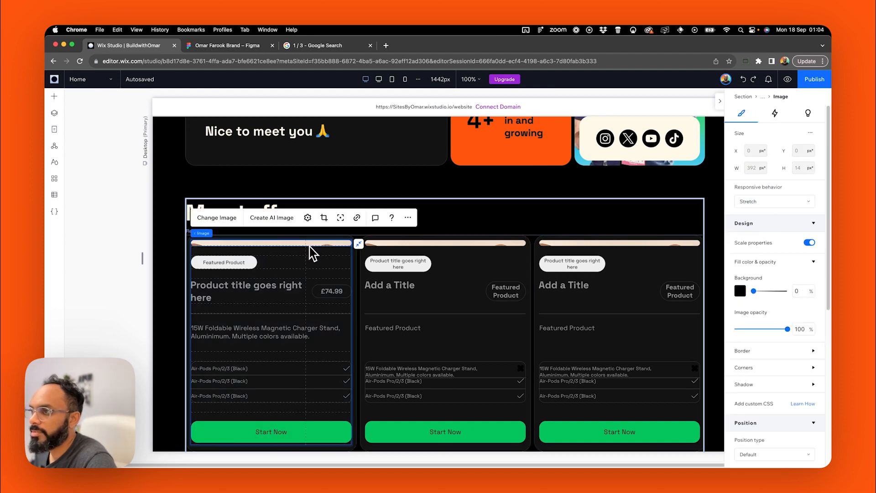
{"action": "left_click", "coordinate": [215, 254]}
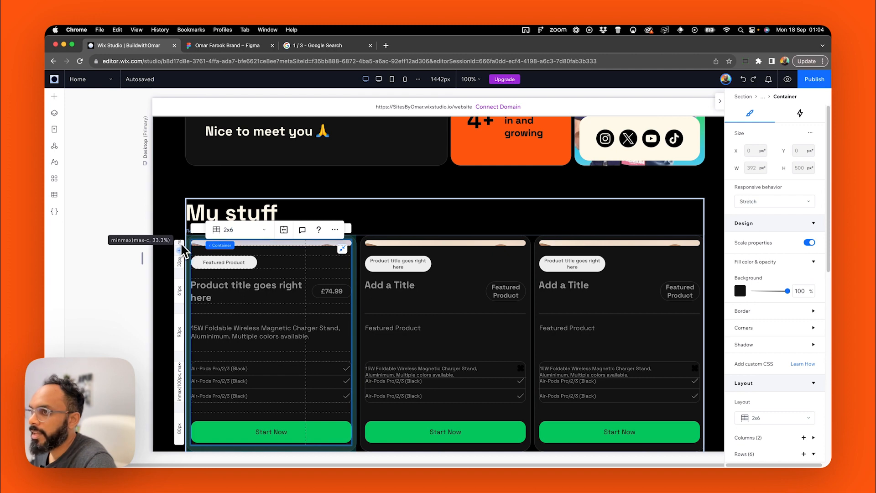
{"action": "scroll", "coordinate": [794, 319], "scroll_direction": "down", "scroll_amount": 3}
{"action": "left_click", "coordinate": [752, 400]}
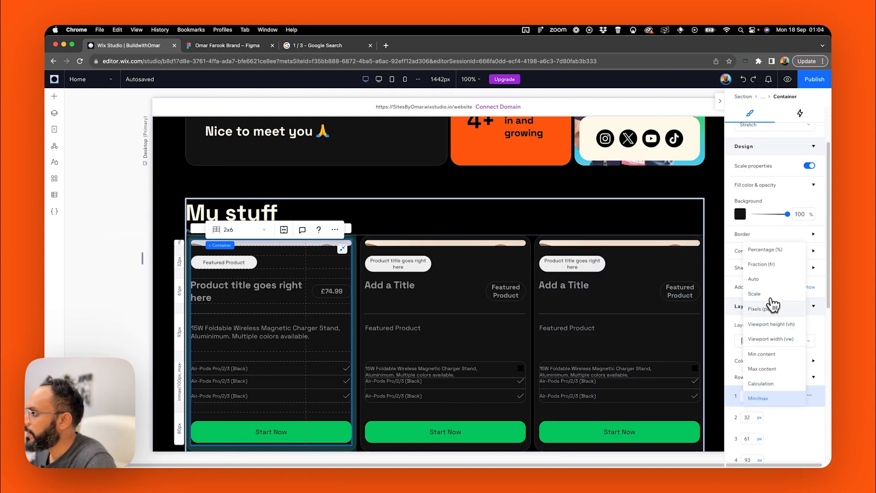
{"action": "left_click", "coordinate": [763, 309]}
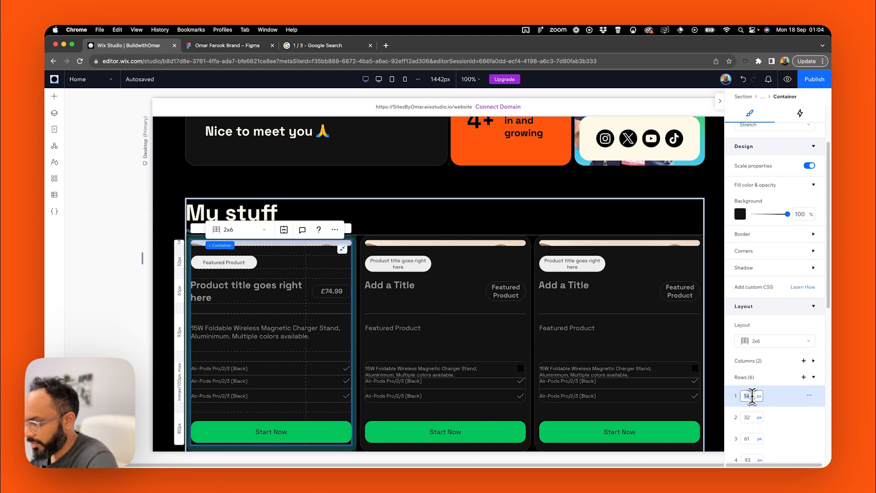
{"action": "key", "text": "Return"}
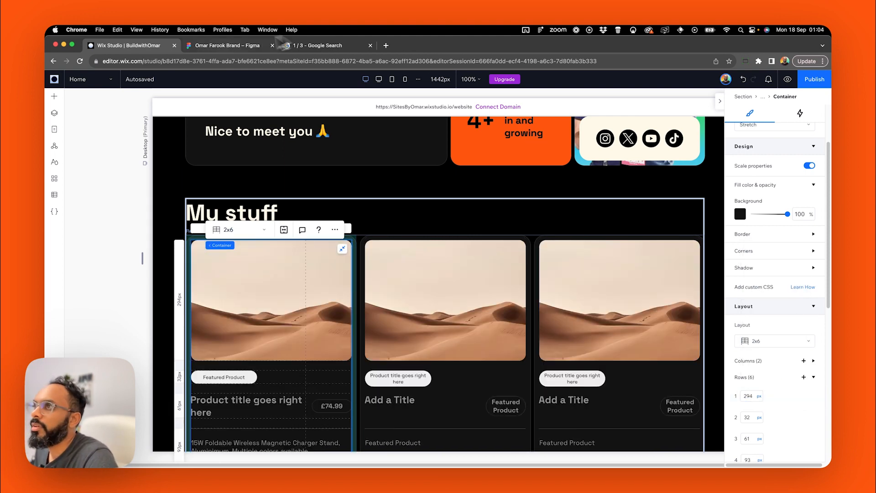
Recheck the image height in Figma and set the card grid's first row to 254 px in Wix Studio.
{"action": "left_click", "coordinate": [250, 46]}
{"action": "left_click", "coordinate": [124, 46]}
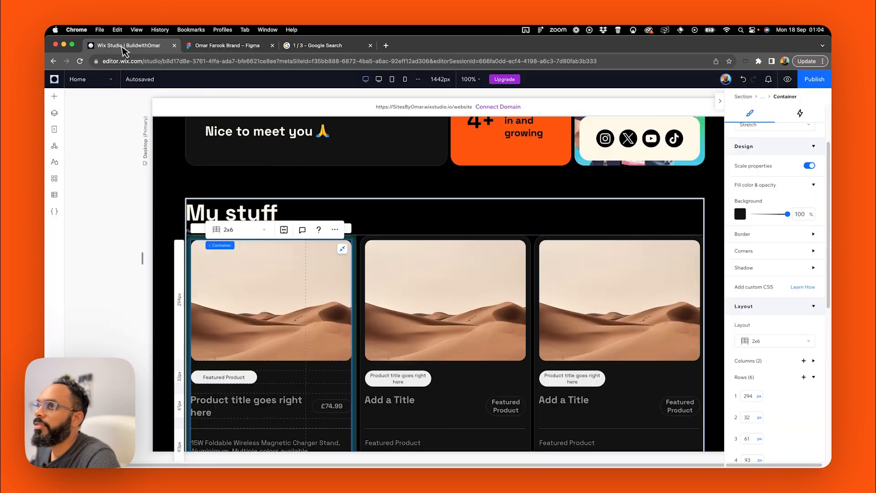
{"action": "left_click", "coordinate": [751, 396]}
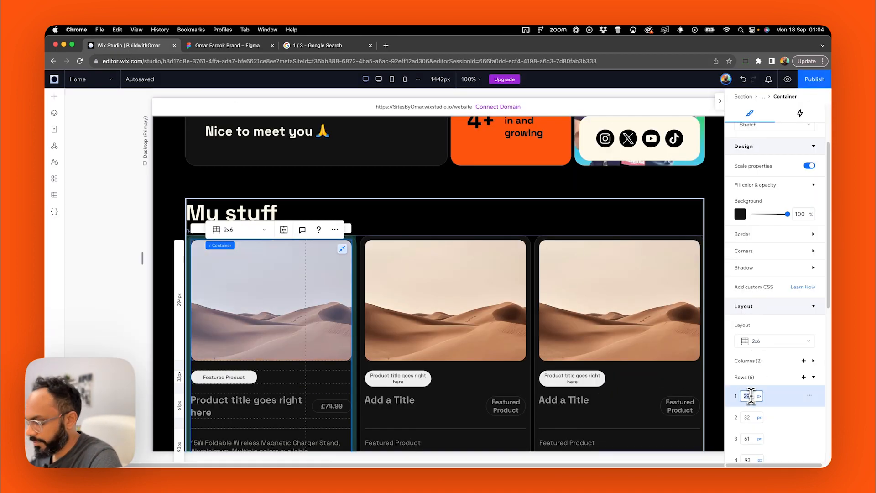
{"action": "type", "text": "254"}
{"action": "key", "text": "Return"}
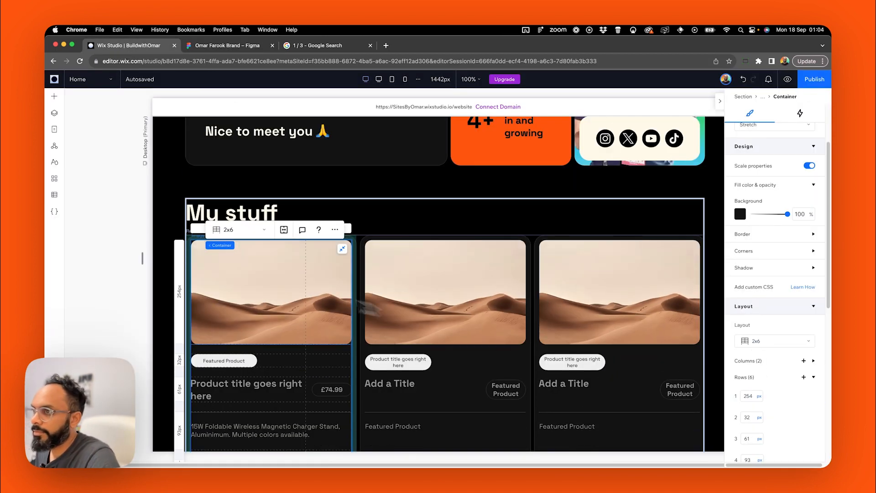
Review the product cards from their images down to the Start Now buttons.
{"action": "scroll", "coordinate": [223, 276], "scroll_direction": "down", "scroll_amount": 1}
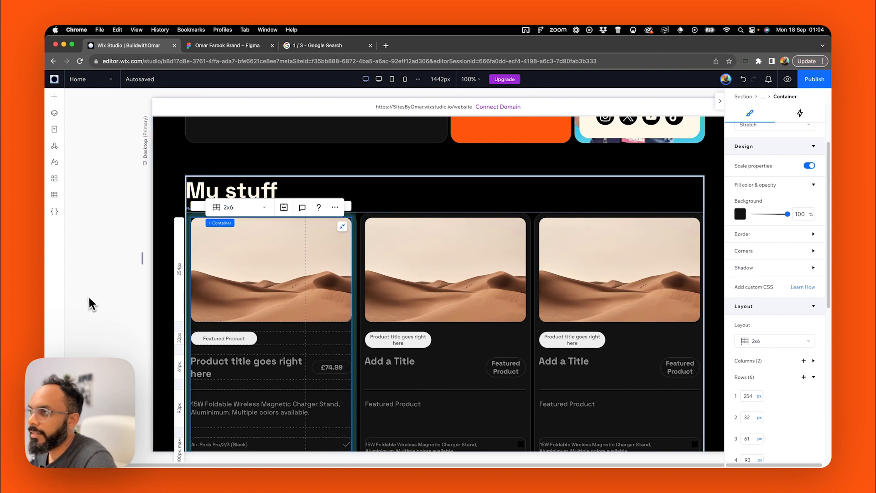
{"action": "left_click", "coordinate": [91, 282]}
{"action": "scroll", "coordinate": [98, 290], "scroll_direction": "down", "scroll_amount": 1}
{"action": "scroll", "coordinate": [100, 294], "scroll_direction": "down", "scroll_amount": 3}
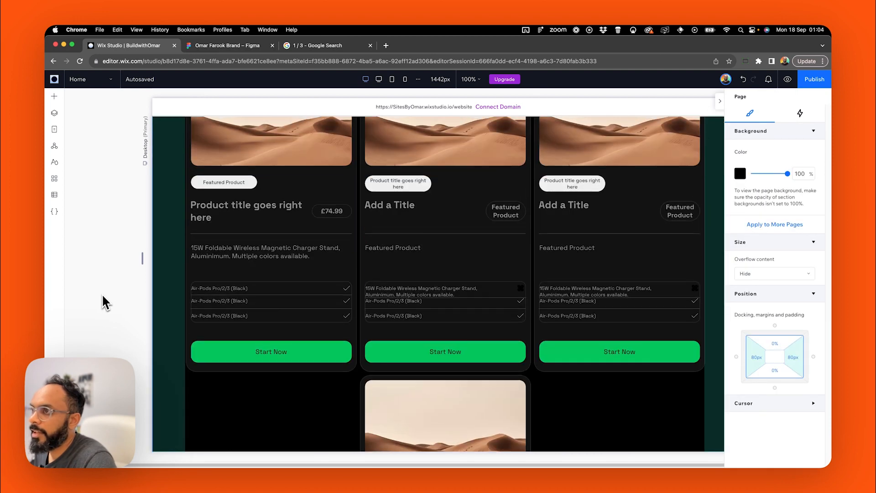
{"action": "scroll", "coordinate": [102, 294], "scroll_direction": "down", "scroll_amount": 1}
{"action": "scroll", "coordinate": [233, 249], "scroll_direction": "up", "scroll_amount": 1}
{"action": "left_click", "coordinate": [240, 245]}
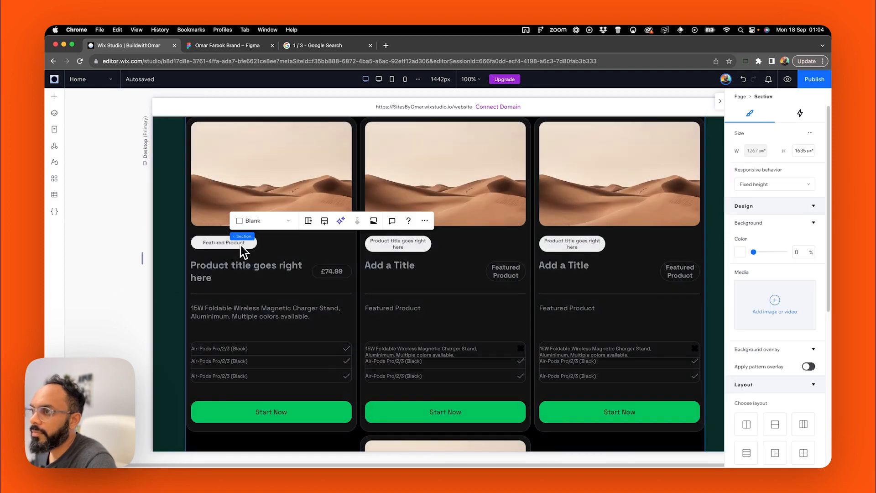
Check the size and position of the first card's Featured Product badge and £74.99 price badge.
{"action": "left_click", "coordinate": [240, 246]}
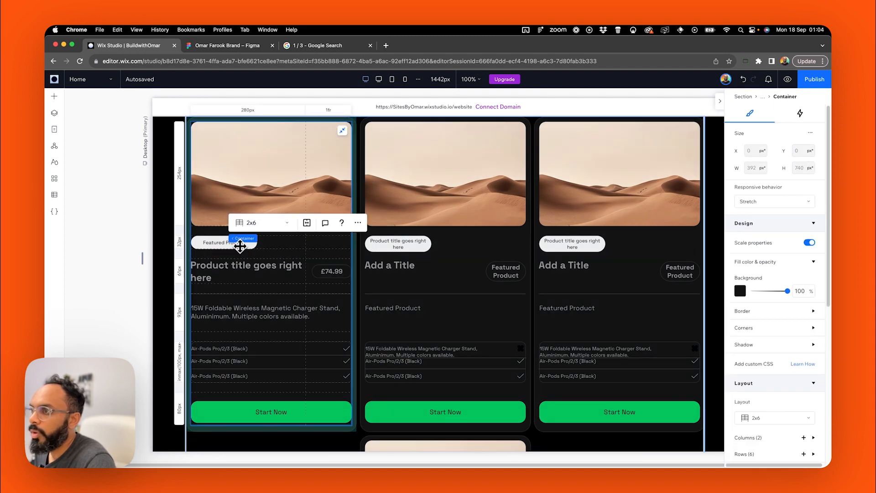
{"action": "left_click", "coordinate": [240, 246]}
{"action": "left_click", "coordinate": [268, 251]}
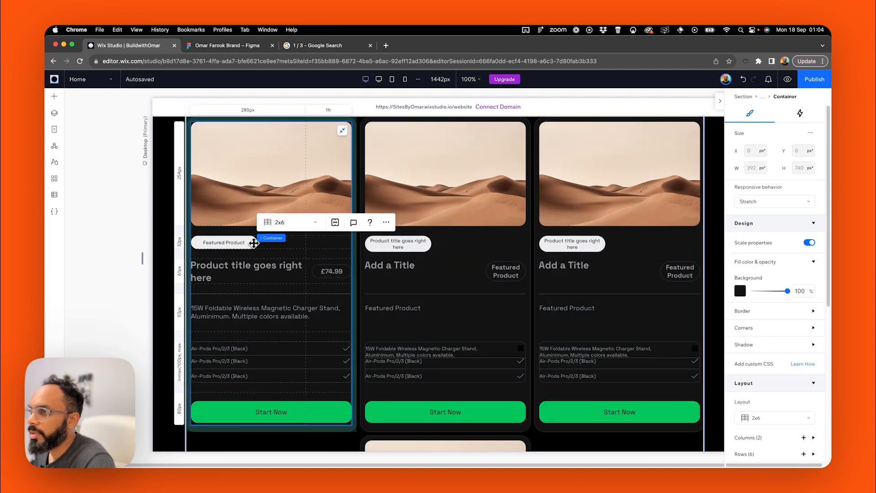
{"action": "left_click", "coordinate": [253, 242]}
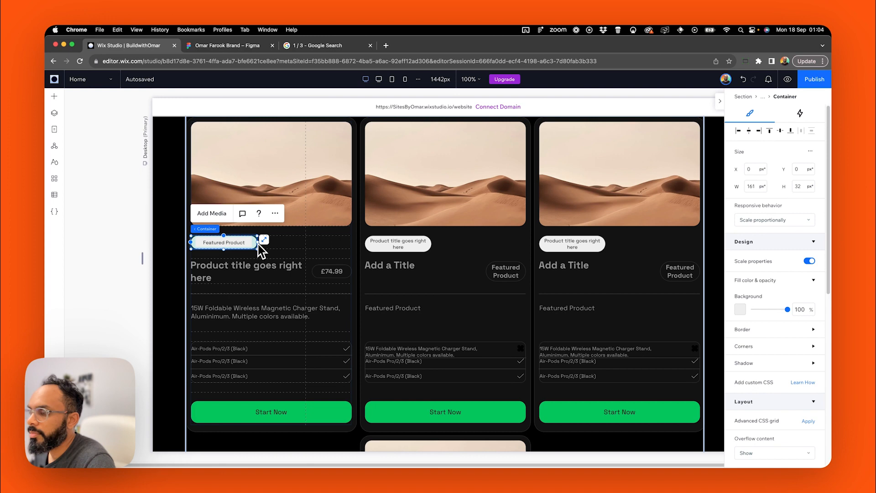
{"action": "left_click", "coordinate": [335, 270]}
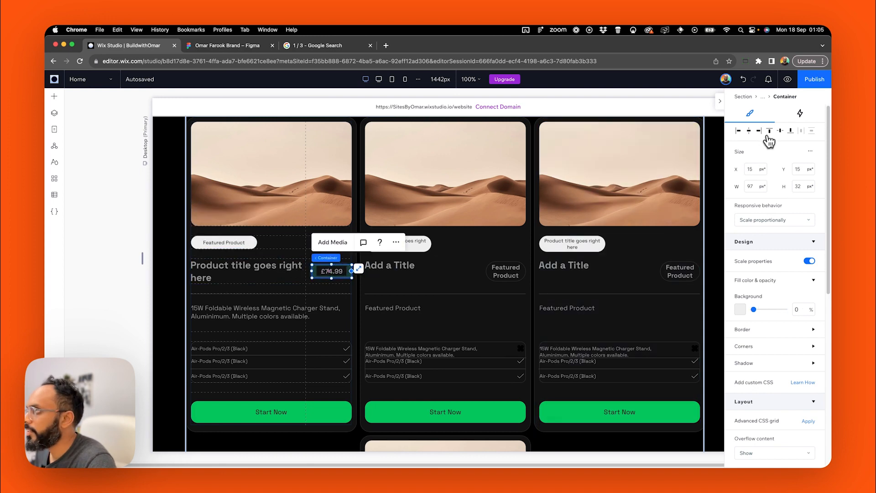
{"action": "left_click", "coordinate": [138, 287]}
{"action": "scroll", "coordinate": [137, 287], "scroll_direction": "down", "scroll_amount": 1}
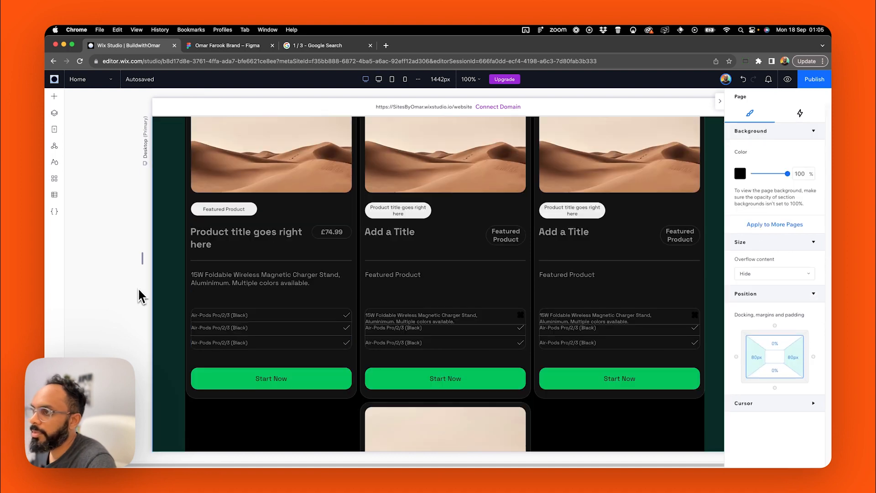
Widen the first card's £74.99 price badge so its left edge meets the grid's column line.
{"action": "left_click", "coordinate": [332, 236]}
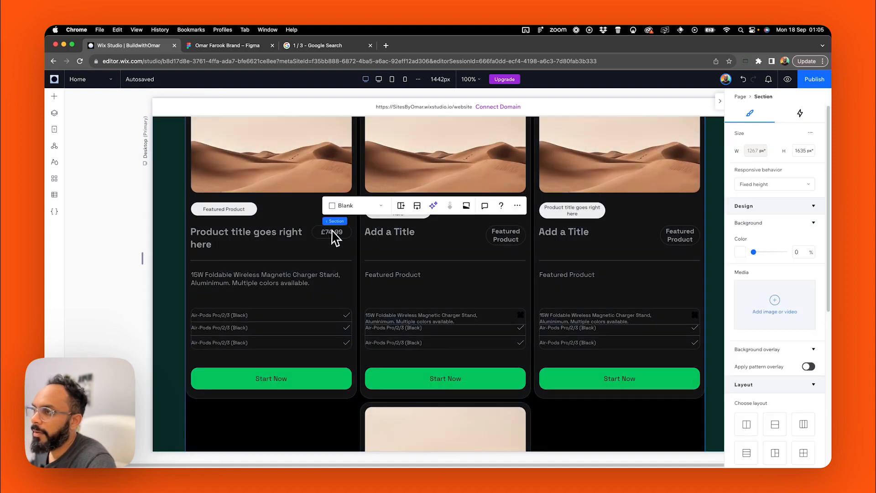
{"action": "left_click", "coordinate": [331, 238]}
{"action": "left_click", "coordinate": [331, 238]}
{"action": "left_click", "coordinate": [331, 238]}
{"action": "left_click", "coordinate": [331, 239]}
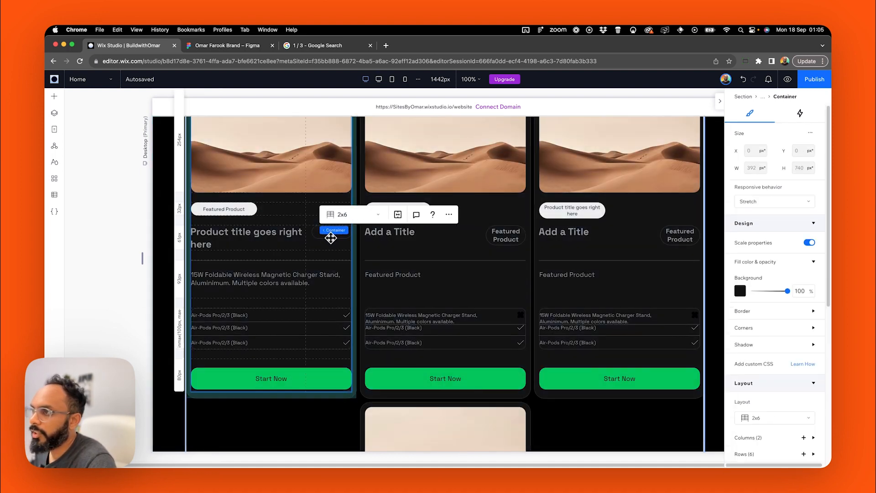
{"action": "left_click", "coordinate": [331, 238]}
{"action": "left_click_drag", "start_coordinate": [311, 232], "coordinate": [311, 234]}
Centre the £74.99 text inside the first card's widened price badge.
{"action": "left_click", "coordinate": [328, 232]}
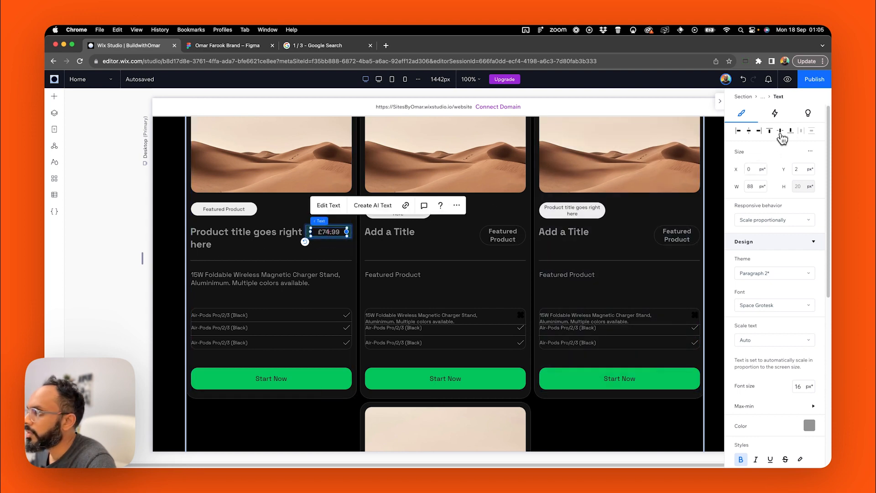
{"action": "scroll", "coordinate": [376, 227], "scroll_direction": "up", "scroll_amount": 1}
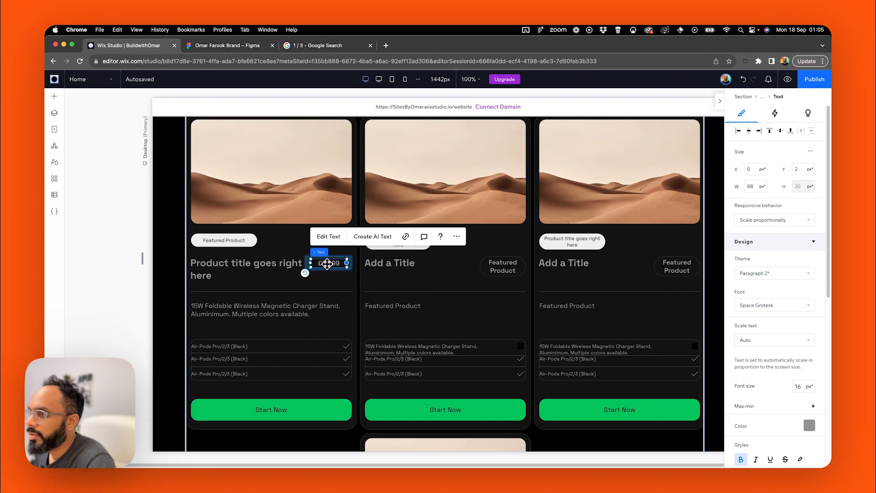
{"action": "left_click_drag", "start_coordinate": [327, 263], "coordinate": [328, 264]}
{"action": "left_click", "coordinate": [93, 285]}
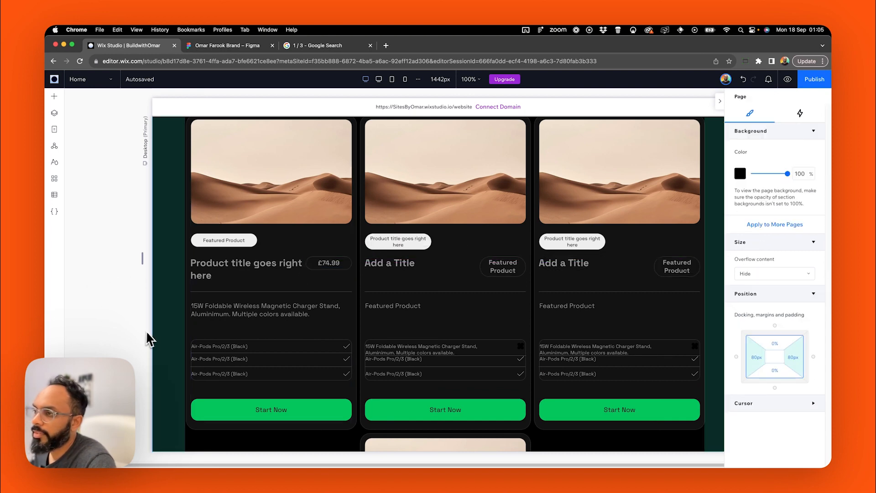
Narrow the first card's product title text box to about 266 px, leaving space before the price badge.
{"action": "left_click", "coordinate": [245, 268]}
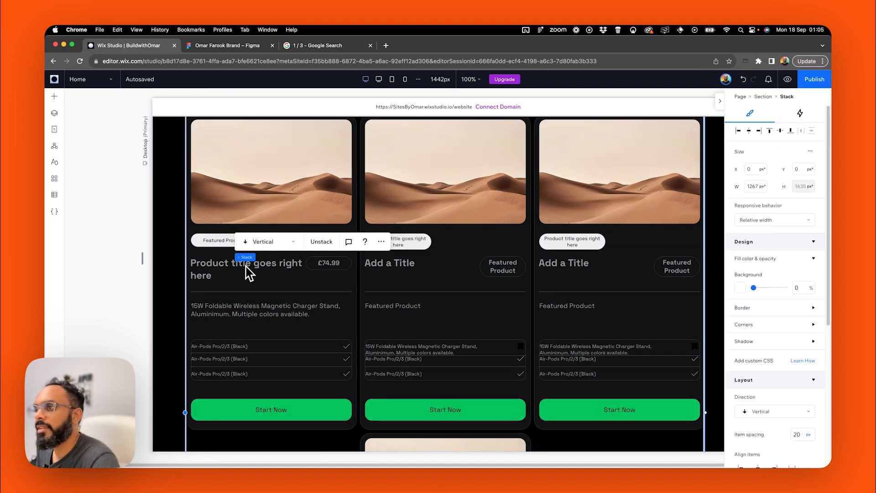
{"action": "left_click", "coordinate": [254, 265]}
{"action": "left_click", "coordinate": [270, 269]}
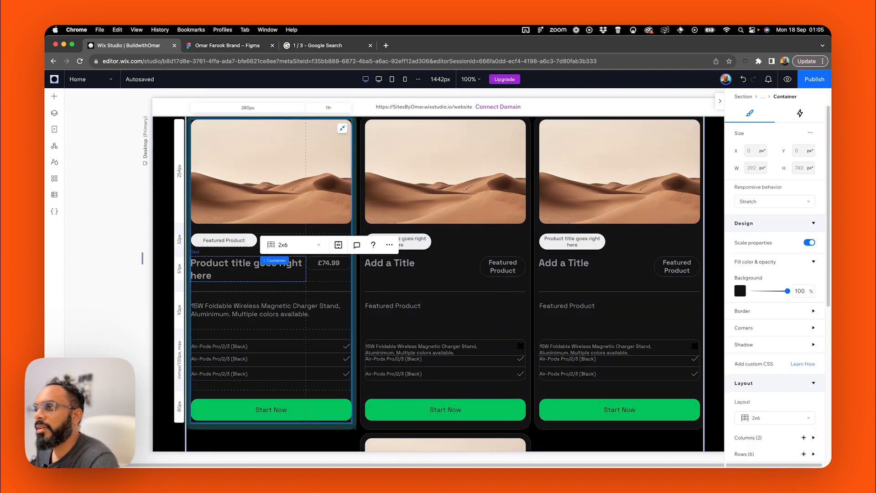
{"action": "left_click", "coordinate": [282, 268]}
{"action": "left_click_drag", "start_coordinate": [307, 268], "coordinate": [300, 269]}
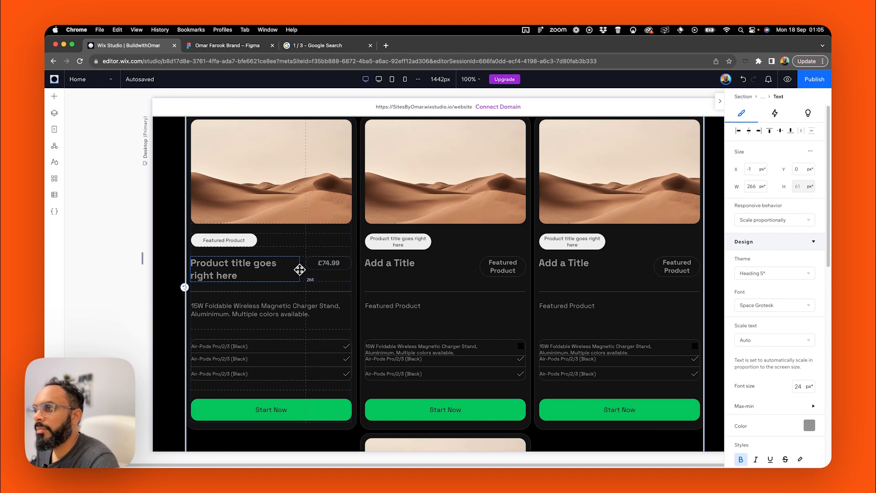
{"action": "left_click", "coordinate": [105, 272]}
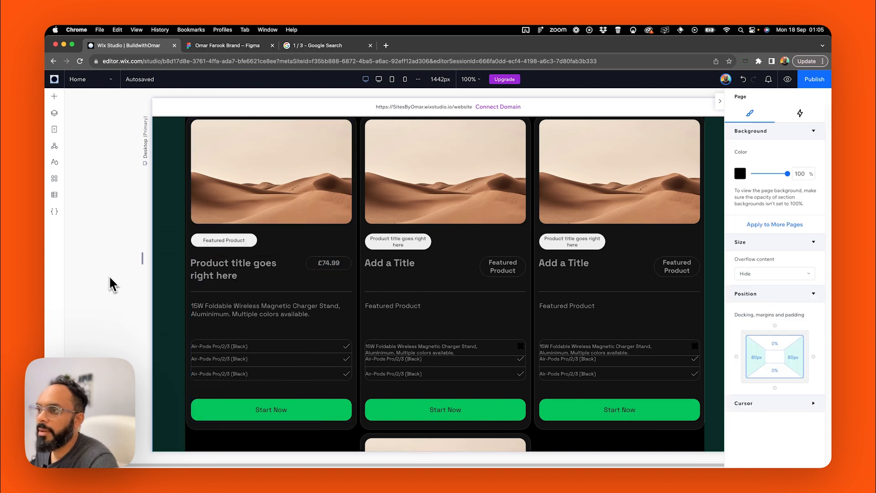
{"action": "scroll", "coordinate": [118, 294], "scroll_direction": "down", "scroll_amount": 2}
{"action": "scroll", "coordinate": [118, 294], "scroll_direction": "up", "scroll_amount": 2}
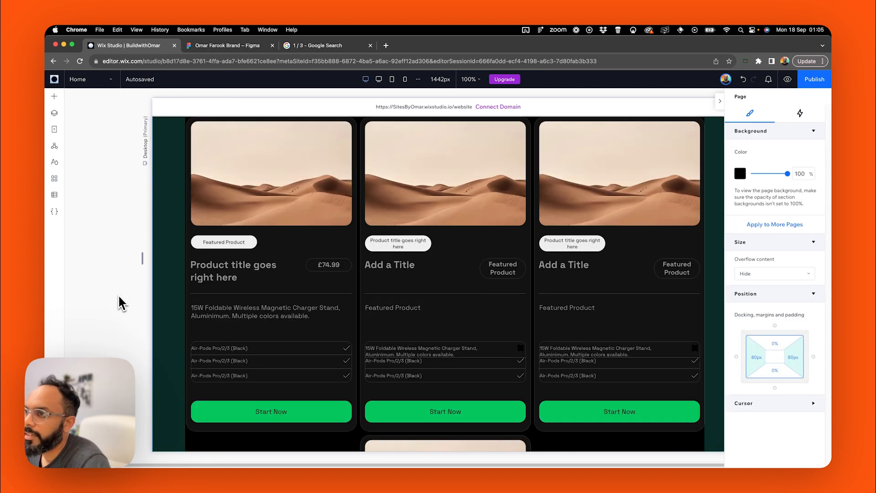
Select the first card's grid container and check its row heights and gaps.
{"action": "left_click", "coordinate": [249, 262]}
{"action": "left_click", "coordinate": [221, 280]}
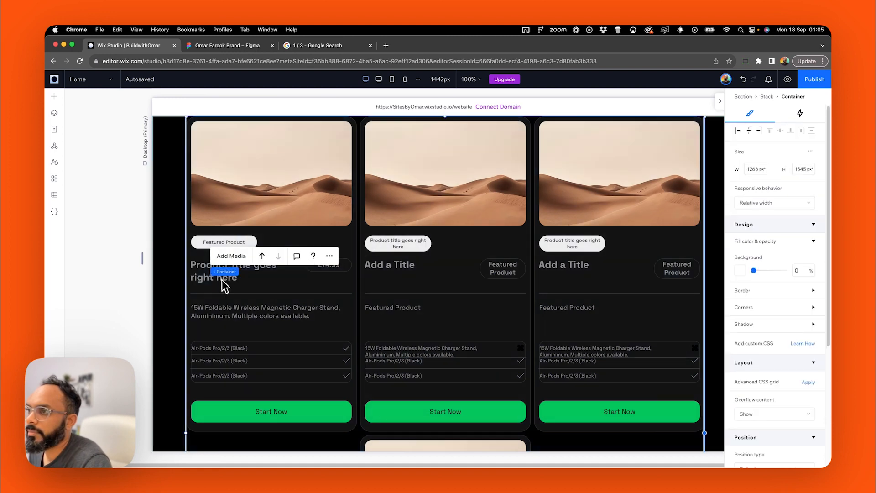
{"action": "left_click", "coordinate": [221, 281]}
{"action": "left_click", "coordinate": [226, 286]}
{"action": "left_click", "coordinate": [226, 286]}
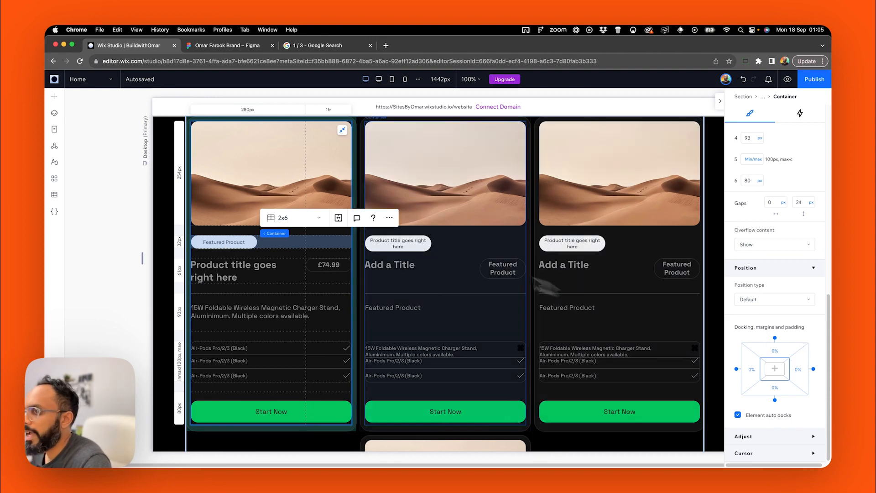
Switch to Figma and inspect the side padding around the first product card's title and price row.
{"action": "left_click", "coordinate": [253, 46]}
{"action": "scroll", "coordinate": [281, 332], "scroll_direction": "down", "scroll_amount": 3}
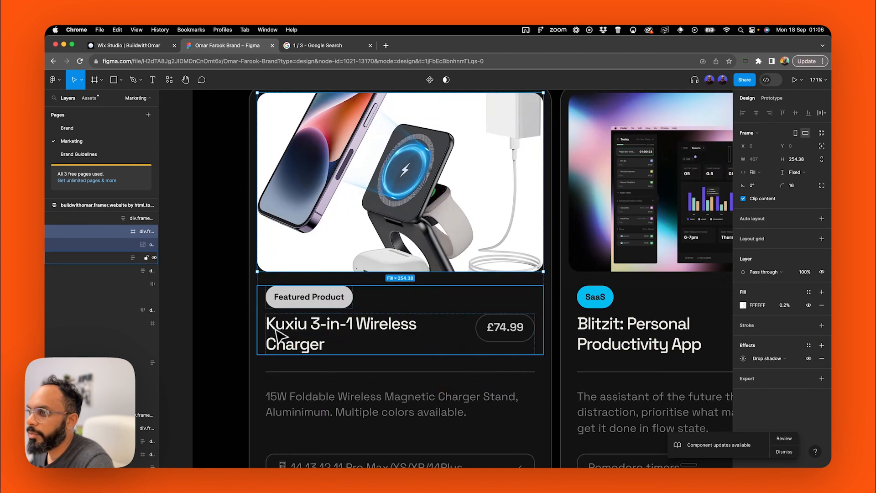
{"action": "double_click", "coordinate": [302, 250]}
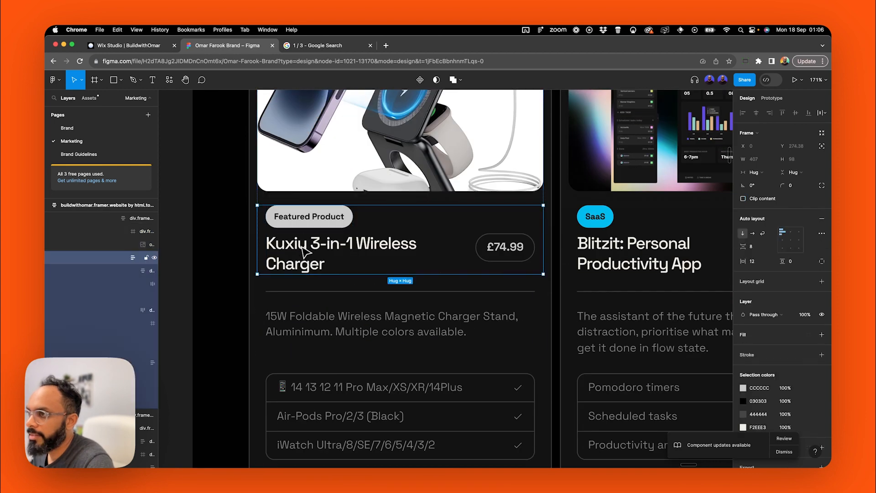
{"action": "left_click", "coordinate": [258, 185]}
{"action": "left_click", "coordinate": [271, 244]}
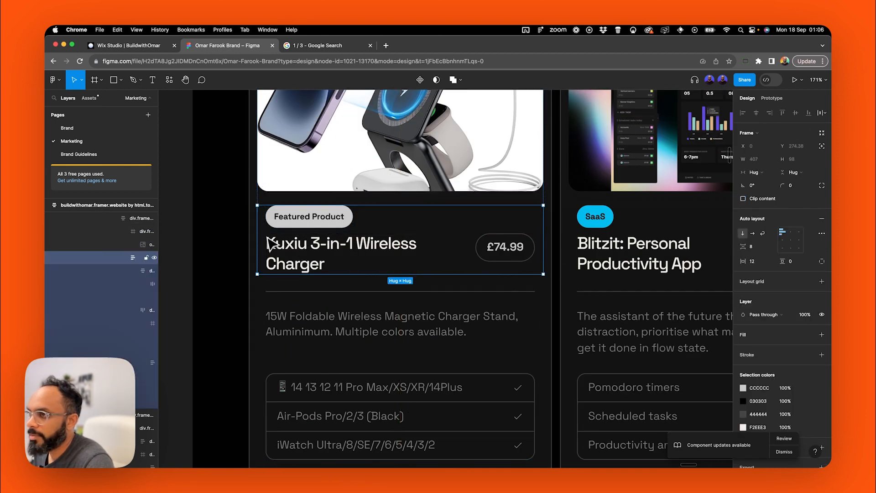
{"action": "left_click", "coordinate": [269, 246]}
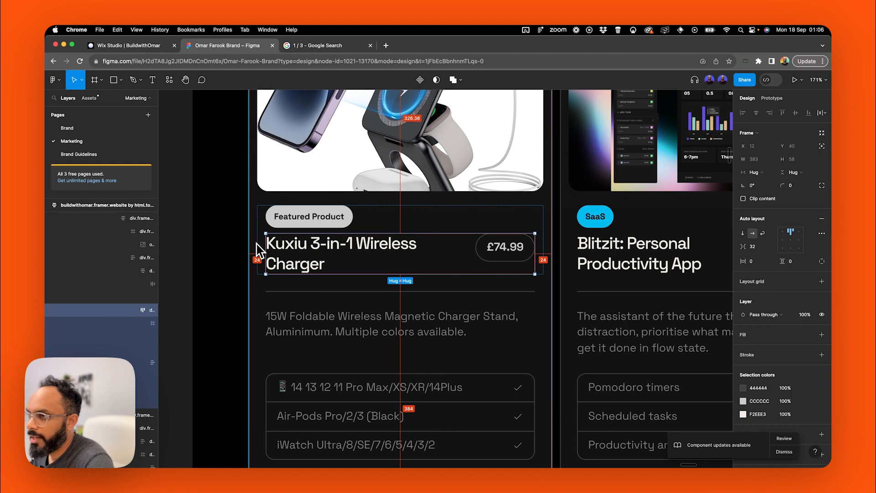
In Wix Studio, try giving the first card's container 12 px of left padding, using pixels instead of percent.
{"action": "left_click", "coordinate": [152, 46]}
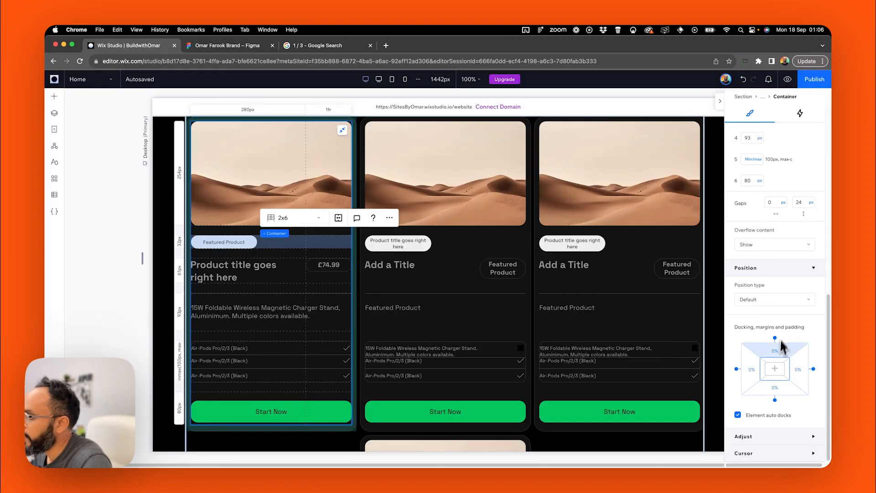
{"action": "left_click", "coordinate": [759, 376]}
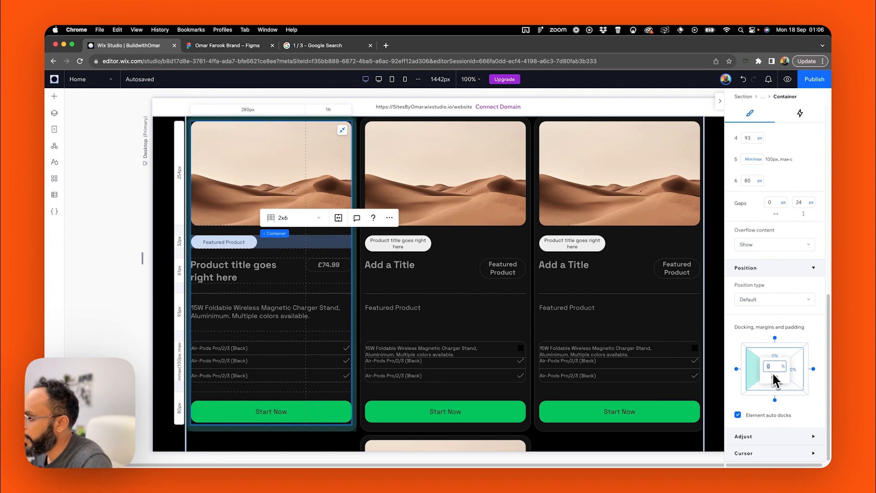
{"action": "left_click", "coordinate": [783, 368]}
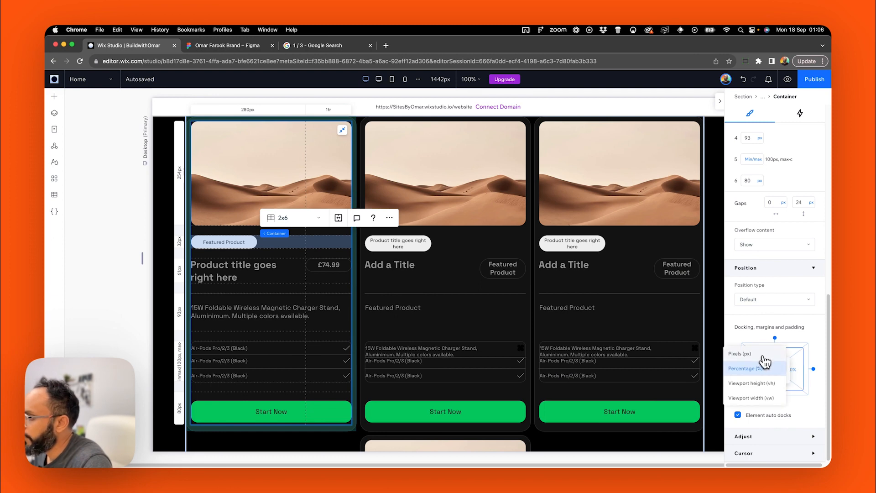
{"action": "left_click", "coordinate": [763, 355]}
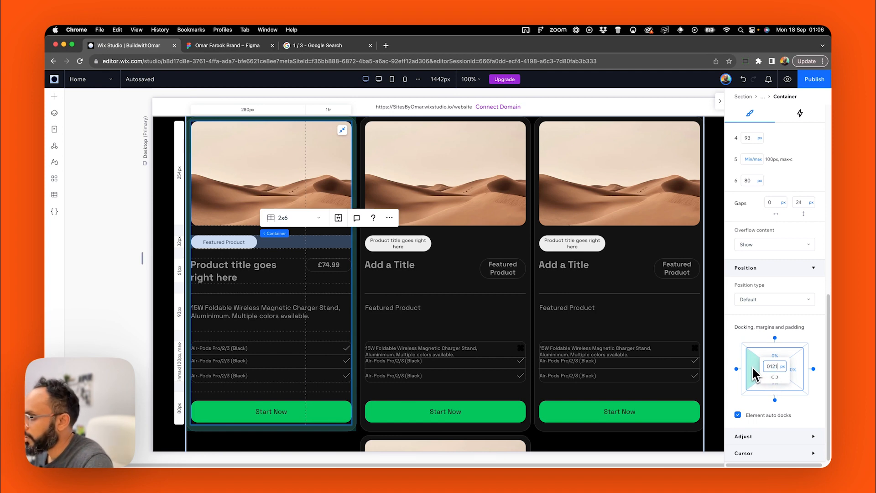
{"action": "key", "text": "Return"}
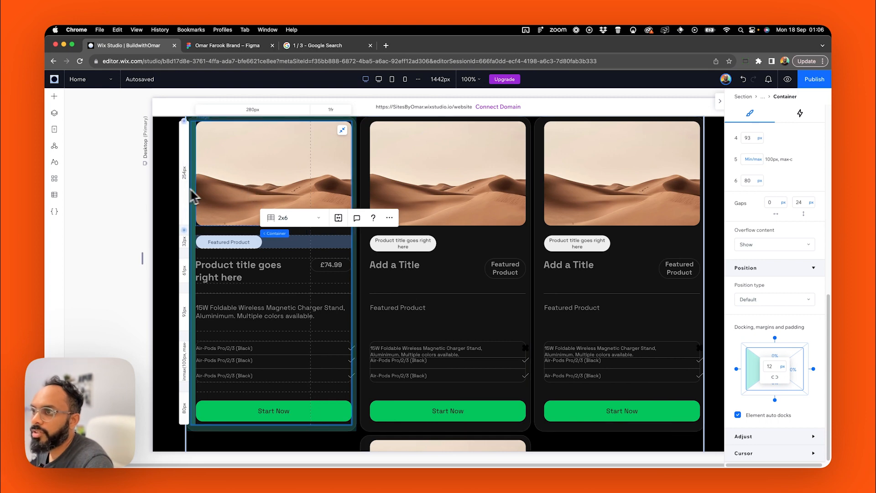
Offset the first card's Featured Product badge with a left margin of 12 px.
{"action": "left_click", "coordinate": [127, 221]}
{"action": "left_click", "coordinate": [248, 241]}
{"action": "left_click", "coordinate": [248, 241]}
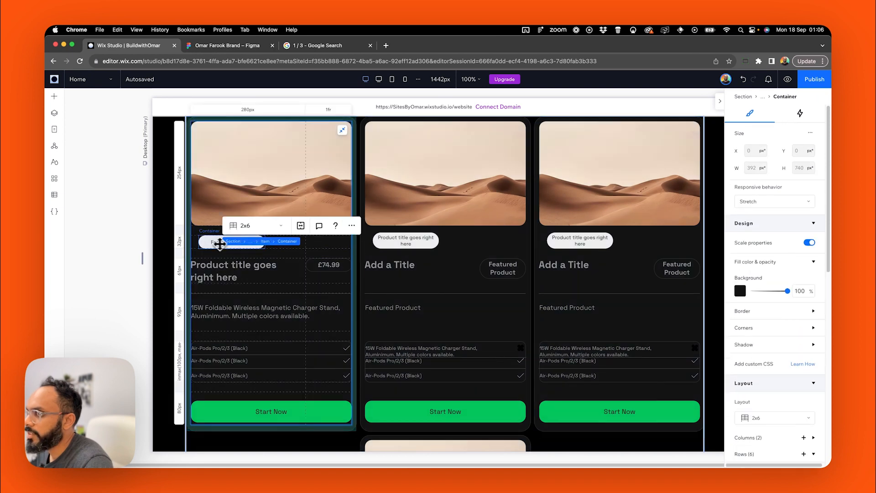
{"action": "left_click", "coordinate": [233, 242]}
{"action": "scroll", "coordinate": [801, 352], "scroll_direction": "down", "scroll_amount": 10}
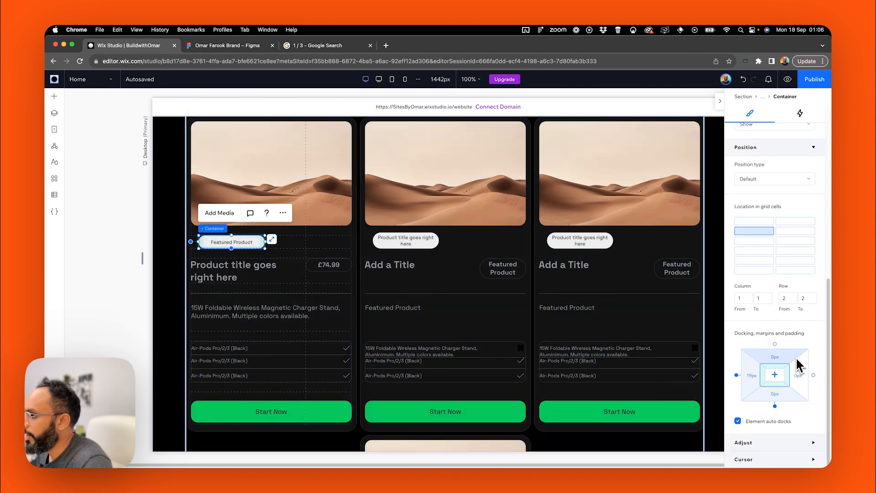
{"action": "left_click", "coordinate": [756, 375]}
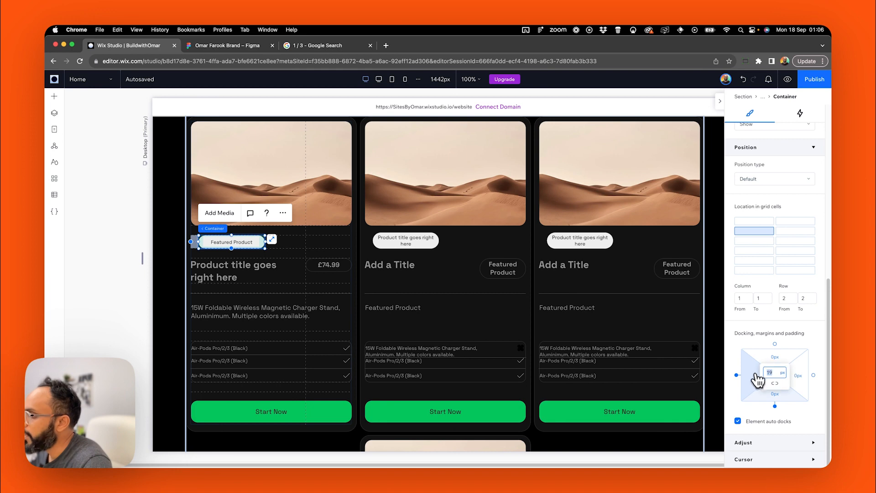
{"action": "key", "text": "Return"}
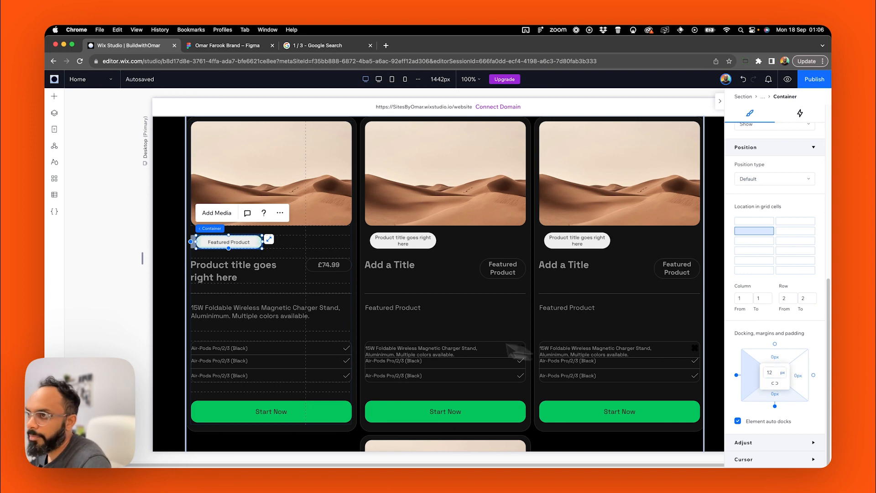
Switch the product title's left margin from percent to pixels and align it with the badge above.
{"action": "left_click", "coordinate": [229, 265]}
{"action": "scroll", "coordinate": [765, 412], "scroll_direction": "down", "scroll_amount": 10}
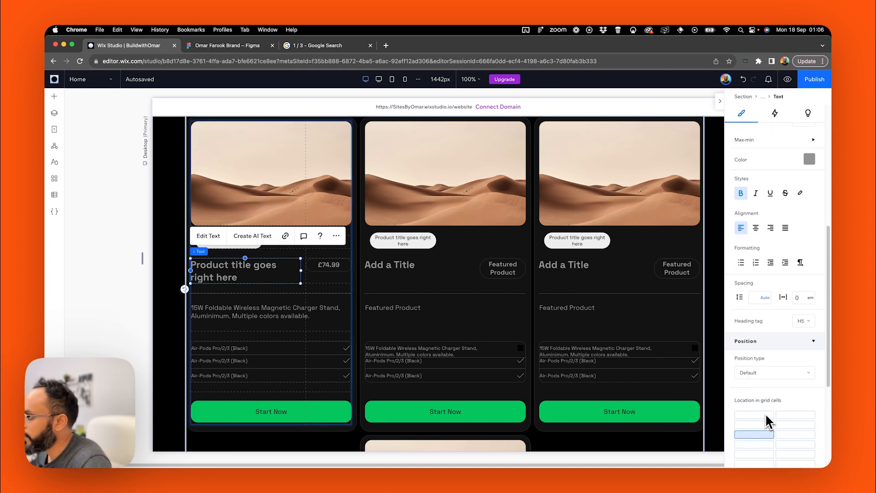
{"action": "left_click", "coordinate": [752, 401]}
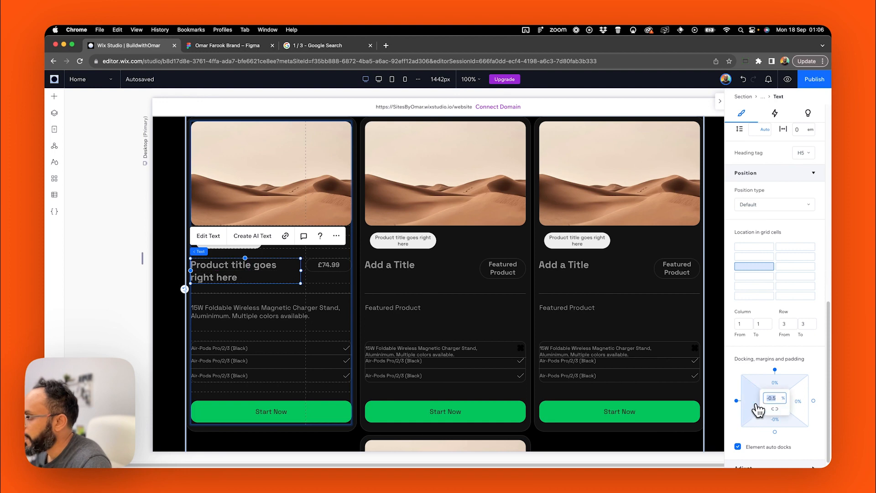
{"action": "left_click", "coordinate": [783, 398]}
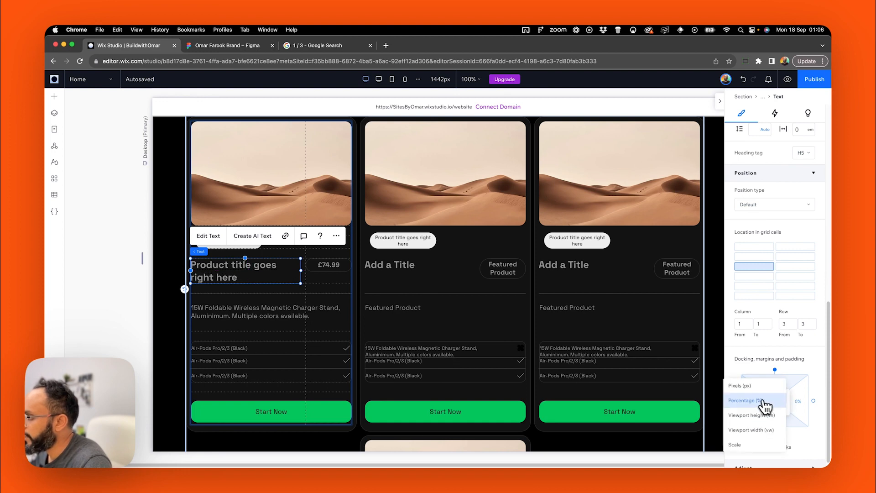
{"action": "left_click", "coordinate": [763, 401]}
Dock the first card's £74.99 price container to the right of its grid cell with a 12 px right margin.
{"action": "left_click", "coordinate": [315, 265]}
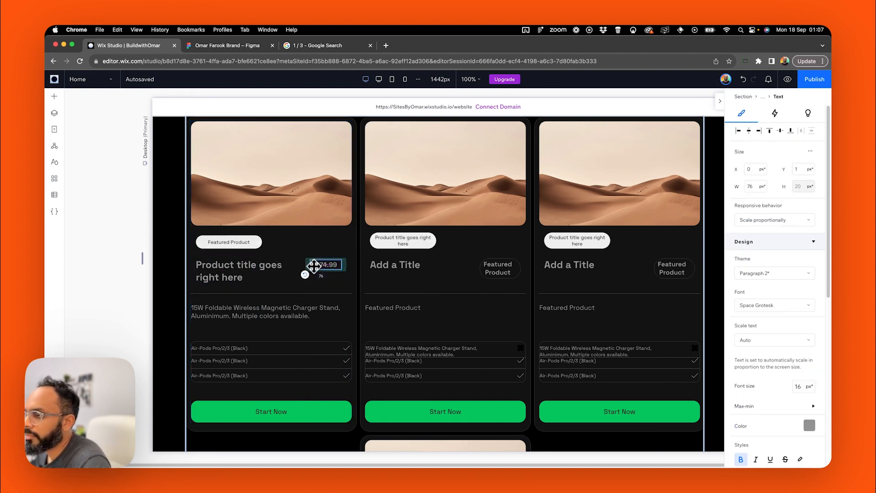
{"action": "left_click", "coordinate": [344, 269]}
{"action": "scroll", "coordinate": [759, 349], "scroll_direction": "down", "scroll_amount": 10}
{"action": "left_click_drag", "start_coordinate": [322, 269], "coordinate": [308, 288]}
{"action": "key", "text": "super+z"}
{"action": "scroll", "coordinate": [775, 347], "scroll_direction": "down", "scroll_amount": 10}
{"action": "left_click", "coordinate": [798, 375]}
{"action": "type", "text": "100"}
{"action": "scroll", "coordinate": [336, 338], "scroll_direction": "up", "scroll_amount": 4}
{"action": "scroll", "coordinate": [340, 315], "scroll_direction": "down", "scroll_amount": 3}
{"action": "left_click", "coordinate": [796, 375]}
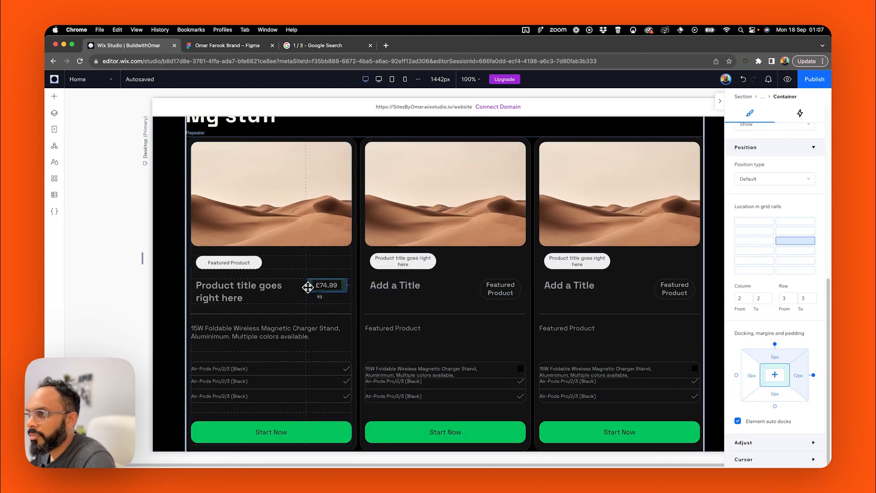
Set the left margin of the first card's description stack to 12 px, using pixels instead of percent.
{"action": "scroll", "coordinate": [274, 302], "scroll_direction": "down", "scroll_amount": 1}
{"action": "left_click", "coordinate": [206, 293]}
{"action": "scroll", "coordinate": [776, 346], "scroll_direction": "down", "scroll_amount": 10}
{"action": "left_click", "coordinate": [752, 391]}
{"action": "left_click", "coordinate": [782, 388]}
{"action": "left_click", "coordinate": [776, 375]}
{"action": "left_click", "coordinate": [775, 388]}
{"action": "type", "text": "12"}
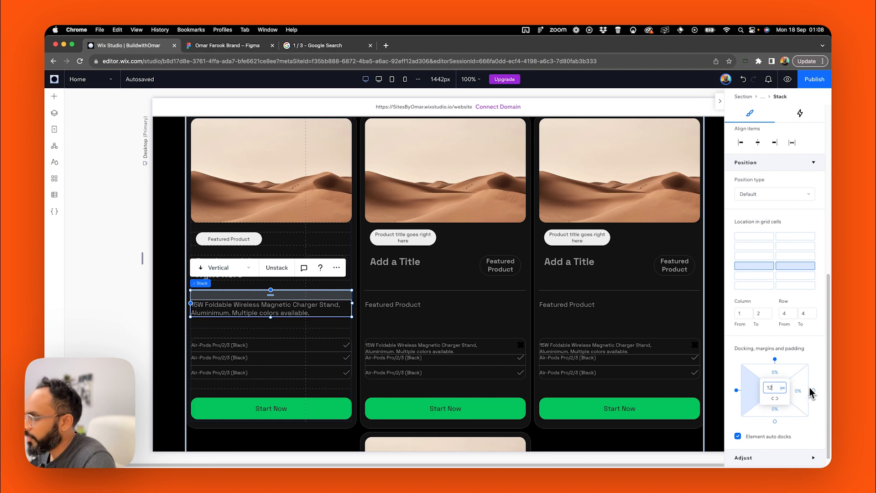
Set the description stack's right margin to 12 px and narrow the stack to fit inside the card.
{"action": "left_click", "coordinate": [807, 392]}
{"action": "left_click", "coordinate": [787, 391]}
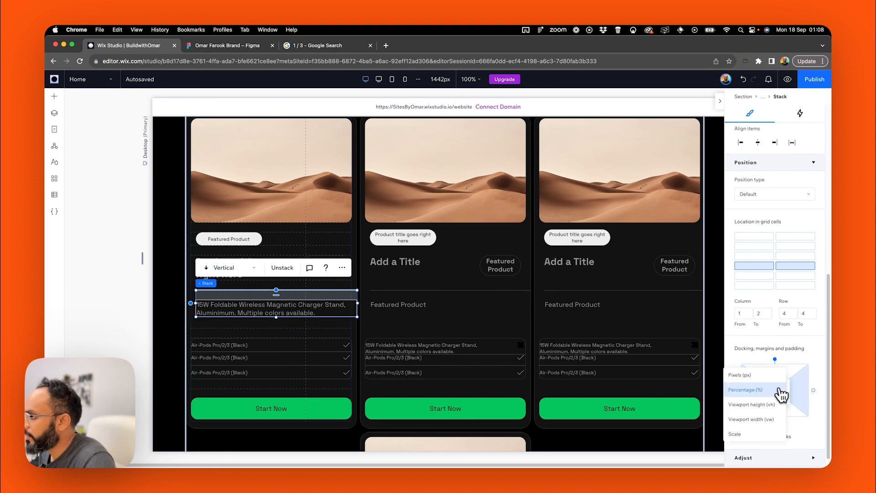
{"action": "left_click", "coordinate": [772, 386]}
{"action": "type", "text": "12"}
{"action": "left_click", "coordinate": [815, 357]}
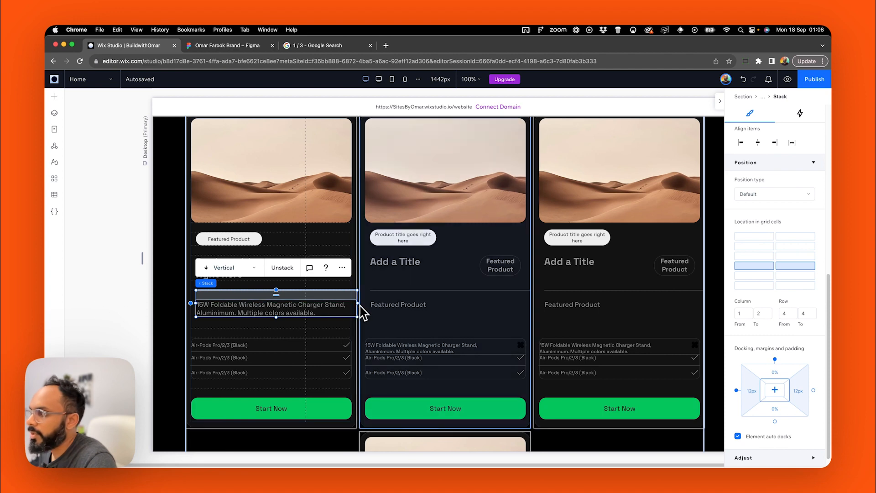
{"action": "left_click_drag", "start_coordinate": [358, 303], "coordinate": [352, 303]}
{"action": "left_click", "coordinate": [240, 291]}
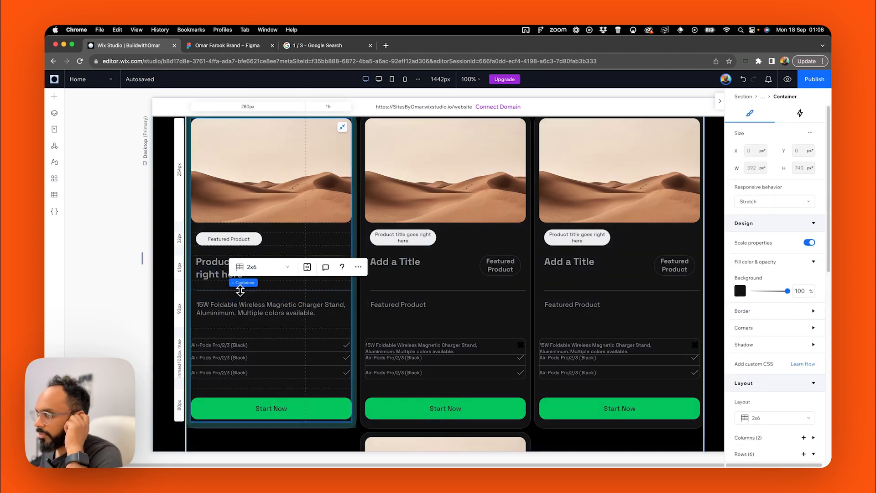
{"action": "left_click", "coordinate": [260, 306]}
Set the left margin of the first card's three-row feature list container to 12 px.
{"action": "left_click", "coordinate": [233, 346]}
{"action": "scroll", "coordinate": [755, 340], "scroll_direction": "down", "scroll_amount": 4}
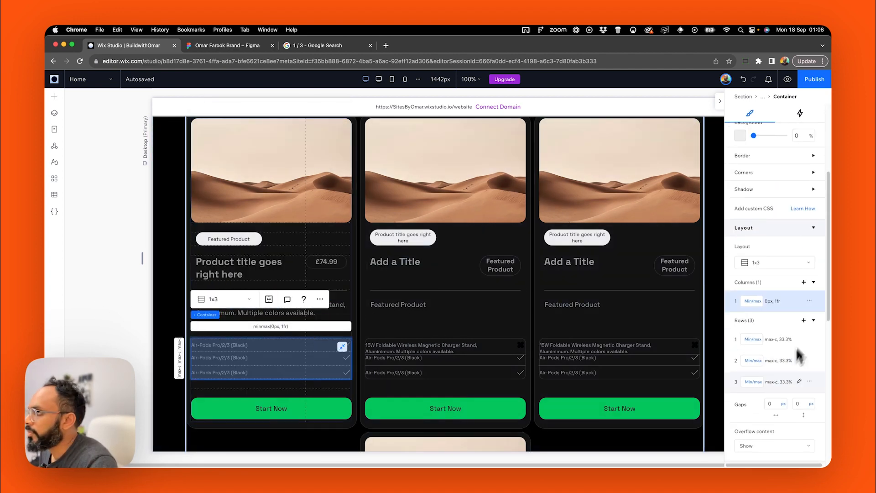
{"action": "scroll", "coordinate": [798, 354], "scroll_direction": "down", "scroll_amount": 7}
{"action": "left_click", "coordinate": [797, 394]}
{"action": "left_click", "coordinate": [784, 392]}
{"action": "left_click", "coordinate": [763, 379]}
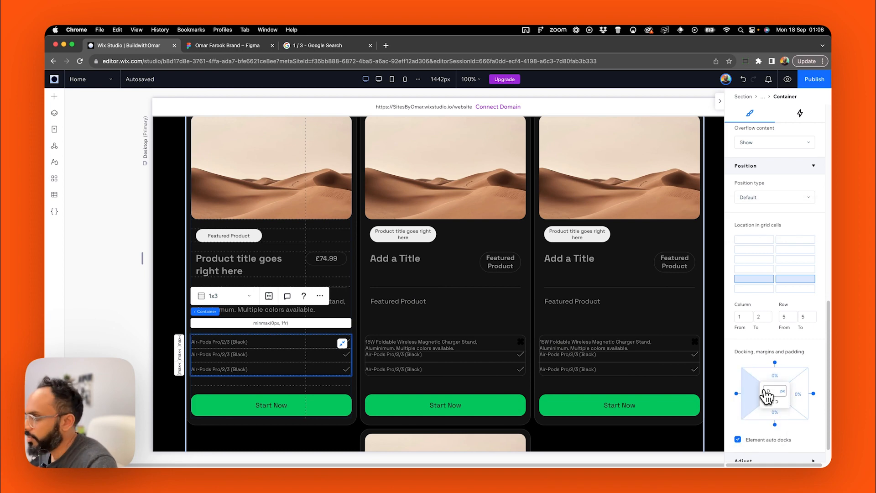
{"action": "left_click", "coordinate": [765, 391]}
{"action": "key", "text": "Return"}
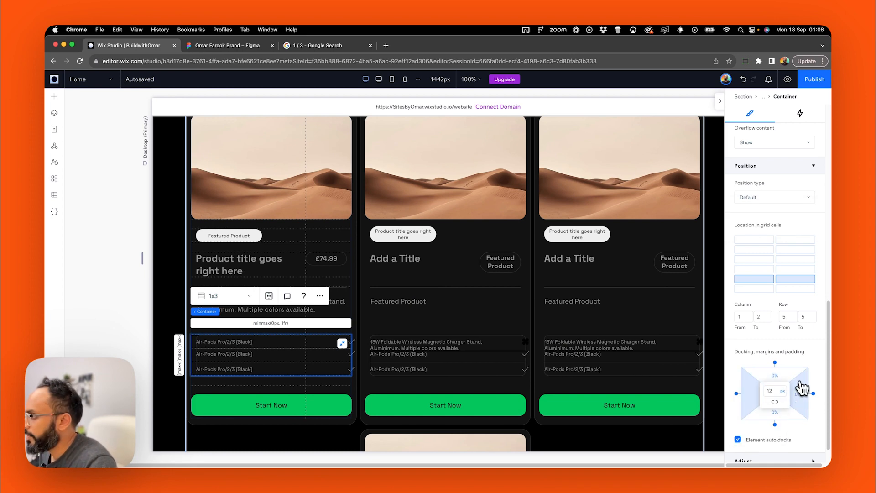
Set the feature list container's right margin to 12 px, using pixels instead of percent.
{"action": "left_click", "coordinate": [799, 392]}
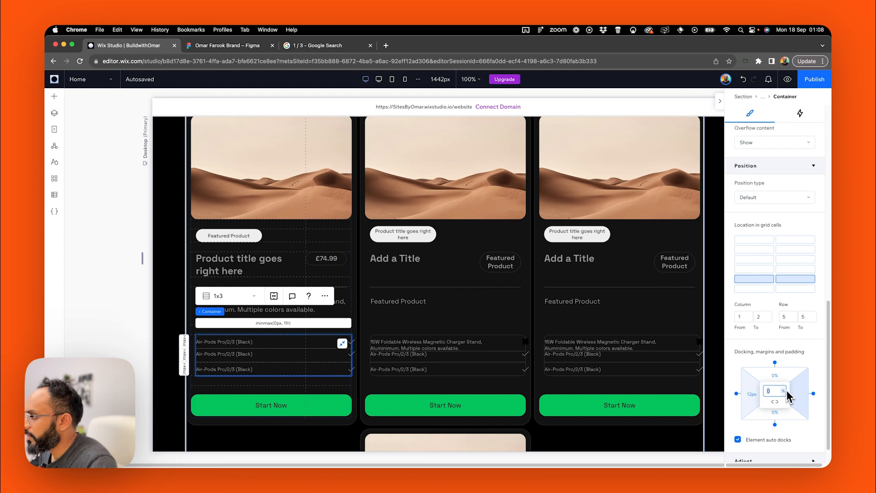
{"action": "left_click", "coordinate": [783, 391]}
{"action": "left_click", "coordinate": [768, 382]}
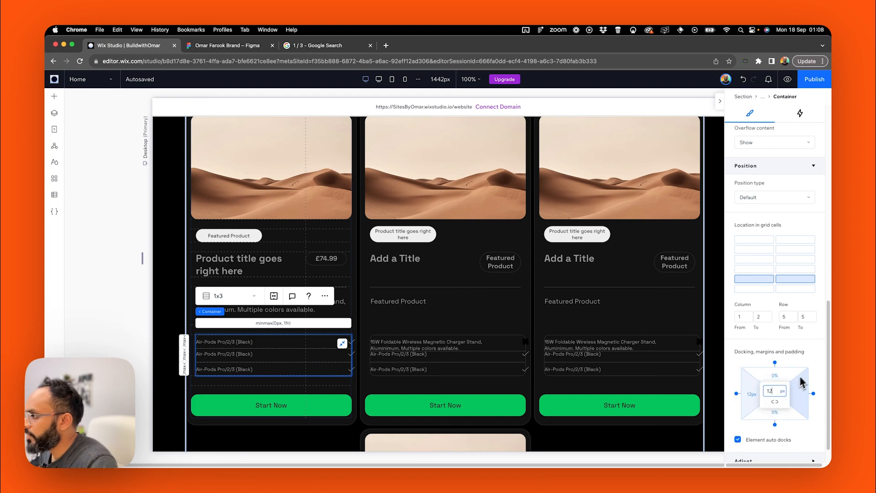
{"action": "key", "text": "Return"}
{"action": "left_click", "coordinate": [113, 321]}
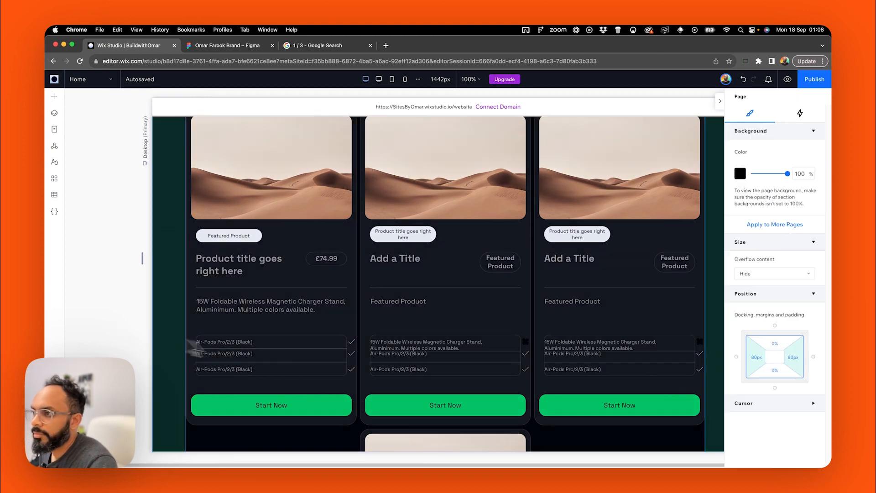
Narrow the text in the first feature row so its check mark sits inside the list container.
{"action": "left_click", "coordinate": [328, 351]}
{"action": "left_click", "coordinate": [214, 344]}
{"action": "left_click", "coordinate": [213, 344]}
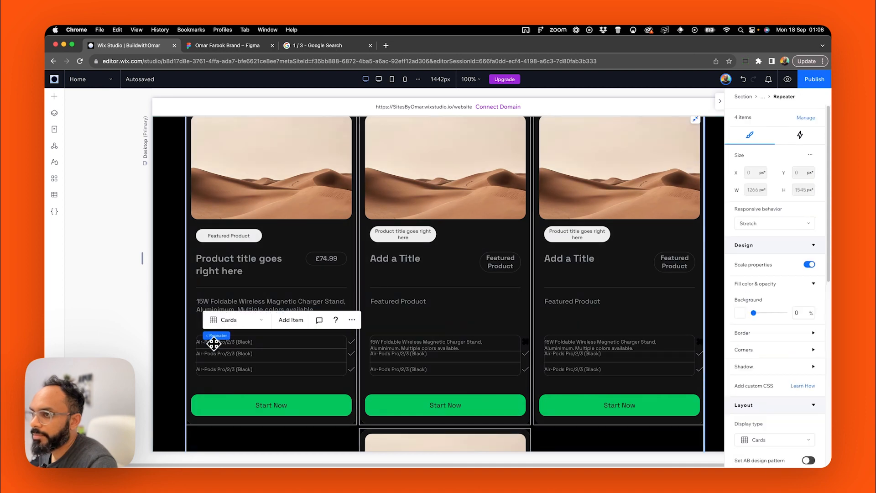
{"action": "left_click", "coordinate": [213, 344]}
{"action": "left_click", "coordinate": [213, 343]}
{"action": "left_click", "coordinate": [213, 344]}
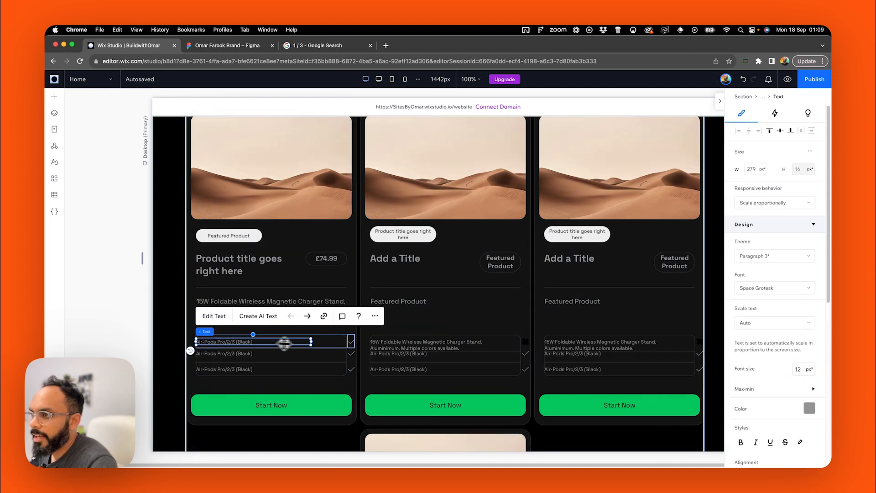
{"action": "left_click", "coordinate": [351, 341]}
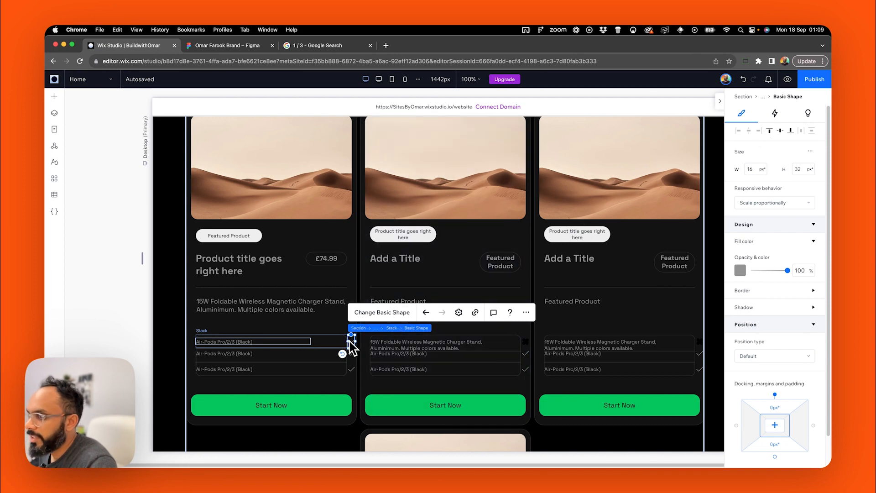
{"action": "left_click", "coordinate": [352, 359], "text": "shift"}
{"action": "left_click", "coordinate": [237, 342]}
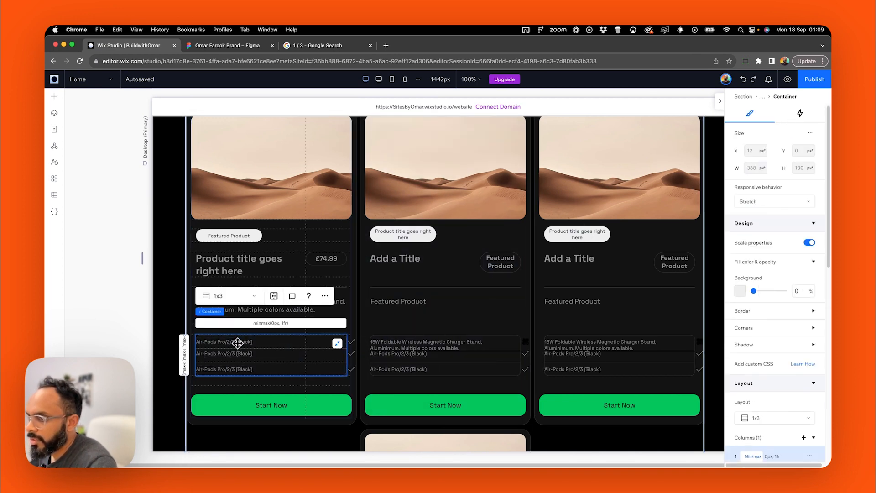
{"action": "double_click", "coordinate": [241, 341]}
{"action": "left_click_drag", "start_coordinate": [320, 341], "coordinate": [307, 341]}
Delete the second and third feature rows from the first card's list container.
{"action": "left_click", "coordinate": [266, 358]}
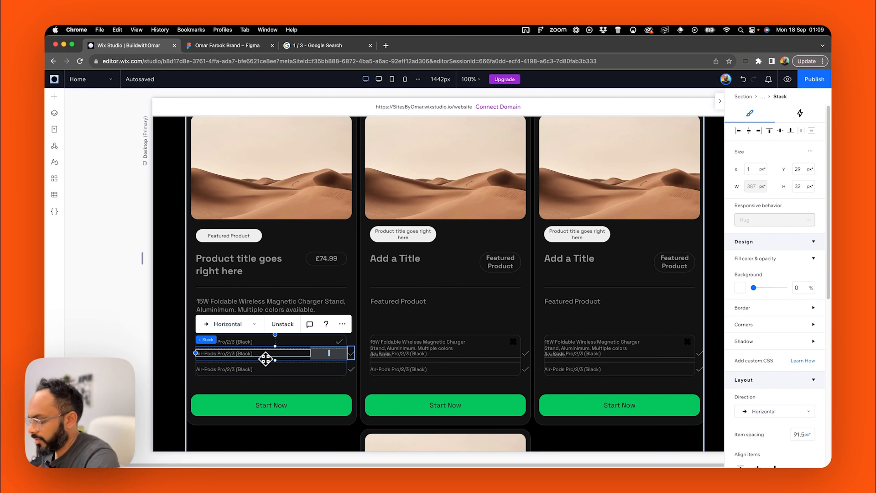
{"action": "key", "text": "Delete"}
{"action": "left_click", "coordinate": [250, 371]}
{"action": "double_click", "coordinate": [252, 373]}
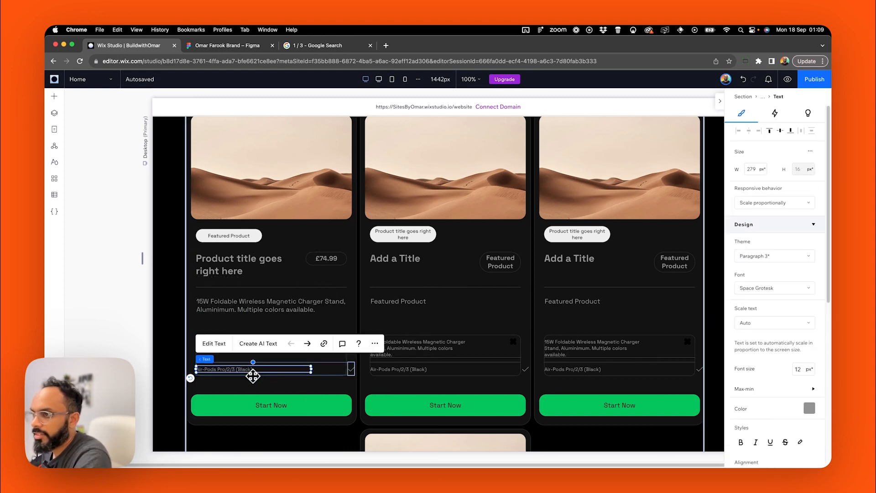
{"action": "key", "text": "Delete"}
{"action": "left_click", "coordinate": [265, 373]}
{"action": "key", "text": "Delete"}
{"action": "left_click", "coordinate": [215, 371]}
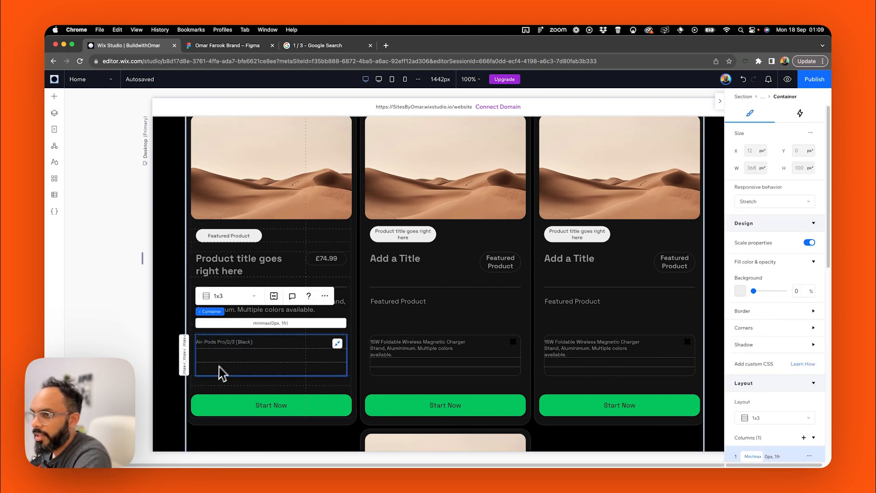
Switch to Figma and inspect the spacing around the first feature row's text and check mark.
{"action": "left_click", "coordinate": [230, 343]}
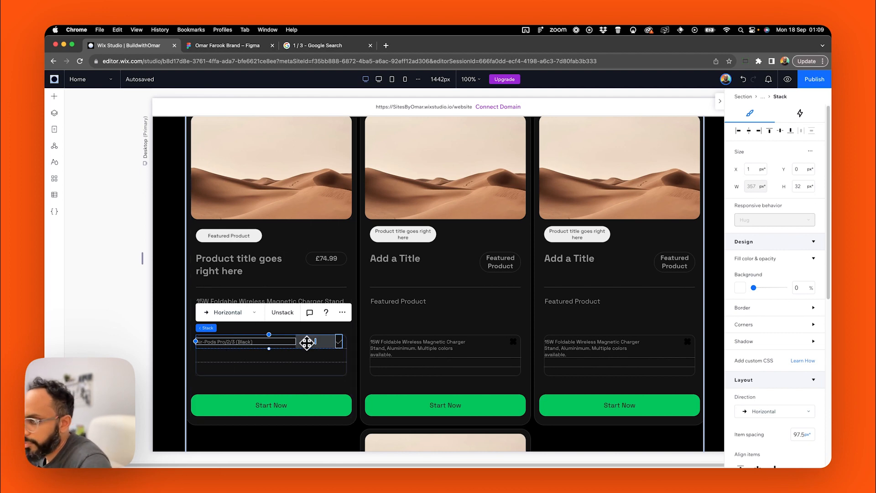
{"action": "scroll", "coordinate": [776, 383], "scroll_direction": "down", "scroll_amount": 5}
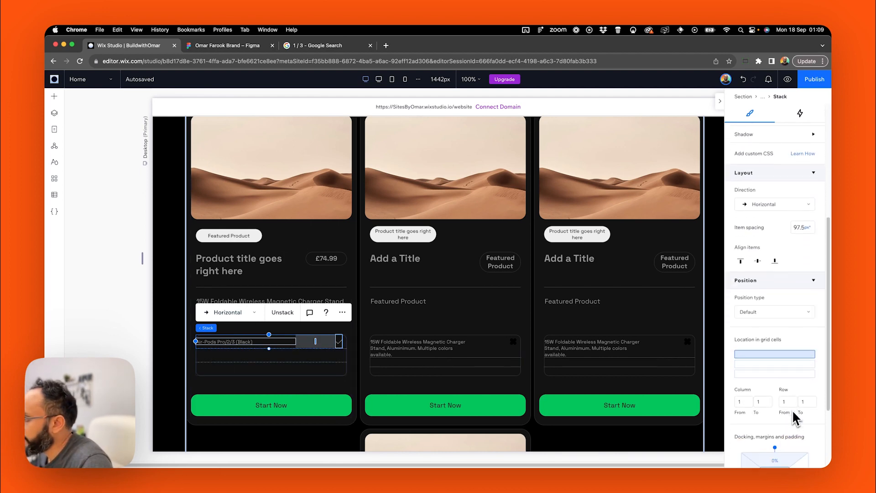
{"action": "left_click", "coordinate": [224, 45]}
{"action": "scroll", "coordinate": [320, 360], "scroll_direction": "down", "scroll_amount": 3}
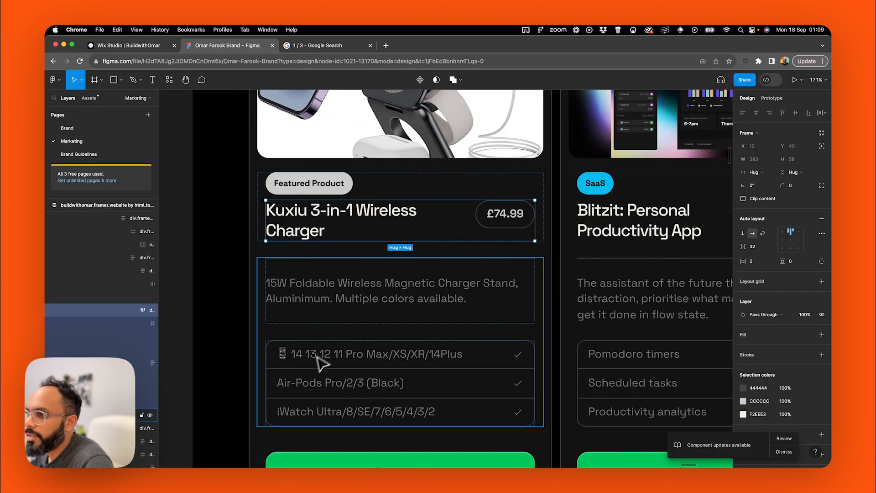
{"action": "left_click", "coordinate": [320, 361]}
{"action": "left_click", "coordinate": [333, 359]}
{"action": "scroll", "coordinate": [739, 332], "scroll_direction": "down", "scroll_amount": 1}
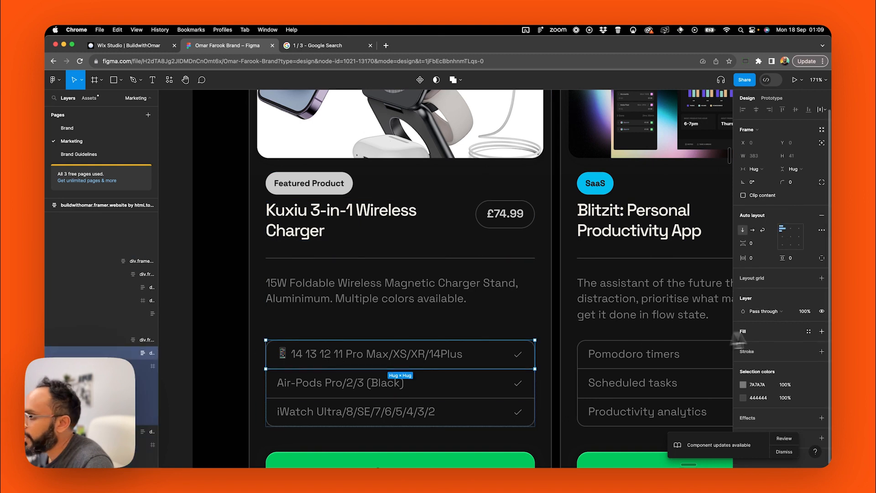
{"action": "double_click", "coordinate": [349, 354]}
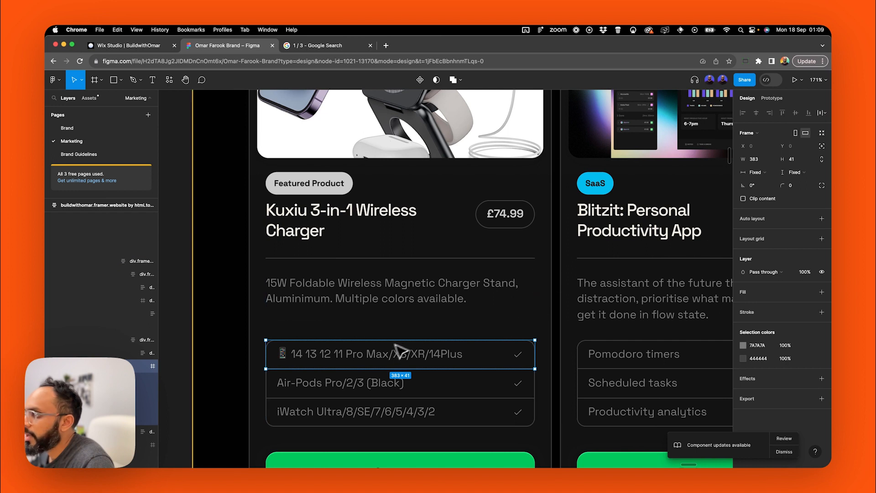
{"action": "double_click", "coordinate": [386, 360]}
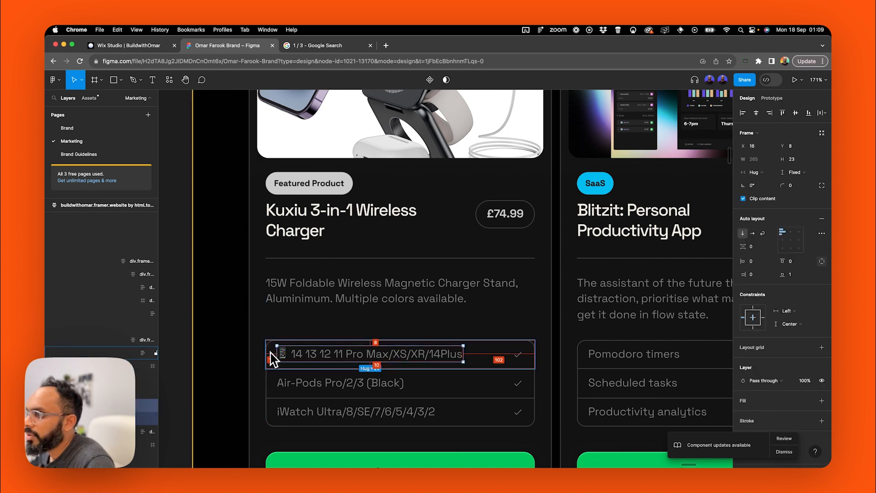
{"action": "left_click", "coordinate": [517, 356]}
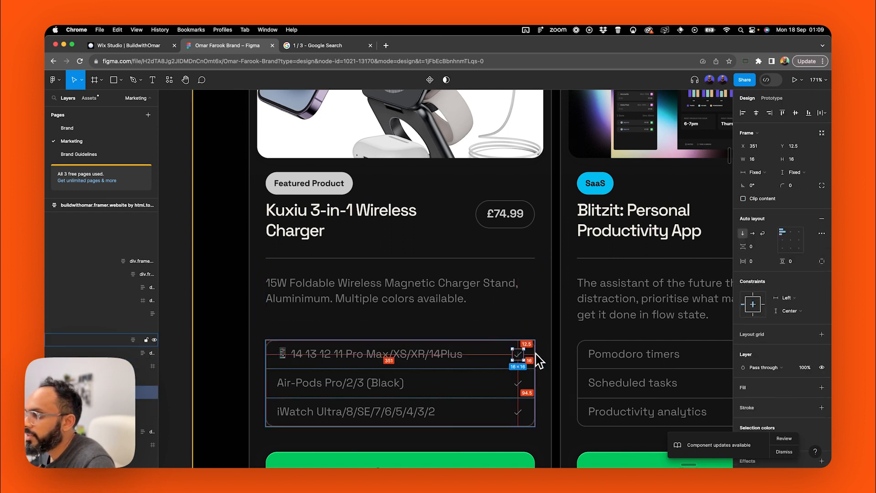
{"action": "left_click", "coordinate": [424, 363]}
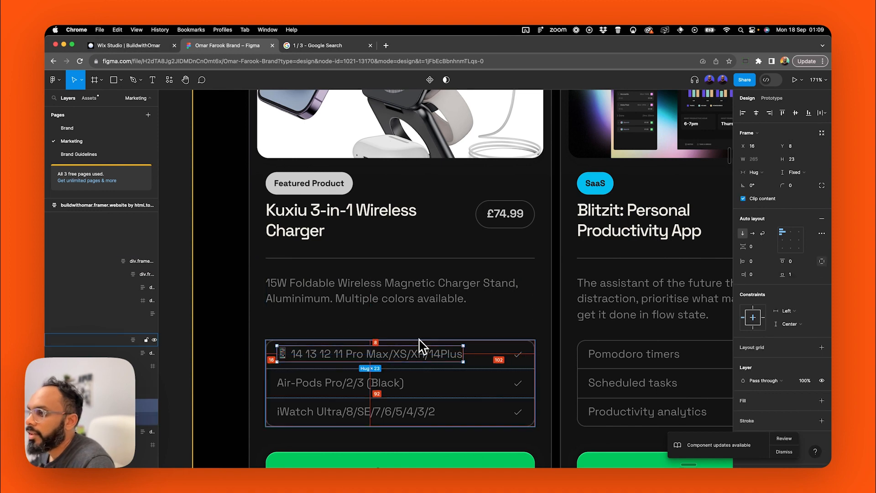
Return to Wix Studio and set the remaining feature row stack's left margin to 16 px.
{"action": "left_click", "coordinate": [160, 44]}
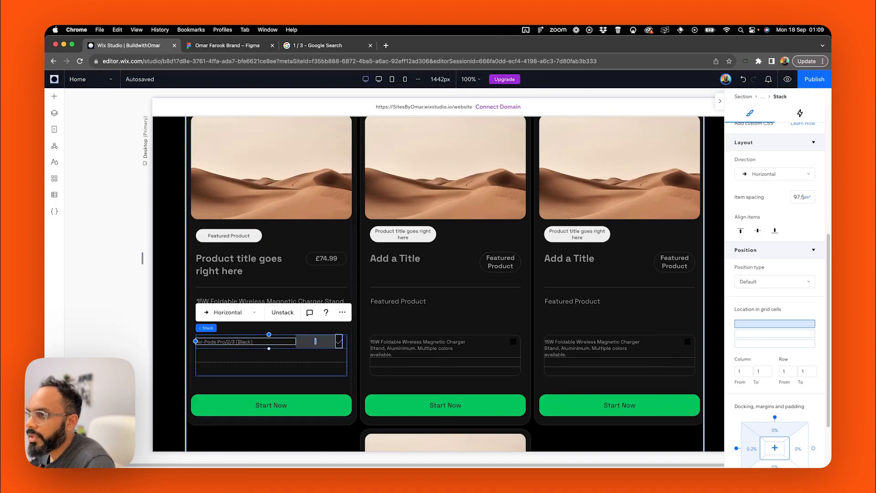
{"action": "mouse_move", "coordinate": [214, 328]}
{"action": "scroll", "coordinate": [773, 349], "scroll_direction": "down", "scroll_amount": 3}
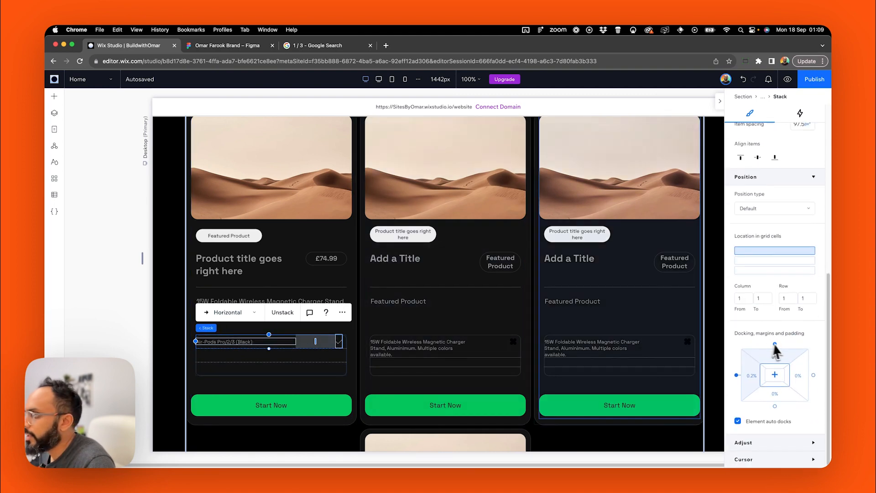
{"action": "left_click", "coordinate": [754, 382]}
{"action": "left_click", "coordinate": [782, 373]}
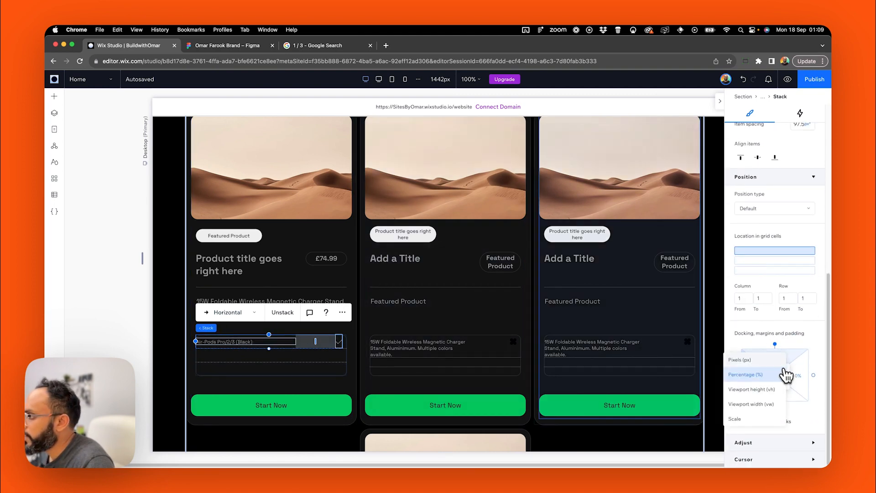
{"action": "left_click", "coordinate": [770, 360]}
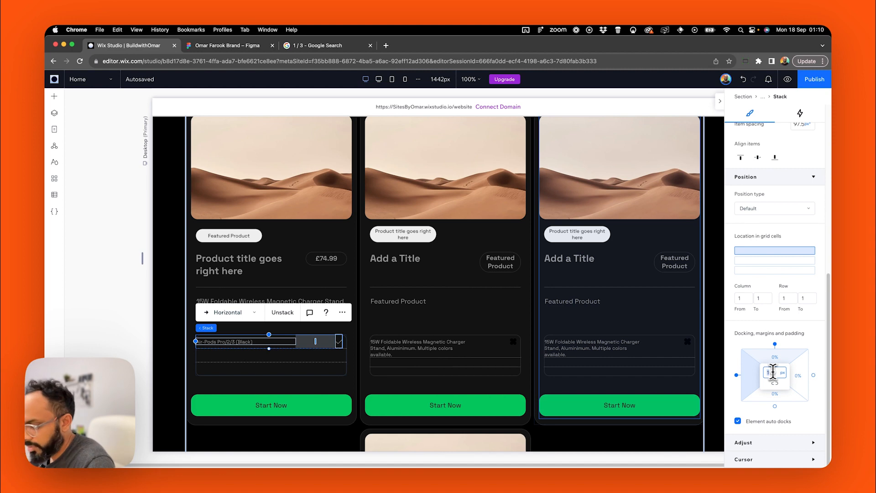
{"action": "type", "text": "16"}
Set the feature row stack's right margin to 16 px.
{"action": "left_click", "coordinate": [803, 373]}
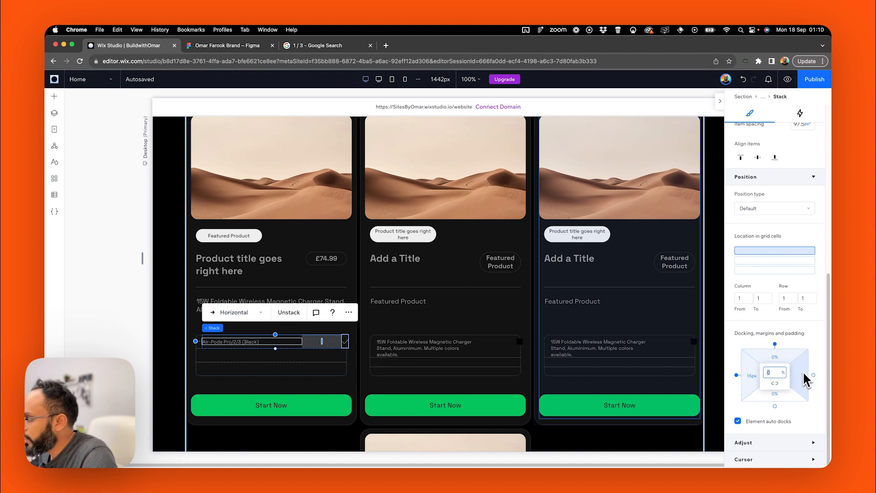
{"action": "left_click", "coordinate": [785, 372]}
{"action": "left_click", "coordinate": [775, 360]}
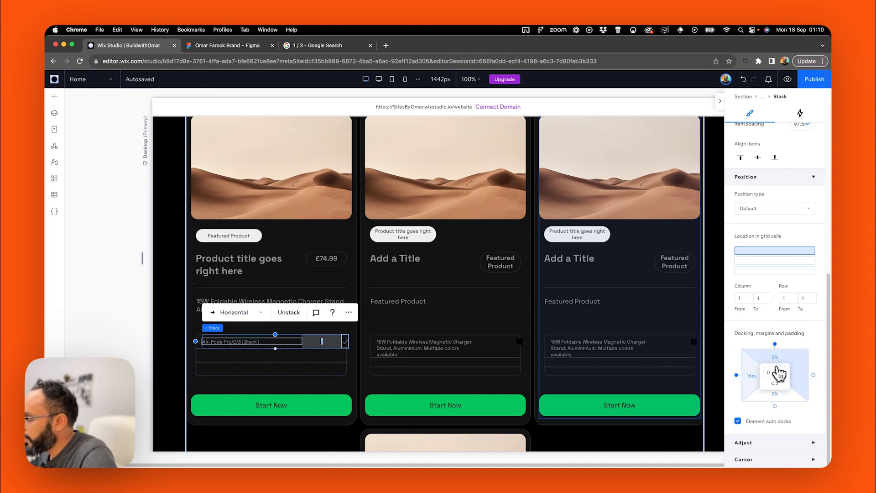
{"action": "type", "text": "16"}
{"action": "key", "text": "Return"}
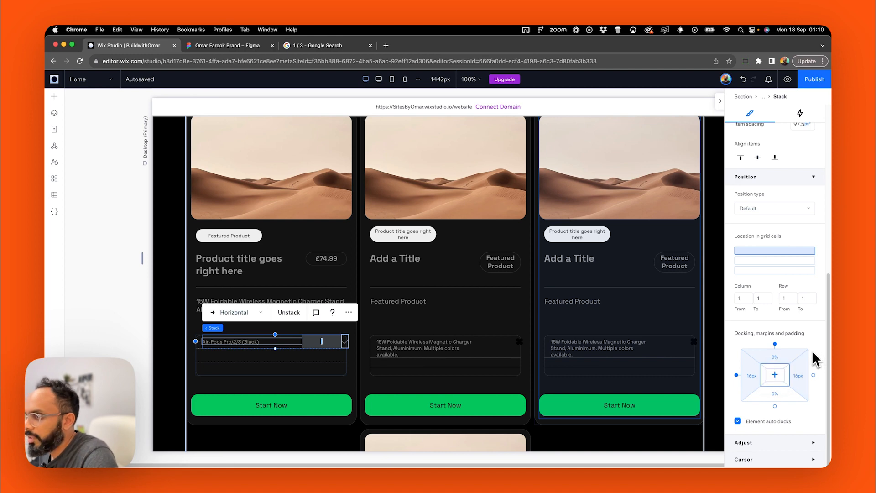
Set the feature row stack's top margin to 8 px.
{"action": "left_click", "coordinate": [775, 357]}
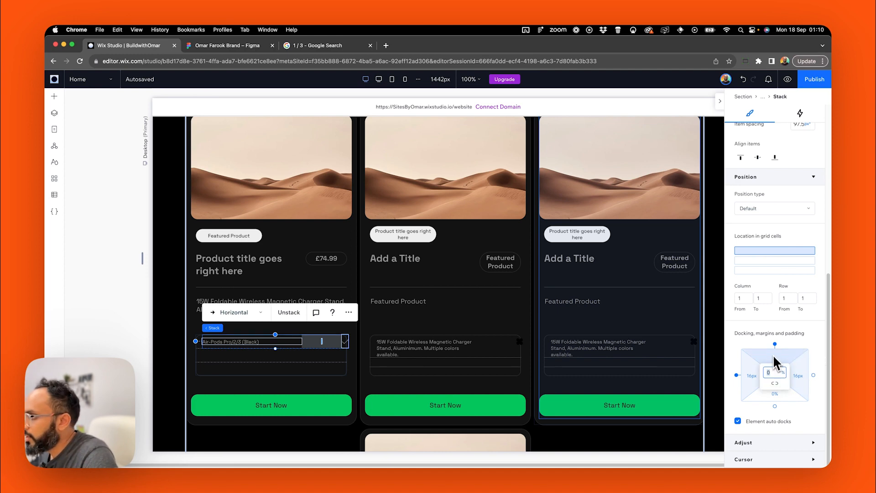
{"action": "left_click", "coordinate": [784, 376]}
{"action": "left_click", "coordinate": [770, 372]}
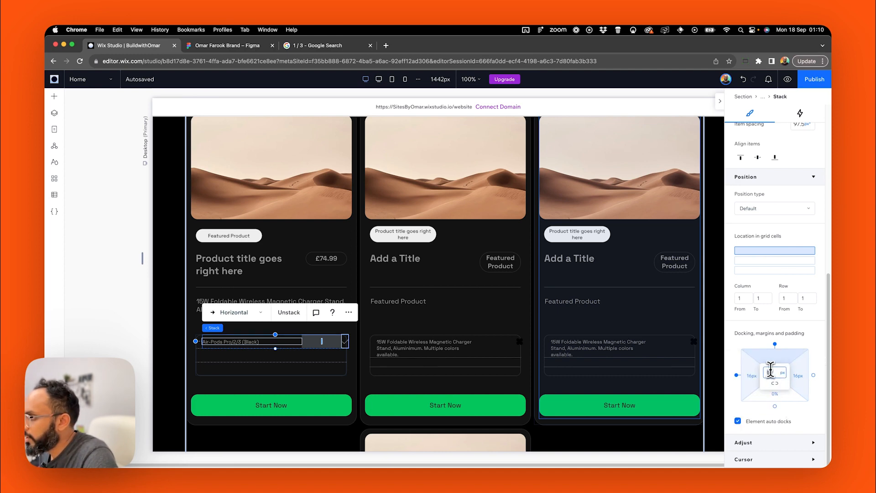
{"action": "type", "text": "8"}
{"action": "left_click", "coordinate": [776, 389]}
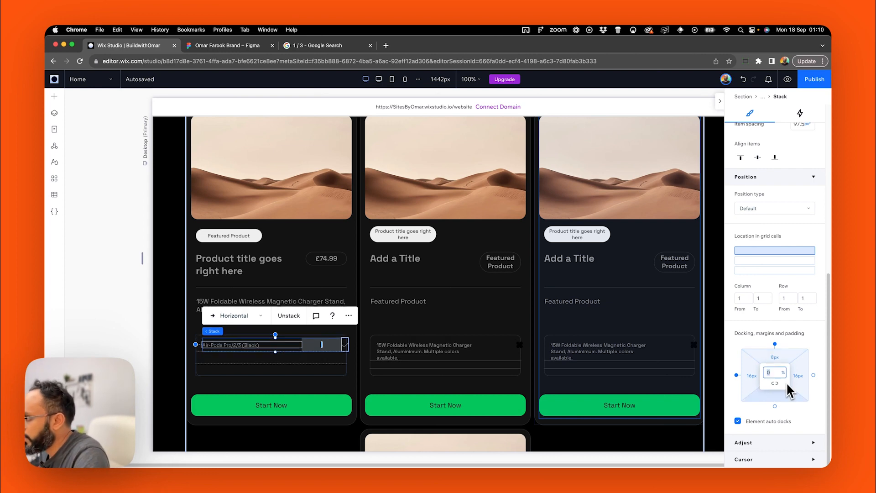
{"action": "left_click", "coordinate": [783, 375]}
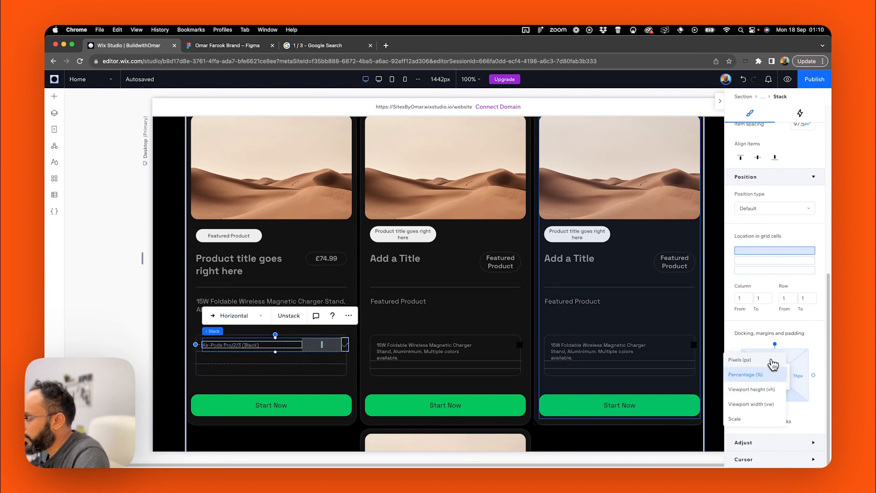
{"action": "left_click", "coordinate": [781, 387]}
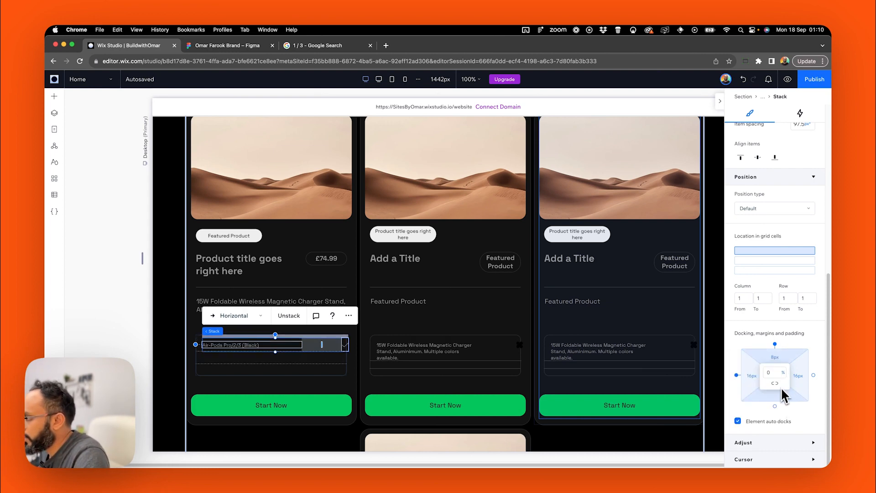
Reduce the spacing between the feature row's text and check mark so the check mark sits inside the list container.
{"action": "left_click", "coordinate": [813, 343]}
{"action": "left_click", "coordinate": [207, 355]}
{"action": "left_click", "coordinate": [212, 347]}
{"action": "left_click_drag", "start_coordinate": [321, 344], "coordinate": [313, 345]}
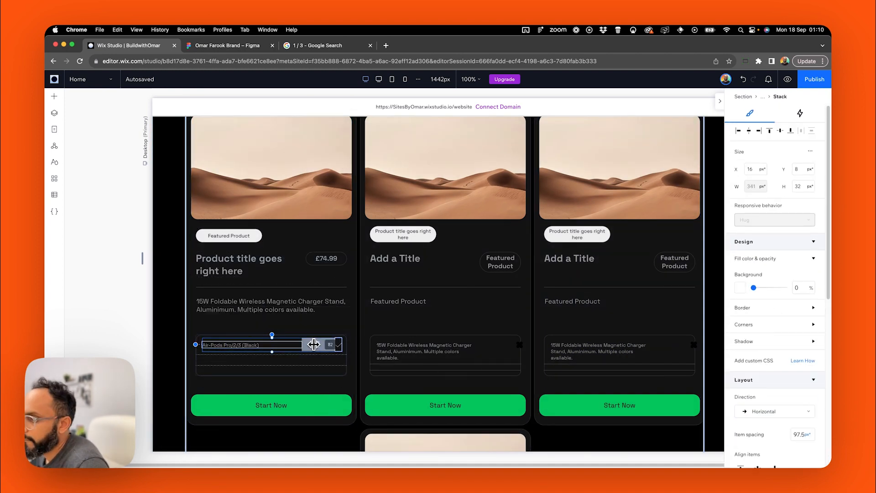
Give all three rows of the first card's list container a fixed height of 48 px each.
{"action": "scroll", "coordinate": [292, 345], "scroll_direction": "down", "scroll_amount": 1}
{"action": "left_click", "coordinate": [281, 340]}
{"action": "left_click", "coordinate": [274, 336]}
{"action": "left_click", "coordinate": [244, 320]}
{"action": "scroll", "coordinate": [771, 314], "scroll_direction": "down", "scroll_amount": 4}
{"action": "left_click", "coordinate": [752, 334]}
{"action": "left_click", "coordinate": [759, 246]}
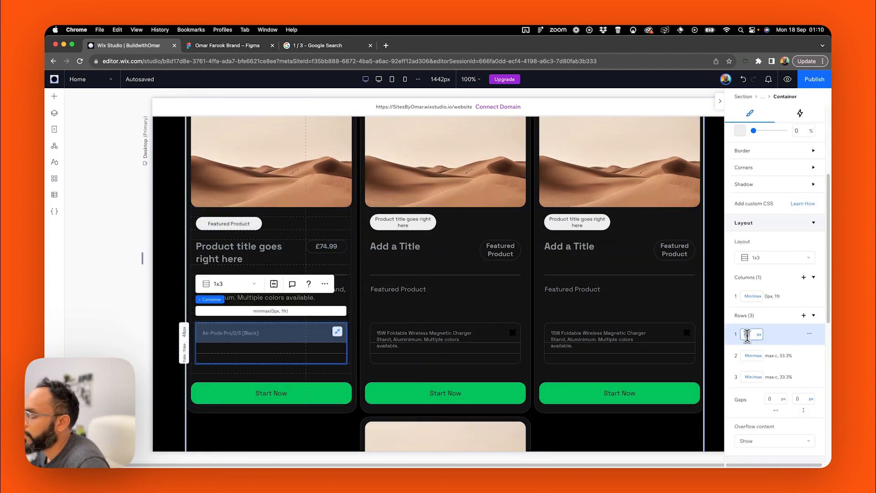
{"action": "left_click", "coordinate": [757, 356]}
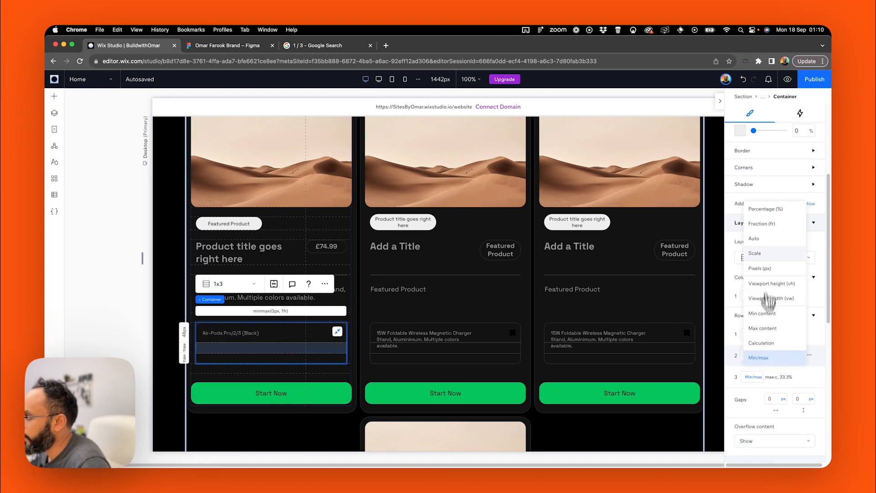
{"action": "left_click", "coordinate": [768, 267]}
{"action": "left_click", "coordinate": [756, 377]}
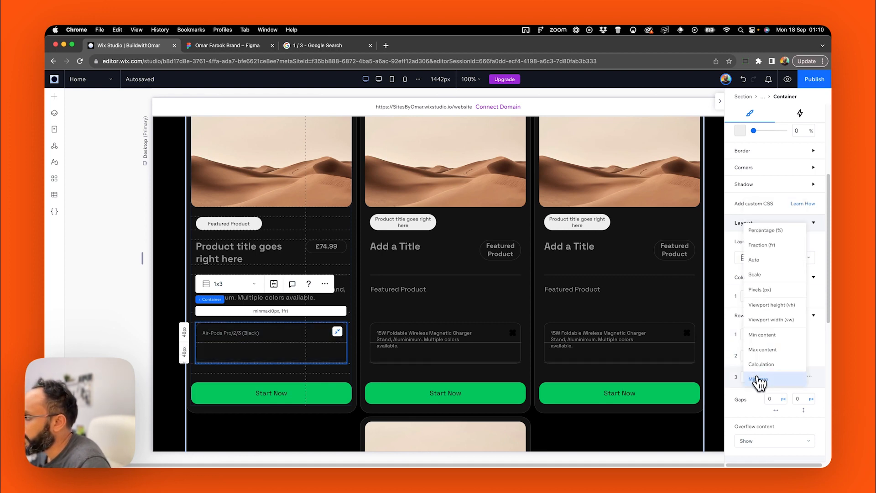
{"action": "left_click", "coordinate": [759, 289]}
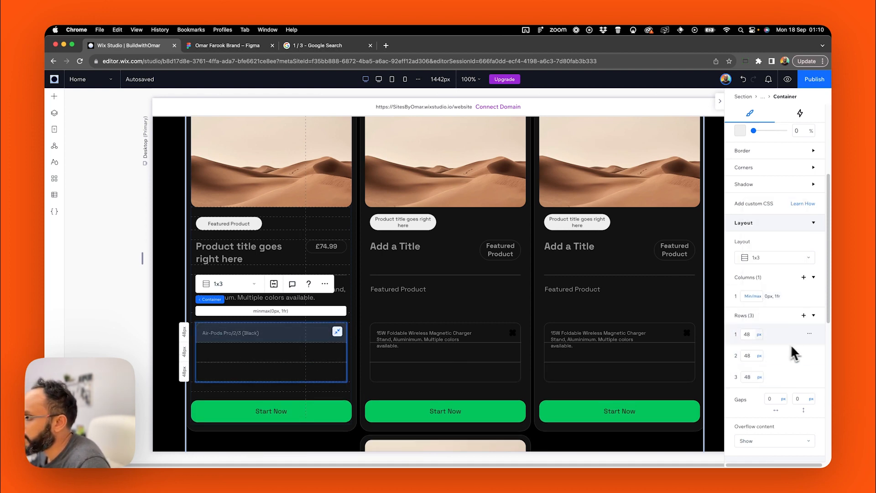
{"action": "left_click", "coordinate": [133, 333]}
Reduce the vertical gap between the rows of the first card's 2x6 container.
{"action": "scroll", "coordinate": [156, 329], "scroll_direction": "down", "scroll_amount": 1}
{"action": "left_click", "coordinate": [258, 312]}
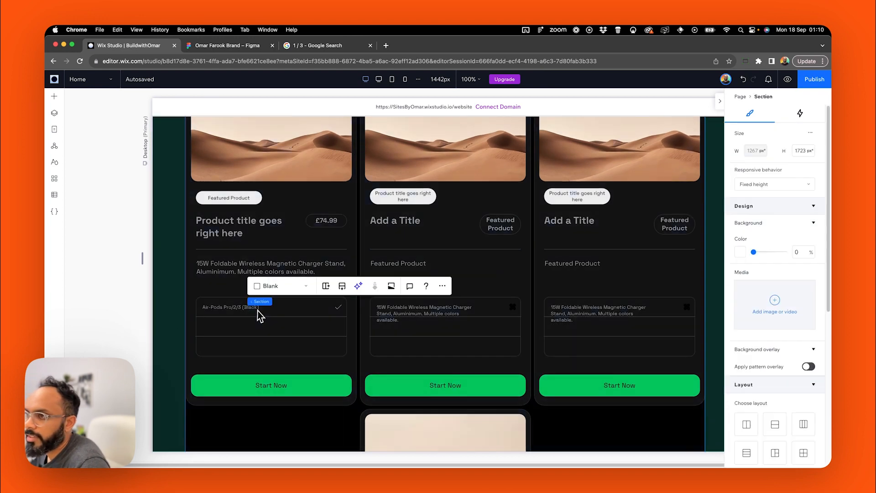
{"action": "left_click", "coordinate": [271, 303]}
{"action": "left_click", "coordinate": [304, 300]}
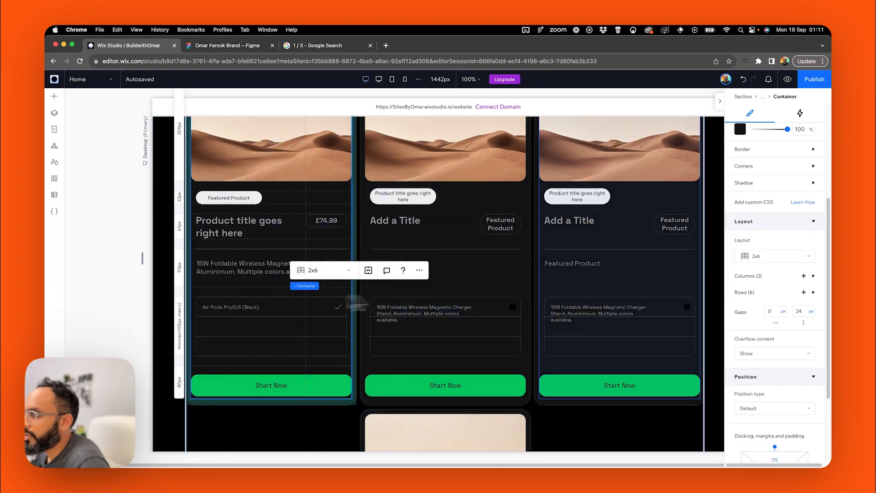
{"action": "key", "text": "Return"}
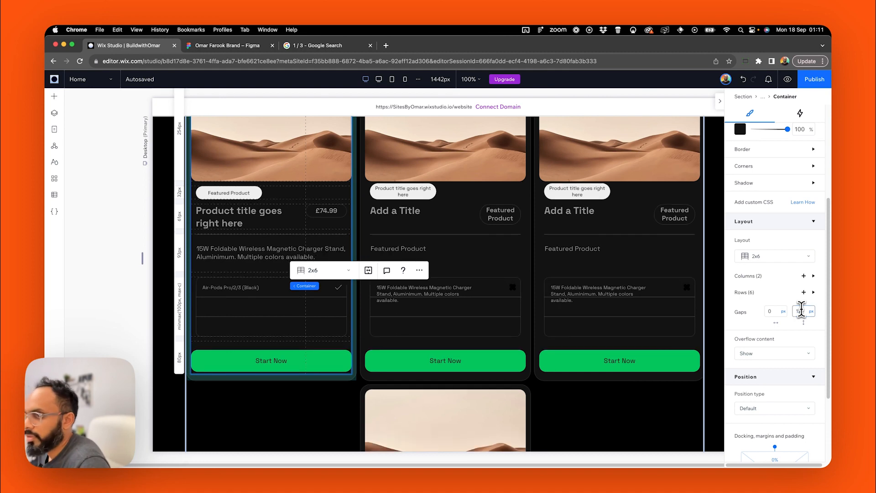
{"action": "left_click", "coordinate": [112, 278]}
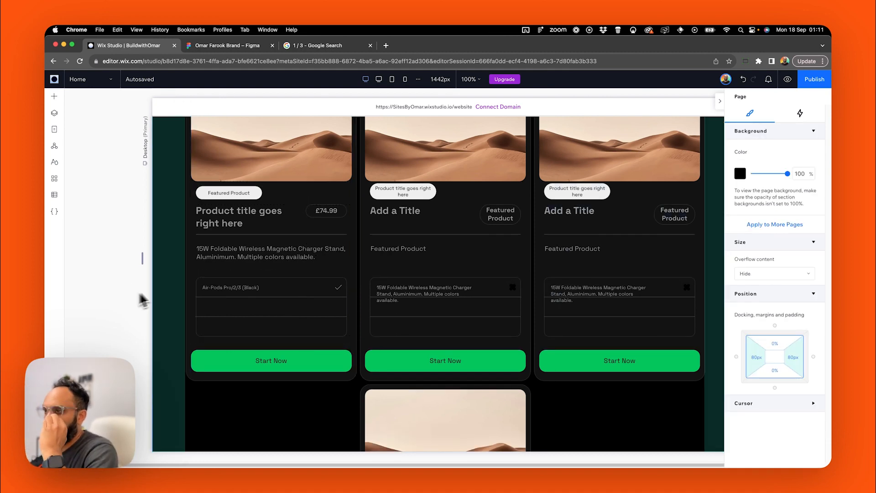
Duplicate the feature row stack into the list container's second and third rows, with 16 px side margins.
{"action": "left_click", "coordinate": [306, 257]}
{"action": "left_click", "coordinate": [263, 263]}
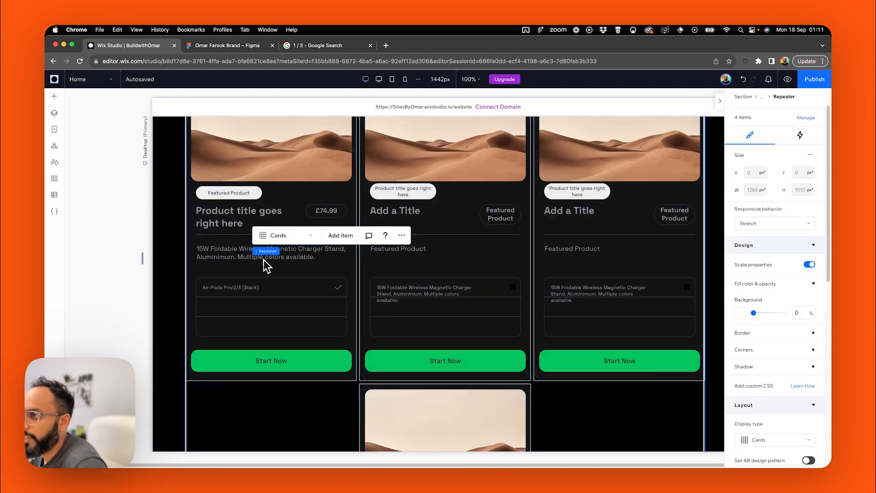
{"action": "key", "text": "super+d"}
{"action": "left_click_drag", "start_coordinate": [305, 301], "coordinate": [256, 329]}
{"action": "scroll", "coordinate": [774, 320], "scroll_direction": "down", "scroll_amount": 10}
{"action": "left_click", "coordinate": [773, 380]}
{"action": "key", "text": "super+d"}
{"action": "left_click", "coordinate": [775, 372]}
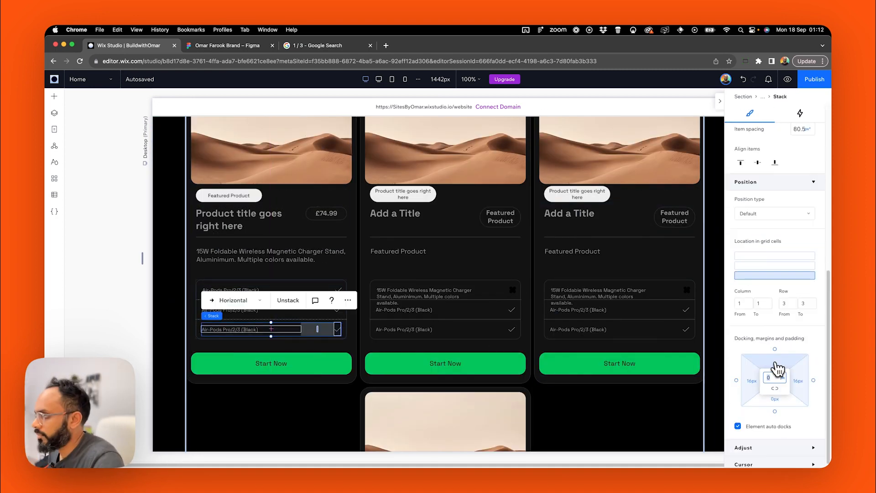
{"action": "left_click", "coordinate": [112, 319]}
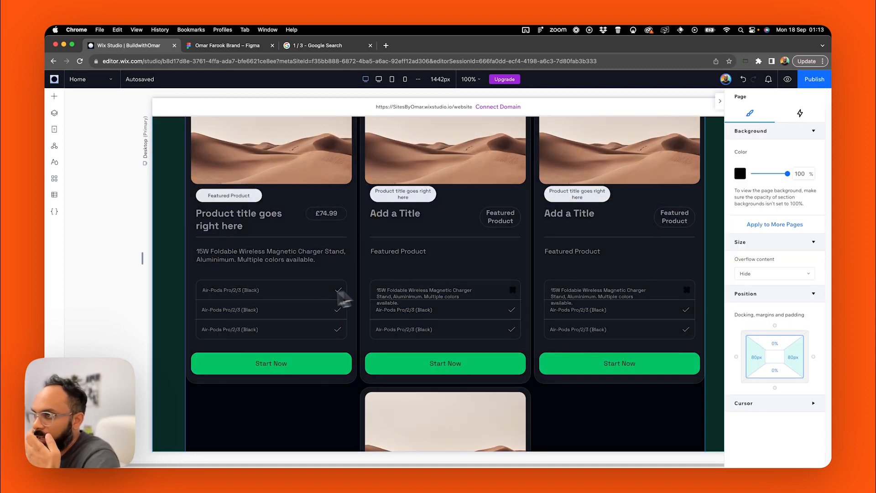
Check the "Get yours" button's size in Figma, then set the "Start Now" button's height to 56 px in Wix Studio.
{"action": "key", "text": "ctrl+Tab"}
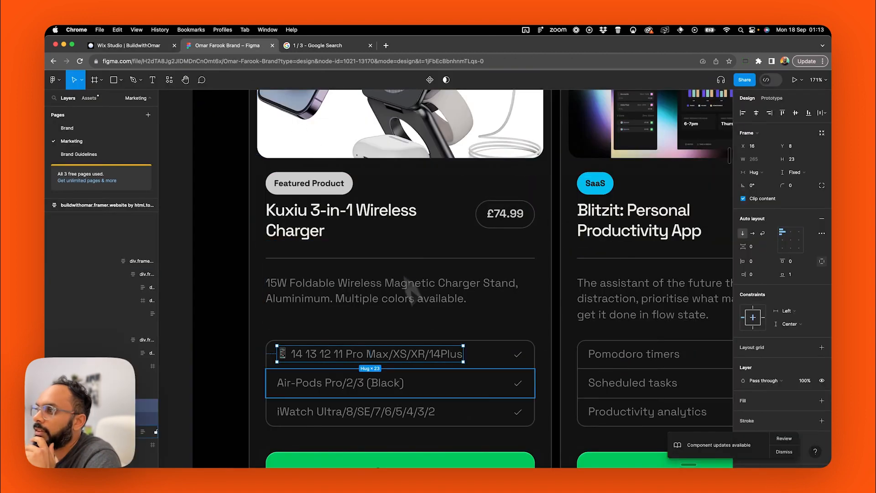
{"action": "scroll", "coordinate": [438, 365], "scroll_direction": "down", "scroll_amount": 2}
{"action": "left_click", "coordinate": [445, 431]}
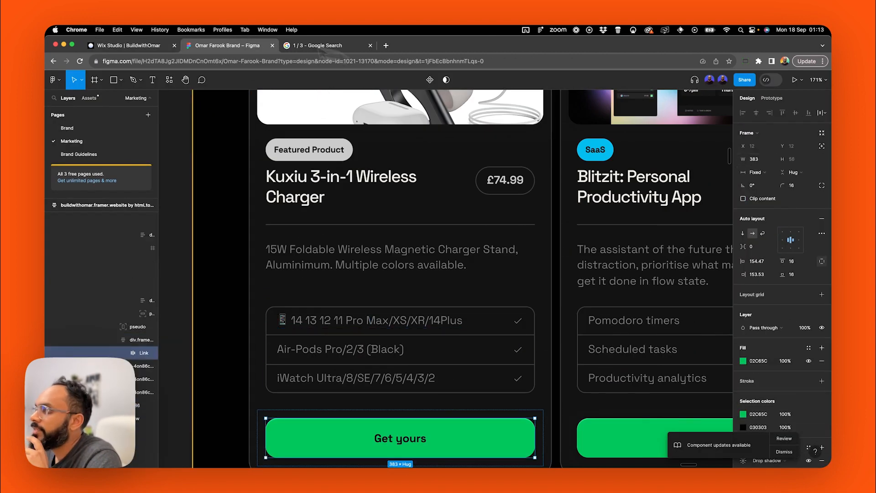
{"action": "key", "text": "ctrl+shift+Tab"}
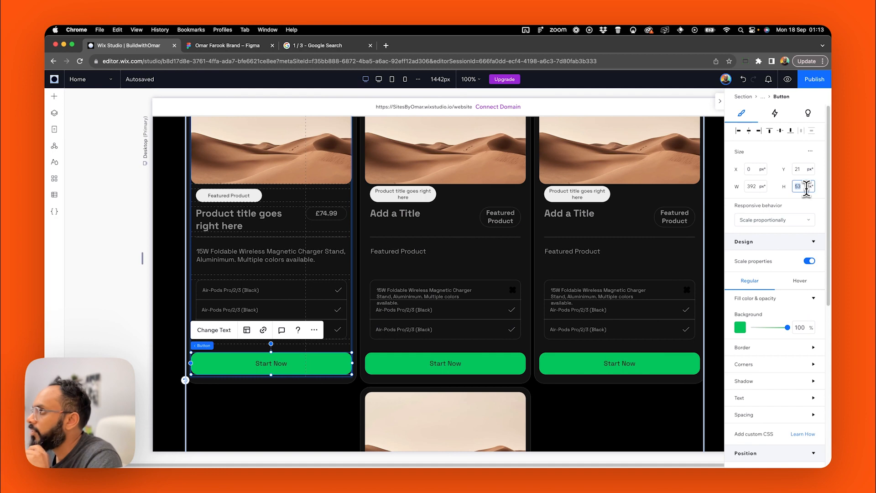
{"action": "key", "text": "Return"}
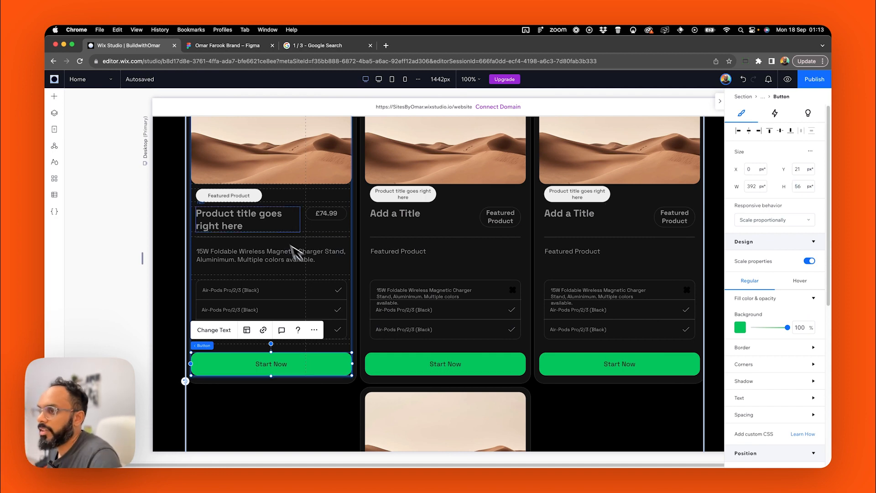
Switch to Figma and inspect the text style of the "Get yours" button.
{"action": "left_click", "coordinate": [224, 45]}
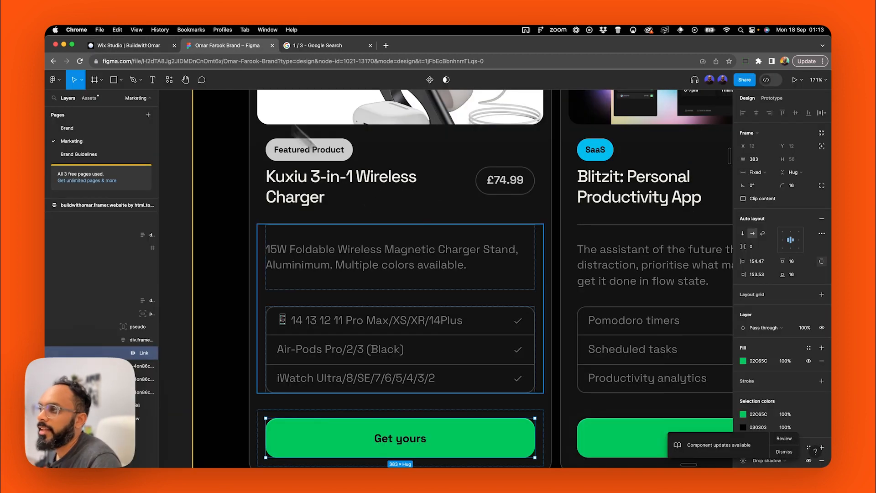
{"action": "double_click", "coordinate": [410, 442]}
{"action": "double_click", "coordinate": [410, 443]}
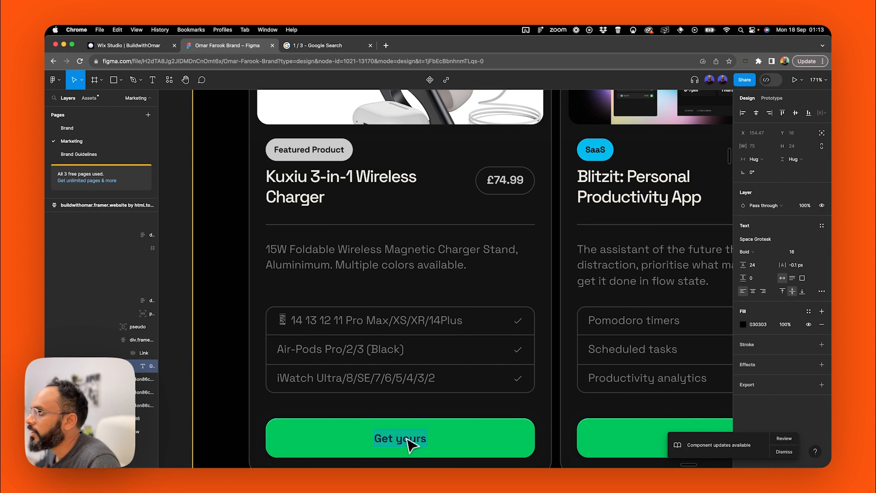
Return to Wix Studio and make the "Start Now" button's text bold.
{"action": "left_click", "coordinate": [173, 48]}
{"action": "scroll", "coordinate": [772, 363], "scroll_direction": "down", "scroll_amount": 3}
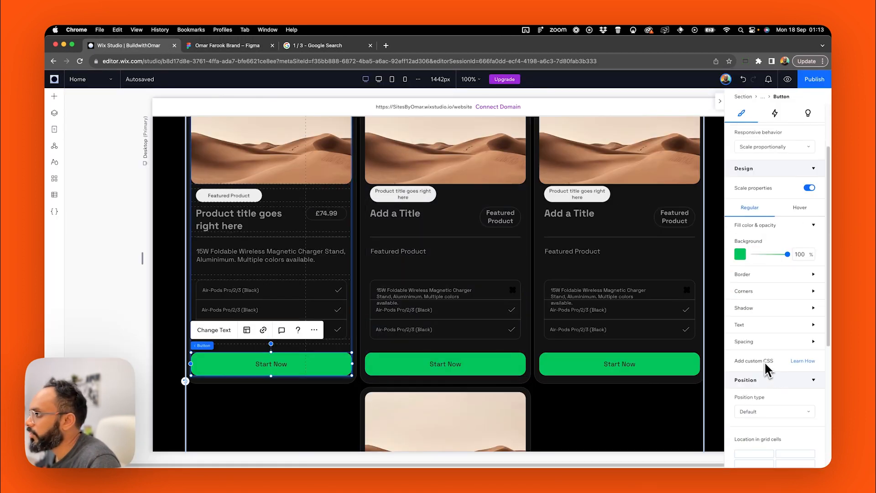
{"action": "left_click", "coordinate": [765, 325]}
{"action": "scroll", "coordinate": [787, 368], "scroll_direction": "down", "scroll_amount": 2}
{"action": "left_click", "coordinate": [782, 358]}
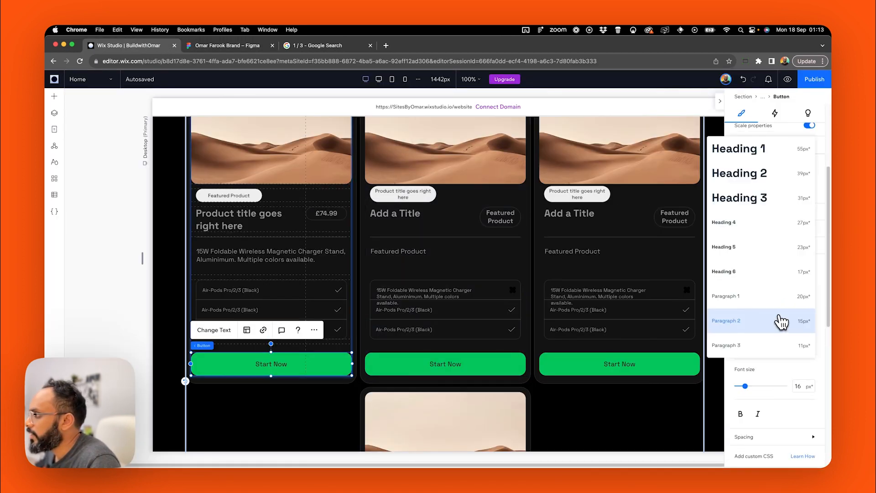
{"action": "left_click", "coordinate": [781, 333]}
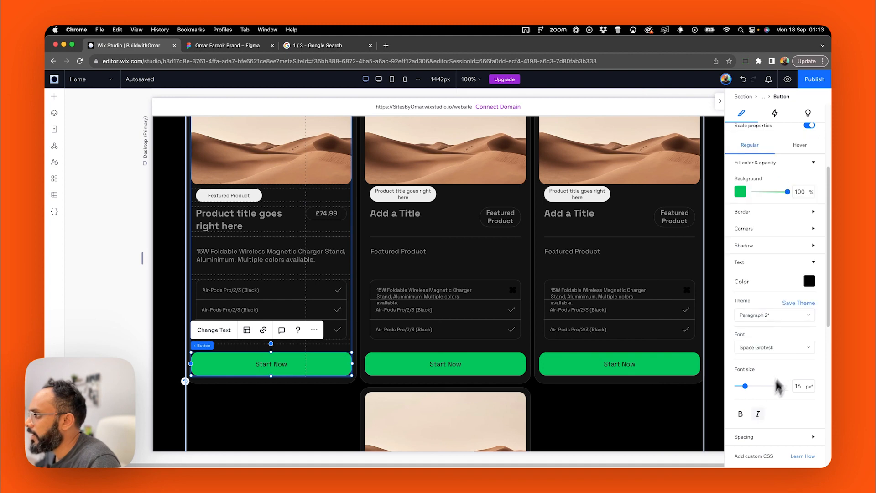
{"action": "left_click", "coordinate": [740, 414]}
{"action": "left_click", "coordinate": [157, 346]}
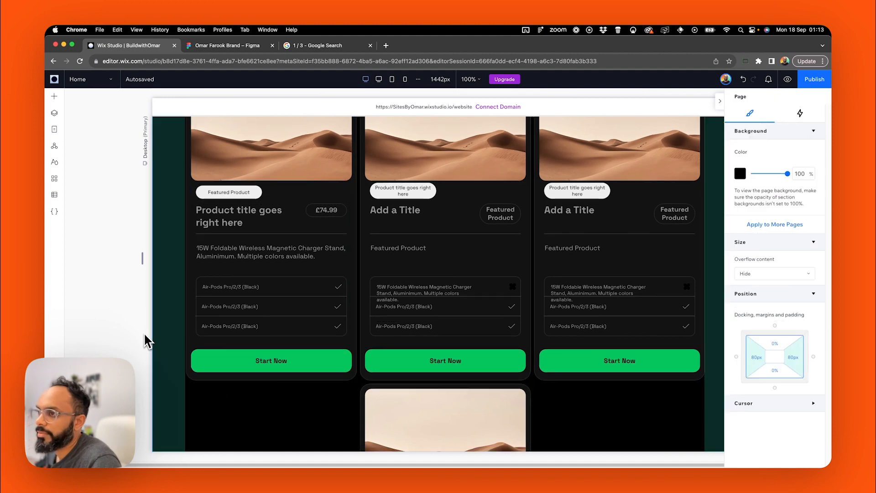
Delete the fourth card from the product repeater.
{"action": "scroll", "coordinate": [151, 339], "scroll_direction": "down", "scroll_amount": 1}
{"action": "scroll", "coordinate": [182, 287], "scroll_direction": "up", "scroll_amount": 5}
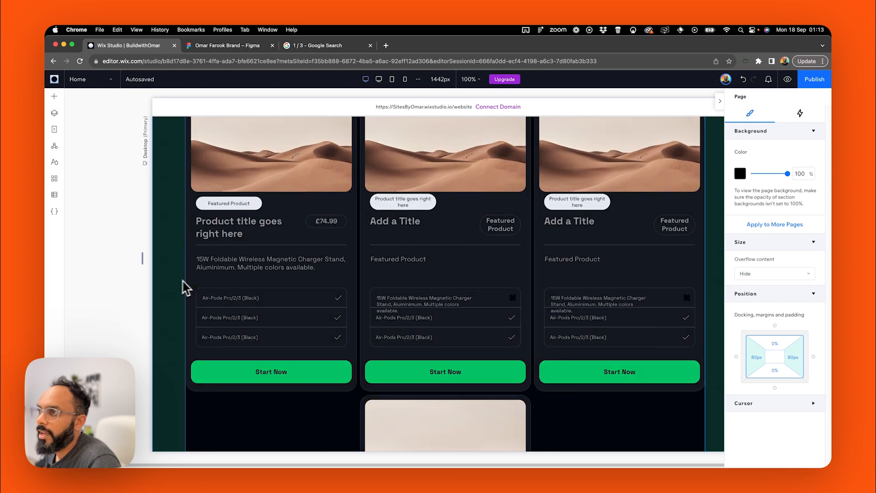
{"action": "scroll", "coordinate": [279, 276], "scroll_direction": "down", "scroll_amount": 4}
{"action": "left_click", "coordinate": [412, 261]}
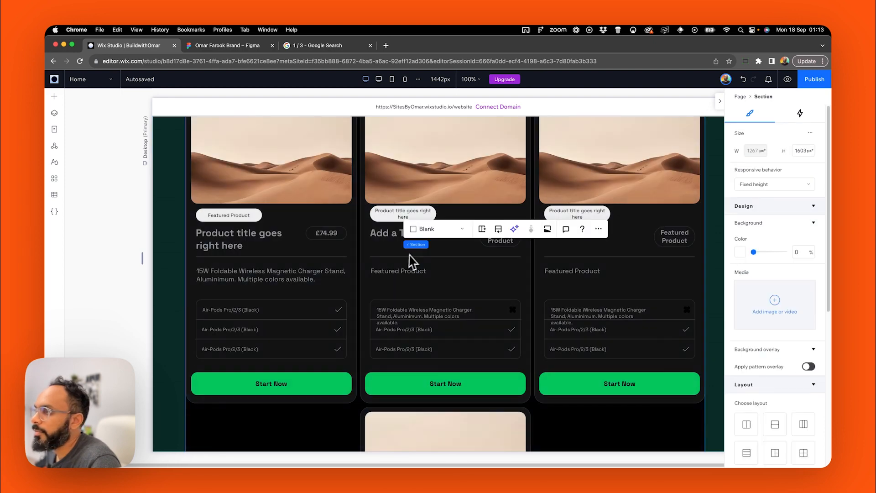
{"action": "left_click", "coordinate": [393, 299]}
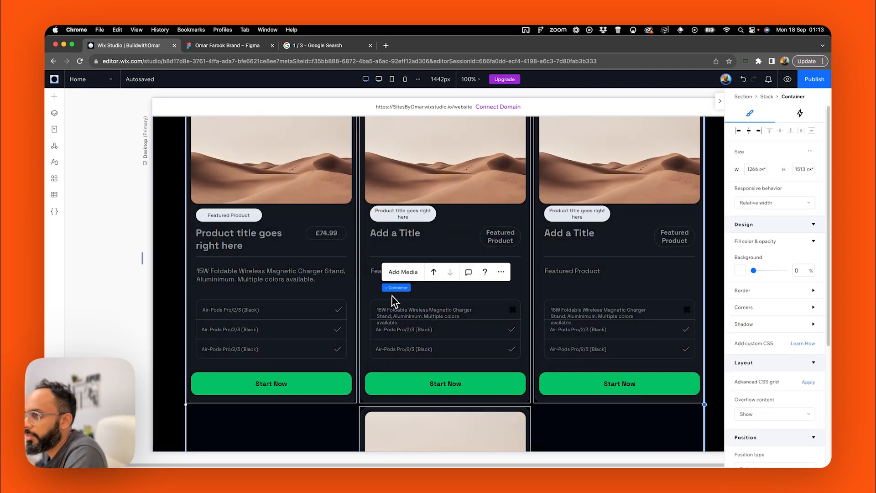
{"action": "key", "text": "Delete"}
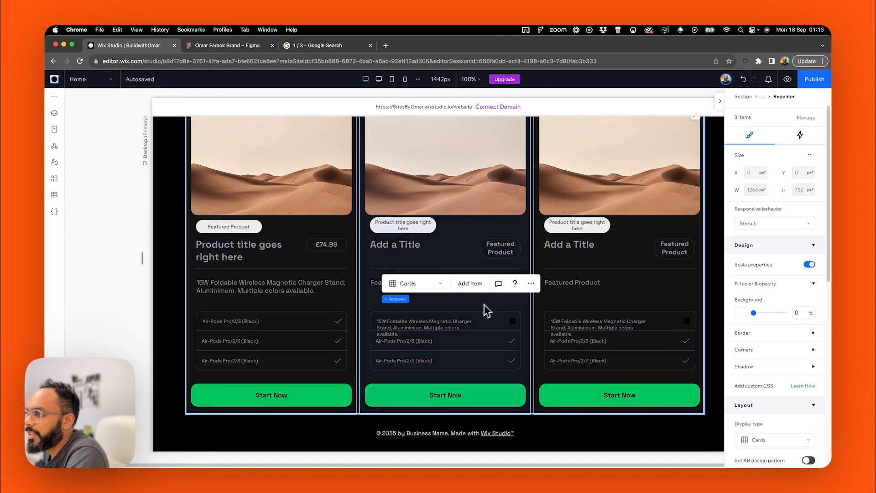
Delete the content container inside the repeater's second card.
{"action": "left_click", "coordinate": [479, 308]}
{"action": "key", "text": "Delete"}
{"action": "left_click", "coordinate": [525, 307]}
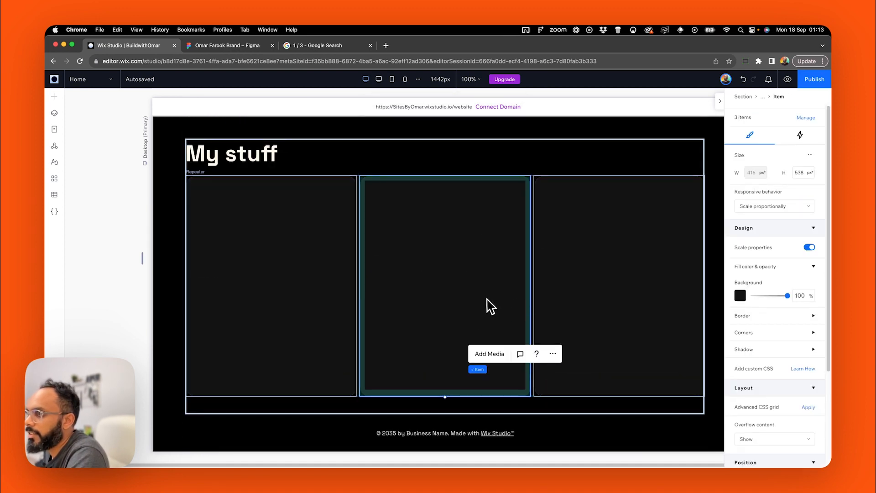
Undo the container deletion and delete the two extra cards with mismatched content, keeping only the first product card.
{"action": "key", "text": "super+z"}
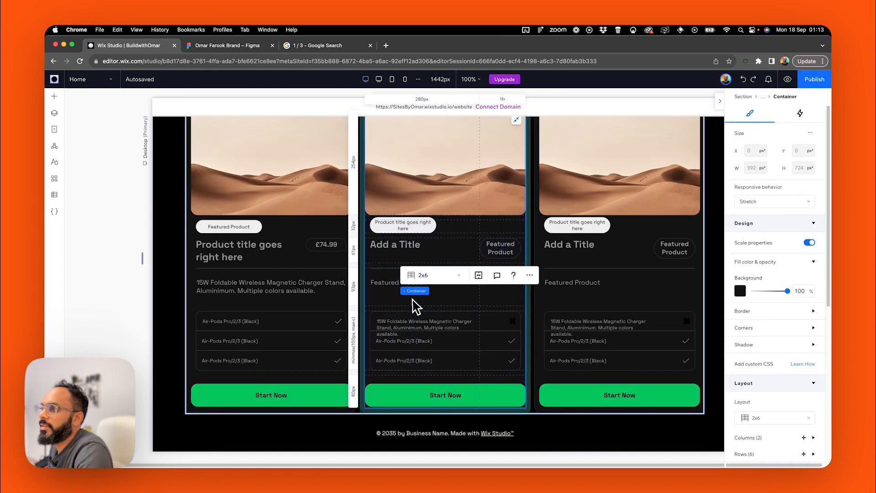
{"action": "left_click", "coordinate": [365, 294]}
{"action": "key", "text": "Delete"}
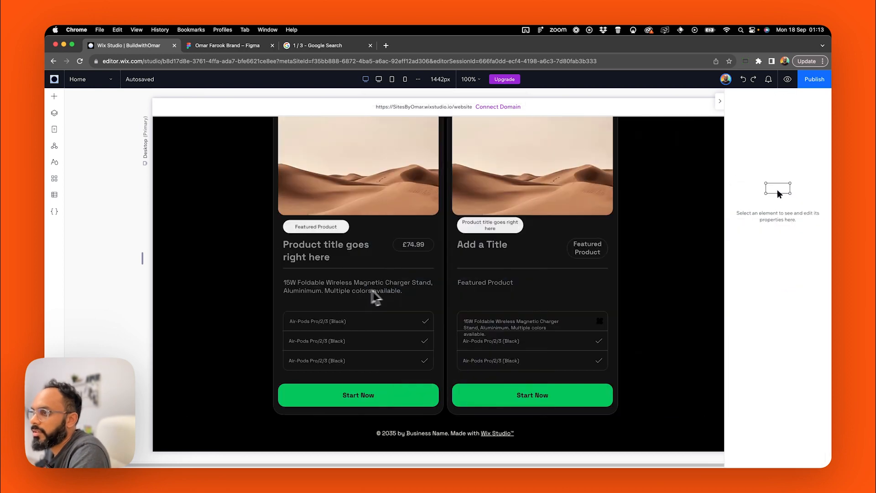
{"action": "left_click", "coordinate": [492, 299]}
{"action": "left_click", "coordinate": [448, 292]}
{"action": "key", "text": "Delete"}
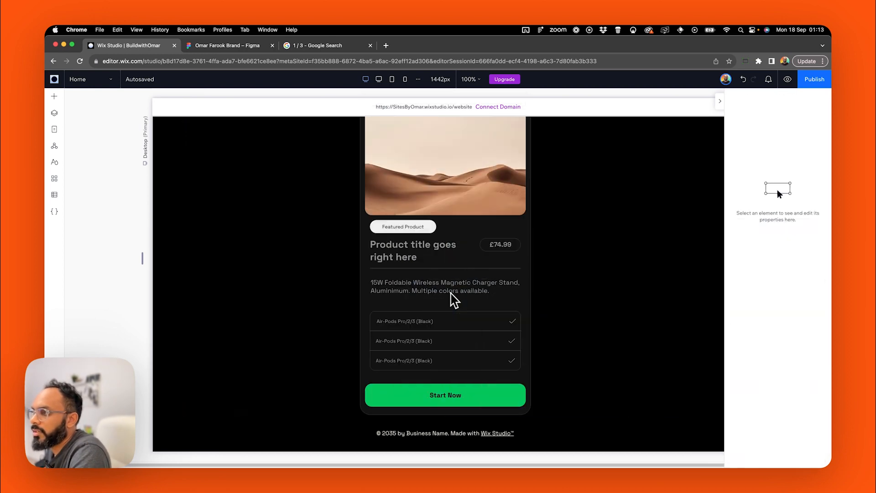
Switch the editor to the 1200 px breakpoint and inspect the remaining card's product title and price badge.
{"action": "scroll", "coordinate": [635, 239], "scroll_direction": "up", "scroll_amount": 2}
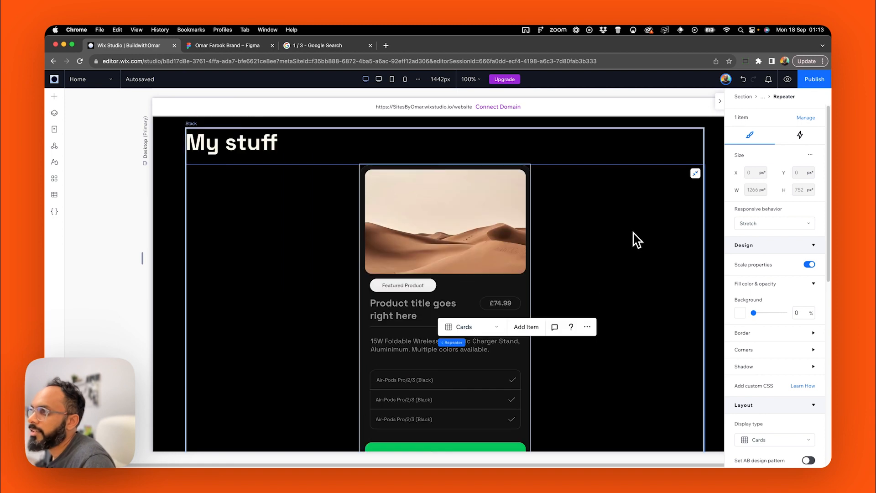
{"action": "left_click", "coordinate": [130, 242]}
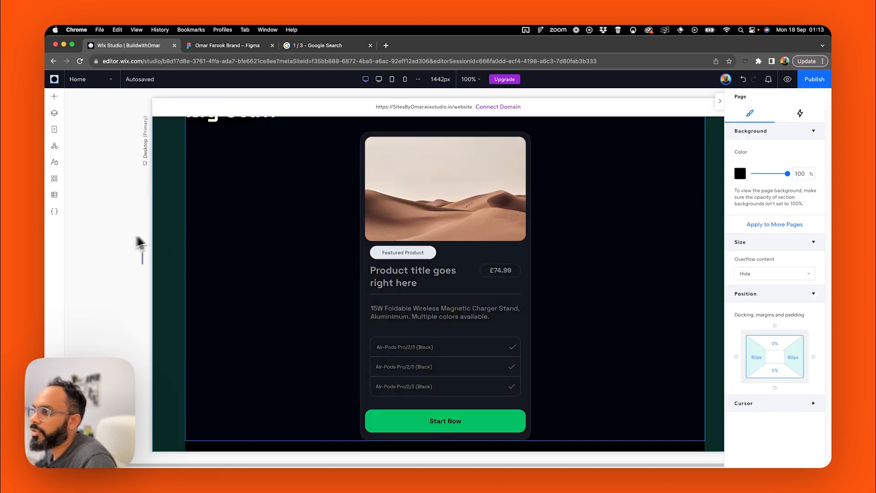
{"action": "left_click", "coordinate": [379, 80]}
{"action": "scroll", "coordinate": [508, 196], "scroll_direction": "down", "scroll_amount": 3}
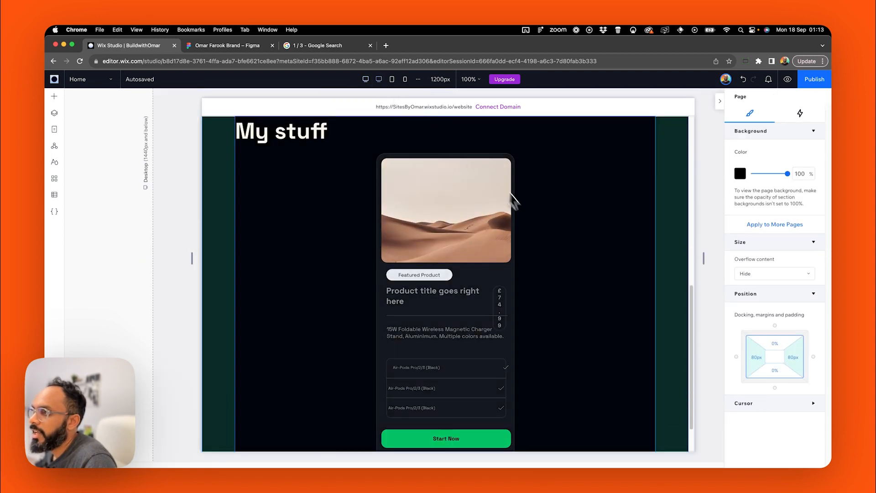
{"action": "scroll", "coordinate": [509, 254], "scroll_direction": "down", "scroll_amount": 1}
{"action": "left_click", "coordinate": [498, 255]}
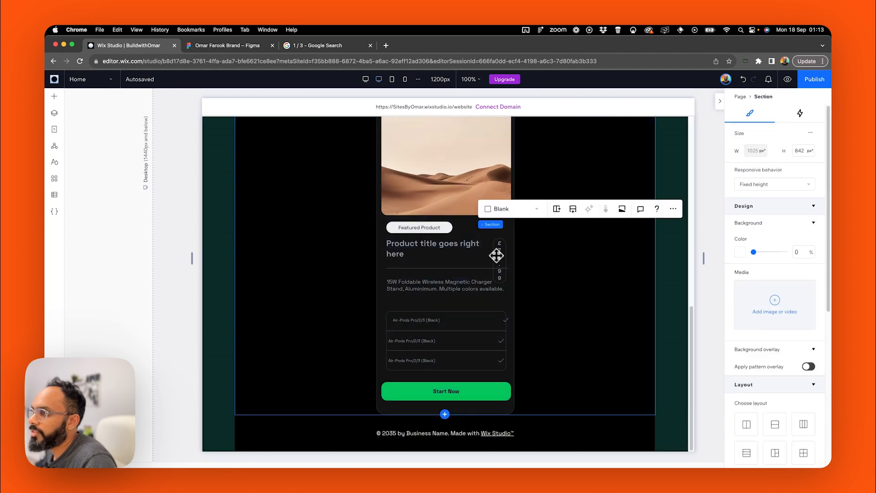
{"action": "left_click", "coordinate": [498, 258]}
{"action": "left_click", "coordinate": [494, 261]}
{"action": "left_click", "coordinate": [464, 256]}
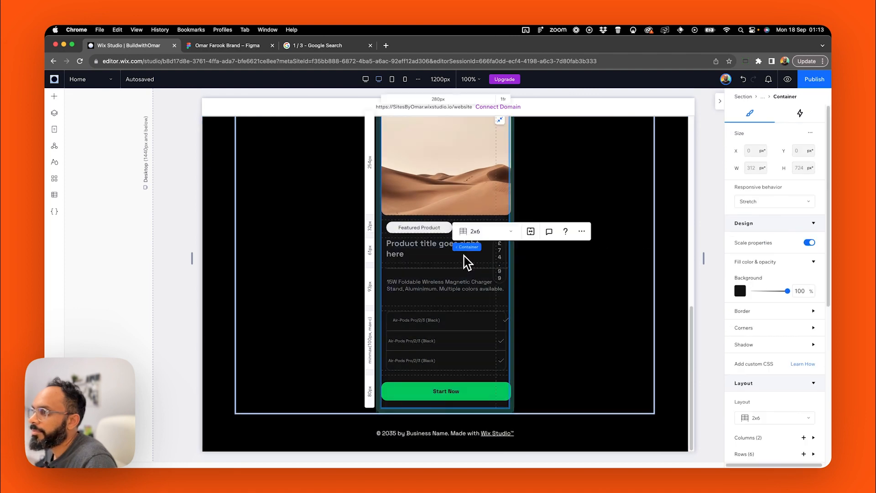
{"action": "left_click", "coordinate": [464, 256]}
{"action": "scroll", "coordinate": [494, 183], "scroll_direction": "up", "scroll_amount": 5}
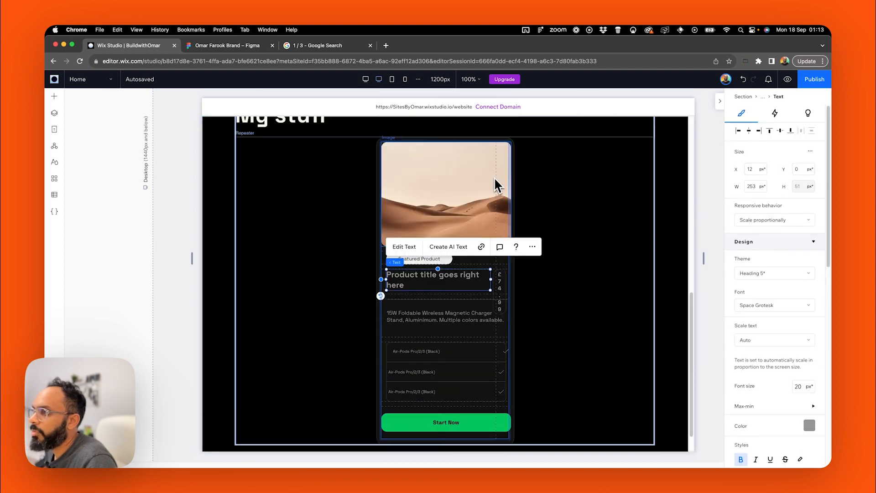
Set the first column of the 2x6 grid container inside the repeater item to 240 px.
{"action": "left_click", "coordinate": [414, 239]}
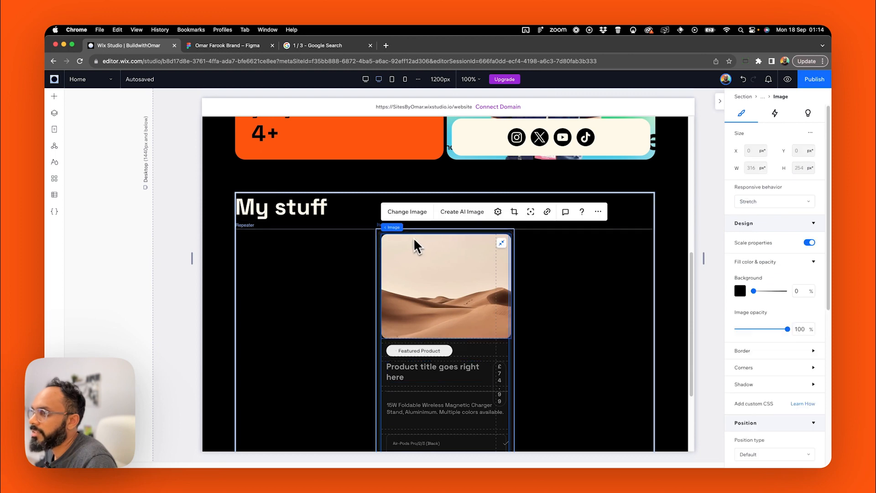
{"action": "left_click", "coordinate": [380, 238]}
{"action": "mouse_move", "coordinate": [439, 228]}
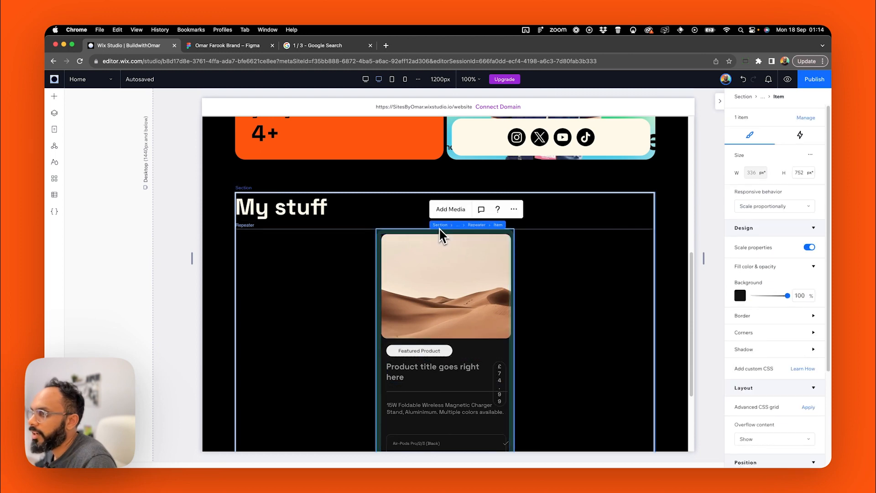
{"action": "left_click", "coordinate": [475, 225]}
{"action": "left_click", "coordinate": [456, 233]}
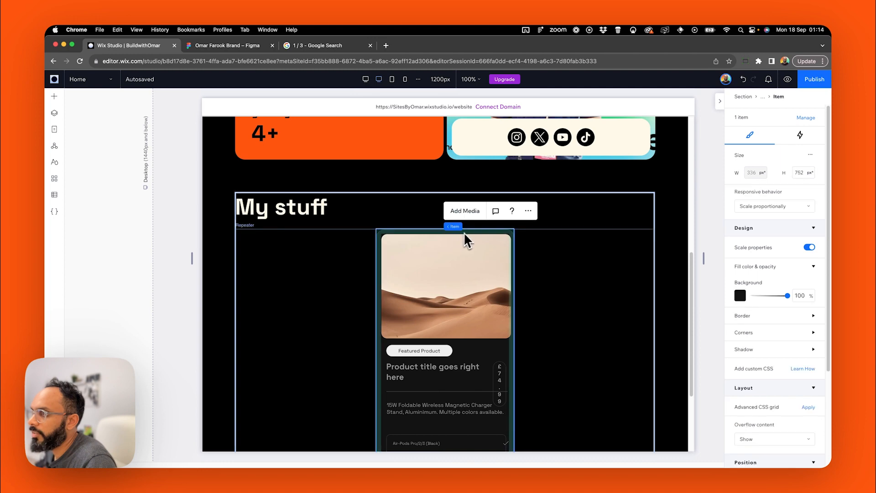
{"action": "left_click", "coordinate": [55, 112]}
{"action": "left_click", "coordinate": [136, 223]}
{"action": "left_click", "coordinate": [146, 252]}
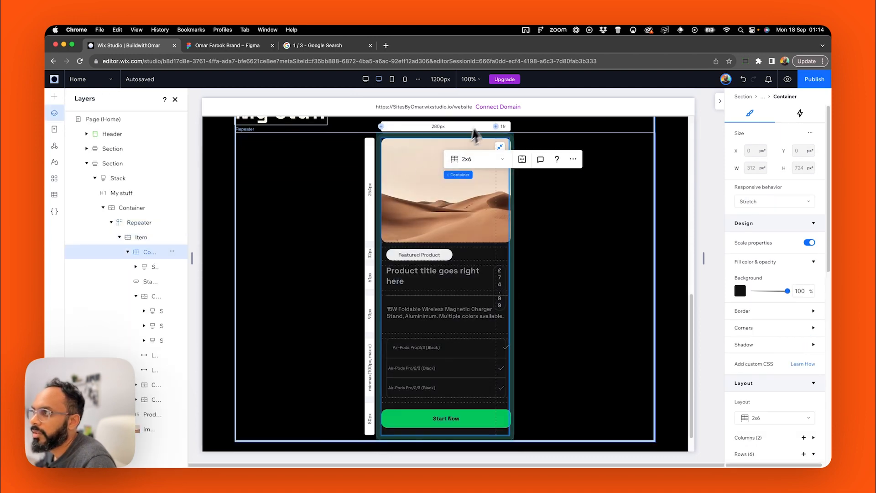
{"action": "left_click", "coordinate": [474, 129]}
{"action": "scroll", "coordinate": [781, 351], "scroll_direction": "down", "scroll_amount": 3}
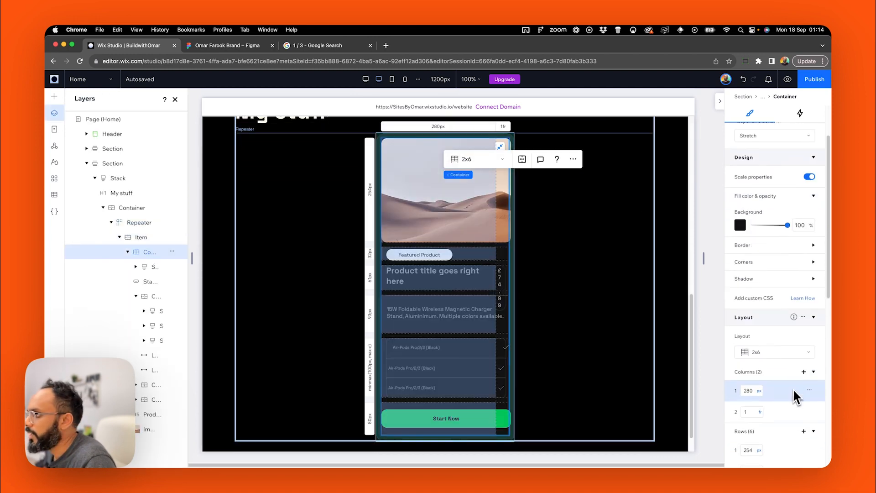
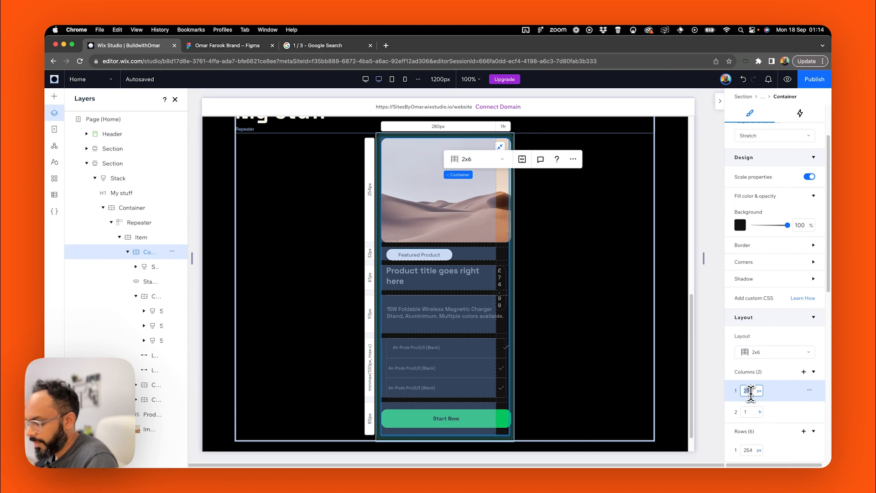
{"action": "key", "text": "Return"}
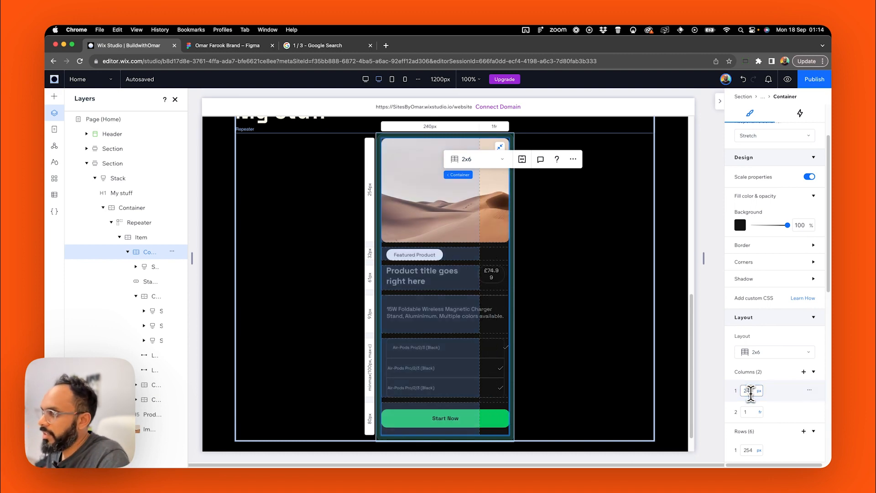
Try a width of 200 px for the card grid's first column.
{"action": "left_click", "coordinate": [751, 393]}
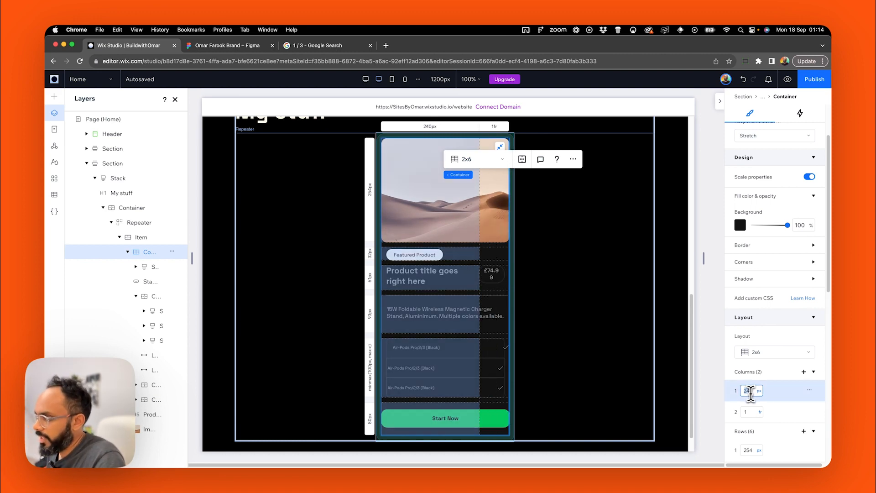
{"action": "type", "text": "200"}
{"action": "key", "text": "Return"}
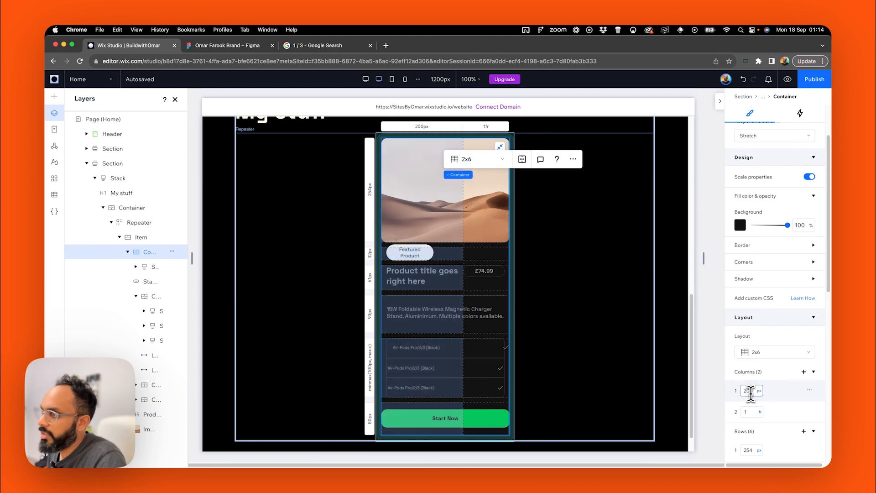
Set the card grid's first column to 220 px, keeping pixels as the unit.
{"action": "left_click", "coordinate": [758, 391]}
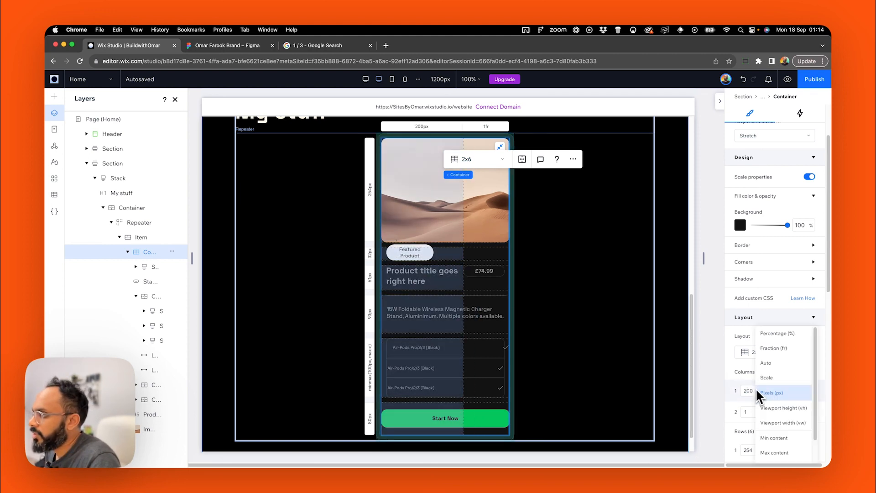
{"action": "left_click", "coordinate": [755, 391]}
{"action": "left_click", "coordinate": [749, 392]}
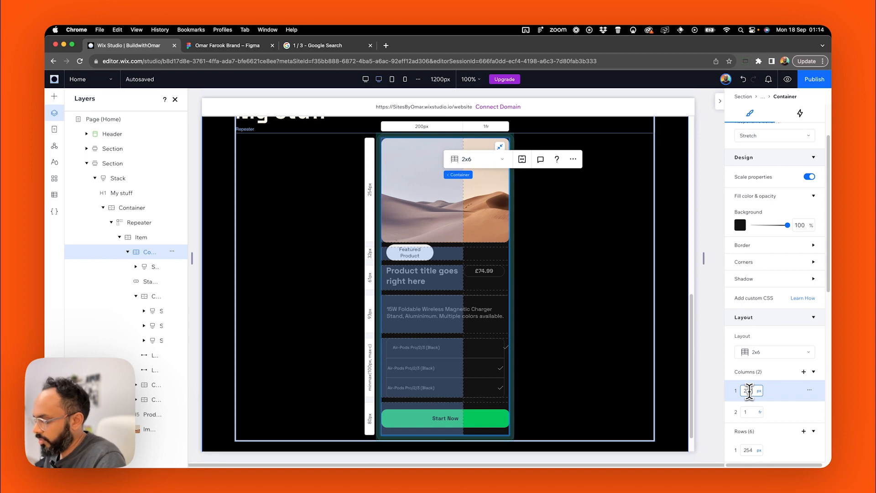
{"action": "type", "text": "220"}
{"action": "key", "text": "Return"}
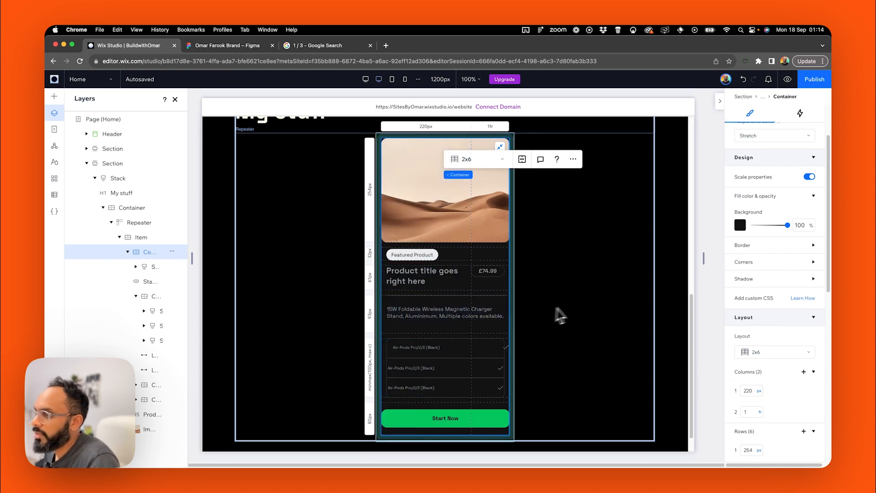
Align the first feature row's stack to the left edge of the feature list container.
{"action": "left_click", "coordinate": [430, 356]}
{"action": "left_click", "coordinate": [426, 348]}
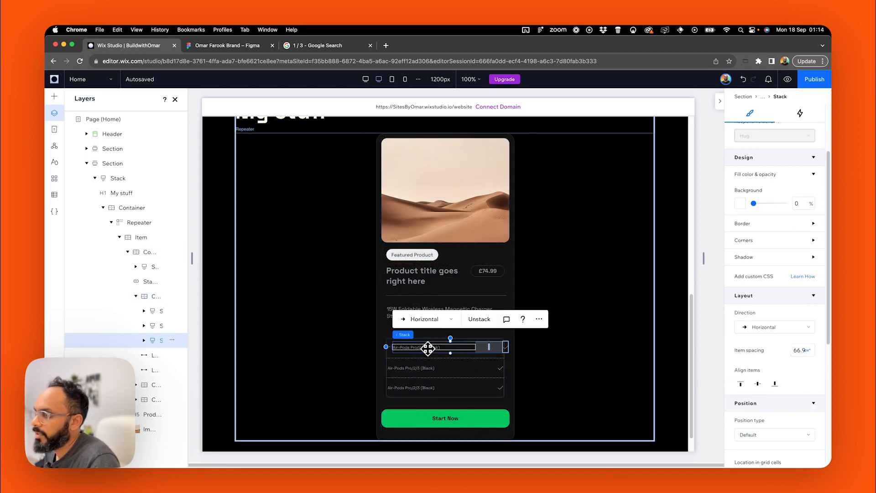
{"action": "left_click", "coordinate": [738, 130]}
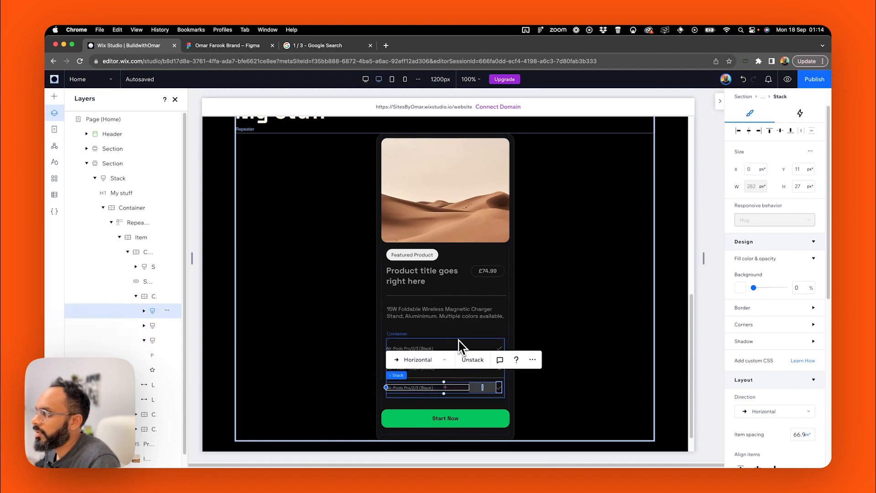
Try to adjust the gap between text and tick in the feature rows and undo the last change.
{"action": "left_click", "coordinate": [460, 368]}
{"action": "left_click_drag", "start_coordinate": [487, 348], "coordinate": [477, 368]}
{"action": "left_click", "coordinate": [483, 367]}
{"action": "left_click", "coordinate": [472, 389]}
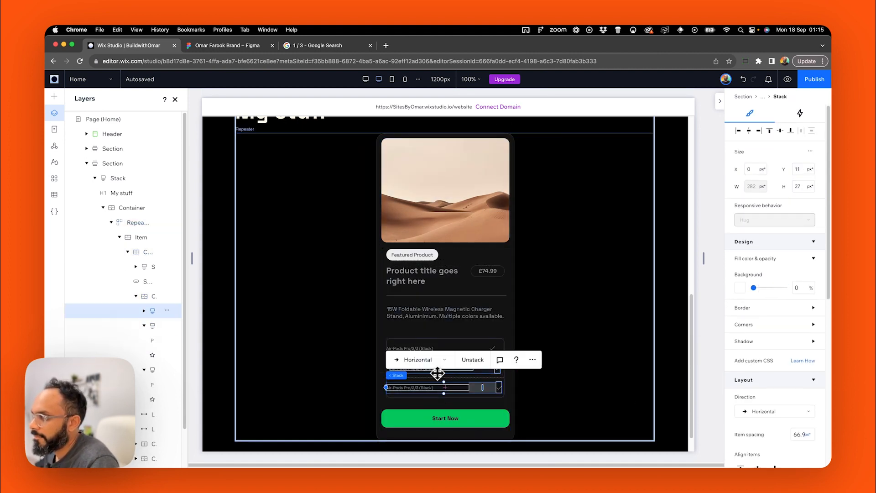
{"action": "left_click", "coordinate": [465, 349]}
{"action": "left_click", "coordinate": [465, 350]}
{"action": "key", "text": "super+z"}
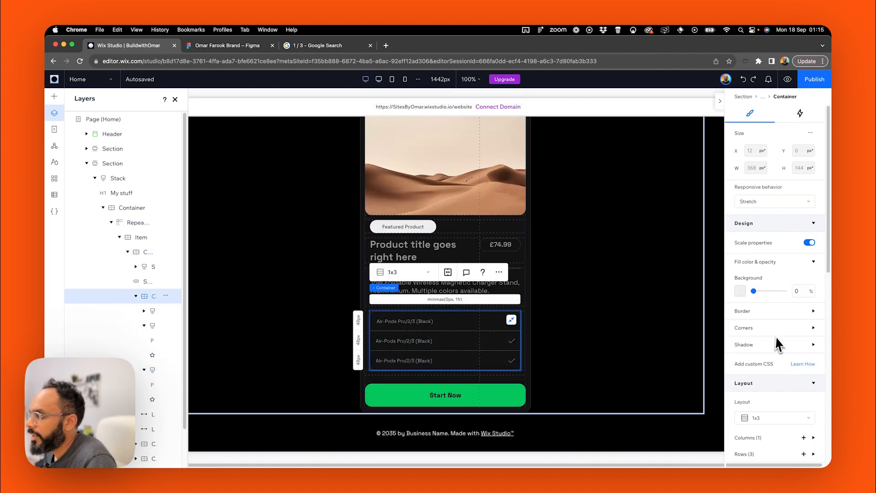
Adjust the left and right padding of the Air-Pods feature-list container in the product card.
{"action": "scroll", "coordinate": [780, 345], "scroll_direction": "down", "scroll_amount": 4}
{"action": "scroll", "coordinate": [789, 355], "scroll_direction": "down", "scroll_amount": 5}
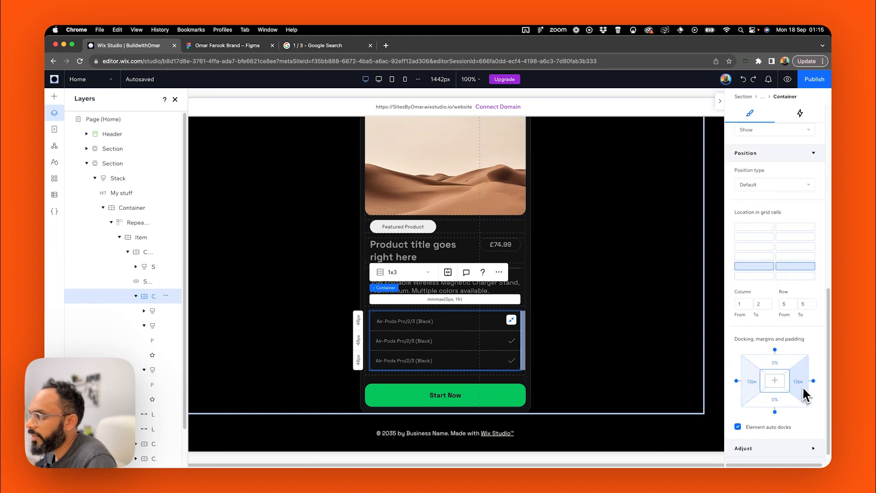
{"action": "left_click", "coordinate": [766, 381]}
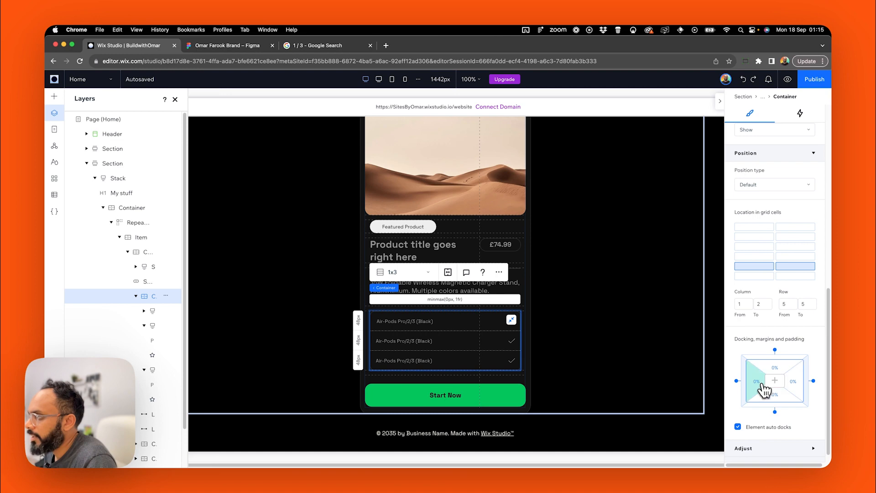
{"action": "left_click", "coordinate": [783, 378]}
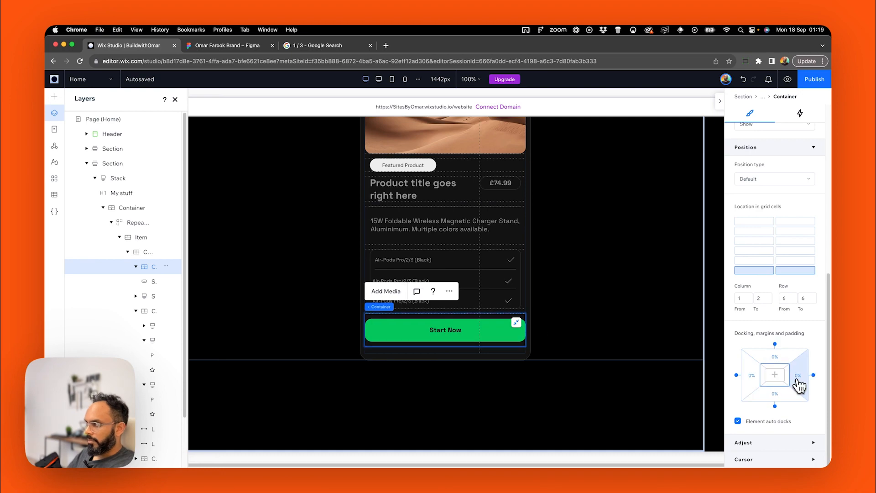
{"action": "left_click", "coordinate": [364, 352]}
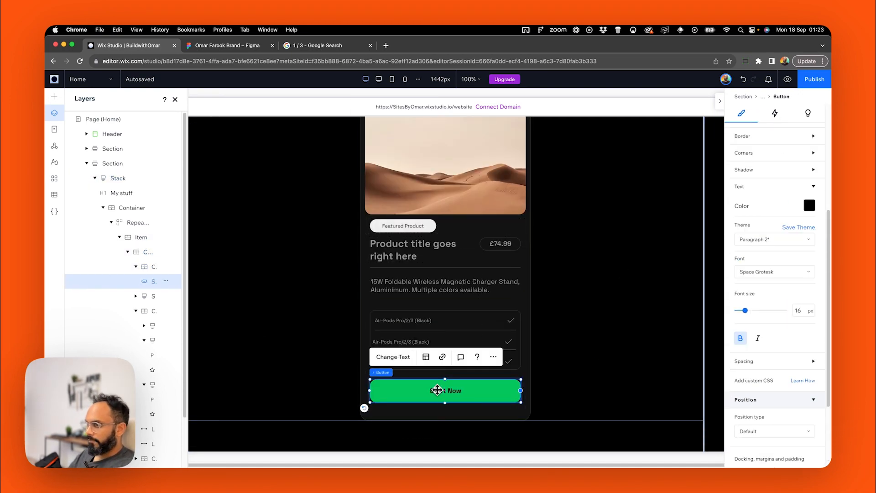
Review the product card at the 1200px, 768px and 390px breakpoints and return to the 1442px desktop view.
{"action": "left_click", "coordinate": [489, 286]}
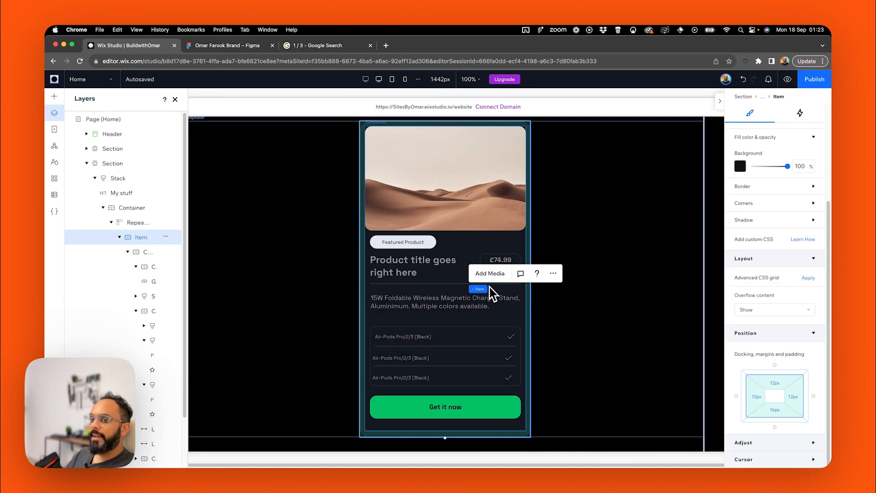
{"action": "left_click", "coordinate": [631, 288]}
{"action": "scroll", "coordinate": [612, 311], "scroll_direction": "up", "scroll_amount": 5}
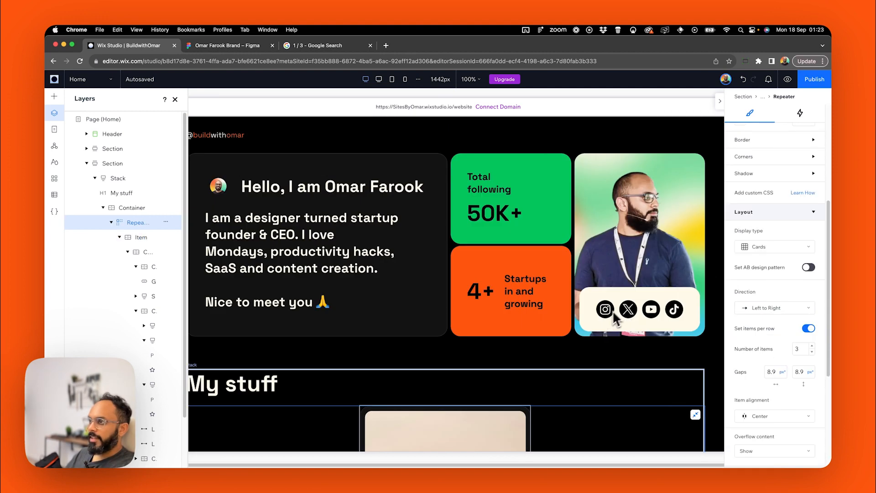
{"action": "scroll", "coordinate": [606, 322], "scroll_direction": "down", "scroll_amount": 3}
{"action": "left_click", "coordinate": [379, 80]}
{"action": "scroll", "coordinate": [558, 260], "scroll_direction": "down", "scroll_amount": 4}
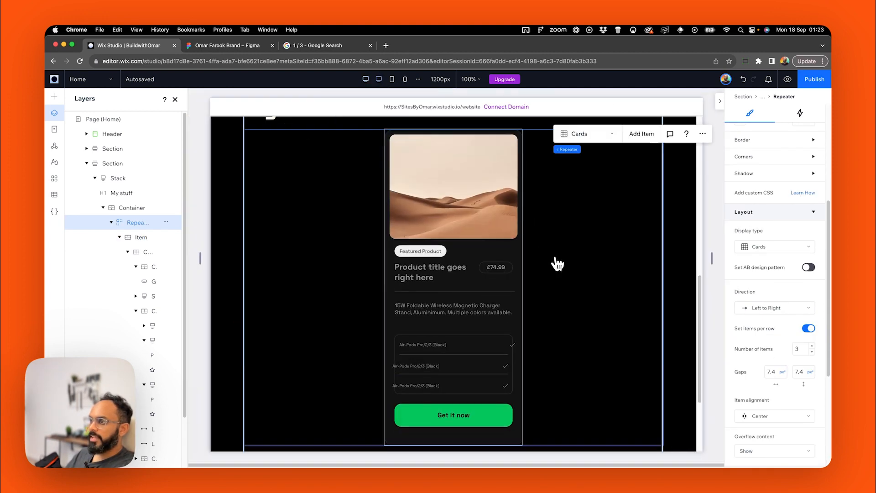
{"action": "scroll", "coordinate": [573, 276], "scroll_direction": "up", "scroll_amount": 4}
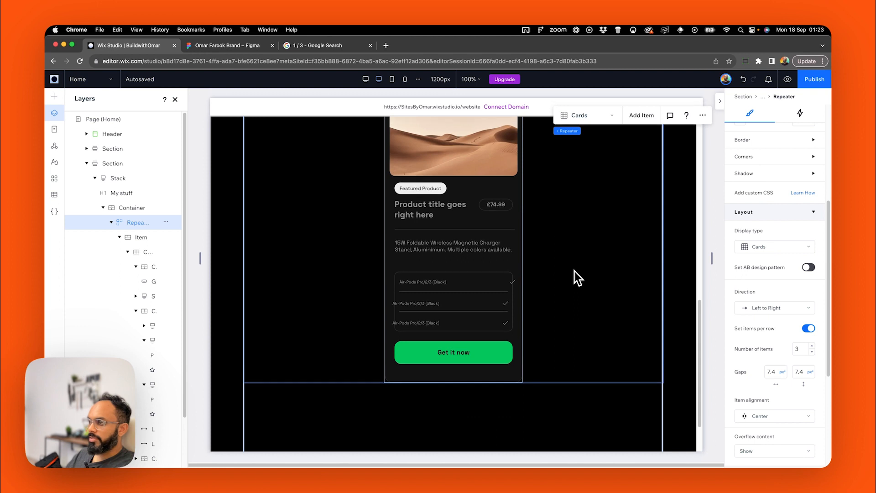
{"action": "scroll", "coordinate": [577, 276], "scroll_direction": "down", "scroll_amount": 3}
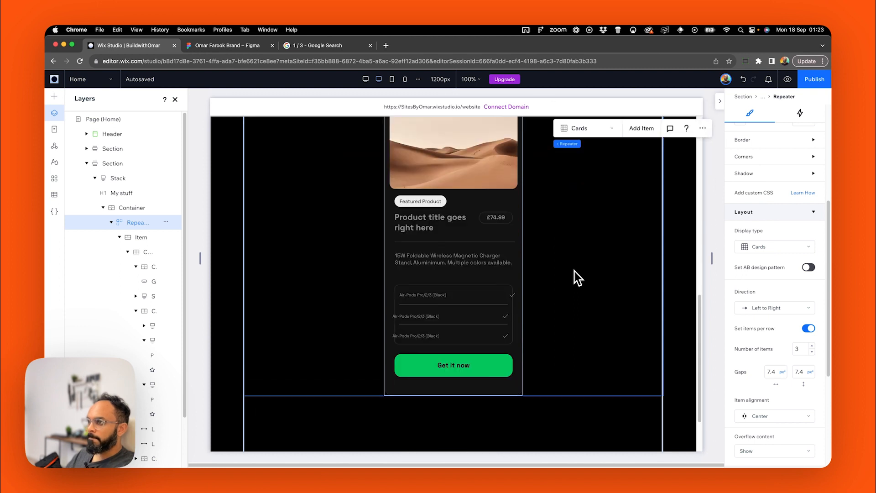
{"action": "left_click", "coordinate": [391, 79]}
{"action": "scroll", "coordinate": [523, 263], "scroll_direction": "down", "scroll_amount": 1}
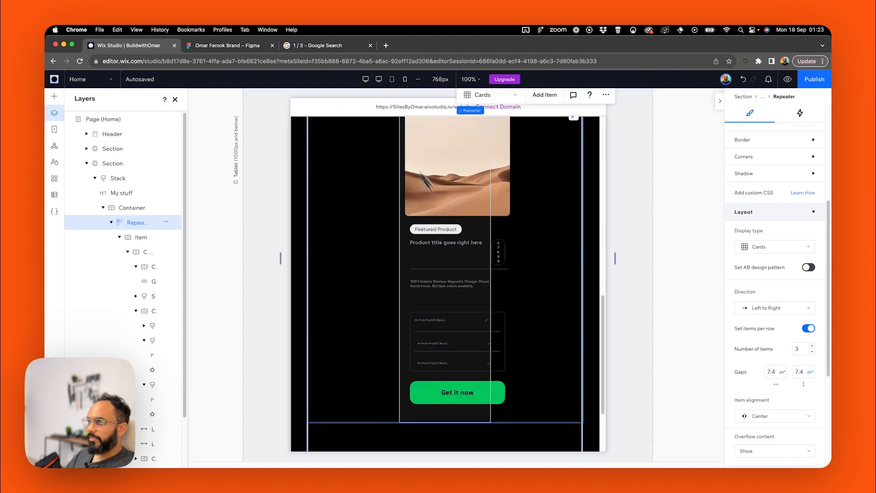
{"action": "left_click", "coordinate": [405, 81]}
{"action": "scroll", "coordinate": [472, 242], "scroll_direction": "down", "scroll_amount": 3}
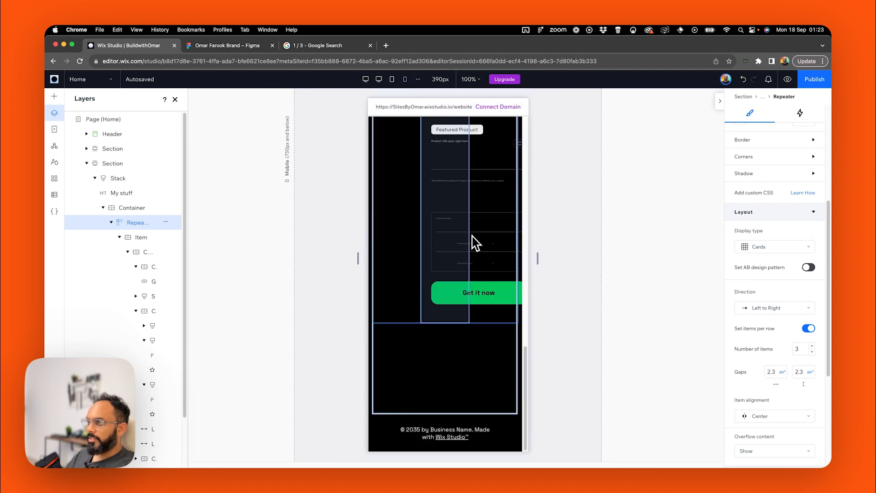
{"action": "scroll", "coordinate": [455, 221], "scroll_direction": "up", "scroll_amount": 5}
{"action": "left_click", "coordinate": [365, 80]}
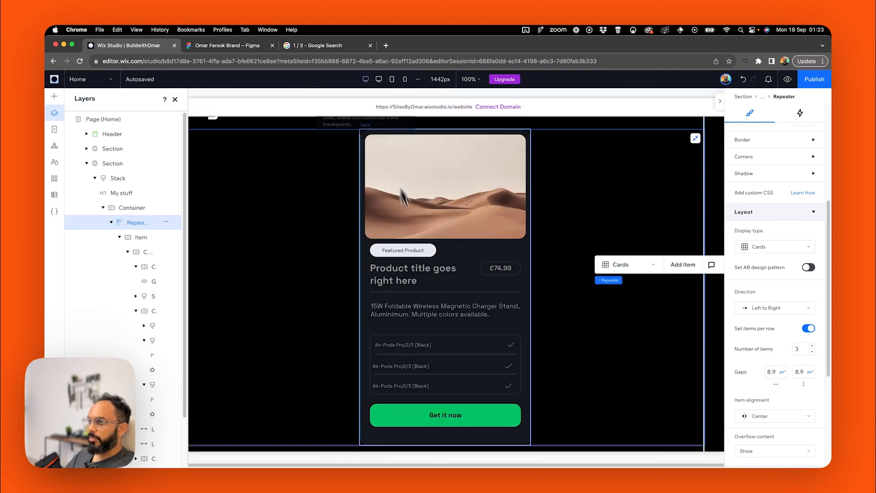
Set the responsive behavior of the product title and the £74.99 price text to Wrap.
{"action": "left_click", "coordinate": [394, 282]}
{"action": "left_click", "coordinate": [394, 281]}
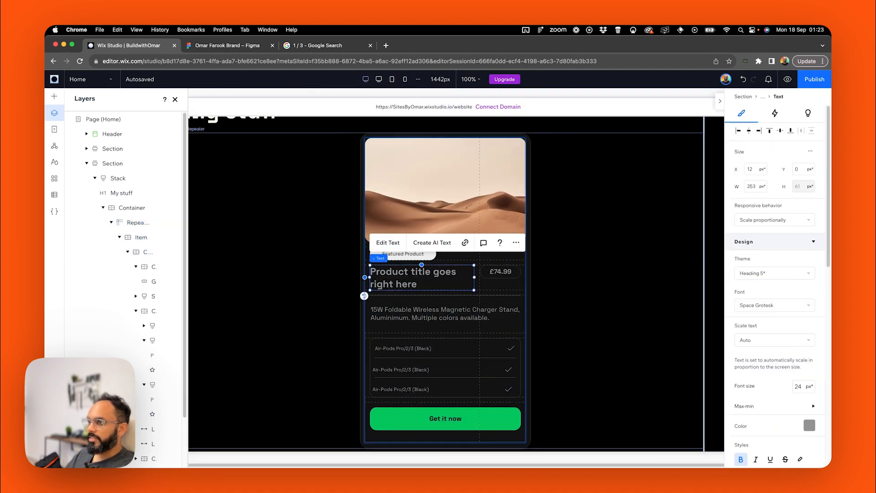
{"action": "left_click", "coordinate": [774, 221]}
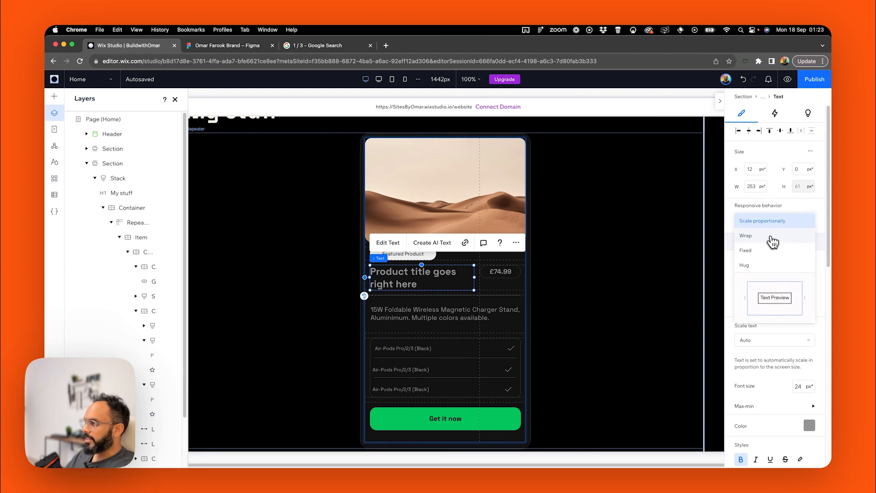
{"action": "left_click", "coordinate": [773, 238]}
{"action": "left_click", "coordinate": [499, 277]}
{"action": "left_click", "coordinate": [501, 272]}
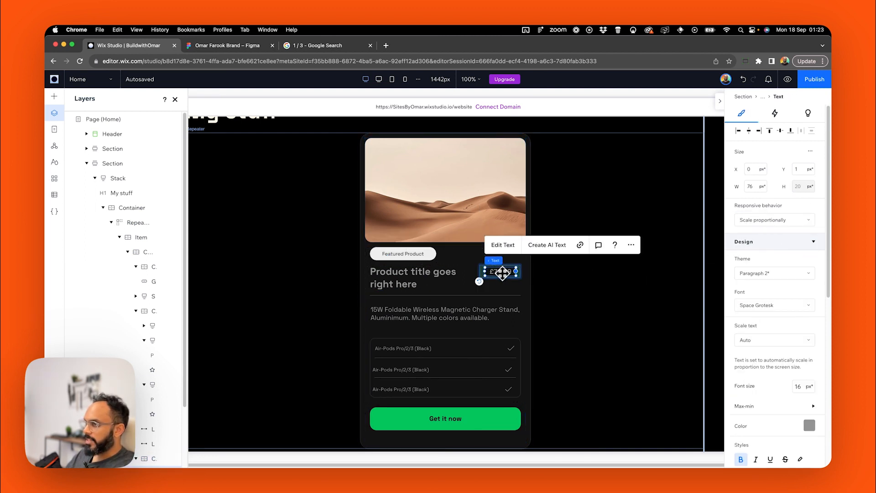
{"action": "left_click", "coordinate": [773, 220]}
{"action": "left_click", "coordinate": [773, 221]}
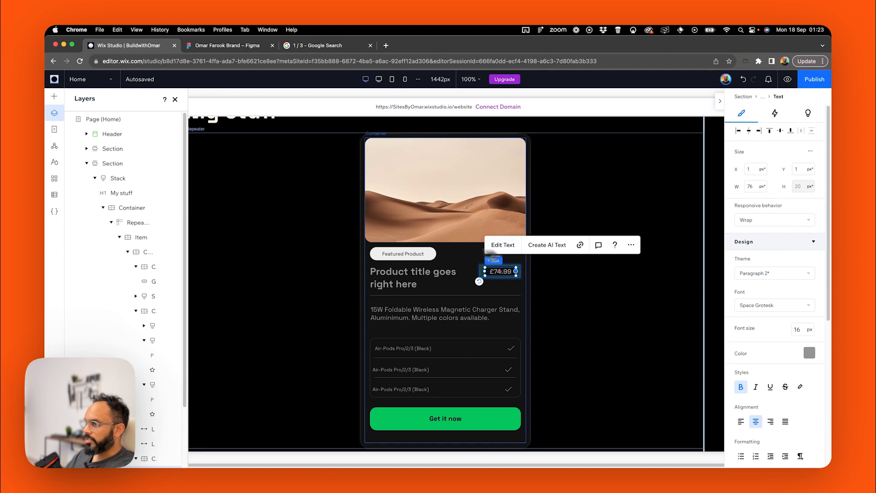
Set the responsive behavior of the Featured Product label and the product description text to Wrap.
{"action": "left_click", "coordinate": [397, 255]}
{"action": "left_click", "coordinate": [397, 254]}
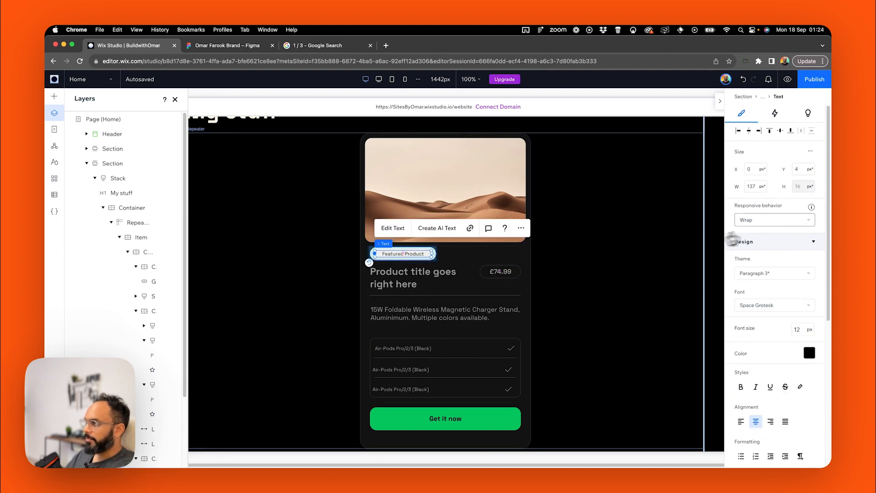
{"action": "left_click", "coordinate": [775, 220]}
{"action": "left_click", "coordinate": [771, 228]}
{"action": "left_click", "coordinate": [404, 318]}
{"action": "left_click", "coordinate": [438, 311]}
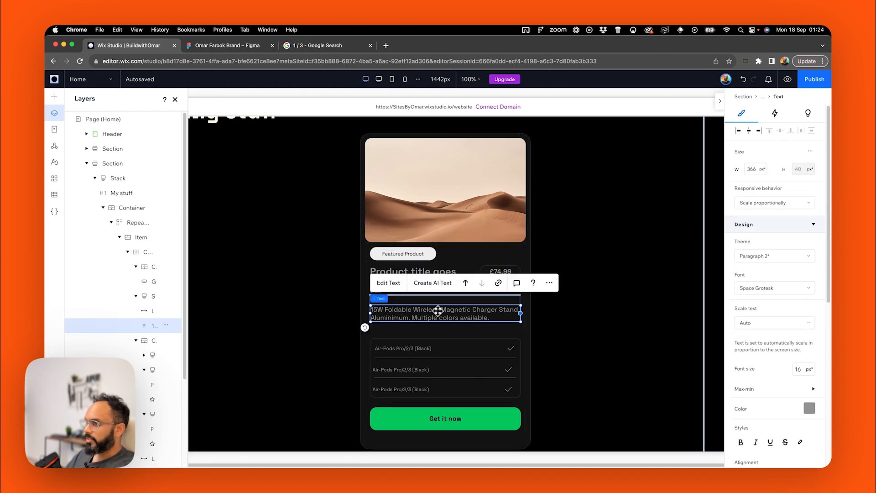
{"action": "left_click", "coordinate": [787, 213]}
{"action": "left_click", "coordinate": [775, 220]}
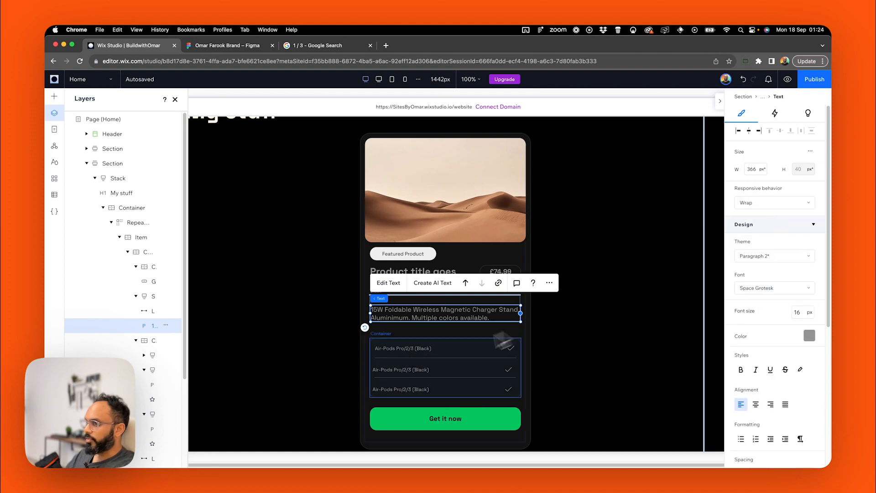
Set the responsive behavior of the Air-Pods feature-list texts to Wrap and check the Get it now button's settings.
{"action": "left_click", "coordinate": [416, 352]}
{"action": "left_click", "coordinate": [414, 349]}
{"action": "left_click", "coordinate": [413, 389]}
{"action": "left_click", "coordinate": [774, 203]}
{"action": "left_click", "coordinate": [775, 219]}
{"action": "left_click", "coordinate": [414, 349]}
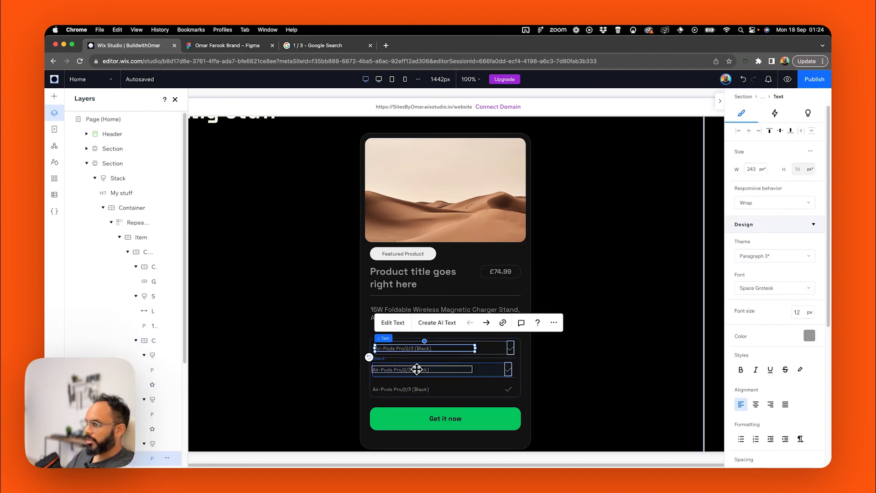
{"action": "left_click", "coordinate": [445, 418]}
{"action": "left_click", "coordinate": [774, 374]}
{"action": "left_click", "coordinate": [774, 219]}
Check the whole product card's text sizes and wrapping at the 1200px breakpoint and return to the 1442px desktop view.
{"action": "left_click", "coordinate": [586, 367]}
{"action": "left_click", "coordinate": [379, 79]}
{"action": "scroll", "coordinate": [607, 267], "scroll_direction": "down", "scroll_amount": 3}
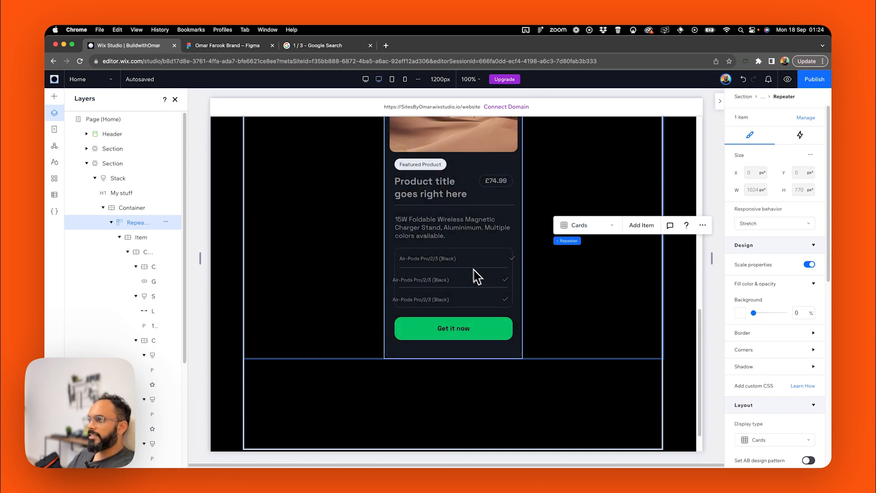
{"action": "scroll", "coordinate": [502, 295], "scroll_direction": "up", "scroll_amount": 1}
{"action": "scroll", "coordinate": [474, 315], "scroll_direction": "up", "scroll_amount": 3}
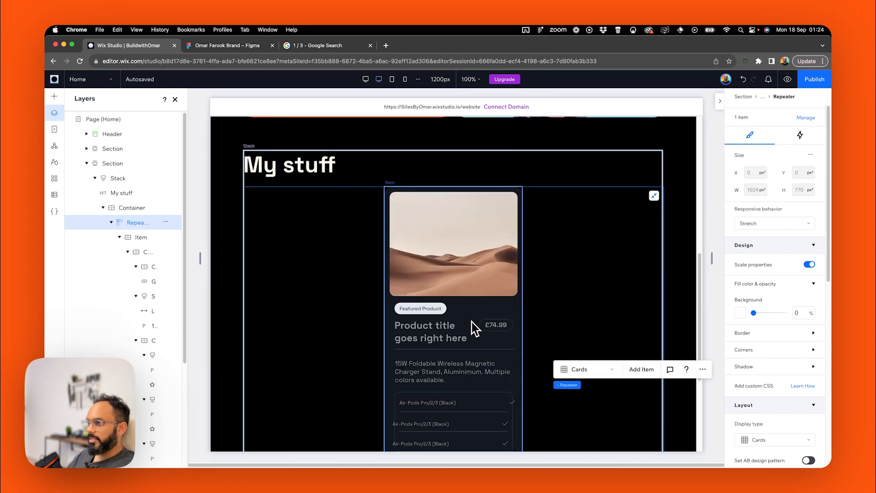
{"action": "scroll", "coordinate": [474, 326], "scroll_direction": "down", "scroll_amount": 5}
{"action": "scroll", "coordinate": [457, 296], "scroll_direction": "up", "scroll_amount": 1}
{"action": "scroll", "coordinate": [449, 283], "scroll_direction": "up", "scroll_amount": 5}
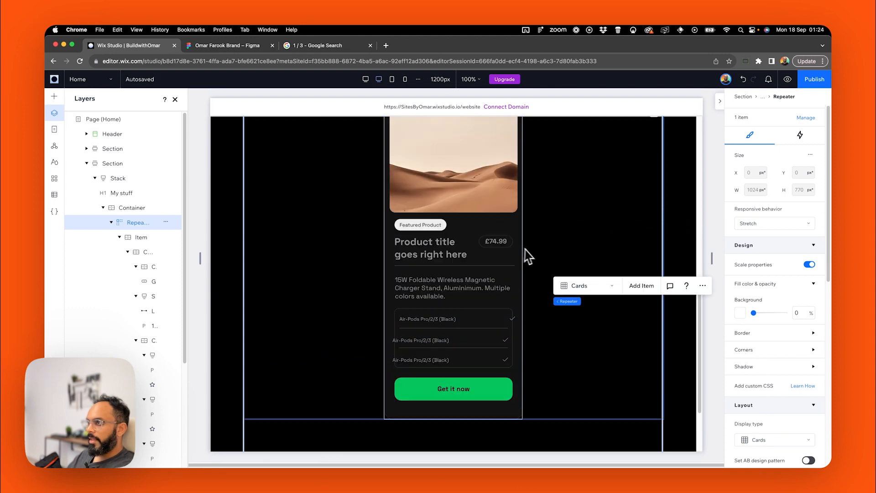
{"action": "left_click", "coordinate": [365, 79]}
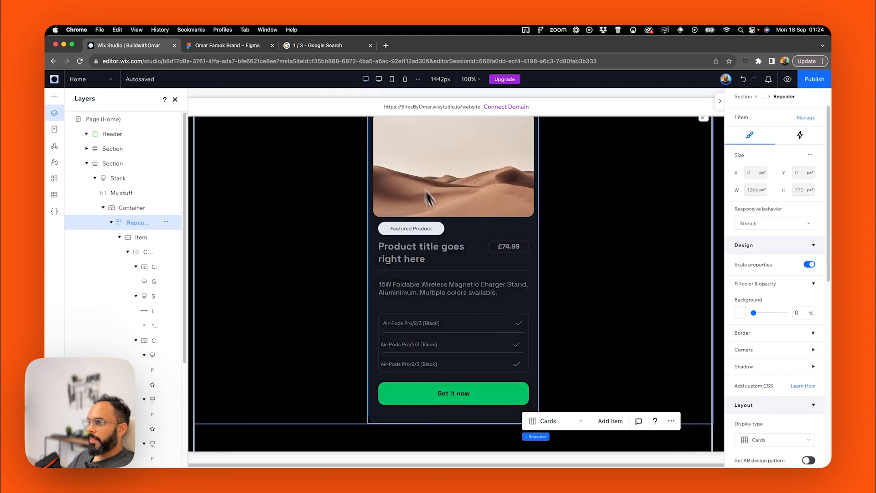
Try advanced sizing on the product card's repeater item.
{"action": "scroll", "coordinate": [473, 299], "scroll_direction": "down", "scroll_amount": 1}
{"action": "left_click", "coordinate": [447, 329]}
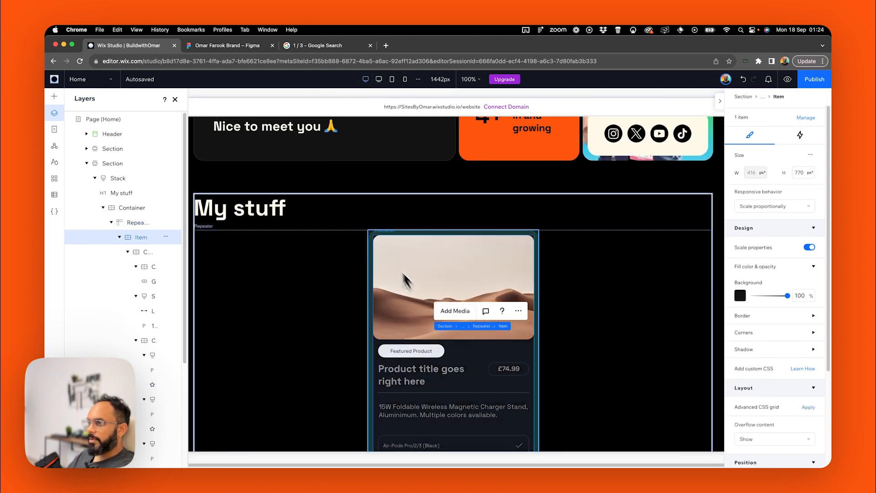
{"action": "left_click", "coordinate": [415, 232]}
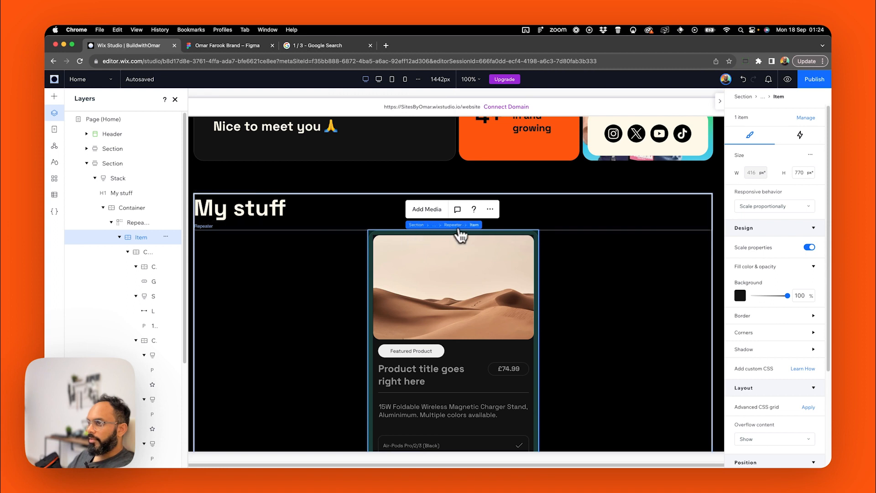
{"action": "left_click", "coordinate": [810, 155]}
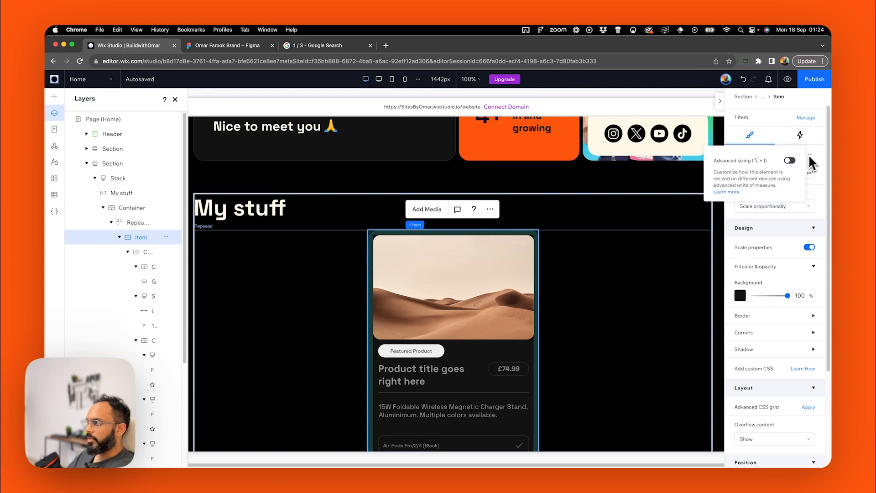
{"action": "left_click", "coordinate": [790, 161]}
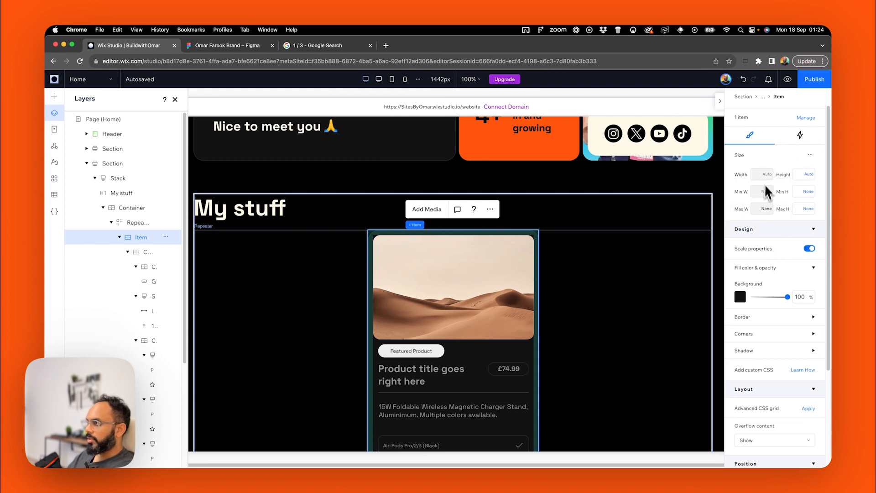
{"action": "left_click", "coordinate": [813, 158]}
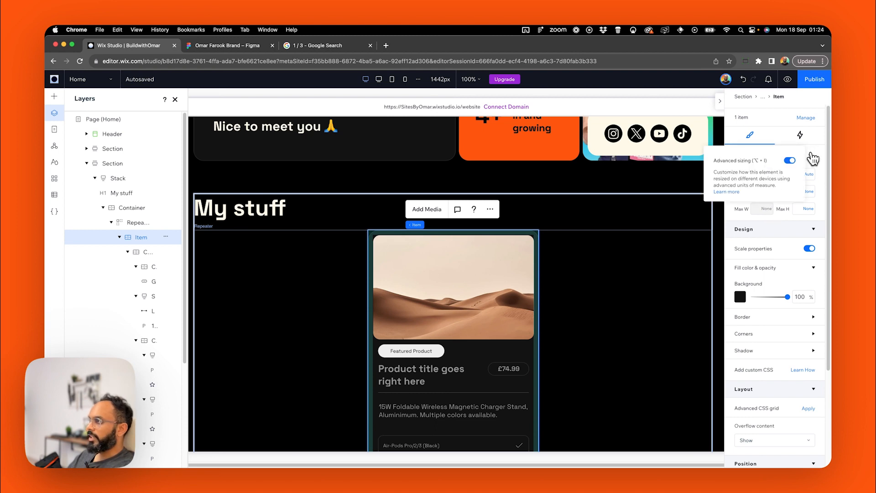
{"action": "left_click", "coordinate": [790, 161]}
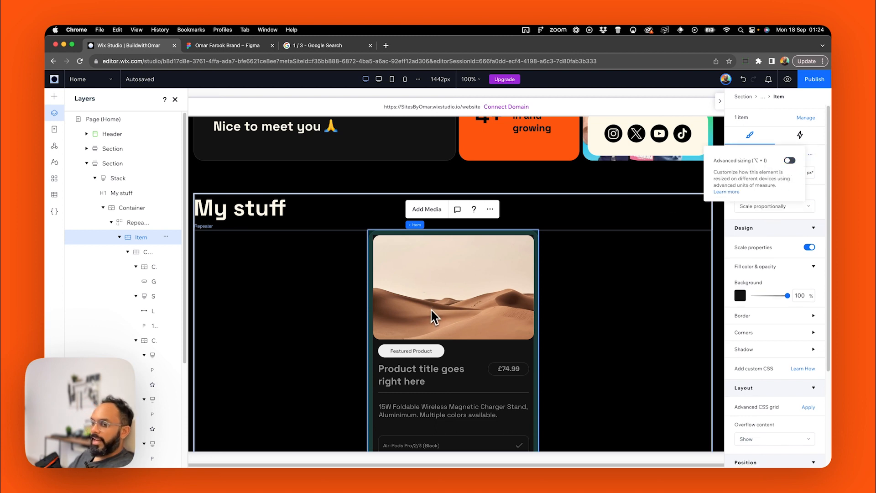
Undo the last column addition in the feature-list grid and add a second column after the existing one instead.
{"action": "scroll", "coordinate": [554, 354], "scroll_direction": "down", "scroll_amount": 5}
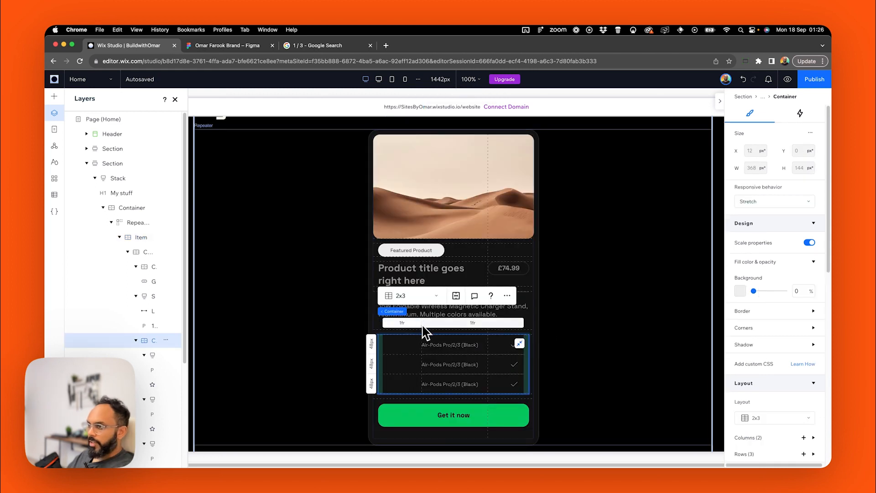
{"action": "key", "text": "super+z"}
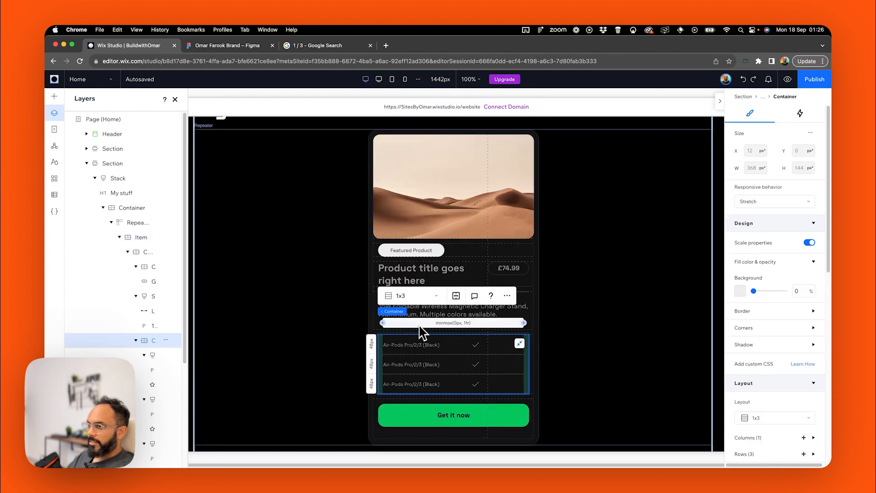
{"action": "left_click", "coordinate": [385, 327]}
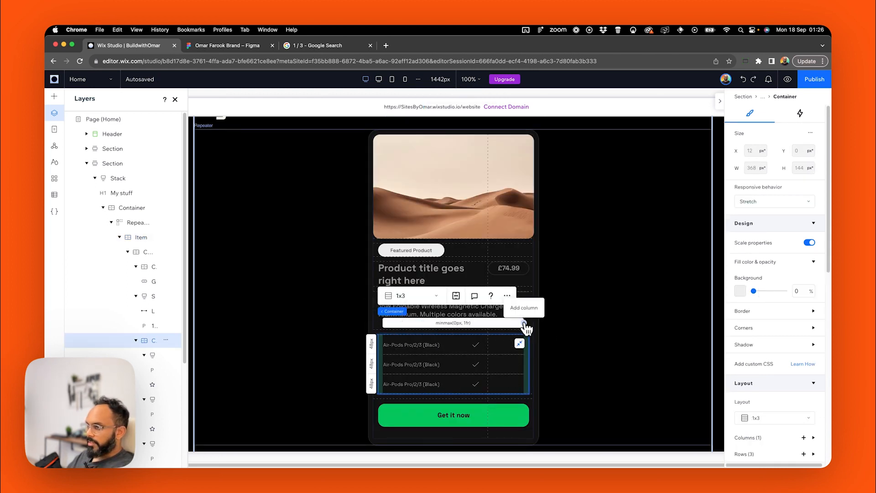
Try to unstack the three Air-Pods feature-list rows together.
{"action": "left_click", "coordinate": [479, 348]}
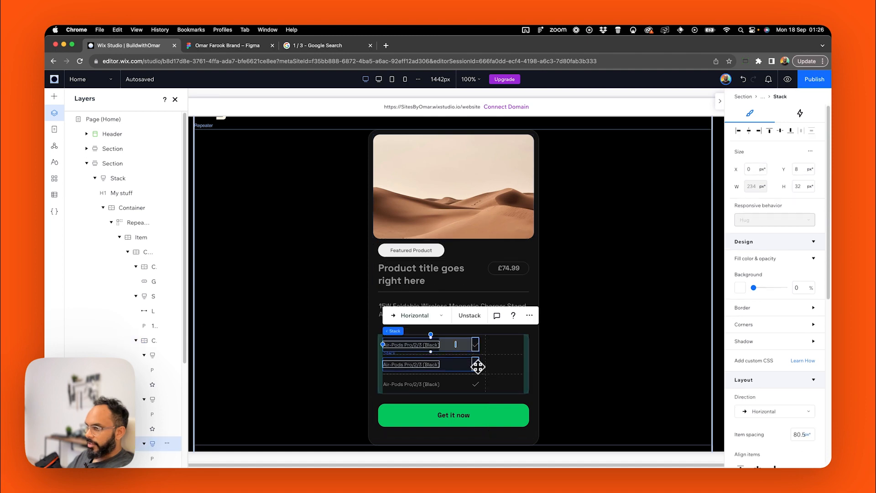
{"action": "left_click", "coordinate": [478, 366], "text": "shift"}
{"action": "left_click", "coordinate": [478, 383], "text": "shift"}
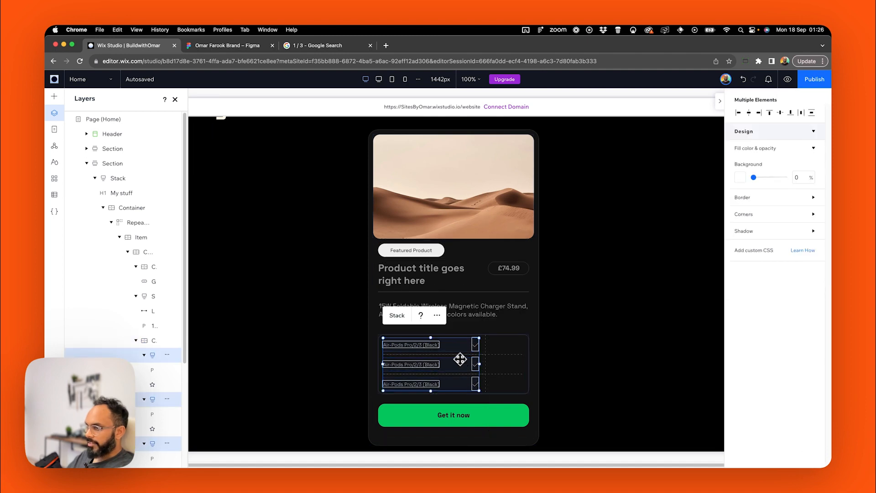
{"action": "left_click", "coordinate": [465, 345]}
{"action": "left_click", "coordinate": [458, 361], "text": "shift"}
{"action": "left_click", "coordinate": [452, 382], "text": "shift"}
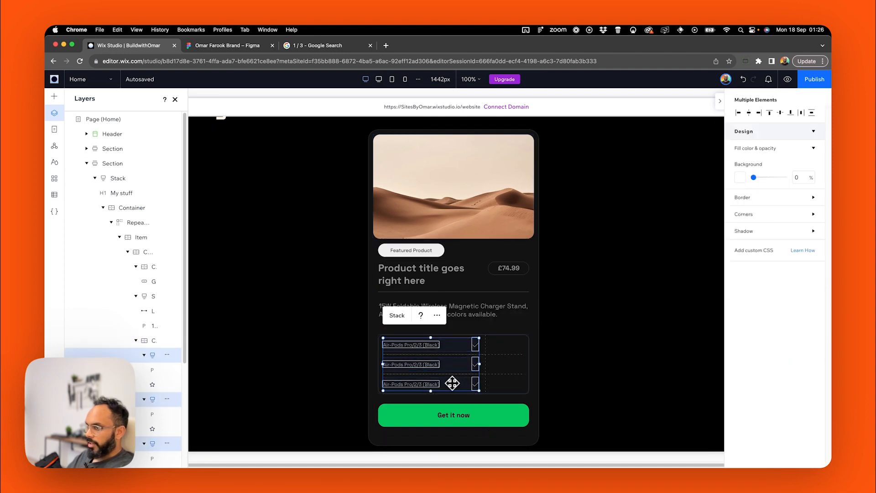
{"action": "left_click", "coordinate": [438, 316]}
Unstack each of the three Air-Pods feature-list rows into a separate text and checkmark.
{"action": "left_click", "coordinate": [460, 363]}
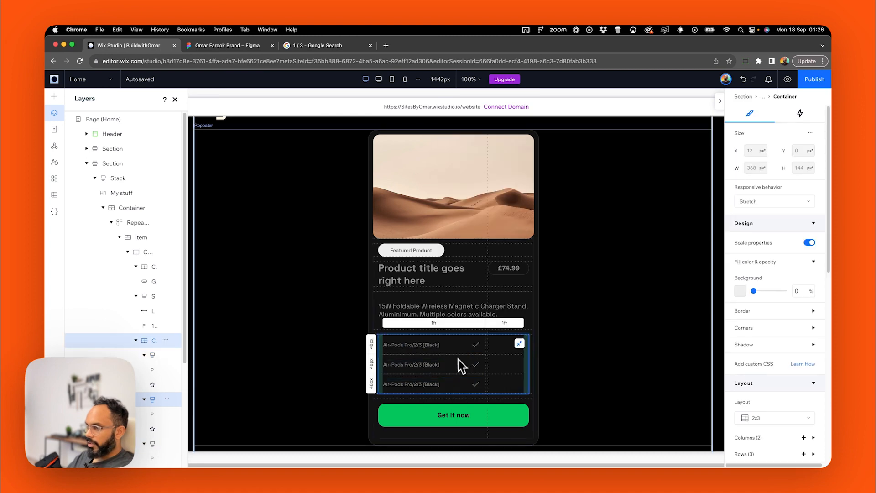
{"action": "left_click", "coordinate": [460, 349]}
{"action": "left_click", "coordinate": [458, 379]}
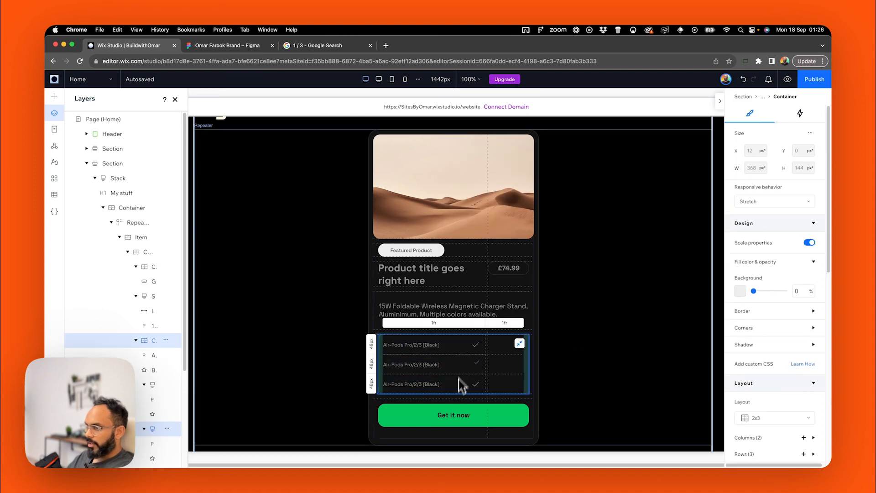
{"action": "left_click", "coordinate": [456, 384]}
{"action": "left_click", "coordinate": [477, 359]}
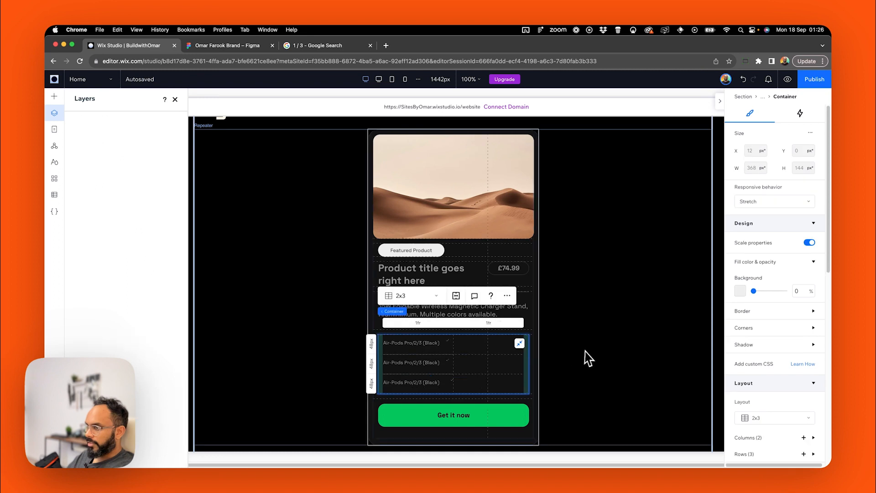
{"action": "left_click", "coordinate": [602, 351]}
Stretch the two divider lines in the feature list across both grid columns.
{"action": "left_click", "coordinate": [446, 344]}
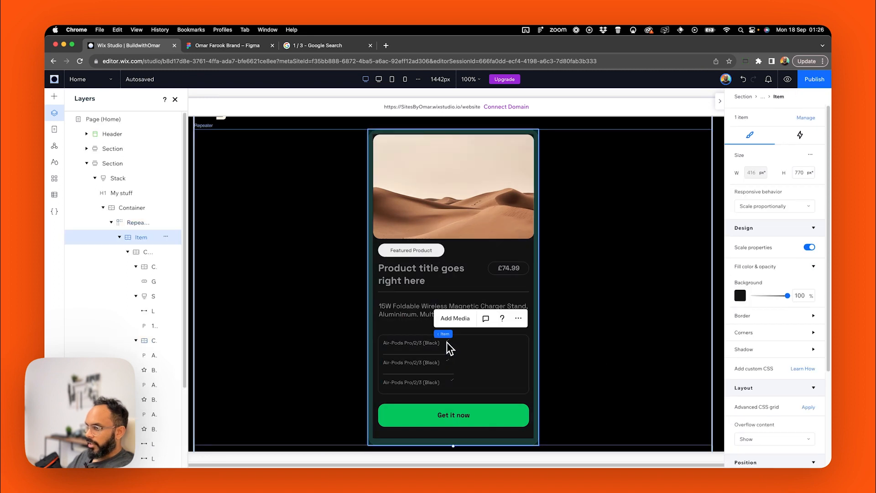
{"action": "left_click", "coordinate": [446, 354]}
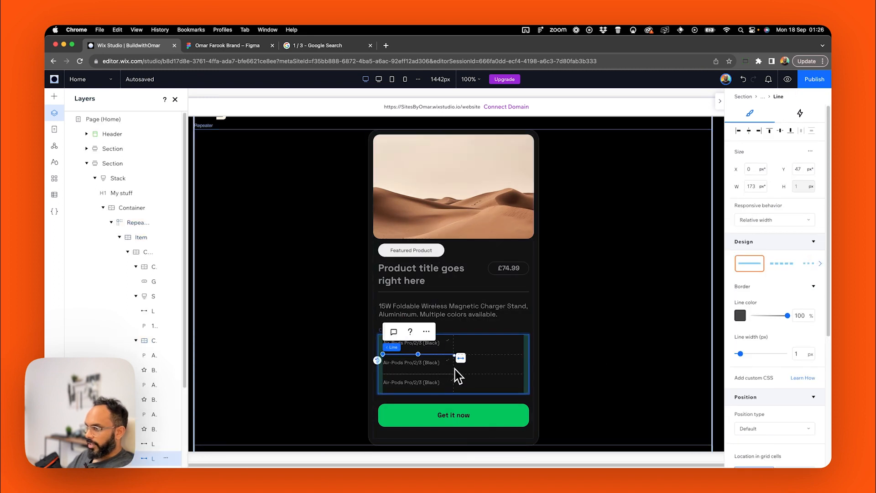
{"action": "left_click", "coordinate": [445, 374], "text": "shift"}
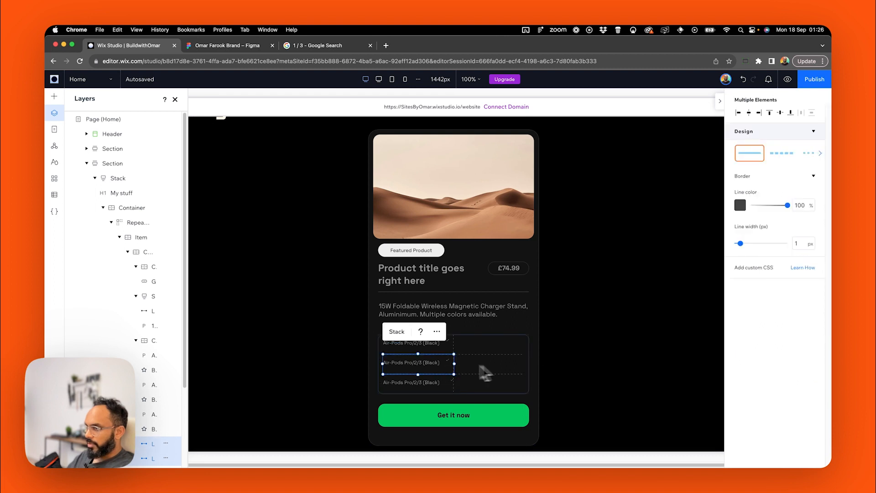
{"action": "left_click", "coordinate": [567, 344]}
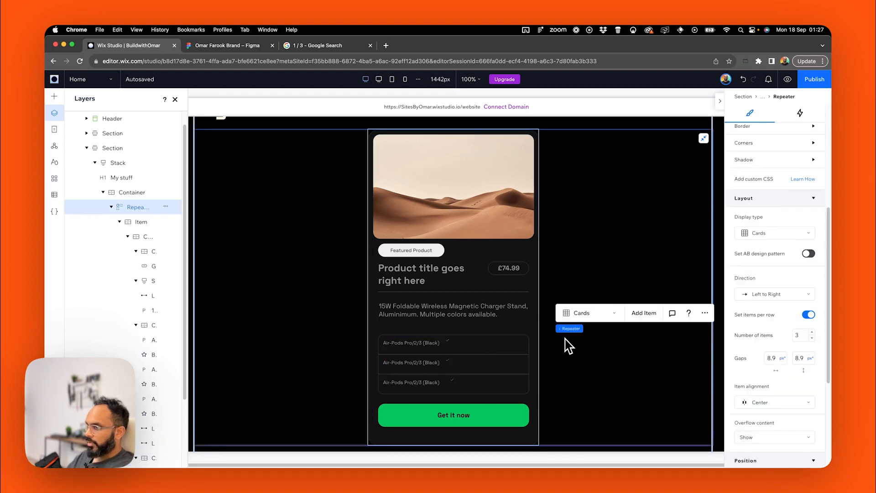
Move the first row's checkmark to the far end of the feature list's second column and open that column's size unit.
{"action": "left_click", "coordinate": [425, 343]}
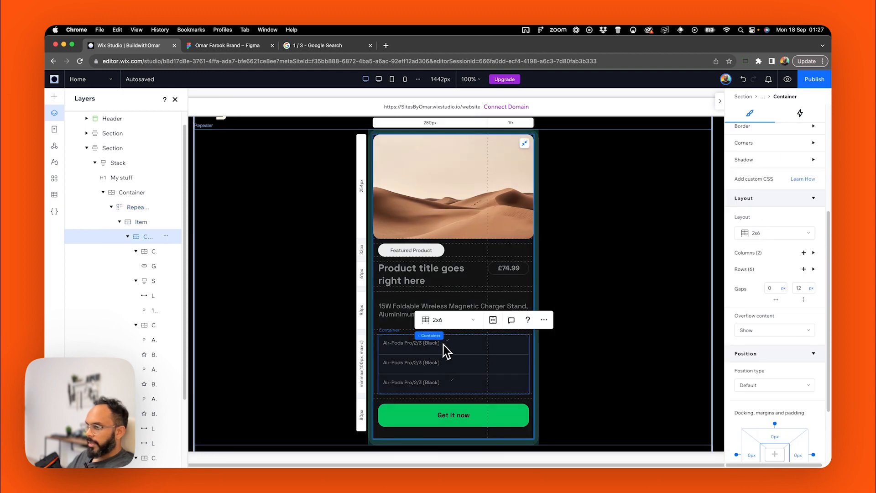
{"action": "left_click", "coordinate": [446, 342]}
{"action": "left_click", "coordinate": [446, 342]}
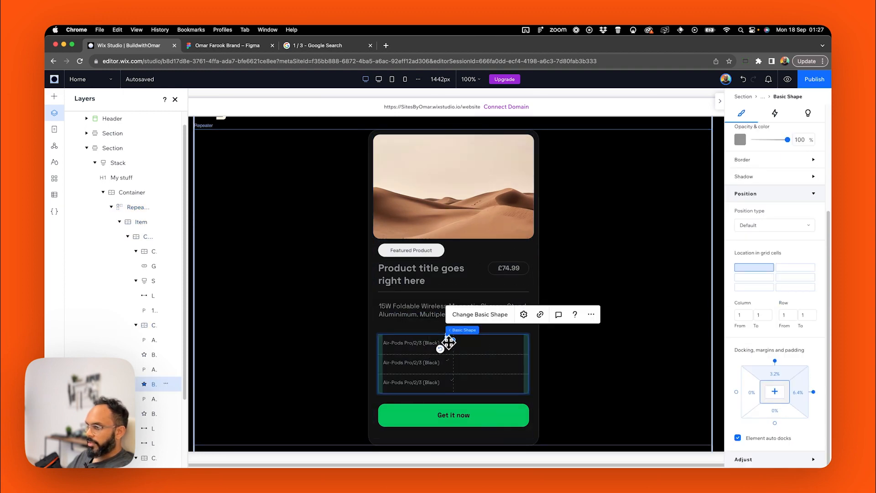
{"action": "left_click_drag", "start_coordinate": [449, 341], "coordinate": [516, 348]}
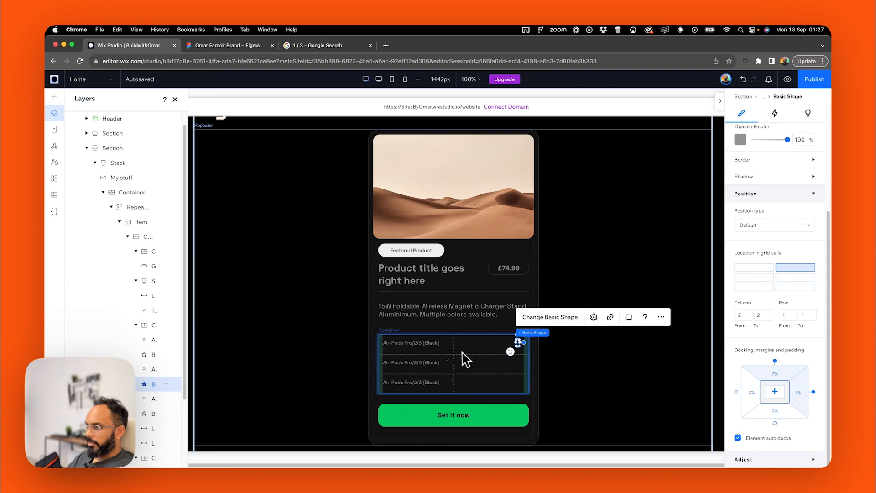
{"action": "left_click", "coordinate": [484, 352]}
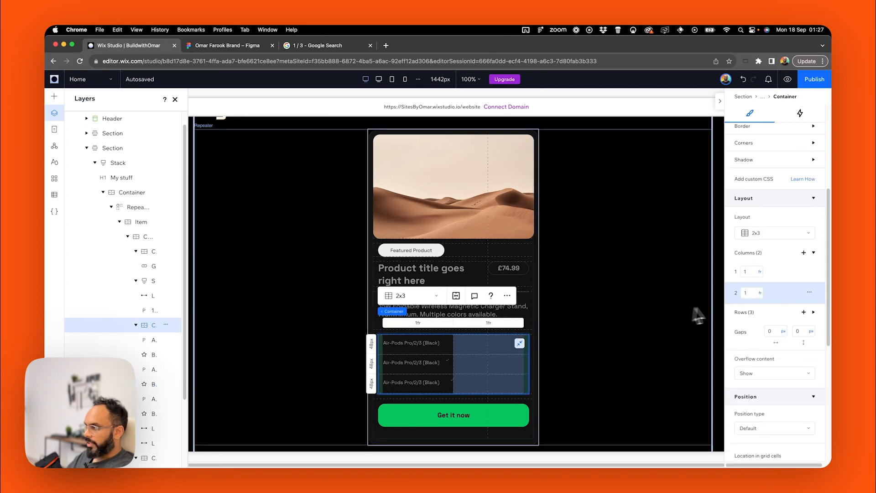
{"action": "left_click", "coordinate": [760, 294]}
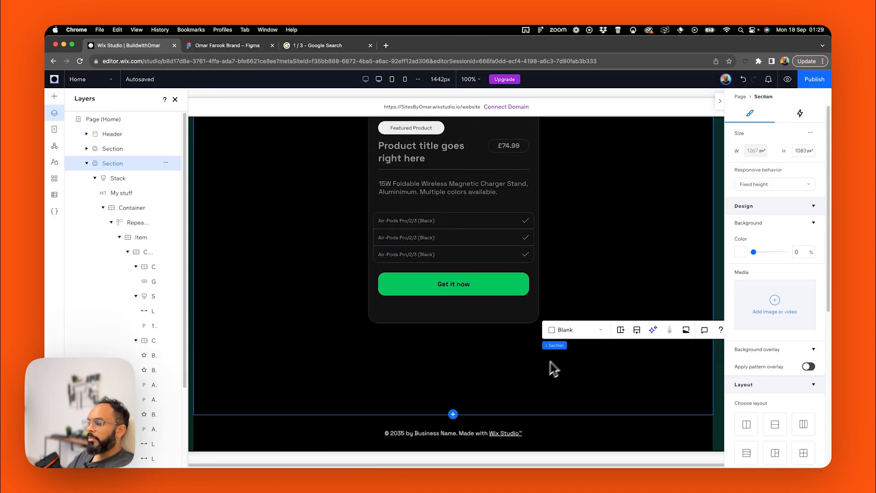
Shorten the product card's repeater item so its lower edge sits closer beneath the Get it now button.
{"action": "left_click", "coordinate": [347, 368]}
{"action": "left_click", "coordinate": [424, 306]}
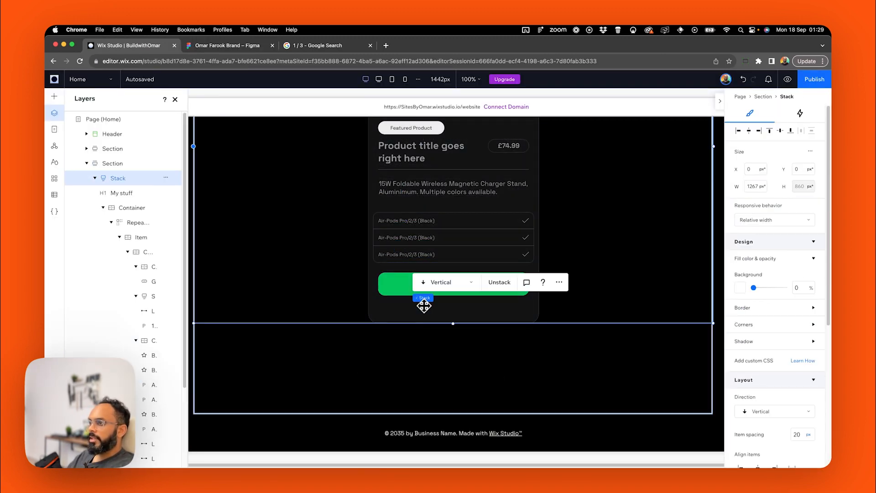
{"action": "left_click", "coordinate": [504, 315]}
{"action": "scroll", "coordinate": [781, 337], "scroll_direction": "down", "scroll_amount": 5}
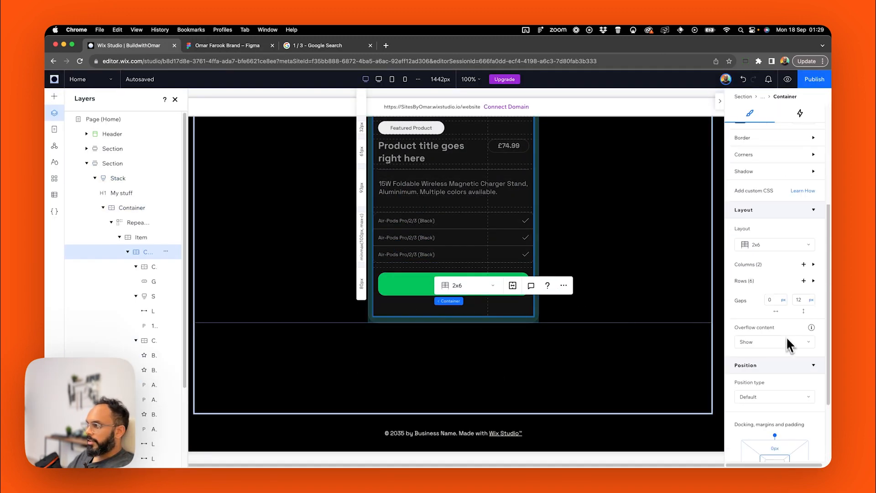
{"action": "left_click", "coordinate": [403, 315]}
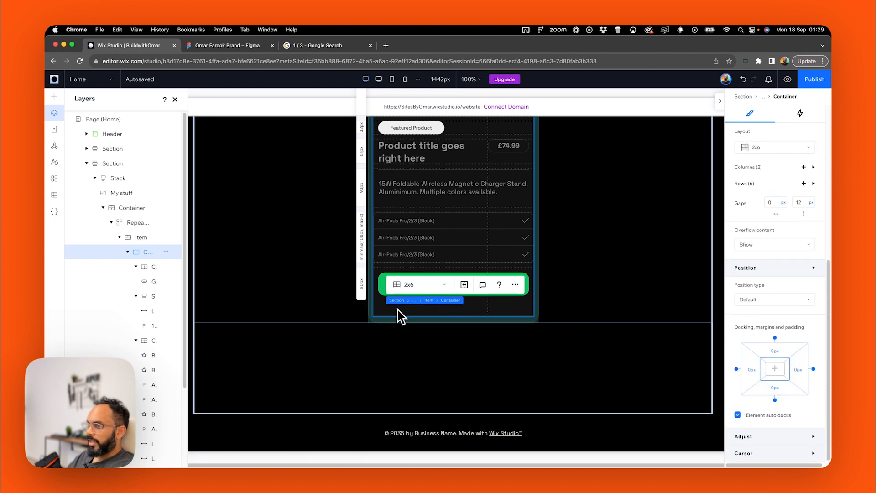
{"action": "left_click", "coordinate": [142, 238]}
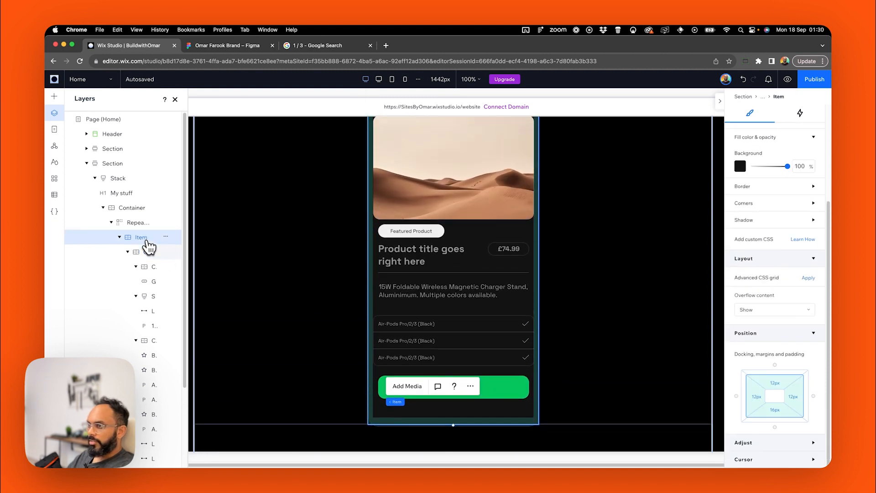
{"action": "left_click", "coordinate": [450, 447]}
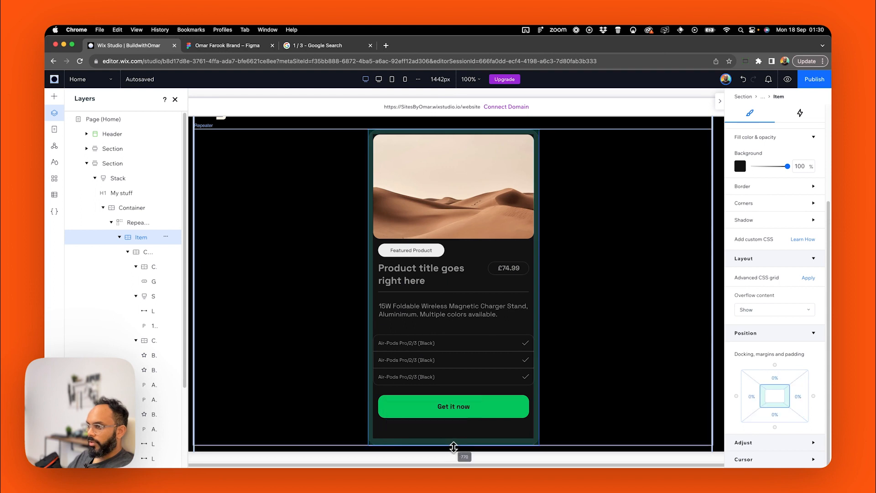
{"action": "left_click", "coordinate": [315, 388]}
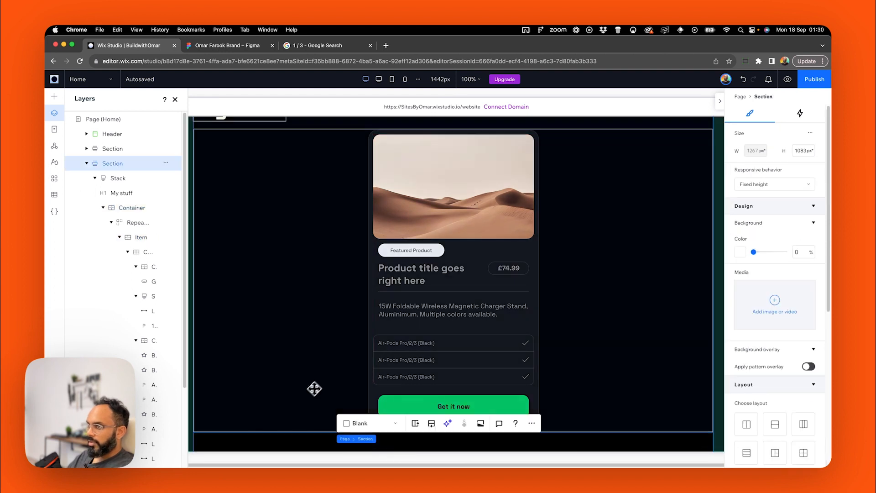
{"action": "left_click", "coordinate": [312, 130]}
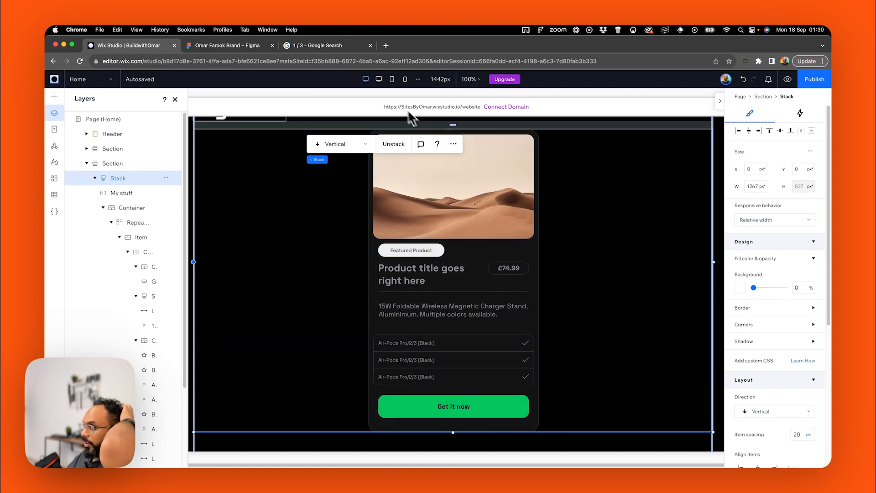
Check the product card's layout and text wrapping at the 1200px desktop breakpoint.
{"action": "left_click", "coordinate": [387, 89]}
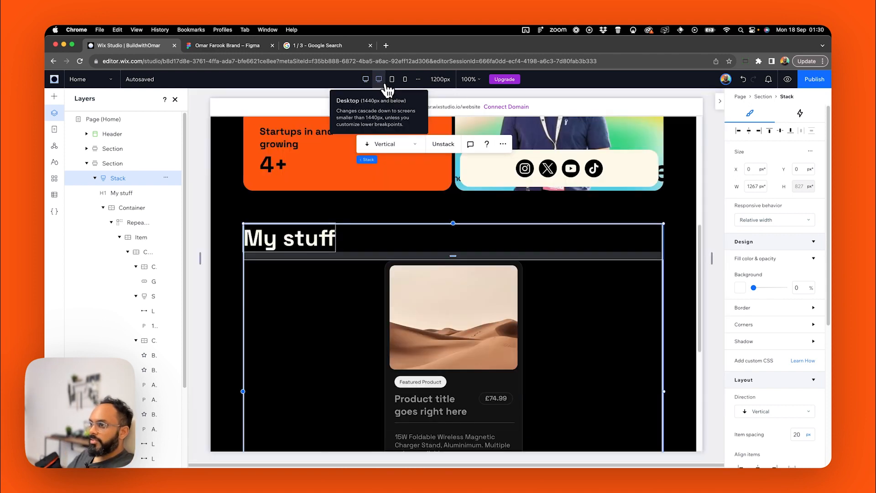
{"action": "scroll", "coordinate": [543, 247], "scroll_direction": "down", "scroll_amount": 3}
{"action": "scroll", "coordinate": [547, 248], "scroll_direction": "up", "scroll_amount": 3}
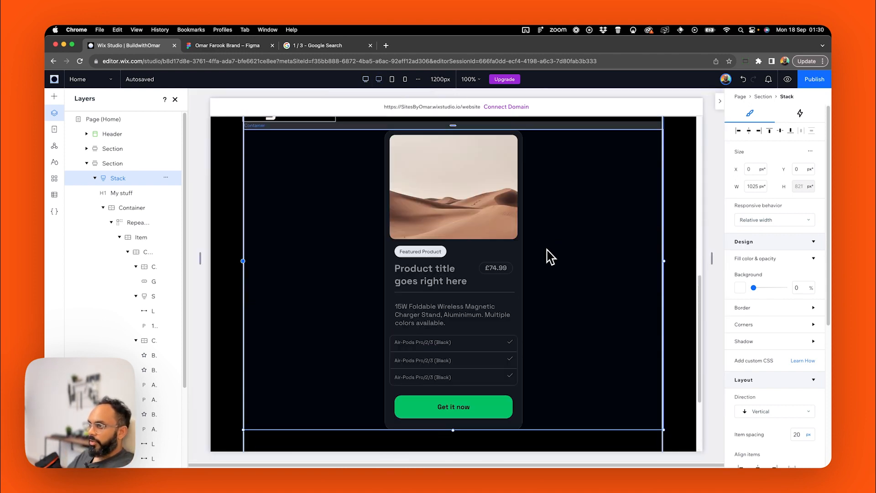
Set the repeater's number of items per row to 2 at the 768px tablet breakpoint.
{"action": "left_click", "coordinate": [392, 81]}
{"action": "scroll", "coordinate": [542, 228], "scroll_direction": "down", "scroll_amount": 3}
{"action": "scroll", "coordinate": [538, 240], "scroll_direction": "up", "scroll_amount": 4}
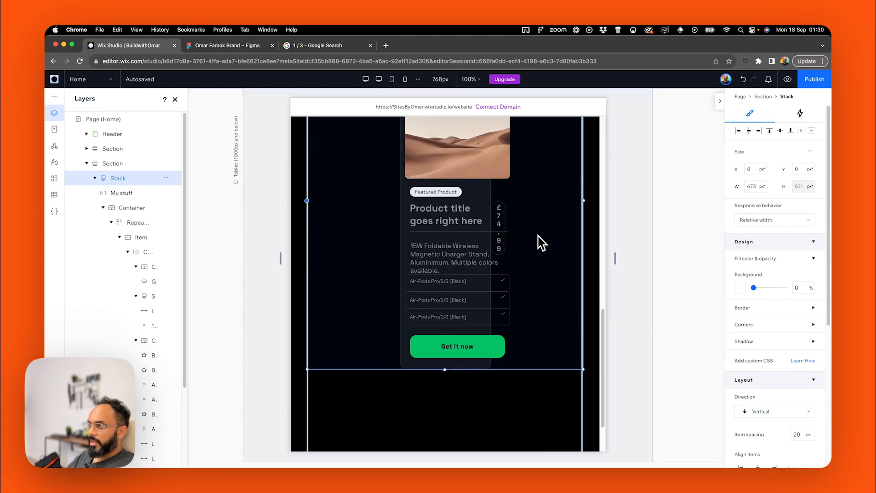
{"action": "scroll", "coordinate": [525, 247], "scroll_direction": "down", "scroll_amount": 2}
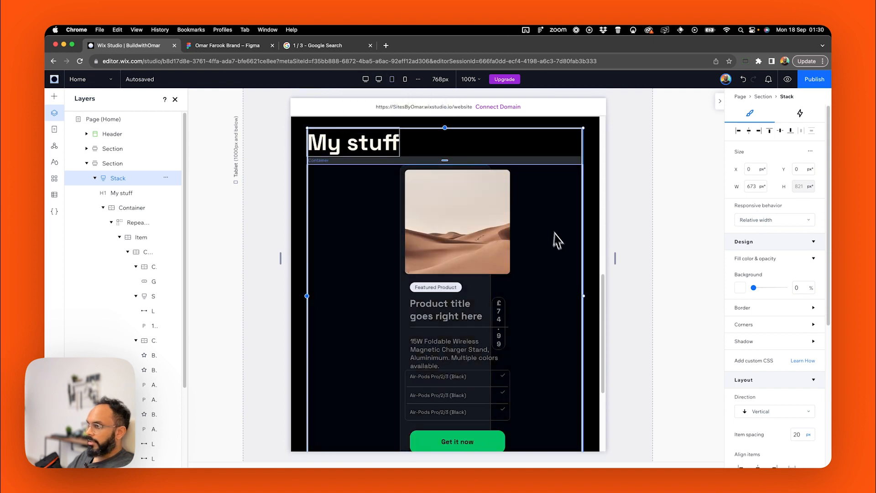
{"action": "scroll", "coordinate": [769, 297], "scroll_direction": "down", "scroll_amount": 5}
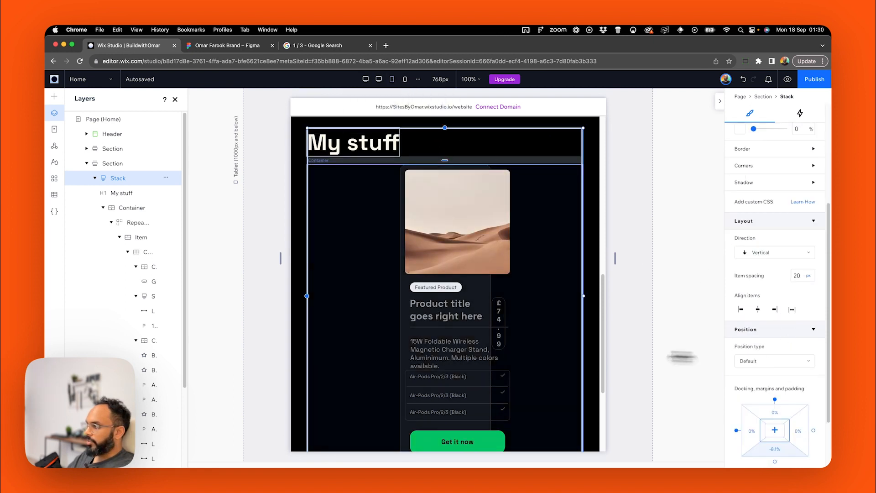
{"action": "left_click", "coordinate": [475, 257]}
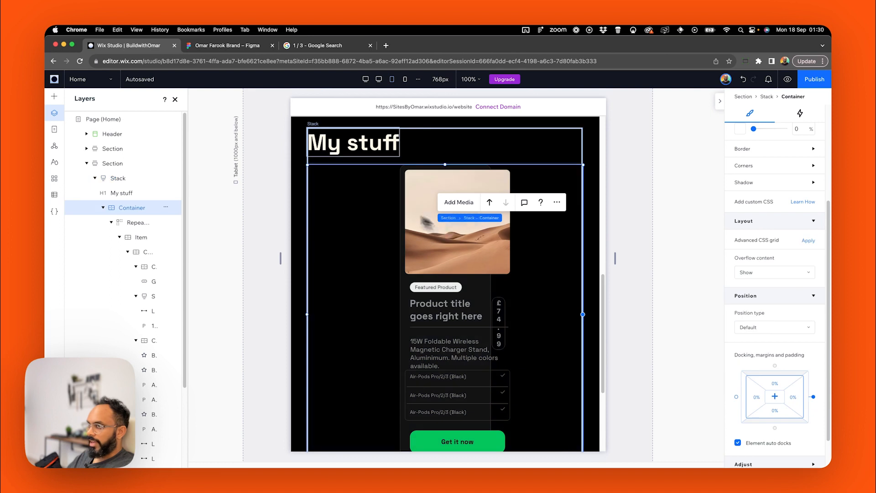
{"action": "left_click", "coordinate": [137, 223]}
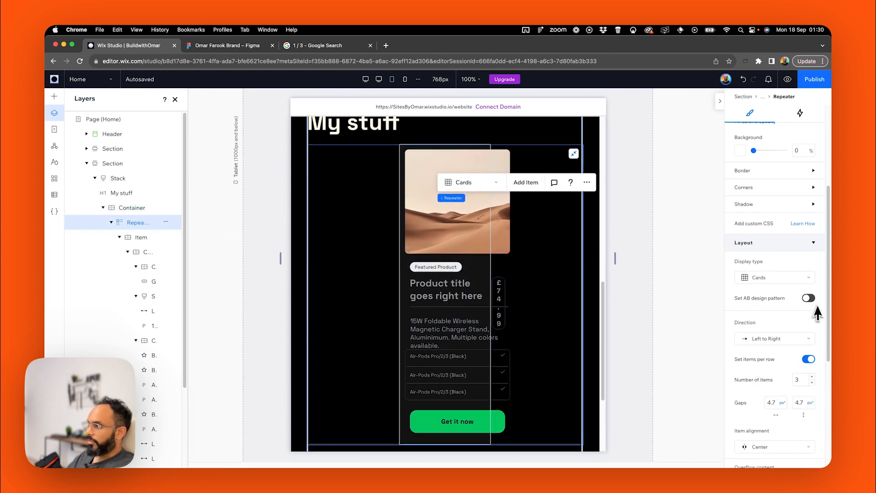
{"action": "left_click", "coordinate": [812, 382]}
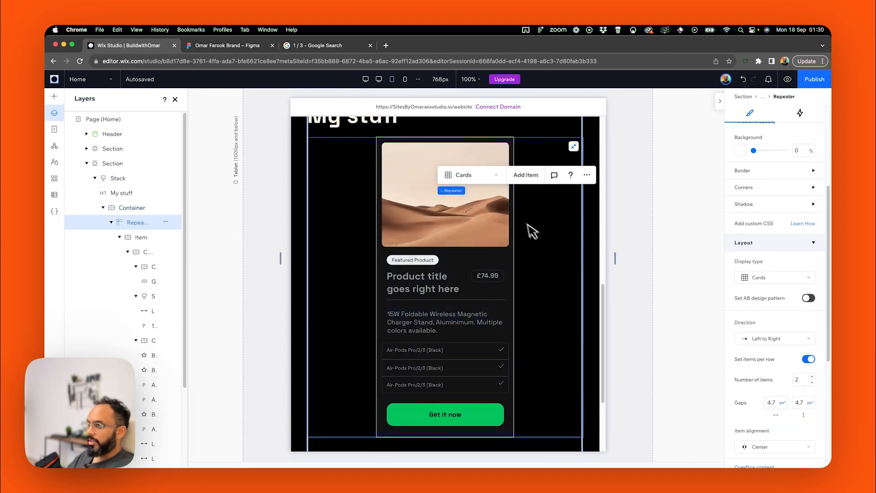
Set the repeater's number of items per row to 1 at the 390px mobile breakpoint.
{"action": "left_click", "coordinate": [405, 79]}
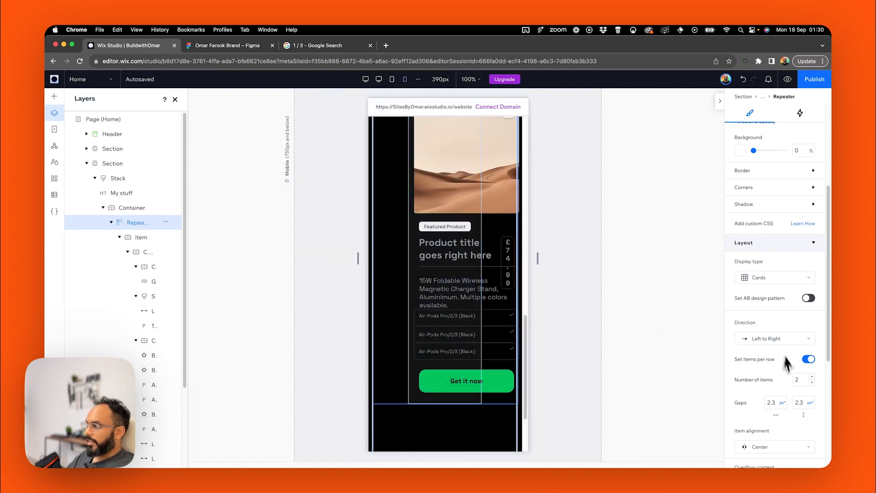
{"action": "left_click", "coordinate": [812, 384]}
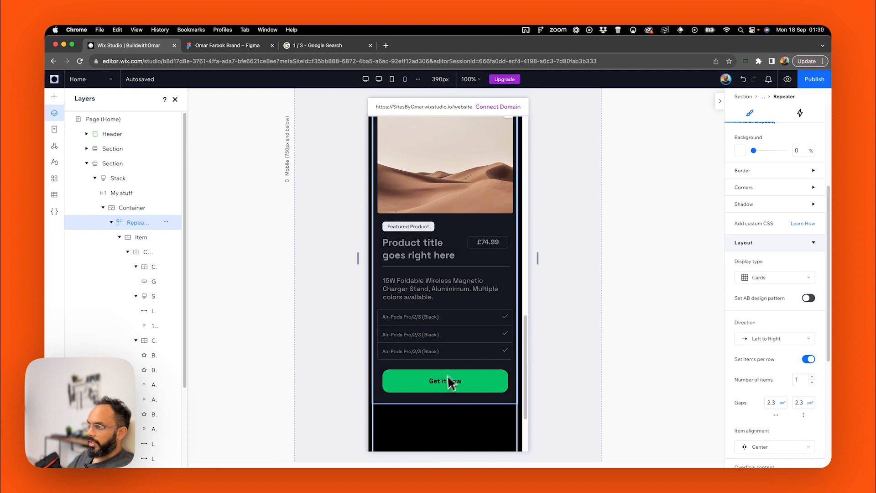
{"action": "scroll", "coordinate": [445, 399], "scroll_direction": "up", "scroll_amount": 3}
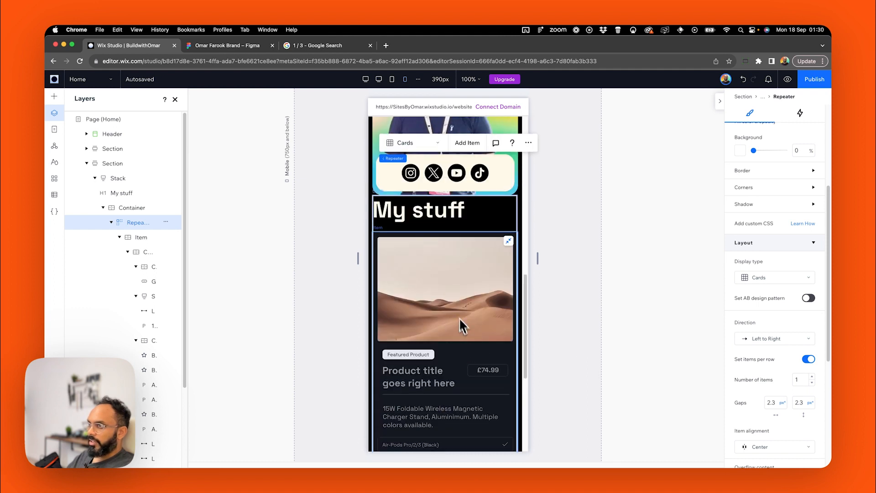
Set the bottom padding of the section above My stuff to 80 px at the 390px mobile breakpoint.
{"action": "left_click", "coordinate": [448, 210]}
{"action": "scroll", "coordinate": [523, 190], "scroll_direction": "up", "scroll_amount": 3}
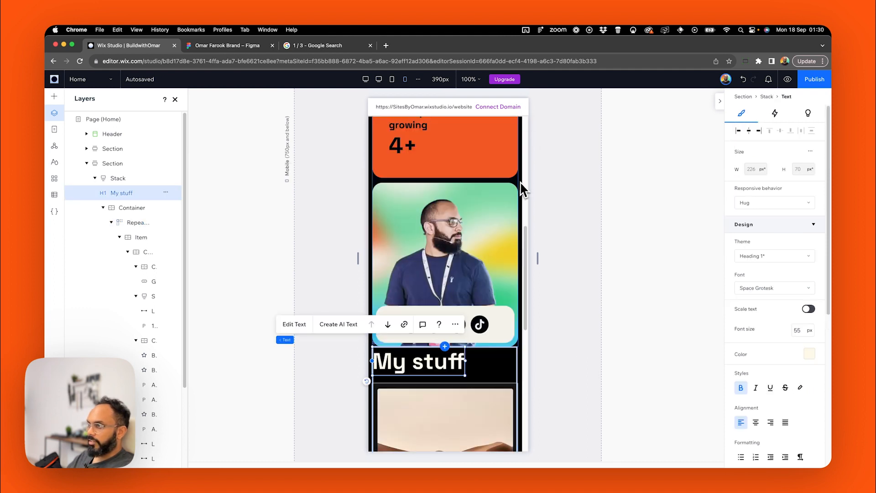
{"action": "left_click", "coordinate": [487, 180]}
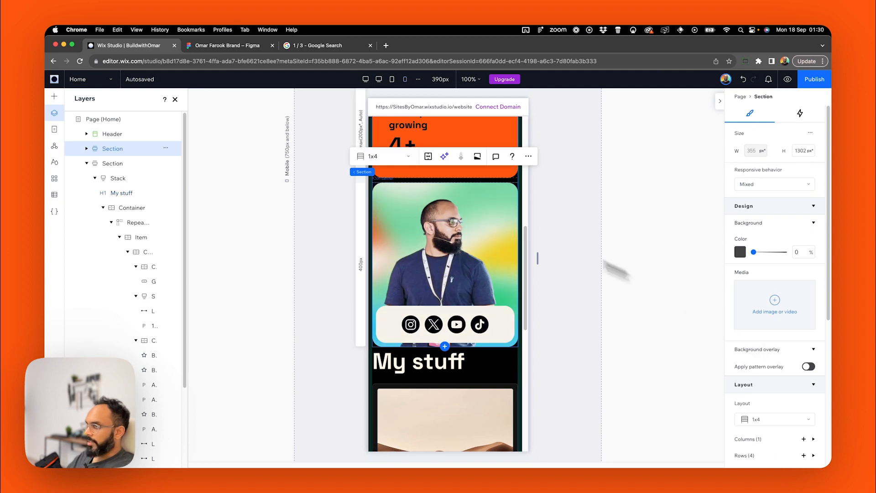
{"action": "scroll", "coordinate": [788, 378], "scroll_direction": "down", "scroll_amount": 5}
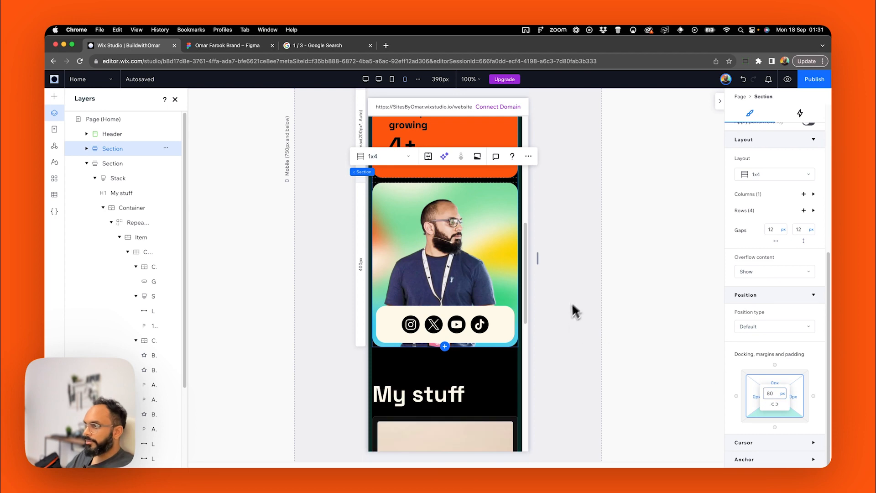
{"action": "left_click", "coordinate": [613, 305]}
Set the My stuff heading's font size to 32 px at the mobile breakpoint.
{"action": "left_click", "coordinate": [442, 404]}
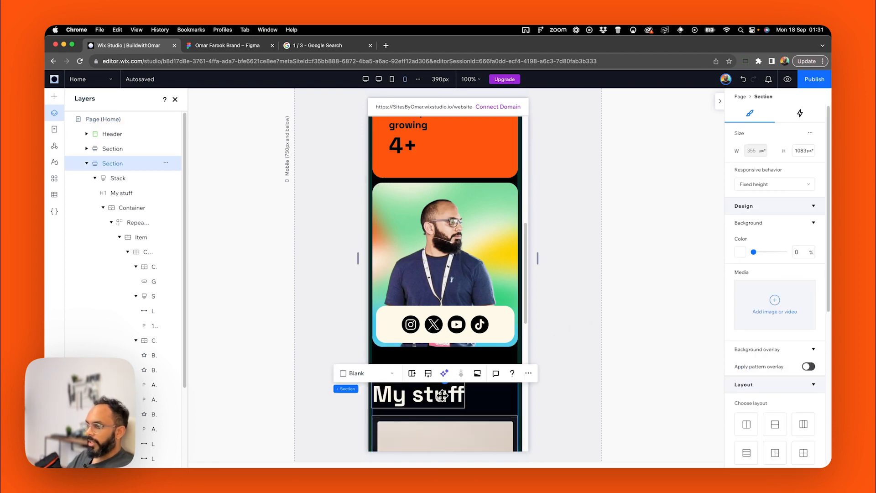
{"action": "left_click", "coordinate": [443, 403]}
{"action": "scroll", "coordinate": [779, 311], "scroll_direction": "down", "scroll_amount": 3}
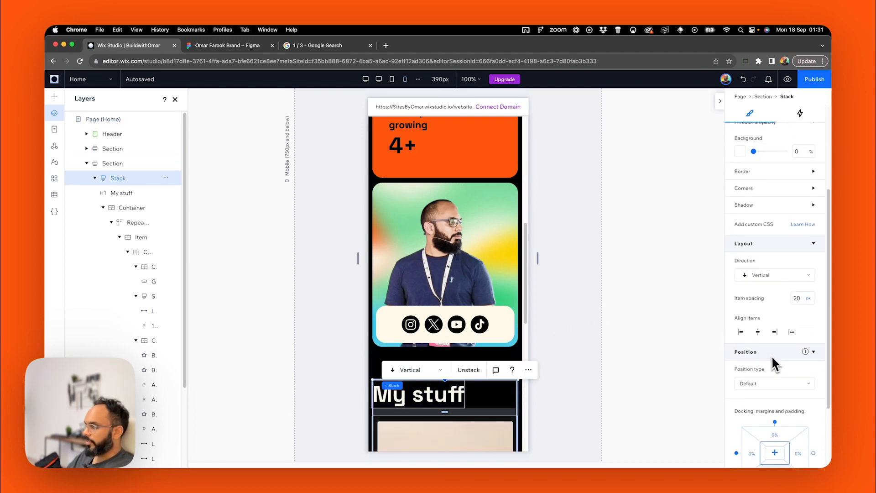
{"action": "scroll", "coordinate": [801, 302], "scroll_direction": "down", "scroll_amount": 2}
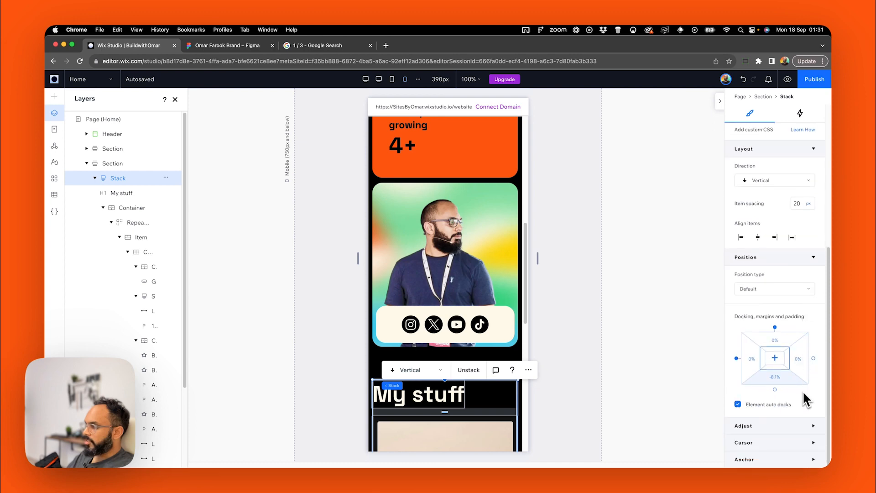
{"action": "scroll", "coordinate": [793, 340], "scroll_direction": "up", "scroll_amount": 5}
{"action": "type", "text": "32"}
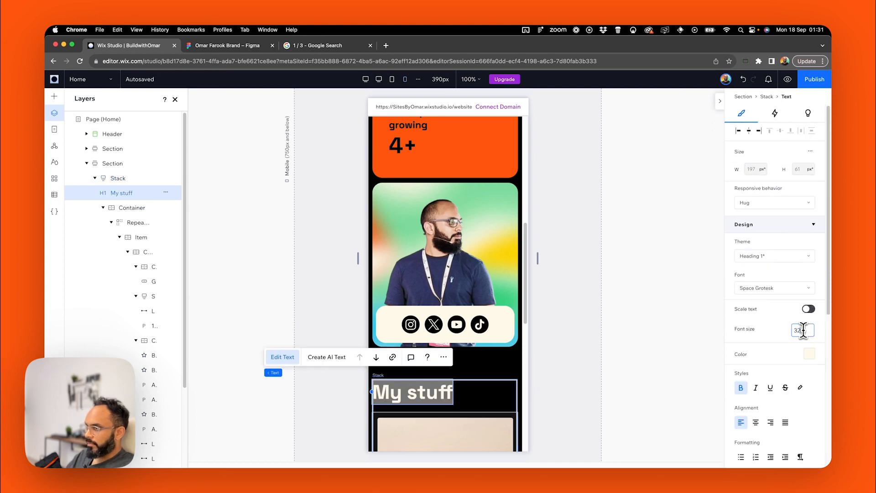
{"action": "left_click", "coordinate": [581, 258]}
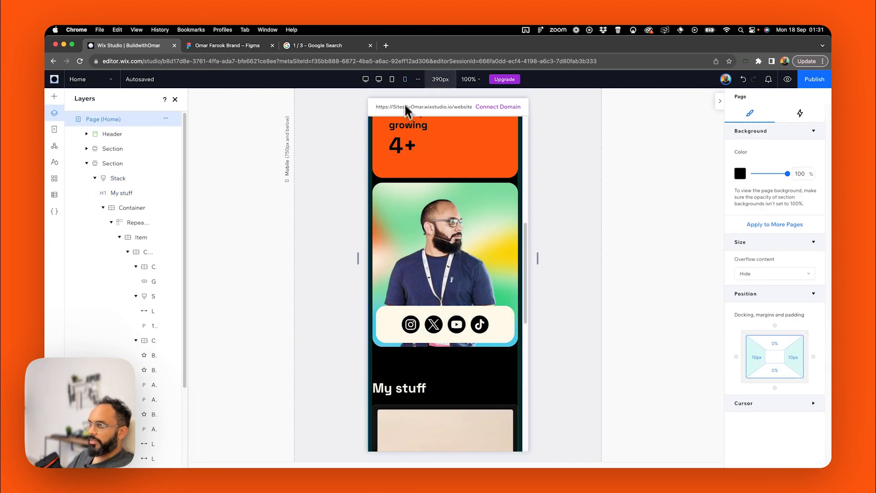
Preview the mobile site and widen the viewport to about 598 px to check how the product card stretches, and return to editing.
{"action": "left_click", "coordinate": [768, 81]}
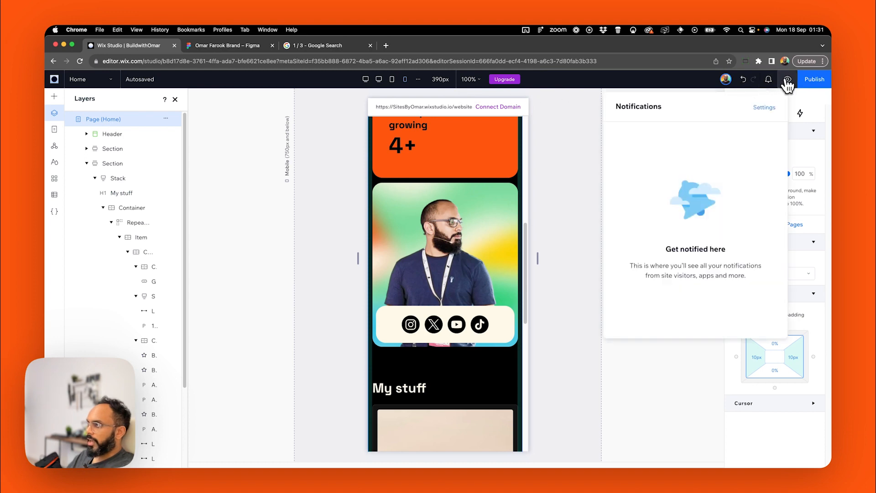
{"action": "left_click", "coordinate": [788, 81]}
{"action": "scroll", "coordinate": [489, 241], "scroll_direction": "down", "scroll_amount": 5}
{"action": "scroll", "coordinate": [514, 235], "scroll_direction": "up", "scroll_amount": 1}
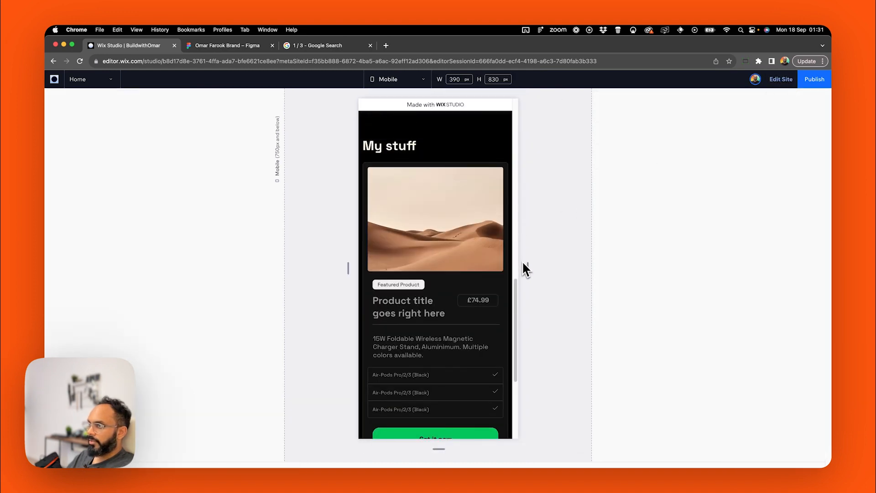
{"action": "left_click_drag", "start_coordinate": [528, 266], "coordinate": [560, 271]}
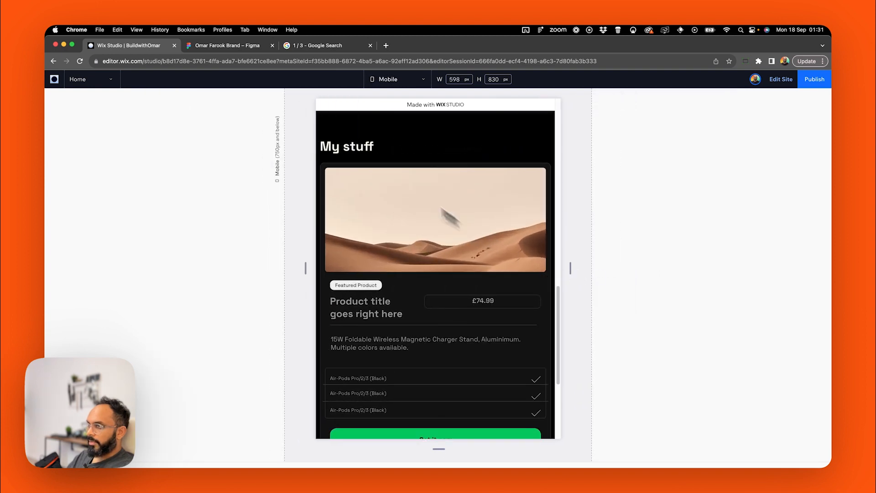
{"action": "left_click", "coordinate": [781, 79]}
{"action": "scroll", "coordinate": [465, 297], "scroll_direction": "down", "scroll_amount": 3}
{"action": "scroll", "coordinate": [468, 295], "scroll_direction": "up", "scroll_amount": 8}
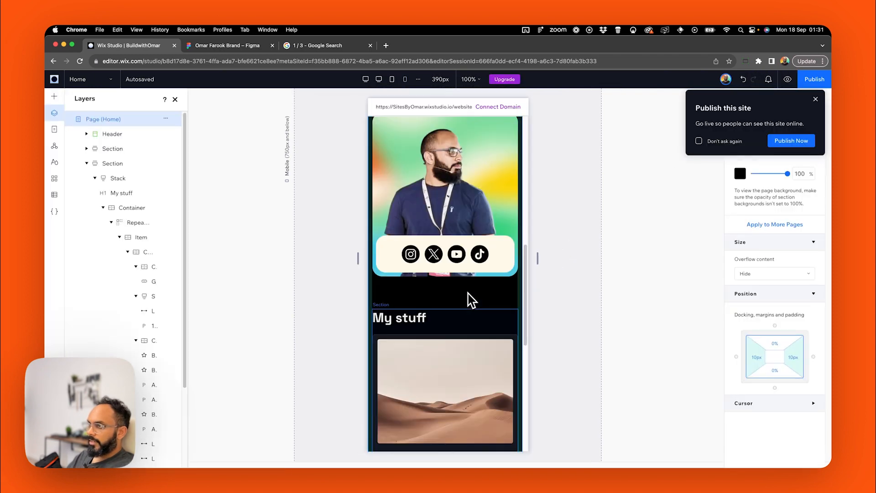
At the 1442px desktop breakpoint, change the second column of the product card's inner 2x6 grid from fraction to pixels.
{"action": "left_click", "coordinate": [366, 79]}
{"action": "scroll", "coordinate": [448, 389], "scroll_direction": "down", "scroll_amount": 5}
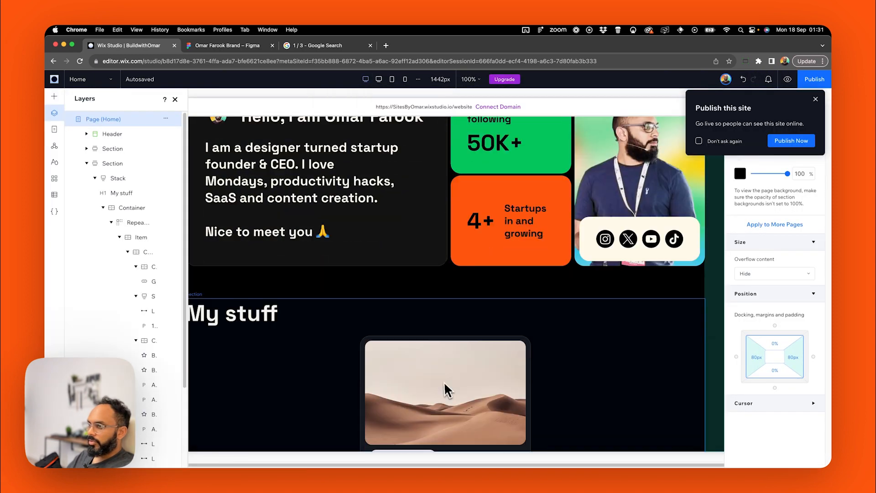
{"action": "left_click", "coordinate": [499, 294]}
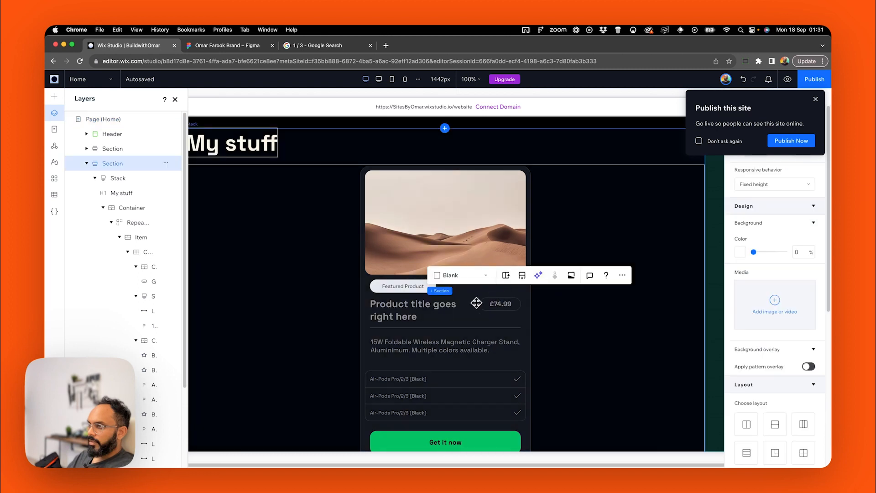
{"action": "left_click", "coordinate": [472, 319]}
{"action": "left_click", "coordinate": [465, 320]}
{"action": "left_click", "coordinate": [424, 323]}
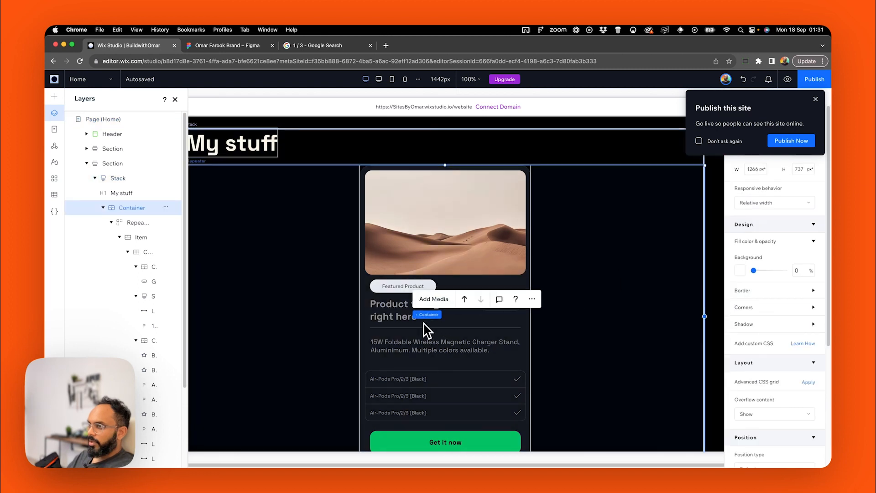
{"action": "left_click", "coordinate": [424, 323]}
{"action": "left_click", "coordinate": [469, 169]}
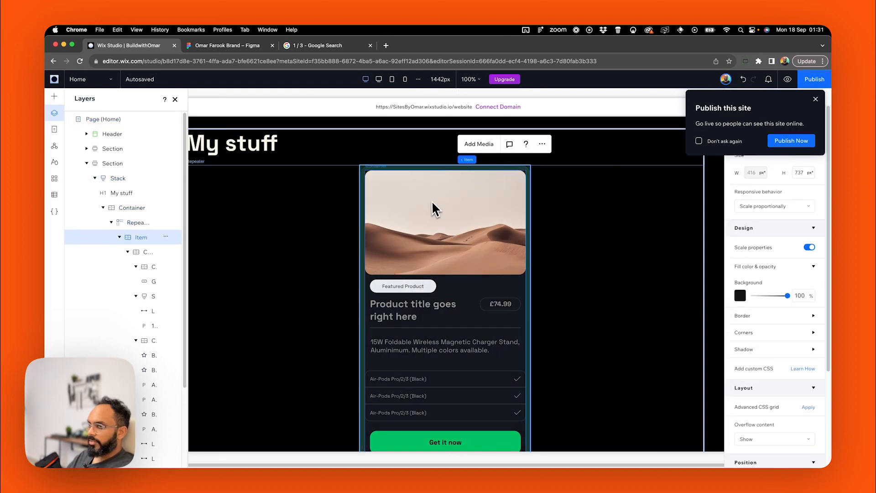
{"action": "left_click", "coordinate": [142, 252]}
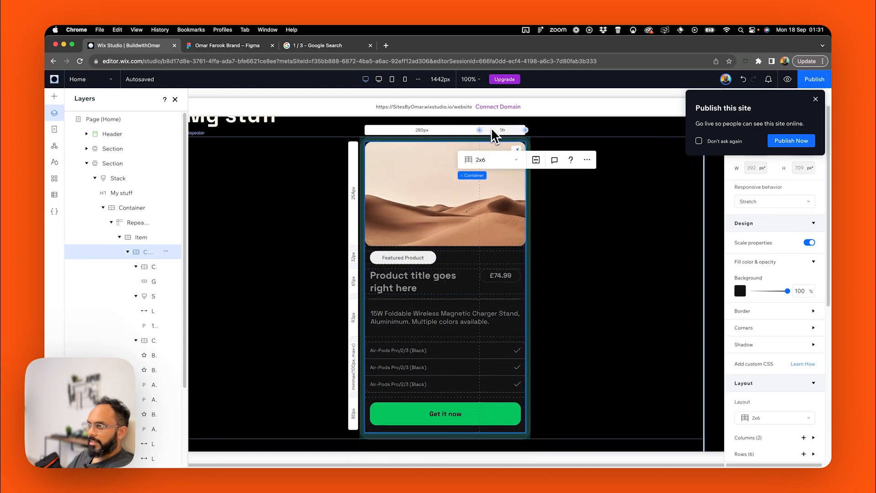
{"action": "left_click", "coordinate": [492, 129]}
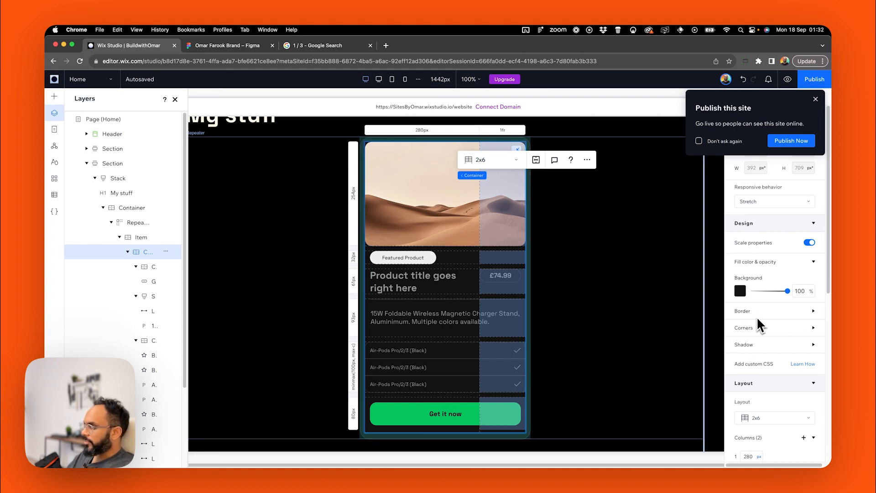
{"action": "scroll", "coordinate": [770, 395], "scroll_direction": "down", "scroll_amount": 5}
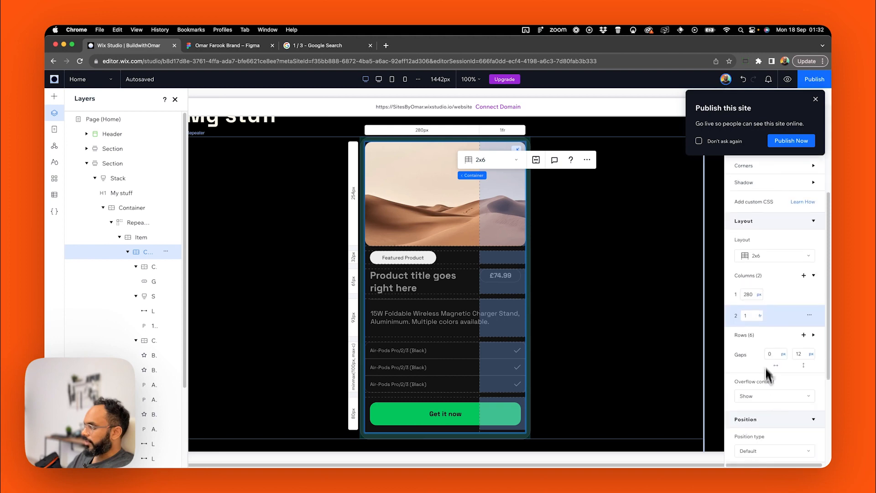
{"action": "left_click", "coordinate": [759, 316]}
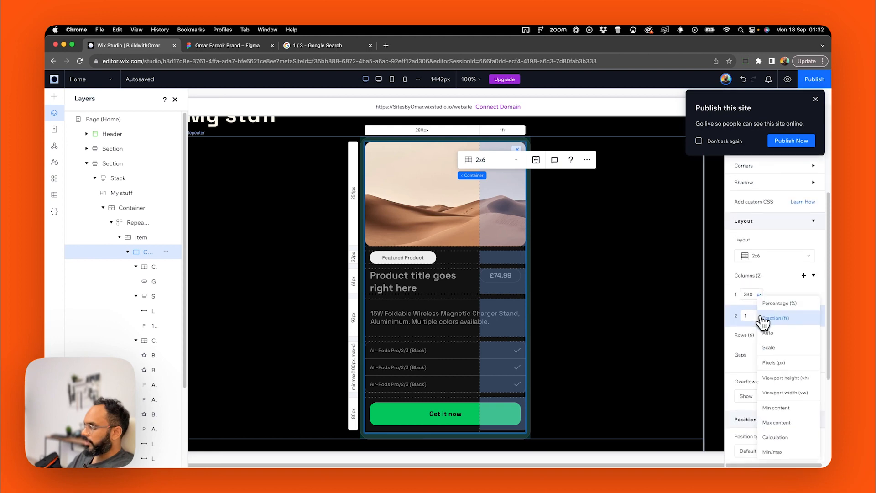
{"action": "left_click", "coordinate": [775, 363]}
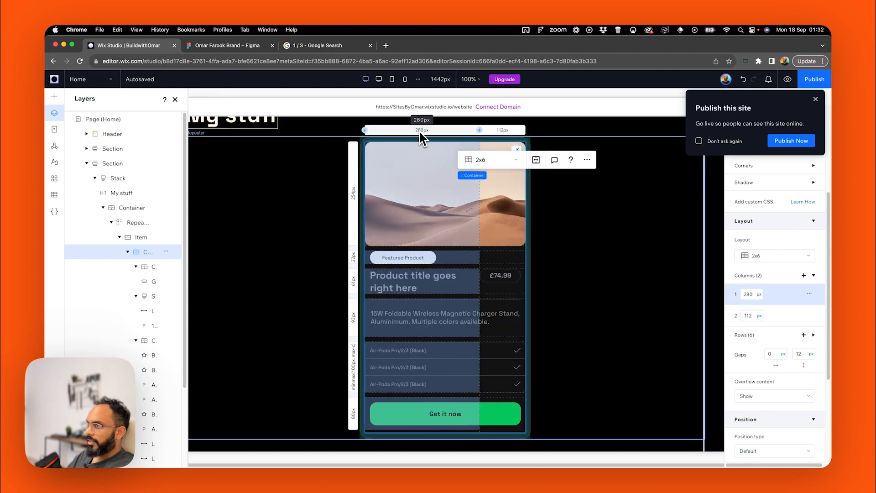
Change the first column of the product card's 2x6 grid to a fraction unit at the desktop breakpoint.
{"action": "left_click", "coordinate": [761, 297]}
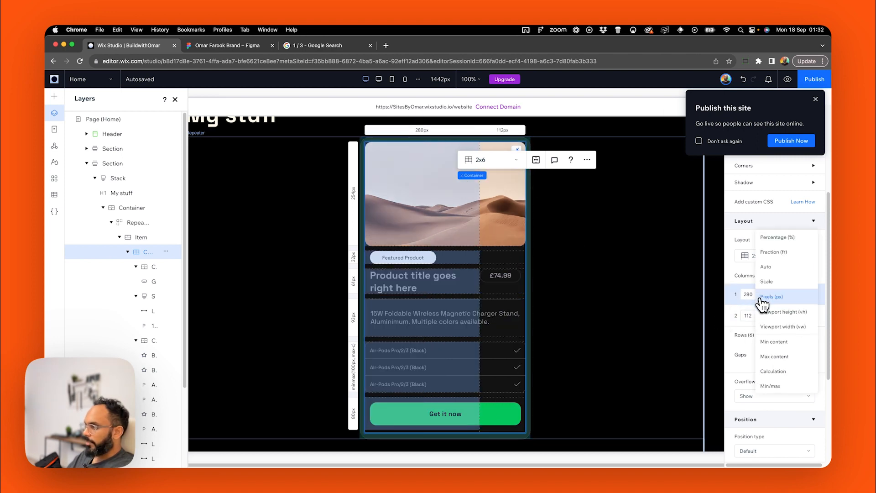
{"action": "left_click", "coordinate": [789, 247]}
{"action": "left_click", "coordinate": [670, 256]}
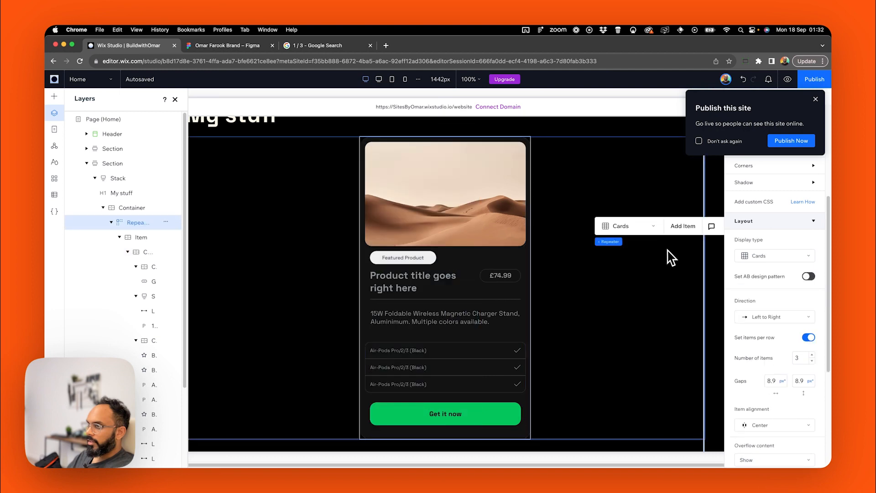
Check the product card at the 1200px, 768px and 390px breakpoints and in a preview resized from mobile to desktop widths.
{"action": "left_click", "coordinate": [379, 79]}
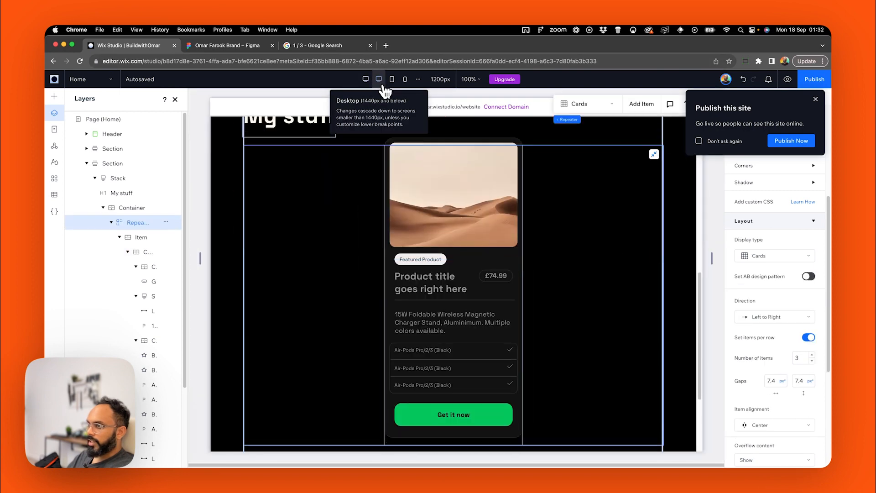
{"action": "left_click", "coordinate": [392, 79]}
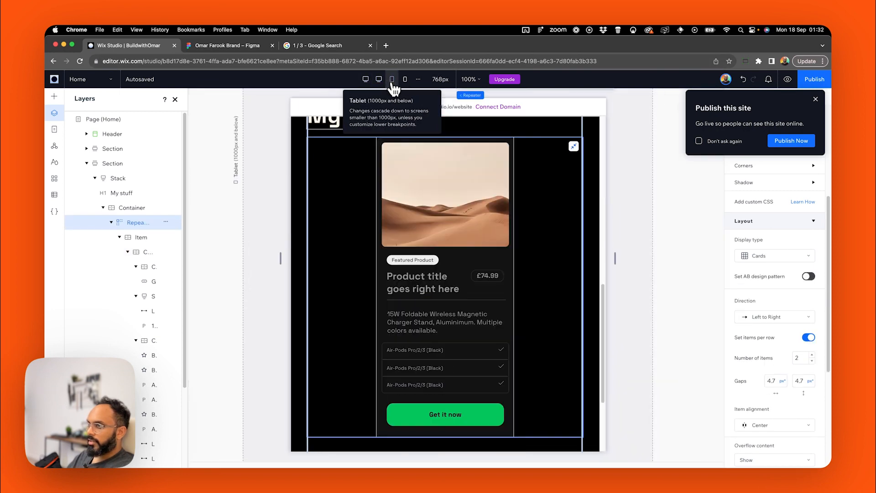
{"action": "left_click", "coordinate": [405, 81]}
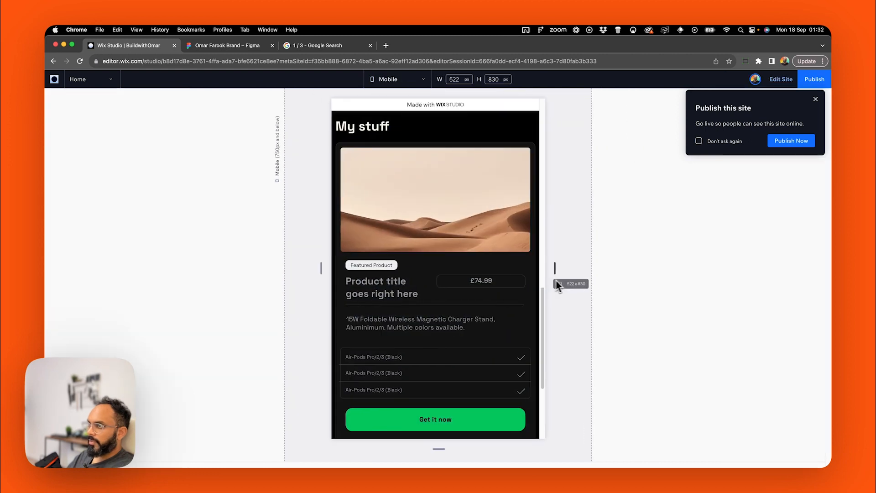
{"action": "left_click_drag", "start_coordinate": [559, 279], "coordinate": [515, 288]}
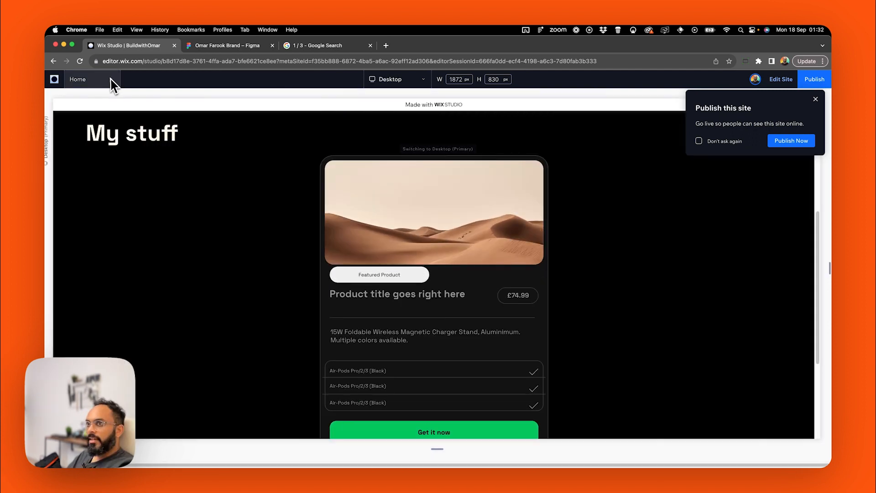
{"action": "left_click", "coordinate": [781, 79]}
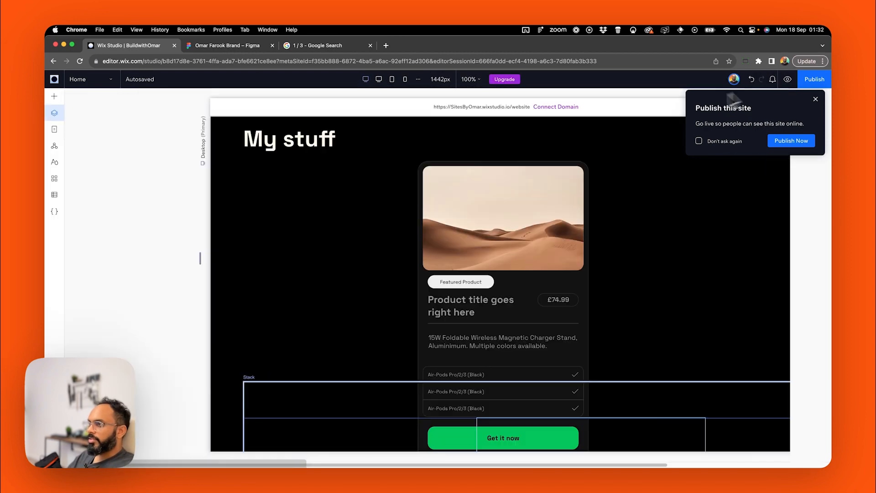
At the 390px mobile breakpoint, set the product card grid's second column to pixels and its first column to a fraction unit.
{"action": "left_click", "coordinate": [405, 79]}
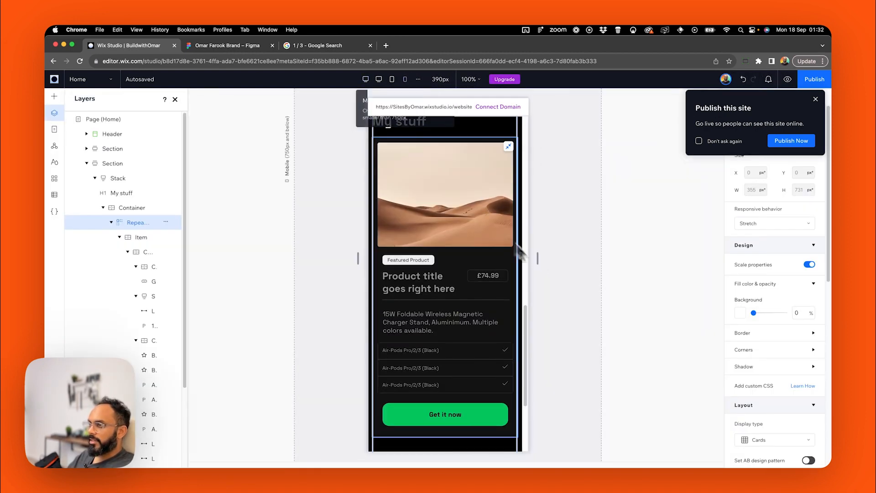
{"action": "left_click", "coordinate": [483, 273]}
{"action": "left_click", "coordinate": [485, 294]}
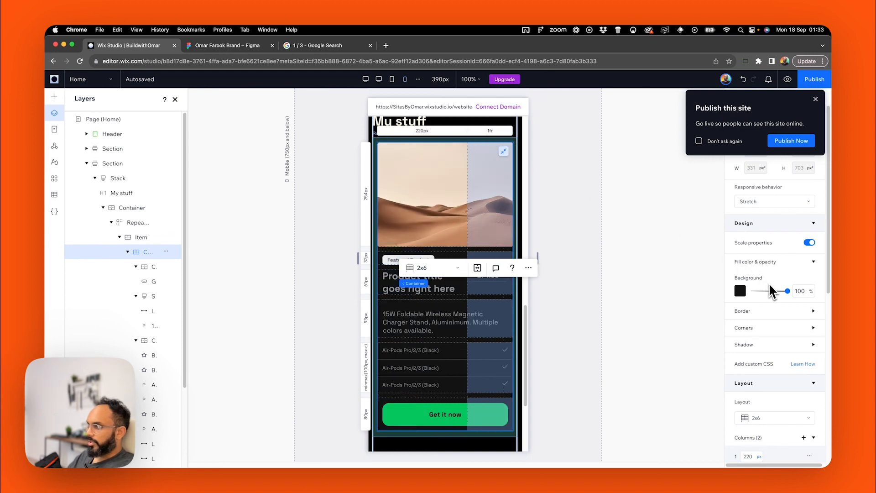
{"action": "scroll", "coordinate": [768, 368], "scroll_direction": "down", "scroll_amount": 5}
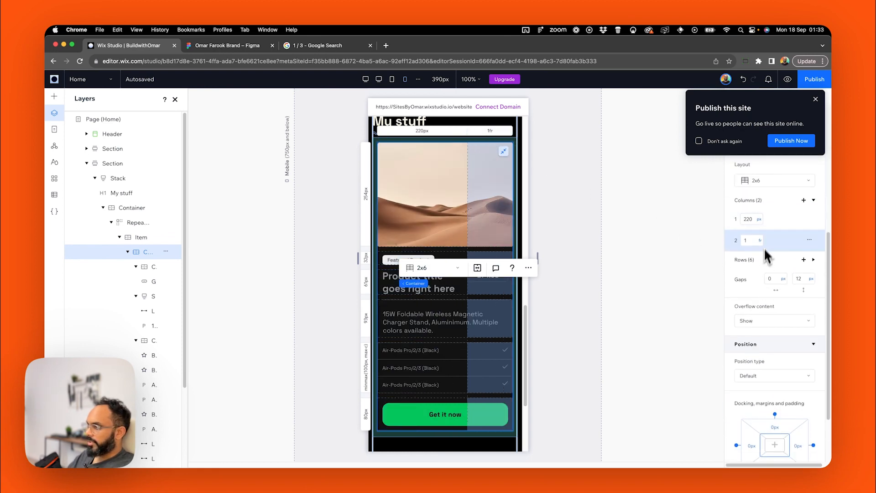
{"action": "left_click", "coordinate": [761, 240]}
{"action": "left_click", "coordinate": [785, 275]}
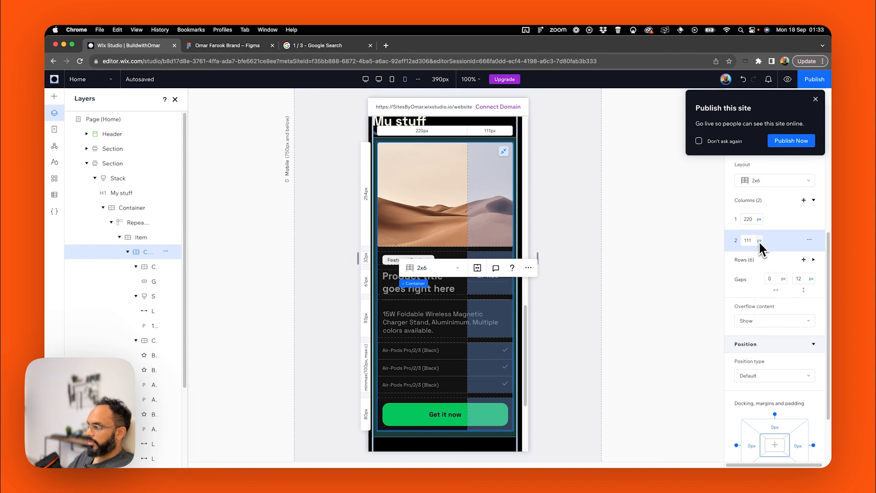
{"action": "left_click", "coordinate": [759, 220]}
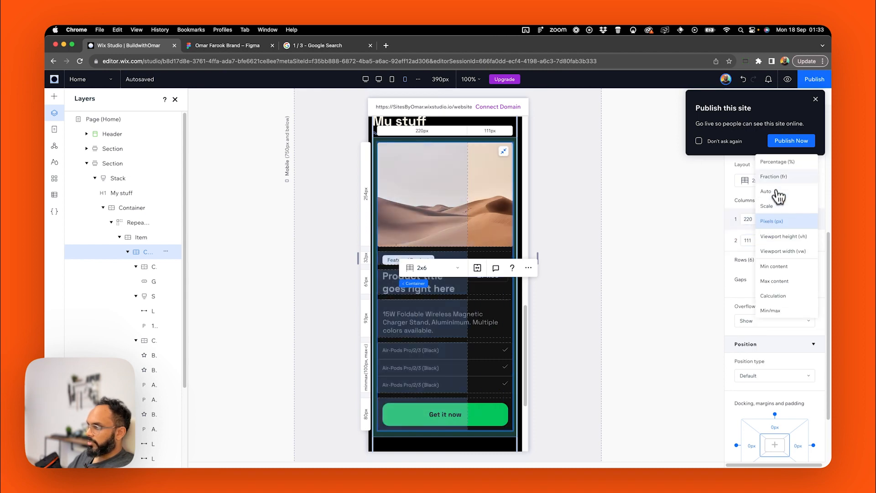
{"action": "left_click", "coordinate": [774, 177]}
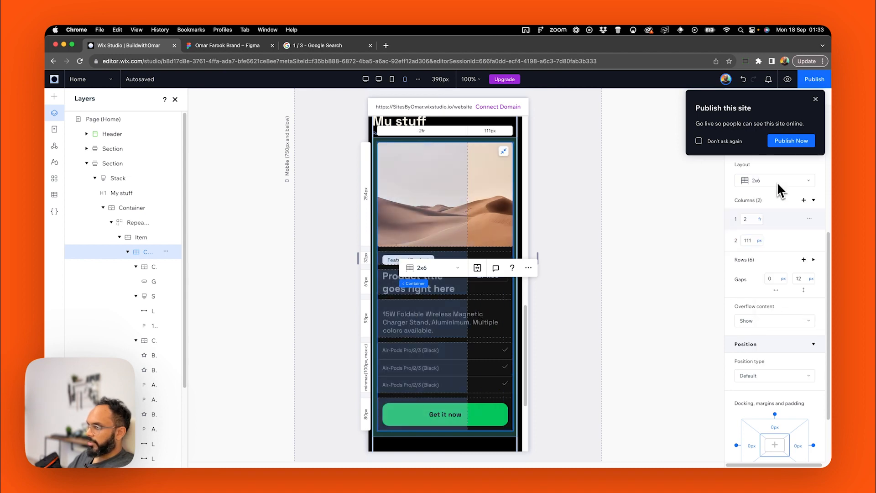
At the 768px tablet breakpoint, set the card grid's second column to 100 px and its first column to a fraction unit.
{"action": "left_click", "coordinate": [392, 80]}
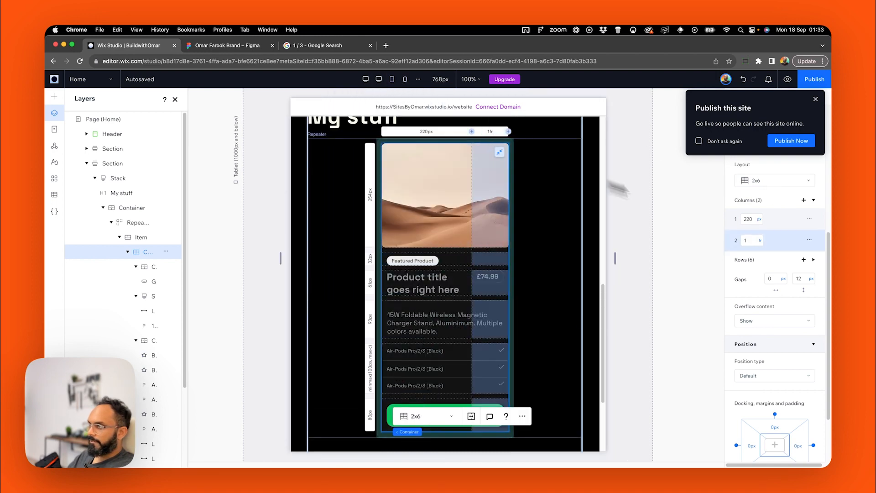
{"action": "left_click", "coordinate": [762, 241]}
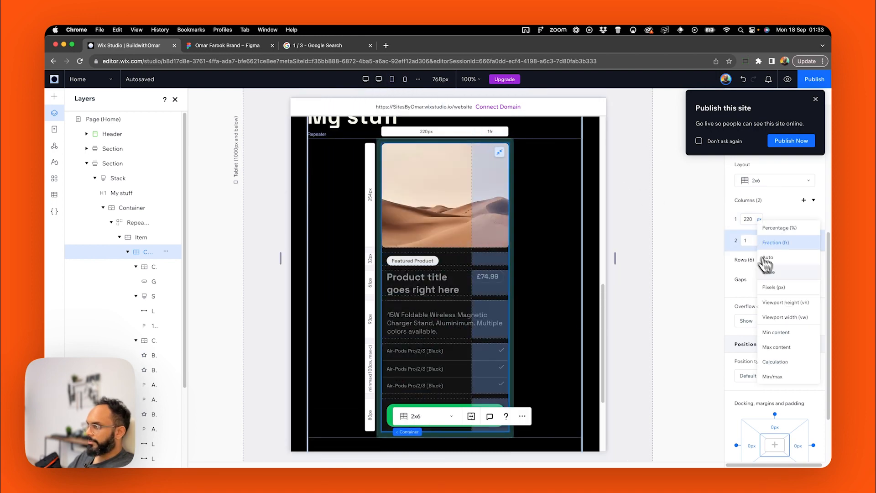
{"action": "left_click", "coordinate": [792, 293]}
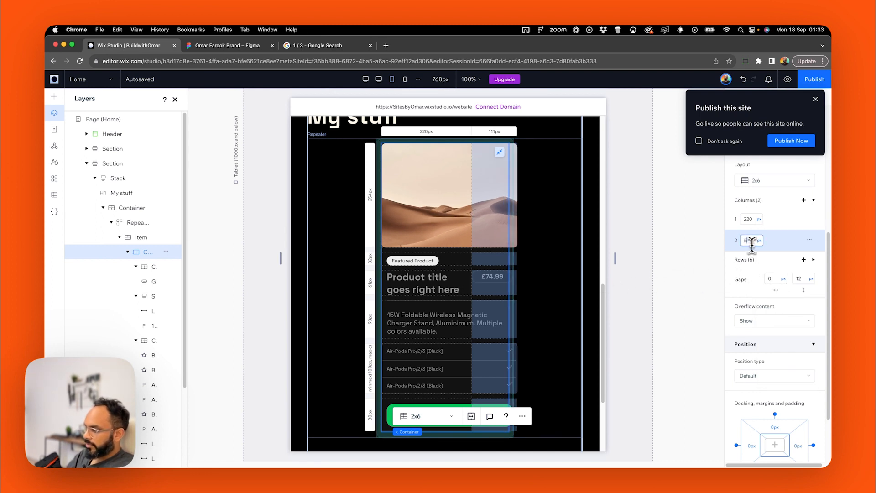
{"action": "key", "text": "Return"}
{"action": "left_click", "coordinate": [750, 240]}
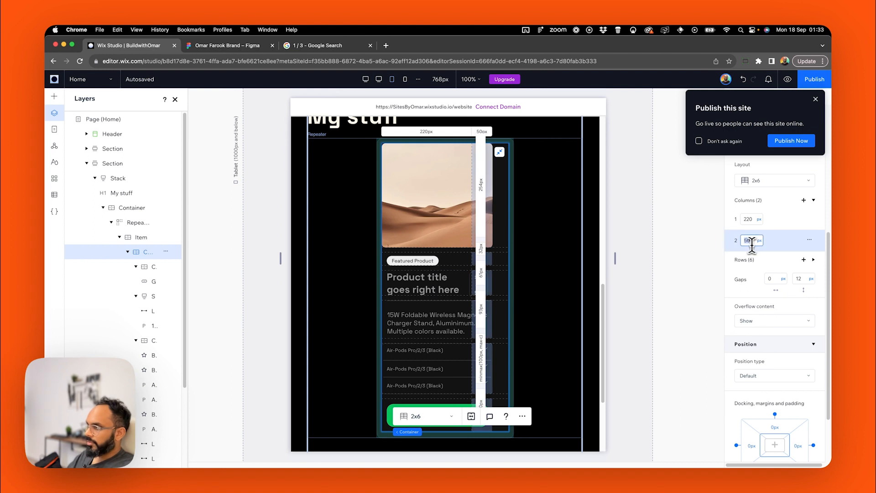
{"action": "type", "text": "100"}
{"action": "key", "text": "Return"}
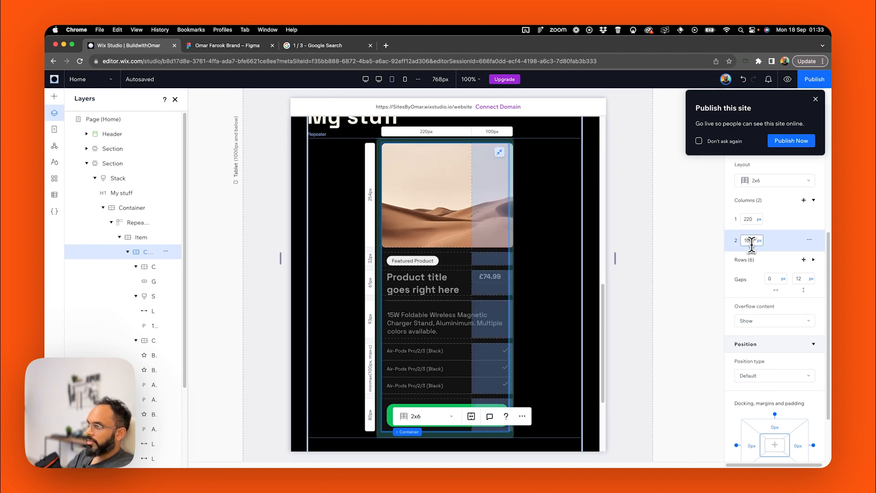
{"action": "left_click", "coordinate": [760, 220]}
{"action": "left_click", "coordinate": [774, 176]}
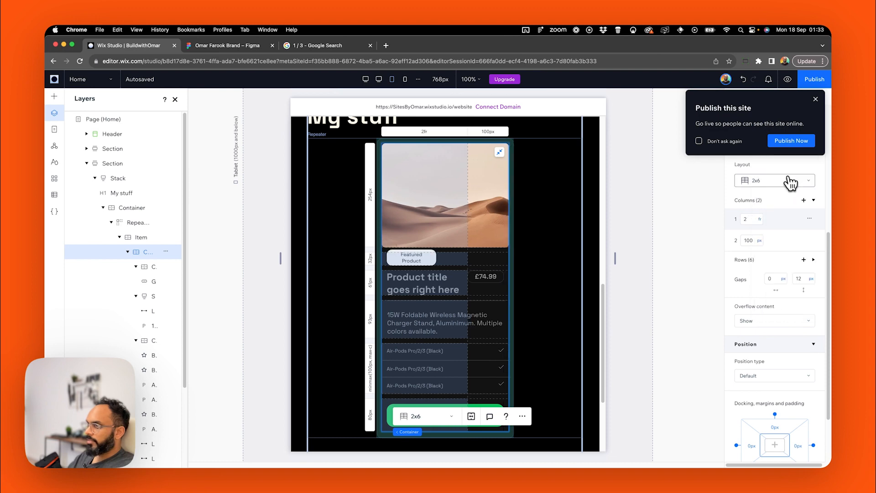
At the 1200px breakpoint, change the card grid's second column to pixels and its first column to a fraction unit.
{"action": "left_click", "coordinate": [379, 80]}
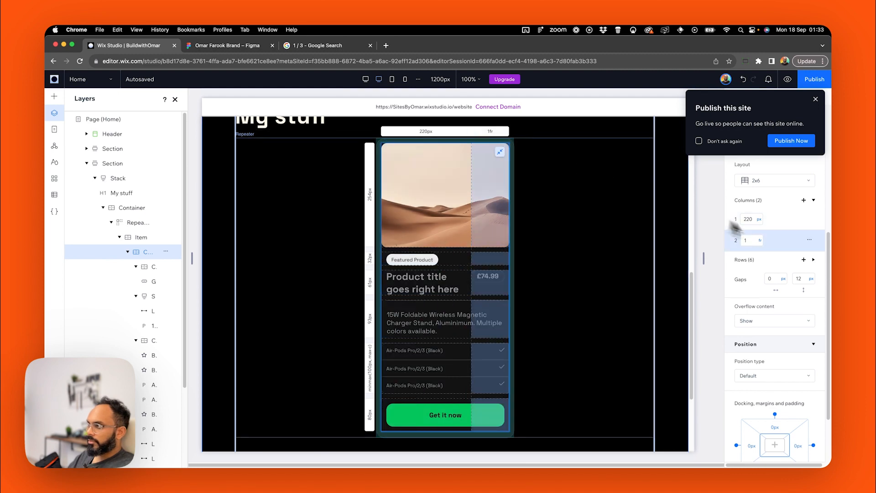
{"action": "left_click", "coordinate": [761, 245]}
{"action": "left_click", "coordinate": [777, 287]}
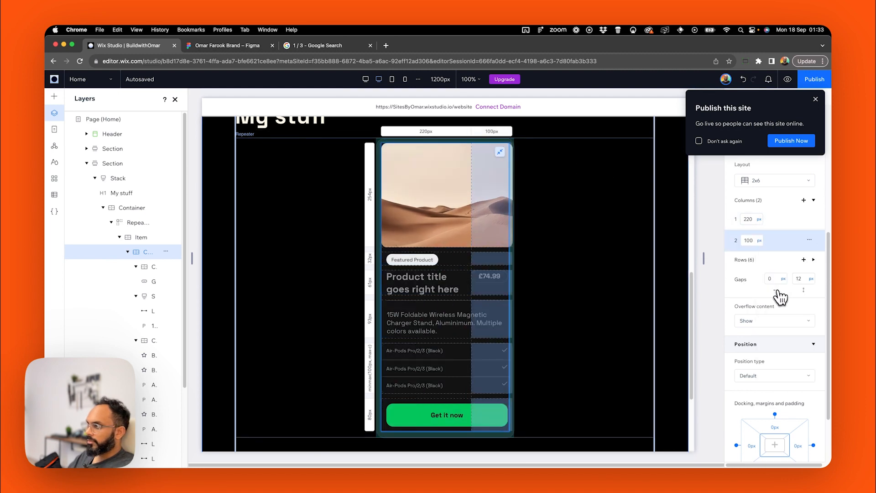
{"action": "left_click", "coordinate": [754, 221]}
{"action": "left_click", "coordinate": [759, 219]}
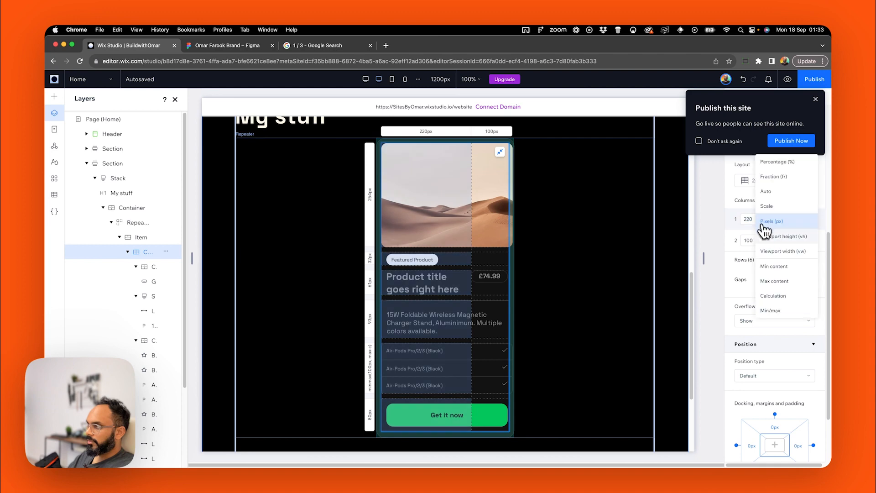
{"action": "left_click", "coordinate": [774, 182]}
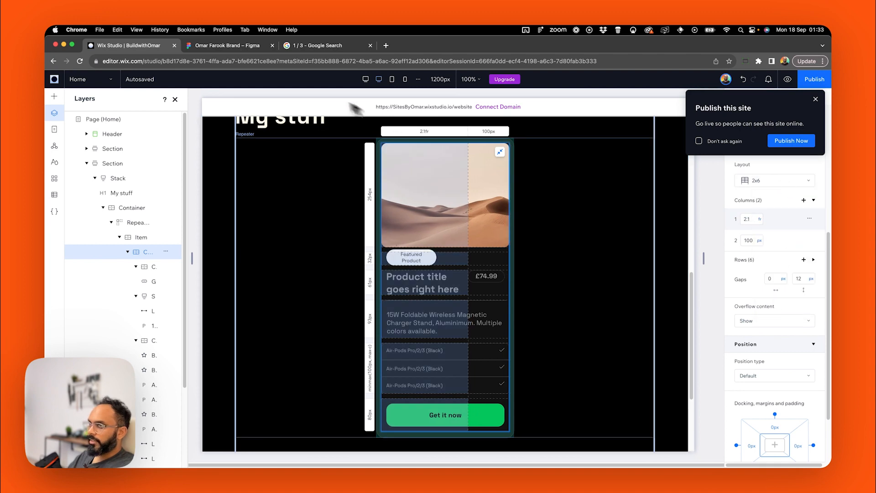
Preview the product card from 320px mobile width up to 1872px desktop width and return to editing.
{"action": "left_click", "coordinate": [370, 80]}
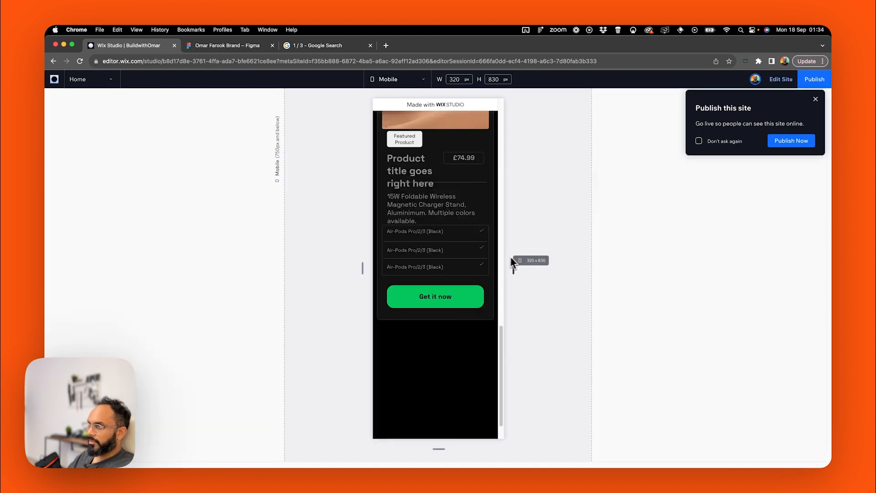
{"action": "left_click_drag", "start_coordinate": [510, 257], "coordinate": [807, 253]}
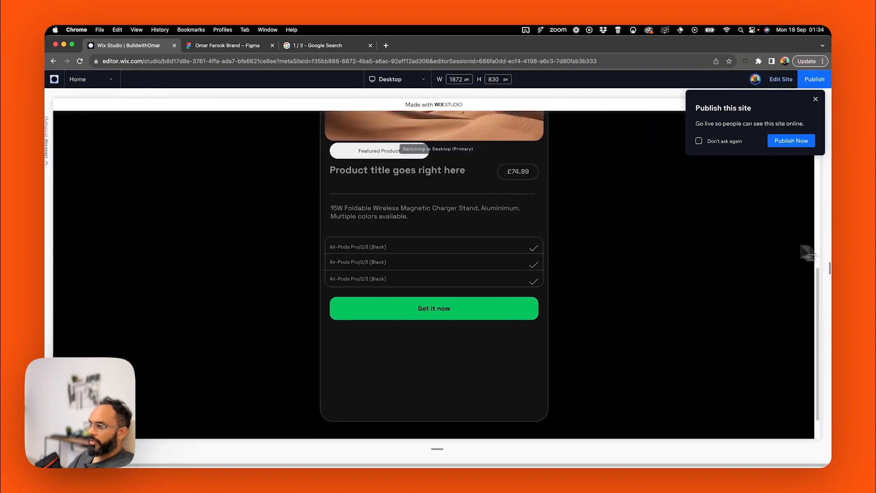
{"action": "scroll", "coordinate": [516, 314], "scroll_direction": "up", "scroll_amount": 8}
{"action": "scroll", "coordinate": [513, 319], "scroll_direction": "down", "scroll_amount": 9}
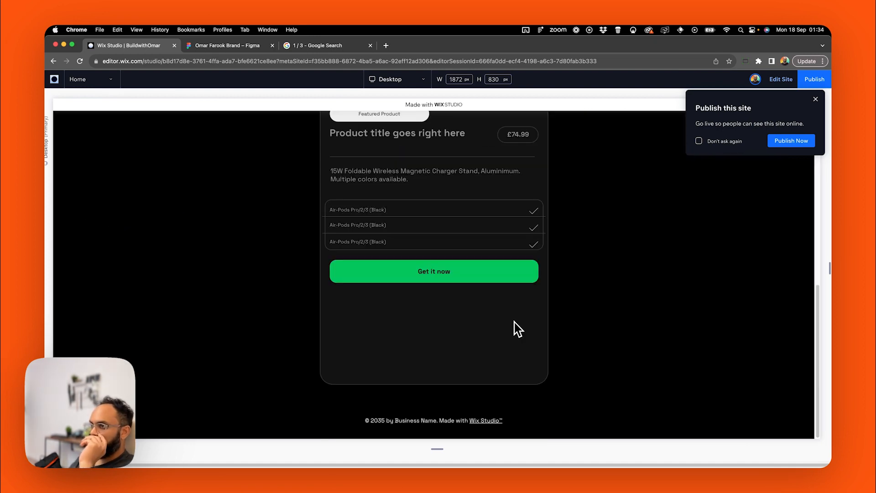
{"action": "scroll", "coordinate": [453, 274], "scroll_direction": "up", "scroll_amount": 1}
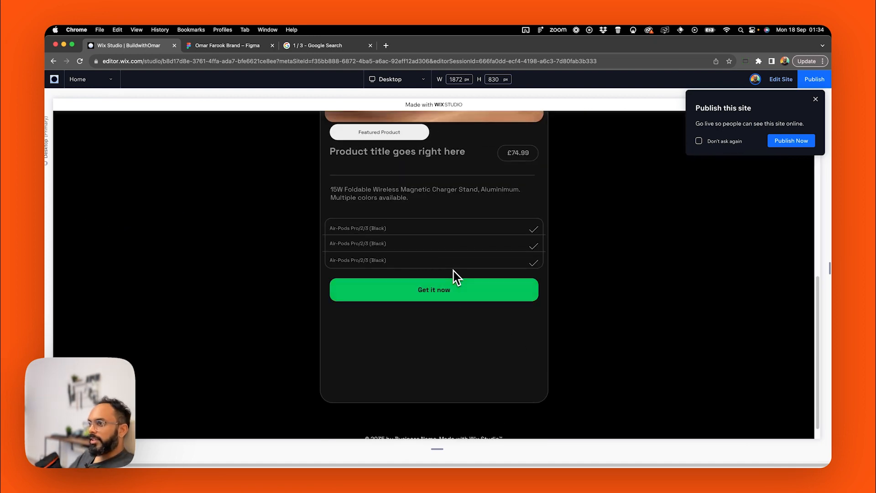
{"action": "left_click", "coordinate": [816, 100]}
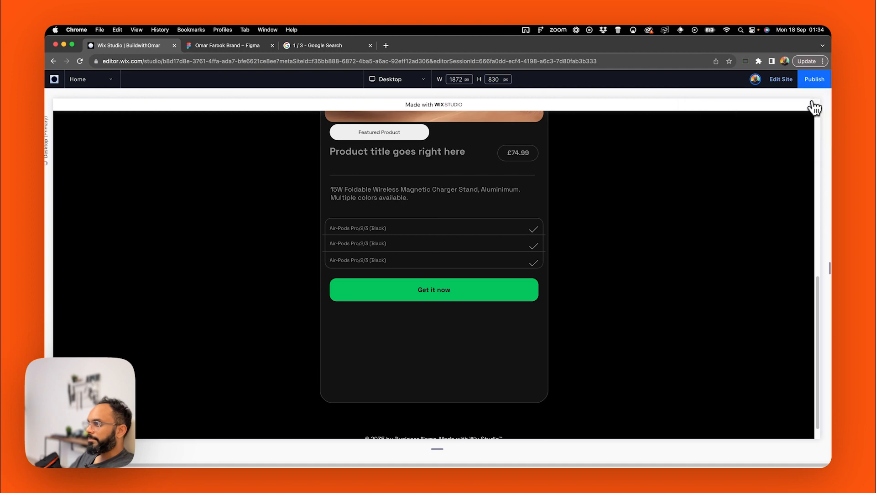
{"action": "left_click", "coordinate": [781, 79]}
Examine the product card at the 1442px desktop breakpoint, including the size, layout and docking settings of its repeater and parent container.
{"action": "scroll", "coordinate": [492, 293], "scroll_direction": "down", "scroll_amount": 6}
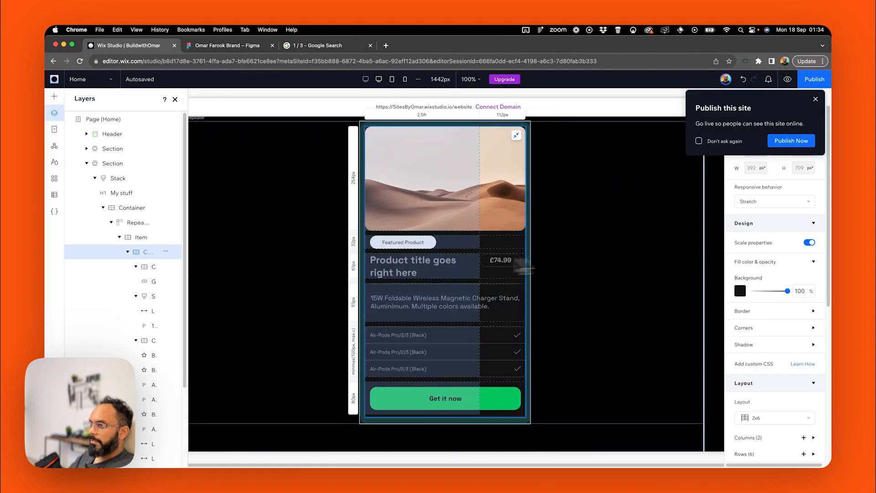
{"action": "scroll", "coordinate": [458, 179], "scroll_direction": "up", "scroll_amount": 2}
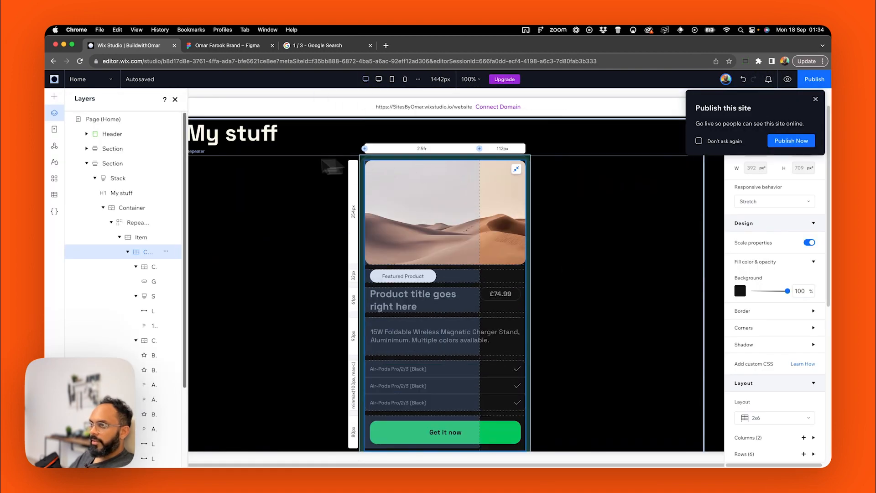
{"action": "left_click", "coordinate": [130, 222]}
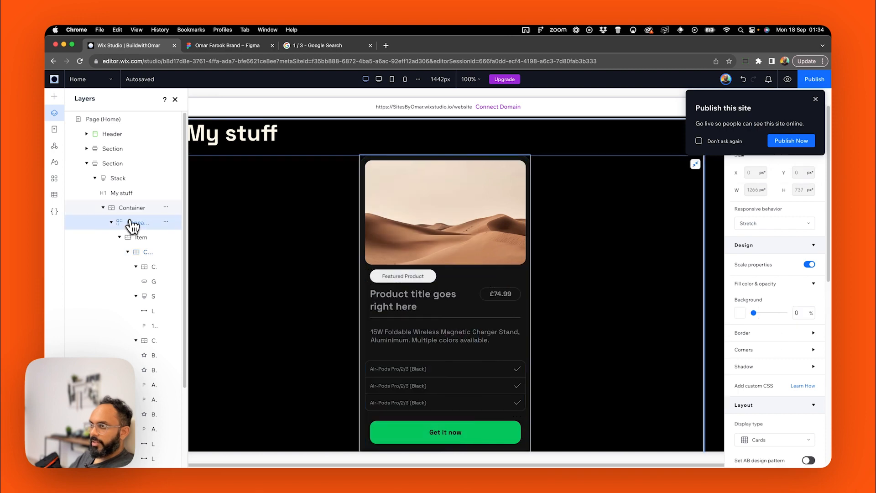
{"action": "left_click", "coordinate": [815, 100]}
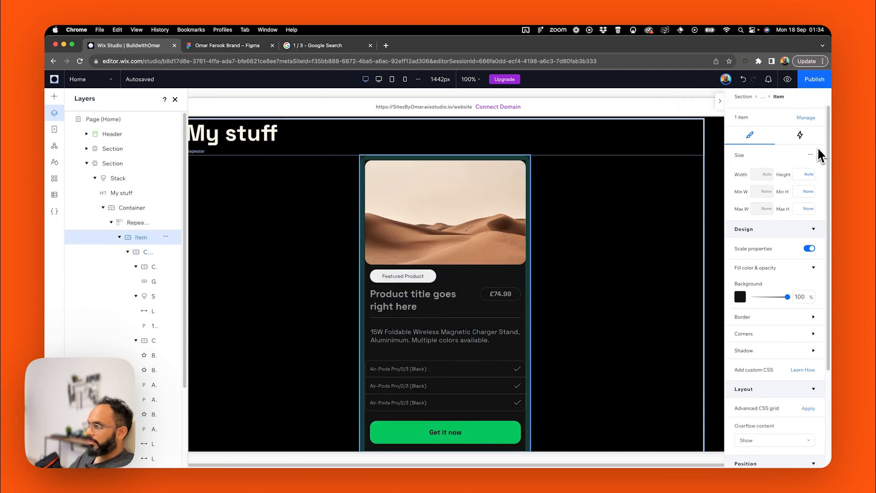
{"action": "scroll", "coordinate": [395, 245], "scroll_direction": "down", "scroll_amount": 3}
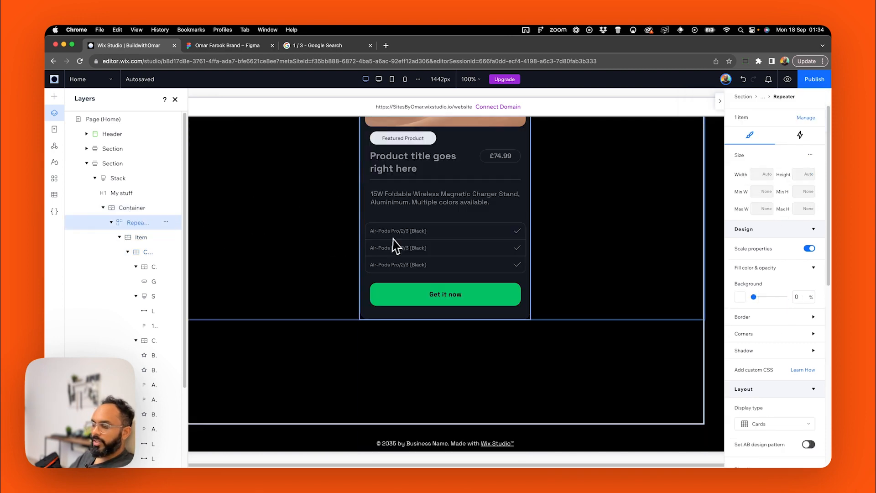
{"action": "scroll", "coordinate": [443, 267], "scroll_direction": "up", "scroll_amount": 3}
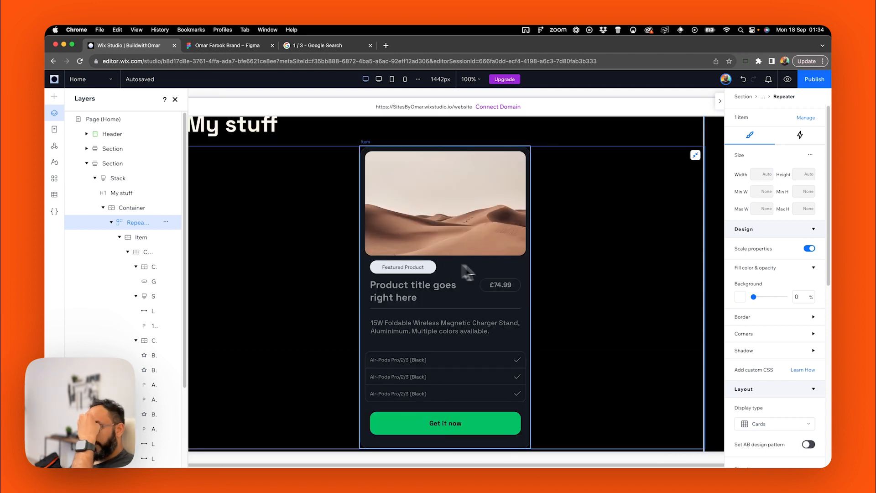
{"action": "scroll", "coordinate": [502, 282], "scroll_direction": "down", "scroll_amount": 3}
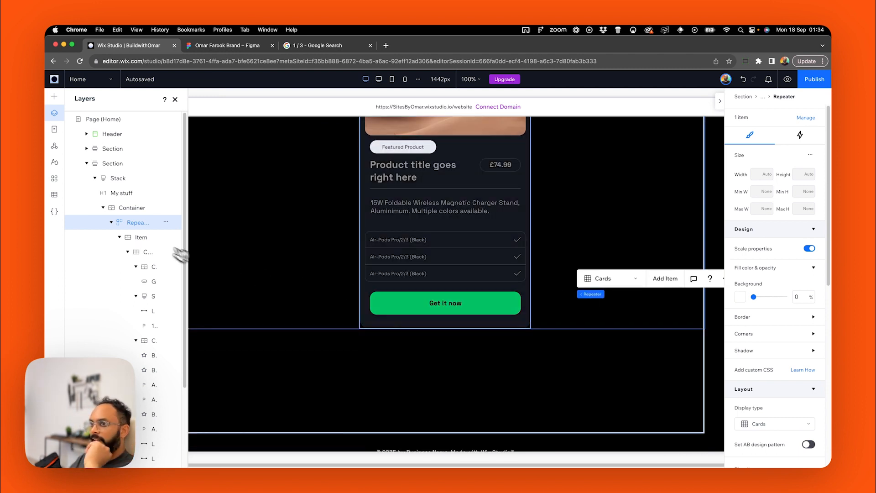
{"action": "left_click", "coordinate": [133, 208]}
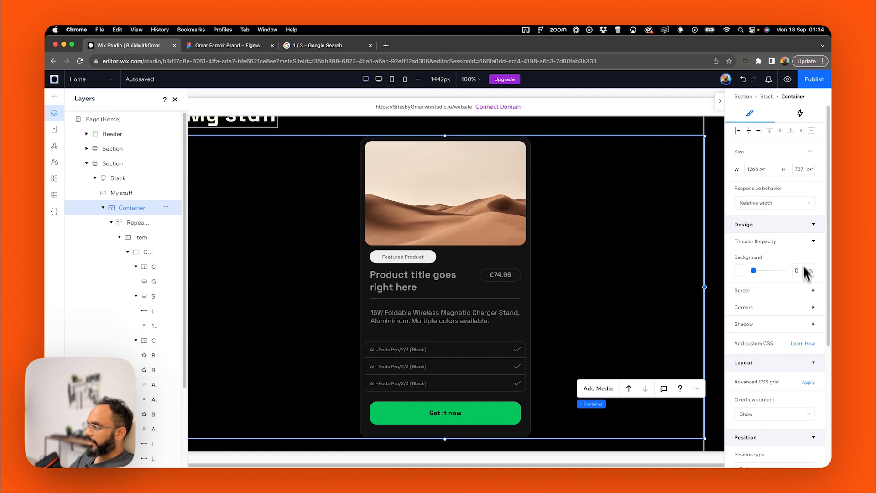
{"action": "scroll", "coordinate": [800, 272], "scroll_direction": "down", "scroll_amount": 5}
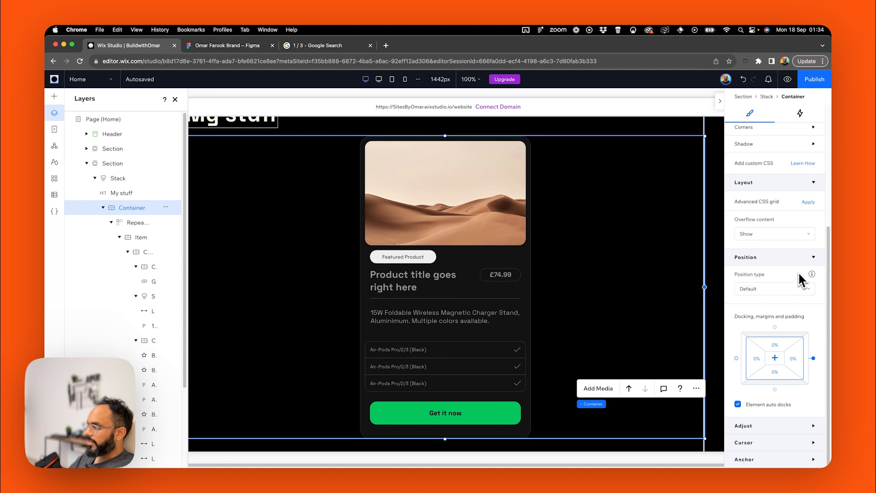
{"action": "scroll", "coordinate": [798, 272], "scroll_direction": "up", "scroll_amount": 5}
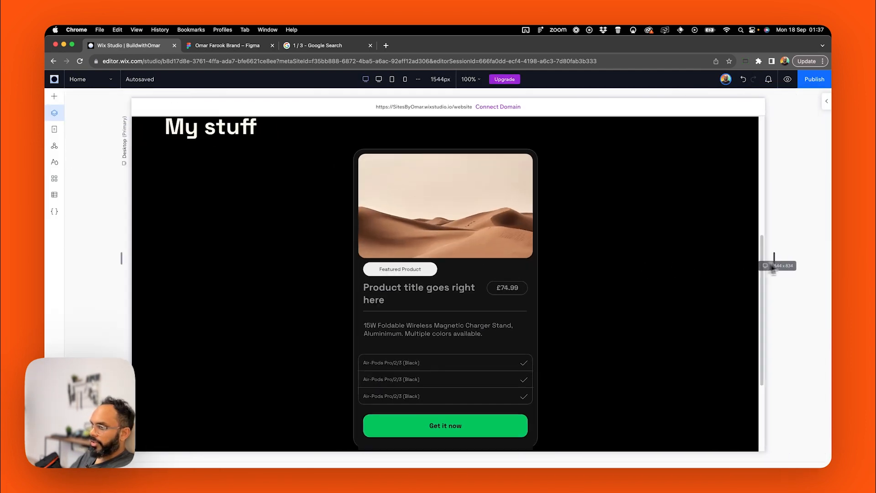
Check the My stuff product card on a widened desktop canvas and in preview at 1878px and 320px widths, and return to editing.
{"action": "left_click_drag", "start_coordinate": [773, 269], "coordinate": [831, 258]}
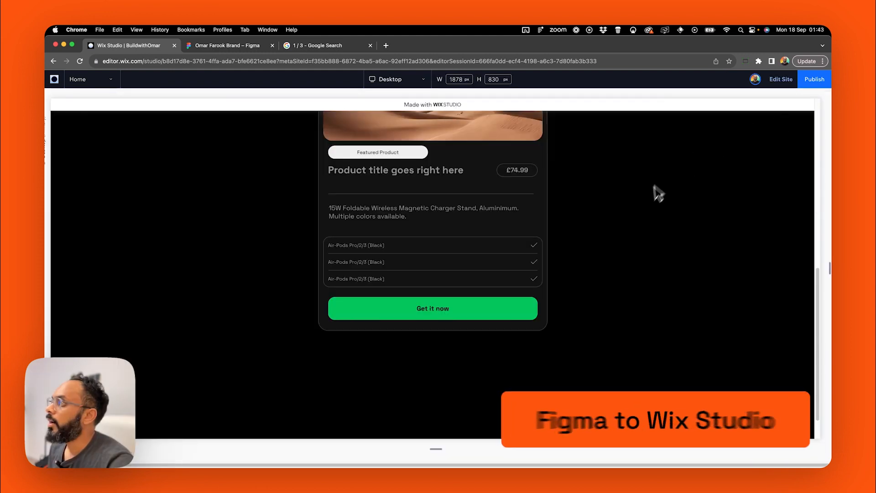
{"action": "scroll", "coordinate": [658, 194], "scroll_direction": "up", "scroll_amount": 4}
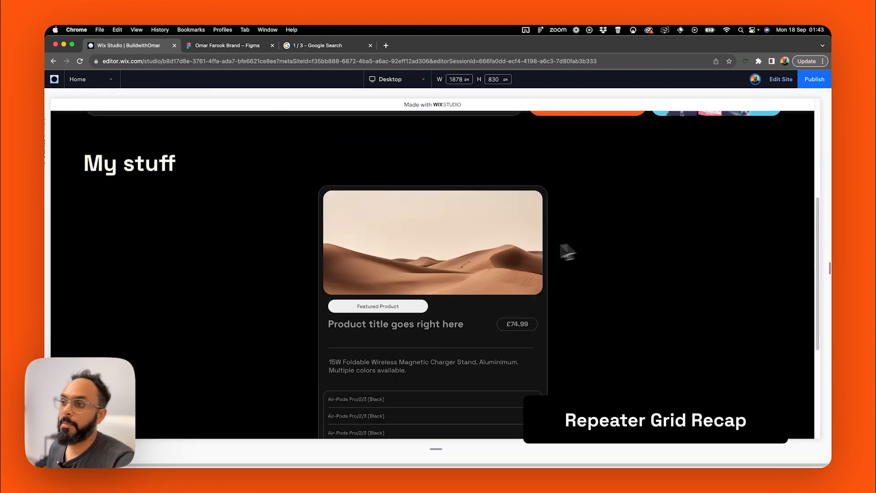
{"action": "scroll", "coordinate": [775, 255], "scroll_direction": "down", "scroll_amount": 4}
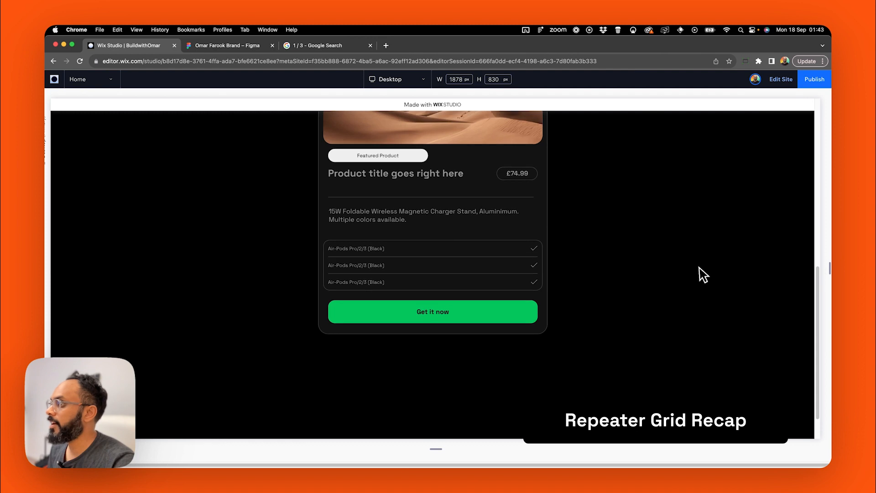
{"action": "scroll", "coordinate": [700, 268], "scroll_direction": "up", "scroll_amount": 1}
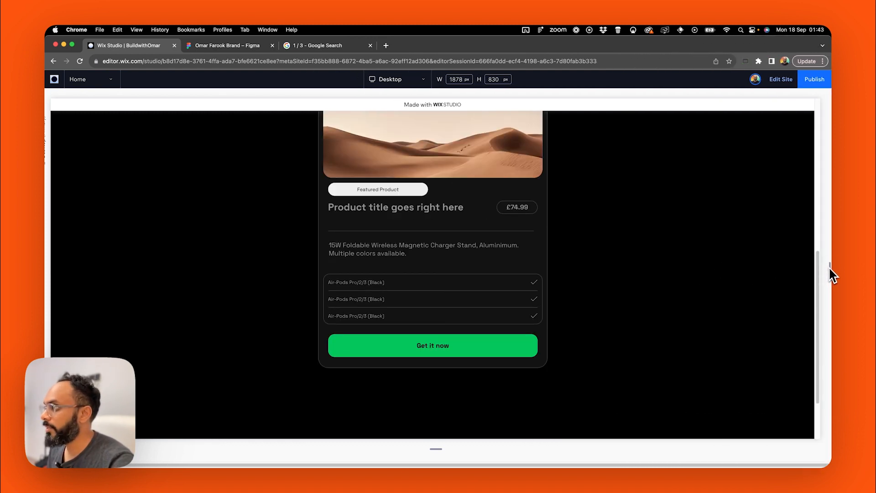
{"action": "left_click_drag", "start_coordinate": [830, 268], "coordinate": [488, 273]}
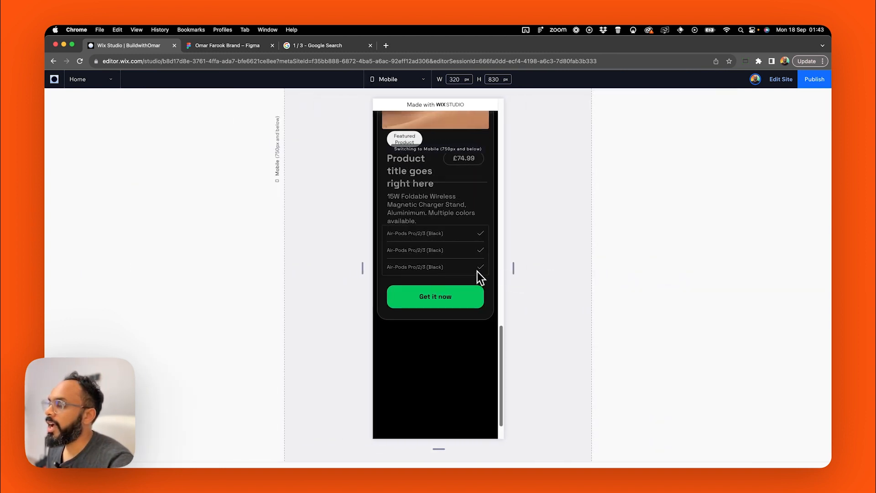
{"action": "scroll", "coordinate": [451, 226], "scroll_direction": "down", "scroll_amount": 2}
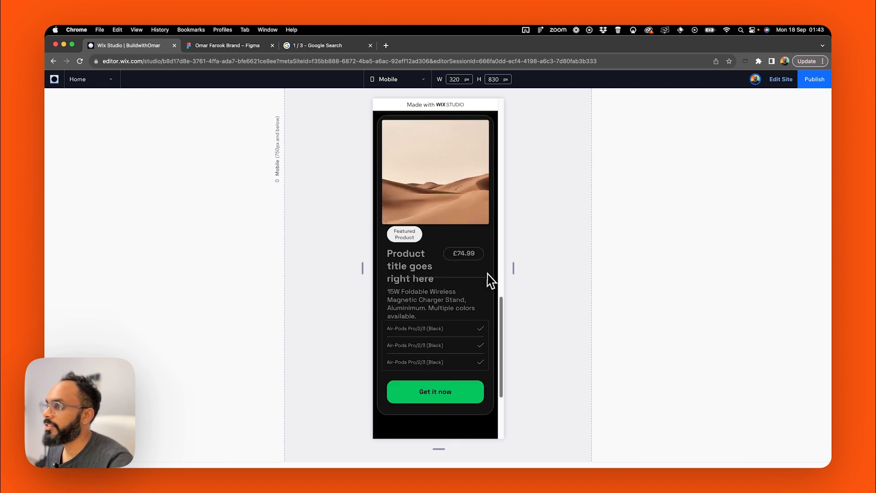
{"action": "left_click_drag", "start_coordinate": [513, 270], "coordinate": [488, 271]}
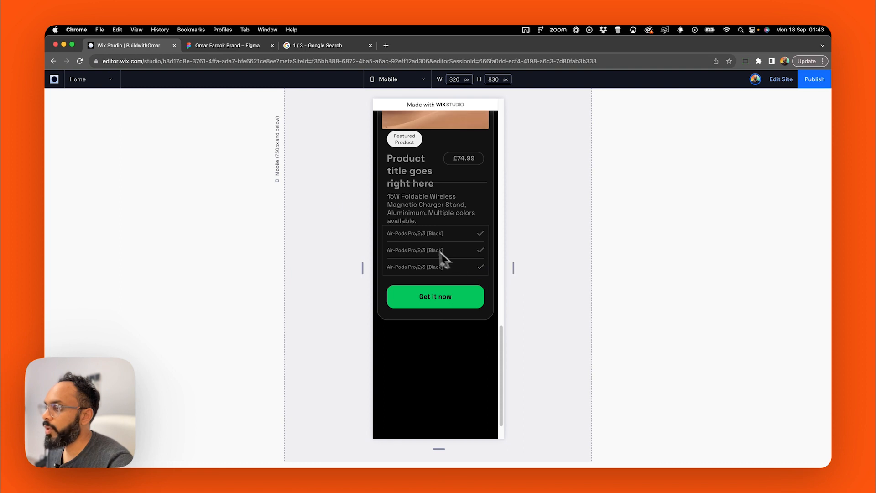
{"action": "scroll", "coordinate": [423, 250], "scroll_direction": "up", "scroll_amount": 2}
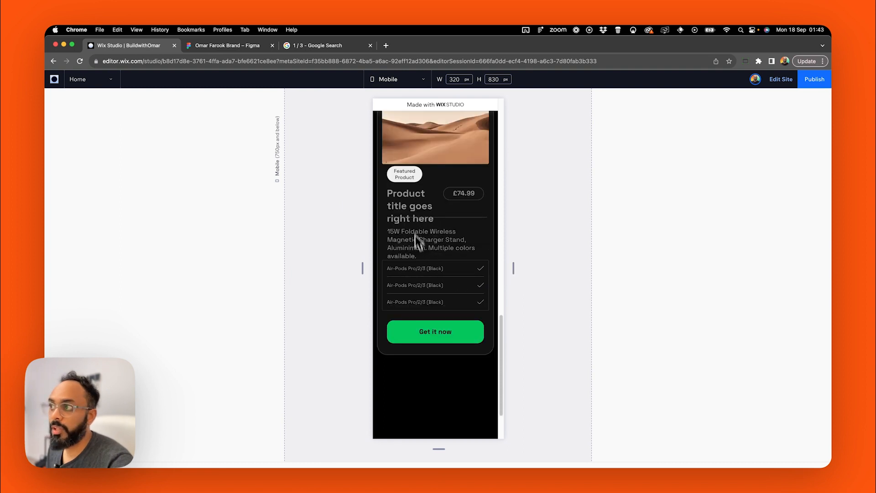
{"action": "scroll", "coordinate": [418, 240], "scroll_direction": "up", "scroll_amount": 5}
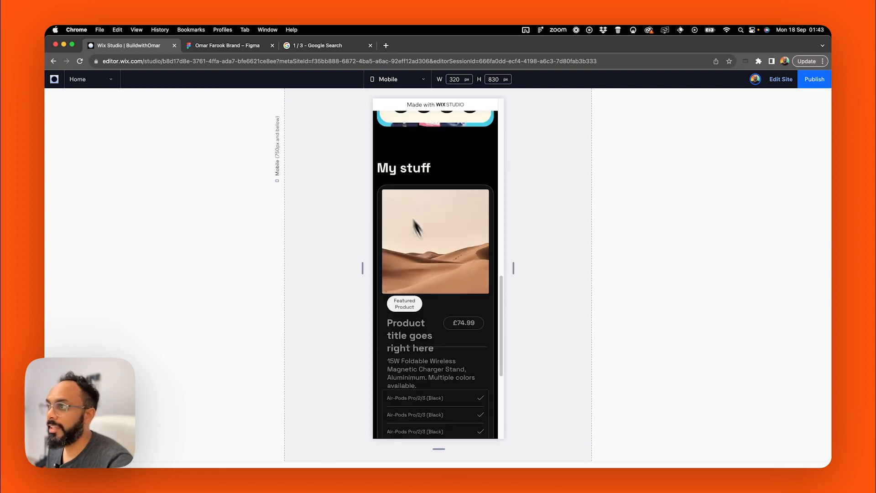
{"action": "left_click", "coordinate": [779, 80]}
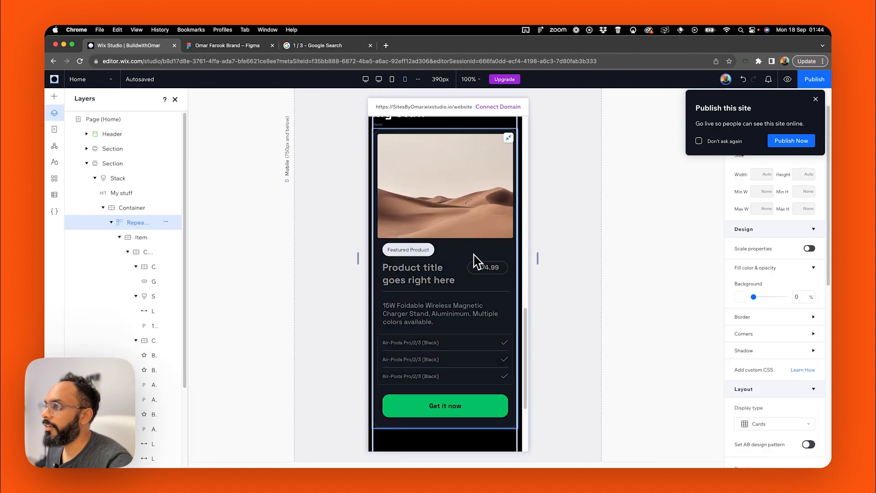
At the 1442px desktop breakpoint, examine how the product card's repeater, item and inner 2x6 container are nested, including the item's padding.
{"action": "left_click", "coordinate": [365, 79]}
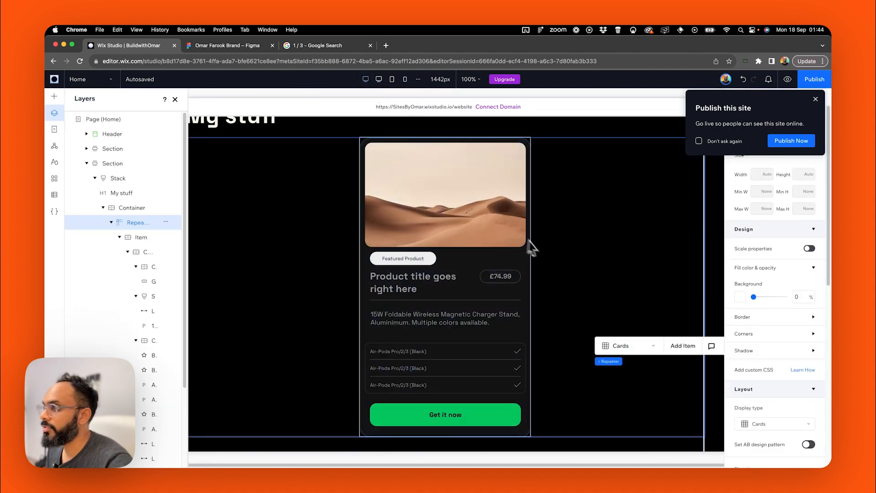
{"action": "left_click", "coordinate": [459, 261]}
{"action": "left_click", "coordinate": [405, 287]}
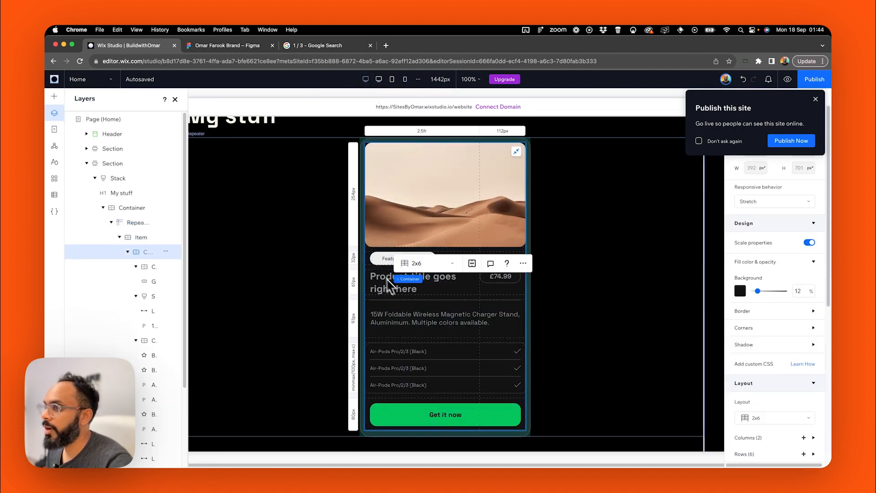
{"action": "left_click", "coordinate": [293, 168]}
{"action": "left_click", "coordinate": [465, 142]}
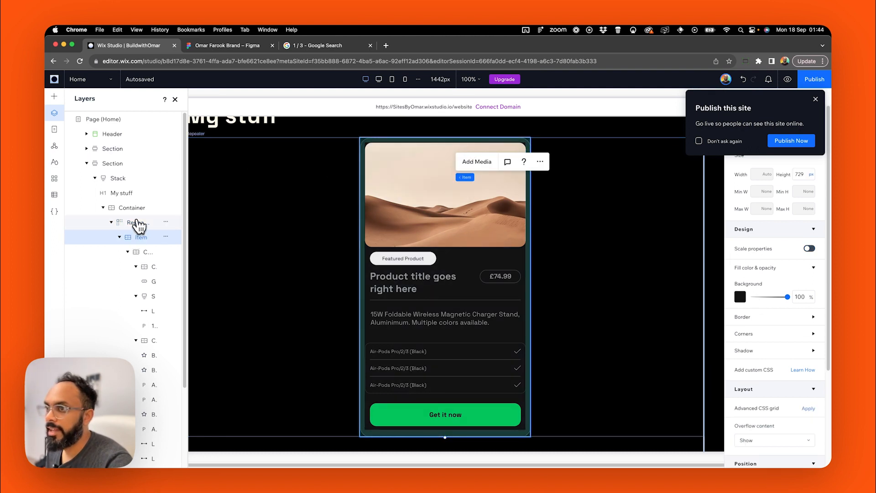
{"action": "left_click", "coordinate": [120, 237]}
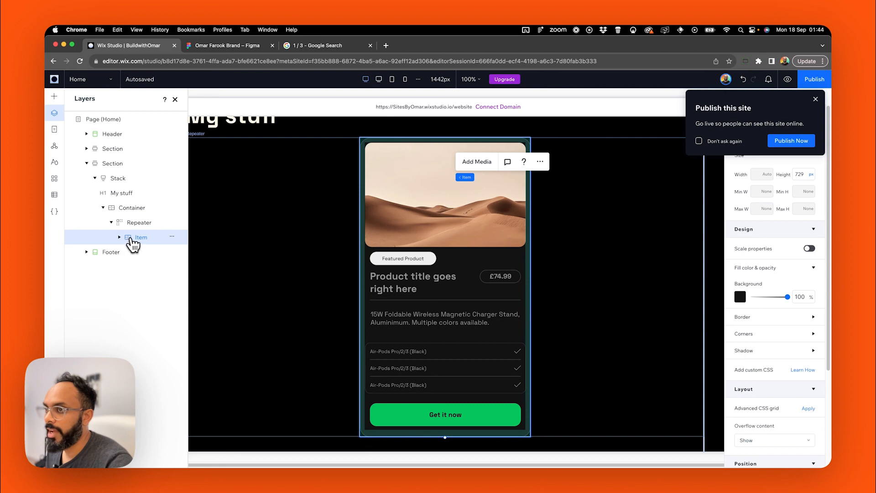
{"action": "left_click", "coordinate": [120, 237]}
{"action": "scroll", "coordinate": [794, 319], "scroll_direction": "down", "scroll_amount": 3}
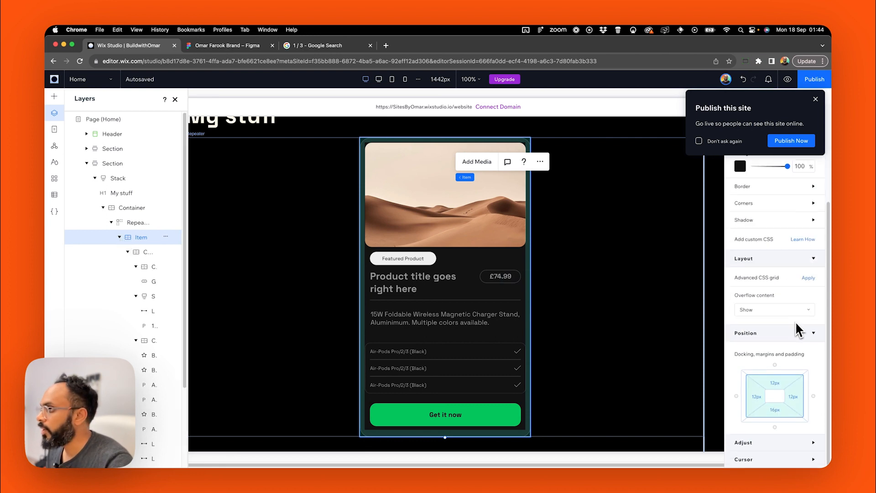
{"action": "left_click", "coordinate": [137, 253]}
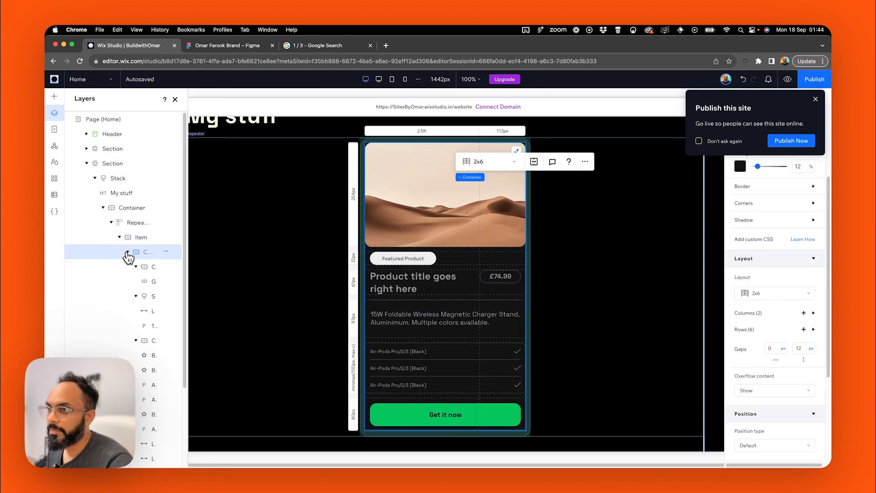
{"action": "left_click", "coordinate": [128, 252]}
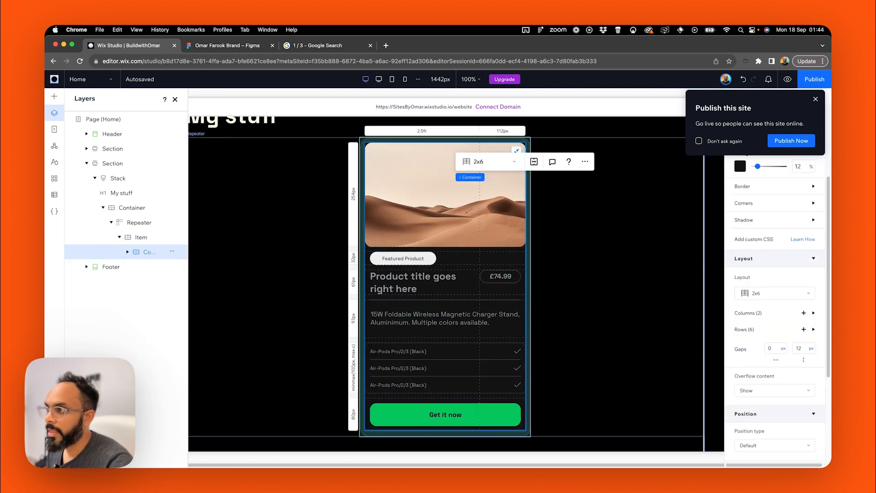
{"action": "left_click", "coordinate": [125, 253]}
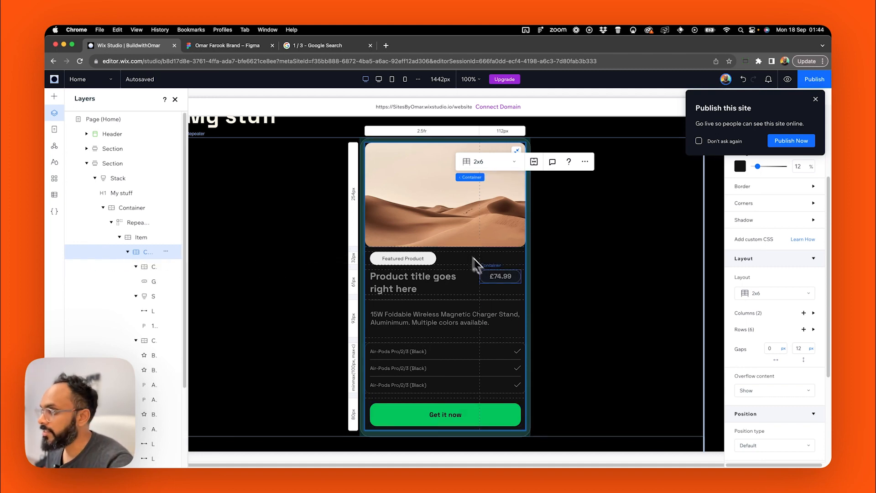
Examine the row heights of the card container's grid, the image's grid placement, the feature list container, and the repeater and item settings.
{"action": "scroll", "coordinate": [801, 340], "scroll_direction": "down", "scroll_amount": 1}
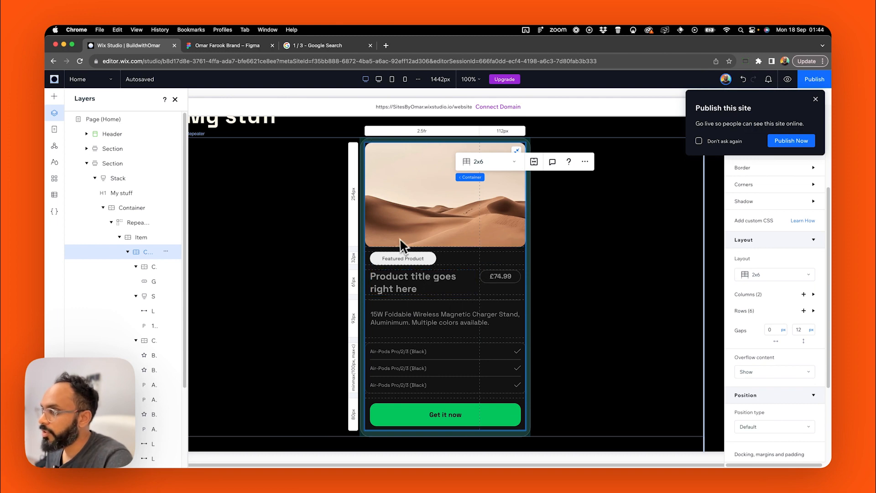
{"action": "left_click", "coordinate": [352, 196]}
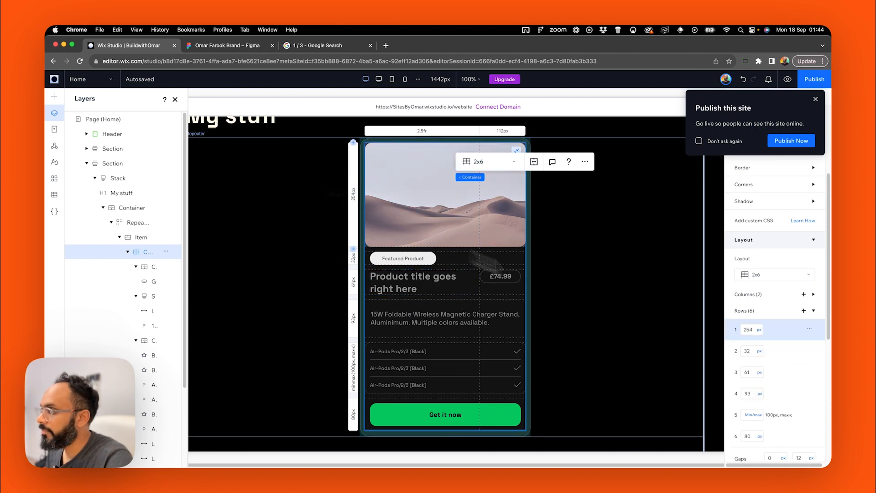
{"action": "scroll", "coordinate": [760, 356], "scroll_direction": "down", "scroll_amount": 3}
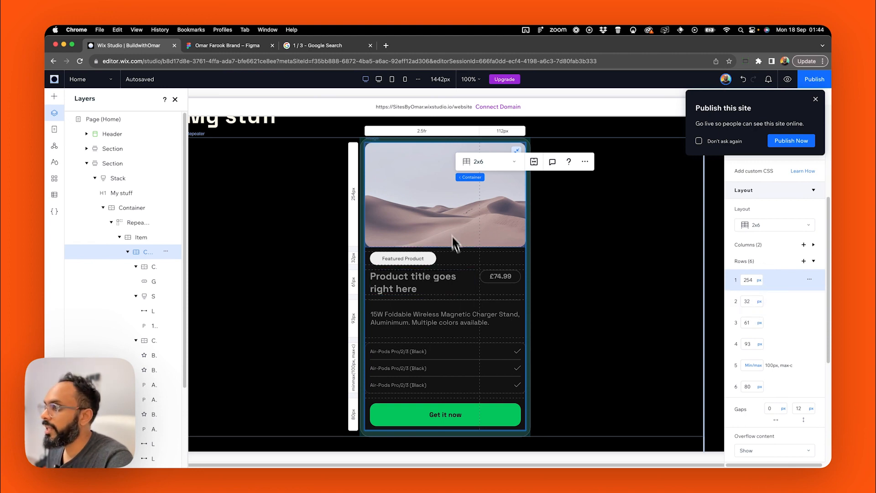
{"action": "left_click", "coordinate": [450, 220]}
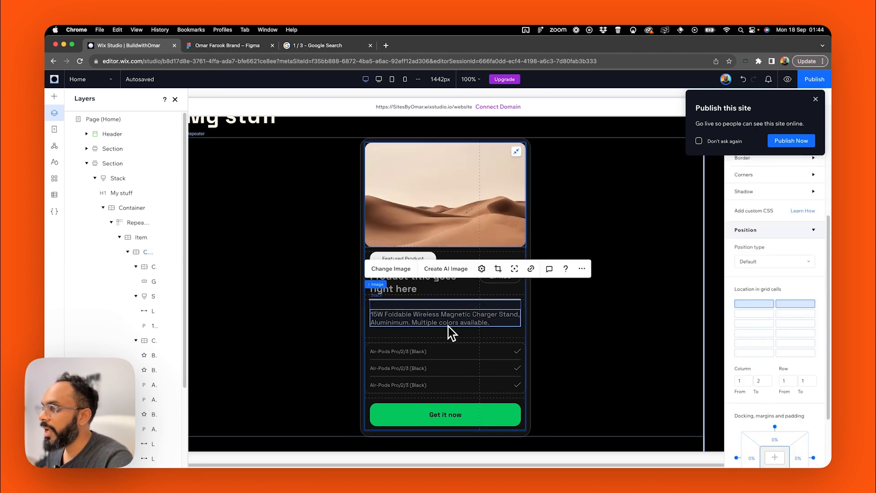
{"action": "left_click", "coordinate": [401, 369]}
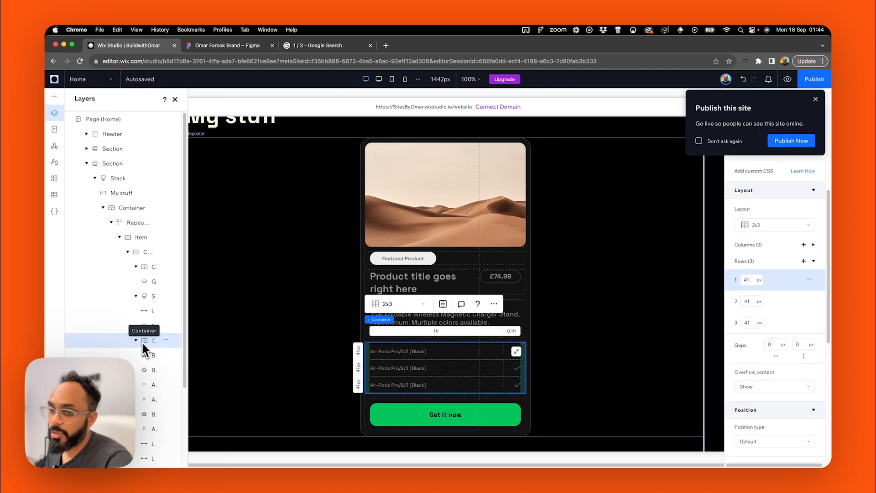
{"action": "left_click", "coordinate": [566, 351]}
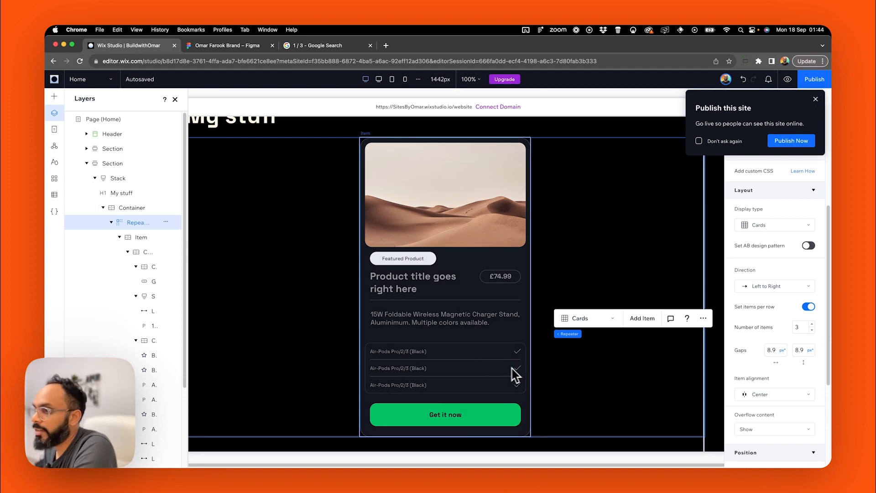
{"action": "left_click", "coordinate": [431, 399]}
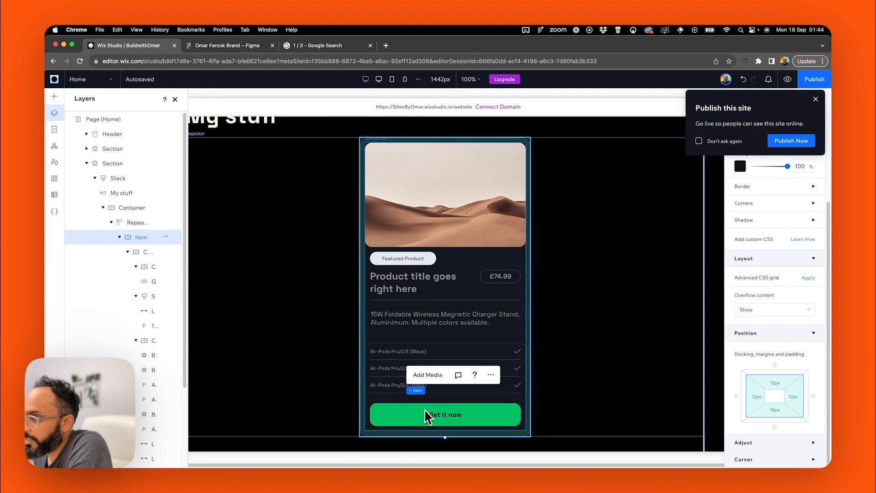
{"action": "left_click", "coordinate": [278, 391]}
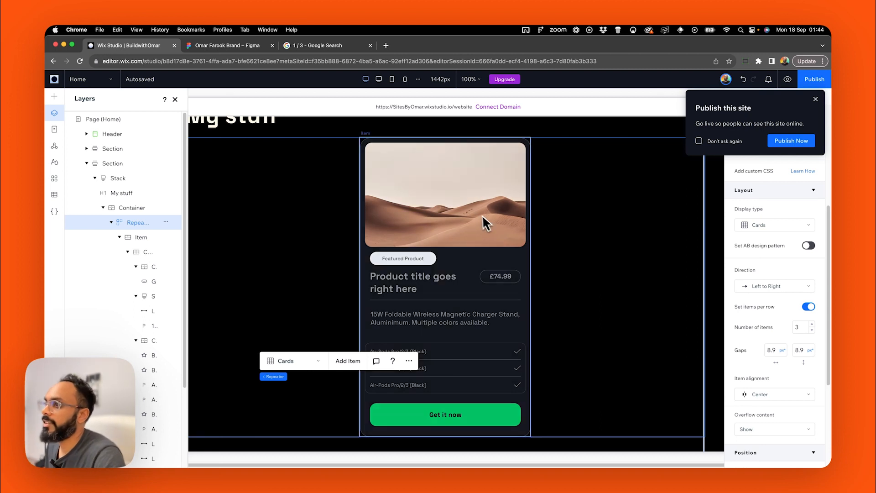
{"action": "left_click", "coordinate": [503, 269]}
{"action": "scroll", "coordinate": [586, 269], "scroll_direction": "down", "scroll_amount": 3}
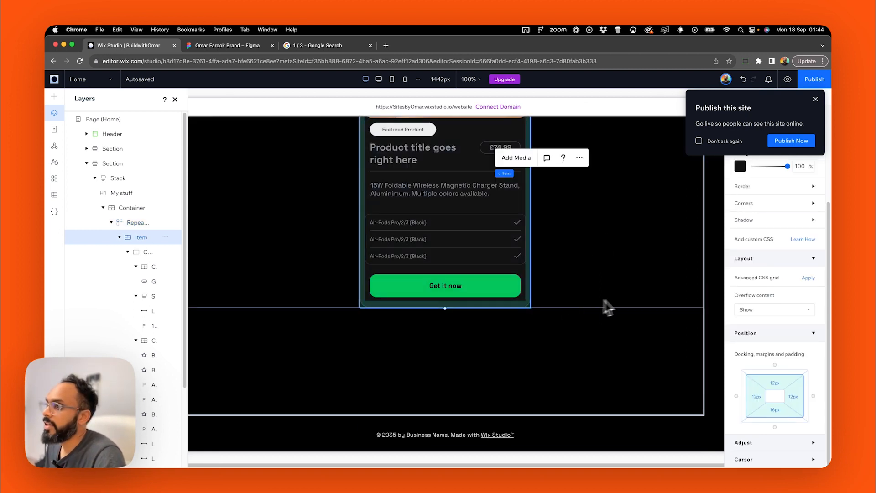
{"action": "scroll", "coordinate": [606, 307], "scroll_direction": "up", "scroll_amount": 4}
{"action": "scroll", "coordinate": [621, 302], "scroll_direction": "down", "scroll_amount": 1}
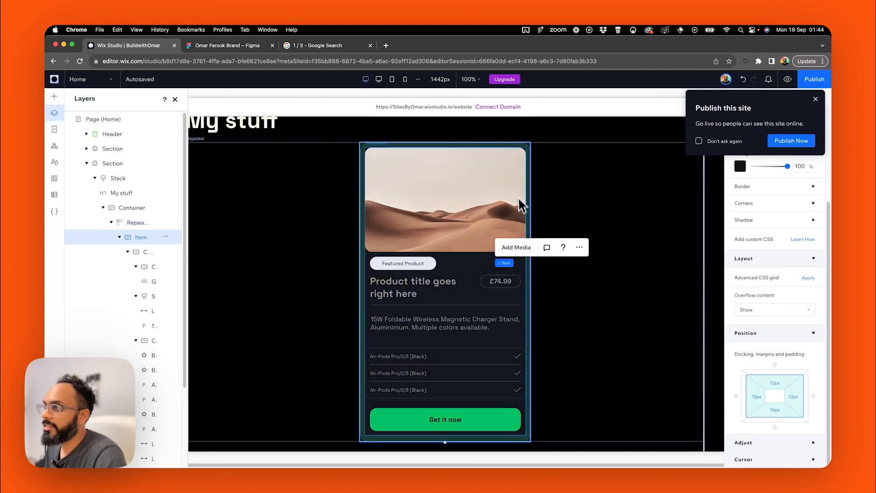
Dismiss the publish prompt and duplicate the product card item in the repeater three times.
{"action": "left_click", "coordinate": [816, 99]}
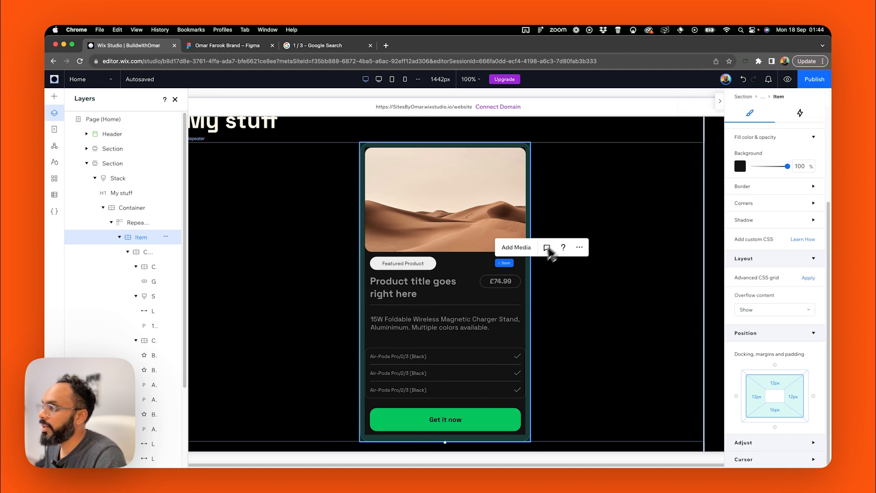
{"action": "left_click", "coordinate": [120, 237]}
{"action": "key", "text": "super+d"}
{"action": "key", "text": "super+d"}
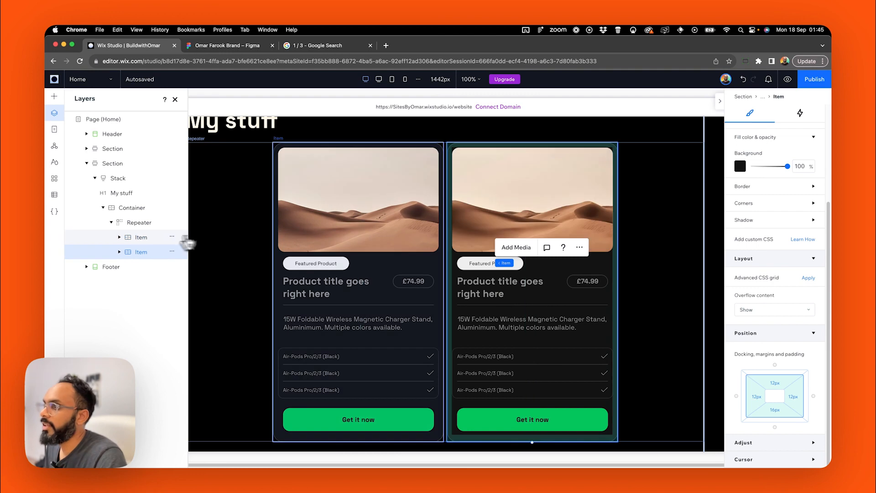
{"action": "key", "text": "super+d"}
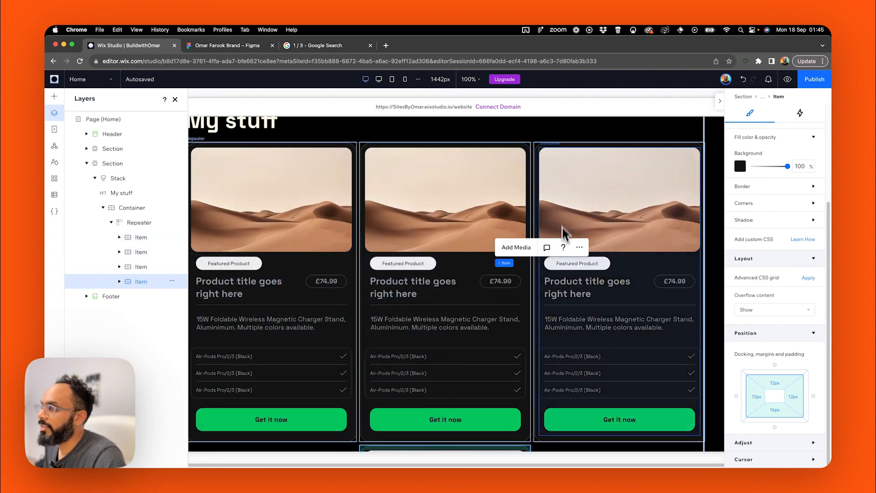
Preview the repeated product cards at 1442px and narrowed to 1042px wide, and return to editing.
{"action": "left_click", "coordinate": [698, 99]}
{"action": "left_click", "coordinate": [788, 79]}
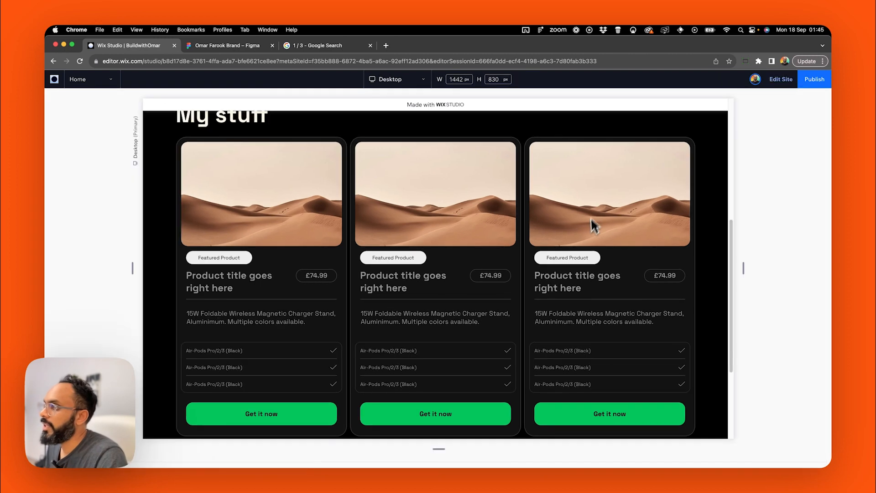
{"action": "scroll", "coordinate": [662, 283], "scroll_direction": "down", "scroll_amount": 3}
{"action": "scroll", "coordinate": [666, 298], "scroll_direction": "up", "scroll_amount": 7}
{"action": "scroll", "coordinate": [712, 288], "scroll_direction": "down", "scroll_amount": 8}
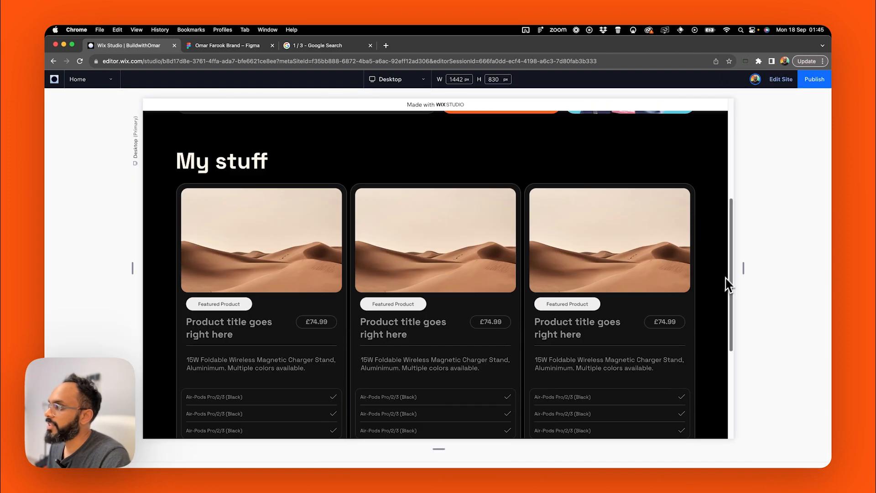
{"action": "scroll", "coordinate": [664, 257], "scroll_direction": "up", "scroll_amount": 3}
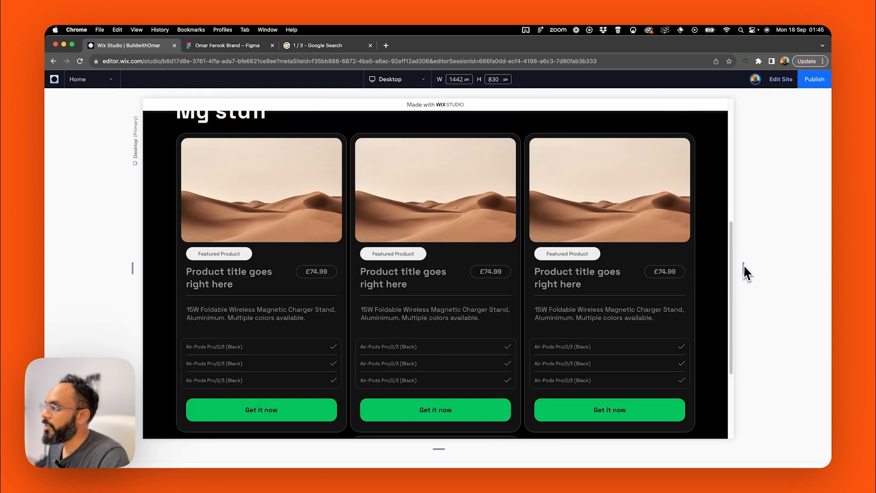
{"action": "left_click_drag", "start_coordinate": [744, 269], "coordinate": [661, 267]}
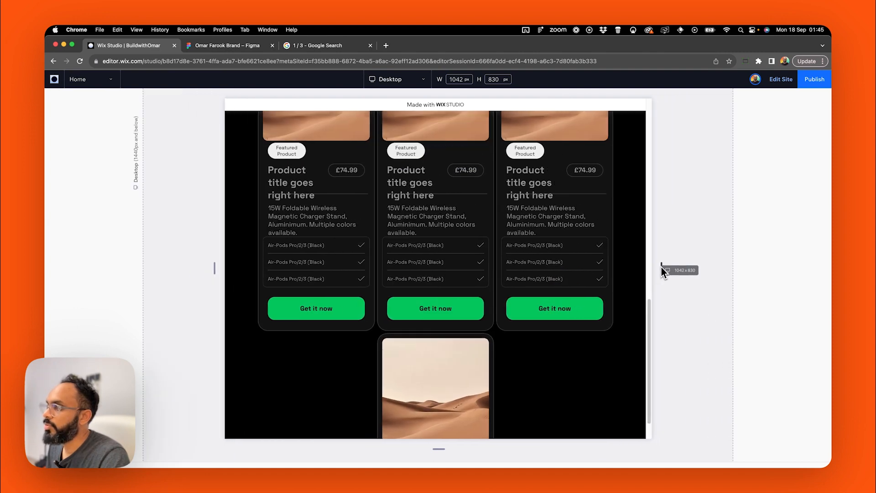
{"action": "left_click", "coordinate": [781, 80]}
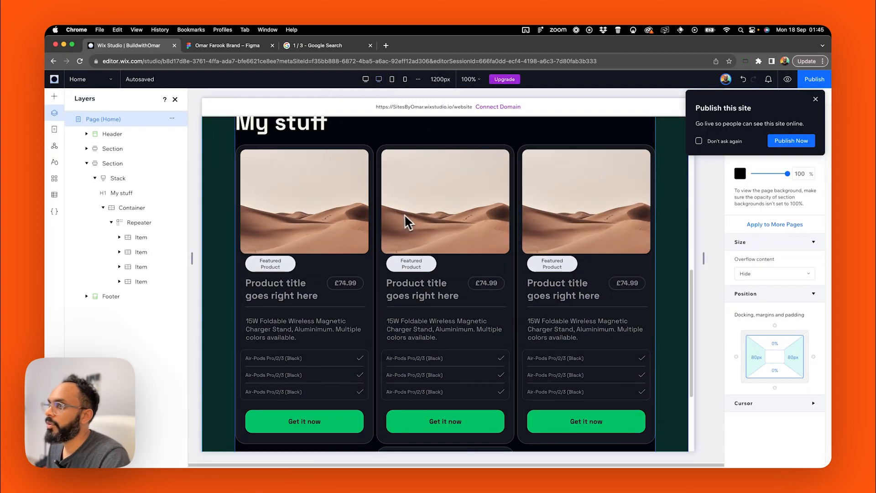
At the 1200px breakpoint, set the My stuff repeater to 2 items per row.
{"action": "scroll", "coordinate": [404, 214], "scroll_direction": "up", "scroll_amount": 1}
{"action": "left_click", "coordinate": [398, 234]}
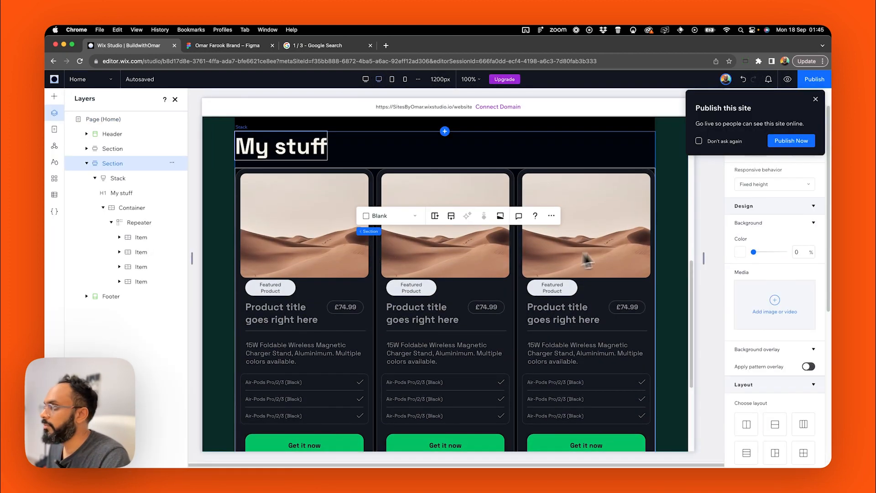
{"action": "left_click", "coordinate": [135, 223]}
{"action": "scroll", "coordinate": [806, 346], "scroll_direction": "down", "scroll_amount": 3}
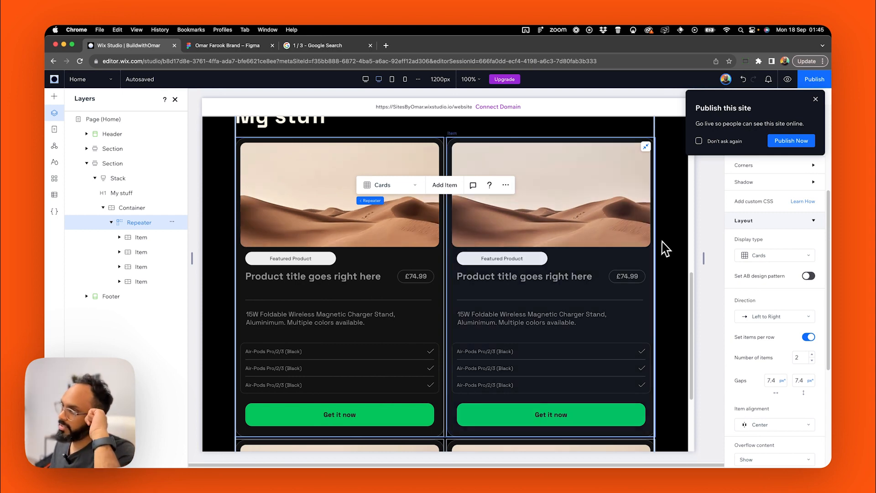
At the 768px tablet breakpoint, set the product title's font size to 20 px in the first card.
{"action": "left_click", "coordinate": [391, 79]}
{"action": "scroll", "coordinate": [406, 219], "scroll_direction": "down", "scroll_amount": 2}
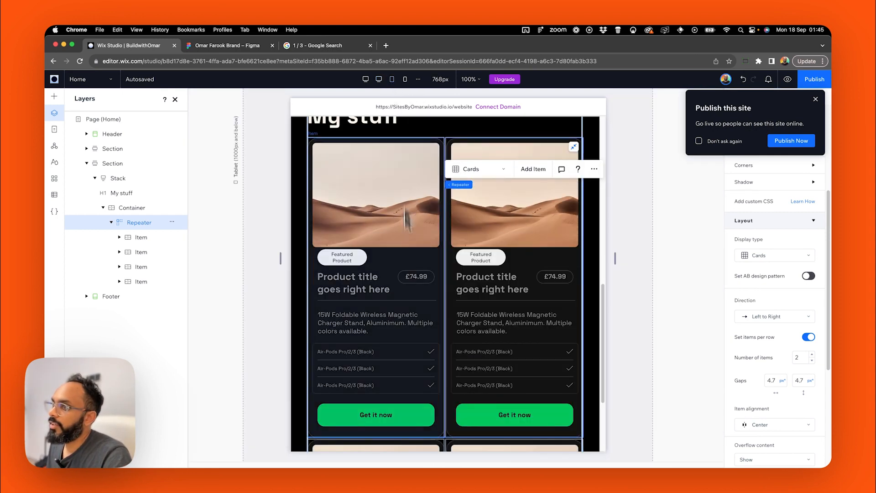
{"action": "left_click", "coordinate": [334, 289]}
{"action": "left_click", "coordinate": [250, 283]}
{"action": "left_click", "coordinate": [353, 293]}
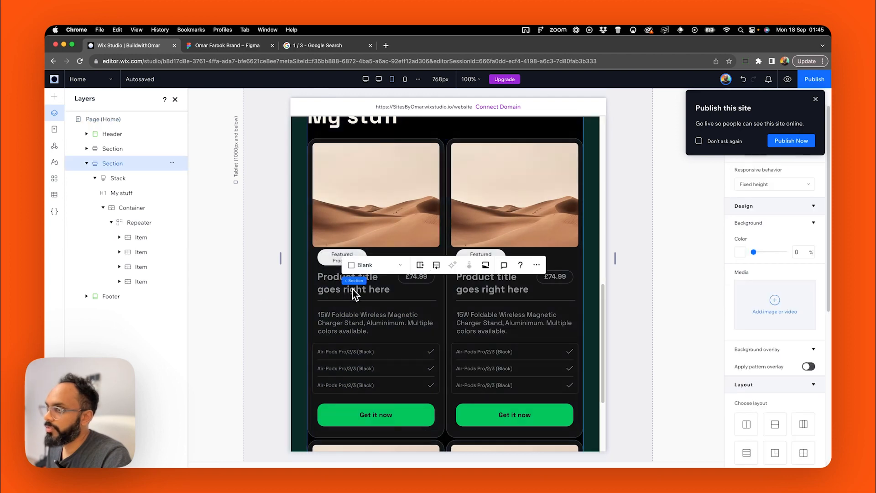
{"action": "left_click", "coordinate": [354, 293]}
{"action": "left_click", "coordinate": [339, 294]}
{"action": "left_click", "coordinate": [338, 294]}
{"action": "left_click", "coordinate": [339, 294]}
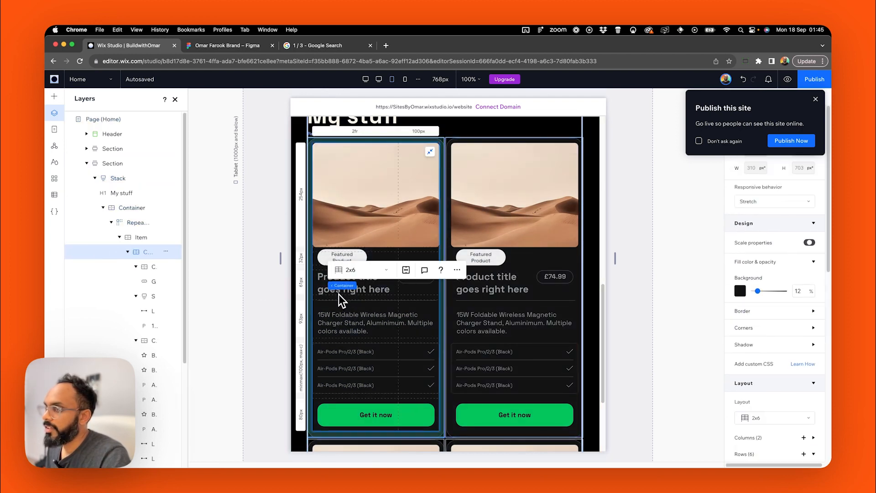
{"action": "left_click", "coordinate": [338, 294]}
{"action": "double_click", "coordinate": [338, 294]}
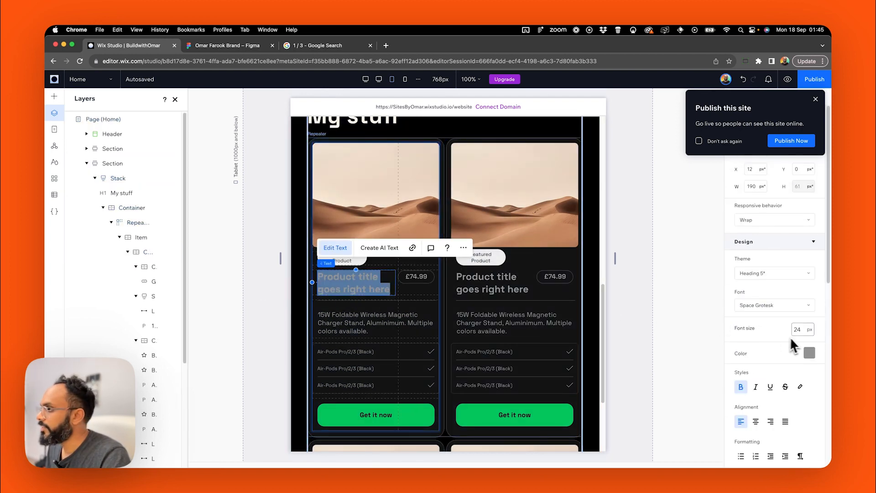
{"action": "left_click", "coordinate": [796, 274]}
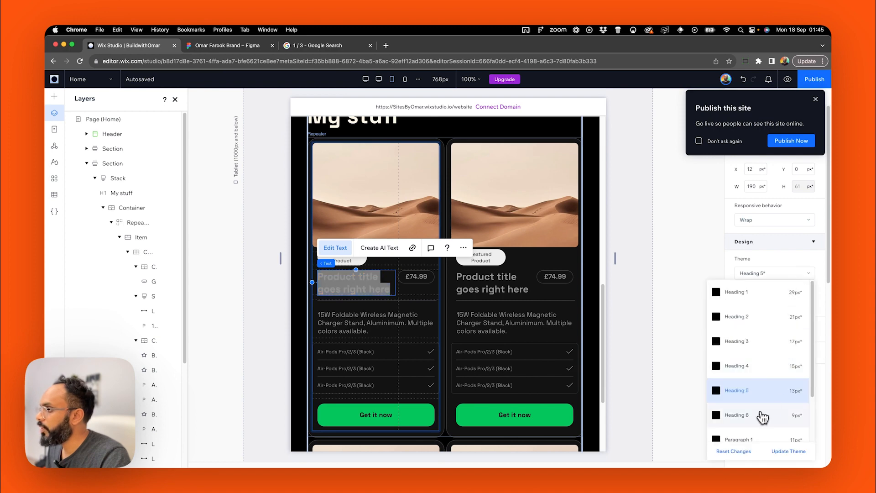
{"action": "left_click", "coordinate": [758, 418]}
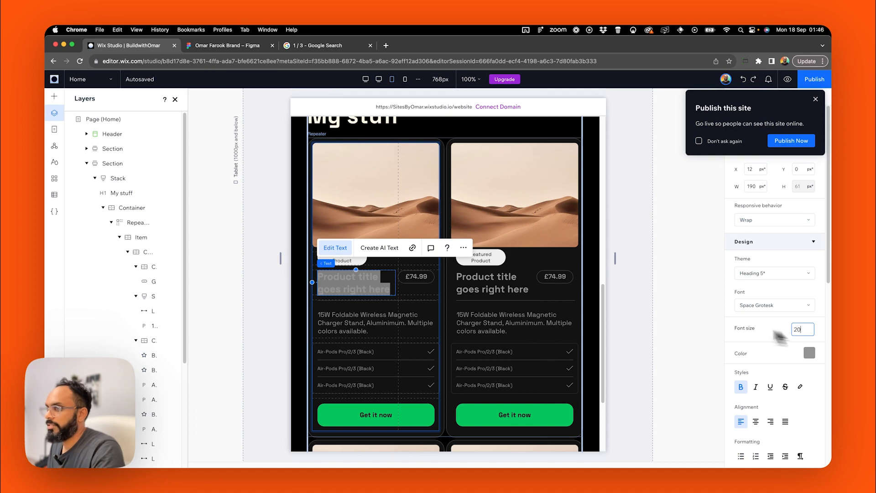
{"action": "left_click", "coordinate": [628, 307]}
{"action": "left_click", "coordinate": [359, 288]}
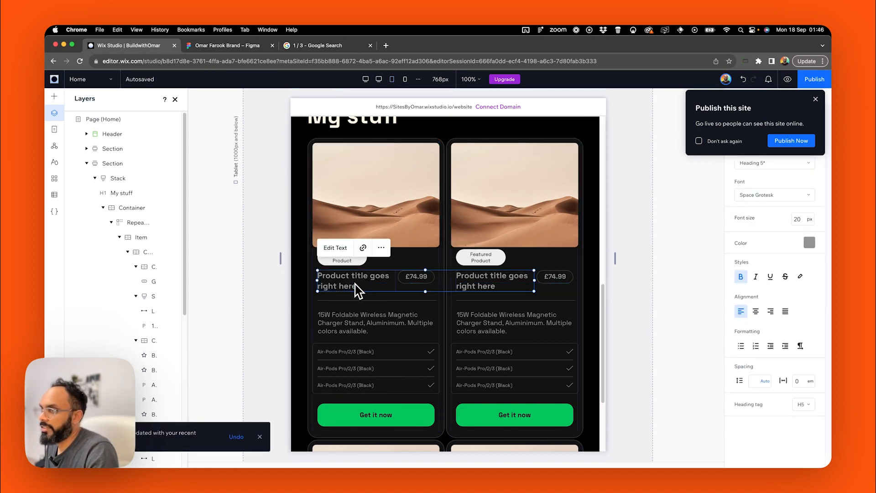
Try an item spacing of 16 px in the first card's description stack, then undo it.
{"action": "left_click", "coordinate": [362, 323]}
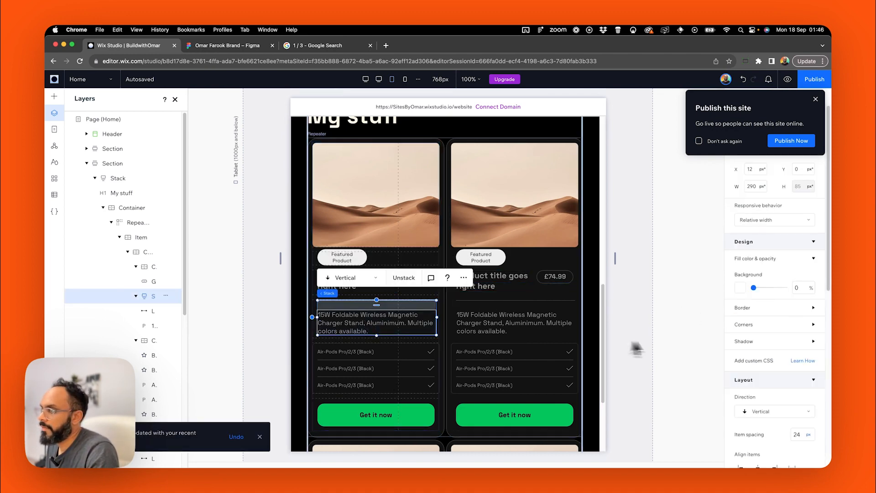
{"action": "left_click", "coordinate": [797, 435]}
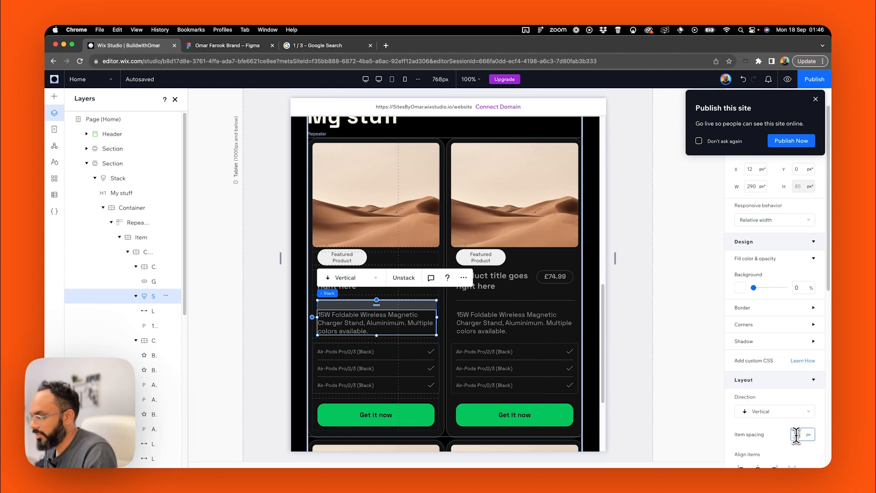
{"action": "key", "text": "Return"}
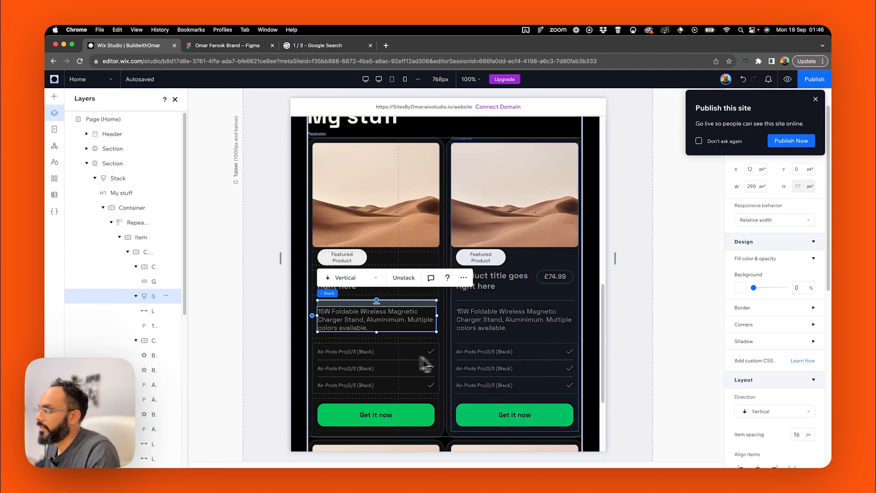
{"action": "key", "text": "super+z"}
Set the description text's font size to 12 px in the first product card at the 768px breakpoint.
{"action": "left_click", "coordinate": [380, 323]}
{"action": "left_click", "coordinate": [796, 313]}
{"action": "type", "text": "12"}
{"action": "left_click_drag", "start_coordinate": [234, 289], "coordinate": [614, 269]}
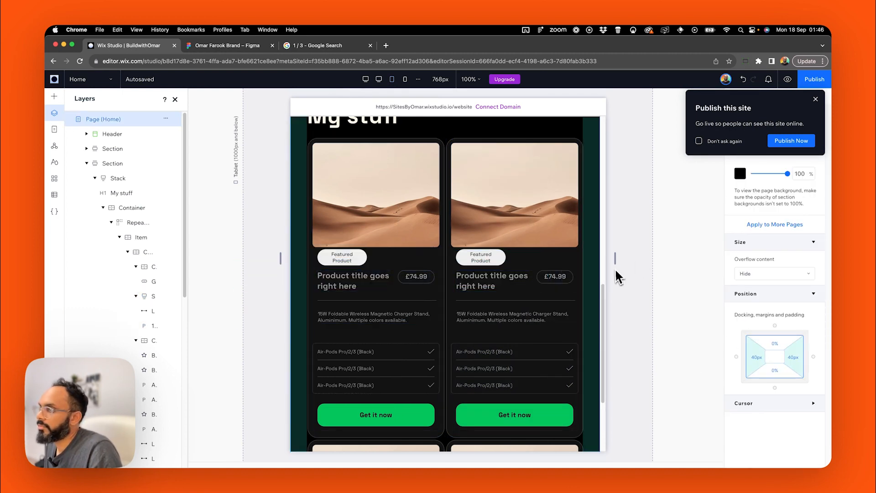
Check the cards while adjusting the canvas width, and switch to the 390px mobile breakpoint.
{"action": "left_click", "coordinate": [360, 262]}
{"action": "left_click", "coordinate": [359, 262]}
{"action": "left_click", "coordinate": [346, 260]}
{"action": "left_click_drag", "start_coordinate": [367, 258], "coordinate": [377, 258]}
{"action": "left_click", "coordinate": [356, 258]}
{"action": "left_click", "coordinate": [404, 79]}
{"action": "left_click", "coordinate": [410, 186]}
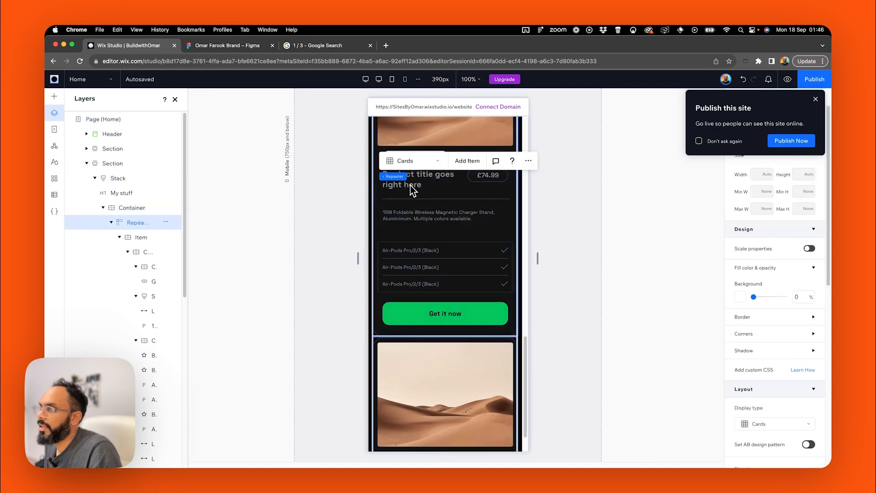
At the mobile breakpoint, set the fourth row of the card container's 2x6 grid to 60 px.
{"action": "left_click", "coordinate": [322, 260]}
{"action": "left_click", "coordinate": [407, 236]}
{"action": "left_click", "coordinate": [407, 236]}
{"action": "left_click", "coordinate": [371, 237]}
{"action": "left_click", "coordinate": [131, 208]}
{"action": "left_click", "coordinate": [140, 238]}
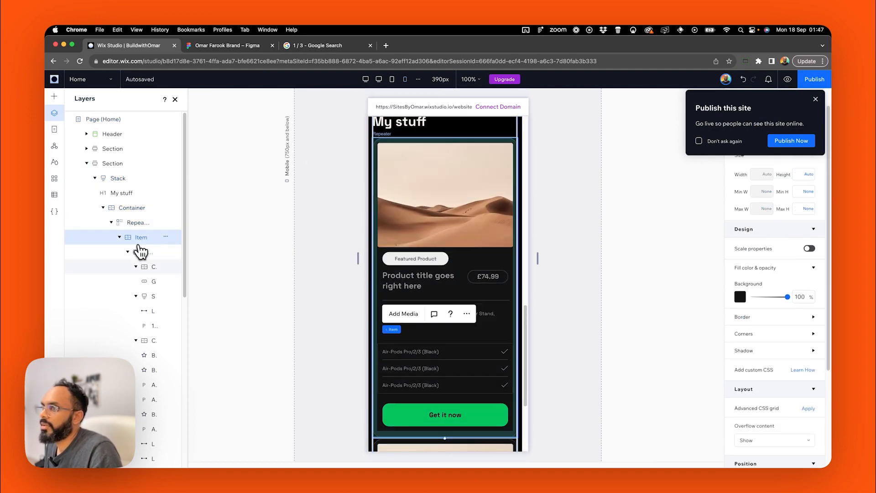
{"action": "left_click", "coordinate": [145, 252]}
{"action": "left_click", "coordinate": [366, 322]}
{"action": "type", "text": "40"}
{"action": "key", "text": "Return"}
{"action": "left_click", "coordinate": [752, 292]}
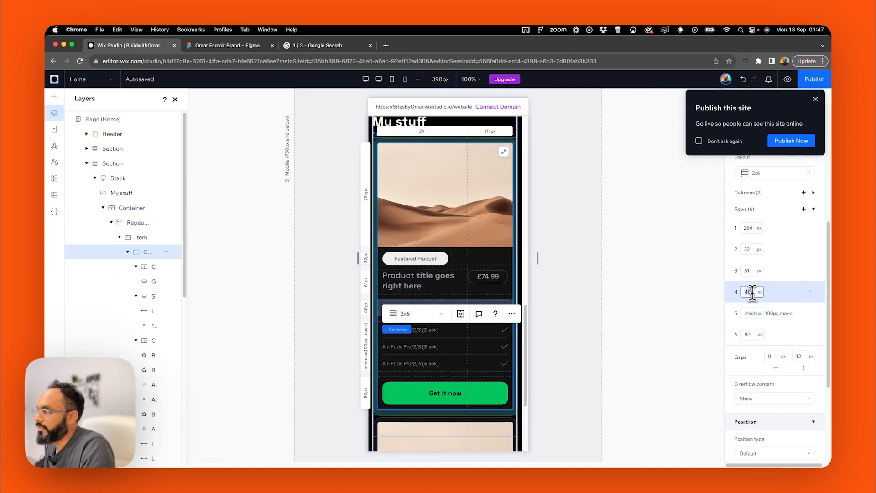
{"action": "type", "text": "60"}
{"action": "key", "text": "Return"}
Reduce the item spacing in the first card's description stack at the mobile breakpoint.
{"action": "left_click", "coordinate": [288, 299]}
{"action": "left_click", "coordinate": [440, 316]}
{"action": "left_click", "coordinate": [440, 316]}
{"action": "left_click", "coordinate": [440, 316]}
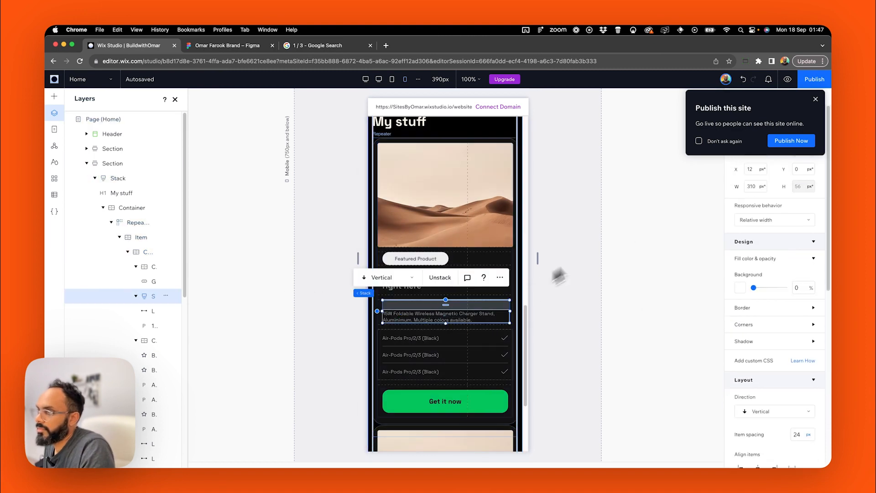
{"action": "left_click", "coordinate": [584, 277]}
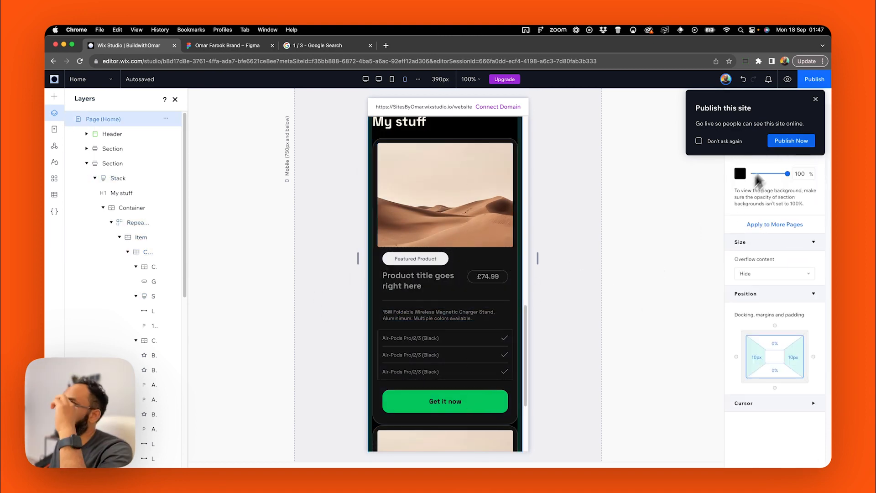
Dismiss the publish prompt, preview the mobile cards narrowed to 320px wide, and return to editing.
{"action": "left_click", "coordinate": [815, 99]}
{"action": "left_click", "coordinate": [787, 79]}
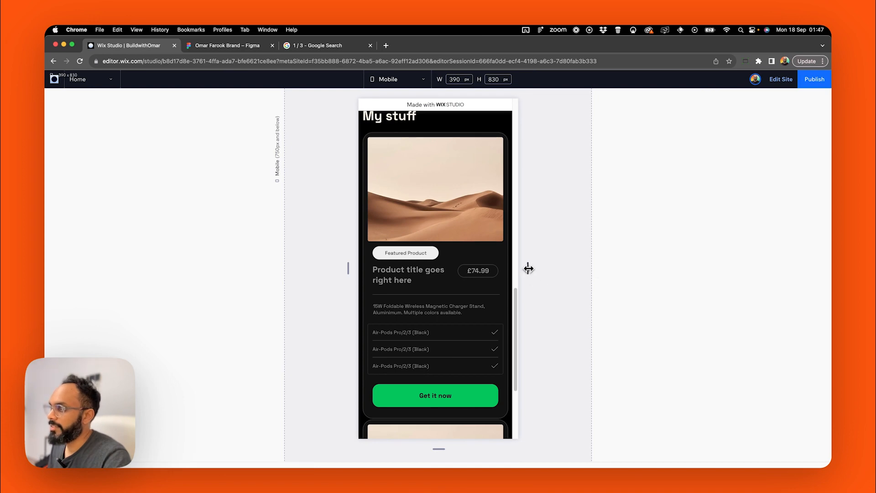
{"action": "left_click_drag", "start_coordinate": [529, 270], "coordinate": [500, 319]}
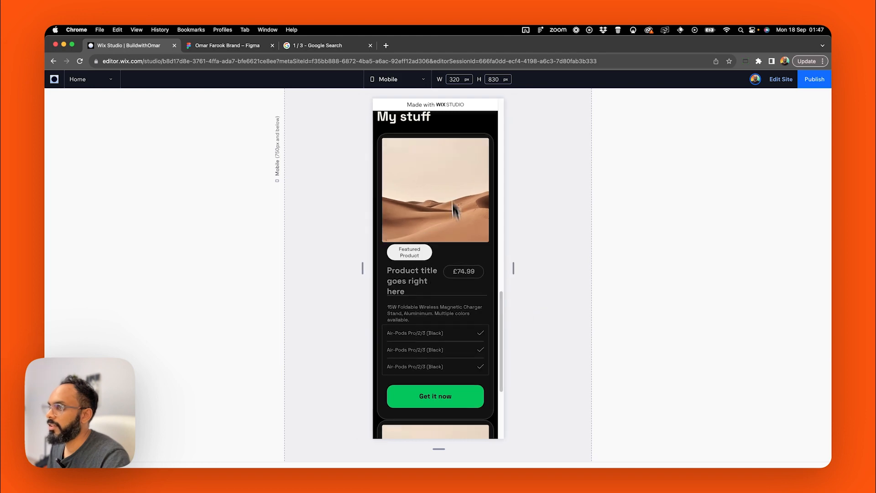
{"action": "left_click", "coordinate": [779, 79]}
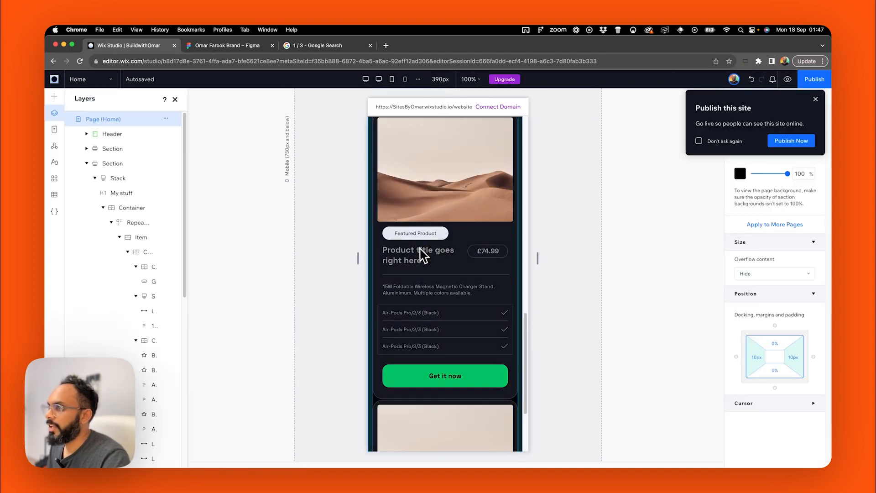
Widen the first card's Featured Product badge to about 208 px and its text to about 172 px at the mobile breakpoint.
{"action": "left_click", "coordinate": [433, 234]}
{"action": "left_click", "coordinate": [435, 247]}
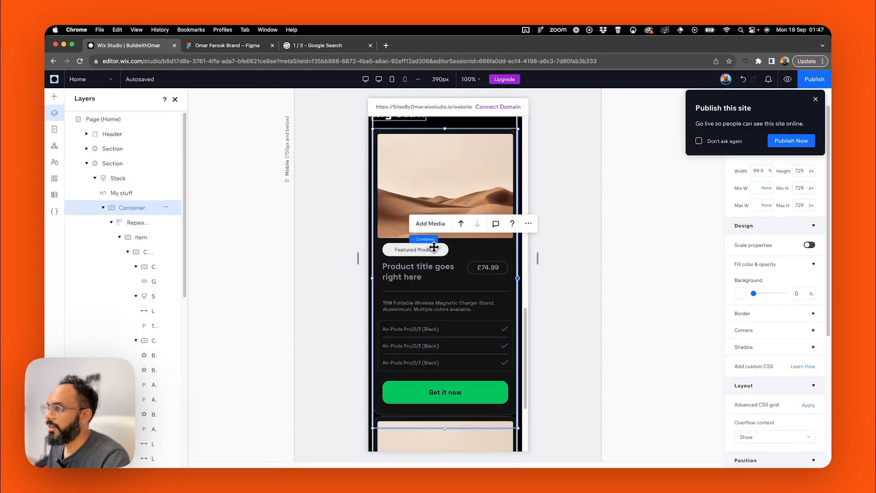
{"action": "left_click", "coordinate": [439, 251]}
{"action": "left_click", "coordinate": [442, 253]}
{"action": "left_click", "coordinate": [444, 253]}
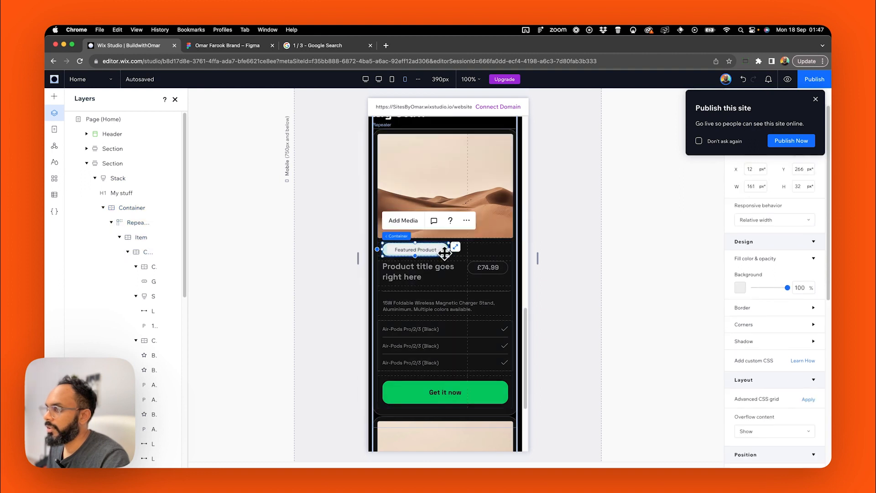
{"action": "left_click_drag", "start_coordinate": [449, 251], "coordinate": [469, 250]}
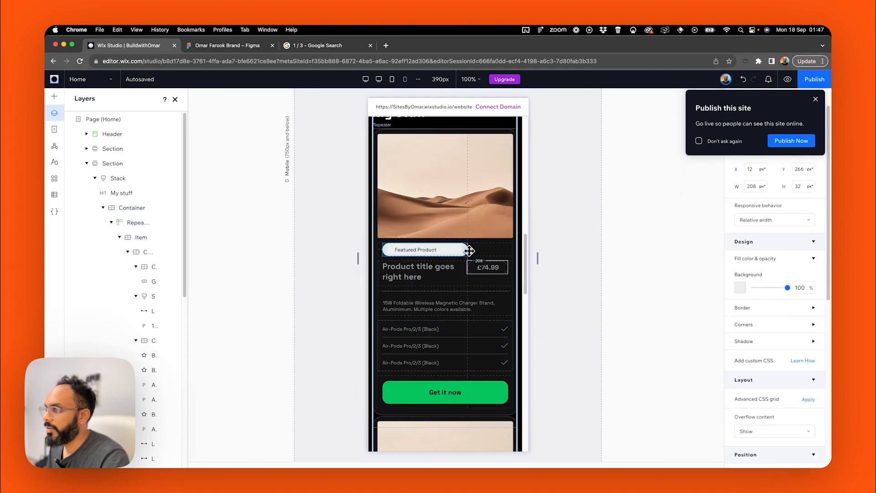
{"action": "left_click", "coordinate": [429, 250]}
{"action": "left_click_drag", "start_coordinate": [444, 249], "coordinate": [458, 249]}
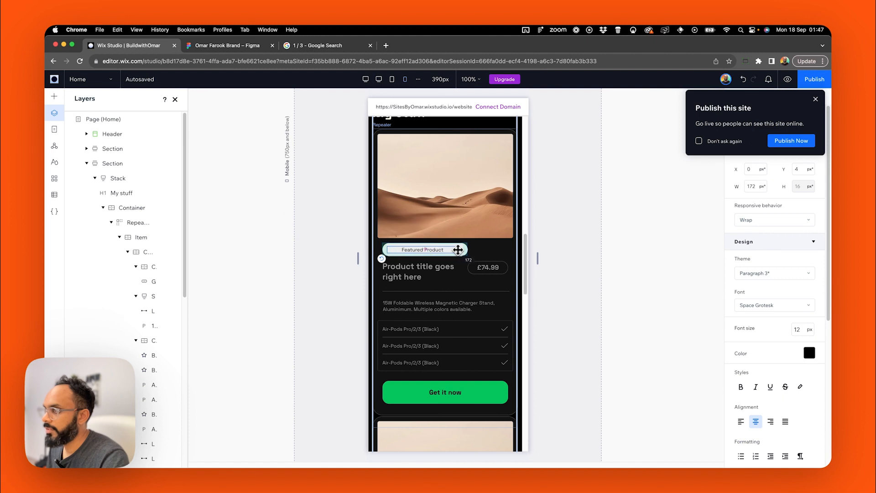
Preview the cards from mobile to wider widths, return to editing, and check the page at the 768px breakpoint.
{"action": "left_click", "coordinate": [788, 79]}
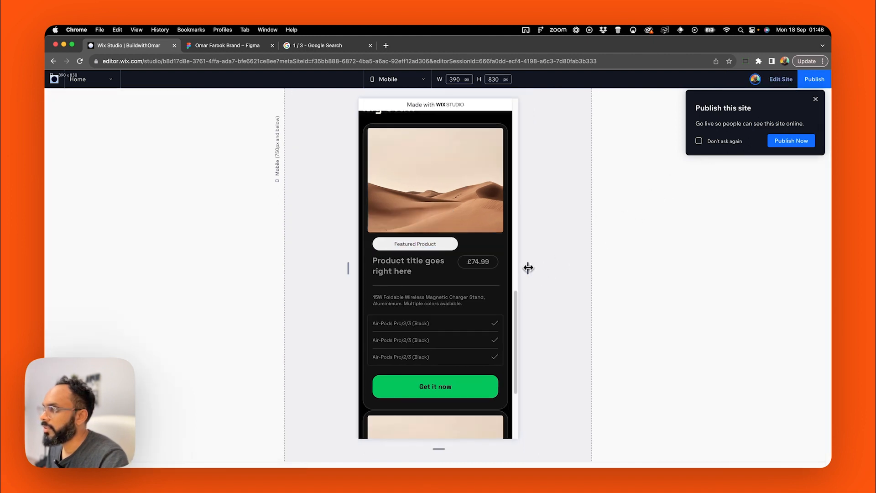
{"action": "scroll", "coordinate": [475, 279], "scroll_direction": "down", "scroll_amount": 3}
{"action": "left_click_drag", "start_coordinate": [520, 283], "coordinate": [707, 285]}
{"action": "left_click_drag", "start_coordinate": [832, 284], "coordinate": [602, 269]}
{"action": "left_click", "coordinate": [816, 100]}
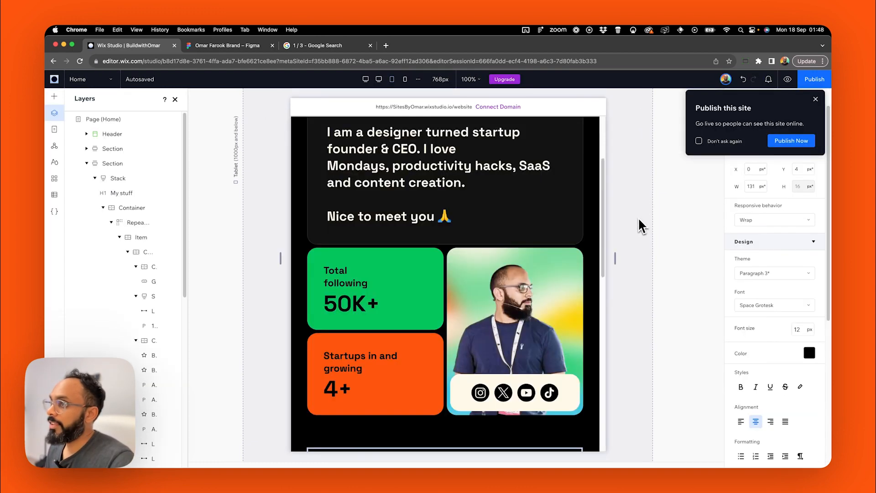
{"action": "scroll", "coordinate": [638, 218], "scroll_direction": "up", "scroll_amount": 3}
{"action": "scroll", "coordinate": [634, 260], "scroll_direction": "down", "scroll_amount": 4}
{"action": "scroll", "coordinate": [663, 273], "scroll_direction": "down", "scroll_amount": 5}
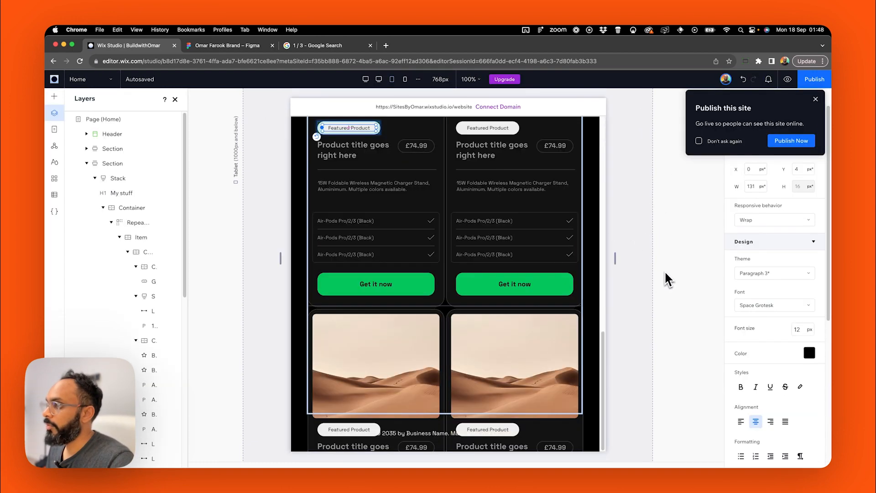
Switch to the Figma design and examine the product and article cards in the My stuff section.
{"action": "left_click", "coordinate": [224, 45]}
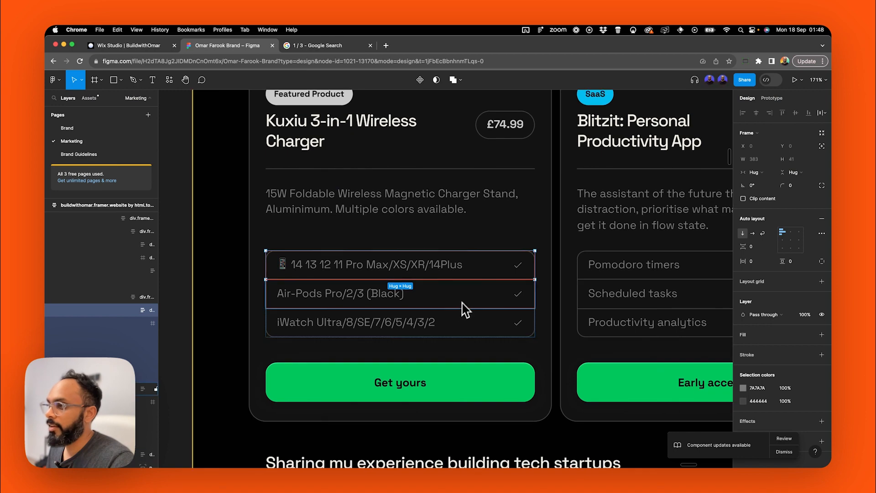
{"action": "scroll", "coordinate": [463, 296], "scroll_direction": "down", "scroll_amount": 5}
{"action": "scroll", "coordinate": [464, 295], "scroll_direction": "down", "scroll_amount": 5}
{"action": "scroll", "coordinate": [464, 295], "scroll_direction": "down", "scroll_amount": 5}
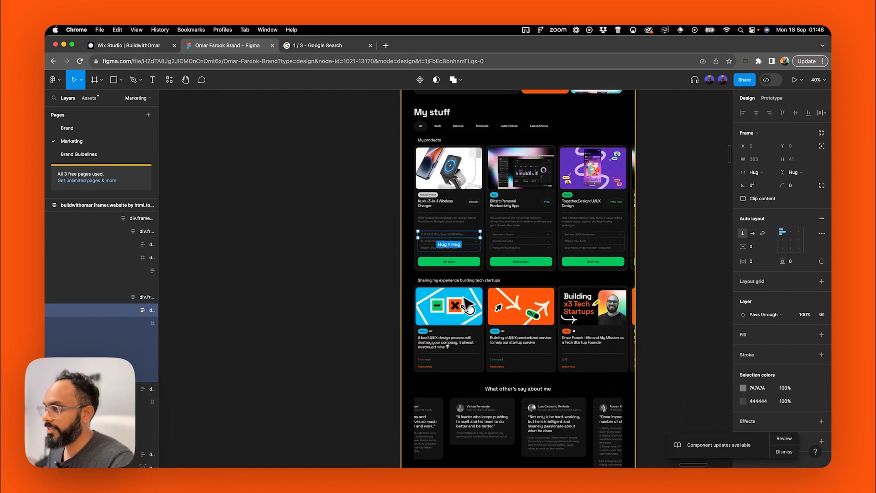
{"action": "left_click", "coordinate": [344, 344]}
{"action": "scroll", "coordinate": [448, 306], "scroll_direction": "down", "scroll_amount": 3}
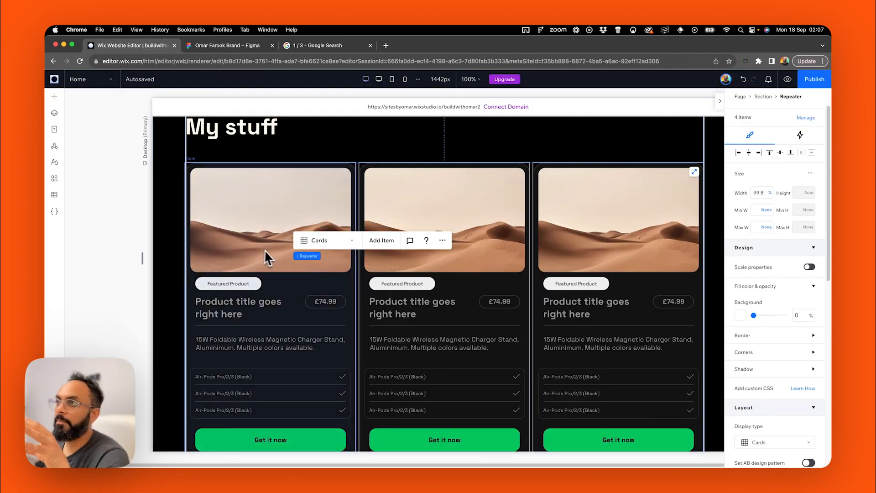
Compare the Figma My stuff design with the repeater in Wix Studio at the 1442px desktop breakpoint.
{"action": "left_click", "coordinate": [249, 48]}
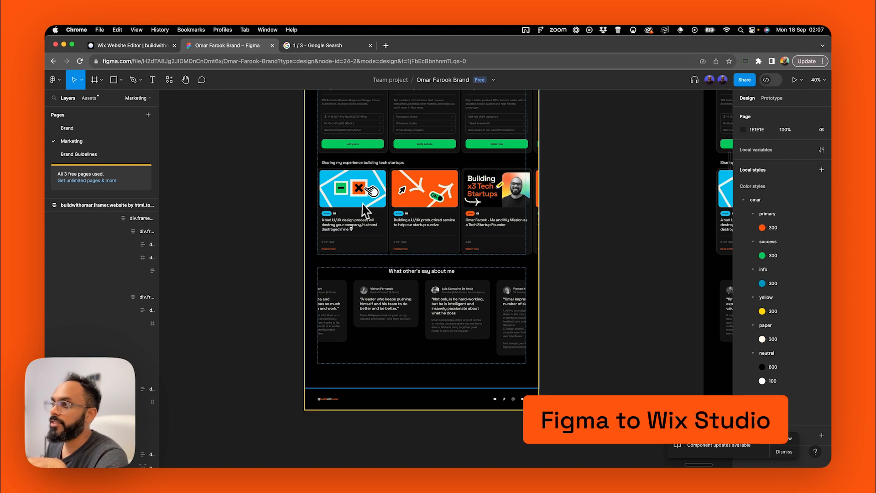
{"action": "scroll", "coordinate": [360, 215], "scroll_direction": "up", "scroll_amount": 5}
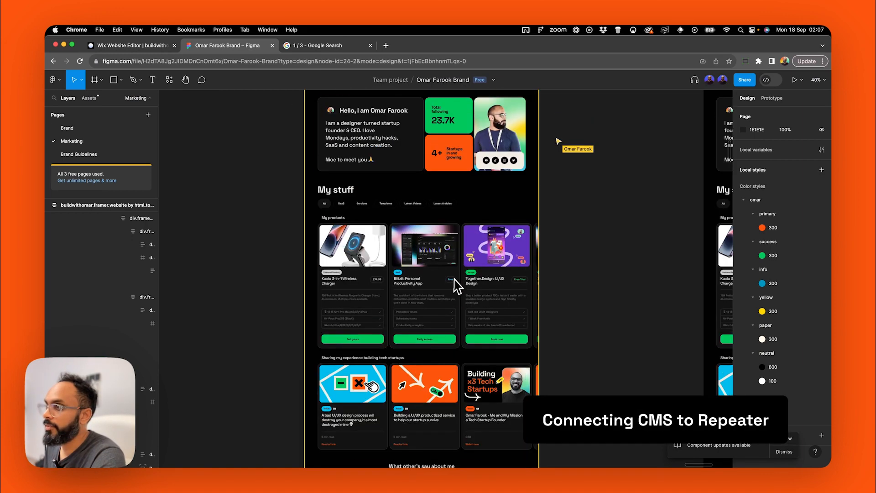
{"action": "scroll", "coordinate": [457, 284], "scroll_direction": "up", "scroll_amount": 4}
{"action": "left_click", "coordinate": [154, 46]}
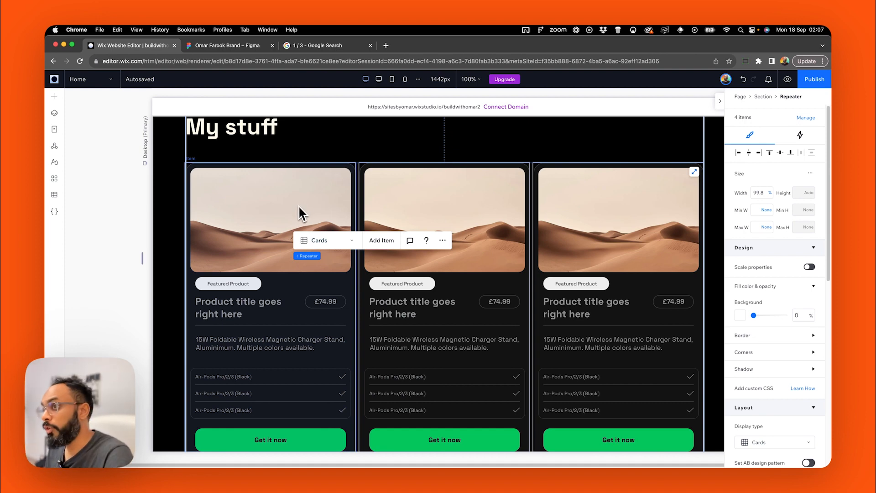
{"action": "scroll", "coordinate": [286, 184], "scroll_direction": "up", "scroll_amount": 3}
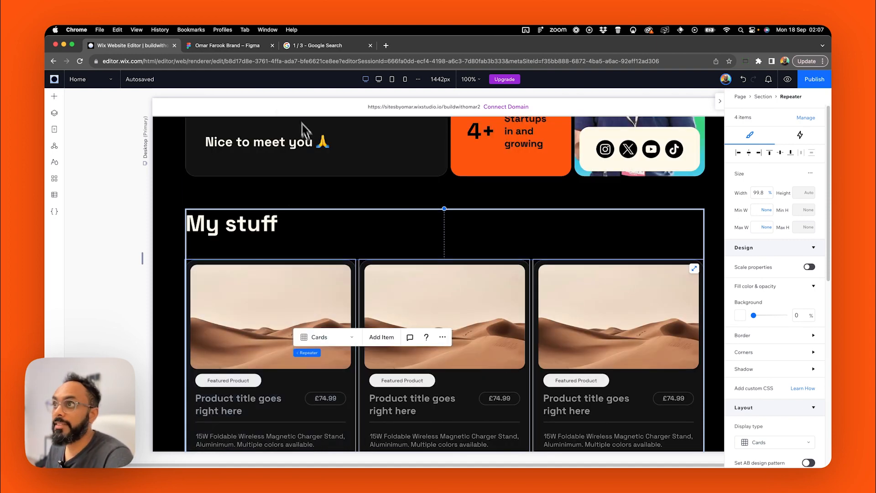
{"action": "left_click", "coordinate": [218, 42]}
{"action": "scroll", "coordinate": [461, 328], "scroll_direction": "down", "scroll_amount": 5}
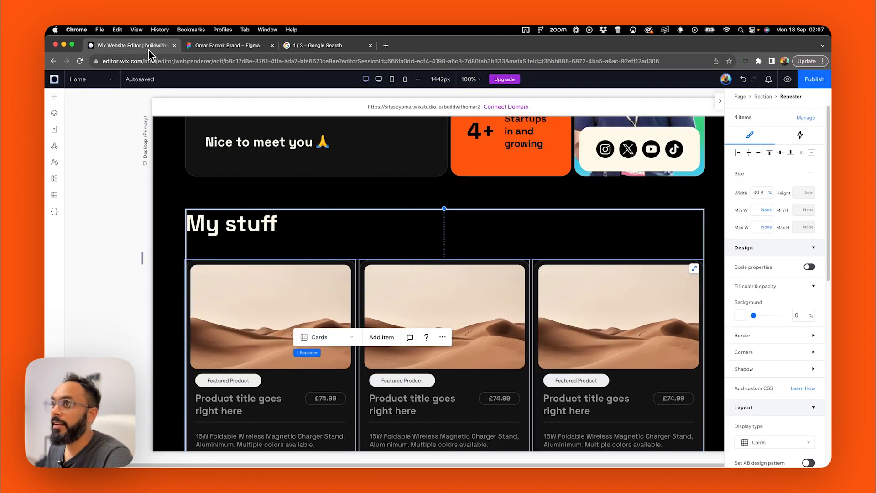
{"action": "left_click", "coordinate": [128, 45]}
Inspect the image and text elements inside the first product card of the My stuff repeater.
{"action": "left_click", "coordinate": [262, 285]}
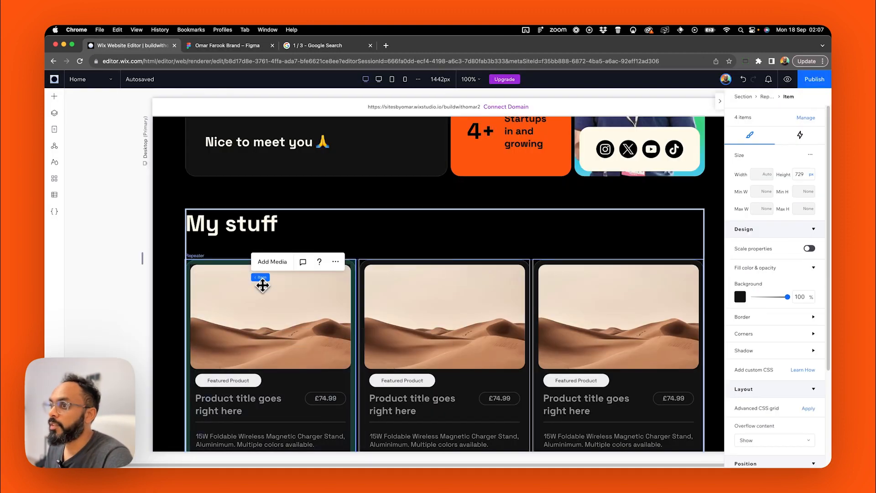
{"action": "left_click", "coordinate": [238, 333]}
{"action": "left_click", "coordinate": [245, 326]}
{"action": "scroll", "coordinate": [238, 333], "scroll_direction": "down", "scroll_amount": 3}
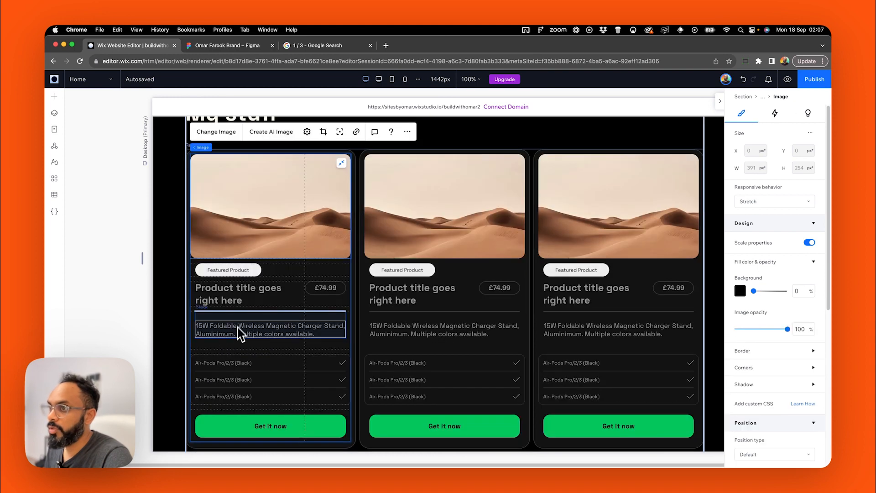
{"action": "scroll", "coordinate": [239, 332], "scroll_direction": "up", "scroll_amount": 1}
Add the CMS to the site using the Custom preset.
{"action": "left_click", "coordinate": [54, 97]}
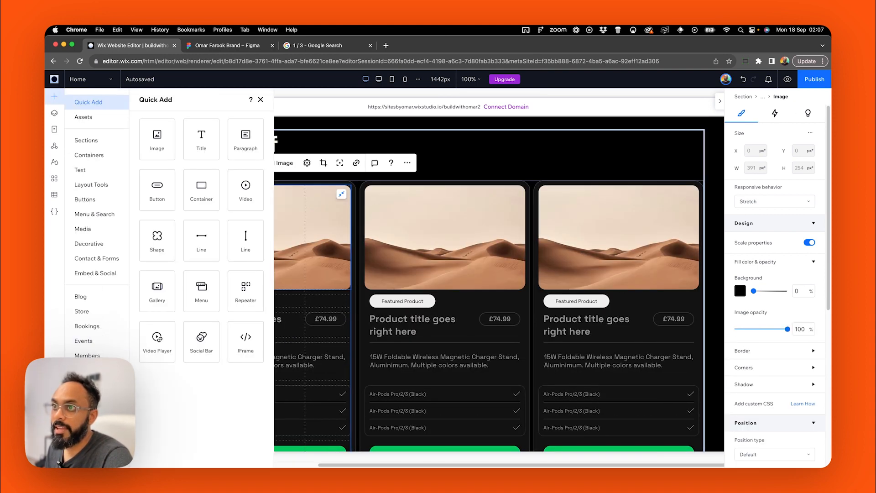
{"action": "mouse_move", "coordinate": [82, 370]}
{"action": "left_click", "coordinate": [197, 281]}
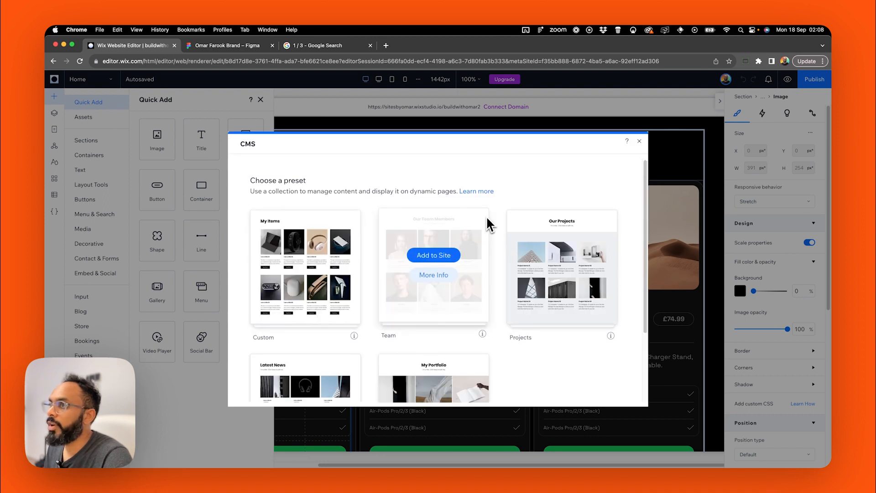
{"action": "scroll", "coordinate": [486, 217], "scroll_direction": "down", "scroll_amount": 5}
{"action": "scroll", "coordinate": [486, 218], "scroll_direction": "up", "scroll_amount": 4}
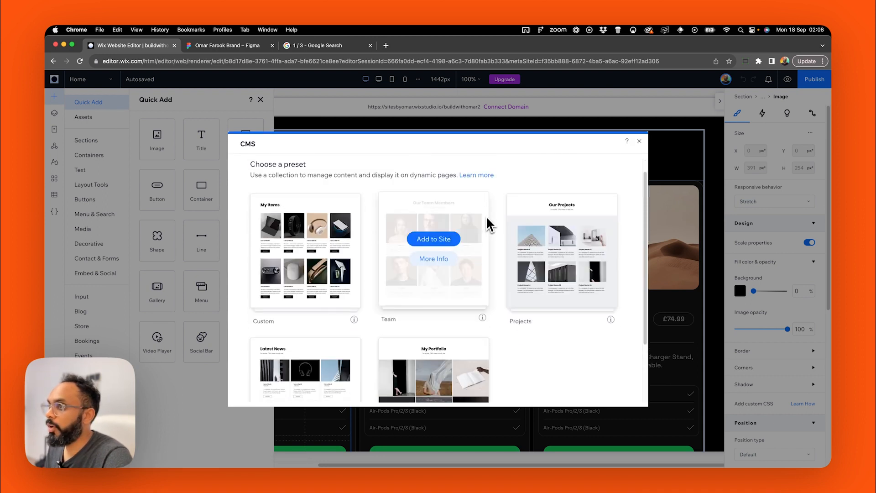
{"action": "scroll", "coordinate": [486, 215], "scroll_direction": "up", "scroll_amount": 1}
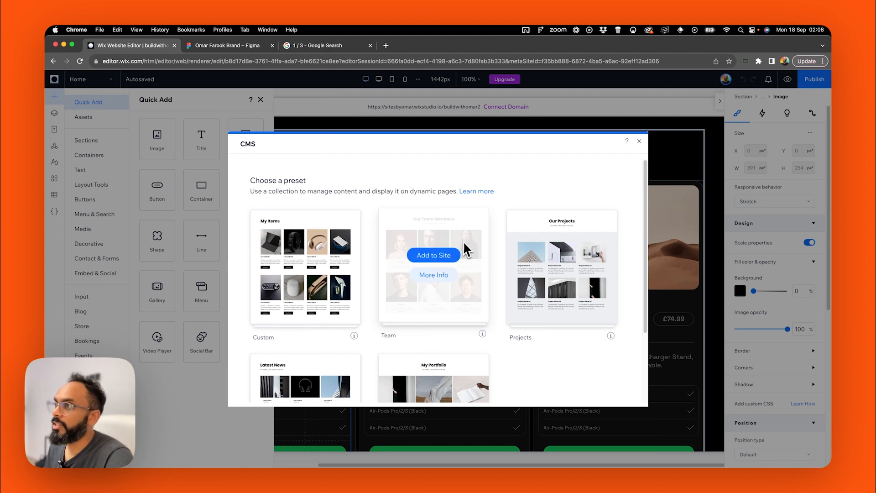
{"action": "mouse_move", "coordinate": [289, 278]}
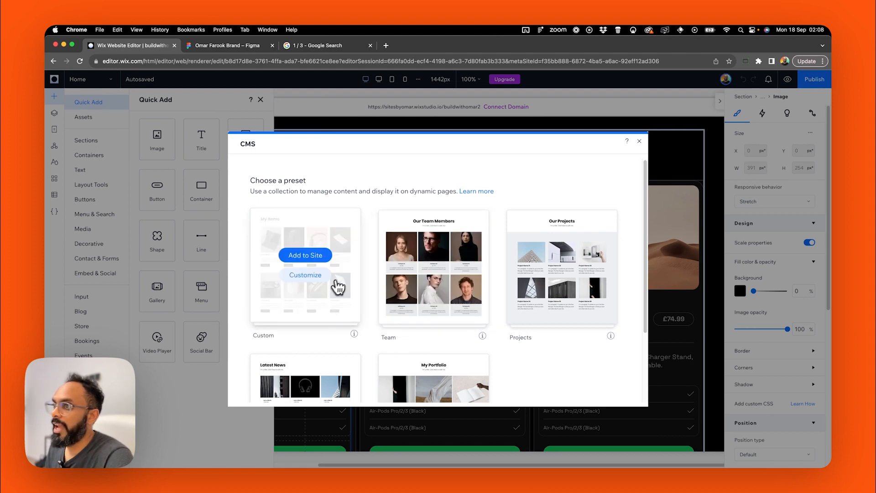
{"action": "left_click", "coordinate": [316, 258]}
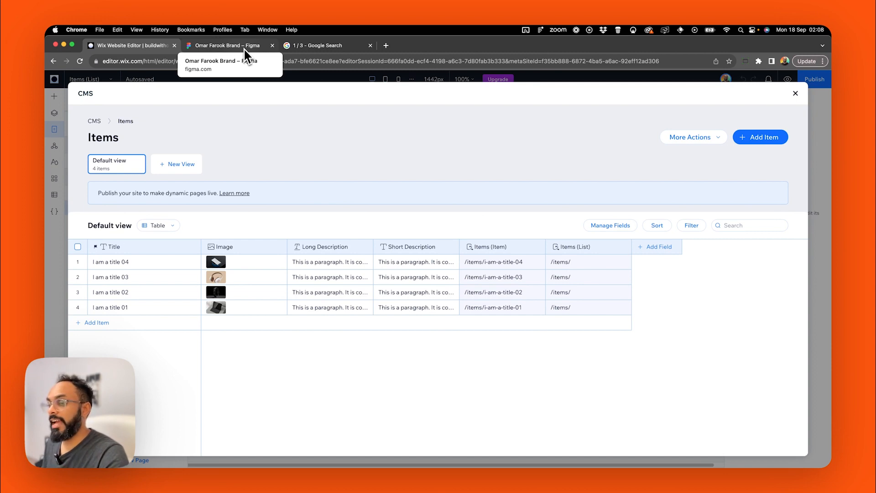
Compare the product cards in the Figma My stuff section with the fields of the Wix Items collection.
{"action": "left_click", "coordinate": [245, 48]}
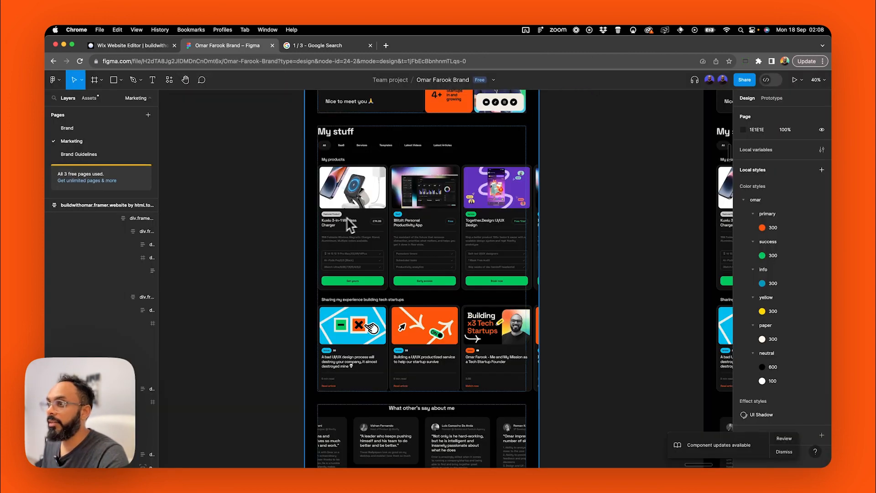
{"action": "left_click", "coordinate": [141, 49]}
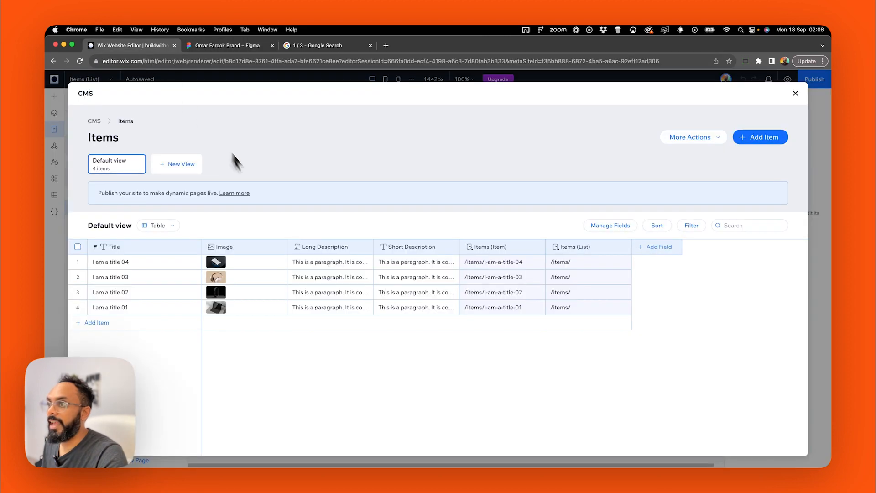
{"action": "left_click", "coordinate": [238, 51]}
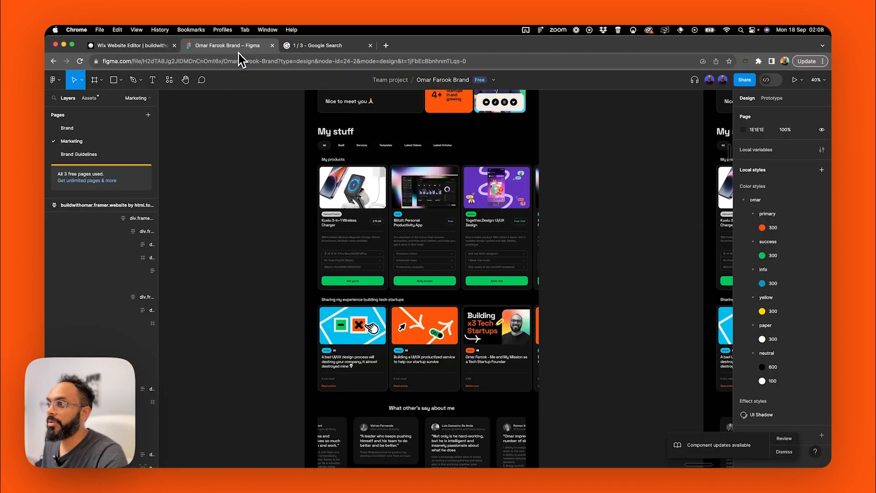
{"action": "left_click", "coordinate": [133, 45]}
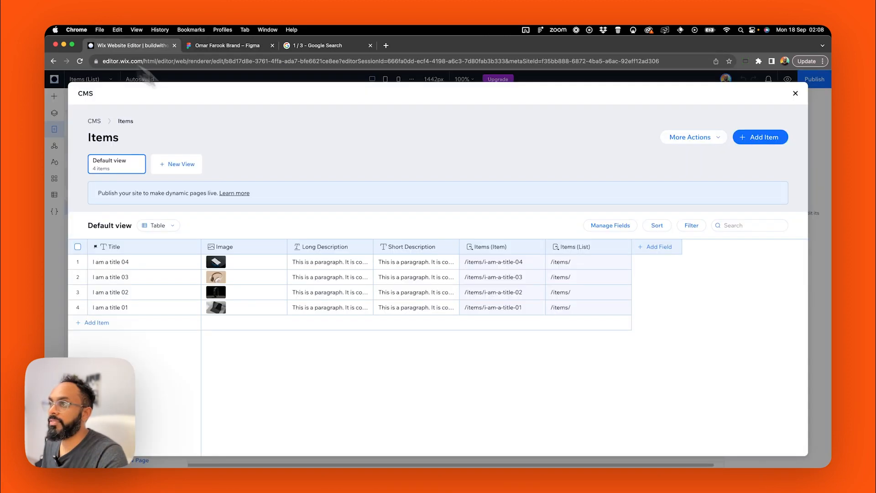
{"action": "left_click", "coordinate": [499, 249]}
{"action": "left_click", "coordinate": [471, 268]}
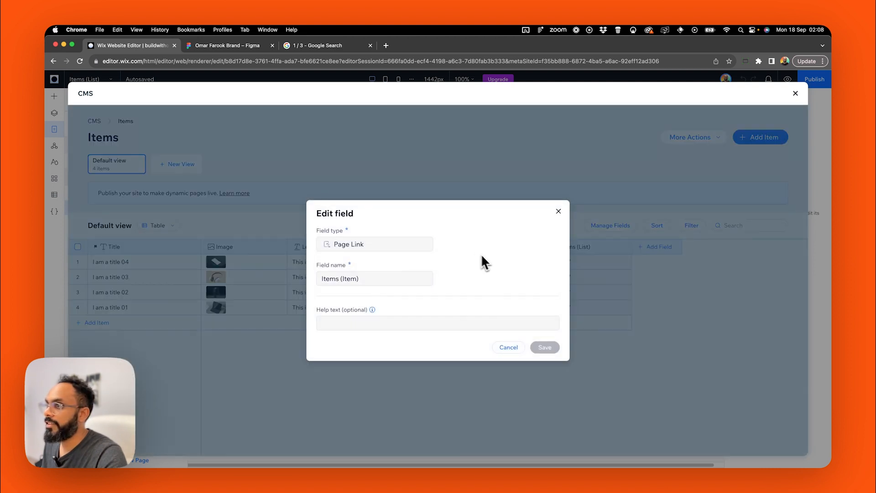
{"action": "triple_click", "coordinate": [373, 278]}
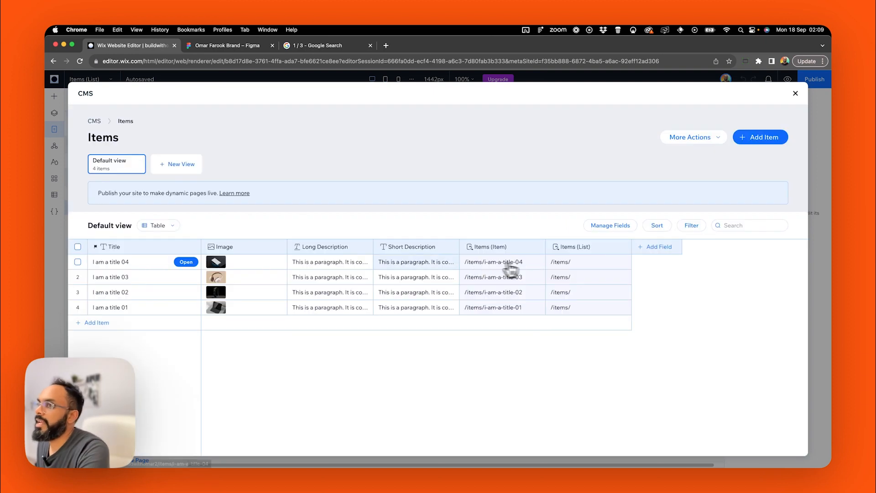
Hide the Items (Item) and Items (List) system fields from the Items collection's default view.
{"action": "left_click", "coordinate": [610, 226]}
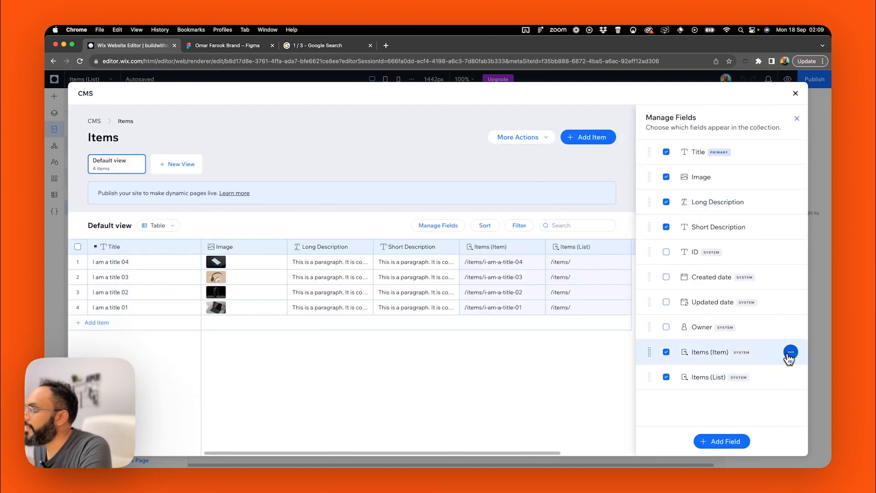
{"action": "left_click", "coordinate": [790, 352]}
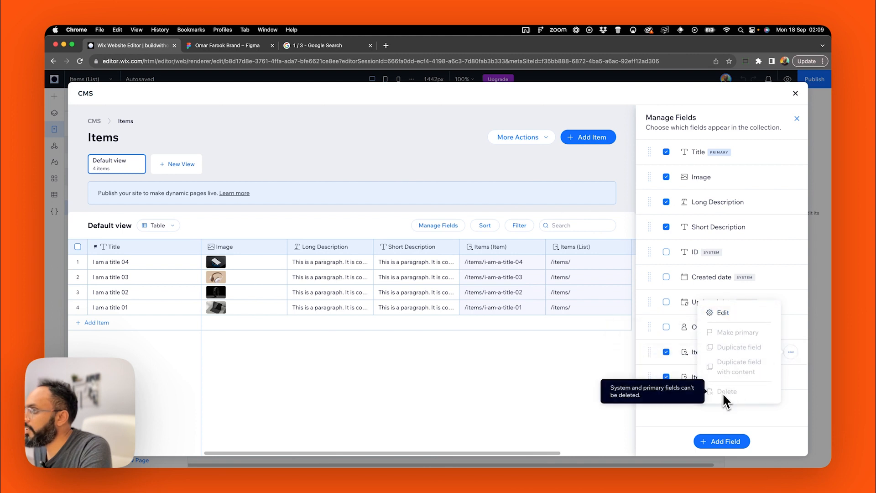
{"action": "left_click", "coordinate": [691, 407]}
{"action": "left_click", "coordinate": [791, 376]}
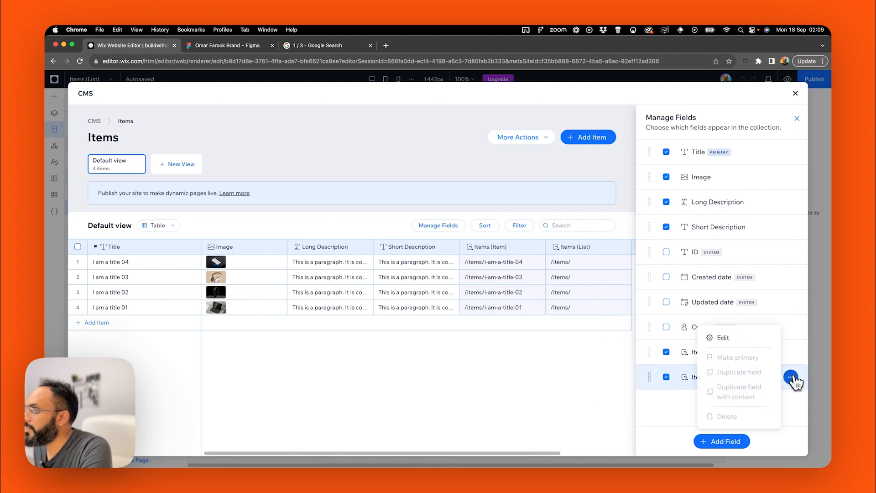
{"action": "left_click", "coordinate": [658, 411]}
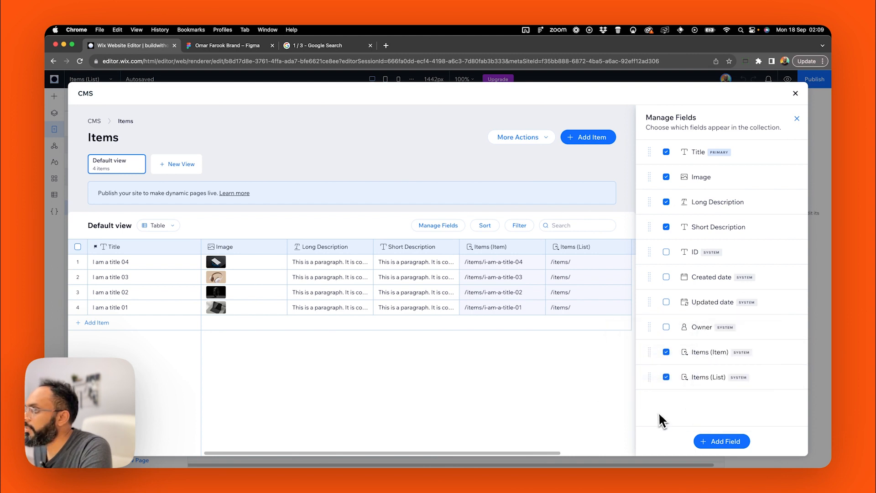
{"action": "left_click", "coordinate": [674, 380]}
{"action": "left_click", "coordinate": [666, 354]}
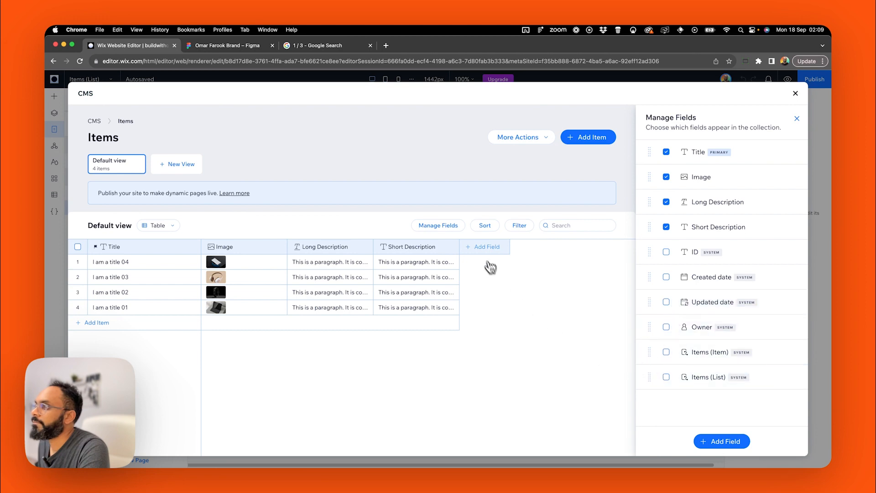
Add a Text field named Feature 1 to the Items collection.
{"action": "left_click", "coordinate": [484, 246]}
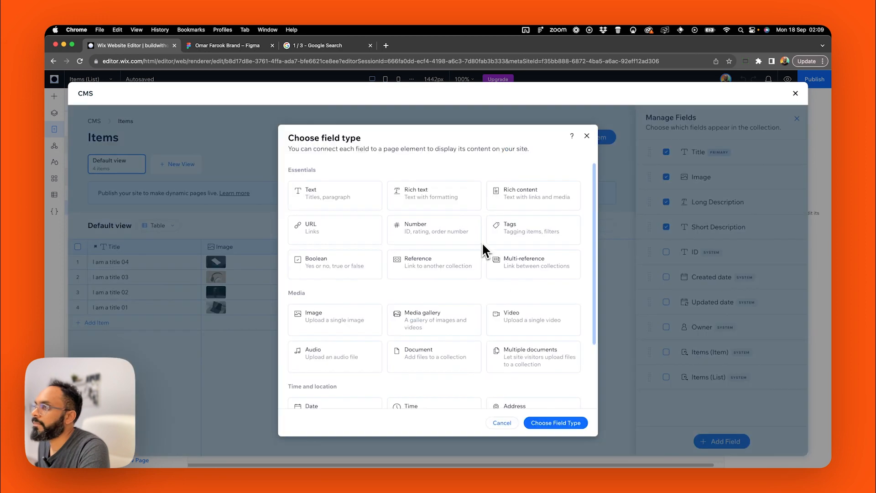
{"action": "left_click", "coordinate": [337, 201]}
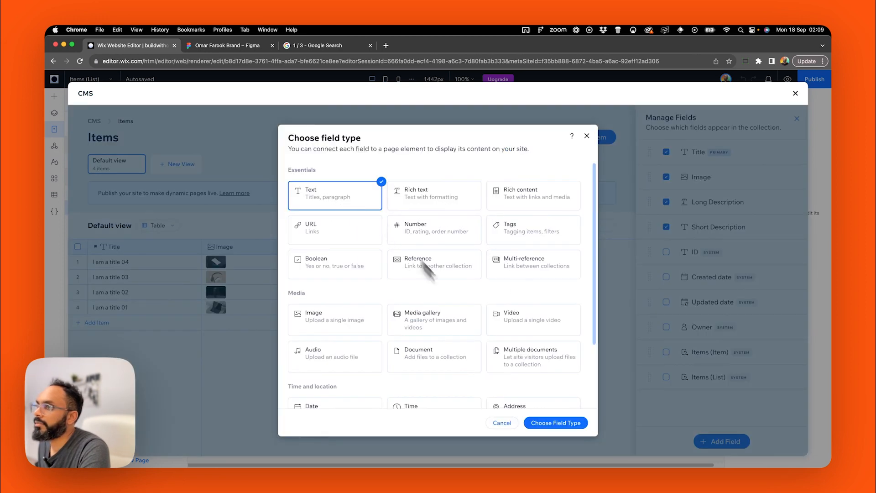
{"action": "left_click", "coordinate": [548, 427]}
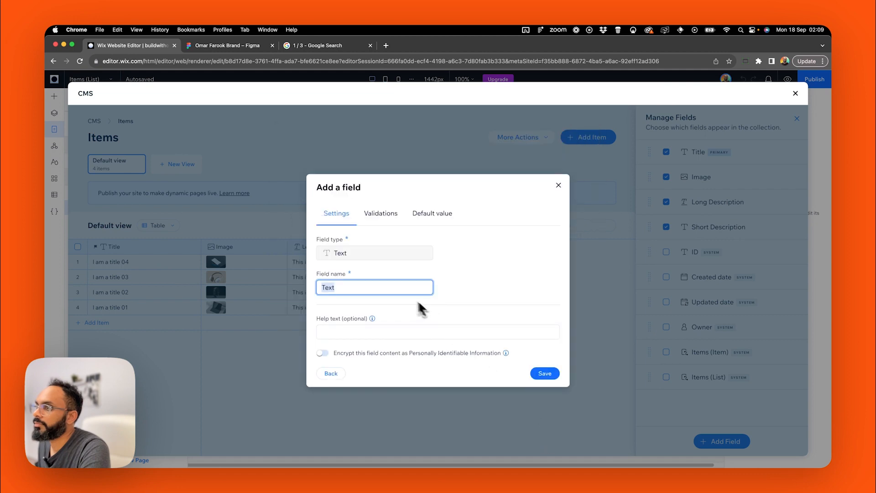
{"action": "type", "text": "Feature 1"}
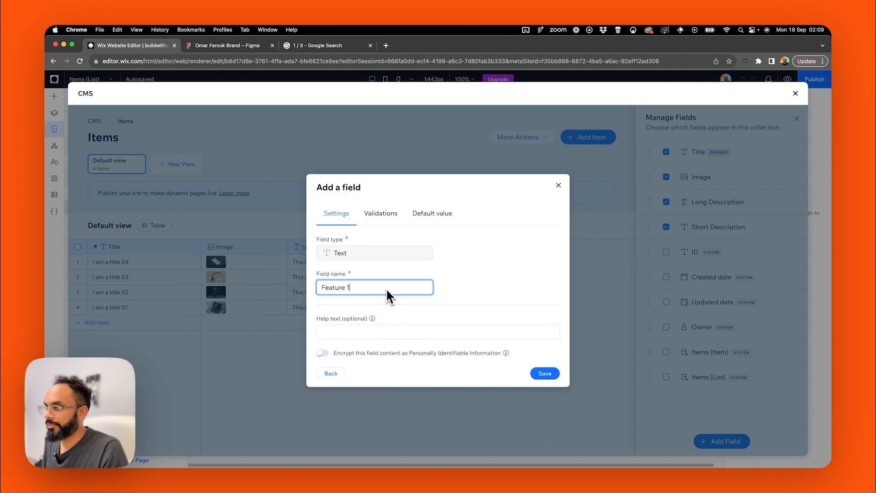
{"action": "left_click", "coordinate": [551, 375]}
Duplicate the Feature 1 field, and duplicate the resulting copy to get two more feature fields.
{"action": "left_click", "coordinate": [791, 402]}
{"action": "left_click", "coordinate": [789, 406]}
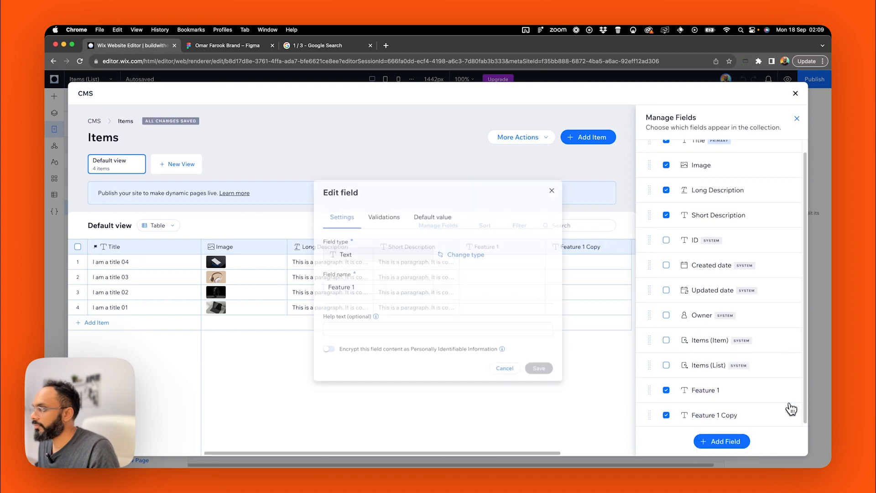
{"action": "key", "text": "Escape"}
{"action": "left_click", "coordinate": [785, 414]}
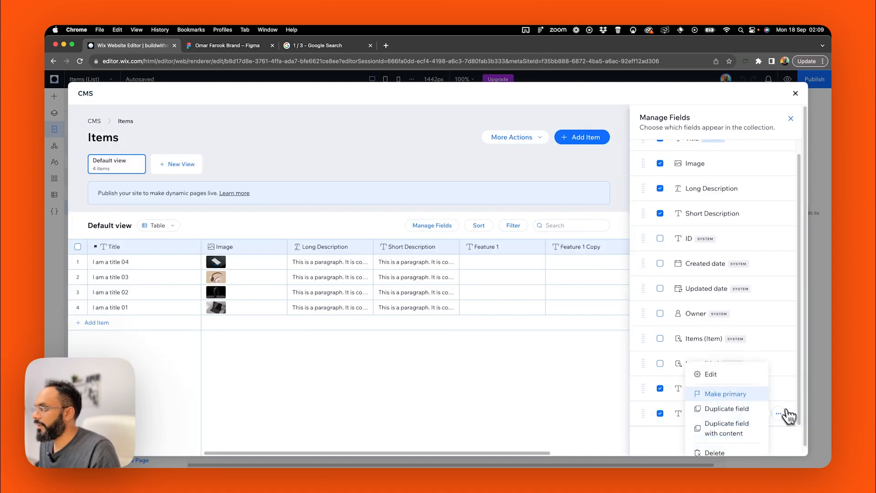
{"action": "left_click", "coordinate": [736, 406]}
Rename the two duplicated feature fields as Feature 2 and Feature 3.
{"action": "left_click", "coordinate": [730, 393]}
{"action": "left_click", "coordinate": [347, 288]}
{"action": "type", "text": "2"}
{"action": "left_click", "coordinate": [545, 374]}
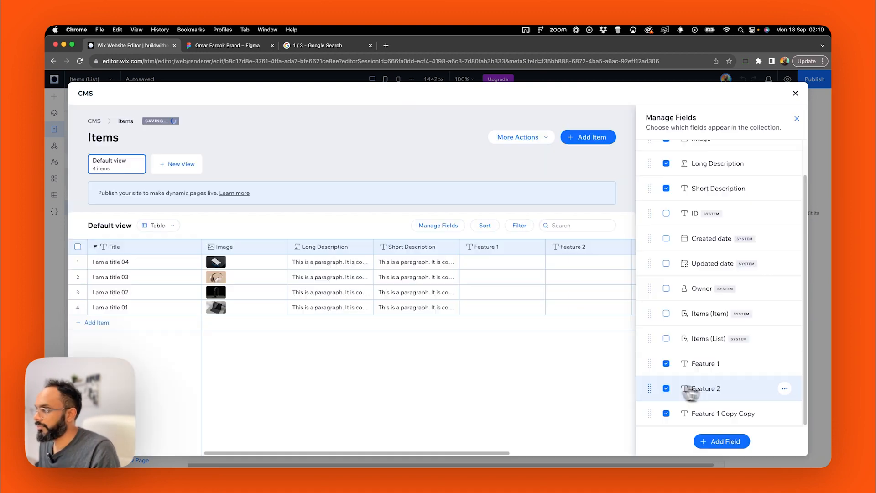
{"action": "left_click", "coordinate": [705, 413]}
{"action": "left_click_drag", "start_coordinate": [404, 288], "coordinate": [348, 287]}
{"action": "type", "text": "3"}
{"action": "left_click", "coordinate": [544, 372]}
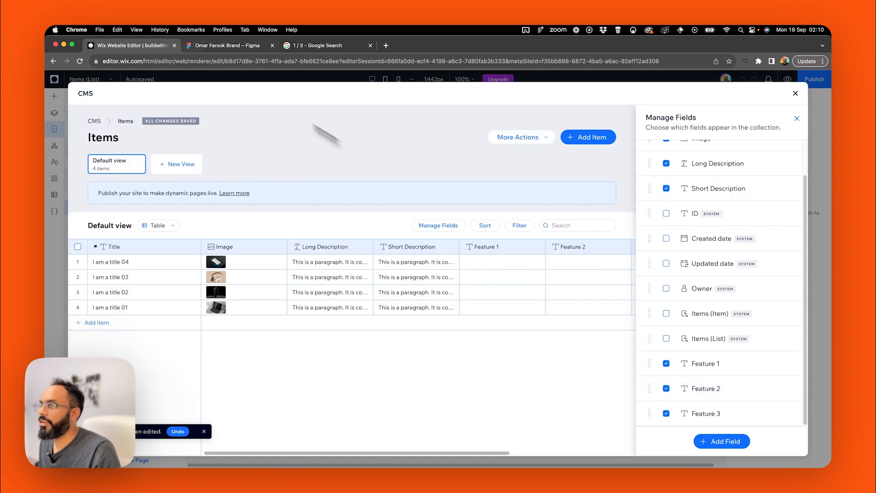
Check the Figma product cards for content the Items collection does not yet cover, and return to the Wix collection.
{"action": "left_click", "coordinate": [226, 45]}
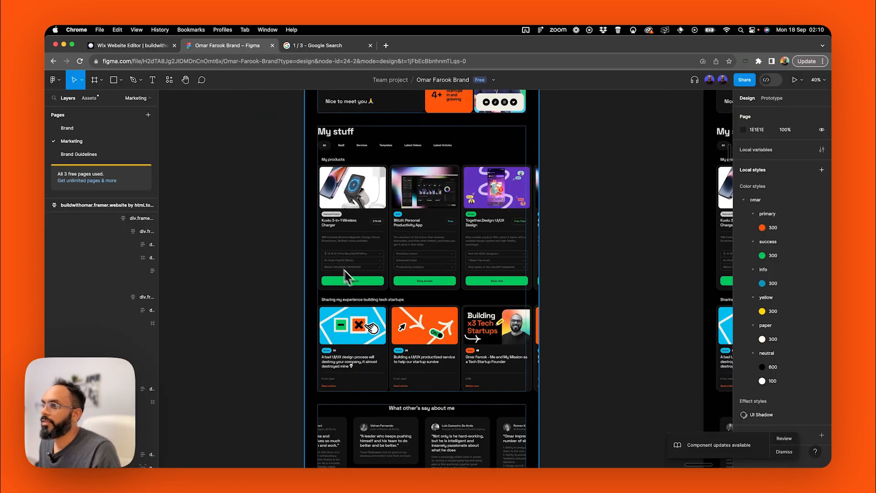
{"action": "left_click", "coordinate": [163, 47]}
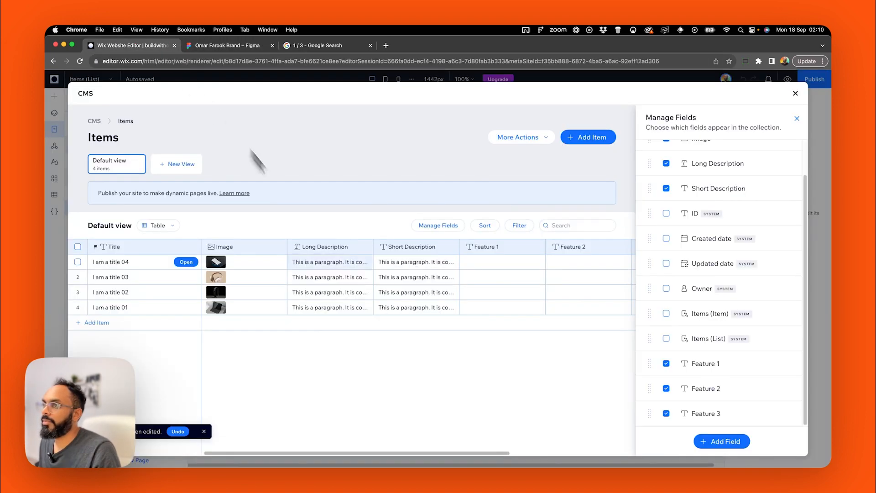
{"action": "left_click", "coordinate": [230, 47]}
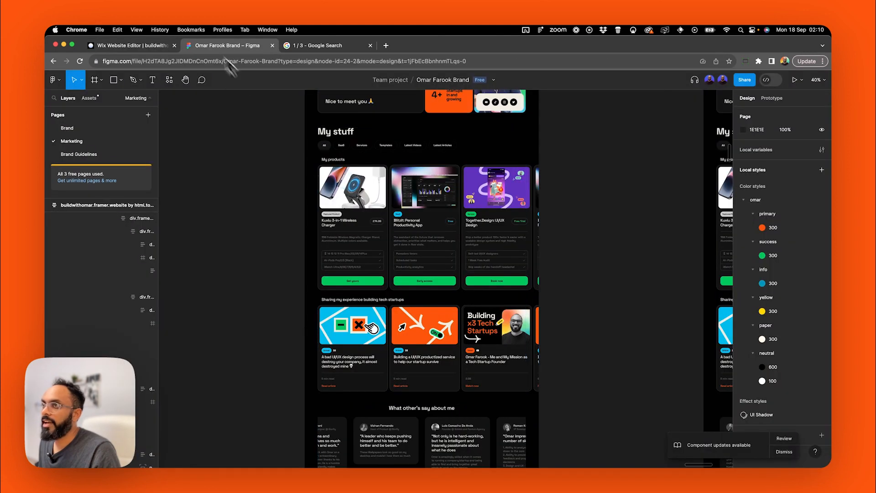
{"action": "left_click", "coordinate": [150, 45]}
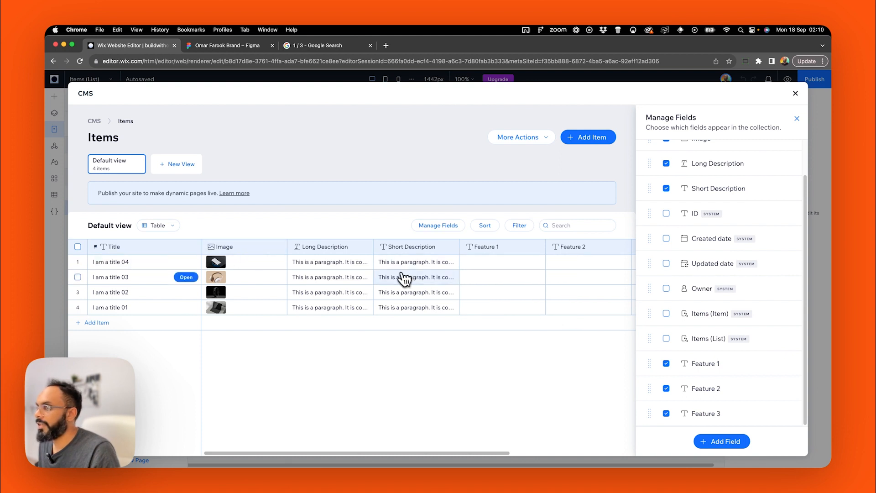
Rename the Short Description field as Tag, keeping its Text type, and move it ahead of Long Description.
{"action": "left_click", "coordinate": [403, 253]}
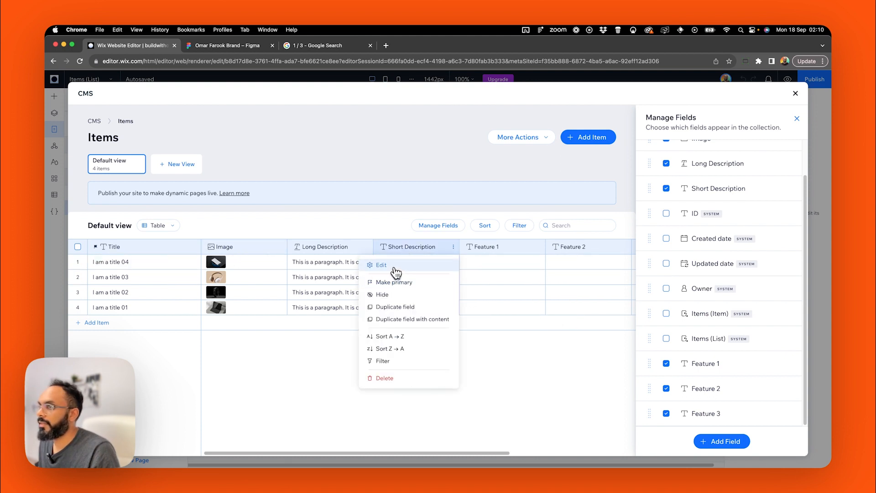
{"action": "left_click", "coordinate": [382, 264]}
{"action": "double_click", "coordinate": [376, 251]}
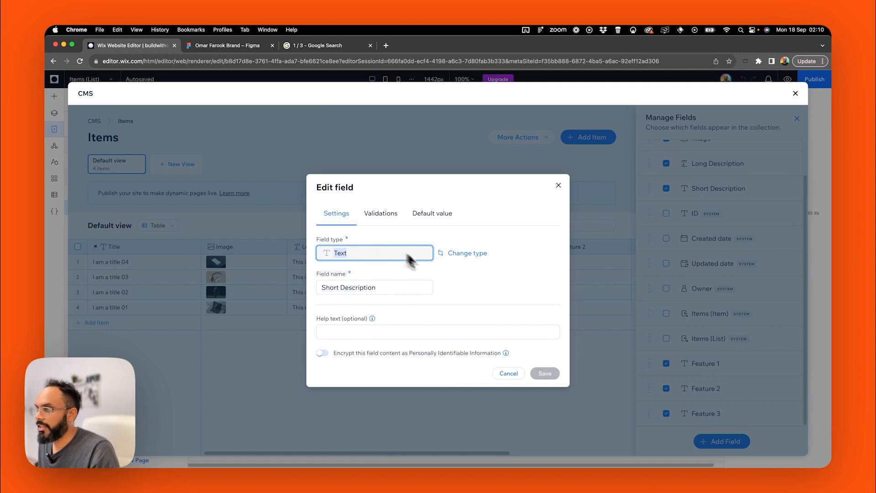
{"action": "left_click", "coordinate": [360, 257]}
{"action": "left_click", "coordinate": [453, 256]}
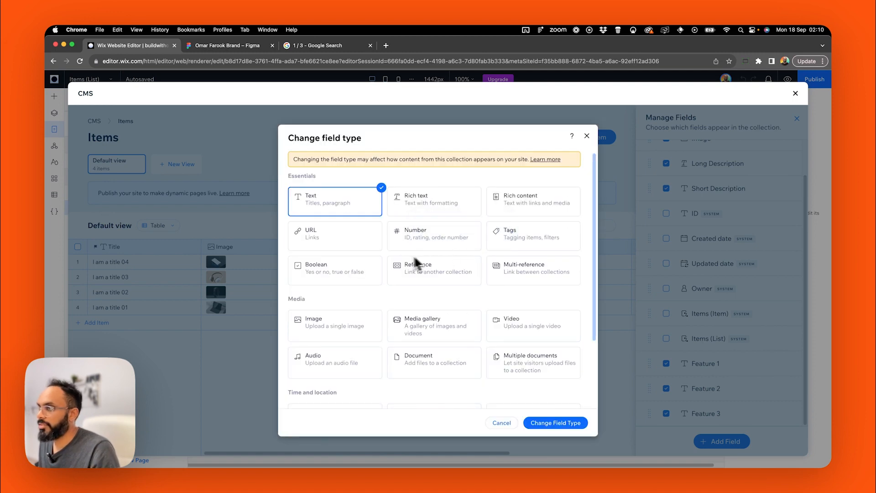
{"action": "left_click", "coordinate": [553, 422]}
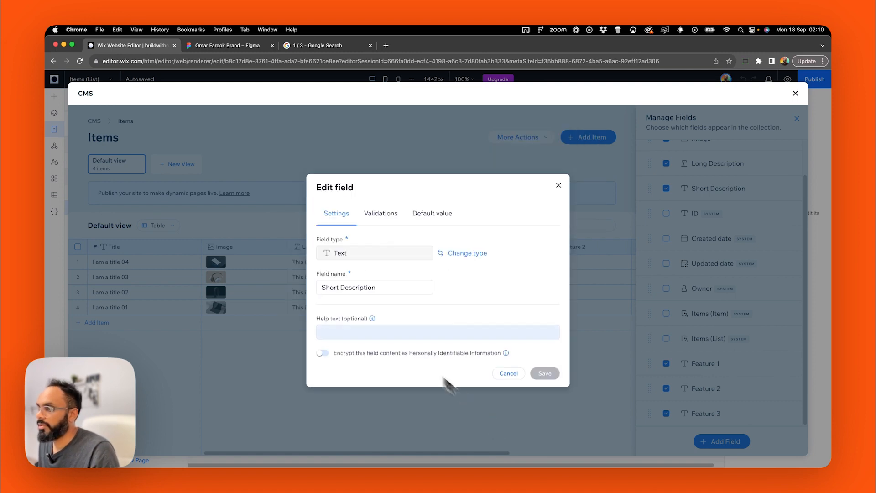
{"action": "triple_click", "coordinate": [366, 289]}
{"action": "type", "text": "Tag"}
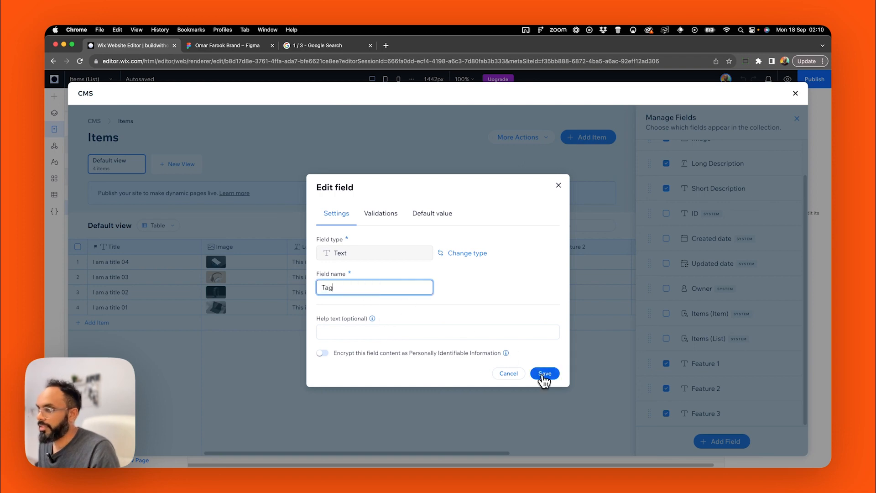
{"action": "left_click", "coordinate": [544, 374]}
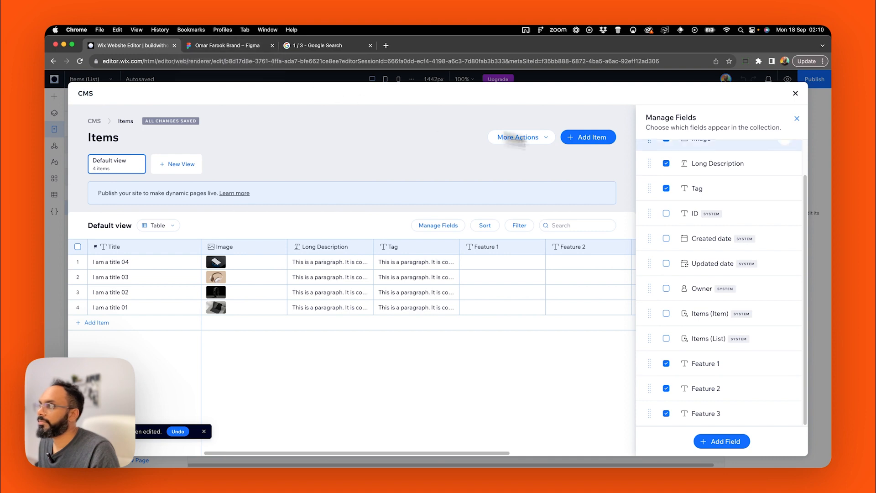
{"action": "left_click_drag", "start_coordinate": [649, 193], "coordinate": [650, 158]}
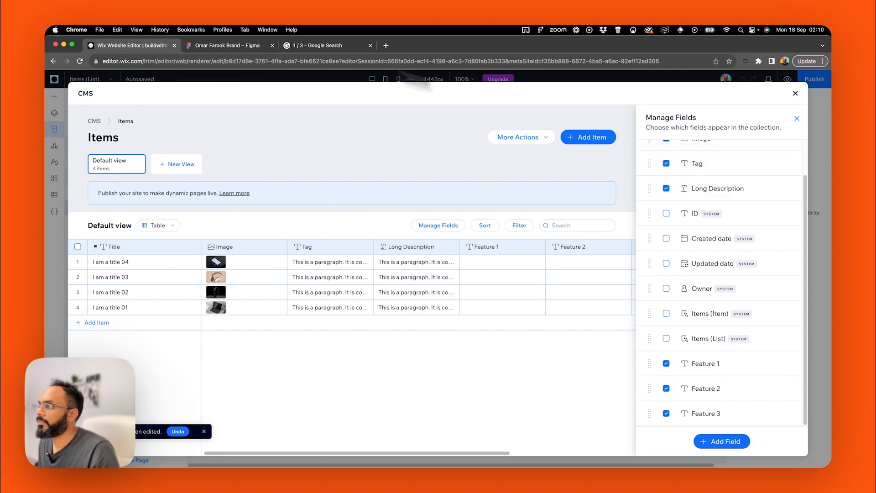
Check the Figma product cards again and add a Text field named Price to the Wix Items collection.
{"action": "left_click", "coordinate": [233, 47]}
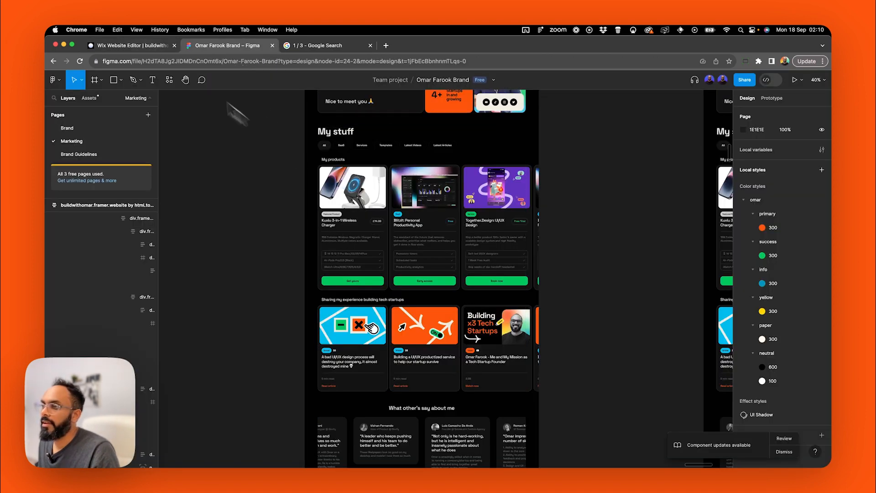
{"action": "left_click", "coordinate": [119, 45]}
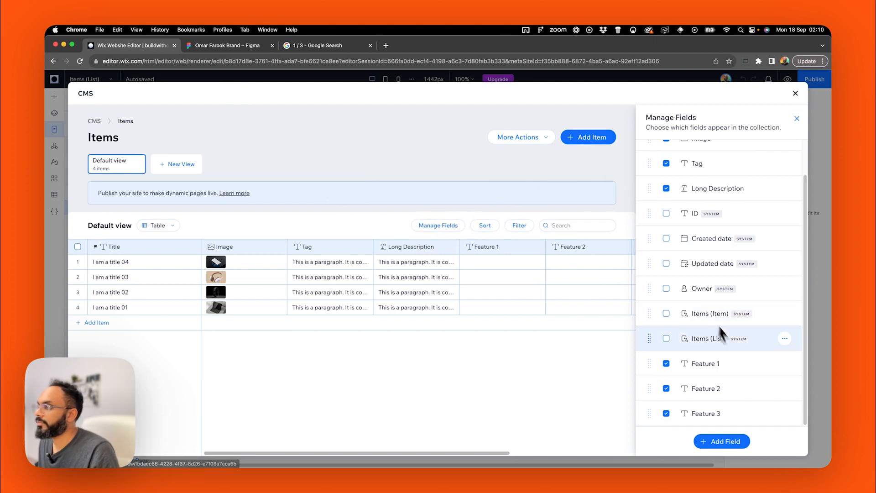
{"action": "scroll", "coordinate": [703, 319], "scroll_direction": "up", "scroll_amount": 2}
{"action": "left_click", "coordinate": [736, 435]}
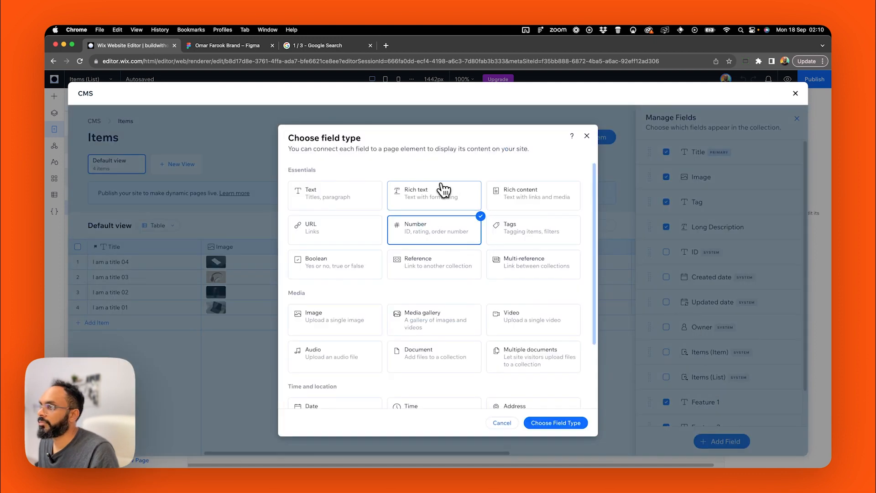
{"action": "left_click", "coordinate": [360, 208]}
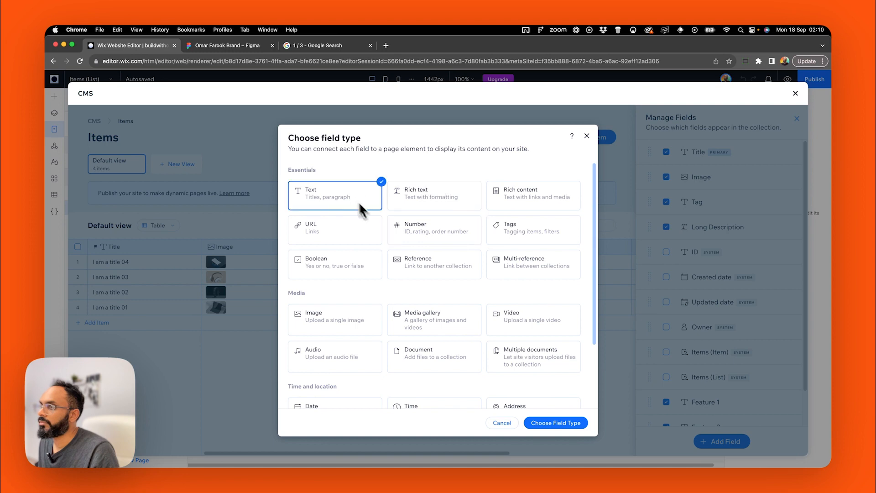
{"action": "left_click", "coordinate": [576, 424]}
{"action": "type", "text": "Price"}
{"action": "left_click", "coordinate": [545, 373]}
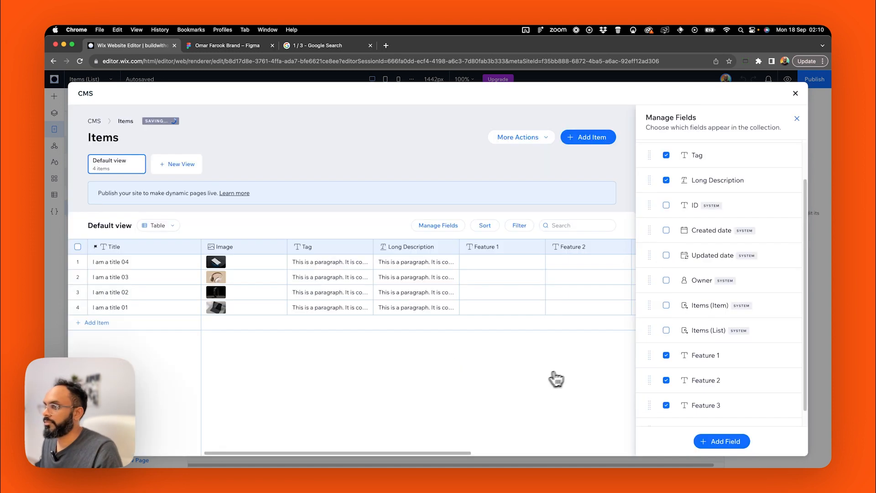
Move the Price field between Long Description and Feature 1 in the Items collection's field order.
{"action": "left_click_drag", "start_coordinate": [702, 402], "coordinate": [711, 193]}
{"action": "left_click_drag", "start_coordinate": [713, 192], "coordinate": [717, 221]}
{"action": "left_click_drag", "start_coordinate": [694, 240], "coordinate": [700, 142]}
{"action": "left_click_drag", "start_coordinate": [707, 202], "coordinate": [713, 145]}
{"action": "left_click", "coordinate": [797, 119]}
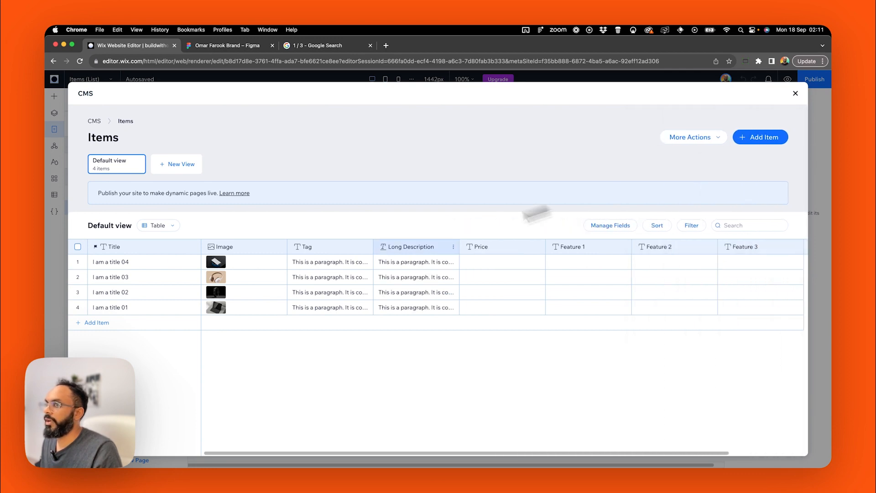
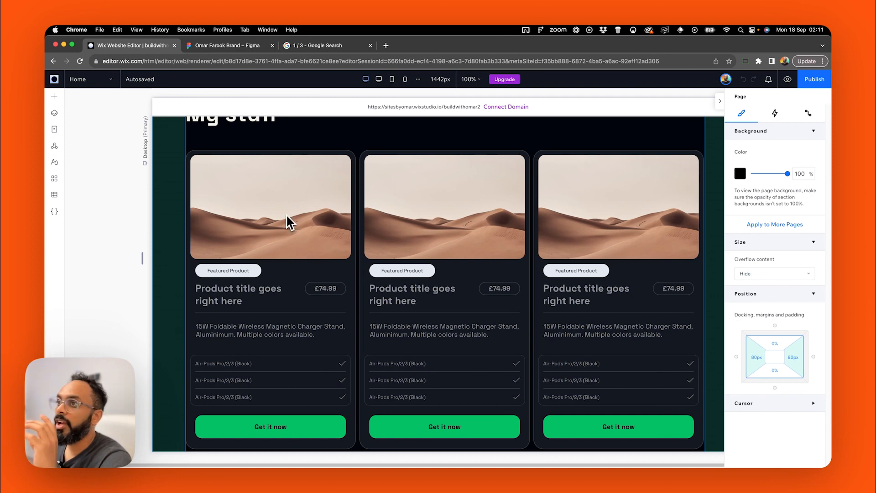
Create a dataset named Items dataset from the Items collection, starting from the first My stuff card's image.
{"action": "left_click", "coordinate": [260, 185]}
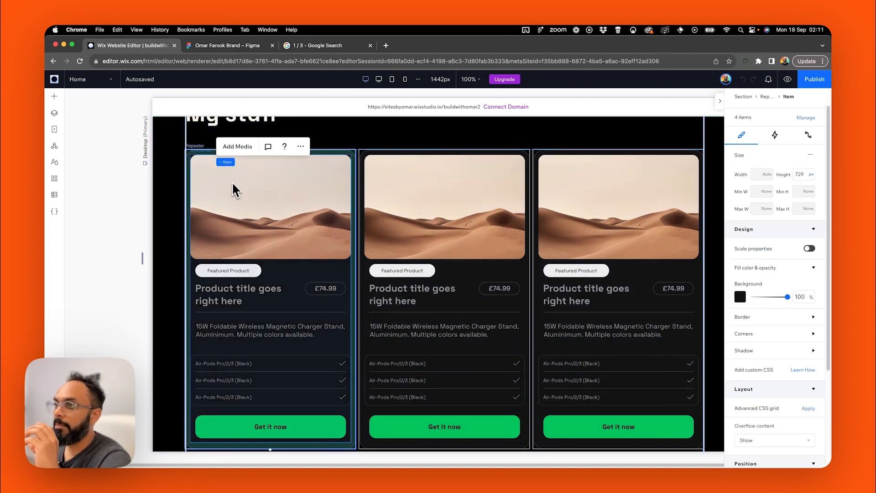
{"action": "left_click", "coordinate": [234, 186]}
{"action": "left_click", "coordinate": [242, 232]}
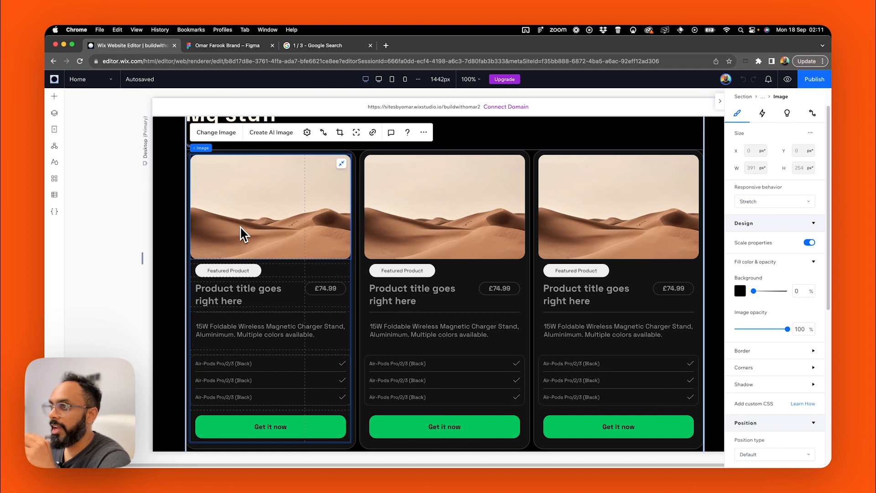
{"action": "left_click", "coordinate": [816, 120]}
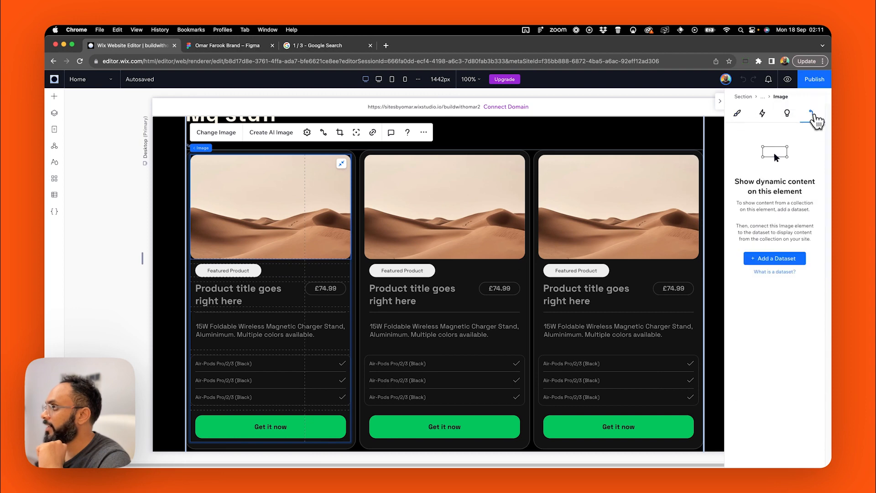
{"action": "left_click", "coordinate": [779, 264]}
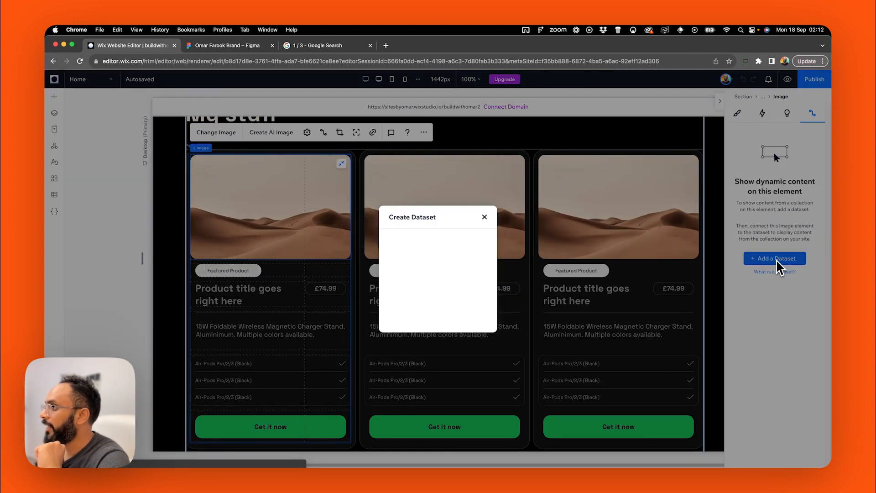
{"action": "left_click", "coordinate": [479, 252]}
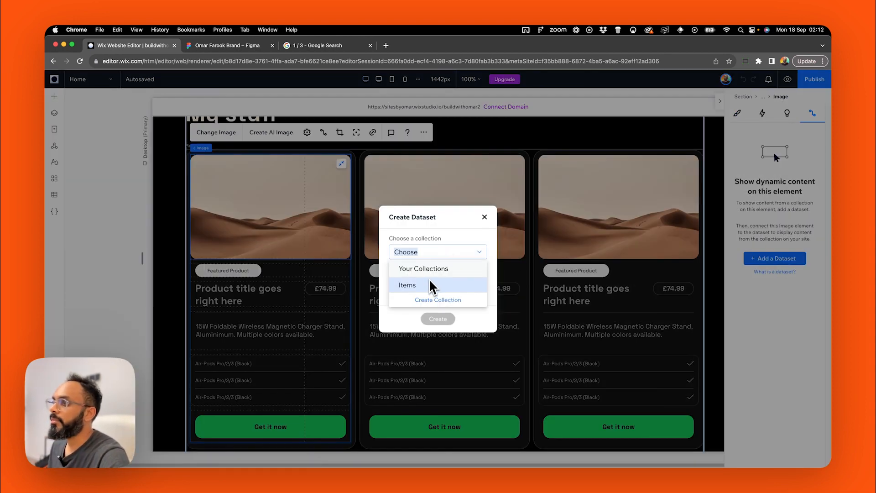
{"action": "left_click", "coordinate": [433, 285]}
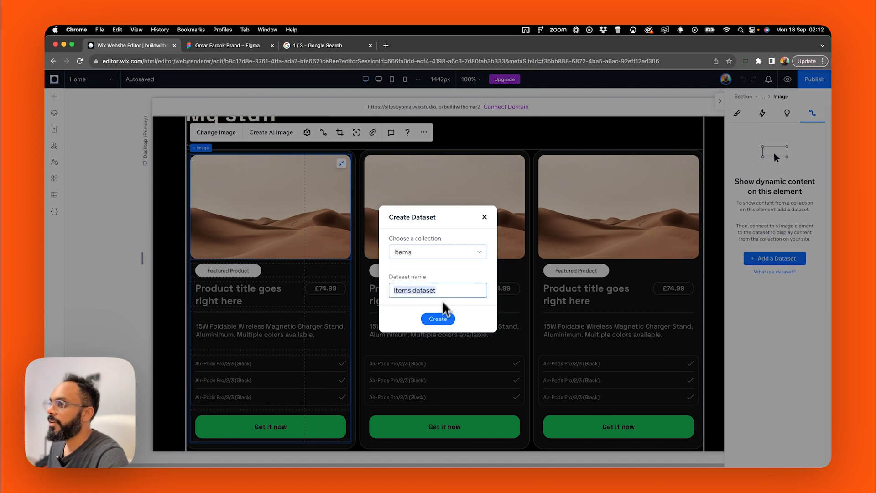
{"action": "left_click", "coordinate": [428, 258]}
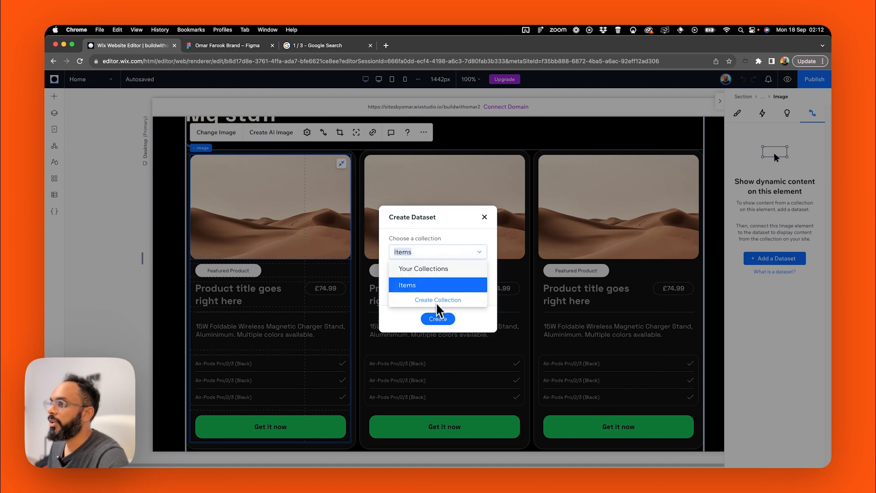
{"action": "left_click", "coordinate": [441, 319]}
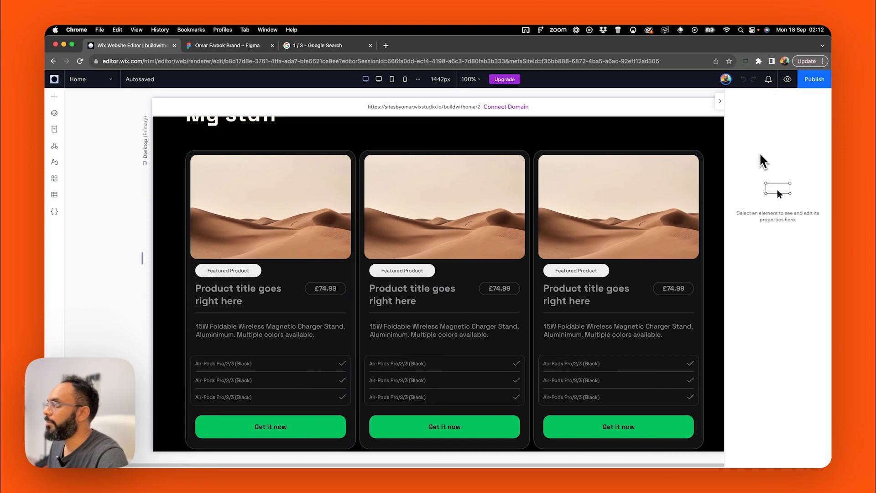
Connect the first repeater card's image source to the Image field of the Items dataset.
{"action": "left_click", "coordinate": [307, 220]}
{"action": "left_click", "coordinate": [298, 240]}
{"action": "left_click", "coordinate": [285, 247]}
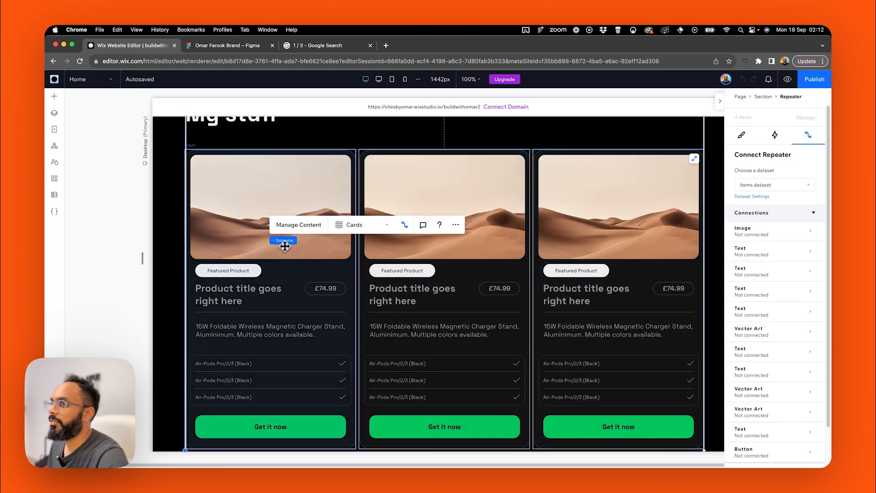
{"action": "left_click", "coordinate": [285, 246]}
{"action": "left_click", "coordinate": [280, 253]}
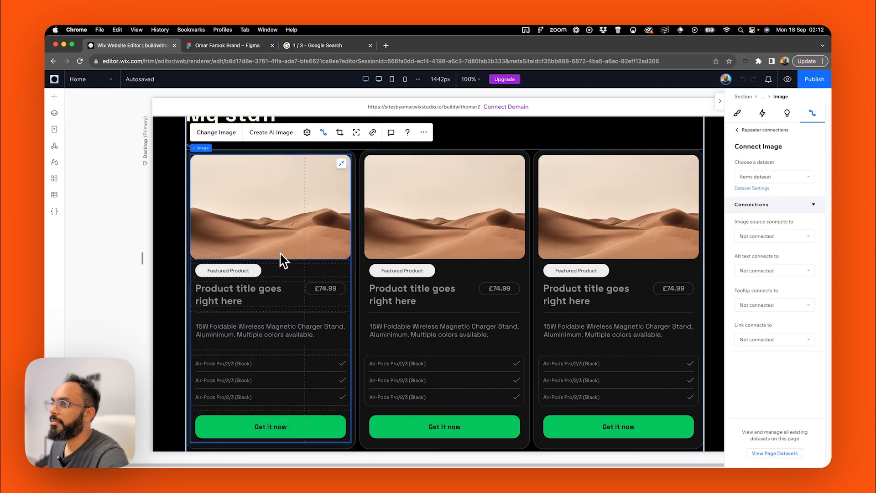
{"action": "left_click", "coordinate": [792, 184]}
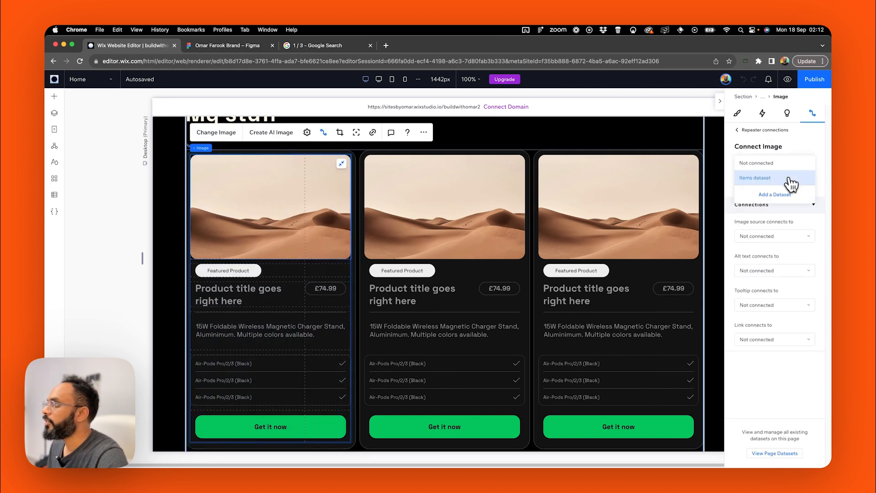
{"action": "left_click", "coordinate": [790, 183]}
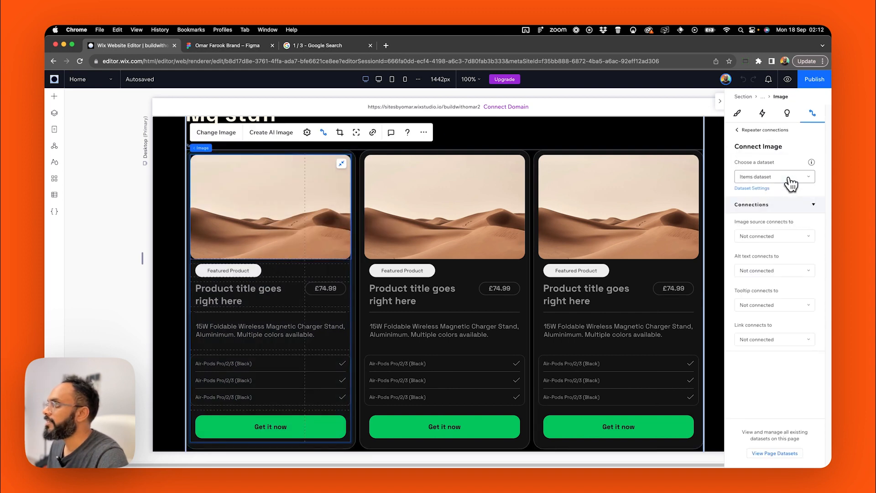
{"action": "left_click", "coordinate": [777, 238]}
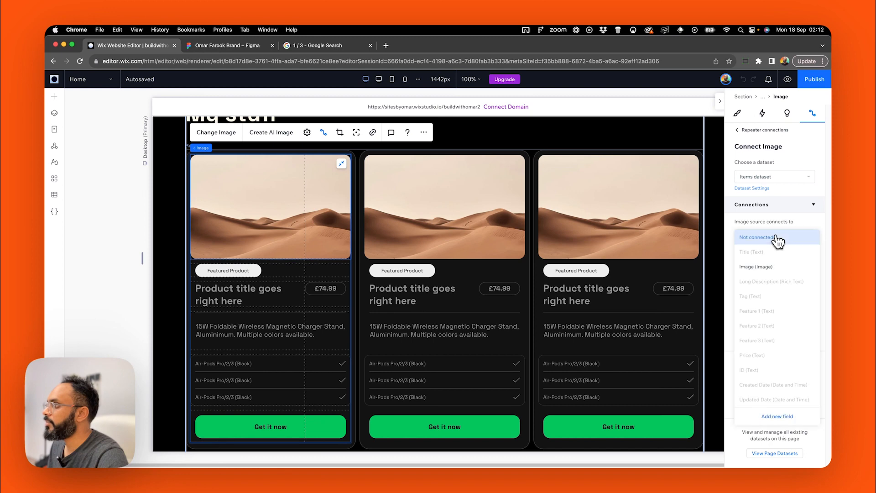
{"action": "left_click", "coordinate": [770, 269]}
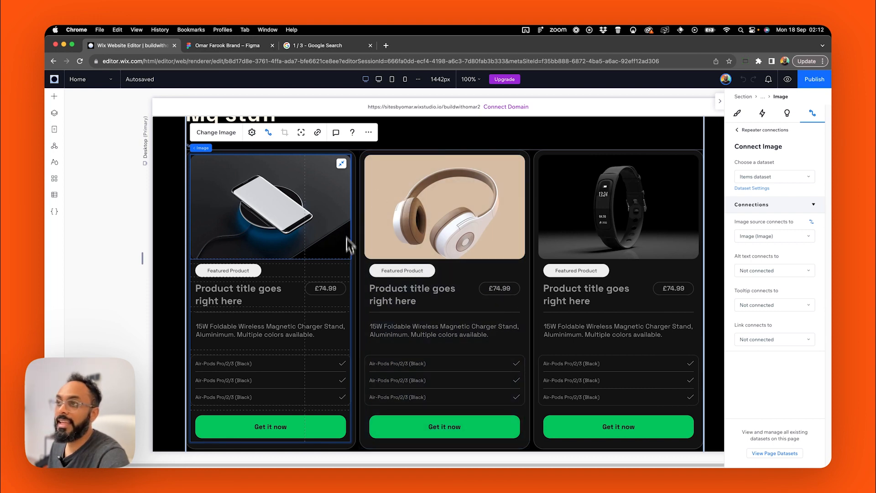
Connect the Featured Product text in the first card to the Tag field and deselect it.
{"action": "left_click", "coordinate": [236, 275]}
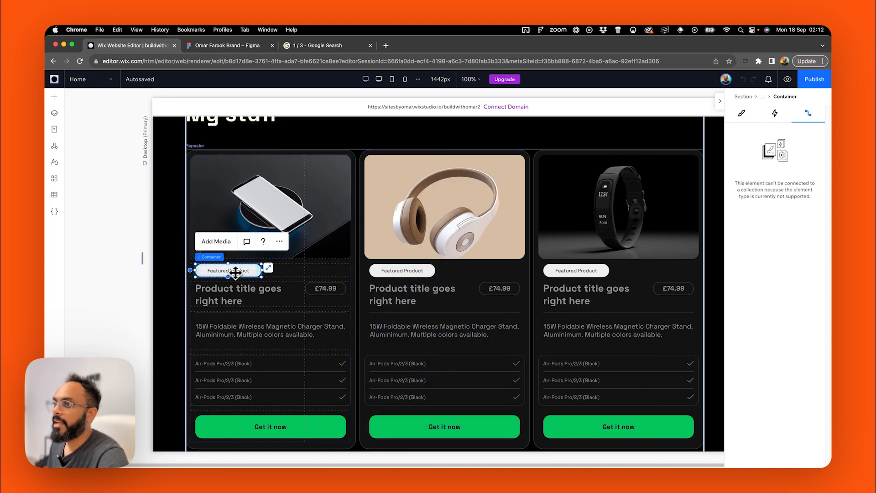
{"action": "left_click", "coordinate": [236, 275]}
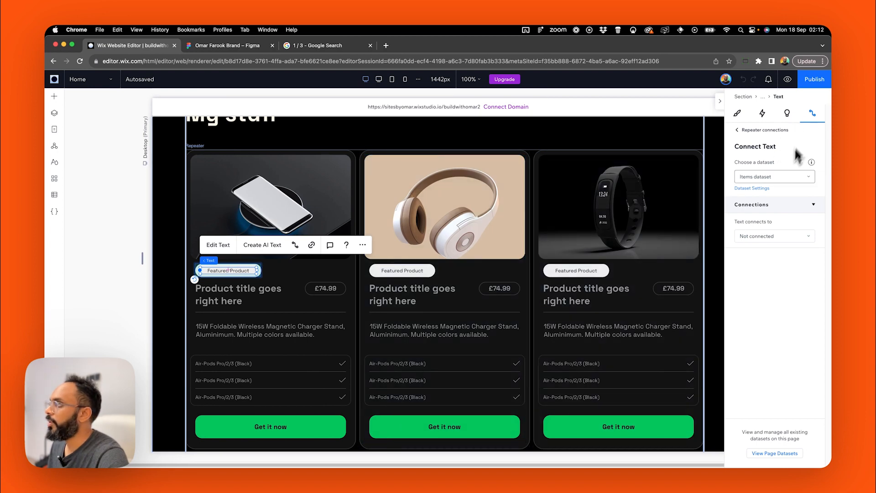
{"action": "left_click", "coordinate": [767, 235]}
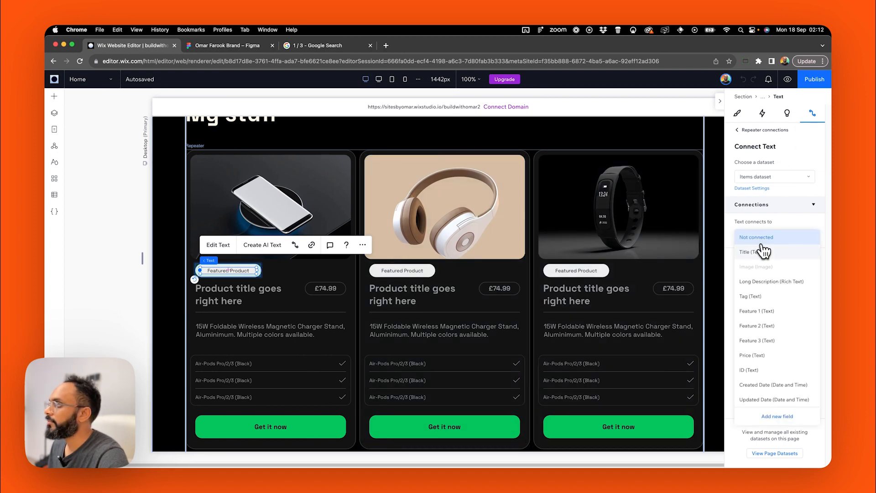
{"action": "left_click", "coordinate": [775, 295]}
{"action": "key", "text": "Escape"}
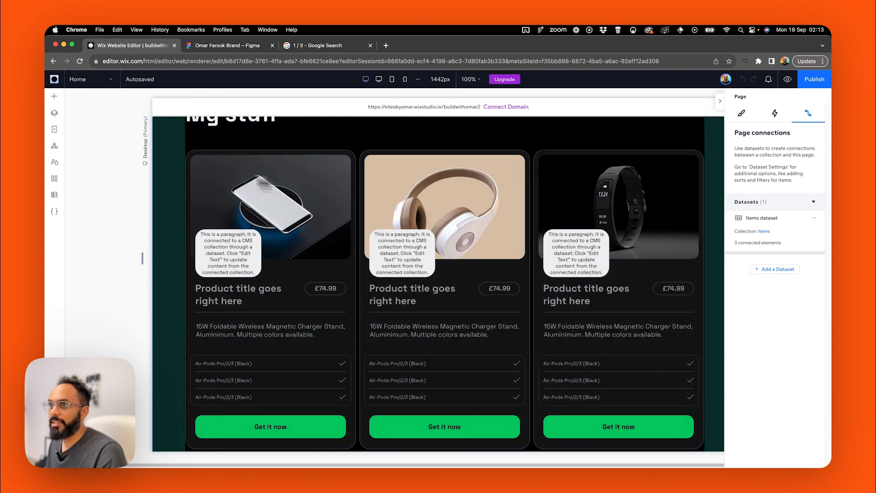
Open the Items collection and start editing the Tag of the item I am a title 04.
{"action": "left_click", "coordinate": [53, 197]}
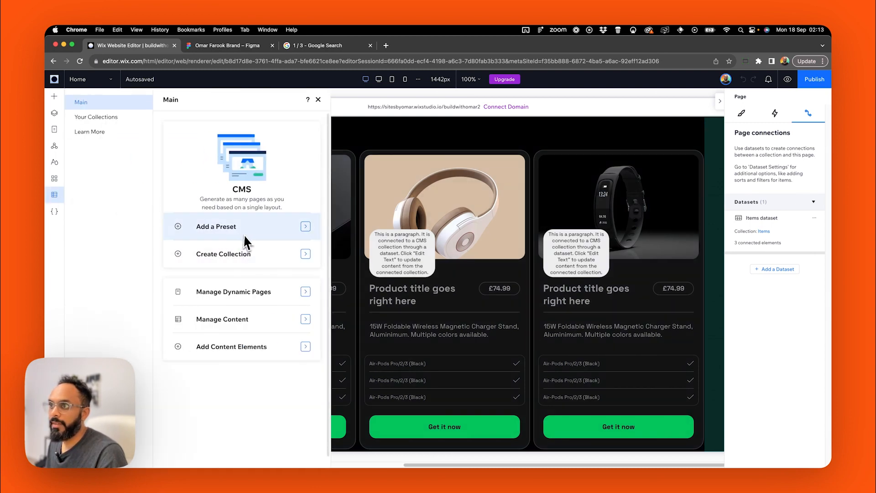
{"action": "left_click", "coordinate": [118, 119]}
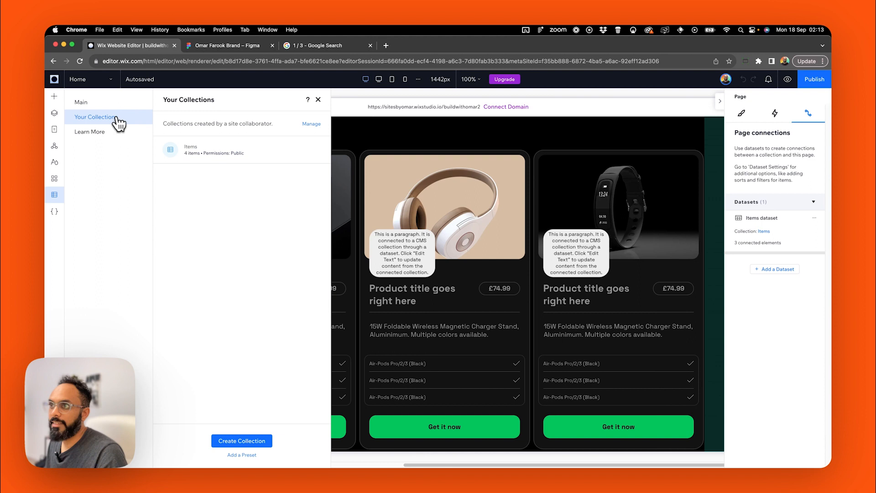
{"action": "left_click", "coordinate": [223, 160]}
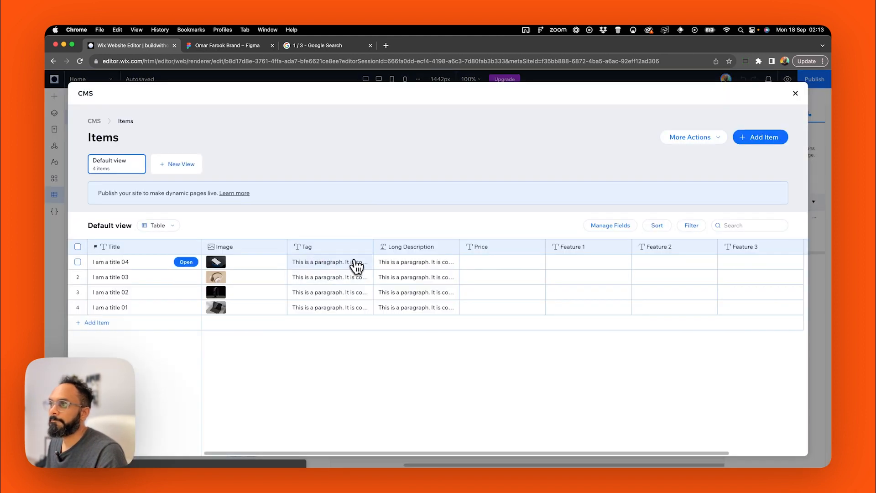
{"action": "left_click", "coordinate": [353, 263]}
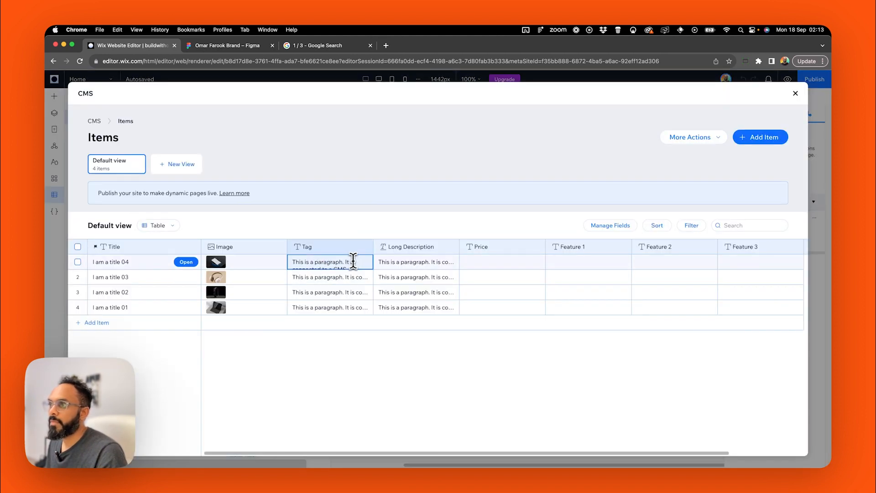
Check the tag wording in the Figma product cards, set item 04's Tag to "Featured product" in Wix, and copy it.
{"action": "left_click", "coordinate": [227, 45]}
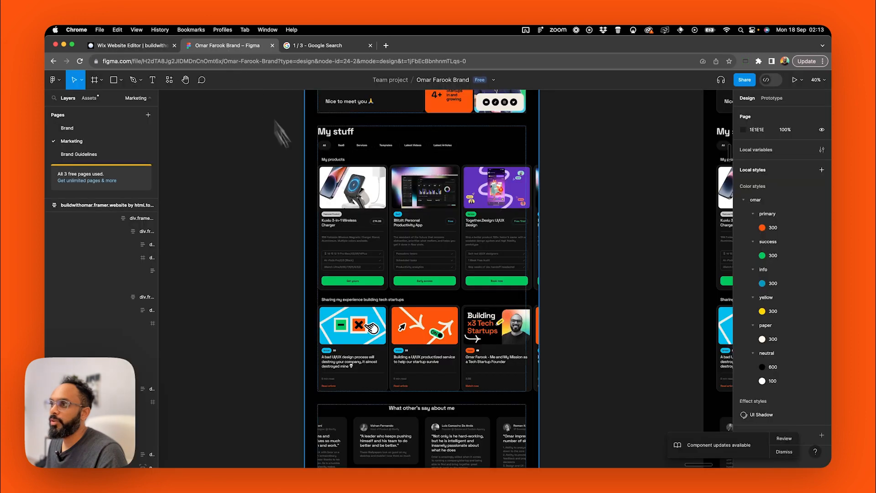
{"action": "left_click", "coordinate": [348, 231]}
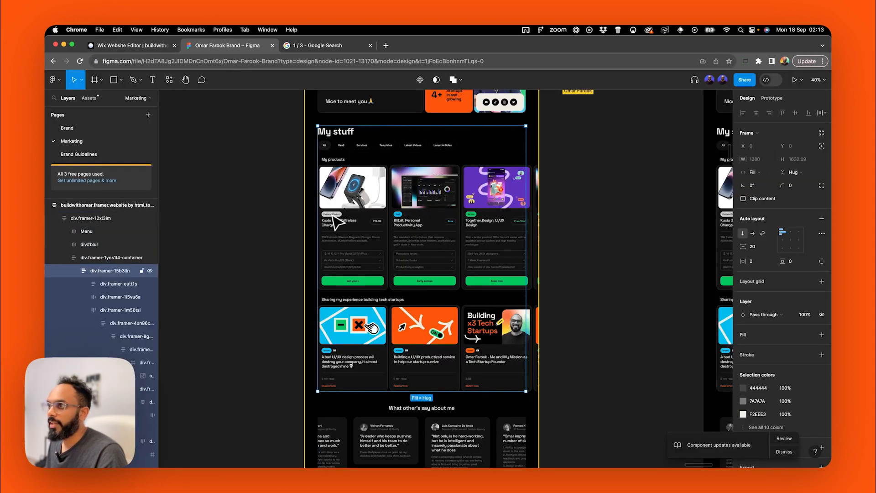
{"action": "key", "text": "super+1"}
{"action": "left_click", "coordinate": [324, 259]}
{"action": "key", "text": "super+a"}
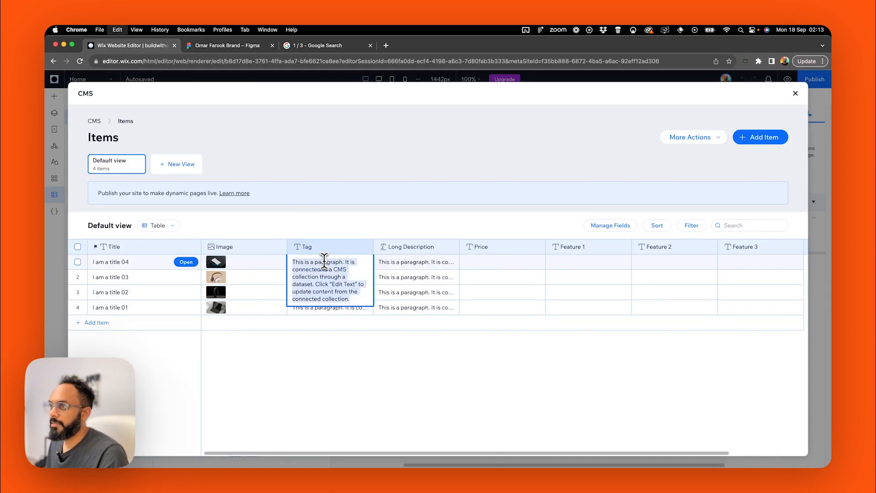
{"action": "type", "text": "Featured product"}
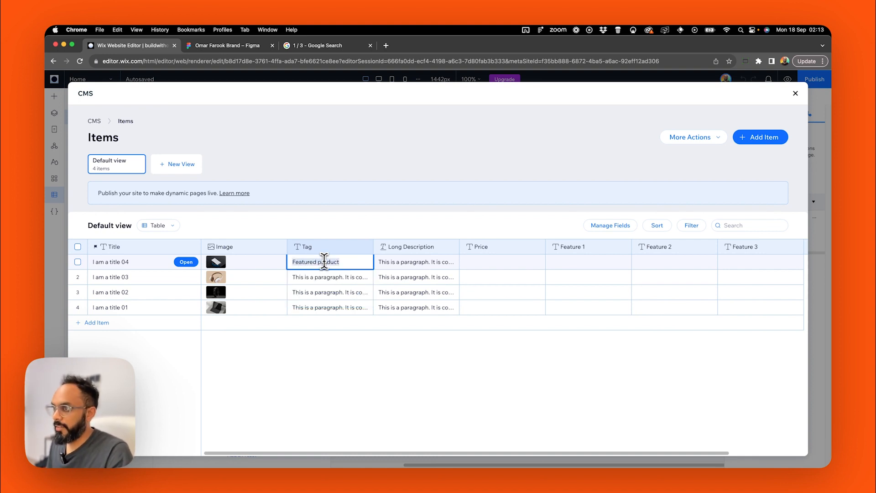
{"action": "key", "text": "super+c"}
{"action": "left_click", "coordinate": [338, 276]}
{"action": "key", "text": "super+a"}
{"action": "key", "text": "super+v"}
{"action": "left_click", "coordinate": [351, 283]}
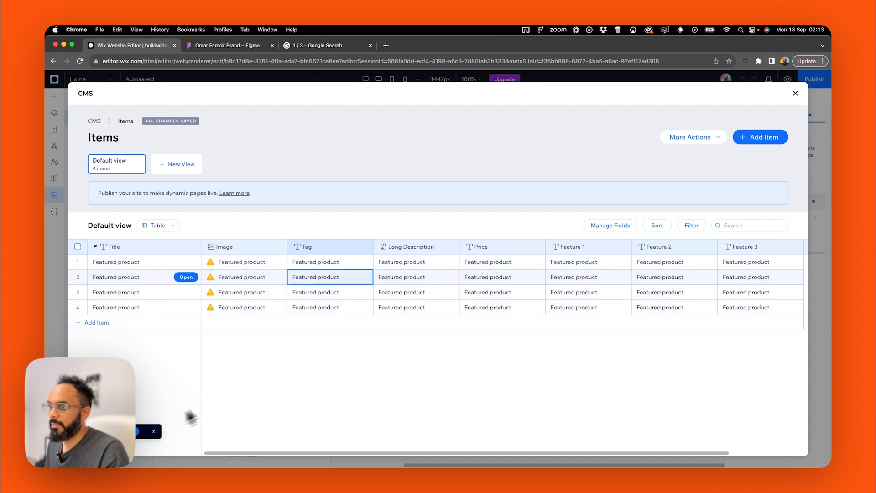
{"action": "key", "text": "super+z"}
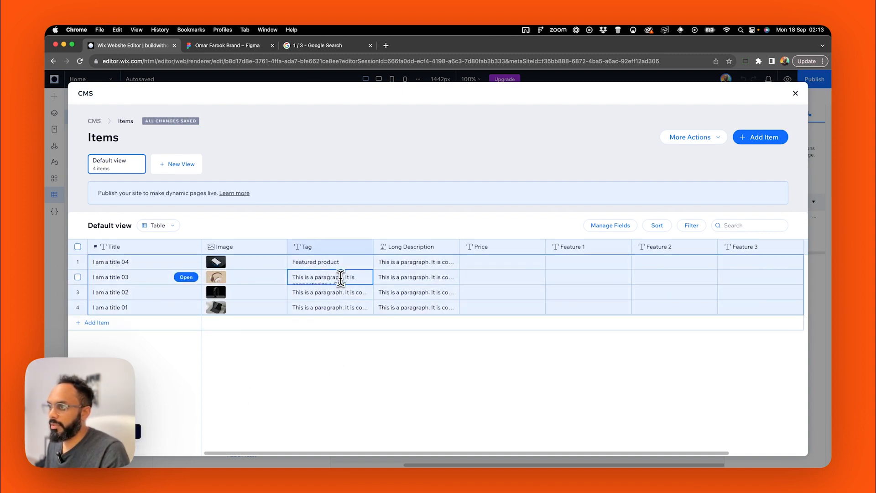
Replace the Tag text of items 03, 02 and 01 with the copied "Featured product".
{"action": "left_click", "coordinate": [345, 283]}
{"action": "key", "text": "super+a"}
{"action": "key", "text": "super+v"}
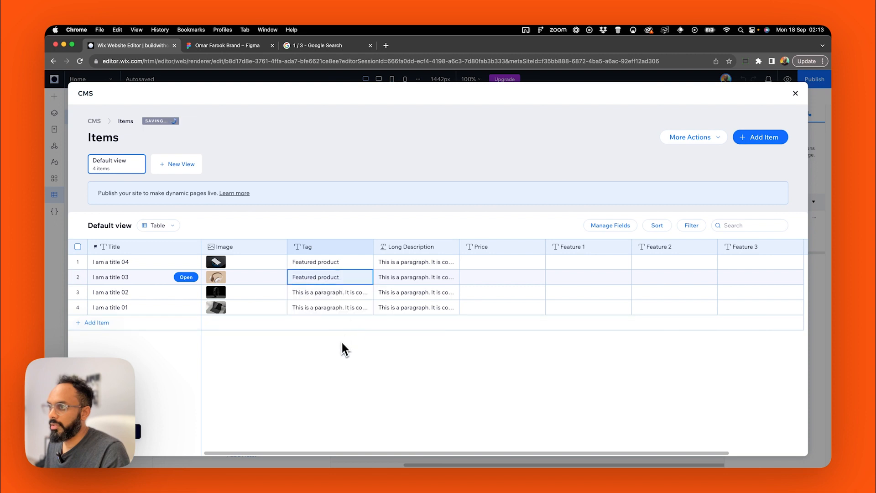
{"action": "left_click", "coordinate": [347, 293]}
{"action": "key", "text": "super+a"}
{"action": "key", "text": "super+v"}
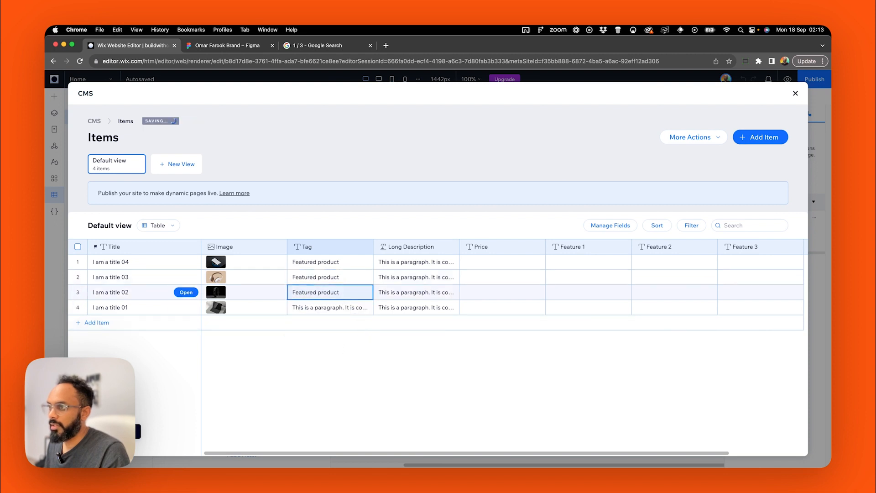
{"action": "left_click", "coordinate": [354, 308]}
{"action": "key", "text": "super+a"}
{"action": "key", "text": "super+v"}
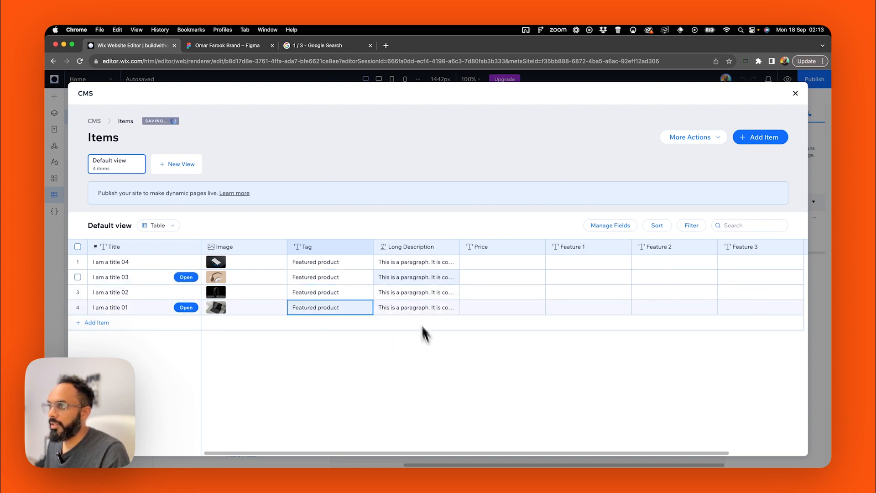
Copy the wireless charger card's description in Figma and replace item 04's Long Description with it in Wix.
{"action": "left_click", "coordinate": [408, 268]}
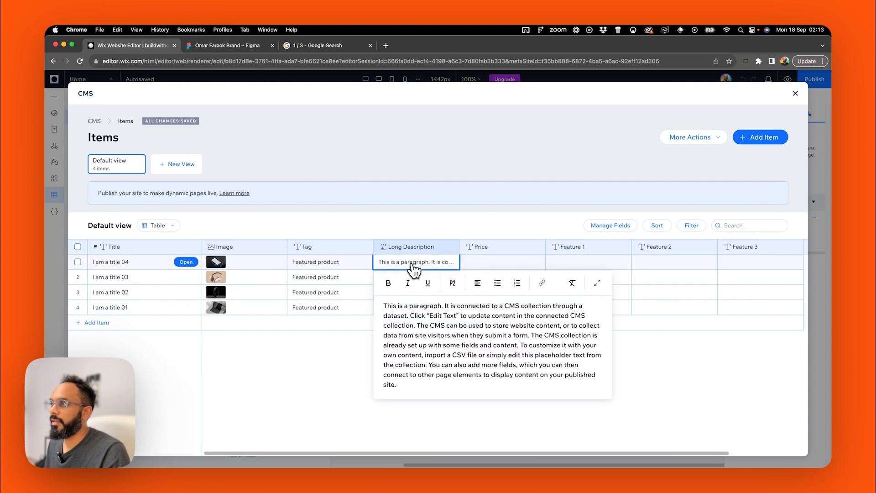
{"action": "left_click", "coordinate": [228, 45]}
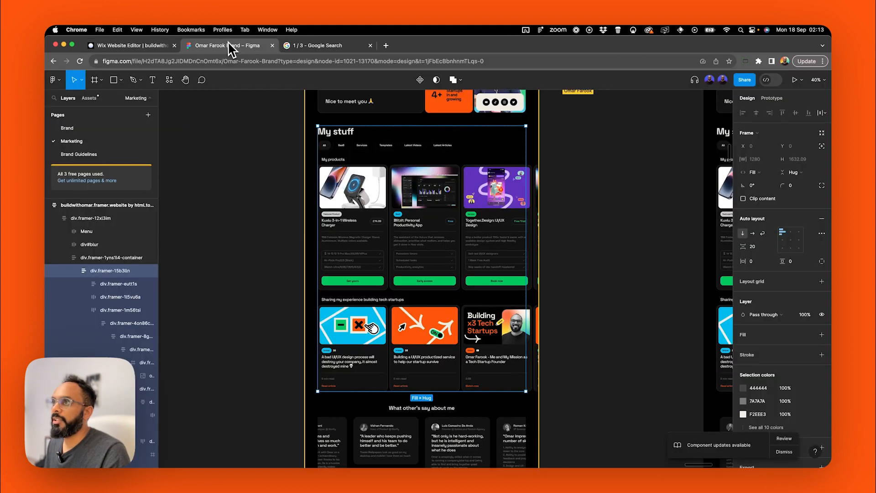
{"action": "left_click", "coordinate": [341, 240], "text": "super"}
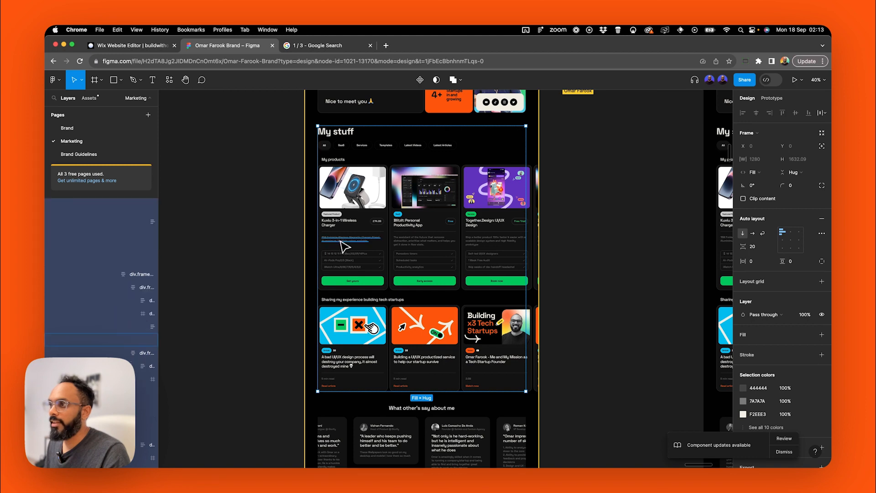
{"action": "double_click", "coordinate": [341, 241]}
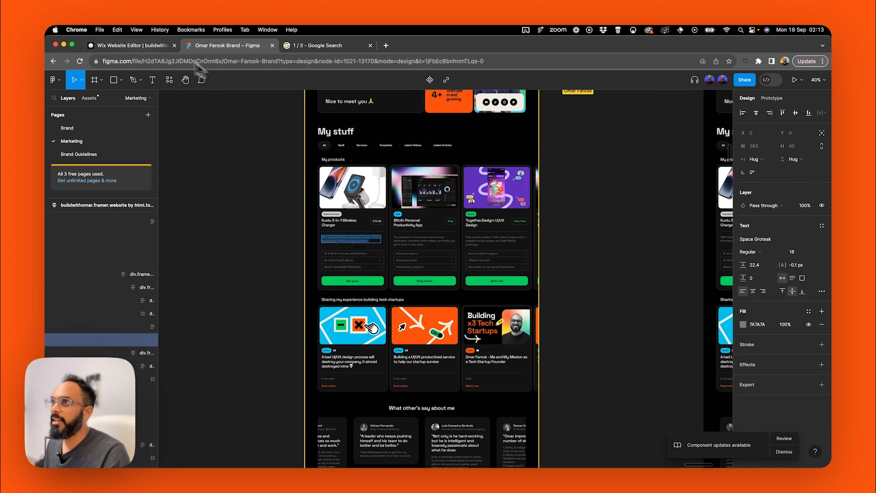
{"action": "left_click", "coordinate": [153, 46]}
{"action": "key", "text": "super+a"}
{"action": "key", "text": "super+v"}
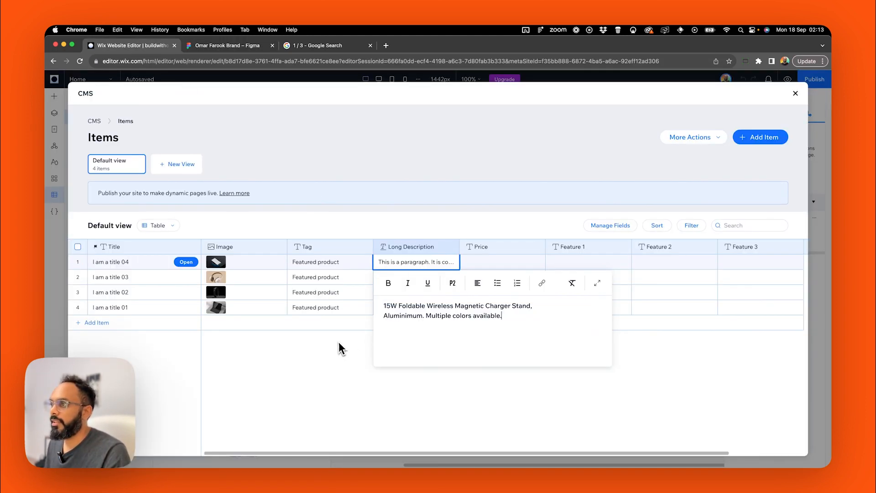
{"action": "left_click", "coordinate": [338, 348]}
Paste the copied charger description across the Long Description cells of all four items.
{"action": "double_click", "coordinate": [407, 268]}
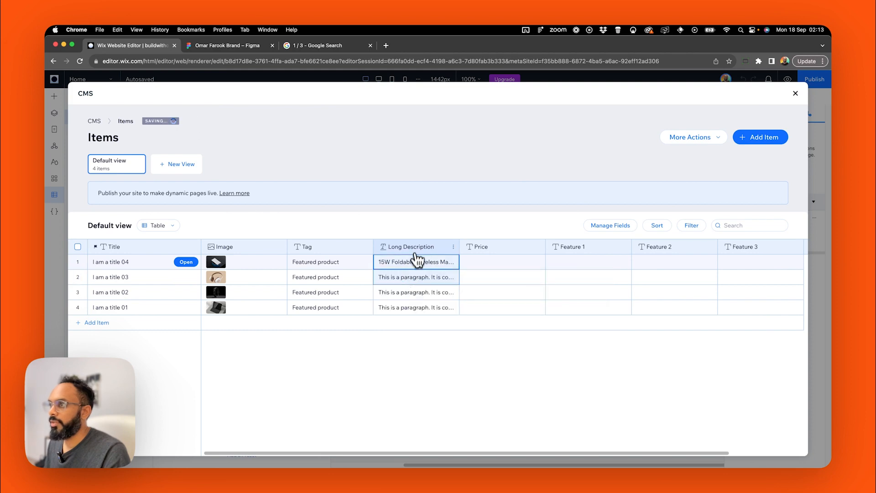
{"action": "left_click", "coordinate": [415, 263]}
{"action": "left_click", "coordinate": [415, 263]}
{"action": "left_click_drag", "start_coordinate": [416, 264], "coordinate": [406, 310]}
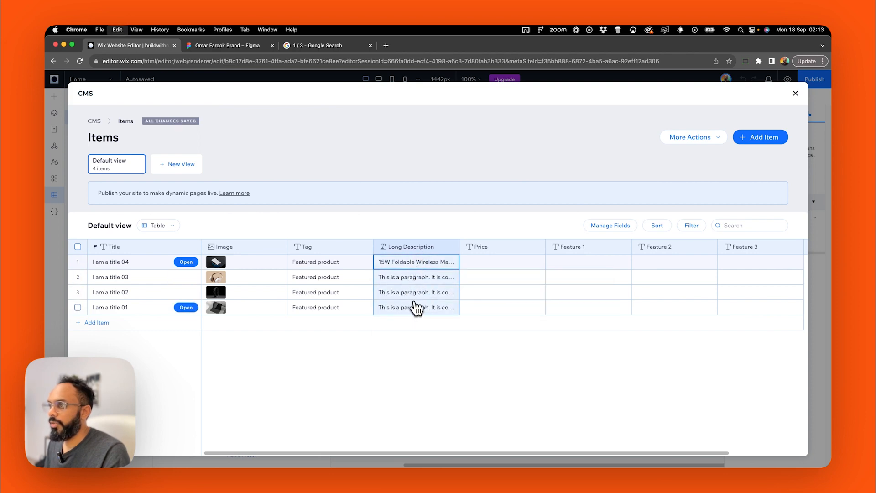
{"action": "key", "text": "super+v"}
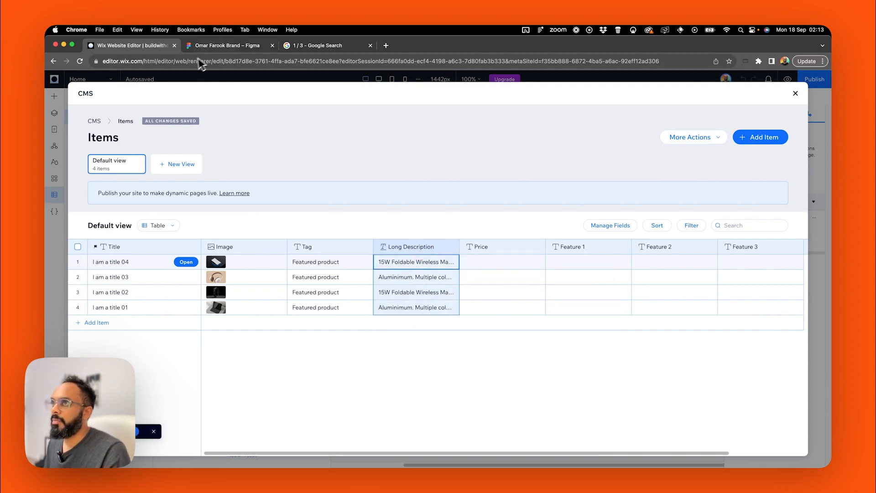
Copy the charger's £74.99 price from Figma and paste it into the Price field of all four items in Wix.
{"action": "left_click", "coordinate": [222, 45]}
{"action": "left_click", "coordinate": [378, 221]}
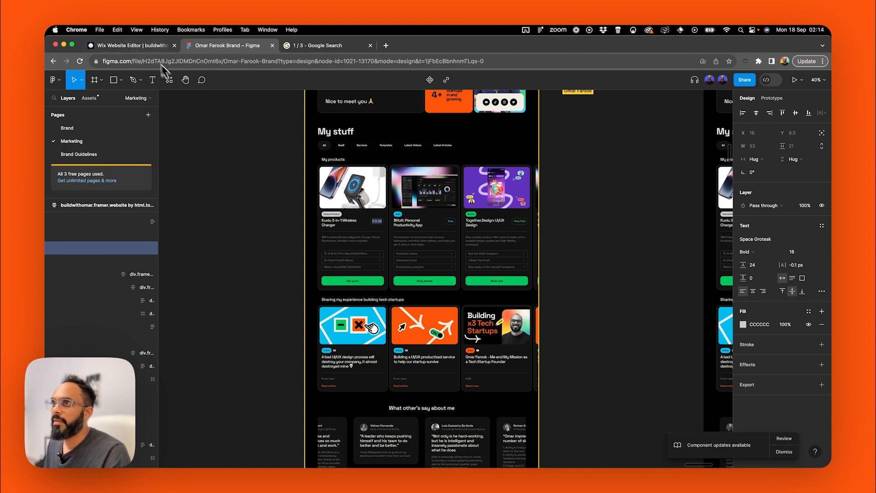
{"action": "left_click", "coordinate": [146, 46]}
{"action": "left_click_drag", "start_coordinate": [479, 252], "coordinate": [499, 244]}
{"action": "left_click", "coordinate": [496, 262]}
{"action": "key", "text": "super+v"}
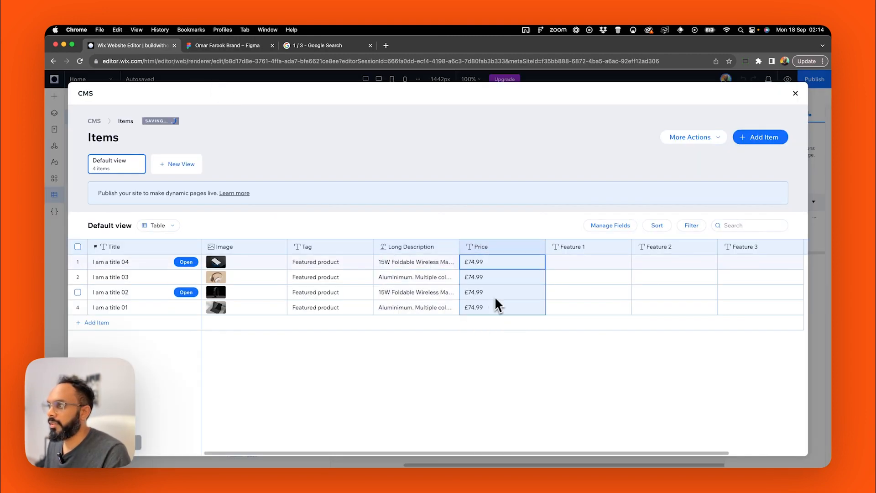
Set the Price of item 03 to FREE.
{"action": "left_click", "coordinate": [496, 279]}
{"action": "left_click", "coordinate": [497, 280]}
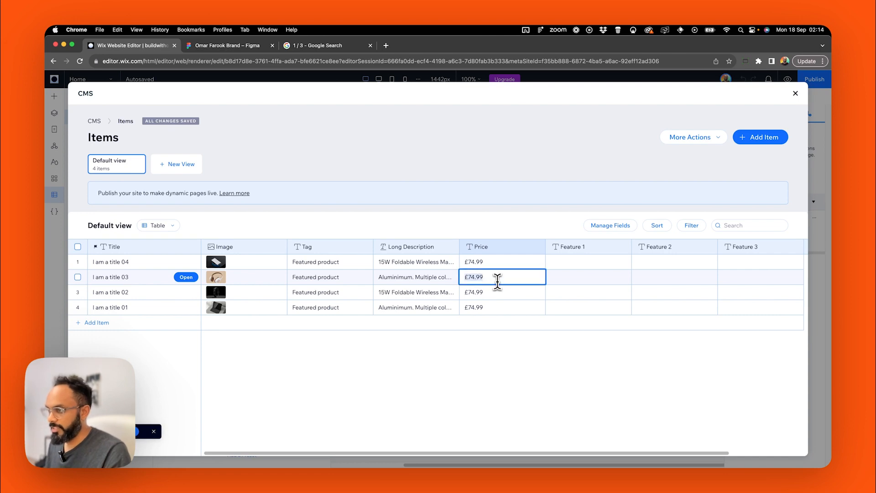
{"action": "type", "text": "FREE"}
{"action": "key", "text": "Return"}
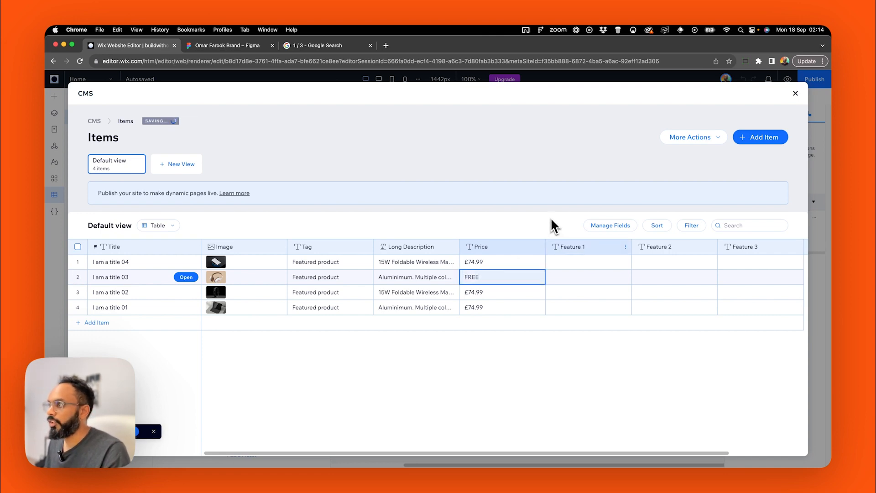
Copy "Air-Pods Pro/2/3 (Black)" from the Figma charger card and paste it into Feature 1 of all four items in Wix.
{"action": "left_click", "coordinate": [215, 45]}
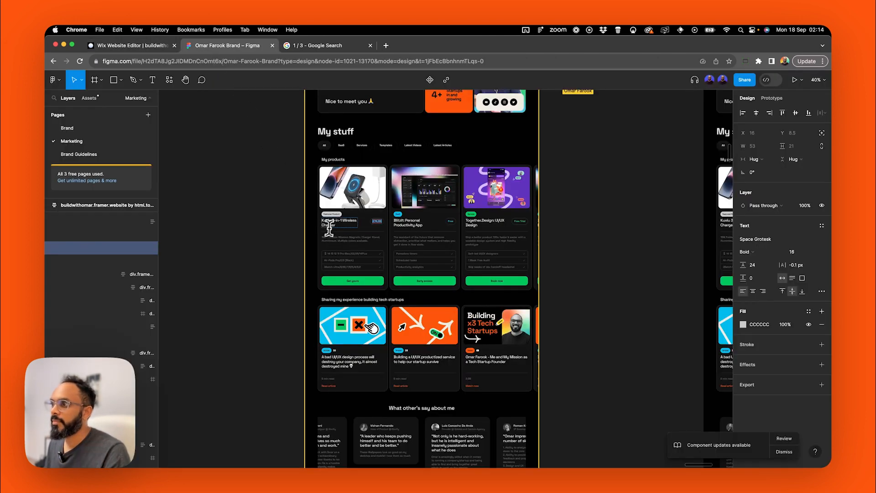
{"action": "left_click", "coordinate": [339, 261]}
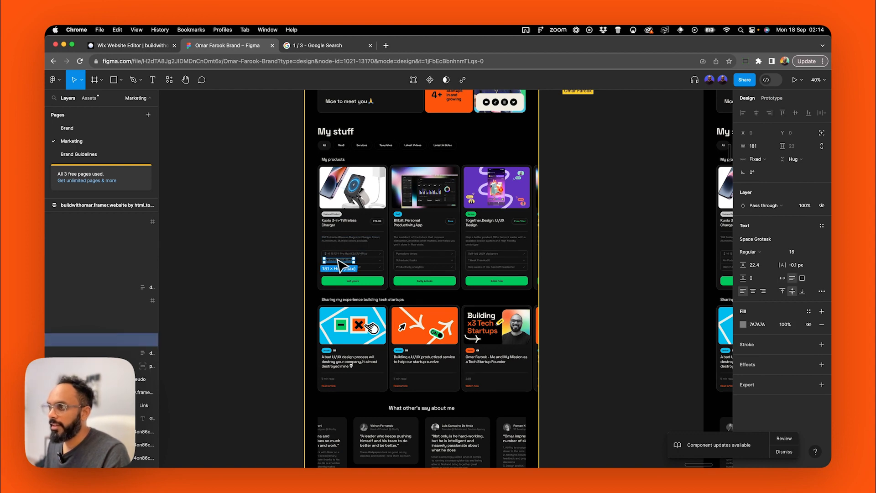
{"action": "double_click", "coordinate": [339, 261]}
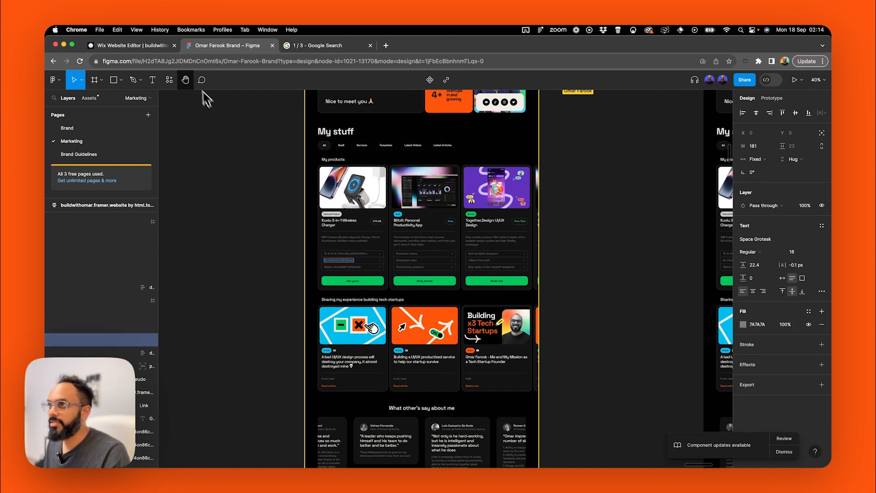
{"action": "left_click", "coordinate": [158, 46]}
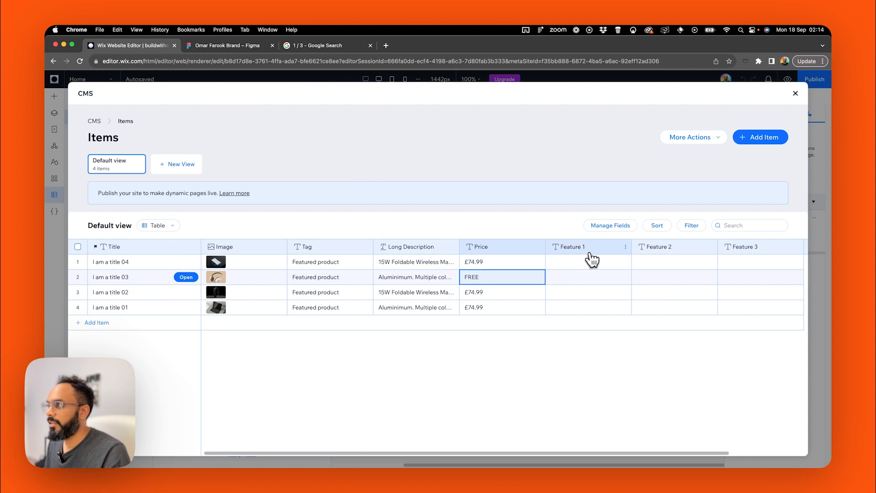
{"action": "left_click_drag", "start_coordinate": [590, 251], "coordinate": [609, 308]}
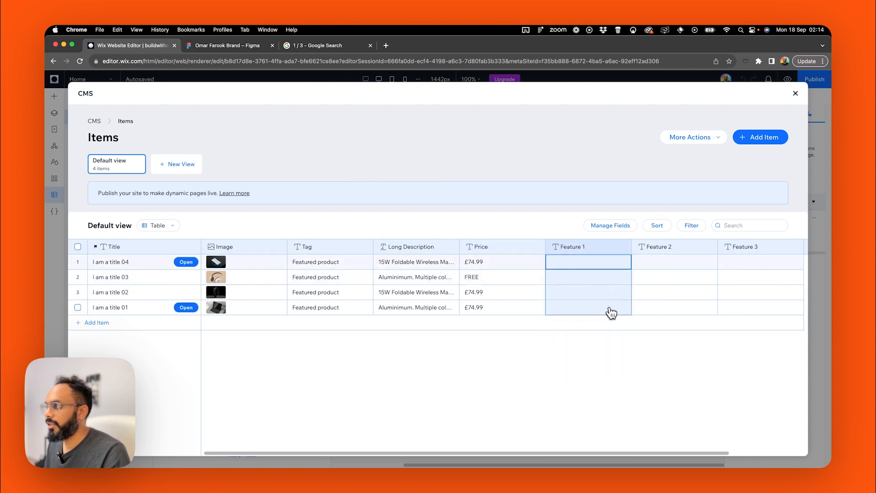
{"action": "key", "text": "ctrl+v"}
Fill Feature 2 and Feature 3 of all four items with "Air-Pods Pro/2/3 (Black)".
{"action": "left_click_drag", "start_coordinate": [657, 263], "coordinate": [673, 301]}
{"action": "key", "text": "ctrl+v"}
{"action": "left_click_drag", "start_coordinate": [757, 262], "coordinate": [754, 309]}
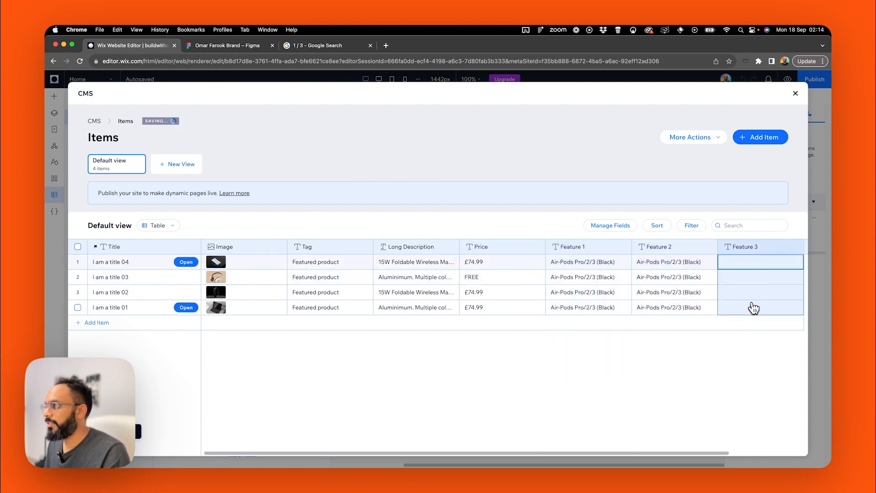
{"action": "type", "text": "Air-Pods Pro/2/3 (Black) Air-Pods Pro/2/3 (Black) Air-Pods Pro/2/3 (Black) Air-Pods Pro/2/3 (Black)"}
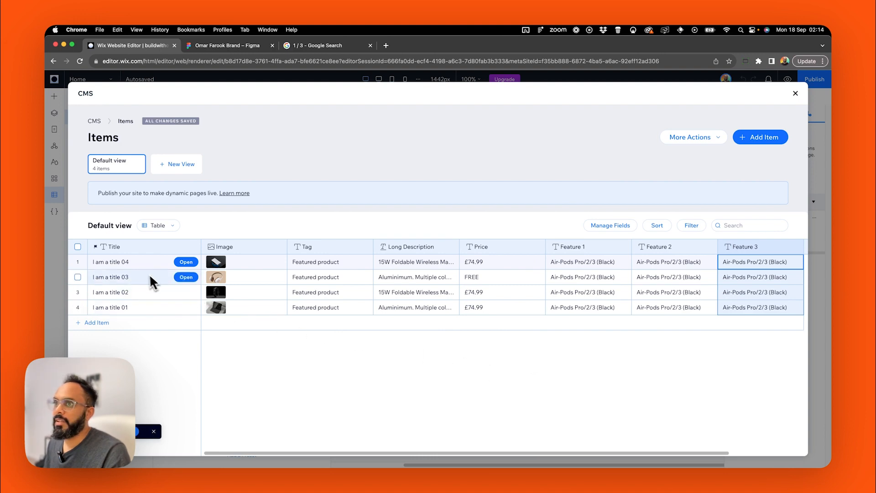
Copy the charger card's title from Figma and paste it across the Title cells of all four items in Wix.
{"action": "left_click", "coordinate": [224, 46]}
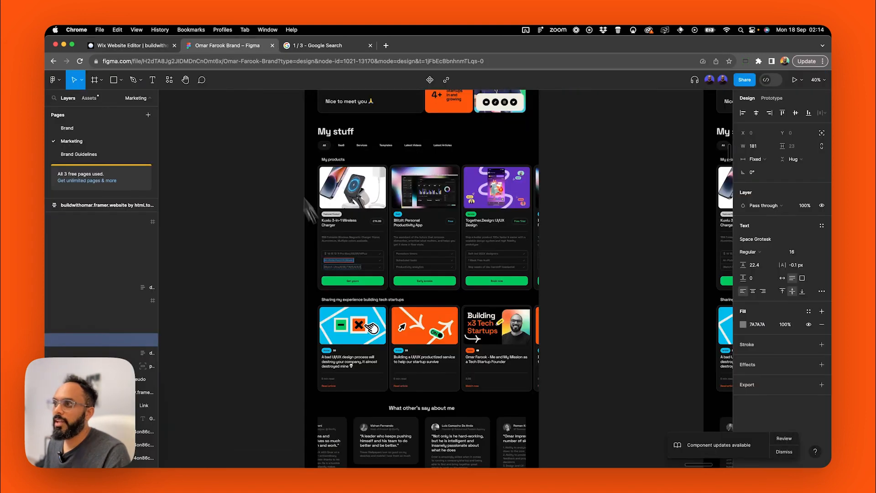
{"action": "left_click", "coordinate": [333, 220]}
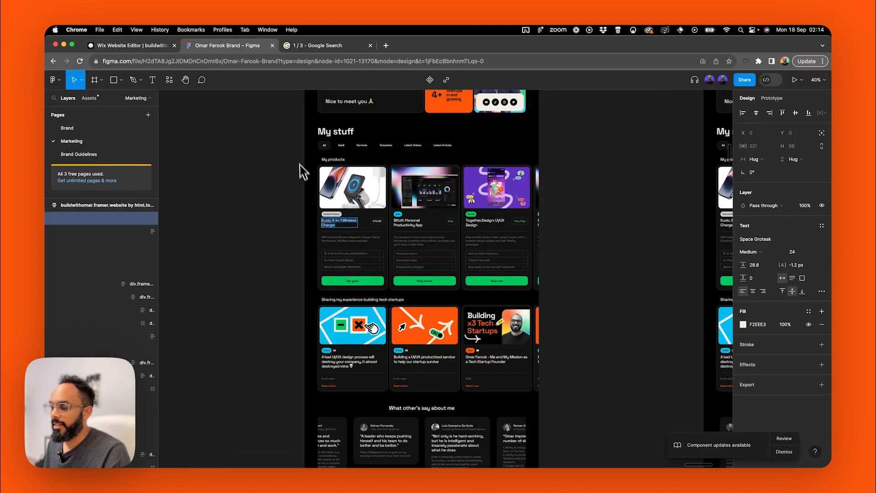
{"action": "left_click", "coordinate": [149, 45]}
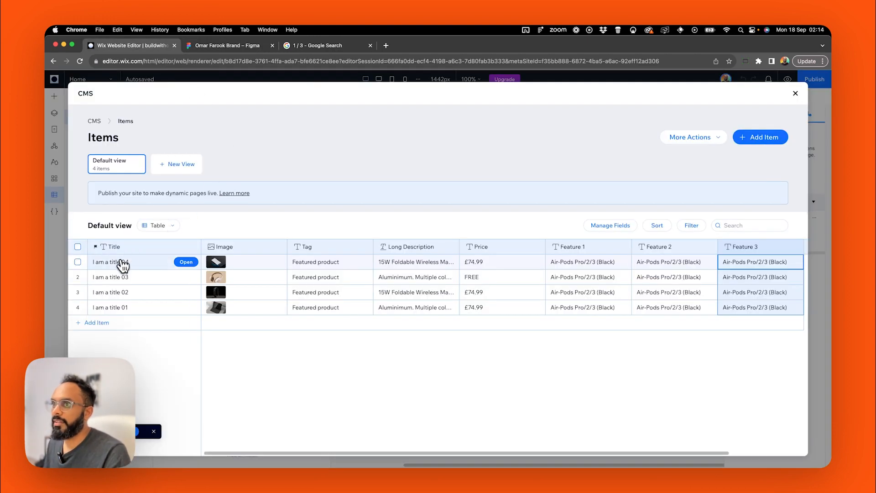
{"action": "left_click_drag", "start_coordinate": [121, 262], "coordinate": [133, 310]}
{"action": "type", "text": "Kuxiu 3-in-1 Wireless Charger Kuxiu 3-in-1 Wireless Charger"}
Set the second item's Title to "Kuxiu 3-in-1 Wireless Charger" and close the Items collection.
{"action": "double_click", "coordinate": [132, 277]}
{"action": "left_click_drag", "start_coordinate": [132, 277], "coordinate": [59, 265]}
{"action": "type", "text": "Kuxiu 3-in-1 Wireless Charger"}
{"action": "left_click", "coordinate": [129, 308]}
{"action": "key", "text": "super+a"}
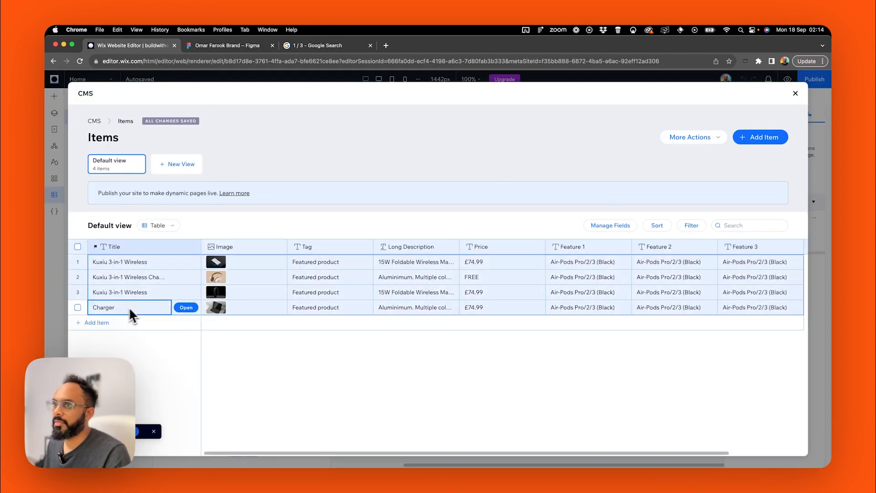
{"action": "left_click", "coordinate": [795, 93]}
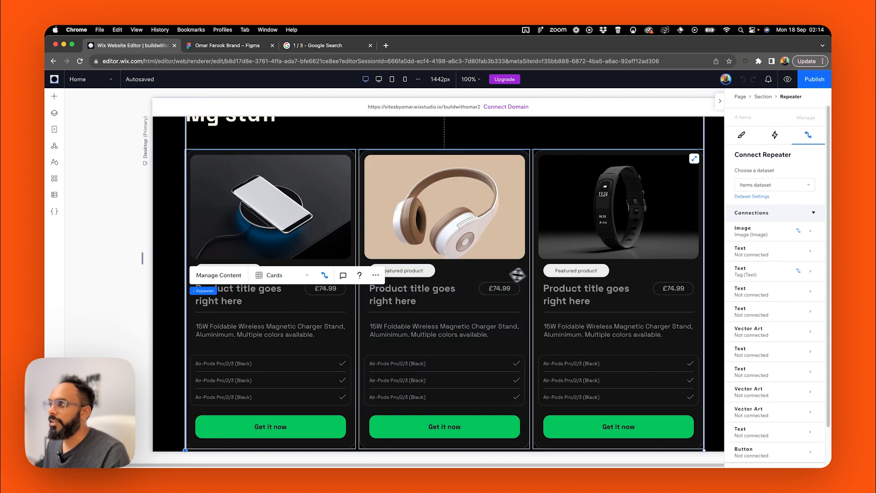
Connect the product title text in the first repeater card to the Title field.
{"action": "left_click", "coordinate": [591, 281]}
{"action": "left_click", "coordinate": [252, 287]}
{"action": "left_click", "coordinate": [244, 289]}
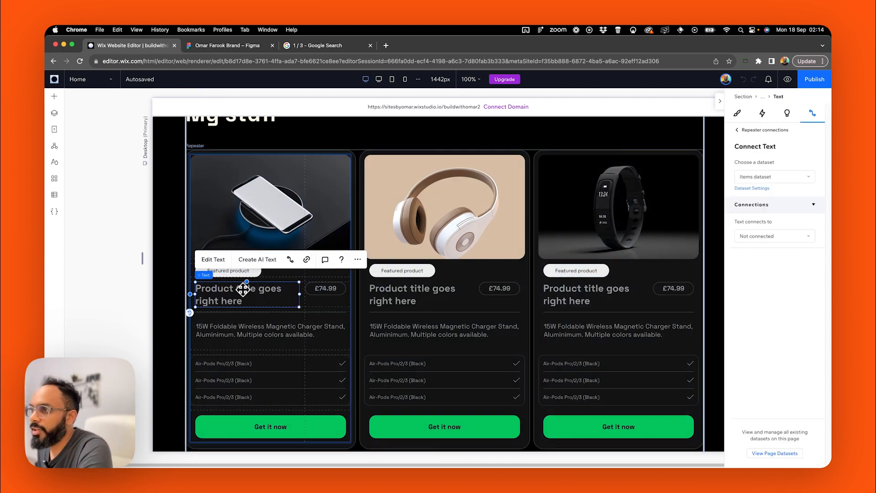
{"action": "left_click", "coordinate": [782, 237]}
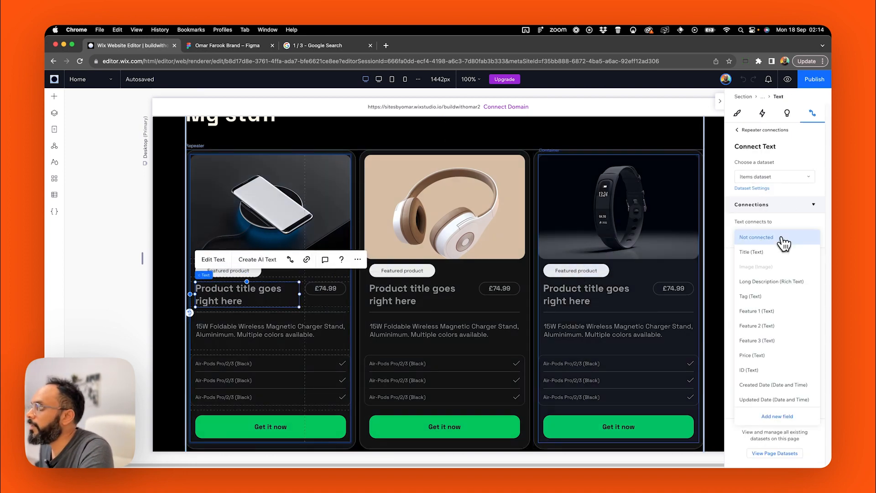
{"action": "left_click", "coordinate": [769, 256]}
Connect the price text inside the first card's price container to the Price field of the Items dataset.
{"action": "left_click", "coordinate": [331, 289]}
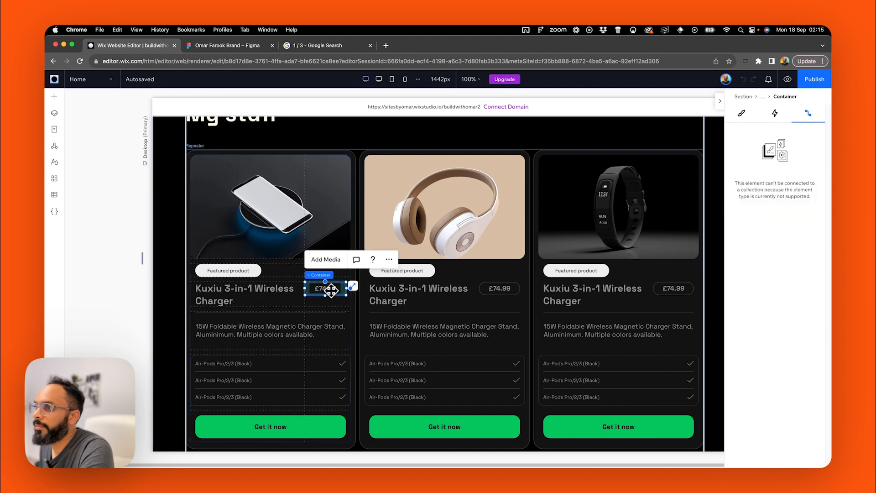
{"action": "left_click", "coordinate": [330, 289]}
{"action": "left_click", "coordinate": [771, 179]}
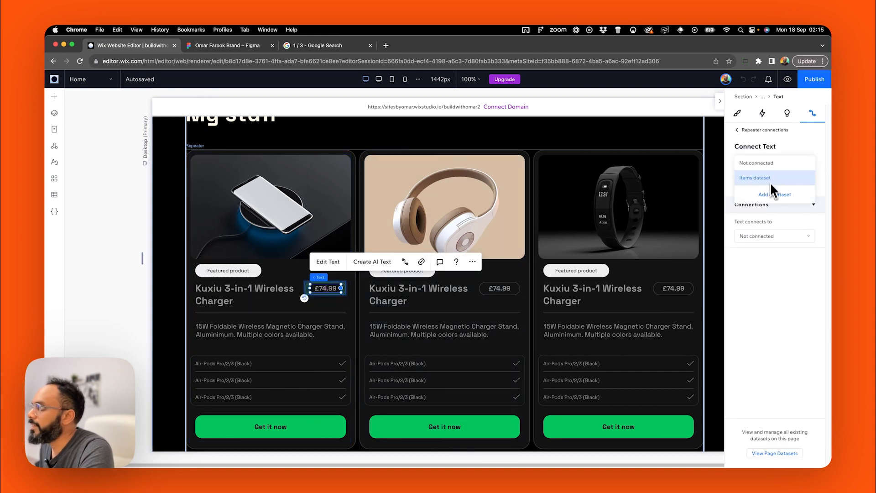
{"action": "left_click", "coordinate": [767, 237]}
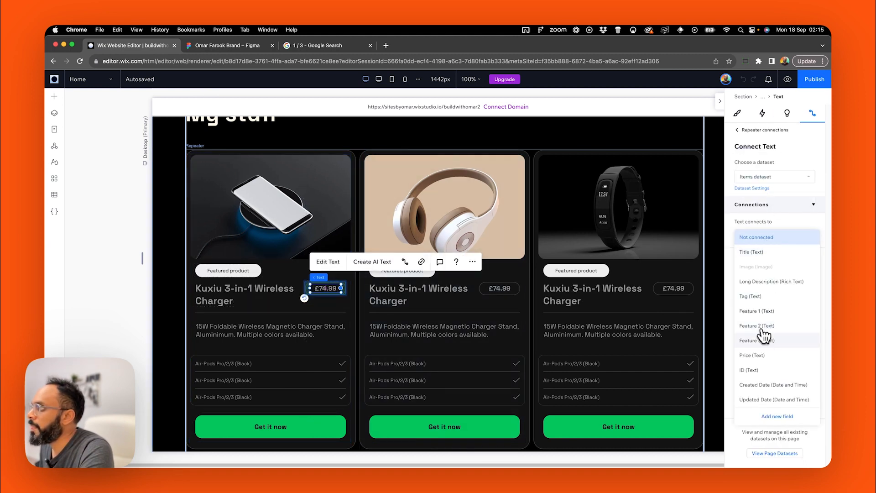
{"action": "left_click", "coordinate": [757, 357]}
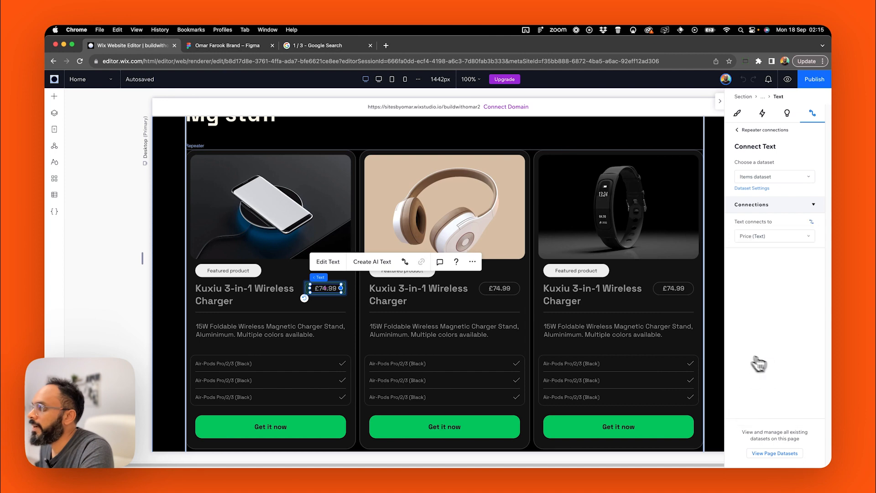
Connect the first card's description text to the Long Description field of the Items dataset.
{"action": "left_click", "coordinate": [262, 333]}
{"action": "left_click", "coordinate": [264, 331]}
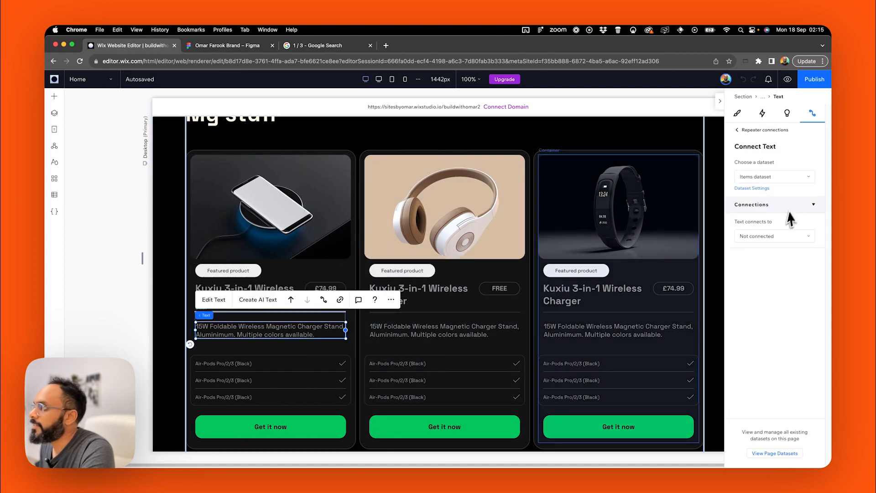
{"action": "left_click", "coordinate": [781, 177]}
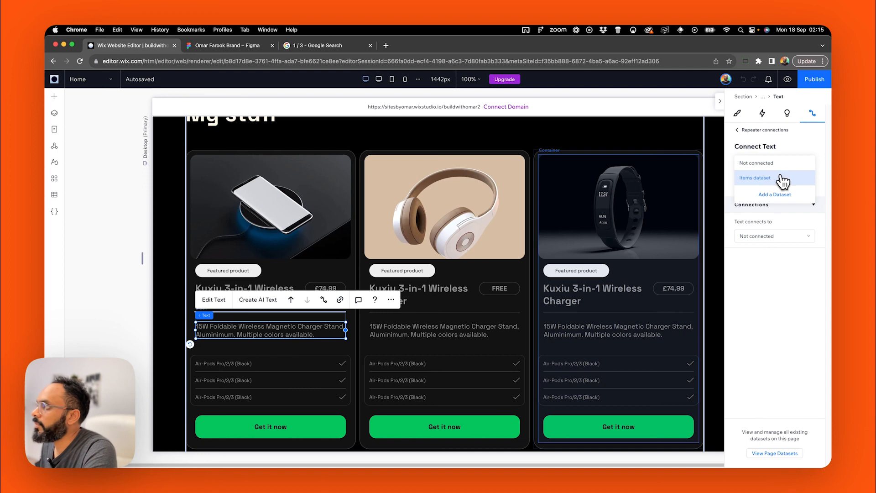
{"action": "left_click", "coordinate": [781, 178]}
{"action": "left_click", "coordinate": [758, 236]}
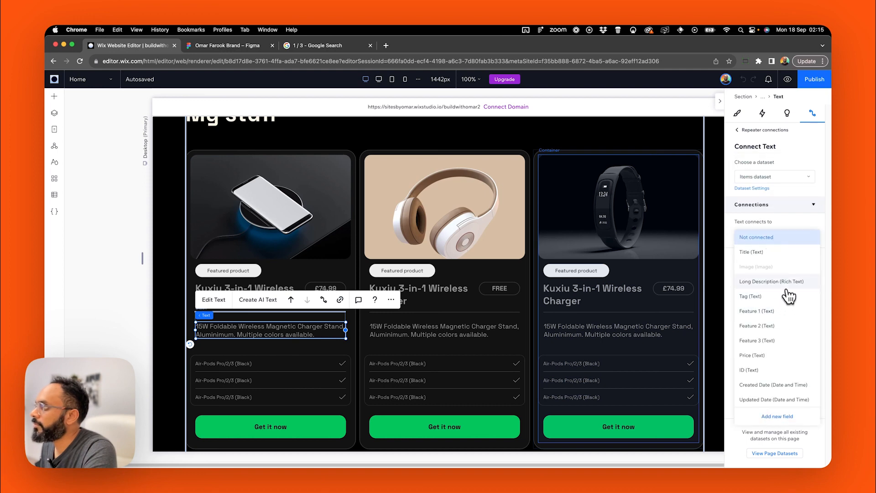
{"action": "left_click", "coordinate": [790, 288]}
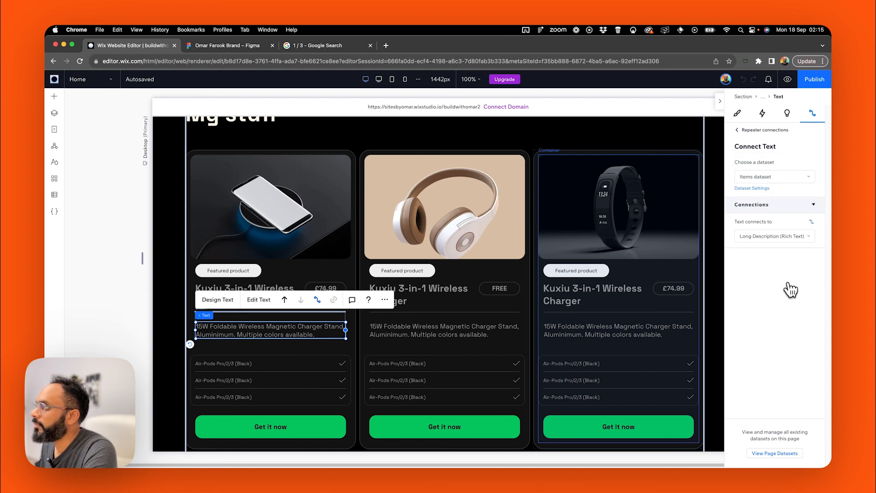
Connect the first card's three feature texts to the Feature 1, Feature 2 and Feature 3 fields of the Items dataset.
{"action": "left_click", "coordinate": [235, 364]}
{"action": "left_click", "coordinate": [236, 364]}
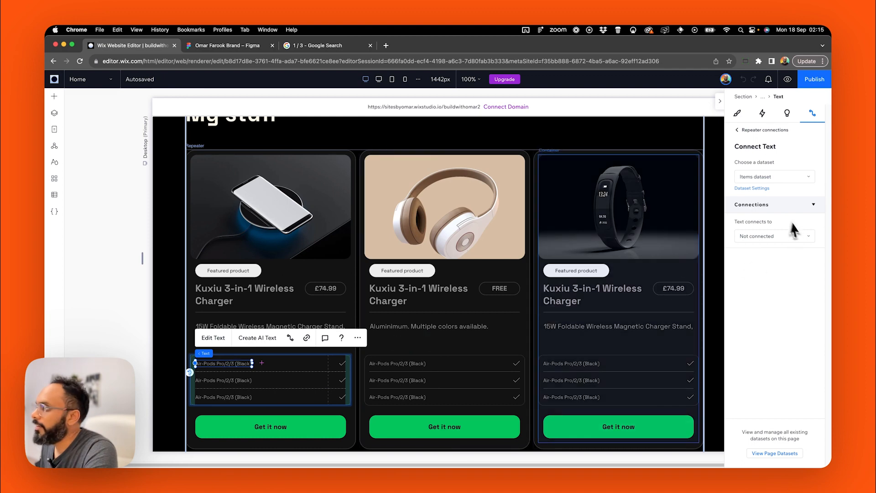
{"action": "left_click", "coordinate": [775, 237]}
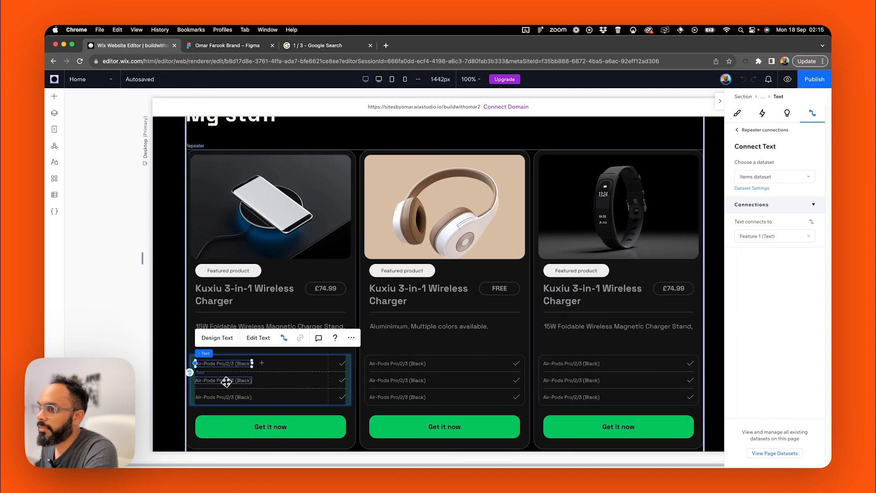
{"action": "left_click", "coordinate": [224, 380]}
{"action": "left_click", "coordinate": [771, 237]}
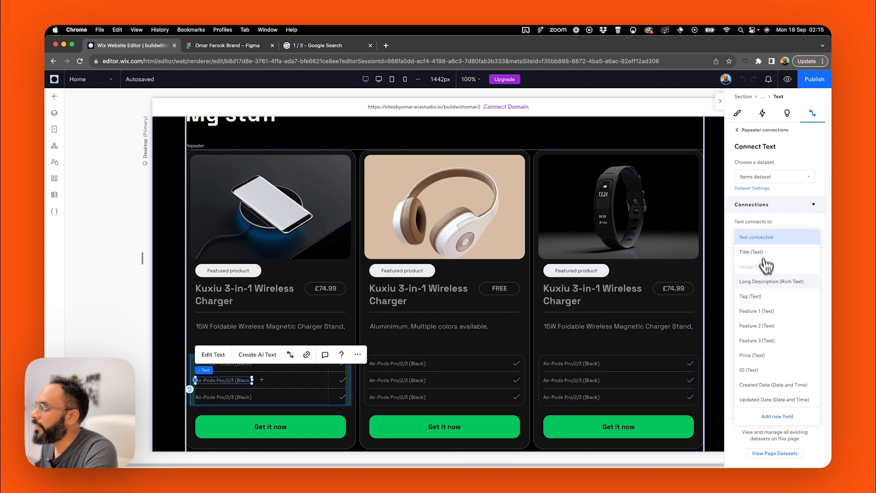
{"action": "left_click", "coordinate": [768, 331]}
{"action": "left_click", "coordinate": [237, 397]}
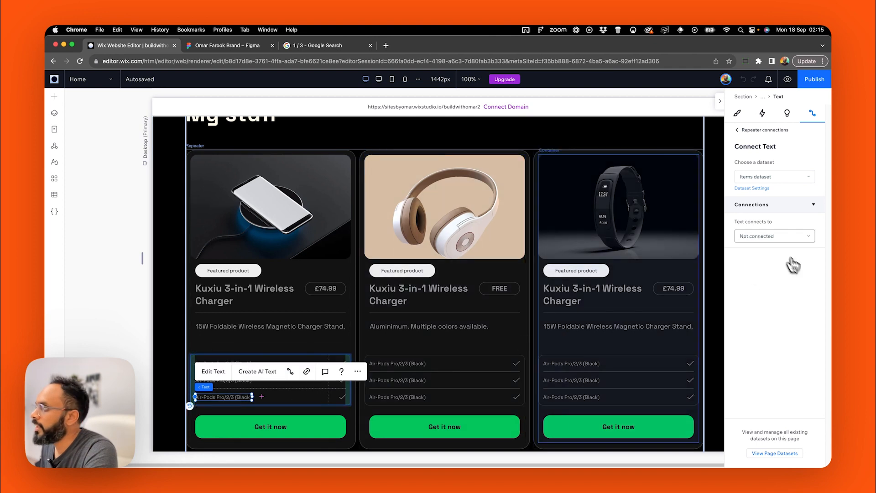
{"action": "left_click", "coordinate": [779, 237]}
{"action": "left_click", "coordinate": [770, 340]}
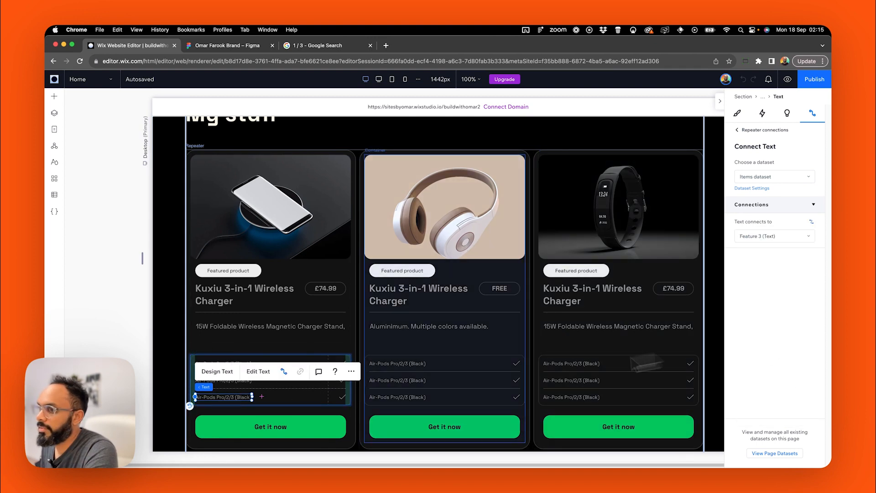
Check whether the first card's Get it now button container can be connected, and review the product cards on the page.
{"action": "left_click", "coordinate": [271, 429]}
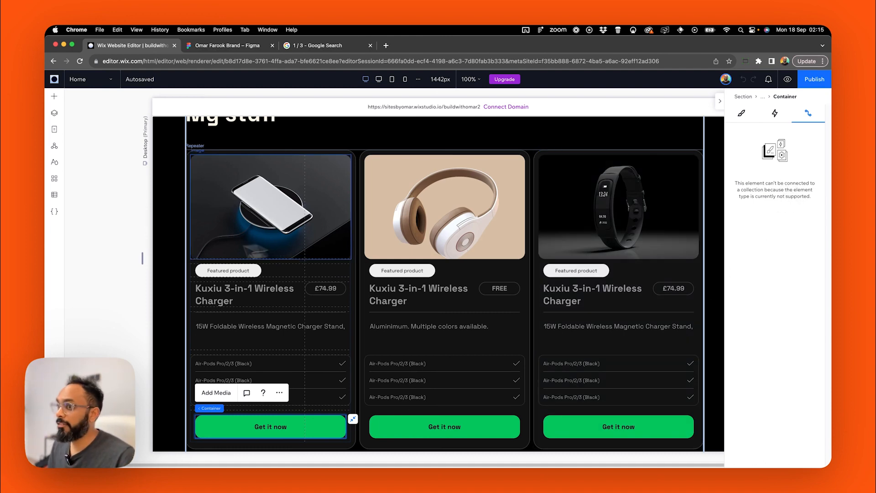
{"action": "left_click", "coordinate": [123, 265]}
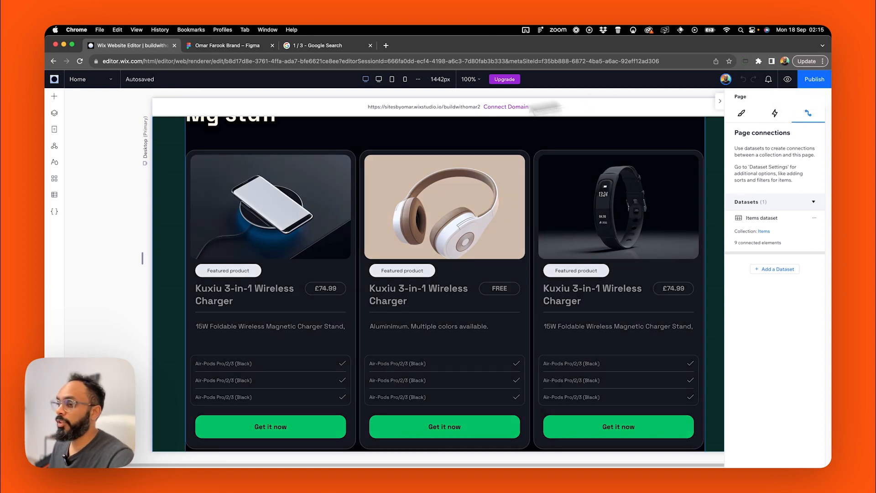
{"action": "scroll", "coordinate": [392, 254], "scroll_direction": "down", "scroll_amount": 3}
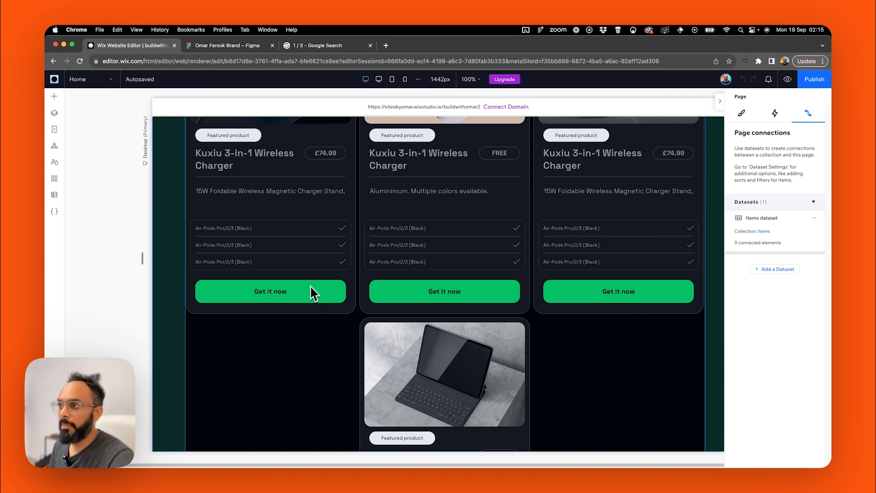
{"action": "scroll", "coordinate": [310, 286], "scroll_direction": "up", "scroll_amount": 3}
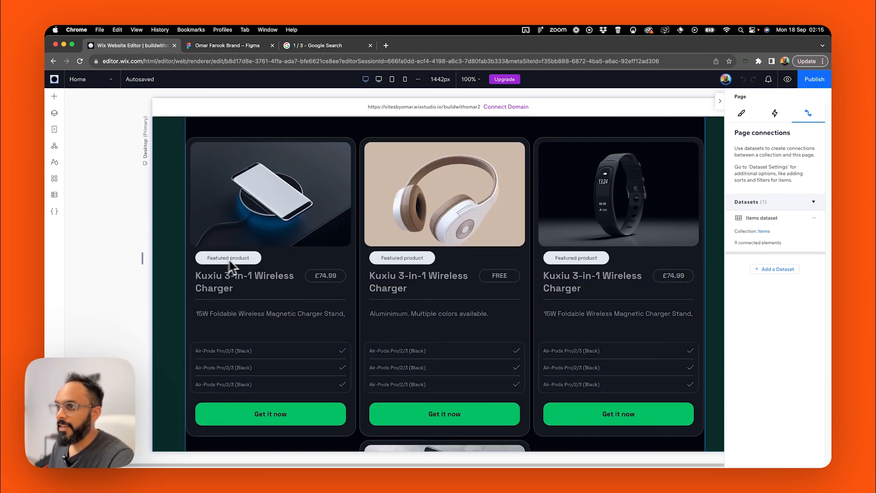
Preview the site and examine the connected product cards in the My stuff section.
{"action": "left_click", "coordinate": [787, 79]}
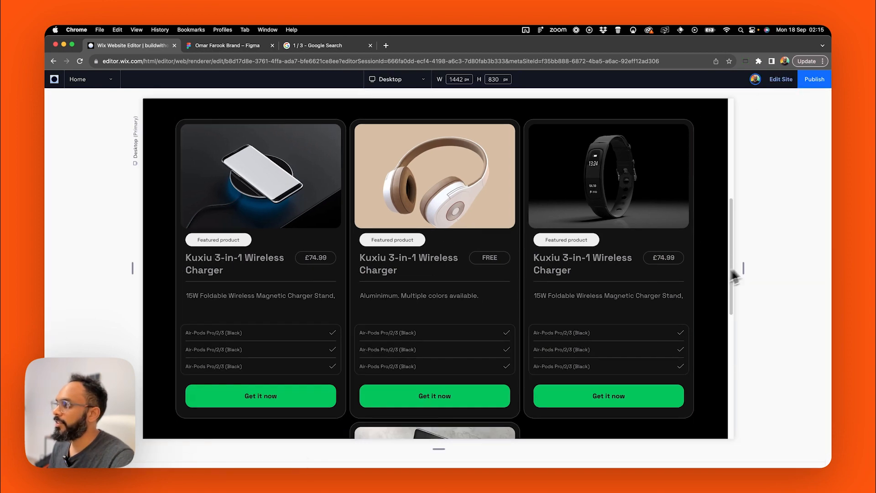
{"action": "scroll", "coordinate": [499, 273], "scroll_direction": "down", "scroll_amount": 3}
{"action": "scroll", "coordinate": [495, 267], "scroll_direction": "up", "scroll_amount": 7}
{"action": "scroll", "coordinate": [491, 262], "scroll_direction": "down", "scroll_amount": 7}
{"action": "scroll", "coordinate": [387, 239], "scroll_direction": "up", "scroll_amount": 6}
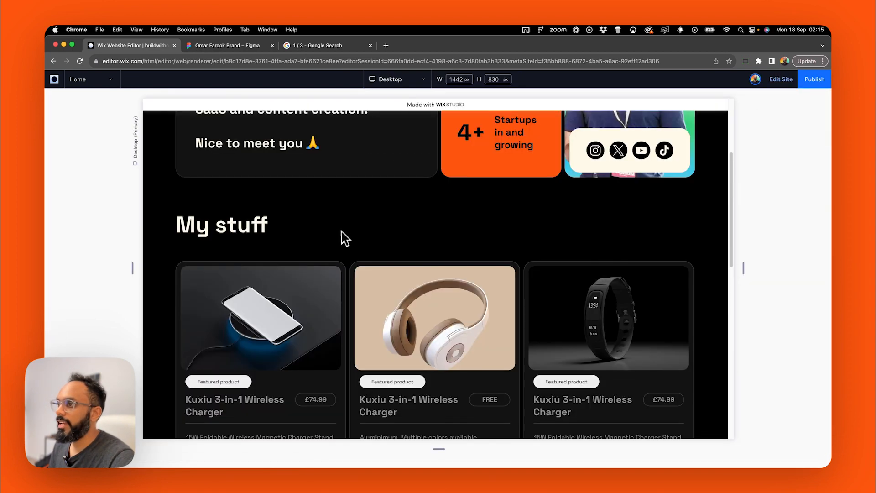
{"action": "scroll", "coordinate": [340, 235], "scroll_direction": "down", "scroll_amount": 4}
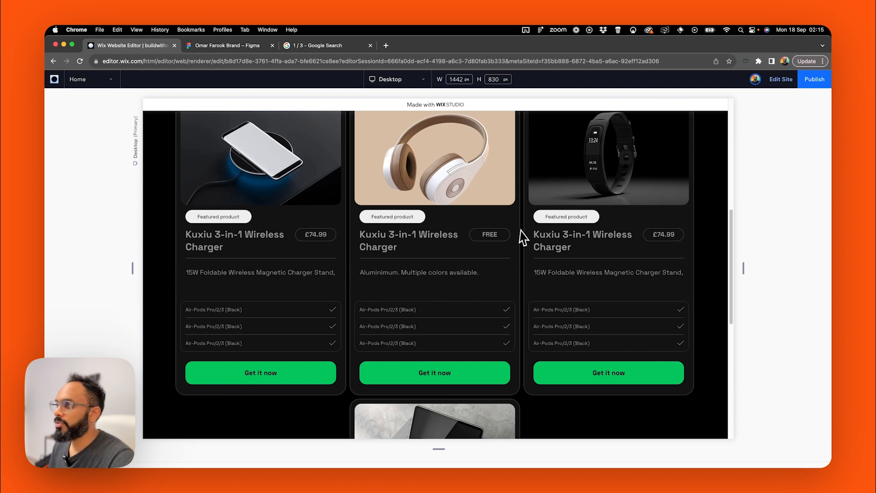
{"action": "scroll", "coordinate": [486, 260], "scroll_direction": "up", "scroll_amount": 1}
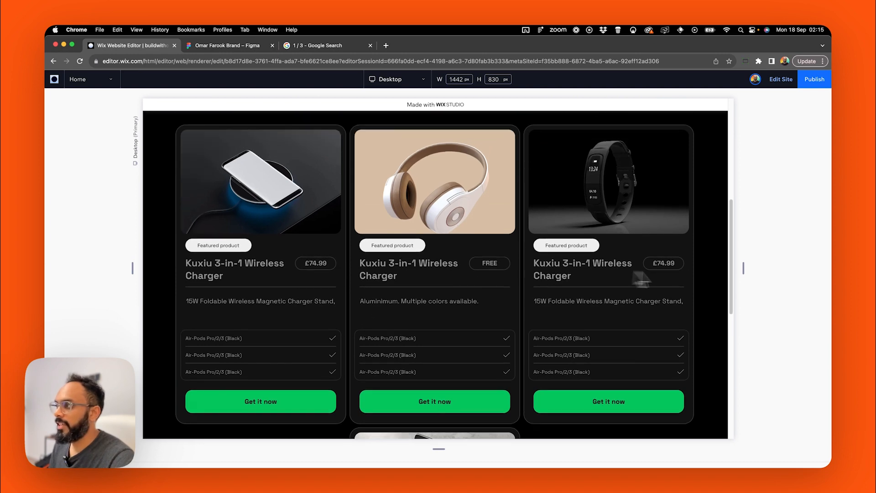
Check the previewed page's layout at a width of 1870 px and at a narrower width, and return to the editor.
{"action": "left_click_drag", "start_coordinate": [743, 268], "coordinate": [830, 267]}
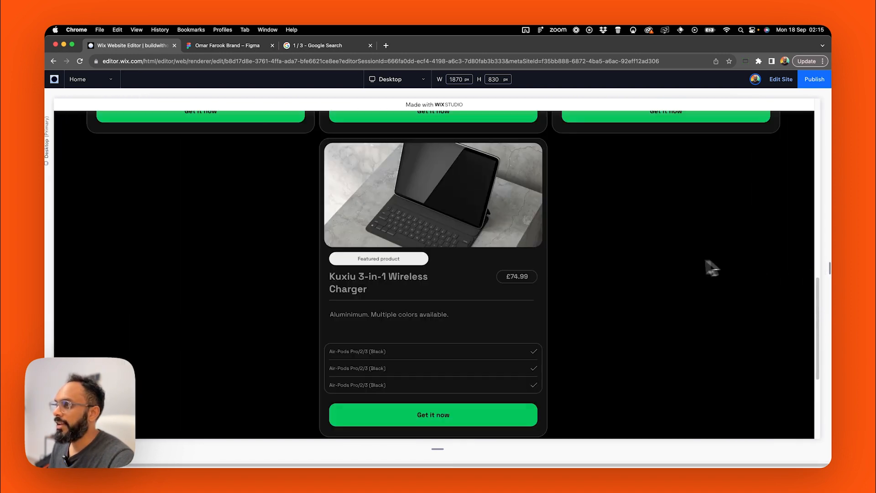
{"action": "scroll", "coordinate": [703, 258], "scroll_direction": "up", "scroll_amount": 6}
{"action": "scroll", "coordinate": [694, 252], "scroll_direction": "down", "scroll_amount": 6}
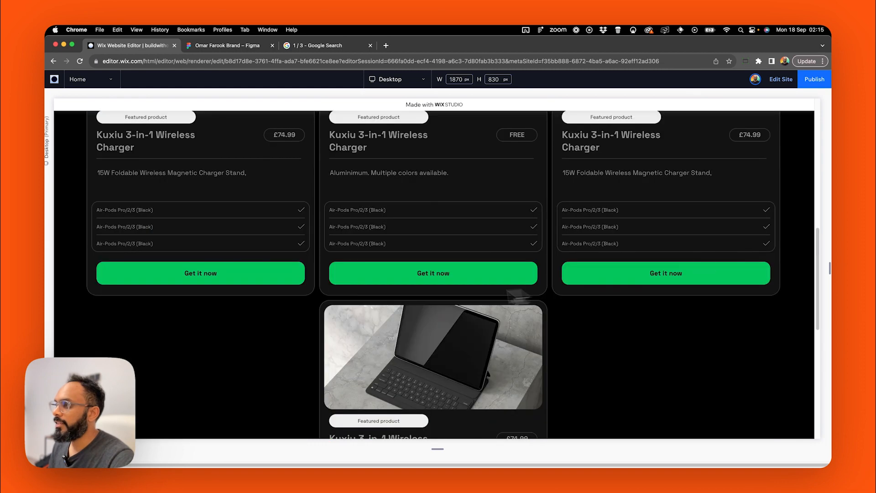
{"action": "scroll", "coordinate": [616, 279], "scroll_direction": "up", "scroll_amount": 1}
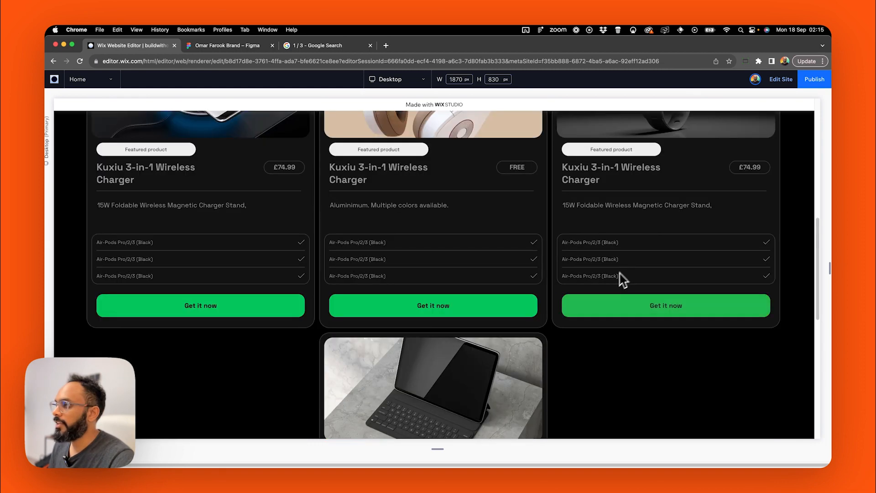
{"action": "scroll", "coordinate": [670, 299], "scroll_direction": "up", "scroll_amount": 5}
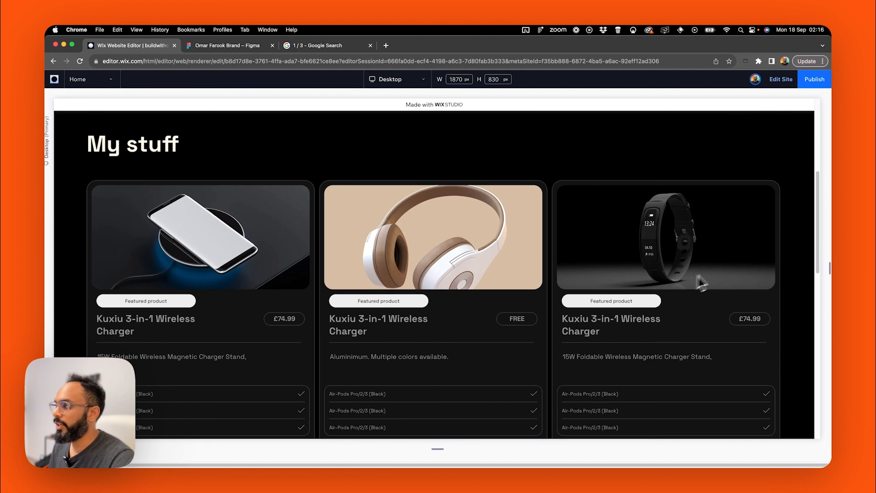
{"action": "scroll", "coordinate": [606, 266], "scroll_direction": "up", "scroll_amount": 3}
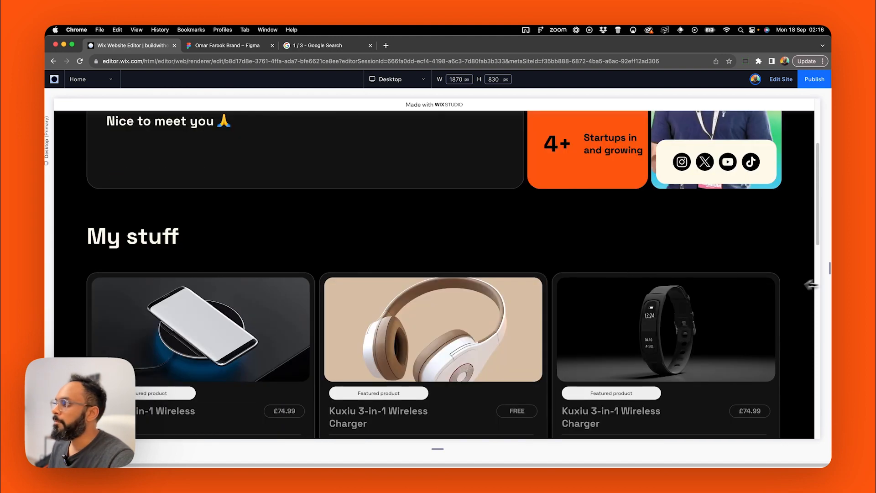
{"action": "left_click_drag", "start_coordinate": [830, 265], "coordinate": [685, 269]}
{"action": "scroll", "coordinate": [573, 283], "scroll_direction": "down", "scroll_amount": 10}
{"action": "scroll", "coordinate": [588, 283], "scroll_direction": "up", "scroll_amount": 15}
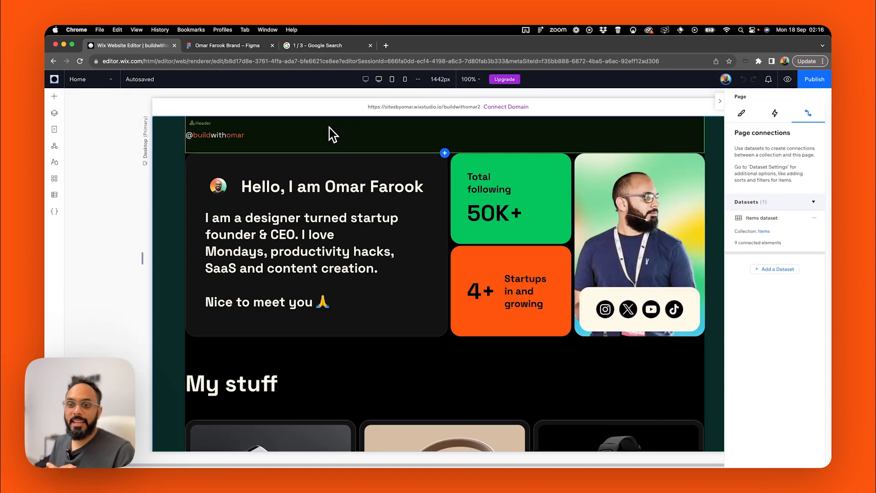
Switch to the Figma design and review the sections below My stuff.
{"action": "left_click", "coordinate": [217, 46]}
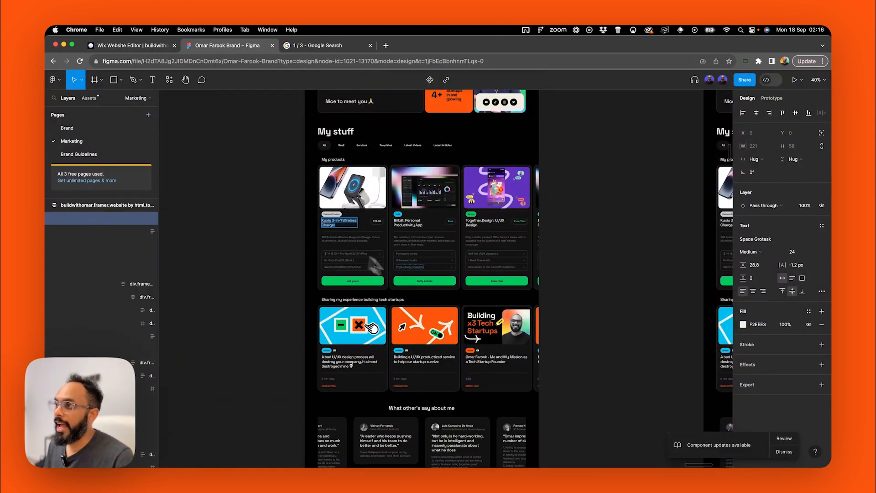
{"action": "scroll", "coordinate": [401, 328], "scroll_direction": "down", "scroll_amount": 5}
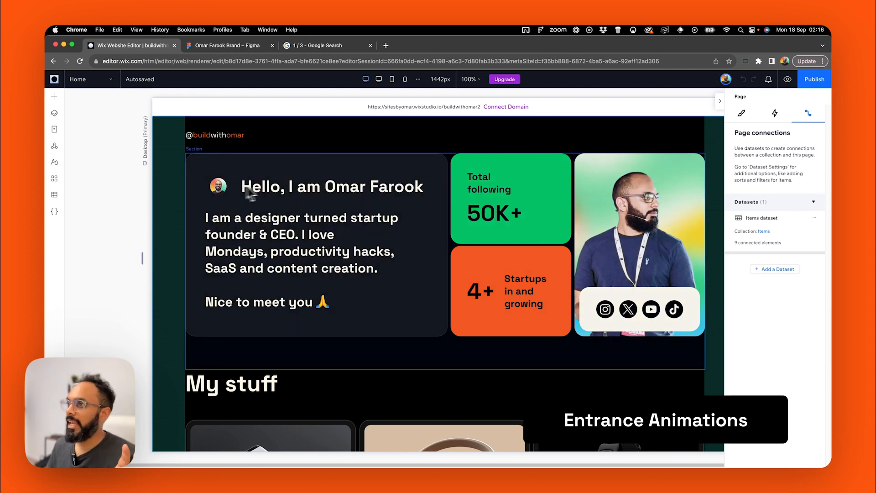
{"action": "left_click", "coordinate": [293, 193]}
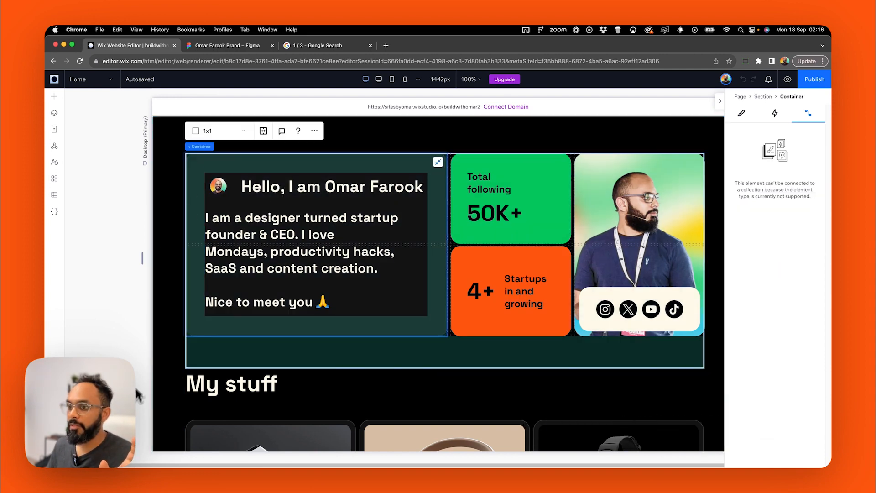
{"action": "scroll", "coordinate": [135, 314], "scroll_direction": "down", "scroll_amount": 5}
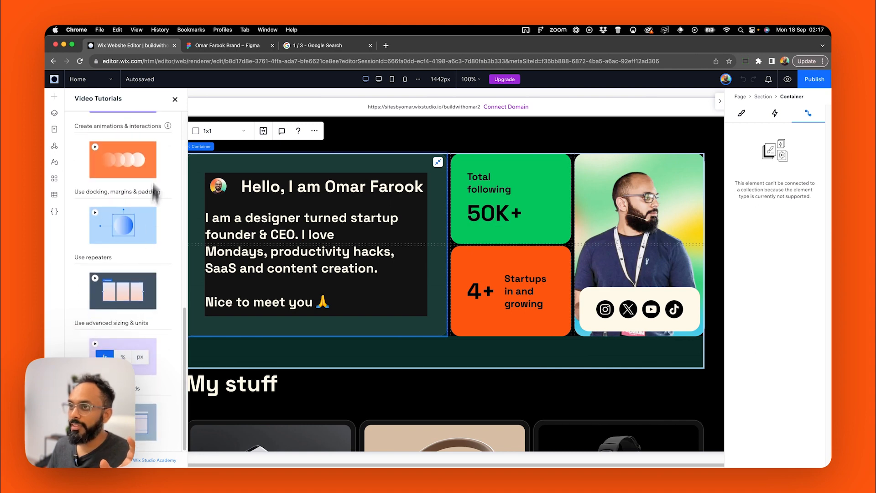
{"action": "left_click", "coordinate": [174, 99]}
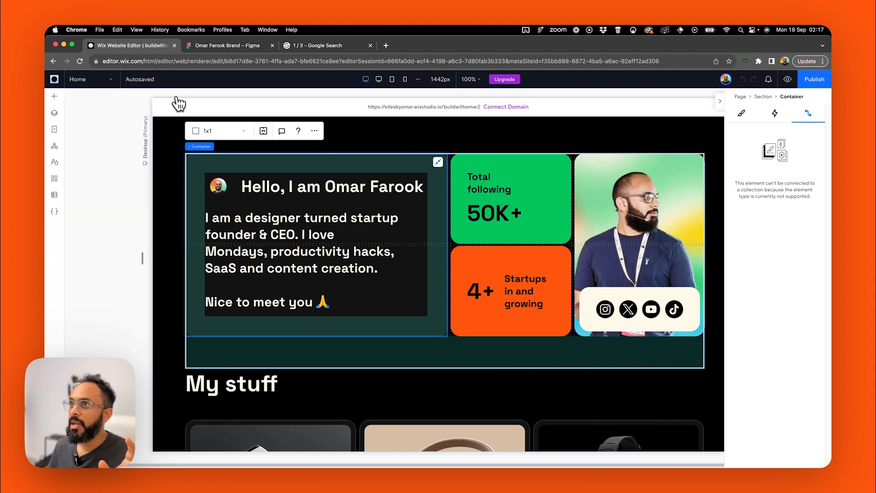
Add a Float entrance animation to the stack holding the avatar and greeting heading, and open the animation's adjustment settings.
{"action": "left_click", "coordinate": [300, 187]}
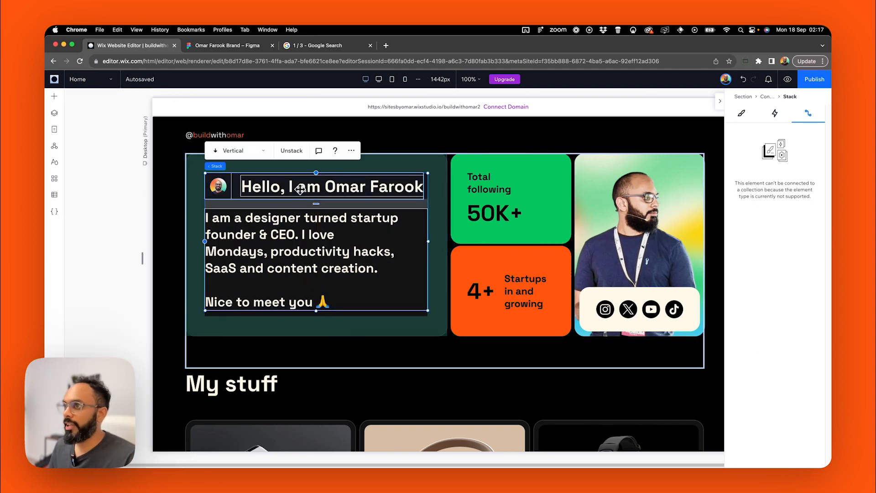
{"action": "left_click", "coordinate": [775, 114]}
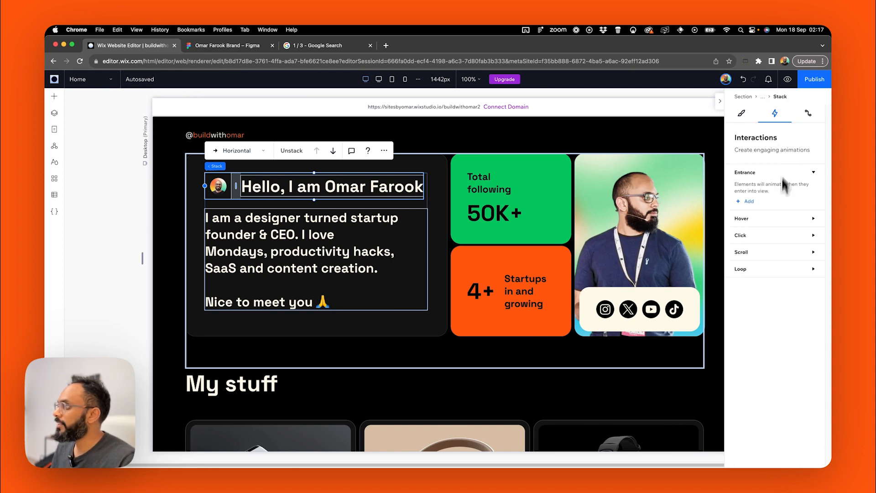
{"action": "left_click", "coordinate": [751, 202]}
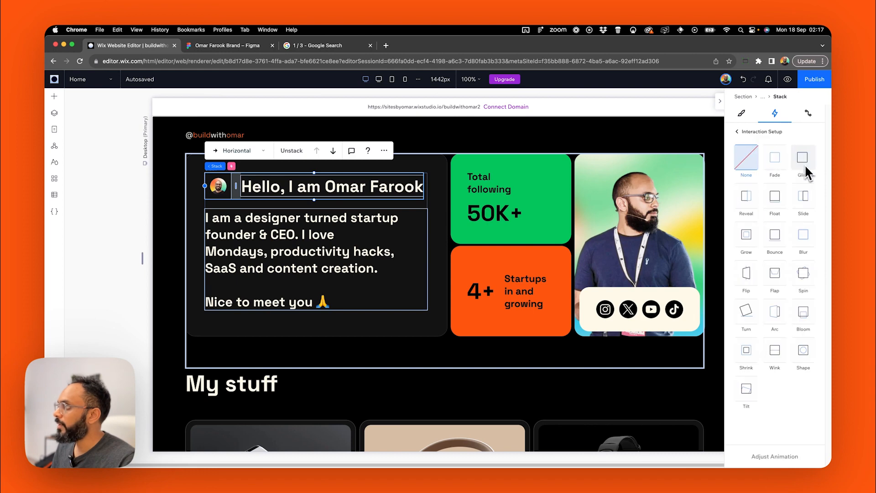
{"action": "left_click", "coordinate": [777, 200]}
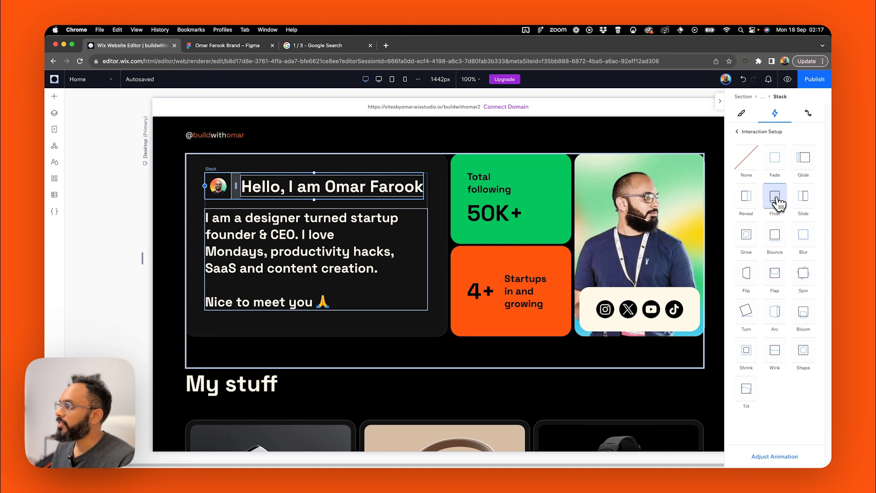
{"action": "left_click", "coordinate": [775, 456]}
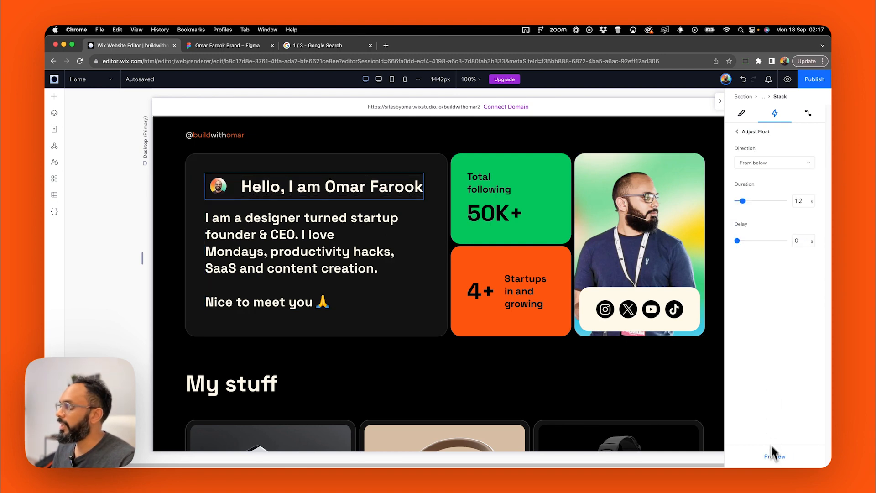
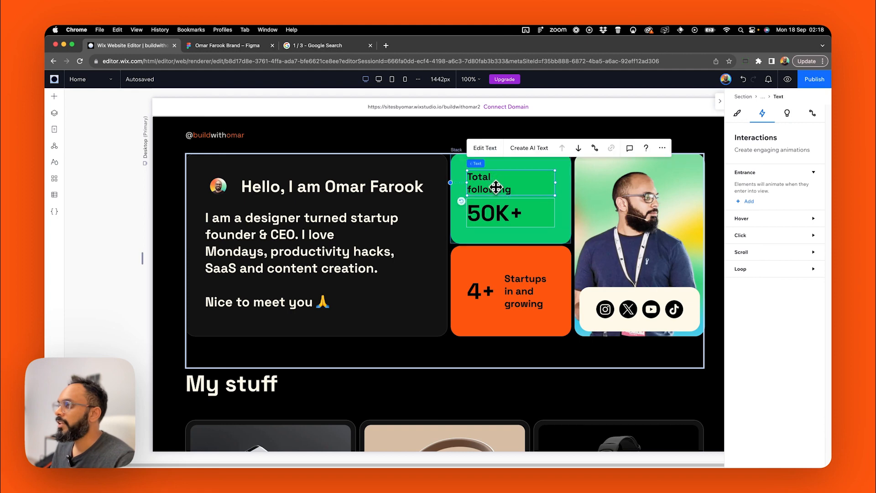
Add Float entrance animations to the "Total following" and "50K+" texts, with a 0.3 s delay on "50K+".
{"action": "left_click", "coordinate": [748, 219]}
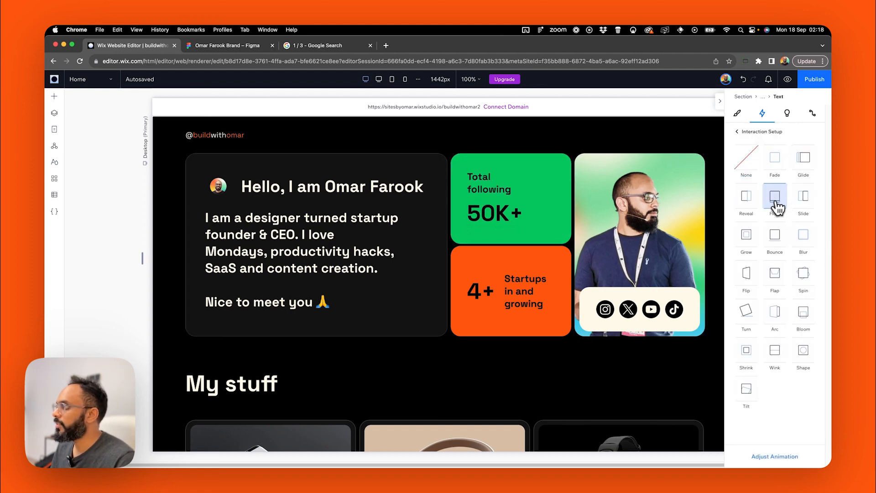
{"action": "left_click", "coordinate": [542, 217]}
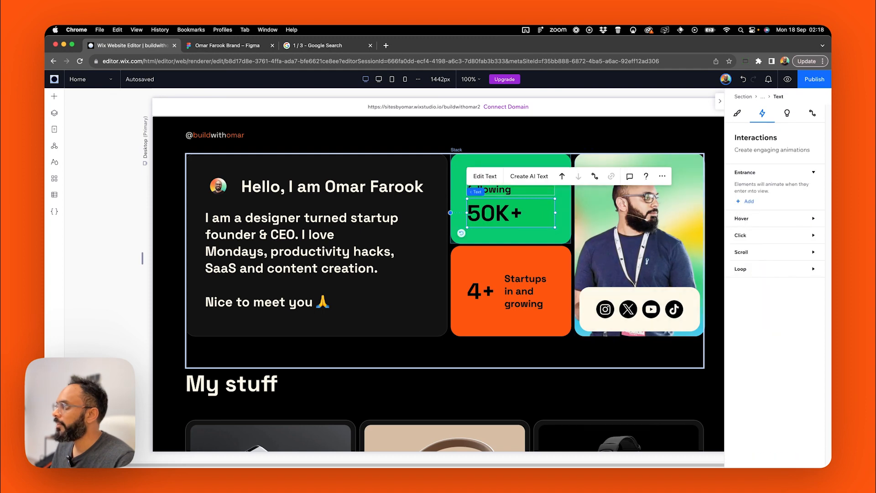
{"action": "left_click", "coordinate": [748, 219]}
{"action": "left_click", "coordinate": [778, 205]}
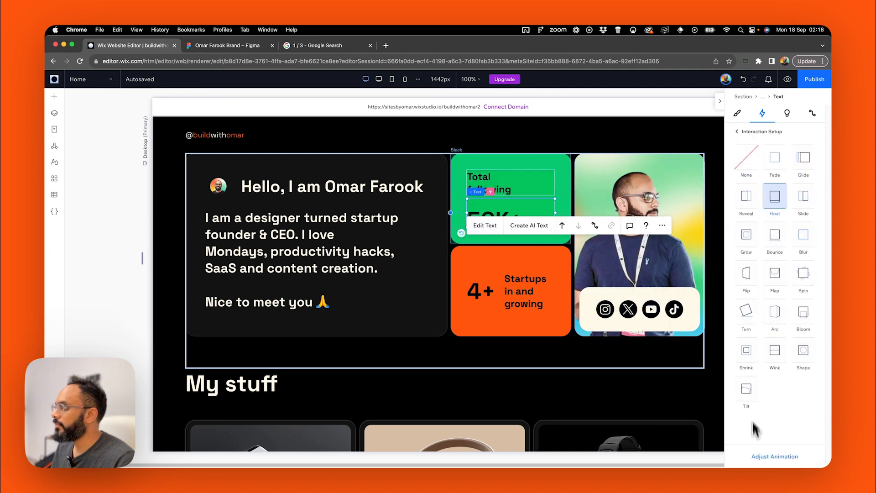
{"action": "left_click", "coordinate": [775, 457]}
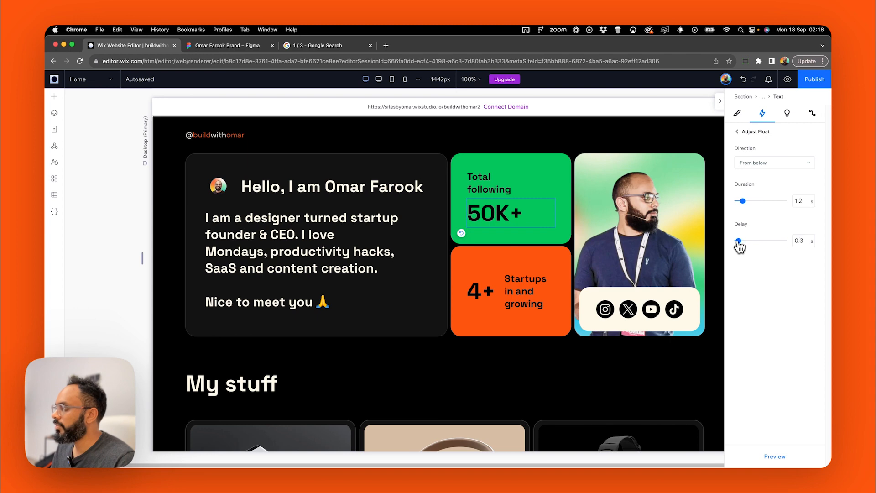
Add a Glide entrance animation to the "4+" text in the orange card and open the animation's adjustment settings.
{"action": "left_click", "coordinate": [508, 268]}
{"action": "left_click", "coordinate": [499, 287]}
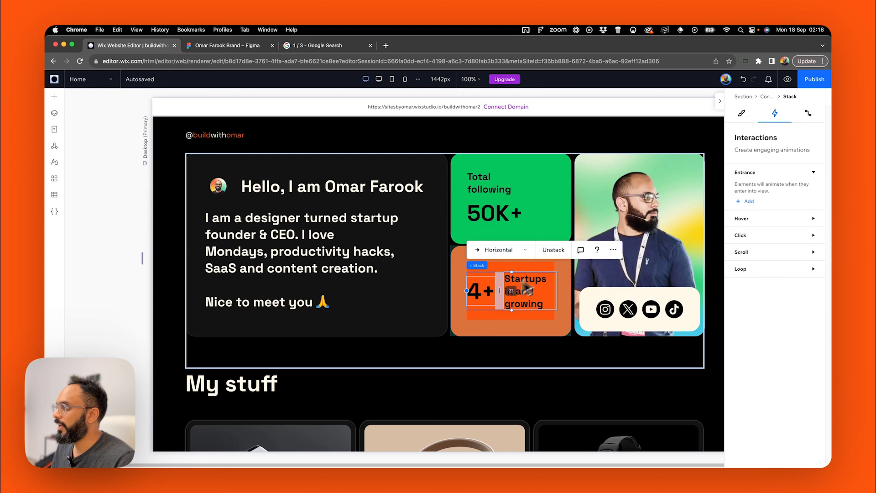
{"action": "left_click", "coordinate": [479, 291]}
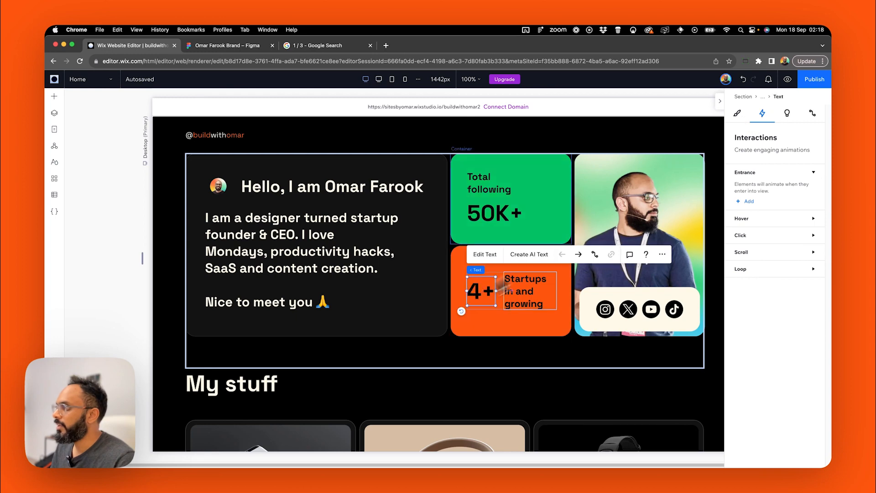
{"action": "left_click", "coordinate": [756, 204]}
{"action": "left_click", "coordinate": [747, 197]}
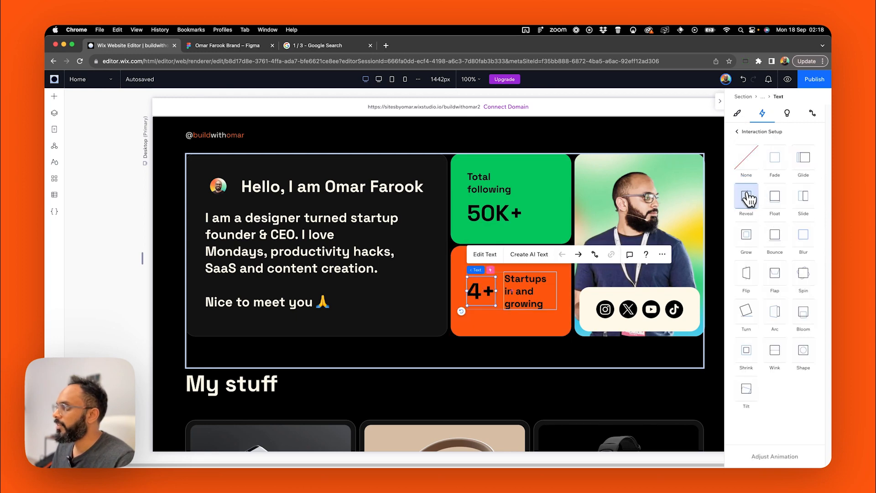
{"action": "left_click", "coordinate": [805, 200]}
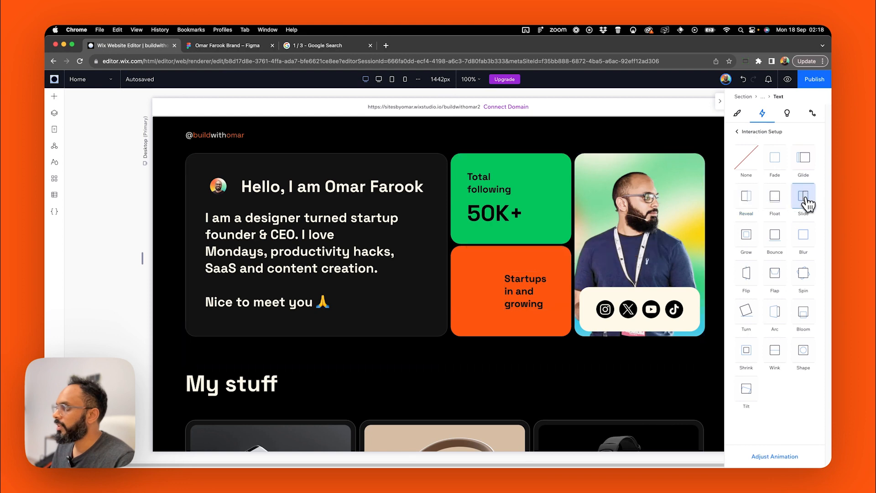
{"action": "left_click", "coordinate": [775, 159]}
{"action": "left_click", "coordinate": [803, 159]}
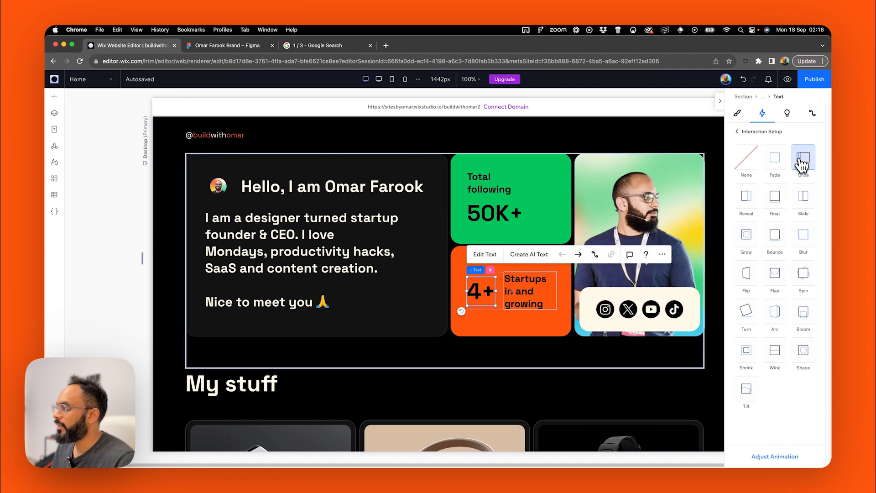
{"action": "left_click", "coordinate": [770, 457]}
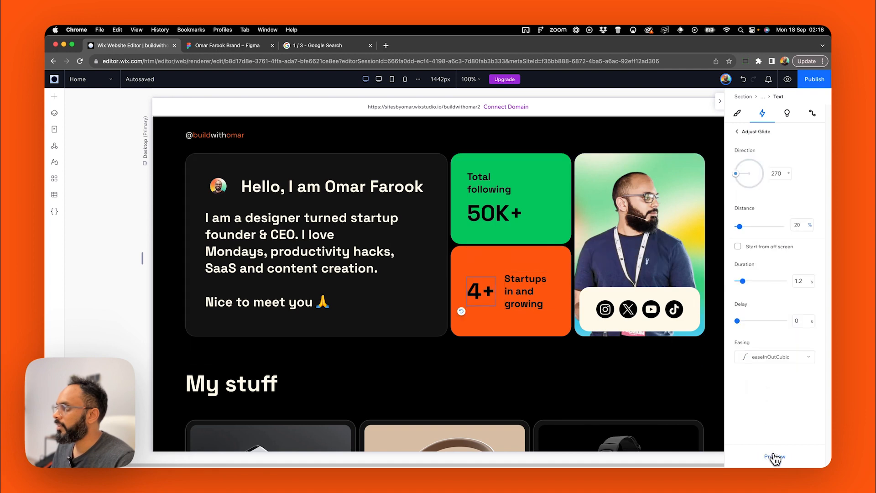
Try the "4+" text's Glide with an off-screen start and with a distance of 235%, previewing the variations.
{"action": "left_click", "coordinate": [775, 457]}
{"action": "left_click", "coordinate": [776, 457]}
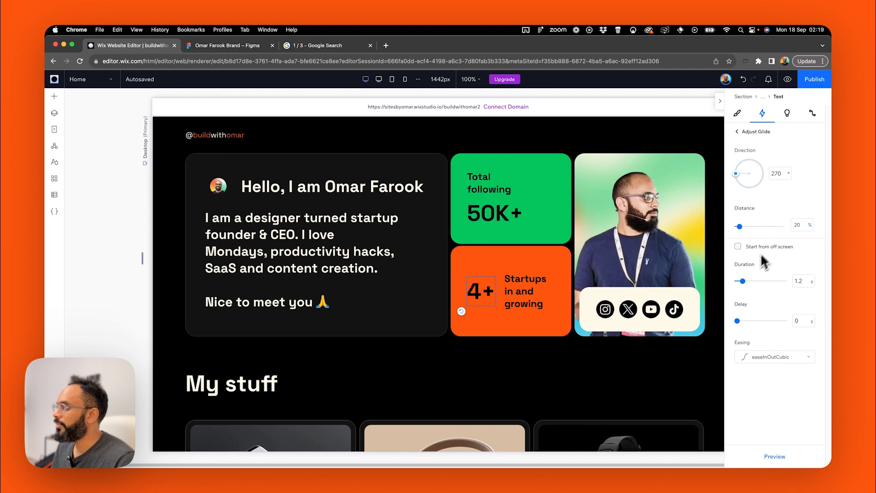
{"action": "left_click_drag", "start_coordinate": [739, 227], "coordinate": [751, 227]}
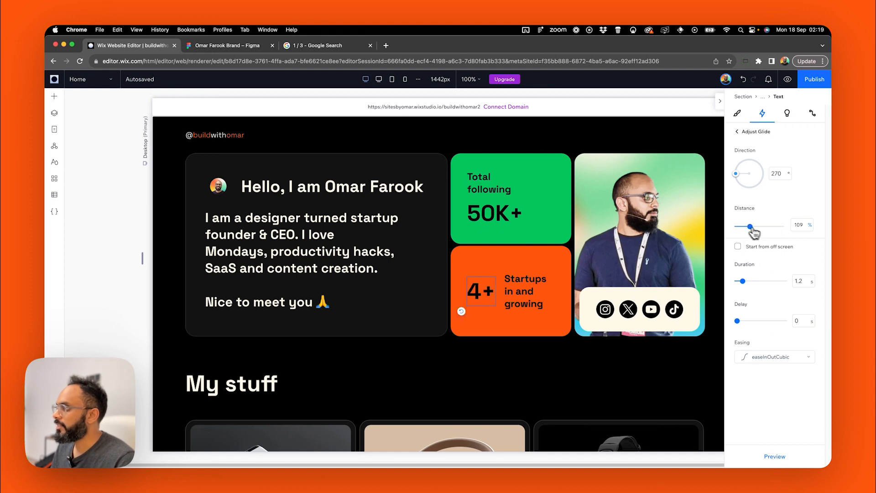
{"action": "left_click", "coordinate": [776, 457]}
{"action": "left_click", "coordinate": [739, 247]}
{"action": "left_click", "coordinate": [772, 457]}
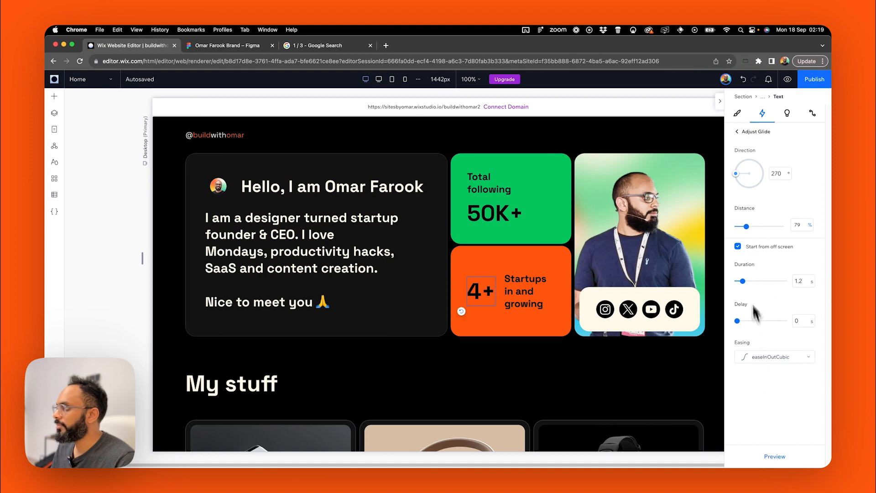
{"action": "left_click", "coordinate": [738, 247]}
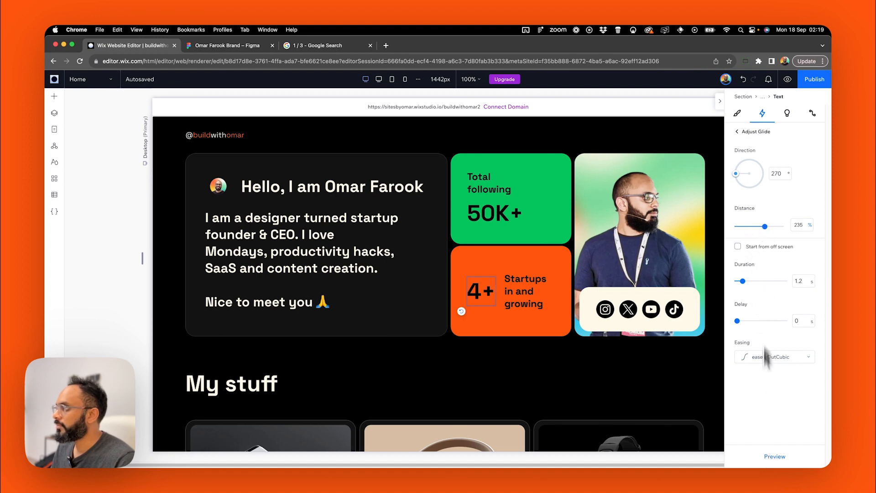
{"action": "left_click", "coordinate": [774, 463]}
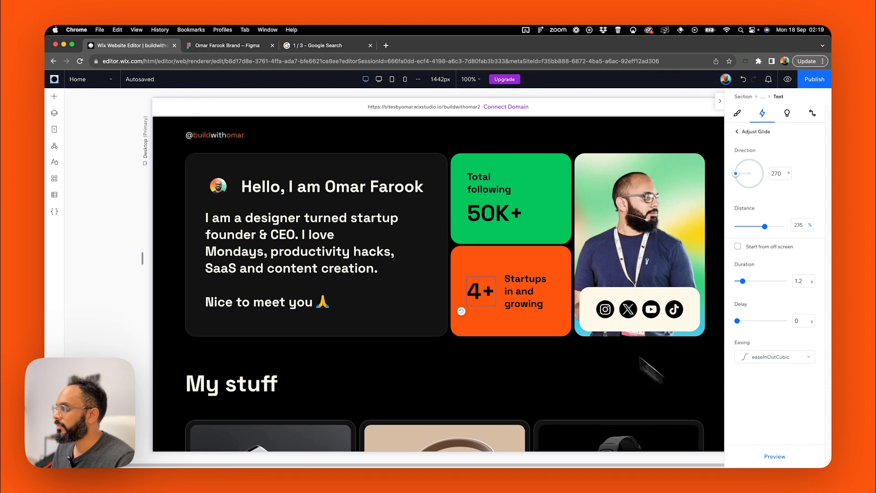
Undo the accidental resize of the orange "4+" container and set its overflow content to Hide.
{"action": "left_click", "coordinate": [538, 263]}
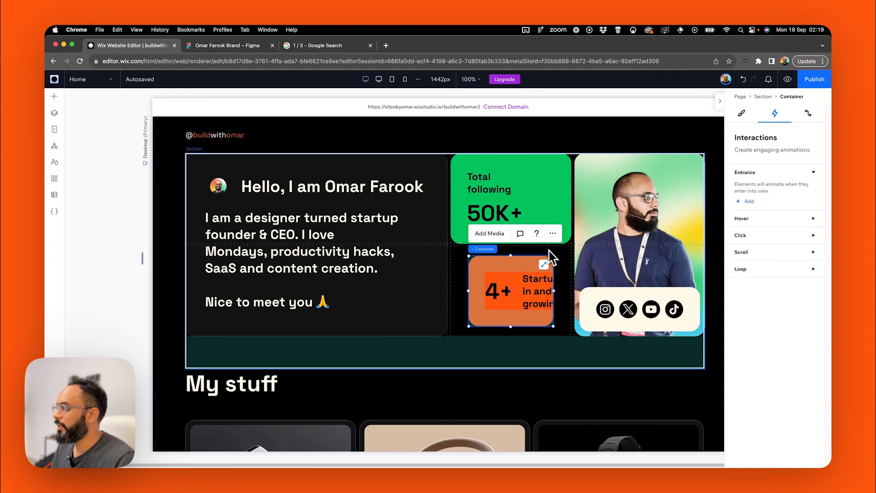
{"action": "key", "text": "super+z"}
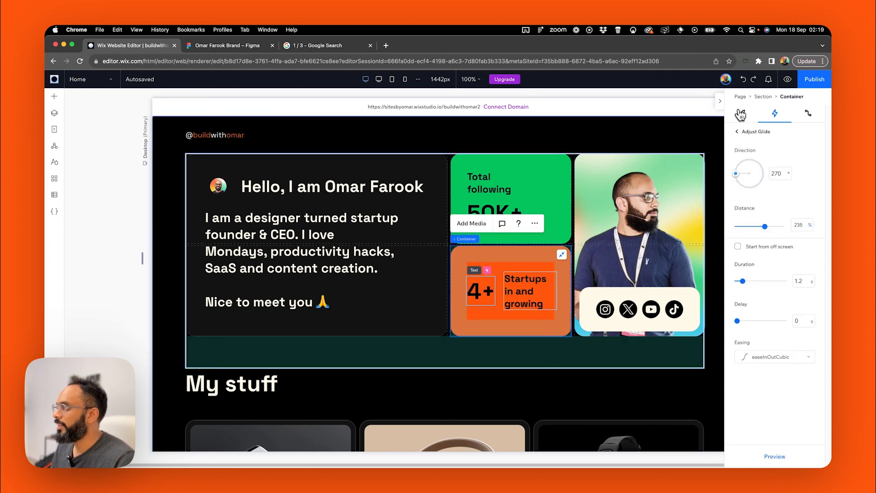
{"action": "left_click", "coordinate": [740, 114]}
{"action": "scroll", "coordinate": [767, 335], "scroll_direction": "down", "scroll_amount": 5}
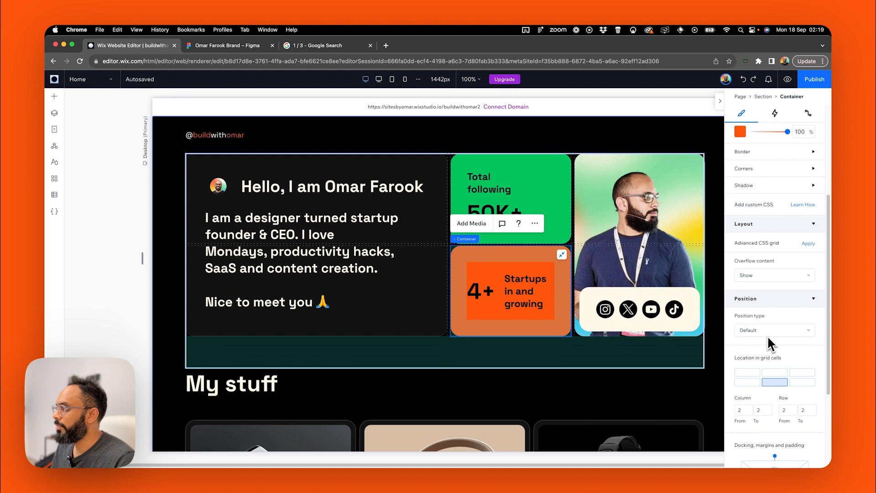
{"action": "left_click", "coordinate": [777, 275]}
{"action": "left_click", "coordinate": [769, 290]}
Open the green container's overflow content setting, and preview the "4+" text's Glide with its distance set to 159%.
{"action": "left_click", "coordinate": [564, 169]}
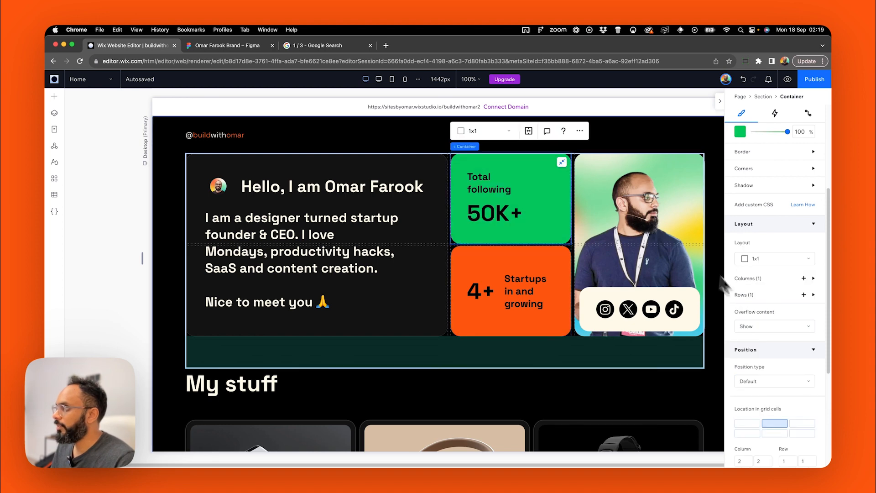
{"action": "left_click", "coordinate": [775, 326]}
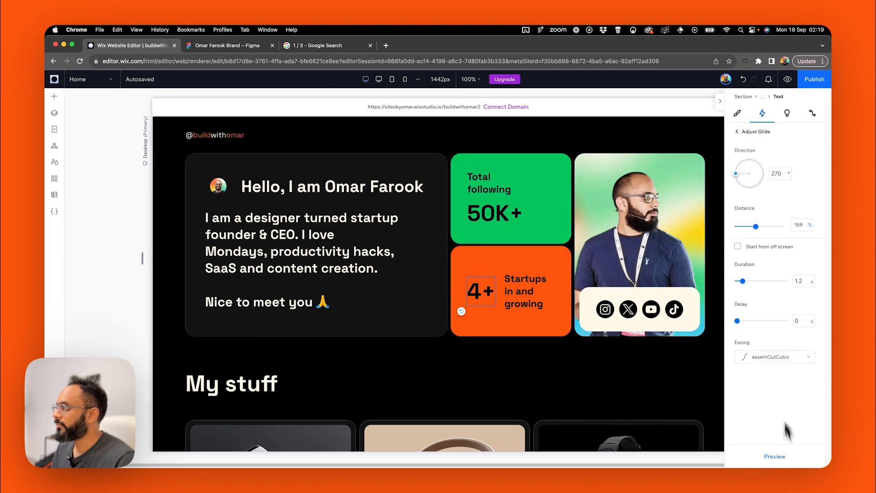
{"action": "left_click", "coordinate": [785, 458]}
Add a Glide entrance animation to the "Startups in and growing" text and open its adjustment settings.
{"action": "left_click", "coordinate": [510, 291]}
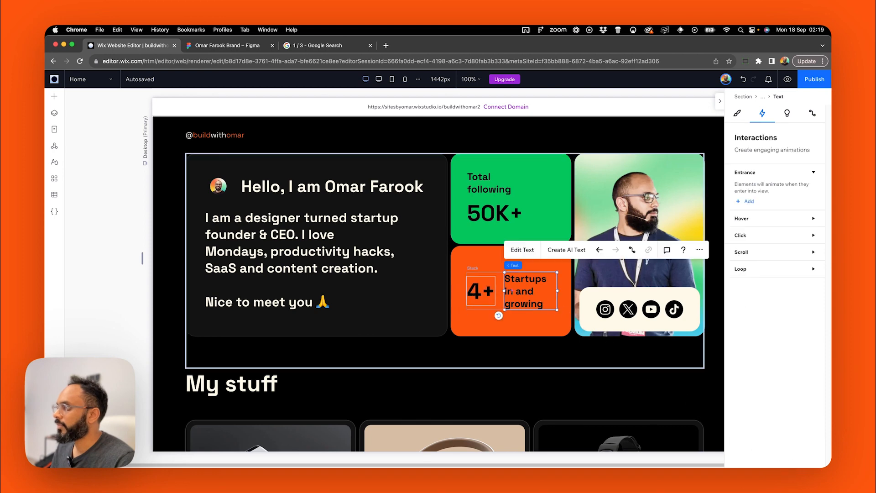
{"action": "left_click", "coordinate": [747, 201]}
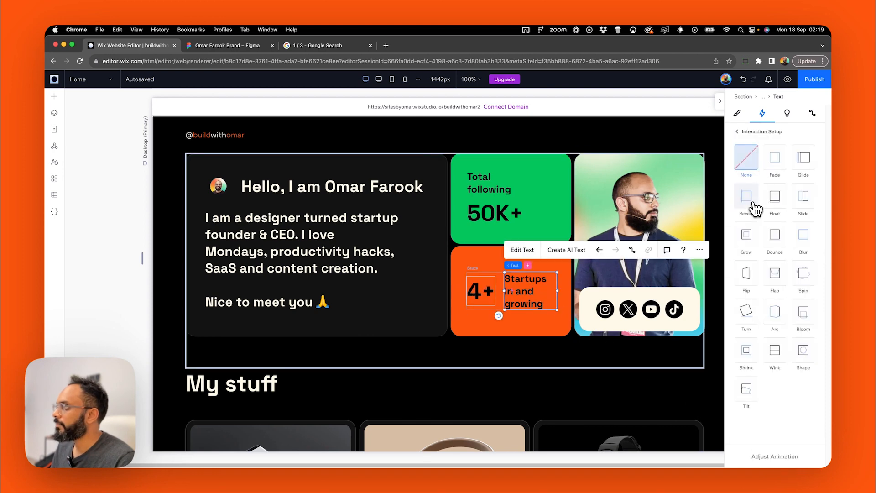
{"action": "left_click", "coordinate": [806, 162]}
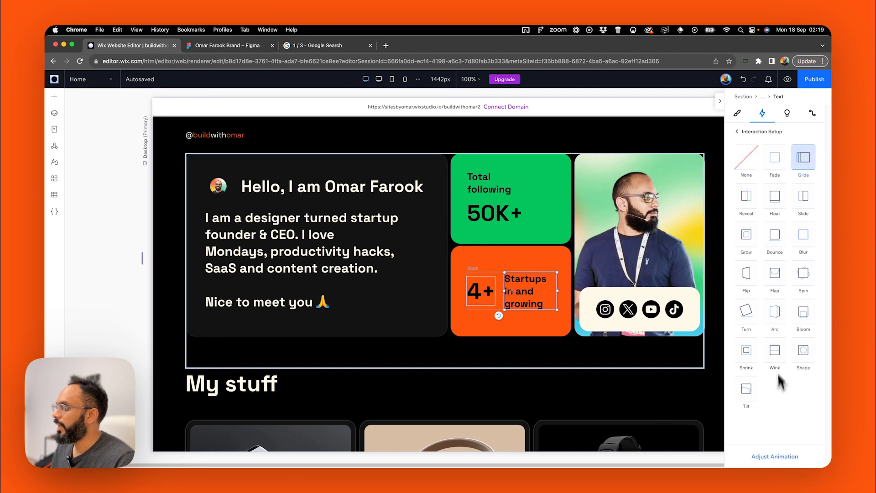
{"action": "left_click", "coordinate": [777, 457]}
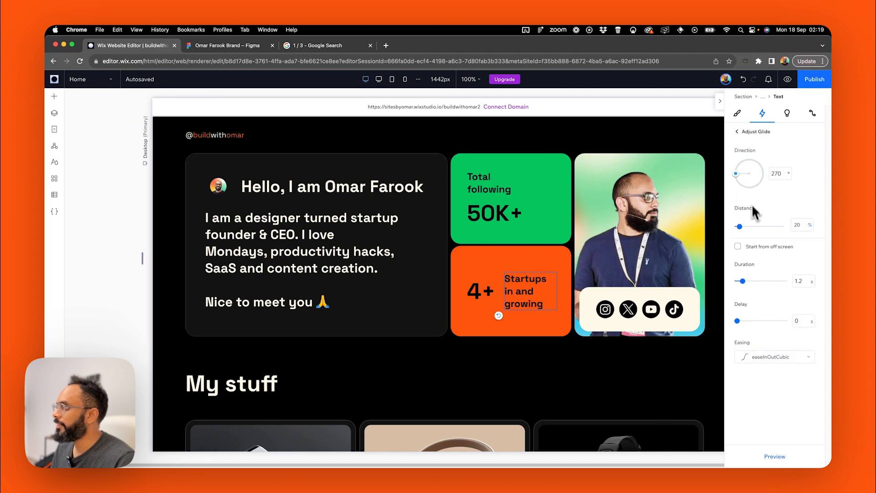
Set the "Startups in and growing" Glide to a 90° direction, 179% distance and 0.3 s delay, previewing the animation.
{"action": "left_click", "coordinate": [762, 174]}
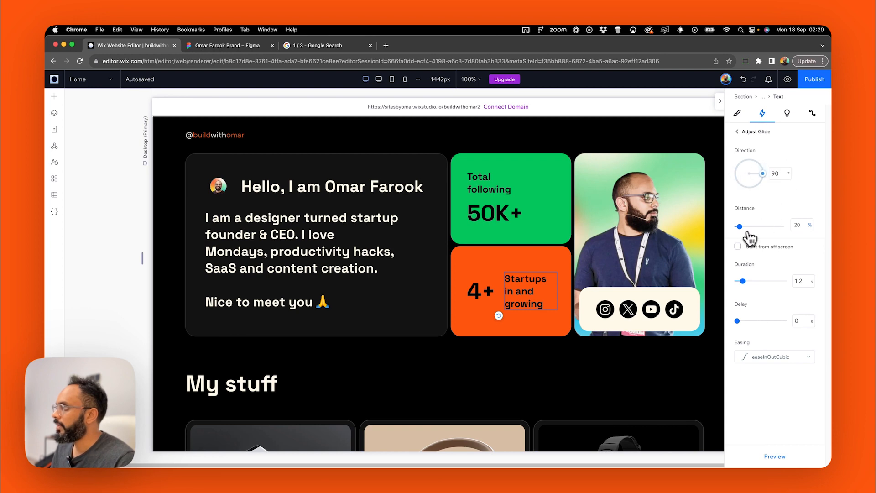
{"action": "left_click_drag", "start_coordinate": [740, 226], "coordinate": [761, 228]}
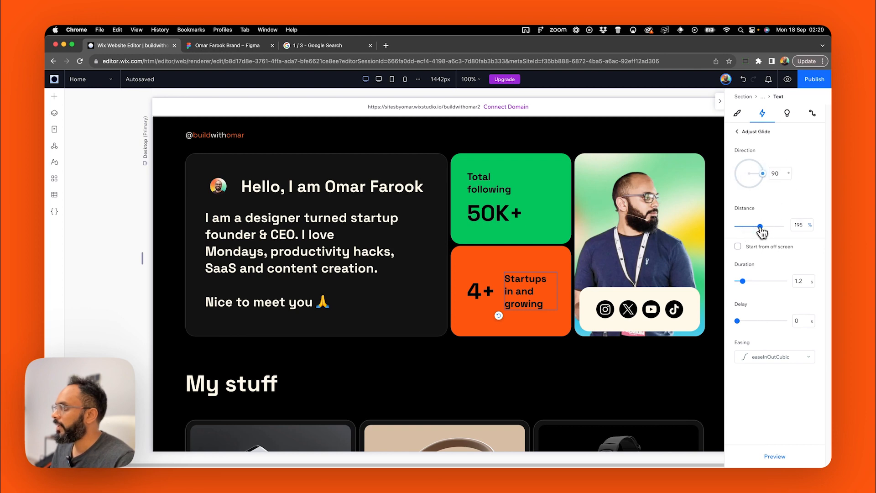
{"action": "left_click", "coordinate": [771, 458]}
{"action": "left_click", "coordinate": [775, 458]}
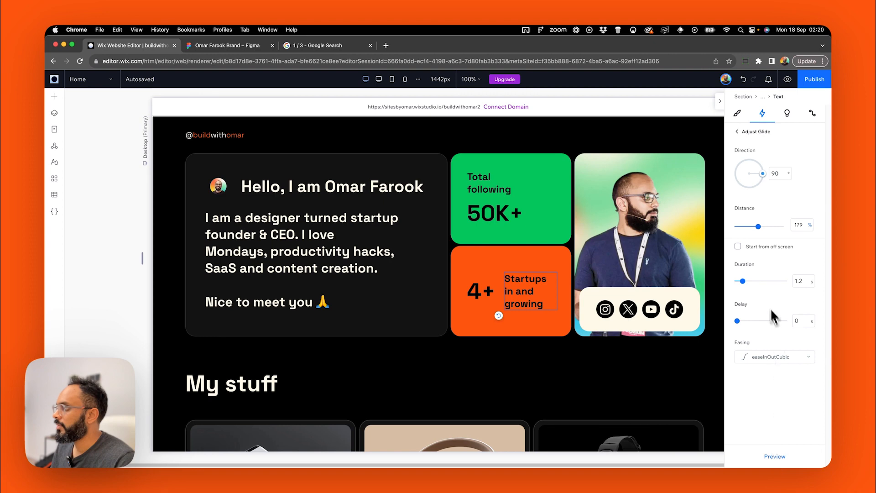
{"action": "left_click", "coordinate": [740, 321]}
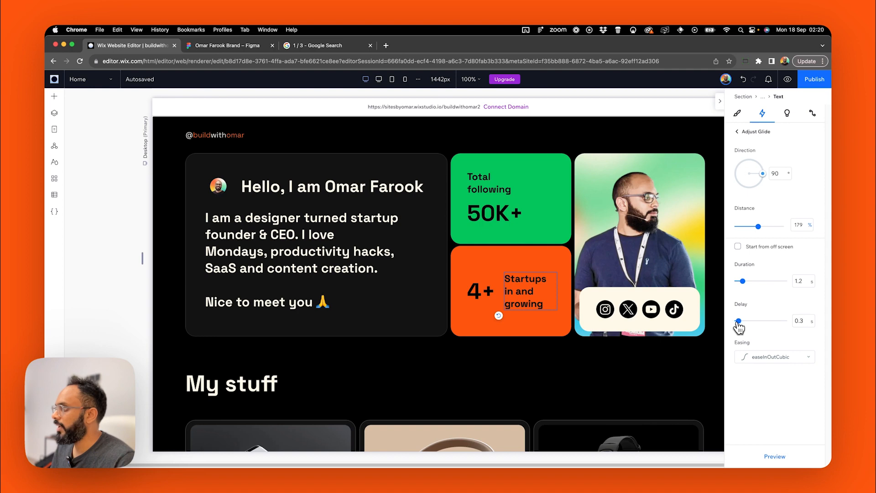
Add a Float entrance animation to the container holding the social media icons over the portrait.
{"action": "left_click", "coordinate": [639, 285]}
{"action": "left_click", "coordinate": [638, 297]}
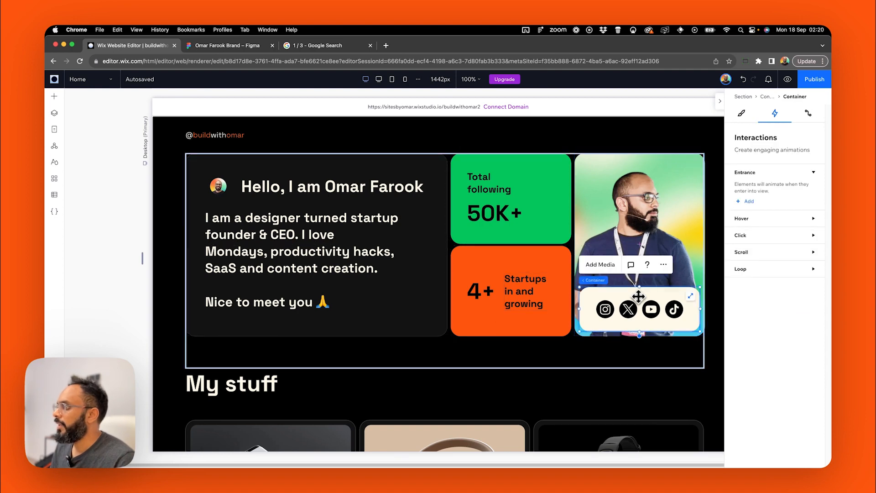
{"action": "left_click", "coordinate": [749, 201]}
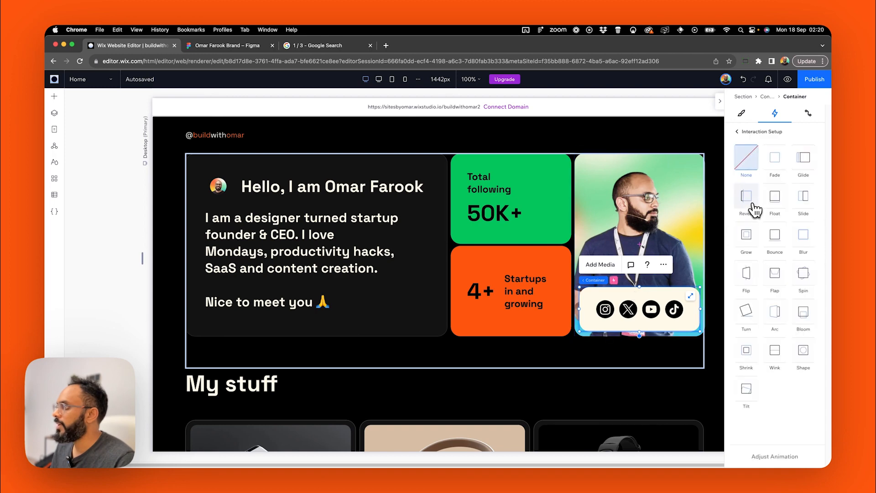
{"action": "left_click", "coordinate": [780, 200]}
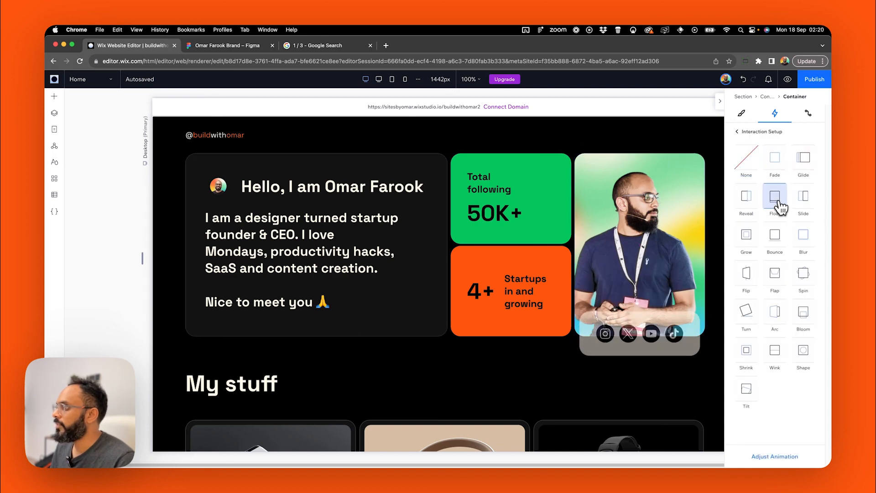
Set overflow content to Hide on the container holding the portrait image, and select the social icons container inside it.
{"action": "left_click", "coordinate": [679, 180]}
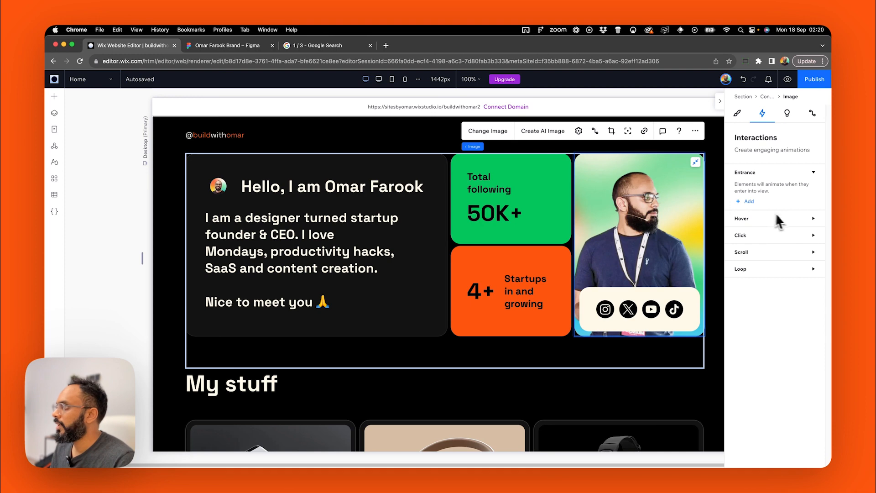
{"action": "left_click", "coordinate": [737, 114]}
{"action": "scroll", "coordinate": [757, 334], "scroll_direction": "down", "scroll_amount": 10}
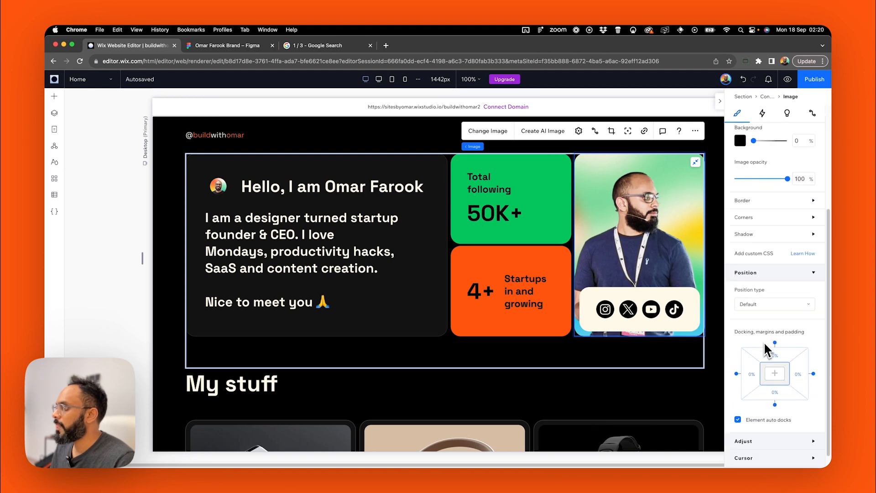
{"action": "scroll", "coordinate": [765, 241], "scroll_direction": "down", "scroll_amount": 2}
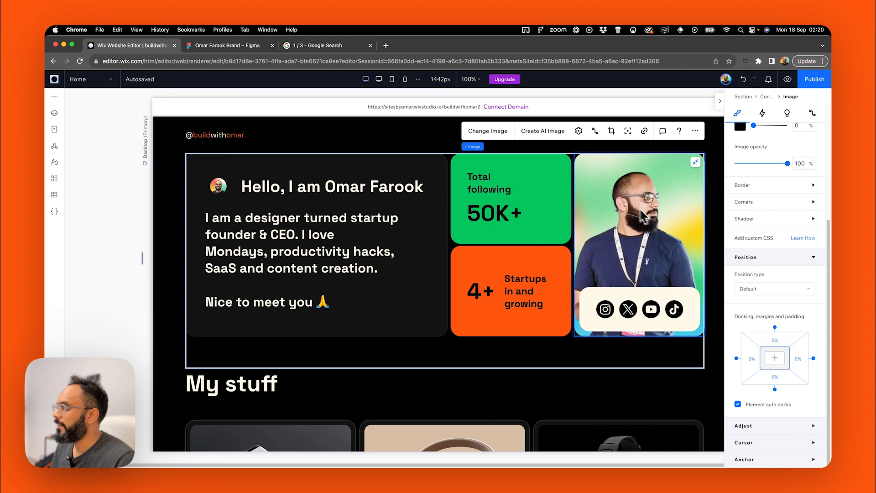
{"action": "scroll", "coordinate": [755, 308], "scroll_direction": "up", "scroll_amount": 5}
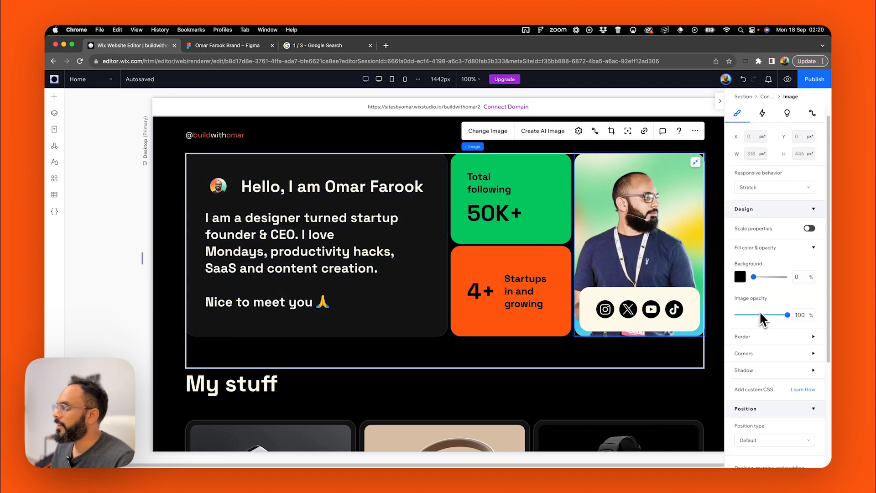
{"action": "scroll", "coordinate": [759, 311], "scroll_direction": "up", "scroll_amount": 1}
{"action": "left_click", "coordinate": [54, 112]}
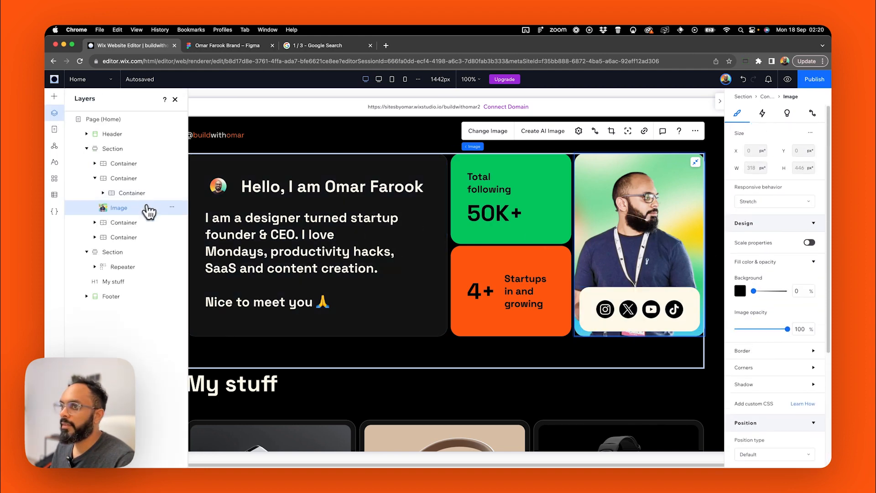
{"action": "left_click", "coordinate": [132, 194]}
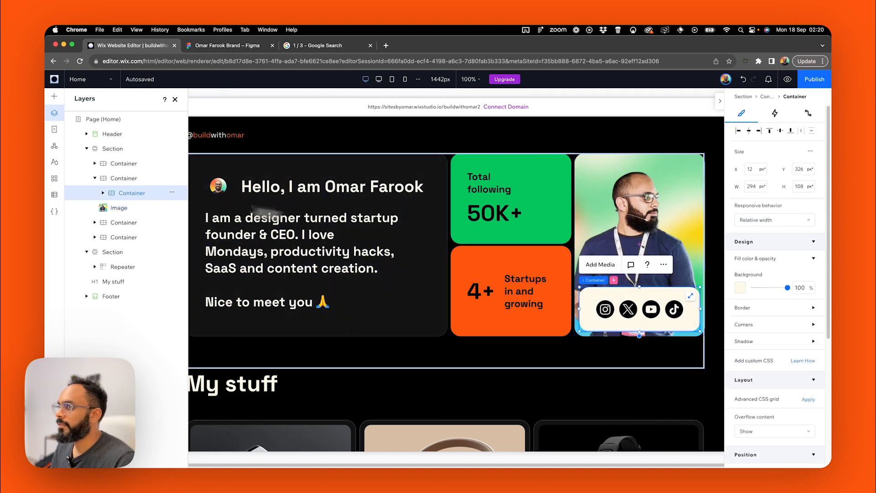
{"action": "left_click", "coordinate": [124, 178]}
{"action": "scroll", "coordinate": [780, 387], "scroll_direction": "down", "scroll_amount": 3}
{"action": "left_click", "coordinate": [775, 374]}
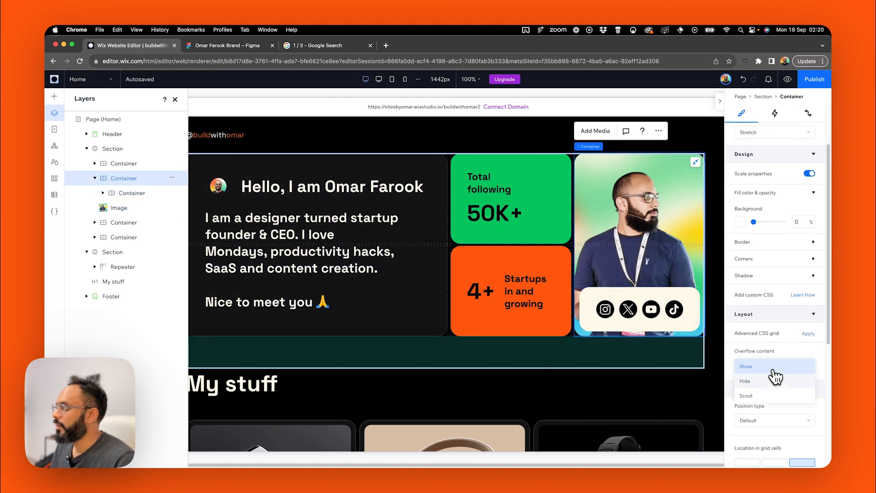
{"action": "left_click", "coordinate": [770, 380]}
{"action": "left_click", "coordinate": [634, 292]}
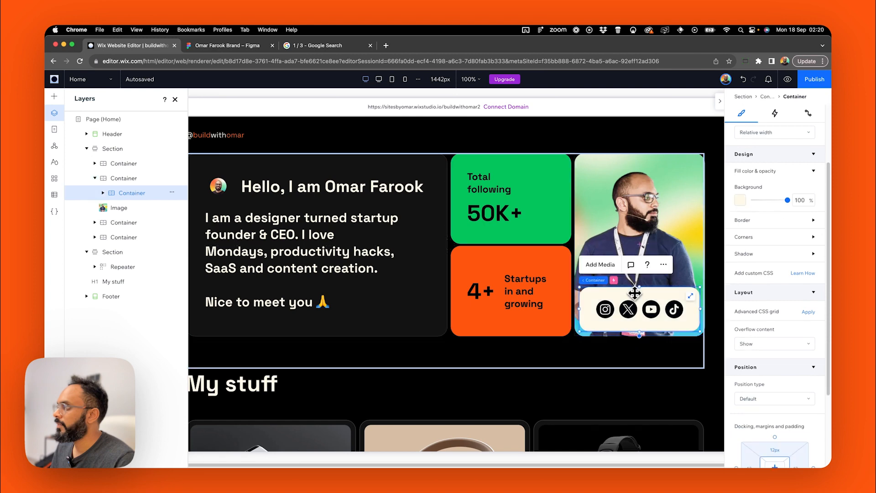
Set the social icons container's Float entrance delay to 0.5 s, then preview the animation and the whole page.
{"action": "left_click", "coordinate": [775, 114]}
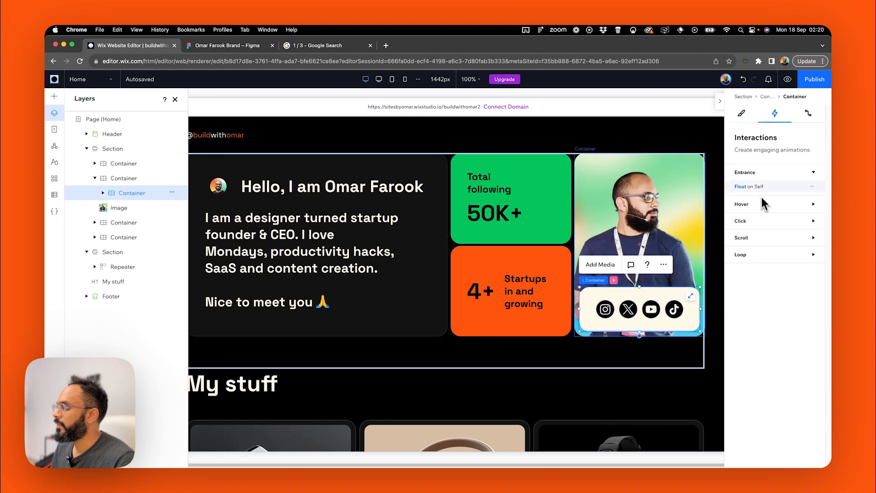
{"action": "left_click", "coordinate": [776, 186]}
{"action": "left_click", "coordinate": [781, 456]}
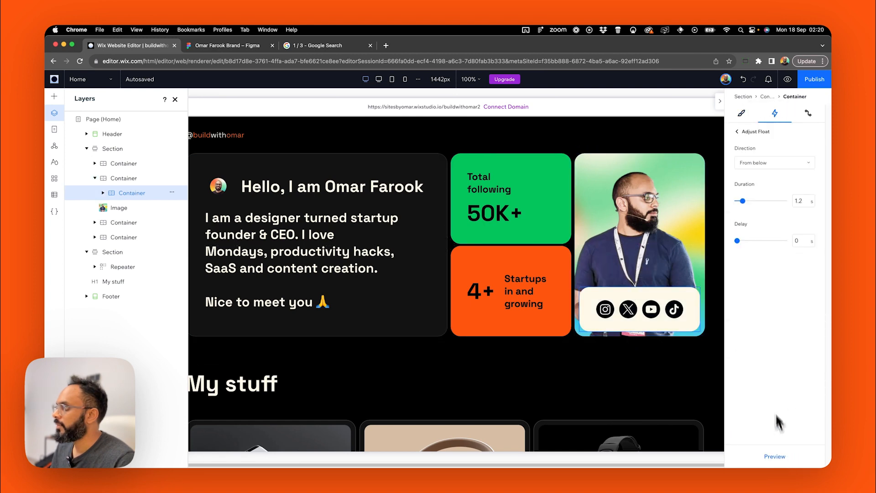
{"action": "left_click", "coordinate": [781, 458]}
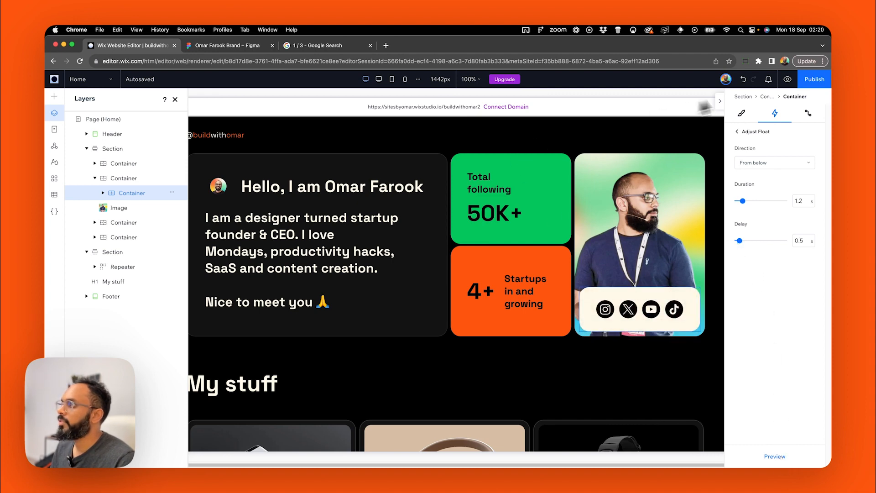
{"action": "left_click", "coordinate": [788, 79]}
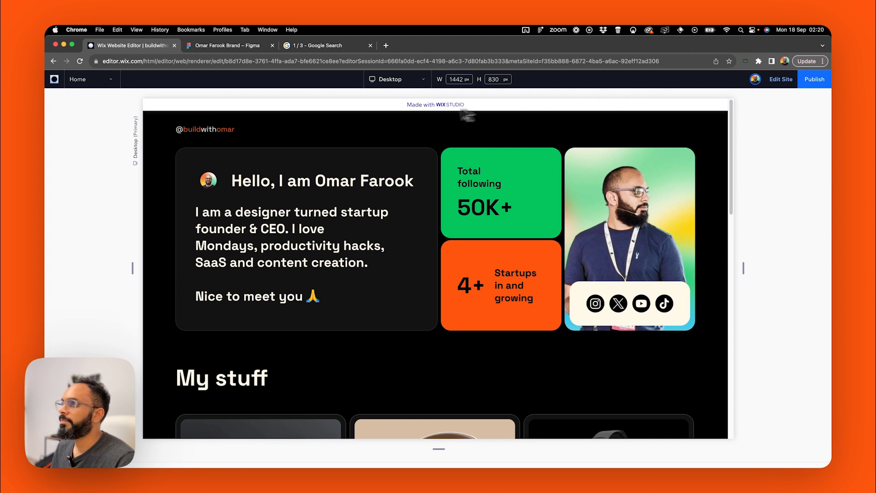
Publish the site, open the live page and reload it repeatedly to replay the hero section's entrance animations.
{"action": "left_click", "coordinate": [815, 81]}
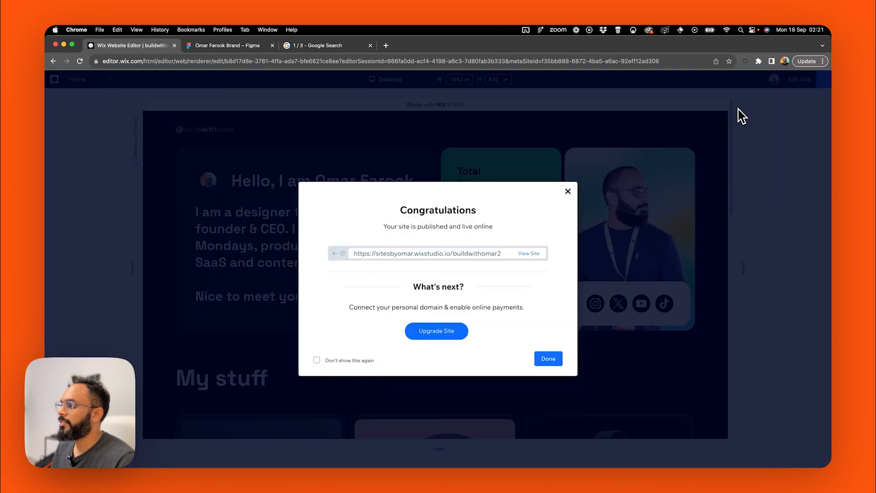
{"action": "left_click", "coordinate": [529, 253]}
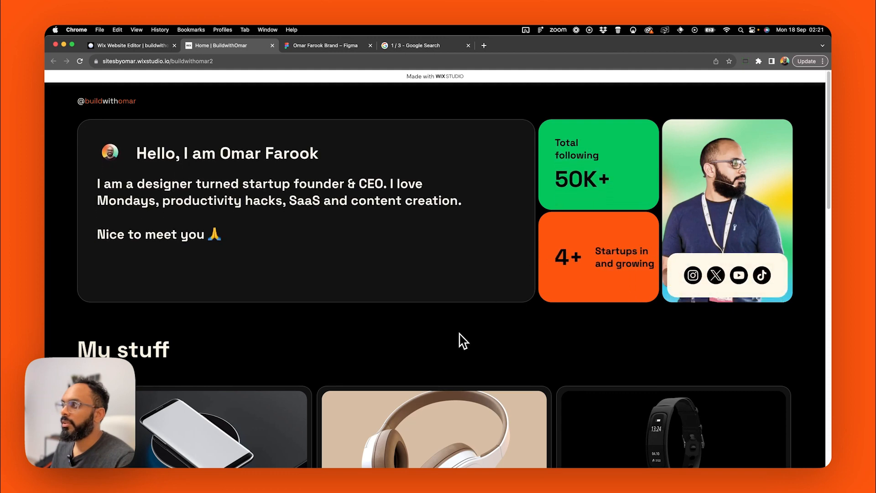
{"action": "left_click", "coordinate": [80, 61]}
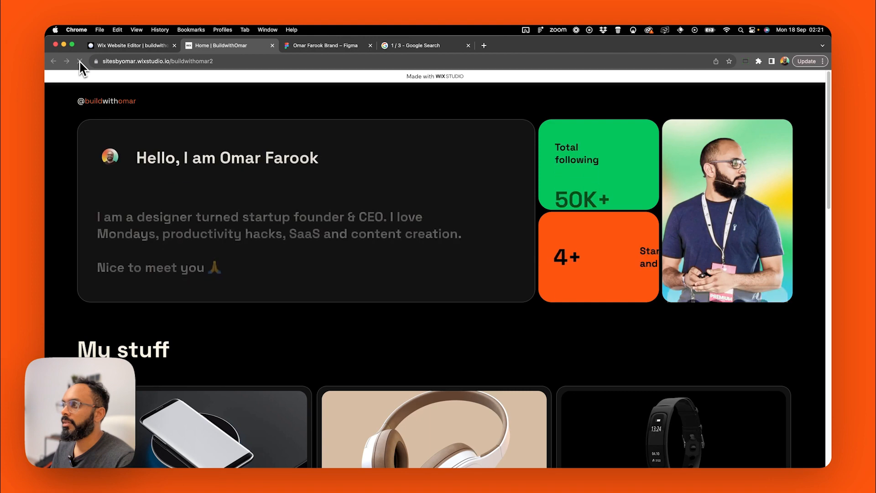
{"action": "left_click", "coordinate": [80, 62]}
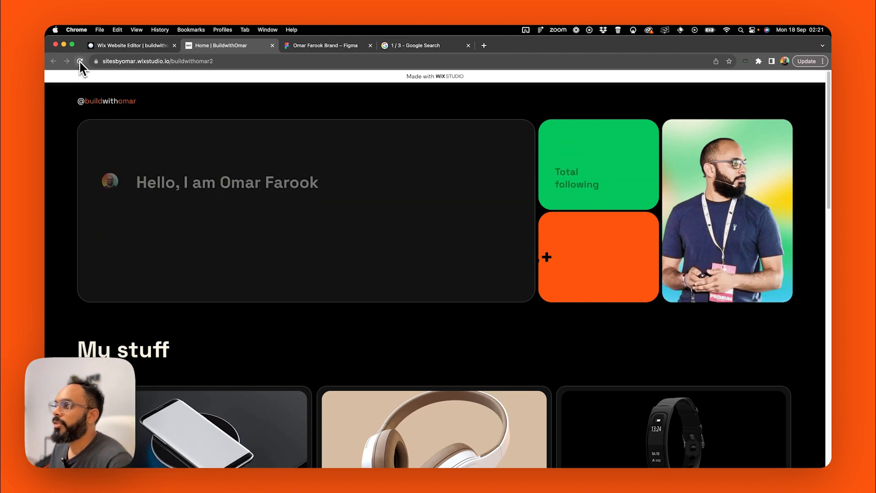
{"action": "left_click", "coordinate": [80, 61]}
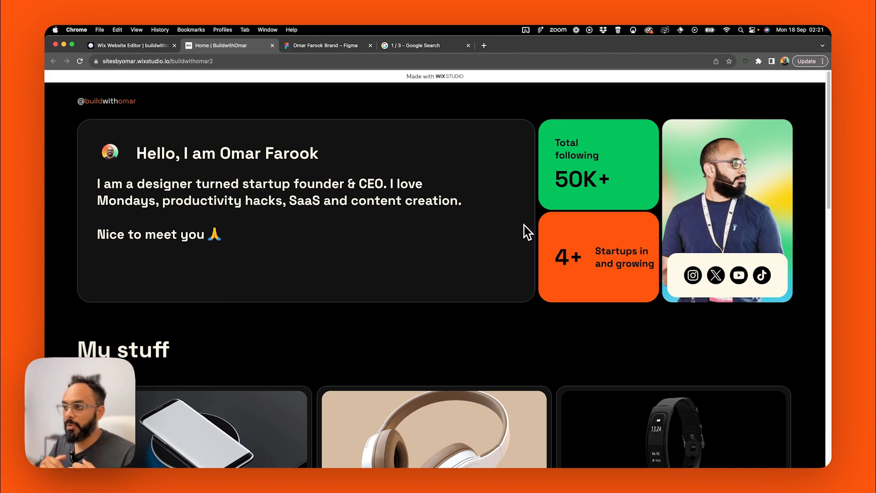
{"action": "left_click", "coordinate": [79, 62]}
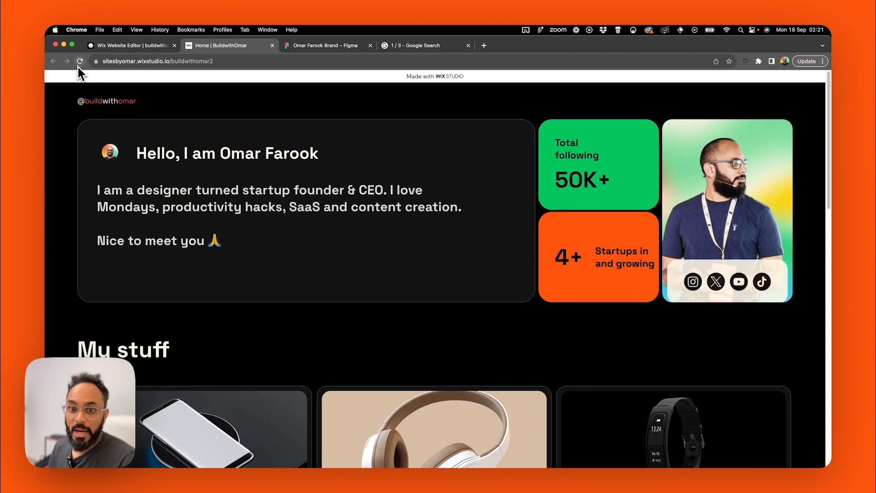
Return to editing the site and open the Float adjustment settings of the "Total following" text.
{"action": "left_click", "coordinate": [146, 45]}
{"action": "left_click", "coordinate": [568, 191]}
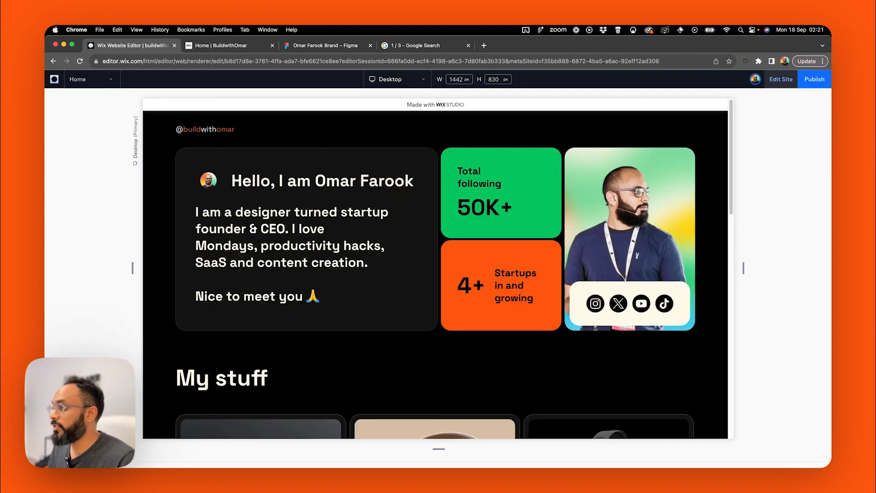
{"action": "left_click", "coordinate": [781, 79]}
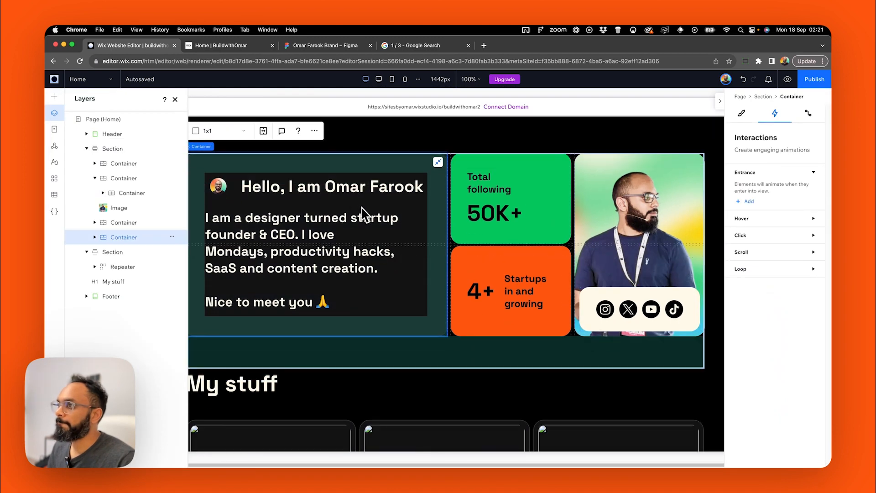
{"action": "left_click", "coordinate": [493, 184]}
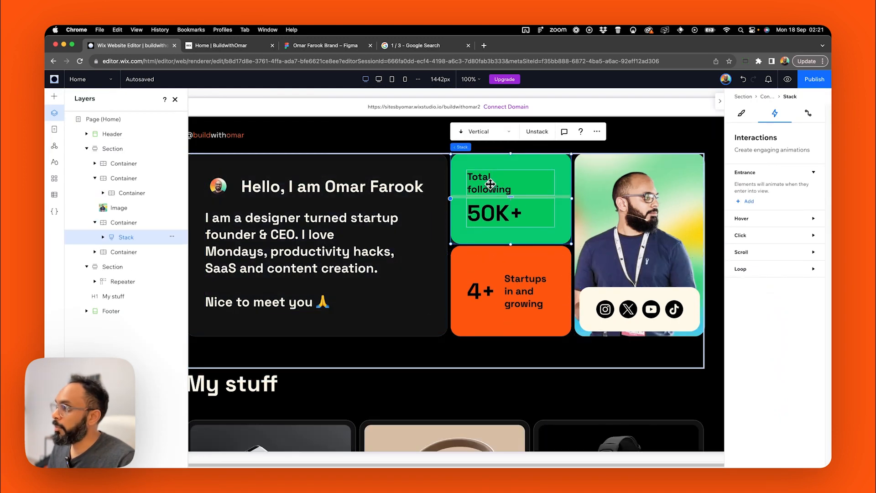
{"action": "left_click", "coordinate": [490, 184]}
{"action": "left_click", "coordinate": [754, 190]}
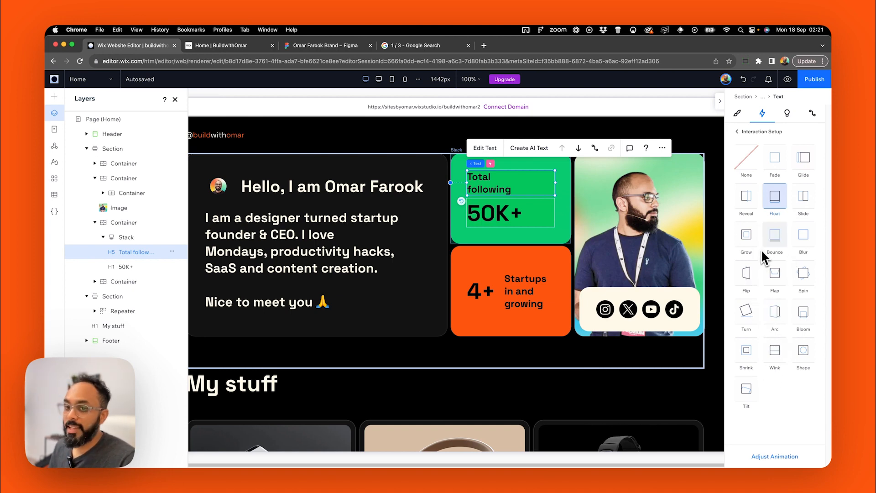
{"action": "left_click", "coordinate": [776, 457]}
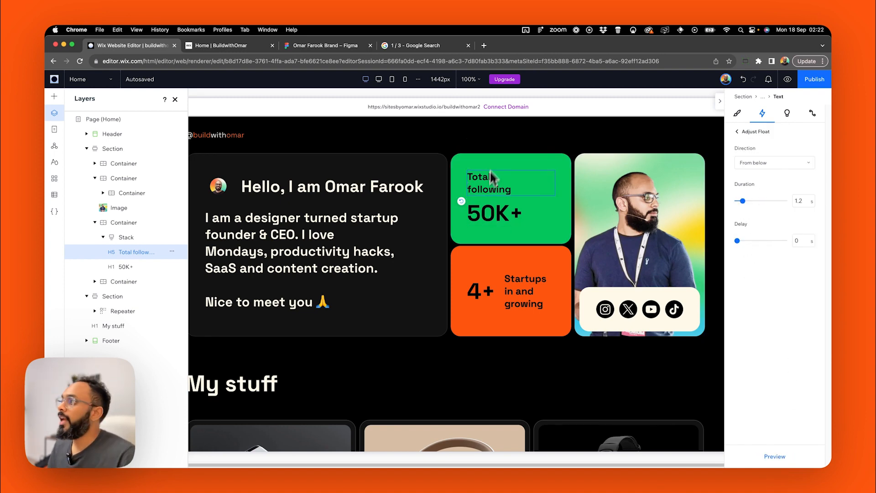
Publish the site again and review the live page from the hero section down to the product cards.
{"action": "left_click", "coordinate": [816, 80]}
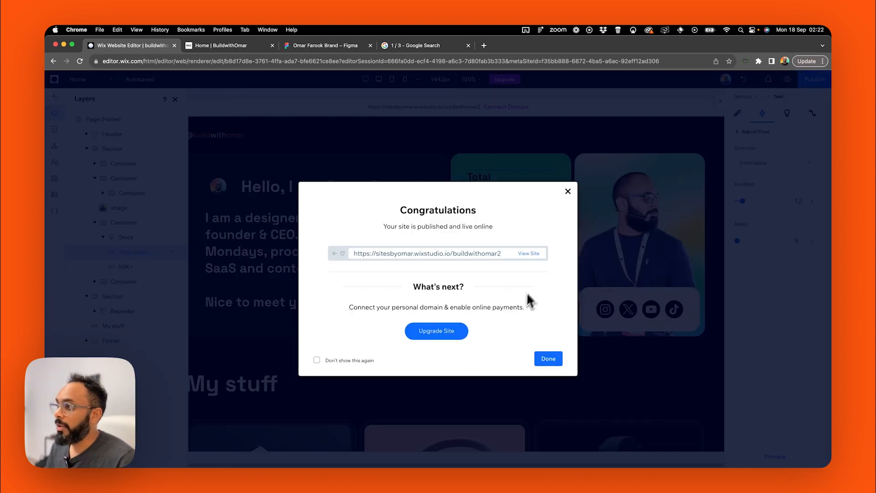
{"action": "left_click", "coordinate": [529, 254]}
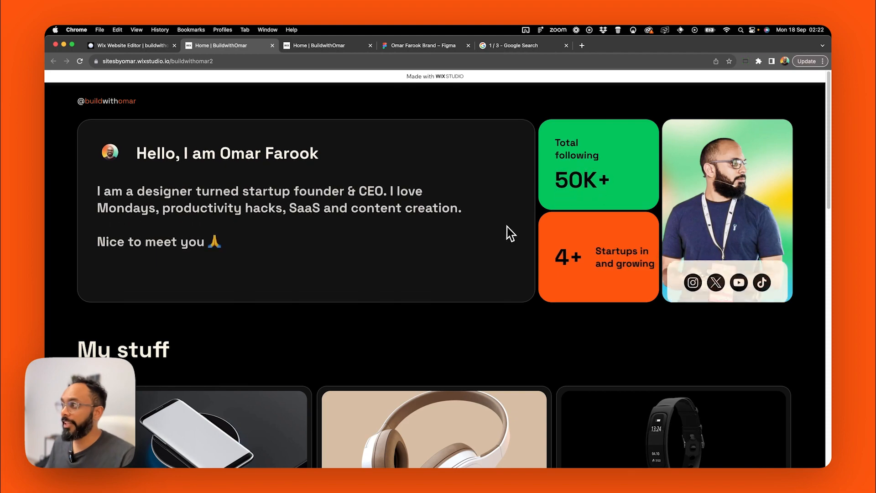
{"action": "scroll", "coordinate": [510, 233], "scroll_direction": "down", "scroll_amount": 4}
{"action": "scroll", "coordinate": [477, 273], "scroll_direction": "up", "scroll_amount": 4}
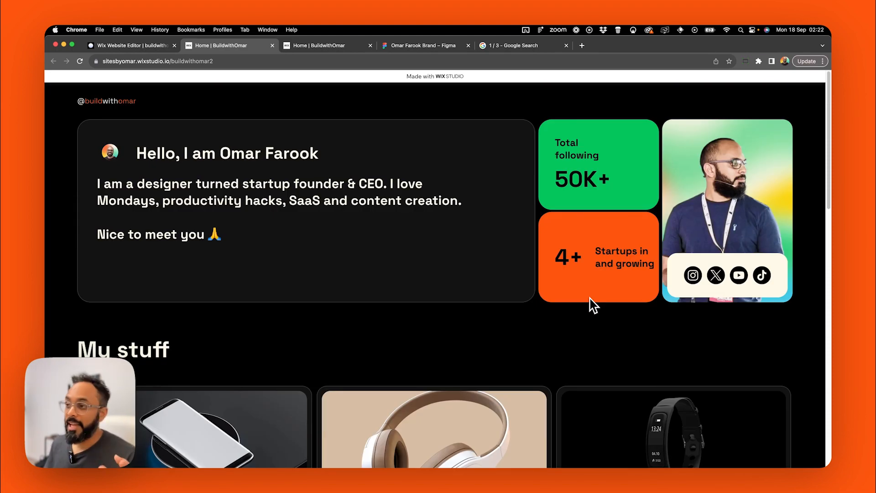
{"action": "scroll", "coordinate": [589, 305], "scroll_direction": "down", "scroll_amount": 10}
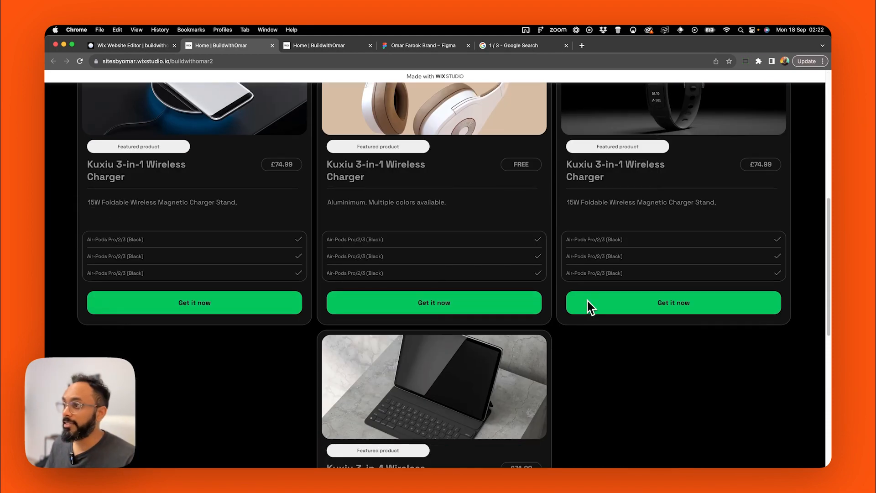
{"action": "scroll", "coordinate": [589, 307], "scroll_direction": "up", "scroll_amount": 10}
Switch to the Omar Farook Brand design in Figma and examine the sections below the product cards.
{"action": "left_click", "coordinate": [408, 47]}
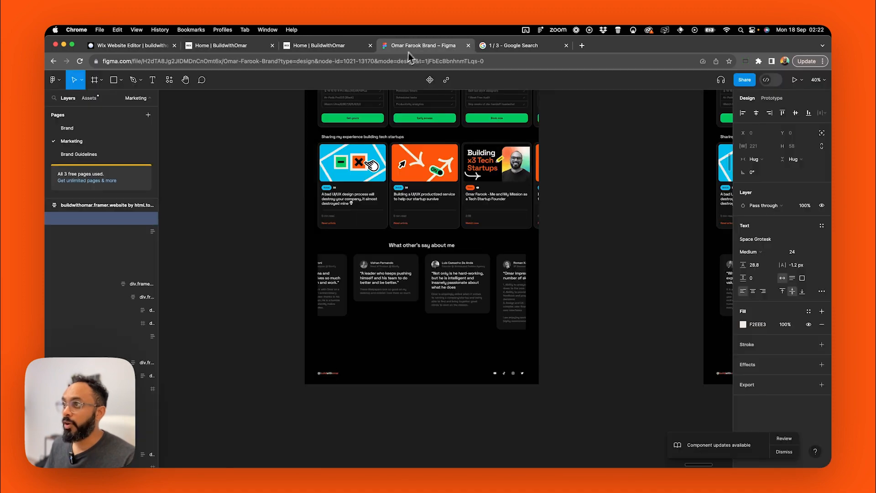
{"action": "scroll", "coordinate": [475, 260], "scroll_direction": "down", "scroll_amount": 5}
{"action": "scroll", "coordinate": [479, 269], "scroll_direction": "up", "scroll_amount": 4}
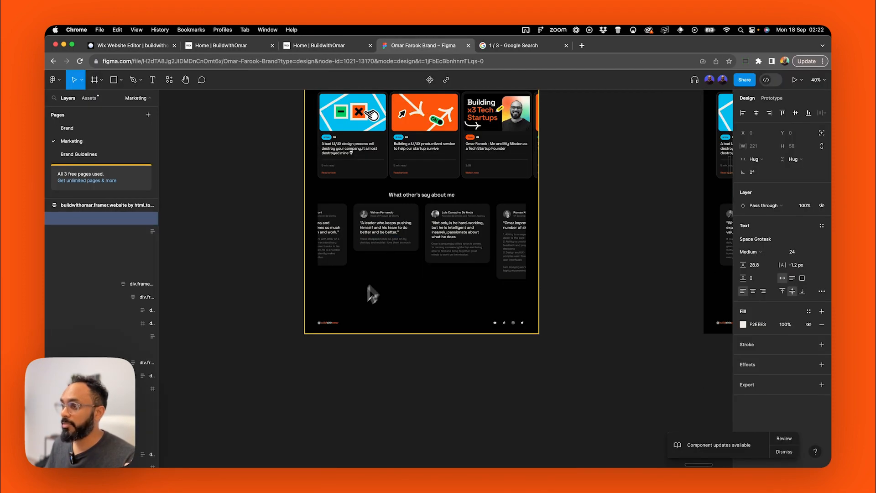
{"action": "scroll", "coordinate": [575, 305], "scroll_direction": "up", "scroll_amount": 3}
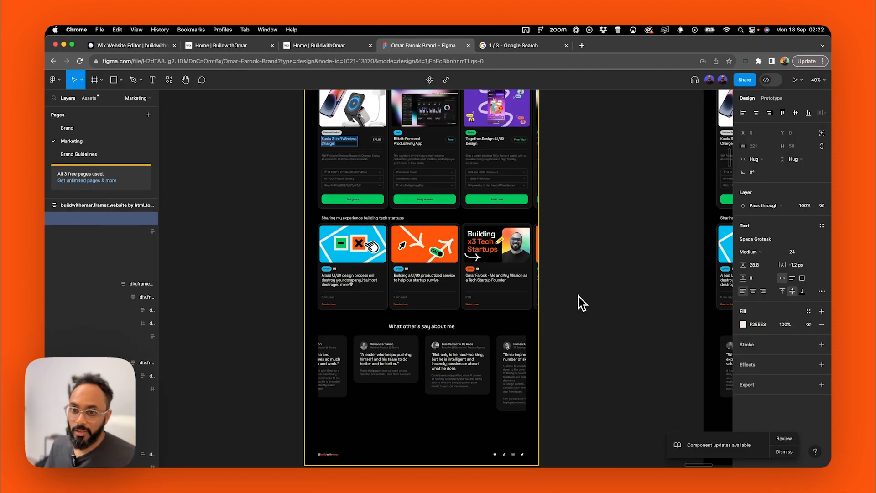